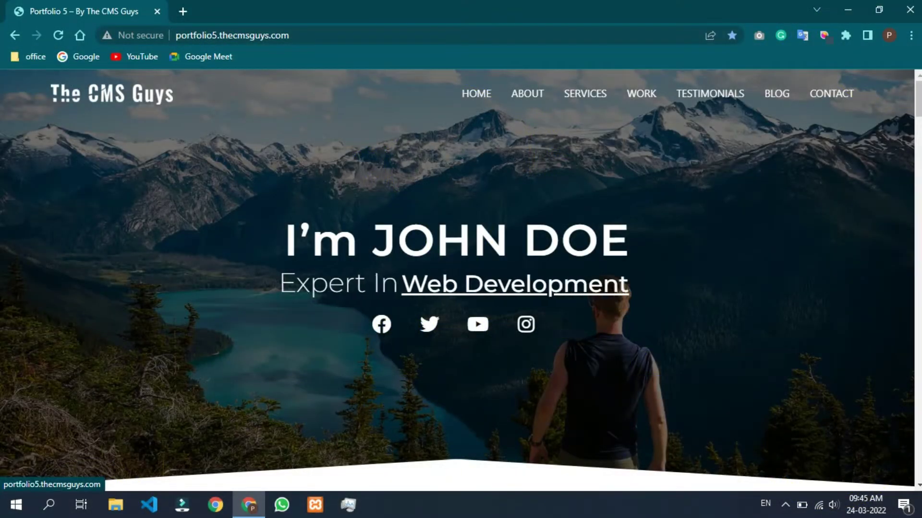
# Scroll down and back up through the demo portfolio homepage.
pyautogui.scroll(-9, 461, 281)
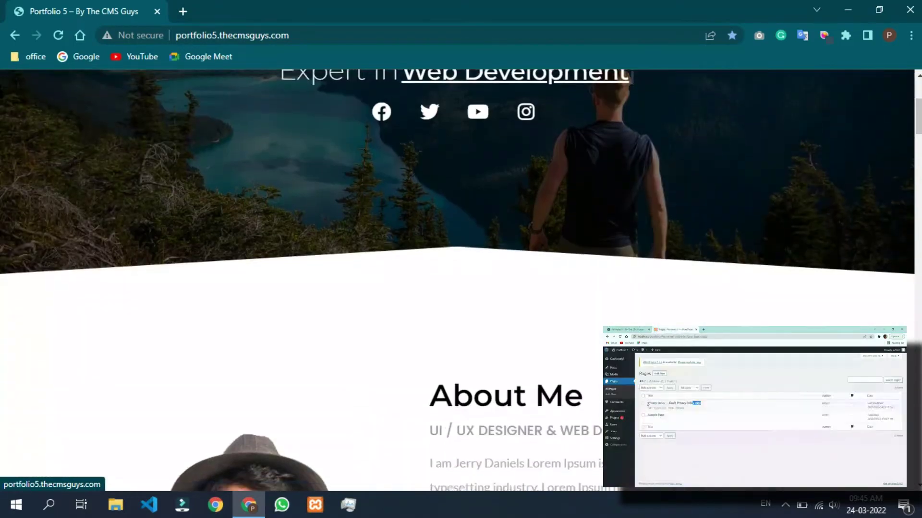
pyautogui.scroll(-14, 460, 281)
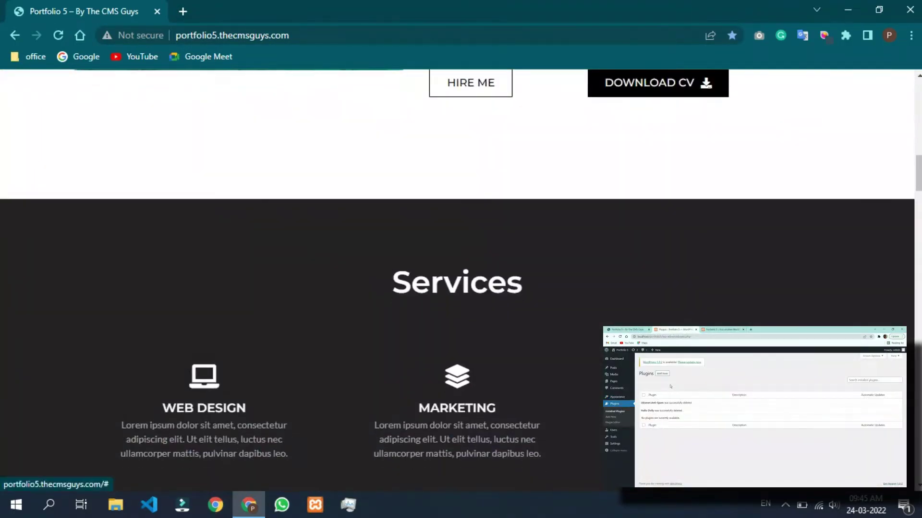
pyautogui.scroll(-12, 461, 281)
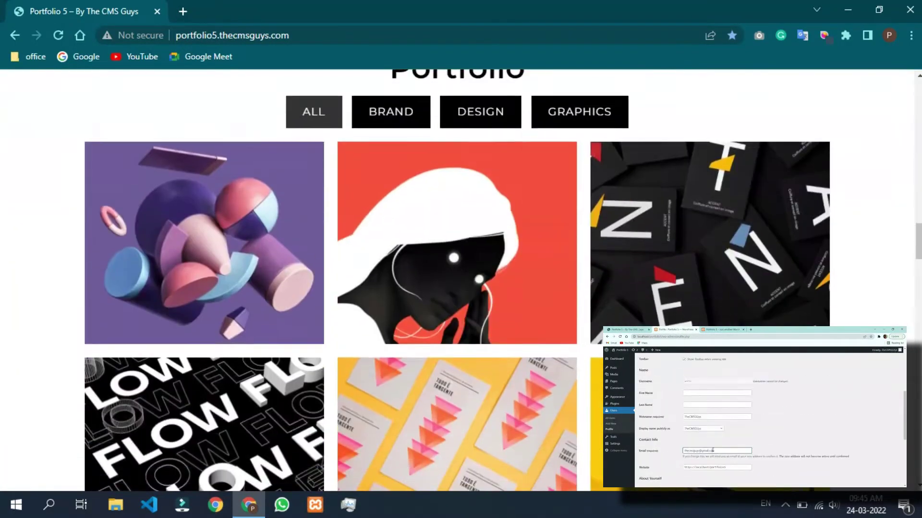
pyautogui.scroll(-14, 461, 281)
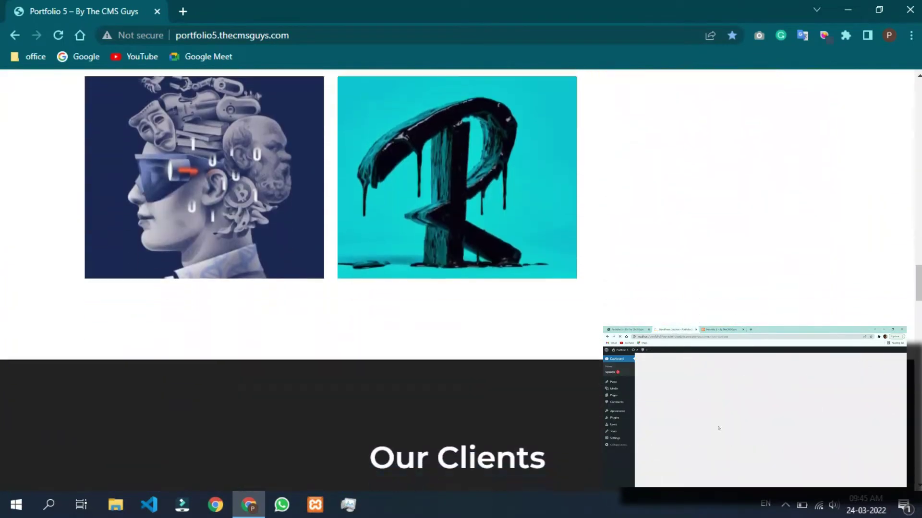
pyautogui.scroll(-12, 461, 281)
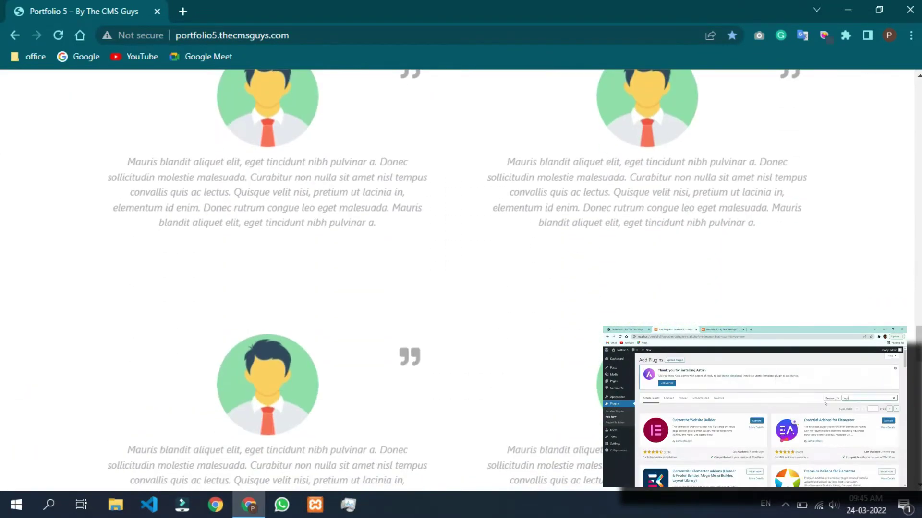
pyautogui.scroll(-15, 461, 281)
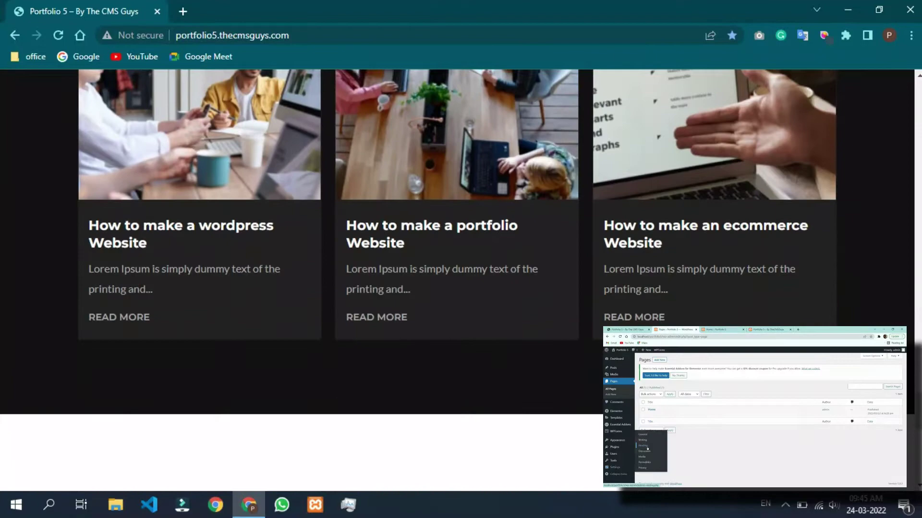
pyautogui.scroll(-8, 461, 281)
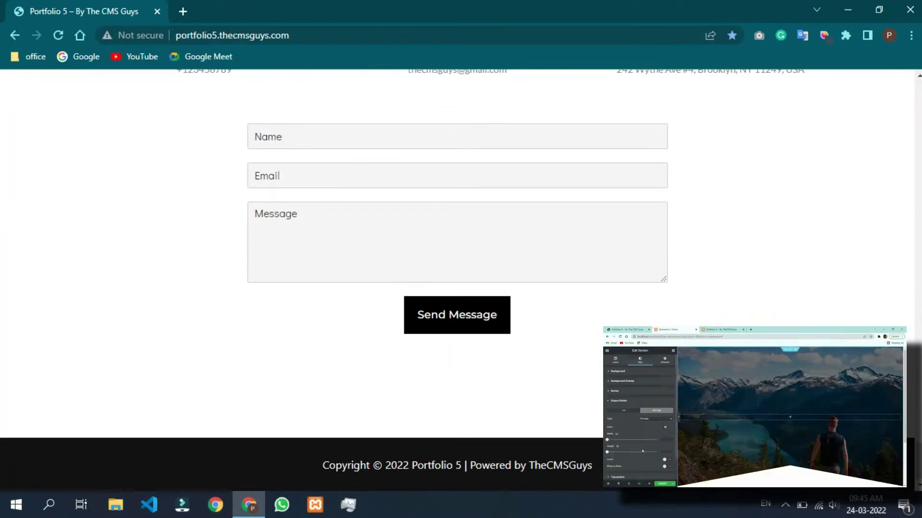
pyautogui.scroll(18, 461, 281)
pyautogui.scroll(10, 461, 280)
pyautogui.scroll(15, 461, 281)
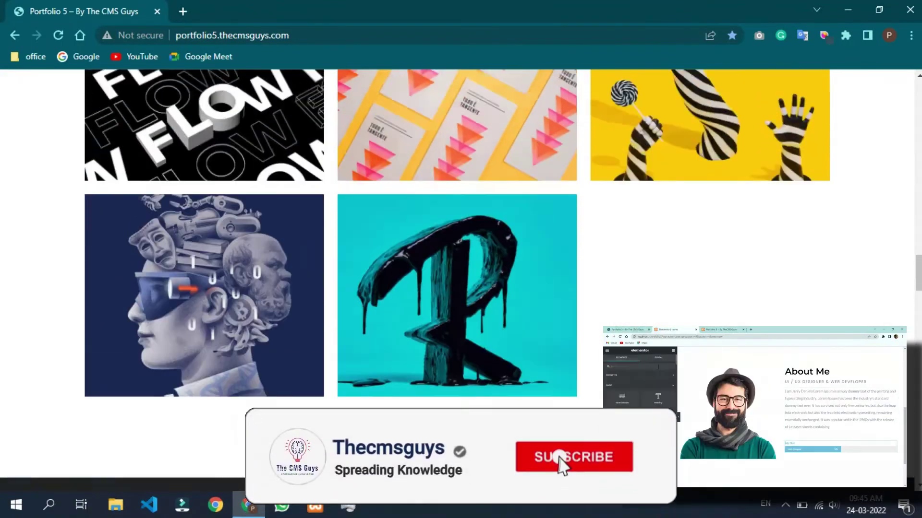
pyautogui.scroll(16, 461, 281)
pyautogui.scroll(12, 460, 281)
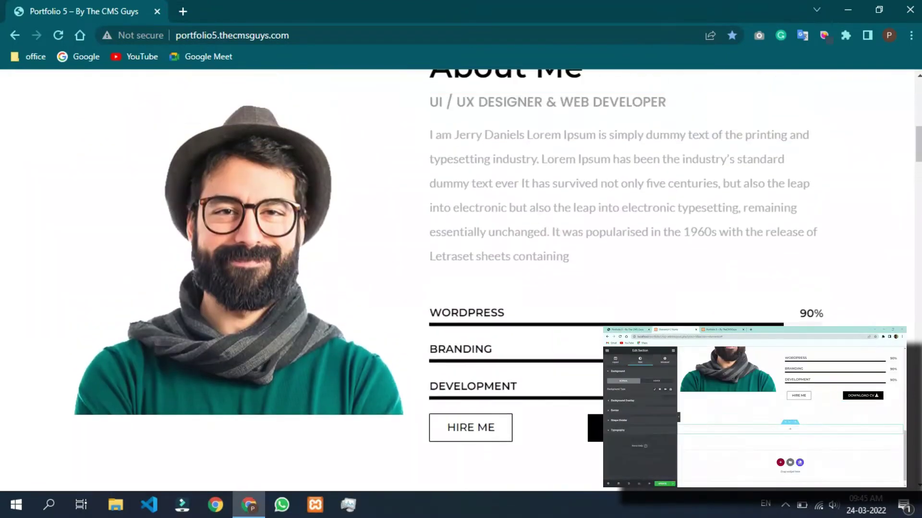
pyautogui.scroll(12, 460, 281)
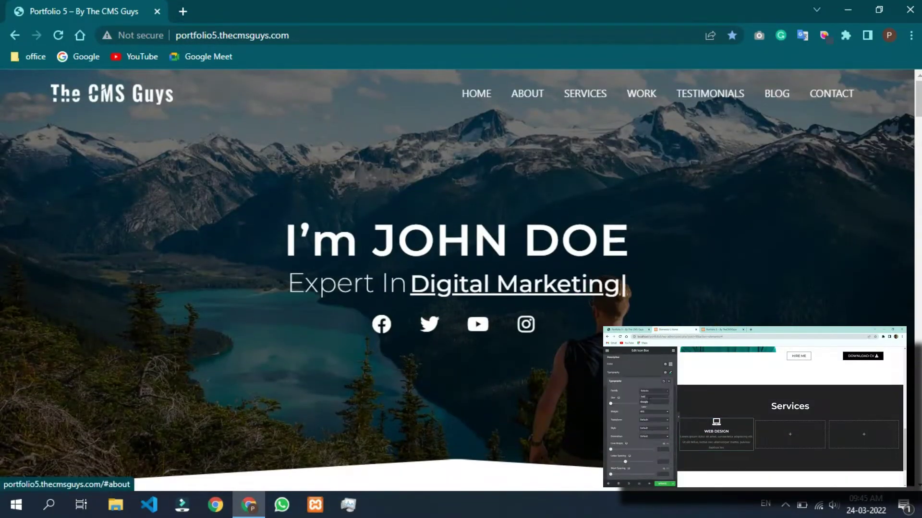
pyautogui.scroll(-8, 461, 281)
pyautogui.scroll(8, 461, 281)
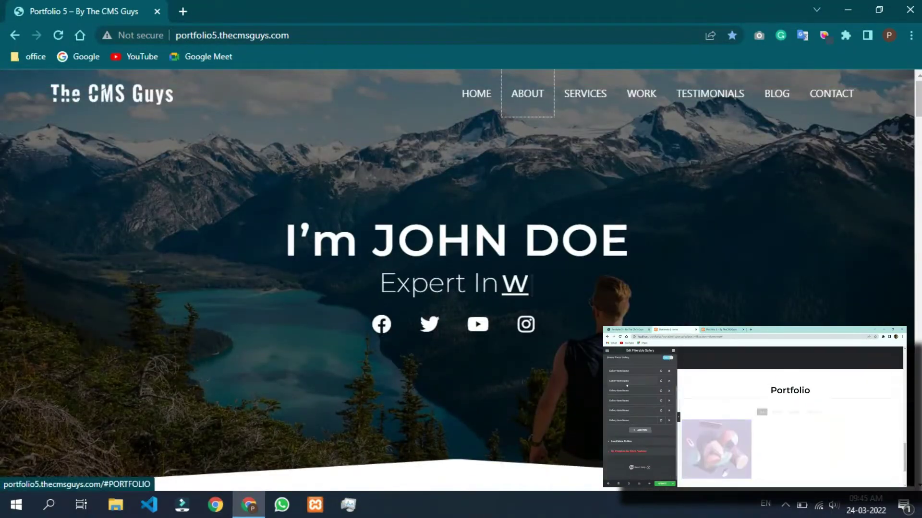
# Use the menu to jump to the Services, Portfolio and Testimonials sections.
pyautogui.click(584, 94)
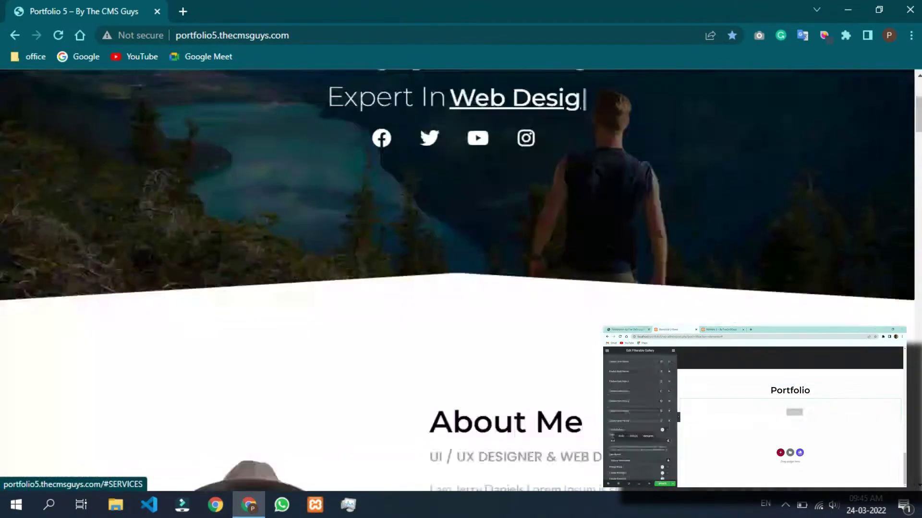
pyautogui.scroll(-3, 461, 281)
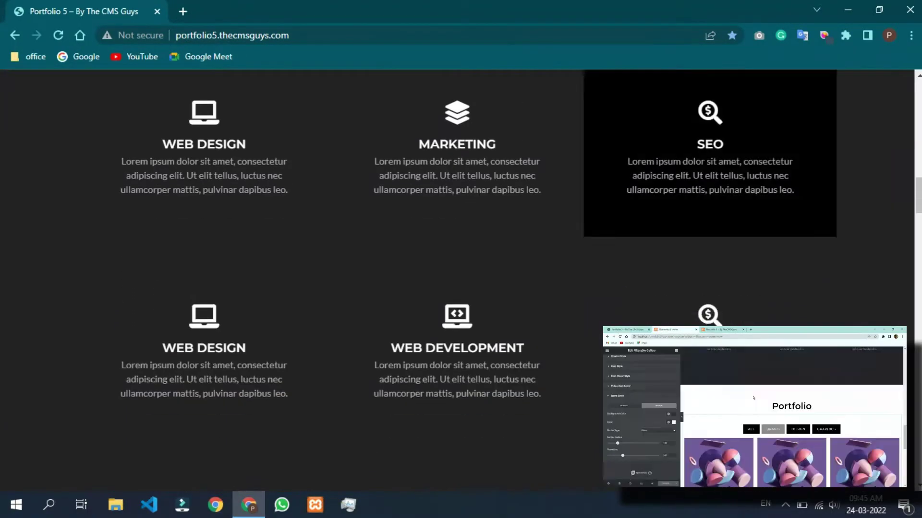
pyautogui.scroll(8, 460, 281)
pyautogui.scroll(12, 461, 281)
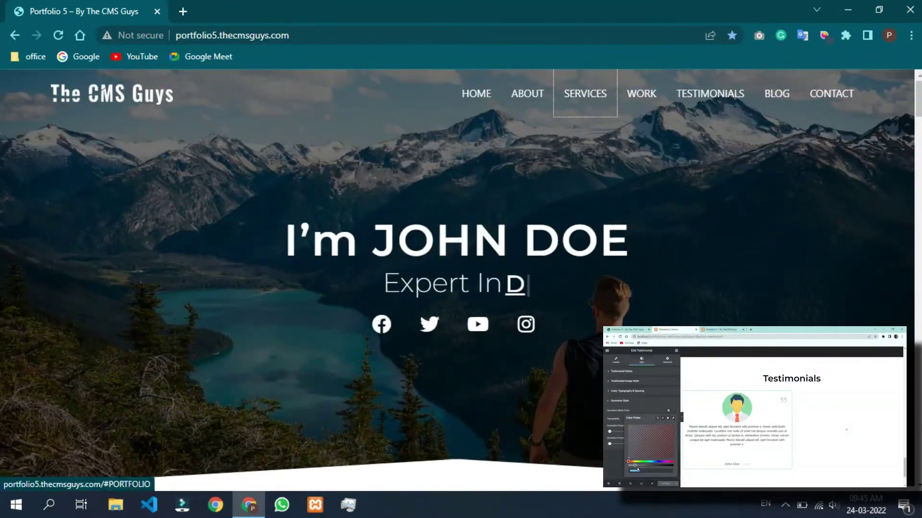
pyautogui.click(641, 93)
pyautogui.scroll(-10, 460, 281)
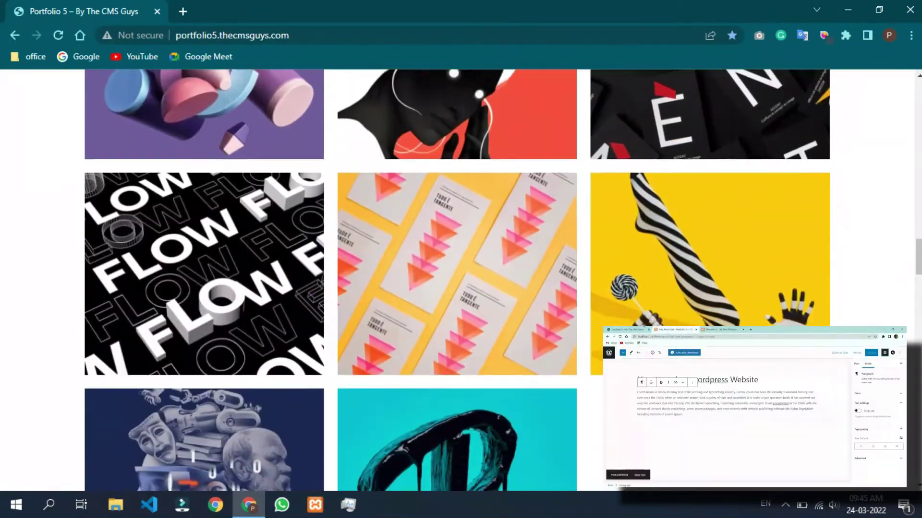
pyautogui.scroll(5, 461, 280)
pyautogui.scroll(12, 461, 281)
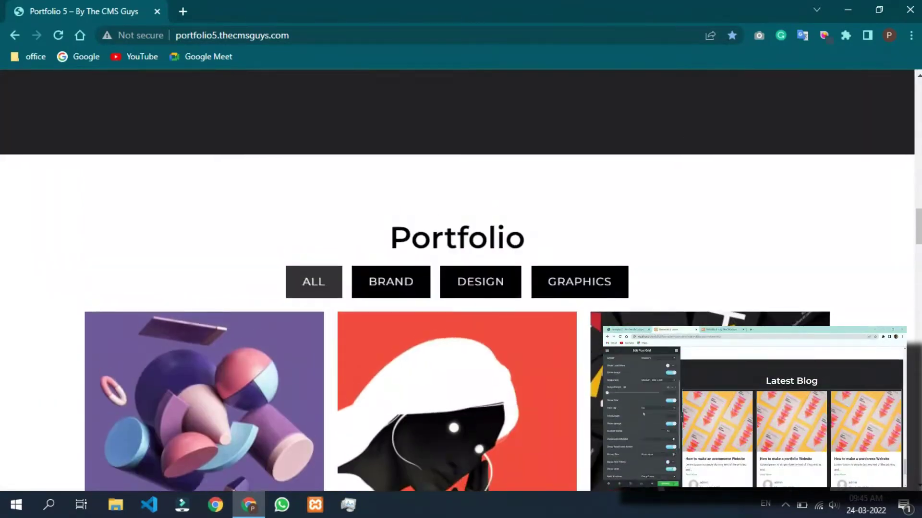
pyautogui.scroll(6, 461, 281)
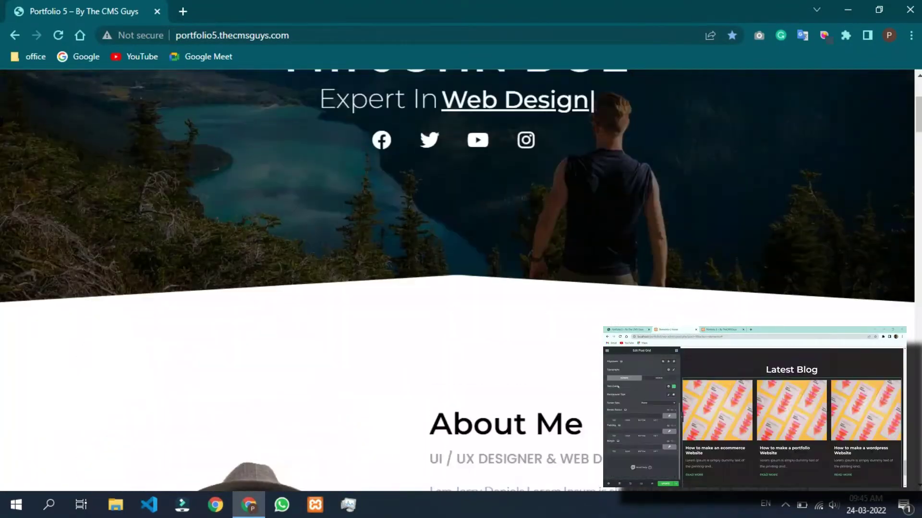
pyautogui.click(710, 94)
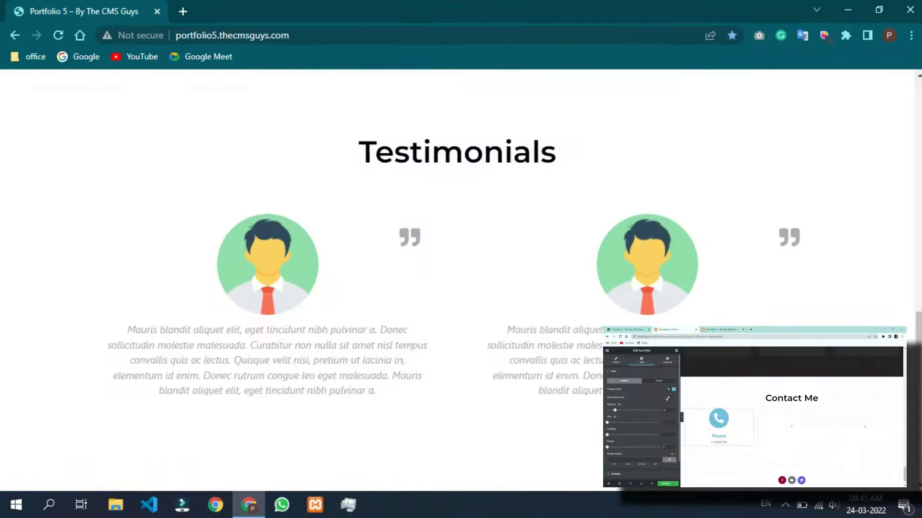
# Scroll down the page to the filterable Portfolio gallery.
pyautogui.scroll(-3, 461, 281)
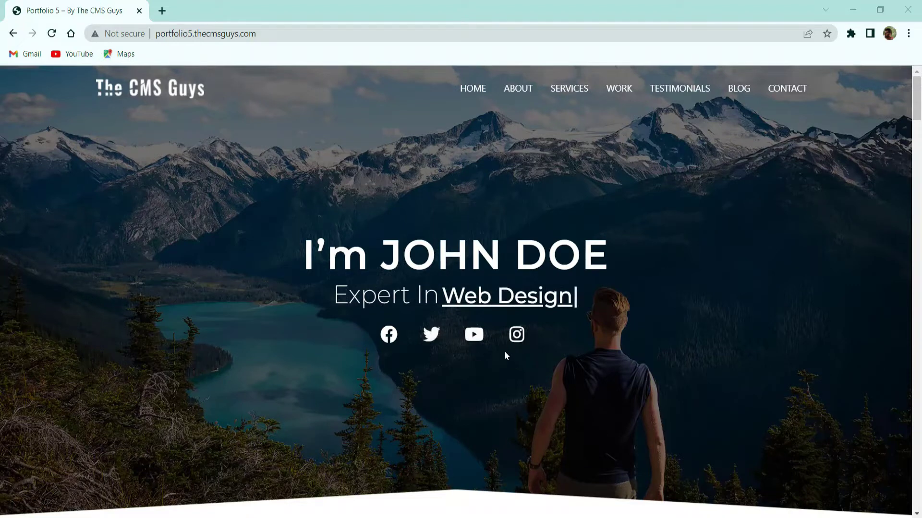
pyautogui.scroll(-3, 494, 350)
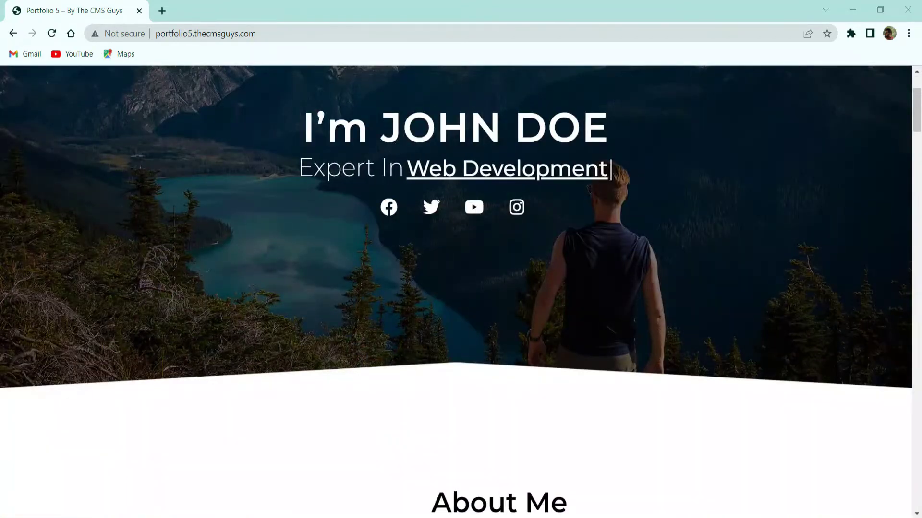
pyautogui.scroll(-3, 597, 165)
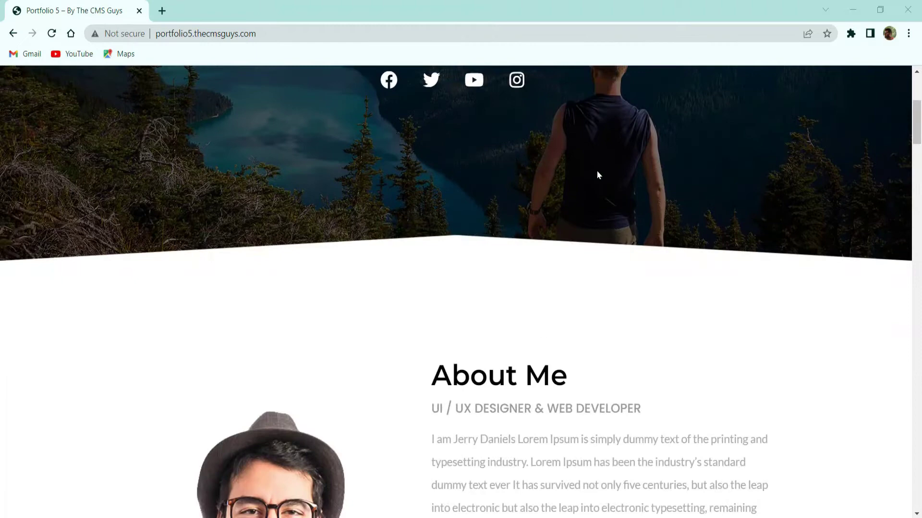
pyautogui.scroll(-3, 597, 168)
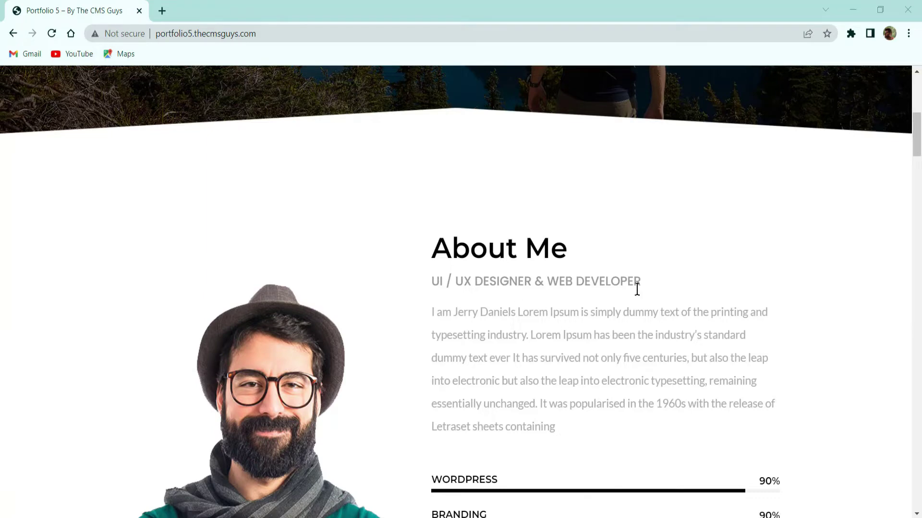
pyautogui.scroll(-3, 597, 317)
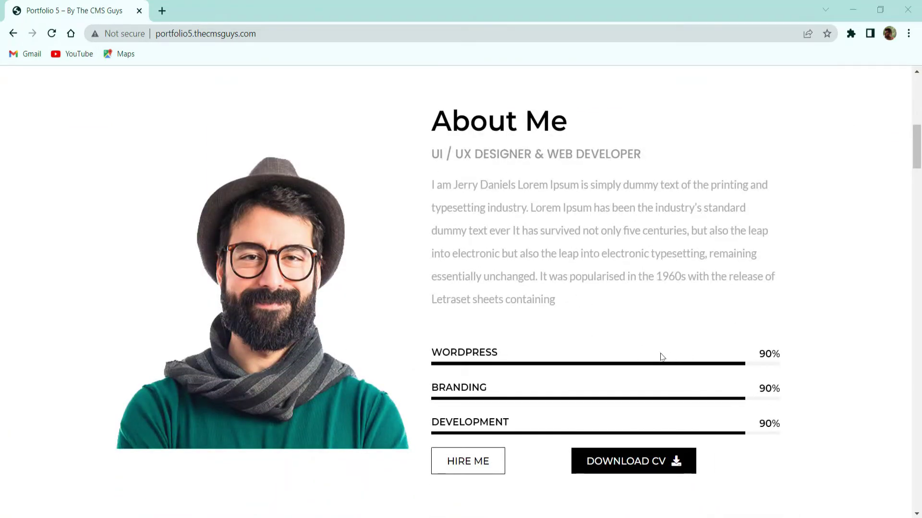
pyautogui.scroll(-3, 653, 332)
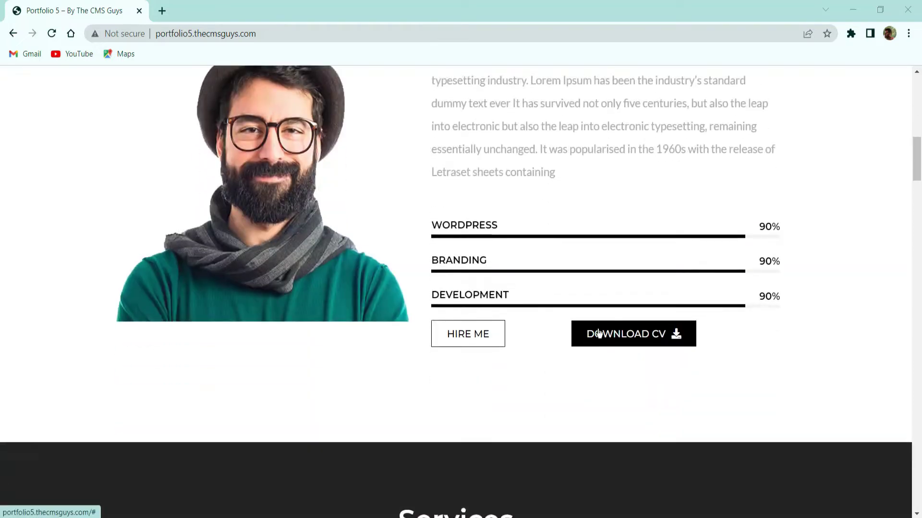
pyautogui.scroll(-5, 618, 326)
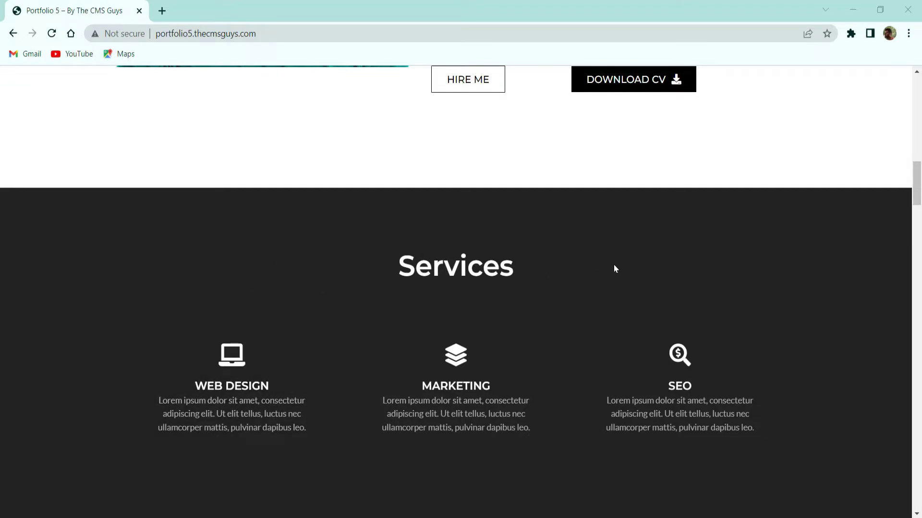
pyautogui.scroll(-5, 616, 268)
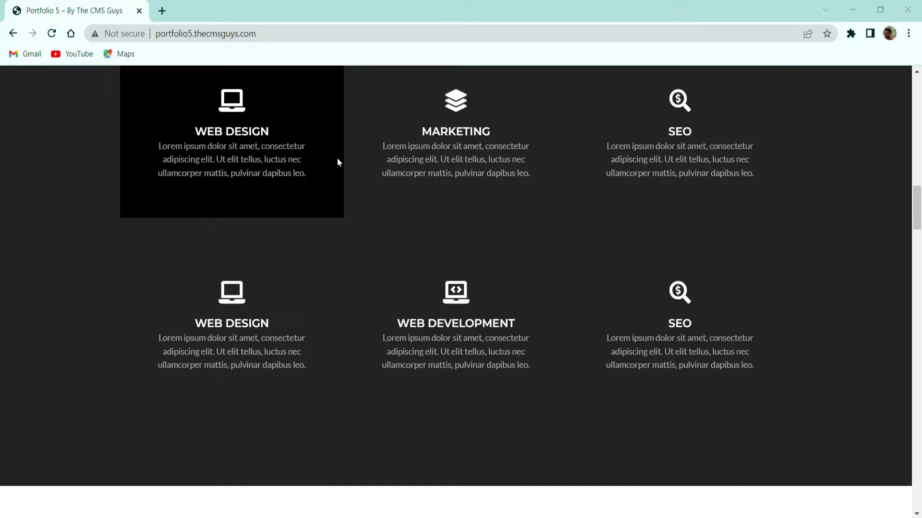
pyautogui.scroll(-8, 365, 176)
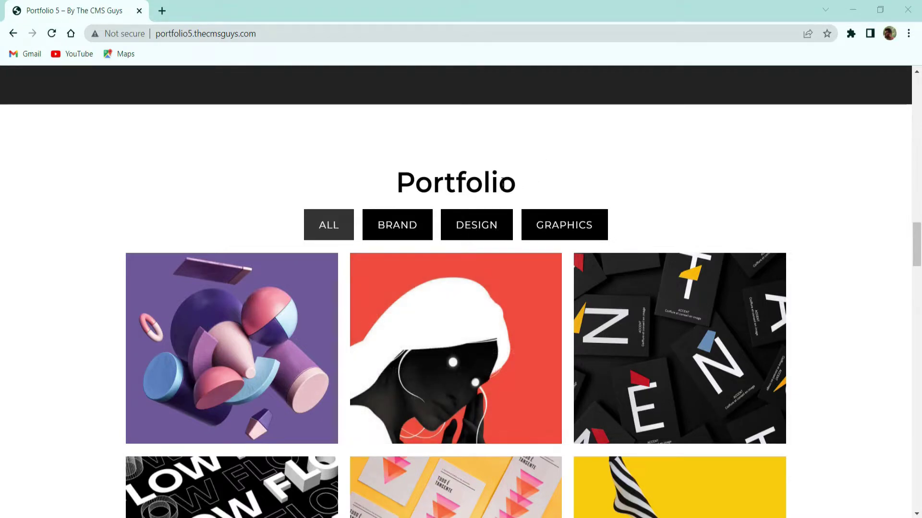
# Filter the Portfolio grid by BRAND, DESIGN and GRAPHICS, then back to ALL.
pyautogui.click(419, 231)
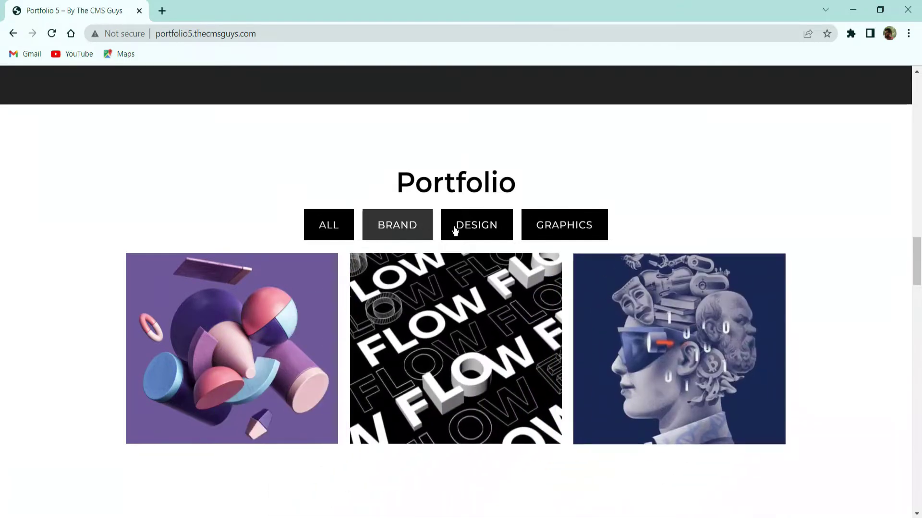
pyautogui.click(480, 229)
pyautogui.click(545, 222)
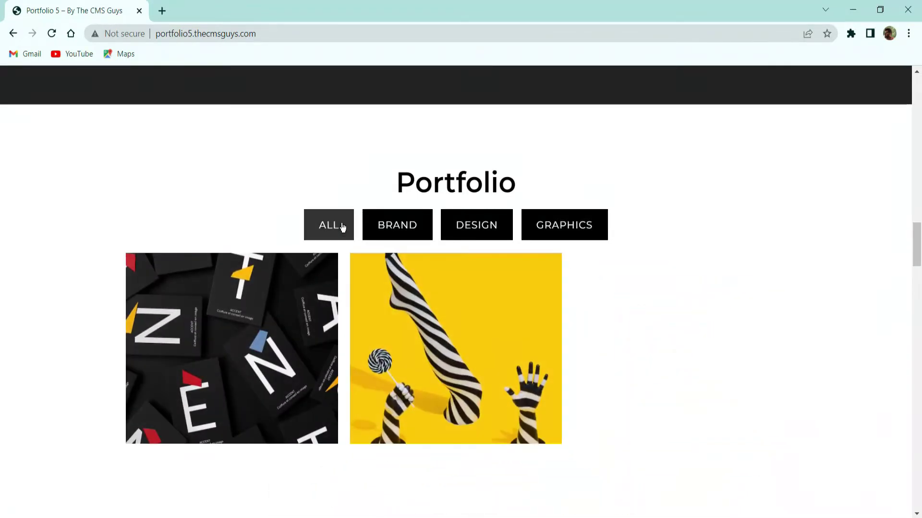
pyautogui.click(341, 229)
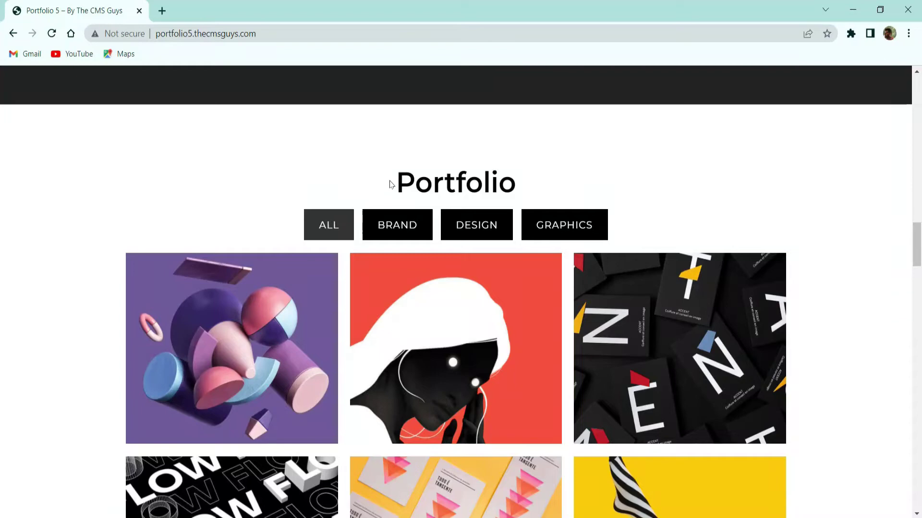
# Reveal the first card's 'Gallery Item Name' caption, highlight its description, and continue to Our Clients.
pyautogui.scroll(-3, 390, 184)
pyautogui.moveTo(298, 192)
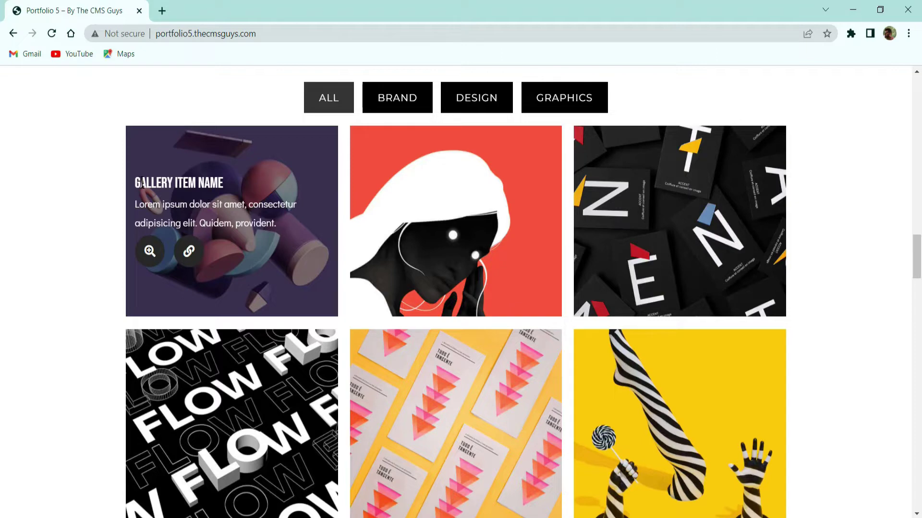
pyautogui.moveTo(181, 205); pyautogui.dragTo(243, 206)
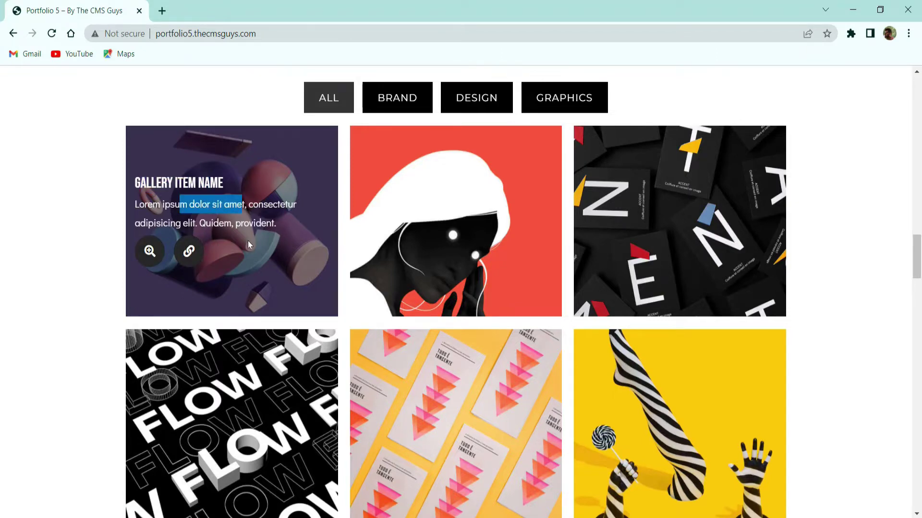
pyautogui.scroll(-15, 248, 245)
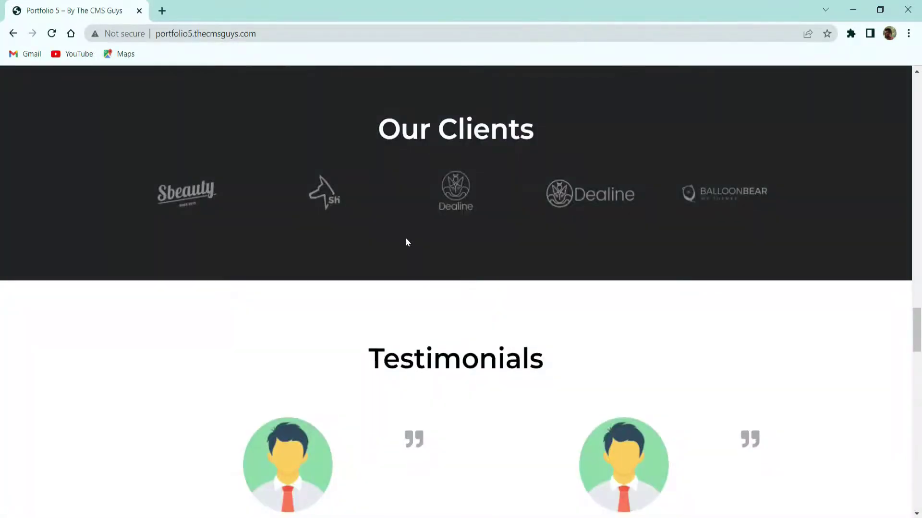
# Scroll through the testimonial cards to the three Latest Blog post cards.
pyautogui.scroll(3, 355, 221)
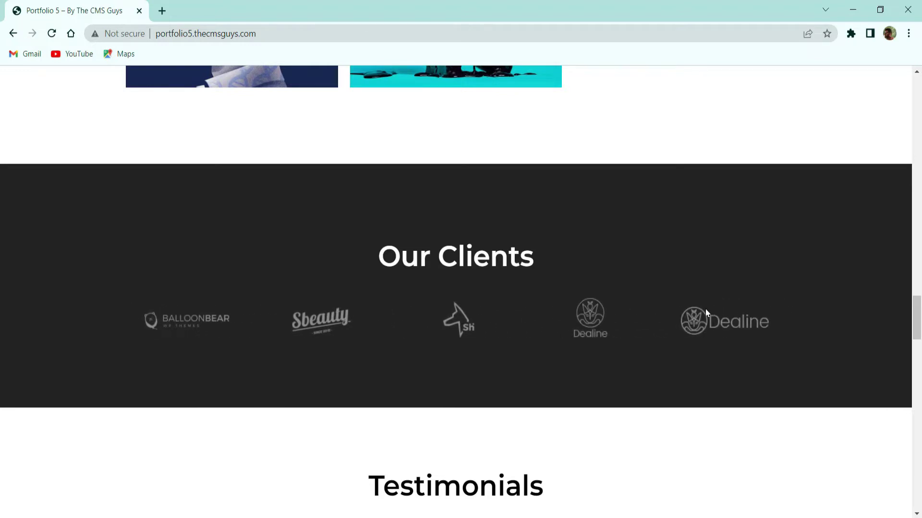
pyautogui.scroll(-3, 707, 313)
pyautogui.scroll(-3, 707, 313)
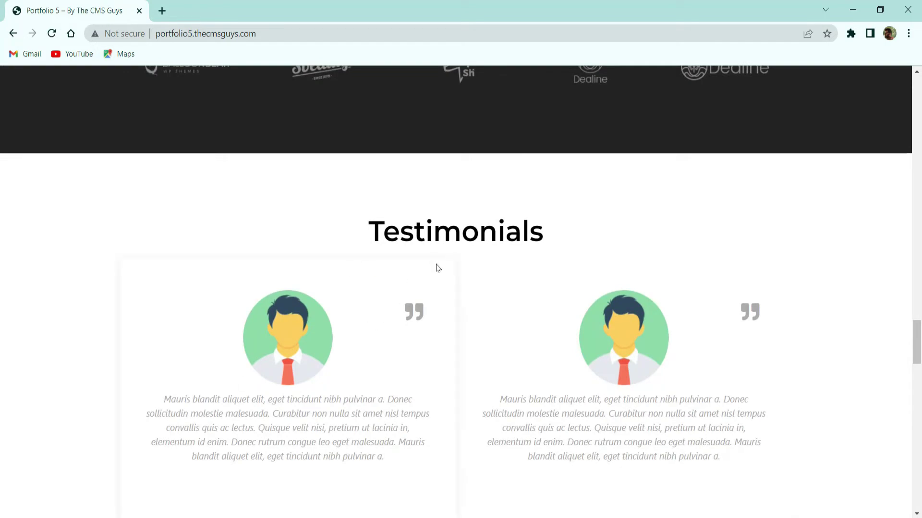
pyautogui.scroll(-6, 483, 294)
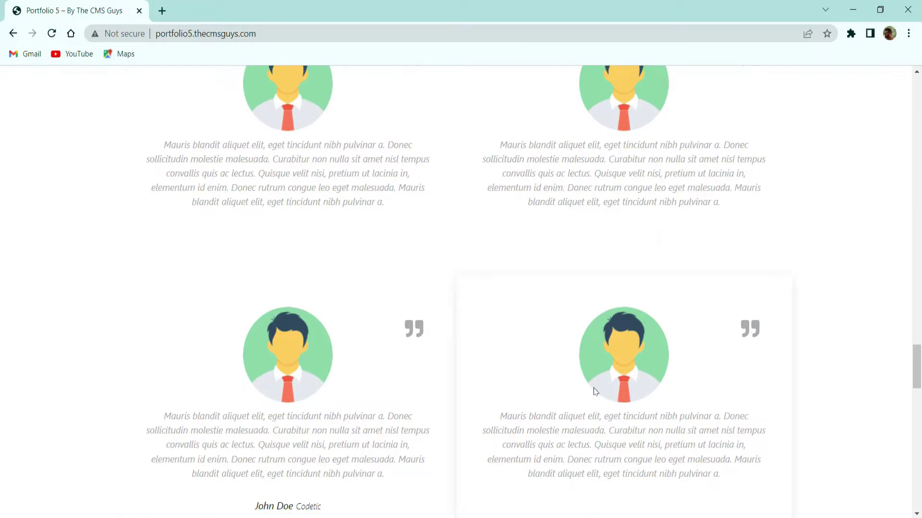
pyautogui.scroll(3, 320, 334)
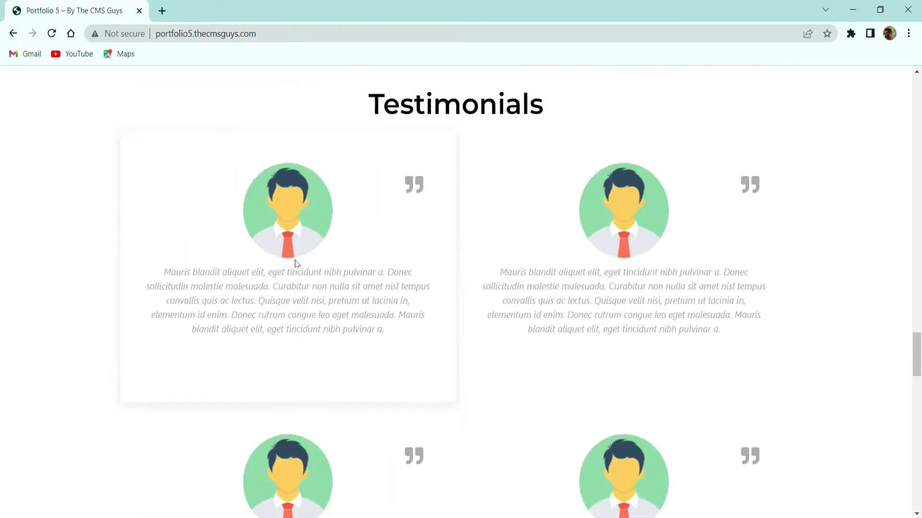
pyautogui.scroll(-3, 374, 324)
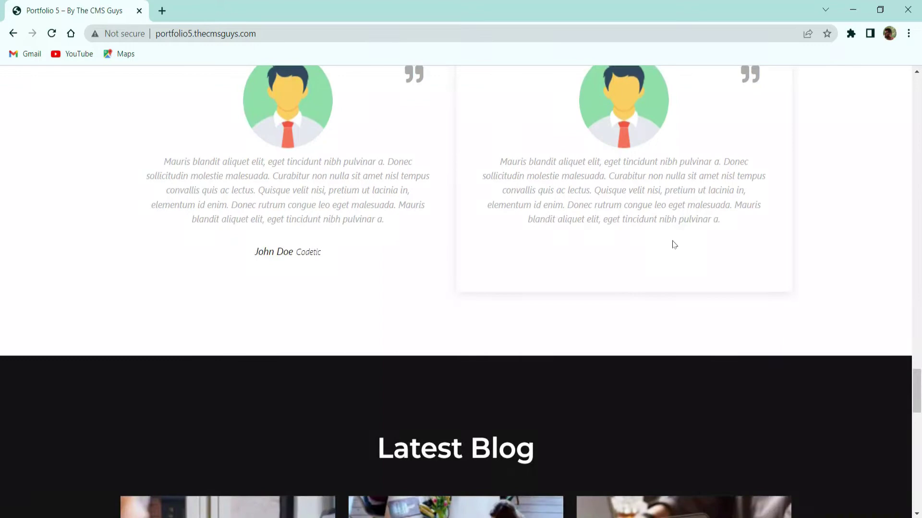
pyautogui.scroll(-3, 497, 249)
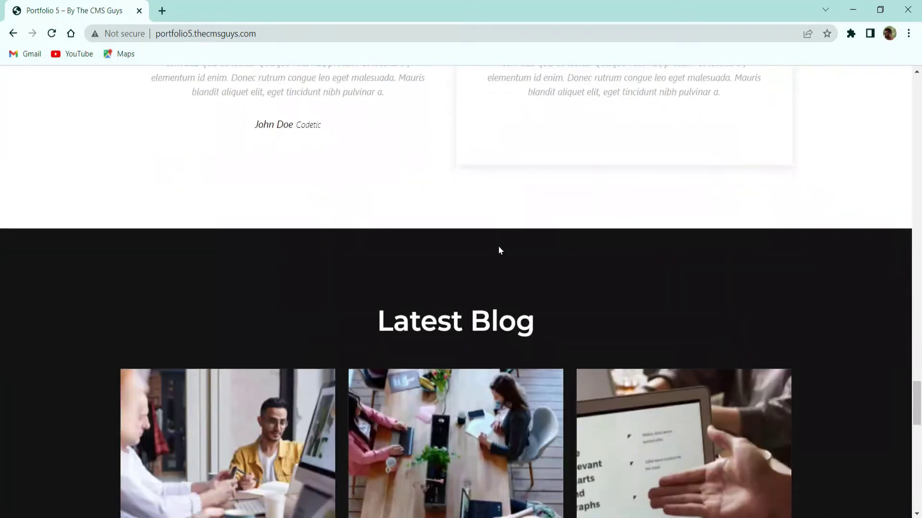
pyautogui.scroll(-3, 536, 235)
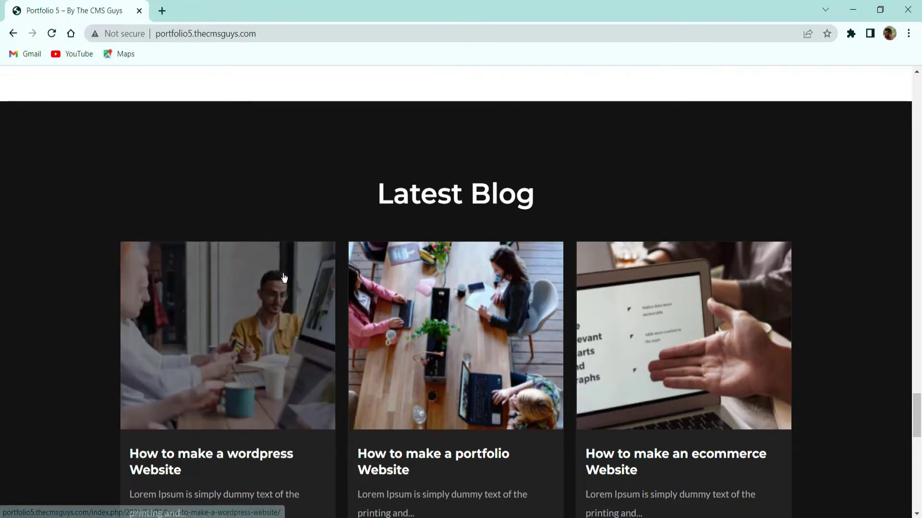
pyautogui.moveTo(377, 194); pyautogui.dragTo(555, 203)
pyautogui.scroll(-3, 556, 204)
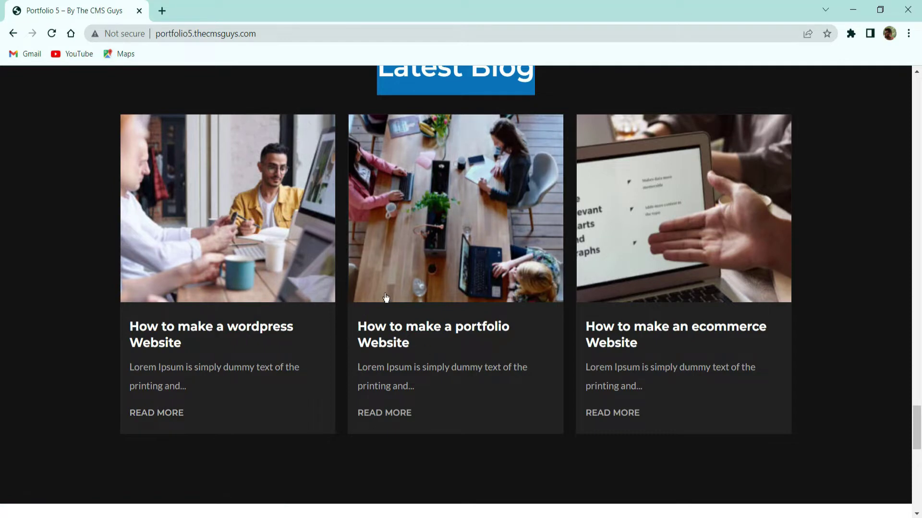
# Scroll to the Contact Me section, highlight and clear the phone number, and view the footer.
pyautogui.scroll(-8, 403, 290)
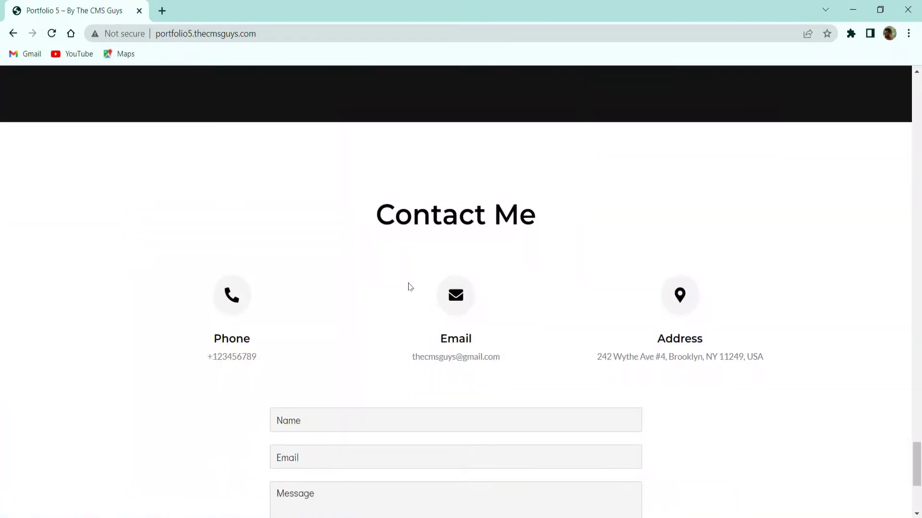
pyautogui.scroll(-3, 399, 302)
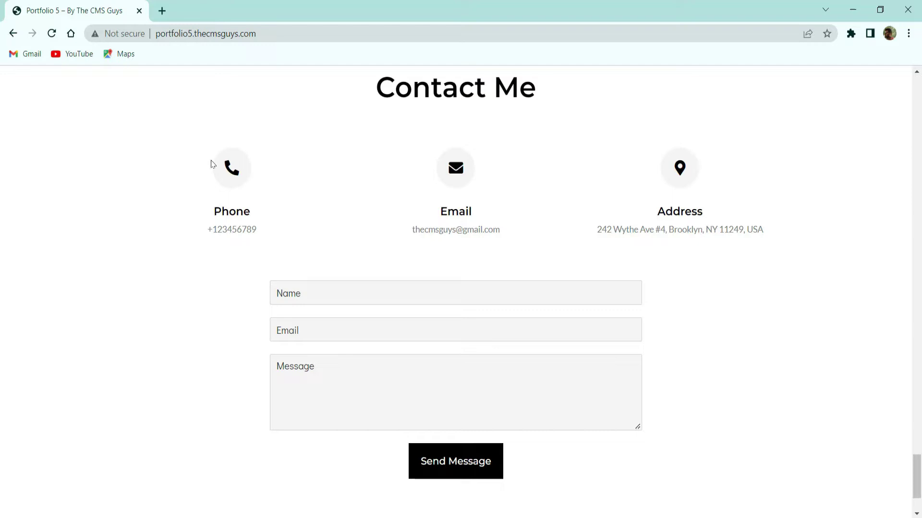
pyautogui.moveTo(206, 217)
pyautogui.mouseDown()
pyautogui.moveTo(250, 212)
pyautogui.moveTo(211, 231)
pyautogui.mouseUp()
pyautogui.click(398, 179)
pyautogui.scroll(-3, 70, 359)
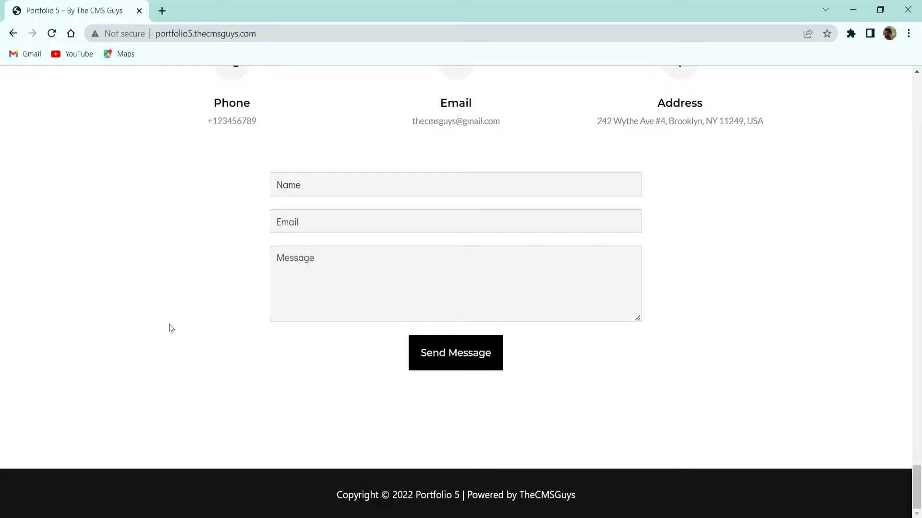
# Return to the I'm JOHN DOE hero banner and bring up the page's context menu.
pyautogui.scroll(20, 169, 311)
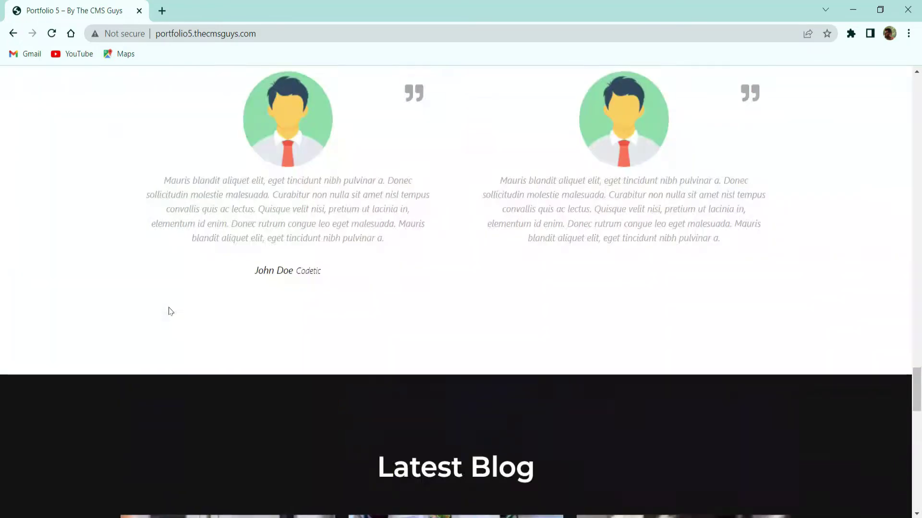
pyautogui.scroll(10, 135, 255)
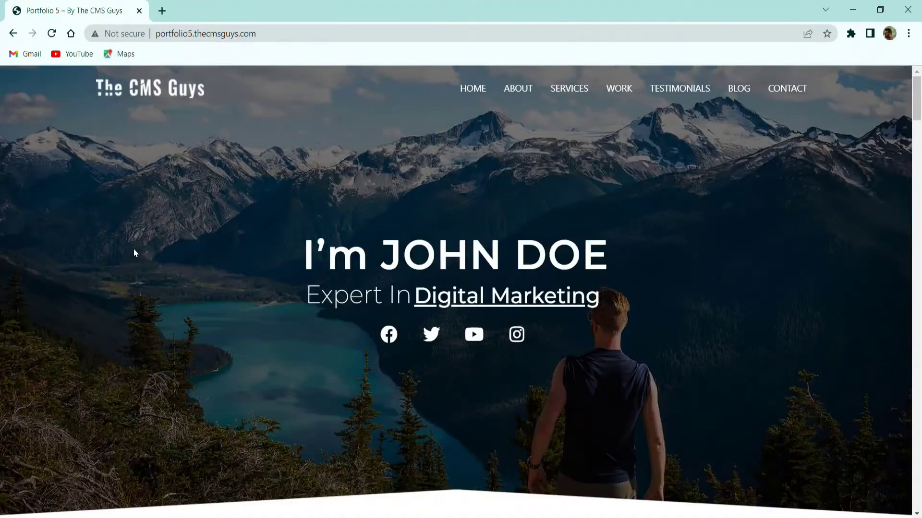
pyautogui.rightClick(180, 232)
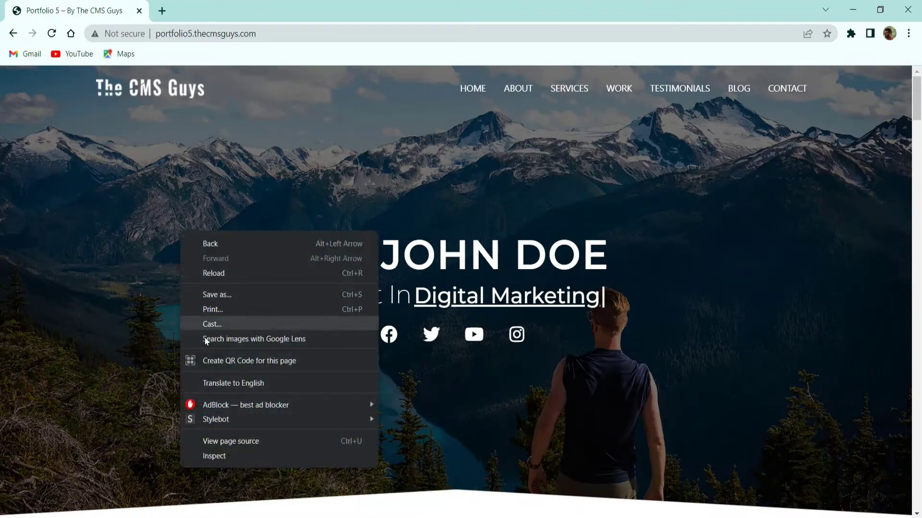
pyautogui.click(219, 456)
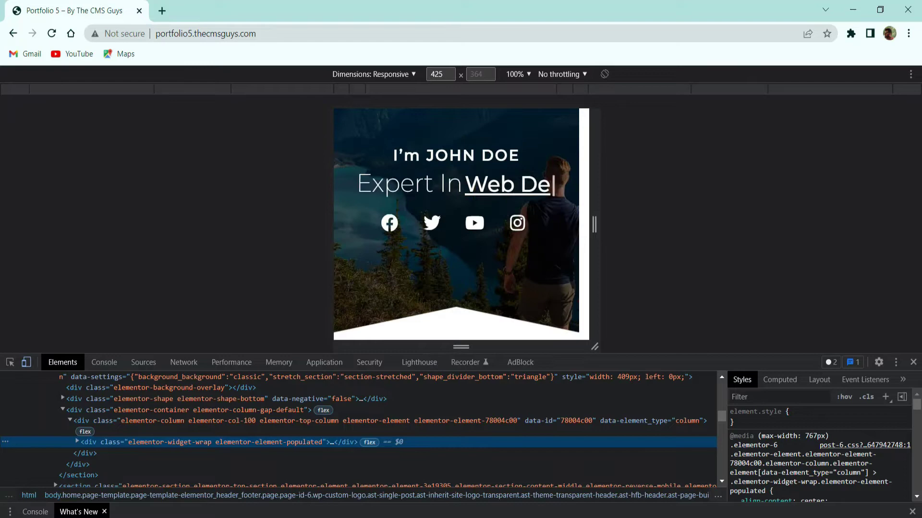
pyautogui.scroll(-3, 466, 240)
pyautogui.scroll(3, 466, 240)
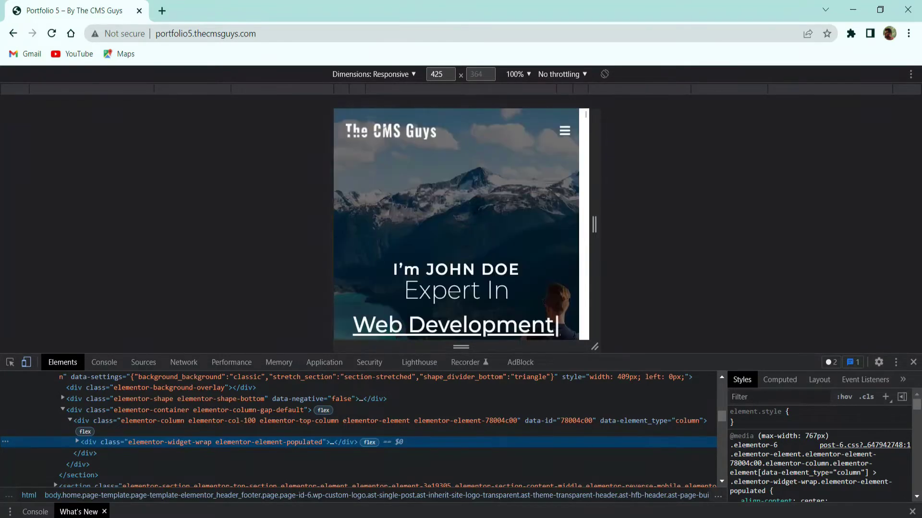
pyautogui.click(913, 362)
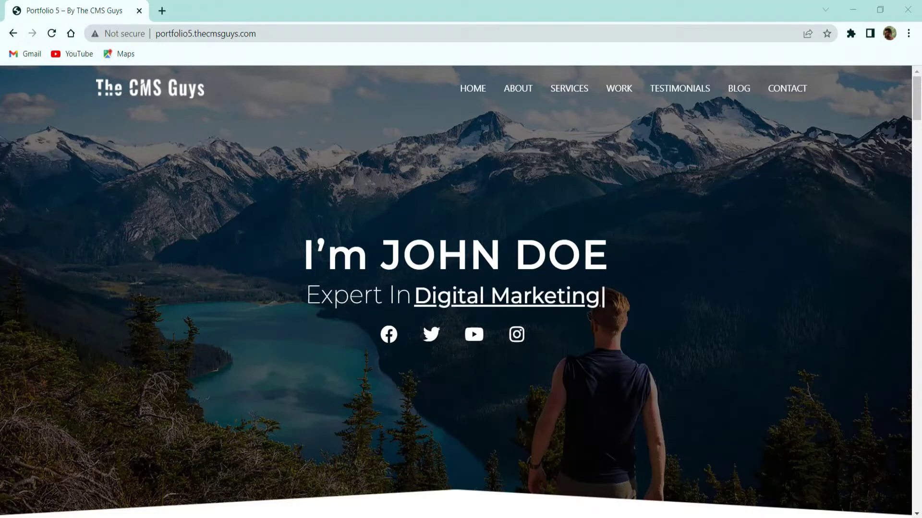
# Load the pasted Namecheap link in a new tab and scroll through the Stellar hosting plans.
pyautogui.click(162, 12)
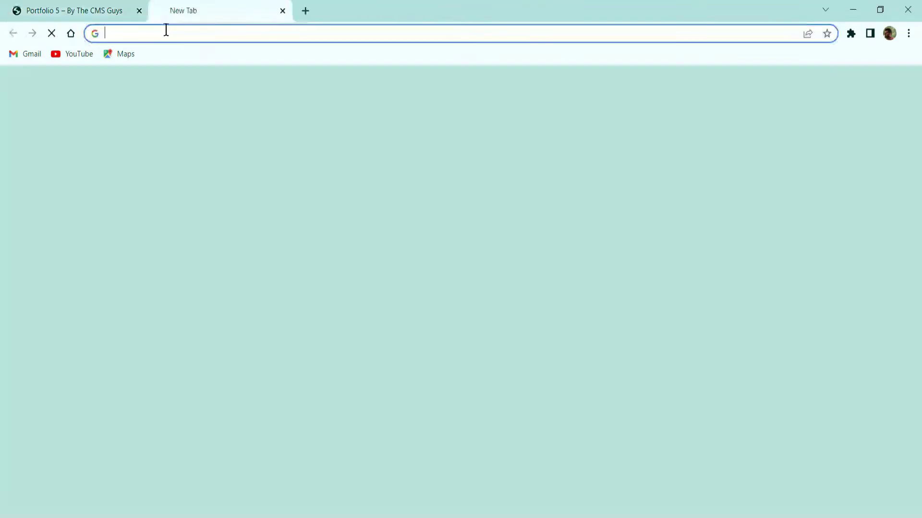
pyautogui.write('thecmsguys.com/namecheap')
pyautogui.press('Return')
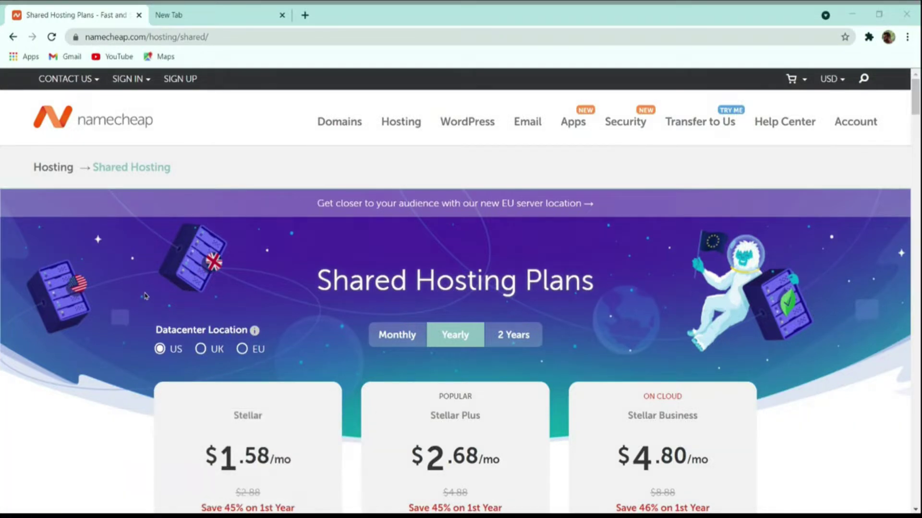
pyautogui.scroll(-4, 212, 279)
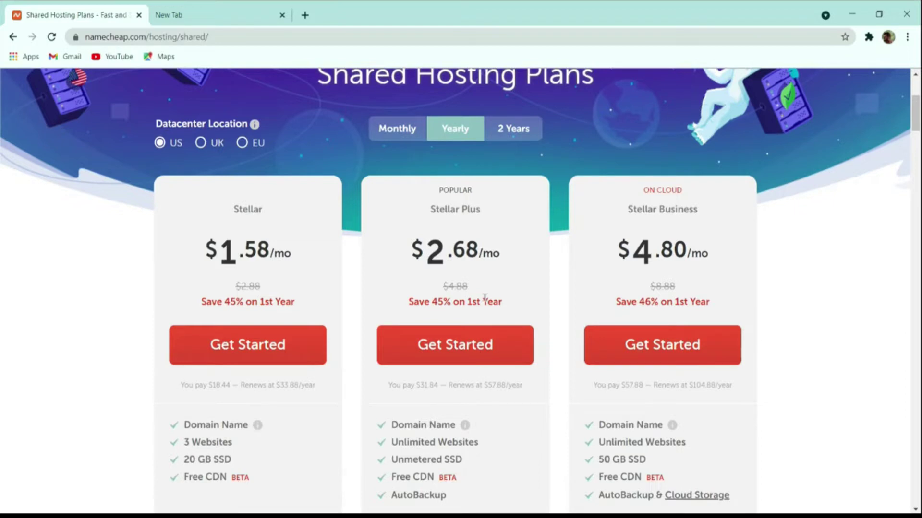
pyautogui.scroll(-4, 485, 298)
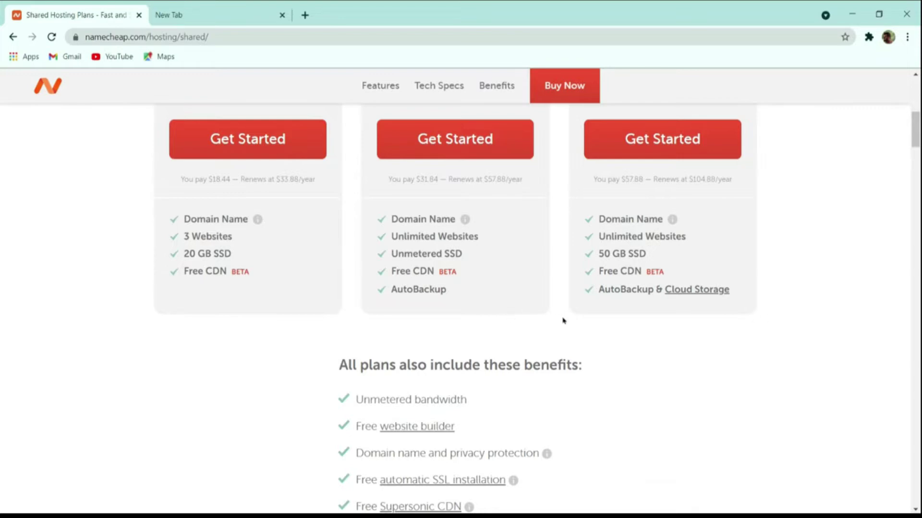
pyautogui.scroll(10, 564, 329)
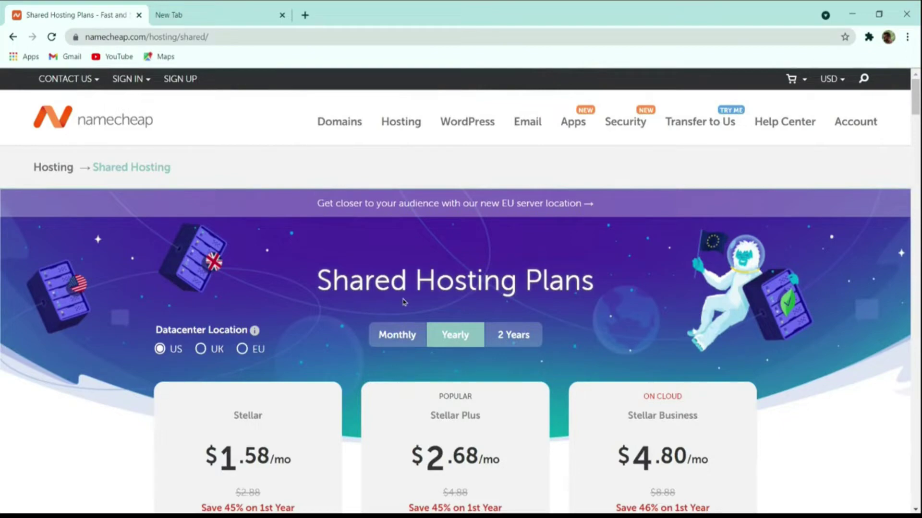
# Compare plan prices for the UK and EU datacenters, then return to US.
pyautogui.scroll(-4, 388, 313)
pyautogui.scroll(4, 388, 313)
pyautogui.click(212, 355)
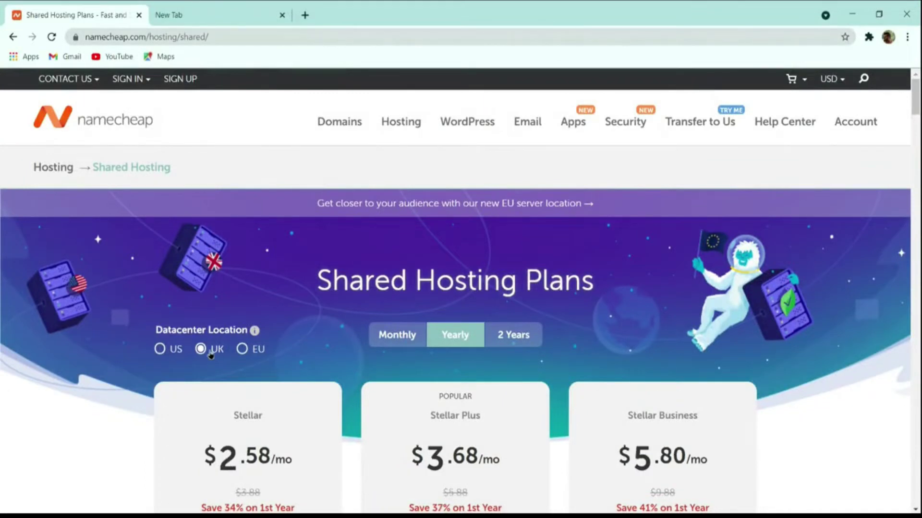
pyautogui.click(254, 351)
pyautogui.click(216, 353)
pyautogui.click(174, 354)
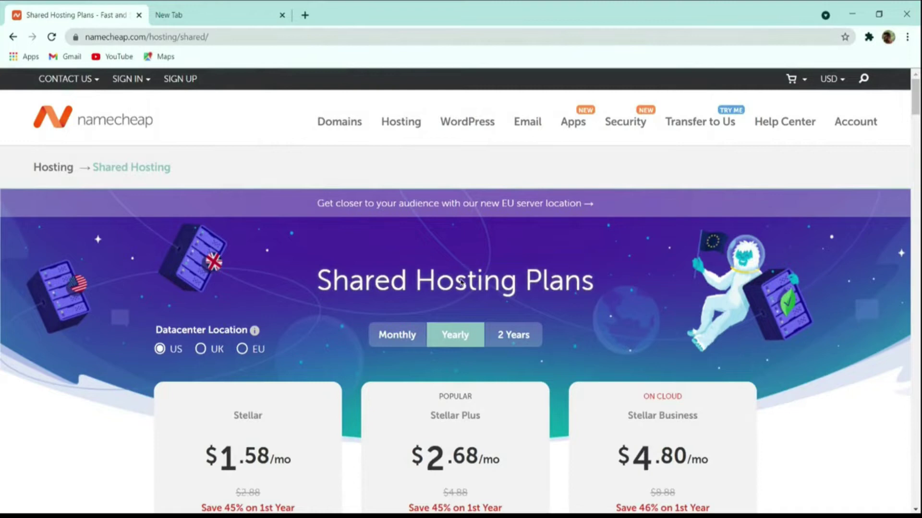
# Switch the currency to INR, showing Rs 115.35, Rs 195.66 and Rs 350.44/mo.
pyautogui.moveTo(822, 82)
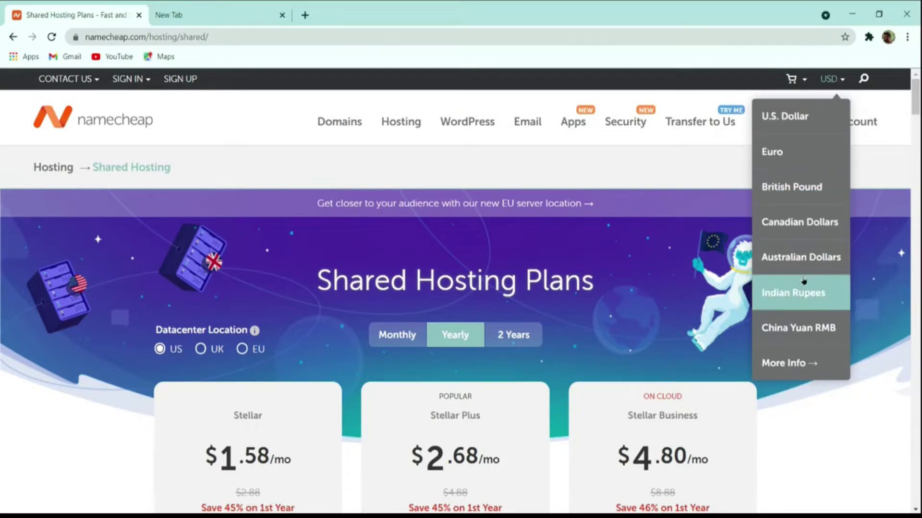
pyautogui.click(805, 292)
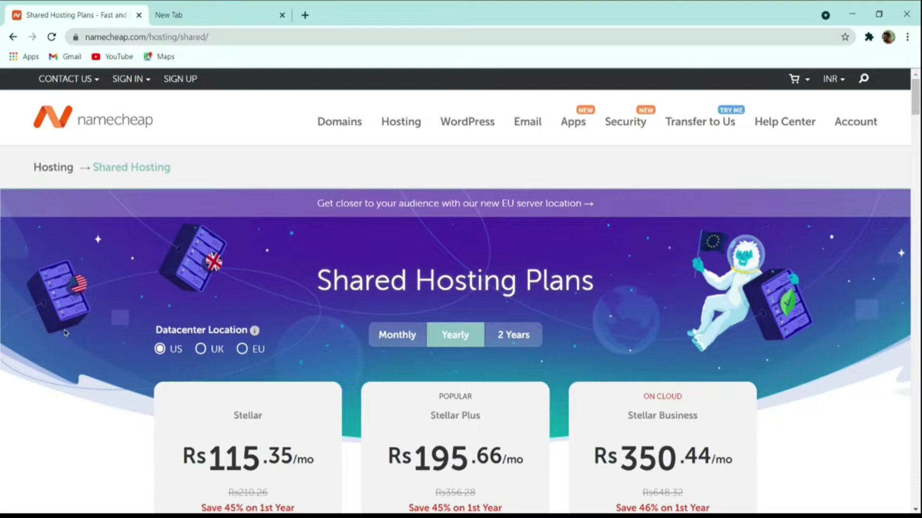
pyautogui.scroll(-4, 365, 357)
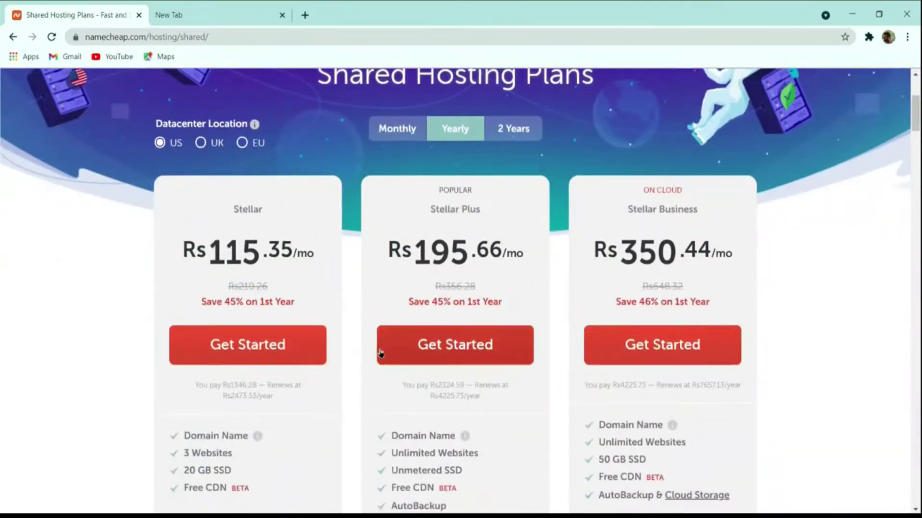
# Start a Stellar Plus order, trying an existing domain before returning to a new domain.
pyautogui.click(462, 345)
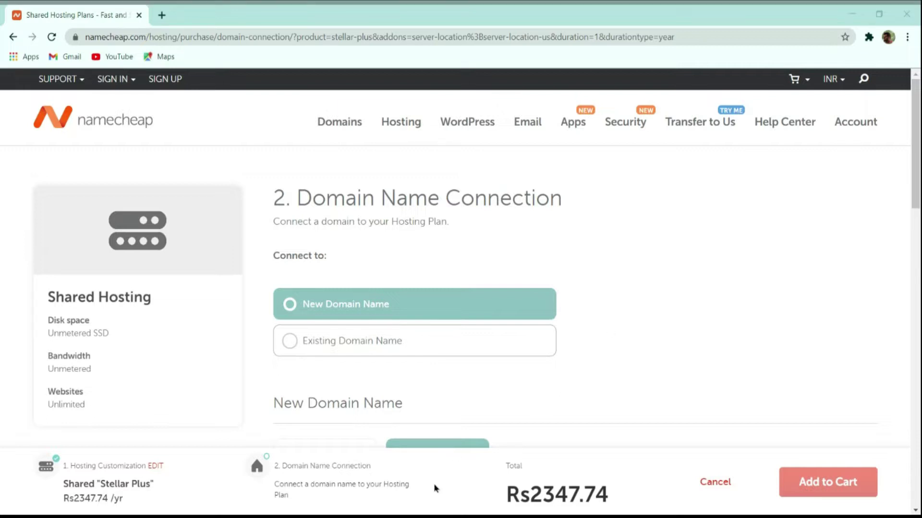
pyautogui.click(354, 340)
pyautogui.scroll(-5, 603, 251)
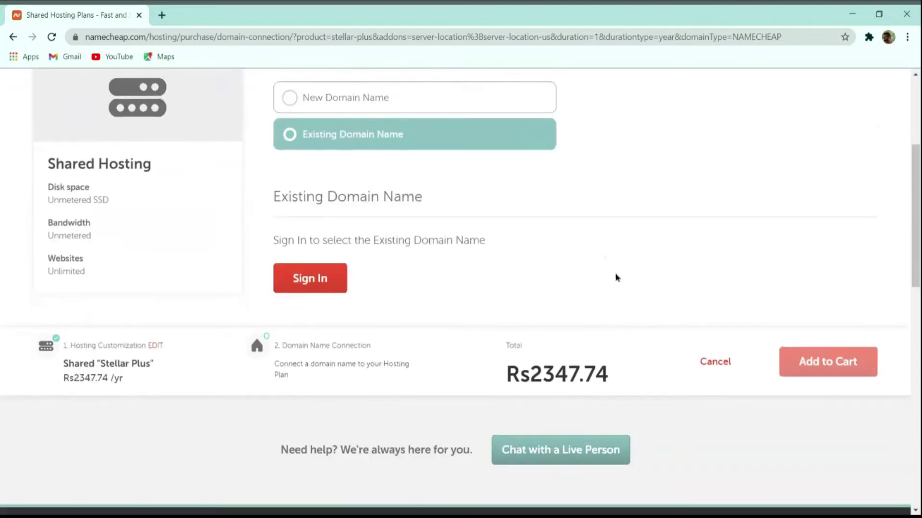
pyautogui.scroll(5, 615, 275)
pyautogui.click(397, 303)
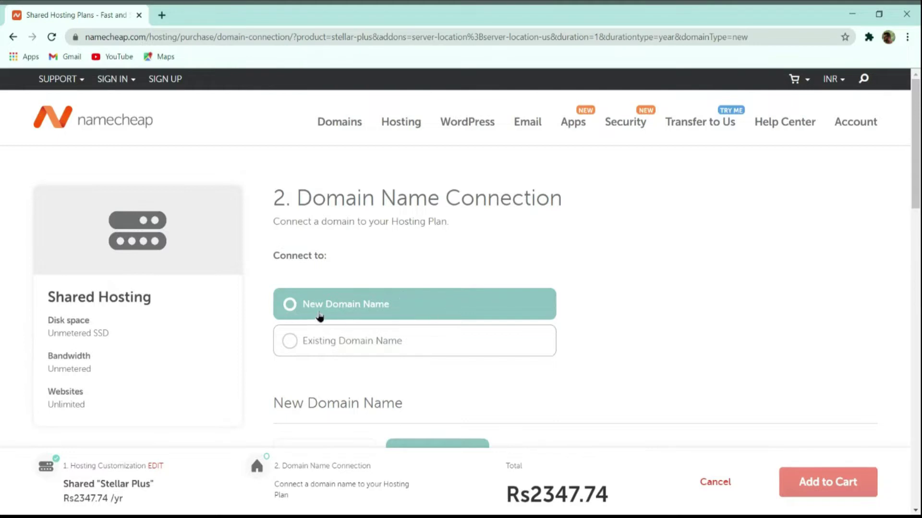
pyautogui.scroll(-4, 557, 278)
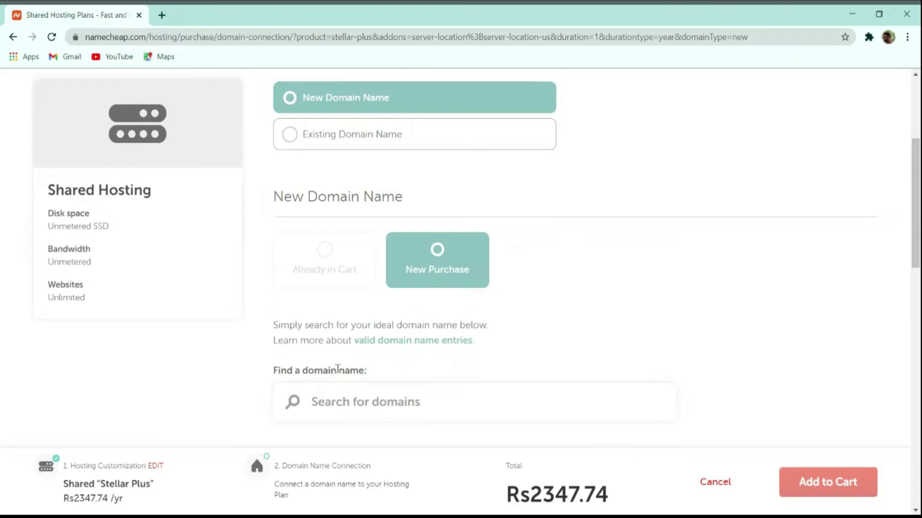
# Search for thecmsguys.in and select it as the new domain at Rs404.07/yr.
pyautogui.click(423, 397)
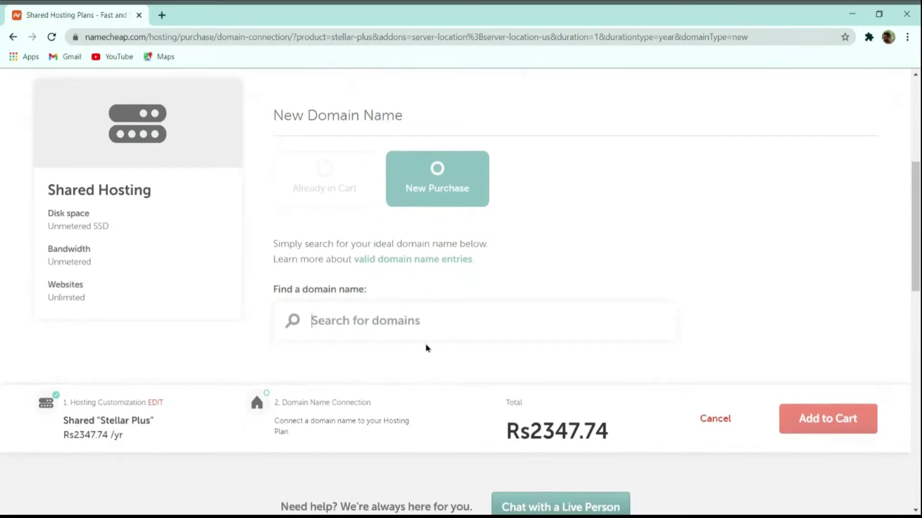
pyautogui.write('thecms')
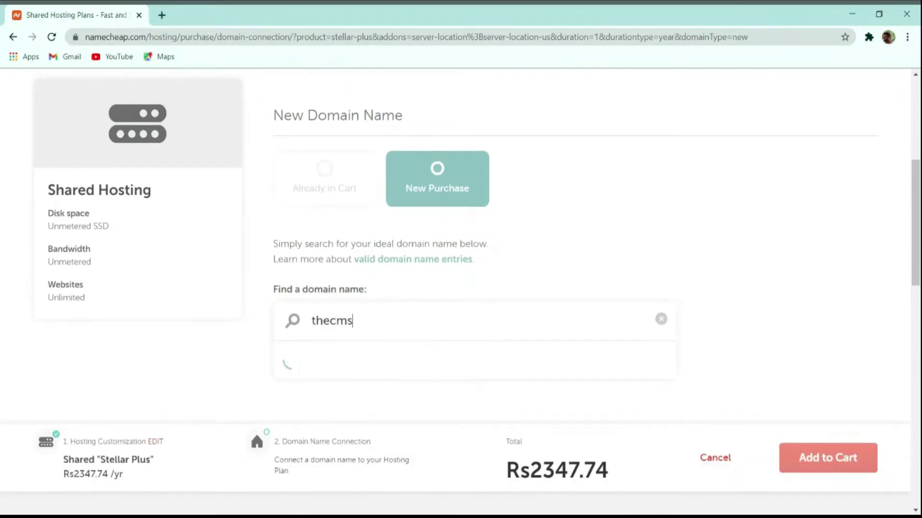
pyautogui.write('guys.in')
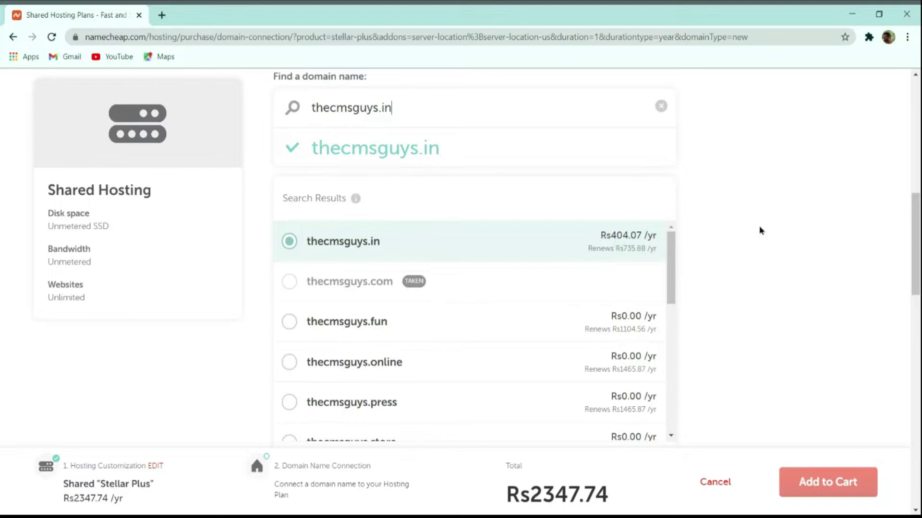
pyautogui.scroll(-4, 620, 248)
pyautogui.click(639, 297)
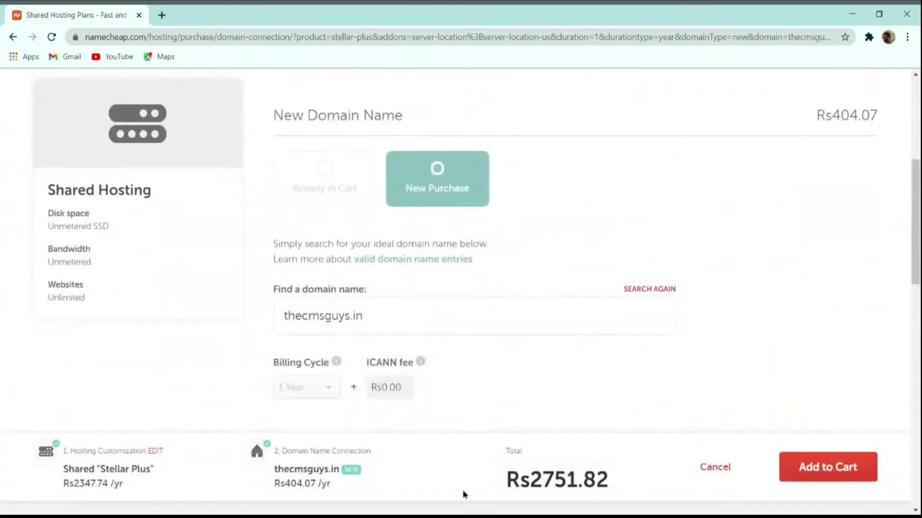
# Add the Stellar Plus hosting and its domain to the cart.
pyautogui.moveTo(508, 477); pyautogui.dragTo(578, 472)
pyautogui.click(601, 471)
pyautogui.click(839, 473)
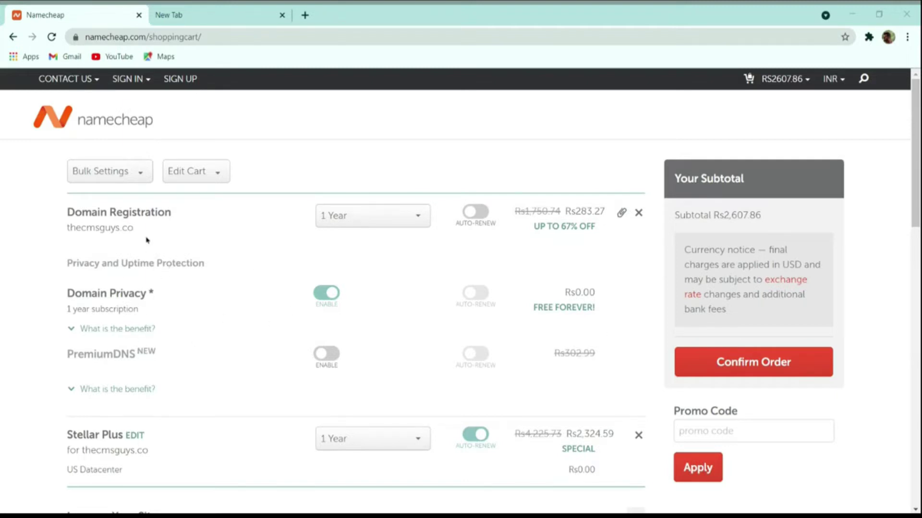
# Change the domain registration period to 5 years, then back to 1 year.
pyautogui.click(364, 219)
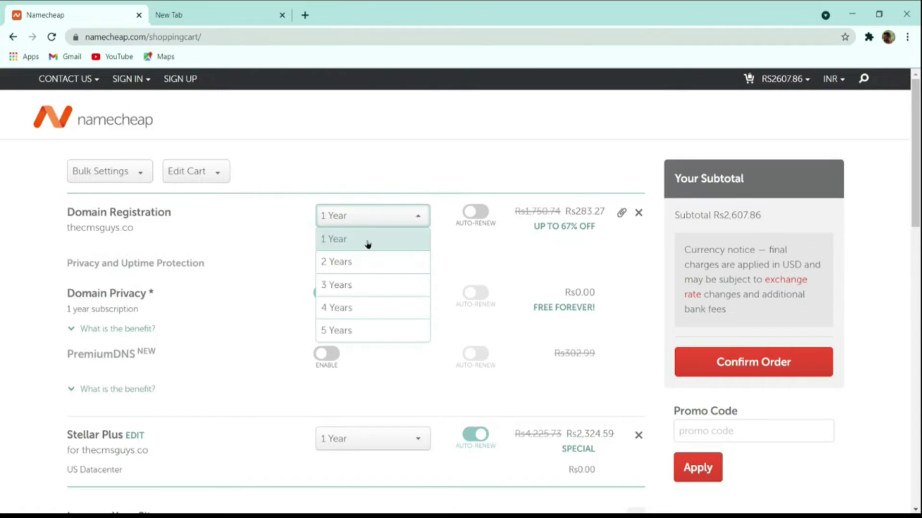
pyautogui.click(359, 327)
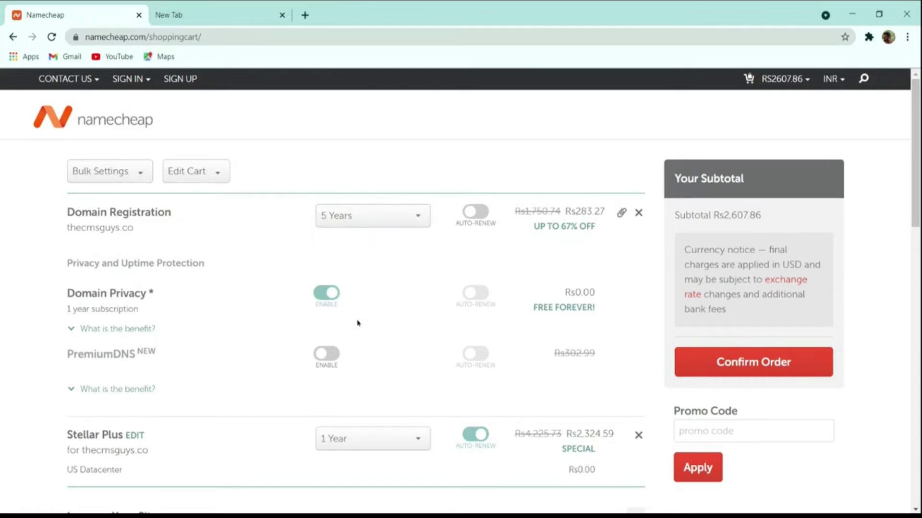
pyautogui.click(353, 220)
pyautogui.click(359, 240)
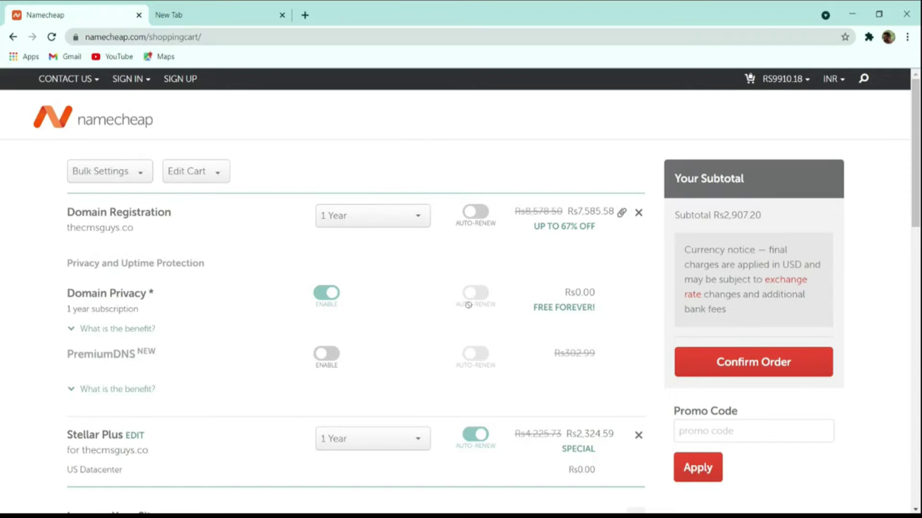
pyautogui.scroll(-4, 559, 306)
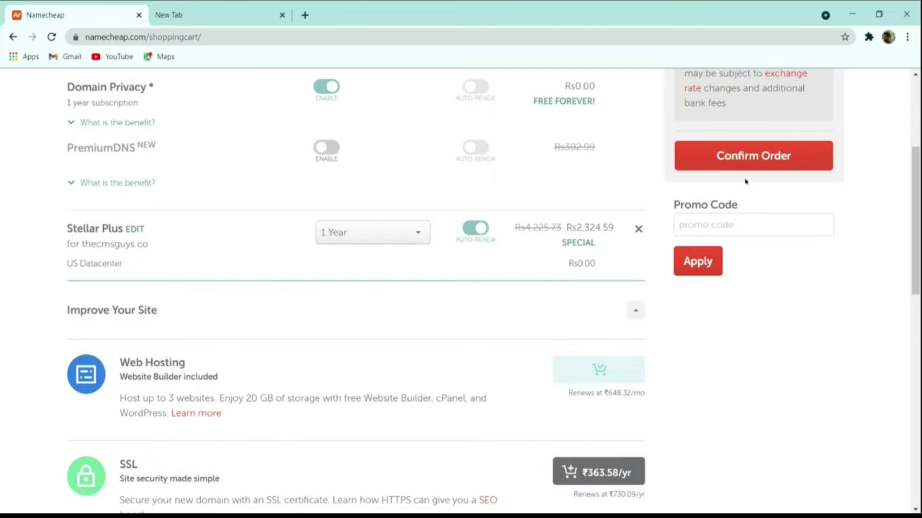
# Confirm the order and sign in with the account credentials to reach Billing.
pyautogui.click(758, 163)
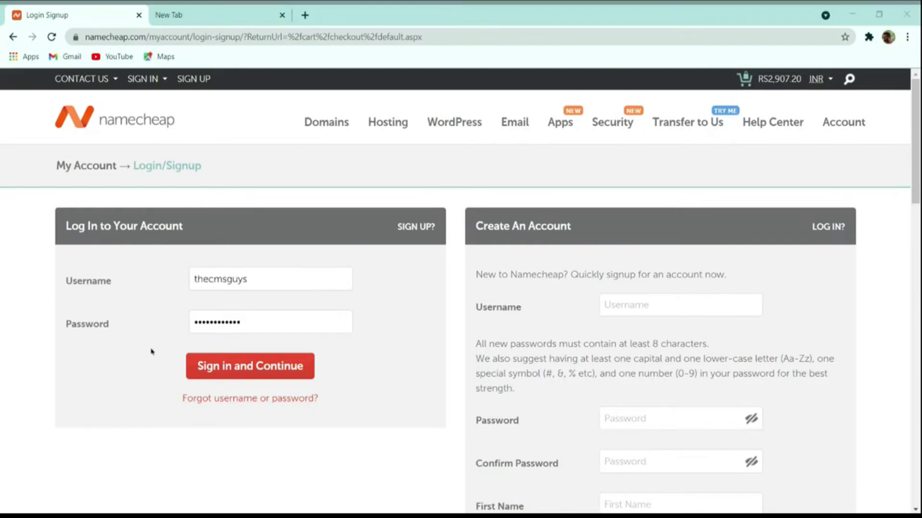
pyautogui.click(142, 343)
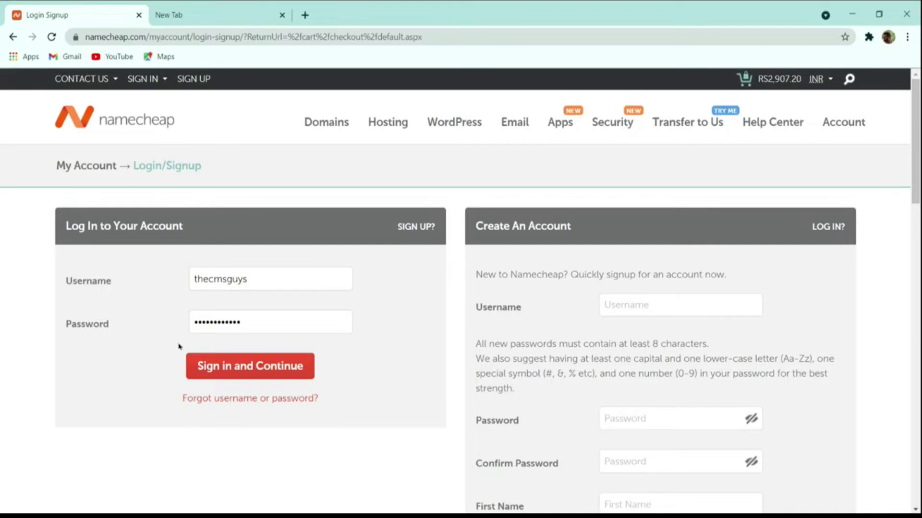
pyautogui.click(264, 366)
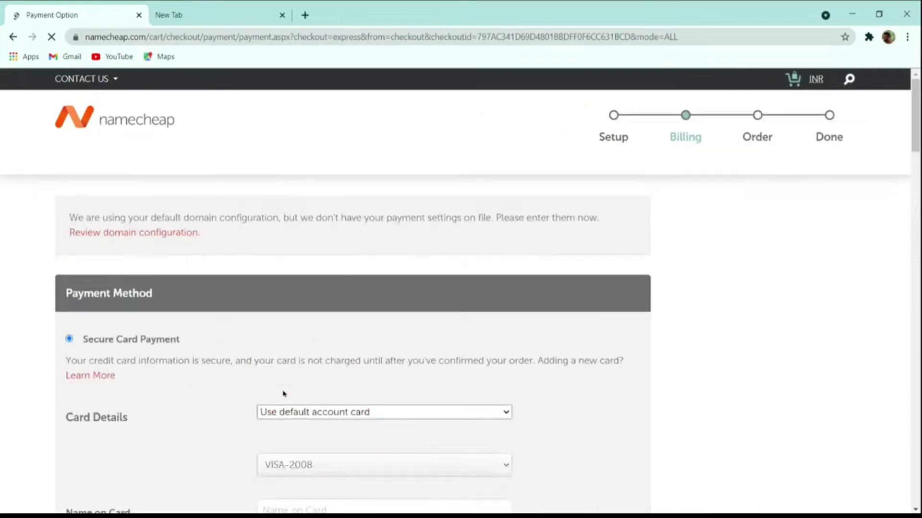
# Choose PayPal over account funds as payment method and continue to Order Review.
pyautogui.scroll(-4, 292, 391)
pyautogui.scroll(4, 326, 374)
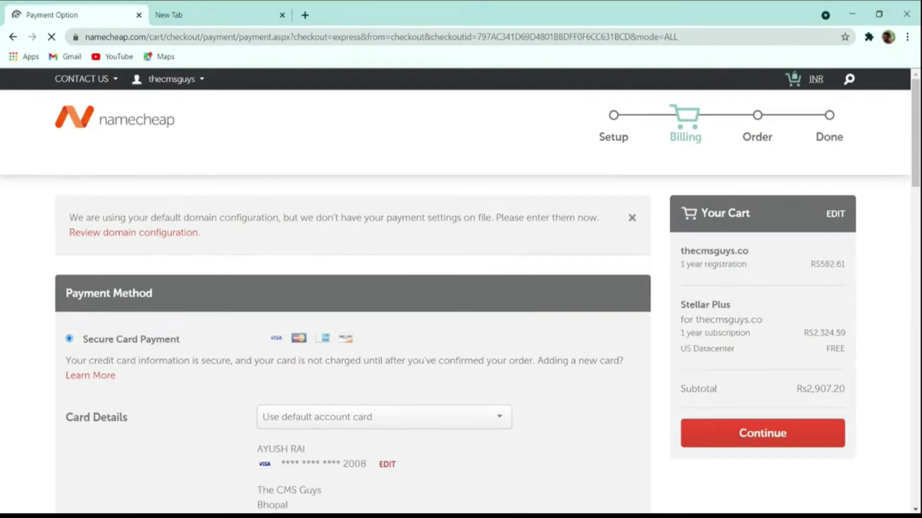
pyautogui.scroll(-4, 480, 404)
pyautogui.scroll(-4, 215, 337)
pyautogui.scroll(4, 196, 335)
pyautogui.scroll(-8, 181, 288)
pyautogui.scroll(4, 180, 288)
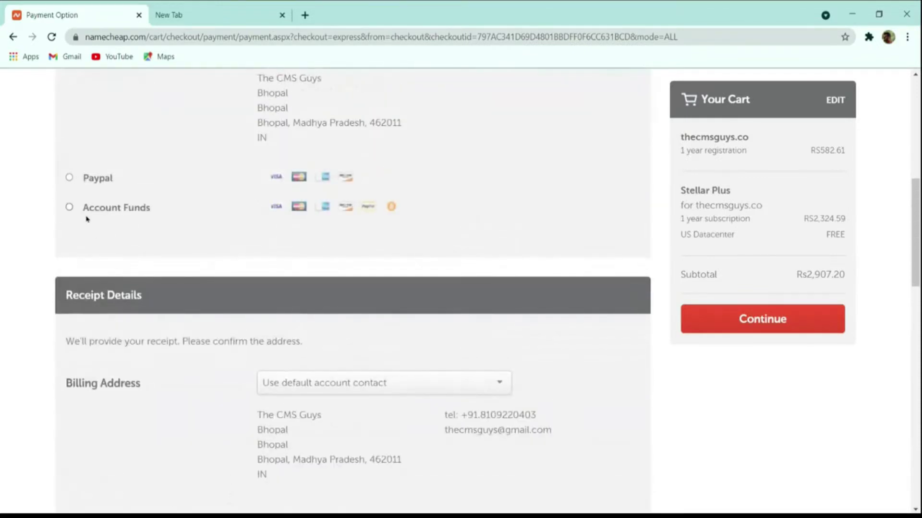
pyautogui.click(91, 214)
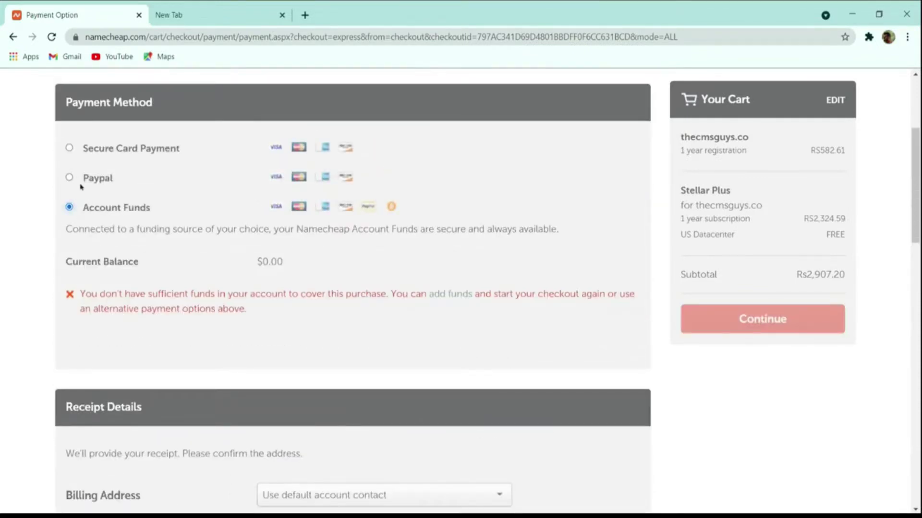
pyautogui.click(83, 185)
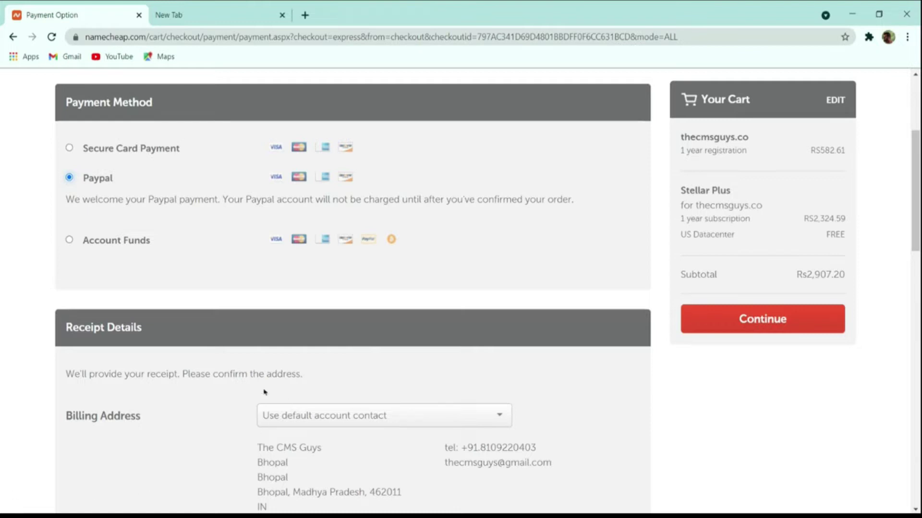
pyautogui.click(720, 319)
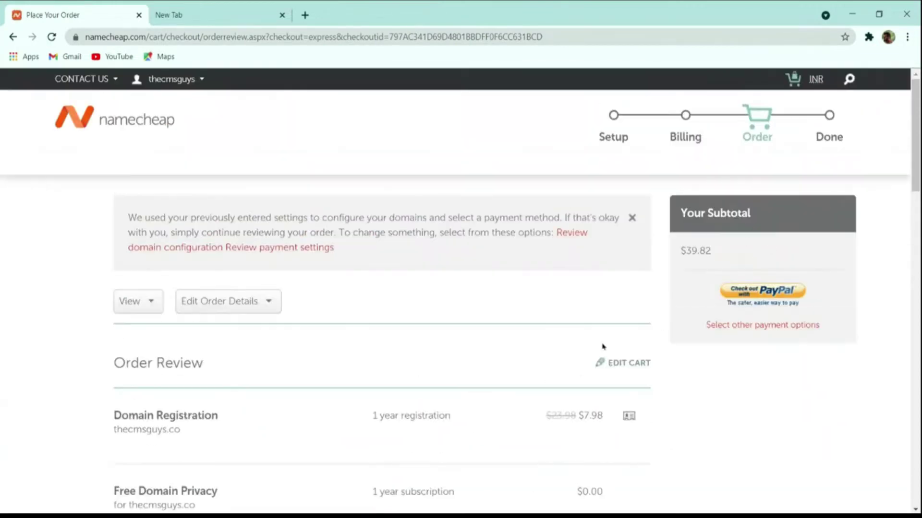
# Go to the Namecheap account Dashboard from the account menu.
pyautogui.scroll(-8, 603, 346)
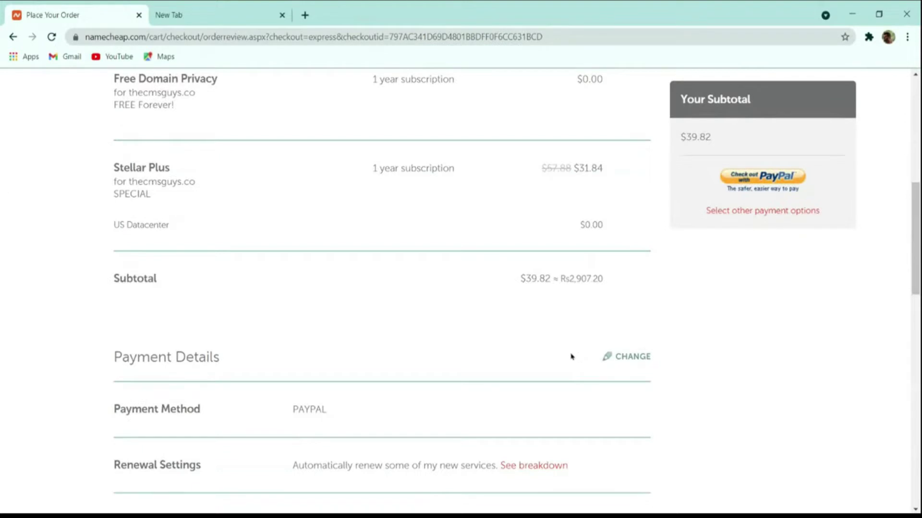
pyautogui.scroll(8, 570, 356)
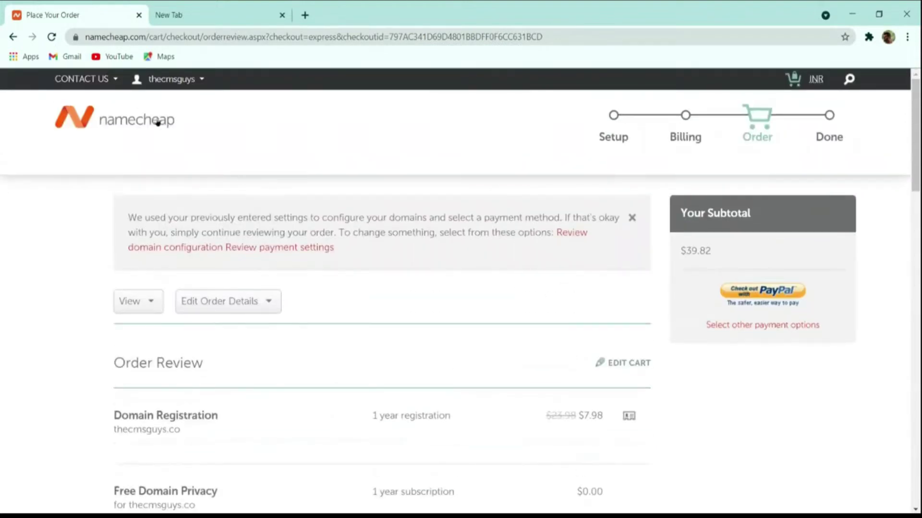
pyautogui.moveTo(171, 79)
pyautogui.click(163, 207)
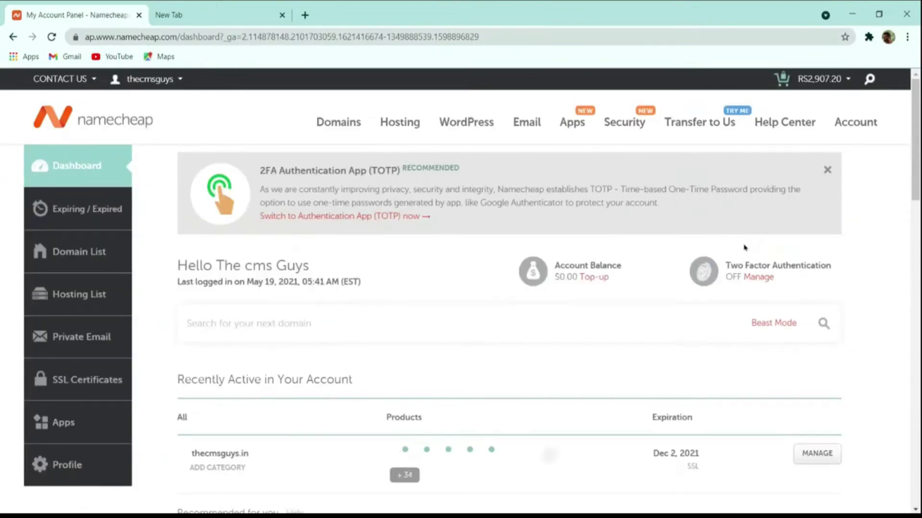
# Launch cPanel for the thecmsguys.in Stellar Plus hosting.
pyautogui.scroll(-4, 751, 253)
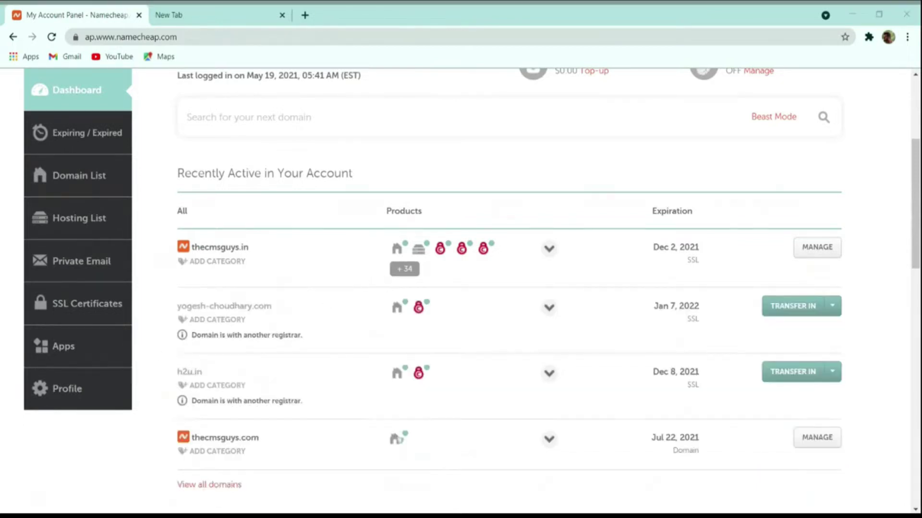
pyautogui.click(261, 212)
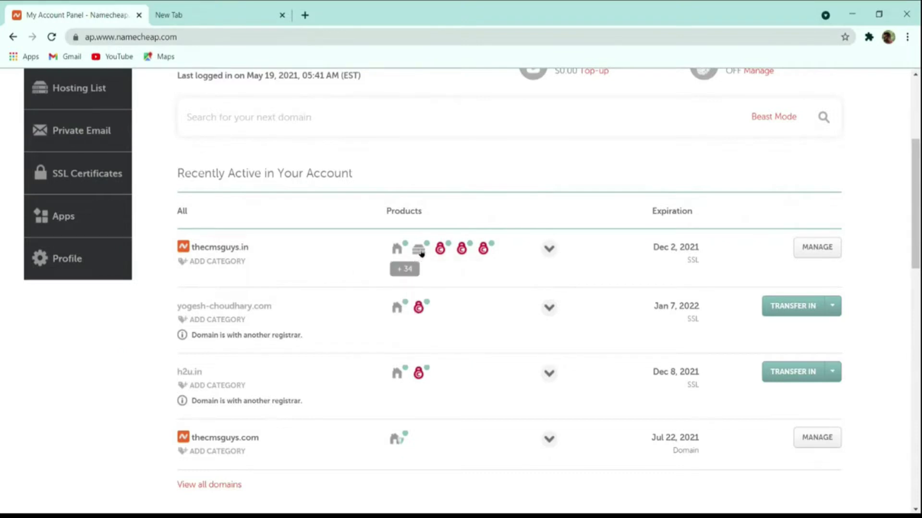
pyautogui.moveTo(420, 251)
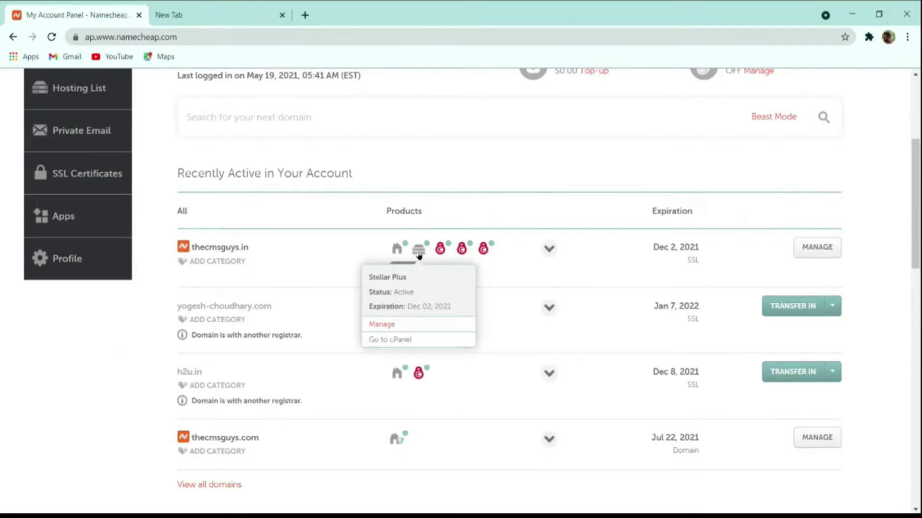
pyautogui.click(409, 340)
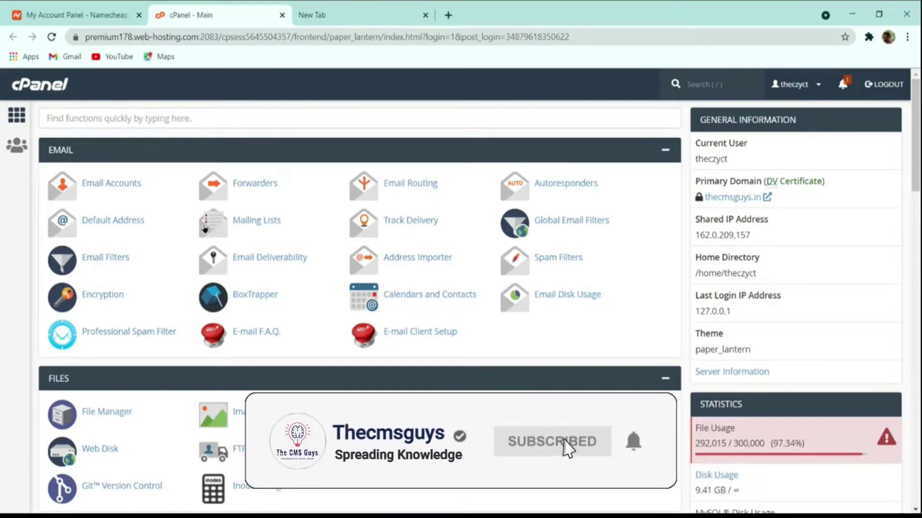
# Search cPanel for 'wor' and open WordPress Manager by Softaculous to list the installations.
pyautogui.scroll(-20, 260, 283)
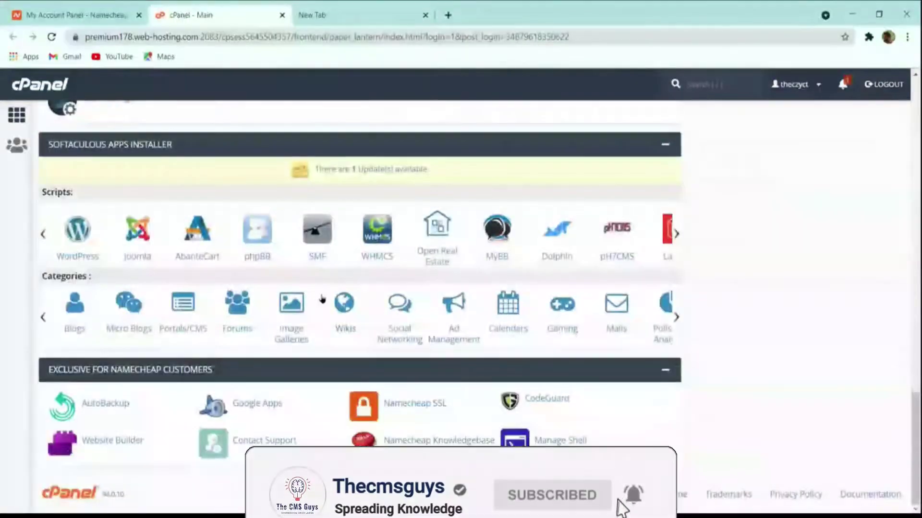
pyautogui.scroll(20, 317, 298)
pyautogui.scroll(5, 316, 299)
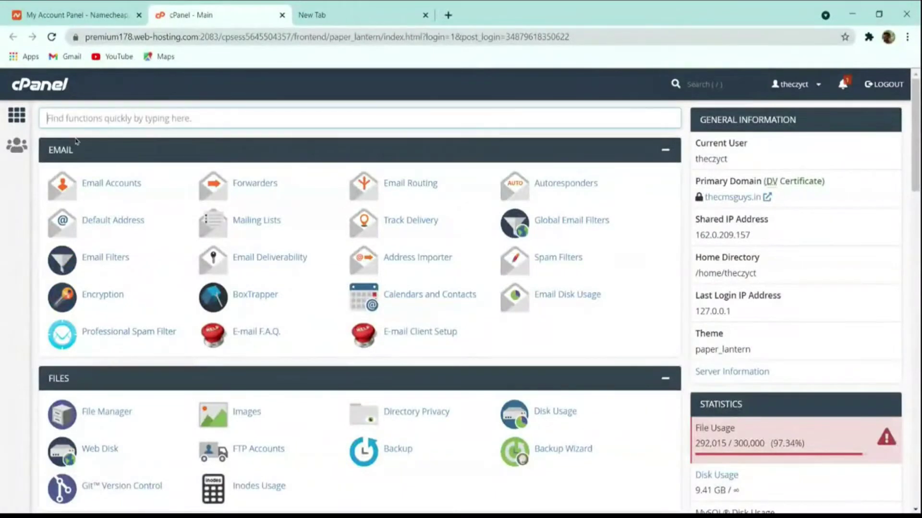
pyautogui.click(145, 122)
pyautogui.write('wor')
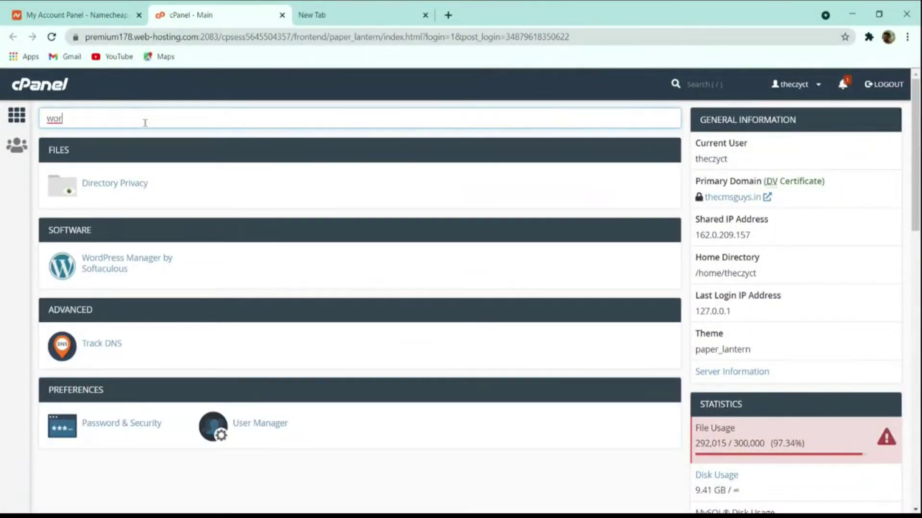
pyautogui.click(94, 262)
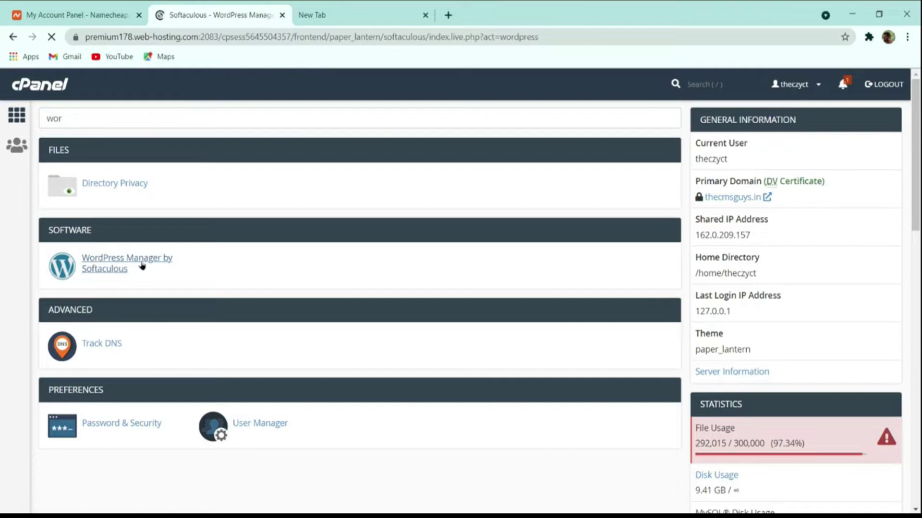
pyautogui.scroll(-3, 307, 288)
pyautogui.scroll(3, 288, 327)
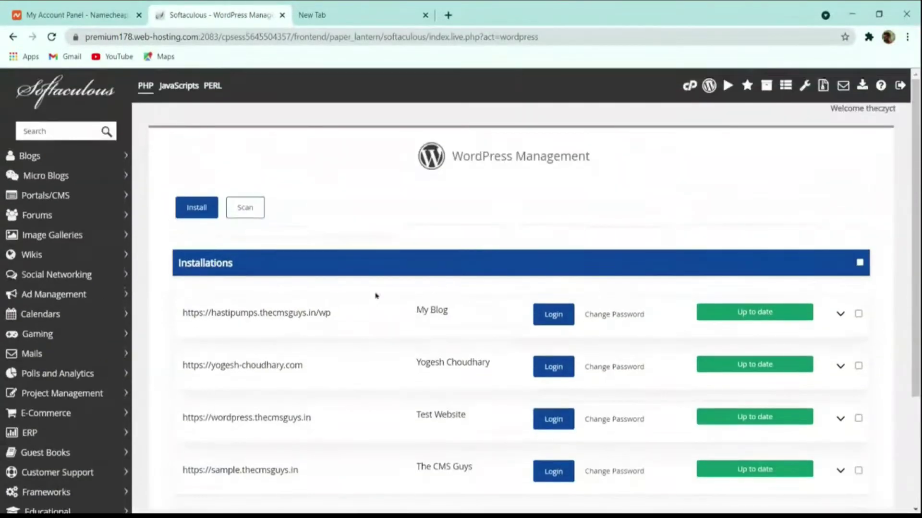
pyautogui.scroll(-2, 374, 295)
pyautogui.scroll(2, 372, 346)
pyautogui.click(259, 214)
pyautogui.scroll(-3, 308, 226)
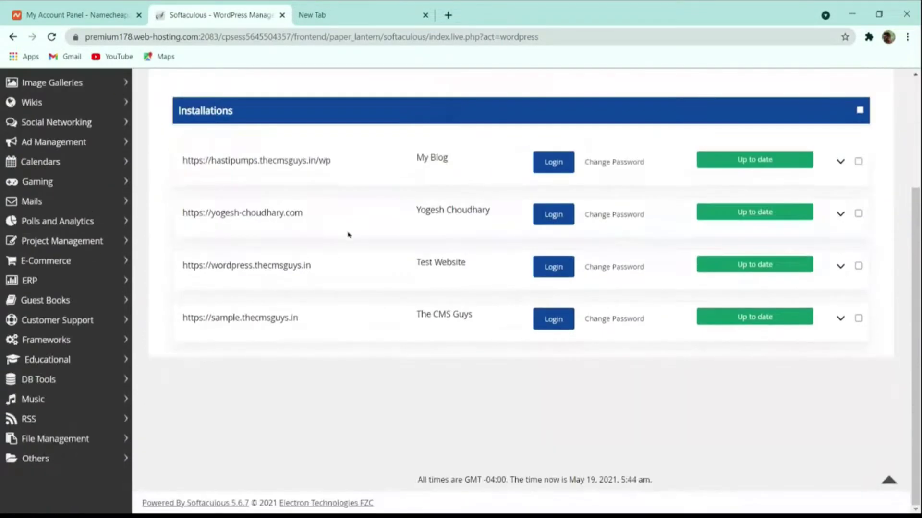
pyautogui.scroll(3, 298, 269)
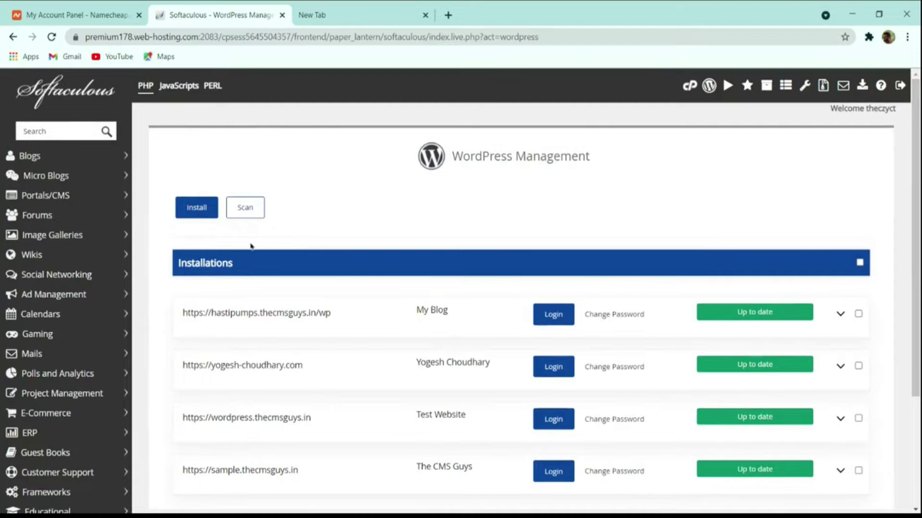
pyautogui.scroll(-3, 312, 225)
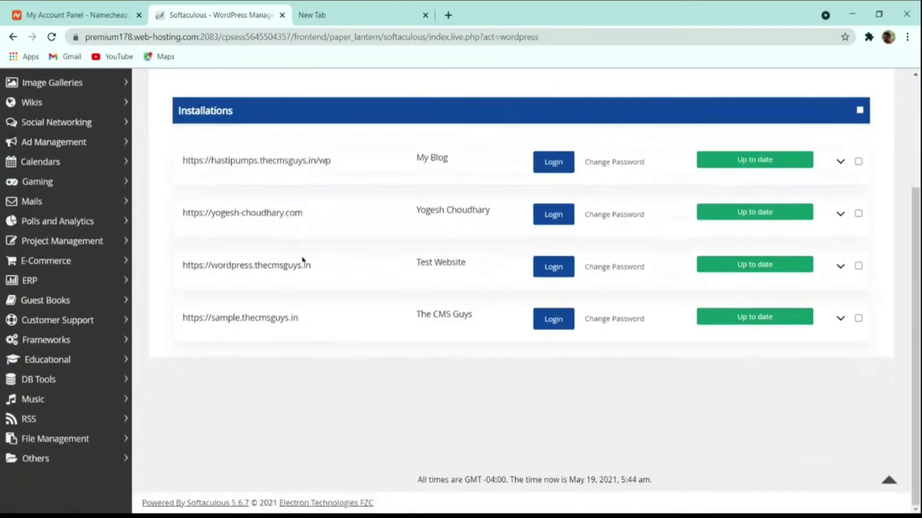
pyautogui.scroll(3, 302, 263)
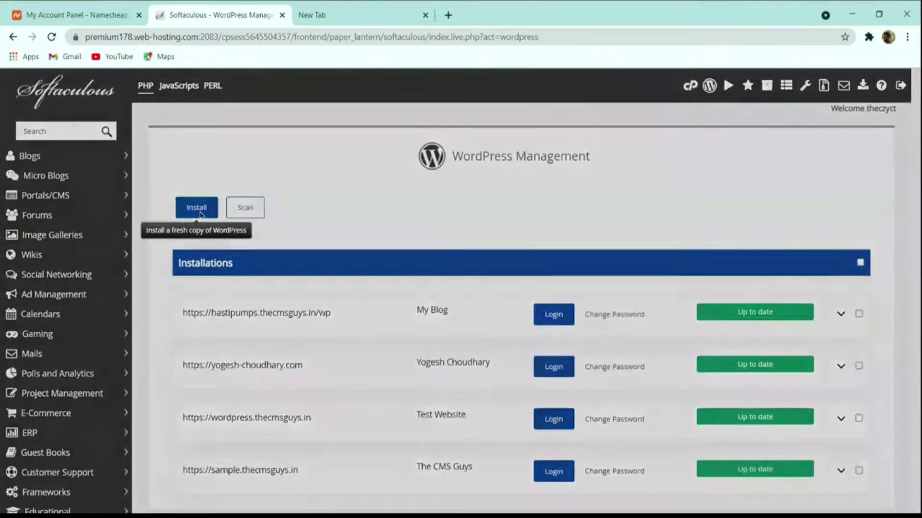
pyautogui.click(201, 215)
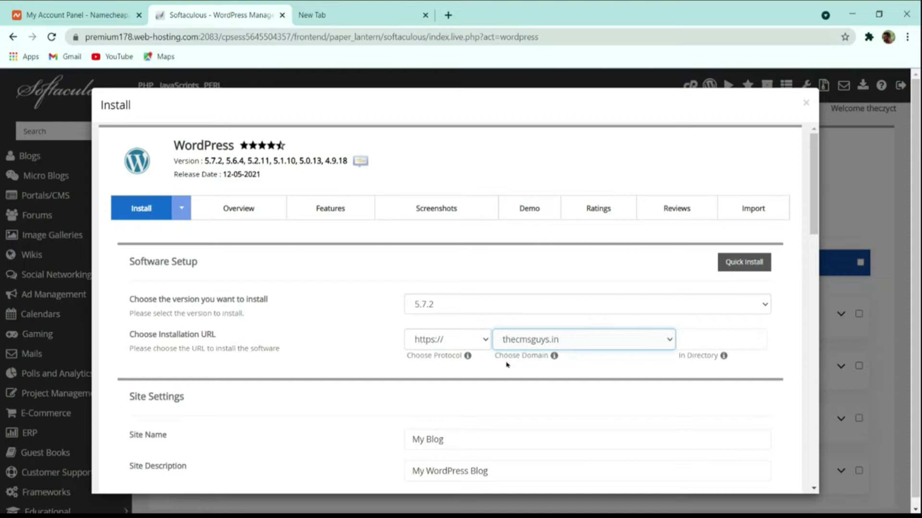
pyautogui.scroll(-4, 480, 366)
# Replace the default site name My Blog with 'The CMS Guys'.
pyautogui.click(416, 233)
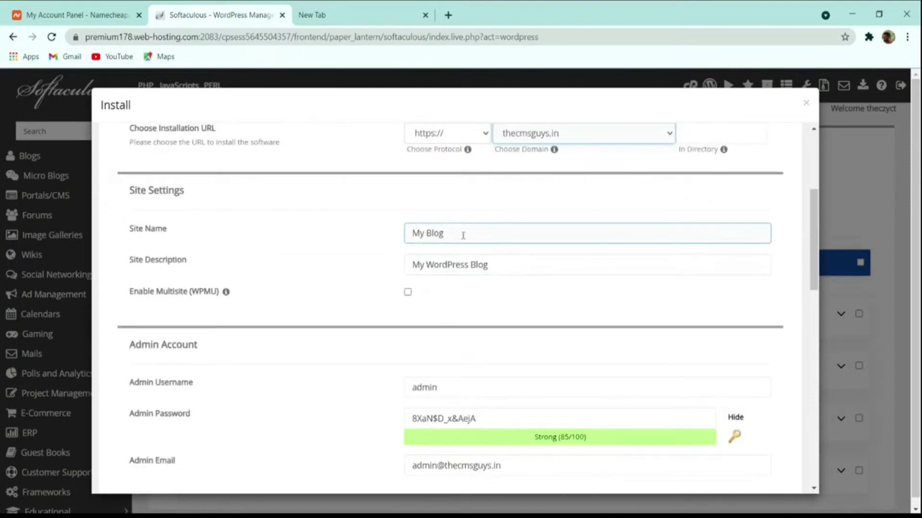
pyautogui.moveTo(461, 234); pyautogui.dragTo(253, 240)
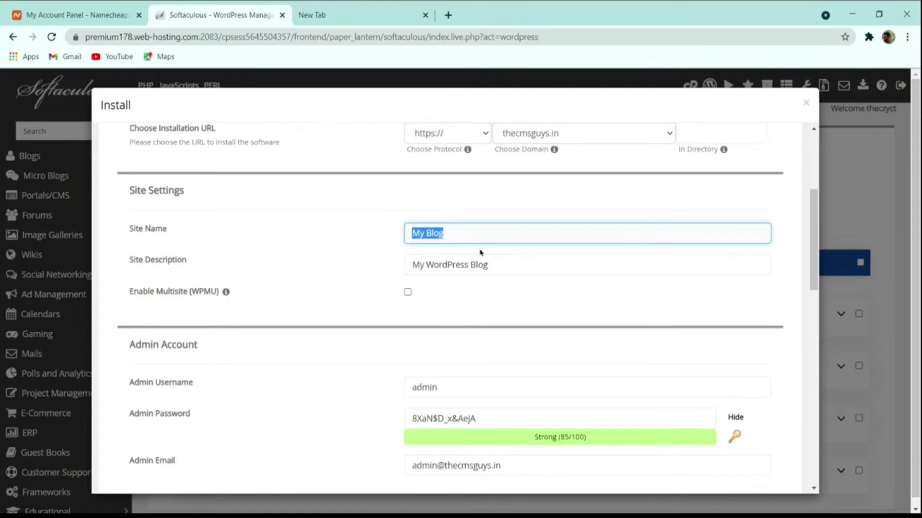
pyautogui.write('The Cms')
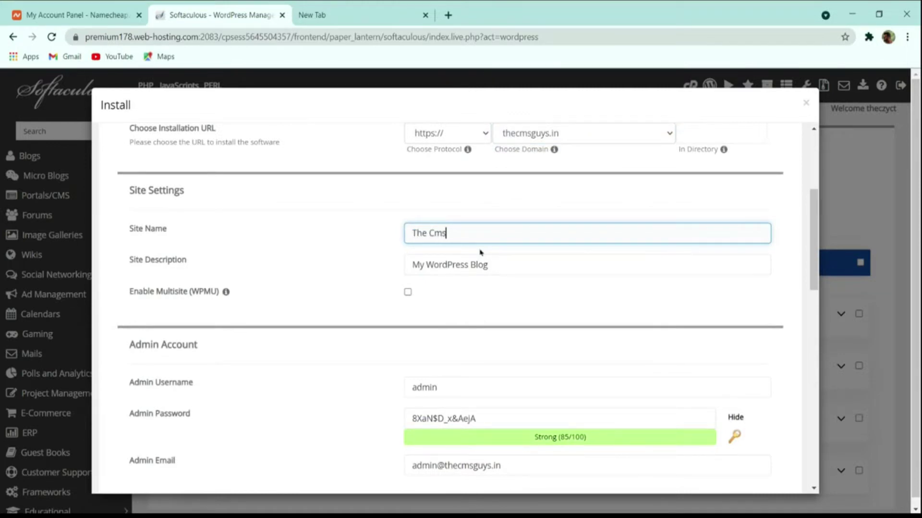
pyautogui.press('BackSpace')
pyautogui.write('MS Guys')
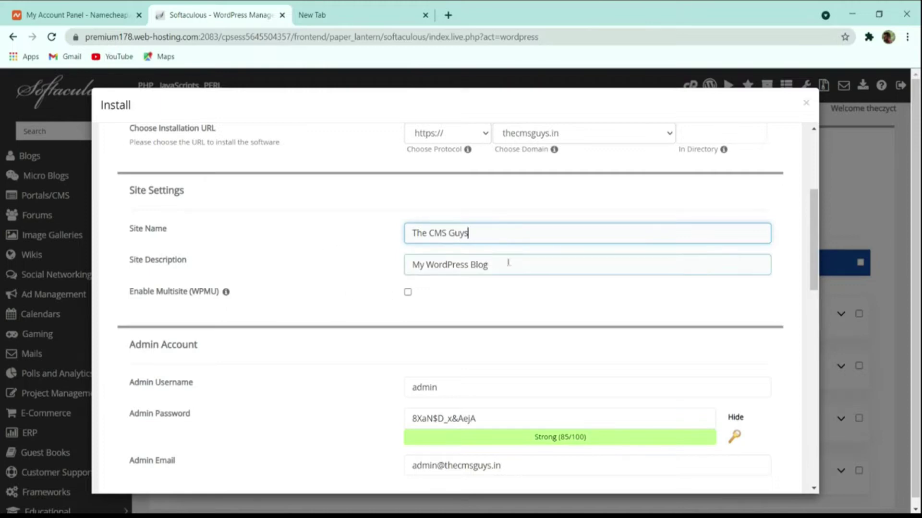
# Replace the site description with 'Spreading the Knowledge'.
pyautogui.moveTo(506, 264); pyautogui.dragTo(299, 266)
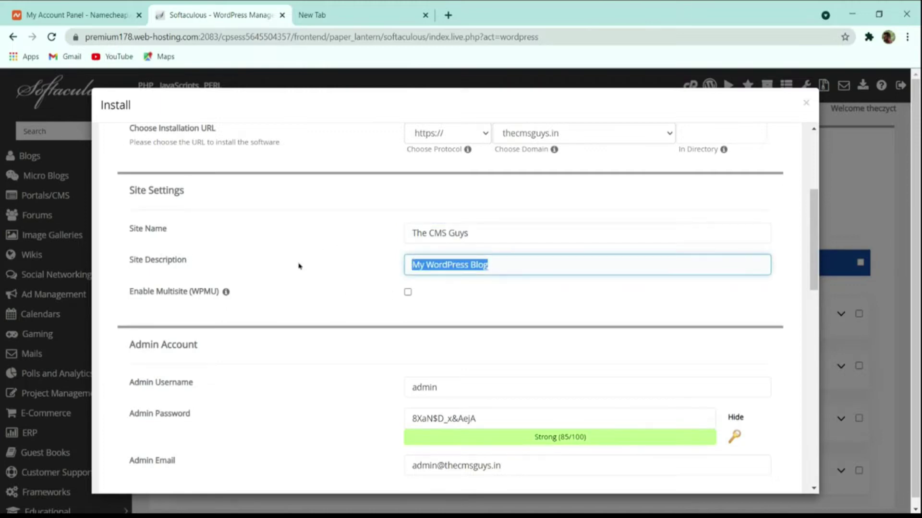
pyautogui.write('S')
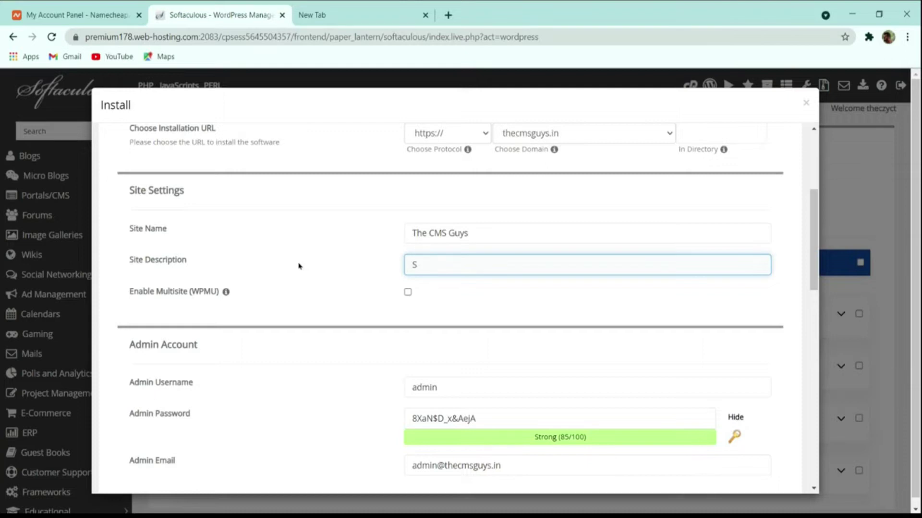
pyautogui.write('pres')
pyautogui.write('ding the')
pyautogui.write(' Knowledge')
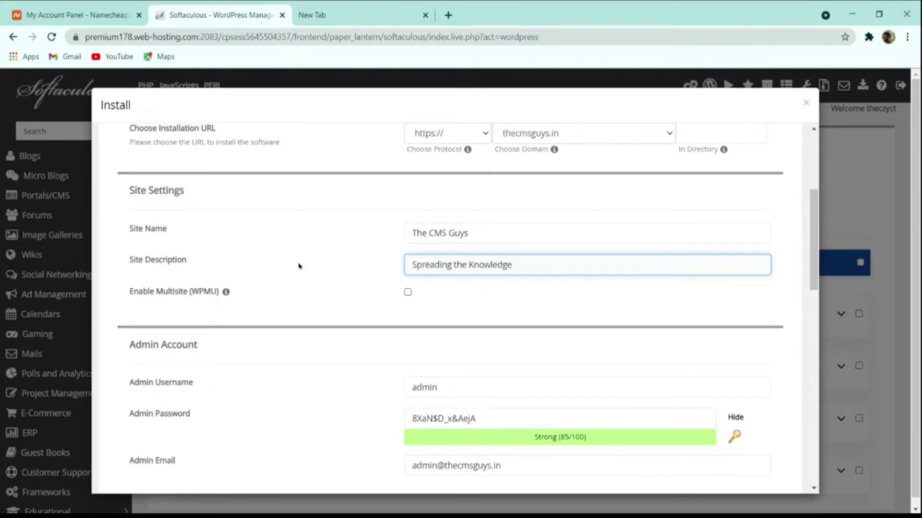
pyautogui.scroll(-4, 475, 311)
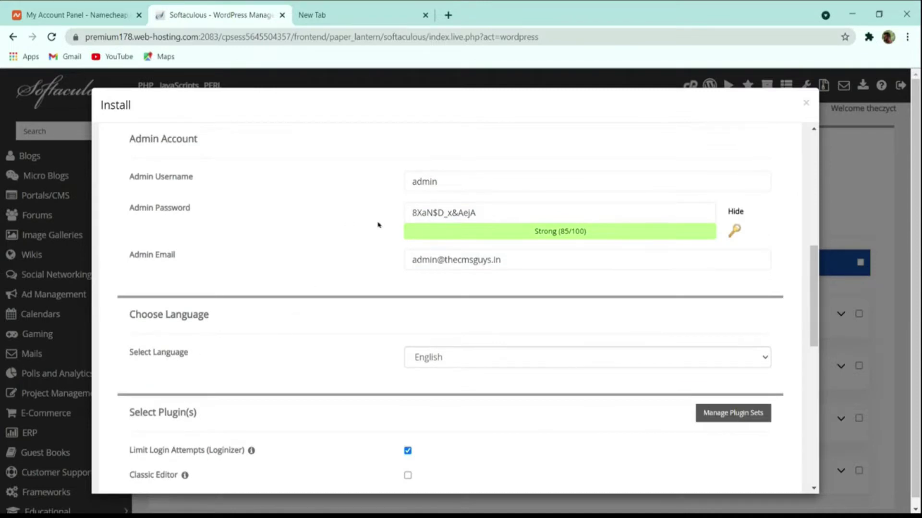
# Set the admin username to 'thecmsguys' and select the existing admin password.
pyautogui.moveTo(456, 188); pyautogui.dragTo(247, 198)
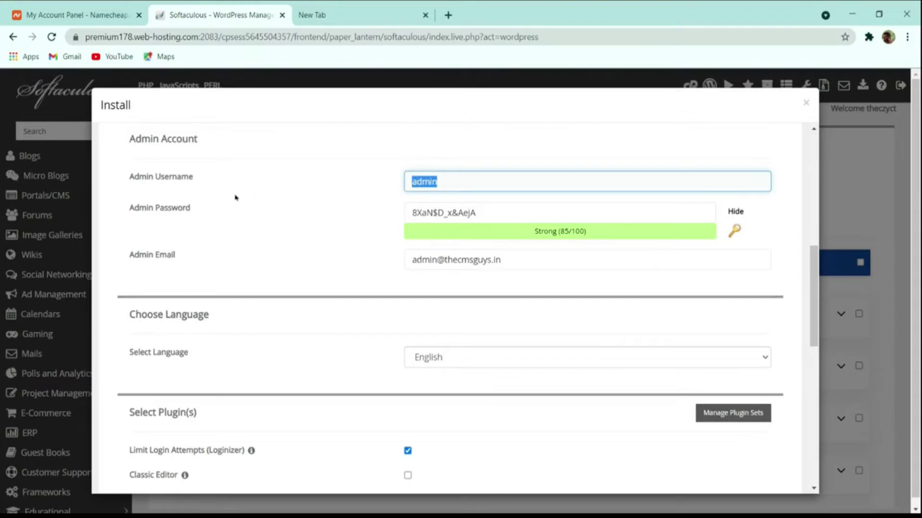
pyautogui.write('thecmsguys')
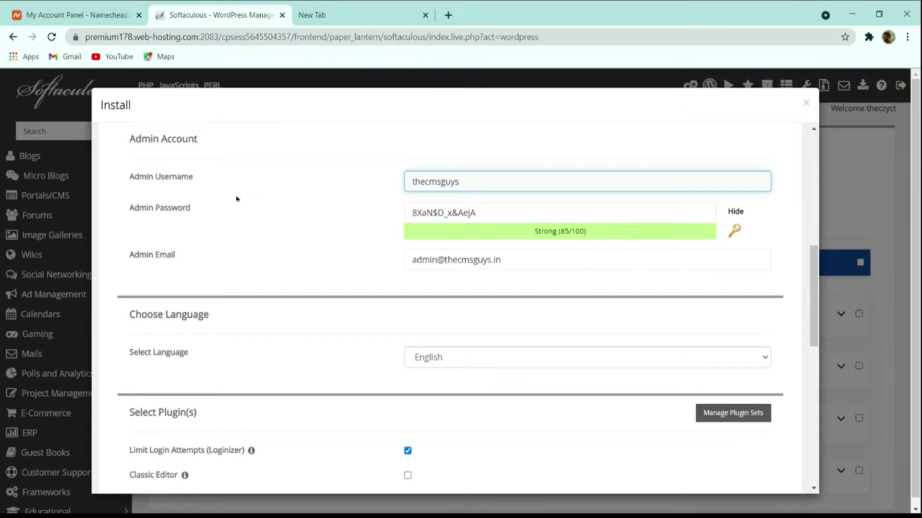
pyautogui.moveTo(496, 213); pyautogui.dragTo(307, 212)
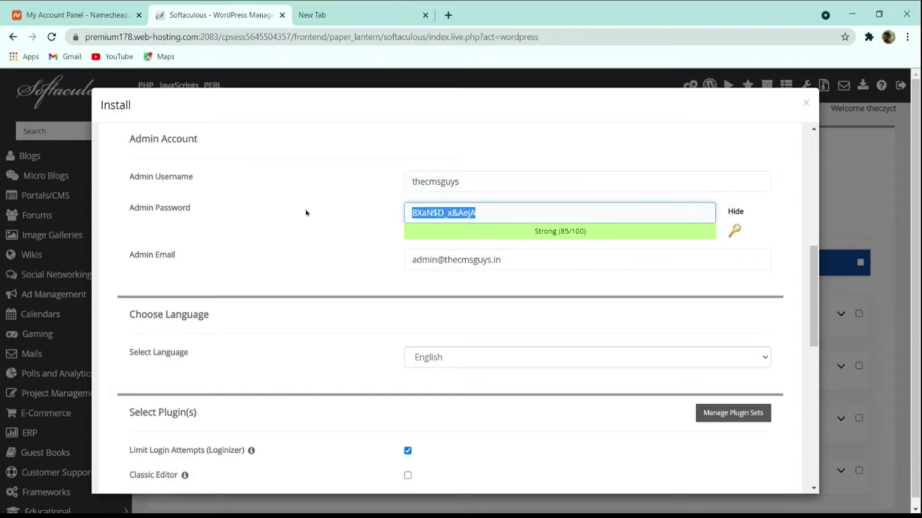
pyautogui.press('End')
pyautogui.write('we')
pyautogui.moveTo(487, 212); pyautogui.dragTo(344, 218)
pyautogui.doubleClick(578, 231)
pyautogui.moveTo(557, 214); pyautogui.dragTo(321, 212)
# Generate a new random admin password rated Strong (85/100).
pyautogui.click(734, 230)
pyautogui.click(734, 231)
pyautogui.click(734, 231)
pyautogui.click(734, 231)
pyautogui.click(734, 231)
pyautogui.click(734, 231)
pyautogui.click(734, 231)
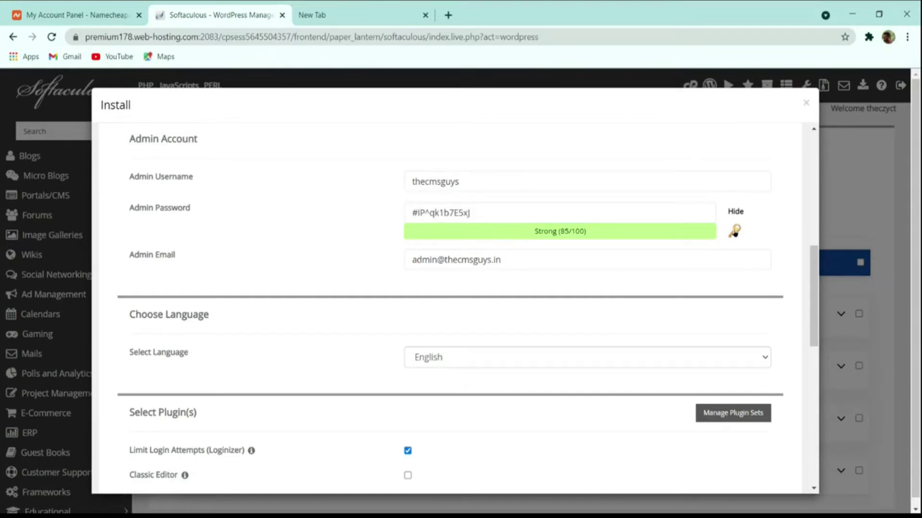
pyautogui.click(734, 231)
pyautogui.click(637, 211)
pyautogui.hotkey('ctrl', 'a')
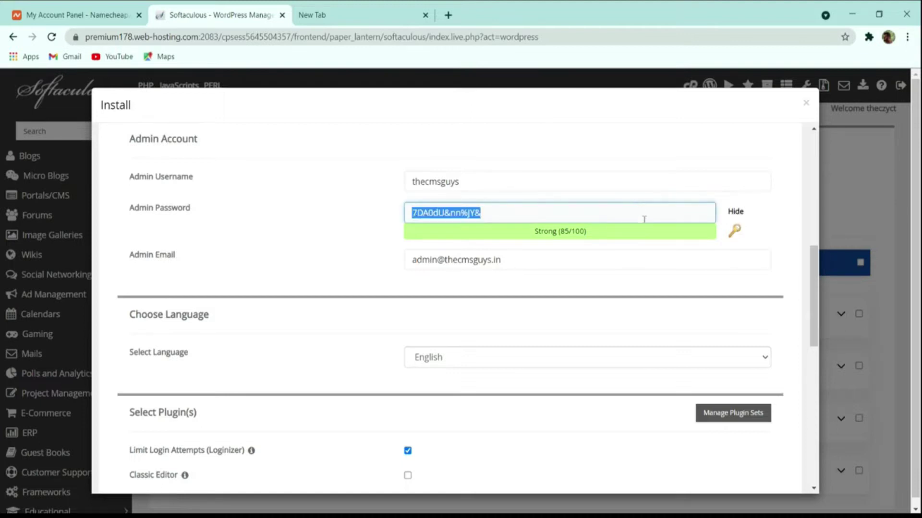
pyautogui.scroll(-4, 608, 249)
pyautogui.scroll(4, 571, 221)
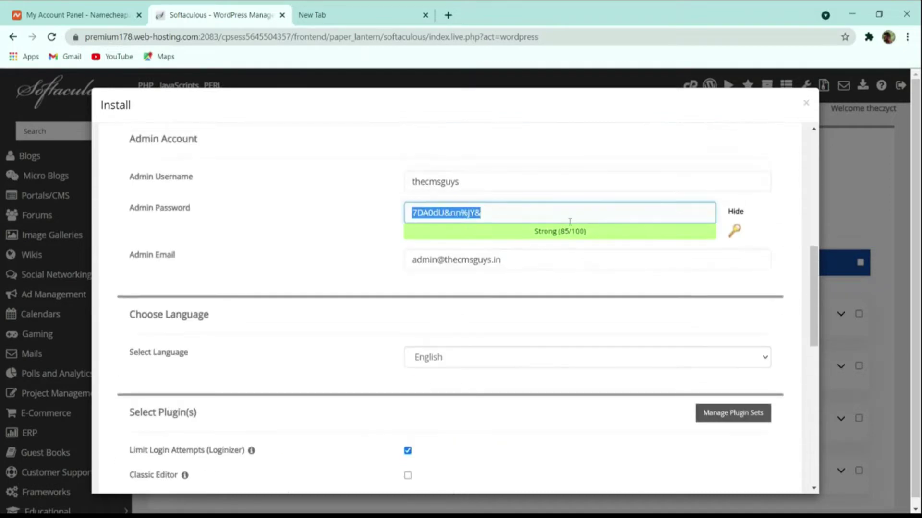
# Overwrite the default admin e-mail with the site's own address.
pyautogui.click(455, 267)
pyautogui.hotkey('ctrl', 'a')
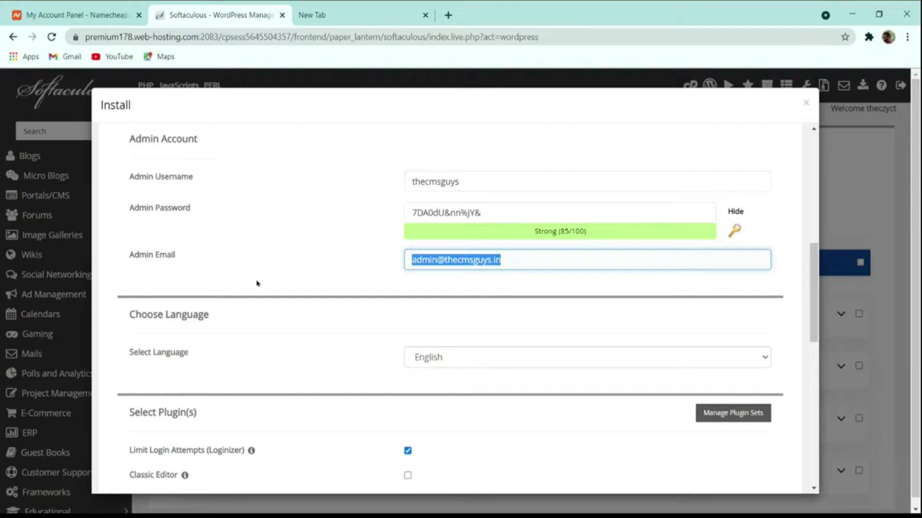
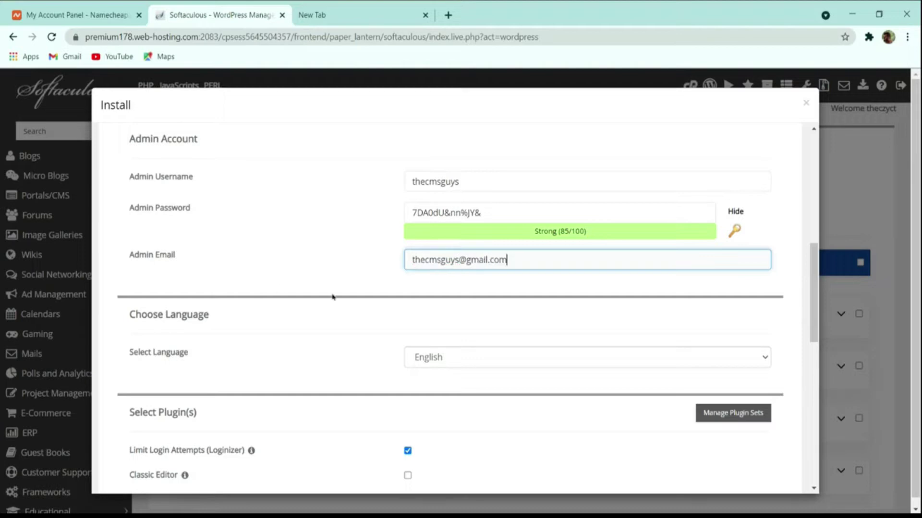
# Run the install with these settings and get the success confirmation for thecmsguys.in.
pyautogui.scroll(-4, 333, 298)
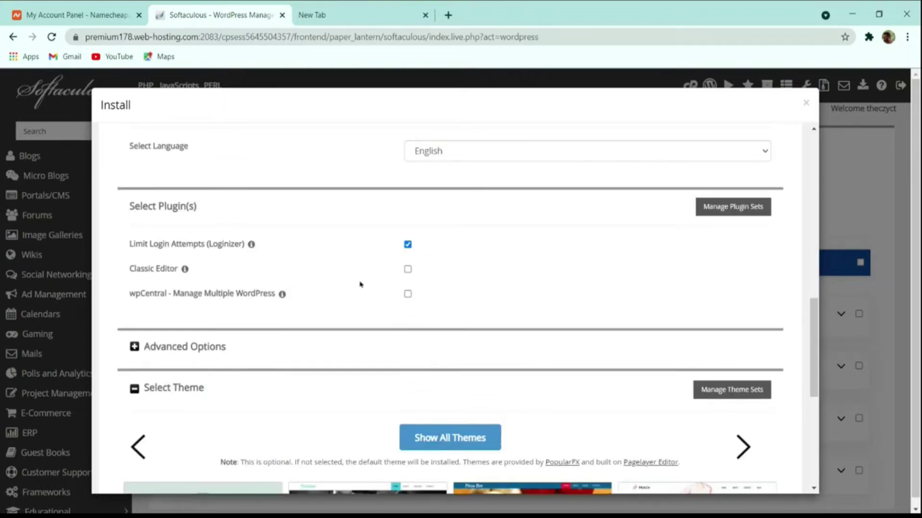
pyautogui.scroll(-4, 392, 284)
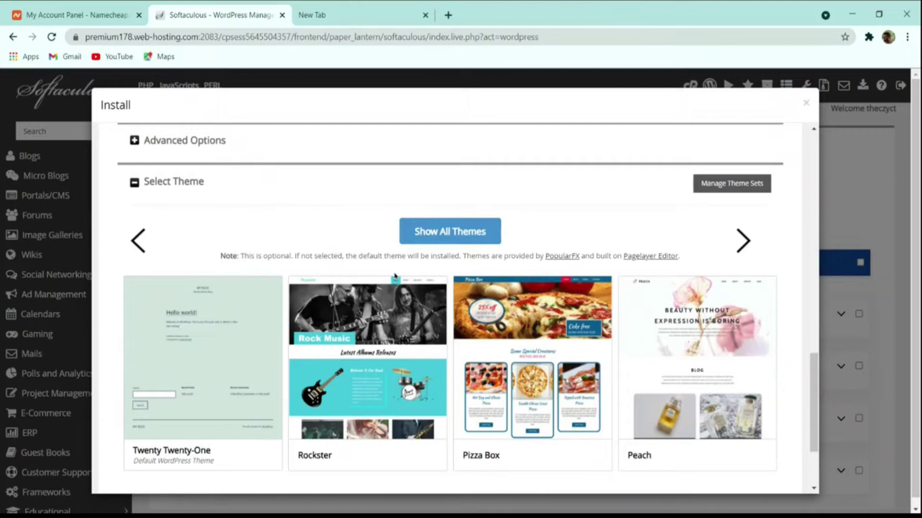
pyautogui.scroll(-2, 447, 300)
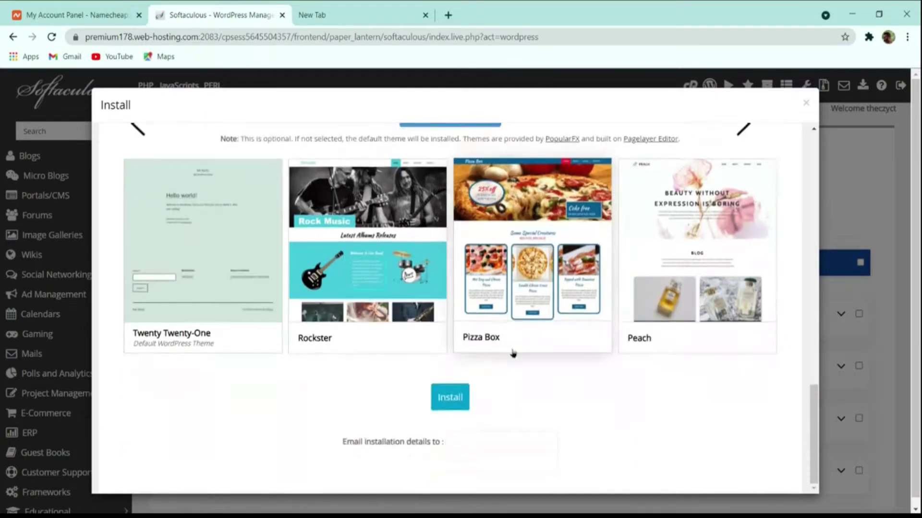
pyautogui.click(456, 400)
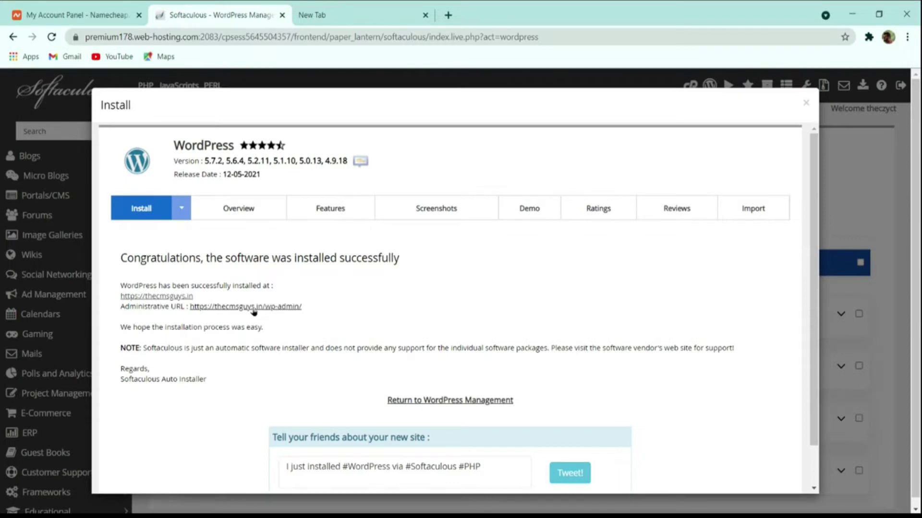
# Open the new site in another tab, load its /wp-admin login page, and return to Softaculous.
pyautogui.keyDown('ctrl'); pyautogui.click(198, 310); pyautogui.keyUp('ctrl')
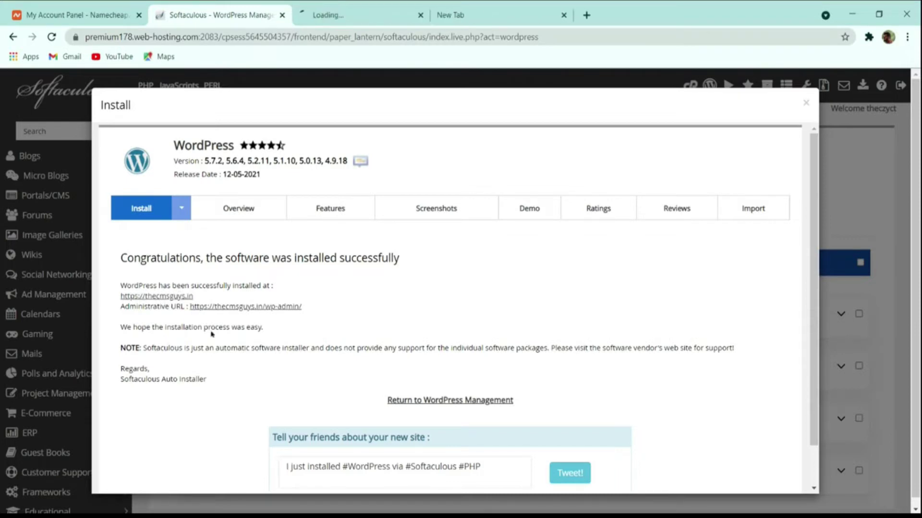
pyautogui.click(350, 11)
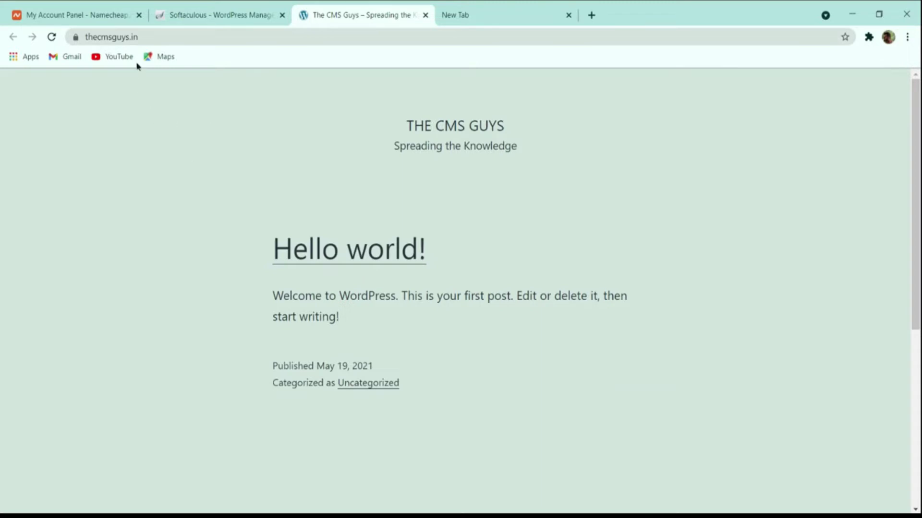
pyautogui.click(177, 37)
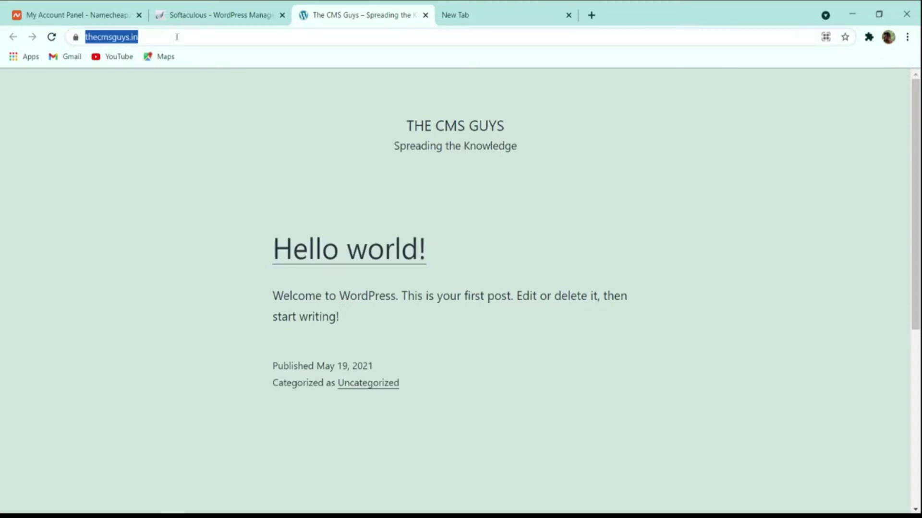
pyautogui.click(177, 37)
pyautogui.write('/wp')
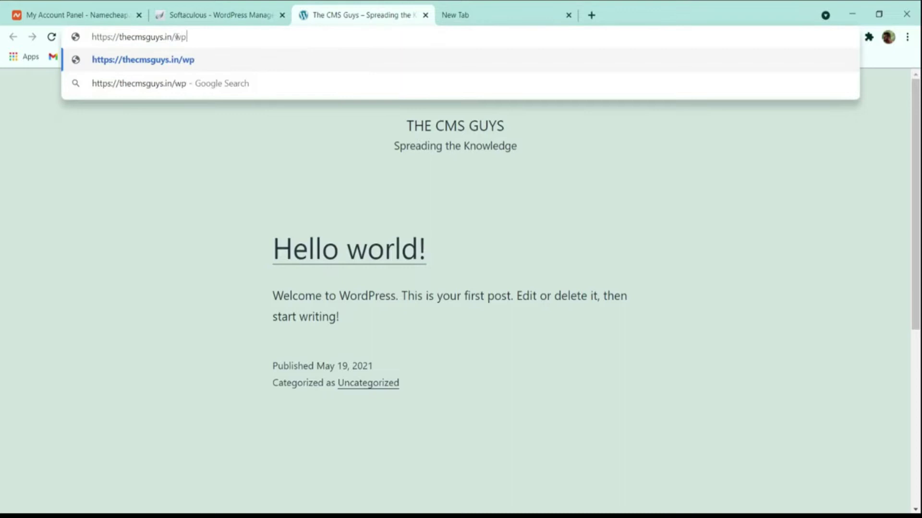
pyautogui.write('-admin')
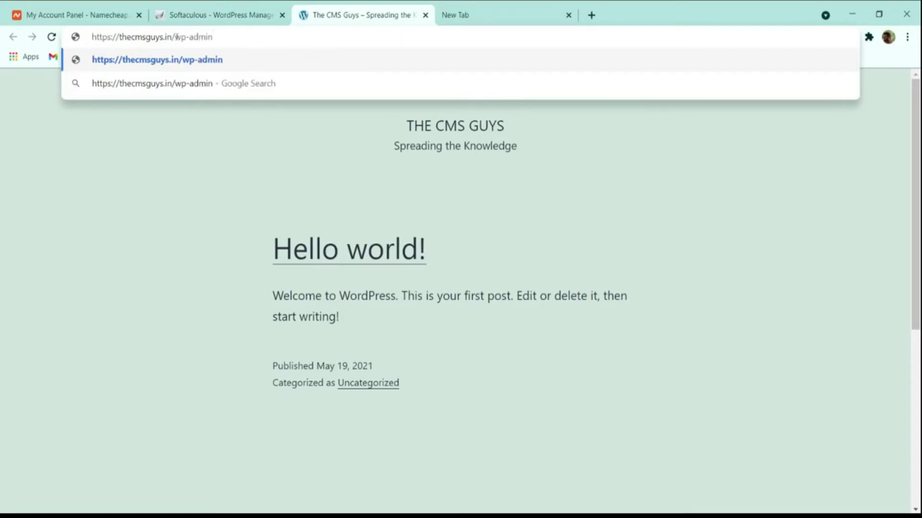
pyautogui.press('Return')
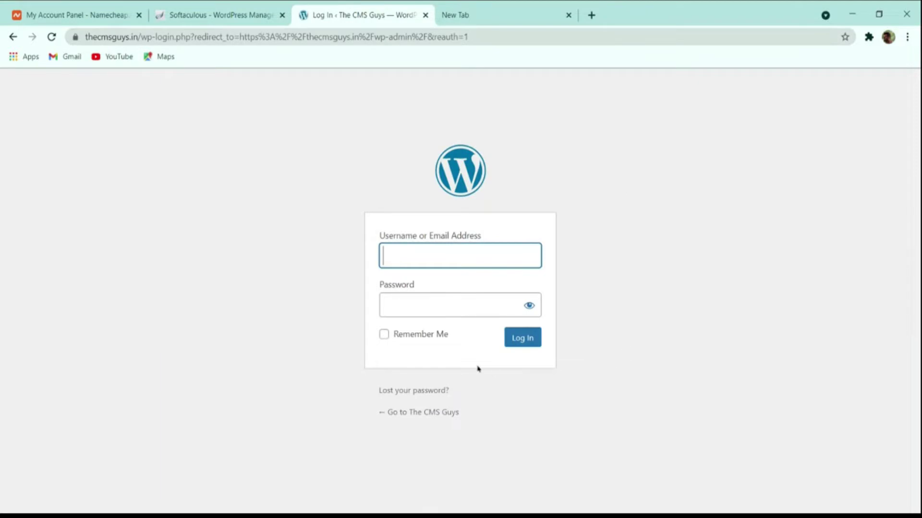
pyautogui.click(217, 12)
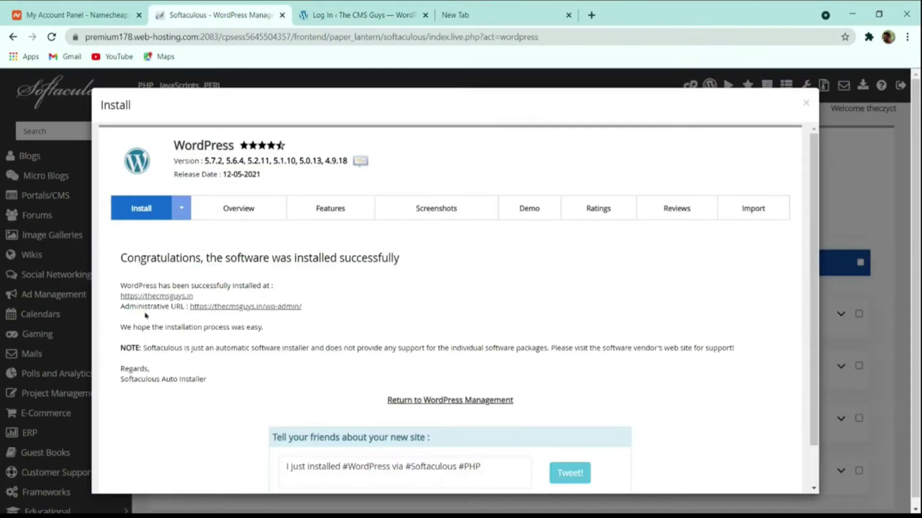
# Sign into The CMS Guys WordPress Dashboard through Softaculous's administrative URL link.
pyautogui.click(250, 308)
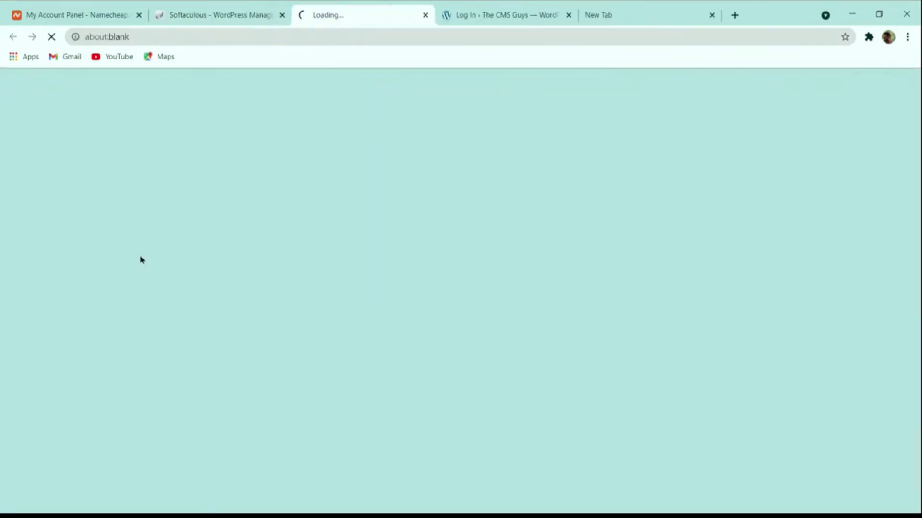
pyautogui.click(375, 12)
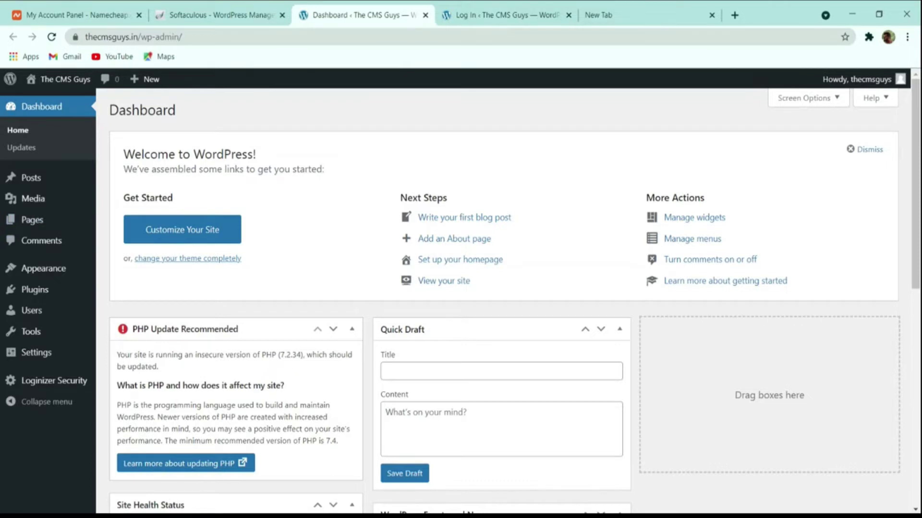
pyautogui.click(495, 15)
pyautogui.click(425, 15)
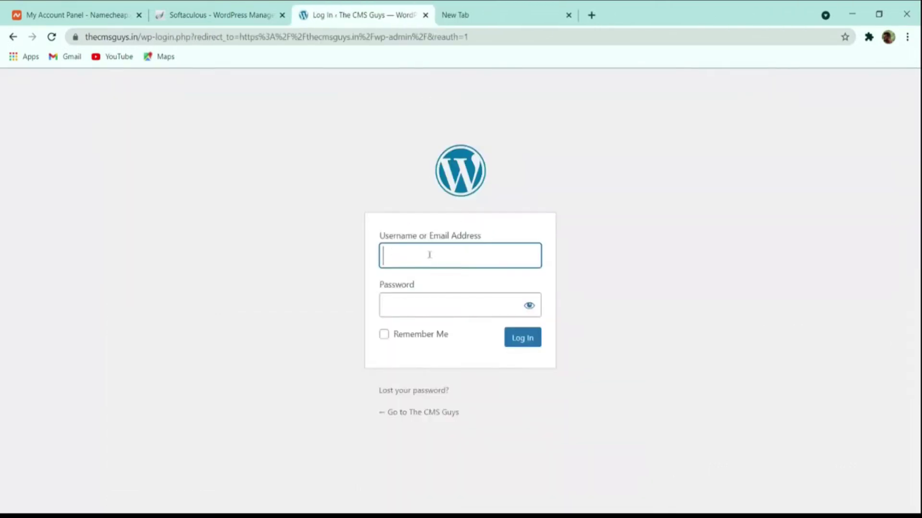
pyautogui.click(248, 12)
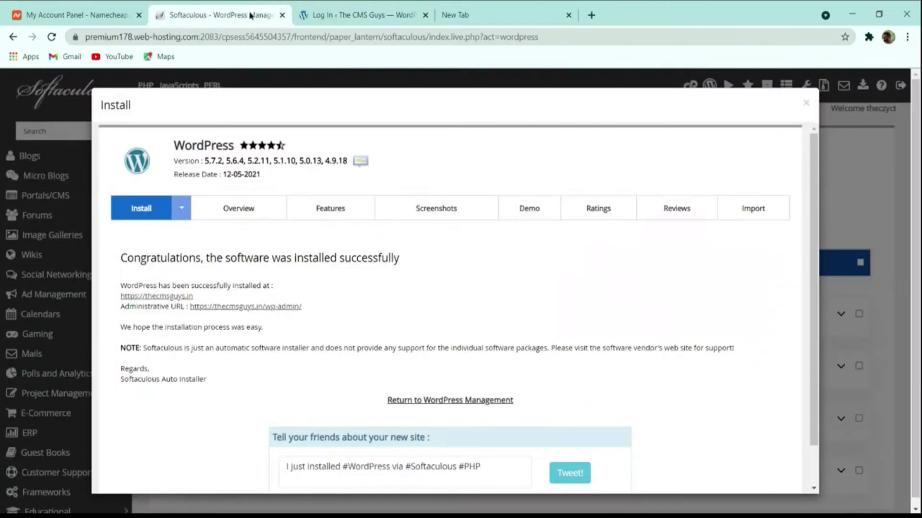
pyautogui.click(324, 12)
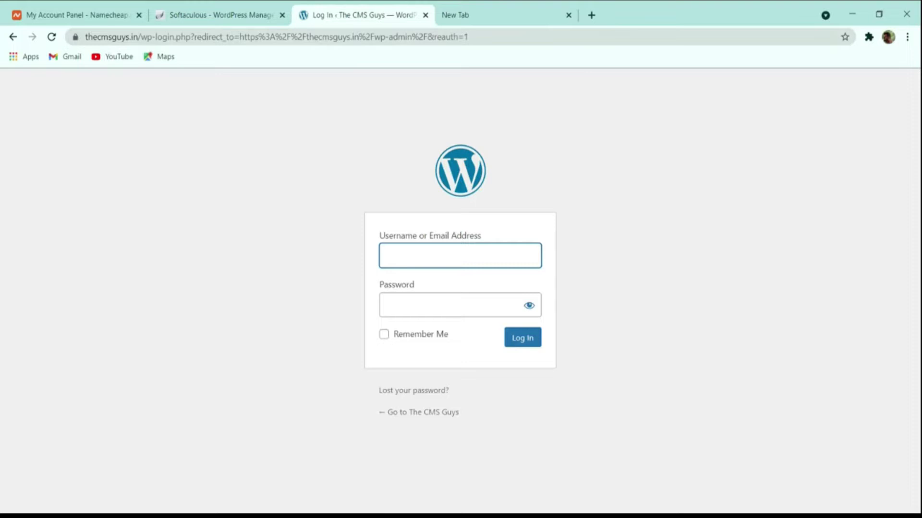
pyautogui.click(253, 14)
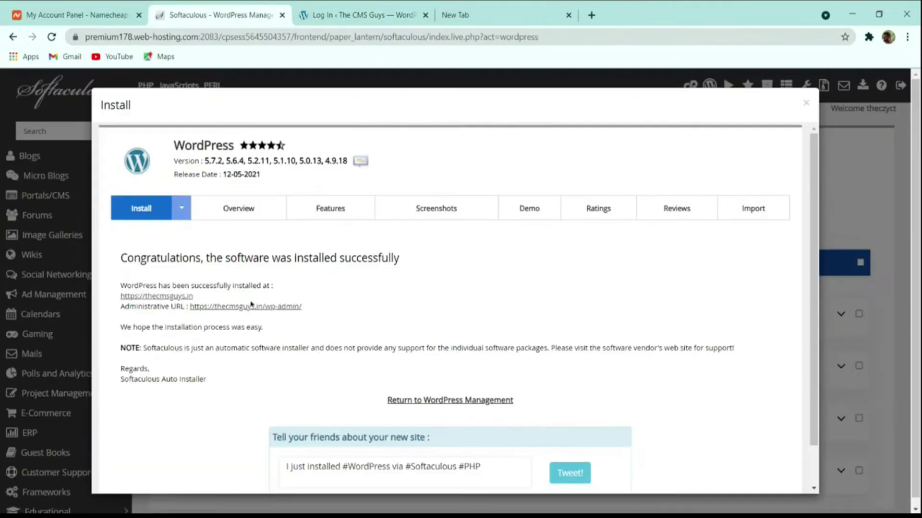
pyautogui.click(252, 311)
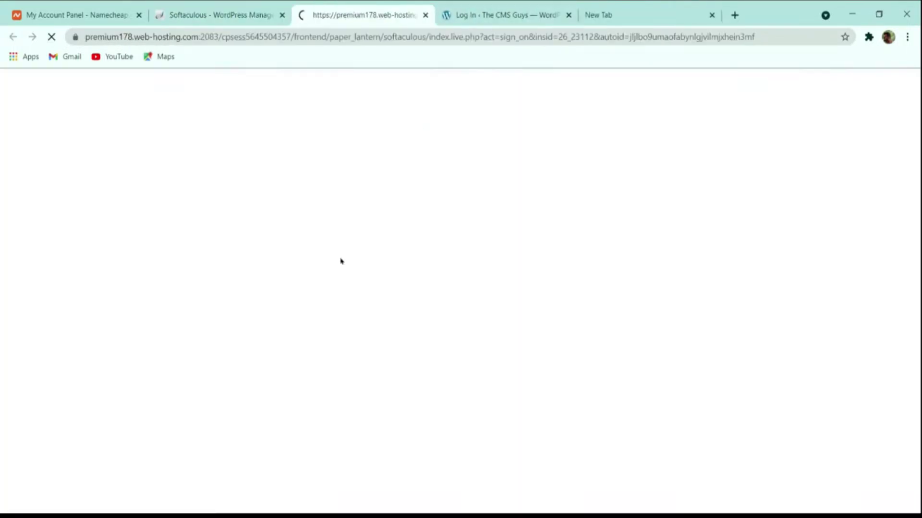
pyautogui.scroll(-8, 512, 194)
pyautogui.scroll(4, 509, 204)
pyautogui.scroll(5, 509, 203)
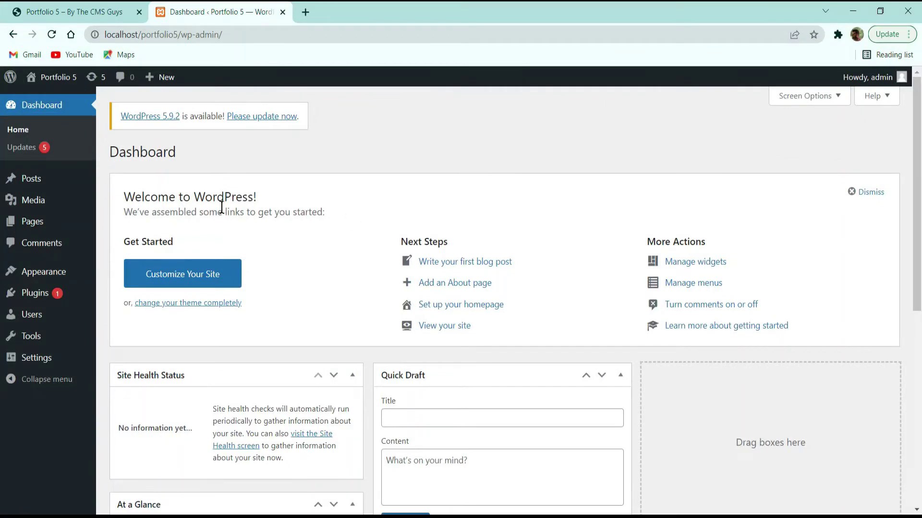
# Move the default Hello world! post to the trash.
pyautogui.scroll(-3, 218, 205)
pyautogui.scroll(3, 118, 177)
pyautogui.scroll(-7, 266, 221)
pyautogui.scroll(-2, 609, 315)
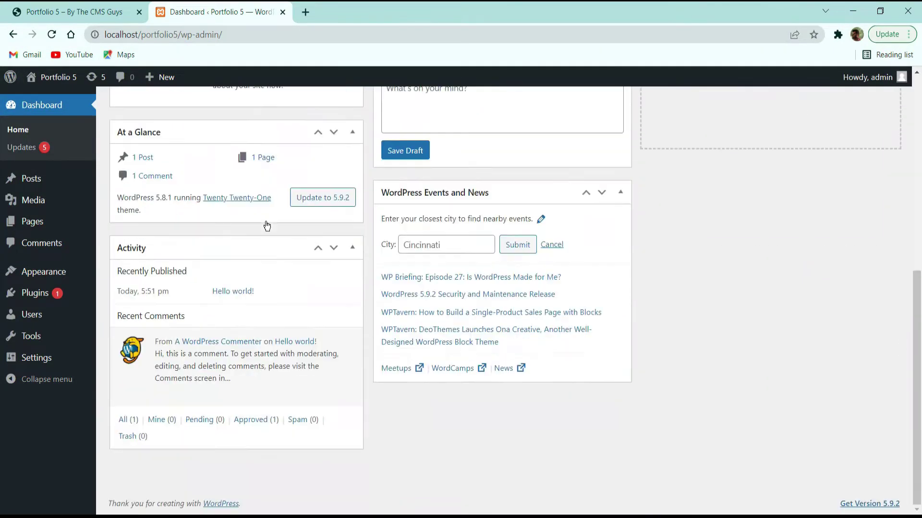
pyautogui.scroll(8, 352, 209)
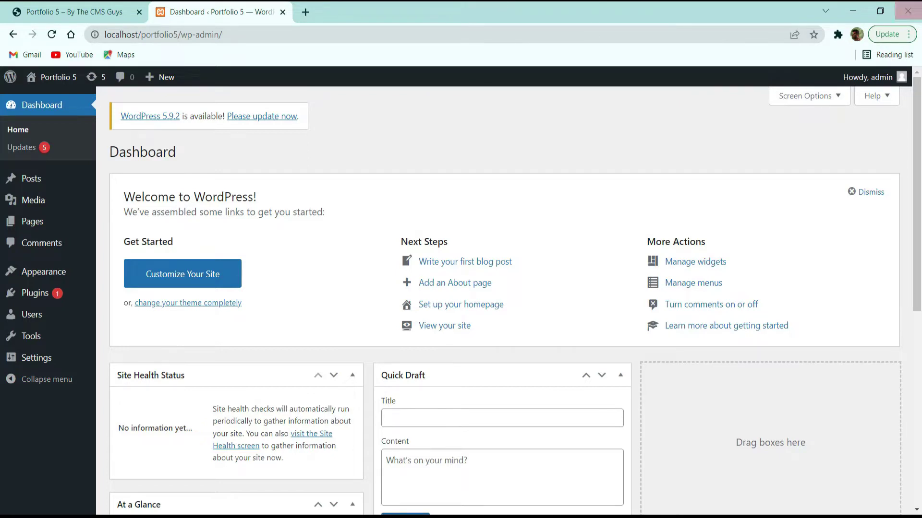
pyautogui.click(35, 181)
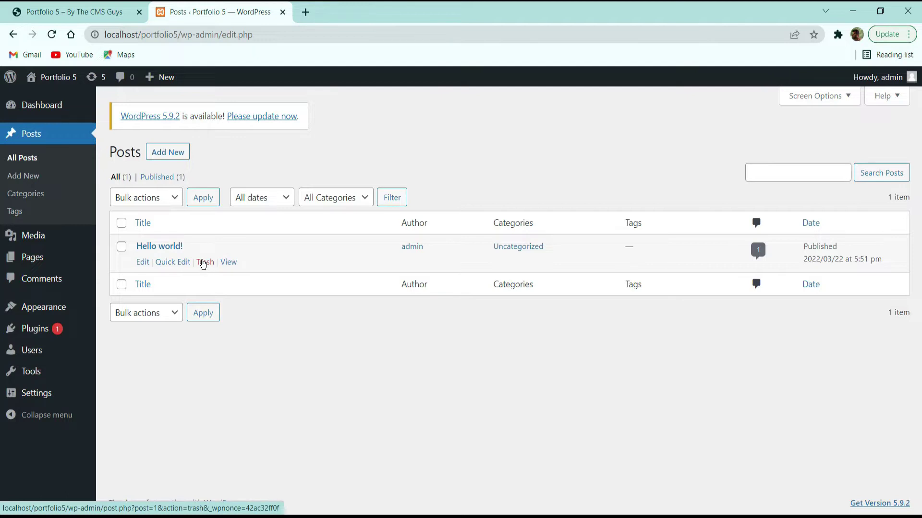
pyautogui.click(203, 262)
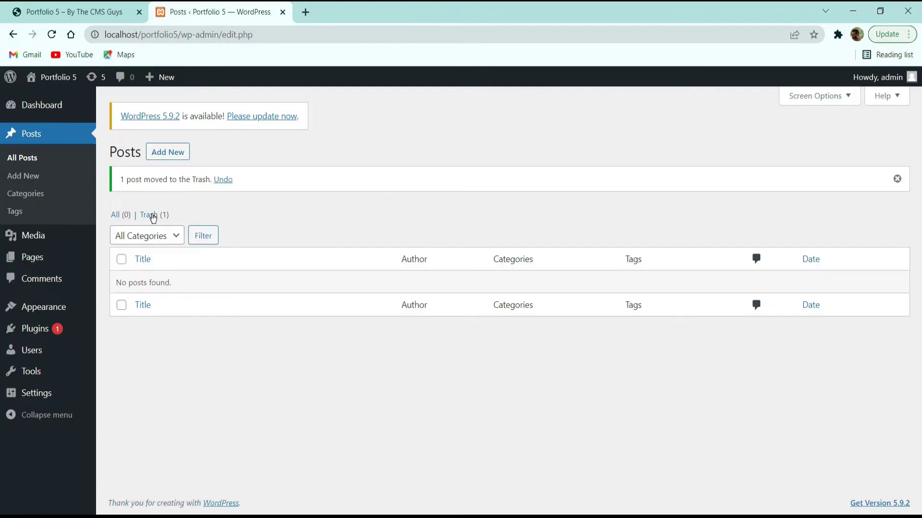
# Empty the post trash permanently, then go to the Media Library.
pyautogui.click(152, 215)
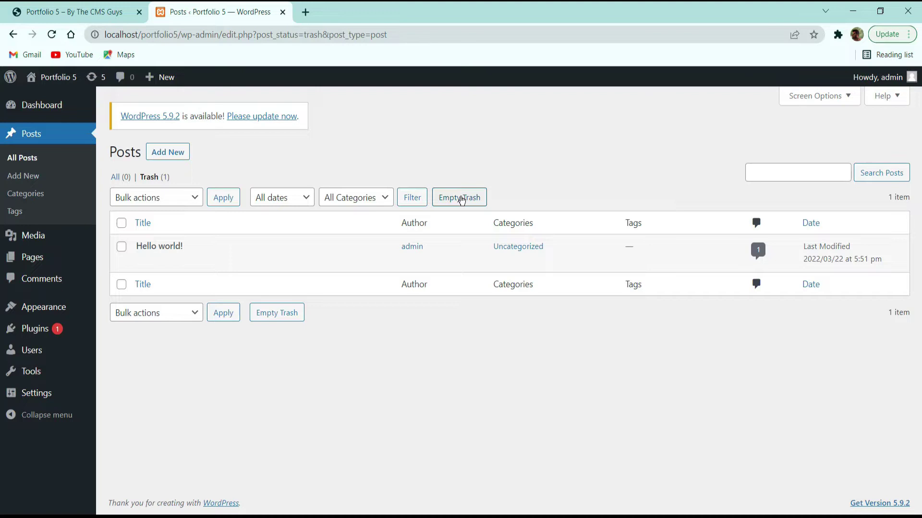
pyautogui.click(460, 199)
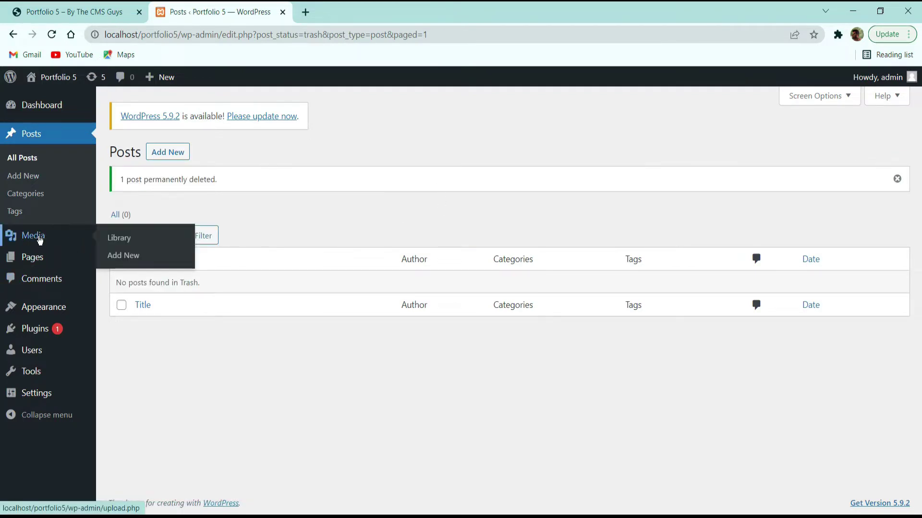
pyautogui.click(40, 240)
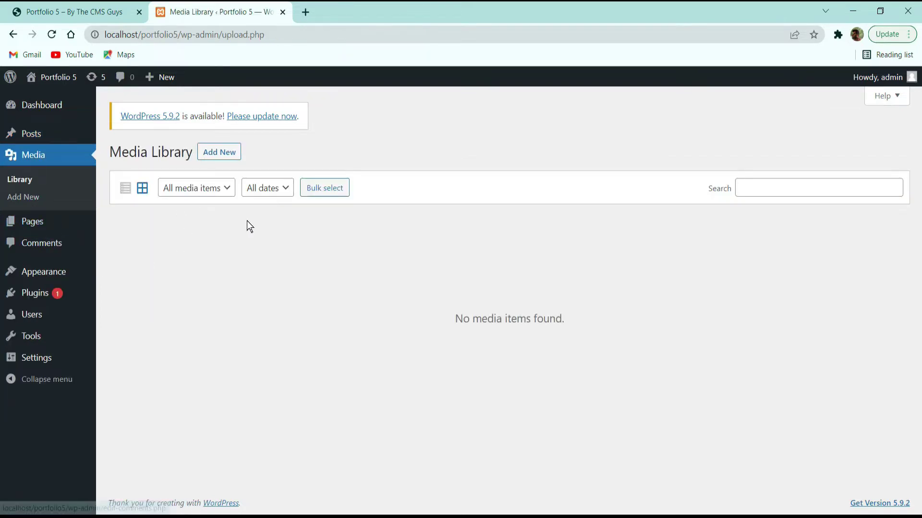
# Scroll through the live portfolio site in its tab.
pyautogui.click(72, 11)
pyautogui.scroll(-10, 162, 128)
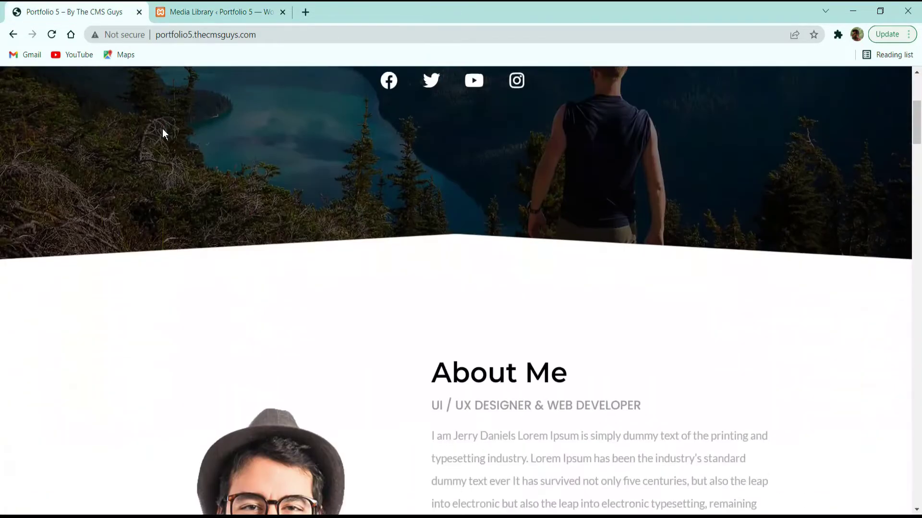
pyautogui.scroll(-15, 212, 162)
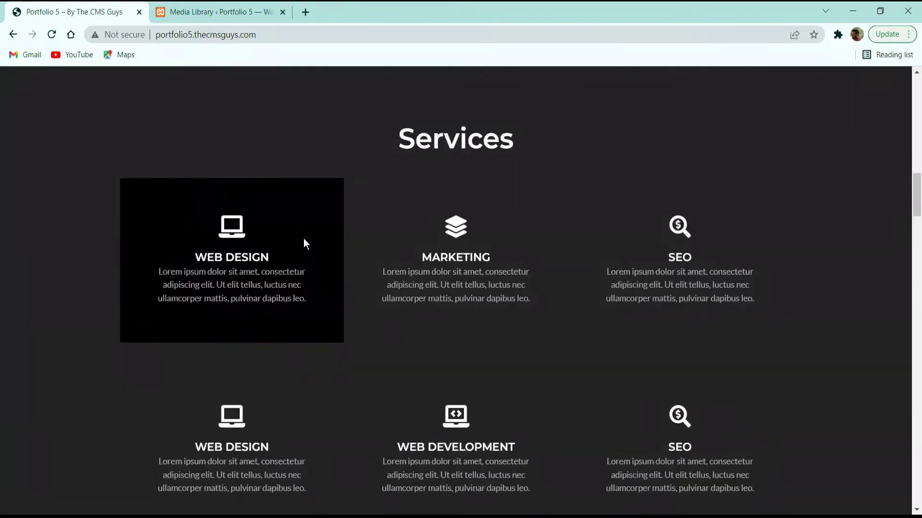
pyautogui.scroll(-15, 304, 239)
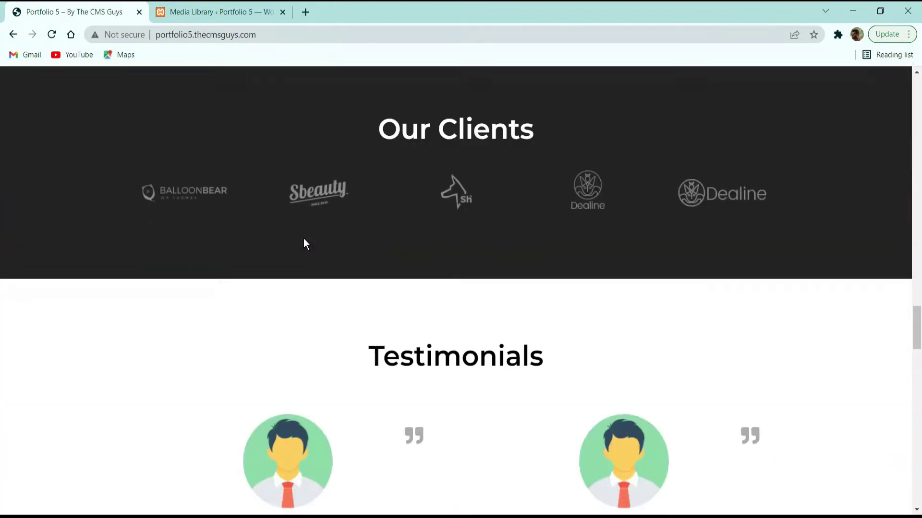
pyautogui.scroll(-5, 304, 239)
pyautogui.scroll(15, 304, 238)
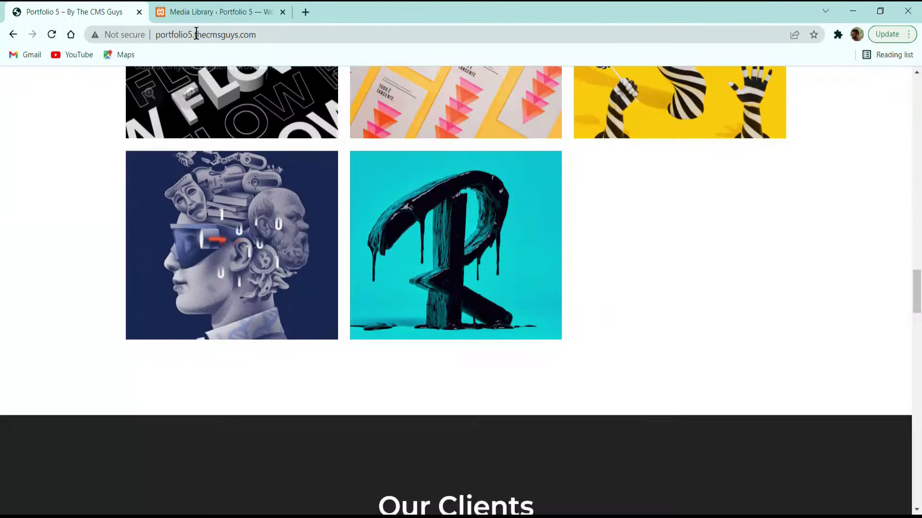
# Check the Media Library's media-type filter without changing it, then open the Pages list.
pyautogui.click(219, 12)
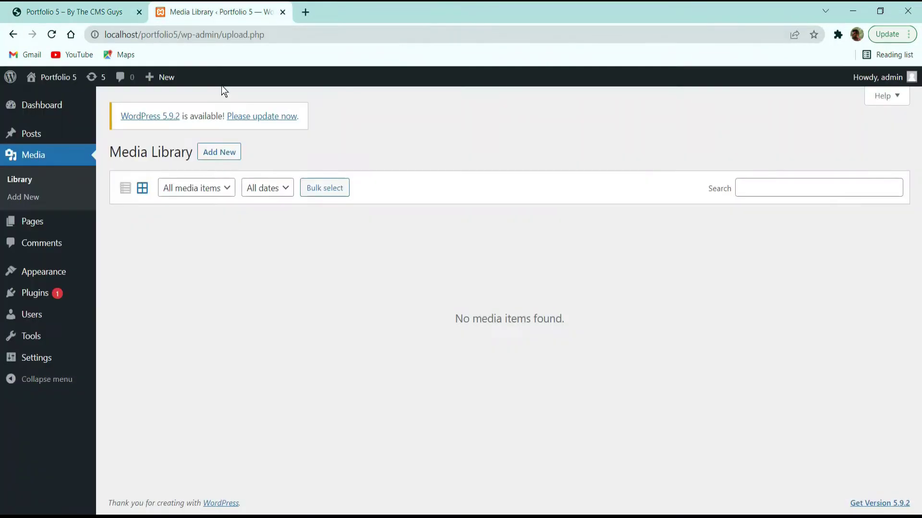
pyautogui.click(197, 196)
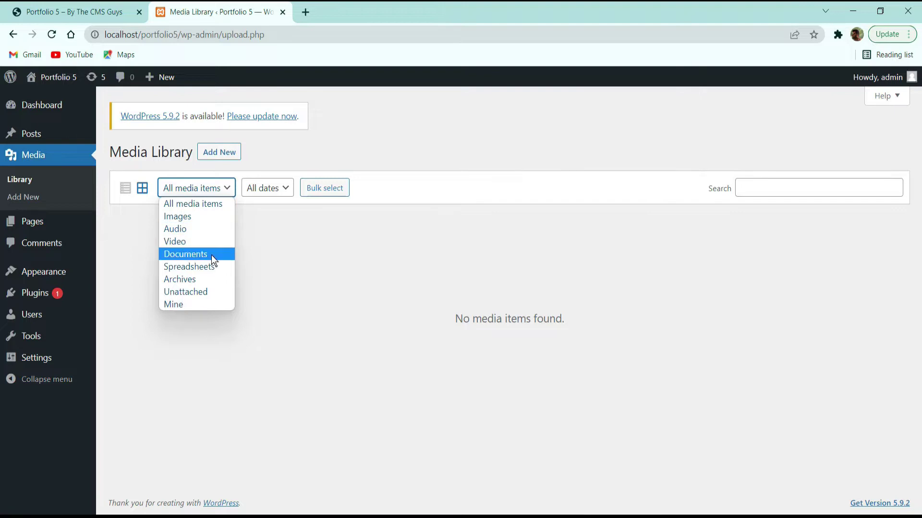
pyautogui.click(317, 263)
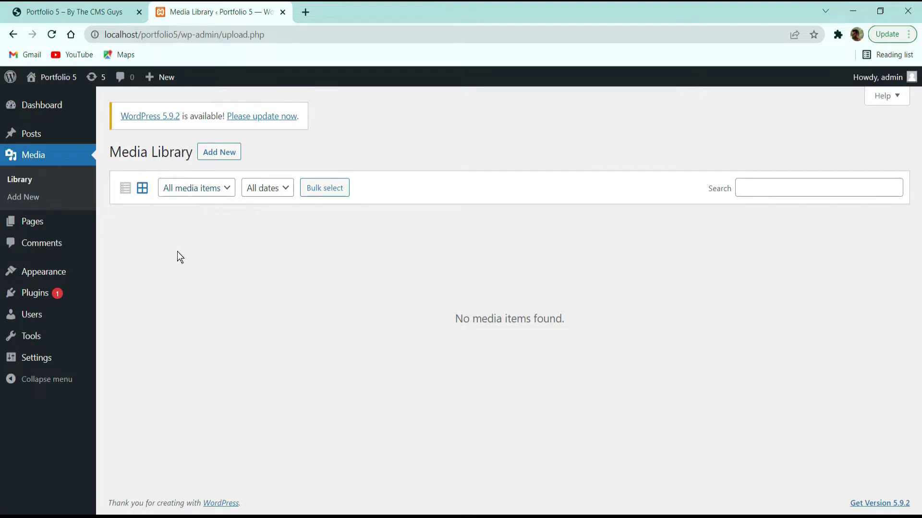
pyautogui.click(182, 187)
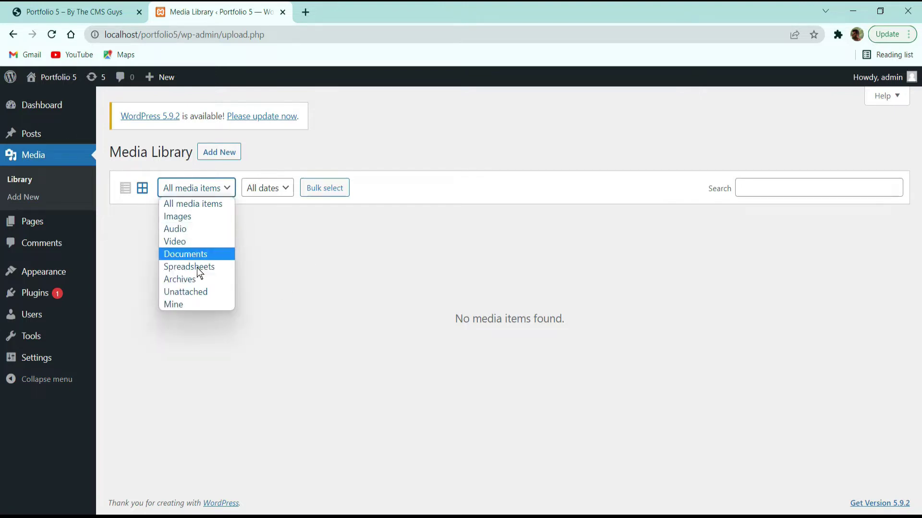
pyautogui.click(299, 318)
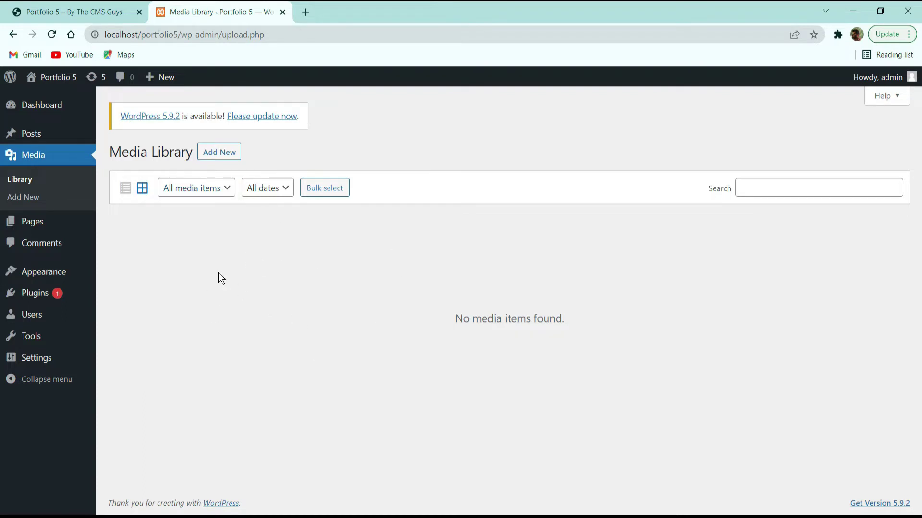
pyautogui.click(48, 220)
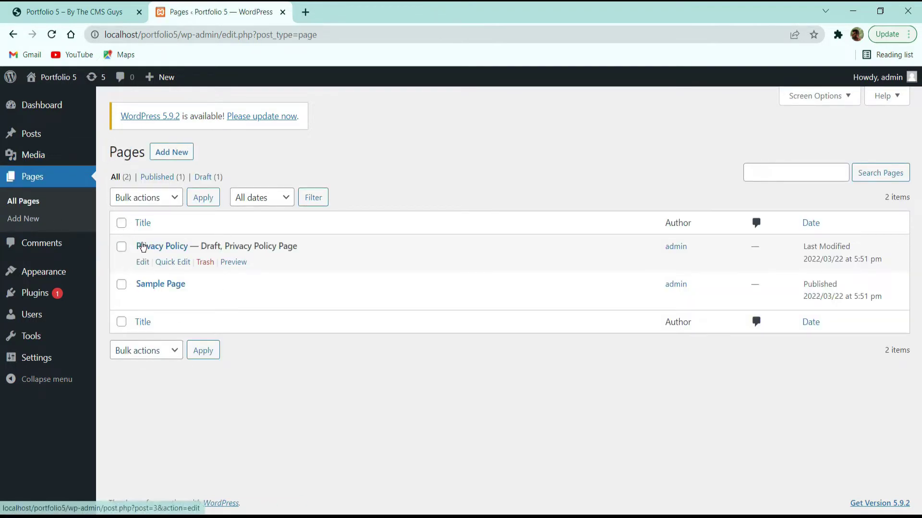
# Check the live portfolio's About section and reload its home page.
pyautogui.moveTo(331, 249); pyautogui.dragTo(273, 245)
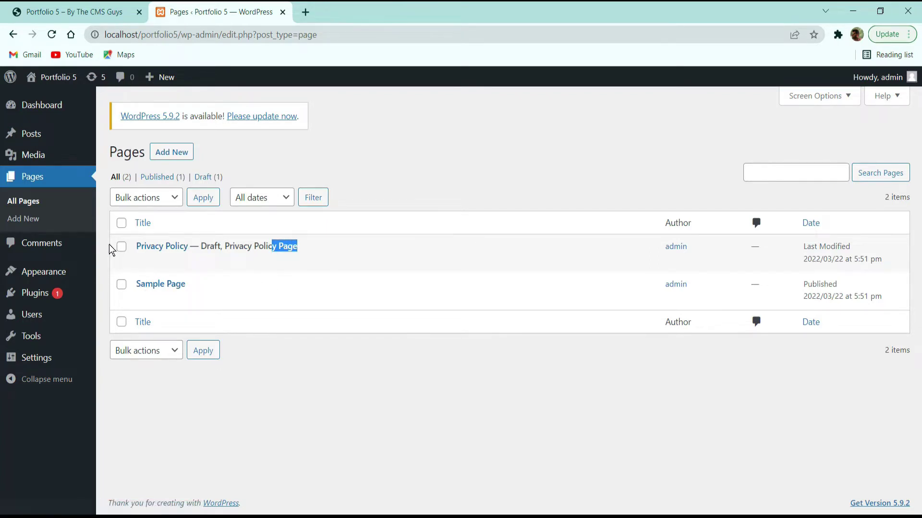
pyautogui.click(58, 10)
pyautogui.scroll(15, 203, 225)
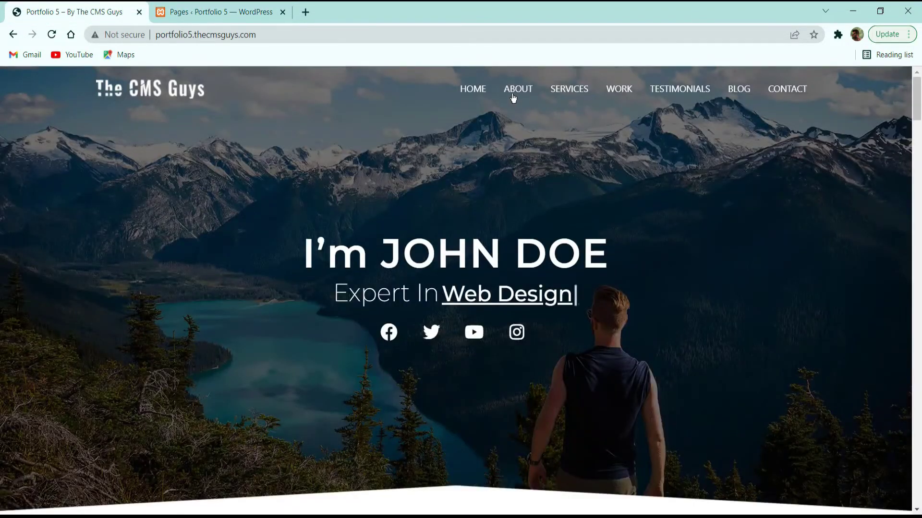
pyautogui.click(512, 92)
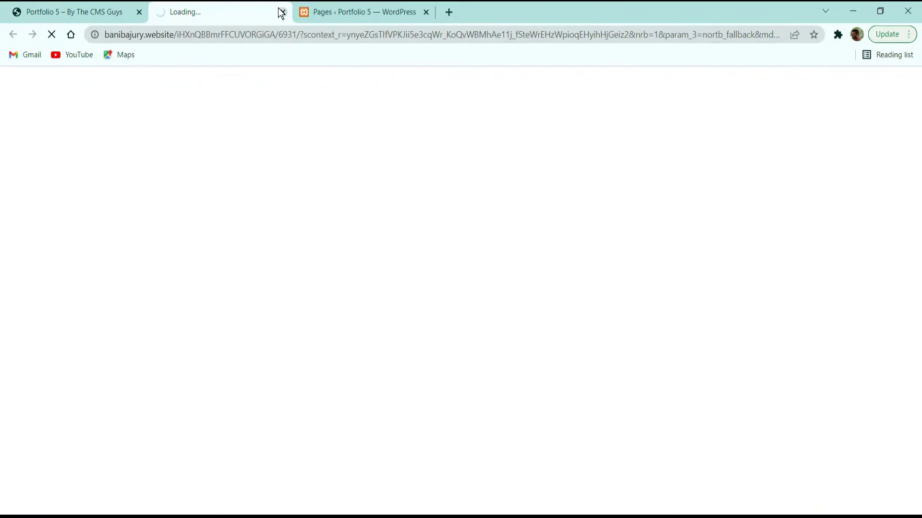
pyautogui.click(282, 12)
pyautogui.scroll(8, 344, 174)
pyautogui.click(470, 88)
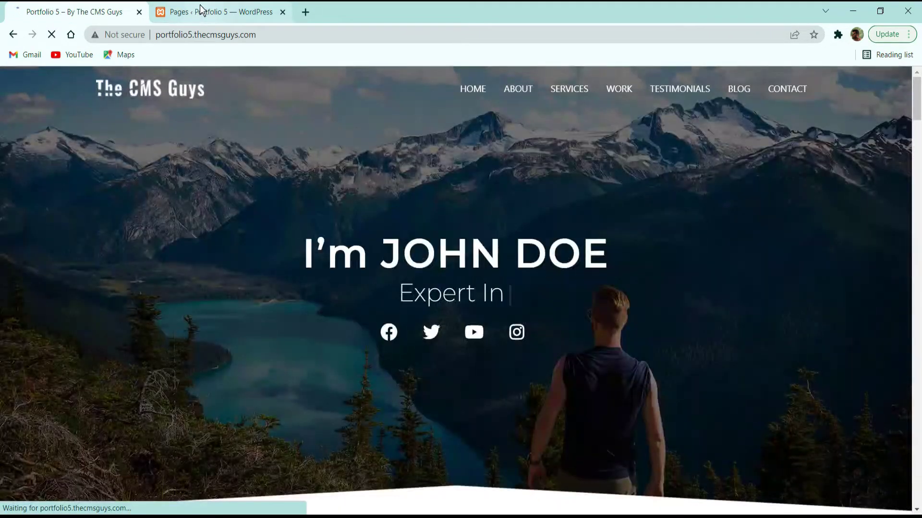
pyautogui.click(202, 12)
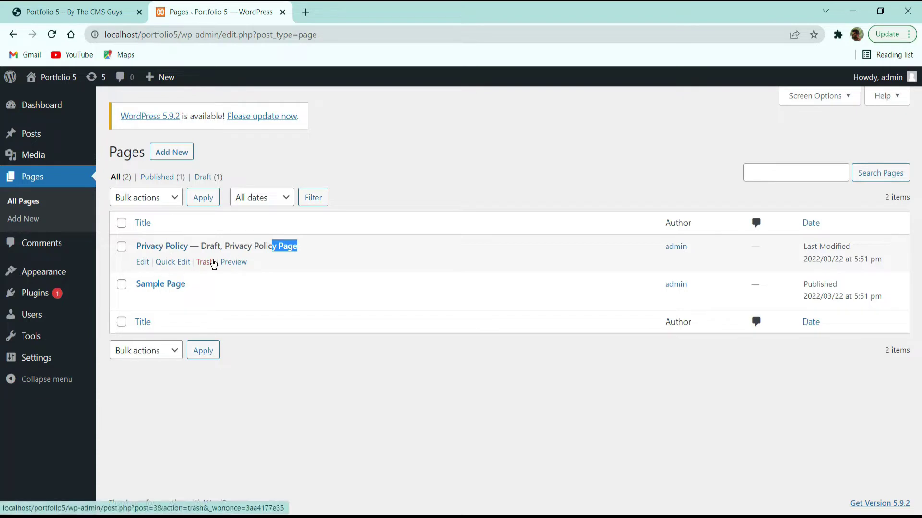
# Bulk-move the Privacy Policy and Sample Page to the trash.
pyautogui.click(124, 224)
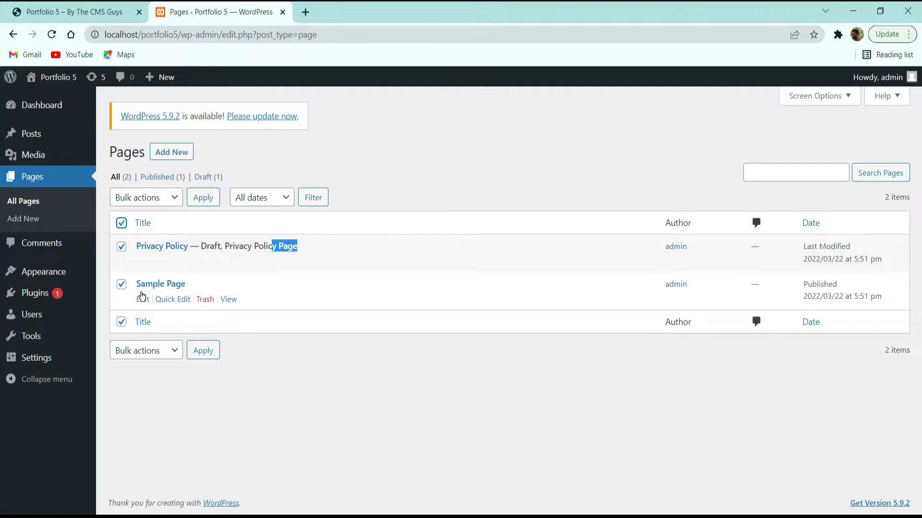
pyautogui.click(143, 202)
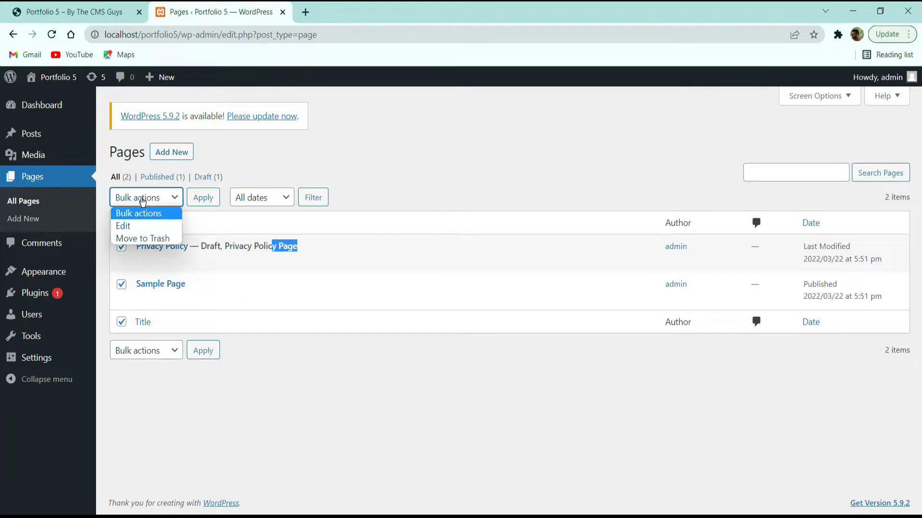
pyautogui.click(146, 239)
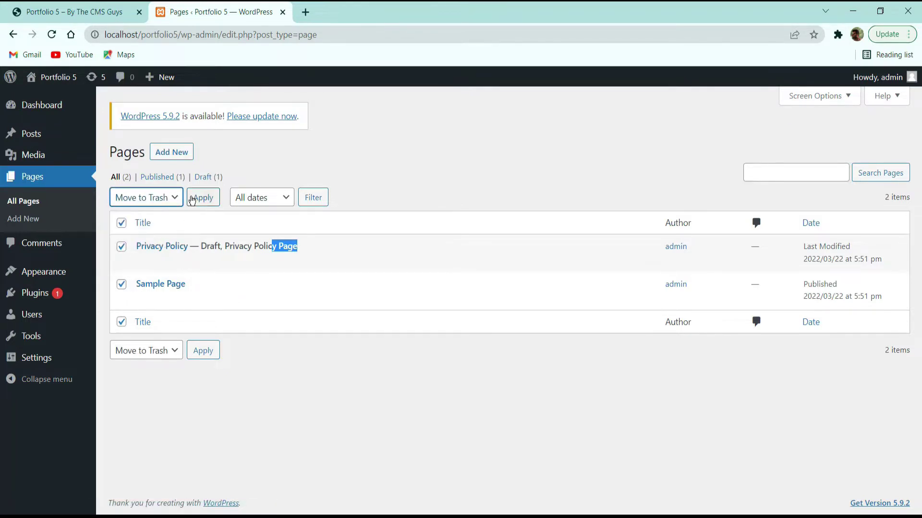
pyautogui.click(196, 199)
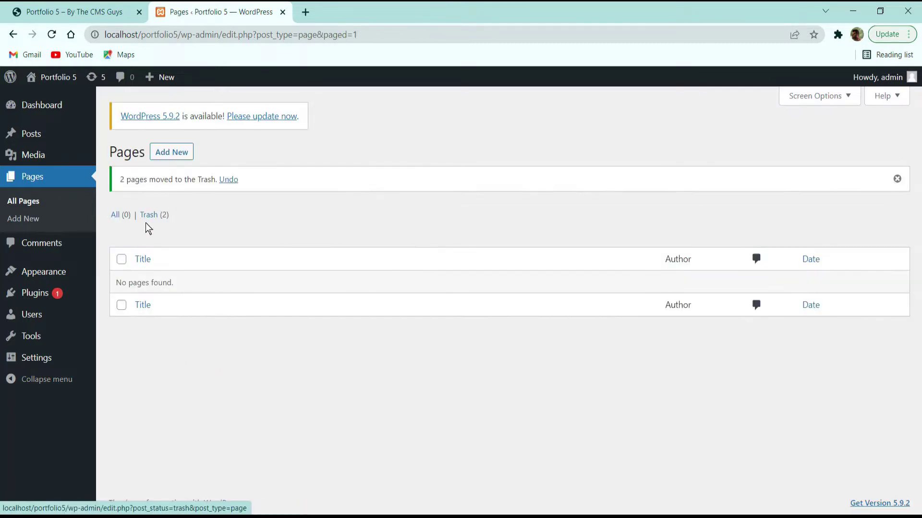
# Empty the pages trash to delete both pages permanently.
pyautogui.click(158, 220)
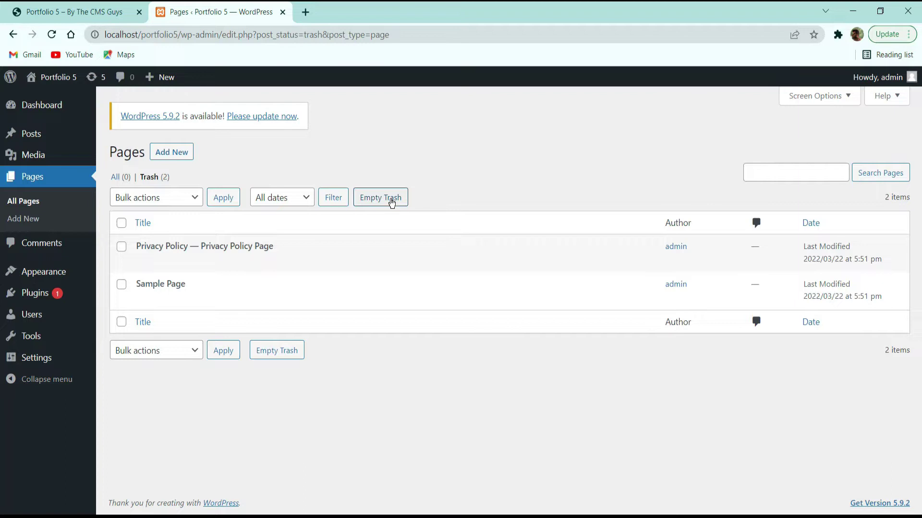
pyautogui.click(390, 200)
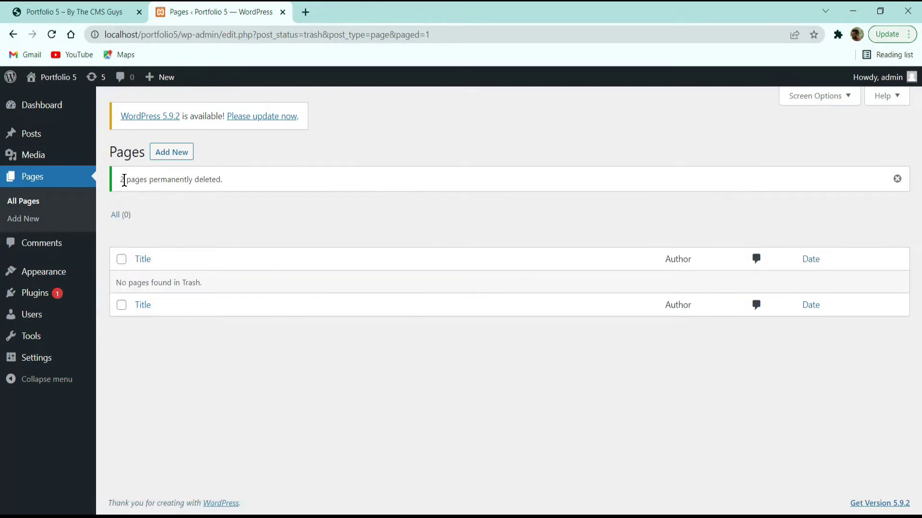
pyautogui.moveTo(125, 181); pyautogui.dragTo(198, 181)
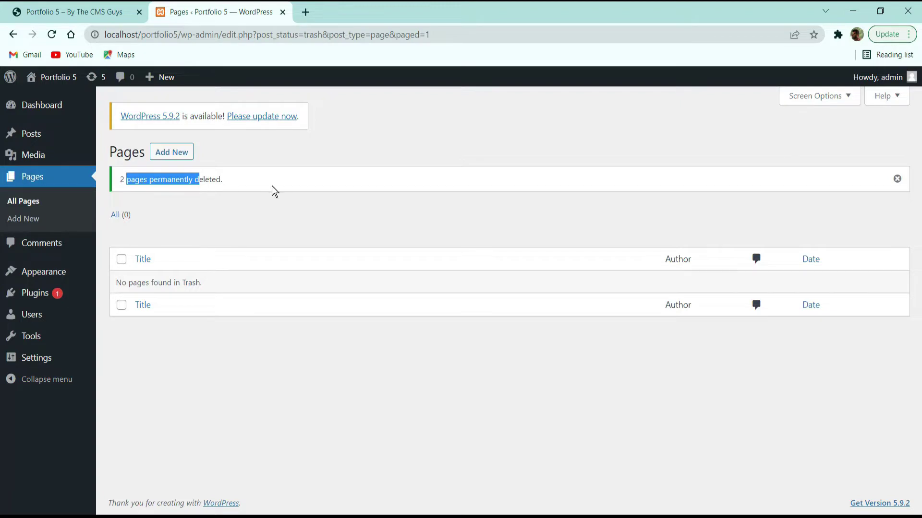
pyautogui.click(235, 177)
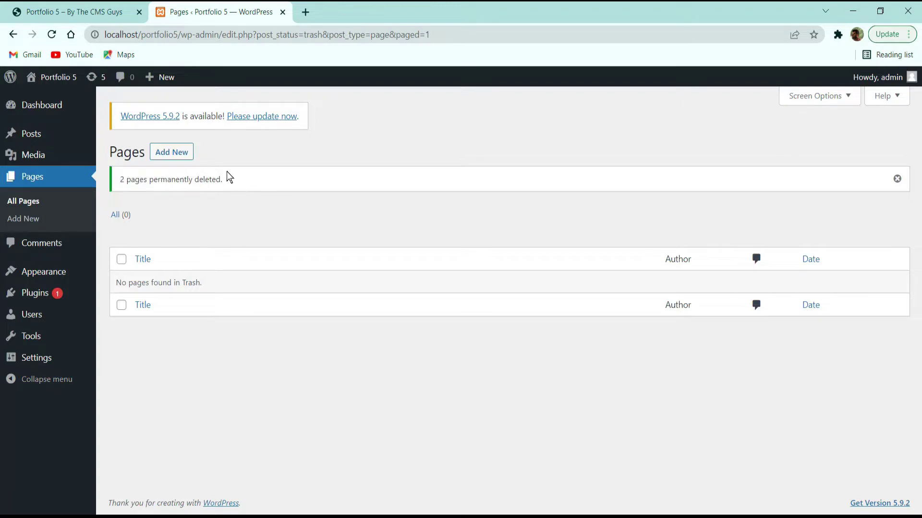
# Open the Comments list to confirm the site has no comments.
pyautogui.click(53, 247)
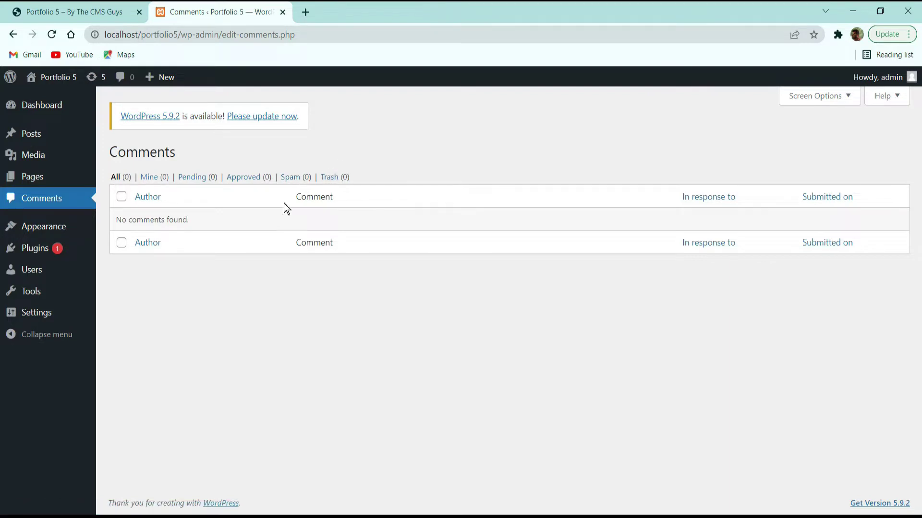
# Go to Appearance > Themes and view the current front page in a new tab.
pyautogui.click(63, 226)
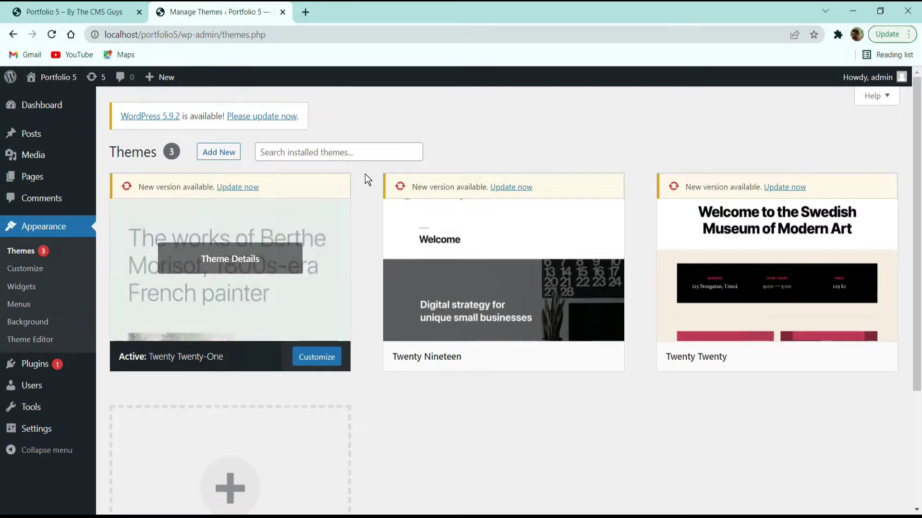
pyautogui.scroll(-3, 363, 185)
pyautogui.scroll(3, 361, 182)
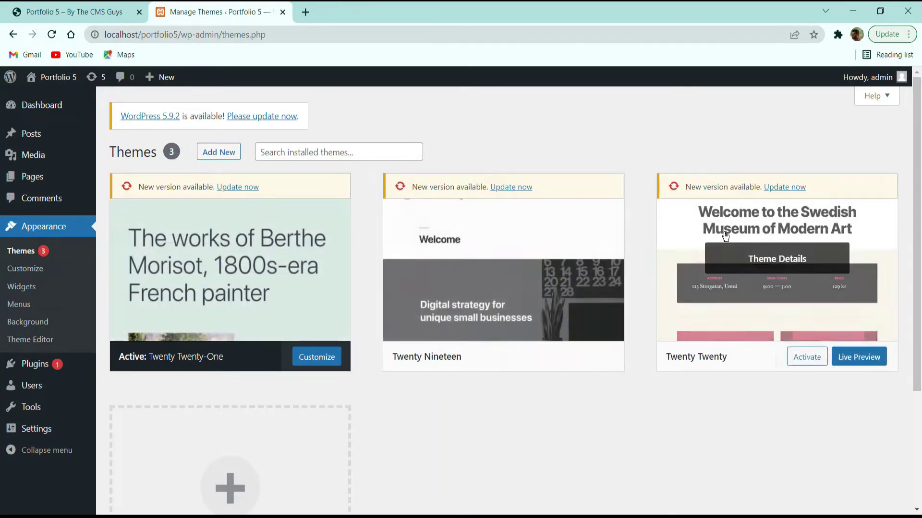
pyautogui.moveTo(29, 82)
pyautogui.middleClick(50, 104)
pyautogui.click(360, 11)
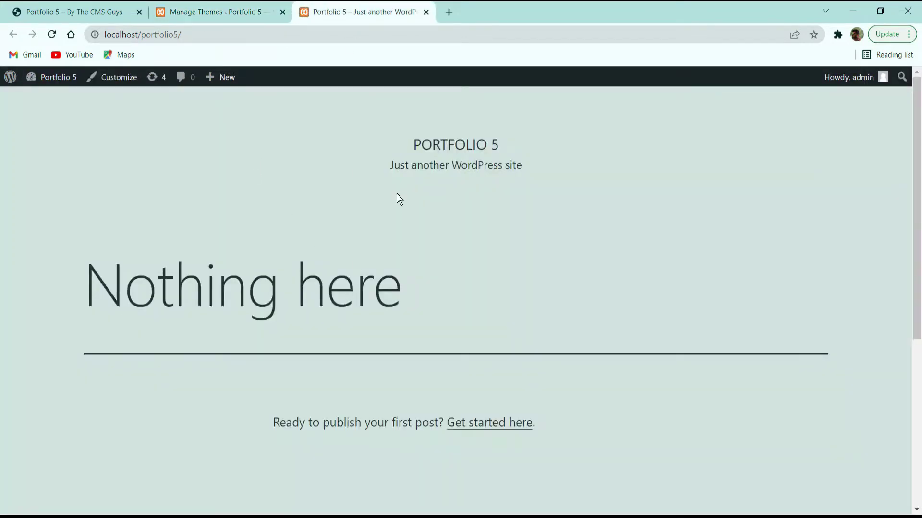
pyautogui.scroll(-6, 397, 197)
pyautogui.scroll(6, 397, 199)
pyautogui.scroll(-6, 521, 170)
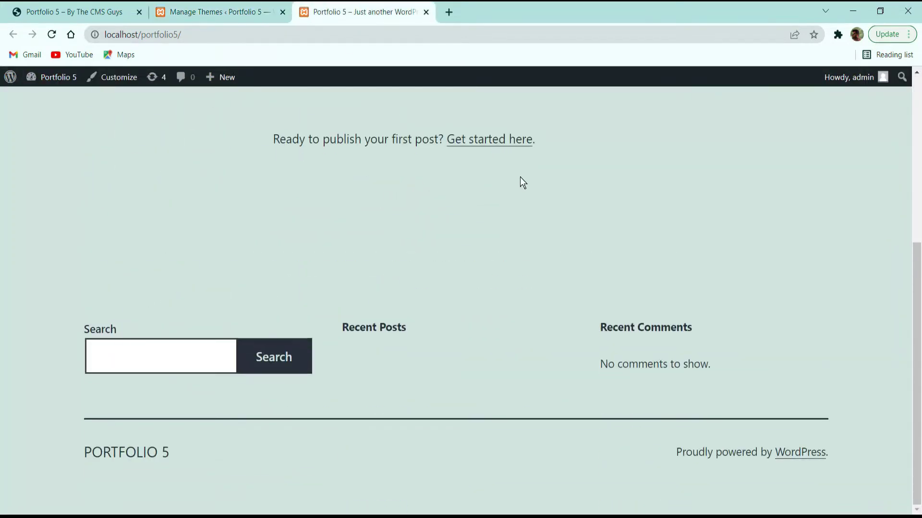
pyautogui.scroll(6, 463, 206)
# Activate Twenty Twenty and reload the front page to check its new look.
pyautogui.click(269, 12)
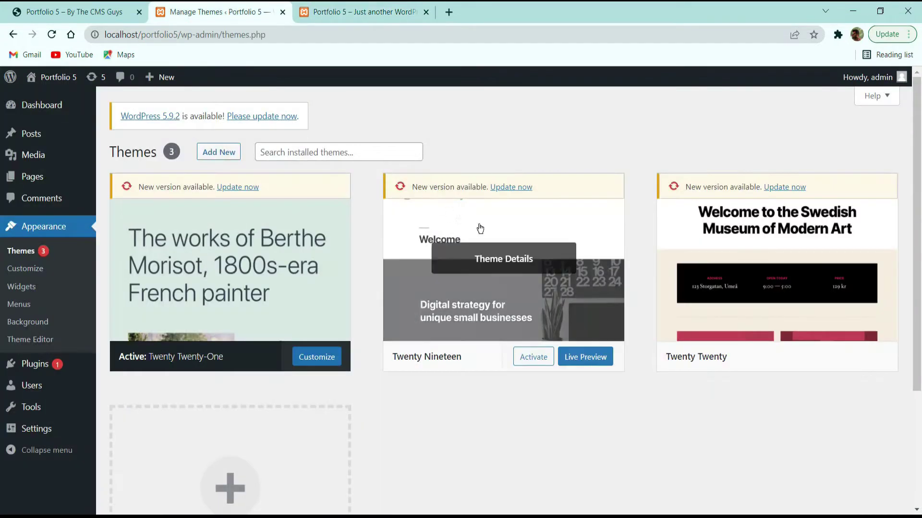
pyautogui.click(801, 357)
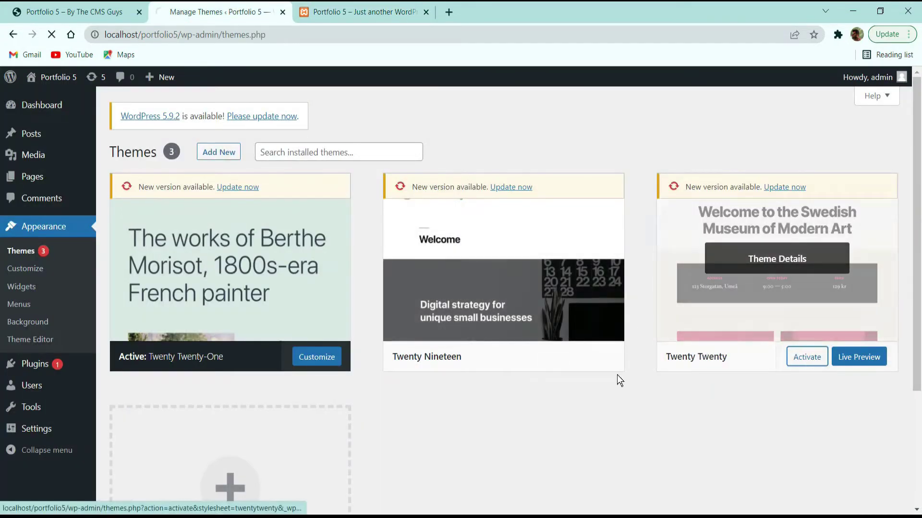
pyautogui.click(365, 11)
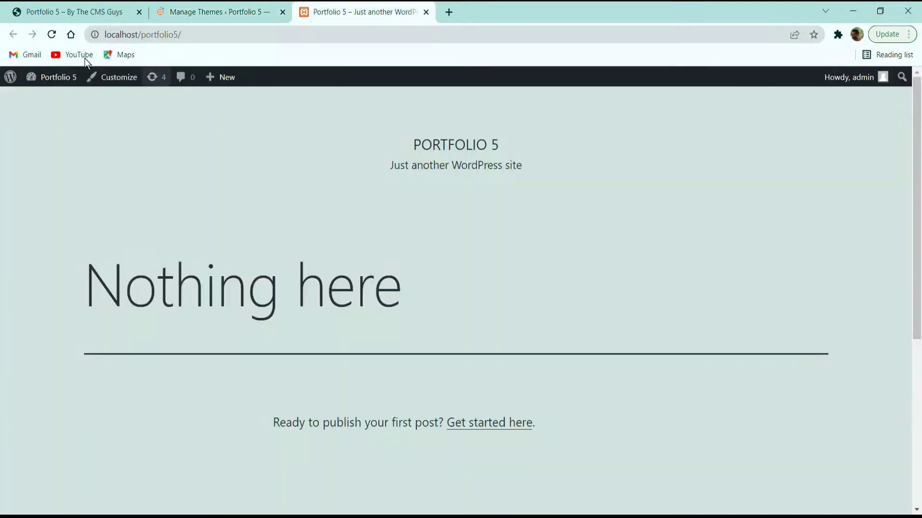
pyautogui.click(51, 34)
pyautogui.scroll(-2, 245, 170)
pyautogui.scroll(2, 387, 134)
pyautogui.scroll(-2, 387, 134)
pyautogui.scroll(2, 331, 131)
pyautogui.scroll(-2, 354, 174)
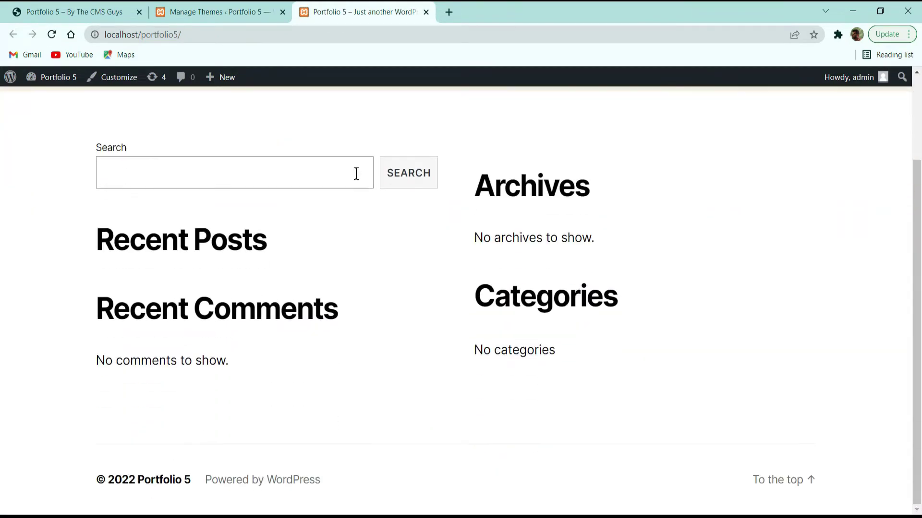
pyautogui.click(216, 11)
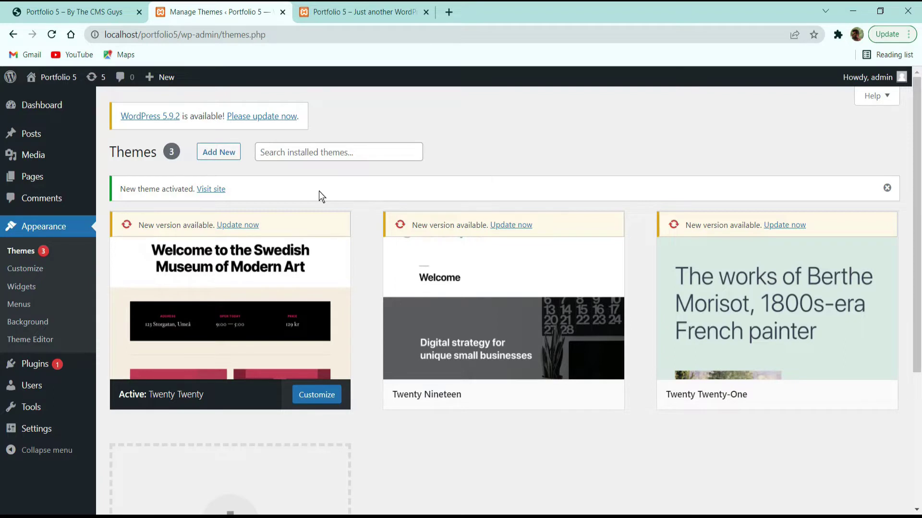
# Delete Twenty Twenty-One via its Theme Details, confirming the deletion with OK.
pyautogui.moveTo(762, 294)
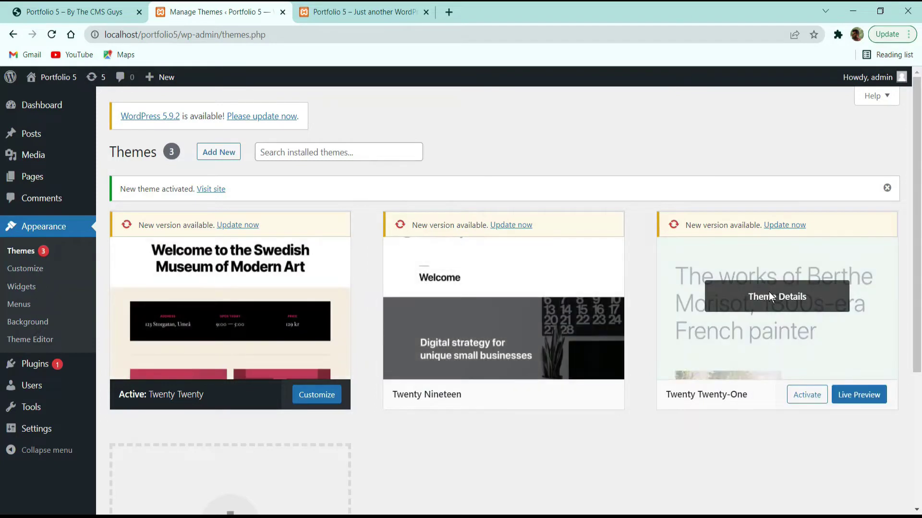
pyautogui.click(796, 295)
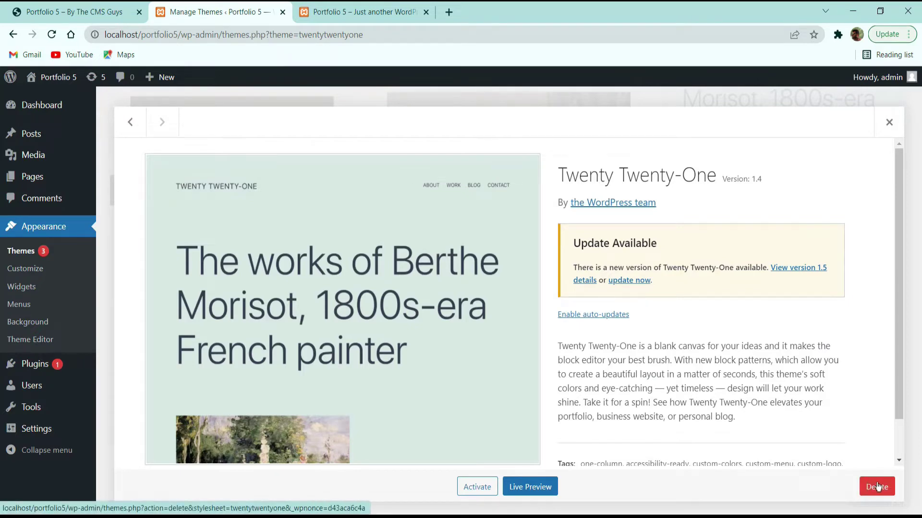
pyautogui.click(880, 489)
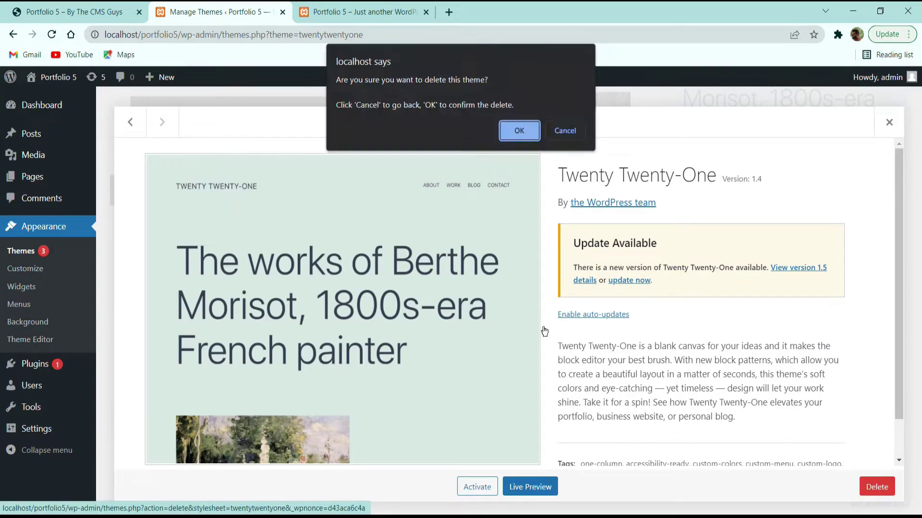
pyautogui.click(509, 130)
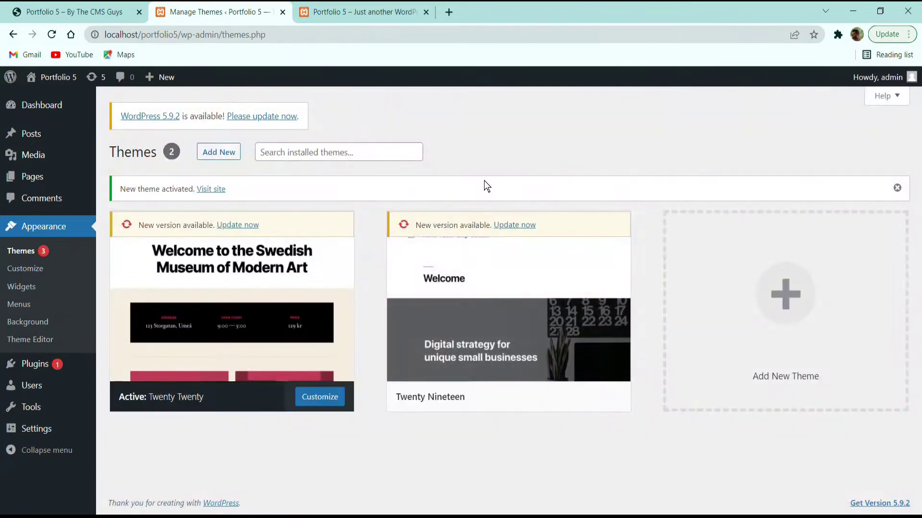
pyautogui.moveTo(521, 214)
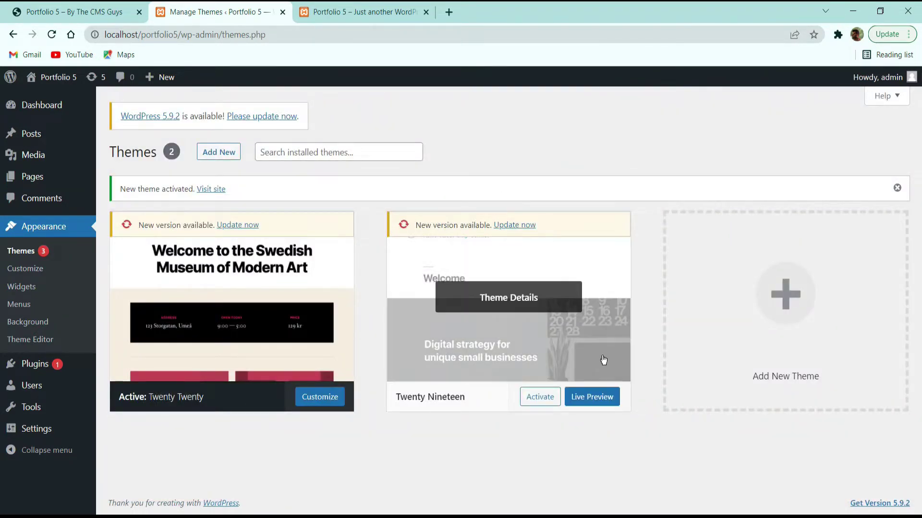
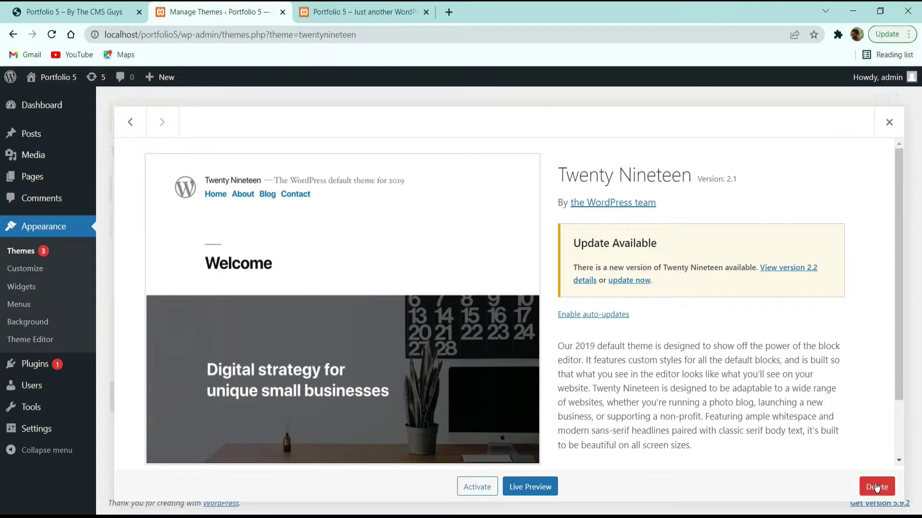
# Confirm deleting the Twenty Nineteen theme, then go to the installed Plugins list.
pyautogui.click(518, 131)
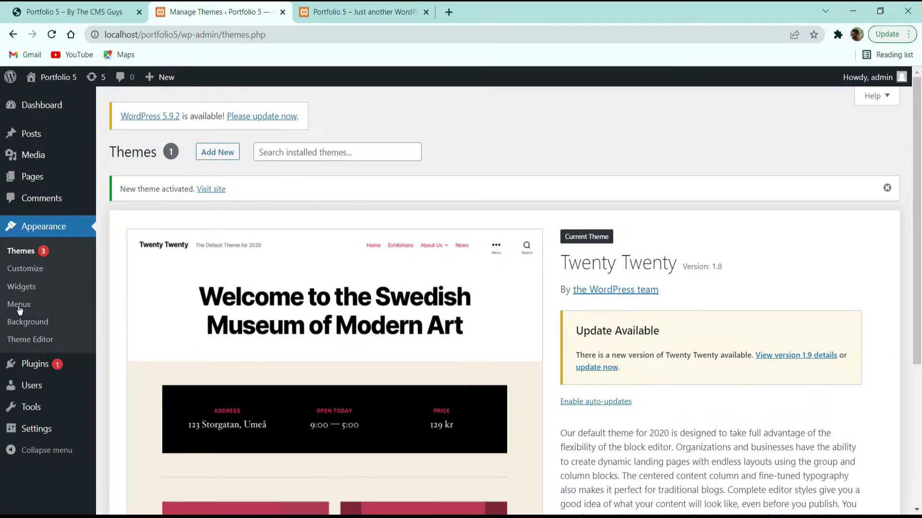
pyautogui.click(27, 369)
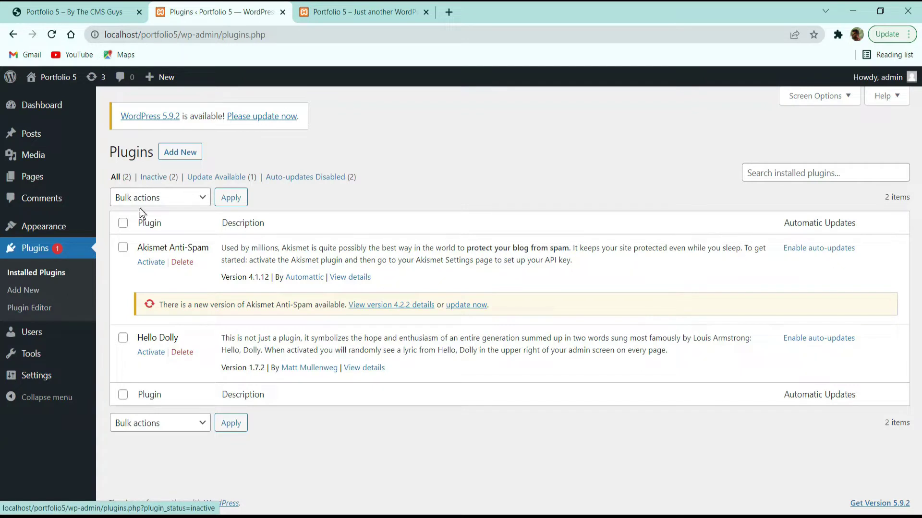
# Select both Akismet Anti-Spam and Hello Dolly and delete them with the Delete bulk action.
pyautogui.click(123, 221)
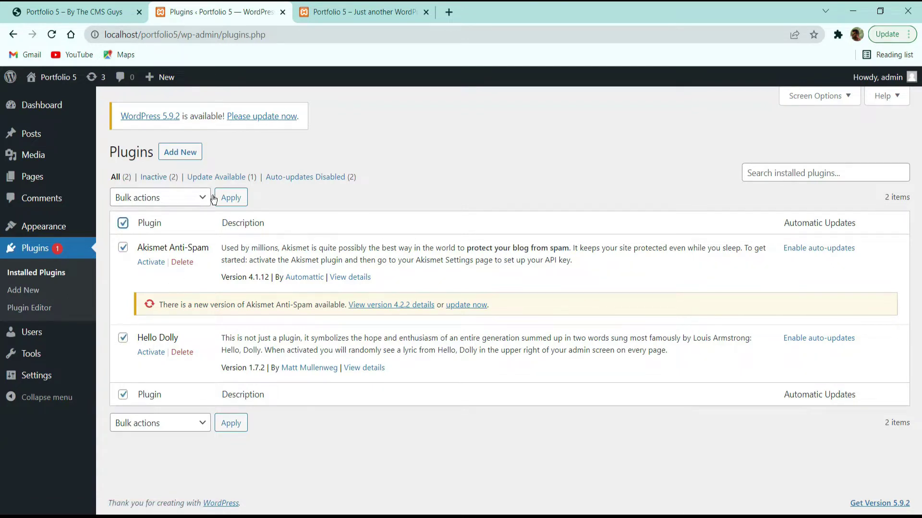
pyautogui.click(157, 203)
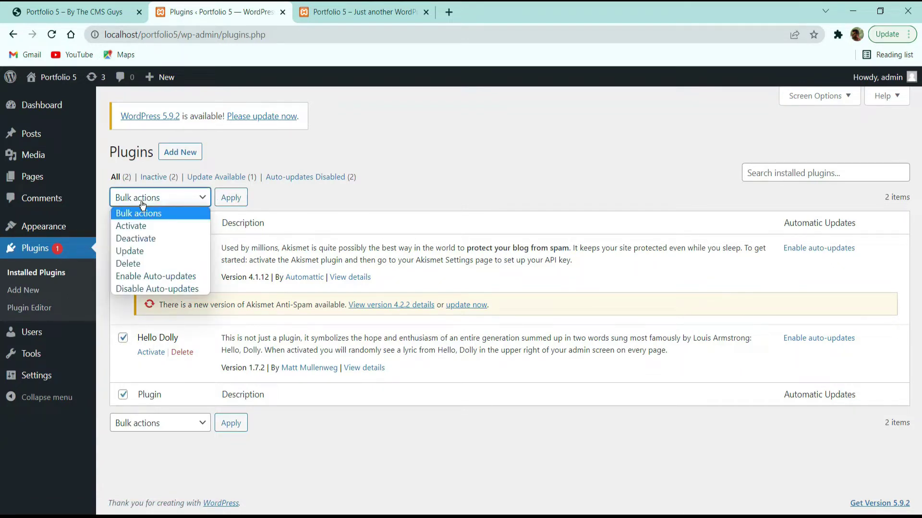
pyautogui.click(144, 240)
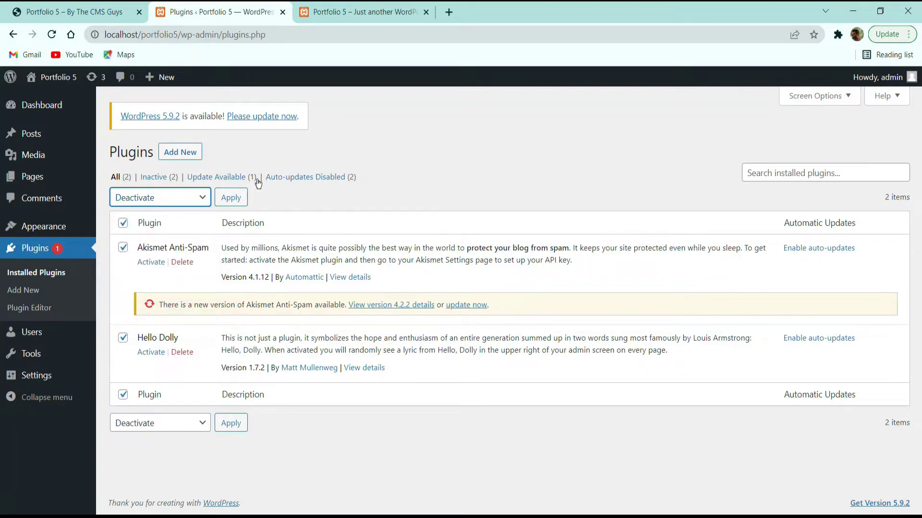
pyautogui.click(195, 207)
pyautogui.click(160, 211)
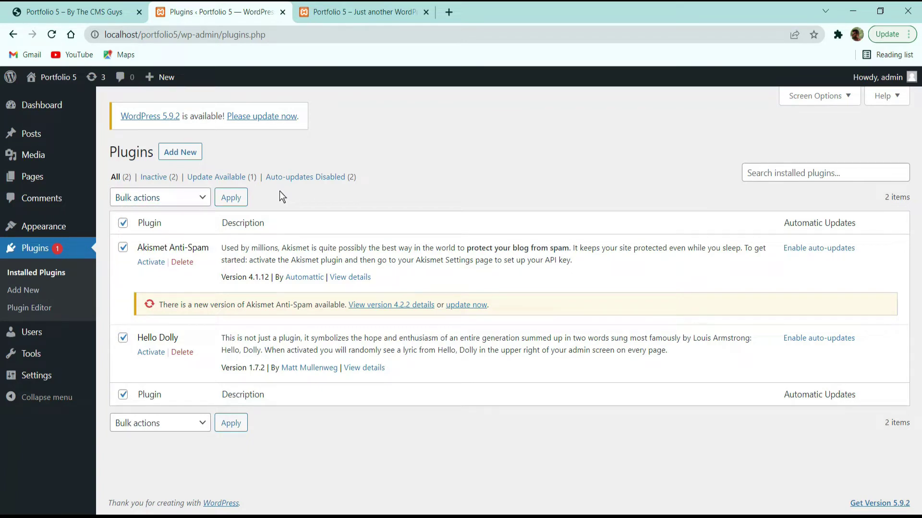
pyautogui.click(168, 204)
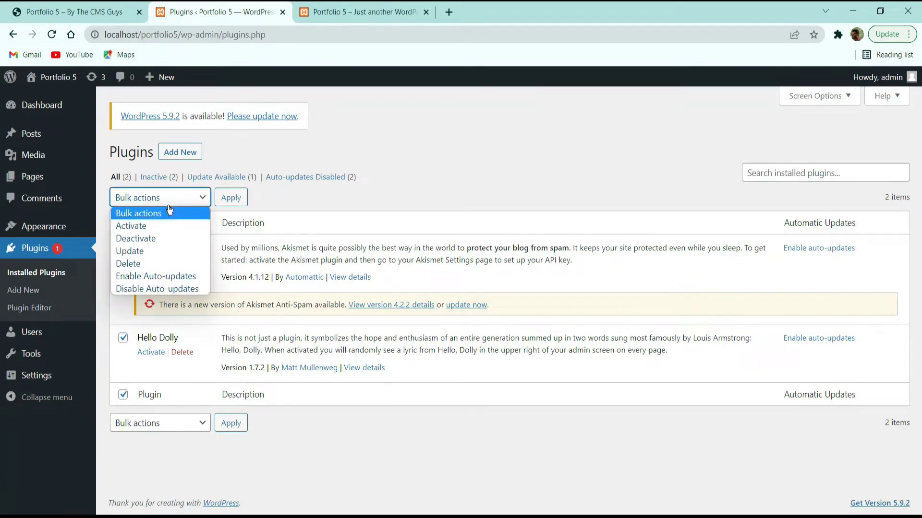
pyautogui.click(143, 266)
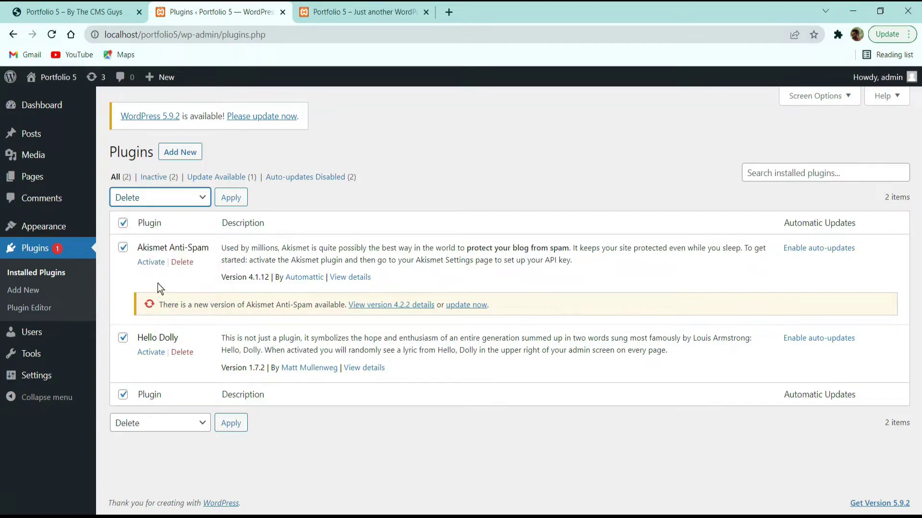
pyautogui.click(231, 198)
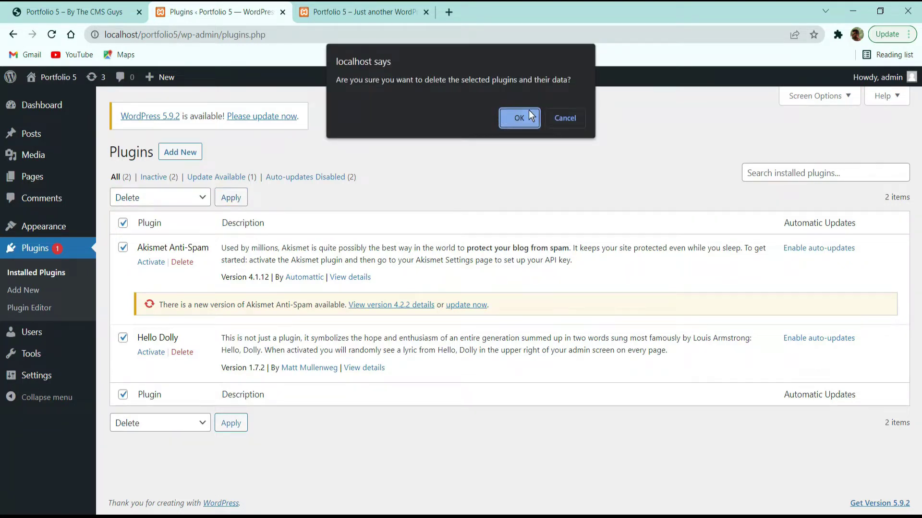
pyautogui.click(529, 116)
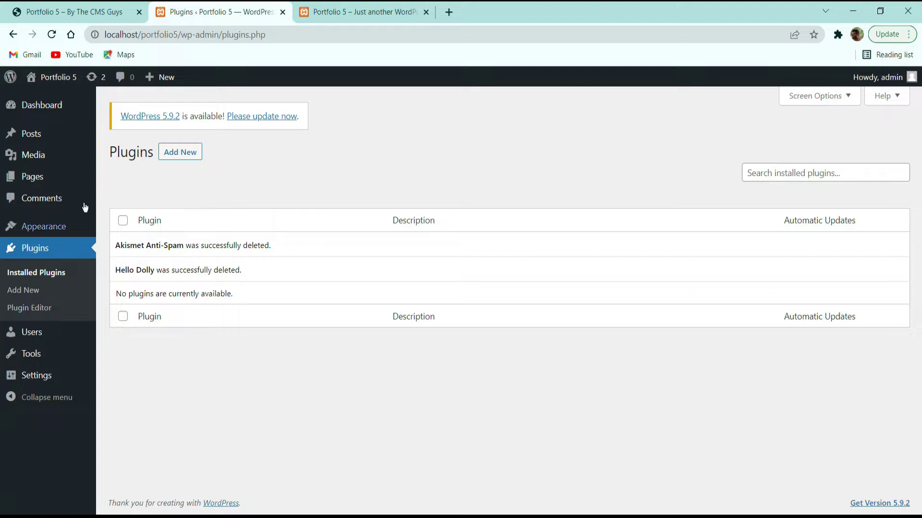
pyautogui.click(29, 333)
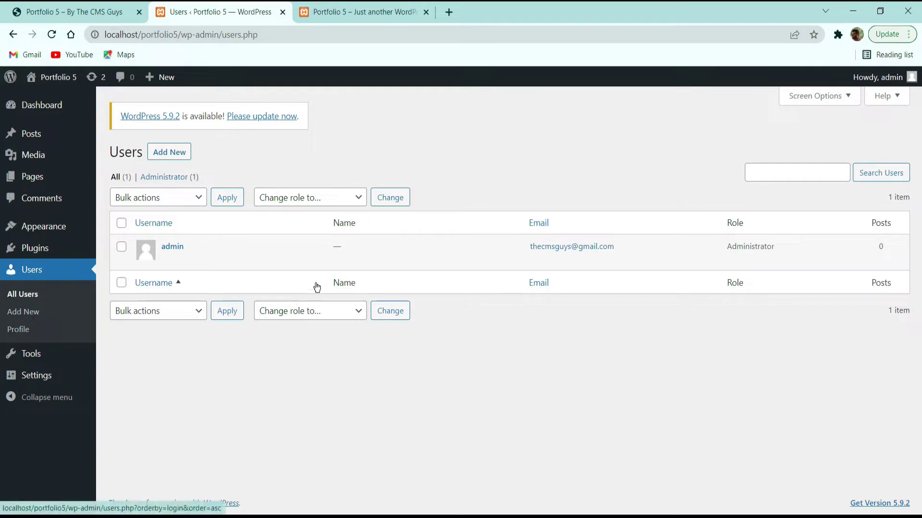
pyautogui.click(282, 312)
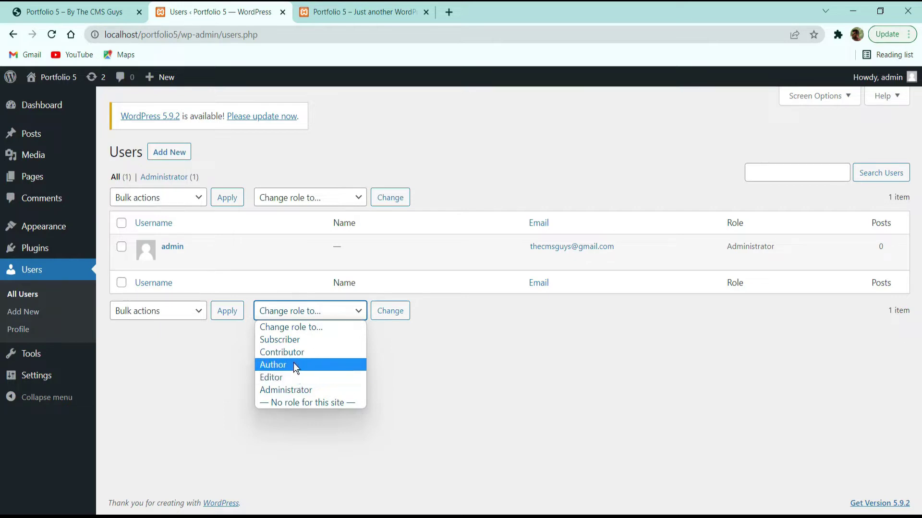
pyautogui.click(464, 371)
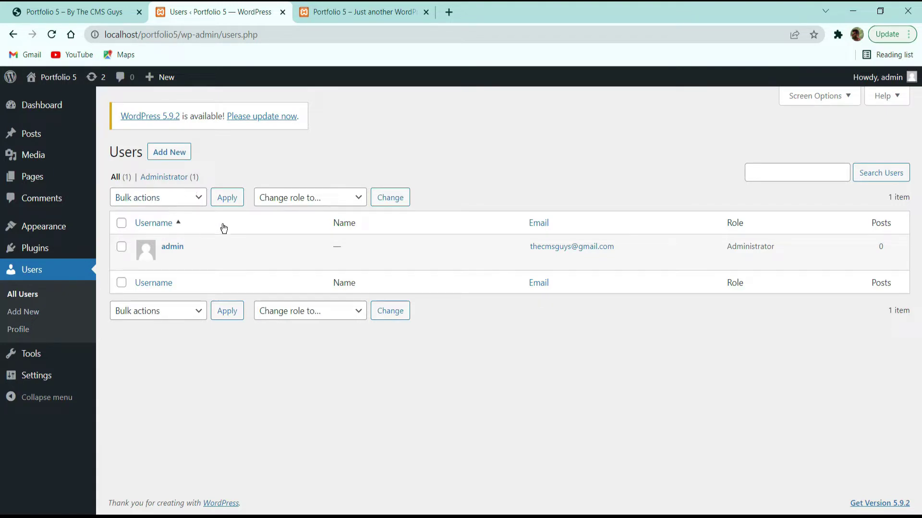
# Open the Add New User form and click through its username, email and name fields.
pyautogui.click(163, 153)
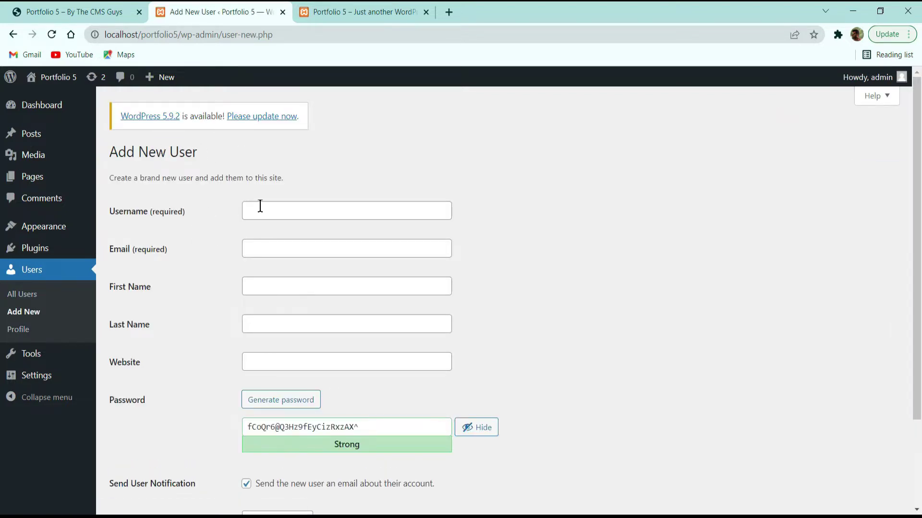
pyautogui.click(275, 200)
pyautogui.click(276, 243)
pyautogui.moveTo(177, 245); pyautogui.dragTo(112, 216)
pyautogui.click(133, 228)
pyautogui.click(267, 285)
pyautogui.click(278, 330)
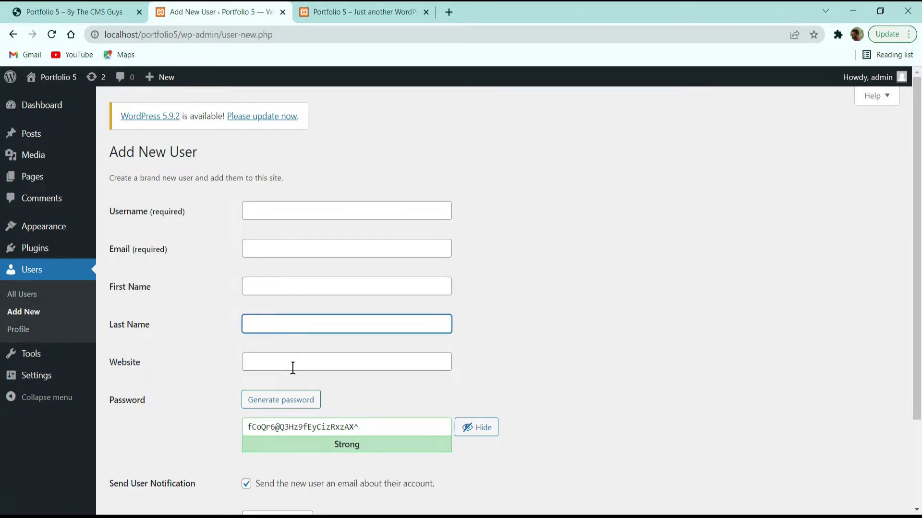
pyautogui.scroll(-3, 132, 331)
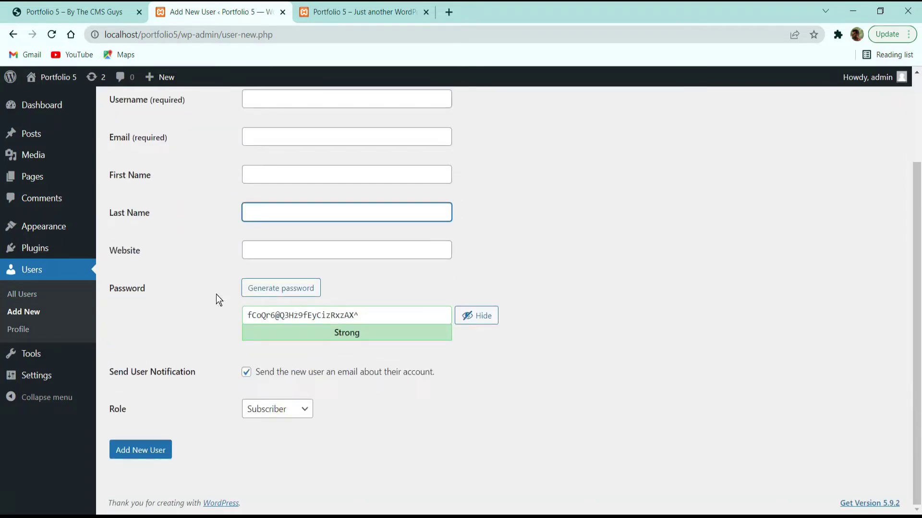
# Generate a new random password for the user about a dozen times.
pyautogui.click(270, 291)
pyautogui.click(270, 292)
pyautogui.click(270, 291)
pyautogui.click(271, 292)
pyautogui.click(270, 291)
pyautogui.click(271, 291)
pyautogui.click(270, 291)
pyautogui.click(270, 291)
pyautogui.click(270, 291)
pyautogui.click(270, 291)
pyautogui.click(270, 292)
pyautogui.click(270, 291)
# Replace the password with a weak one, toggle the weak-password confirmation, then erase it.
pyautogui.click(324, 315)
pyautogui.hotkey('ctrl', 'a')
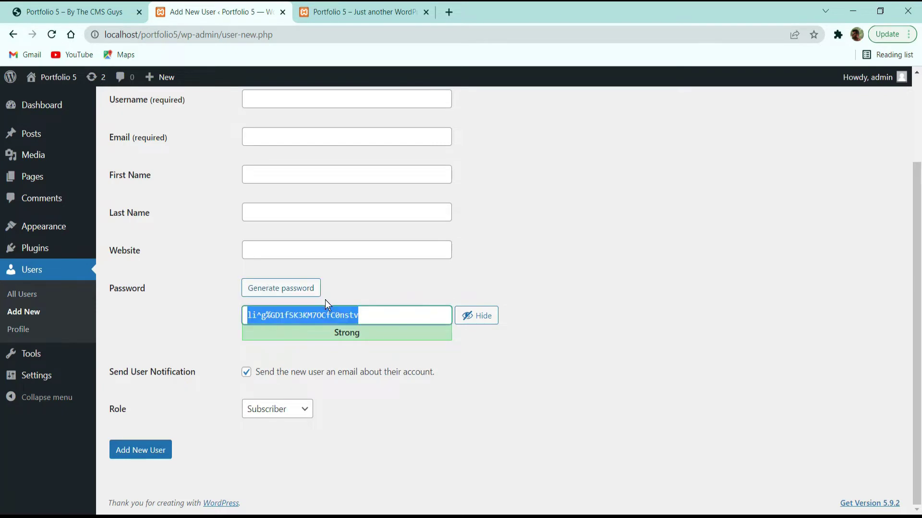
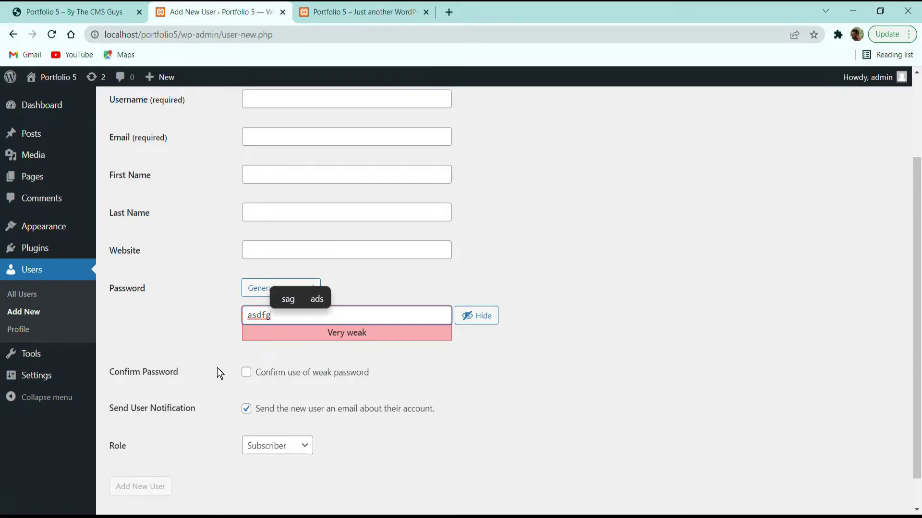
pyautogui.click(276, 378)
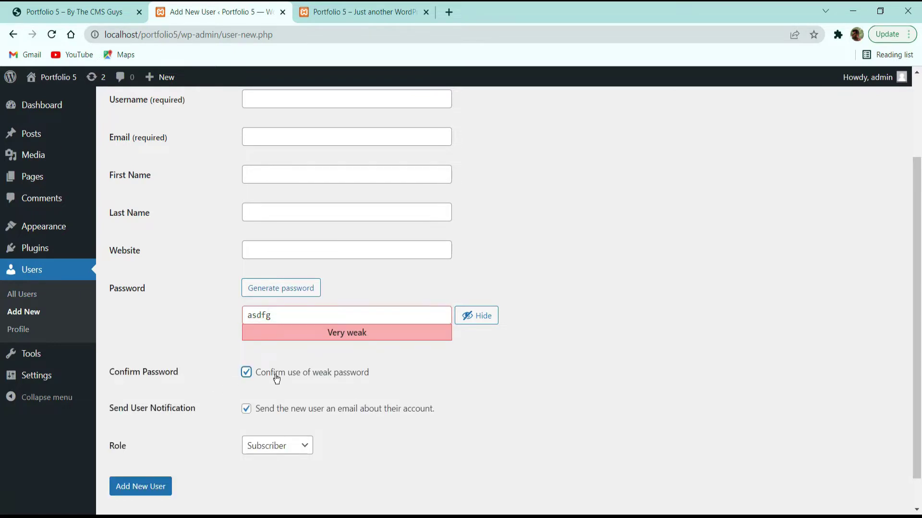
pyautogui.click(277, 378)
pyautogui.click(276, 378)
pyautogui.click(274, 317)
pyautogui.moveTo(284, 315); pyautogui.dragTo(251, 315)
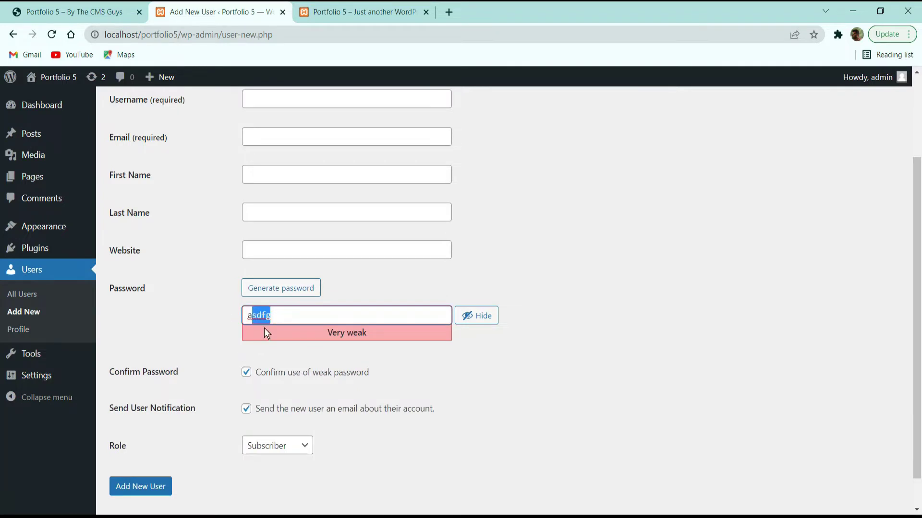
pyautogui.press('BackSpace')
pyautogui.press('BackSpace')
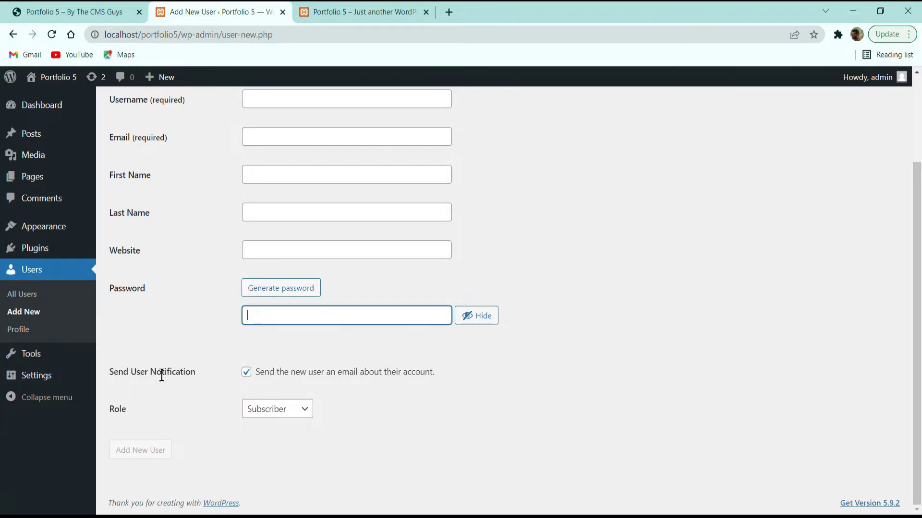
# Toggle the new-user notification email off and on, keep Subscriber, then leave unsaved for Profile.
pyautogui.click(247, 372)
pyautogui.click(247, 372)
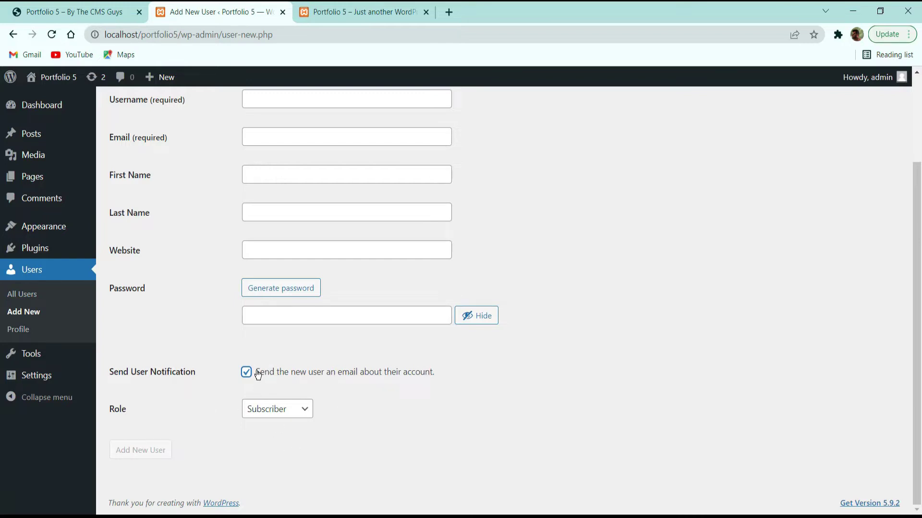
pyautogui.click(260, 416)
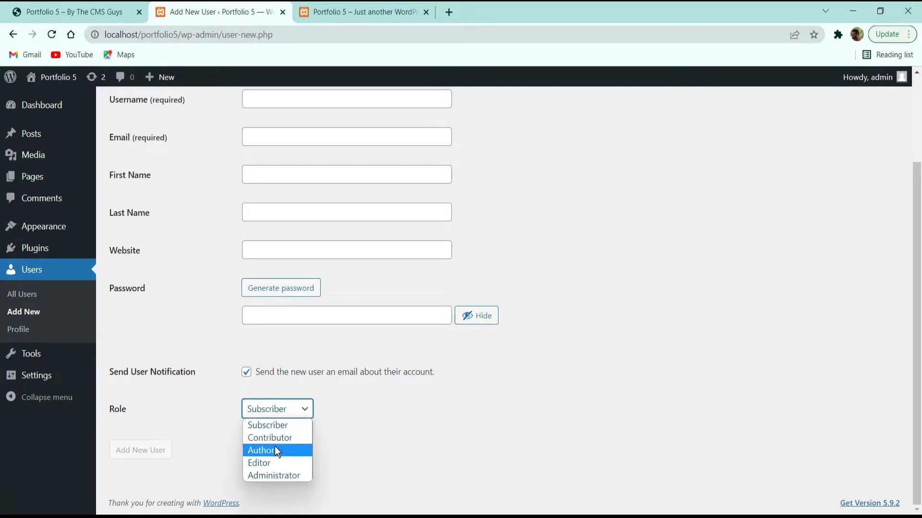
pyautogui.click(423, 448)
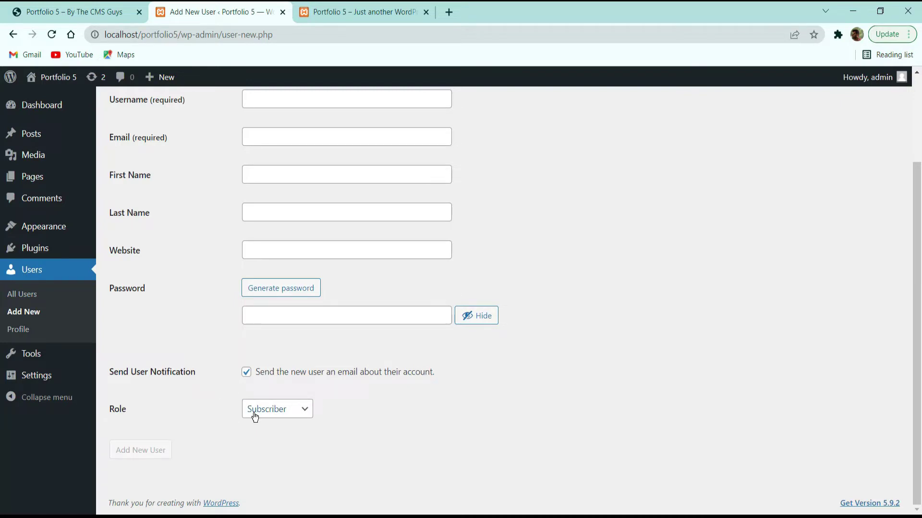
pyautogui.click(254, 418)
pyautogui.click(236, 427)
pyautogui.click(208, 410)
pyautogui.click(21, 331)
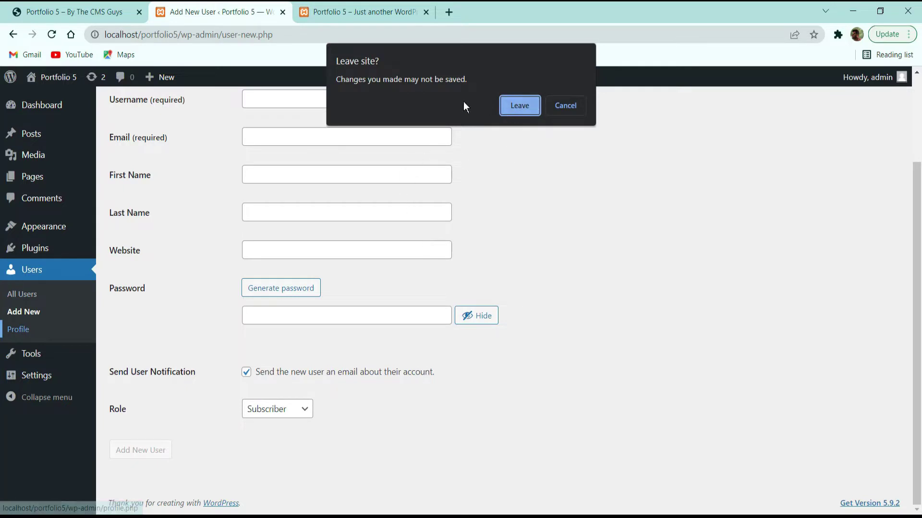
pyautogui.click(517, 105)
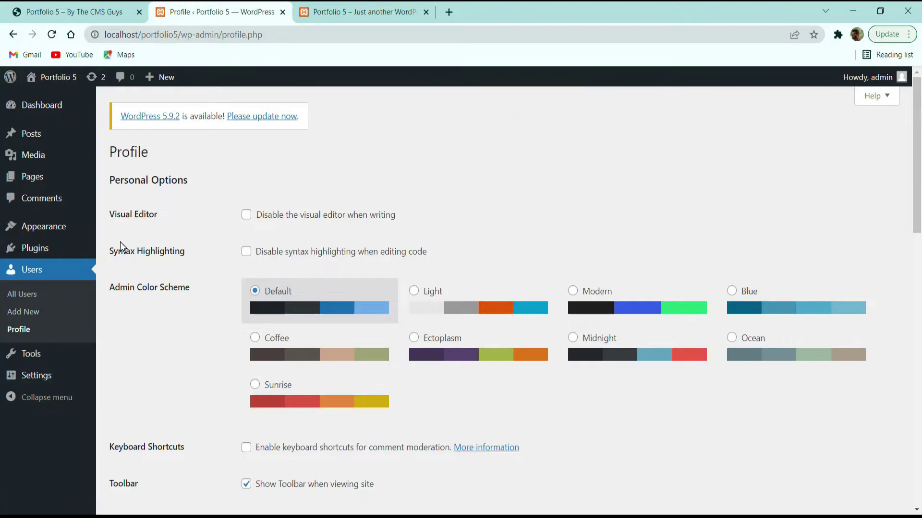
# Preview the Ectoplasm, Midnight, Modern and Light admin colour schemes, then return to Default.
pyautogui.scroll(-3, 123, 240)
pyautogui.scroll(3, 123, 240)
pyautogui.click(489, 335)
pyautogui.click(592, 336)
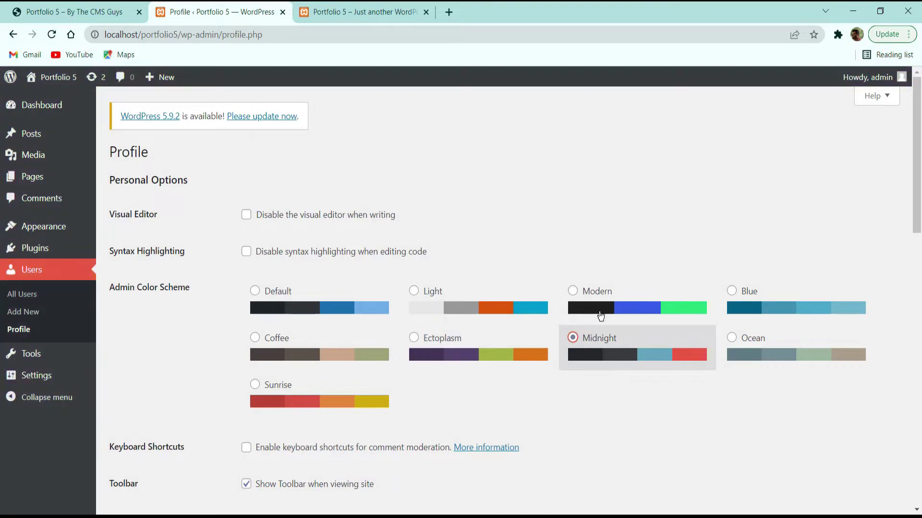
pyautogui.click(591, 307)
pyautogui.click(480, 310)
pyautogui.click(298, 306)
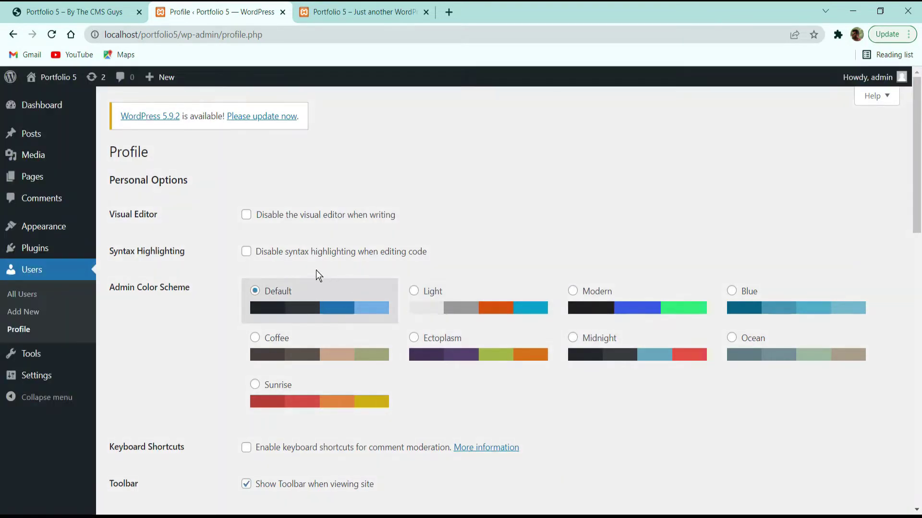
pyautogui.scroll(-5, 321, 288)
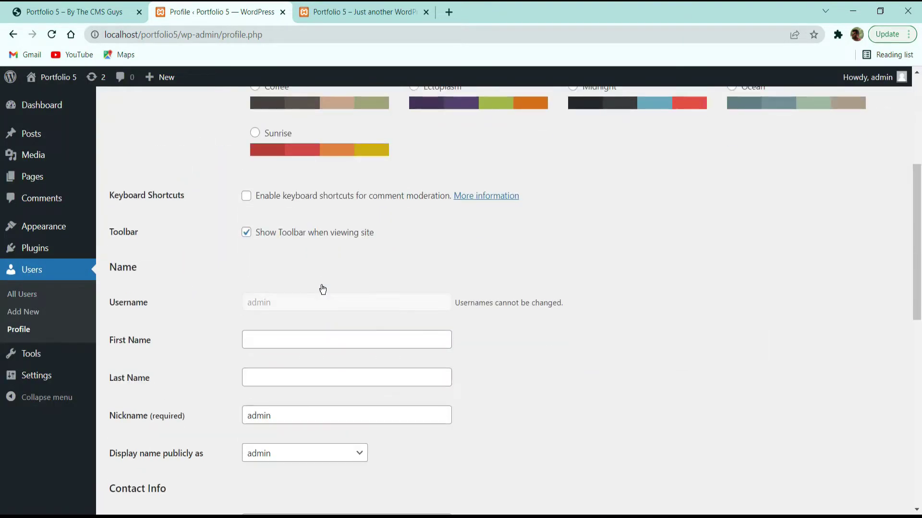
# Change the nickname to 'TheCMSGUys' and choose it as the public display name.
pyautogui.click(294, 343)
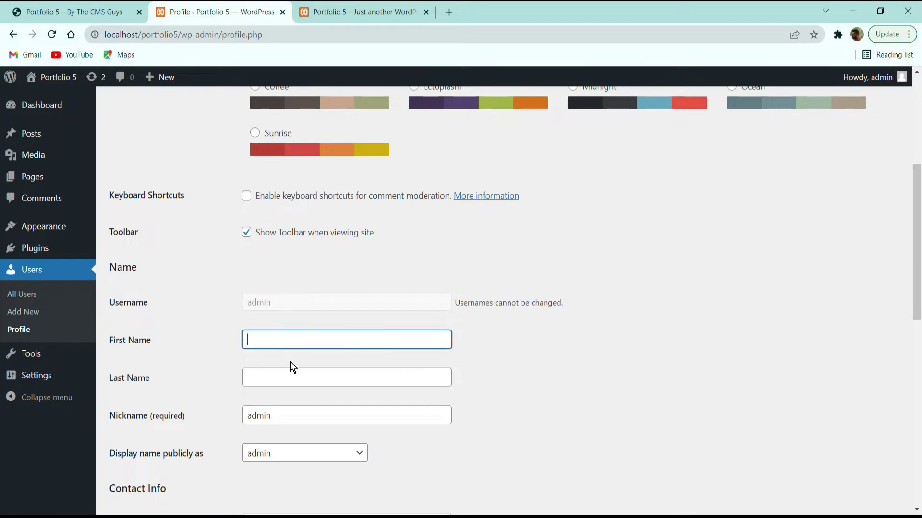
pyautogui.click(297, 410)
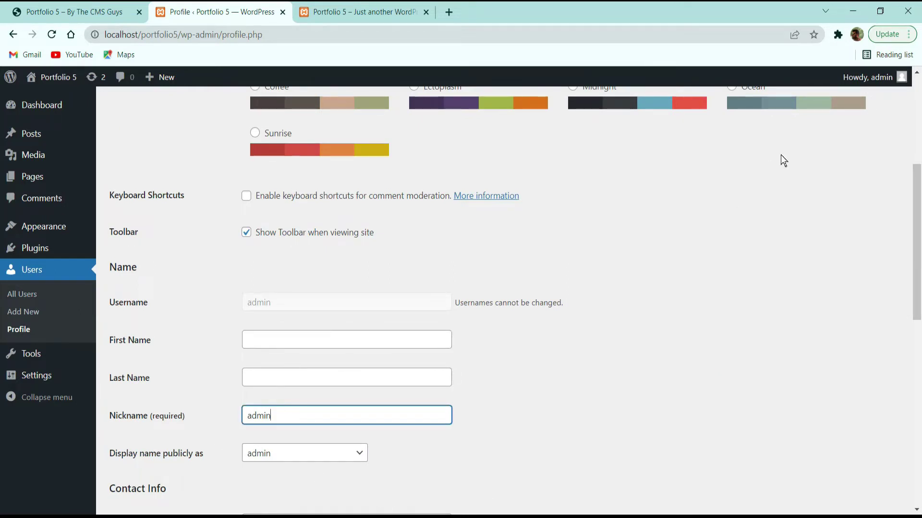
pyautogui.moveTo(287, 415); pyautogui.dragTo(186, 392)
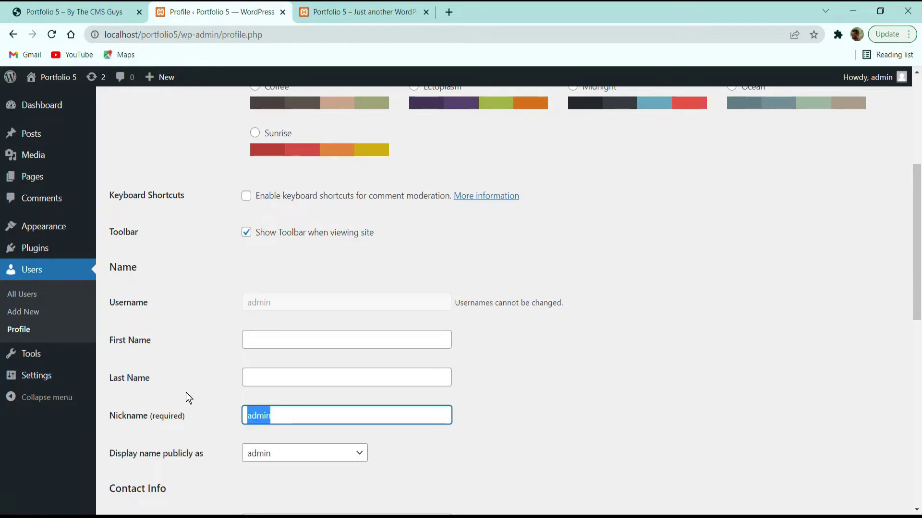
pyautogui.write('The')
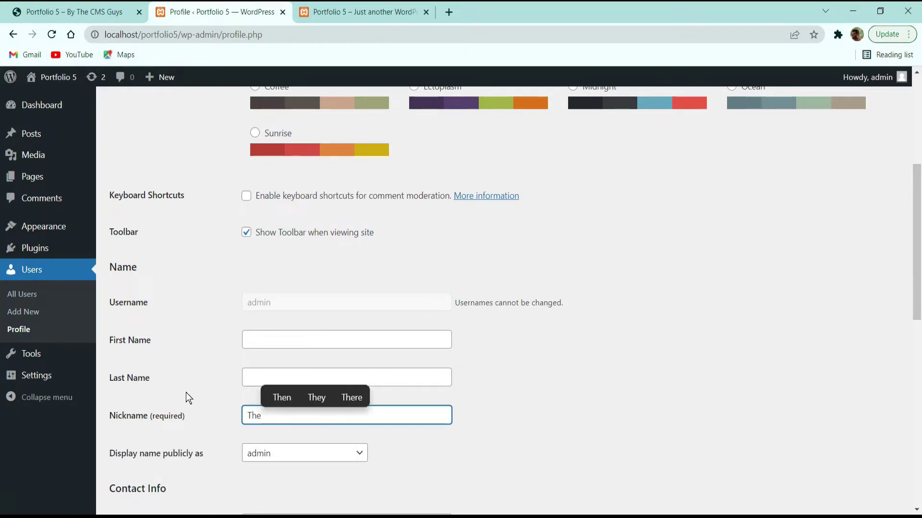
pyautogui.write('CMSGUys')
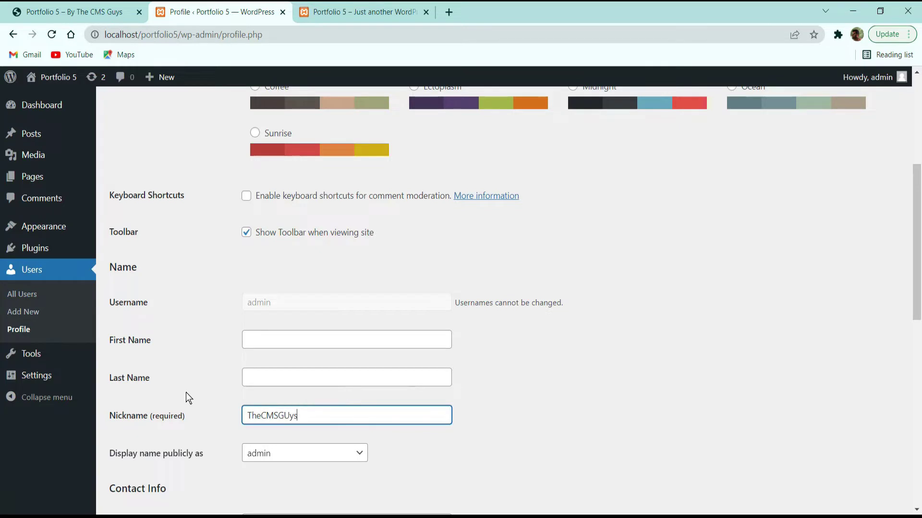
pyautogui.click(298, 459)
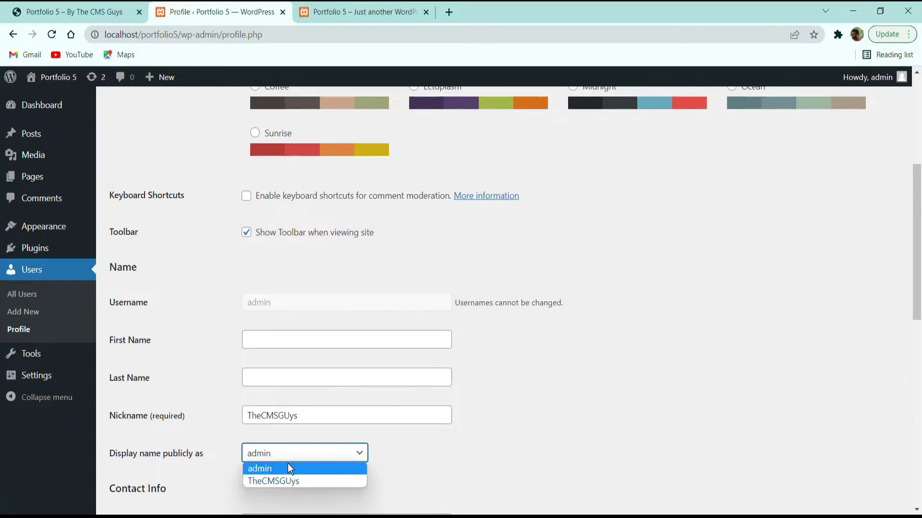
pyautogui.click(283, 481)
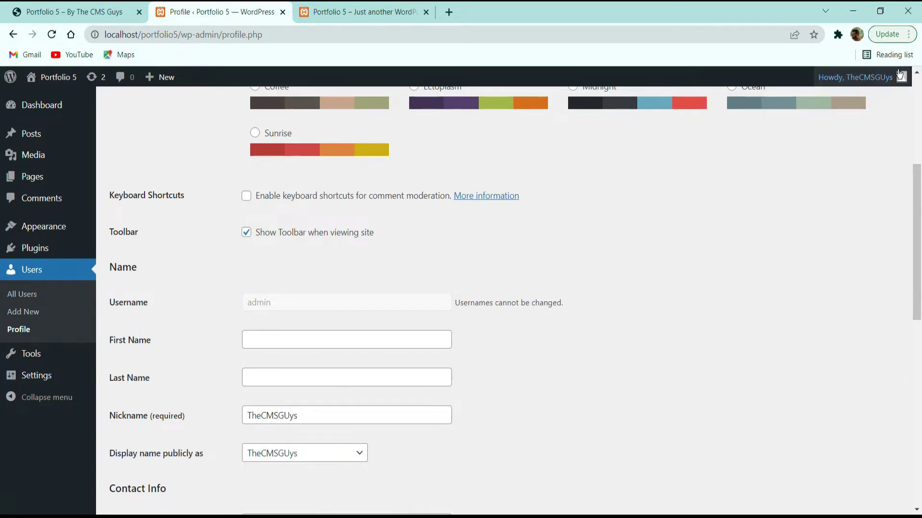
pyautogui.moveTo(832, 85)
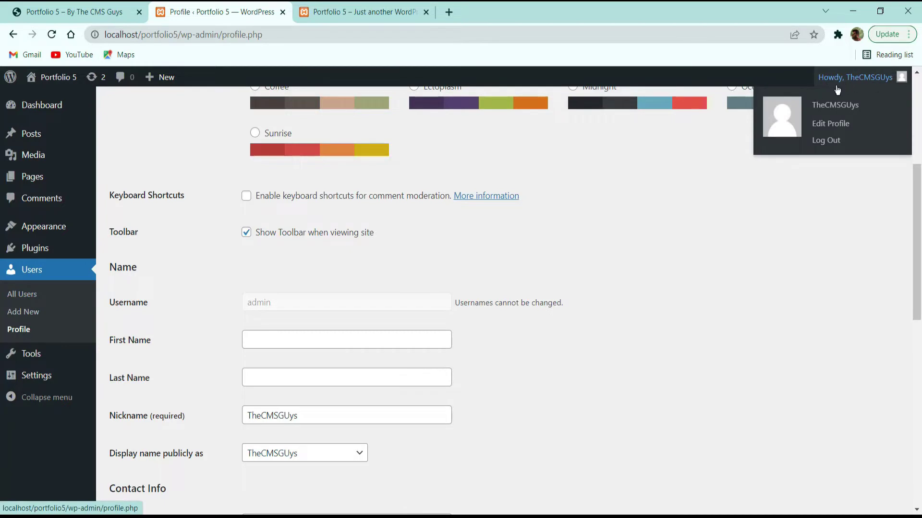
pyautogui.scroll(-5, 659, 297)
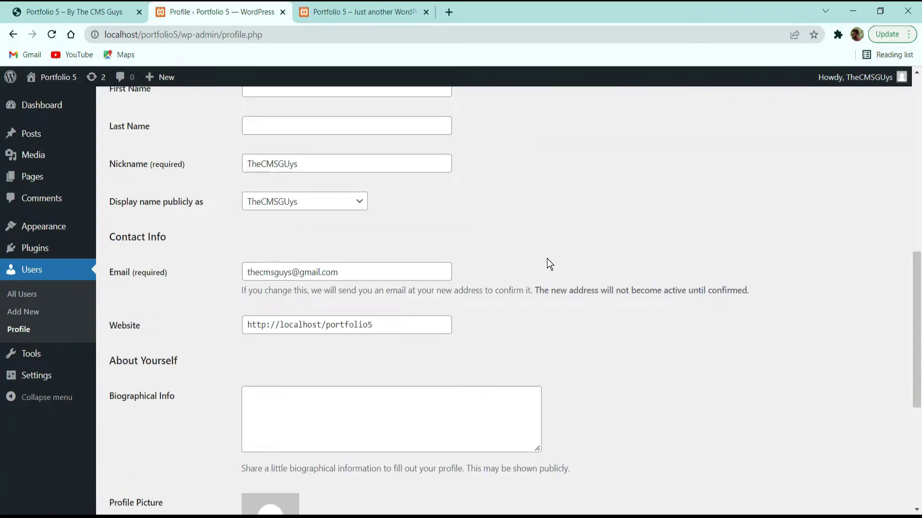
pyautogui.scroll(5, 421, 244)
# Look over the username note, email address and Biographical Info fields without changing them.
pyautogui.moveTo(453, 303); pyautogui.dragTo(591, 296)
pyautogui.click(591, 295)
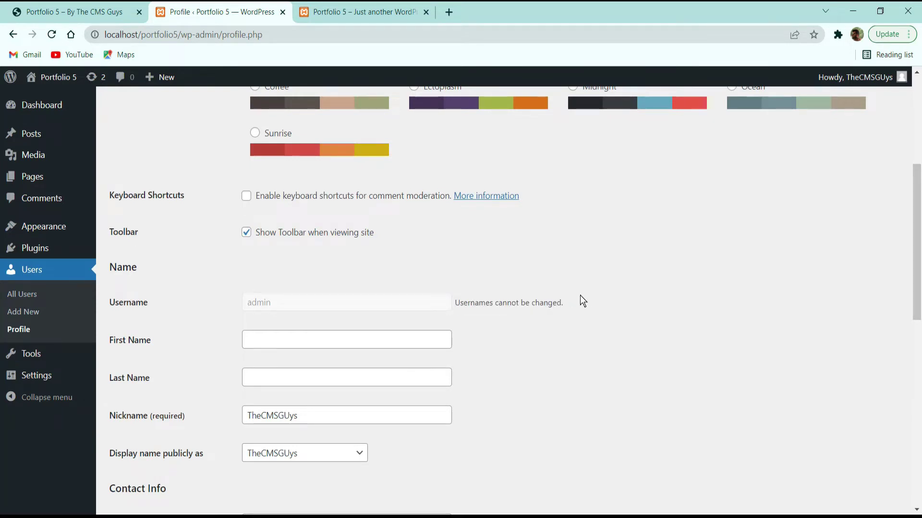
pyautogui.scroll(-3, 472, 307)
pyautogui.scroll(3, 466, 309)
pyautogui.scroll(-3, 516, 253)
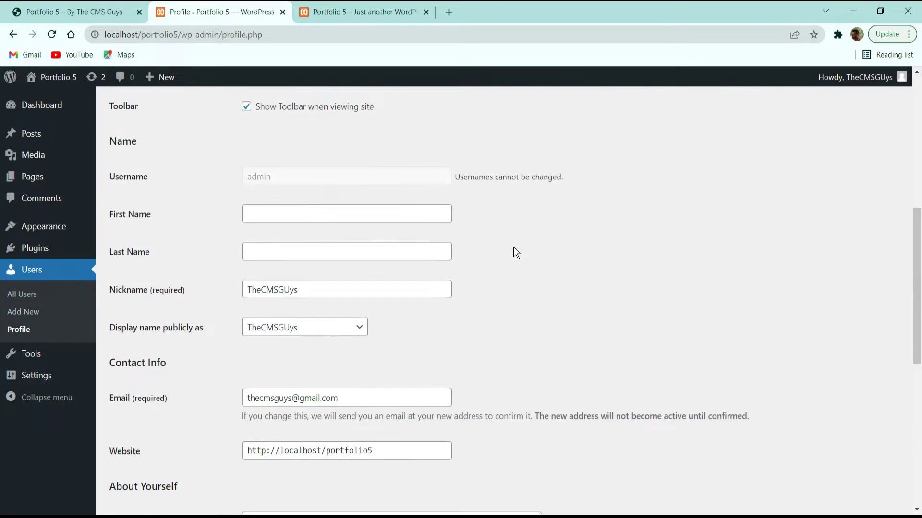
pyautogui.moveTo(254, 399); pyautogui.dragTo(243, 381)
pyautogui.click(336, 398)
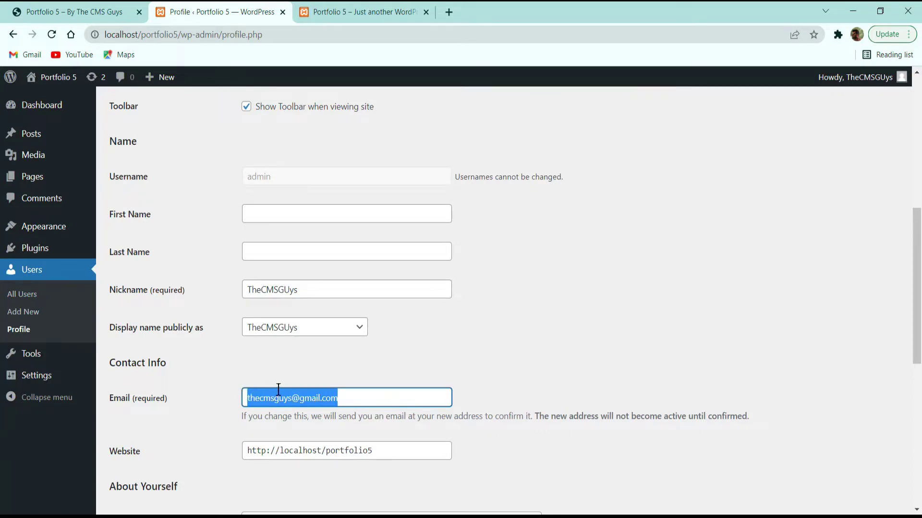
pyautogui.scroll(-5, 278, 389)
pyautogui.click(300, 278)
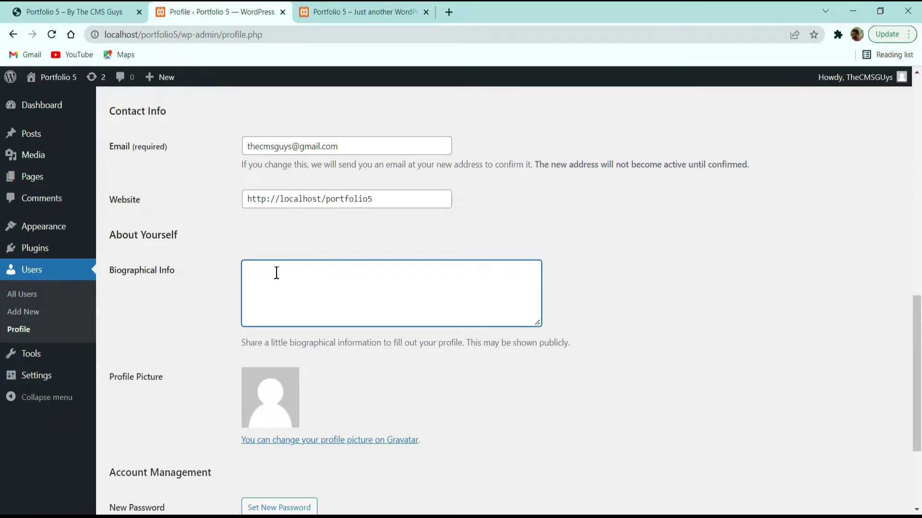
pyautogui.scroll(-3, 261, 284)
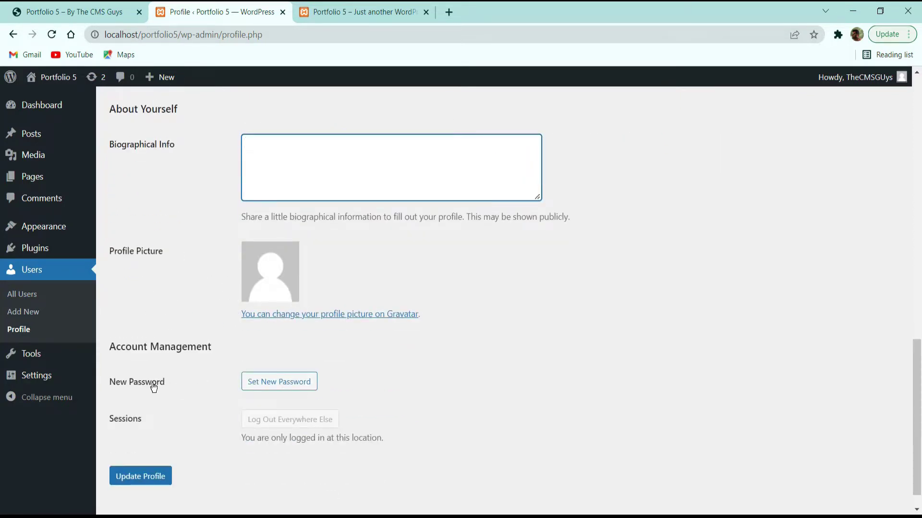
# Generate a few suggested passwords, then leave the unsaved profile for Settings > General.
pyautogui.click(278, 383)
pyautogui.click(248, 384)
pyautogui.click(248, 384)
pyautogui.click(248, 385)
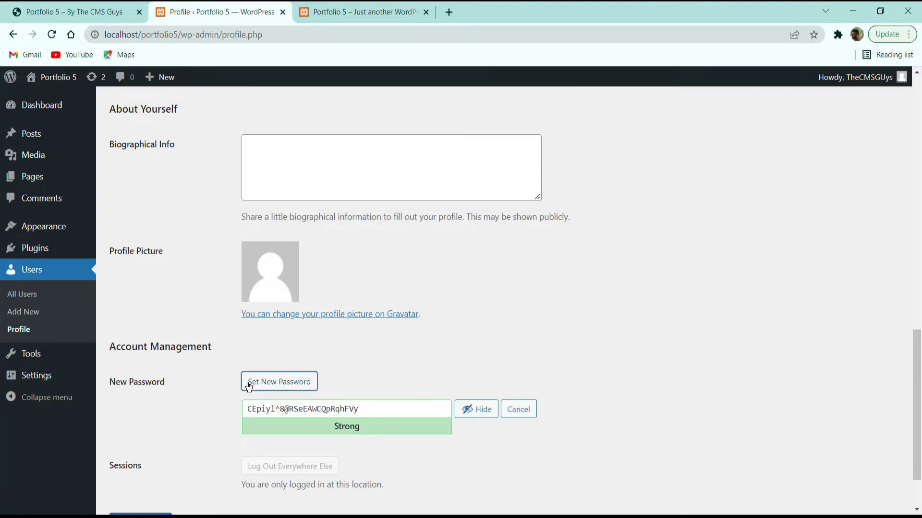
pyautogui.click(41, 376)
pyautogui.click(525, 105)
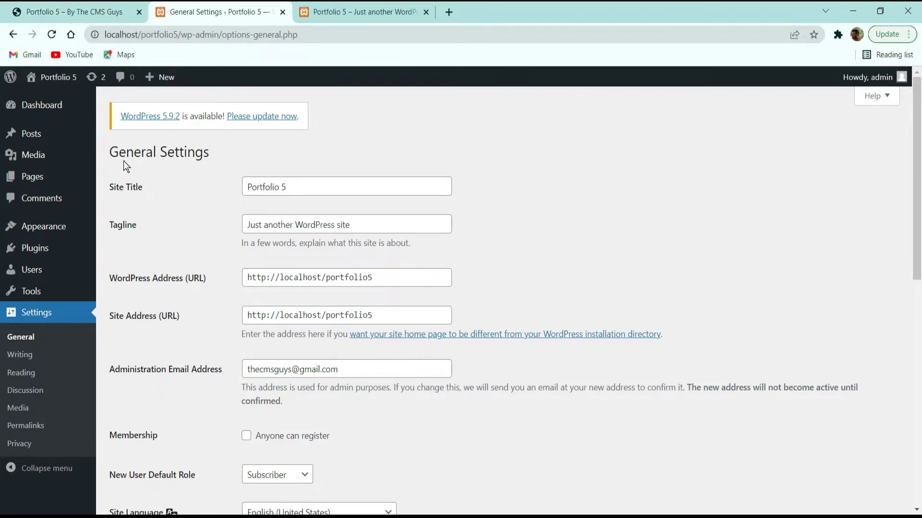
# Replace the tagline with 'By TheCMSGuys' and save the settings.
pyautogui.click(270, 223)
pyautogui.hotkey('ctrl', 'a')
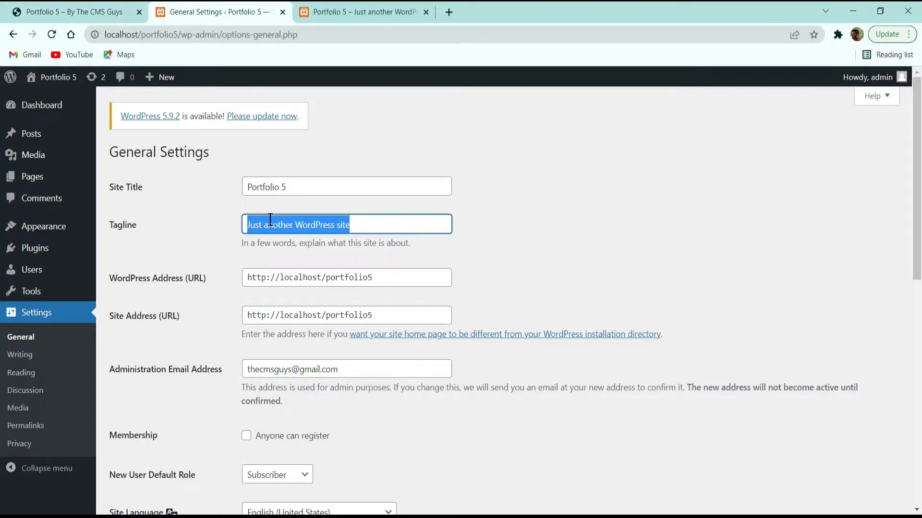
pyautogui.write('By Th')
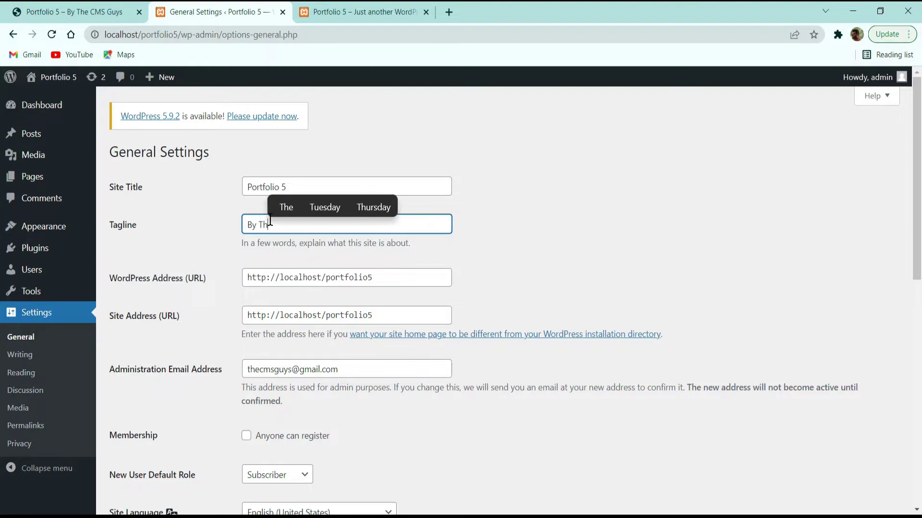
pyautogui.write('eCMSGuys')
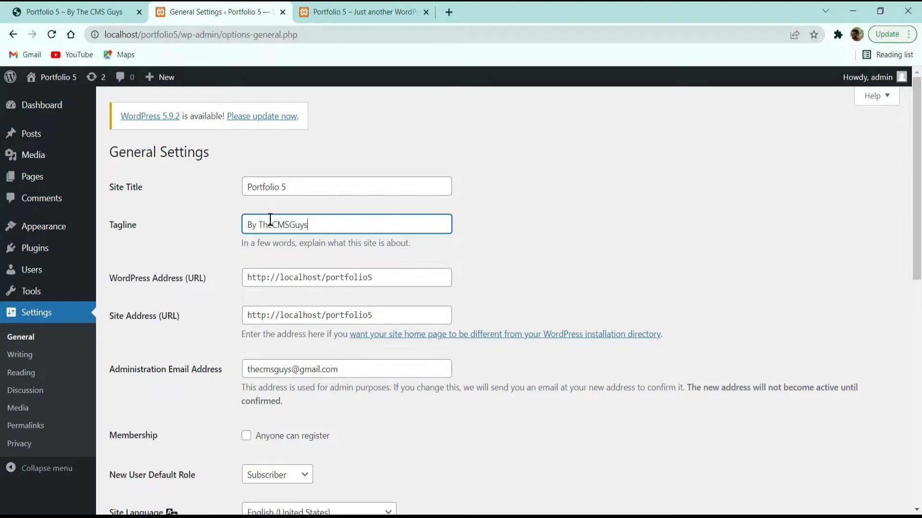
pyautogui.scroll(-10, 270, 219)
pyautogui.click(115, 457)
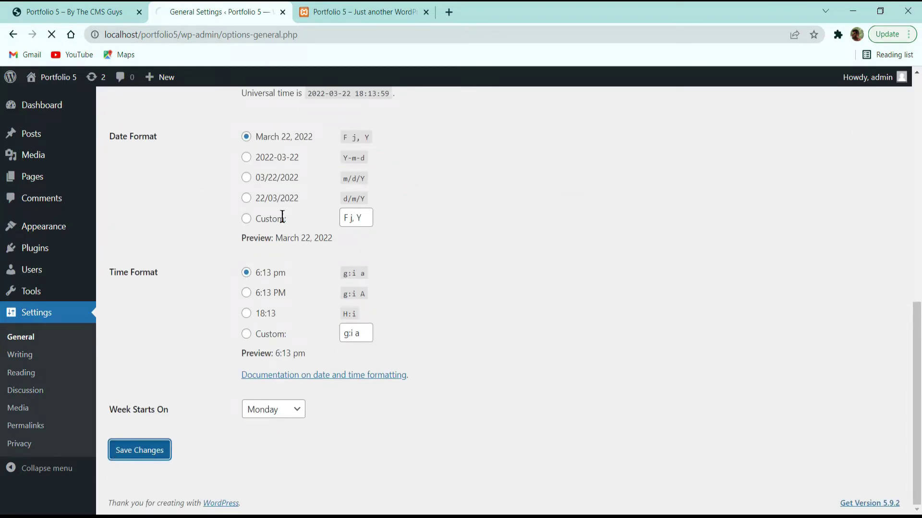
# Reload the front-end tab to see 'Portfolio 5 – By TheCMSGuys', then return to settings.
pyautogui.click(343, 6)
pyautogui.click(52, 35)
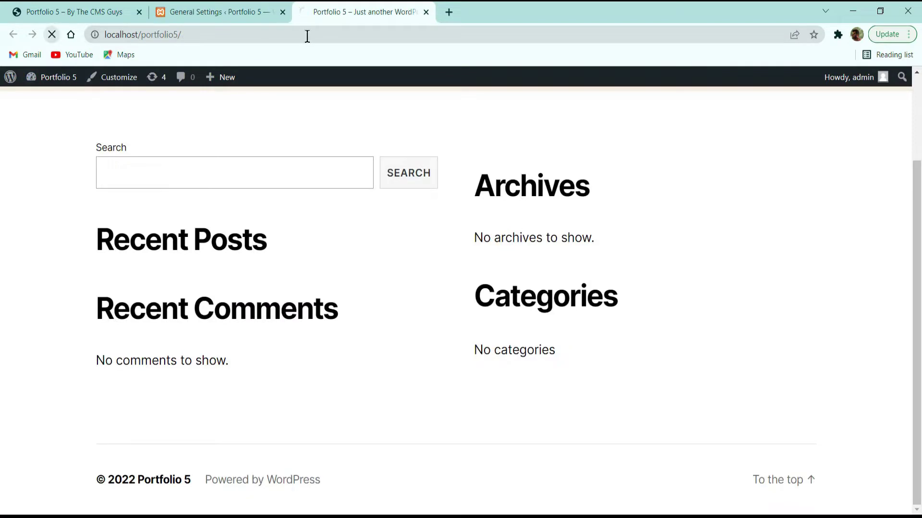
pyautogui.click(255, 9)
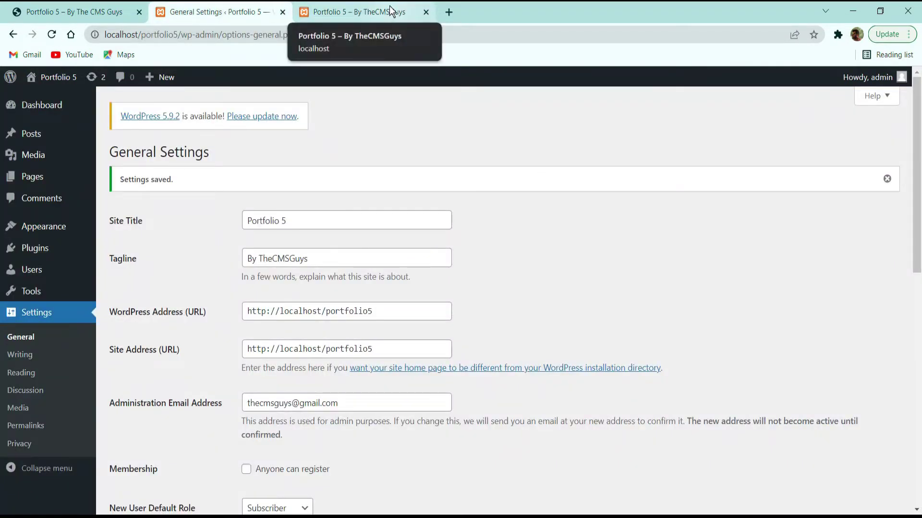
# Check the New User Default Role options, leaving it at Subscriber.
pyautogui.scroll(-3, 202, 268)
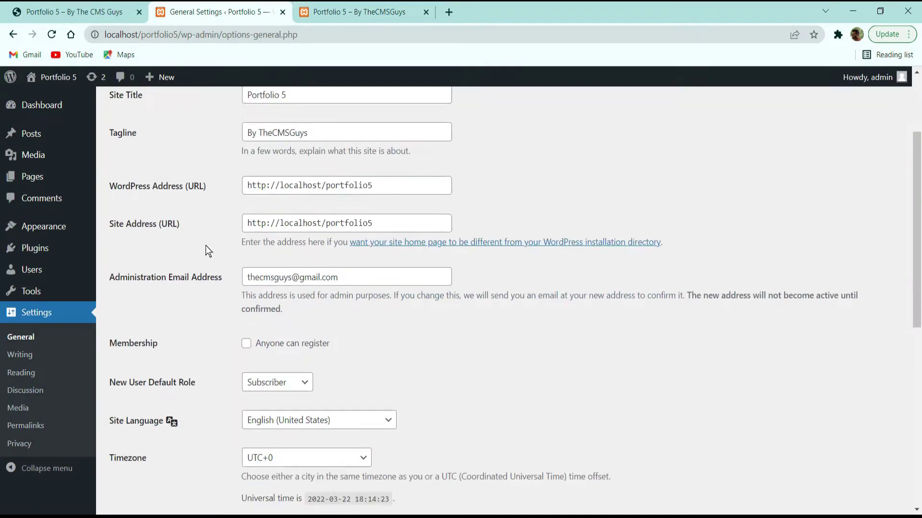
pyautogui.moveTo(263, 277)
pyautogui.mouseDown()
pyautogui.moveTo(339, 279)
pyautogui.moveTo(244, 277)
pyautogui.mouseUp()
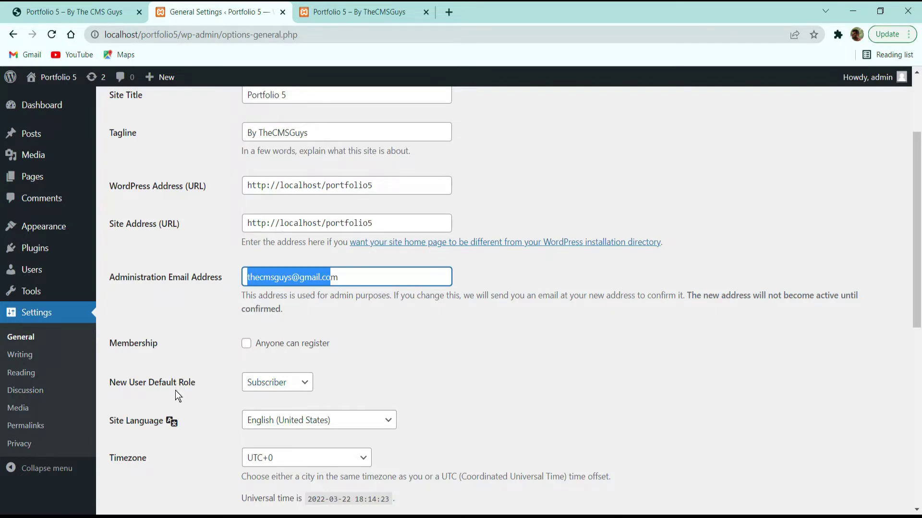
pyautogui.click(268, 382)
pyautogui.click(269, 383)
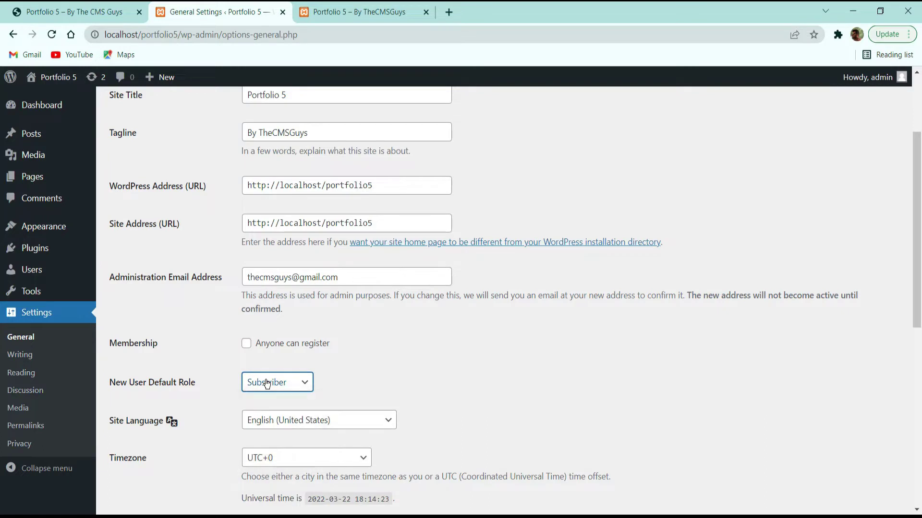
pyautogui.click(283, 382)
pyautogui.click(331, 372)
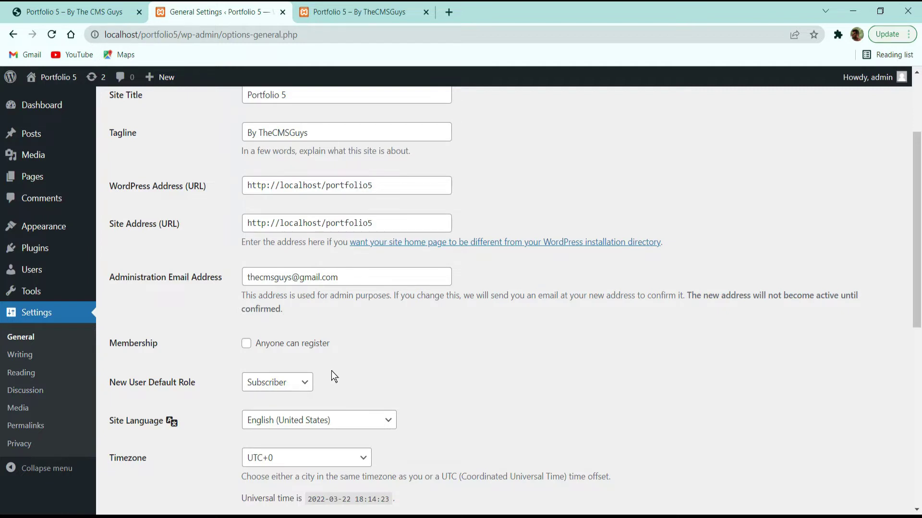
# Switch both the Time Format and Date Format to Custom.
pyautogui.scroll(-3, 332, 370)
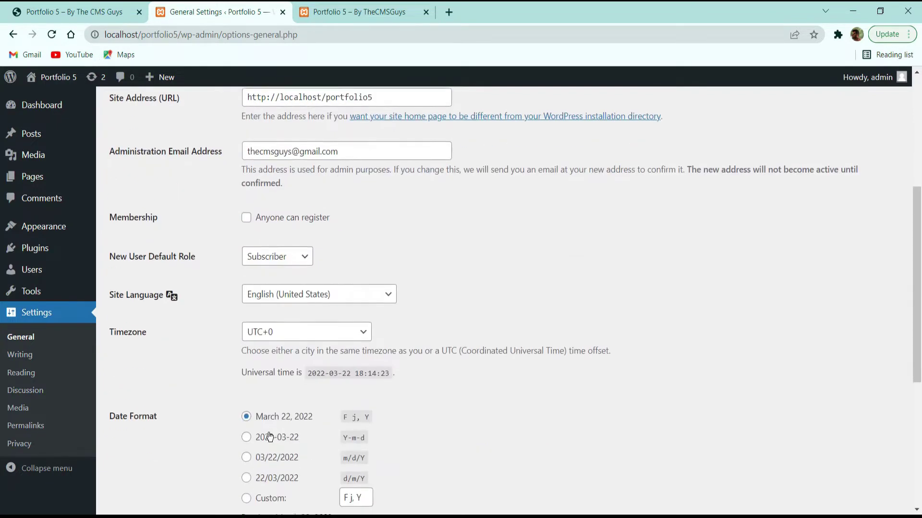
pyautogui.scroll(-3, 405, 314)
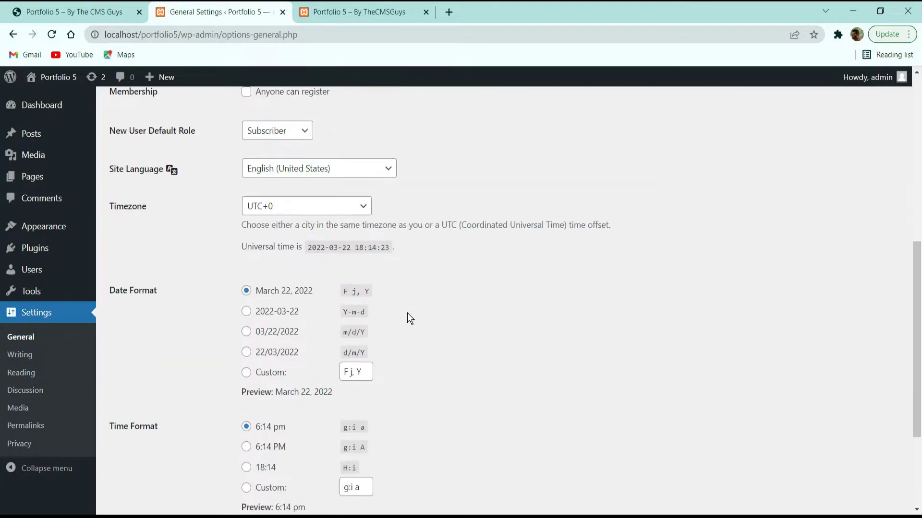
pyautogui.scroll(-2, 243, 284)
pyautogui.scroll(-1, 246, 280)
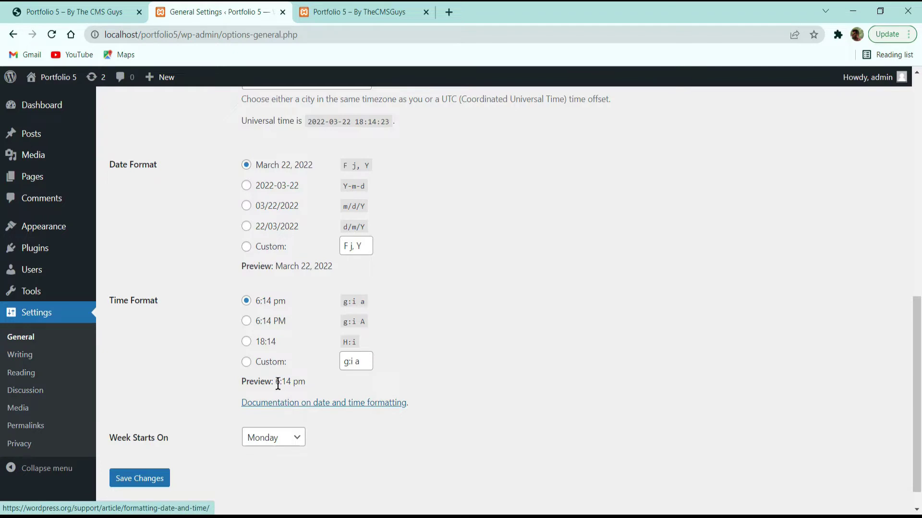
pyautogui.click(272, 363)
pyautogui.click(268, 247)
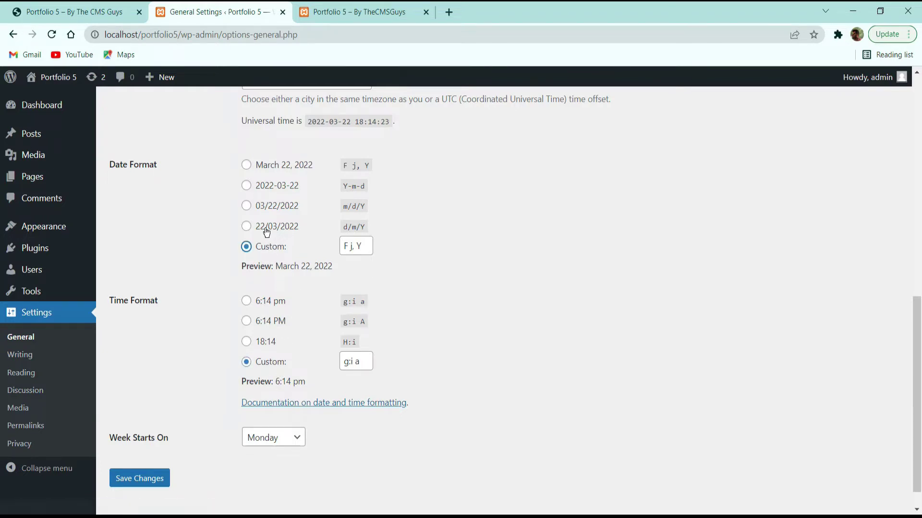
pyautogui.scroll(-1, 186, 408)
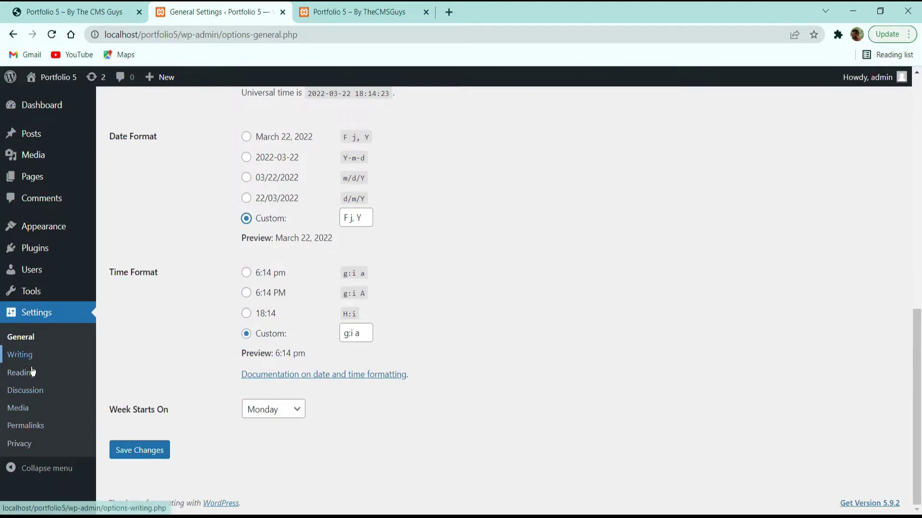
pyautogui.click(26, 427)
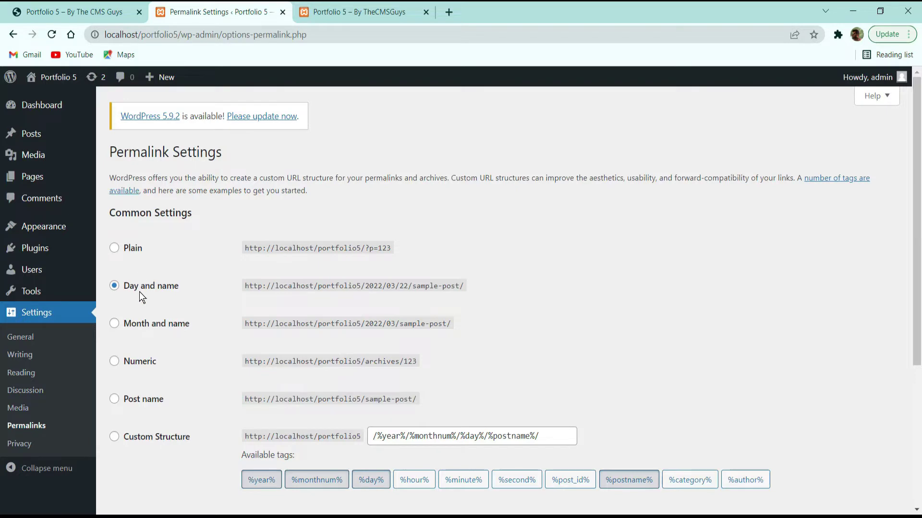
# Select the Post name permalink structure and save the change.
pyautogui.scroll(-3, 168, 278)
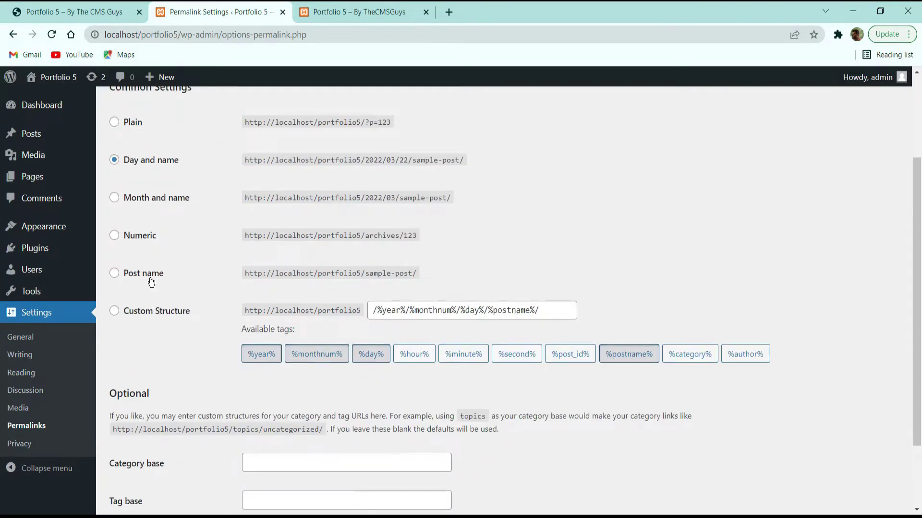
pyautogui.click(151, 273)
pyautogui.scroll(-2, 188, 282)
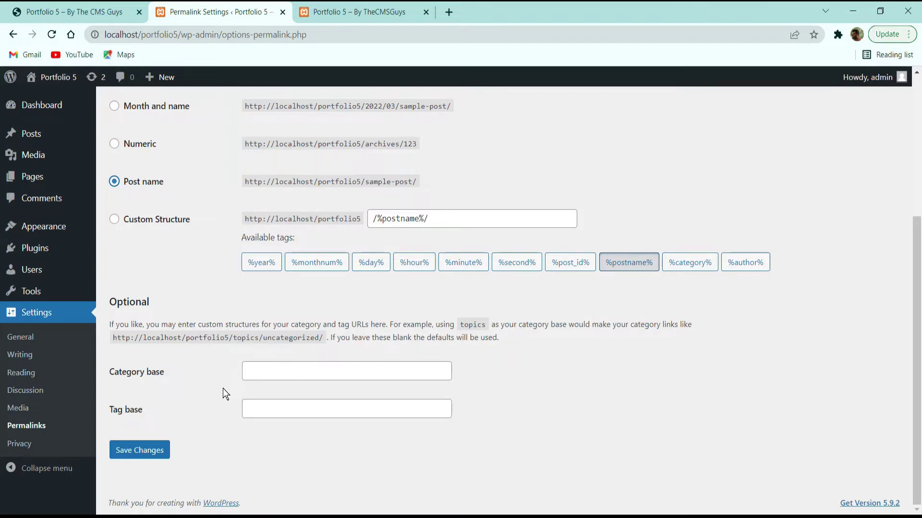
pyautogui.click(140, 450)
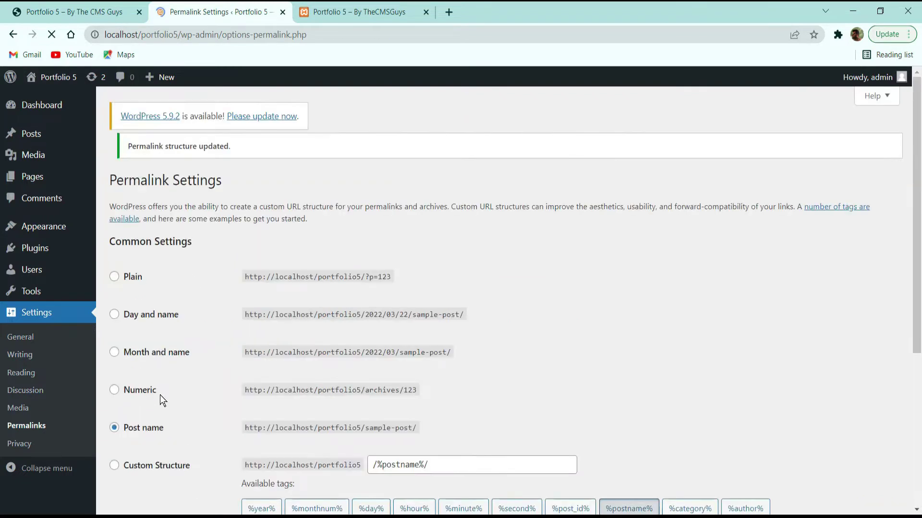
pyautogui.click(57, 107)
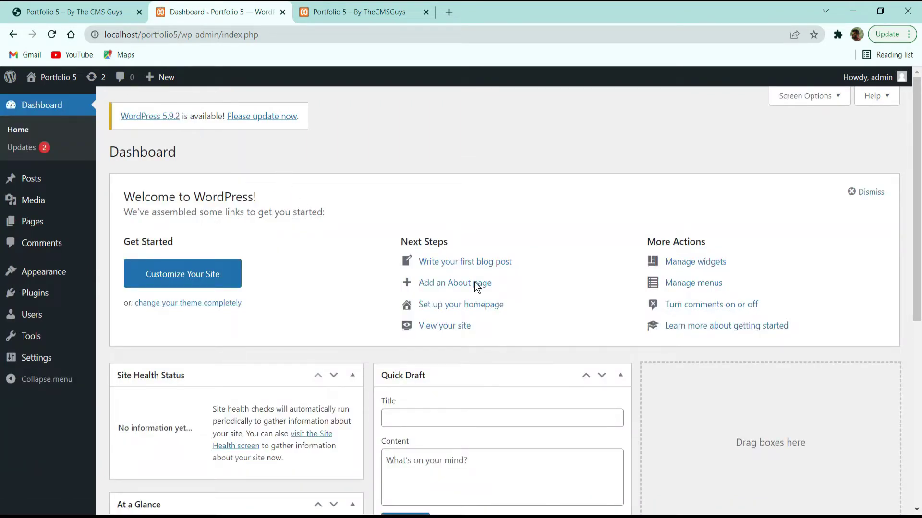
# In Screen Options, uncheck Site Health Status, At a Glance, Activity, Quick Draft, Welcome, and Events and News.
pyautogui.scroll(-5, 381, 257)
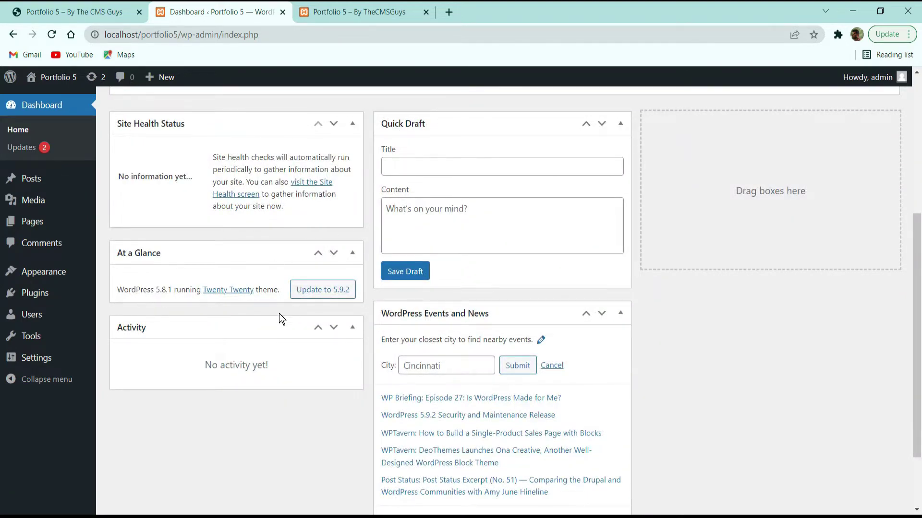
pyautogui.scroll(5, 404, 287)
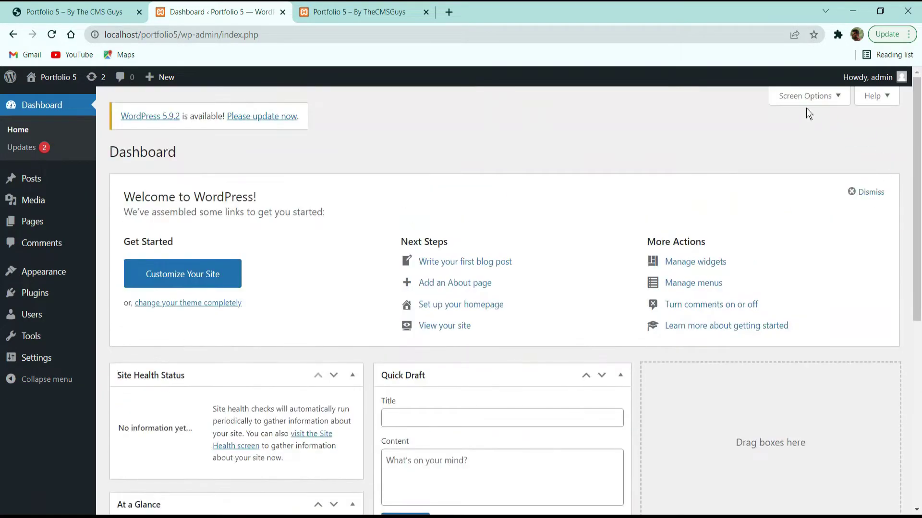
pyautogui.click(800, 98)
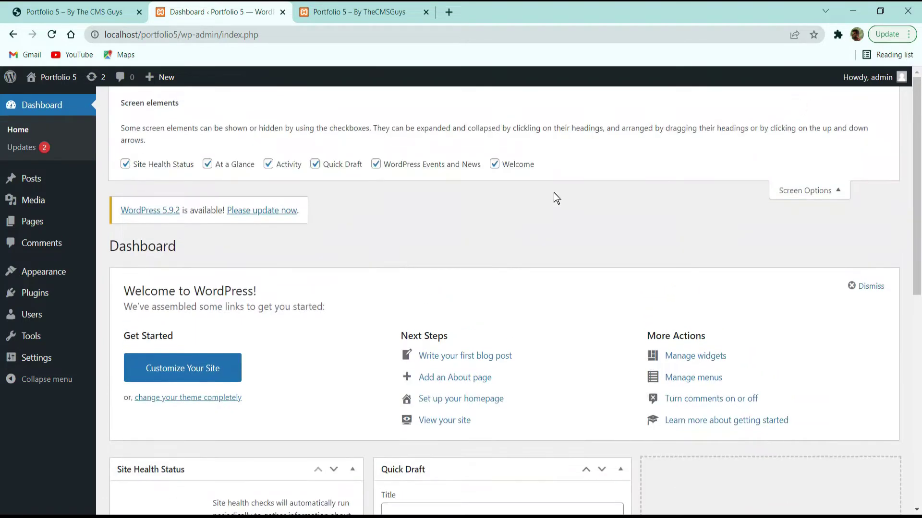
pyautogui.click(184, 166)
pyautogui.click(229, 164)
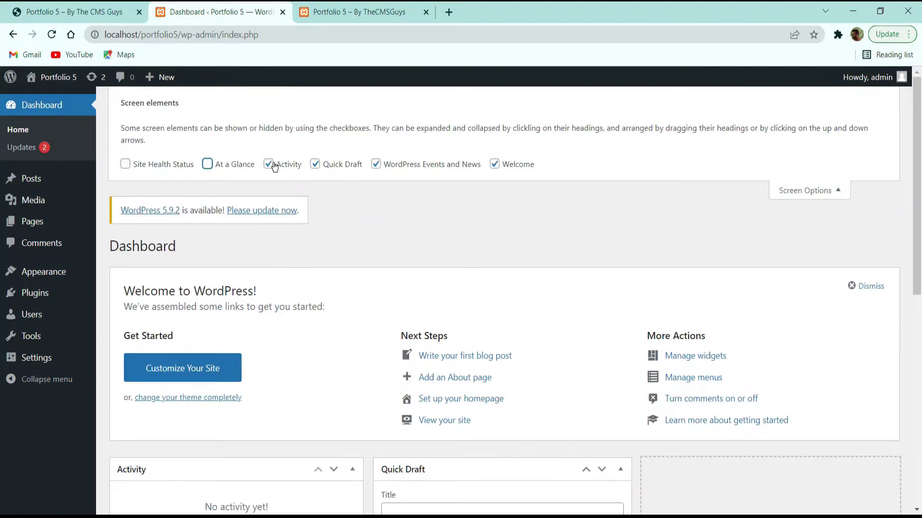
pyautogui.click(270, 165)
pyautogui.click(326, 166)
pyautogui.click(512, 165)
pyautogui.click(435, 165)
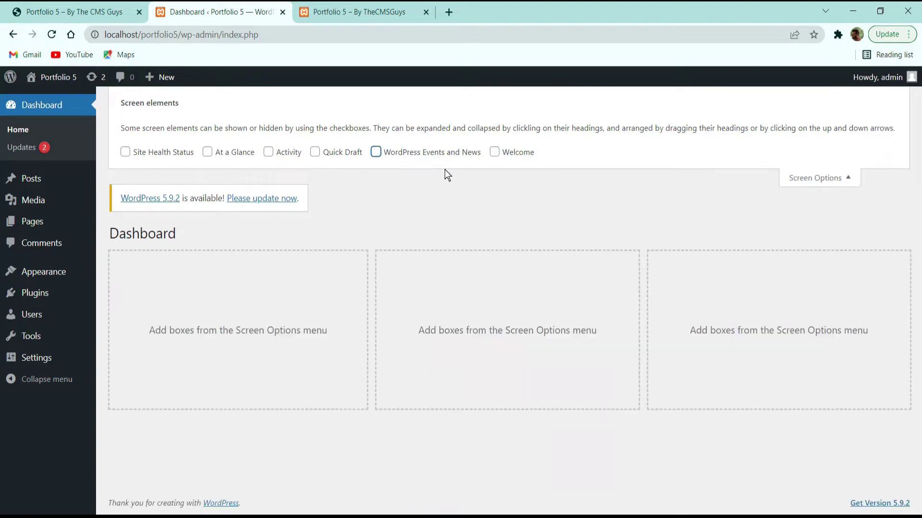
pyautogui.click(850, 175)
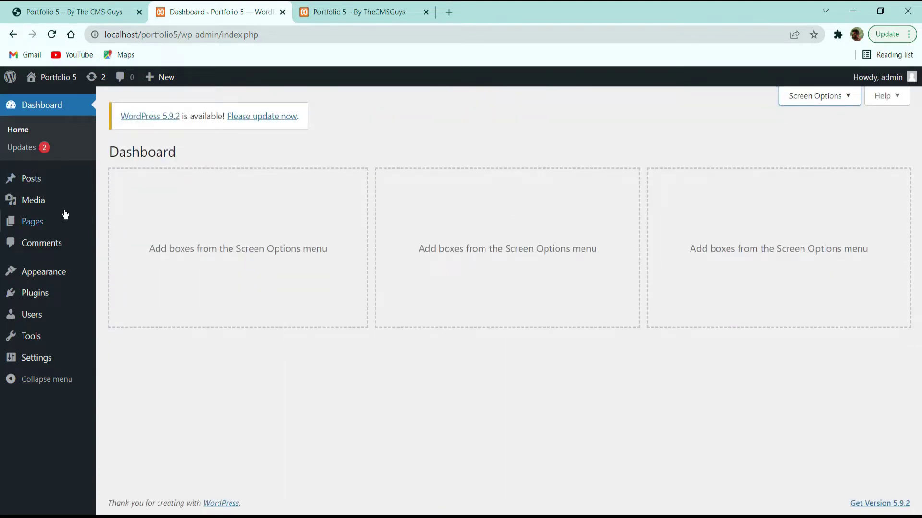
pyautogui.click(22, 149)
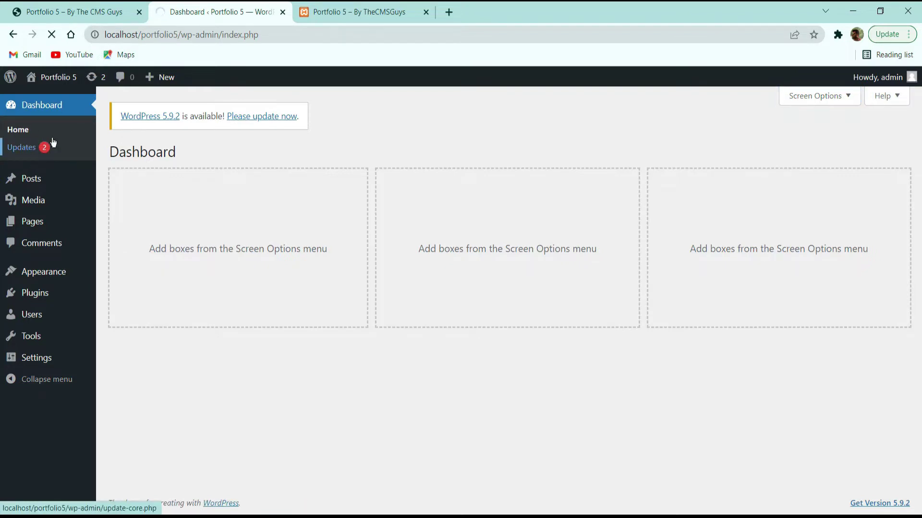
# Review the available updates and launch the core update to WordPress 5.9.2.
pyautogui.scroll(-6, 216, 222)
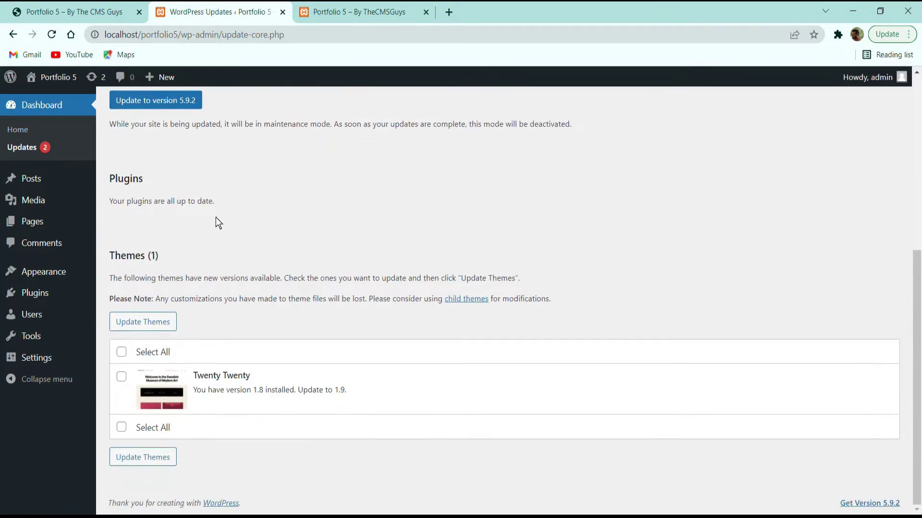
pyautogui.scroll(5, 215, 217)
pyautogui.scroll(-3, 189, 271)
pyautogui.scroll(3, 189, 278)
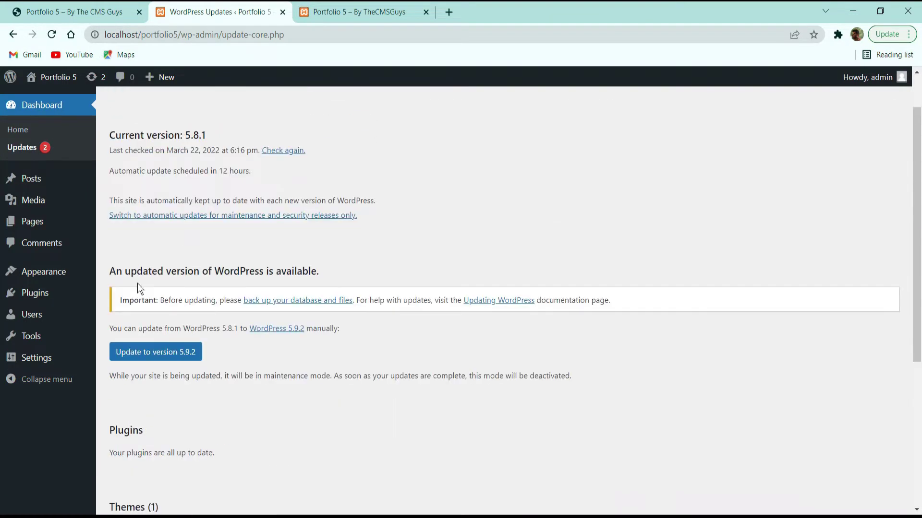
pyautogui.scroll(-3, 163, 259)
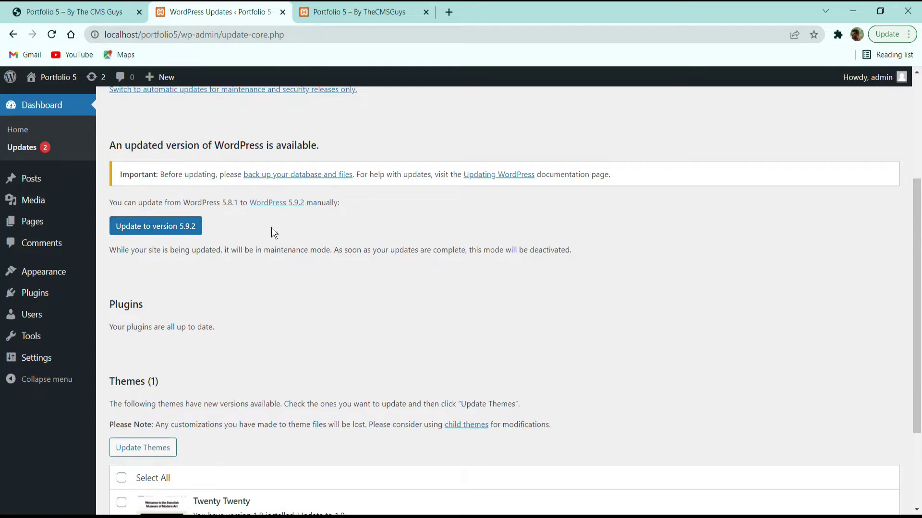
pyautogui.scroll(-3, 262, 240)
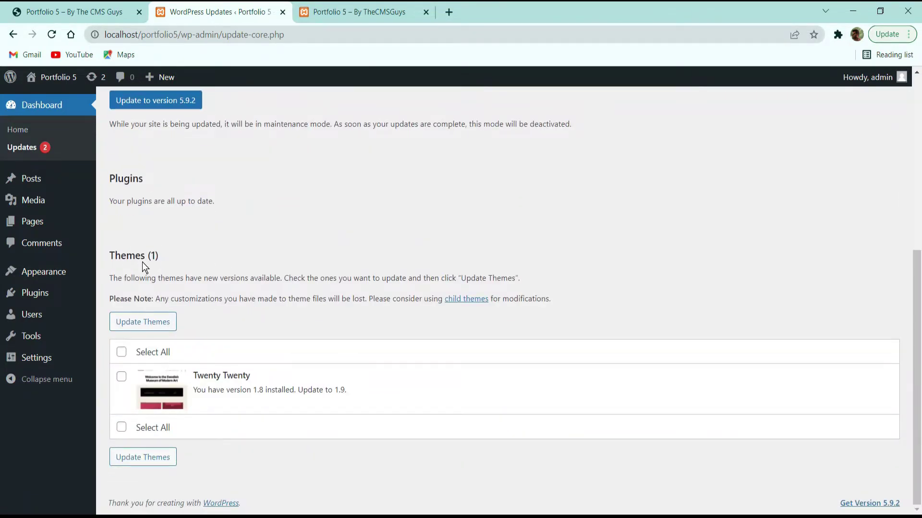
pyautogui.moveTo(127, 253); pyautogui.dragTo(177, 306)
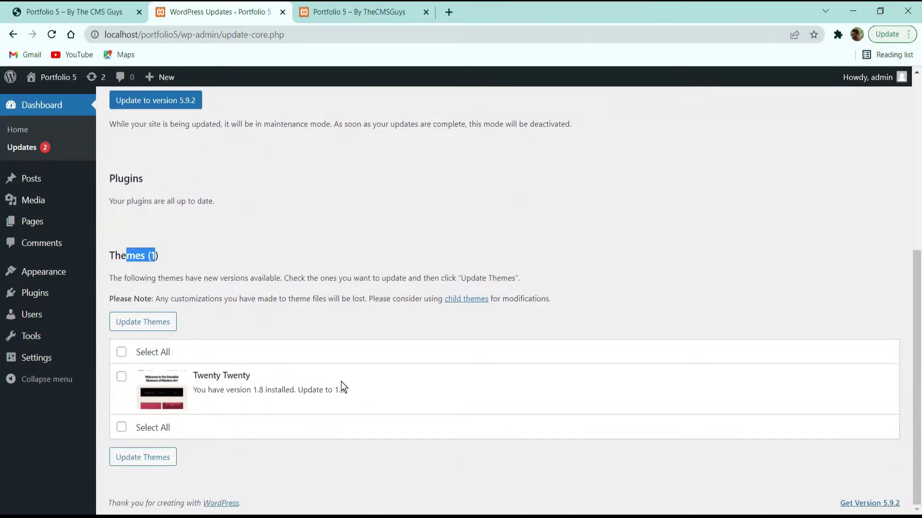
pyautogui.scroll(5, 349, 386)
pyautogui.moveTo(121, 270); pyautogui.dragTo(341, 254)
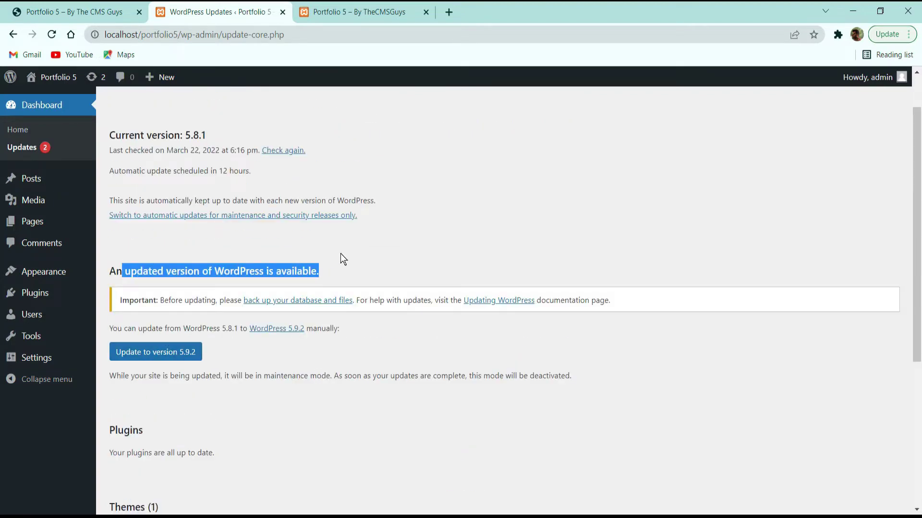
pyautogui.click(336, 274)
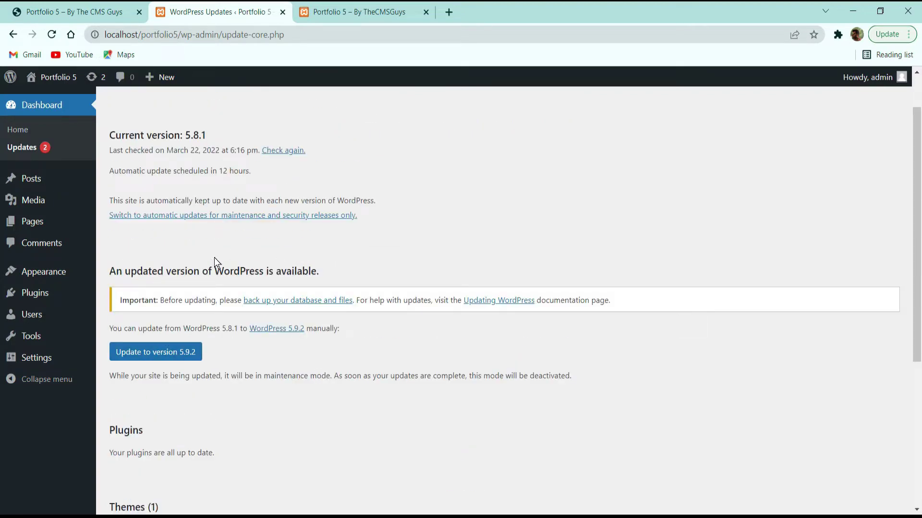
pyautogui.click(163, 355)
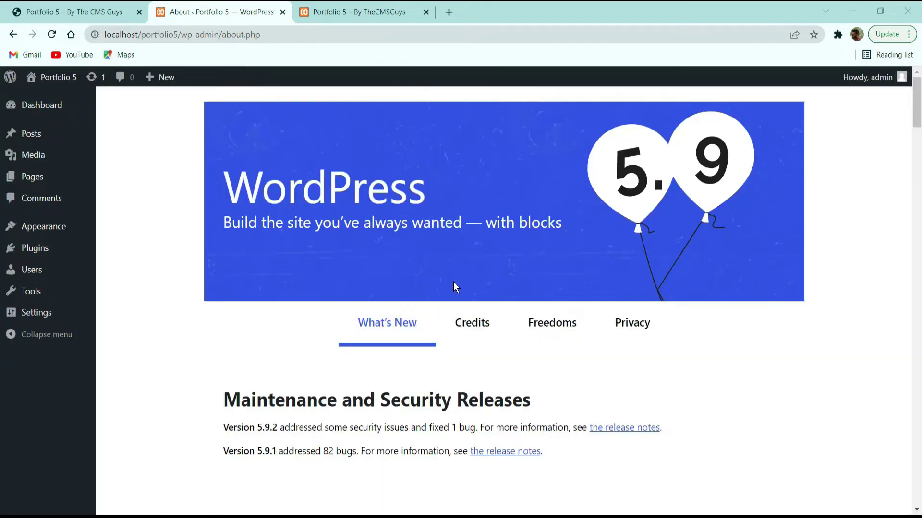
# Open Dashboard > Updates and confirm 5.9.2 is the current installed version.
pyautogui.scroll(-5, 578, 221)
pyautogui.scroll(5, 578, 222)
pyautogui.moveTo(30, 115)
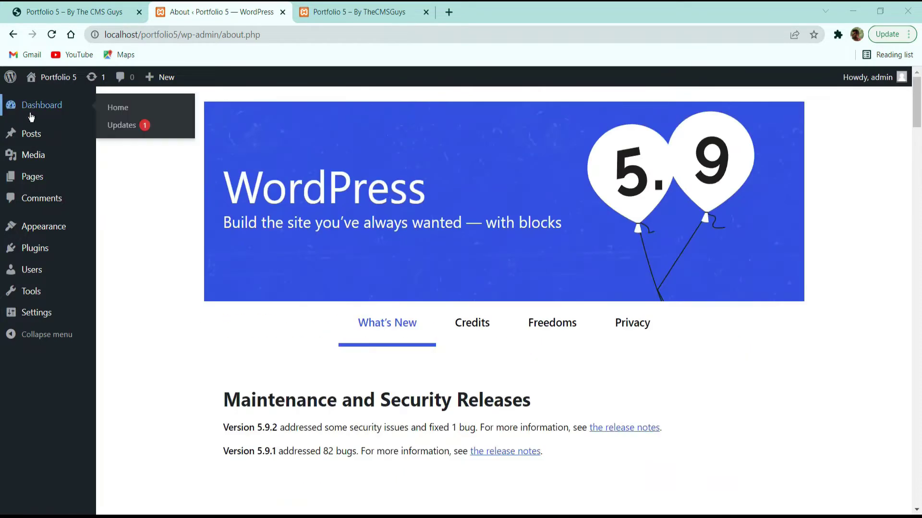
pyautogui.click(120, 128)
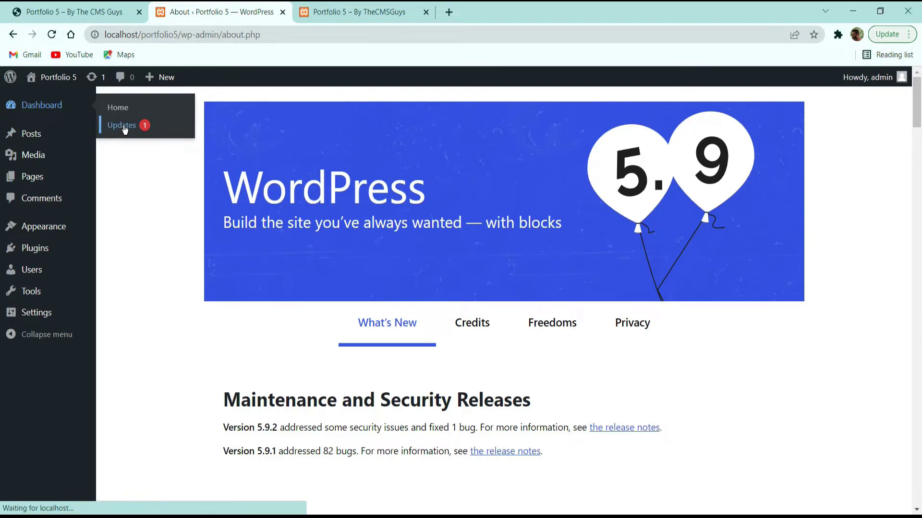
pyautogui.scroll(-20, 213, 244)
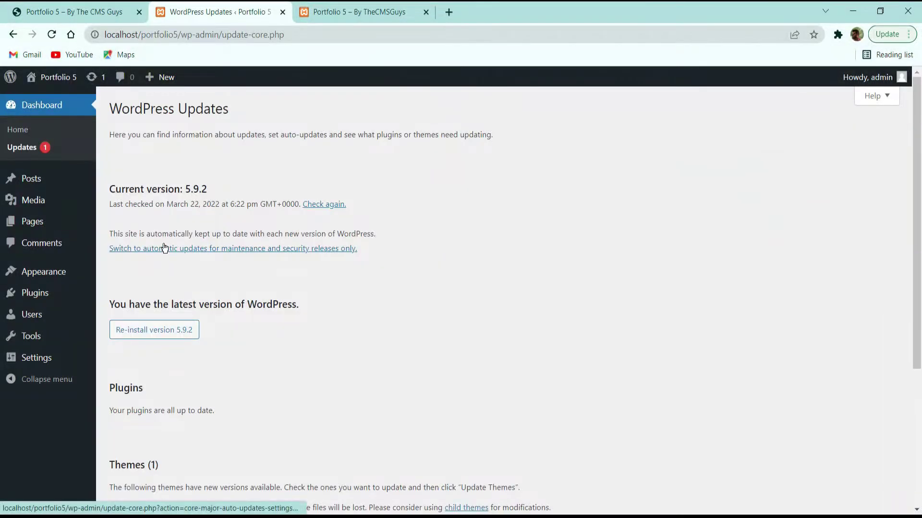
pyautogui.scroll(-4, 178, 271)
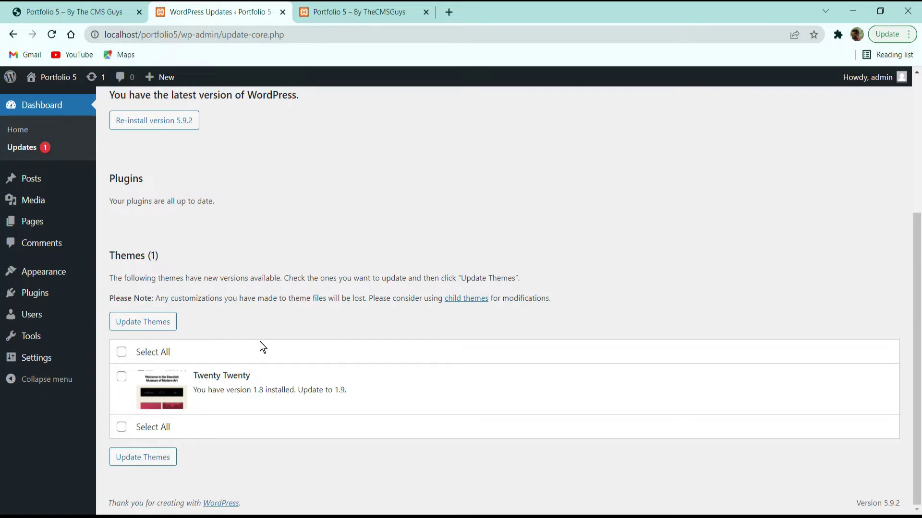
# Leave the Updates page for the Appearance > Themes list of installed themes.
pyautogui.scroll(5, 68, 205)
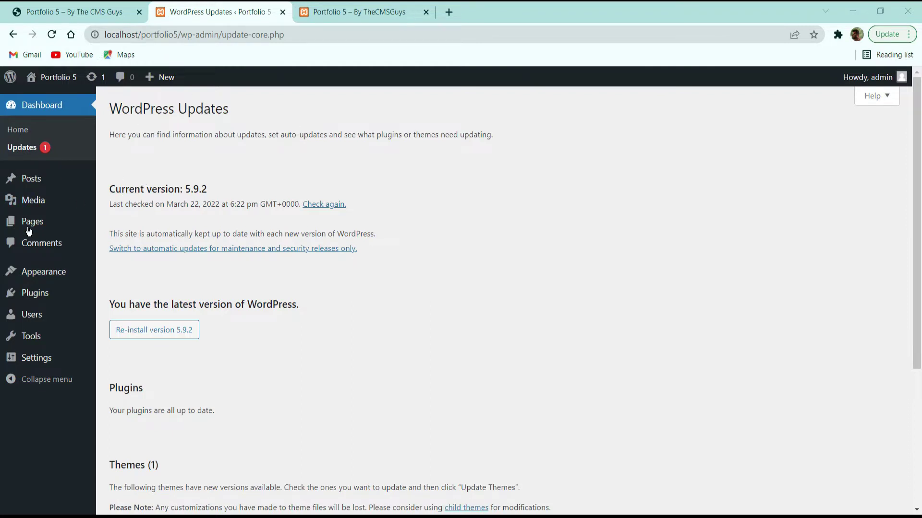
pyautogui.click(45, 273)
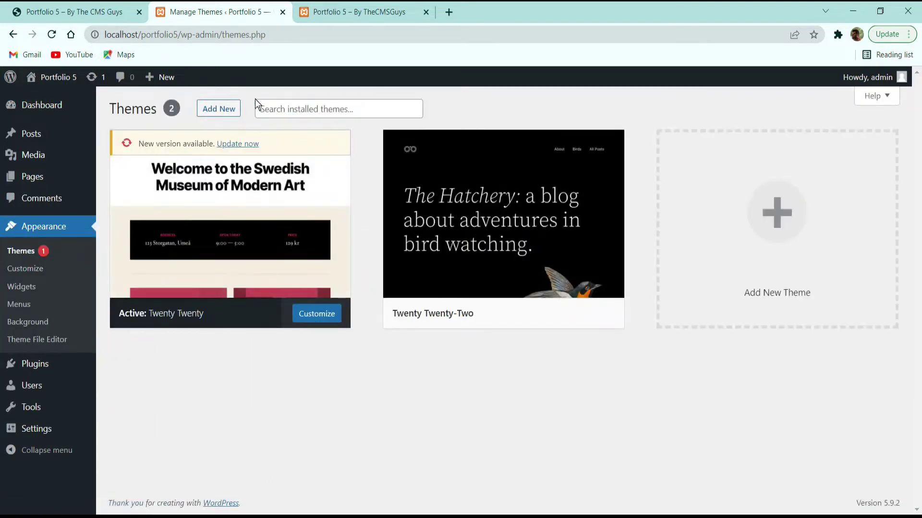
# Search new themes for 'Astra', install it and activate it.
pyautogui.click(222, 114)
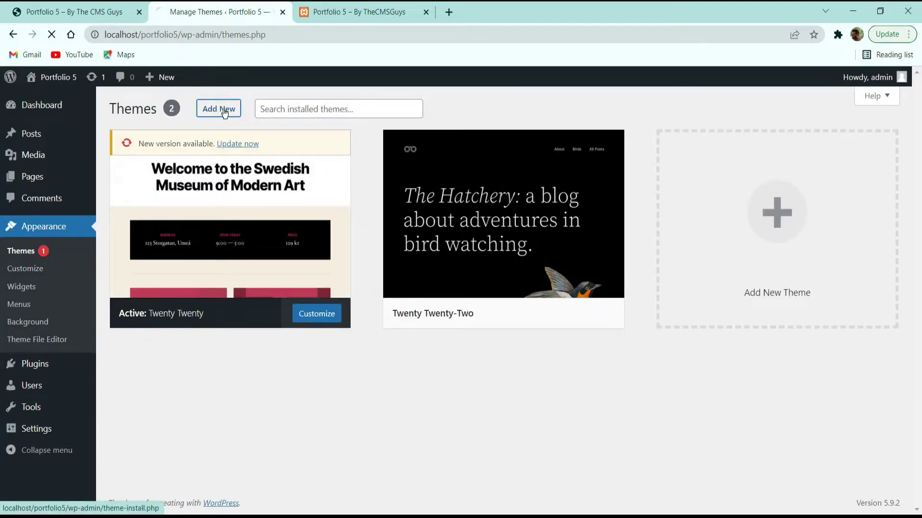
pyautogui.click(776, 142)
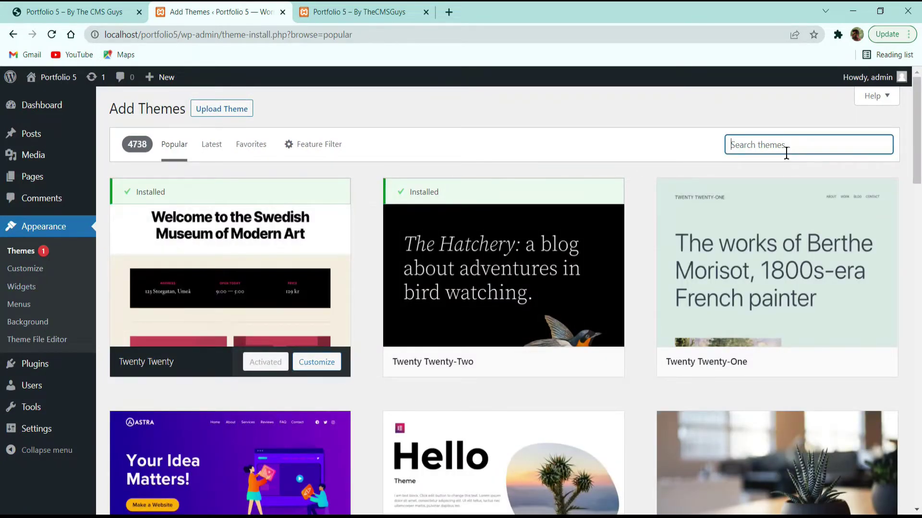
pyautogui.write('Astra')
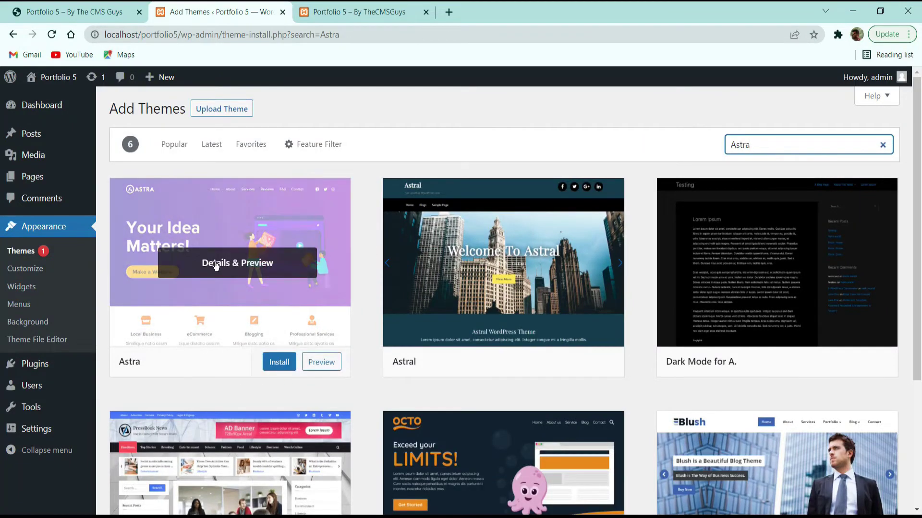
pyautogui.click(279, 363)
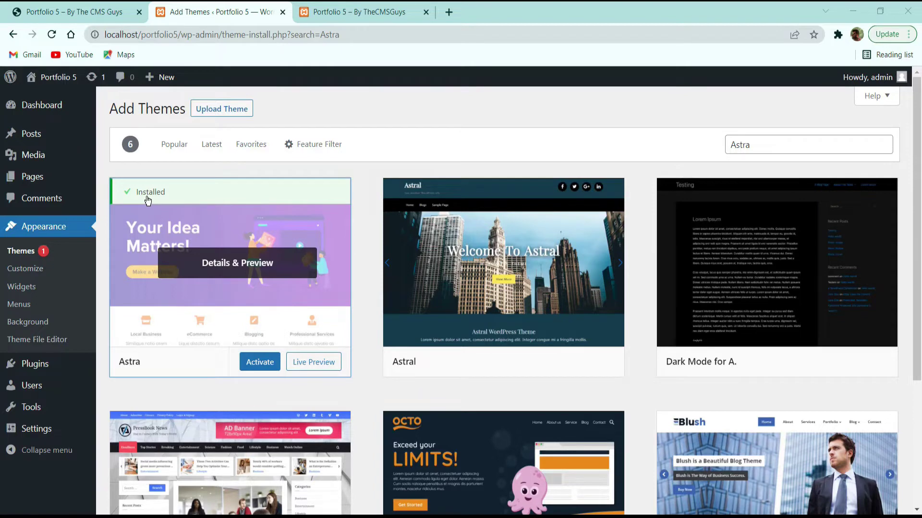
pyautogui.click(253, 368)
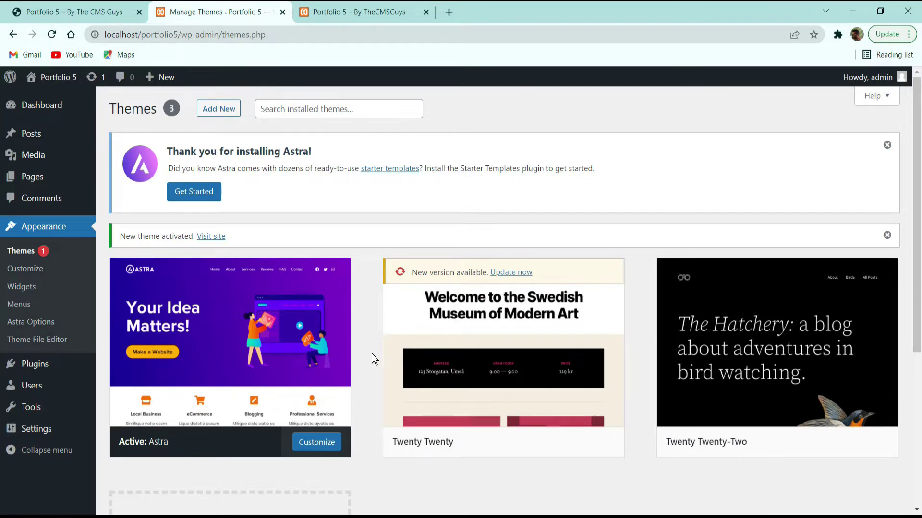
# Delete the Twenty Twenty-Two and Twenty Twenty themes from their Theme Details.
pyautogui.moveTo(758, 345)
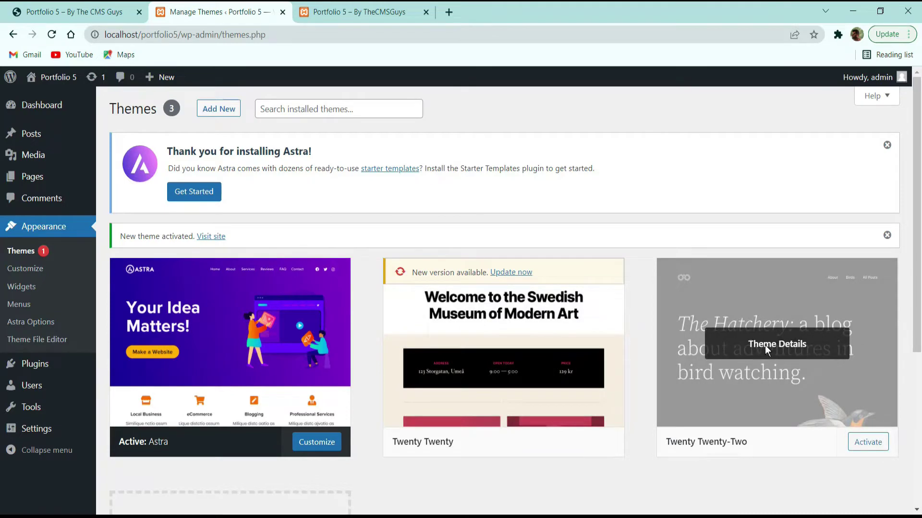
pyautogui.click(784, 344)
pyautogui.click(870, 486)
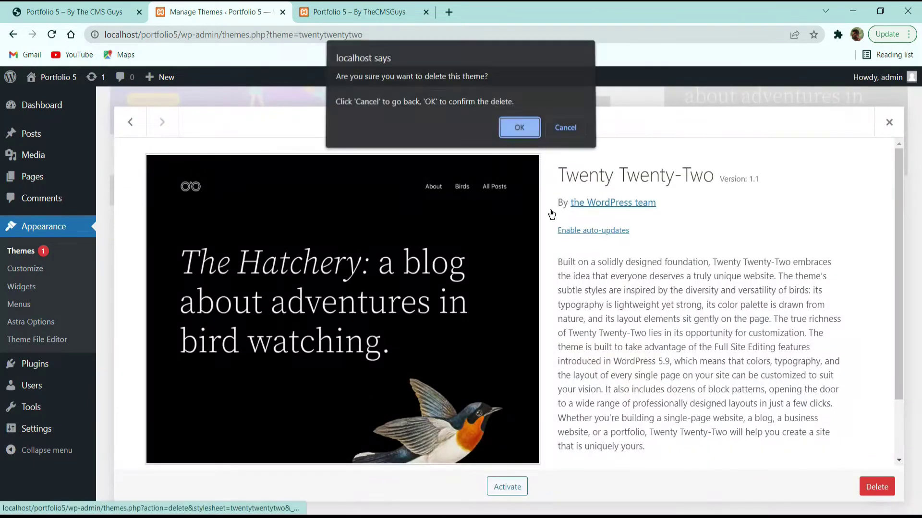
pyautogui.click(519, 129)
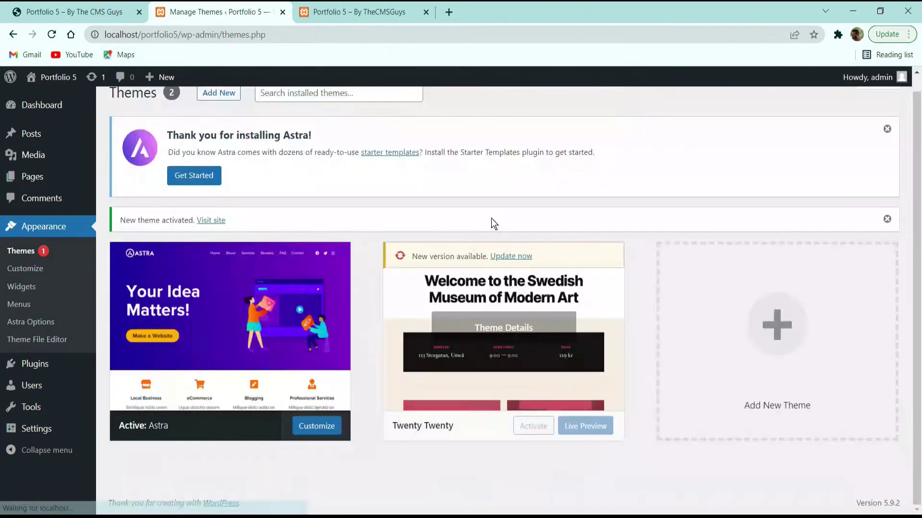
pyautogui.click(490, 315)
pyautogui.click(890, 492)
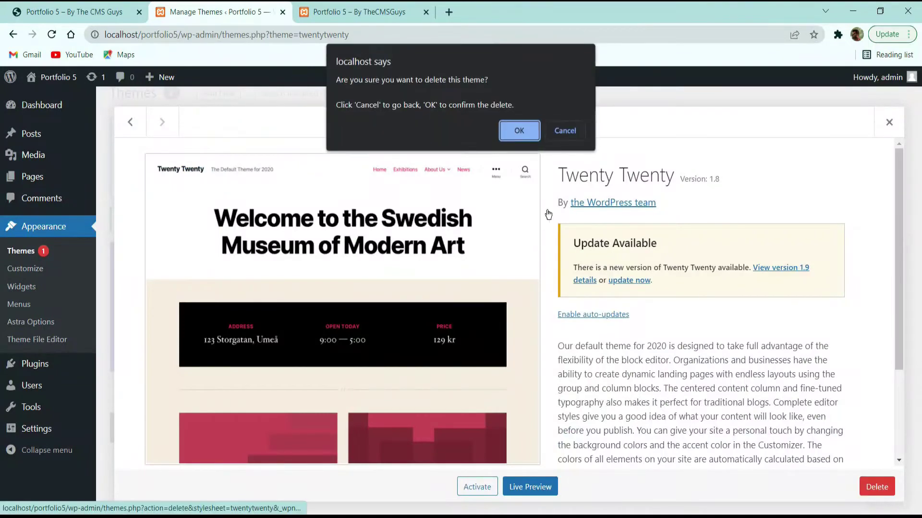
pyautogui.click(519, 131)
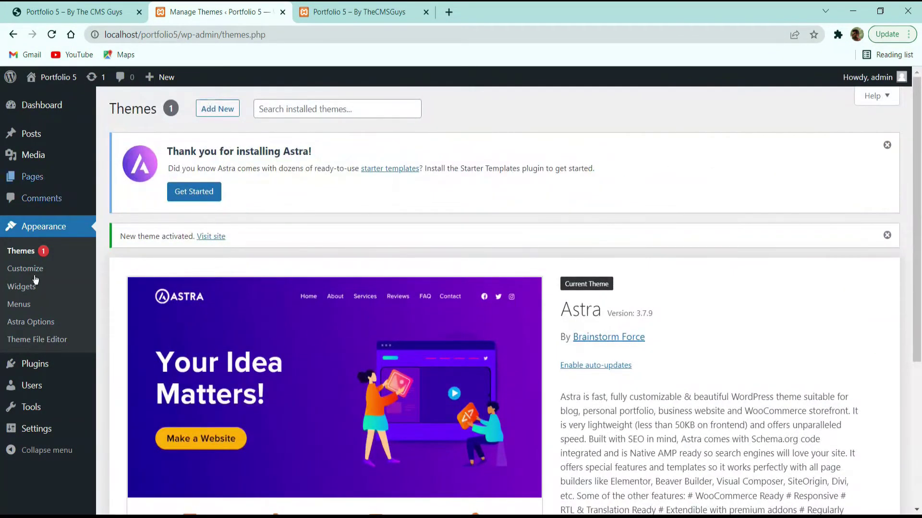
# Search Plugins > Add New for 'elementor'.
pyautogui.click(39, 374)
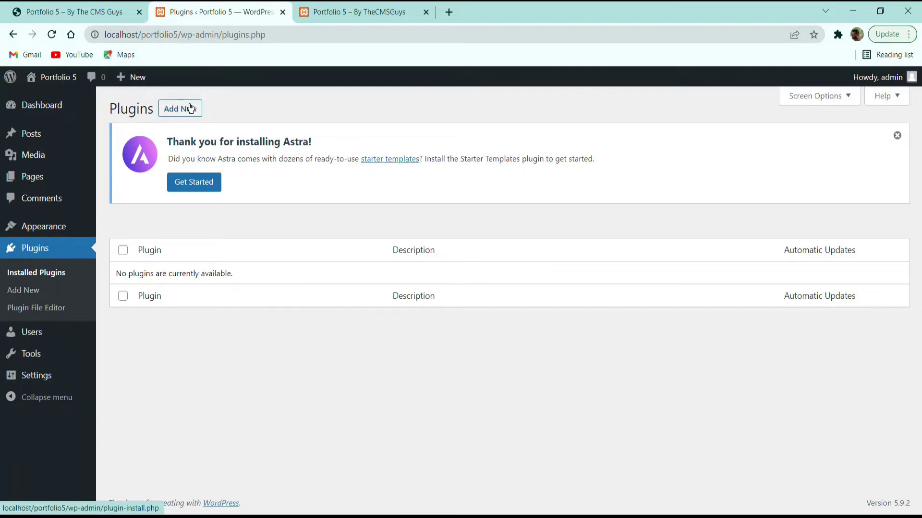
pyautogui.click(180, 109)
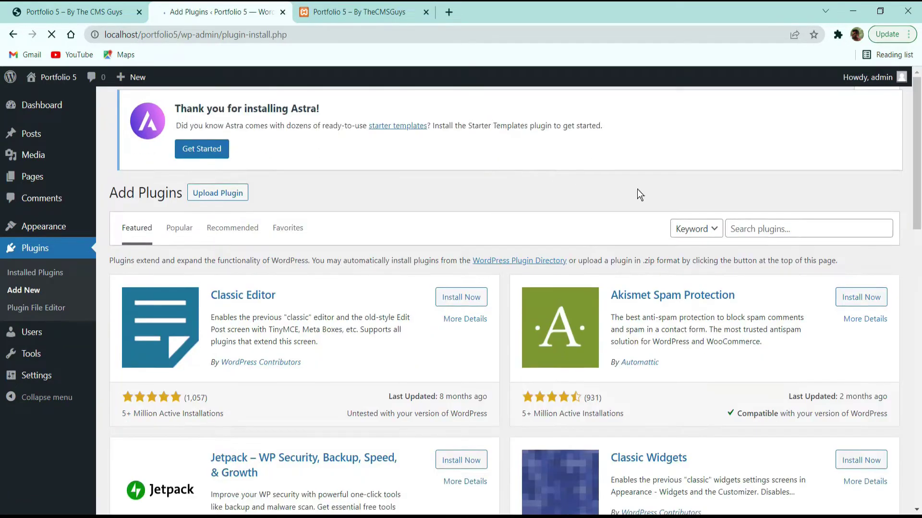
pyautogui.click(775, 238)
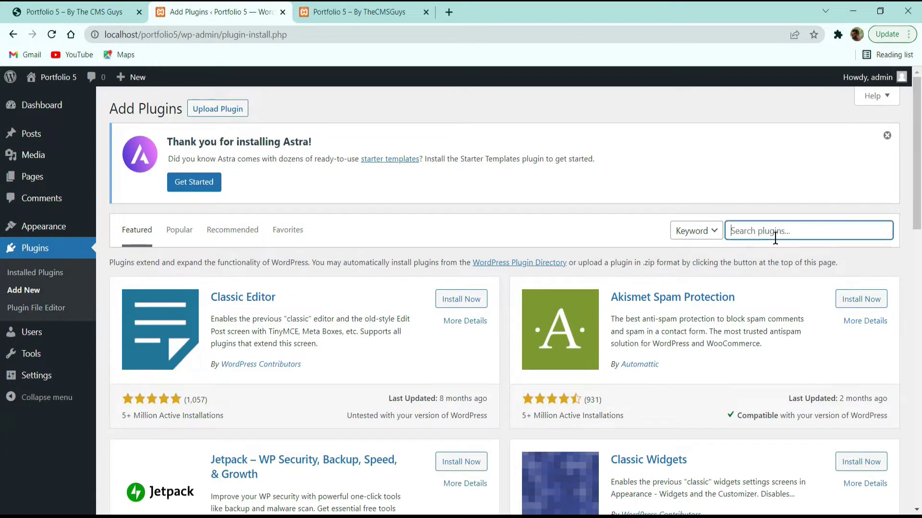
pyautogui.write('elmentro')
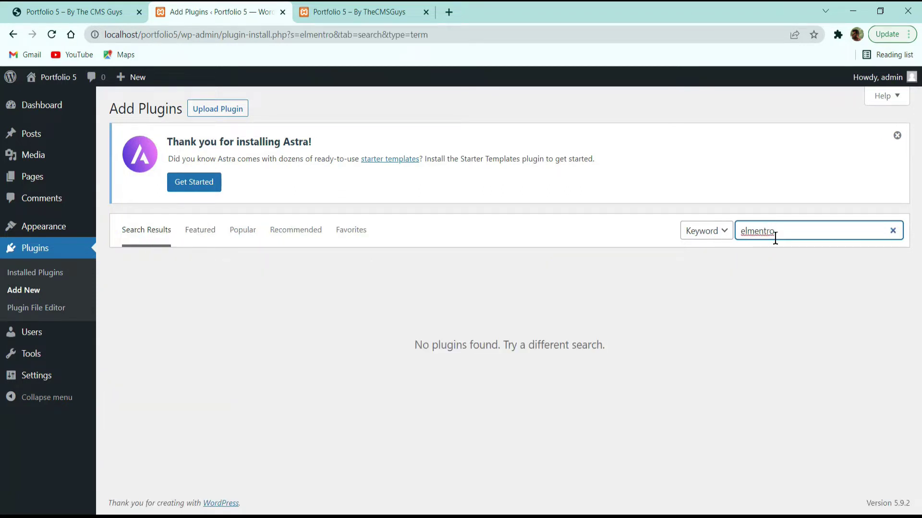
pyautogui.press('BackSpace')
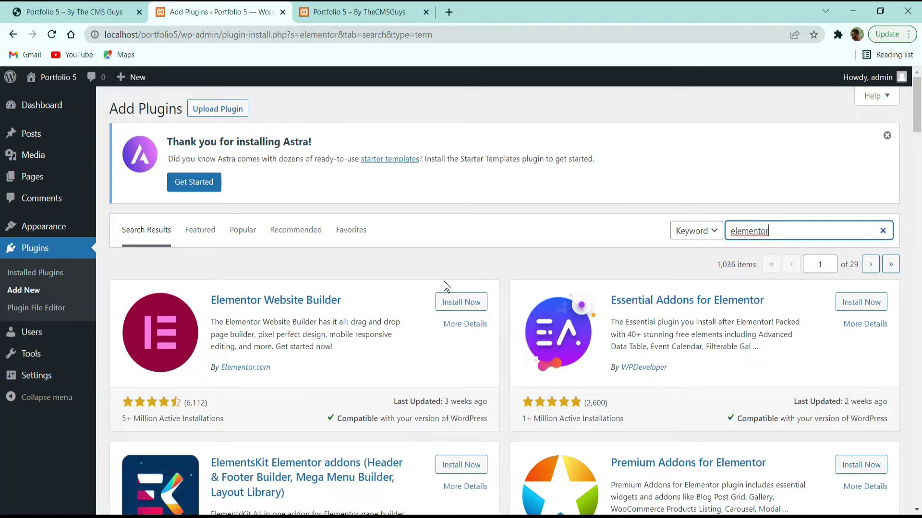
# Install Elementor Website Builder and Essential Addons for Elementor from the search results.
pyautogui.click(460, 302)
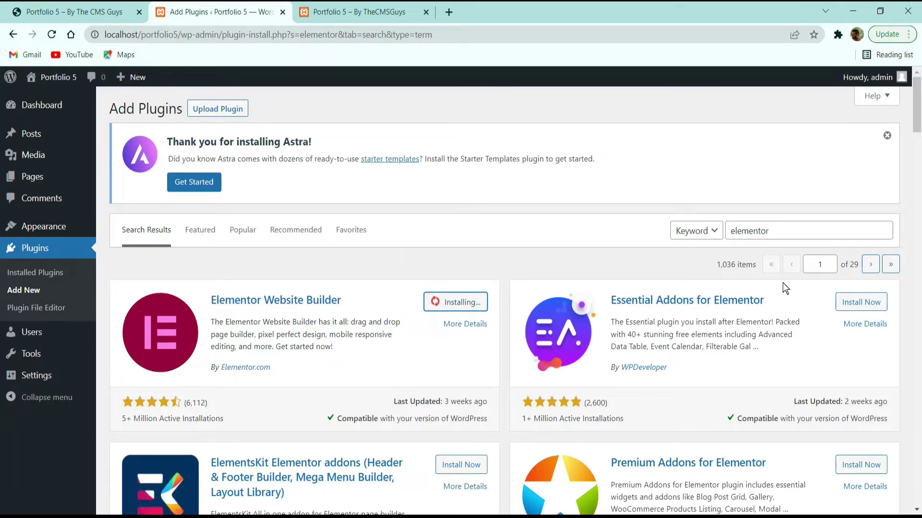
pyautogui.click(855, 303)
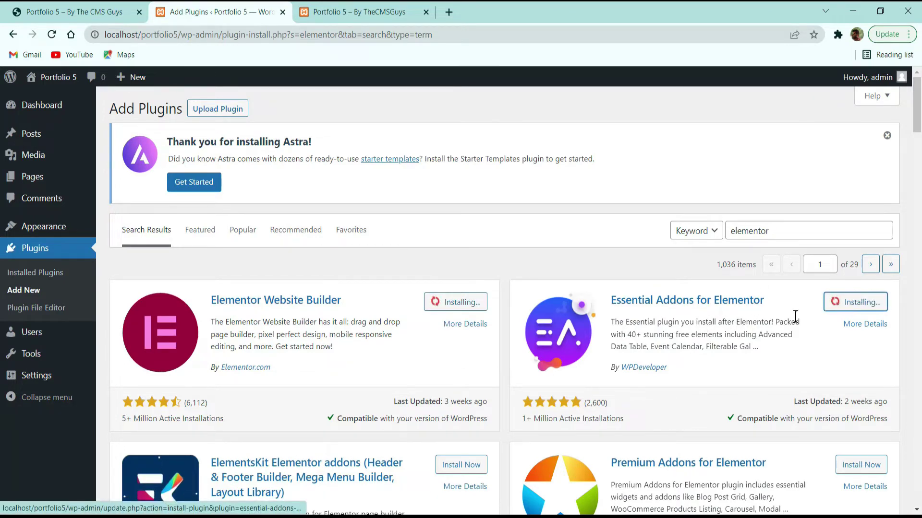
pyautogui.scroll(-8, 606, 352)
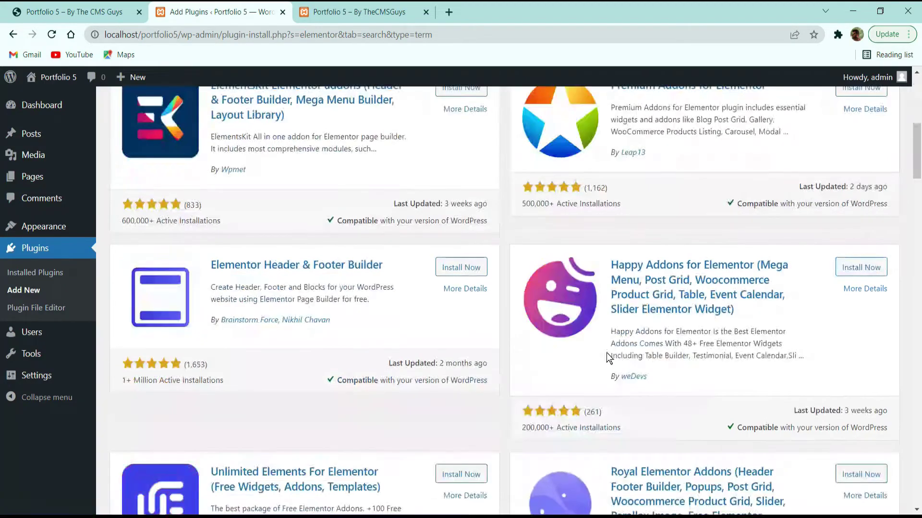
pyautogui.scroll(-16, 607, 353)
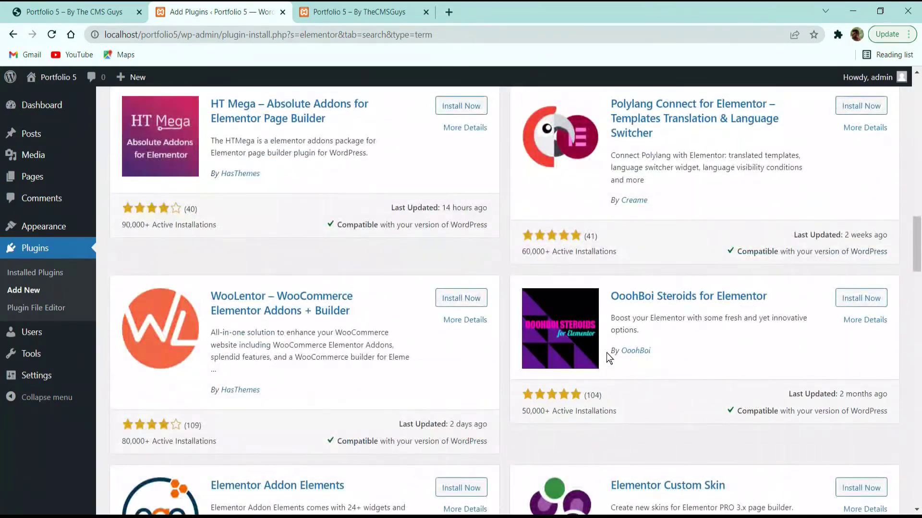
pyautogui.scroll(-5, 606, 353)
pyautogui.scroll(-19, 606, 353)
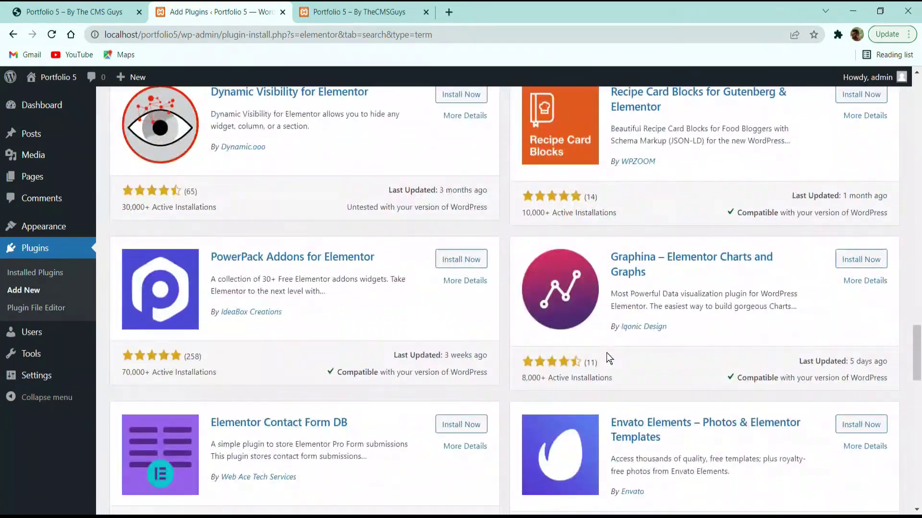
pyautogui.scroll(-15, 552, 344)
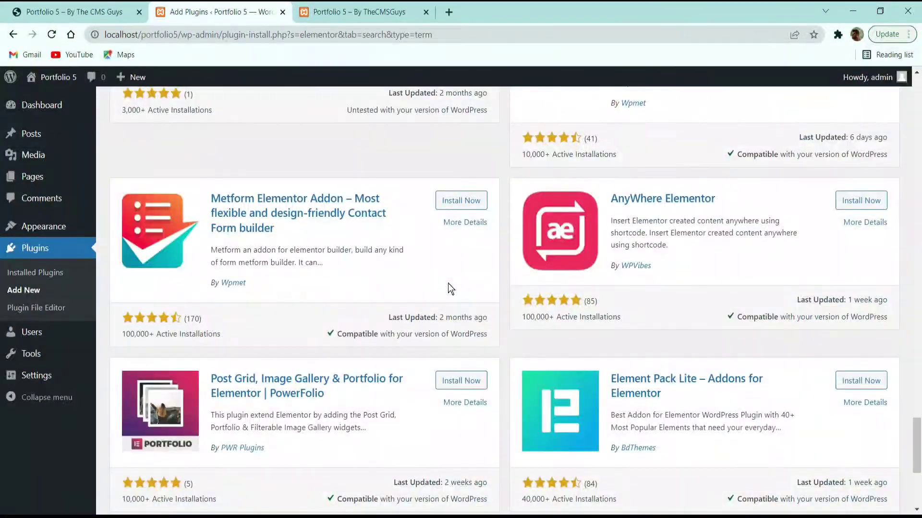
pyautogui.scroll(4, 448, 285)
pyautogui.scroll(-4, 509, 251)
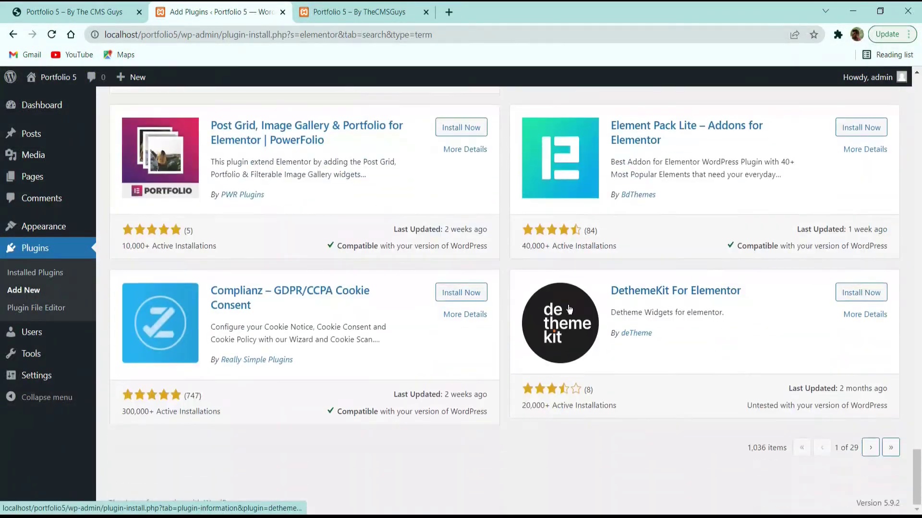
pyautogui.scroll(2, 578, 329)
pyautogui.scroll(20, 578, 329)
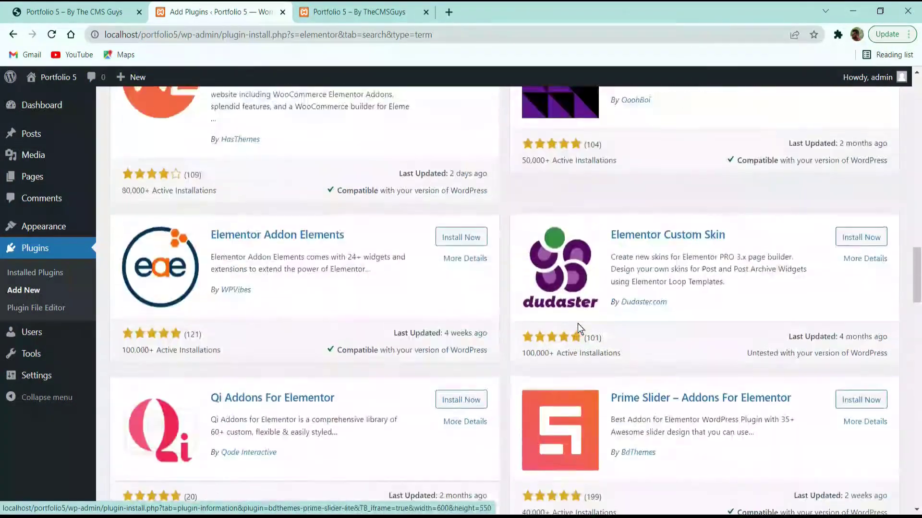
pyautogui.scroll(18, 571, 317)
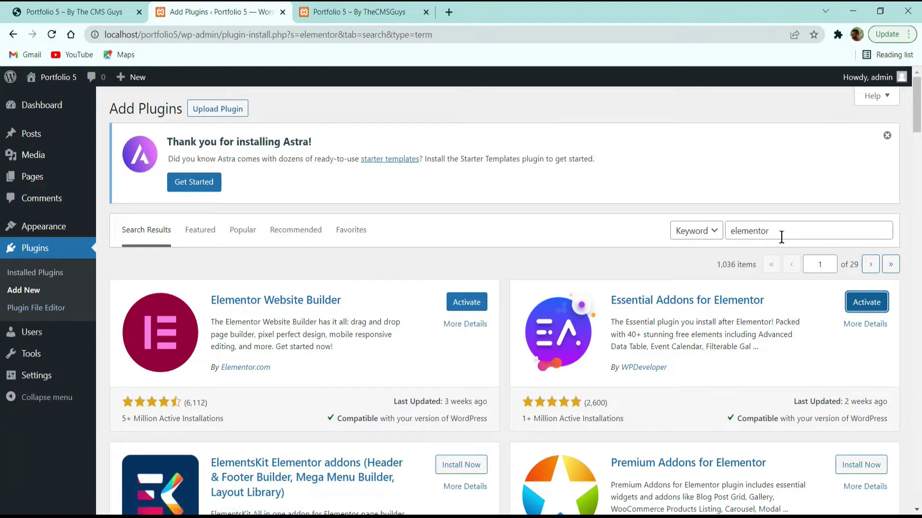
pyautogui.moveTo(789, 230); pyautogui.dragTo(672, 244)
# Search 'wpforms', install Contact Form by WPForms, then return to Installed Plugins.
pyautogui.write('wp')
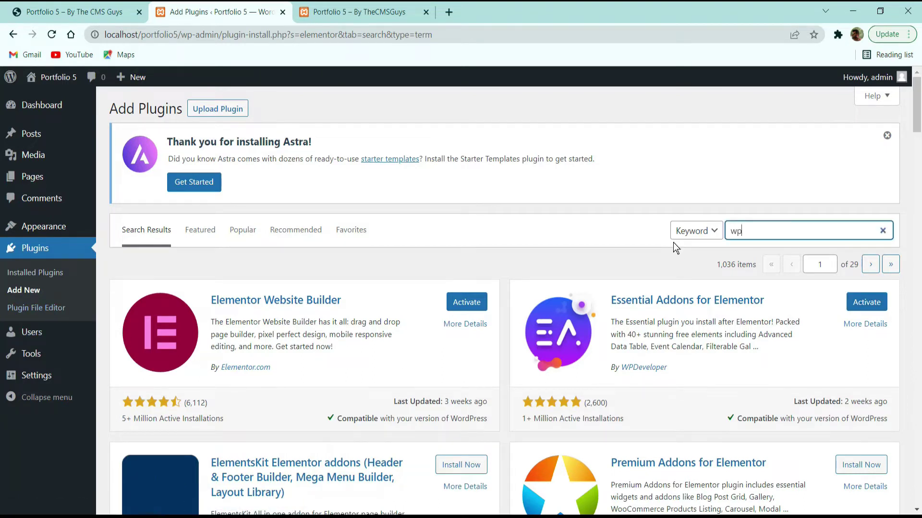
pyautogui.write('forms')
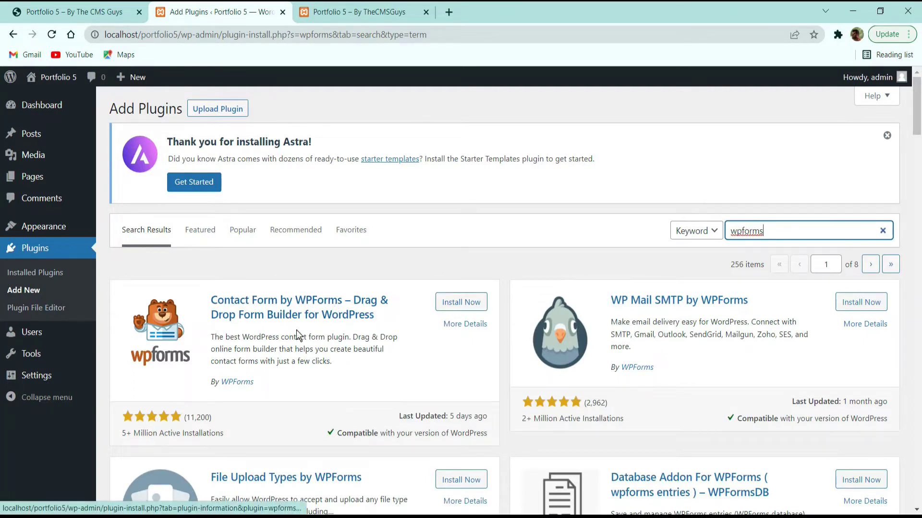
pyautogui.click(456, 303)
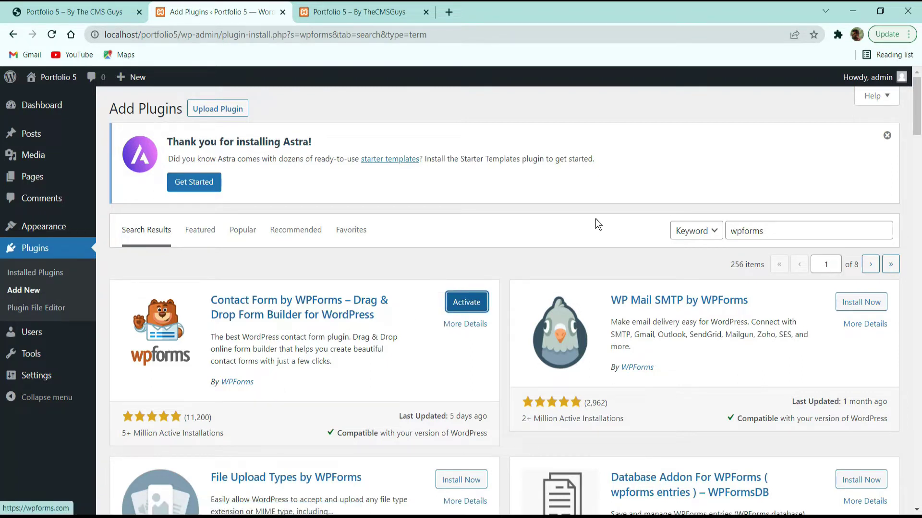
pyautogui.click(40, 275)
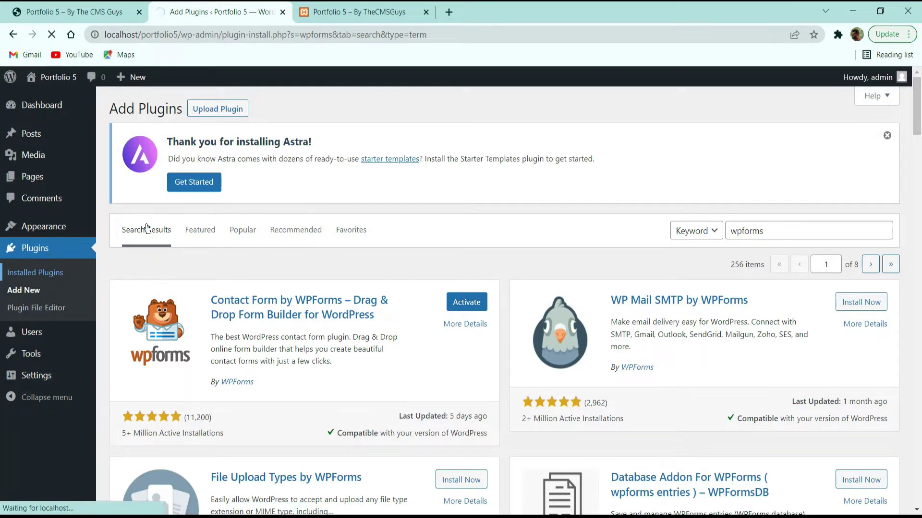
# Select all installed plugins and apply the Activate bulk action.
pyautogui.scroll(-1, 167, 287)
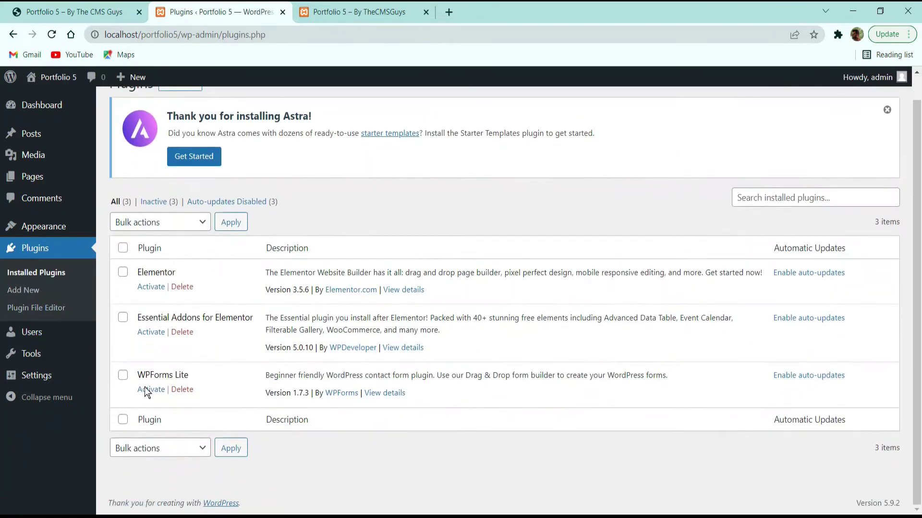
pyautogui.click(123, 251)
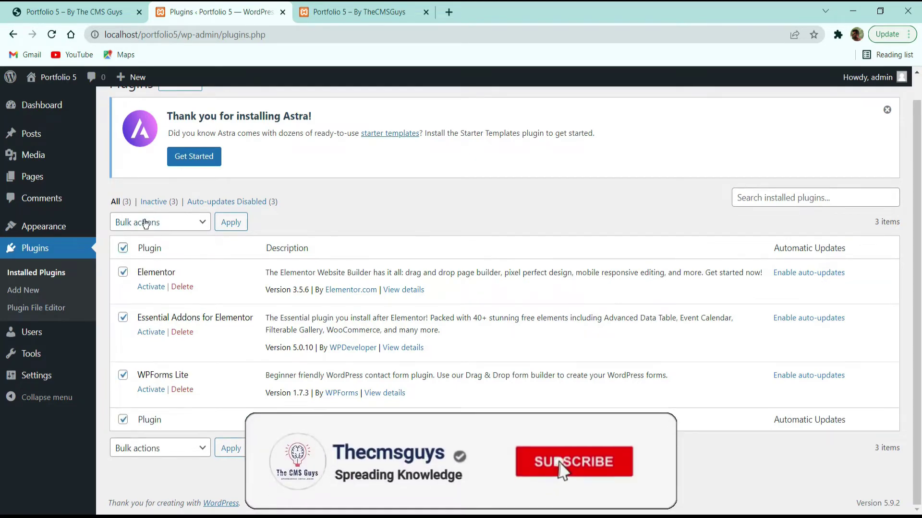
pyautogui.click(160, 225)
pyautogui.click(142, 249)
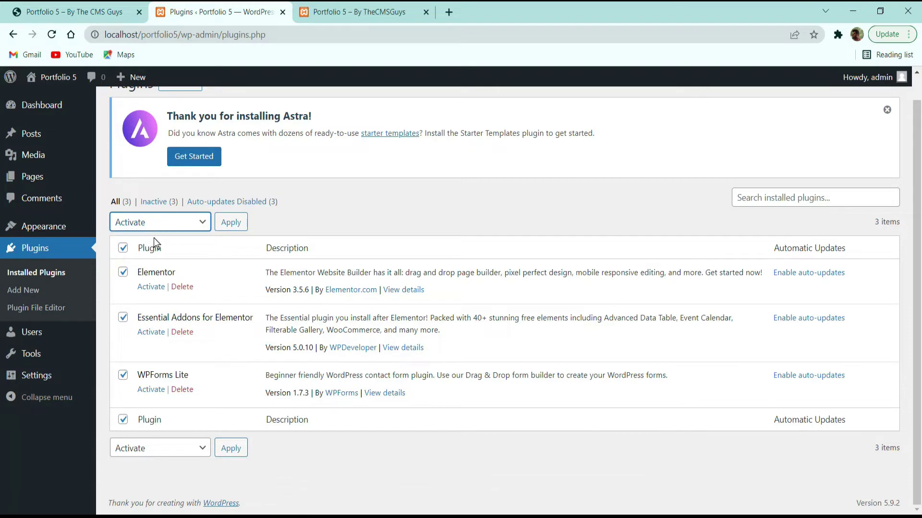
pyautogui.click(233, 221)
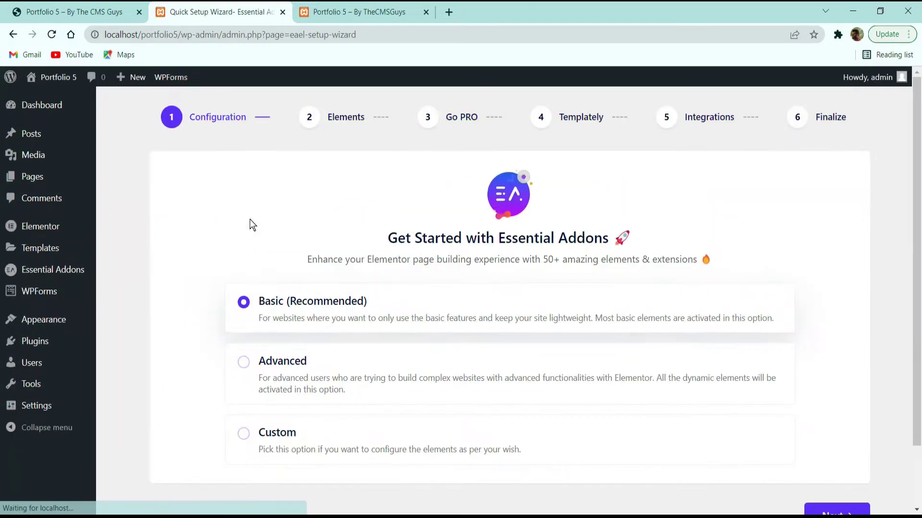
# Exit the setup wizard to the plugins list and check the live site tab.
pyautogui.click(45, 342)
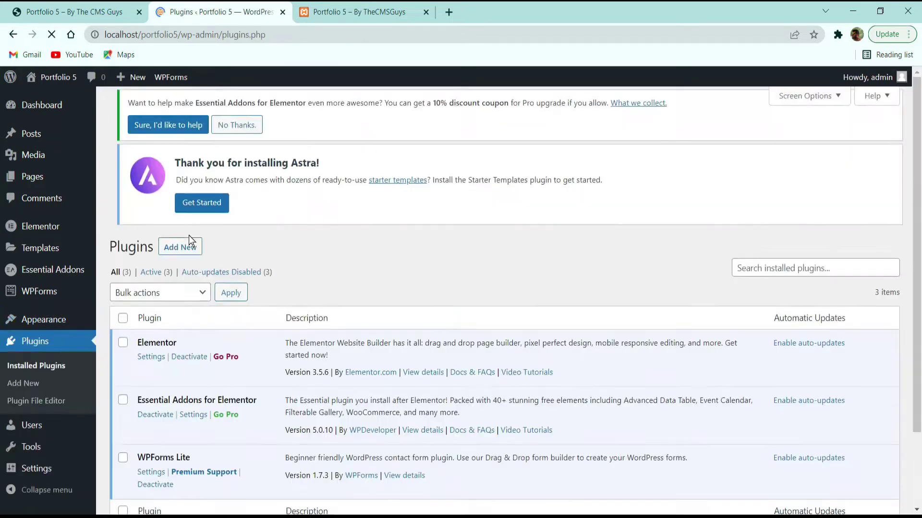
pyautogui.scroll(-2, 189, 240)
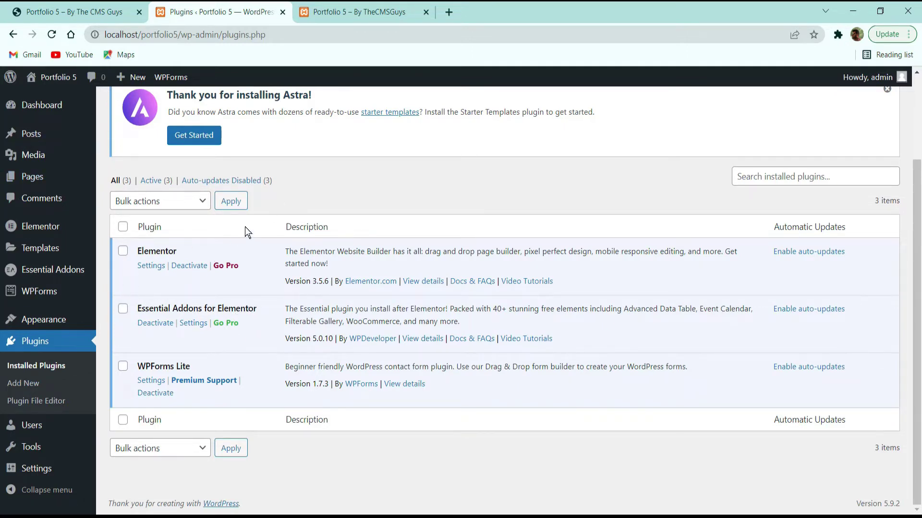
pyautogui.click(45, 10)
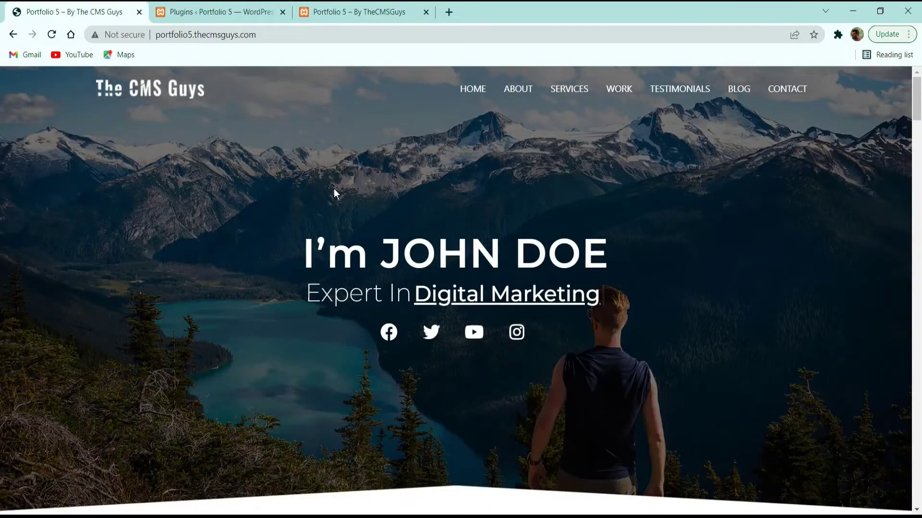
pyautogui.click(211, 12)
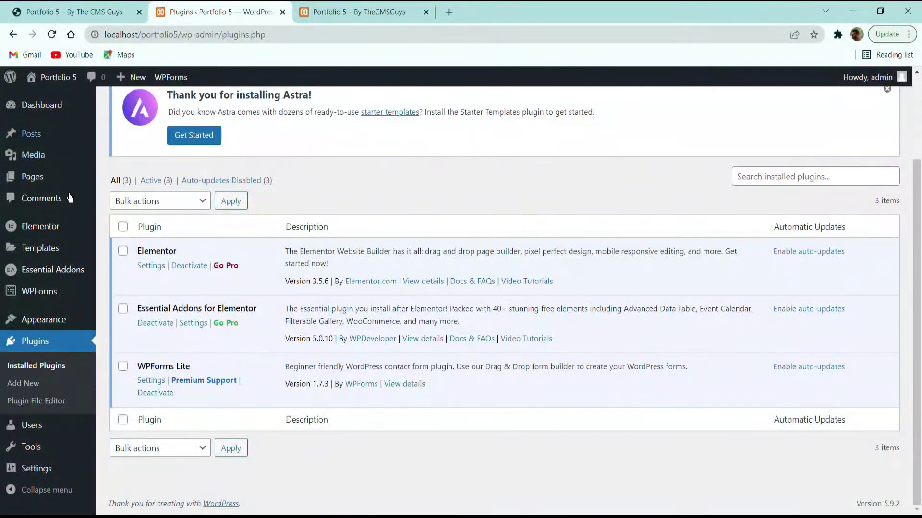
# Create a new page from Pages > Add New and title it 'Home'.
pyautogui.click(37, 178)
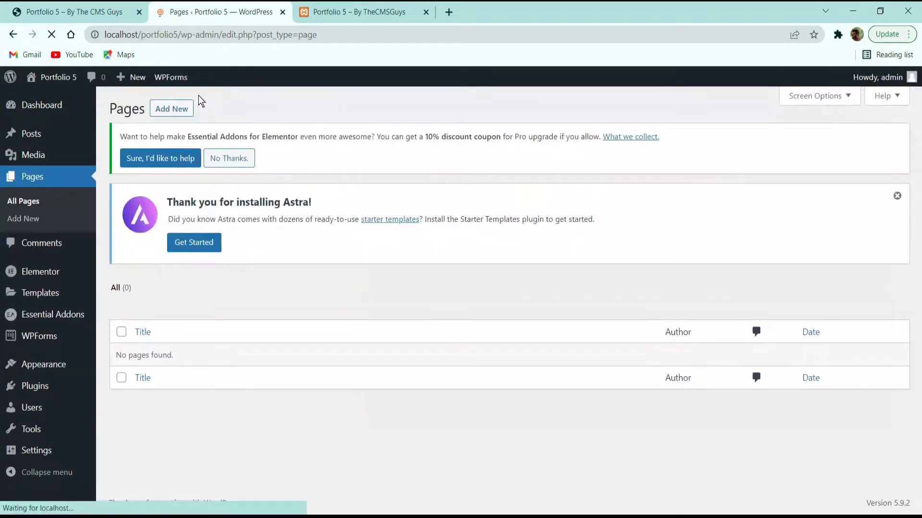
pyautogui.click(188, 117)
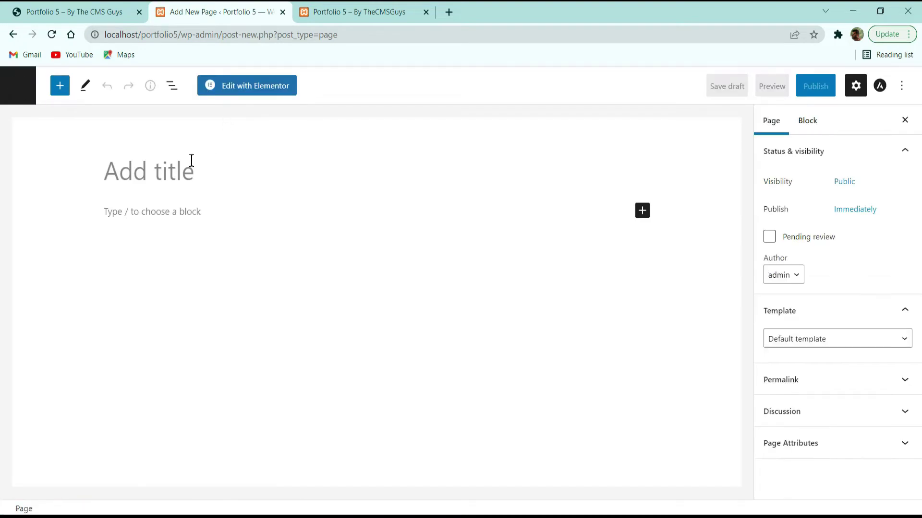
pyautogui.write('Home')
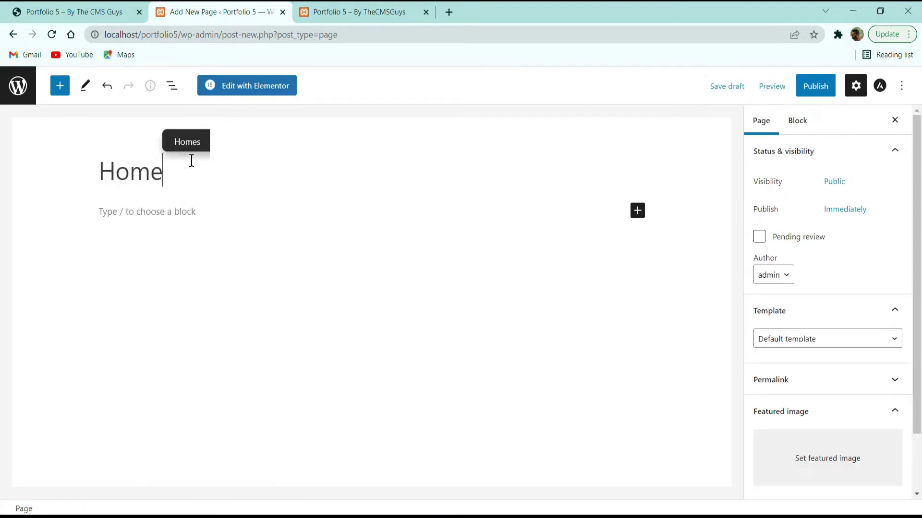
# Publish the Home page and open View Page in a new tab.
pyautogui.click(811, 92)
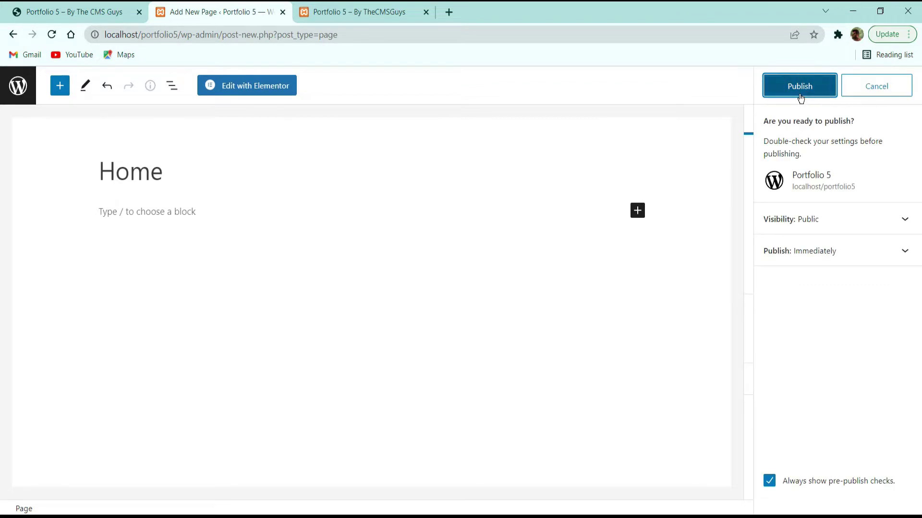
pyautogui.click(800, 95)
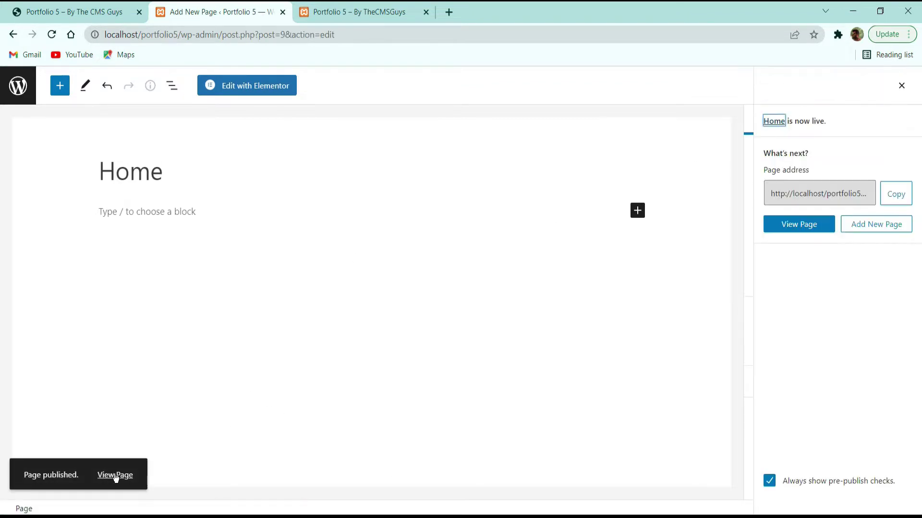
pyautogui.middleClick(128, 474)
pyautogui.moveTo(485, 12); pyautogui.dragTo(354, 8)
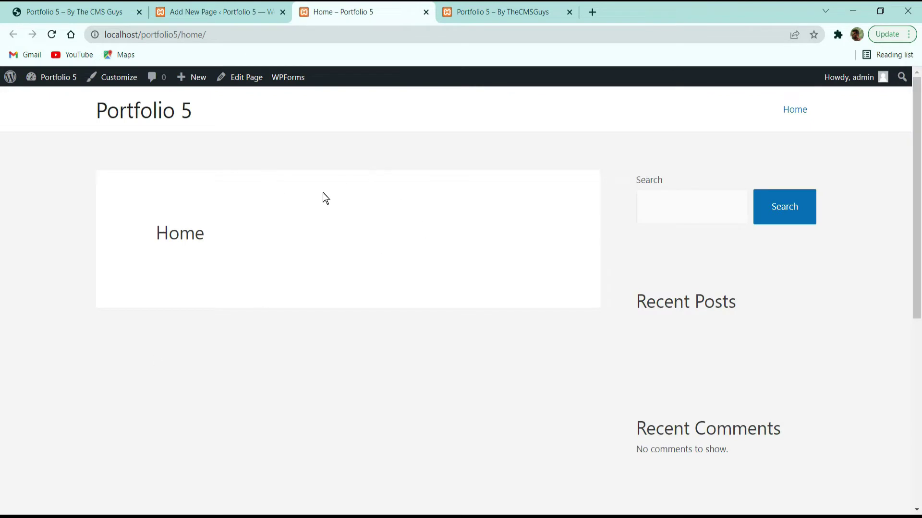
# Scroll through the live Home page, then return to the editor tab.
pyautogui.moveTo(162, 239); pyautogui.dragTo(300, 246)
pyautogui.click(301, 246)
pyautogui.scroll(-2, 717, 214)
pyautogui.scroll(-1, 642, 224)
pyautogui.scroll(3, 641, 226)
pyautogui.scroll(-7, 648, 245)
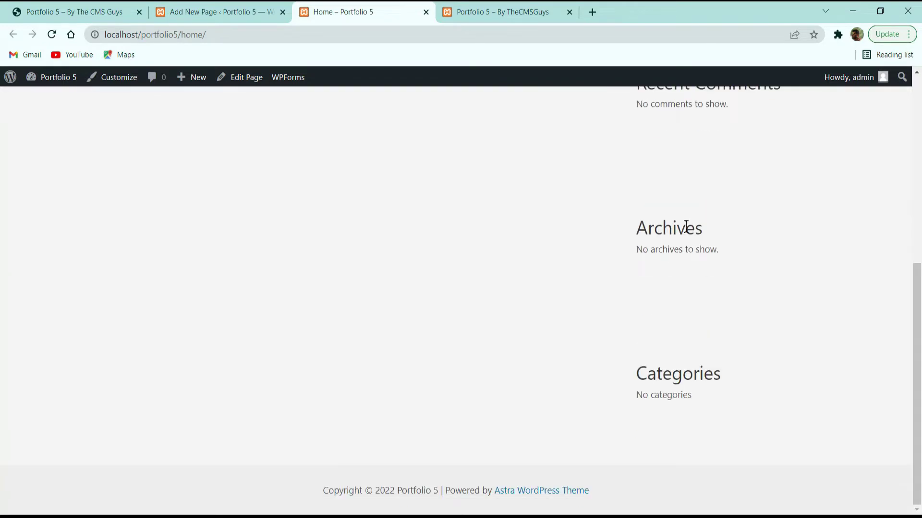
pyautogui.click(229, 21)
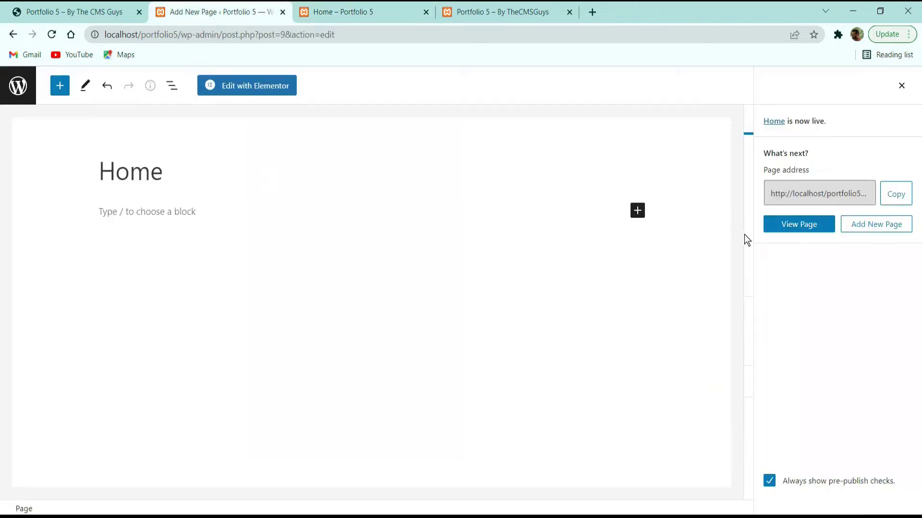
# Set the Home page template to Elementor Canvas, update, and view the blank live page.
pyautogui.click(902, 87)
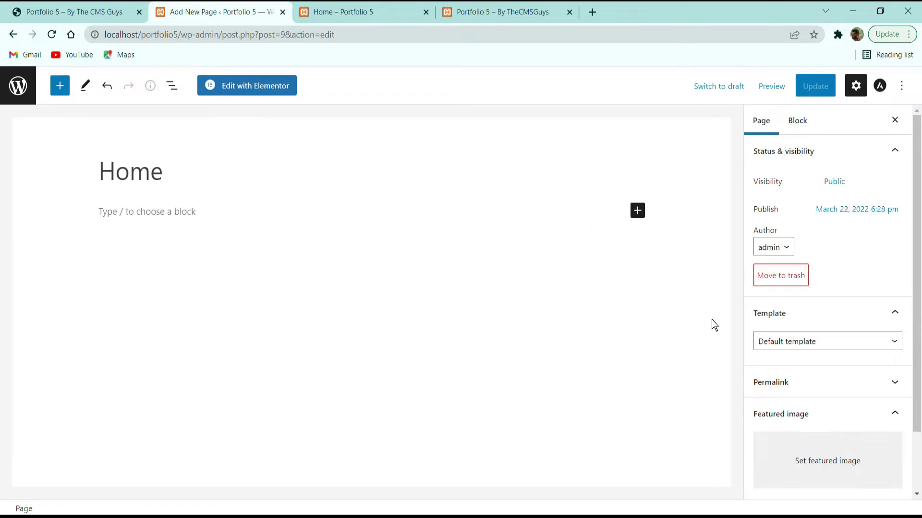
pyautogui.click(785, 338)
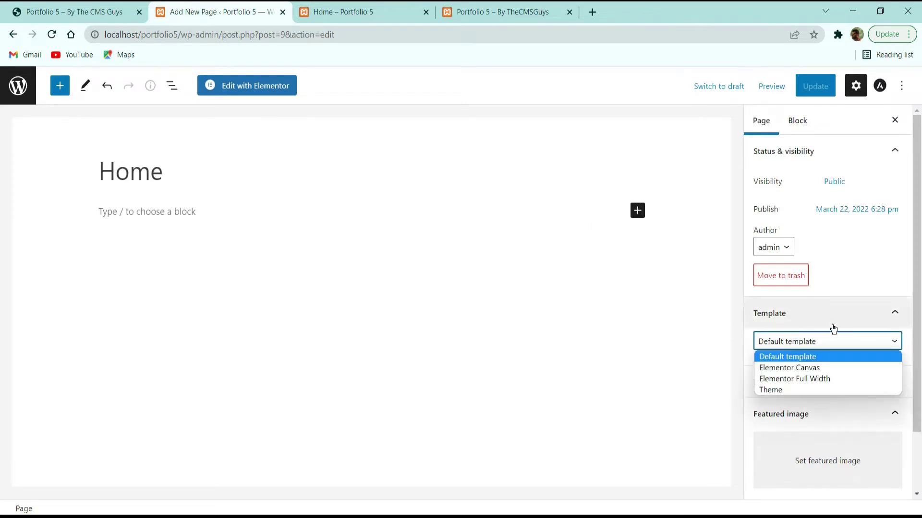
pyautogui.click(794, 314)
pyautogui.doubleClick(794, 313)
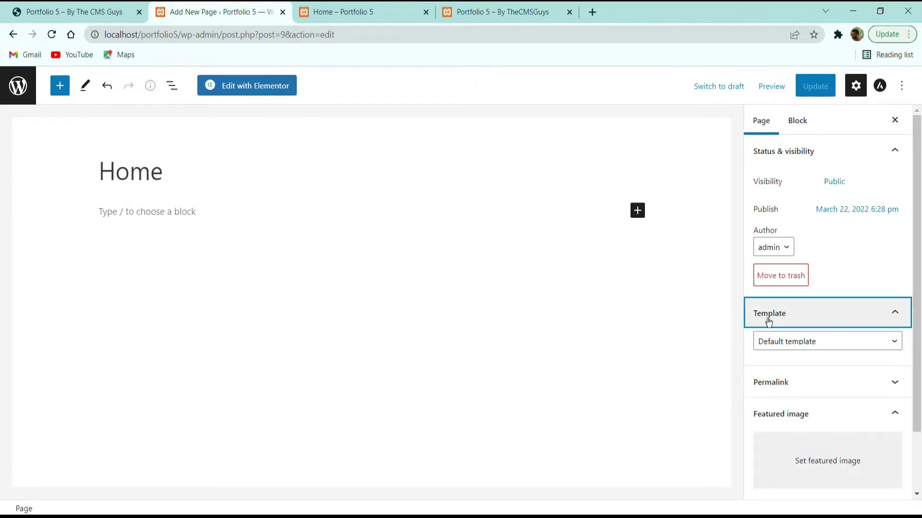
pyautogui.click(804, 340)
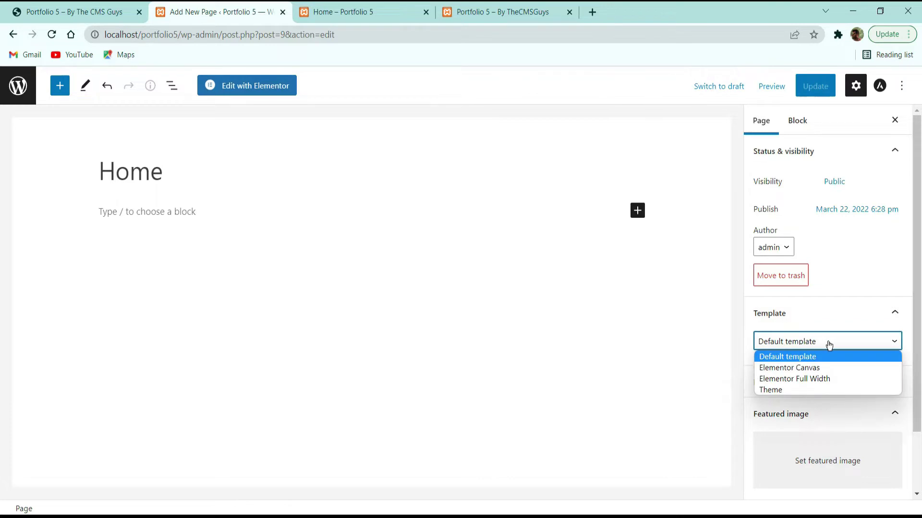
pyautogui.click(796, 368)
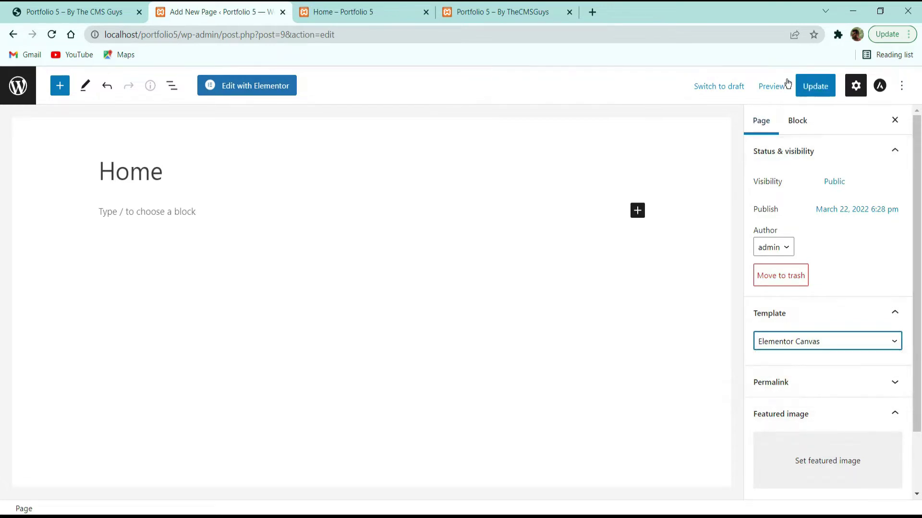
pyautogui.click(810, 87)
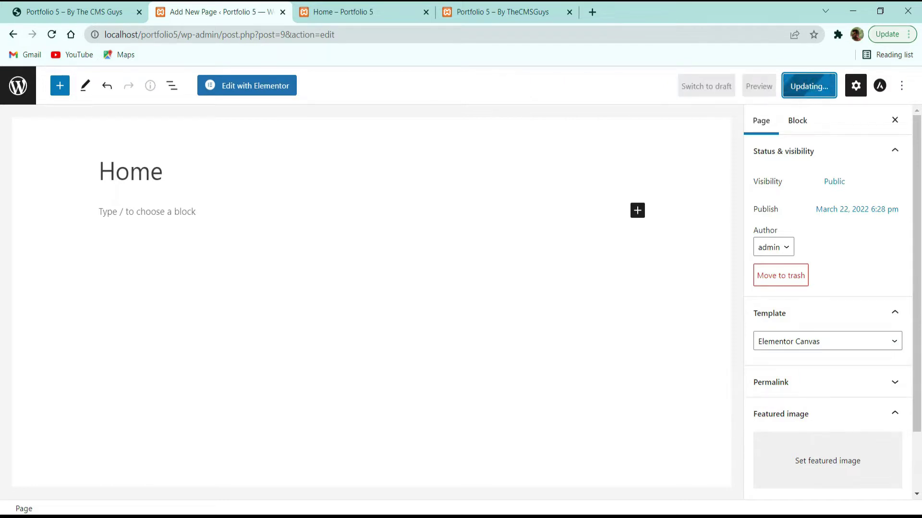
pyautogui.click(342, 12)
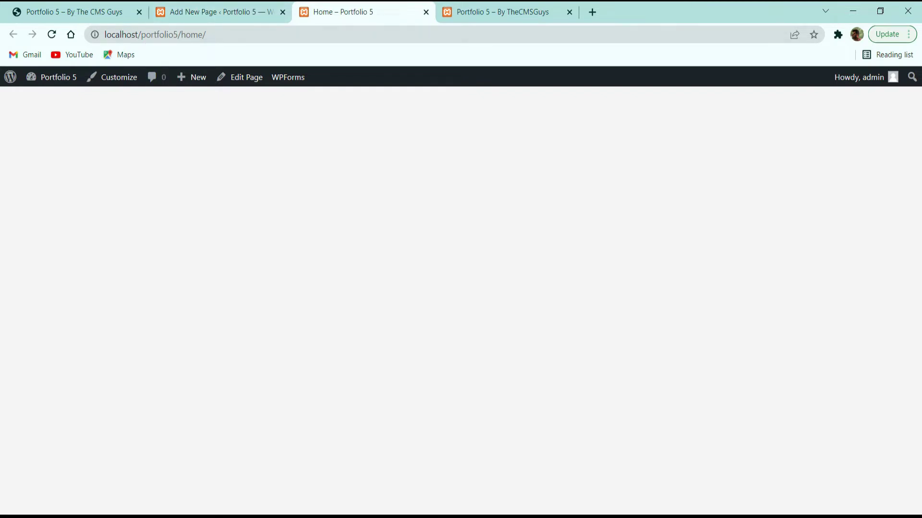
# Recheck the live page, then expand the Permalink panel to verify the 'home' slug.
pyautogui.click(230, 11)
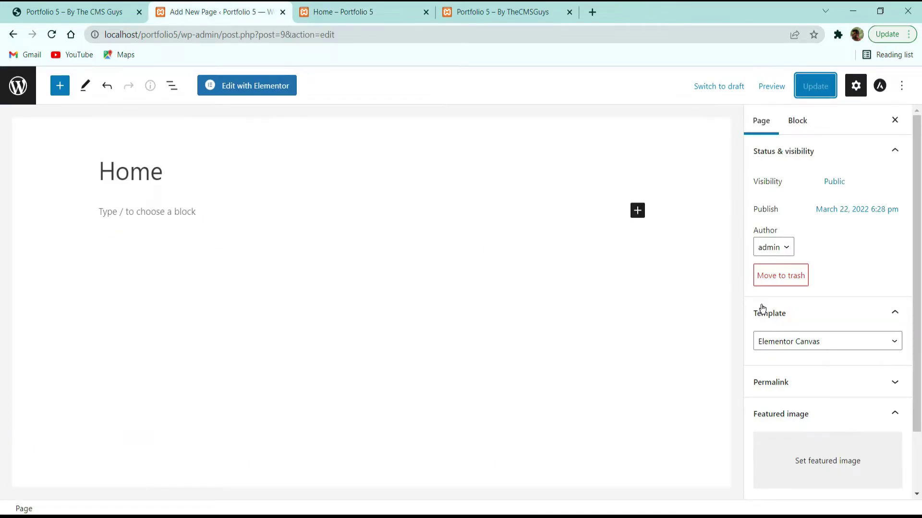
pyautogui.click(330, 6)
pyautogui.click(238, 10)
pyautogui.scroll(-2, 836, 362)
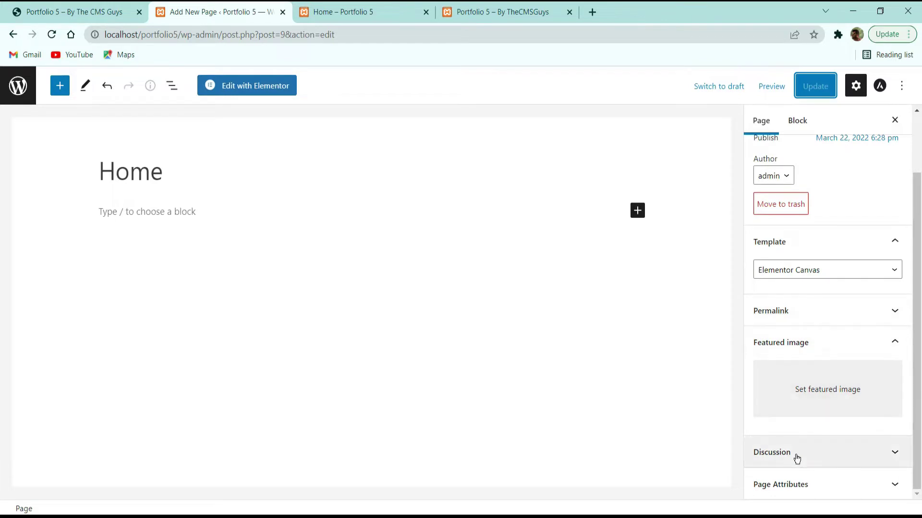
pyautogui.click(812, 484)
pyautogui.click(805, 377)
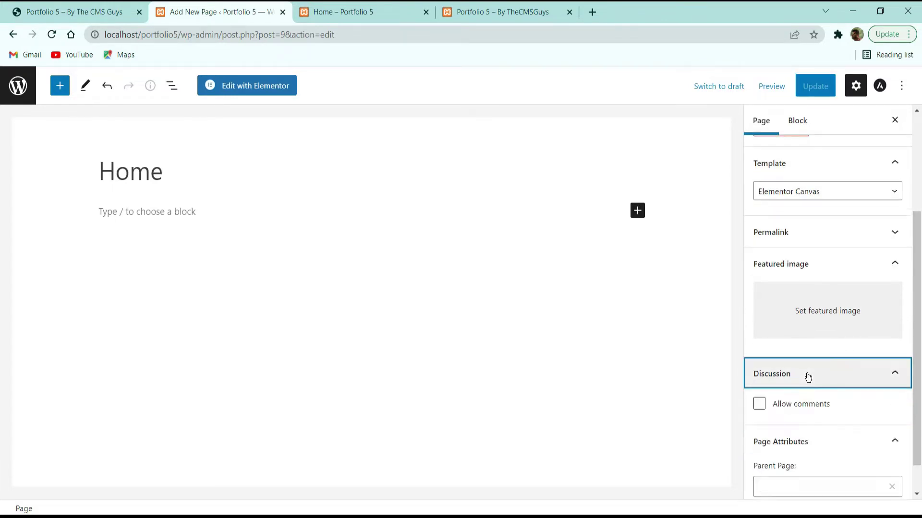
pyautogui.click(822, 234)
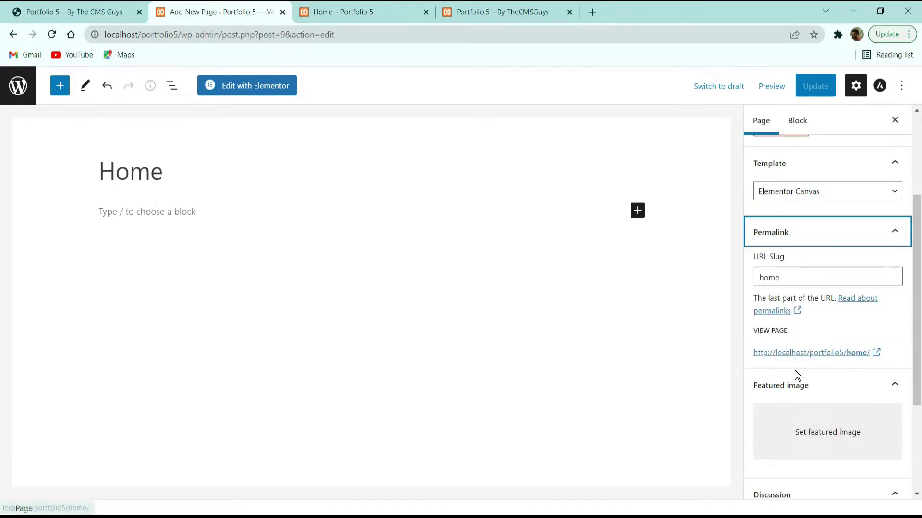
pyautogui.click(794, 384)
# Confirm the page template is still set to Elementor Canvas.
pyautogui.scroll(3, 792, 312)
pyautogui.click(816, 303)
pyautogui.click(820, 304)
pyautogui.click(816, 322)
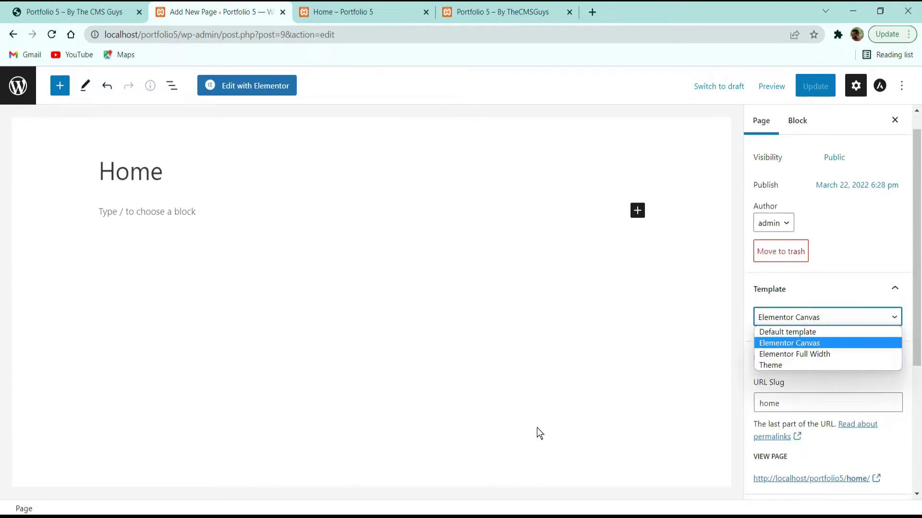
pyautogui.scroll(-4, 816, 384)
pyautogui.click(828, 449)
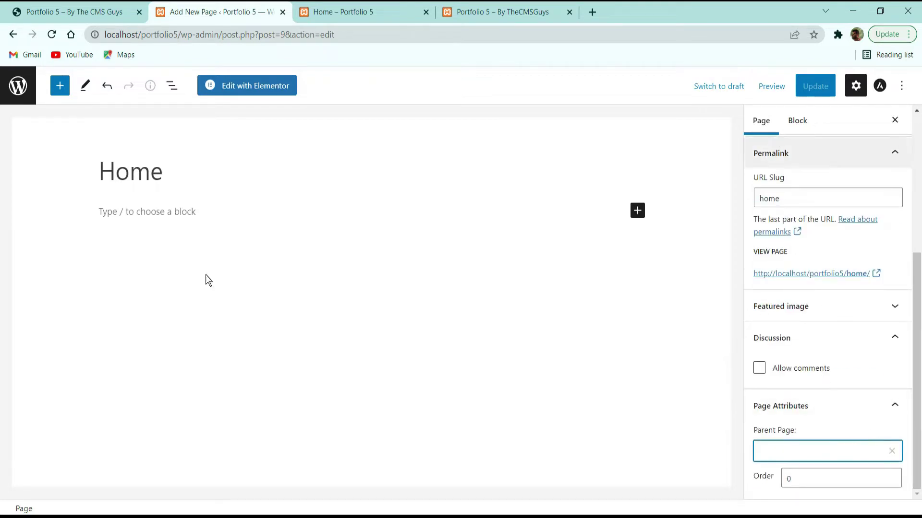
# Close the page settings sidebar and switch to the live site.
pyautogui.click(795, 126)
pyautogui.click(777, 123)
pyautogui.click(792, 118)
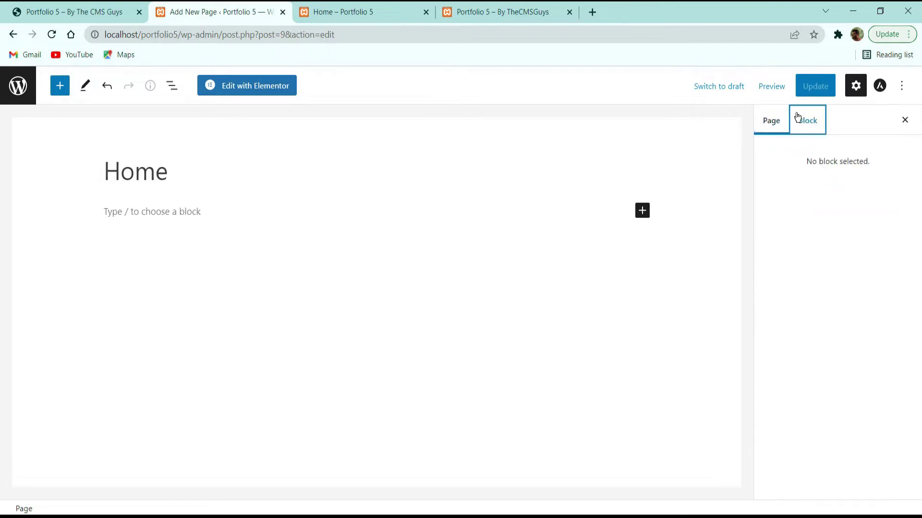
pyautogui.click(765, 119)
pyautogui.click(894, 120)
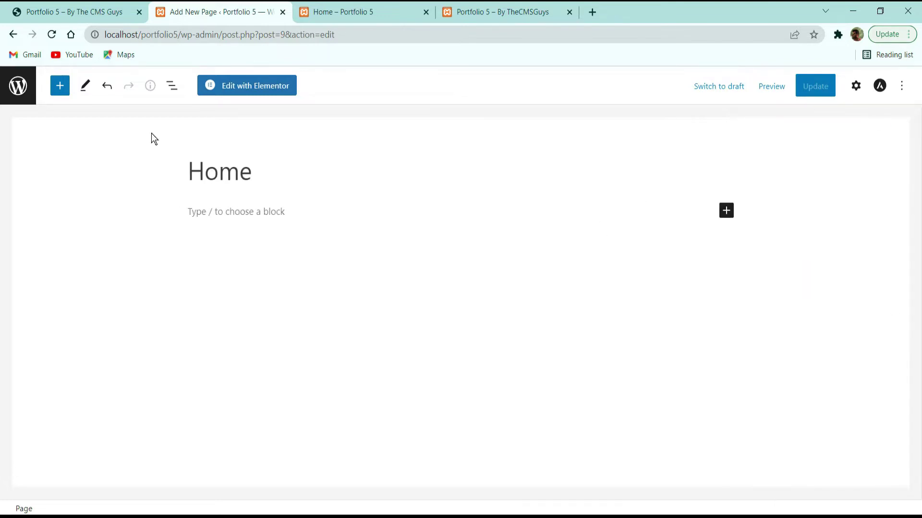
pyautogui.click(72, 11)
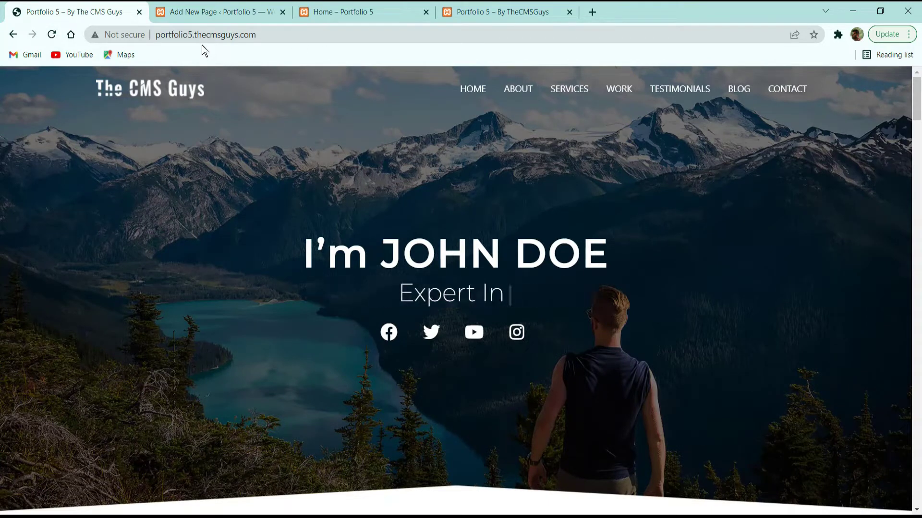
# Reload the live site and compare it with the local Home page and its address.
pyautogui.click(51, 34)
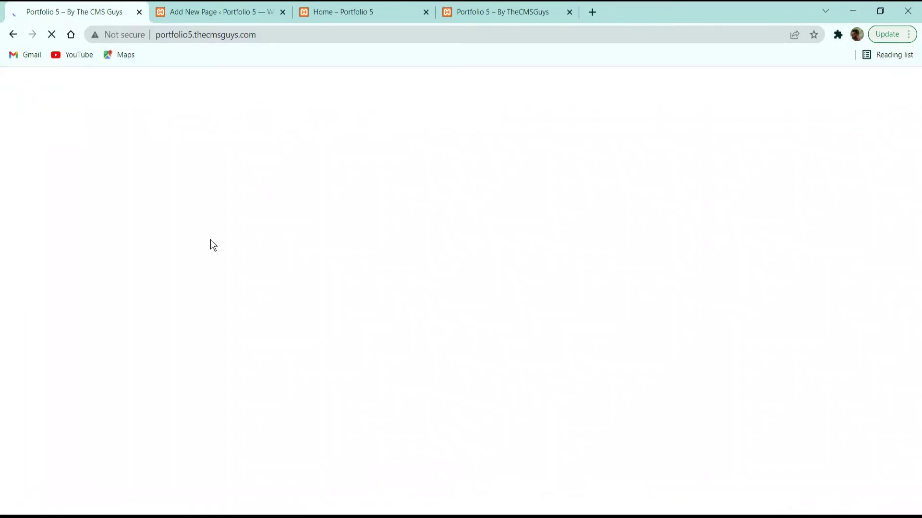
pyautogui.click(358, 11)
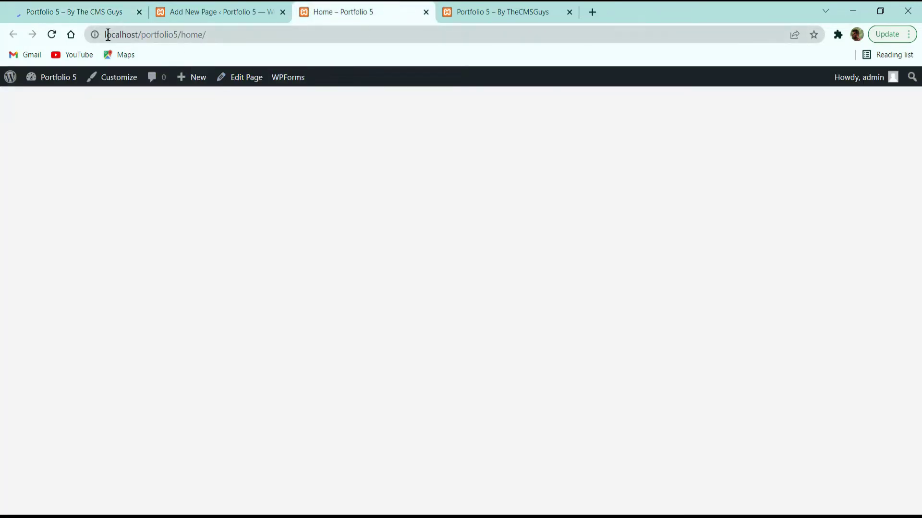
pyautogui.moveTo(106, 33); pyautogui.dragTo(220, 35)
pyautogui.click(183, 36)
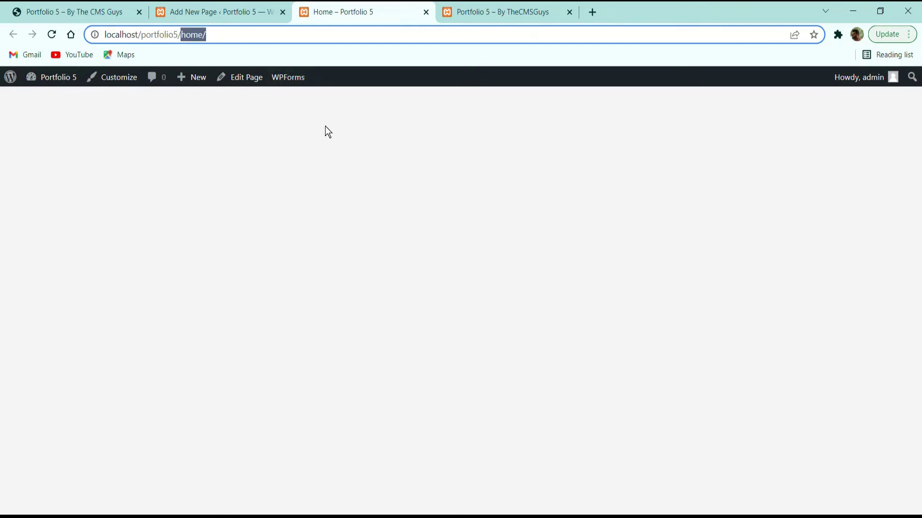
pyautogui.click(224, 6)
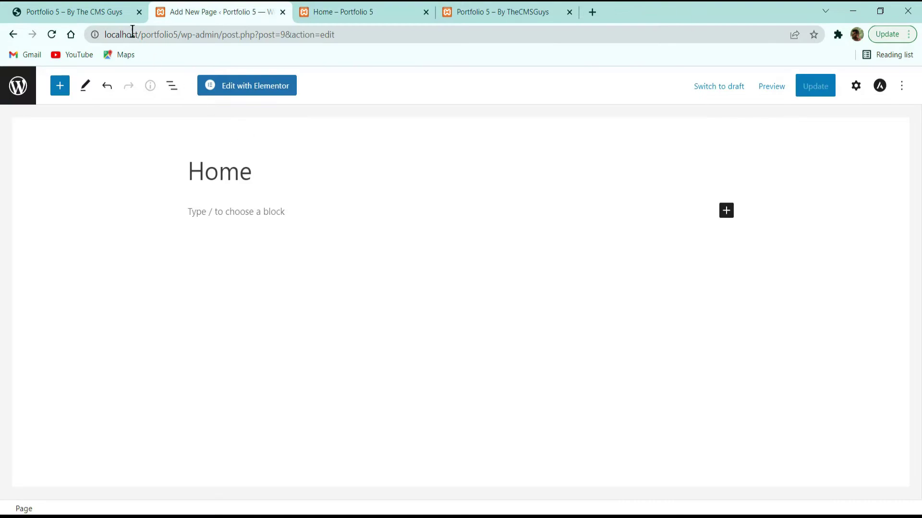
pyautogui.click(383, 6)
# Reload the local front page, compare it with the Home page, then go to the admin Pages list.
pyautogui.click(490, 6)
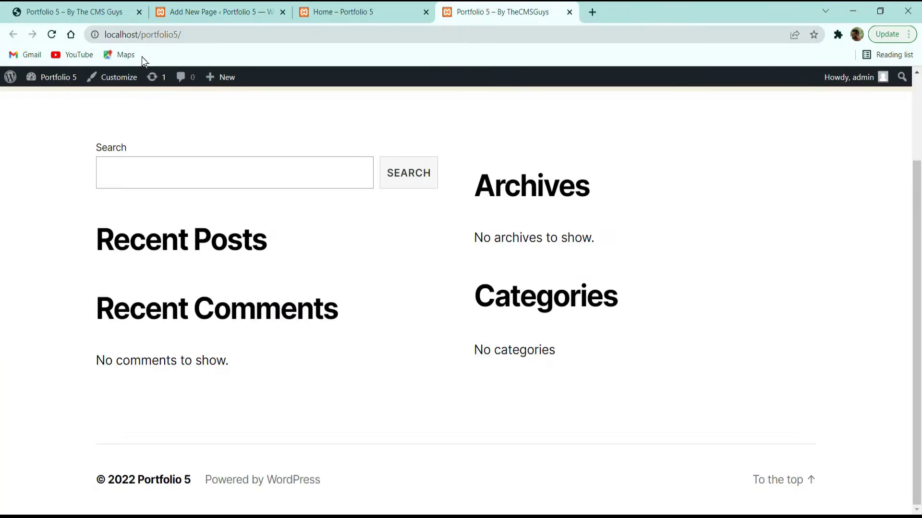
pyautogui.click(52, 34)
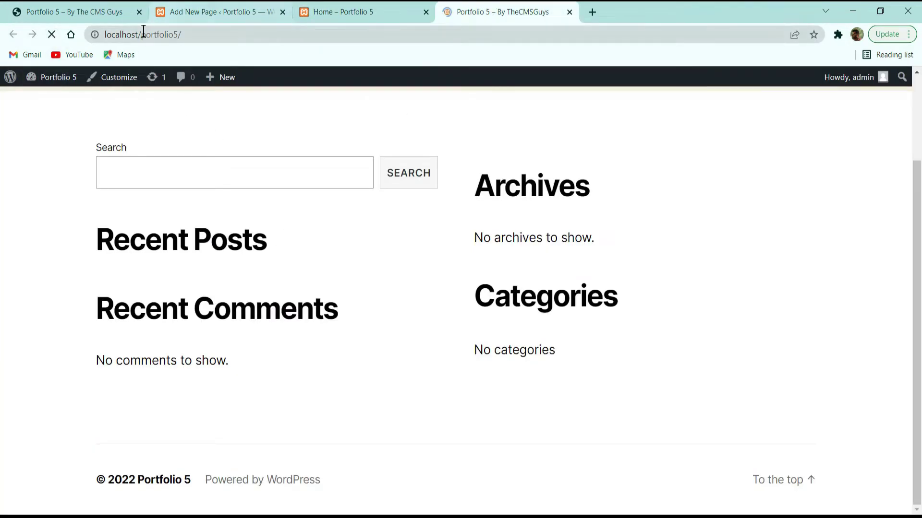
pyautogui.scroll(-7, 646, 224)
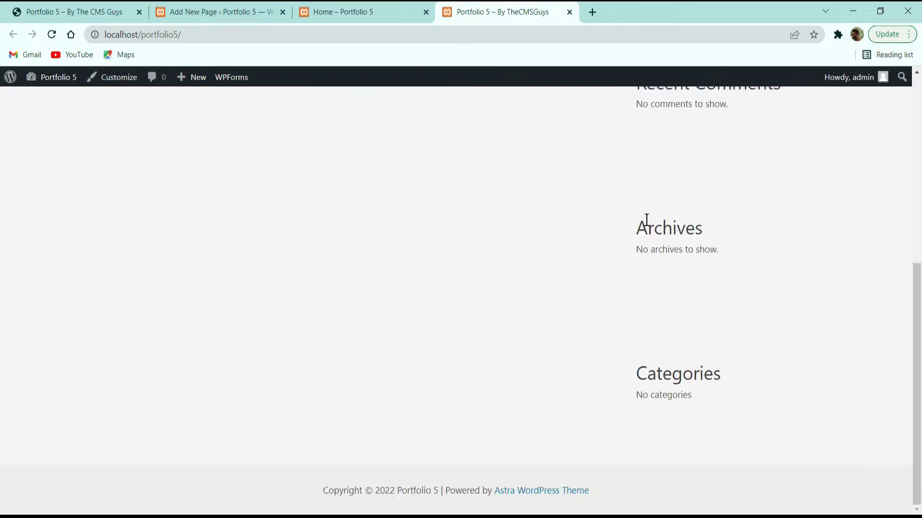
pyautogui.scroll(10, 499, 301)
pyautogui.click(323, 11)
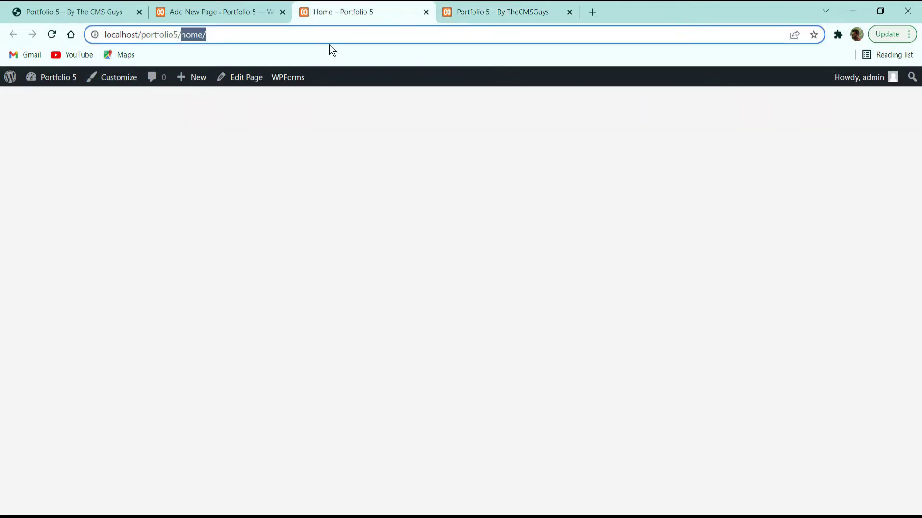
pyautogui.click(489, 10)
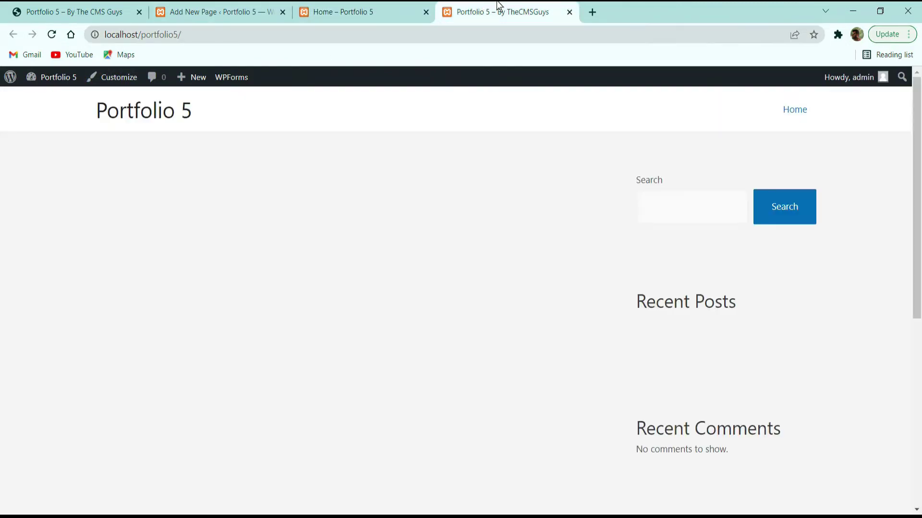
pyautogui.click(194, 10)
pyautogui.click(19, 86)
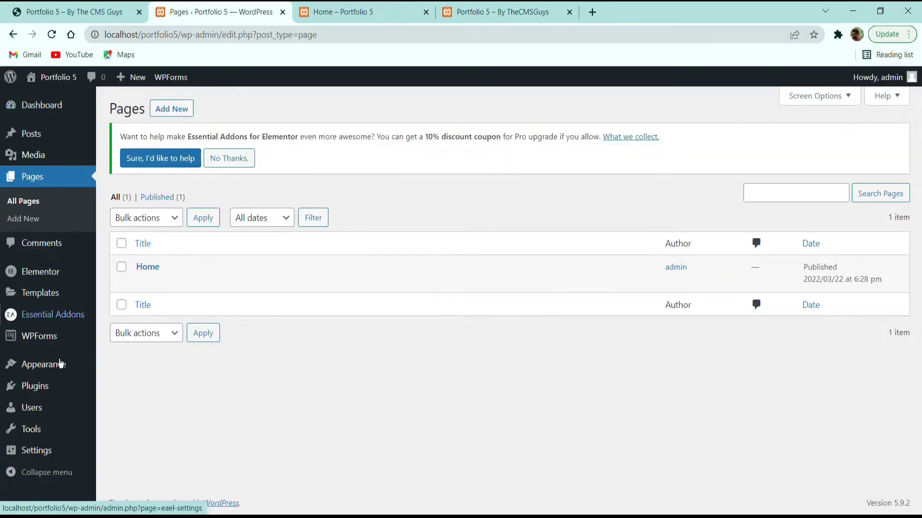
# In Reading Settings, set Homepage displays to 'A static page' with Home selected, and save.
pyautogui.moveTo(33, 461)
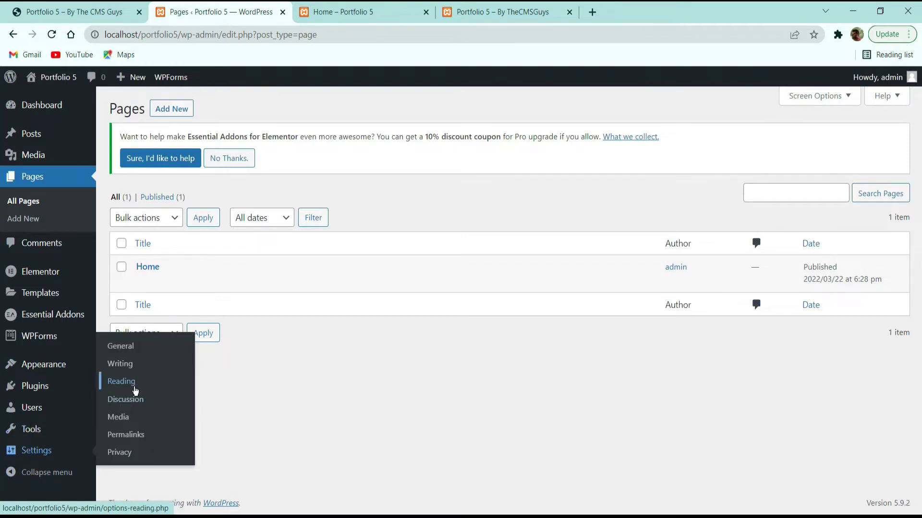
pyautogui.click(135, 388)
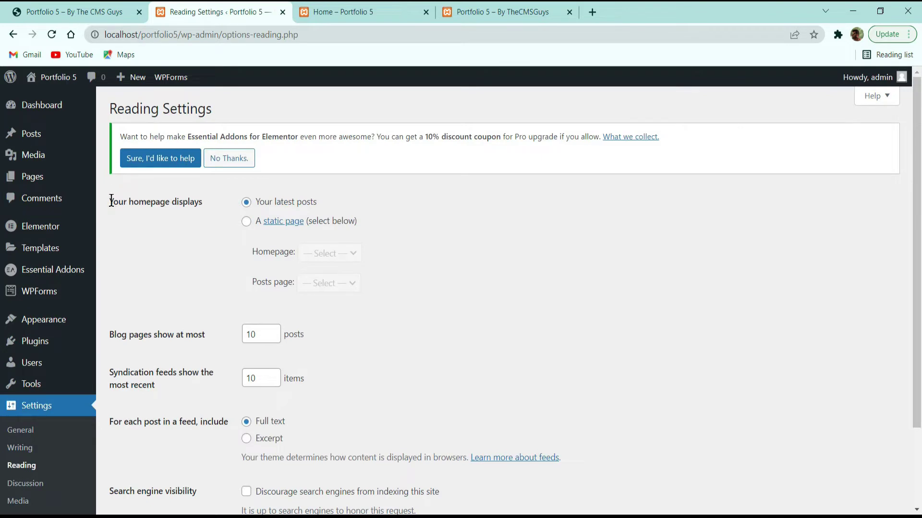
pyautogui.moveTo(128, 198); pyautogui.dragTo(198, 201)
pyautogui.click(246, 221)
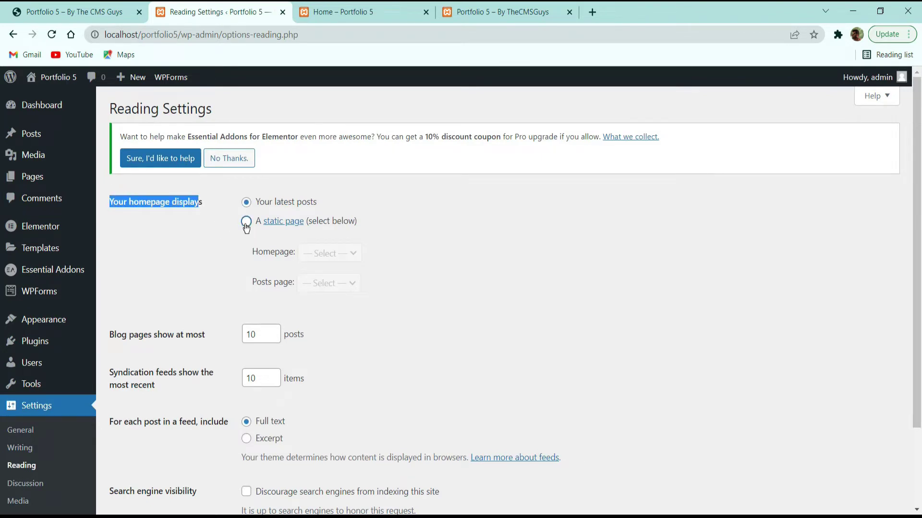
pyautogui.click(313, 253)
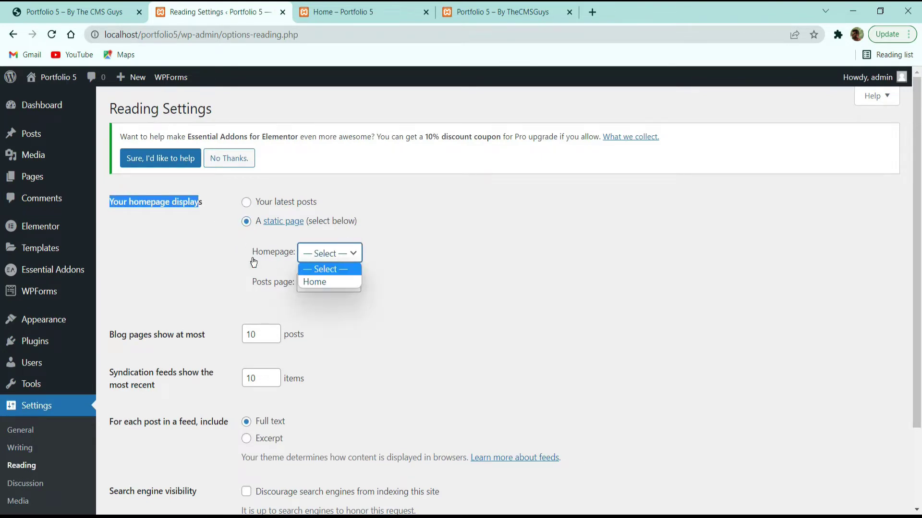
pyautogui.click(305, 281)
pyautogui.scroll(-1, 288, 310)
pyautogui.scroll(-2, 288, 311)
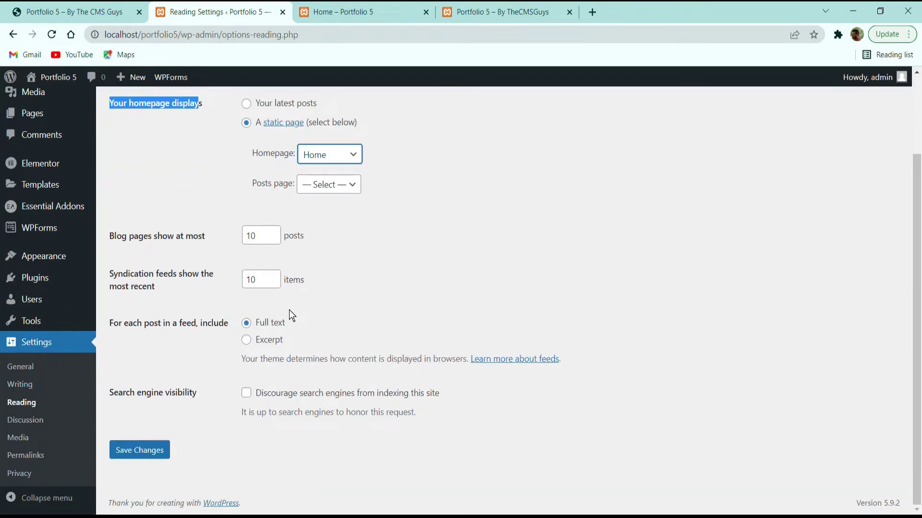
pyautogui.click(157, 456)
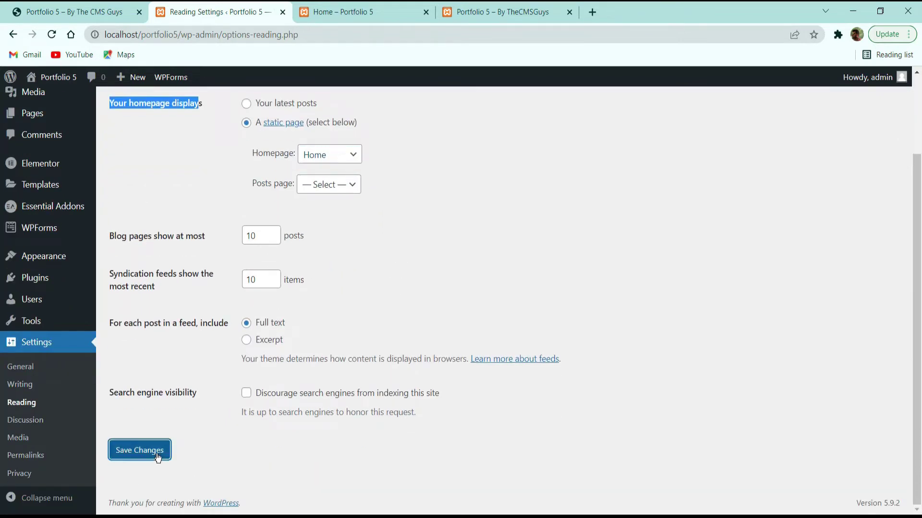
pyautogui.click(363, 11)
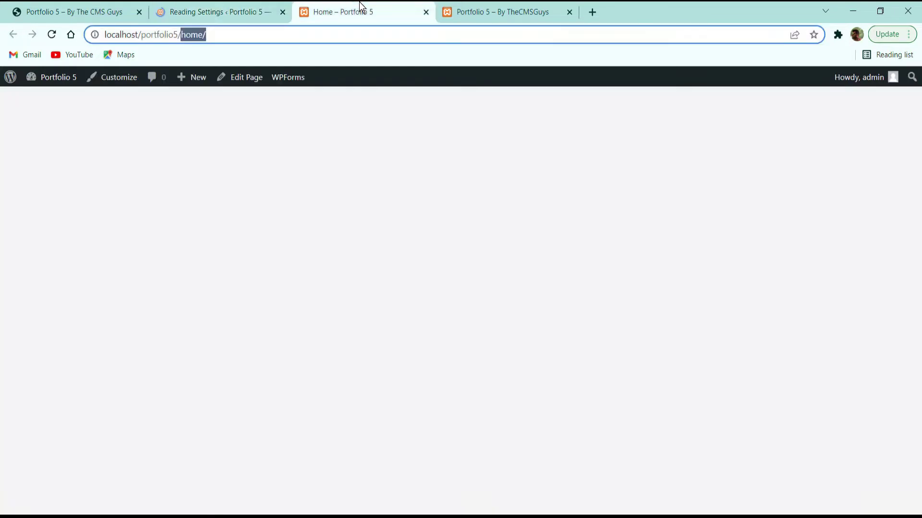
# Reload the Home page to confirm it loads at localhost/portfolio5/, then compare the other front-end tab.
pyautogui.click(156, 30)
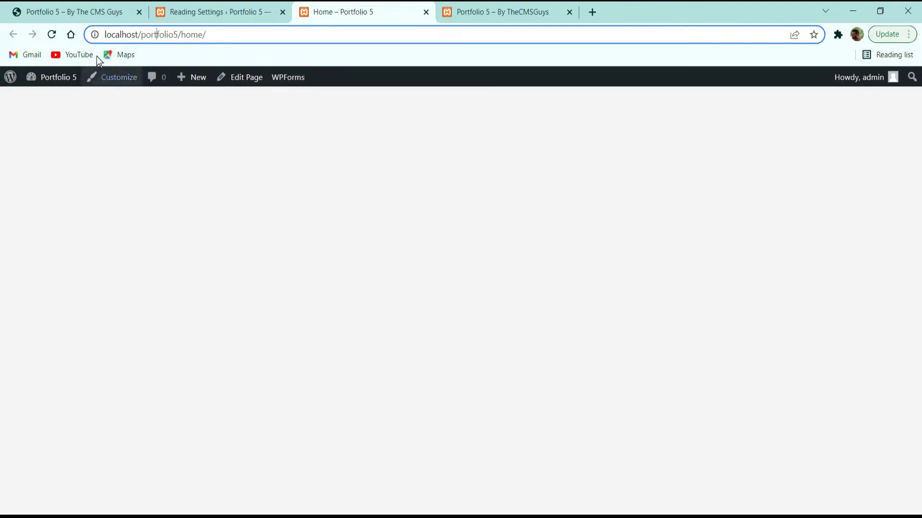
pyautogui.click(54, 33)
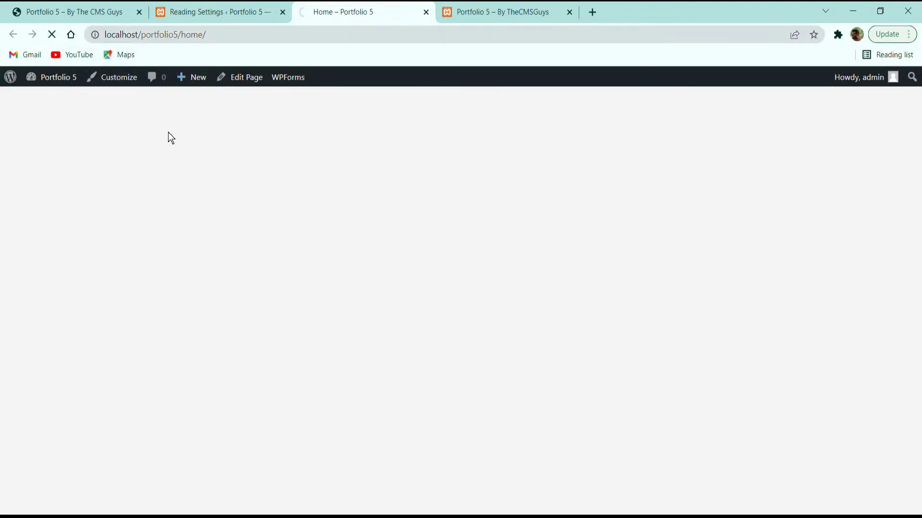
pyautogui.click(117, 37)
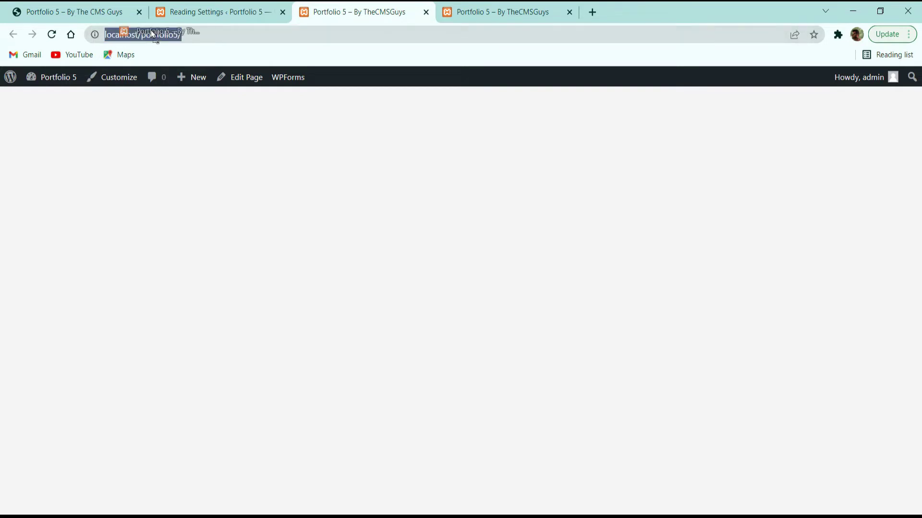
pyautogui.click(200, 30)
pyautogui.click(516, 11)
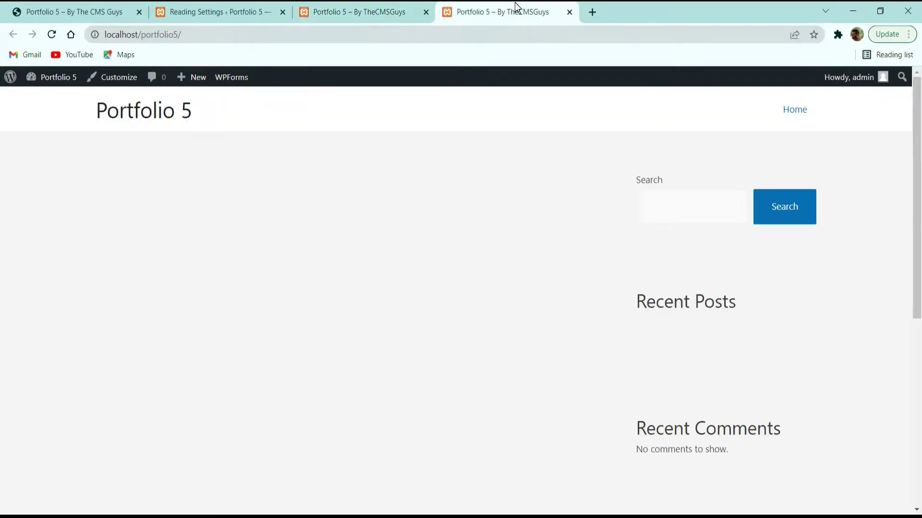
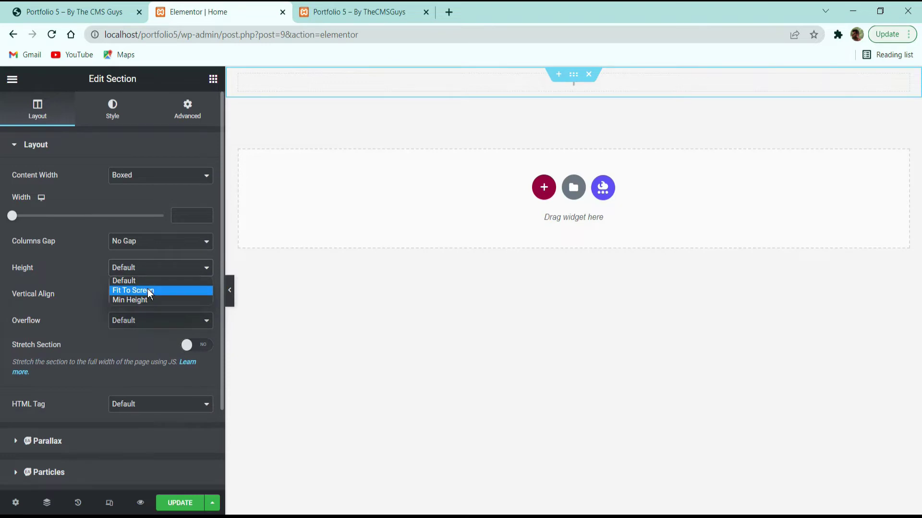
# Give the section a 100 vh minimum height, middle vertical alignment and full-width stretch.
pyautogui.click(146, 300)
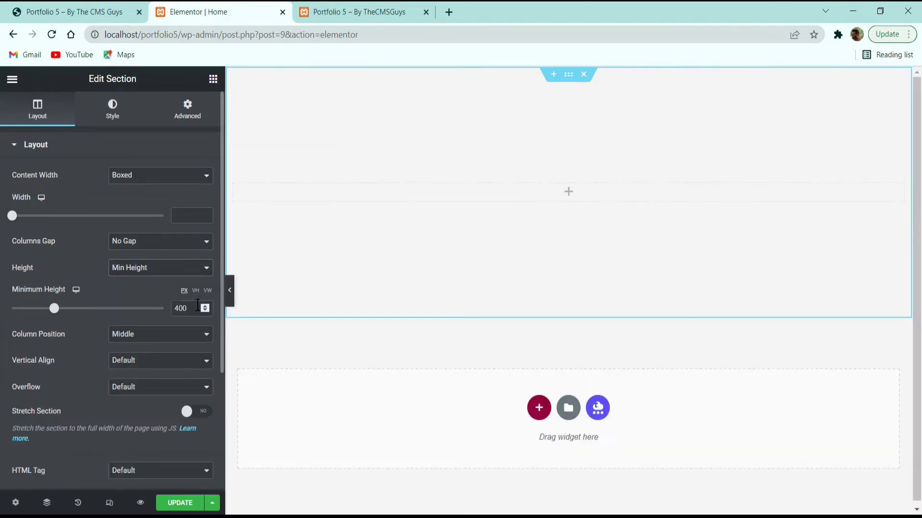
pyautogui.click(196, 291)
pyautogui.moveTo(187, 309); pyautogui.dragTo(145, 317)
pyautogui.write('100')
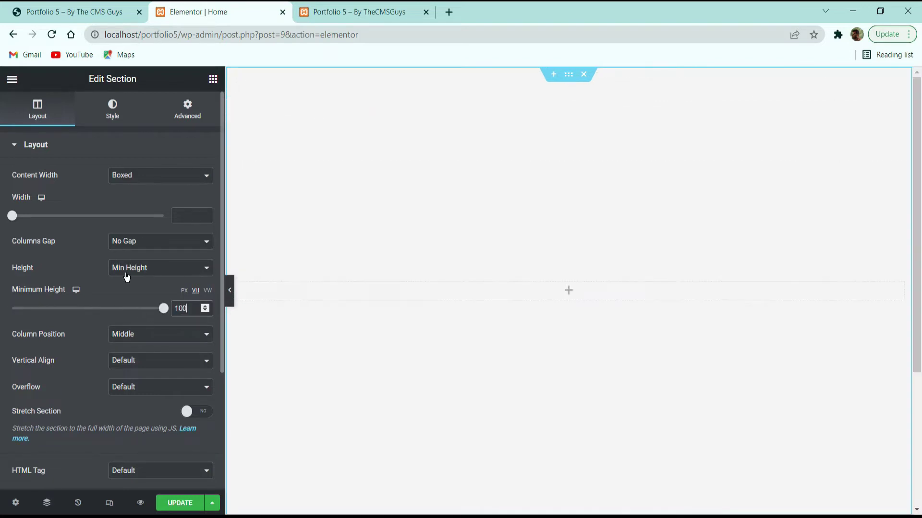
pyautogui.click(152, 369)
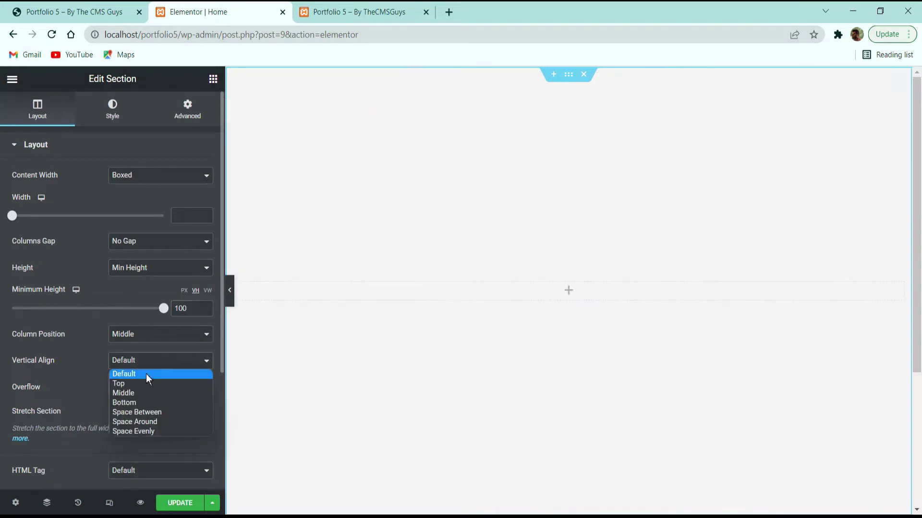
pyautogui.click(139, 394)
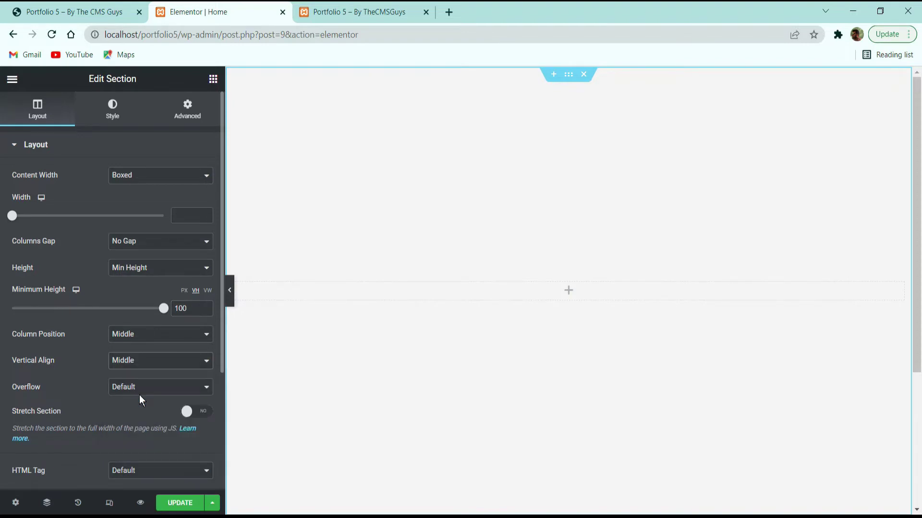
pyautogui.click(195, 411)
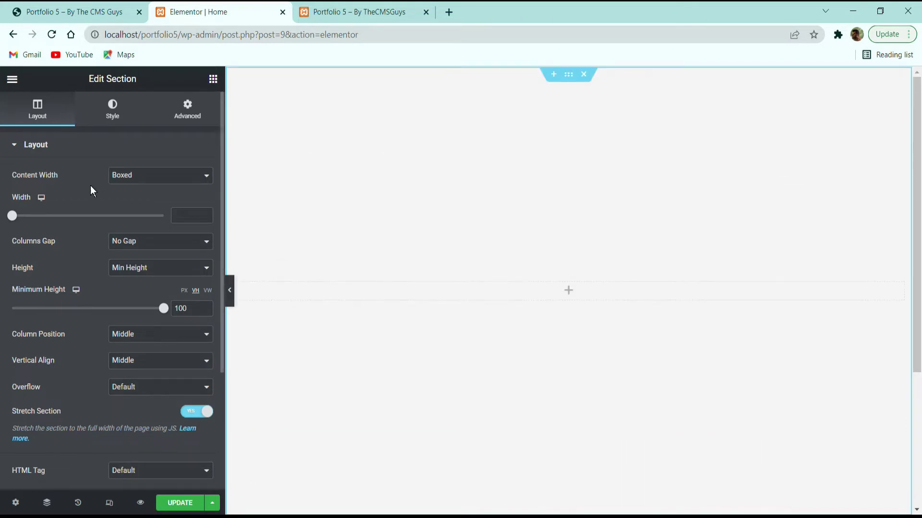
pyautogui.click(118, 118)
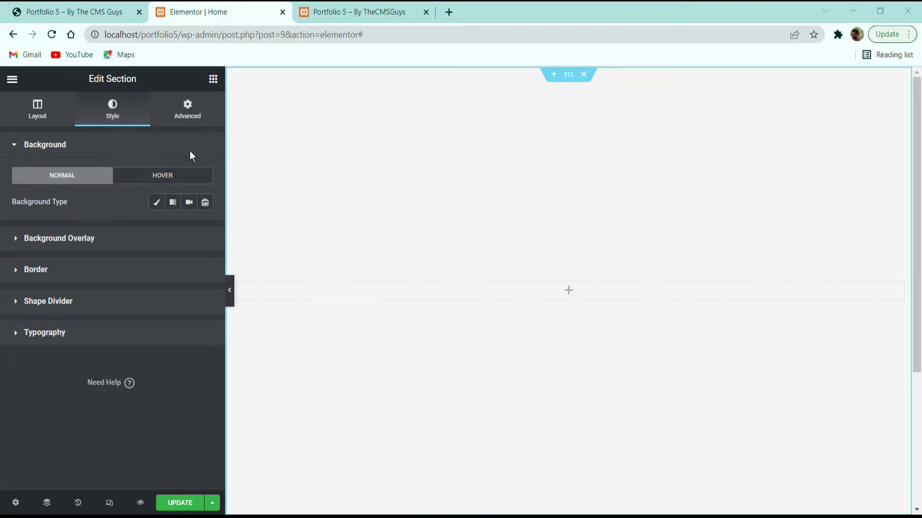
# Choose a Classic background and upload all the Portfolio 5 images to the media library.
pyautogui.click(62, 9)
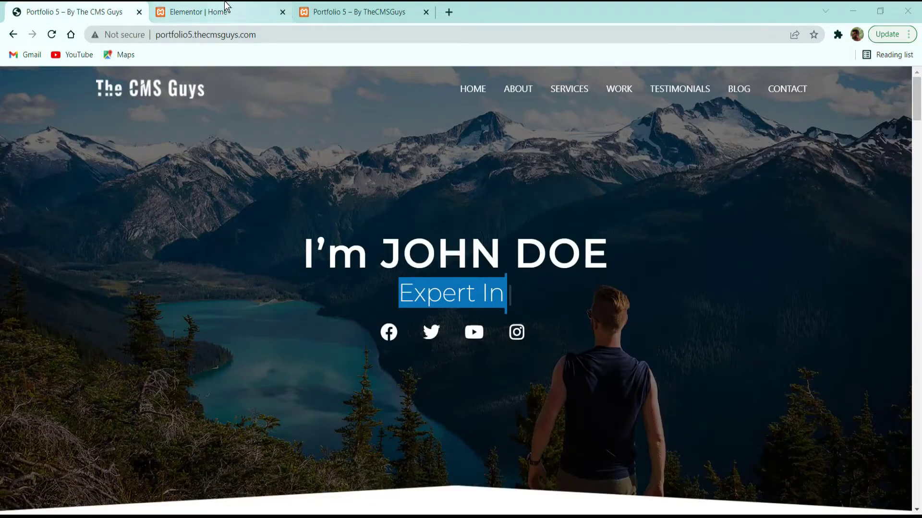
pyautogui.click(202, 12)
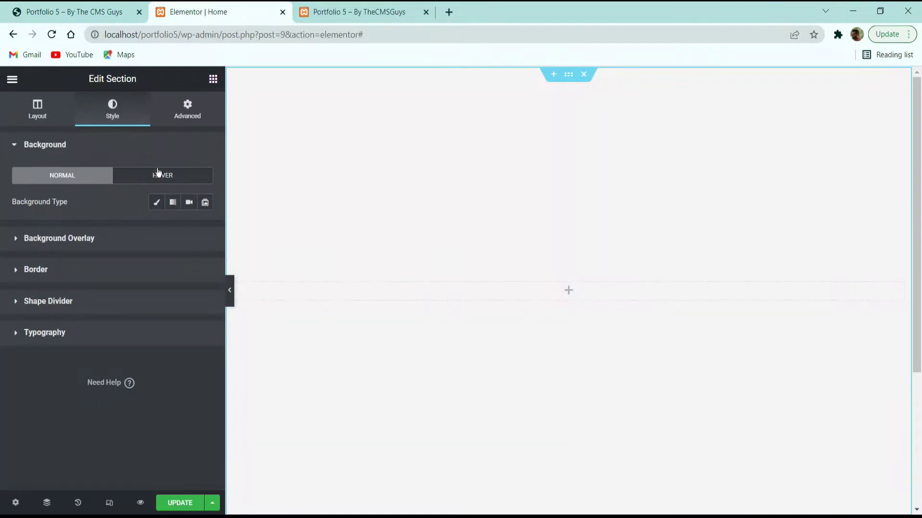
pyautogui.click(157, 206)
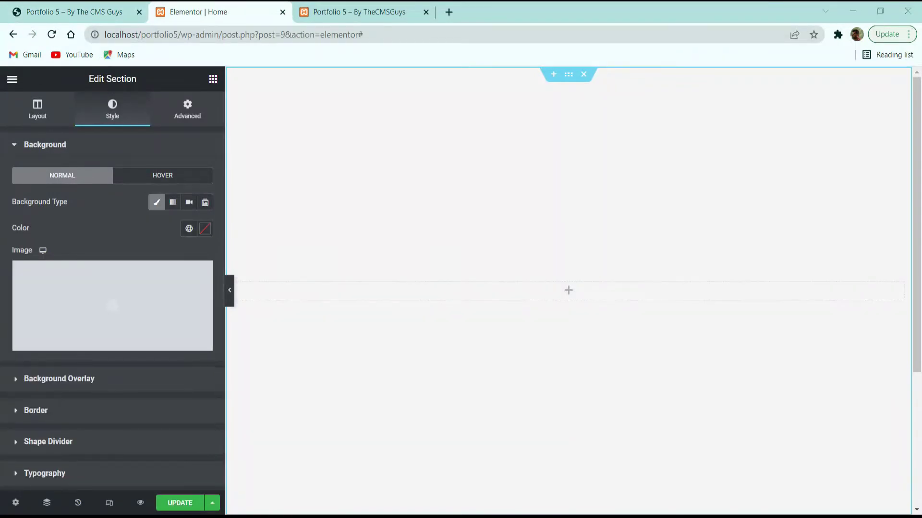
pyautogui.click(113, 306)
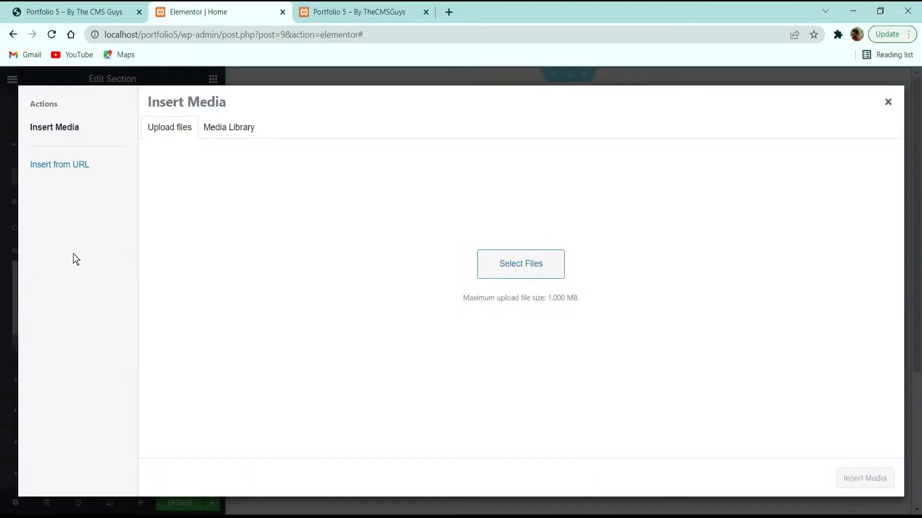
pyautogui.click(520, 296)
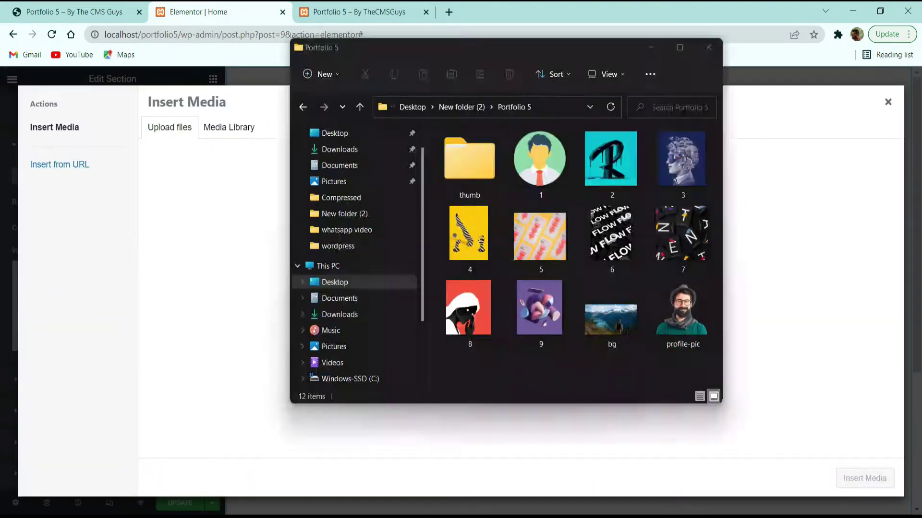
pyautogui.click(565, 241)
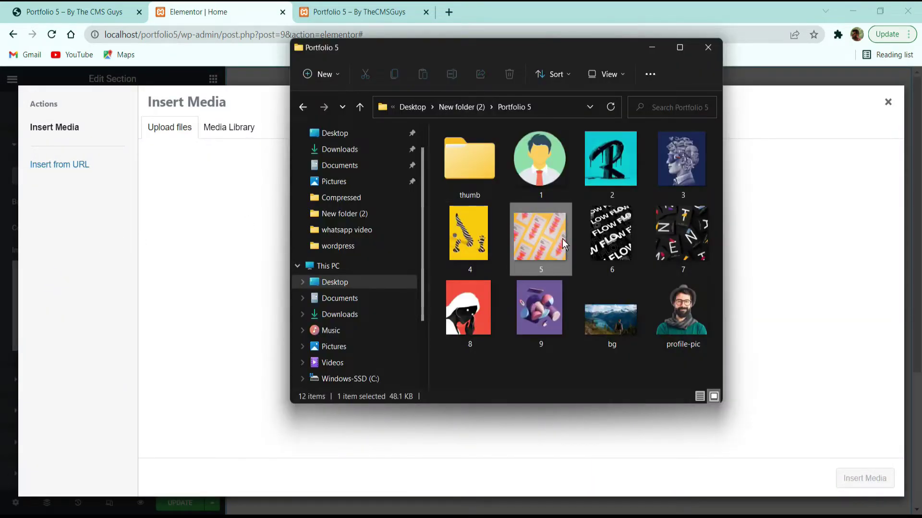
pyautogui.hotkey('ctrl', 'a')
pyautogui.keyDown('ctrl'); pyautogui.click(470, 163); pyautogui.keyUp('ctrl')
pyautogui.moveTo(543, 175); pyautogui.dragTo(236, 267)
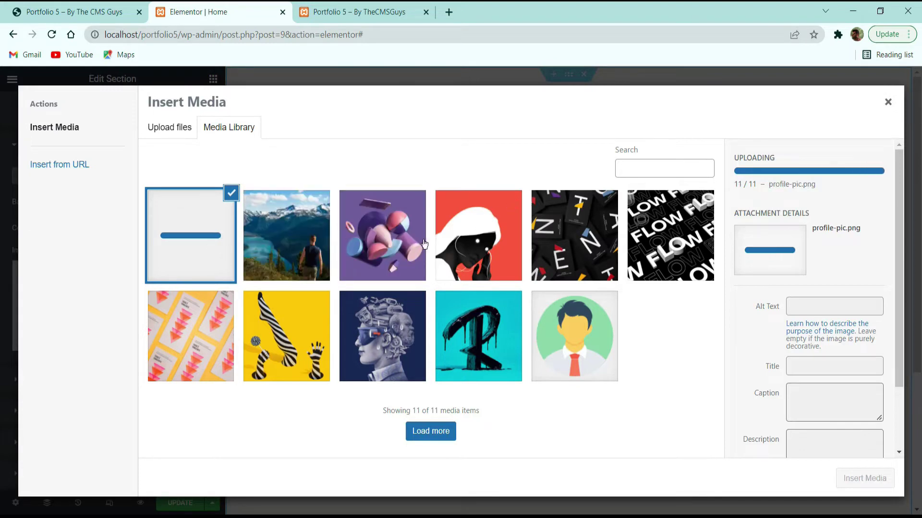
# Insert the mountain photo bg.jpg as the section's background image.
pyautogui.click(312, 240)
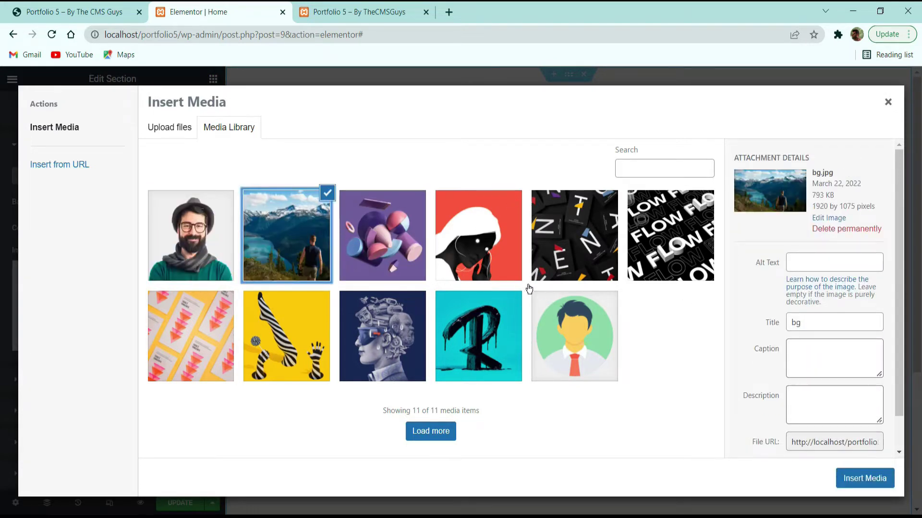
pyautogui.click(858, 477)
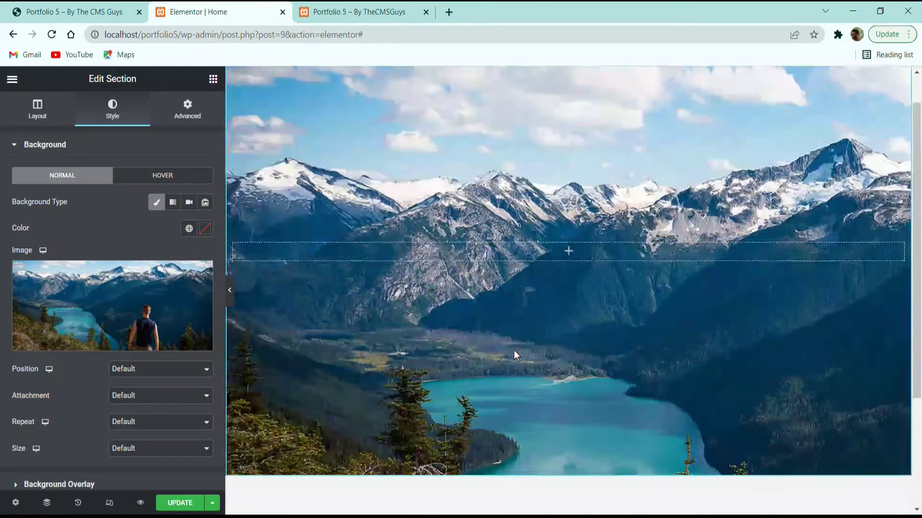
pyautogui.scroll(1, 514, 350)
# Set the background image to Center Center, Default attachment, No-repeat and Cover size.
pyautogui.click(148, 368)
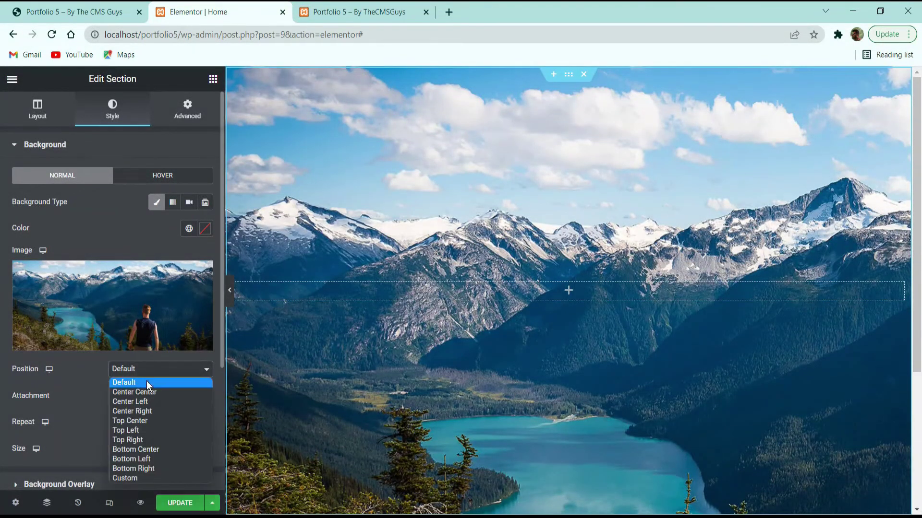
pyautogui.click(144, 392)
pyautogui.click(130, 398)
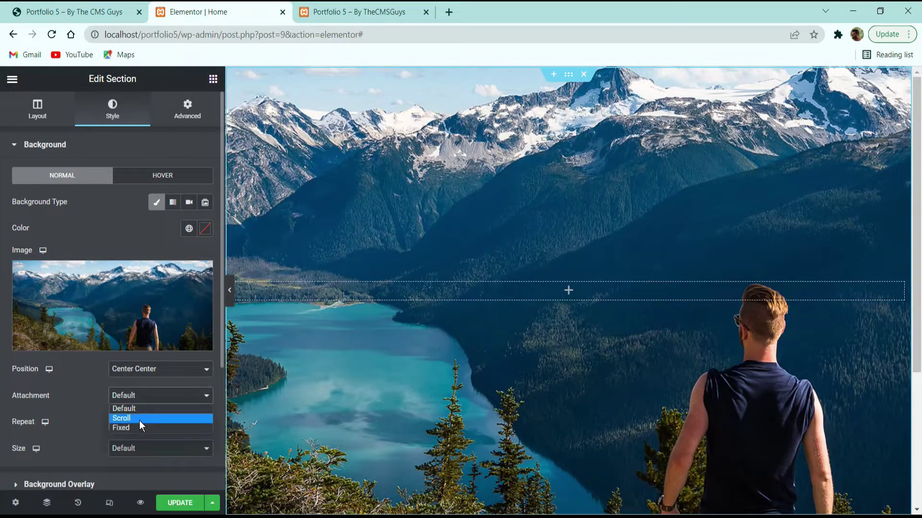
pyautogui.click(137, 409)
pyautogui.click(159, 417)
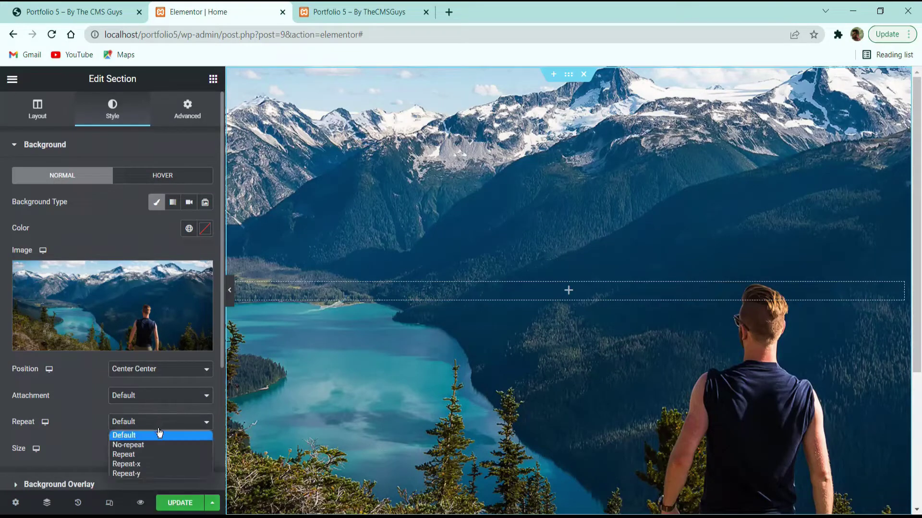
pyautogui.click(147, 448)
pyautogui.scroll(-3, 144, 336)
pyautogui.click(142, 292)
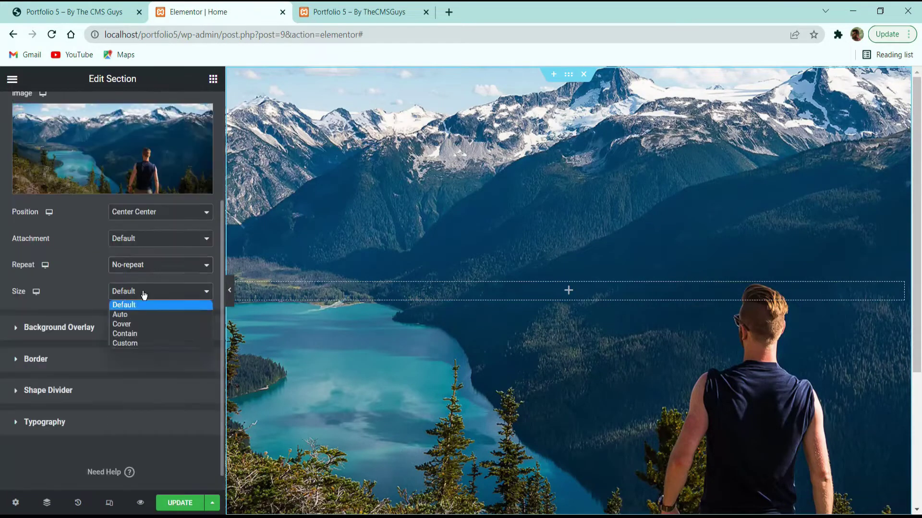
pyautogui.click(142, 325)
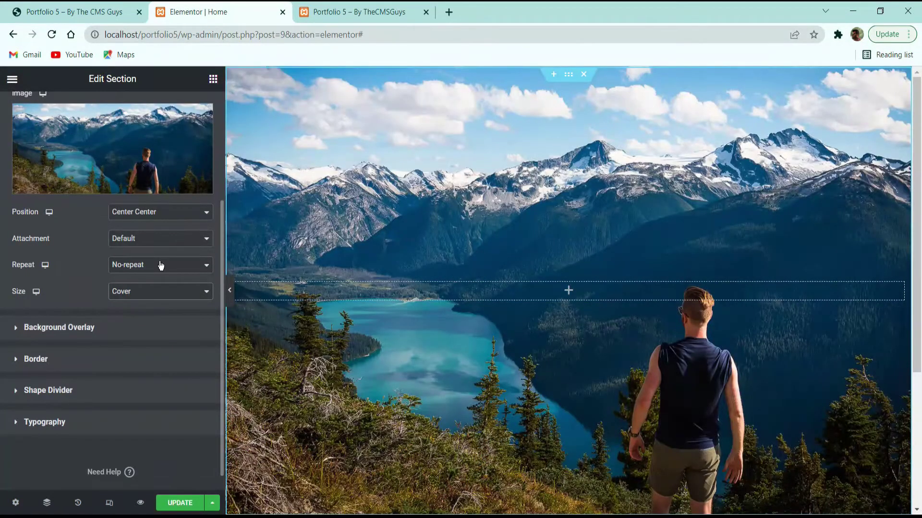
pyautogui.click(72, 14)
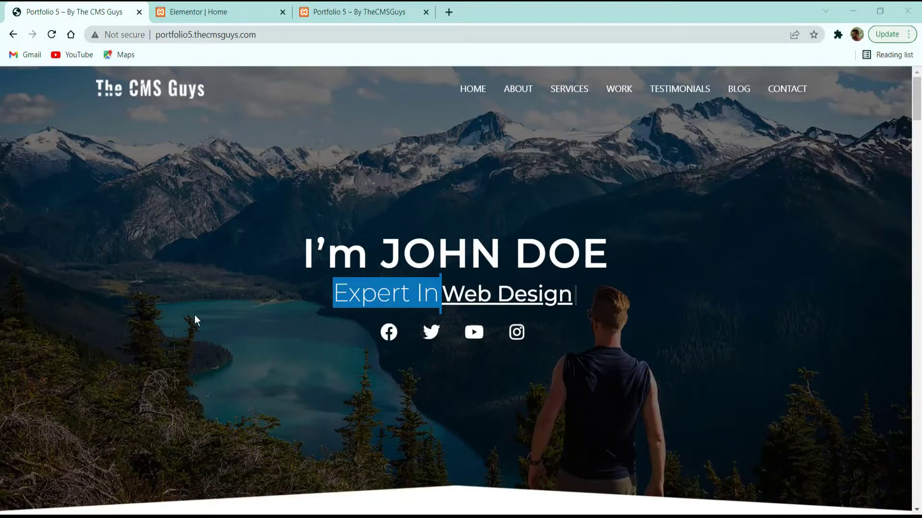
pyautogui.click(288, 6)
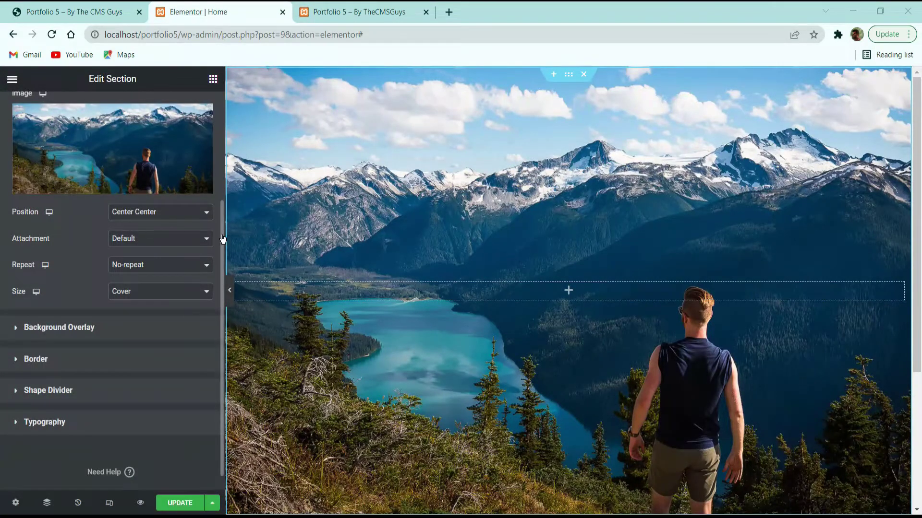
pyautogui.click(78, 327)
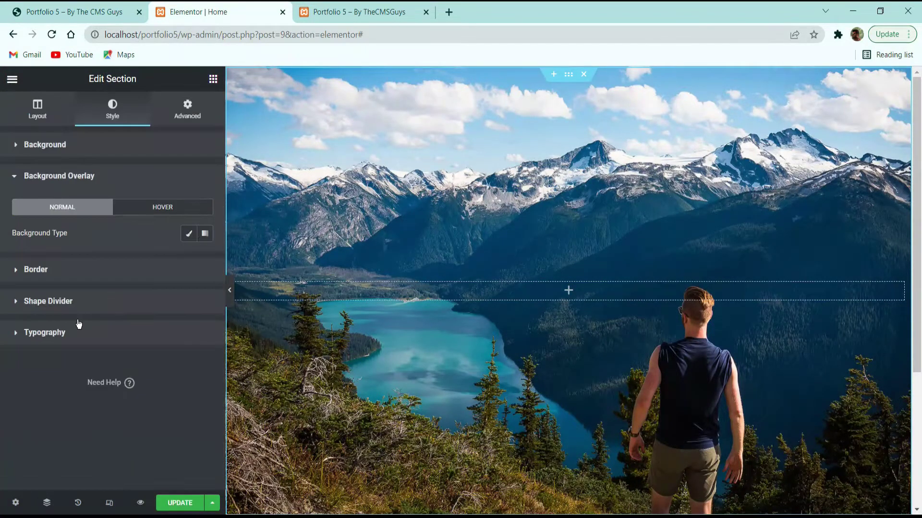
# Add a Classic black #000000 background overlay at 0.55 opacity.
pyautogui.click(188, 233)
pyautogui.click(205, 259)
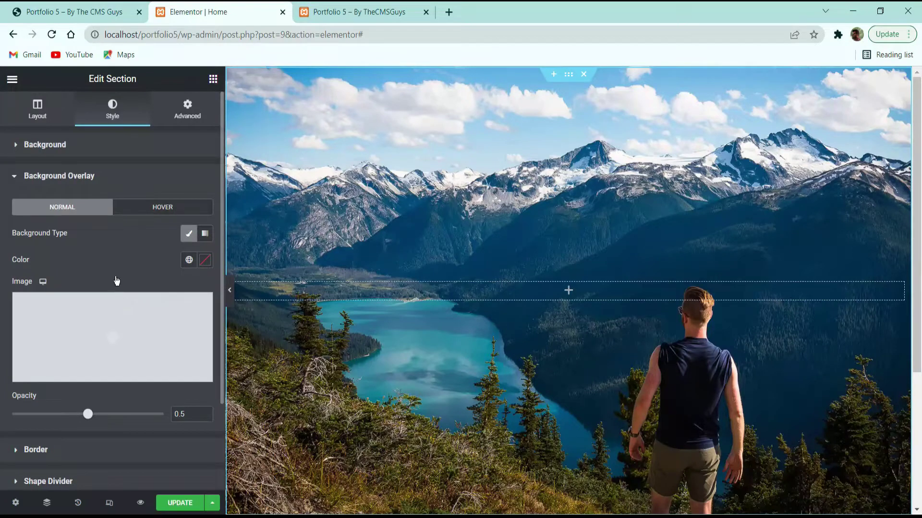
pyautogui.click(75, 379)
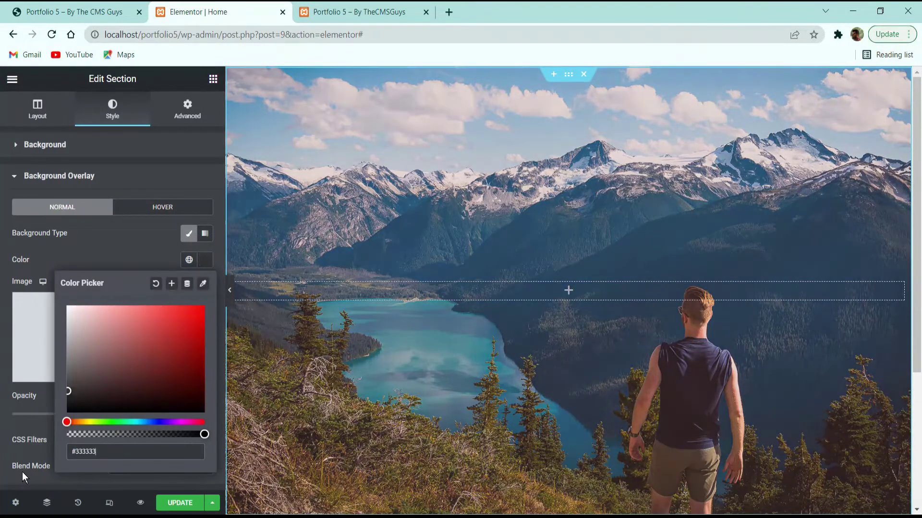
pyautogui.click(68, 411)
pyautogui.click(67, 243)
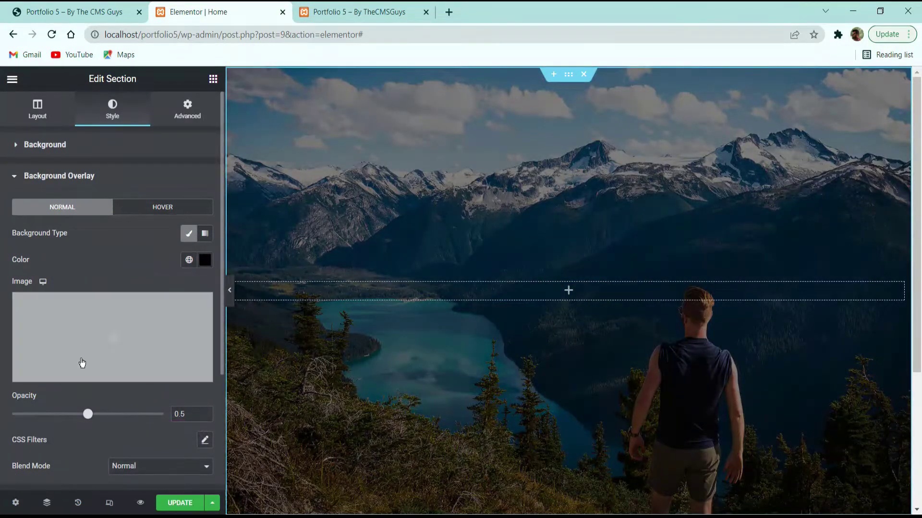
pyautogui.click(192, 413)
pyautogui.write('5')
pyautogui.scroll(-3, 135, 359)
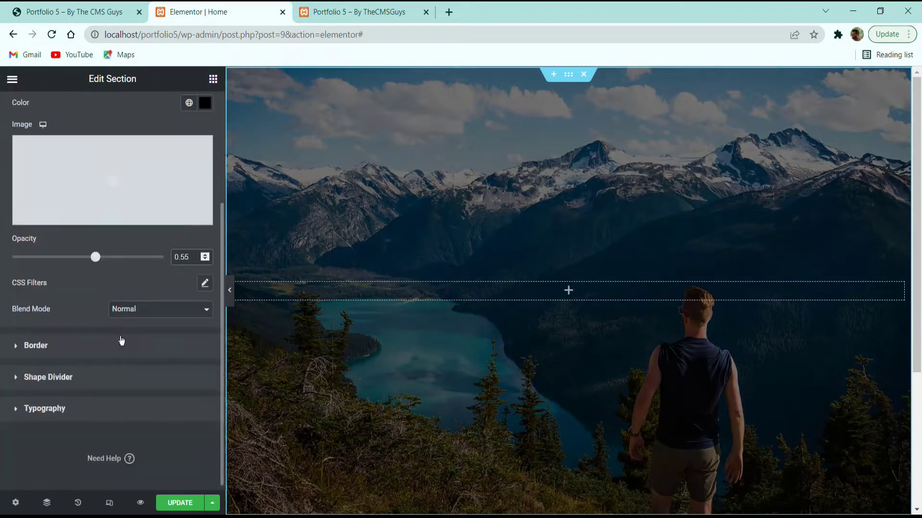
pyautogui.click(67, 347)
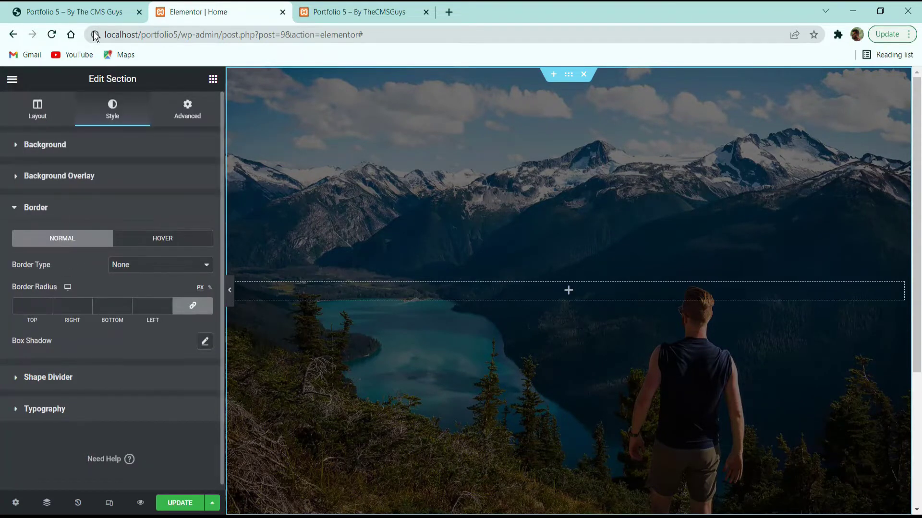
pyautogui.click(92, 11)
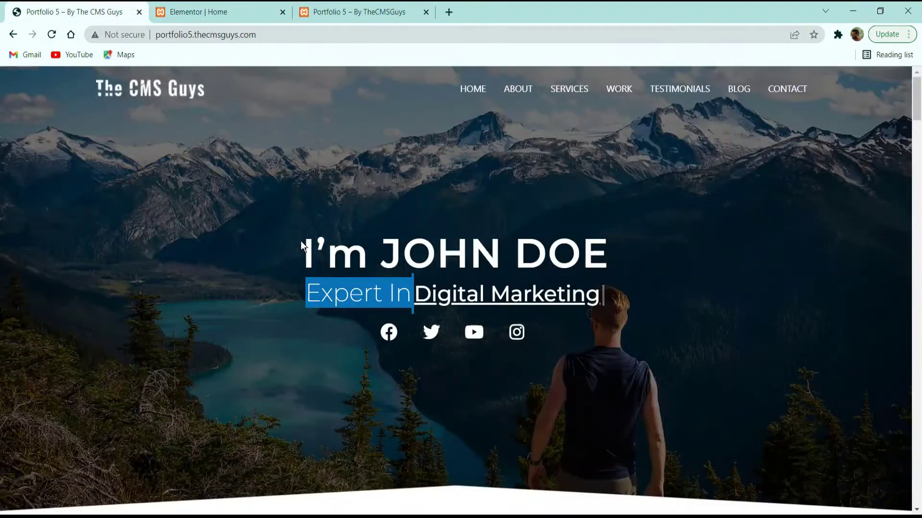
pyautogui.click(215, 11)
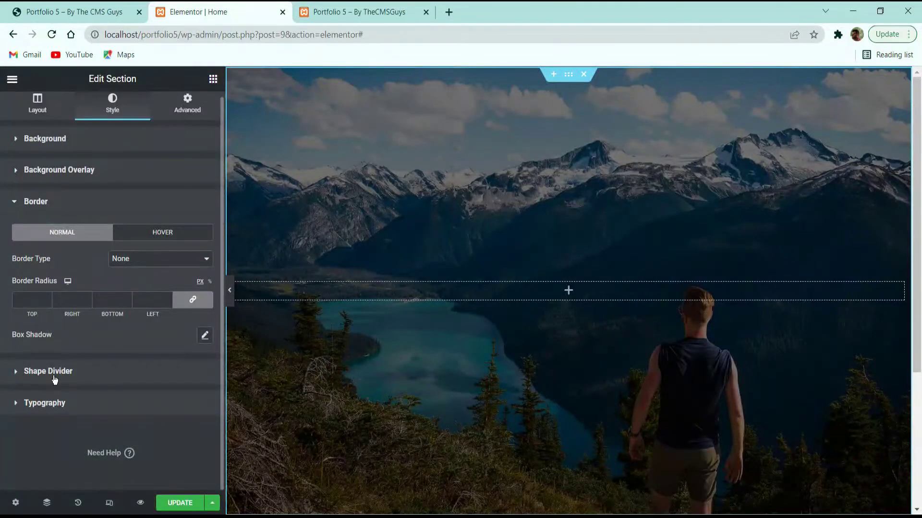
# Add a bottom Triangle shape divider with width 114 and height 49, and save the page.
pyautogui.click(54, 375)
pyautogui.click(168, 274)
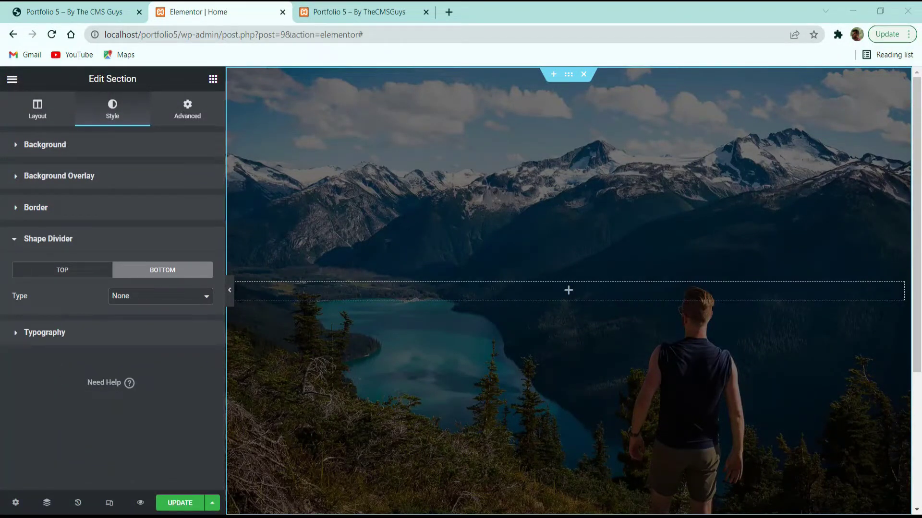
pyautogui.click(131, 302)
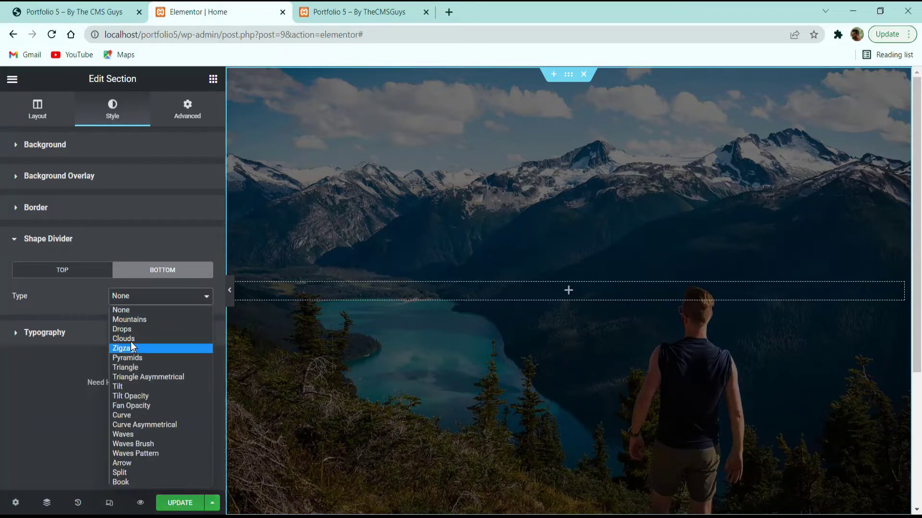
pyautogui.click(126, 367)
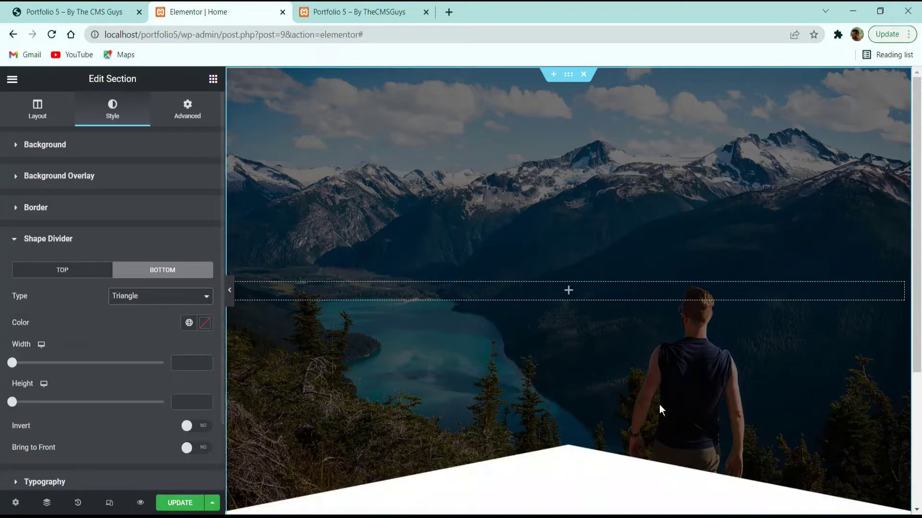
pyautogui.moveTo(12, 363); pyautogui.dragTo(32, 410)
pyautogui.write('49')
pyautogui.click(190, 512)
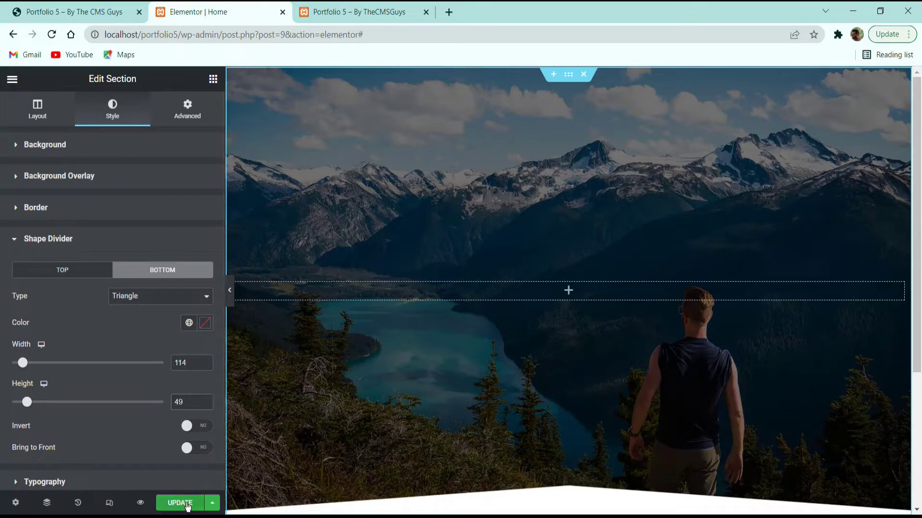
# Copy the main heading text from the live portfolio site for reuse.
pyautogui.click(185, 111)
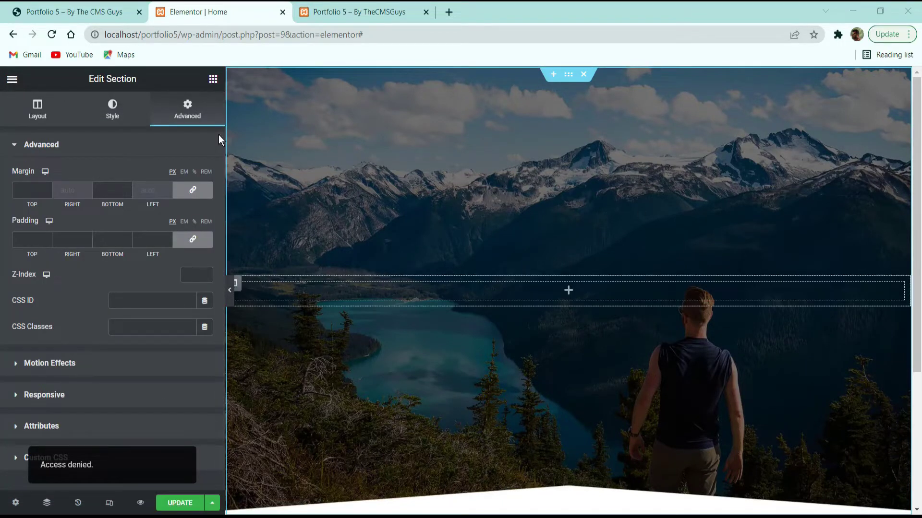
pyautogui.click(96, 11)
pyautogui.tripleClick(374, 263)
pyautogui.hotkey('ctrl', 'c')
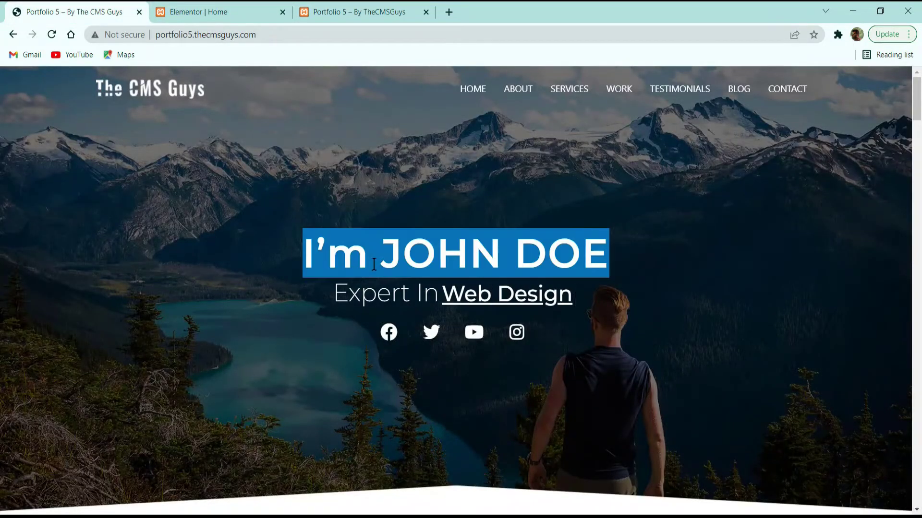
pyautogui.click(209, 6)
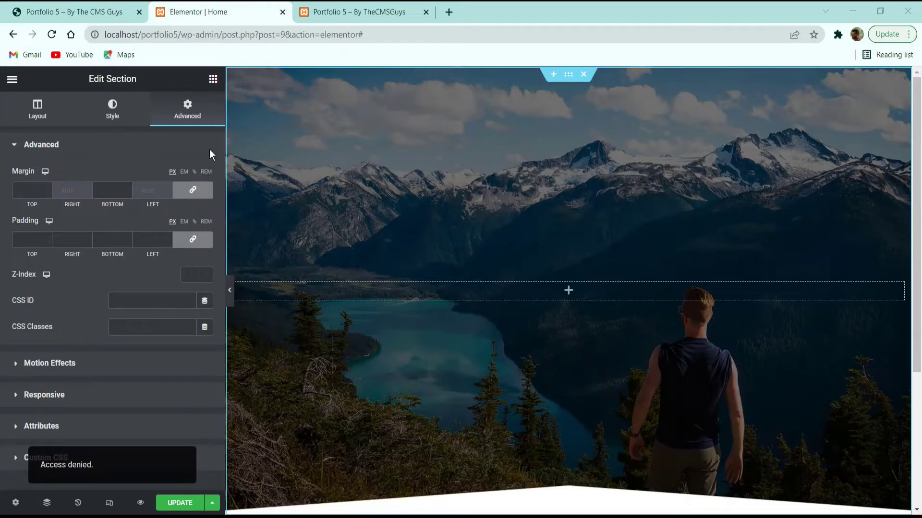
pyautogui.click(213, 79)
# Add a Heading widget with the owner's name pasted in, centre-aligned, with white text.
pyautogui.moveTo(167, 230); pyautogui.dragTo(469, 289)
pyautogui.tripleClick(141, 227)
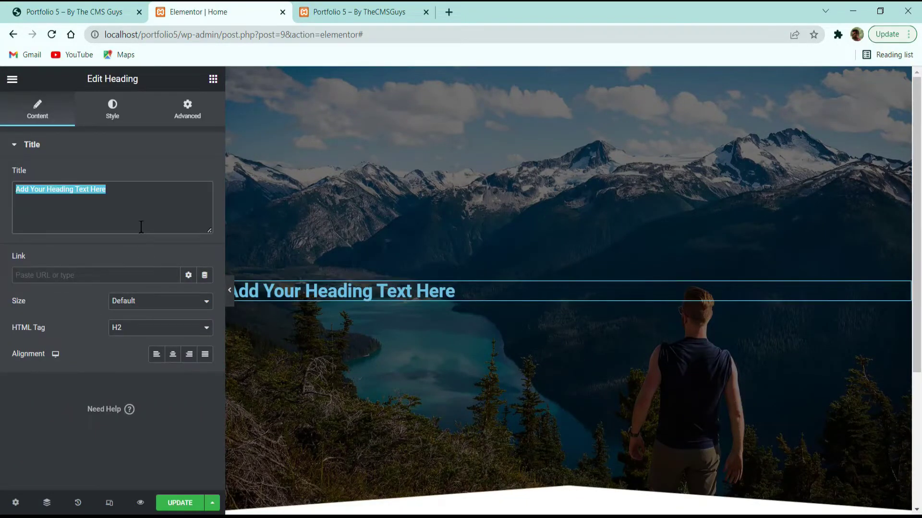
pyautogui.hotkey('ctrl', 'v')
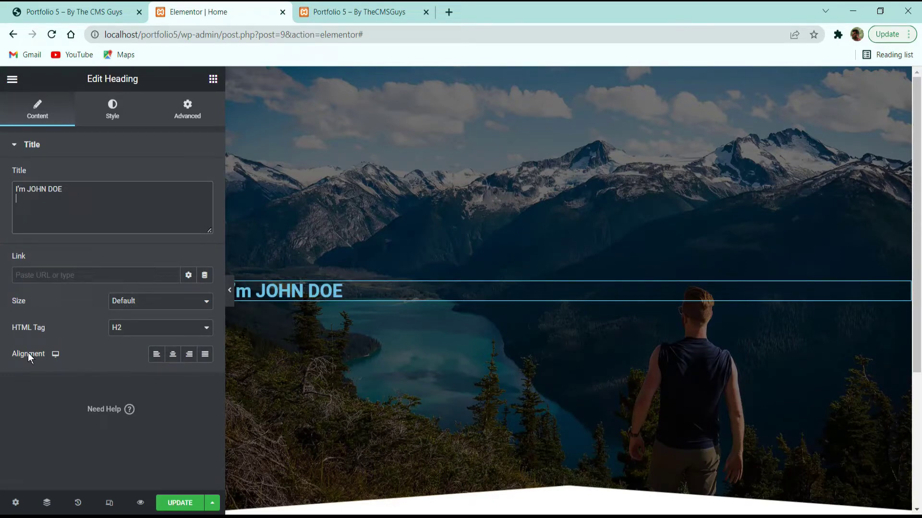
pyautogui.click(173, 356)
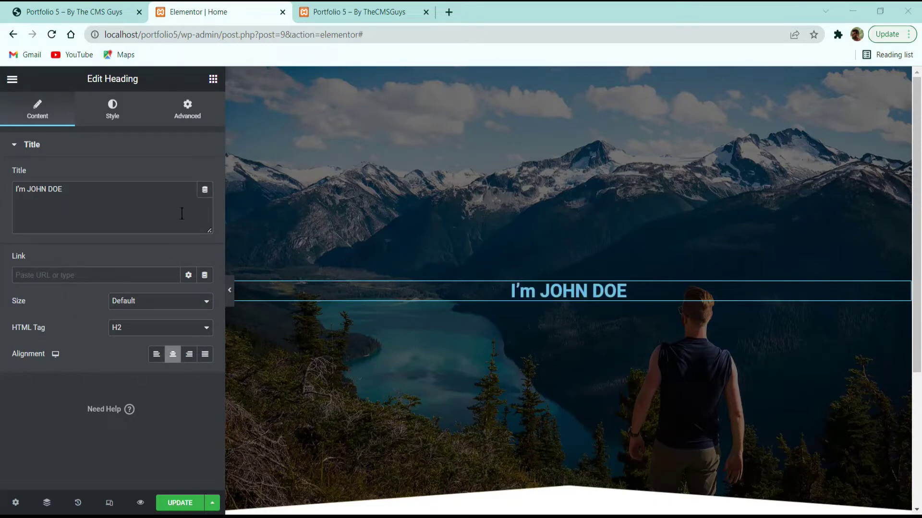
pyautogui.click(122, 111)
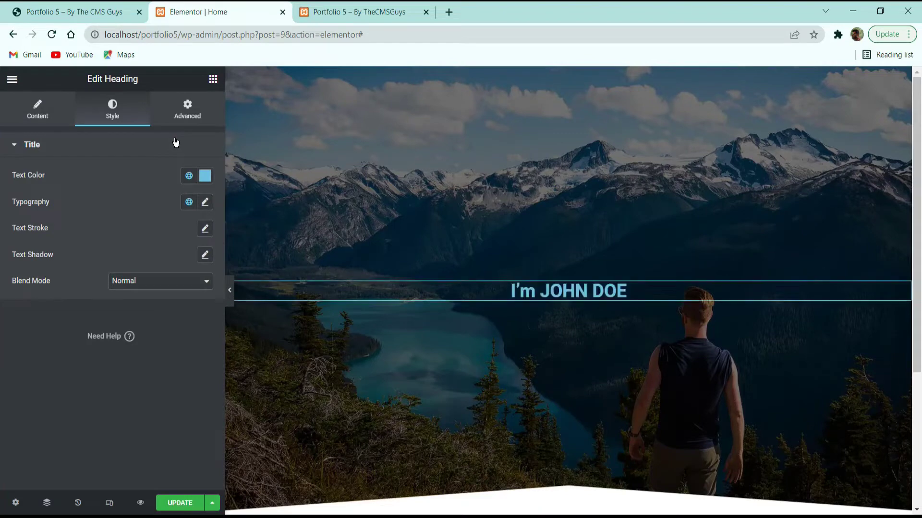
pyautogui.click(205, 175)
pyautogui.moveTo(183, 262); pyautogui.dragTo(17, 157)
# Set the heading typography to Montserrat at font size 65.
pyautogui.click(72, 145)
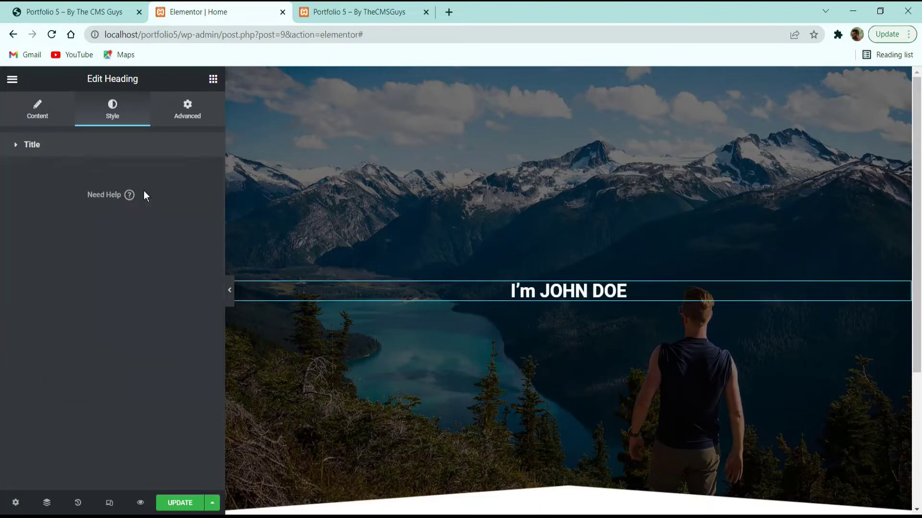
pyautogui.click(153, 154)
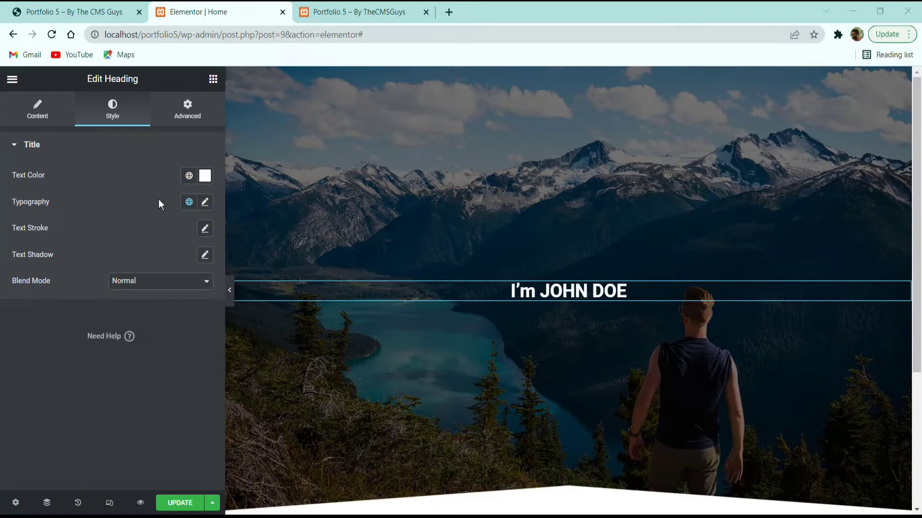
pyautogui.click(205, 204)
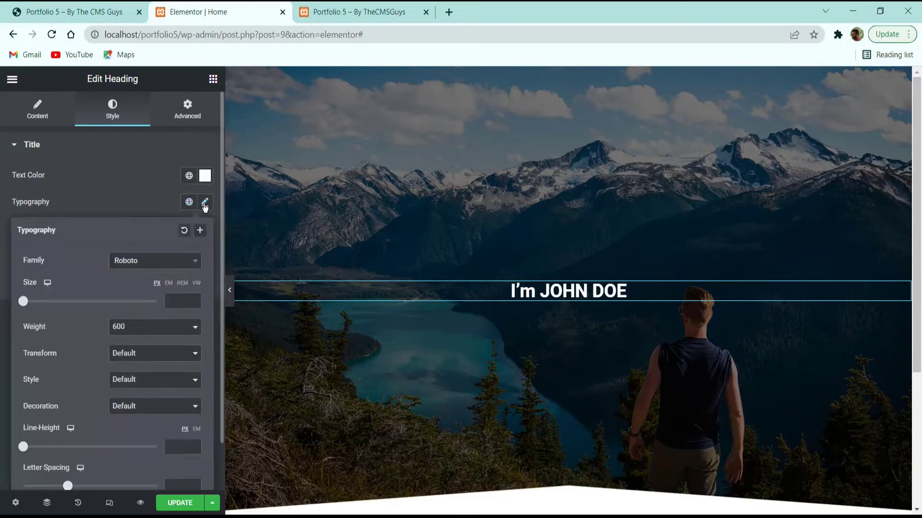
pyautogui.click(155, 264)
pyautogui.write('monts')
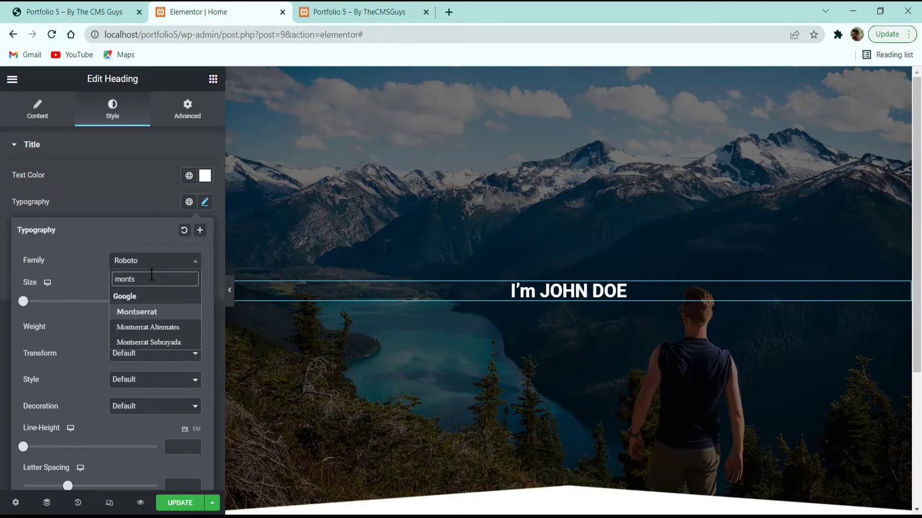
pyautogui.press('Return')
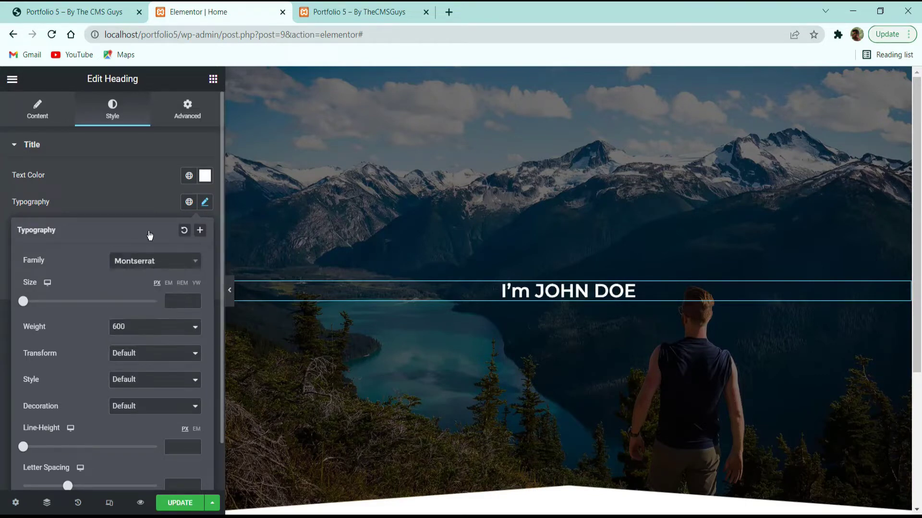
pyautogui.click(177, 304)
pyautogui.write('65')
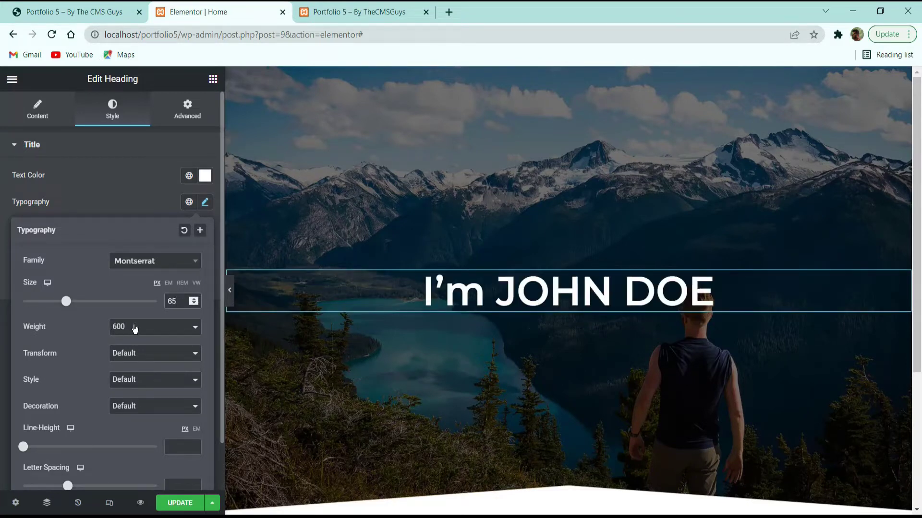
# Set heading line height to 1 em and letter spacing to 2, then save.
pyautogui.click(197, 429)
pyautogui.click(188, 444)
pyautogui.write('1')
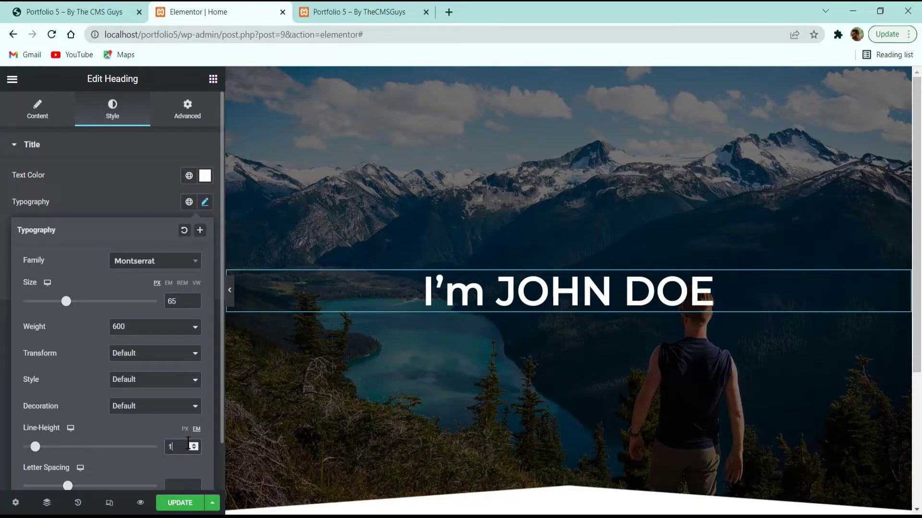
pyautogui.scroll(-3, 267, 323)
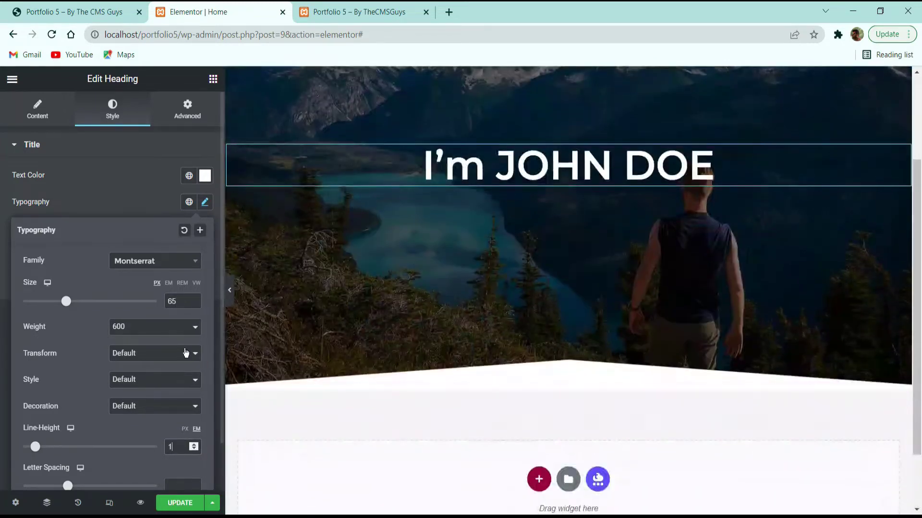
pyautogui.click(175, 486)
pyautogui.write('2')
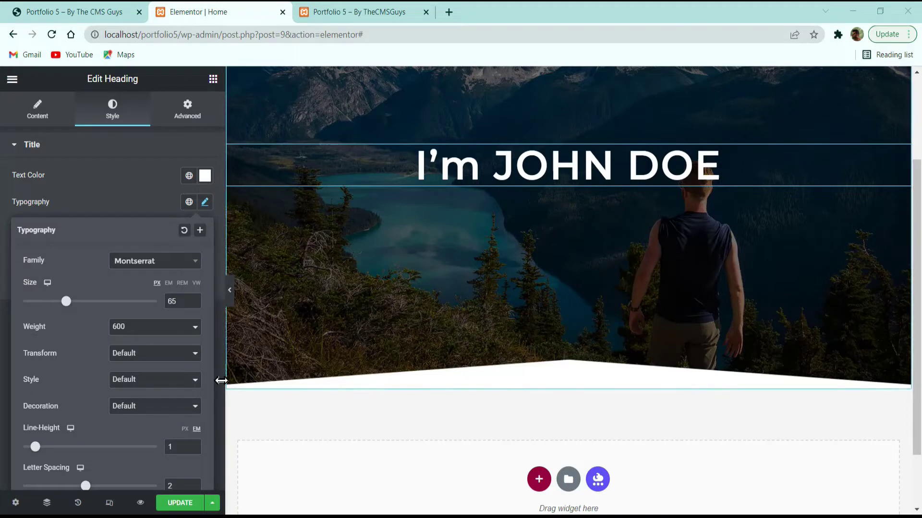
pyautogui.click(98, 200)
pyautogui.click(180, 502)
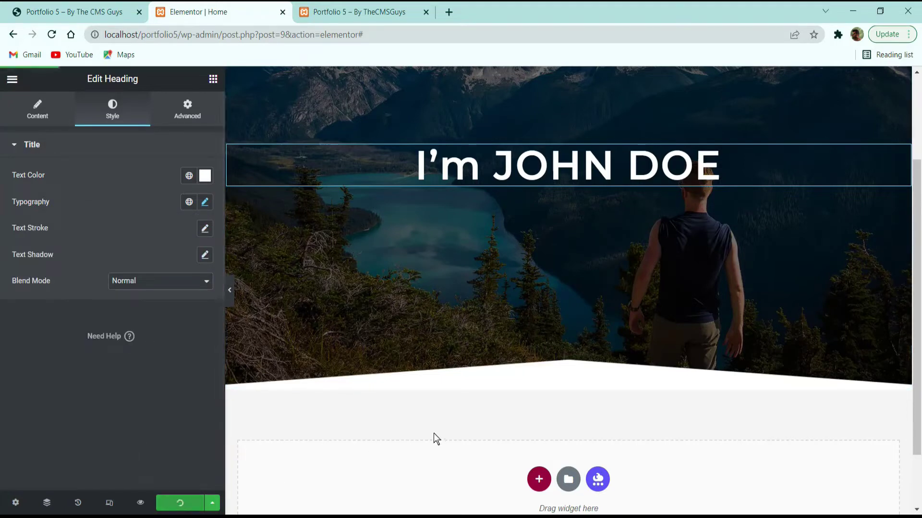
pyautogui.click(74, 12)
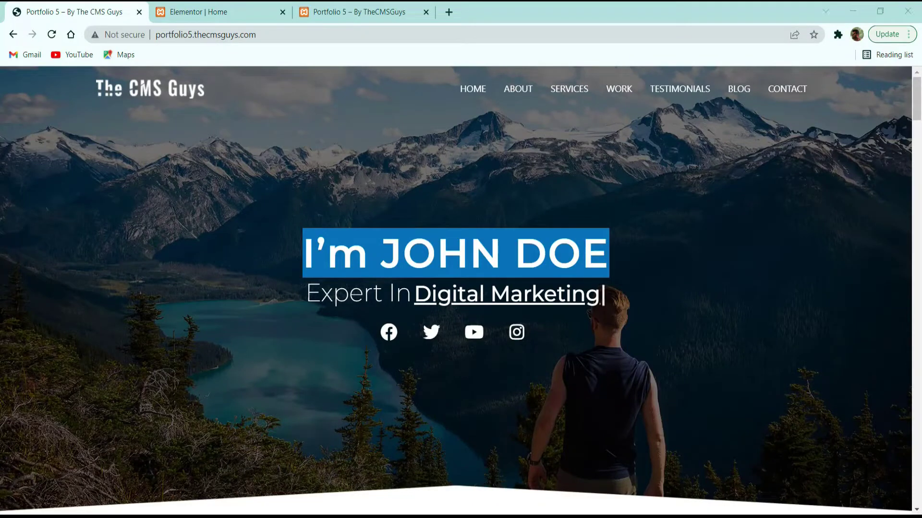
# Inspect the live site's subtitle text, then go back to the Elementor tab.
pyautogui.moveTo(400, 294); pyautogui.dragTo(542, 301)
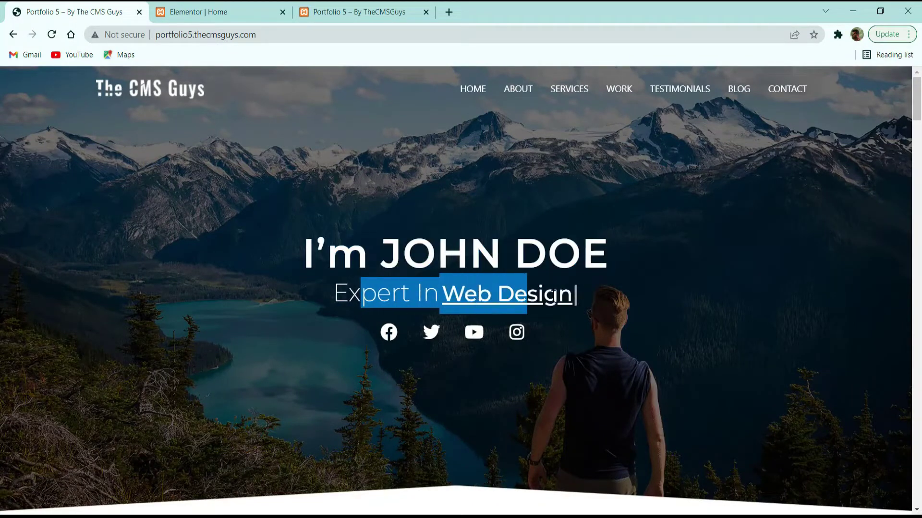
pyautogui.click(543, 301)
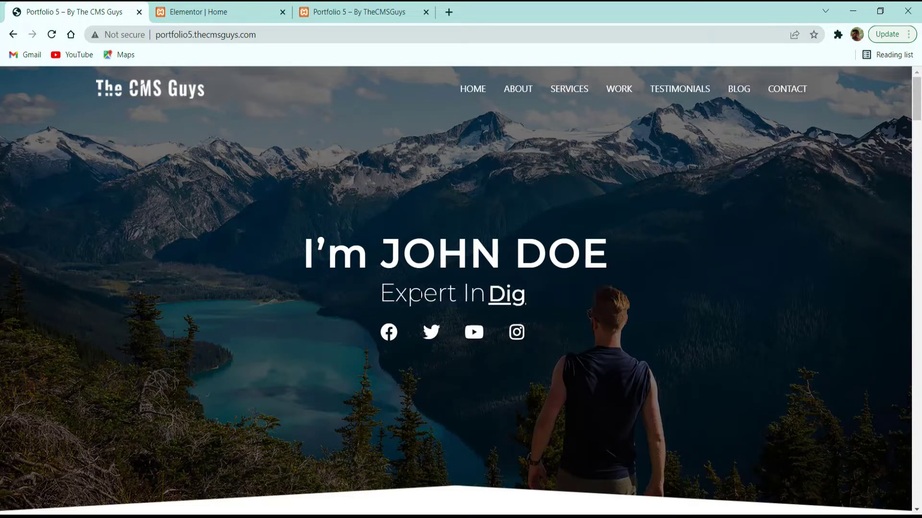
pyautogui.click(220, 14)
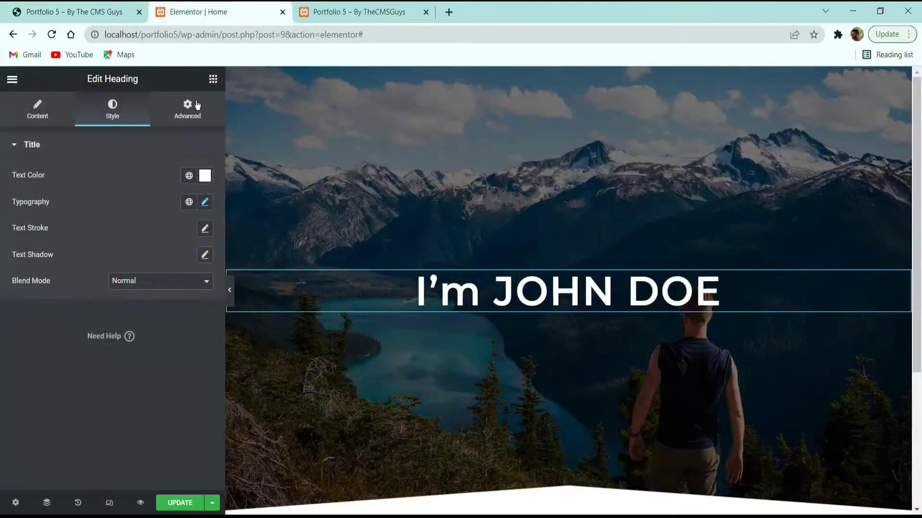
# Search widgets for 'fancy' and place a Fancy Text widget below the name heading.
pyautogui.click(213, 79)
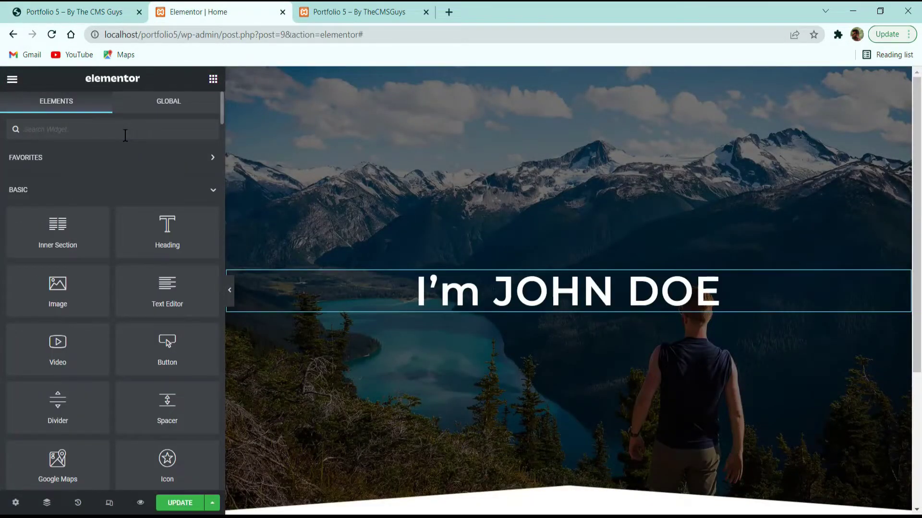
pyautogui.write('fa')
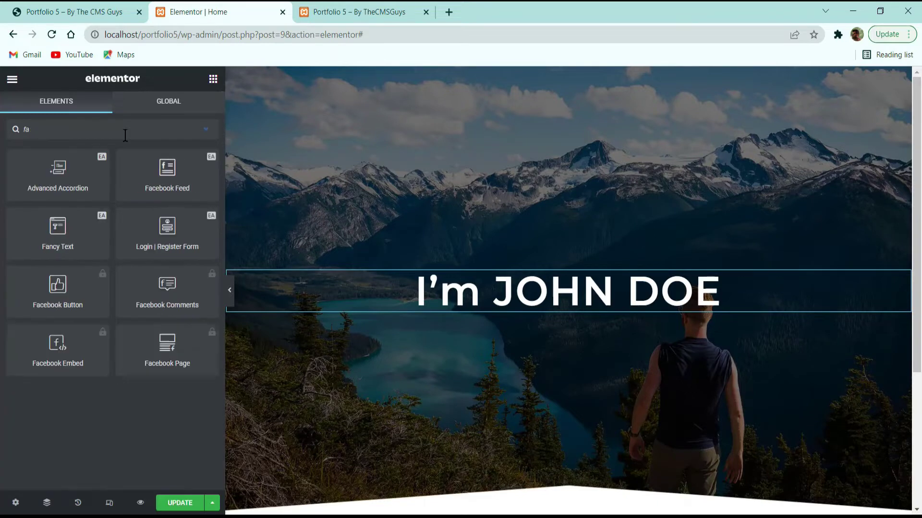
pyautogui.write('ncy')
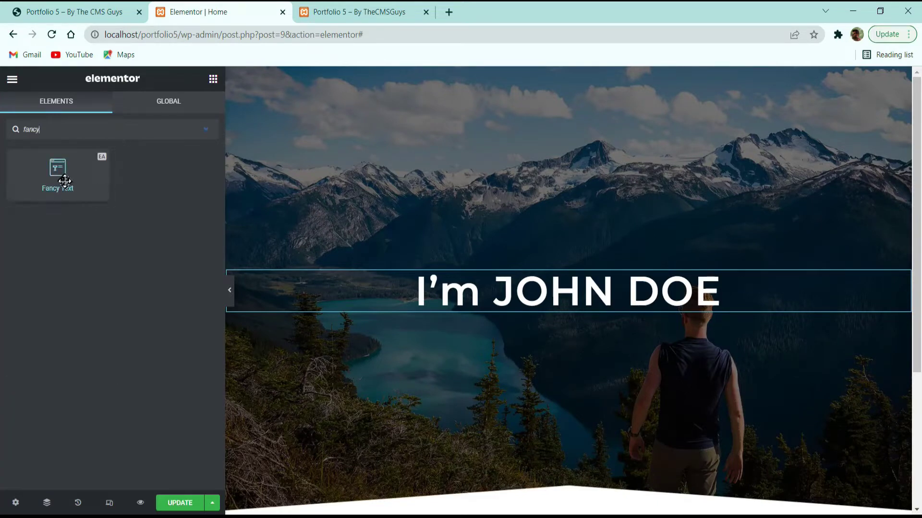
pyautogui.moveTo(65, 181); pyautogui.dragTo(478, 317)
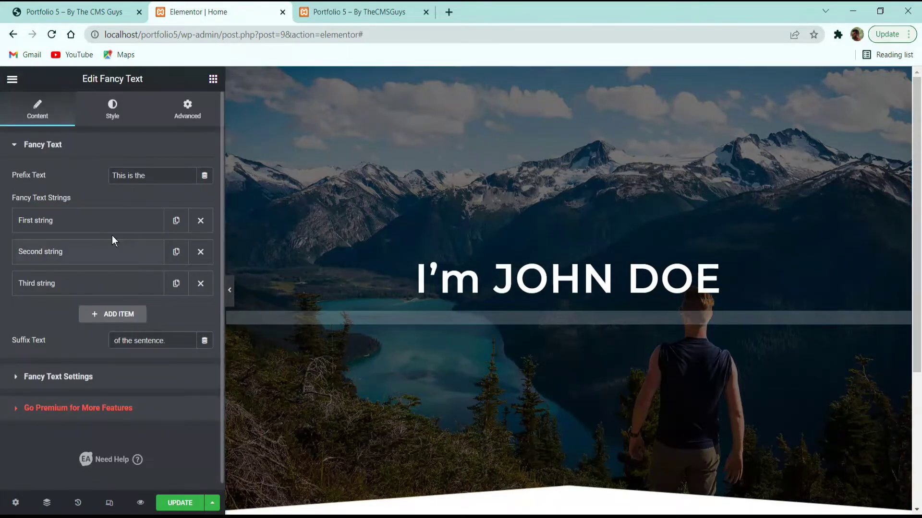
# Set the prefix to 'Expert In', clear the suffix, and remove the extra string items.
pyautogui.click(86, 230)
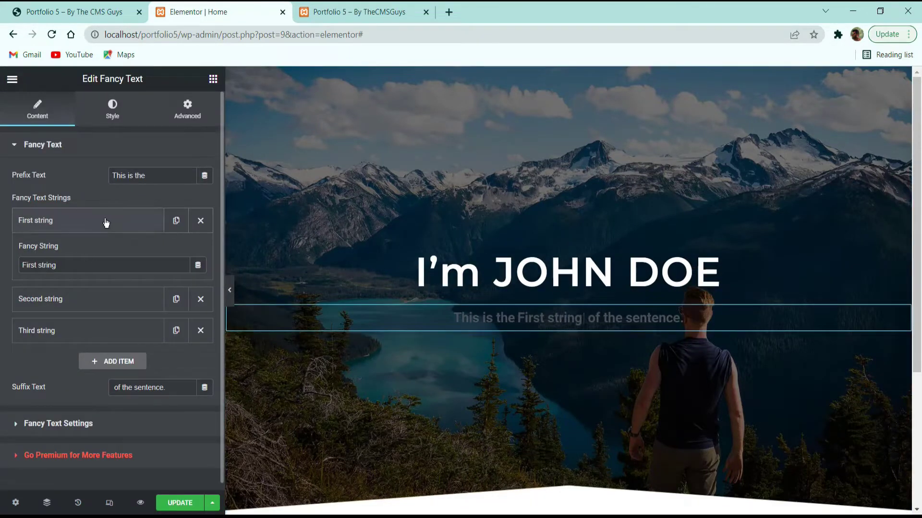
pyautogui.click(101, 221)
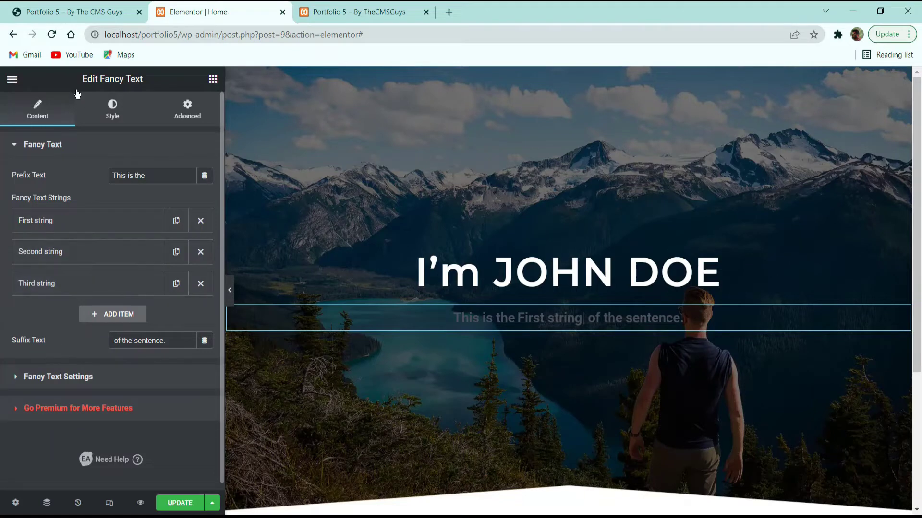
pyautogui.click(48, 12)
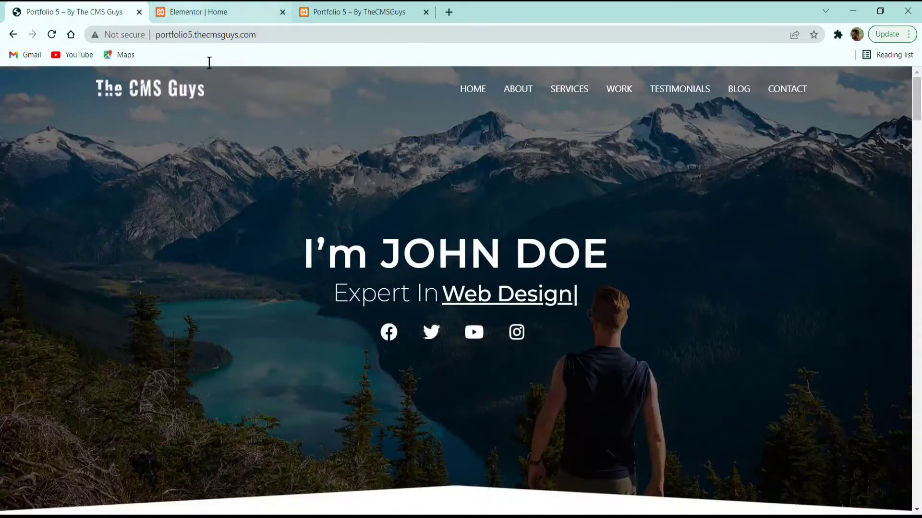
pyautogui.moveTo(333, 292); pyautogui.dragTo(415, 293)
pyautogui.hotkey('ctrl', 'c')
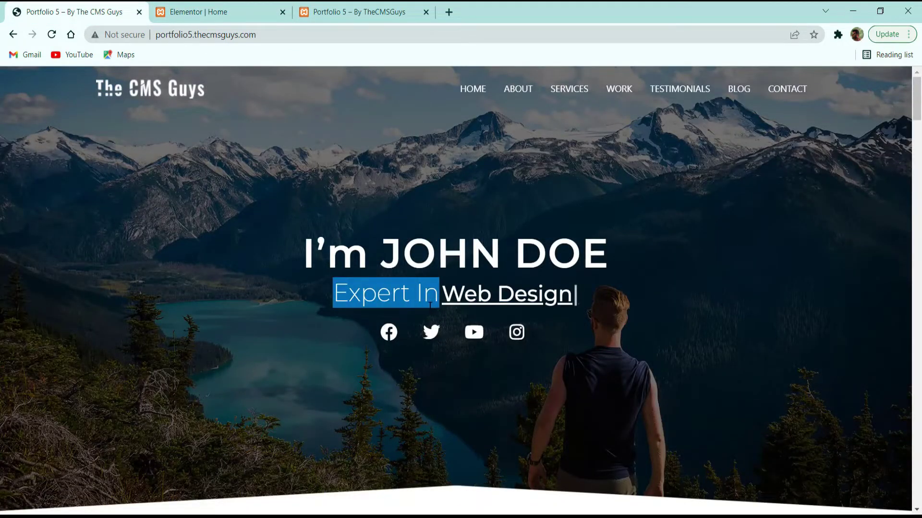
pyautogui.click(206, 13)
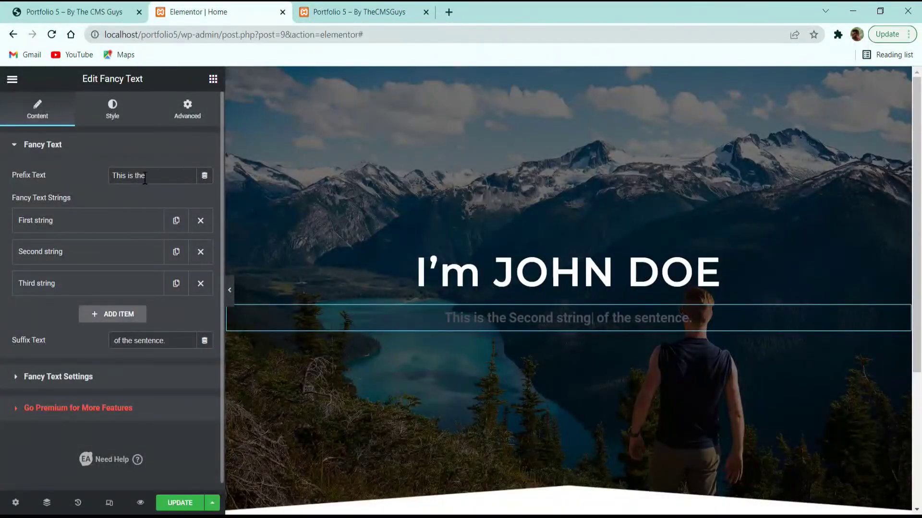
pyautogui.hotkey('ctrl', 'v')
pyautogui.write('In')
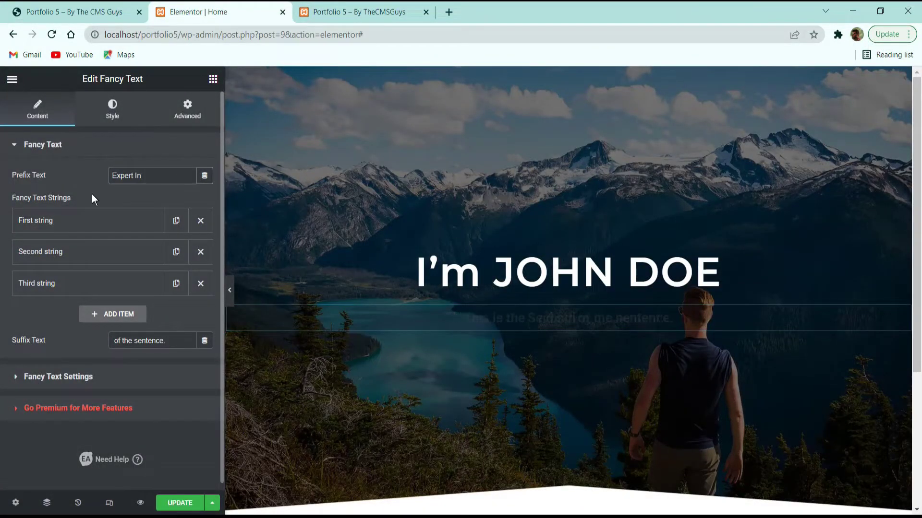
pyautogui.moveTo(169, 342); pyautogui.dragTo(35, 350)
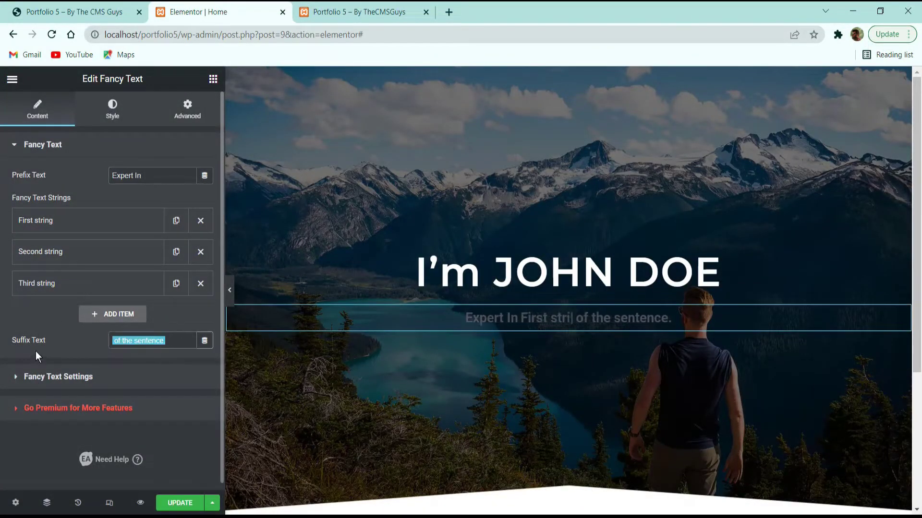
pyautogui.press('BackSpace')
pyautogui.click(200, 251)
pyautogui.click(201, 252)
# Set the rotating strings to Web Design, Web Development and Digital Marketing.
pyautogui.click(110, 228)
pyautogui.moveTo(103, 264); pyautogui.dragTo(6, 290)
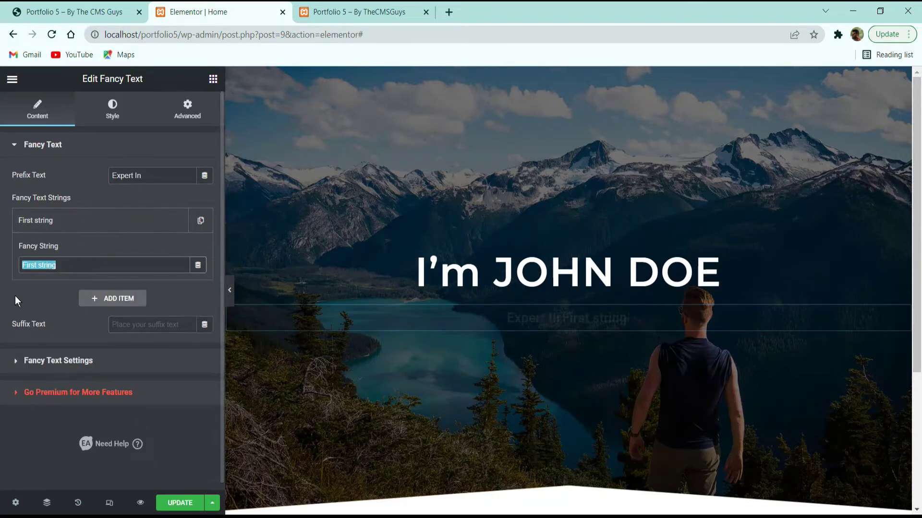
pyautogui.write('Web')
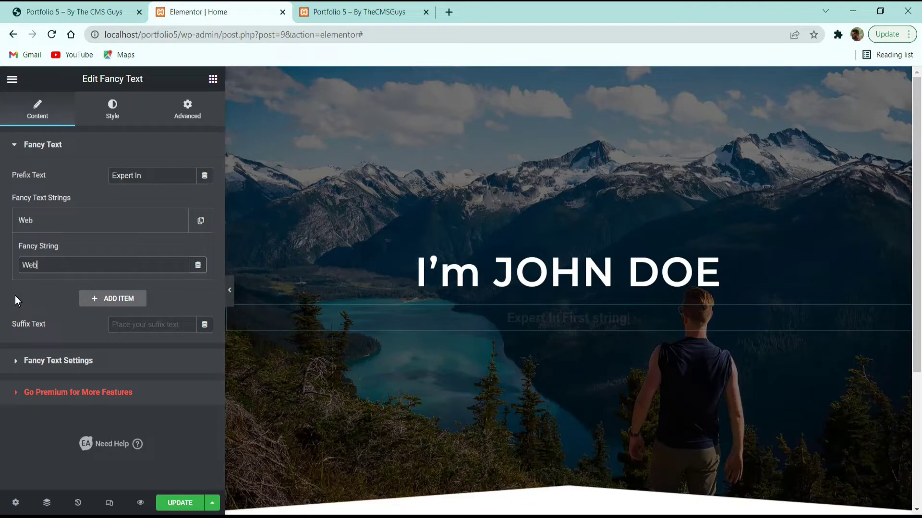
pyautogui.write(' Design')
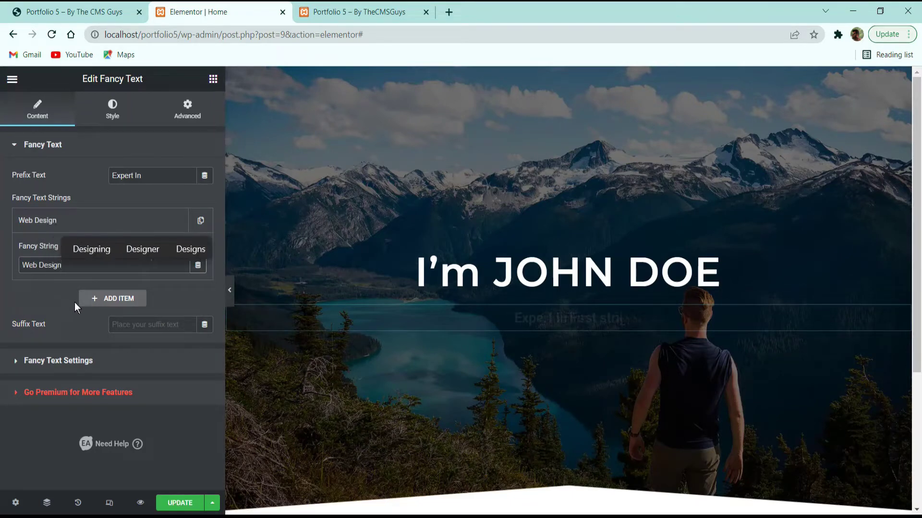
pyautogui.click(111, 299)
pyautogui.click(86, 259)
pyautogui.click(87, 262)
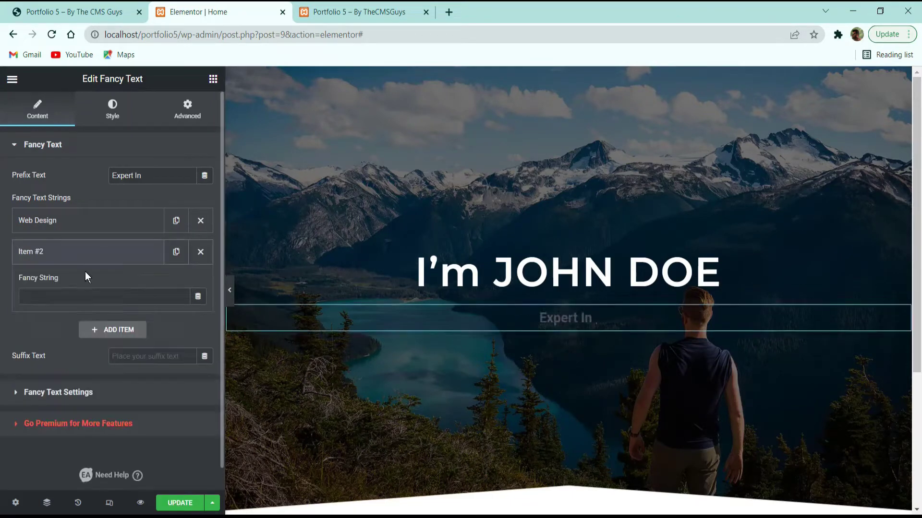
pyautogui.click(85, 290)
pyautogui.write('We')
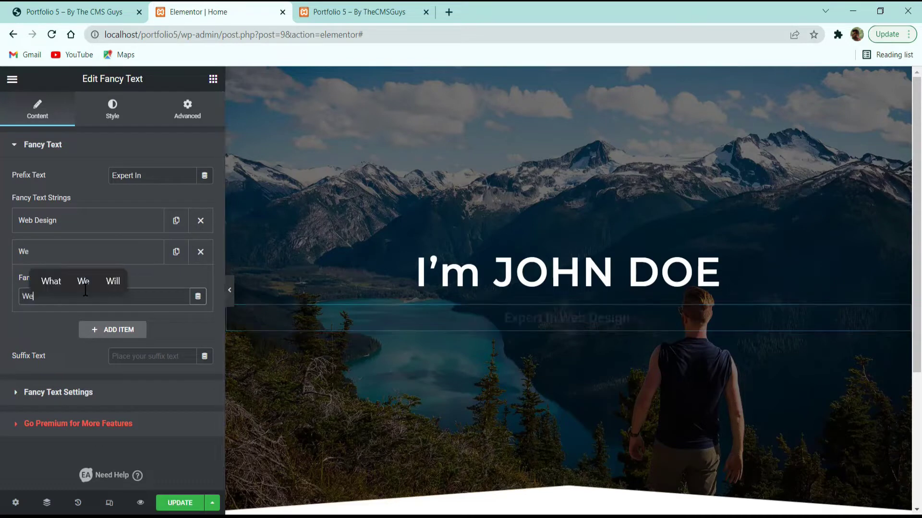
pyautogui.write('b Development')
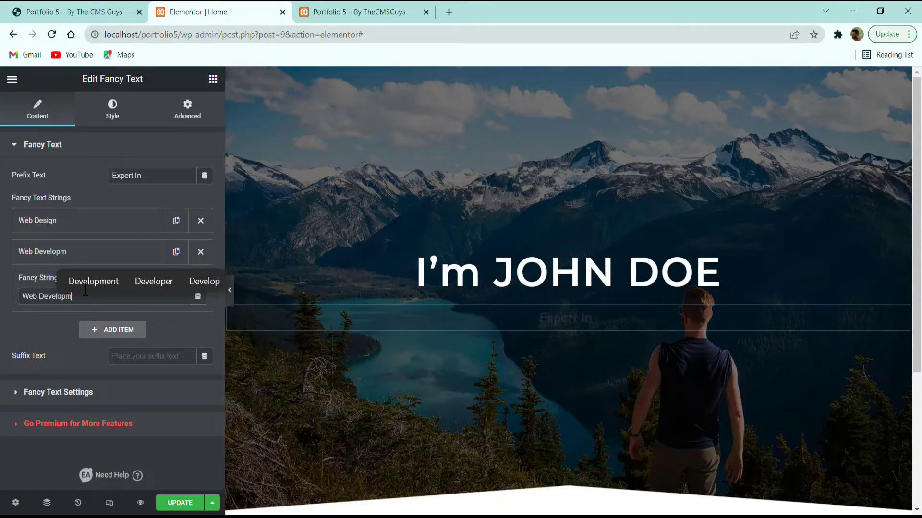
pyautogui.click(96, 331)
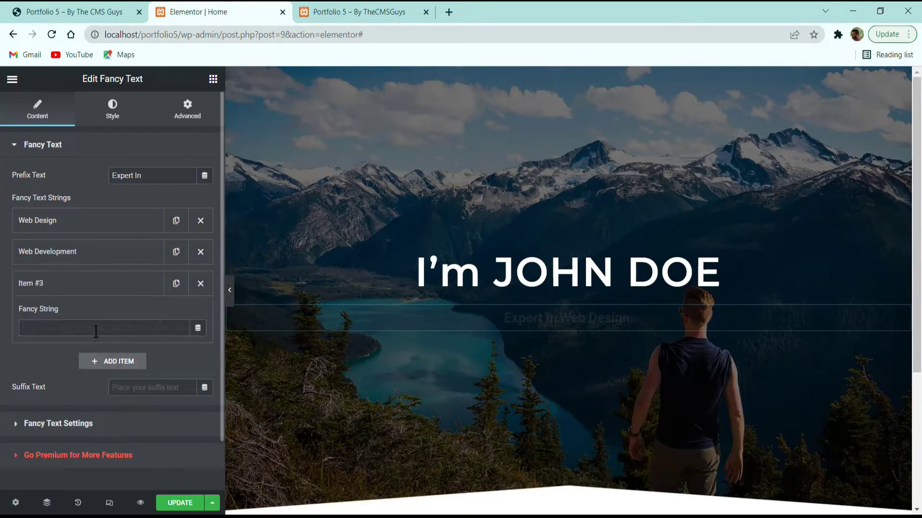
pyautogui.write('Digital')
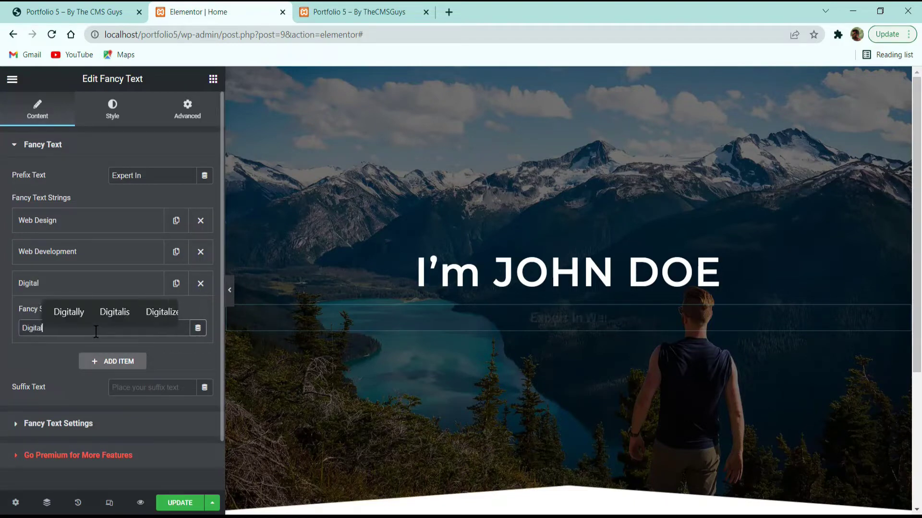
pyautogui.write(' Marketing')
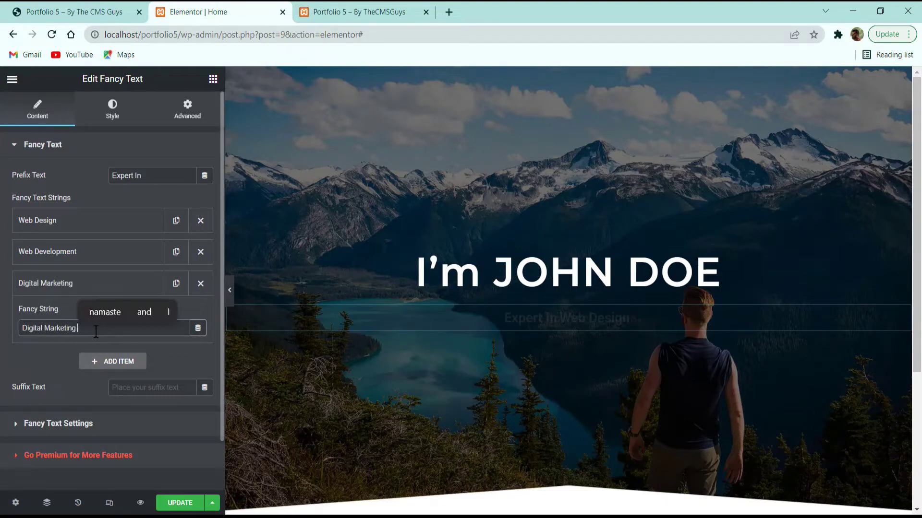
# Keep Style 1 and try the Fade and Fade Up animations before returning to Typing.
pyautogui.click(53, 423)
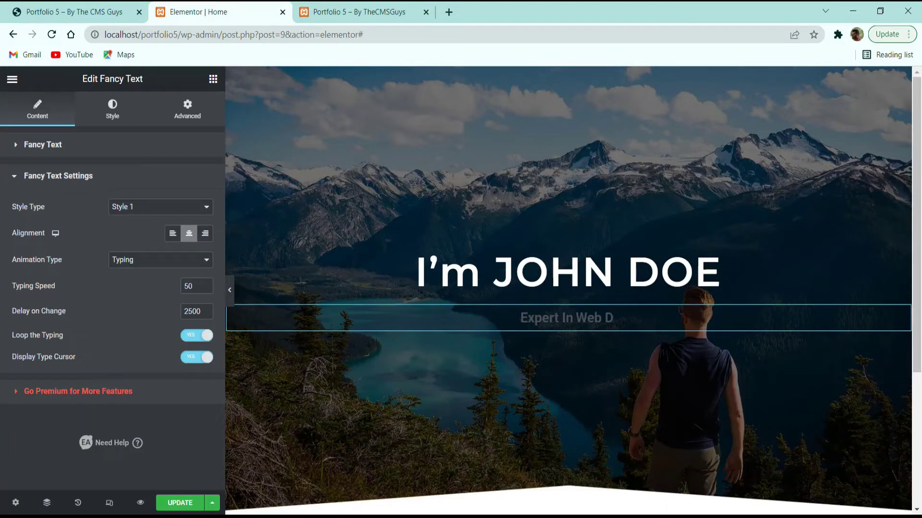
pyautogui.click(151, 206)
pyautogui.click(90, 231)
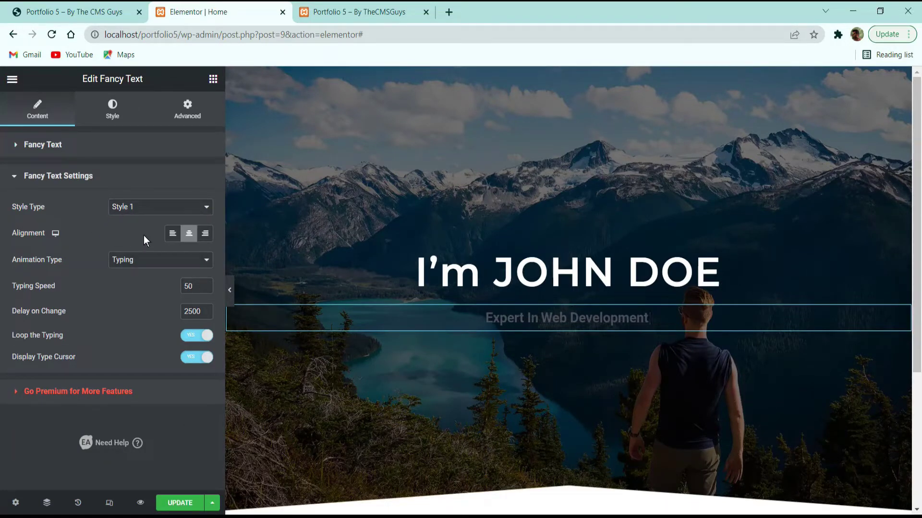
pyautogui.click(132, 262)
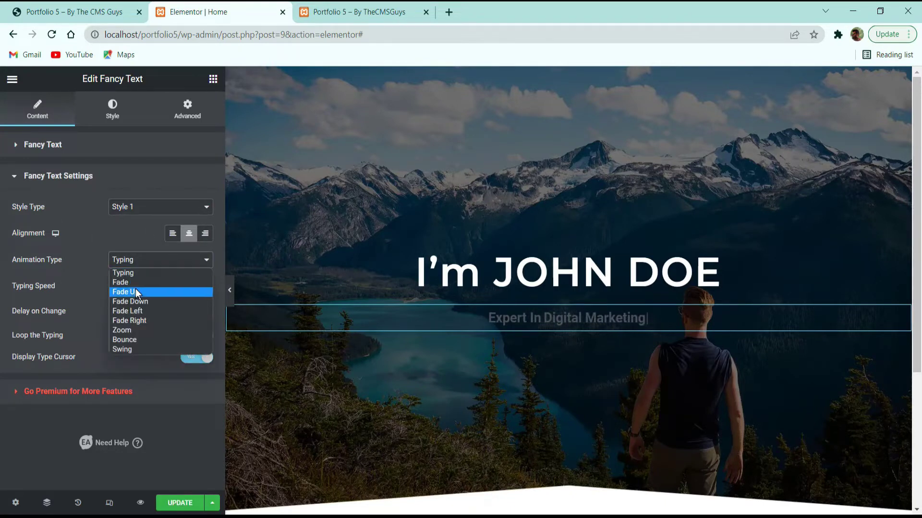
pyautogui.click(137, 283)
pyautogui.click(139, 260)
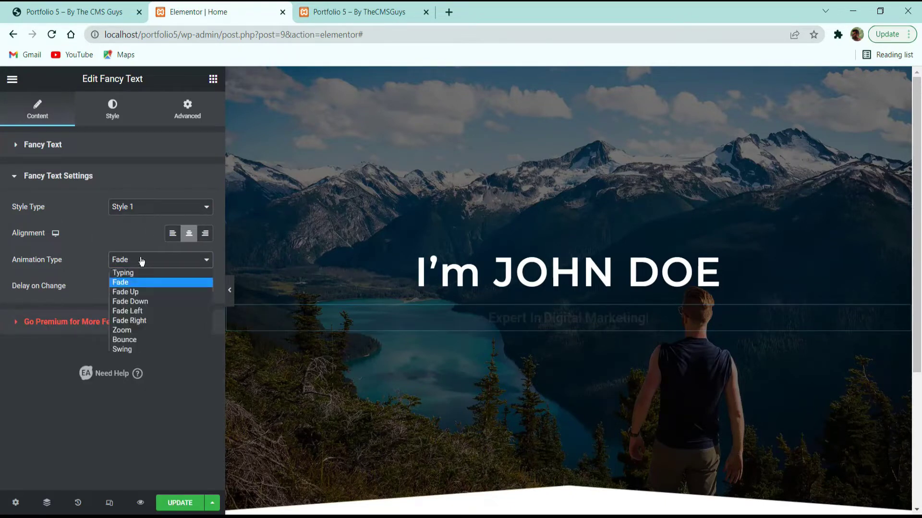
pyautogui.click(140, 295)
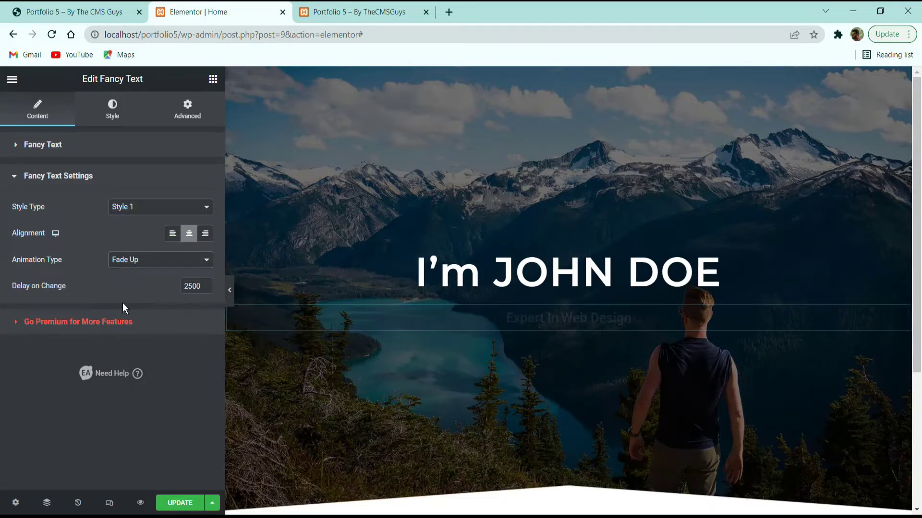
pyautogui.click(143, 263)
pyautogui.click(142, 273)
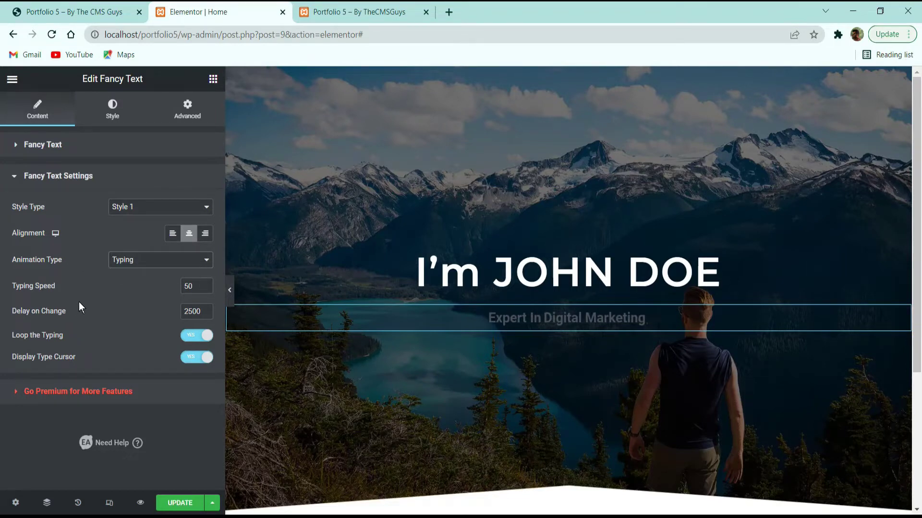
# Set the fancy text's prefix colour to white (#FFFFFF).
pyautogui.click(104, 117)
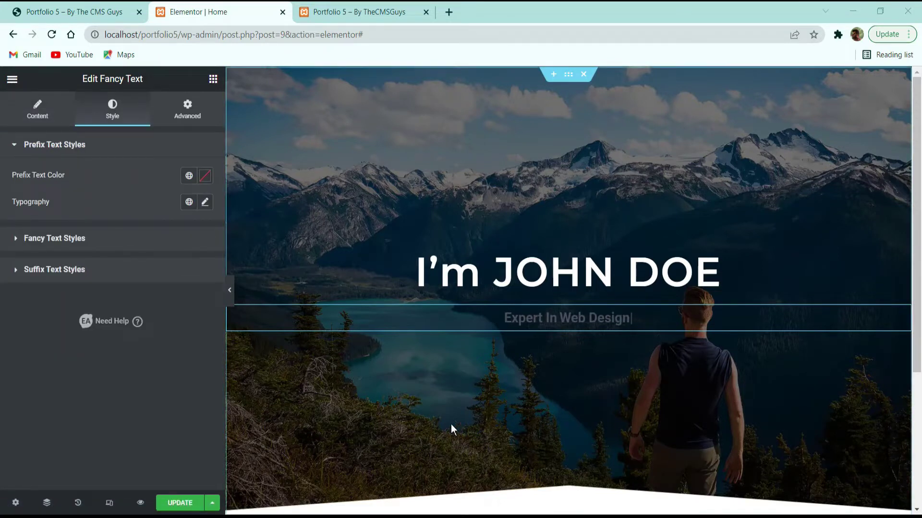
pyautogui.click(206, 176)
pyautogui.moveTo(173, 282); pyautogui.dragTo(6, 184)
# Give the 'Expert In' prefix Montserrat typography at 40 px, weight 200, with em line height.
pyautogui.click(89, 172)
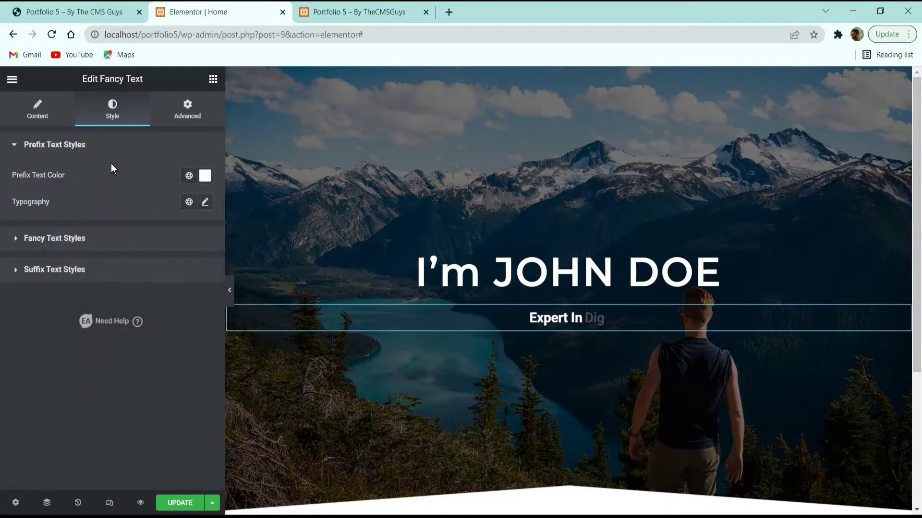
pyautogui.click(205, 203)
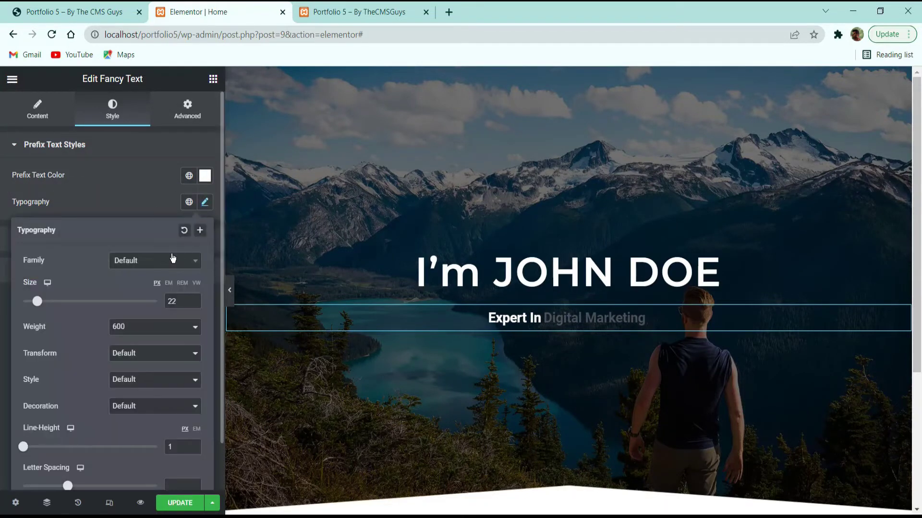
pyautogui.click(171, 265)
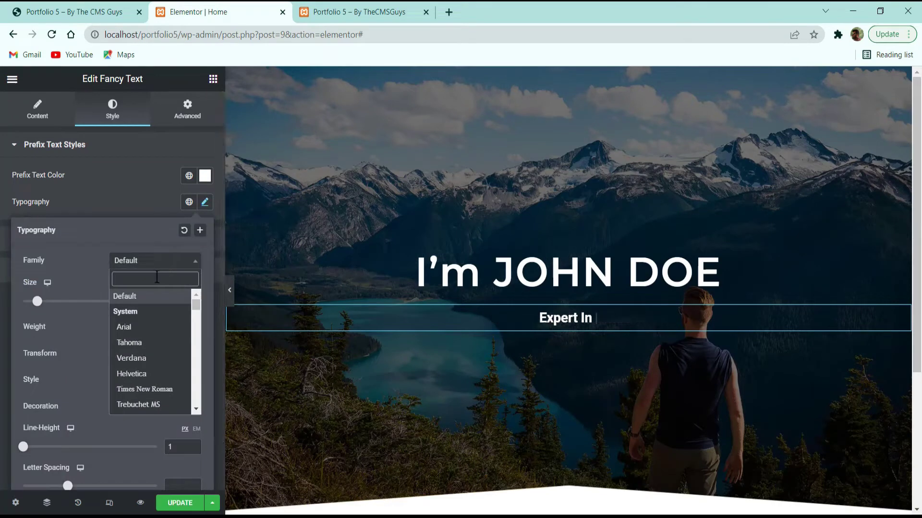
pyautogui.write('monts')
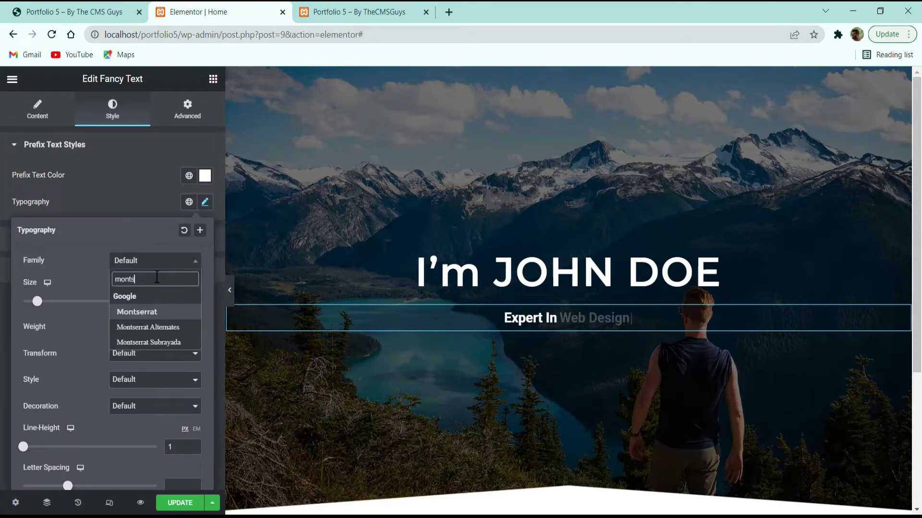
pyautogui.press('Return')
pyautogui.press('Tab')
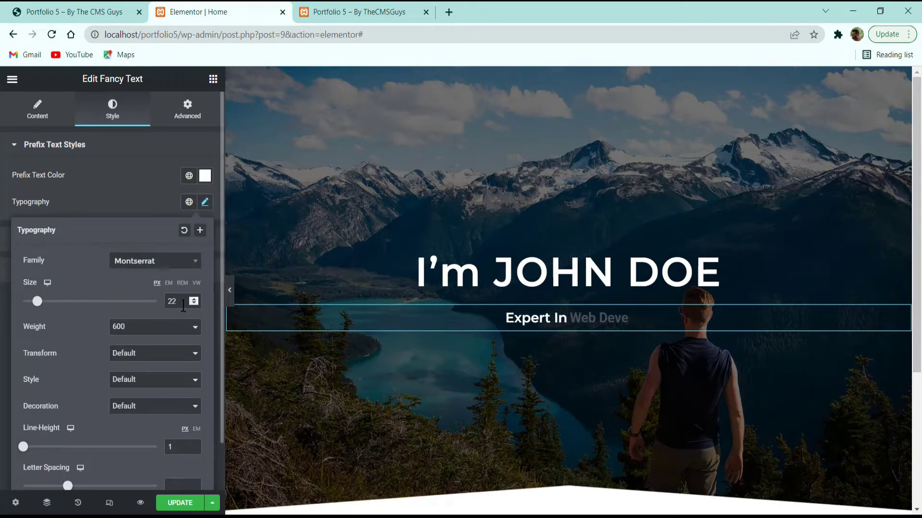
pyautogui.write('40')
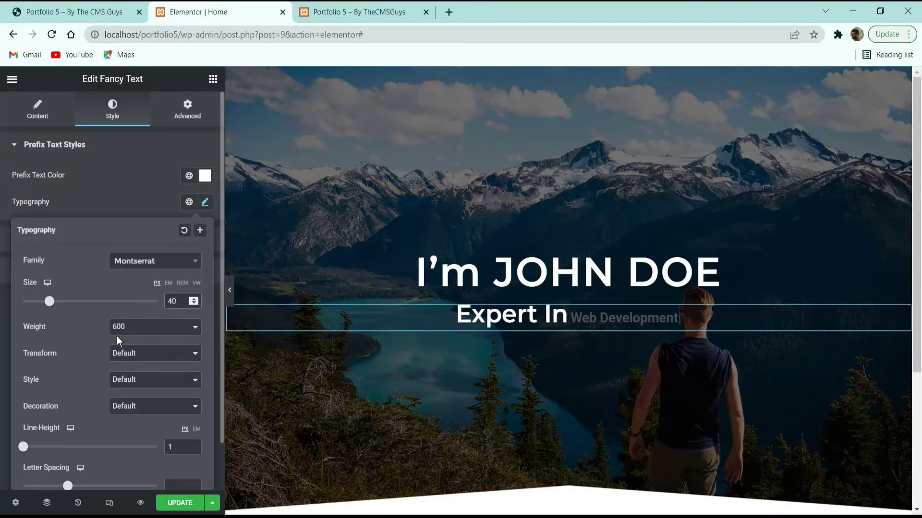
pyautogui.click(130, 328)
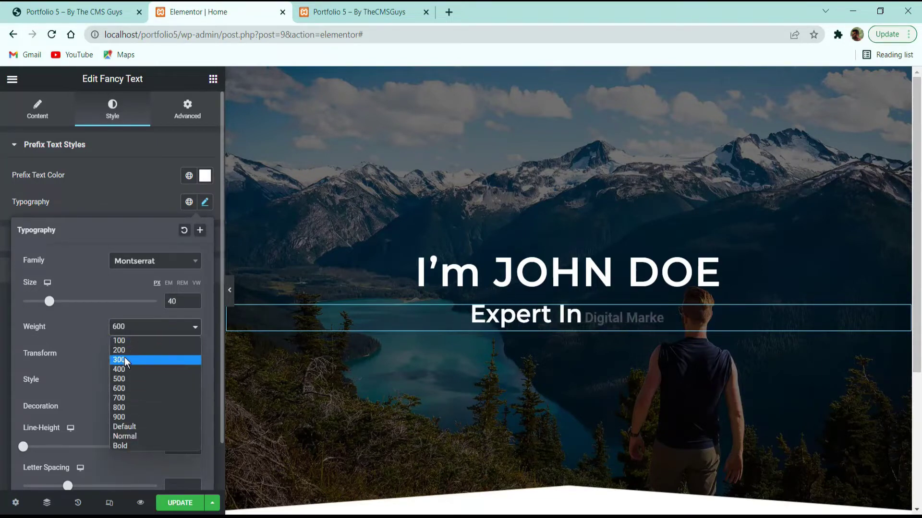
pyautogui.click(120, 350)
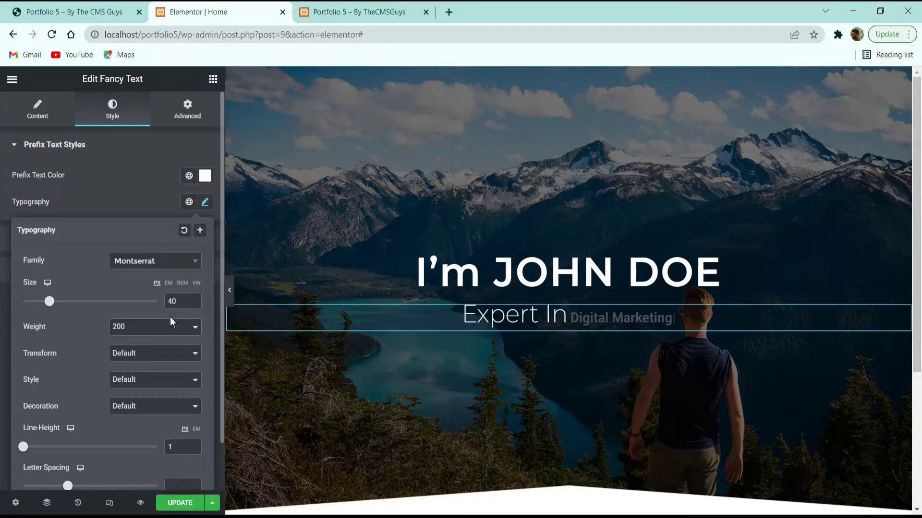
pyautogui.click(196, 431)
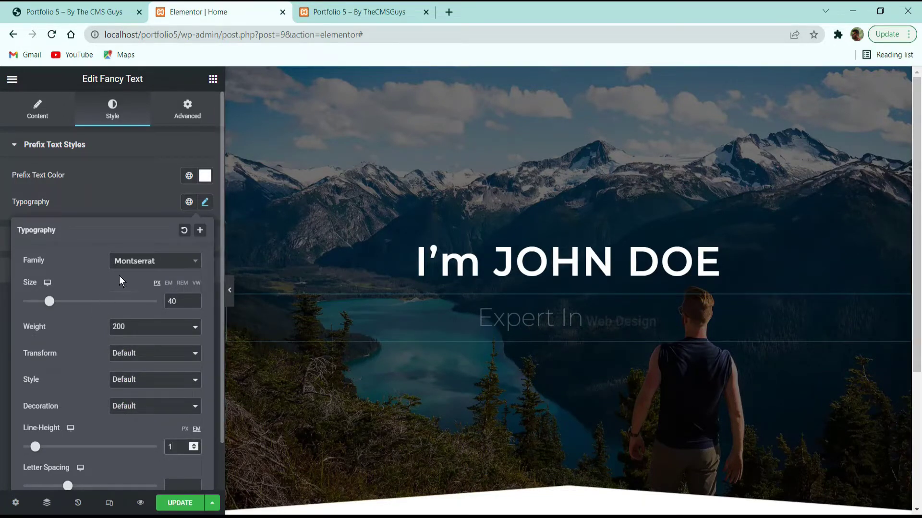
pyautogui.click(100, 199)
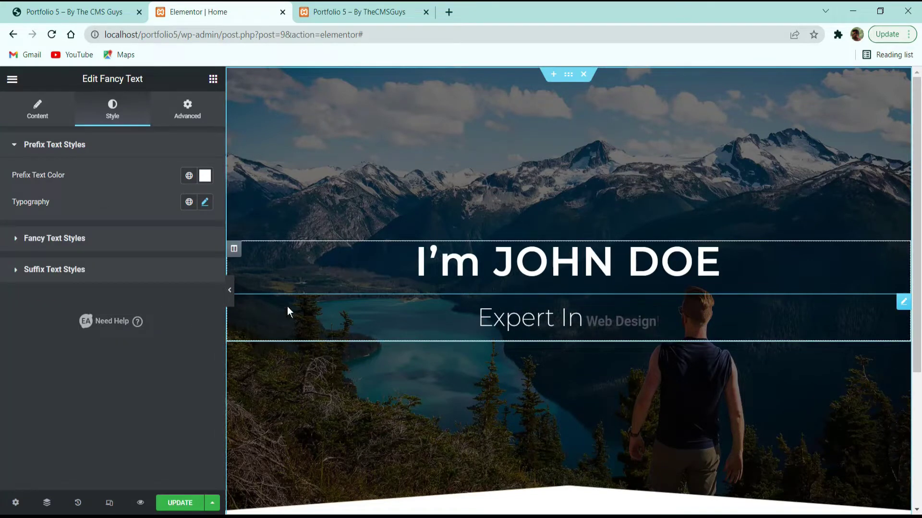
pyautogui.click(96, 235)
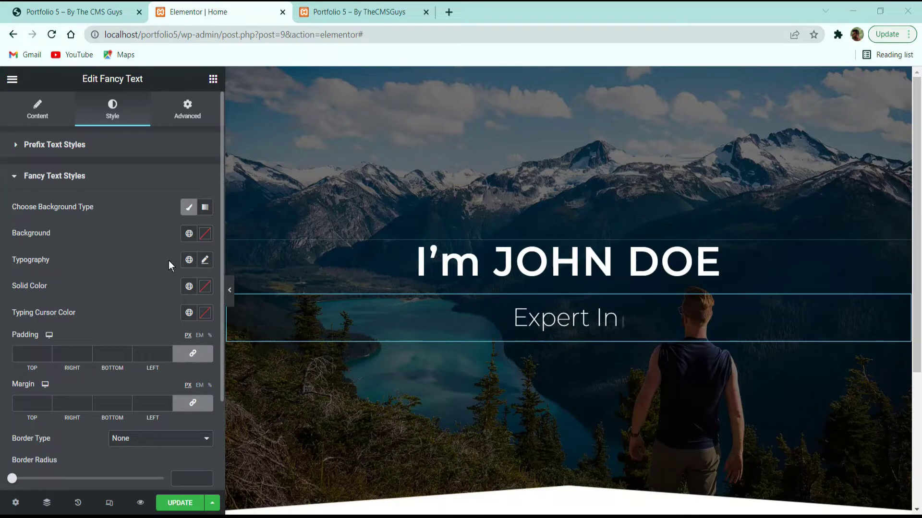
# Turn off the fancy text background option.
pyautogui.click(205, 261)
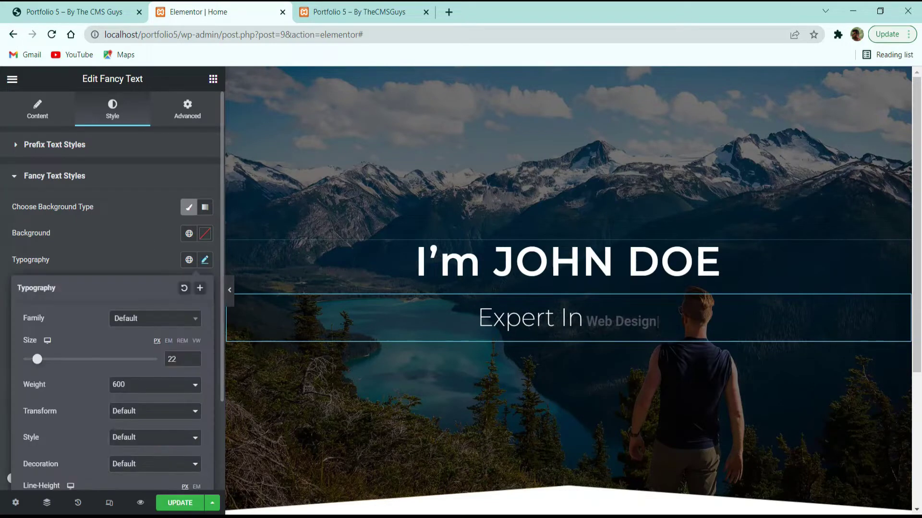
pyautogui.click(162, 243)
pyautogui.click(191, 211)
# Set the rotating words' typography to Montserrat, 35 px, weight 500.
pyautogui.click(206, 234)
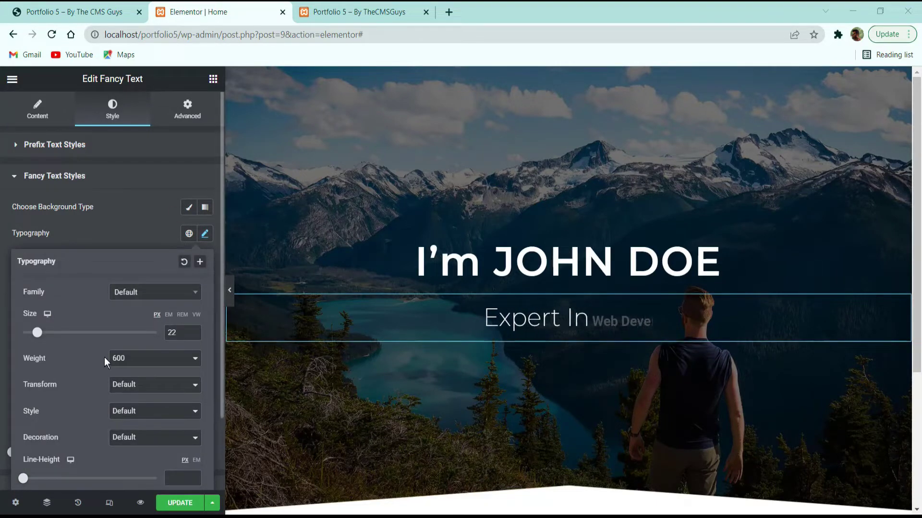
pyautogui.click(124, 293)
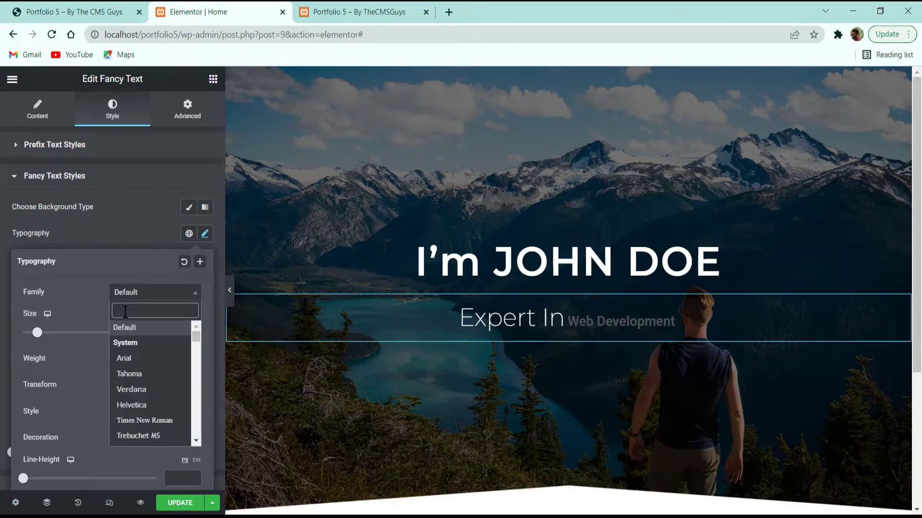
pyautogui.write('montse')
pyautogui.press('Return')
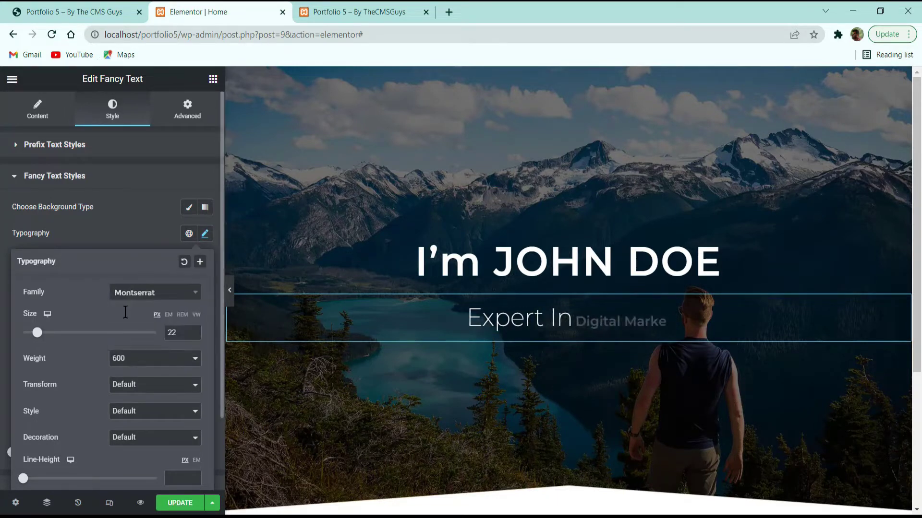
pyautogui.write('35')
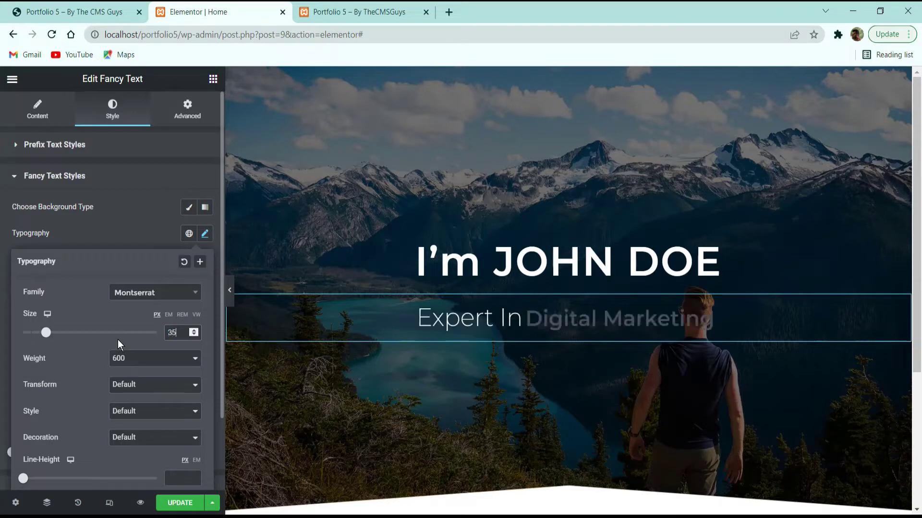
pyautogui.click(119, 360)
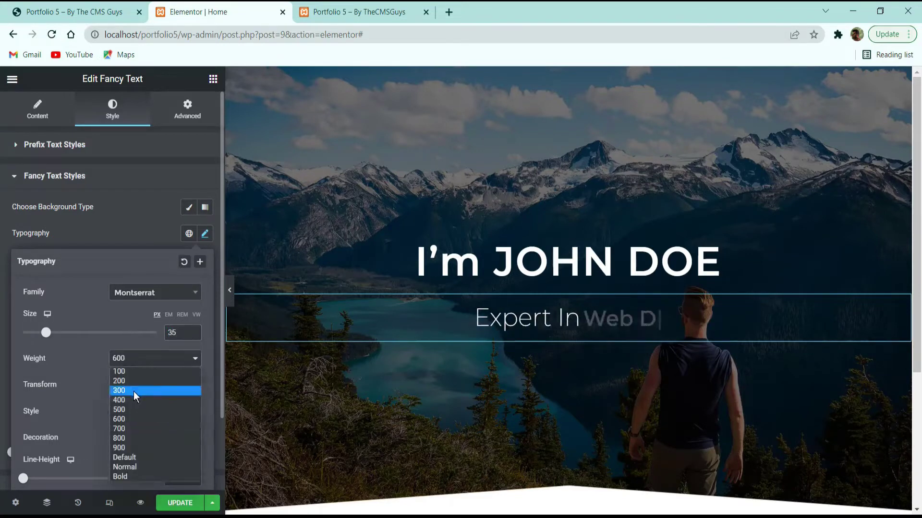
pyautogui.click(134, 410)
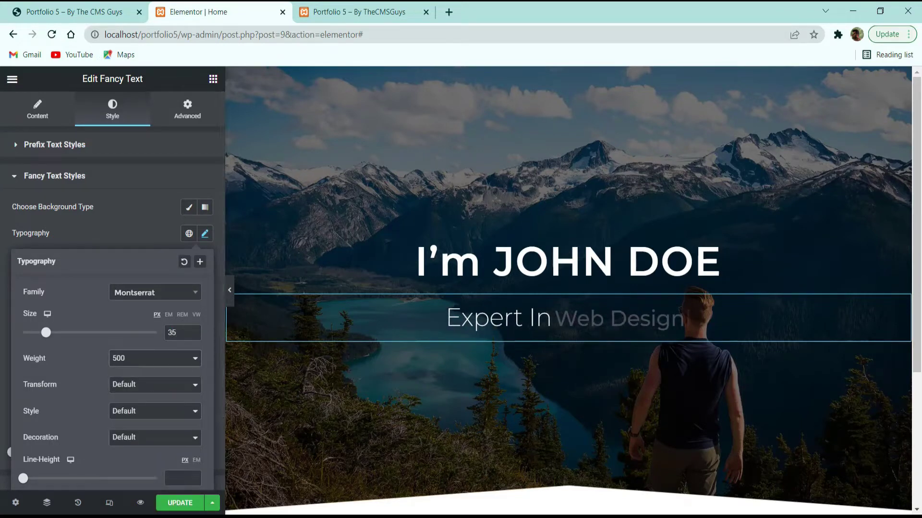
pyautogui.click(124, 437)
# Check the live site's hero text, then underline the rotating fancy words.
pyautogui.click(142, 6)
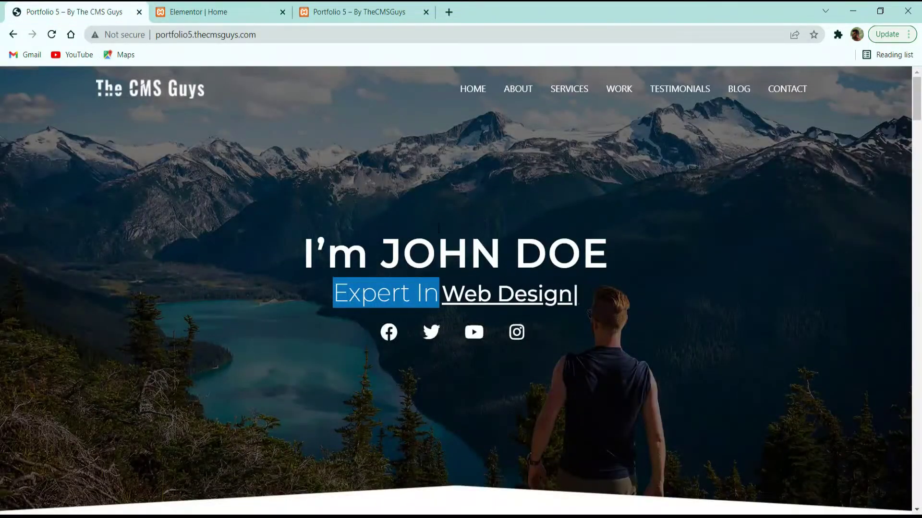
pyautogui.click(228, 6)
pyautogui.click(132, 438)
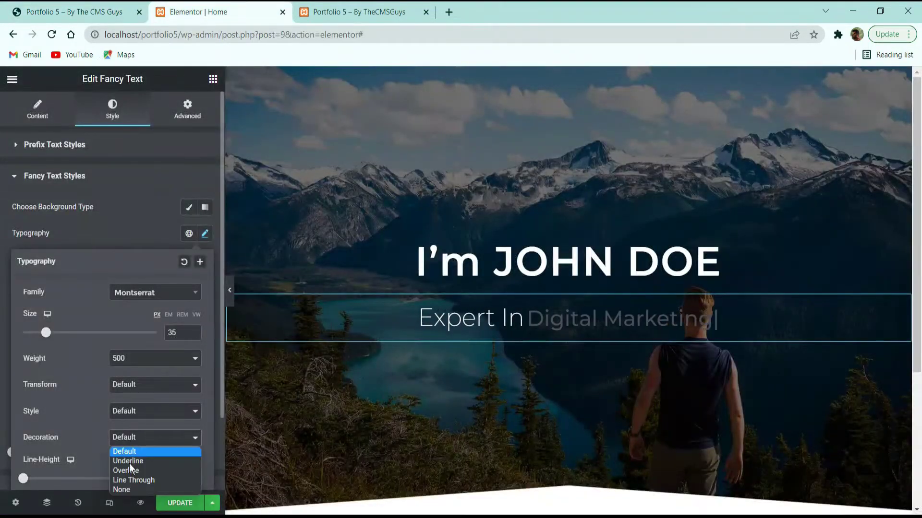
pyautogui.click(129, 461)
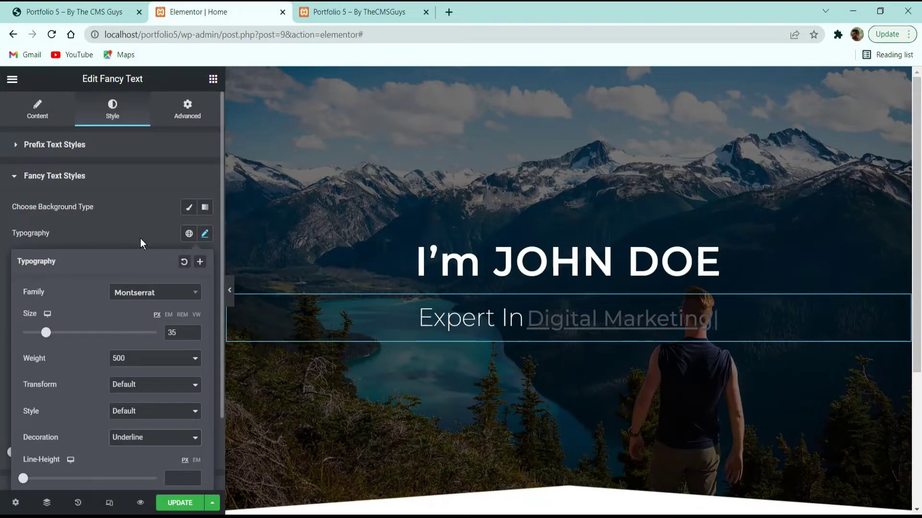
pyautogui.click(140, 238)
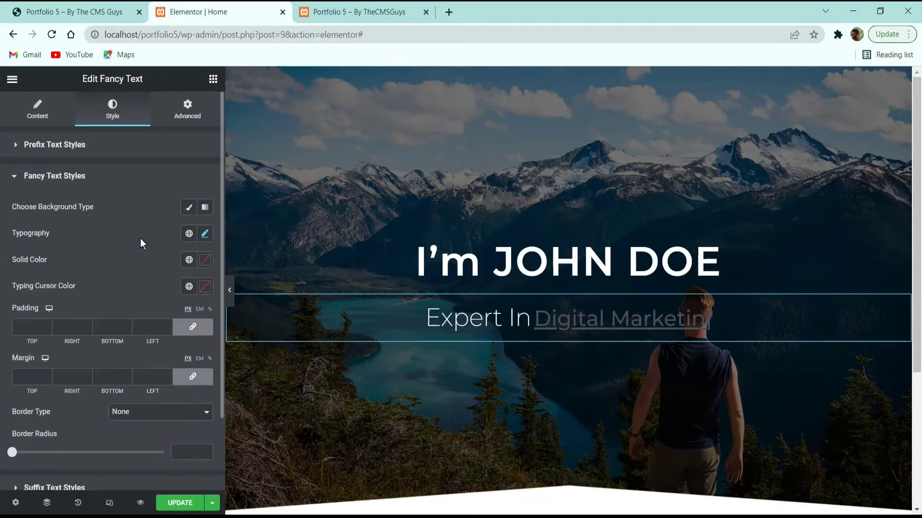
# Make the fancy words and their typing cursor white (#FFFFFF).
pyautogui.click(205, 260)
pyautogui.moveTo(165, 331); pyautogui.dragTo(5, 242)
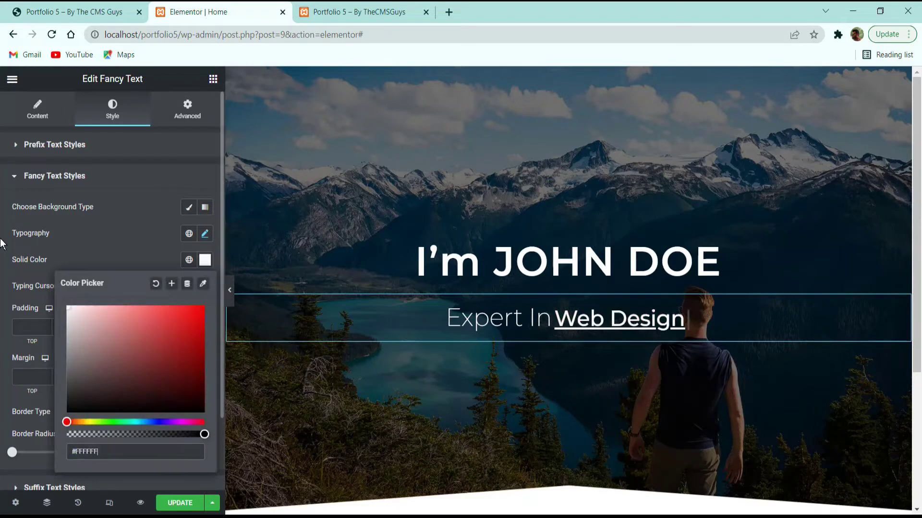
pyautogui.click(114, 246)
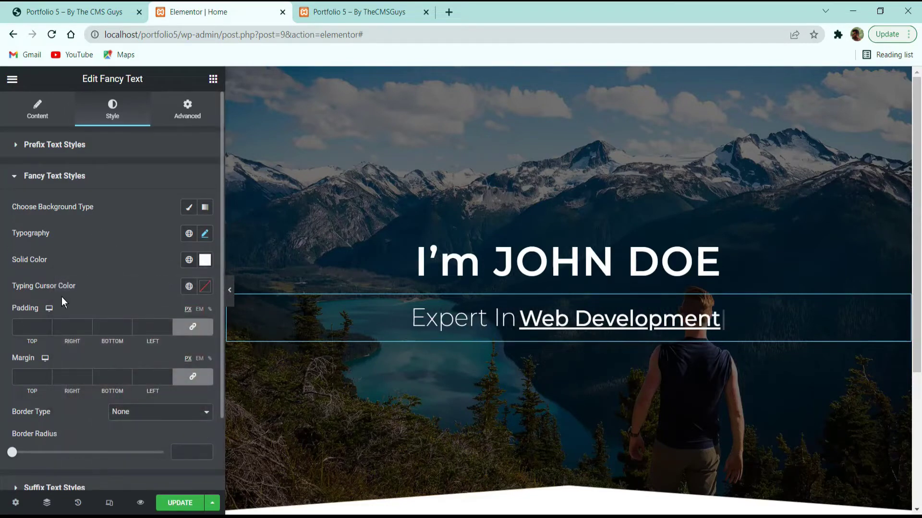
pyautogui.click(208, 286)
pyautogui.moveTo(125, 379)
pyautogui.mouseDown()
pyautogui.moveTo(112, 393)
pyautogui.moveTo(72, 331)
pyautogui.moveTo(70, 267)
pyautogui.mouseUp()
pyautogui.click(71, 266)
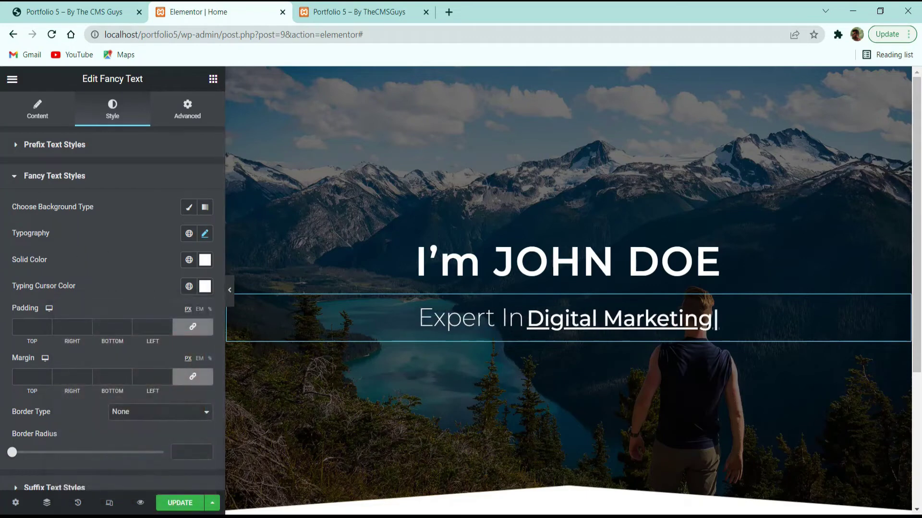
# Compare the editor's hero section against the live site.
pyautogui.scroll(-2, 177, 342)
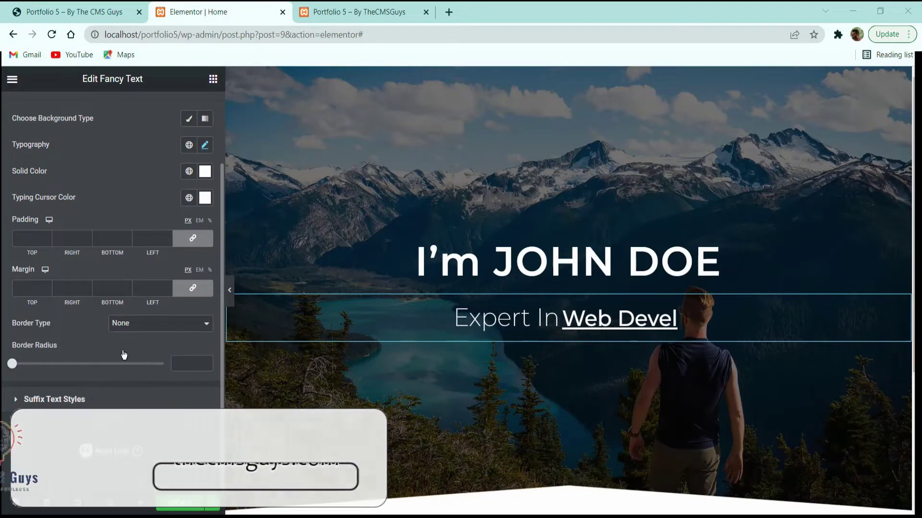
pyautogui.click(104, 12)
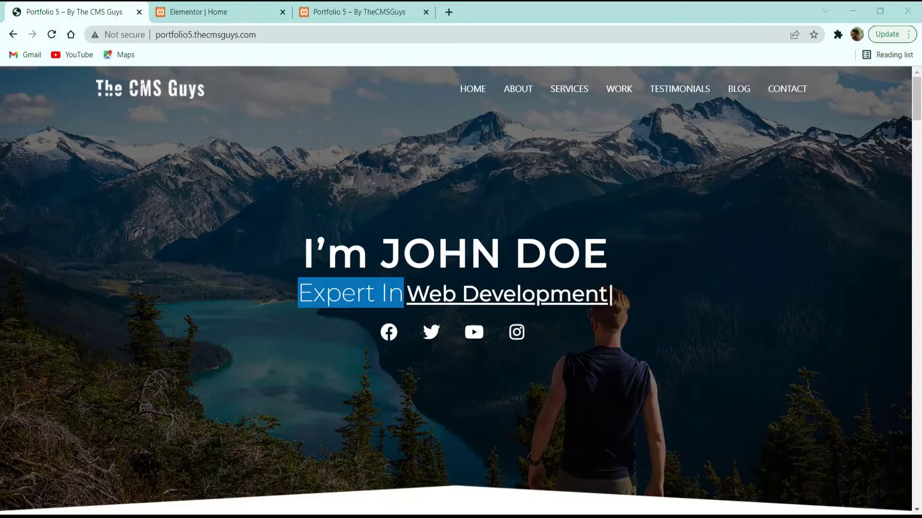
pyautogui.click(206, 11)
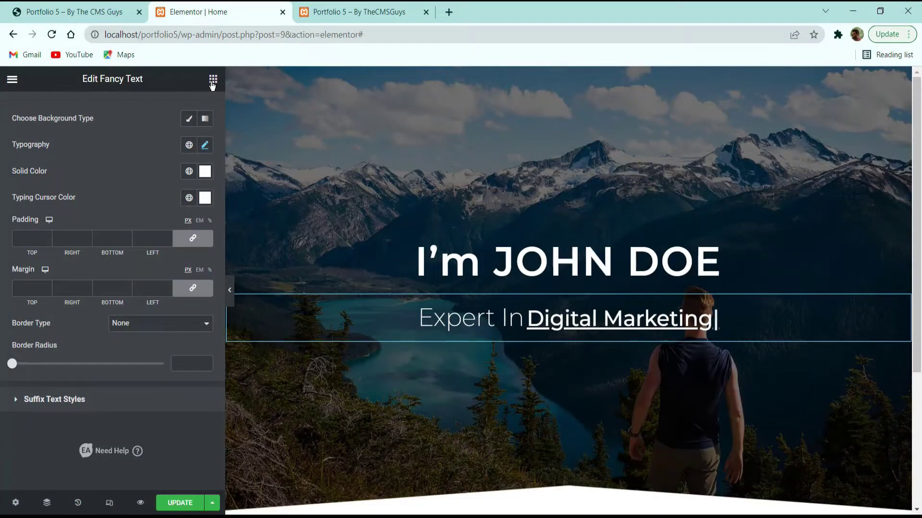
pyautogui.click(212, 80)
# Search for 'social' and place a Social Icons widget under the heading.
pyautogui.click(139, 130)
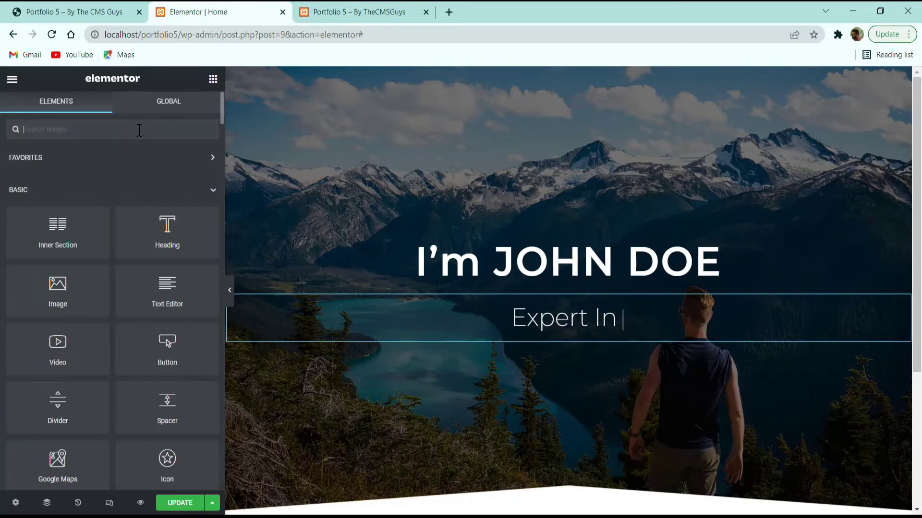
pyautogui.write('socia')
pyautogui.moveTo(72, 174); pyautogui.dragTo(640, 307)
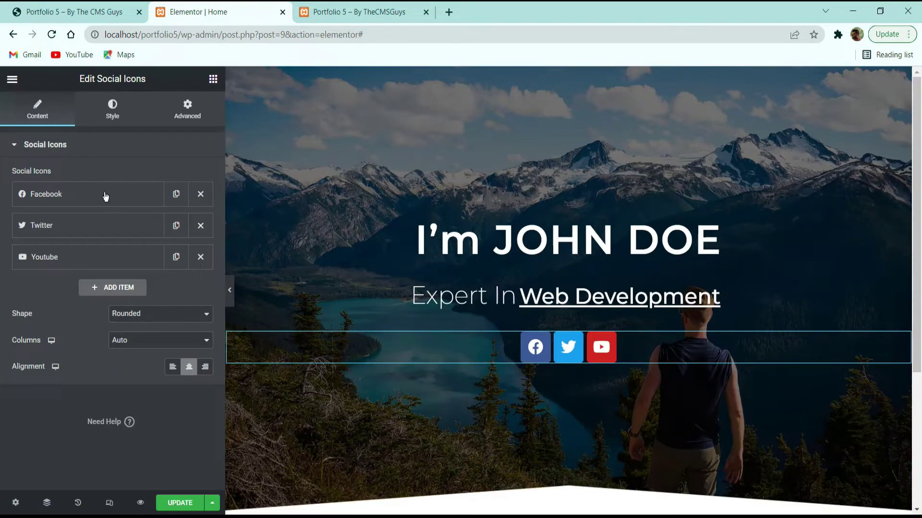
# Add a new item to the social row using the Instagram icon from the Icon Library.
pyautogui.click(115, 287)
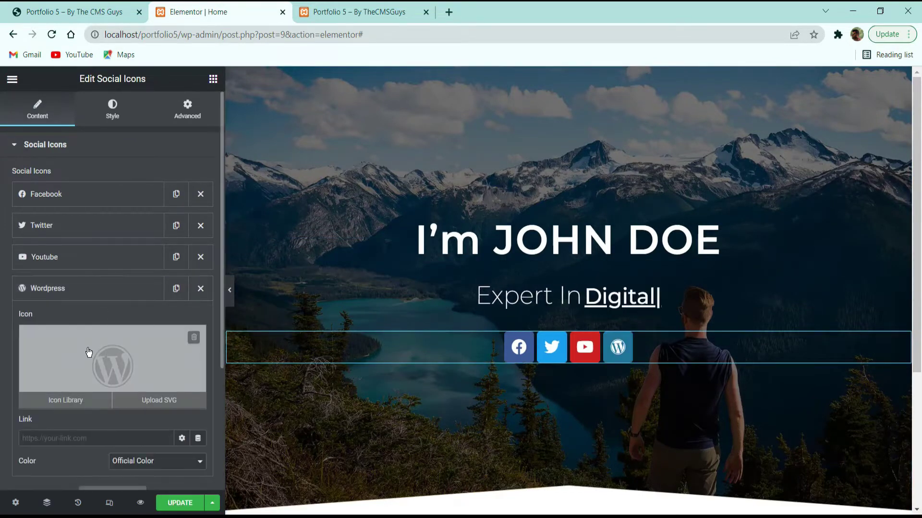
pyautogui.click(89, 353)
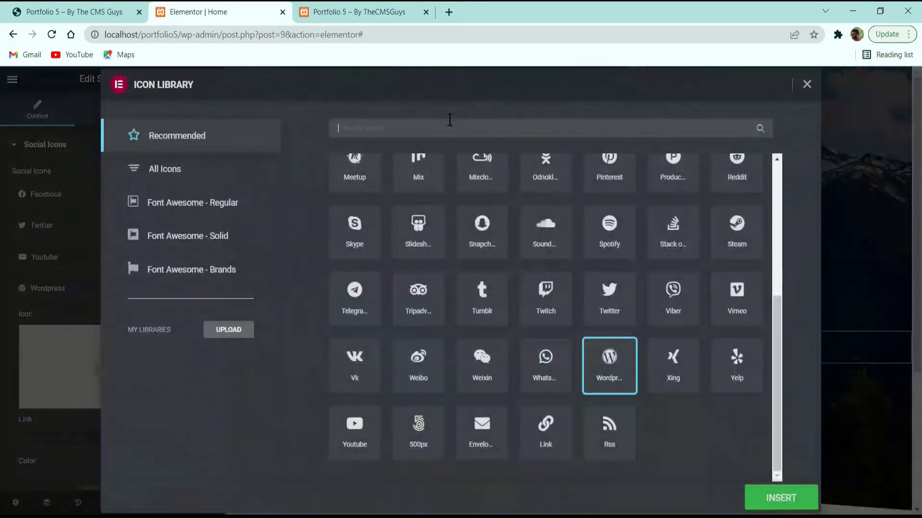
pyautogui.click(450, 120)
pyautogui.write('ins')
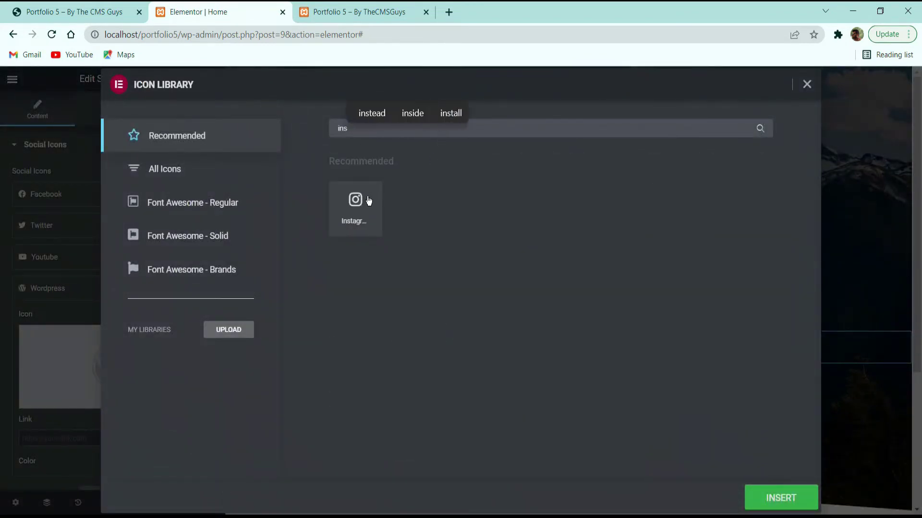
pyautogui.click(369, 200)
pyautogui.click(781, 498)
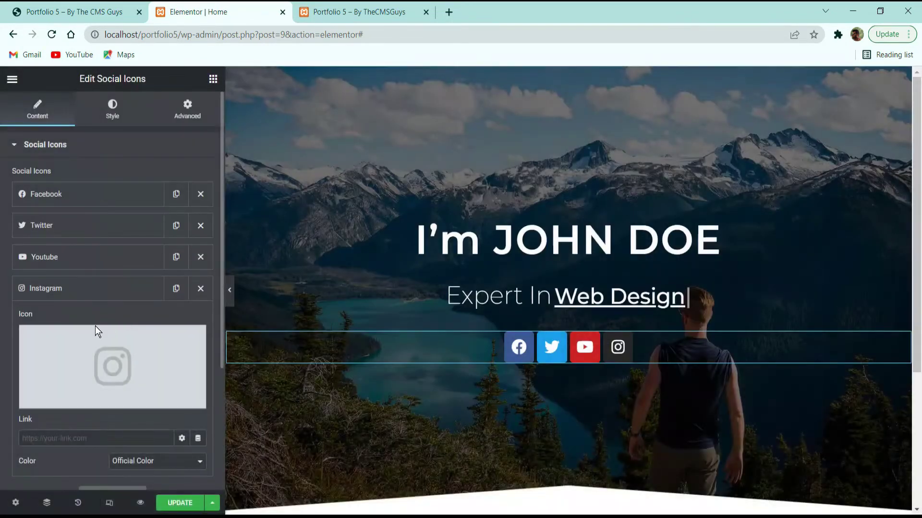
# Review the Facebook, Twitter and Instagram icon items' settings.
pyautogui.click(120, 193)
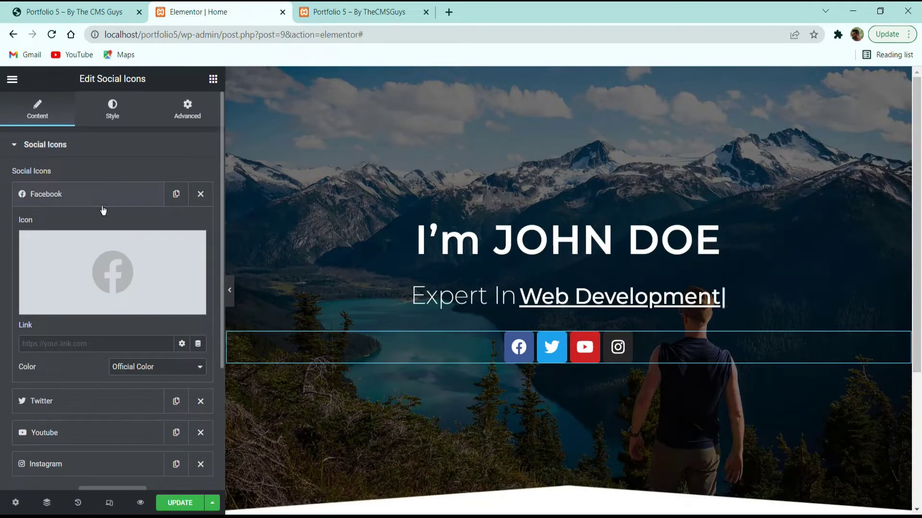
pyautogui.click(56, 344)
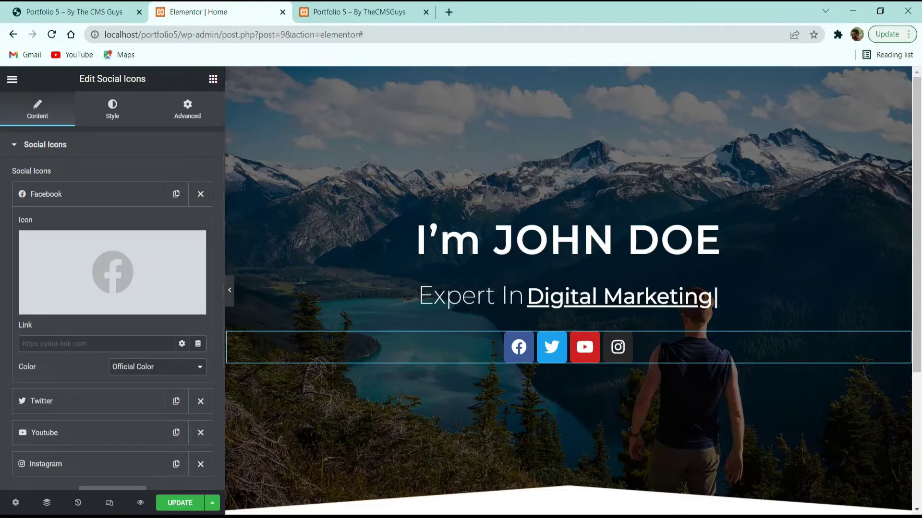
pyautogui.click(67, 403)
pyautogui.scroll(-3, 69, 391)
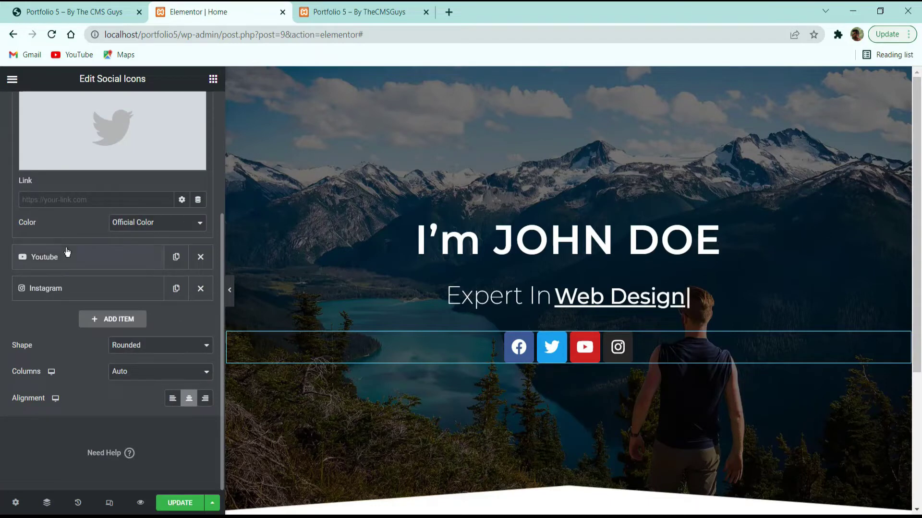
pyautogui.click(60, 288)
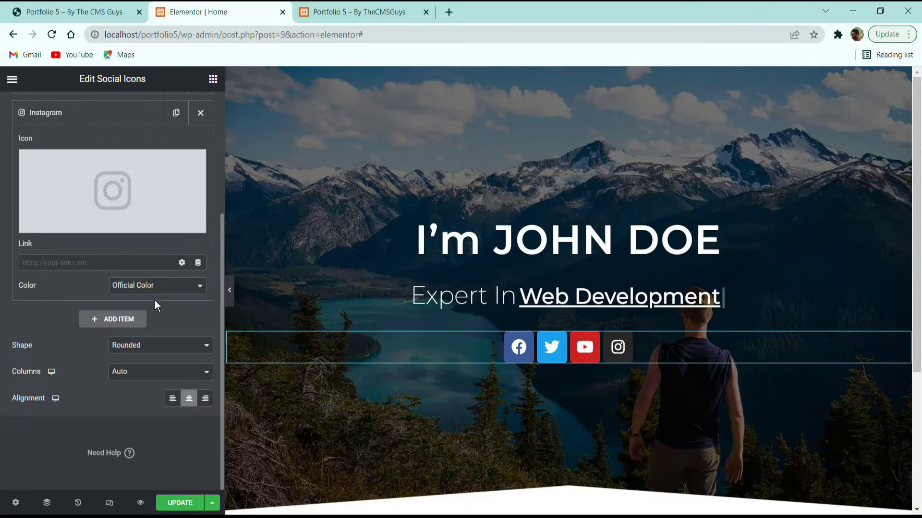
# Try the square shape, then set the social icons to circular.
pyautogui.click(154, 345)
pyautogui.click(132, 368)
pyautogui.click(151, 347)
pyautogui.click(142, 378)
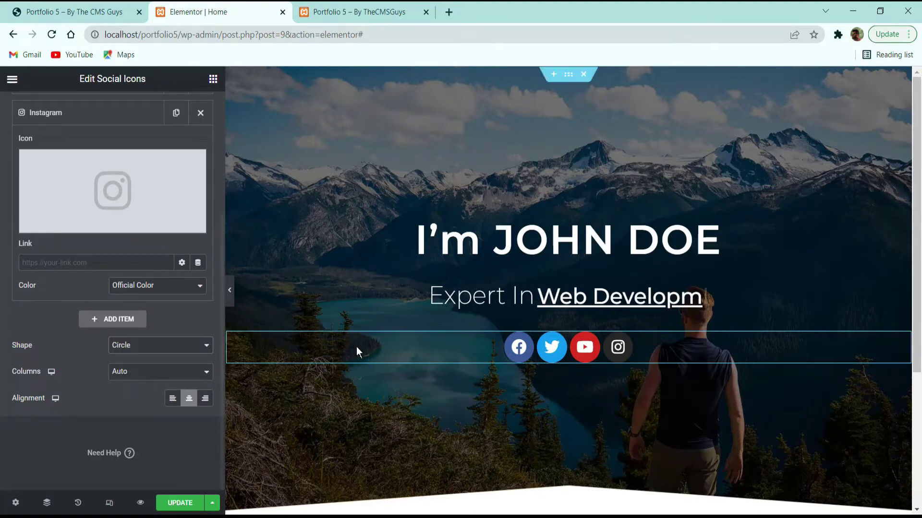
# Use custom icon colours: fully transparent primary and #FFFFFF secondary.
pyautogui.scroll(4, 119, 163)
pyautogui.click(117, 108)
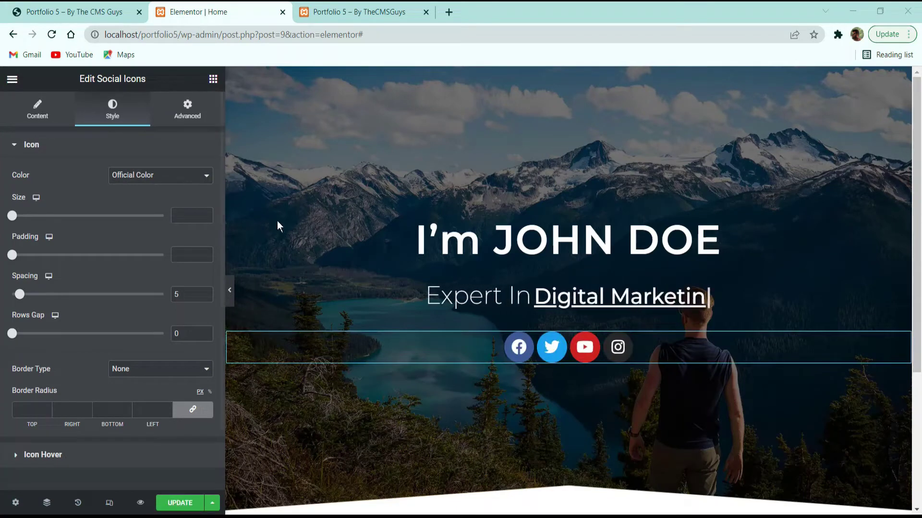
pyautogui.click(177, 177)
pyautogui.click(126, 198)
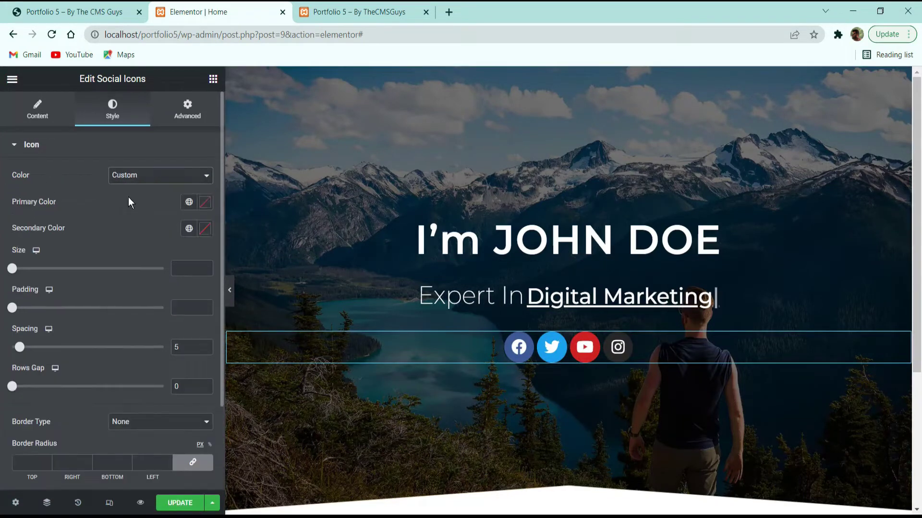
pyautogui.click(204, 202)
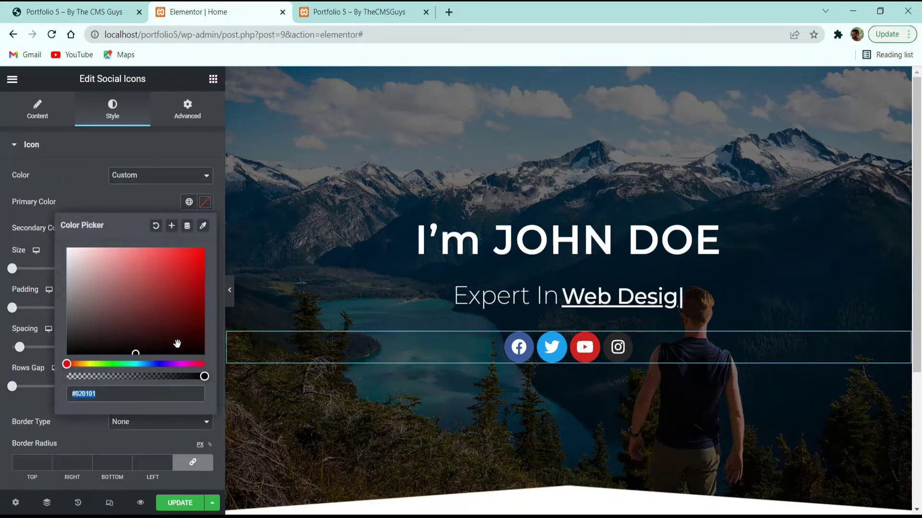
pyautogui.moveTo(204, 376); pyautogui.dragTo(68, 376)
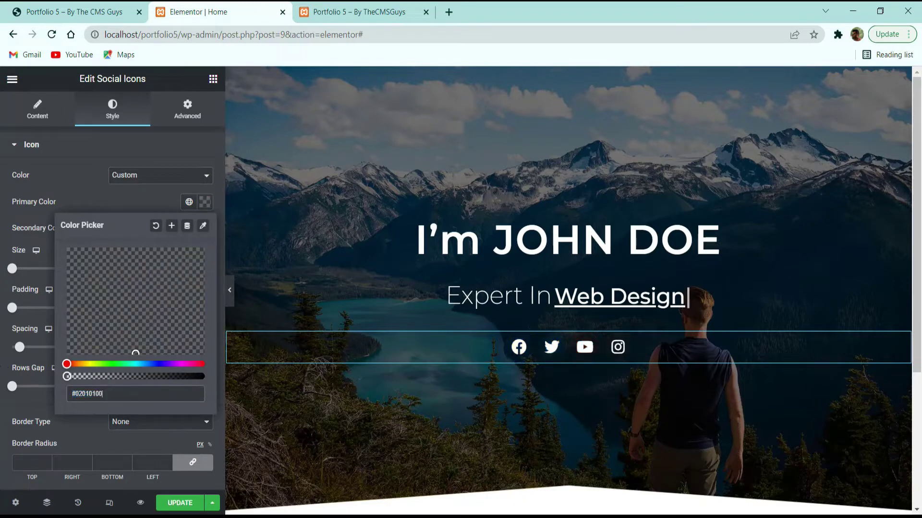
pyautogui.click(91, 191)
pyautogui.click(205, 228)
pyautogui.write('#FFFFFF')
pyautogui.click(85, 194)
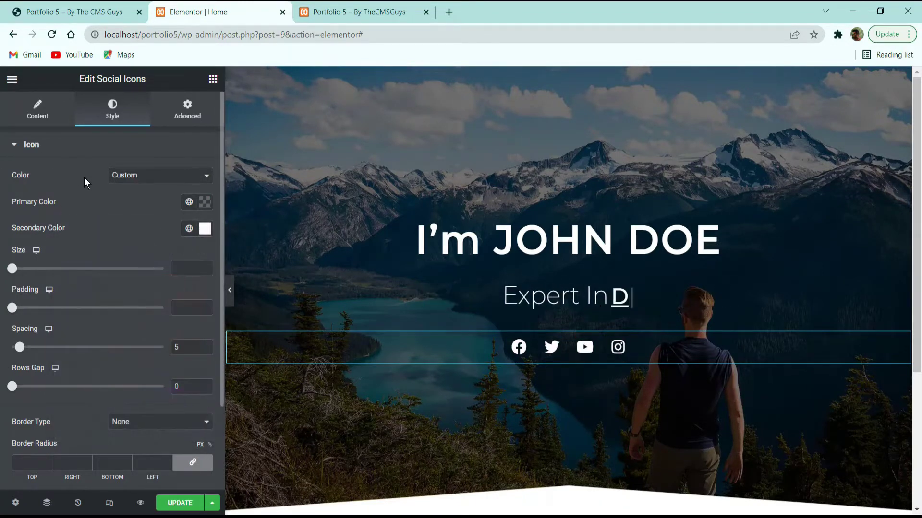
# Set the icon size to 28 and the icon spacing to 15.
pyautogui.click(185, 268)
pyautogui.write('28')
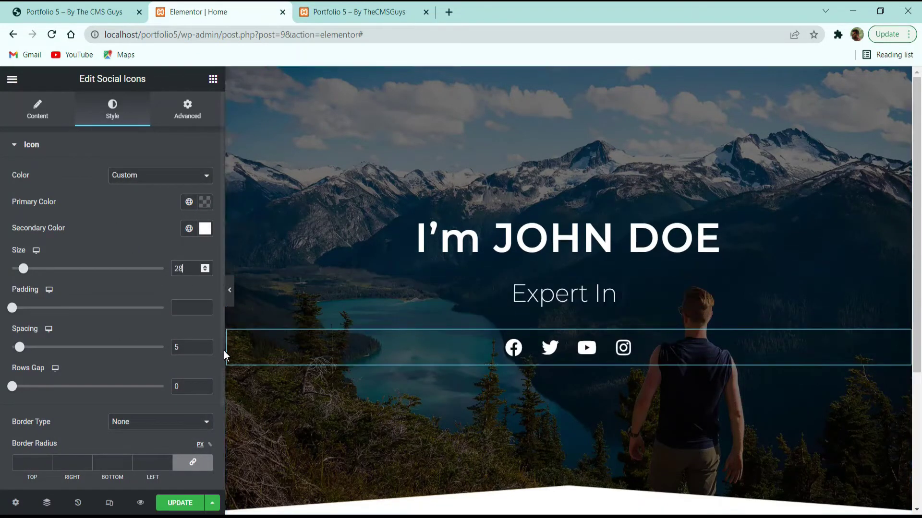
pyautogui.doubleClick(183, 347)
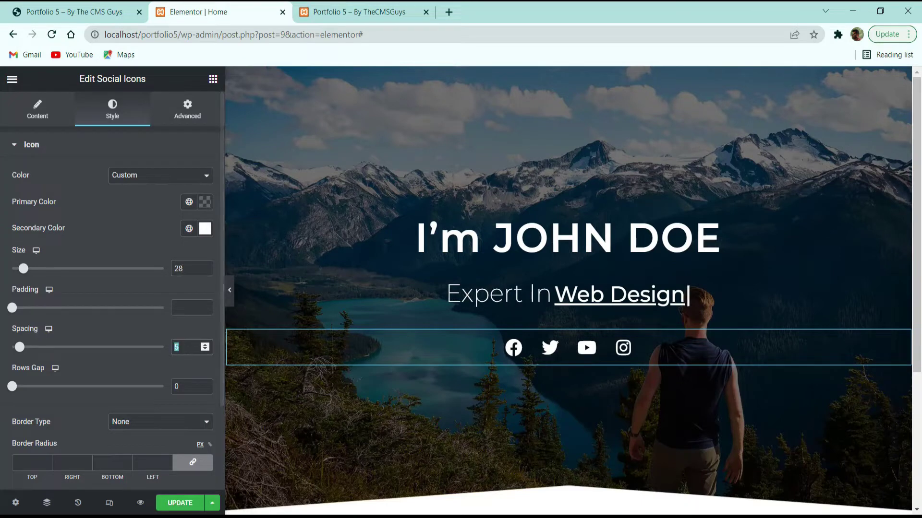
pyautogui.moveTo(23, 350); pyautogui.dragTo(43, 348)
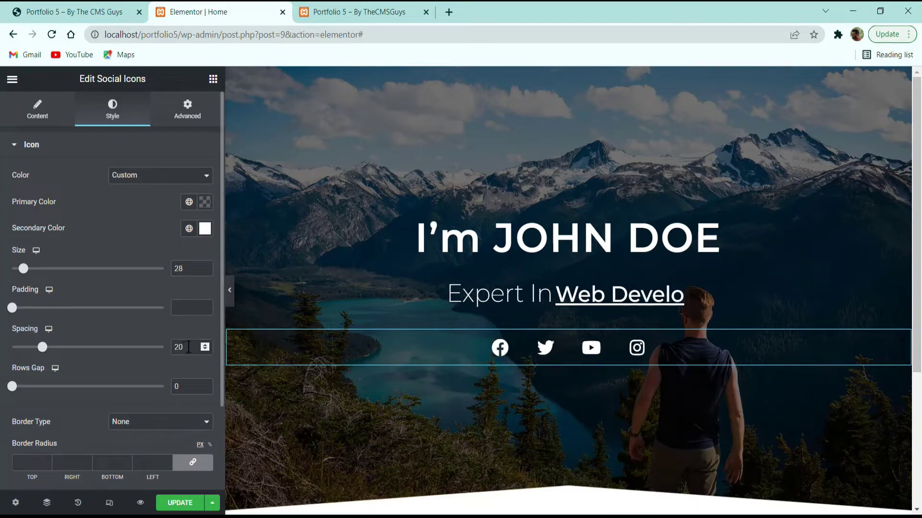
pyautogui.write('15')
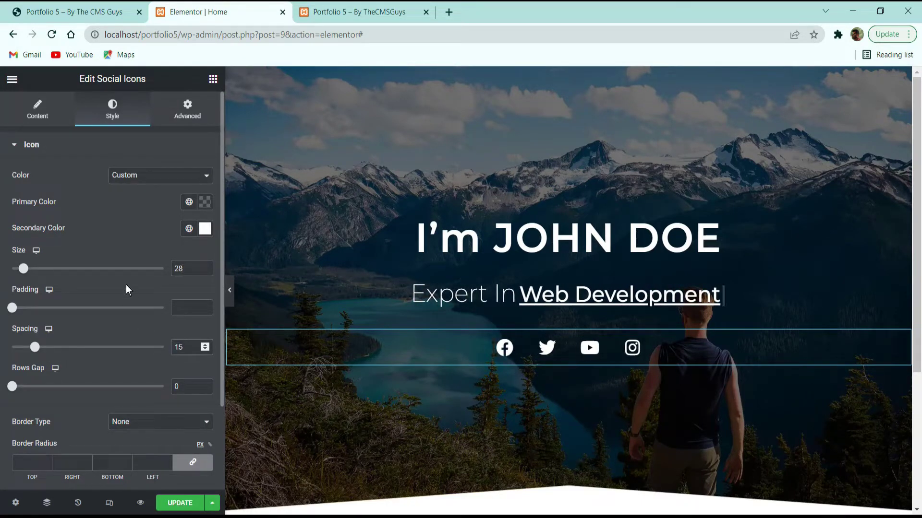
pyautogui.scroll(-2, 70, 315)
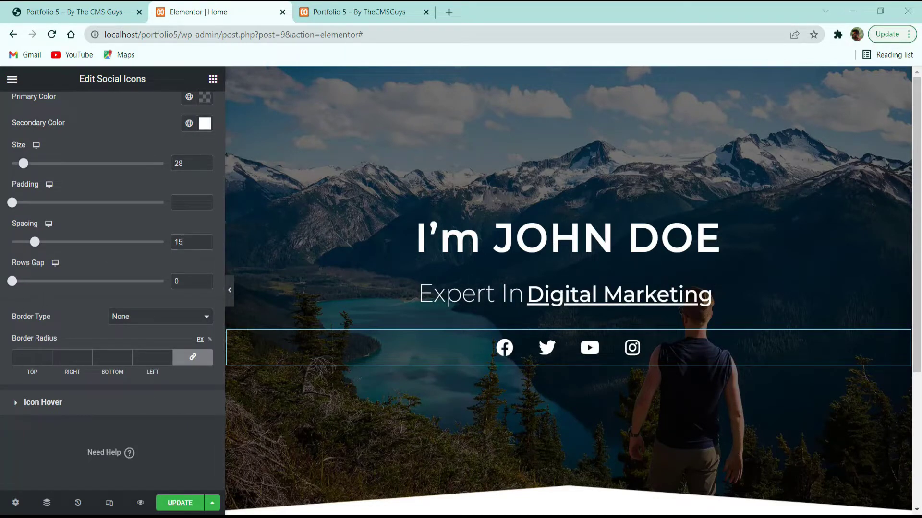
# Choose Float as the icons' hover animation, then save the page with Update.
pyautogui.click(61, 402)
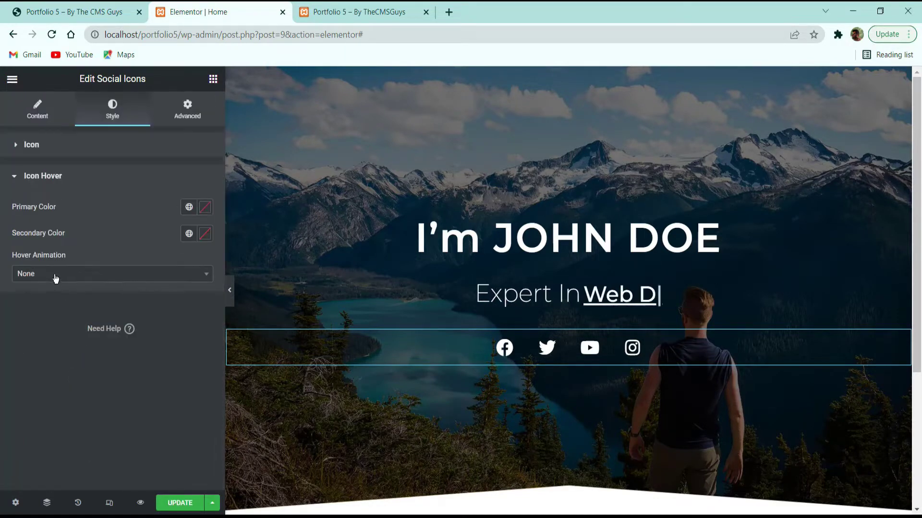
pyautogui.click(114, 275)
pyautogui.write('floak')
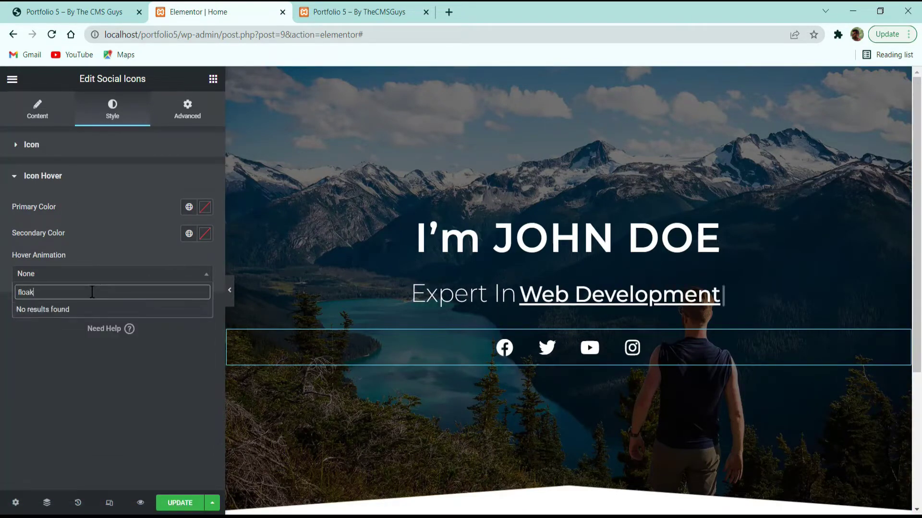
pyautogui.press('BackSpace')
pyautogui.press('Return')
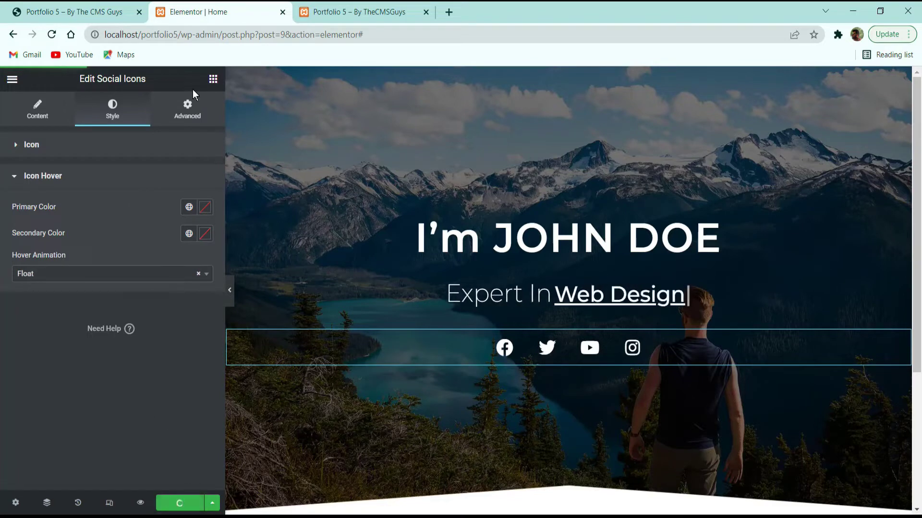
pyautogui.click(187, 110)
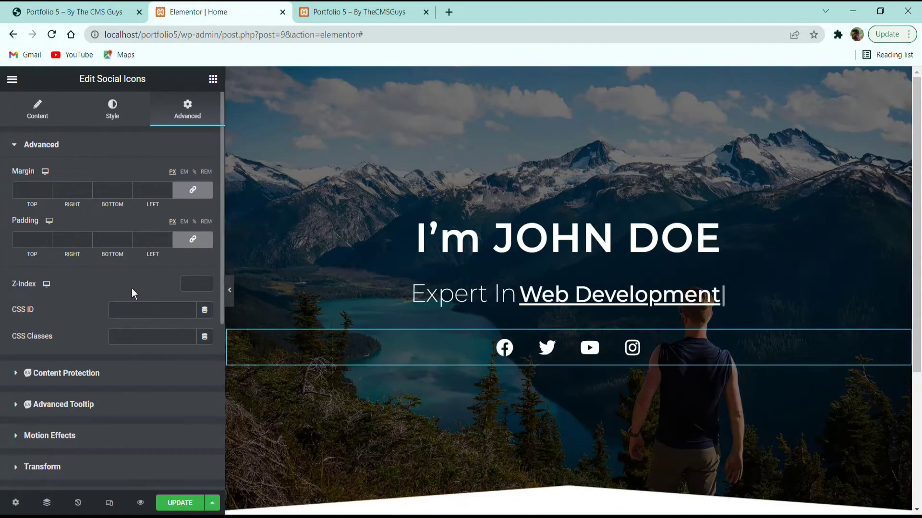
pyautogui.click(180, 503)
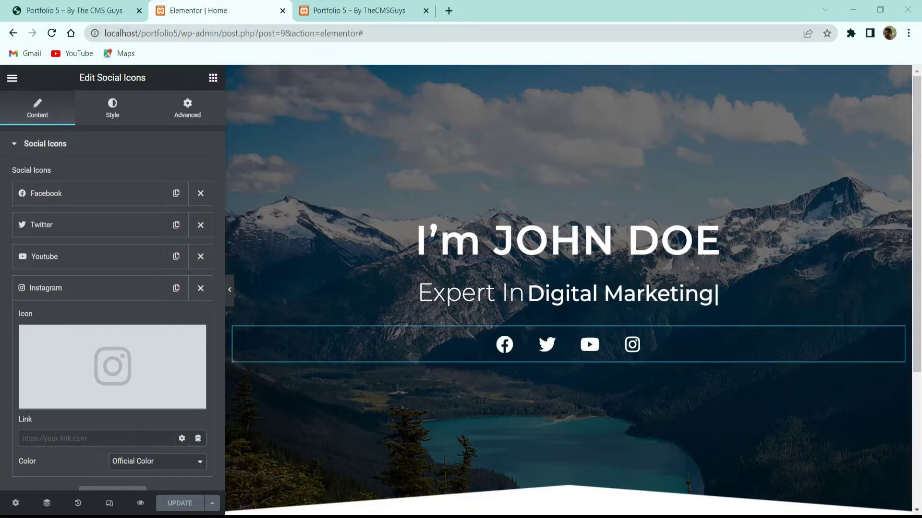
pyautogui.click(57, 11)
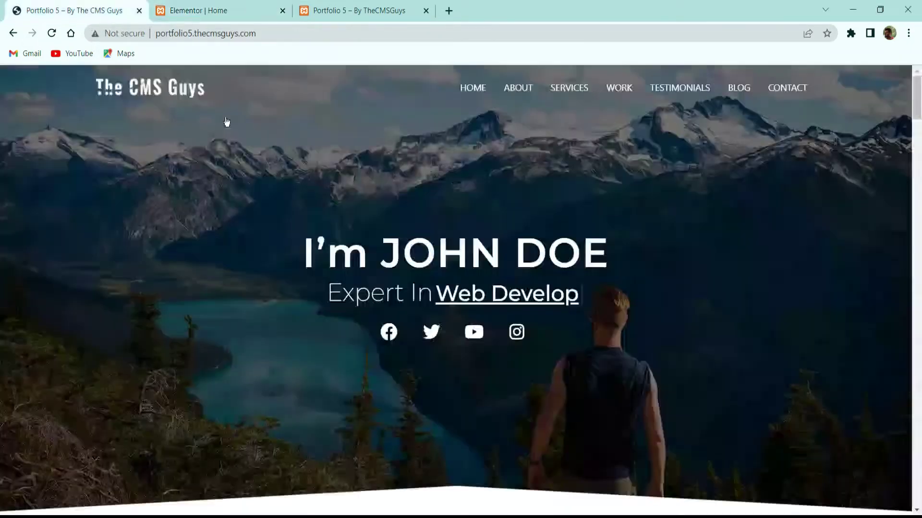
pyautogui.scroll(-3, 606, 197)
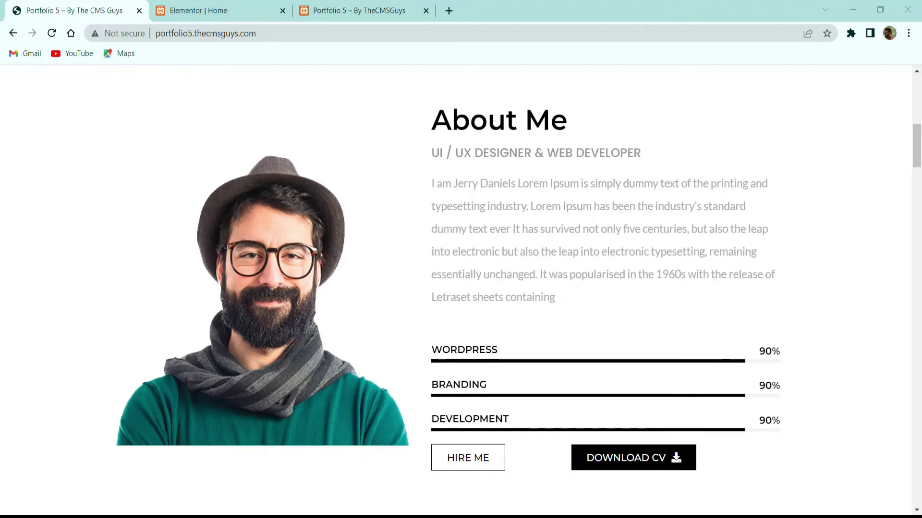
pyautogui.click(211, 7)
pyautogui.scroll(-4, 576, 320)
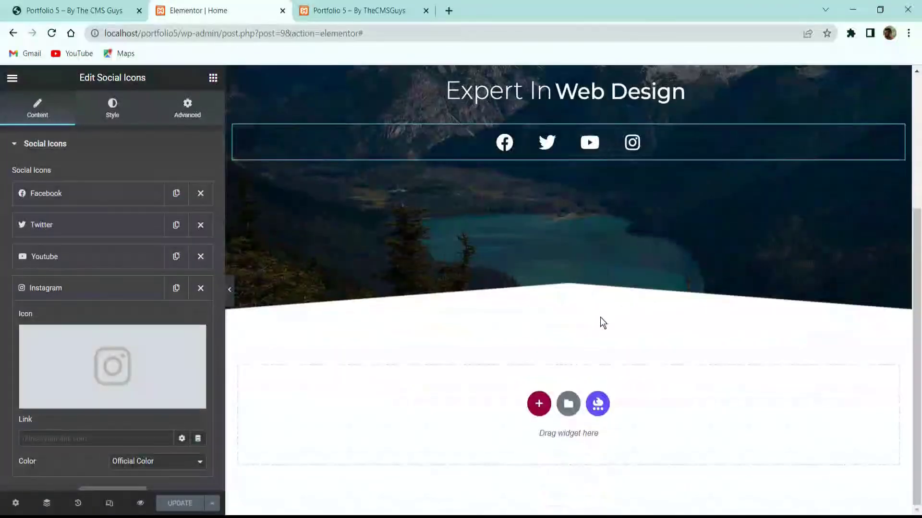
# Add a two-column section with a Wider column gap and Middle vertical alignment.
pyautogui.click(538, 404)
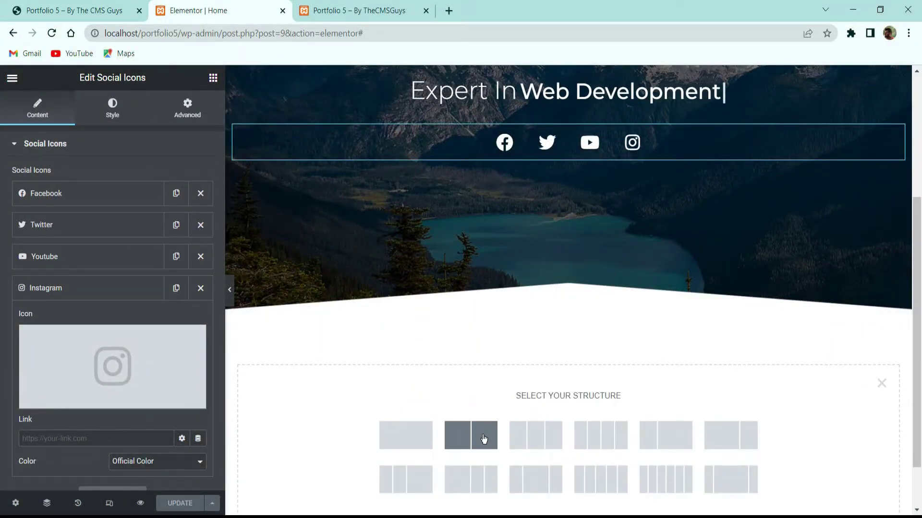
pyautogui.click(494, 419)
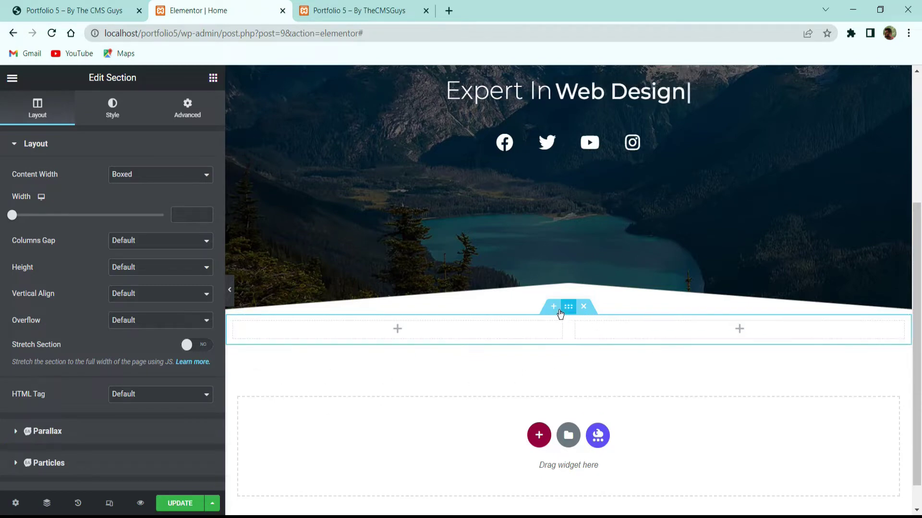
pyautogui.click(140, 242)
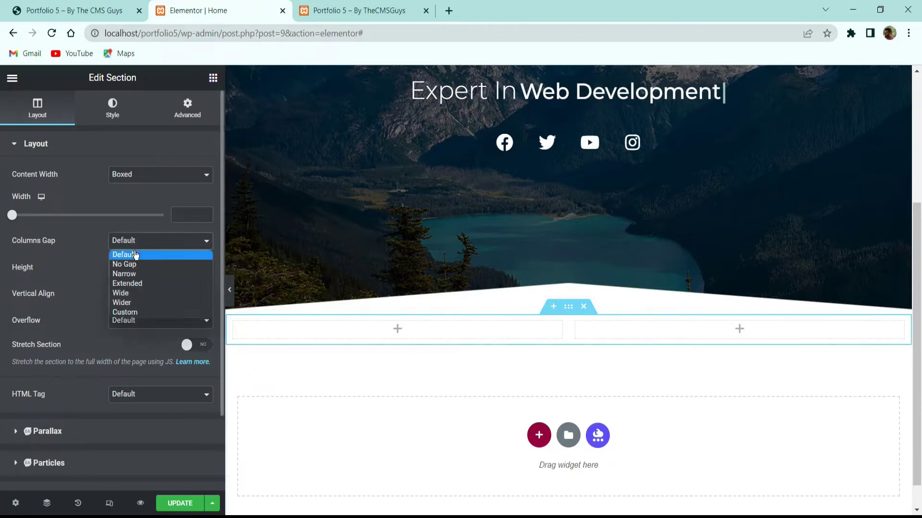
pyautogui.click(145, 303)
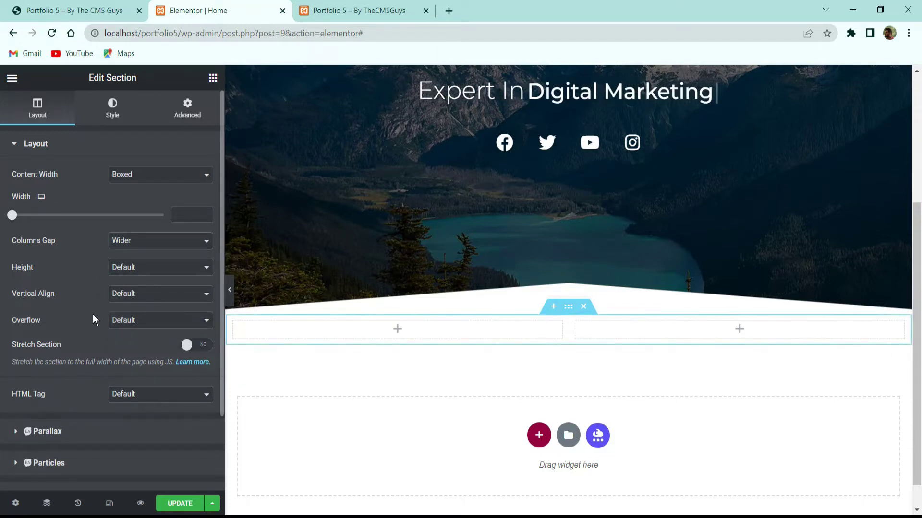
pyautogui.click(126, 296)
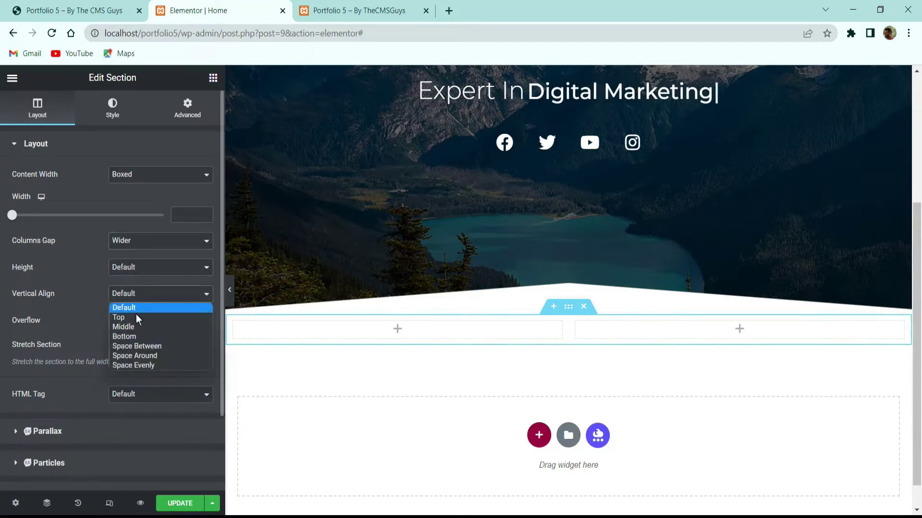
pyautogui.click(138, 326)
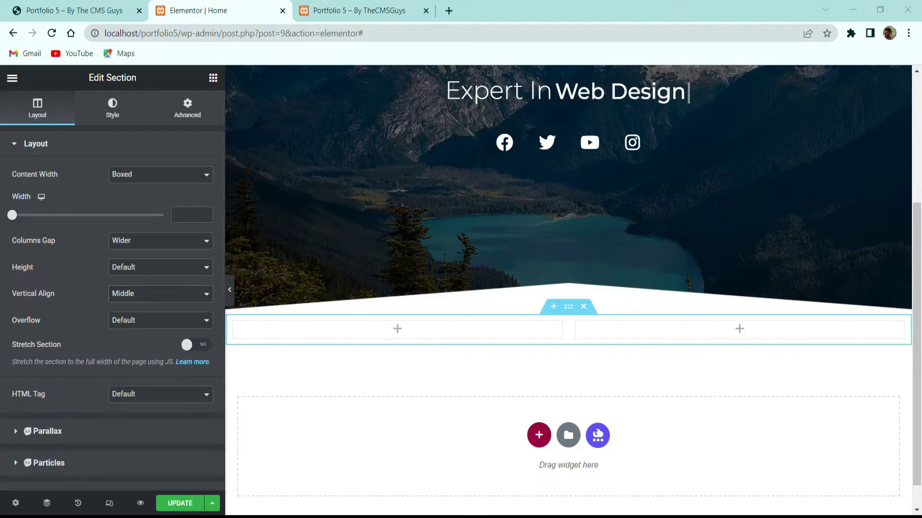
# Give the section unlinked EM padding of 5 top and 5 bottom.
pyautogui.click(176, 117)
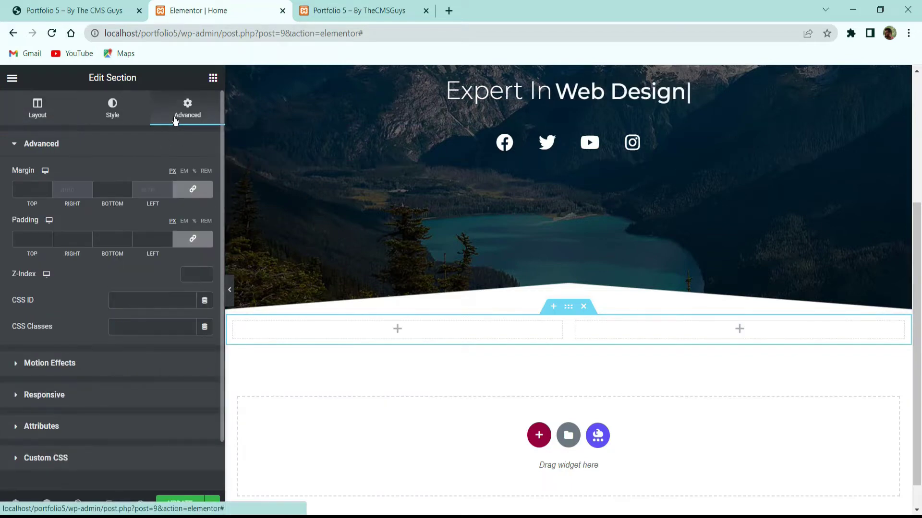
pyautogui.click(193, 238)
pyautogui.click(184, 221)
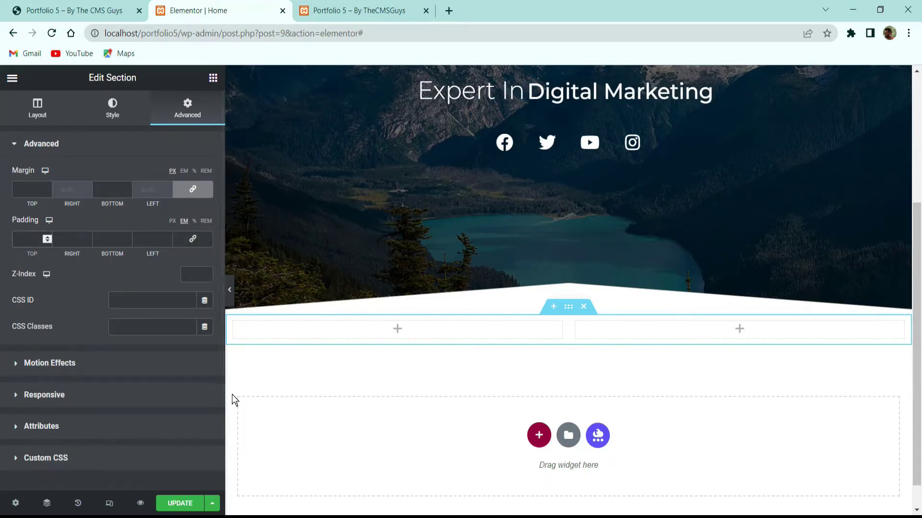
pyautogui.write('5')
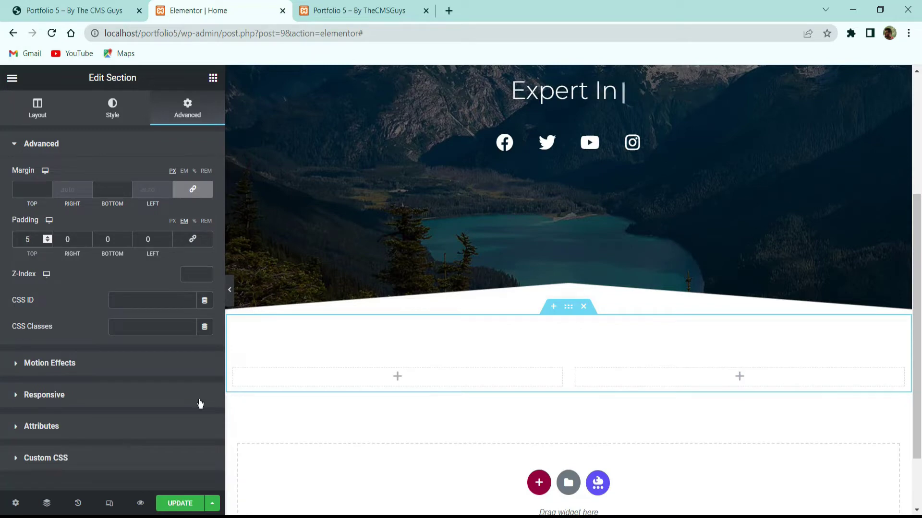
pyautogui.doubleClick(119, 245)
pyautogui.write('5')
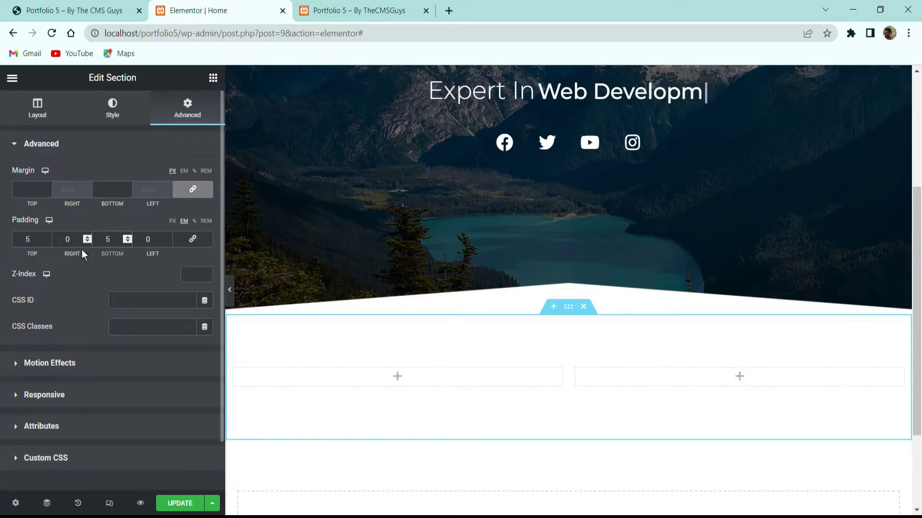
# Check the live About Me section, then drop an Image widget into the left column.
pyautogui.click(115, 10)
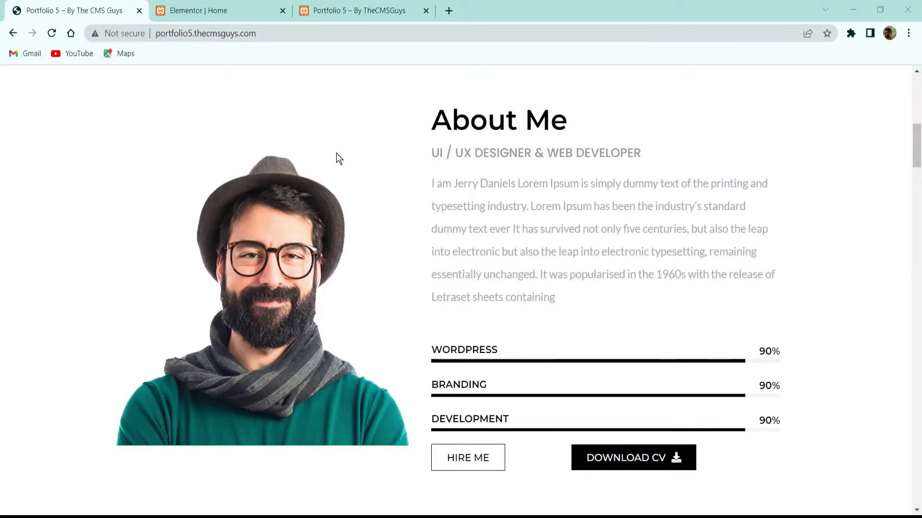
pyautogui.click(205, 10)
pyautogui.click(214, 81)
pyautogui.moveTo(94, 286); pyautogui.dragTo(406, 368)
# Insert the bearded man's portrait into the image widget.
pyautogui.click(77, 218)
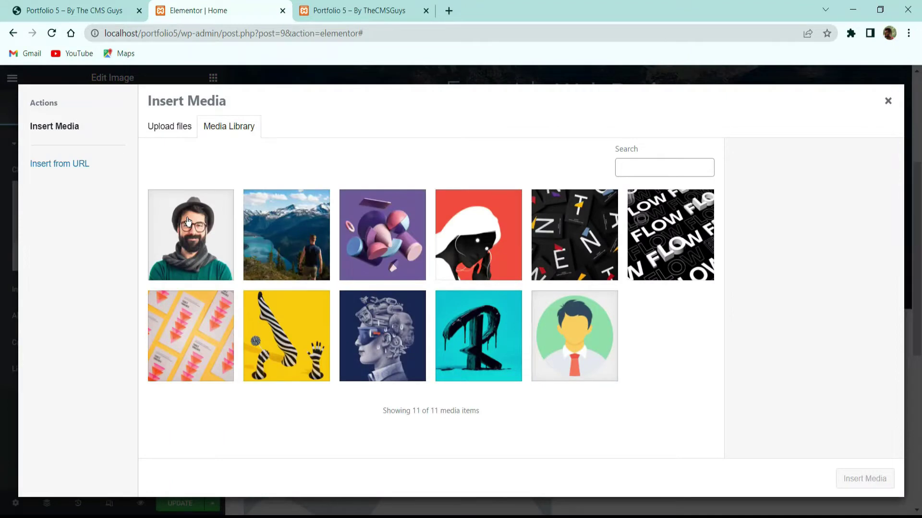
pyautogui.click(187, 221)
pyautogui.click(874, 478)
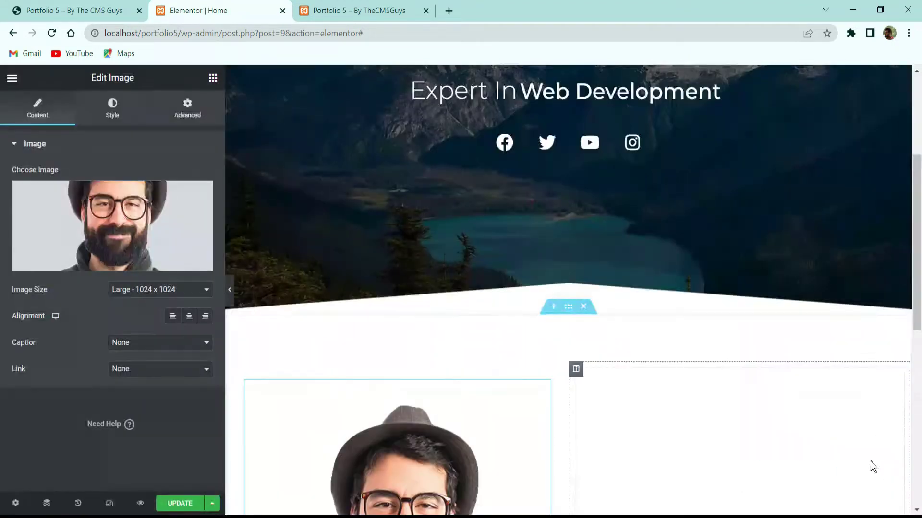
pyautogui.scroll(-5, 540, 307)
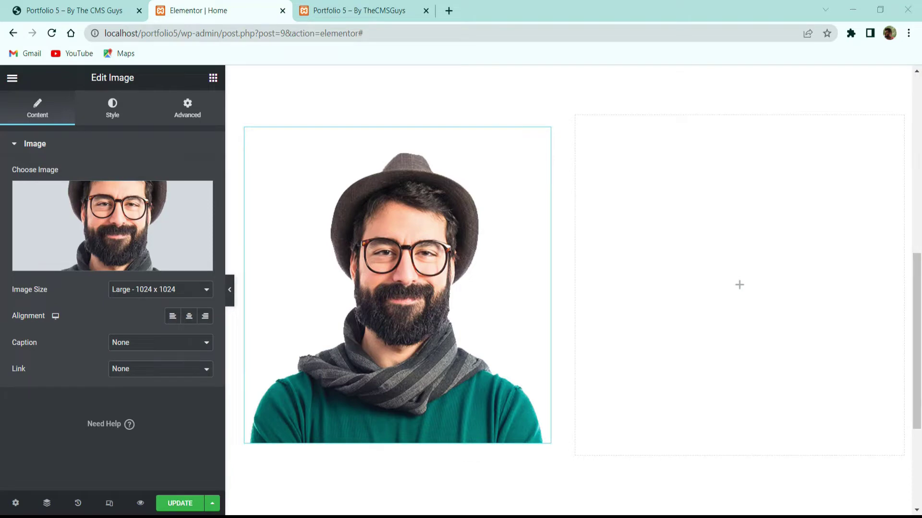
# Select the left column and unlink its padding values in Advanced settings.
pyautogui.click(232, 117)
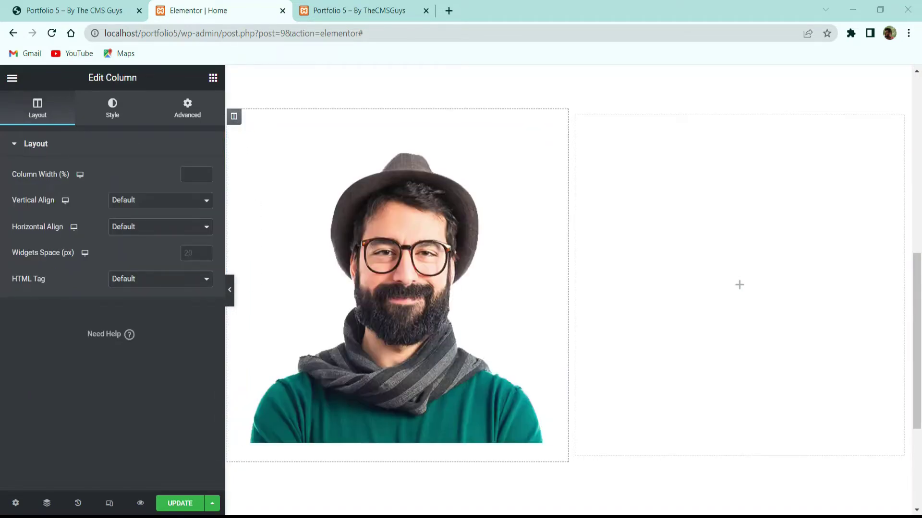
pyautogui.click(188, 108)
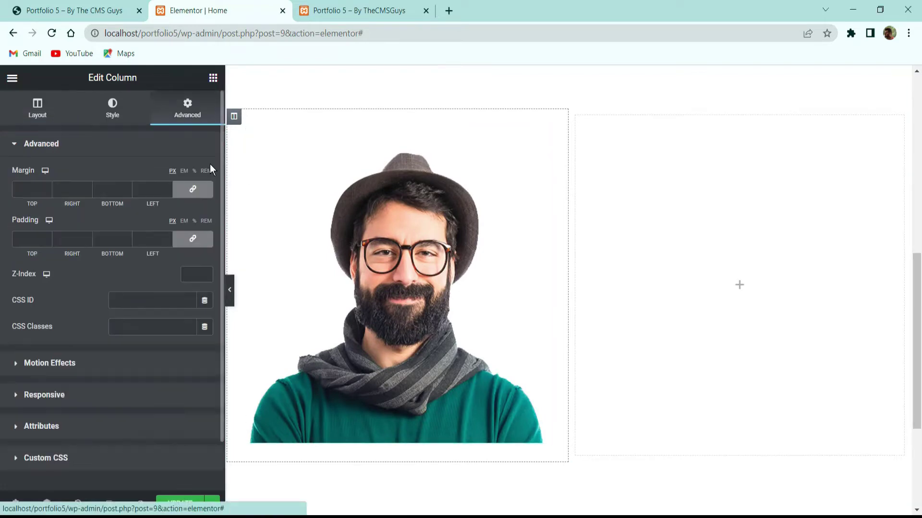
pyautogui.click(193, 239)
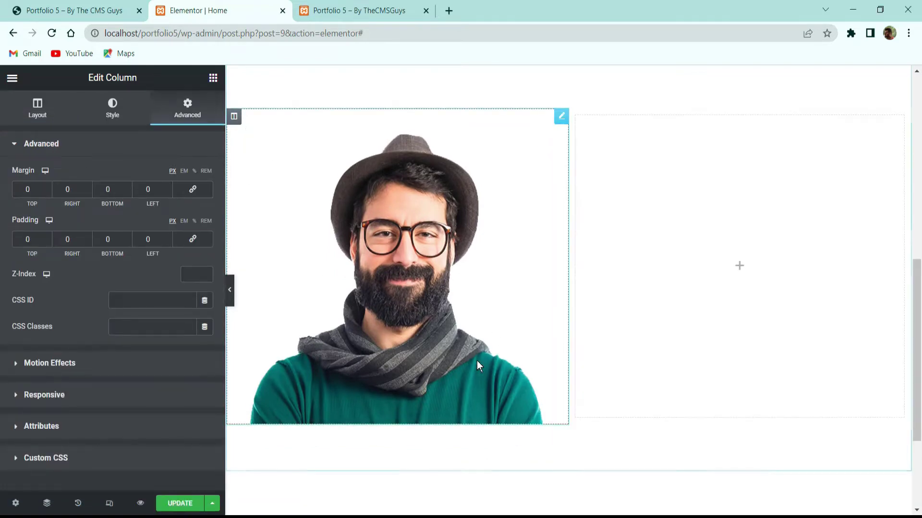
pyautogui.scroll(3, 519, 408)
pyautogui.scroll(-3, 366, 285)
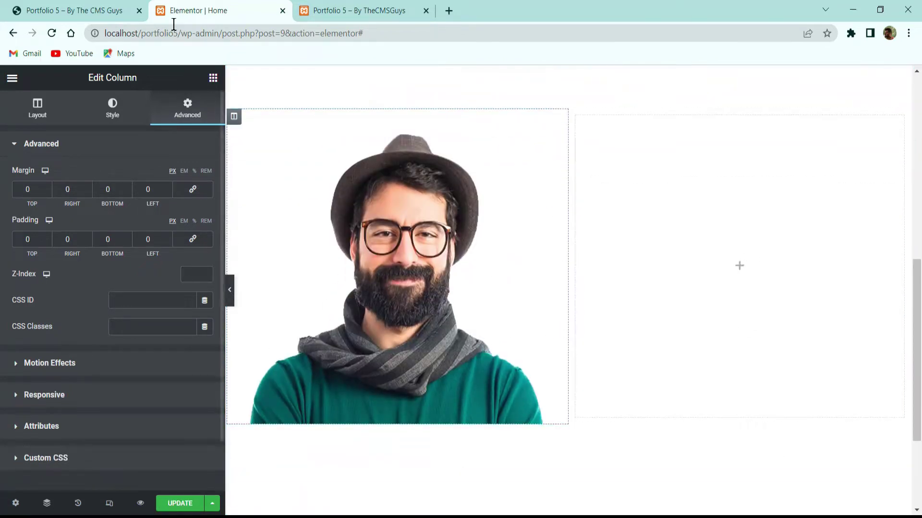
# Set the column width to 45% and check the live About Me page.
pyautogui.click(234, 118)
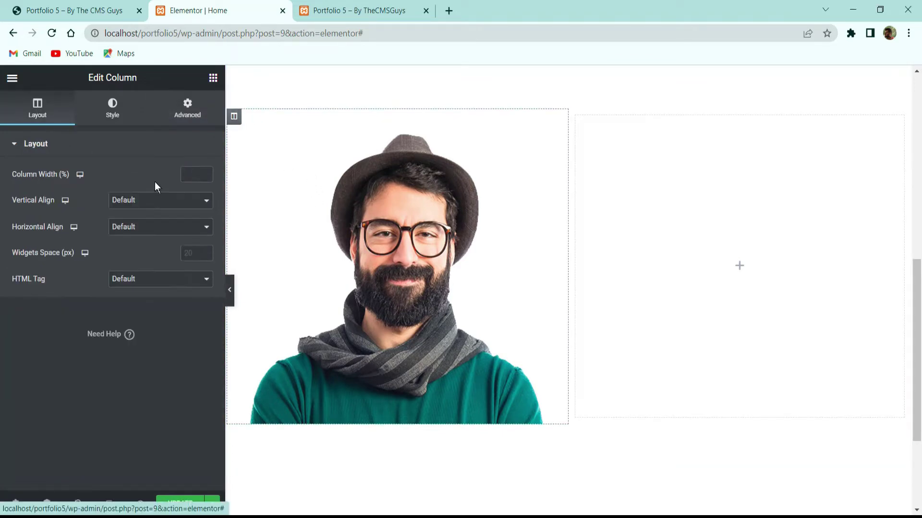
pyautogui.write('45')
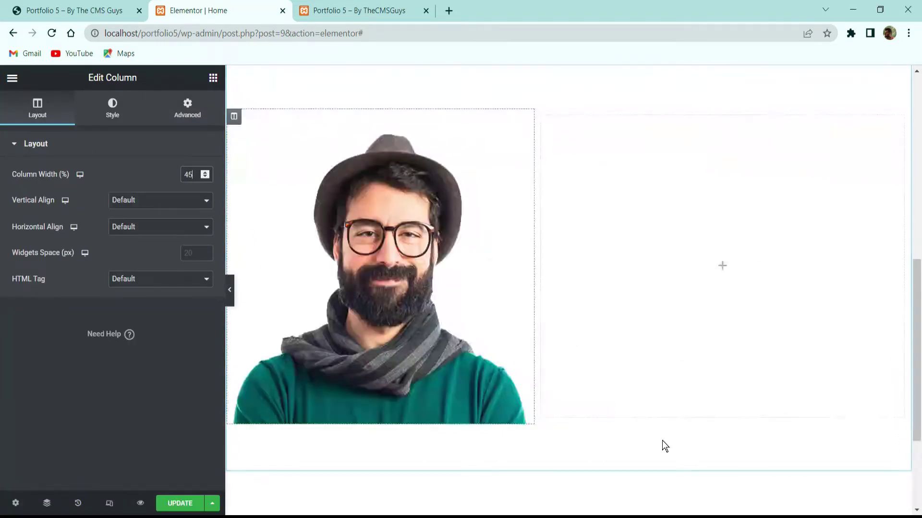
pyautogui.click(129, 7)
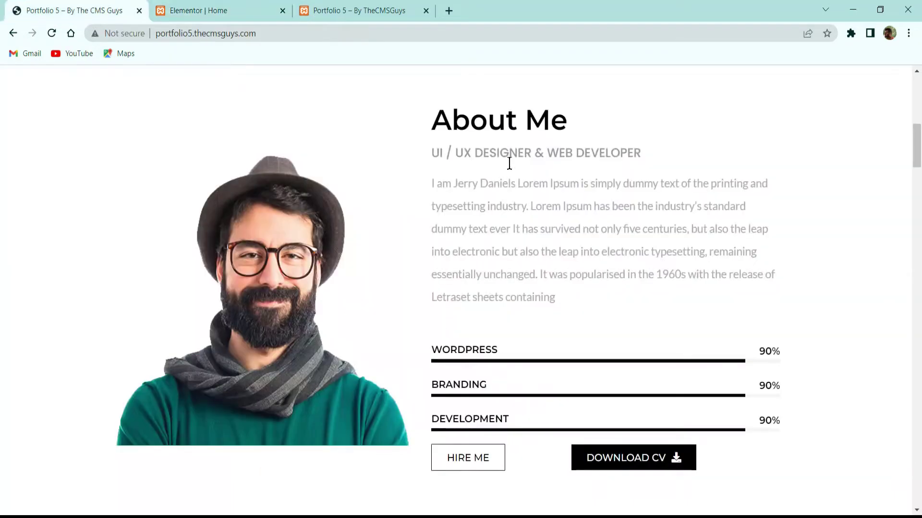
pyautogui.tripleClick(451, 127)
pyautogui.hotkey('ctrl', 'c')
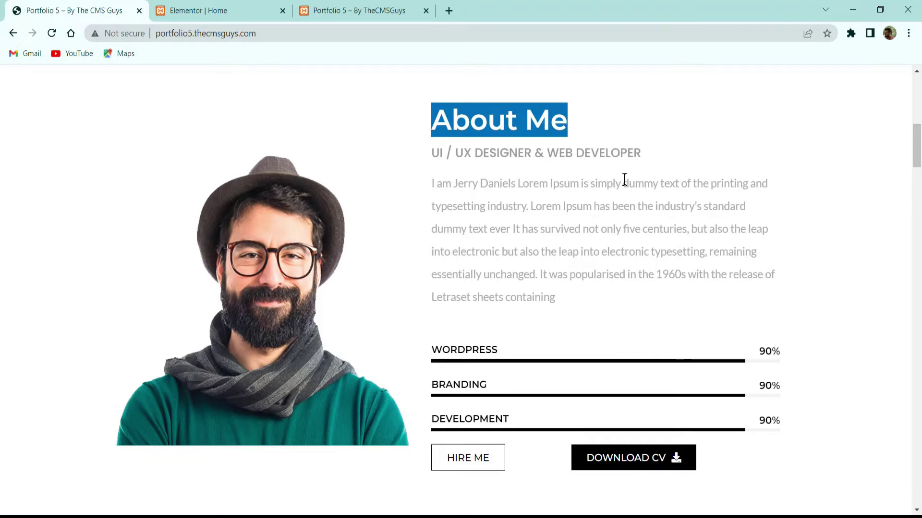
pyautogui.click(240, 8)
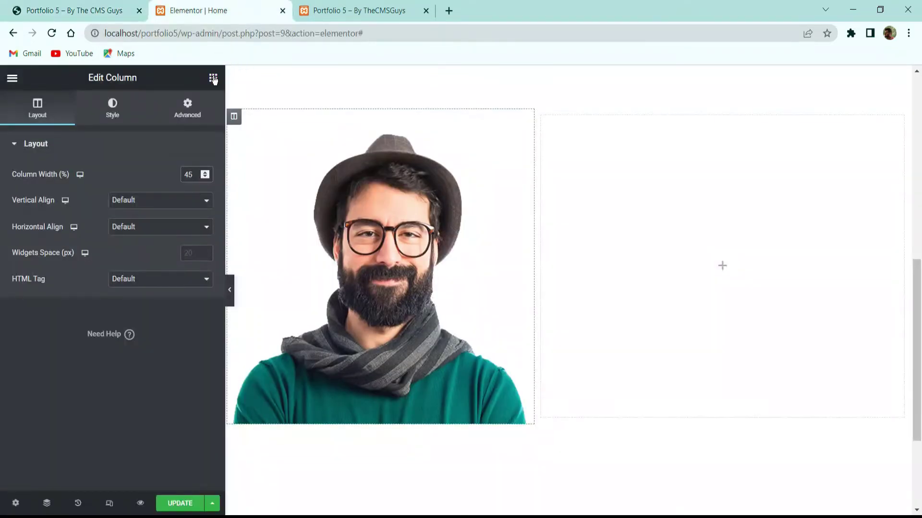
# Drop a Heading widget into the right column and paste 'About Me' as its title.
pyautogui.click(213, 78)
pyautogui.moveTo(167, 228); pyautogui.dragTo(748, 202)
pyautogui.tripleClick(159, 210)
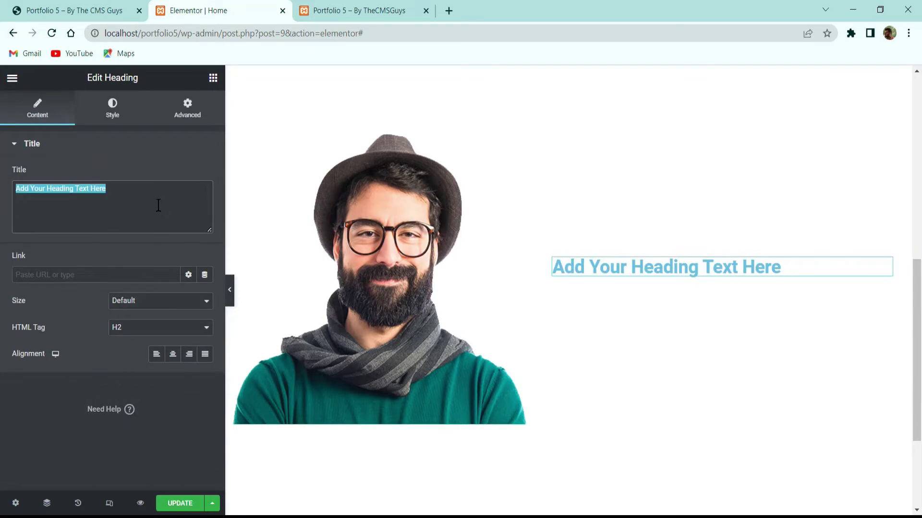
pyautogui.hotkey('ctrl', 'v')
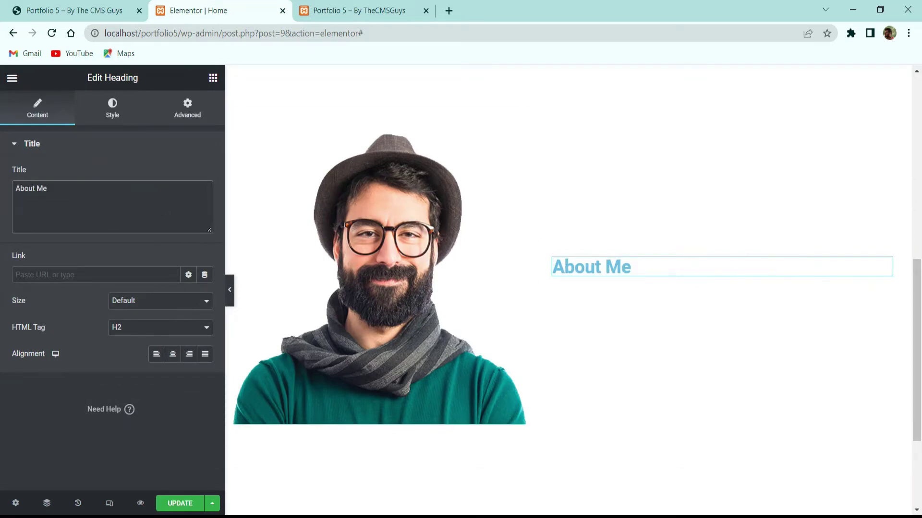
pyautogui.click(112, 108)
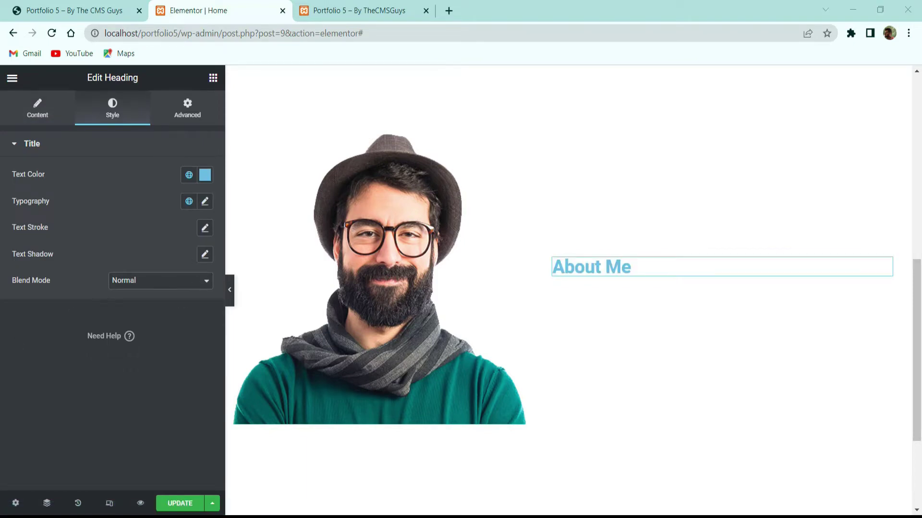
# Make the About Me heading text colour black (#000000).
pyautogui.click(206, 173)
pyautogui.moveTo(86, 249); pyautogui.dragTo(30, 347)
pyautogui.click(12, 399)
# Set the heading font to Montserrat at size 45, then compare it with the live site.
pyautogui.click(205, 201)
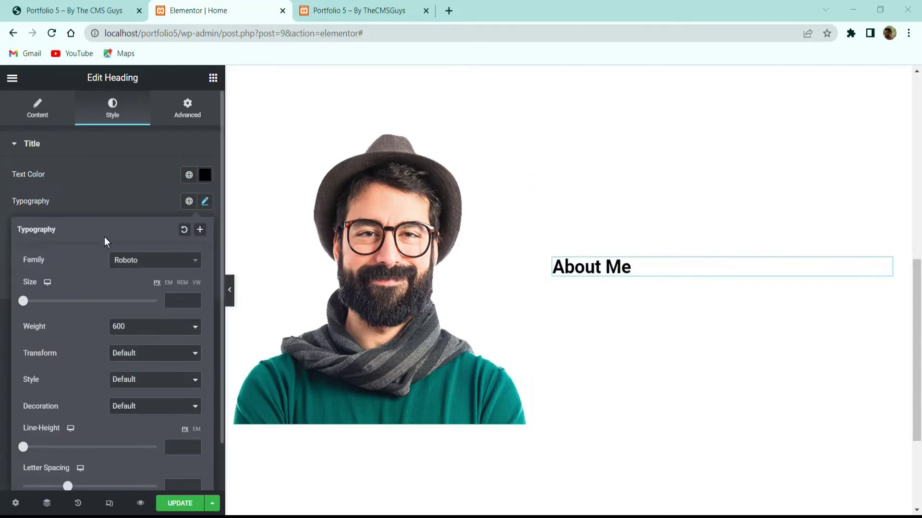
pyautogui.click(152, 260)
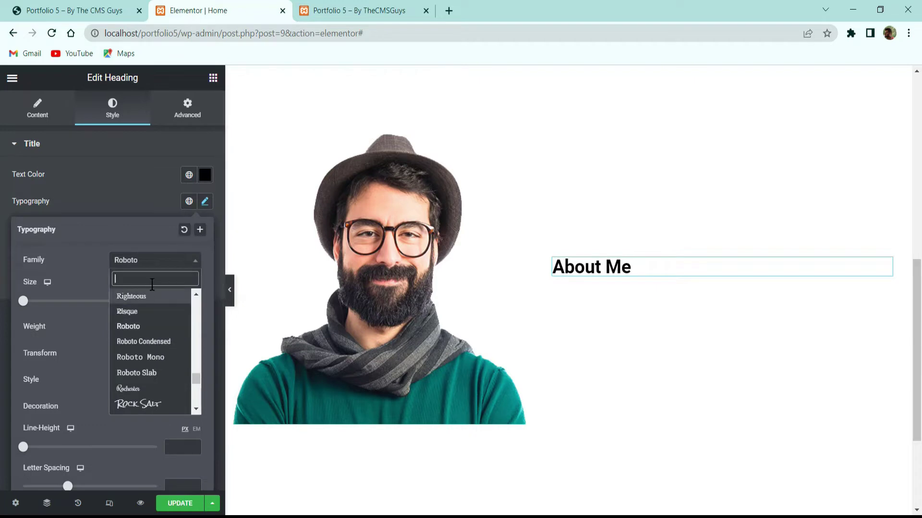
pyautogui.write('montse')
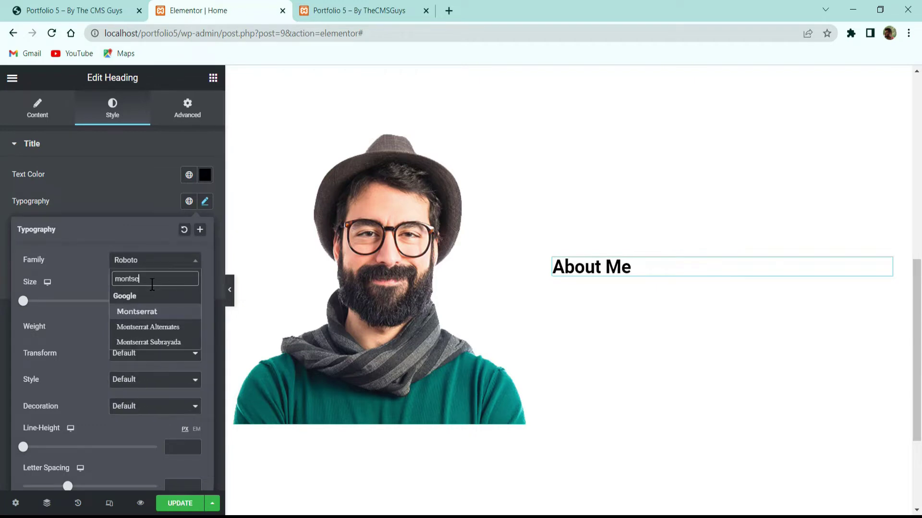
pyautogui.press('Return')
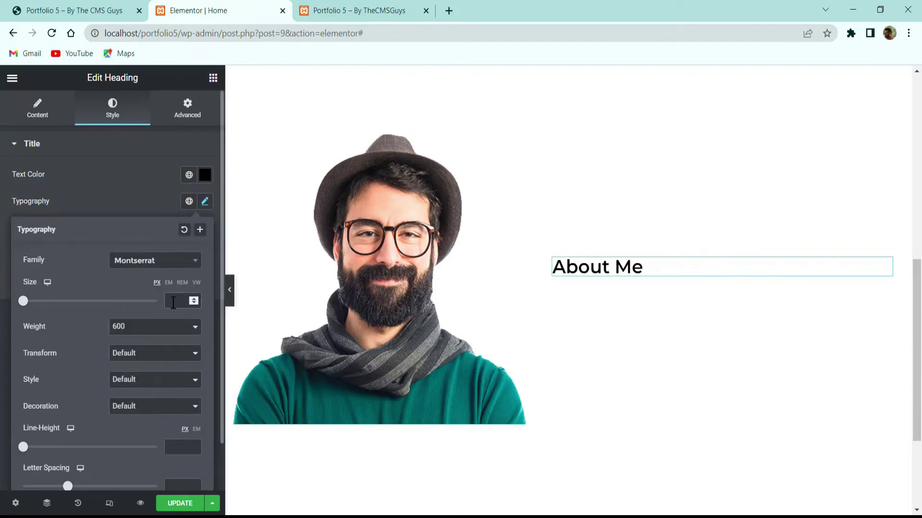
pyautogui.write('45')
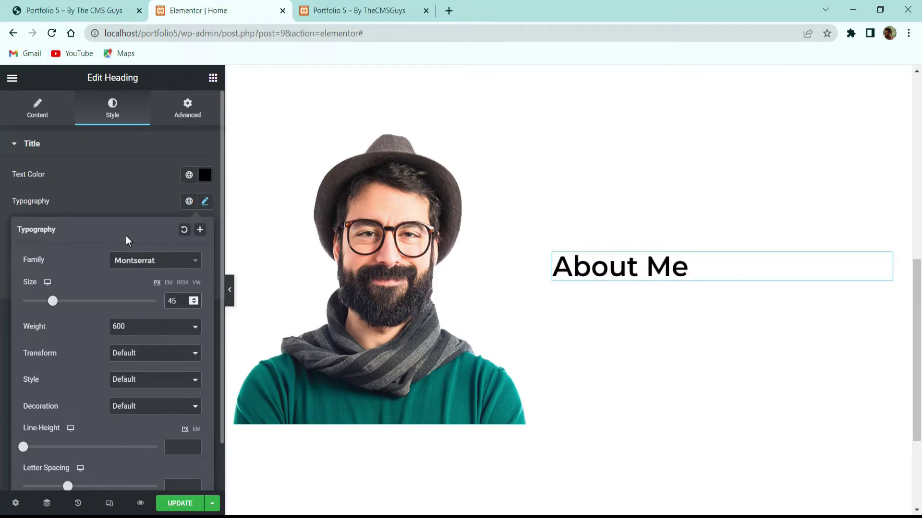
pyautogui.click(111, 209)
pyautogui.click(72, 10)
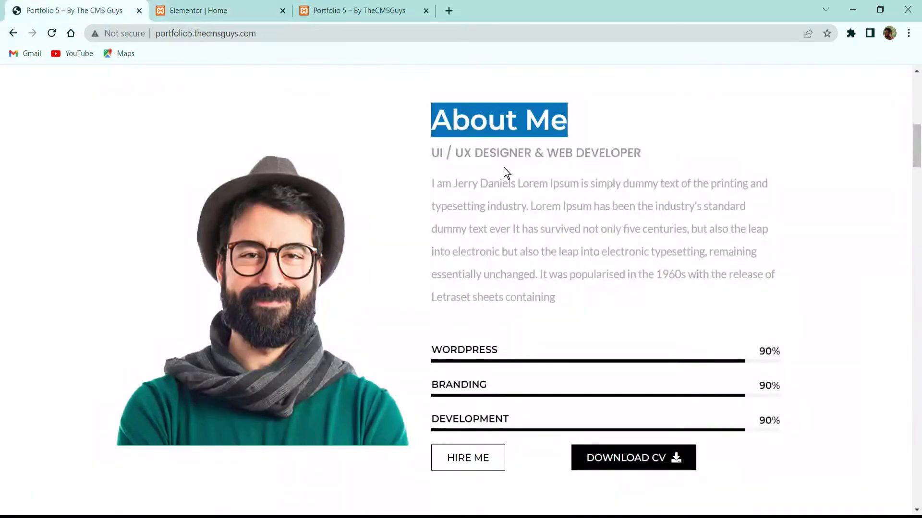
pyautogui.tripleClick(505, 153)
pyautogui.hotkey('ctrl', 'c')
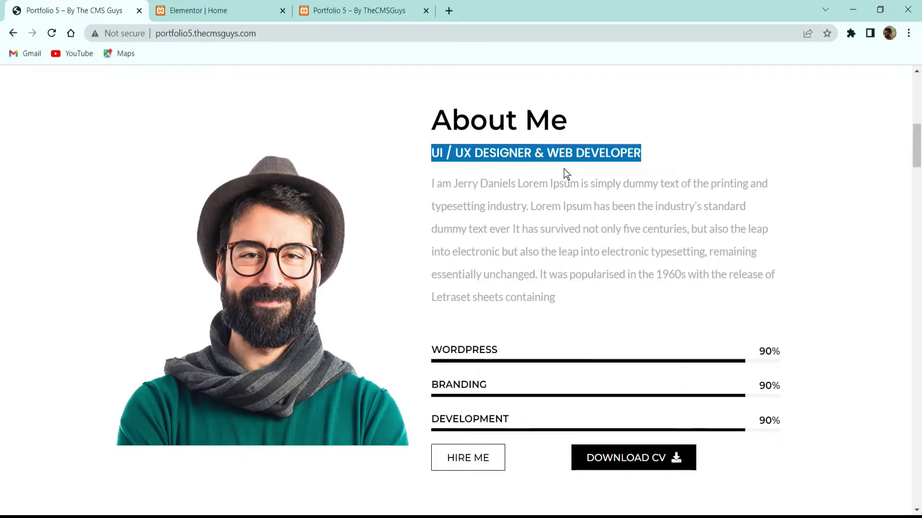
pyautogui.click(192, 10)
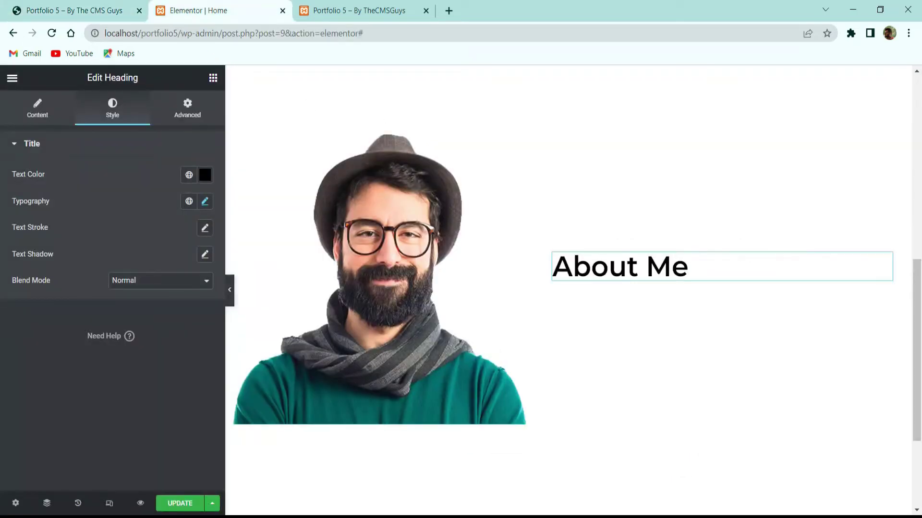
# Duplicate the About Me heading and change the copy to 'UI / UX DESIGNER & WEB DEVELOPER'.
pyautogui.rightClick(603, 274)
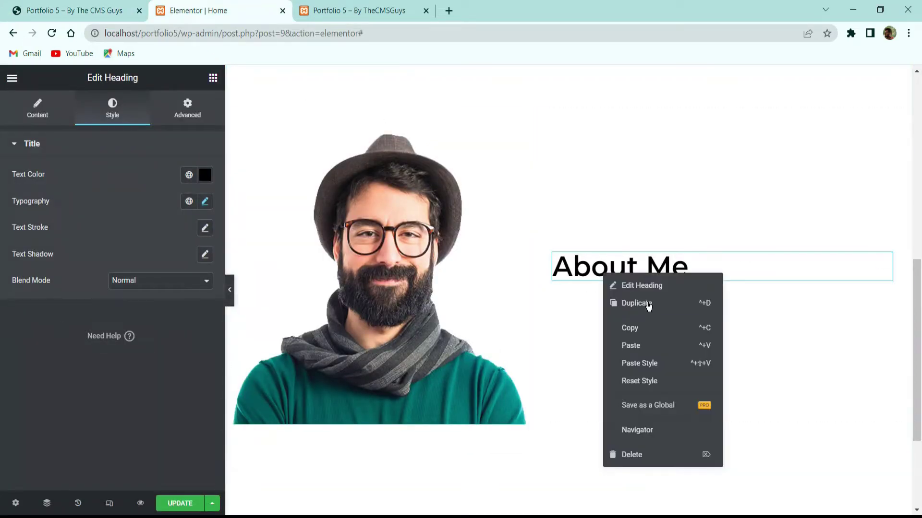
pyautogui.click(649, 308)
pyautogui.hotkey('ctrl', 'a')
pyautogui.hotkey('ctrl', 'v')
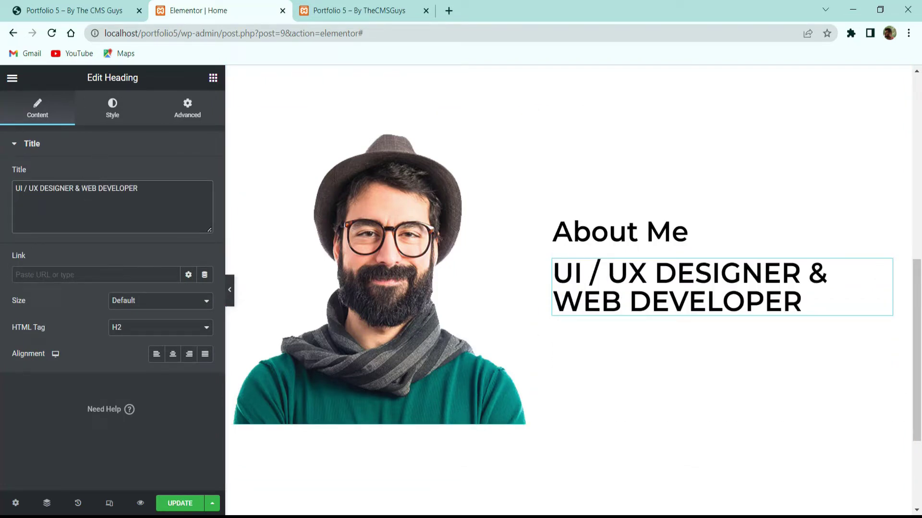
# Colour the subtitle grey #999999.
pyautogui.click(111, 117)
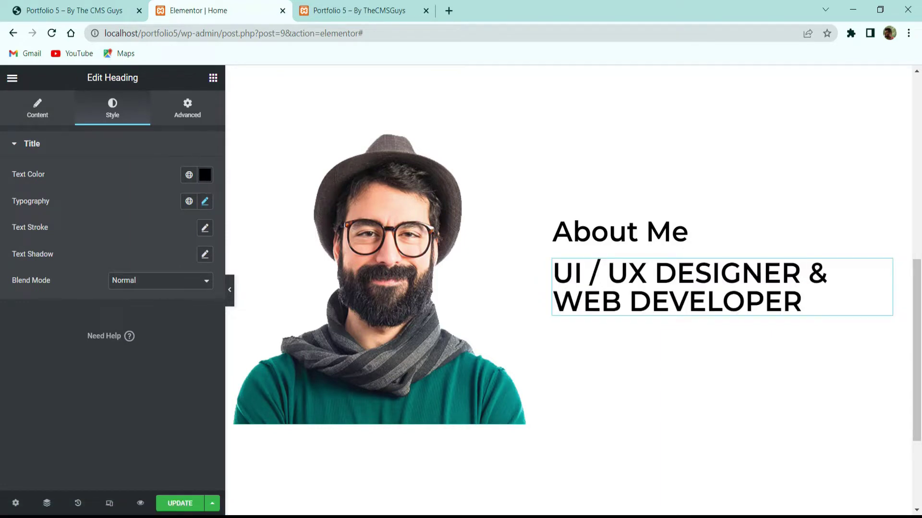
pyautogui.click(205, 174)
pyautogui.write('999999')
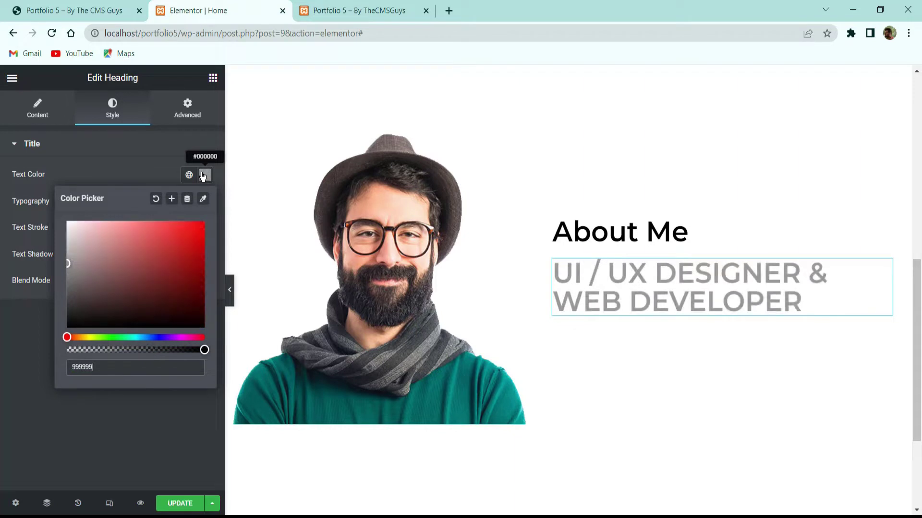
pyautogui.press('Escape')
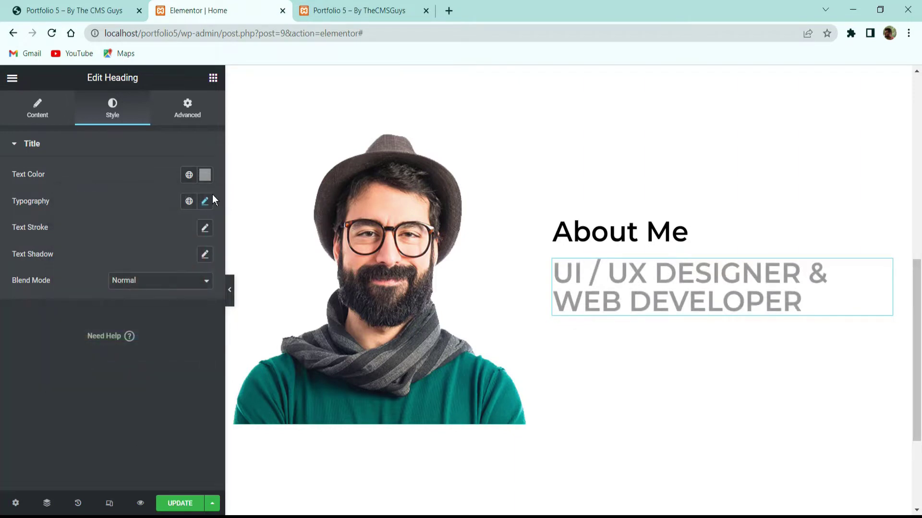
# Give the subtitle Poppins 20, weight 500, letter spacing 2, and save the page.
pyautogui.click(204, 201)
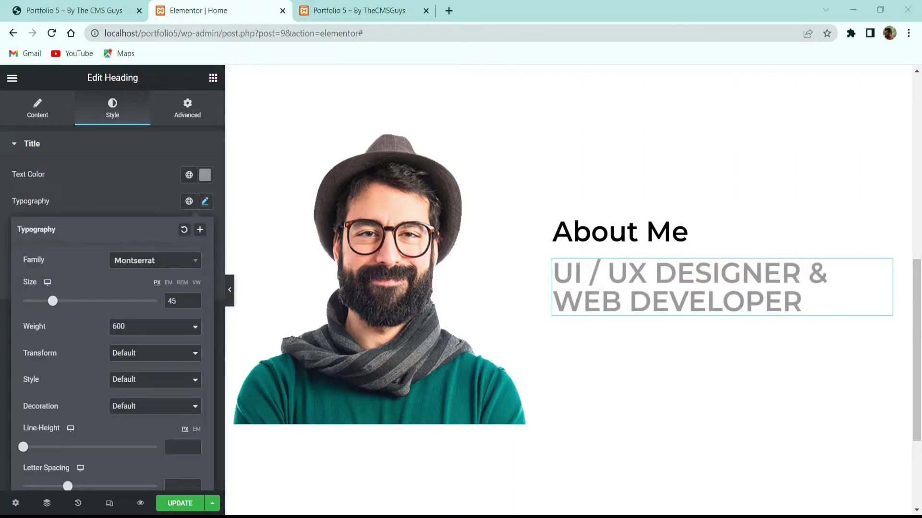
pyautogui.click(160, 263)
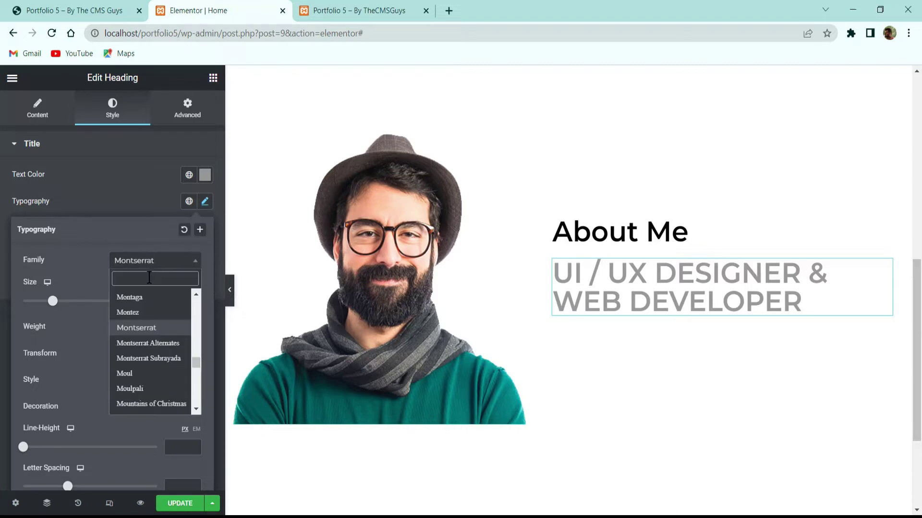
pyautogui.write('pop')
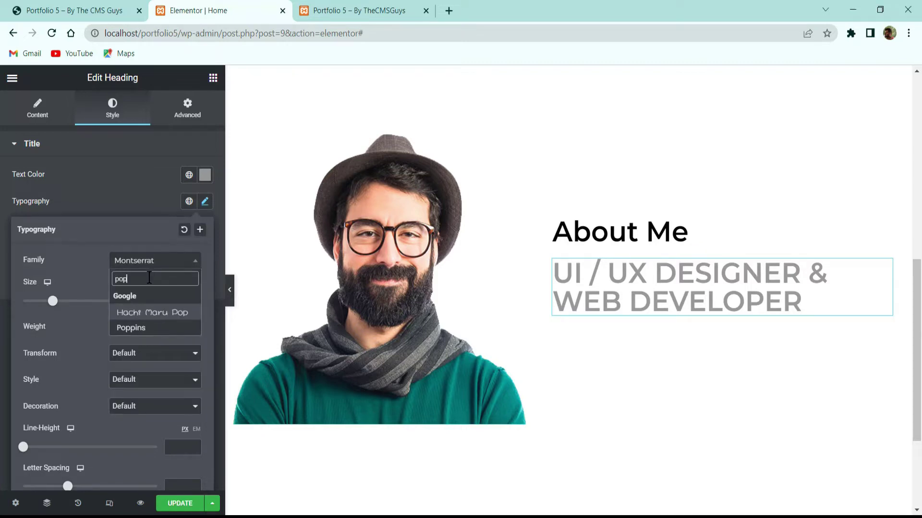
pyautogui.click(137, 328)
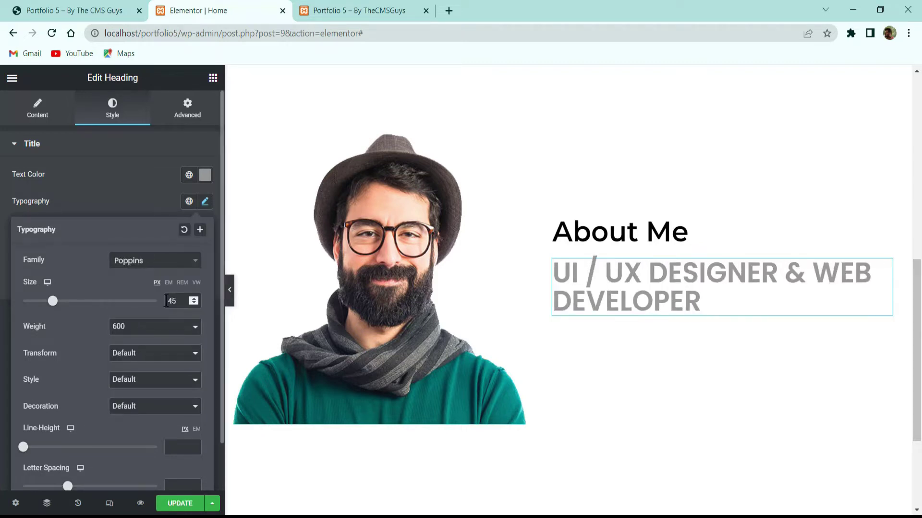
pyautogui.write('20')
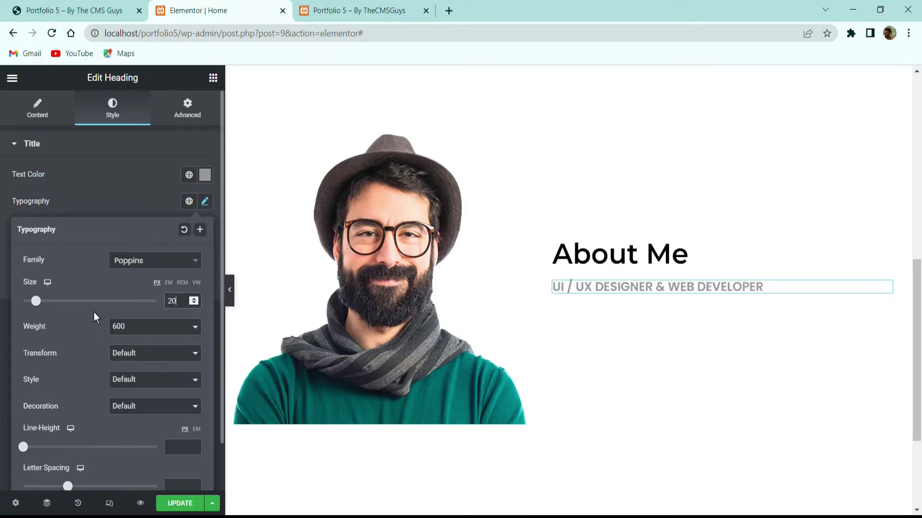
pyautogui.click(123, 329)
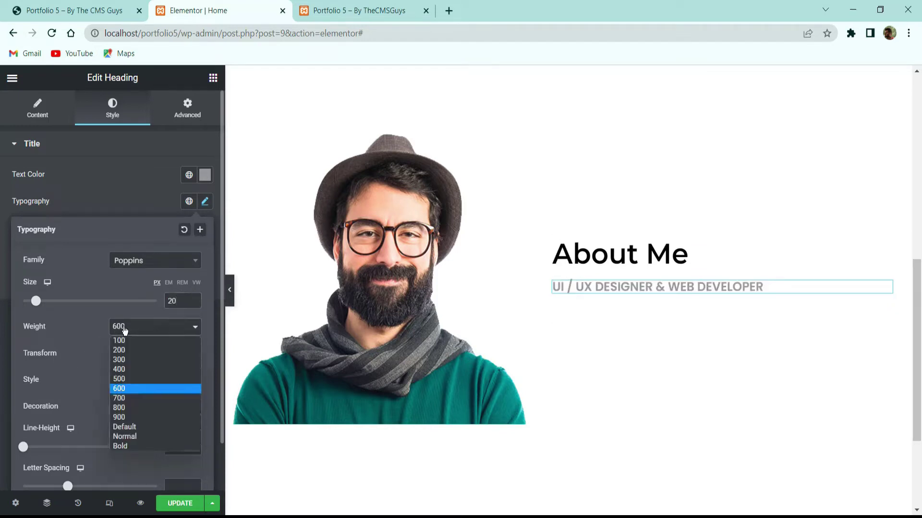
pyautogui.click(124, 379)
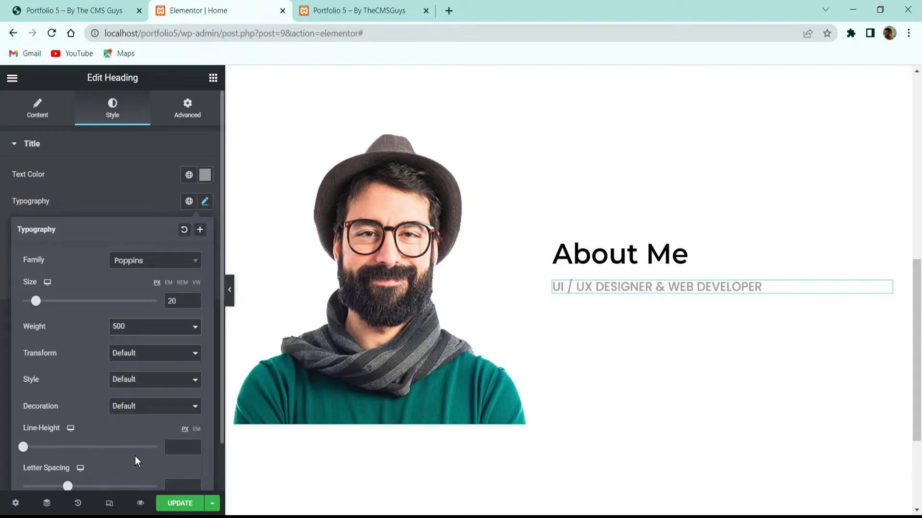
pyautogui.scroll(-1, 166, 437)
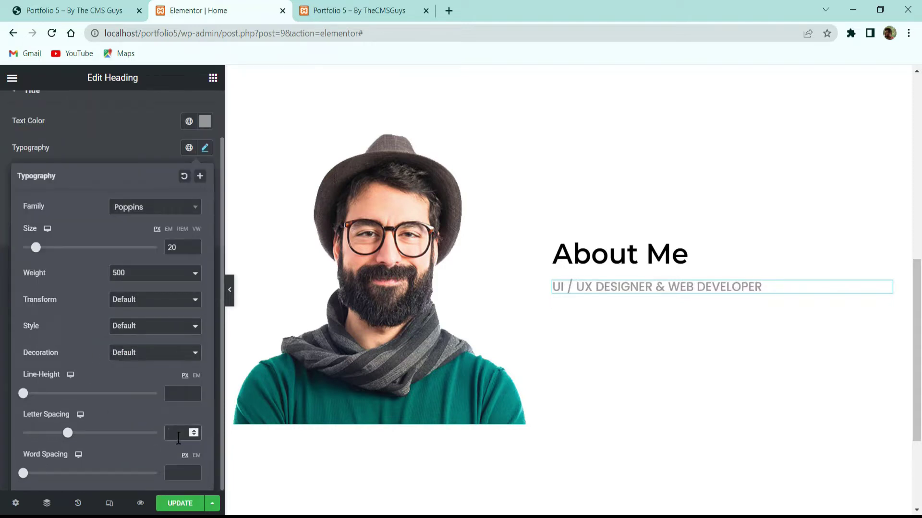
pyautogui.click(178, 438)
pyautogui.write('2')
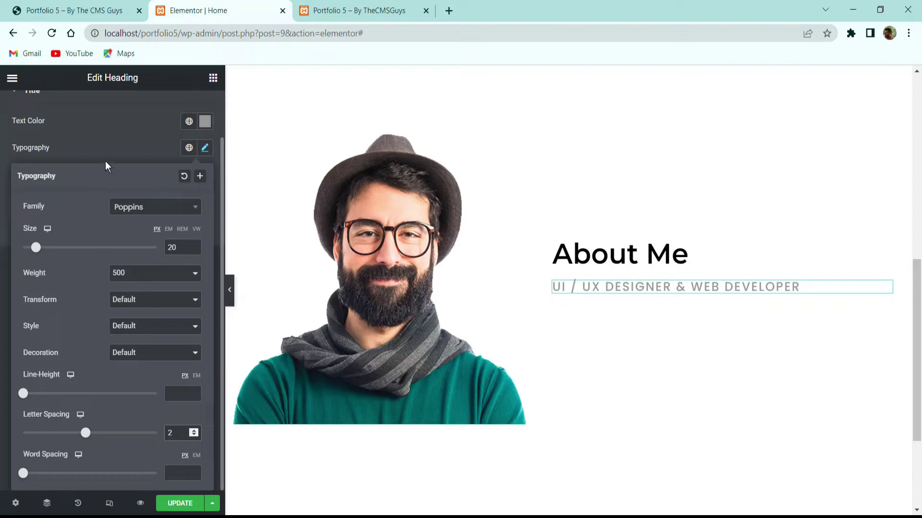
pyautogui.click(108, 166)
pyautogui.click(187, 504)
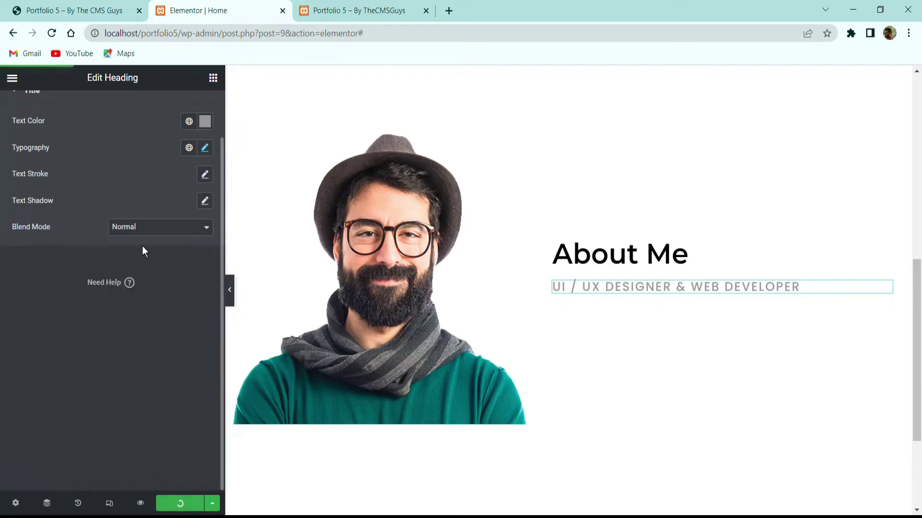
# Copy the About Me paragraph from the live portfolio site.
pyautogui.click(65, 10)
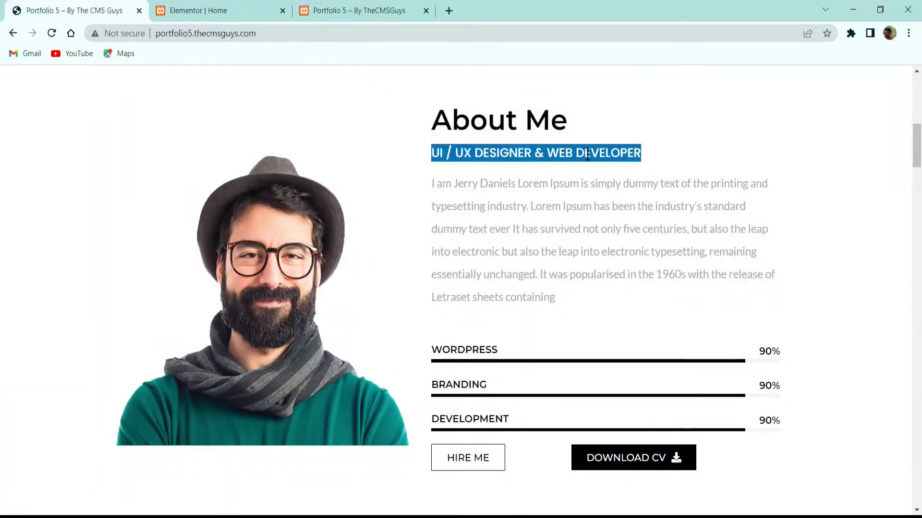
pyautogui.click(541, 161)
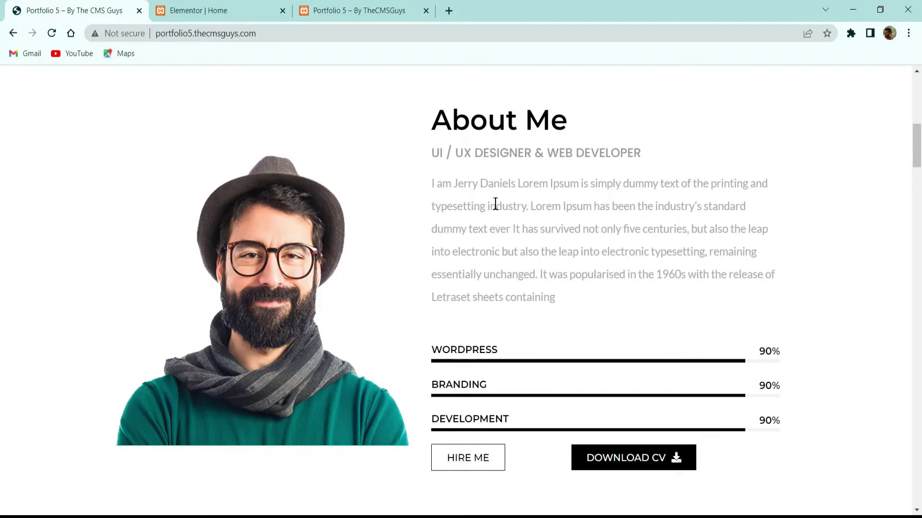
pyautogui.moveTo(556, 297); pyautogui.dragTo(428, 186)
pyautogui.hotkey('ctrl', 'c')
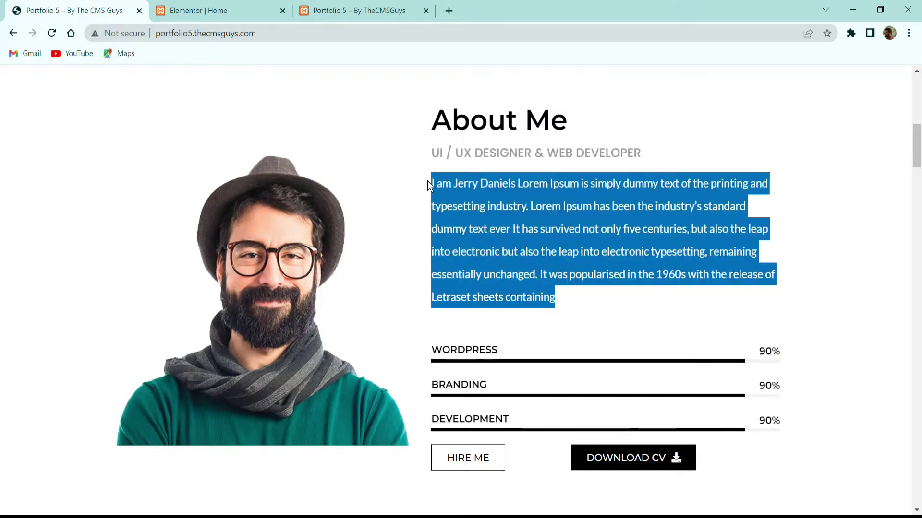
pyautogui.click(672, 288)
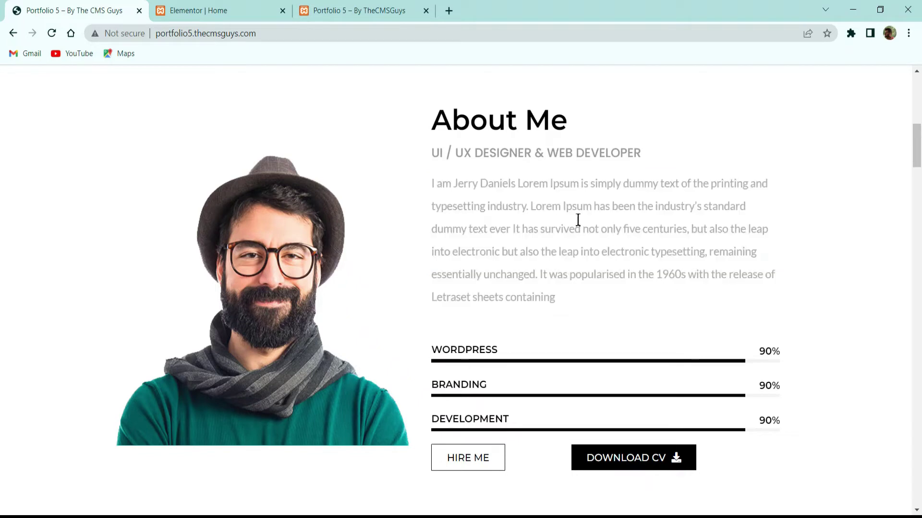
# Add a Text Editor widget below the subheading and paste the copied paragraph into it.
pyautogui.click(252, 8)
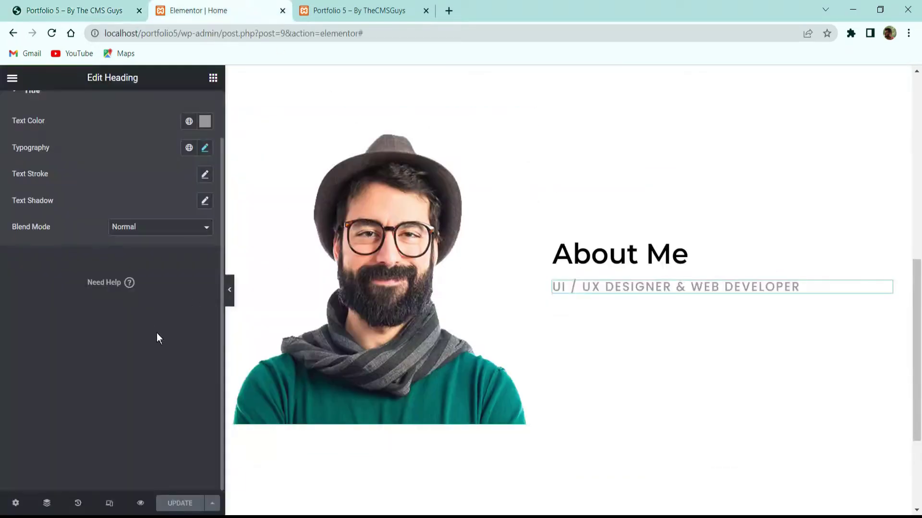
pyautogui.click(207, 81)
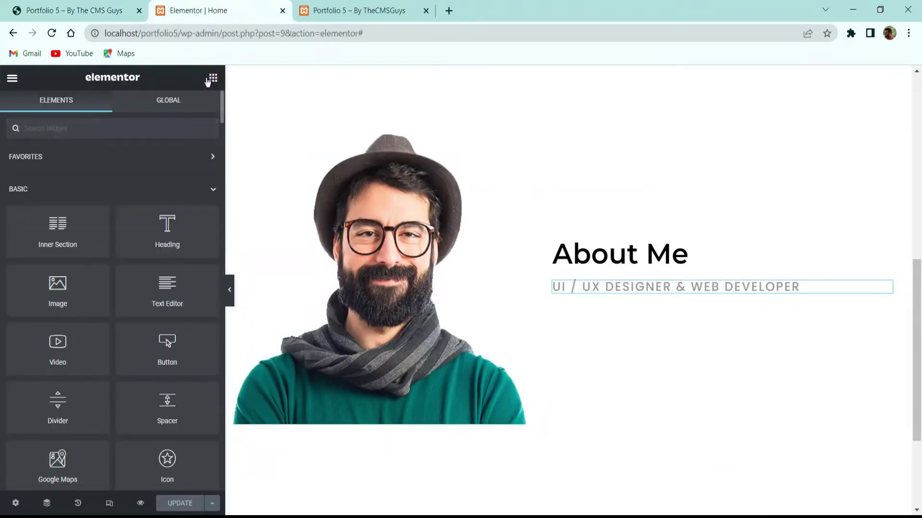
pyautogui.moveTo(185, 284); pyautogui.dragTo(632, 293)
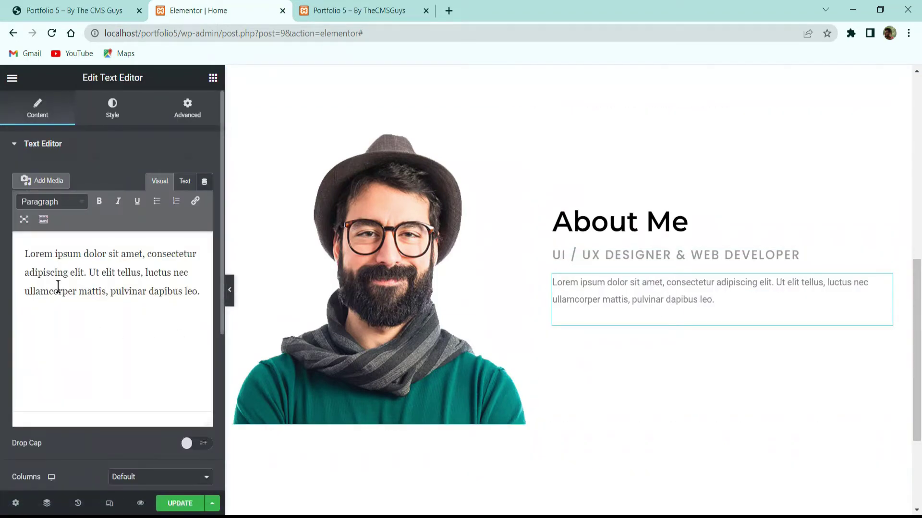
pyautogui.click(96, 323)
pyautogui.hotkey('ctrl', 'a')
pyautogui.hotkey('ctrl', 'v')
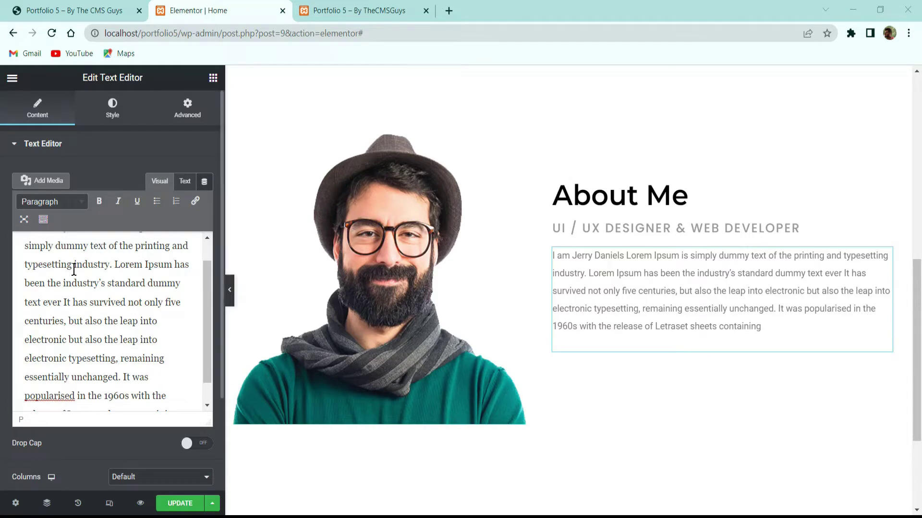
pyautogui.click(114, 115)
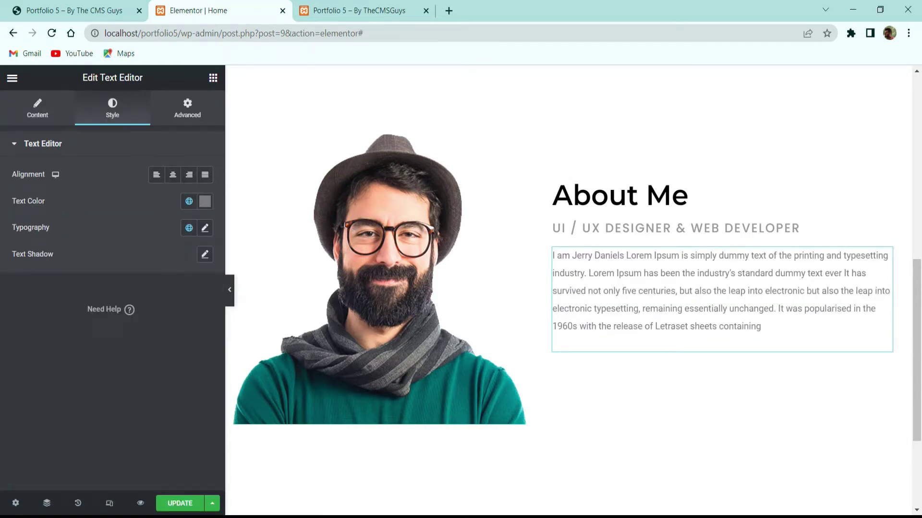
# Set the paragraph text colour to #999999.
pyautogui.click(204, 201)
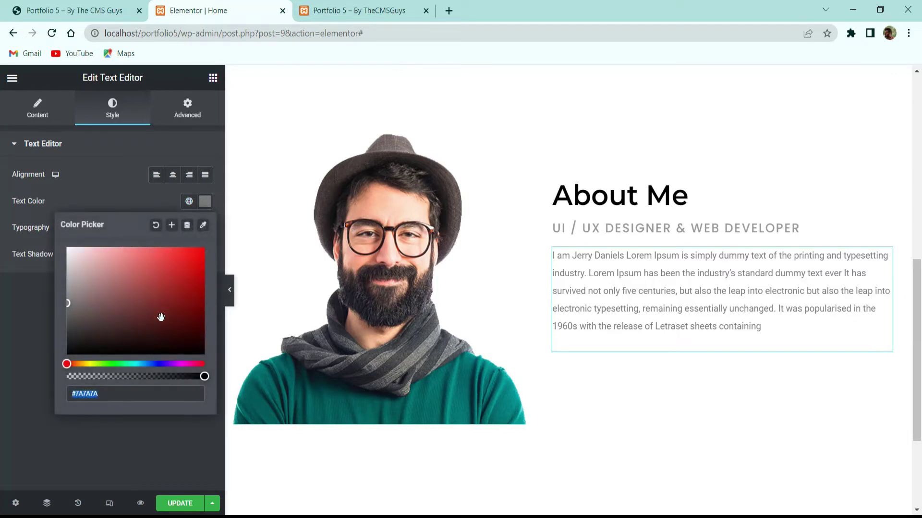
pyautogui.write('999999')
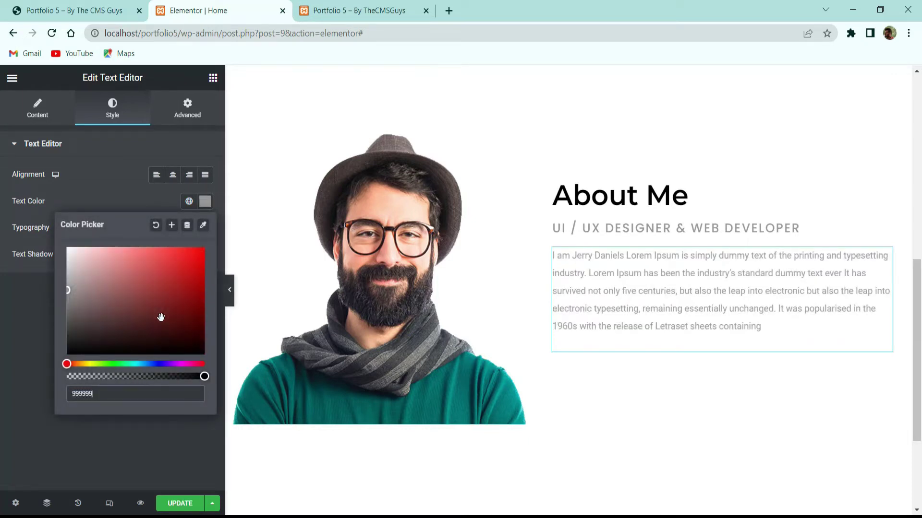
pyautogui.click(137, 425)
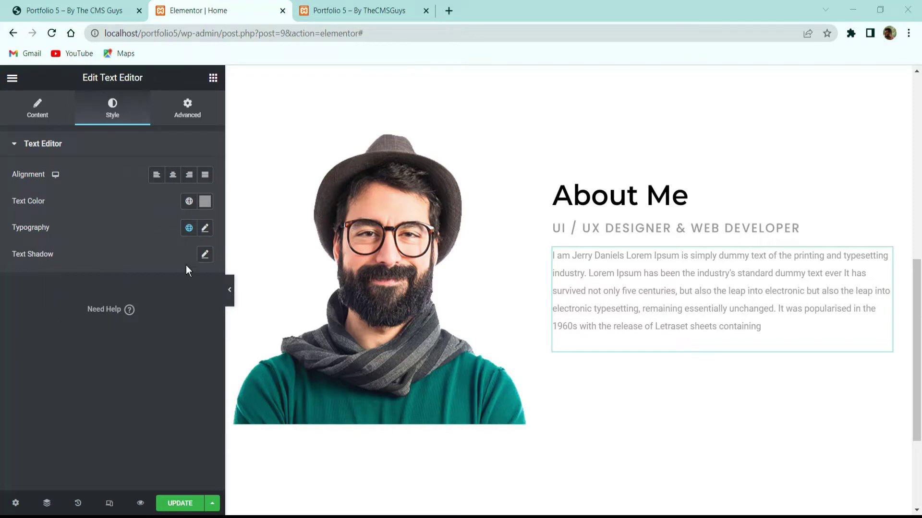
# Set the paragraph font to Lato, size 18, with a 2 em line height.
pyautogui.click(205, 228)
pyautogui.click(156, 288)
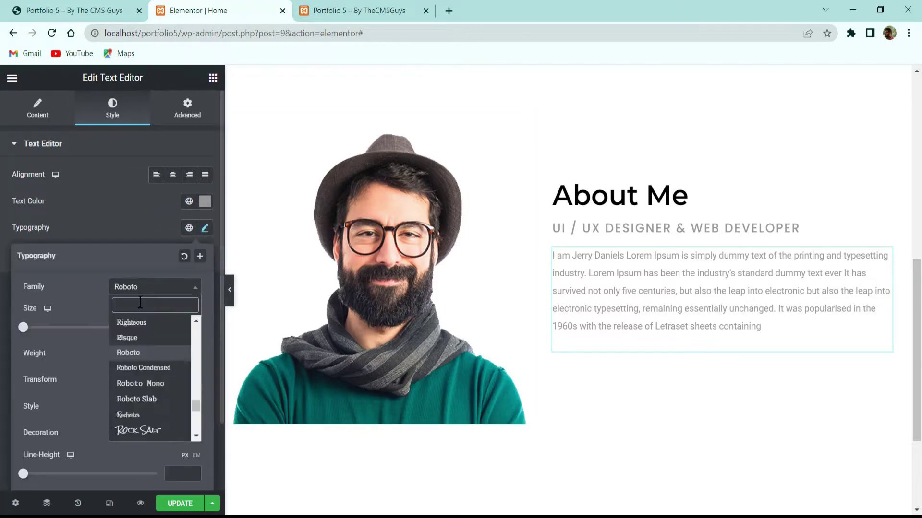
pyautogui.write('lato')
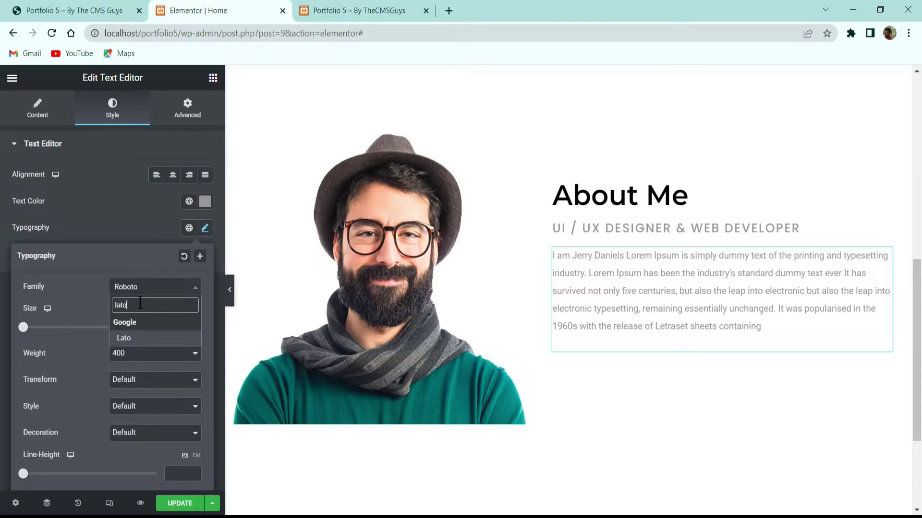
pyautogui.press('Return')
pyautogui.click(182, 328)
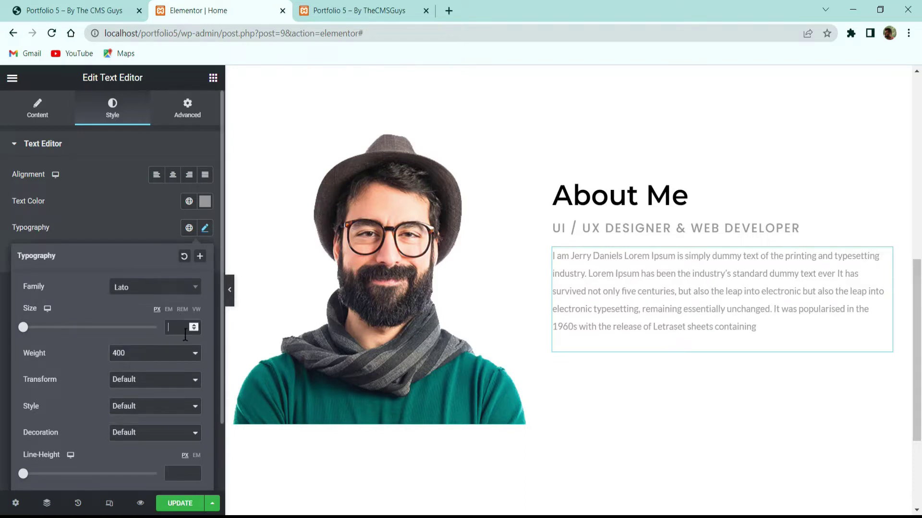
pyautogui.write('18')
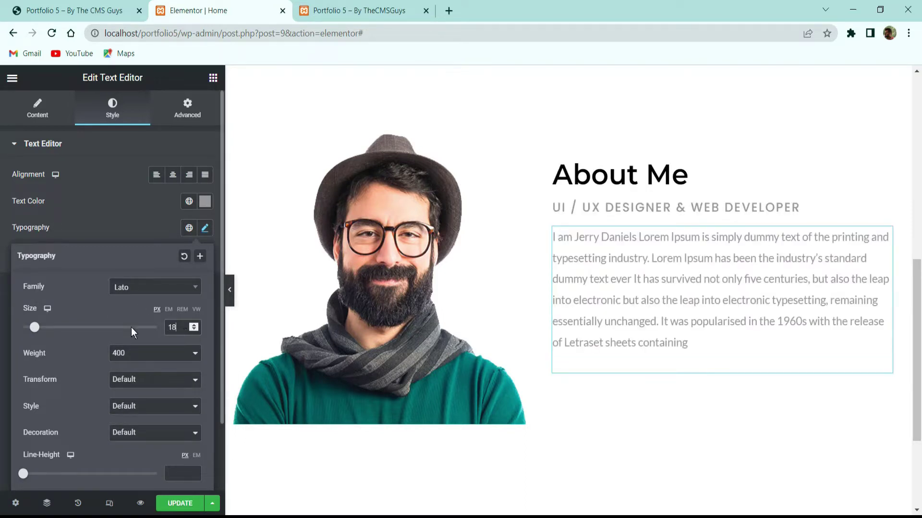
pyautogui.scroll(-2, 136, 365)
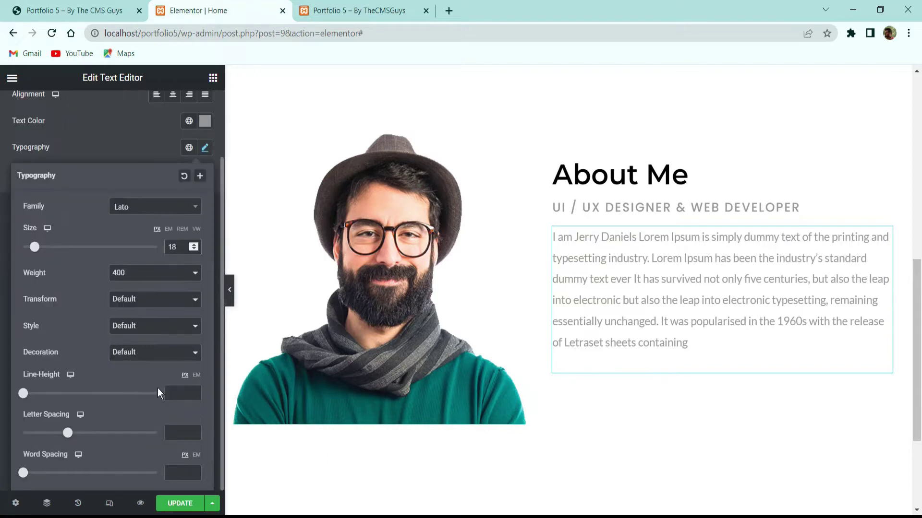
pyautogui.click(196, 376)
pyautogui.click(179, 394)
pyautogui.write('2')
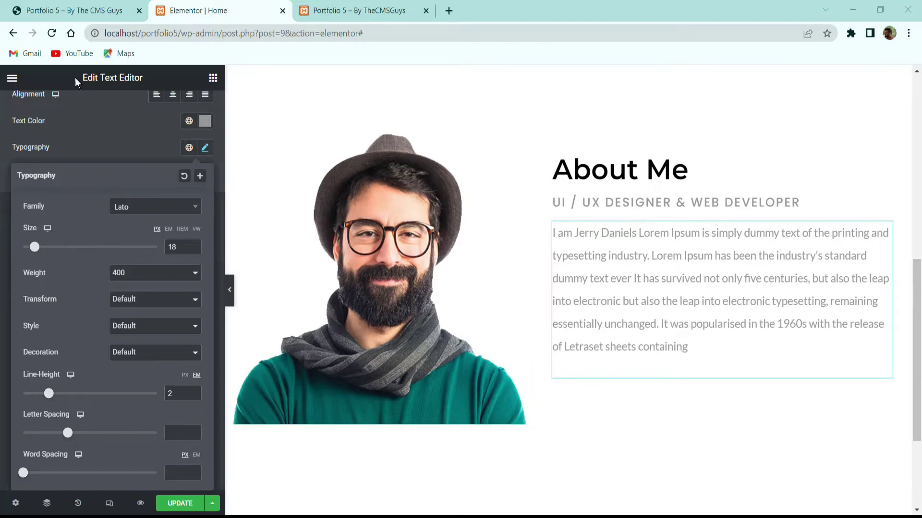
# Review the live site's skill bars, then return to Elementor's widget list.
pyautogui.click(81, 10)
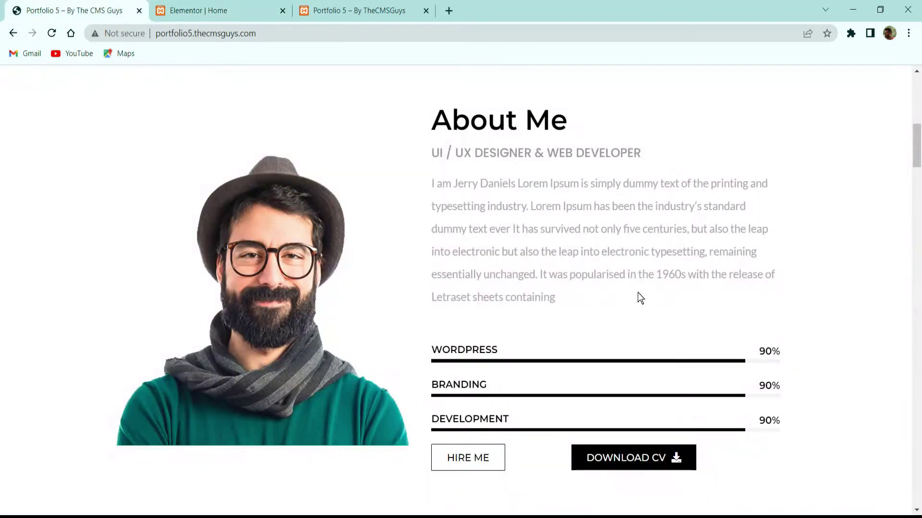
pyautogui.scroll(-3, 638, 298)
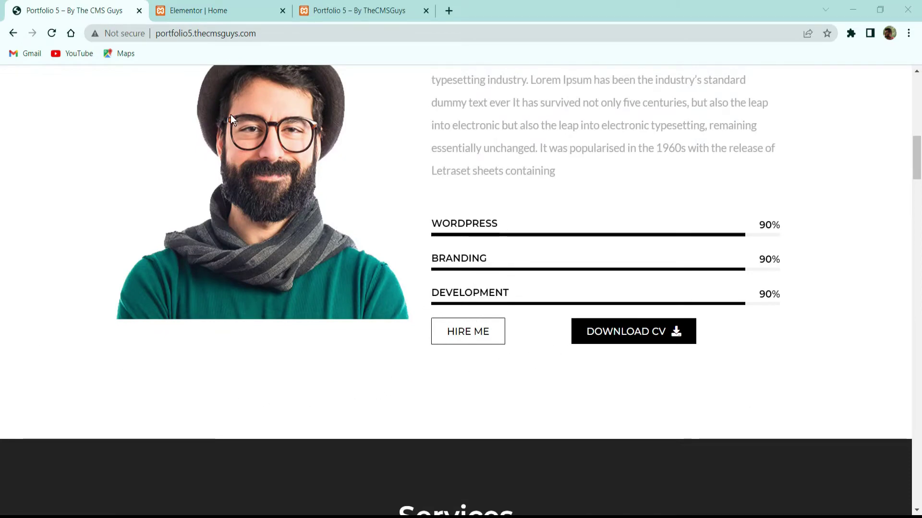
pyautogui.click(213, 7)
pyautogui.click(213, 79)
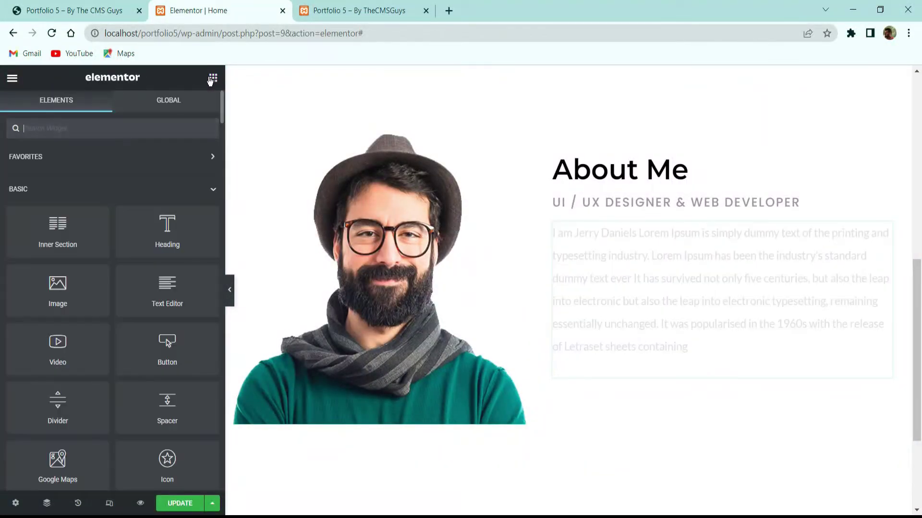
# Add a default 50% Progress Bar and an Essential Addons line Progress Bar under the paragraph.
pyautogui.click(95, 128)
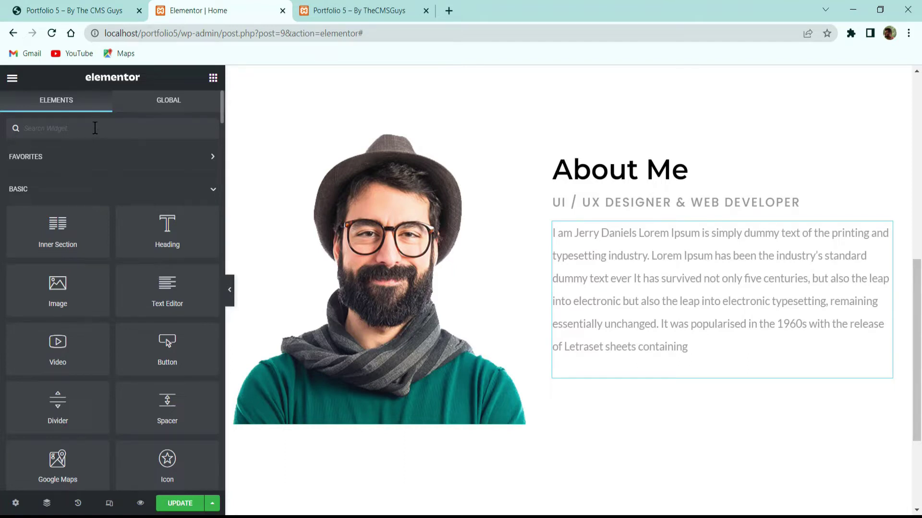
pyautogui.write('prd')
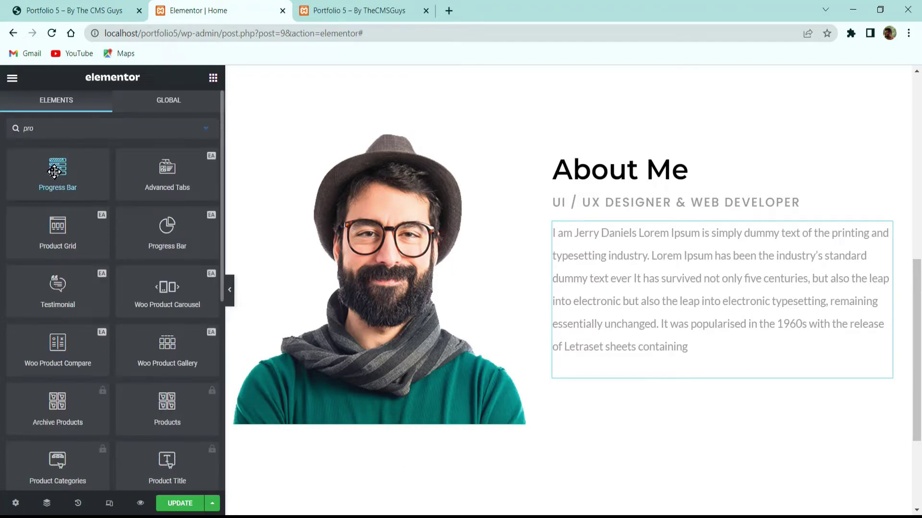
pyautogui.moveTo(42, 170); pyautogui.dragTo(646, 370)
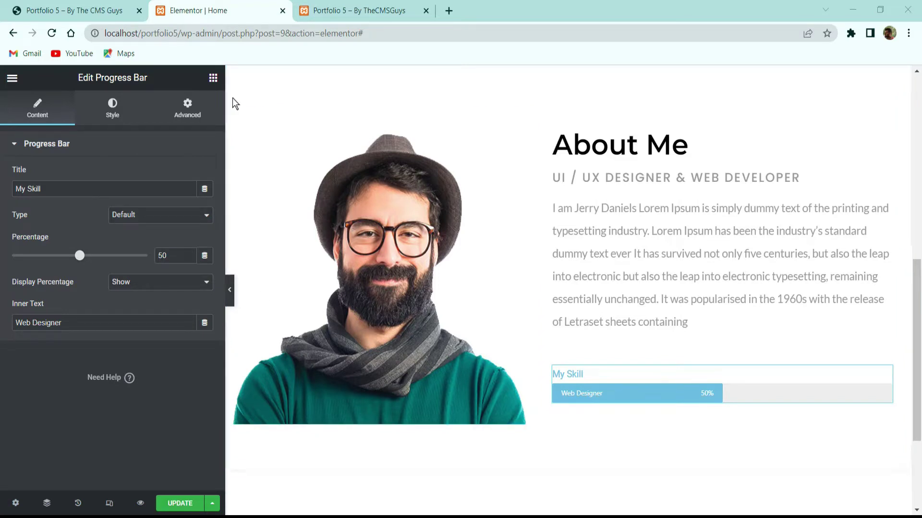
pyautogui.click(212, 78)
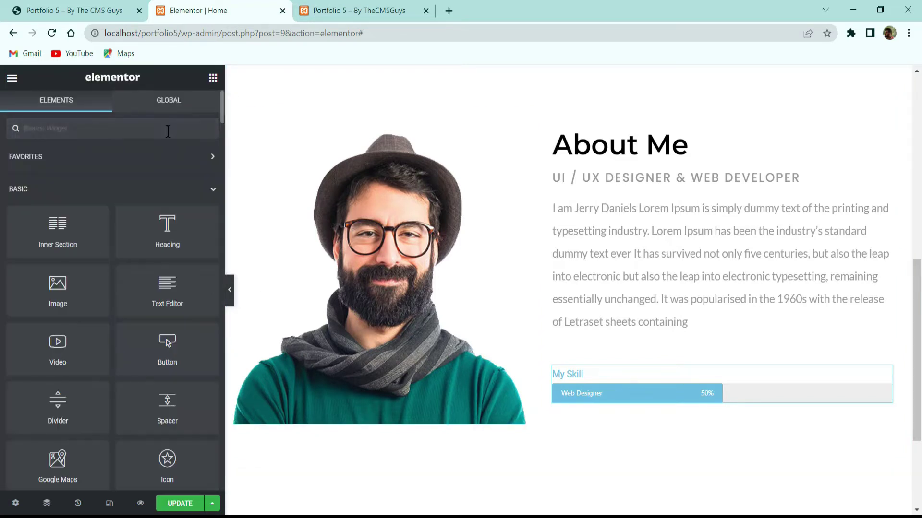
pyautogui.write('pro')
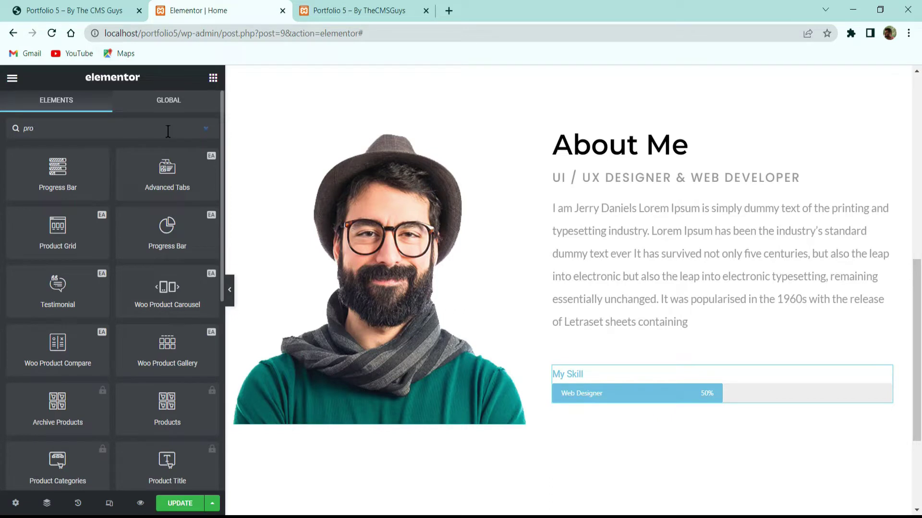
pyautogui.write('gr')
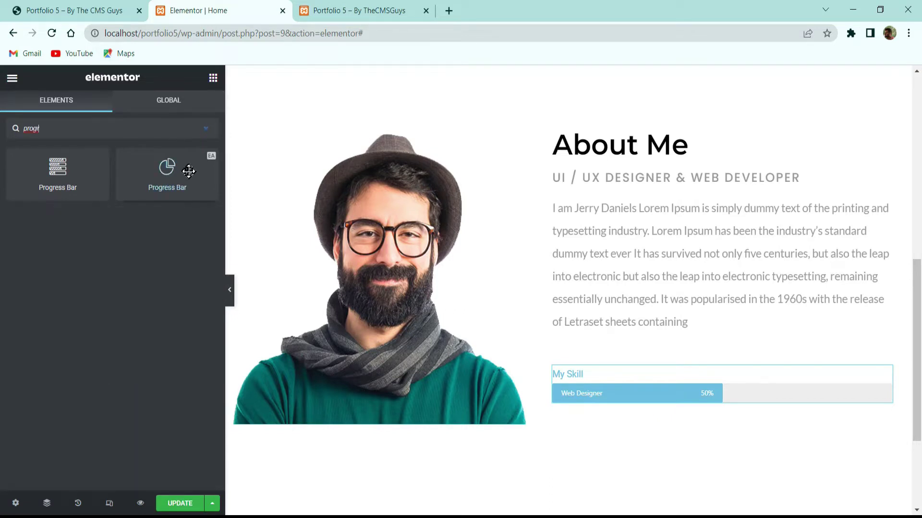
pyautogui.moveTo(187, 173); pyautogui.dragTo(680, 387)
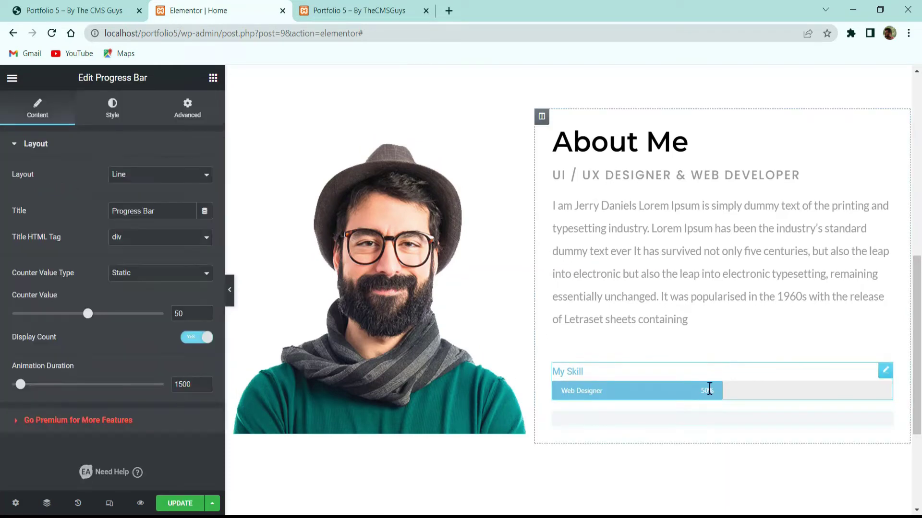
pyautogui.rightClick(659, 432)
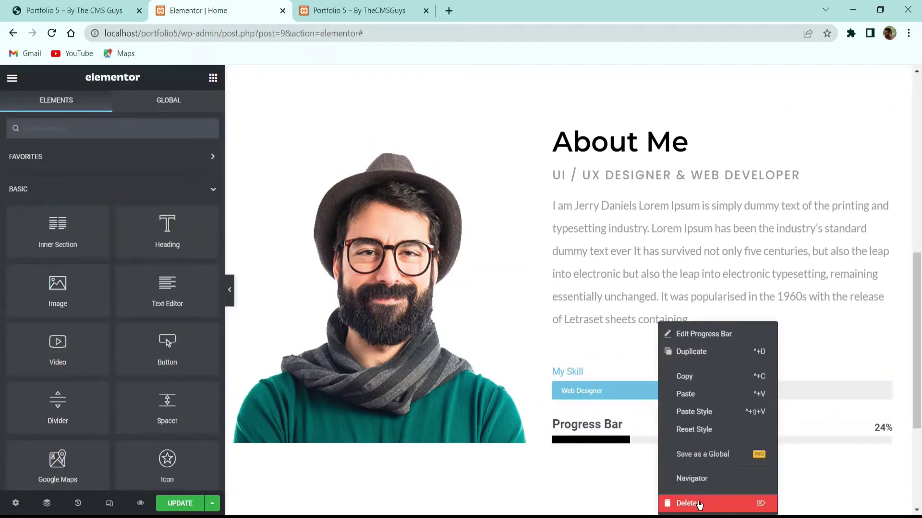
pyautogui.click(691, 502)
pyautogui.click(649, 396)
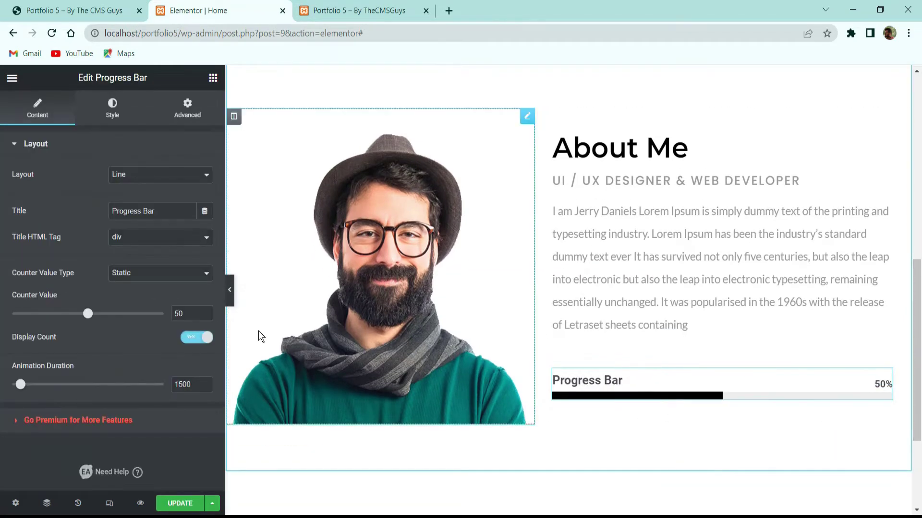
pyautogui.click(122, 174)
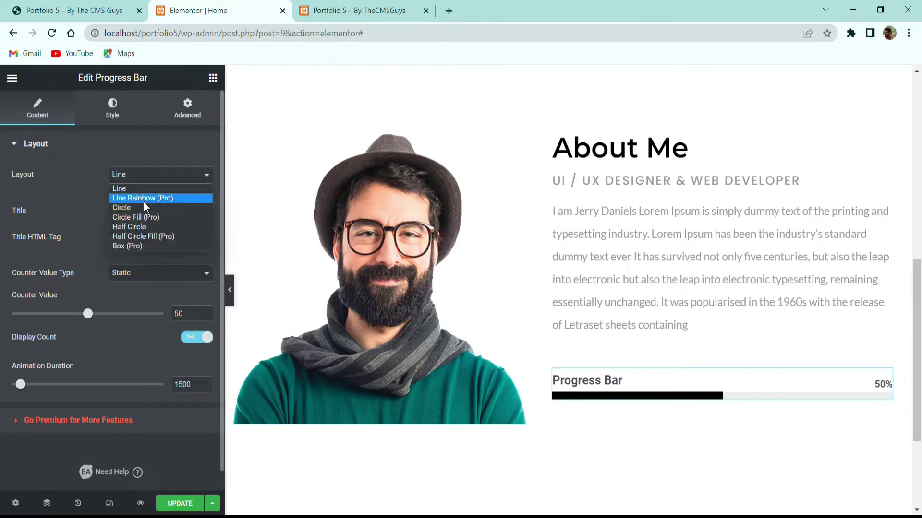
pyautogui.click(146, 208)
pyautogui.click(138, 174)
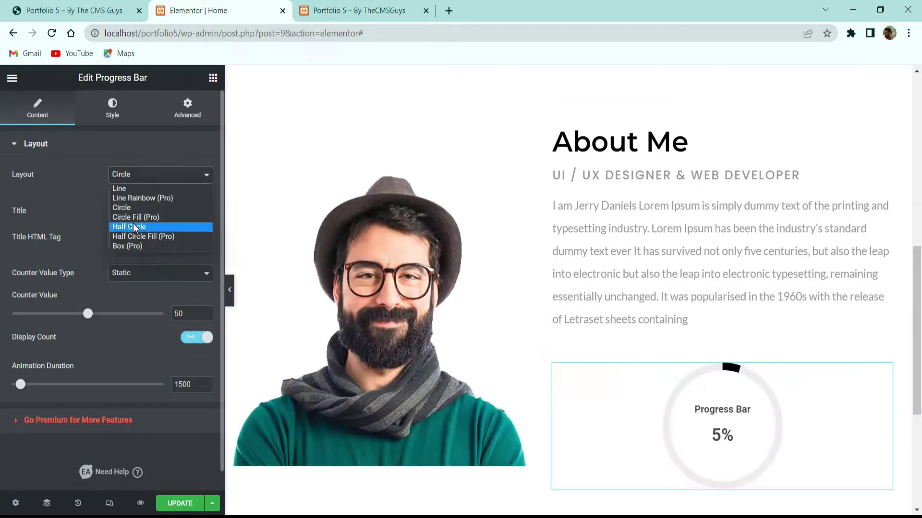
pyautogui.click(135, 224)
pyautogui.click(127, 178)
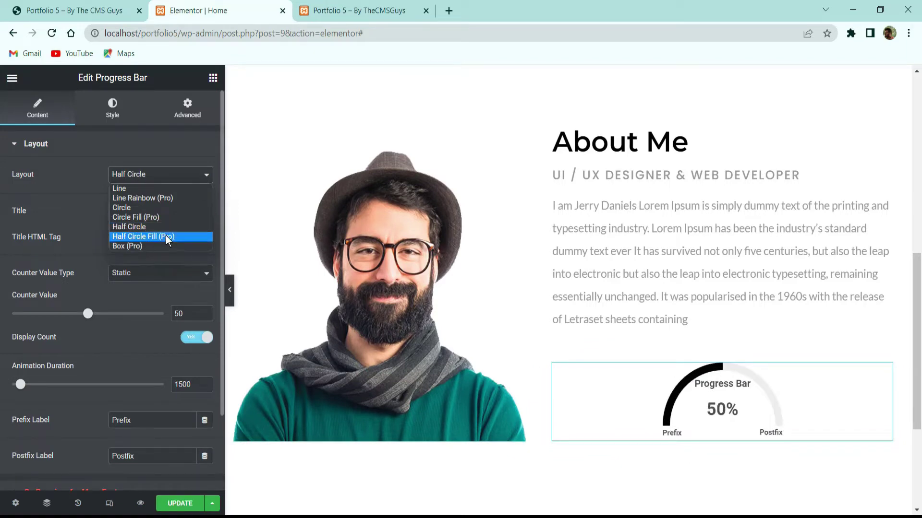
pyautogui.click(154, 198)
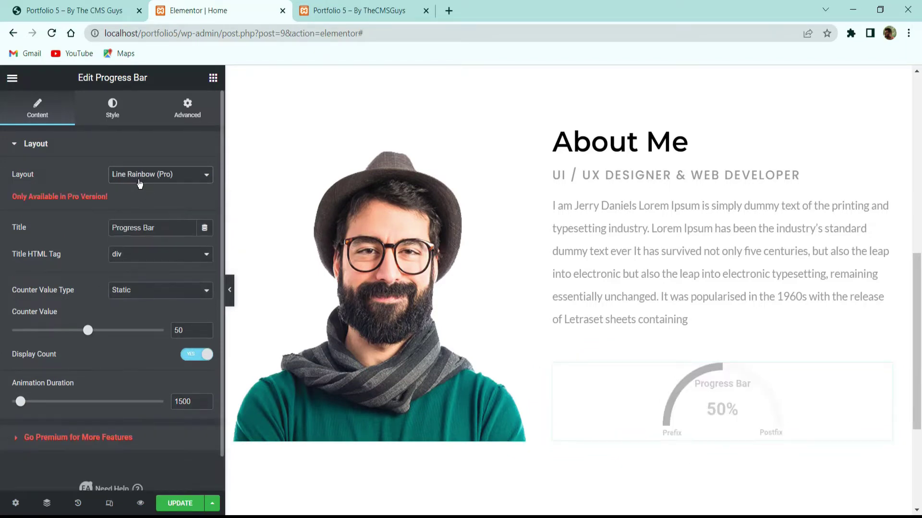
pyautogui.click(141, 177)
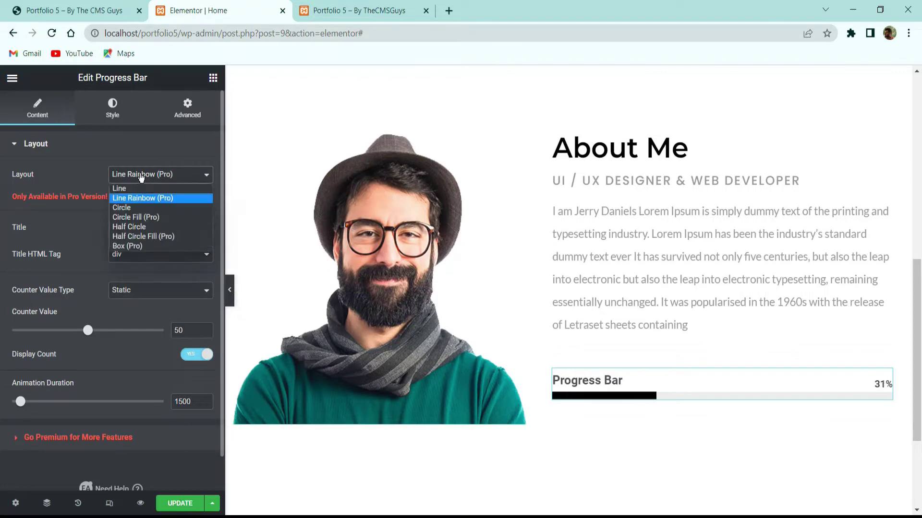
pyautogui.click(123, 187)
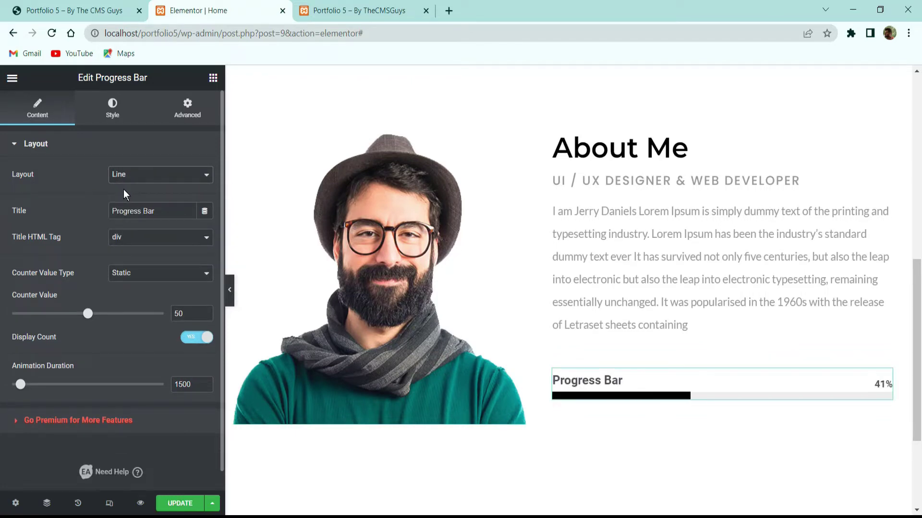
pyautogui.moveTo(159, 211); pyautogui.dragTo(50, 247)
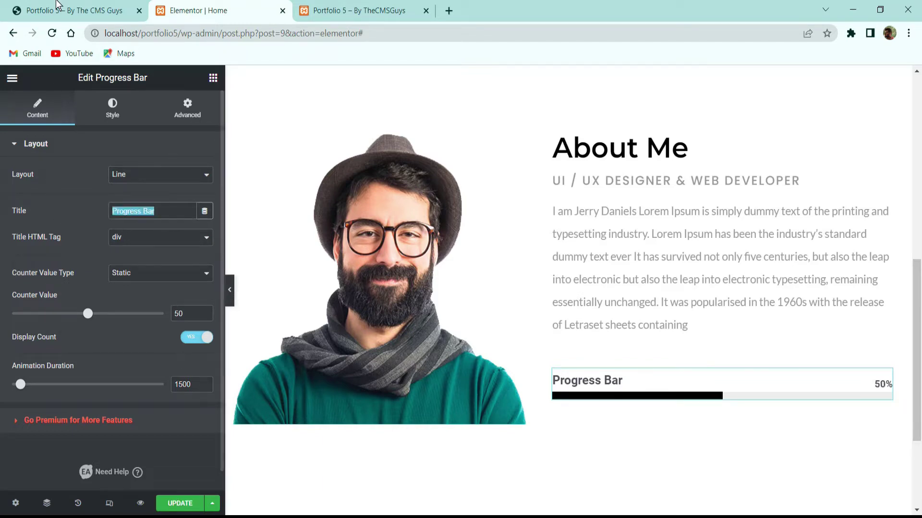
# Copy WORDPRESS from the live site and paste it as the progress bar title.
pyautogui.click(59, 10)
pyautogui.doubleClick(489, 223)
pyautogui.hotkey('ctrl', 'c')
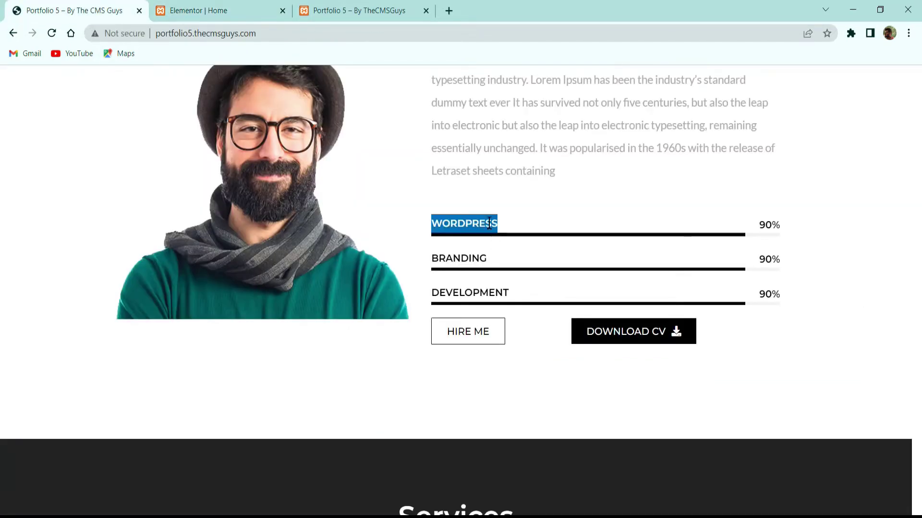
pyautogui.click(221, 11)
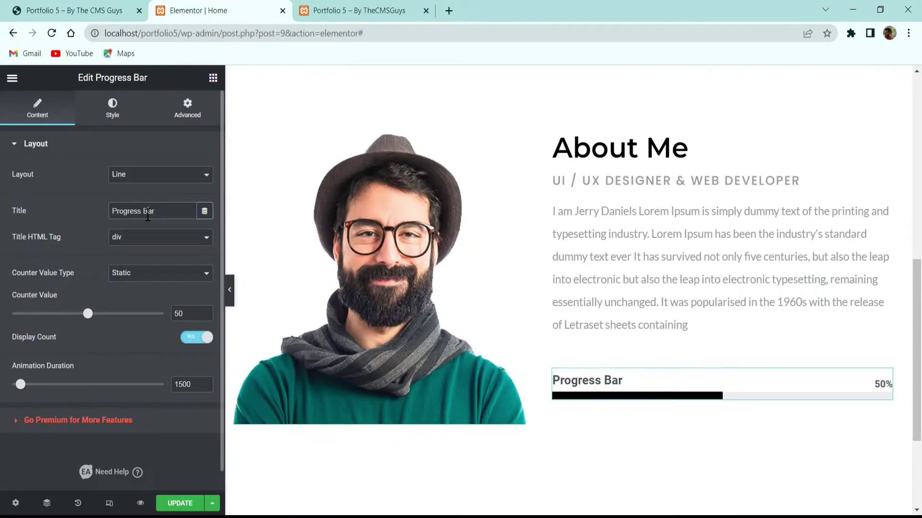
pyautogui.hotkey('ctrl', 'v')
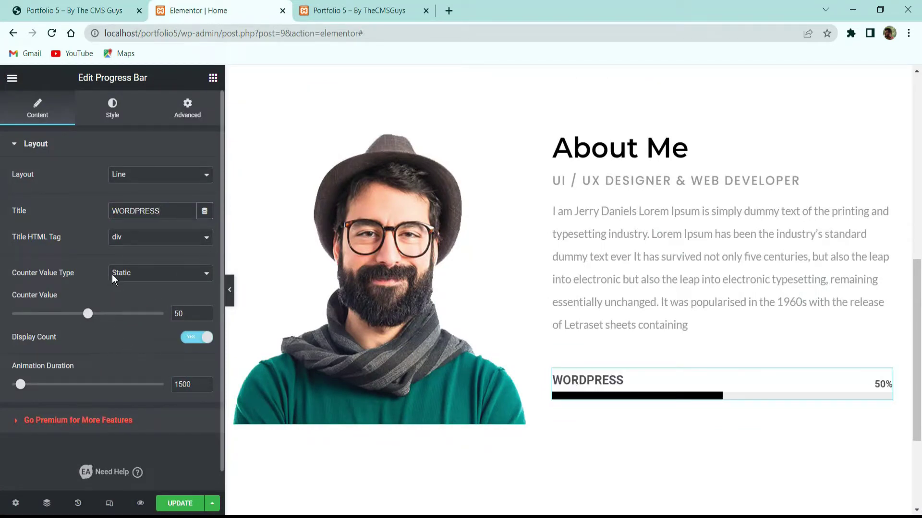
# Set the counter to a static 90 and the animation duration to about 2000.
pyautogui.click(137, 275)
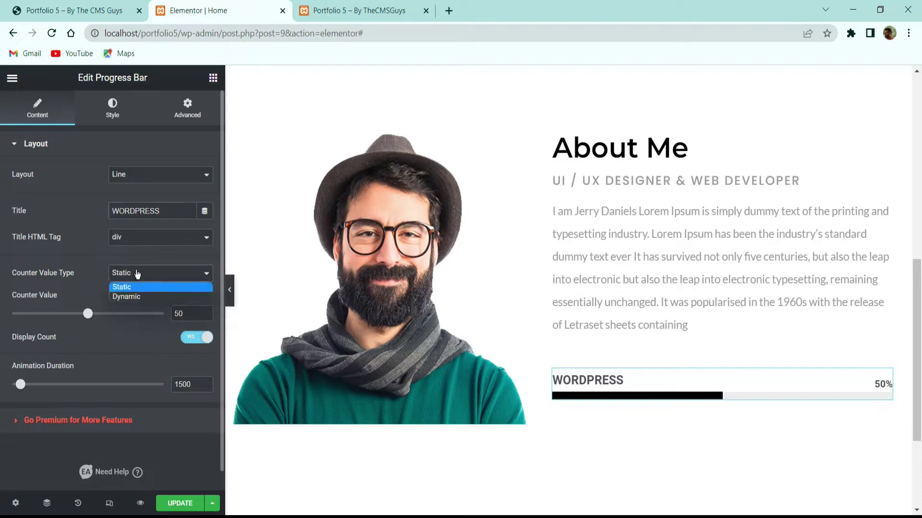
pyautogui.click(141, 295)
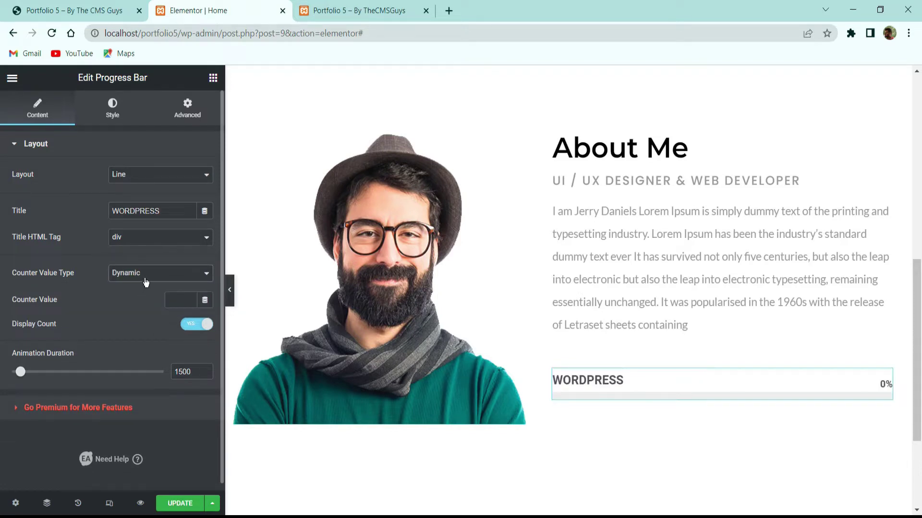
pyautogui.click(172, 281)
pyautogui.click(127, 291)
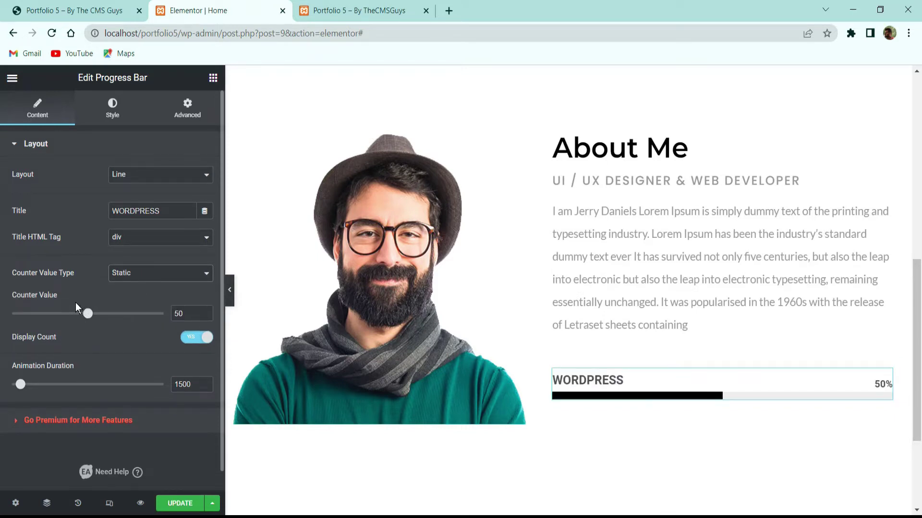
pyautogui.doubleClick(179, 314)
pyautogui.write('90')
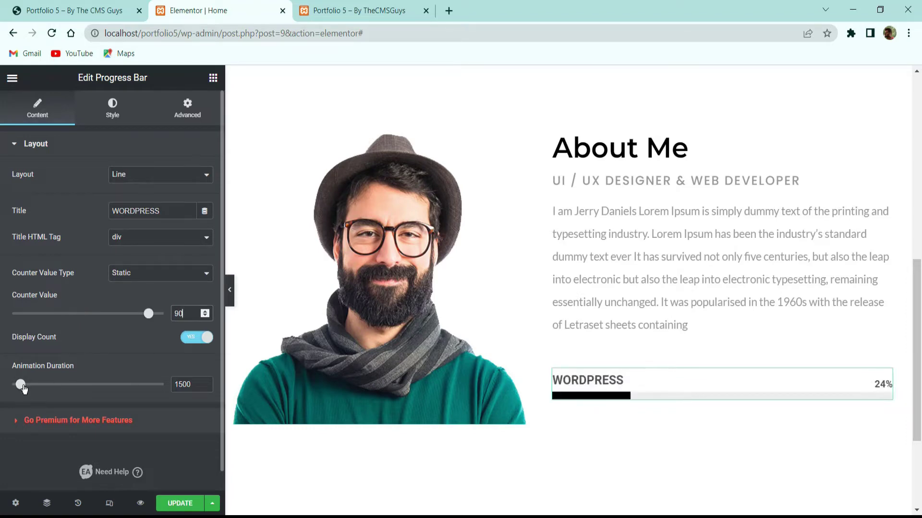
pyautogui.moveTo(23, 389); pyautogui.dragTo(202, 389)
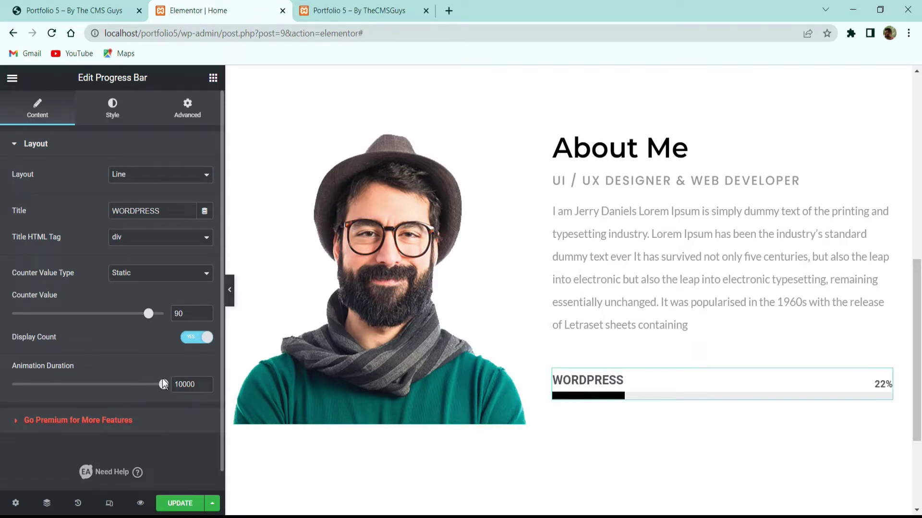
pyautogui.moveTo(162, 385); pyautogui.dragTo(28, 387)
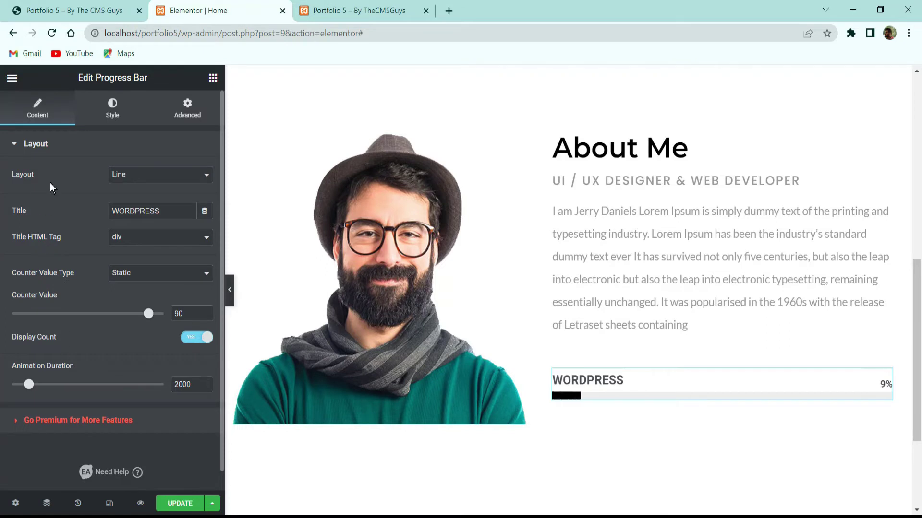
pyautogui.click(124, 114)
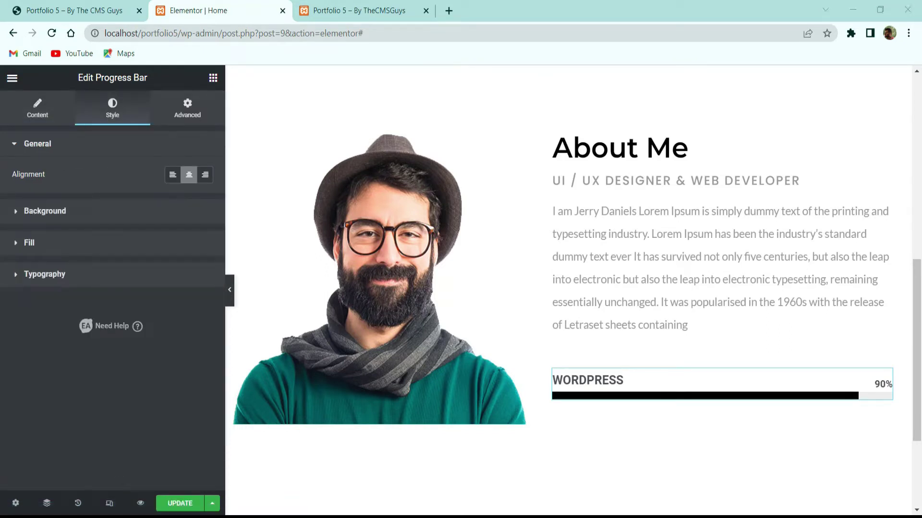
# Left-align the bar and give its track height 5 in colour #f2f2f2.
pyautogui.click(173, 175)
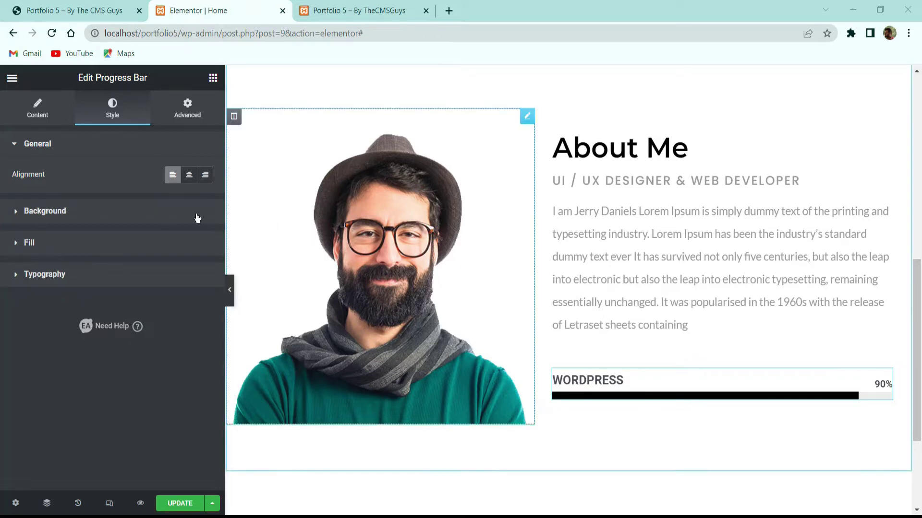
pyautogui.click(45, 210)
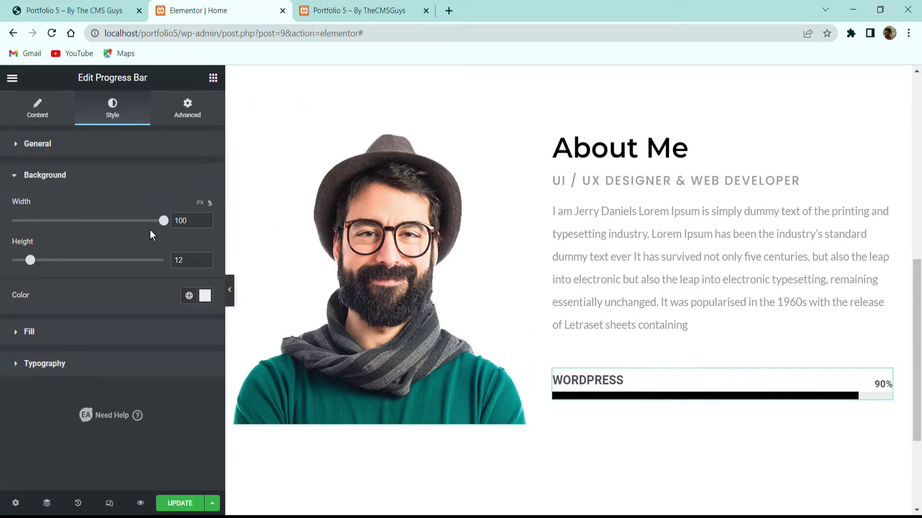
pyautogui.moveTo(30, 259)
pyautogui.mouseDown()
pyautogui.moveTo(140, 261)
pyautogui.moveTo(74, 260)
pyautogui.moveTo(130, 249)
pyautogui.moveTo(26, 256)
pyautogui.mouseUp()
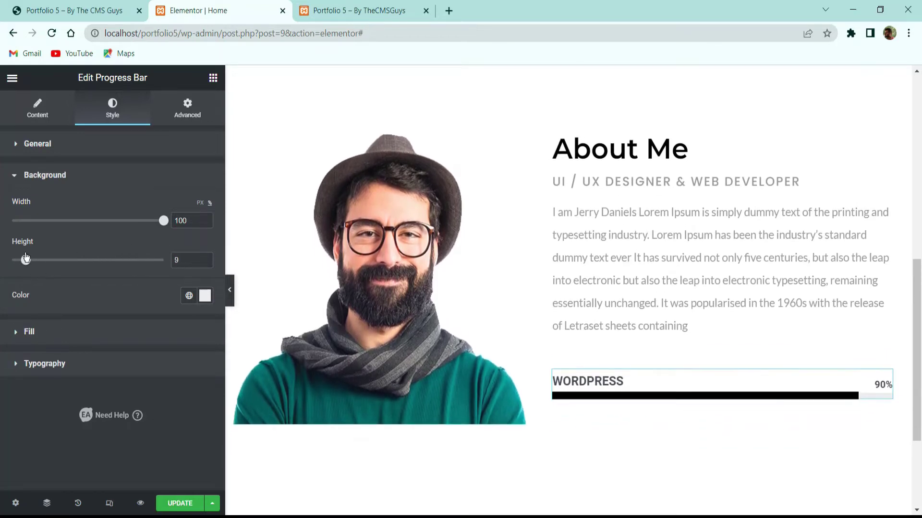
pyautogui.write('5')
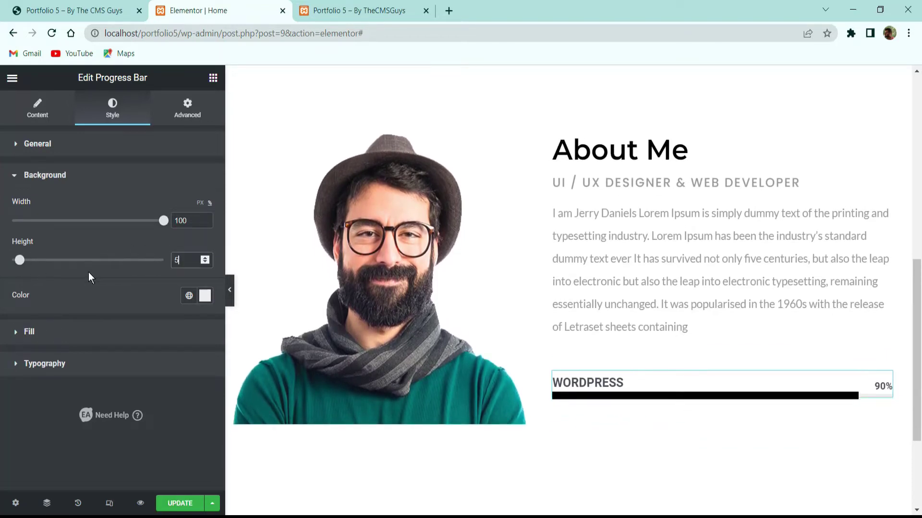
pyautogui.click(210, 301)
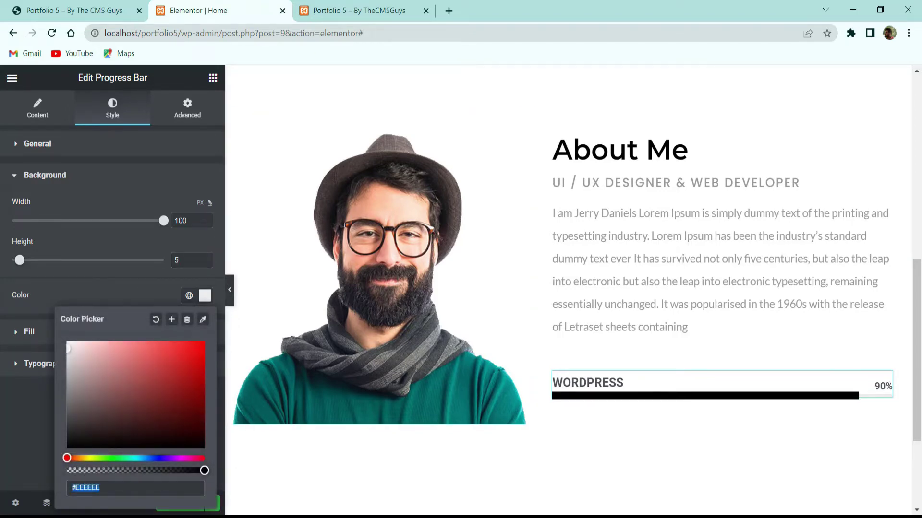
pyautogui.write('f2f2f2')
# Make the bar's fill 5 high with a Classic black #000000 colour.
pyautogui.click(42, 336)
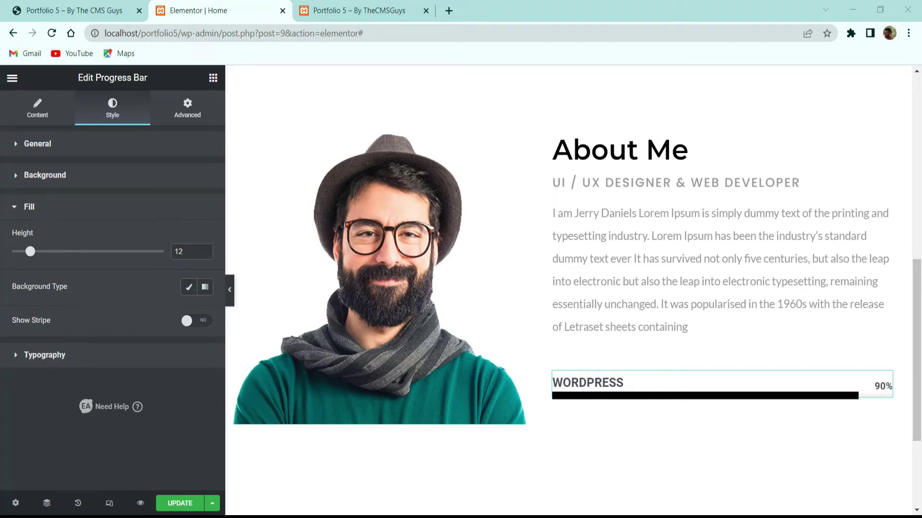
pyautogui.doubleClick(186, 248)
pyautogui.write('5')
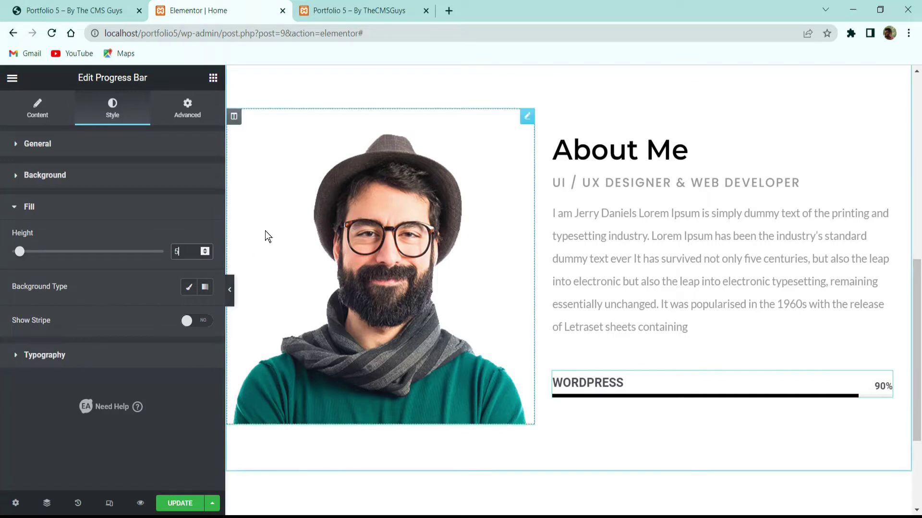
pyautogui.click(189, 287)
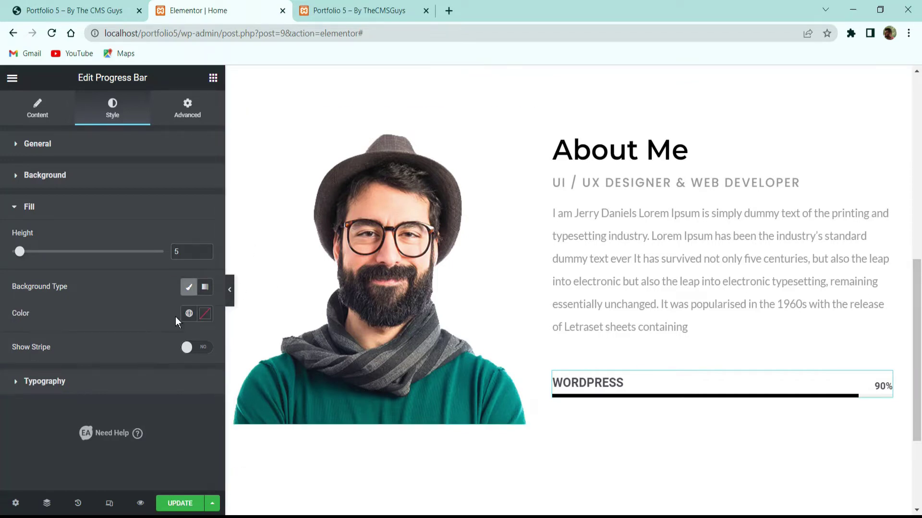
pyautogui.click(205, 313)
pyautogui.moveTo(106, 210); pyautogui.dragTo(1, 303)
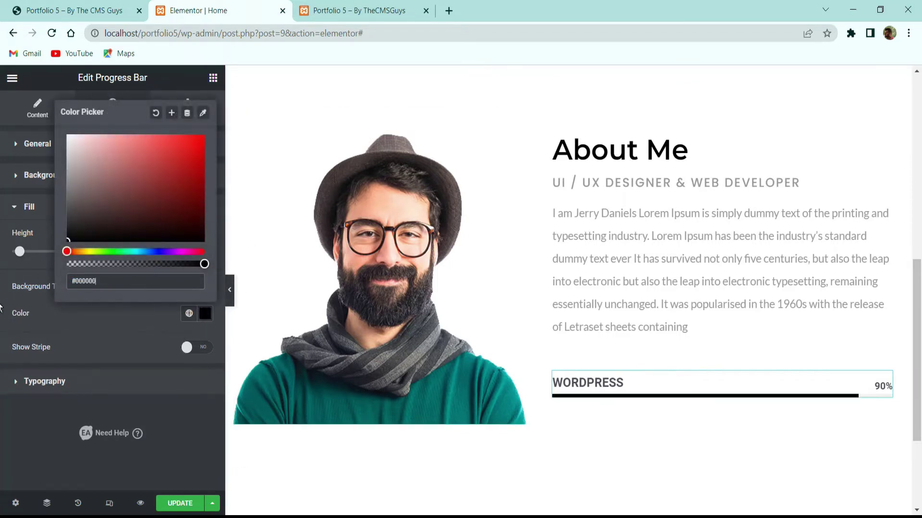
pyautogui.click(52, 382)
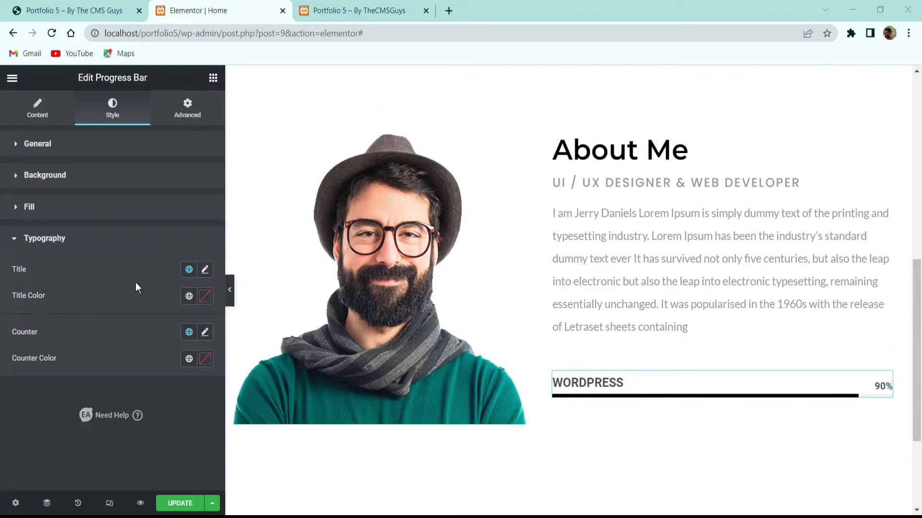
# Set the progress bar title typography to Montserrat, size 15, with uppercase transform.
pyautogui.click(205, 270)
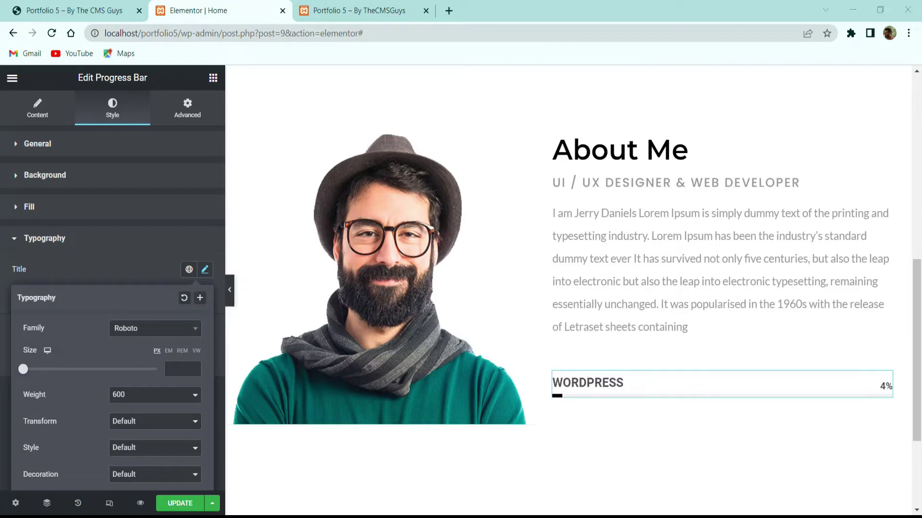
pyautogui.click(160, 335)
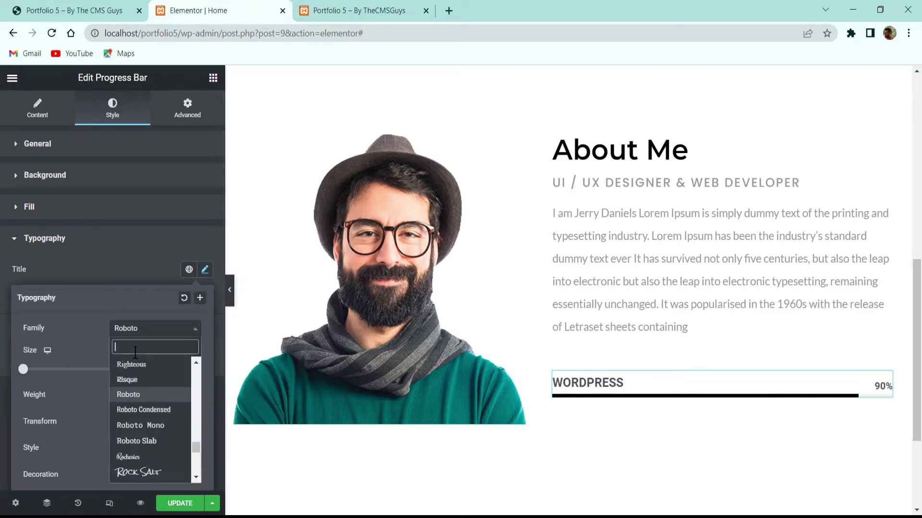
pyautogui.write('montse')
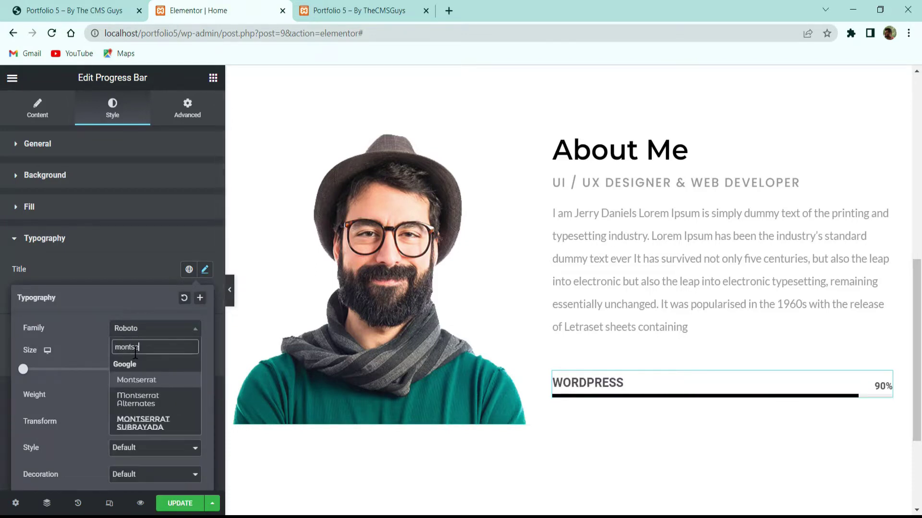
pyautogui.press('Return')
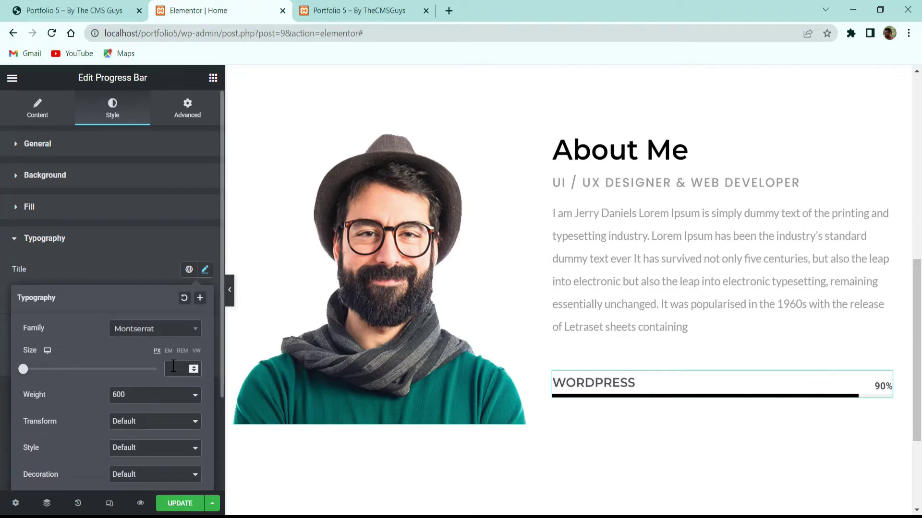
pyautogui.click(173, 367)
pyautogui.write('15')
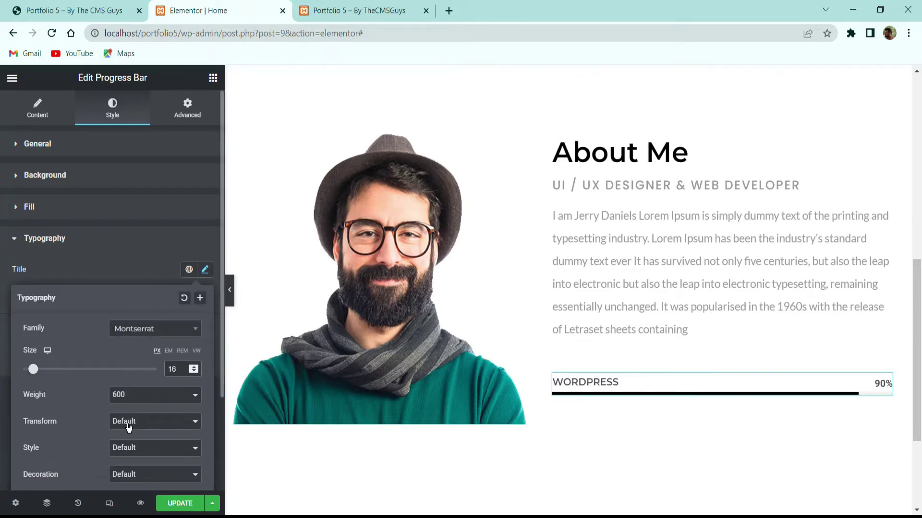
pyautogui.click(130, 427)
pyautogui.click(133, 447)
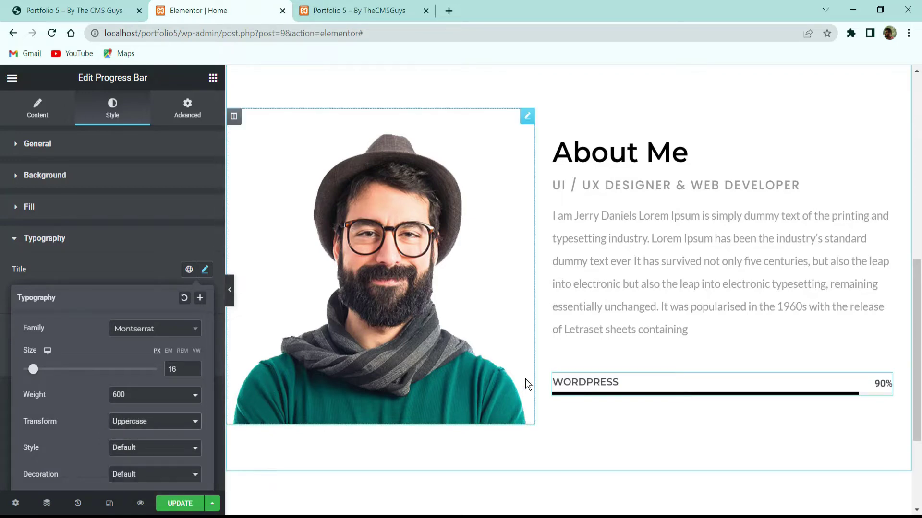
pyautogui.click(54, 6)
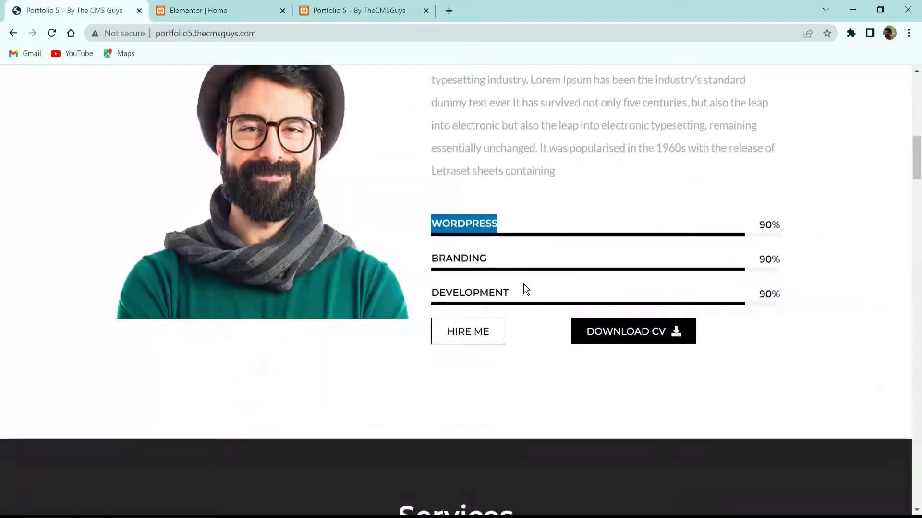
pyautogui.click(197, 6)
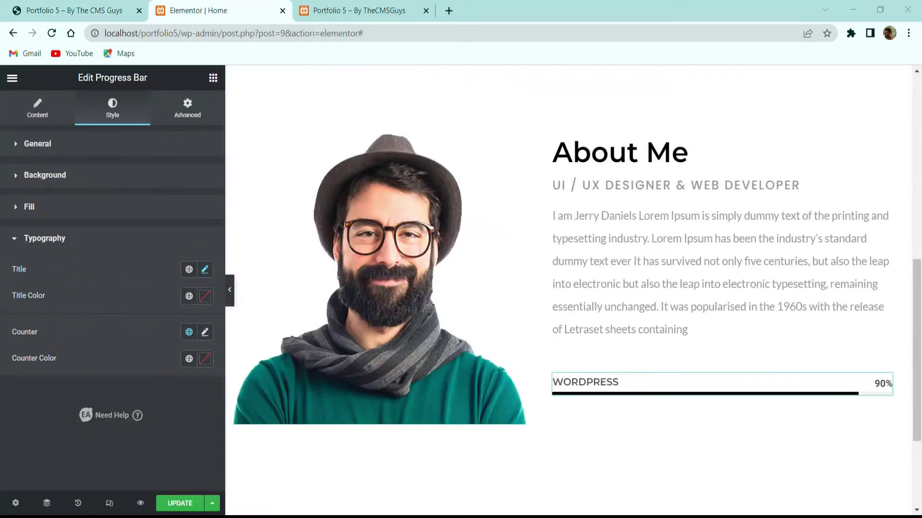
# Set the percentage counter typography to Montserrat at size 16.
pyautogui.click(205, 334)
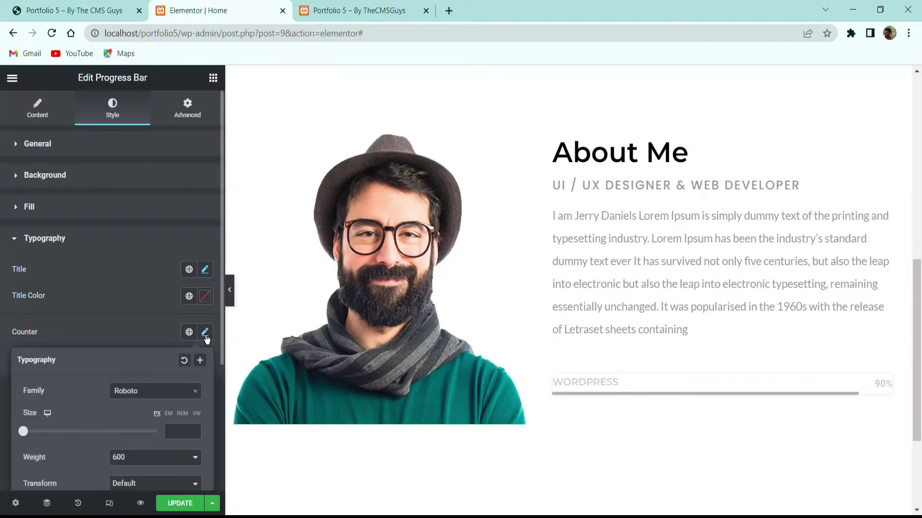
pyautogui.scroll(-3, 144, 331)
pyautogui.click(157, 233)
pyautogui.click(140, 237)
pyautogui.click(139, 238)
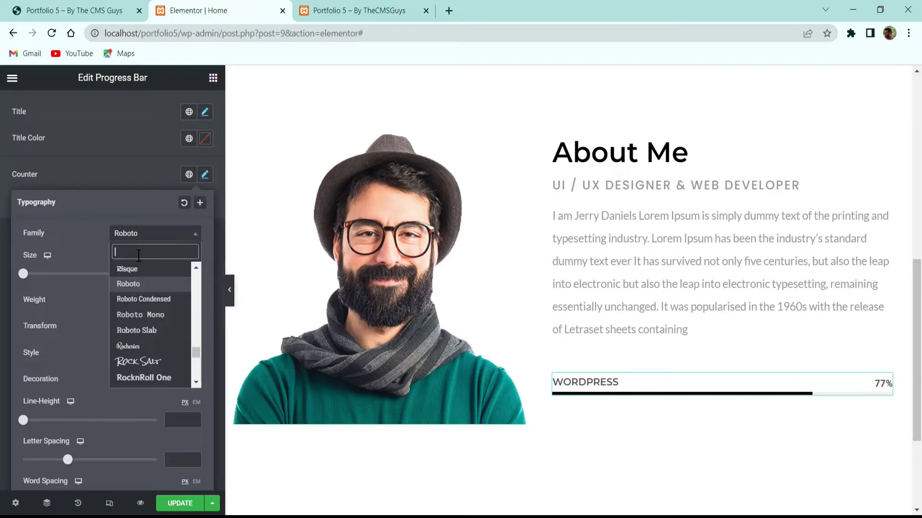
pyautogui.write('montse')
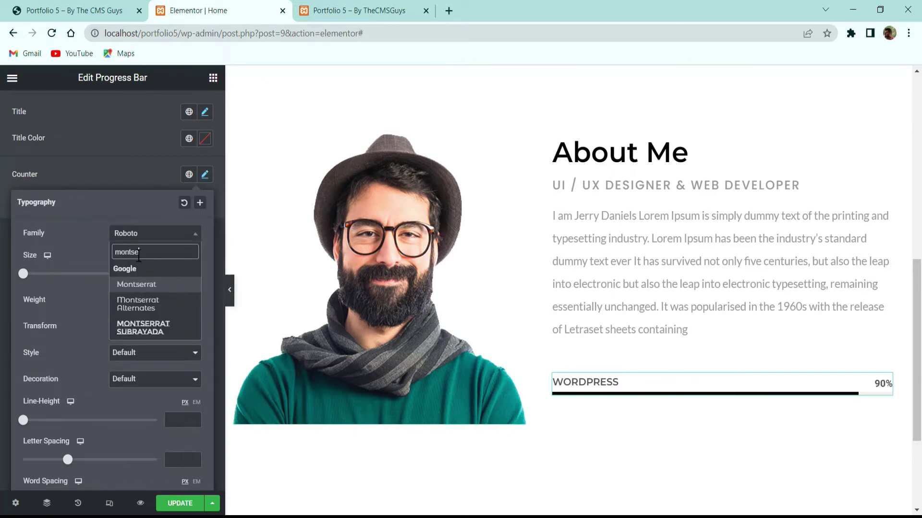
pyautogui.press('Return')
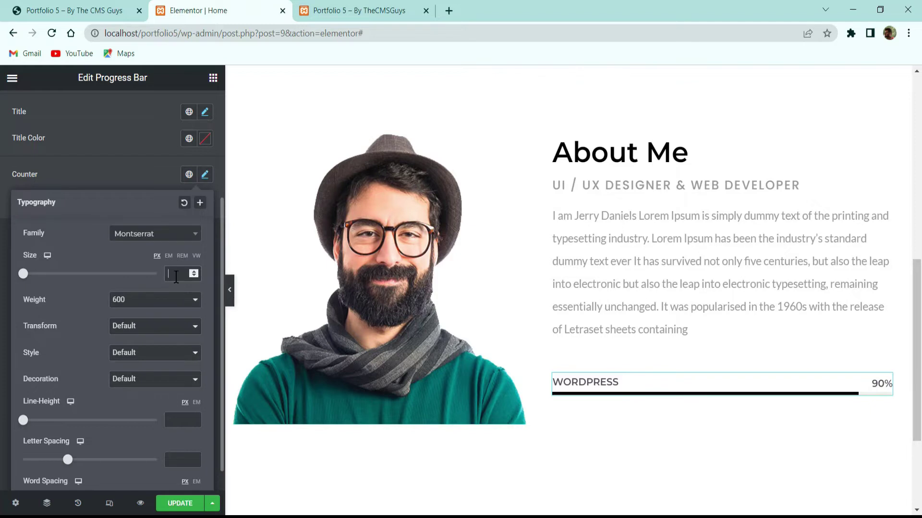
pyautogui.click(177, 274)
pyautogui.write('16')
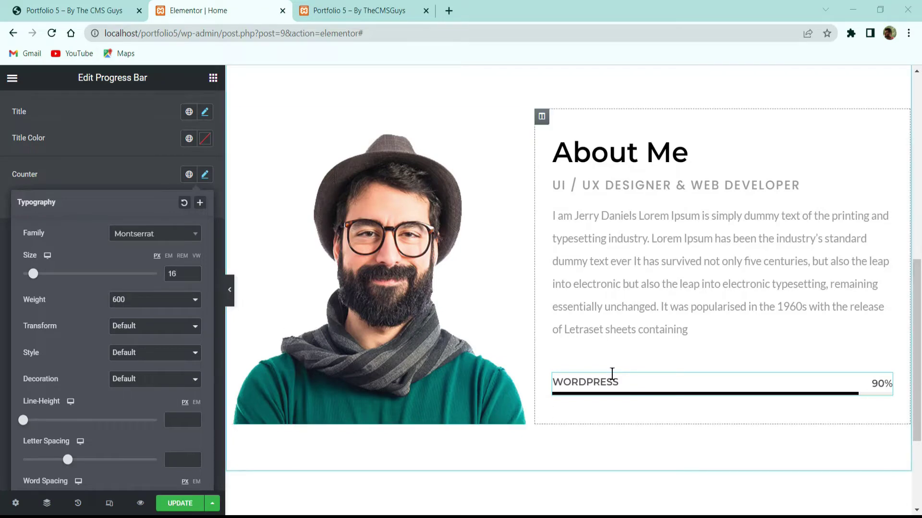
pyautogui.click(99, 11)
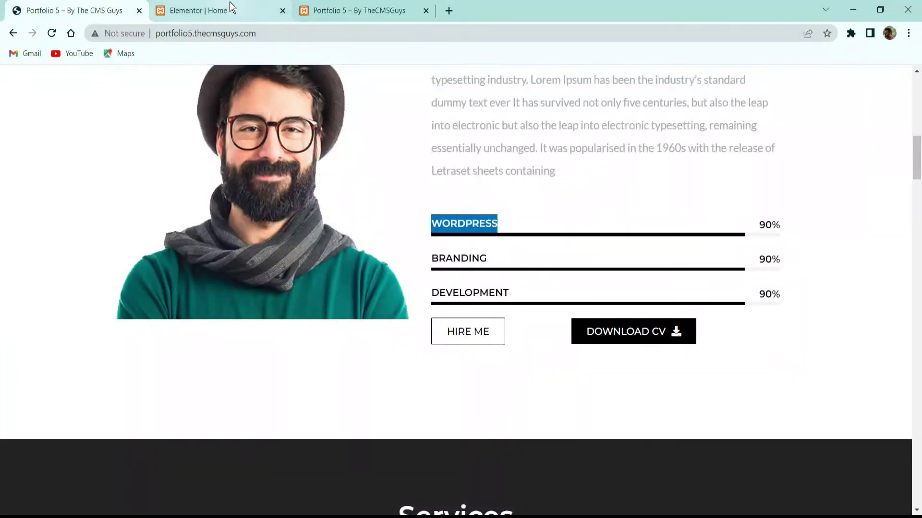
pyautogui.click(228, 8)
# Duplicate the WORDPRESS progress bar twice.
pyautogui.rightClick(632, 379)
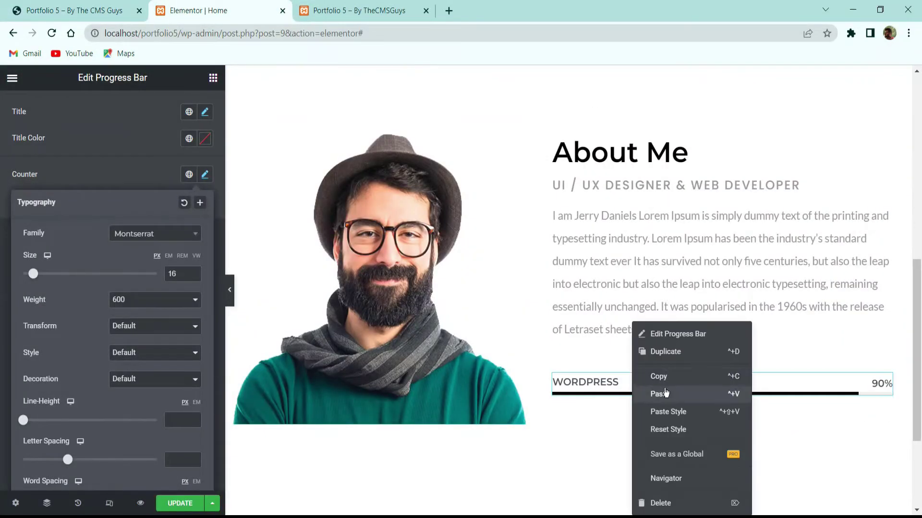
pyautogui.click(646, 352)
pyautogui.rightClick(623, 378)
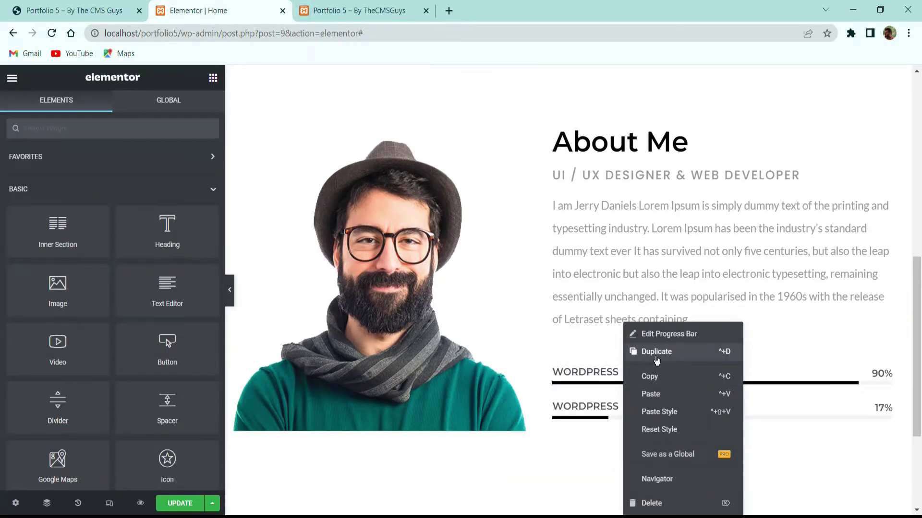
pyautogui.click(656, 352)
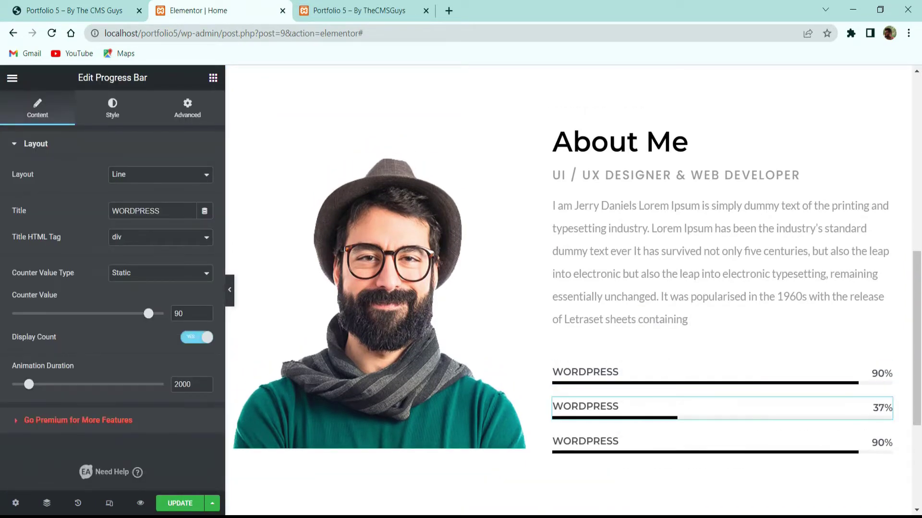
pyautogui.click(104, 14)
pyautogui.click(652, 275)
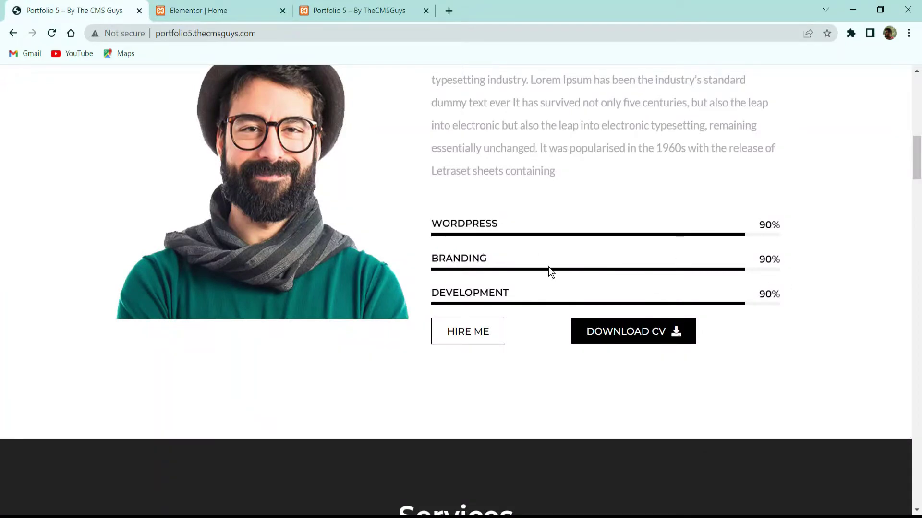
pyautogui.click(214, 10)
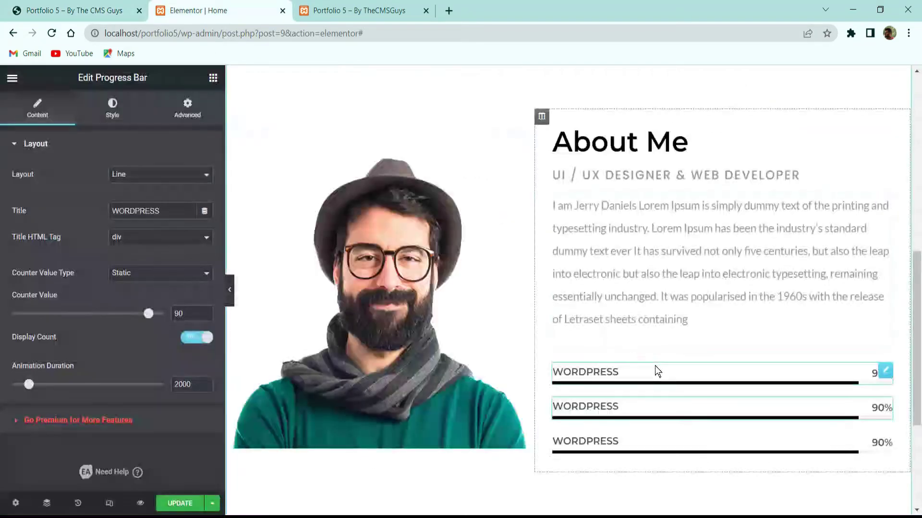
pyautogui.hotkey('ctrl', 'shift', 'Tab')
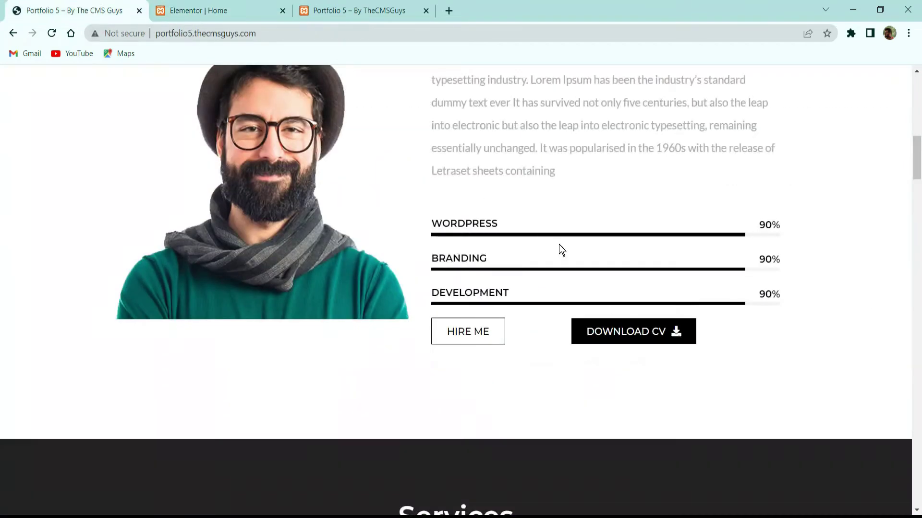
pyautogui.click(233, 16)
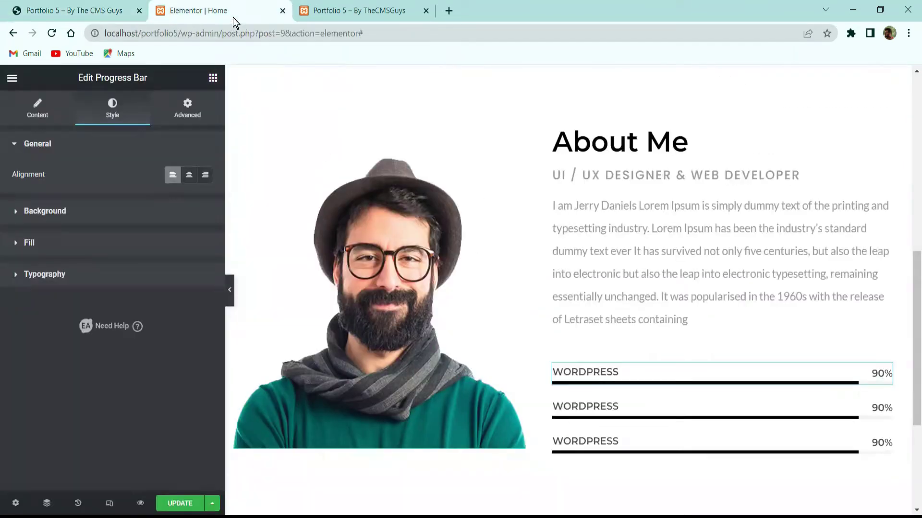
# Retitle the two copies 'branding' and 'development'.
pyautogui.click(579, 408)
pyautogui.doubleClick(132, 214)
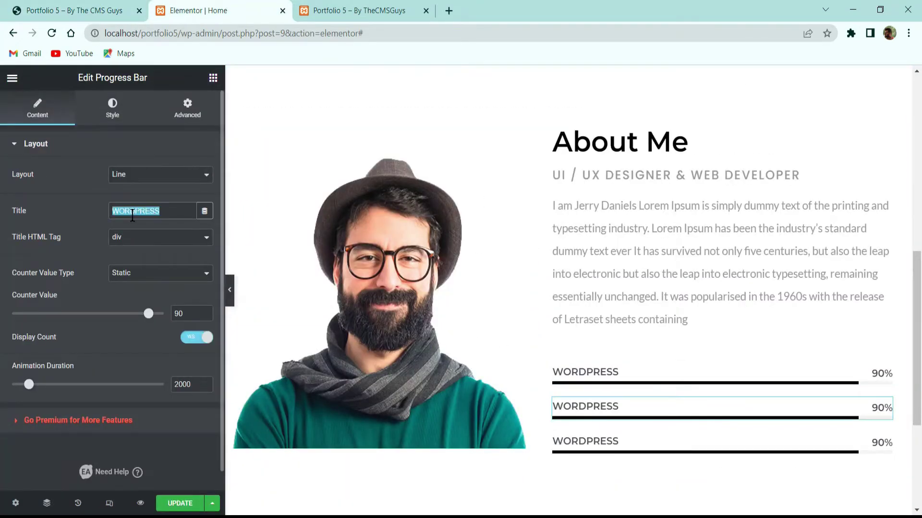
pyautogui.write('branding')
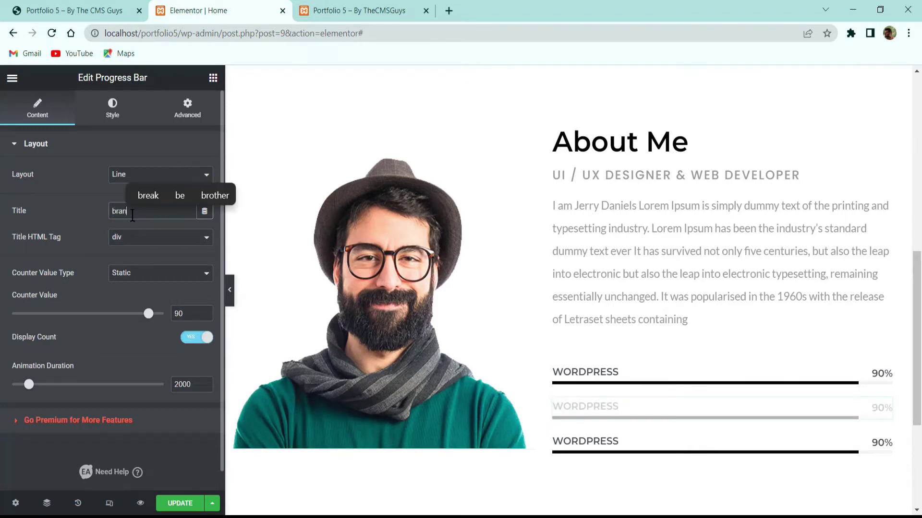
pyautogui.click(617, 450)
pyautogui.moveTo(161, 213); pyautogui.dragTo(11, 226)
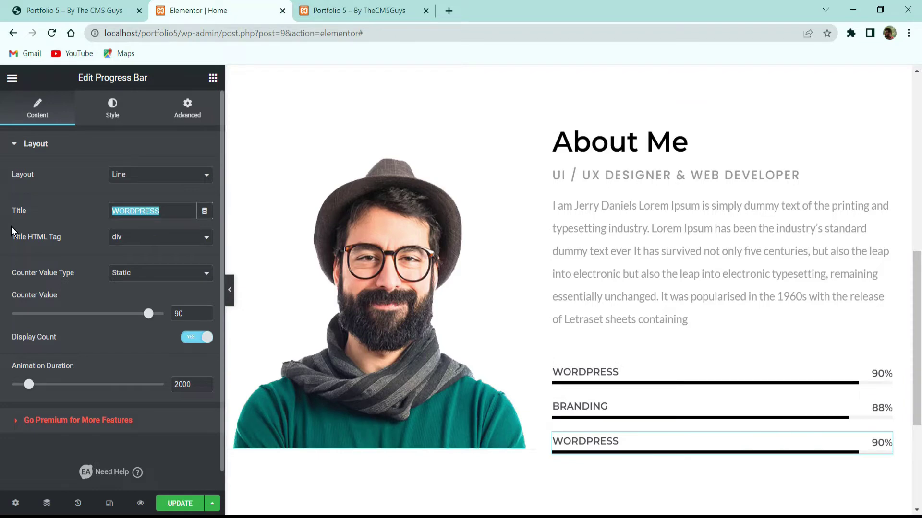
pyautogui.write('developmetn')
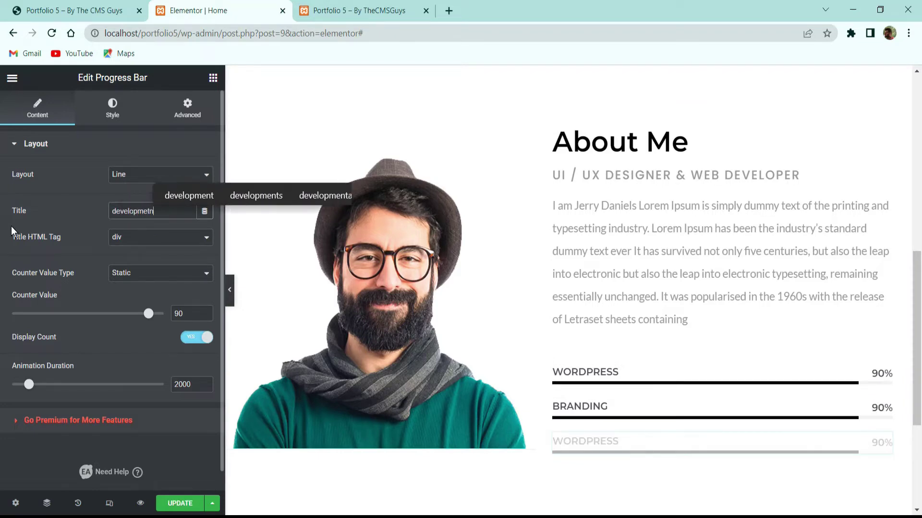
pyautogui.press('BackSpace')
pyautogui.press('BackSpace')
pyautogui.write('nt')
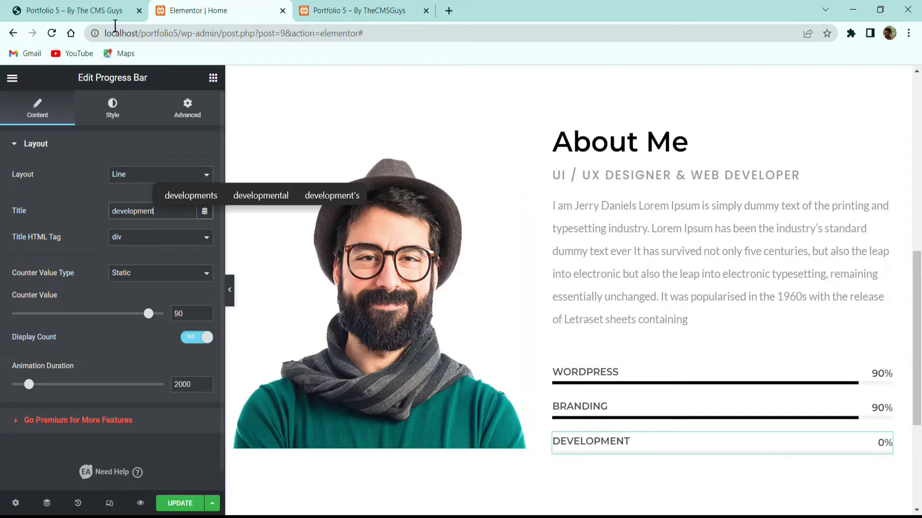
pyautogui.click(72, 11)
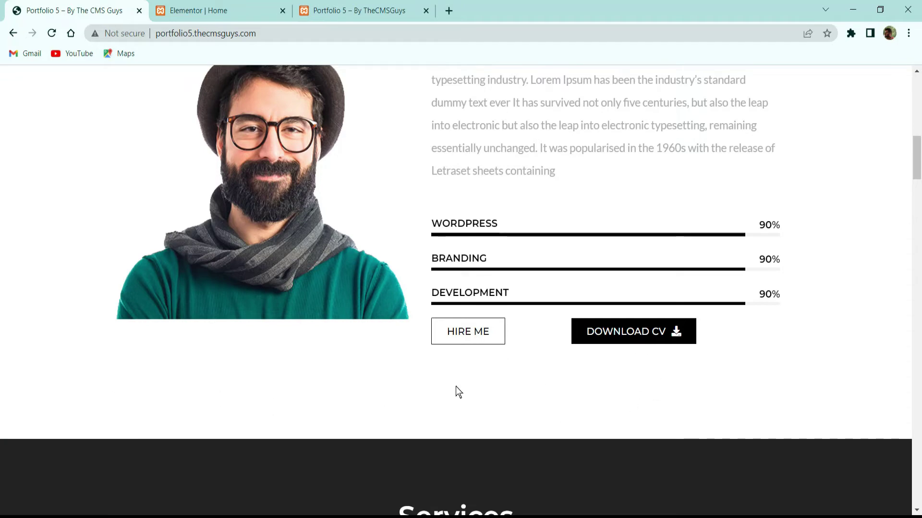
pyautogui.click(216, 10)
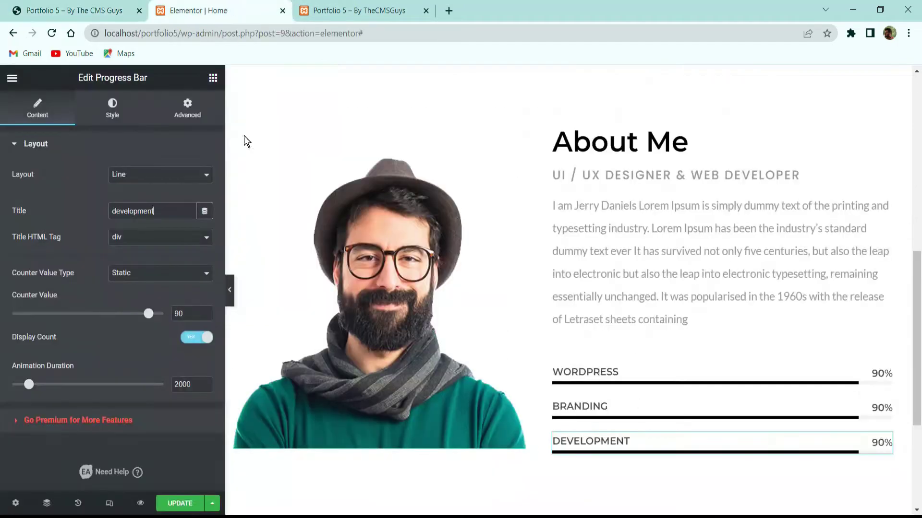
# Drop an Inner Section below the progress bars and a Button widget into its left column.
pyautogui.scroll(-3, 584, 312)
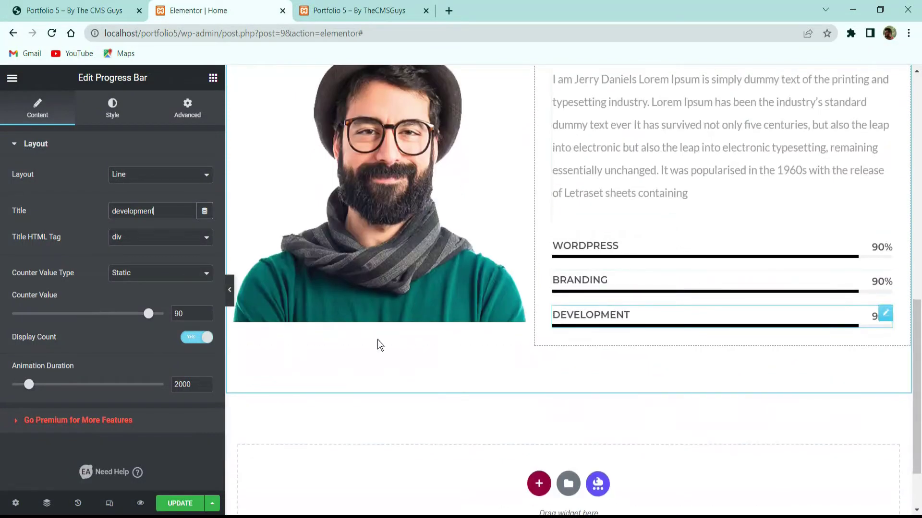
pyautogui.click(213, 77)
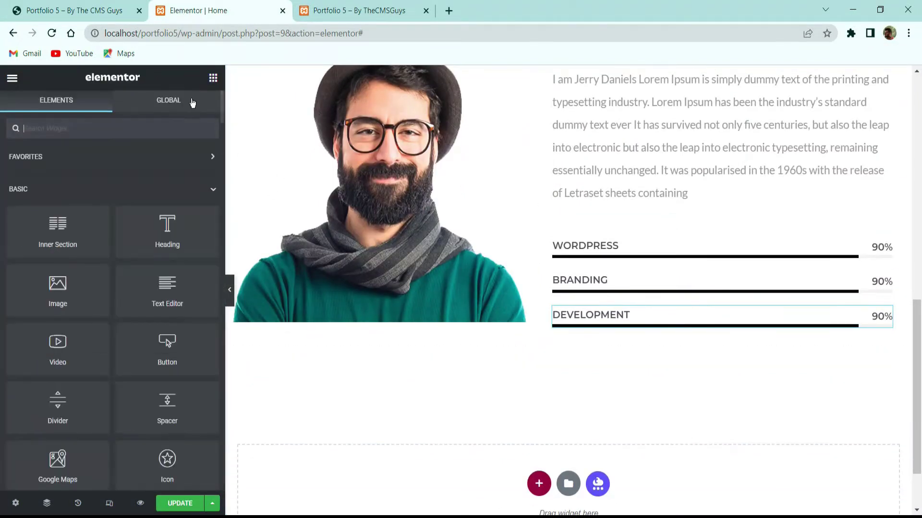
pyautogui.moveTo(67, 240); pyautogui.dragTo(710, 329)
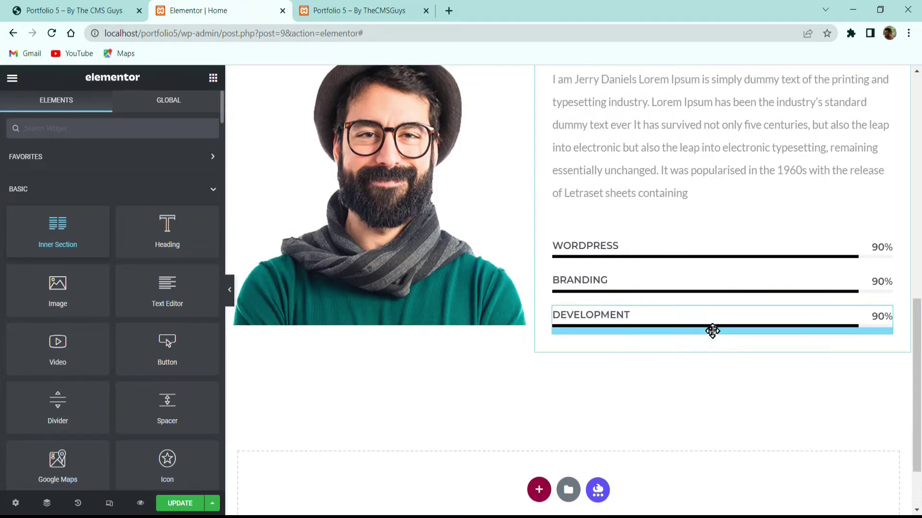
pyautogui.click(72, 11)
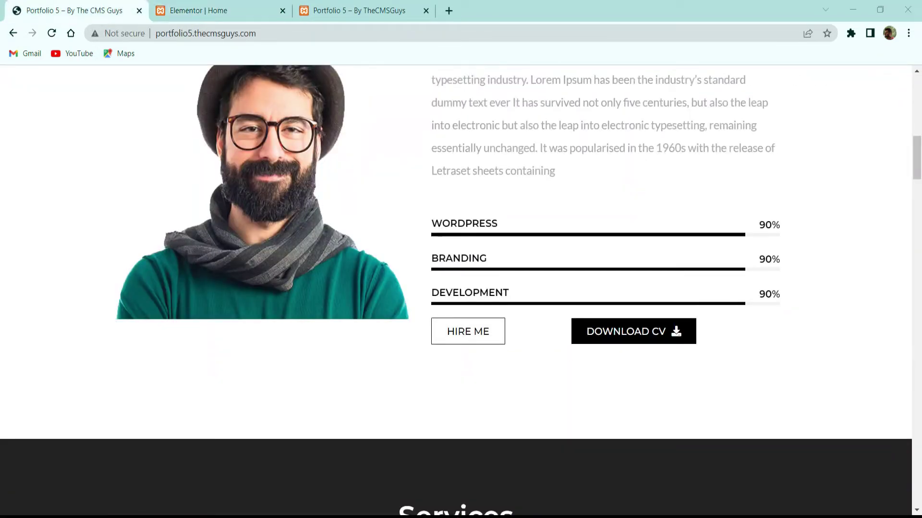
pyautogui.click(189, 11)
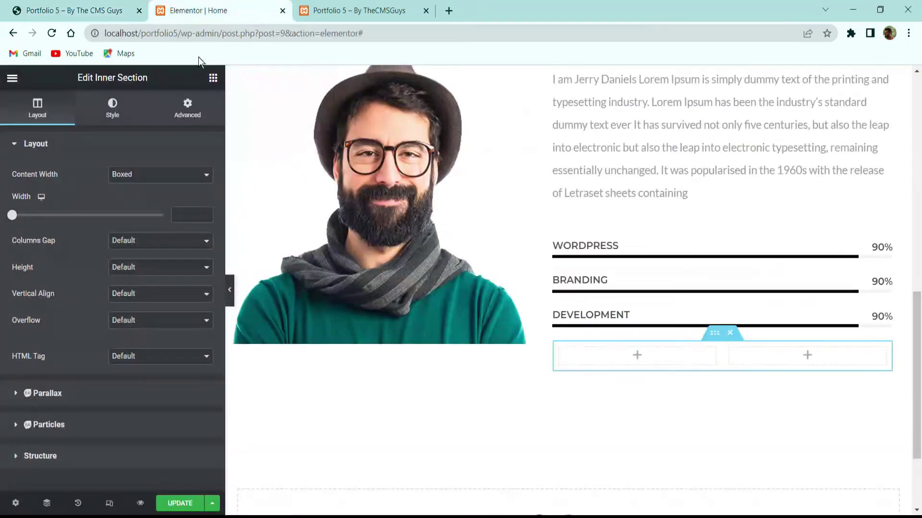
pyautogui.click(212, 77)
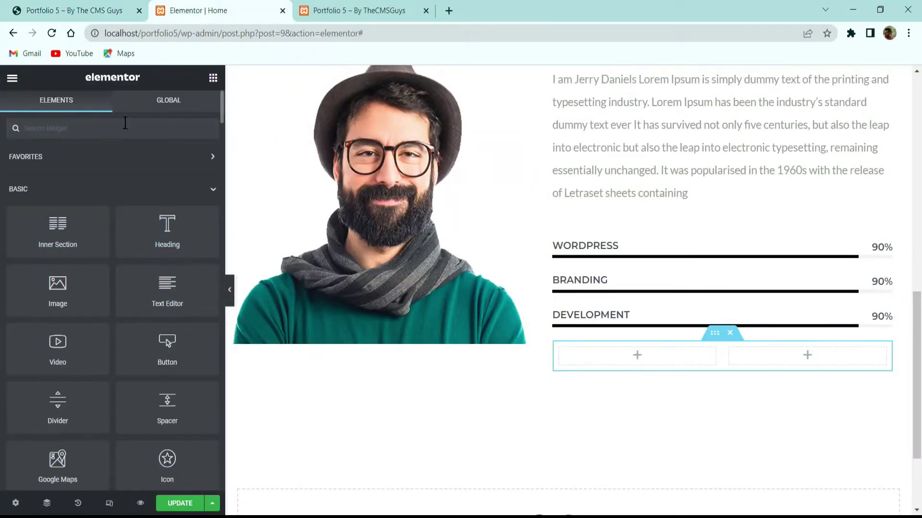
pyautogui.write('butt')
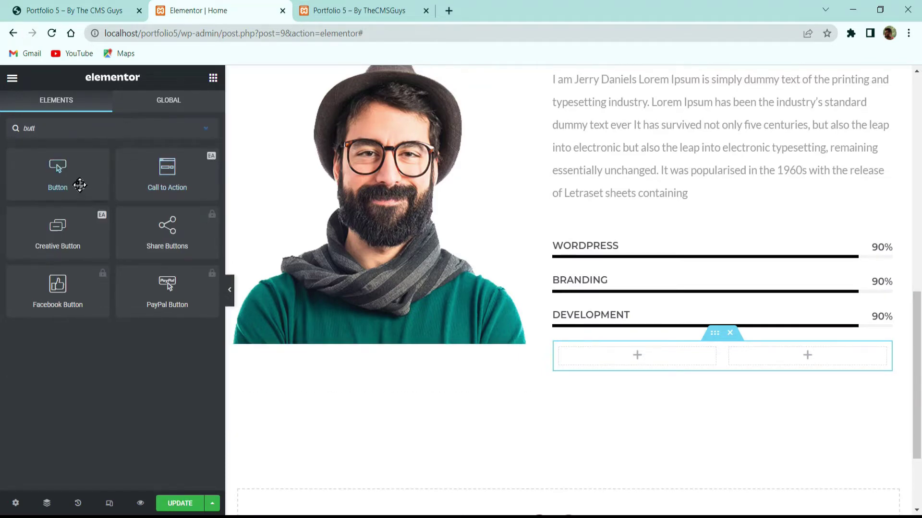
pyautogui.moveTo(75, 185); pyautogui.dragTo(629, 358)
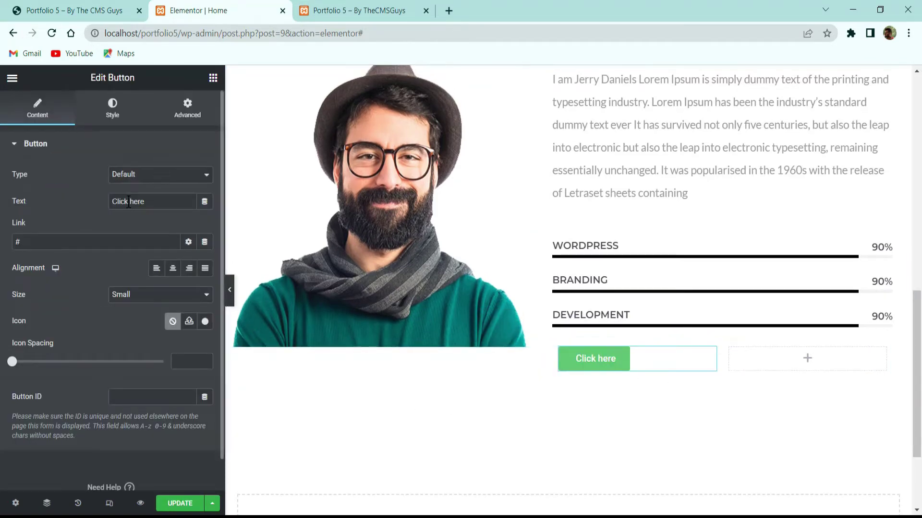
# Change the button text to 'hire me', keeping the size at Small.
pyautogui.moveTo(151, 198); pyautogui.dragTo(19, 206)
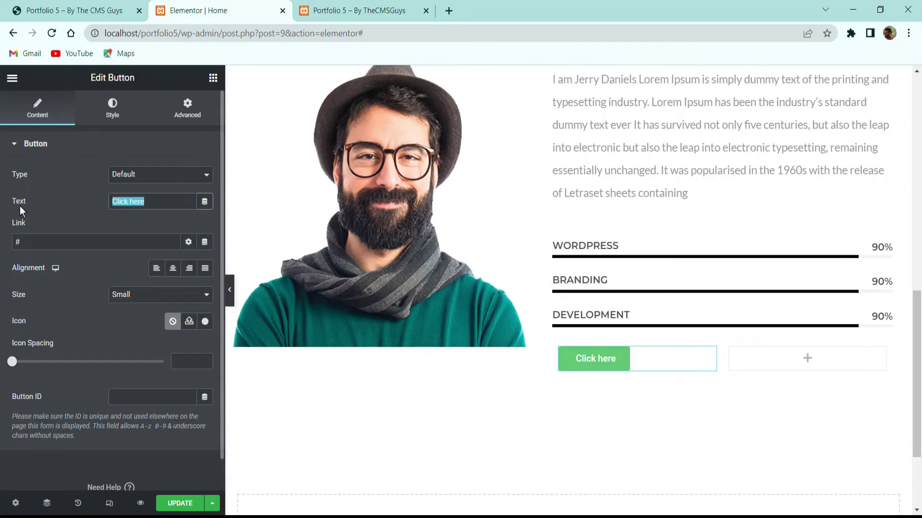
pyautogui.write('hit')
pyautogui.press('BackSpace')
pyautogui.write('re me')
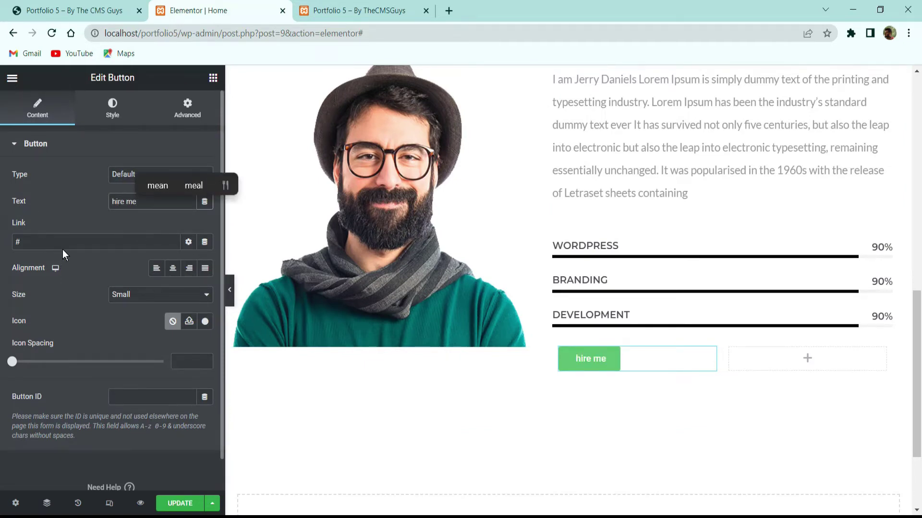
pyautogui.moveTo(63, 249); pyautogui.dragTo(25, 237)
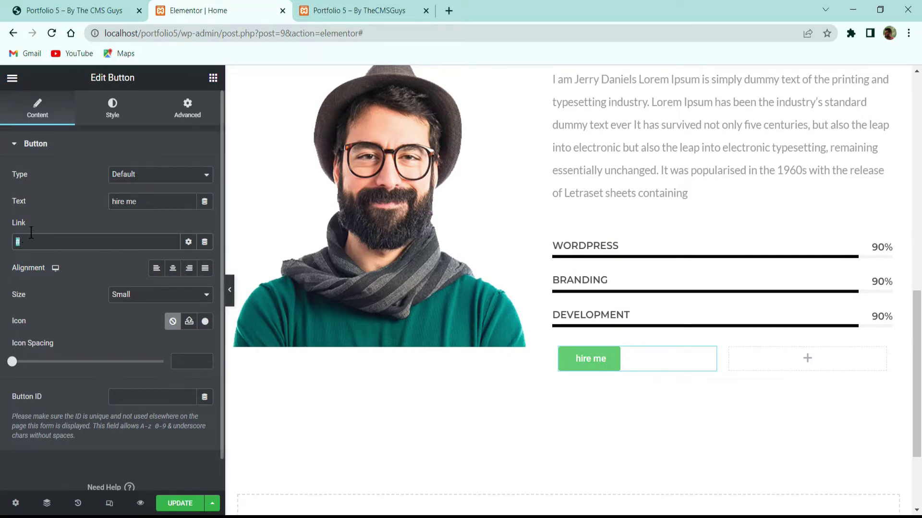
pyautogui.click(154, 298)
pyautogui.click(85, 306)
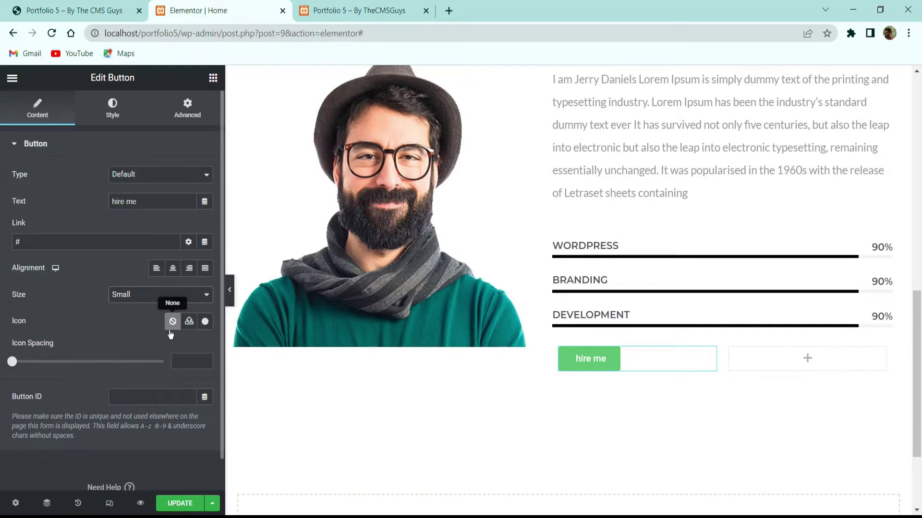
# Set the button typography to Montserrat at size 16.
pyautogui.click(108, 120)
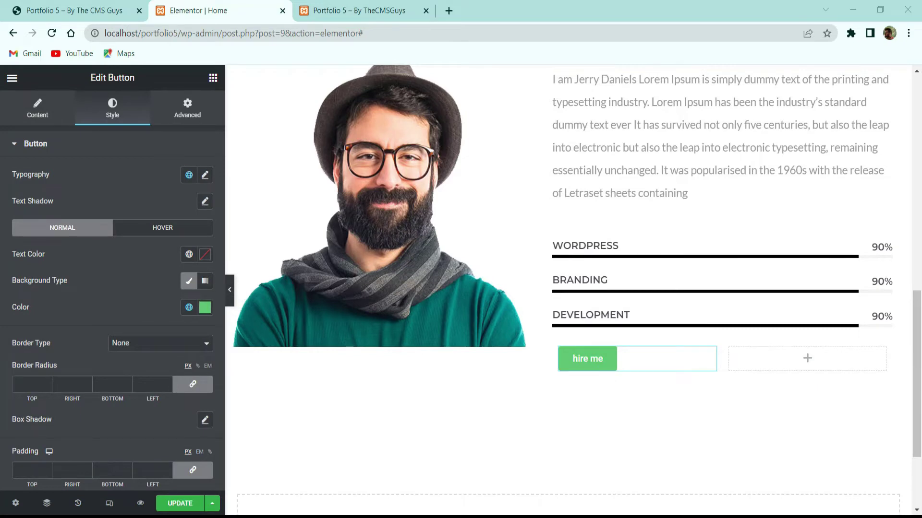
pyautogui.click(204, 176)
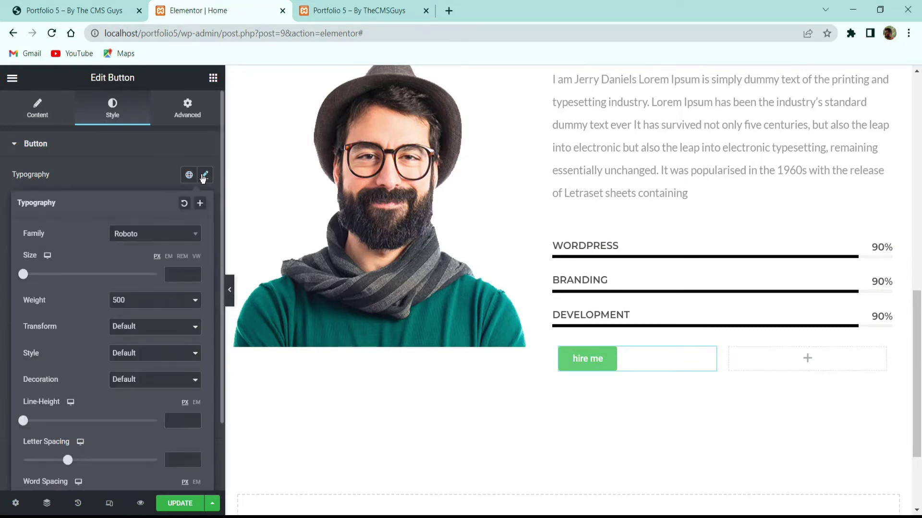
pyautogui.click(160, 239)
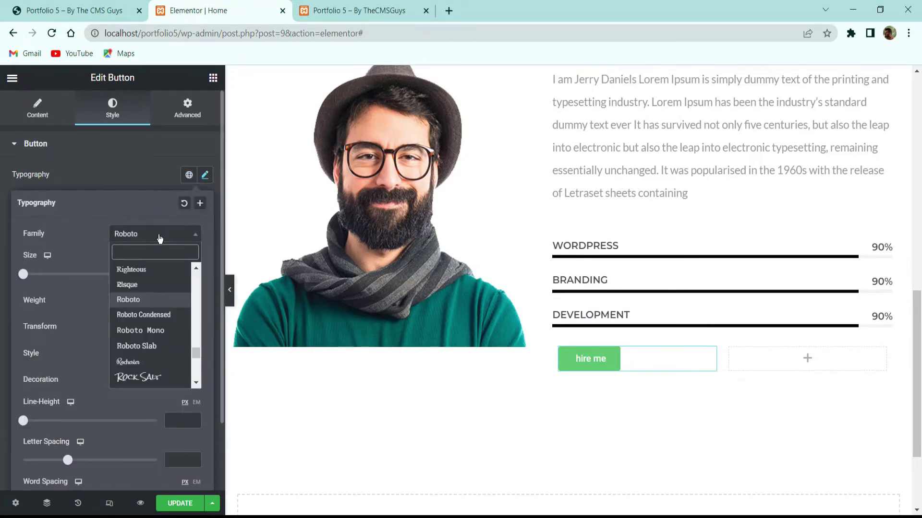
pyautogui.write('montse')
pyautogui.press('Return')
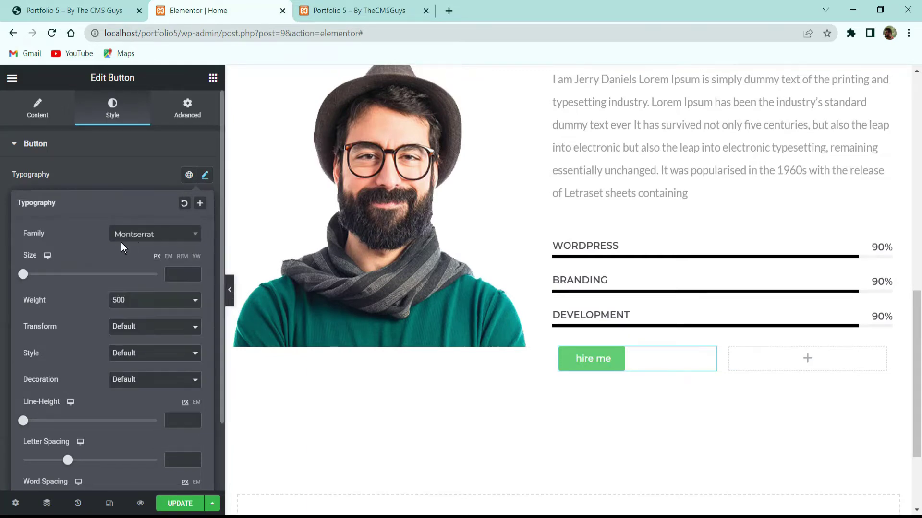
pyautogui.click(184, 279)
pyautogui.write('16')
# Keep font weight 500 and make the button text uppercase.
pyautogui.click(142, 307)
pyautogui.click(137, 304)
pyautogui.click(126, 328)
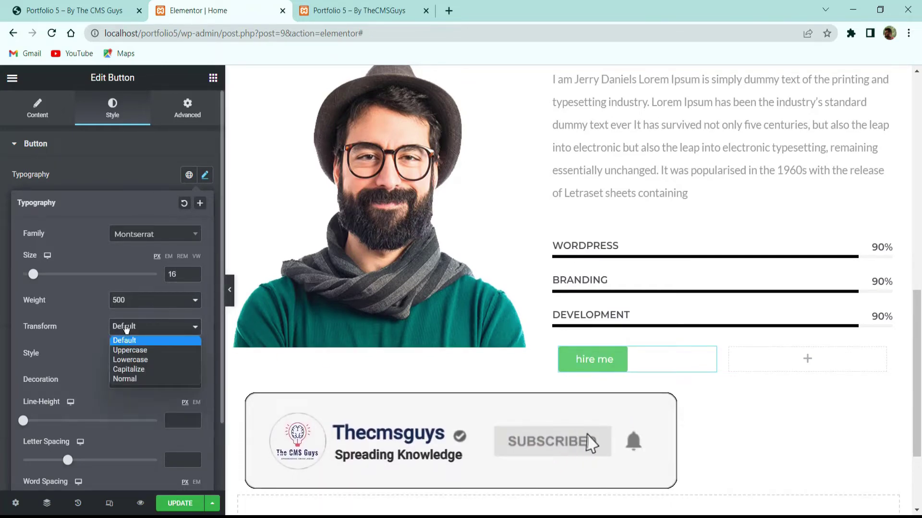
pyautogui.press('Escape')
pyautogui.click(132, 349)
pyautogui.click(89, 10)
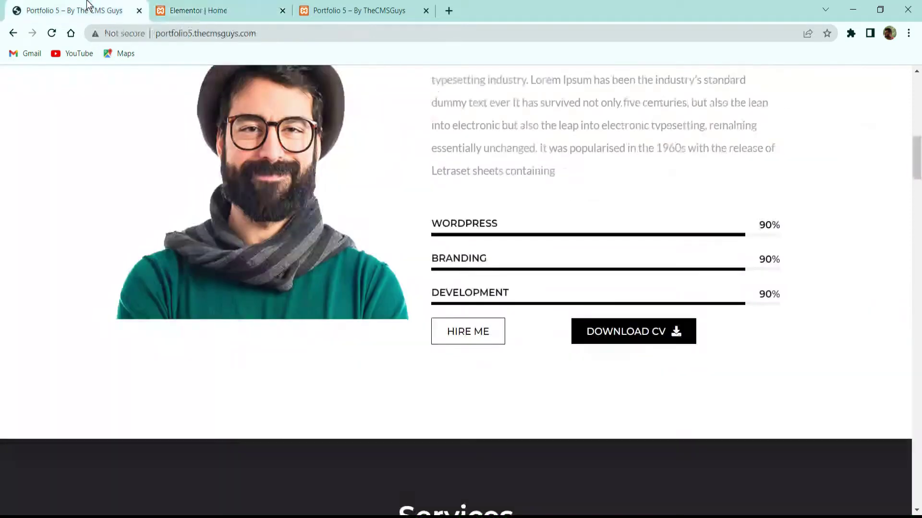
pyautogui.click(176, 8)
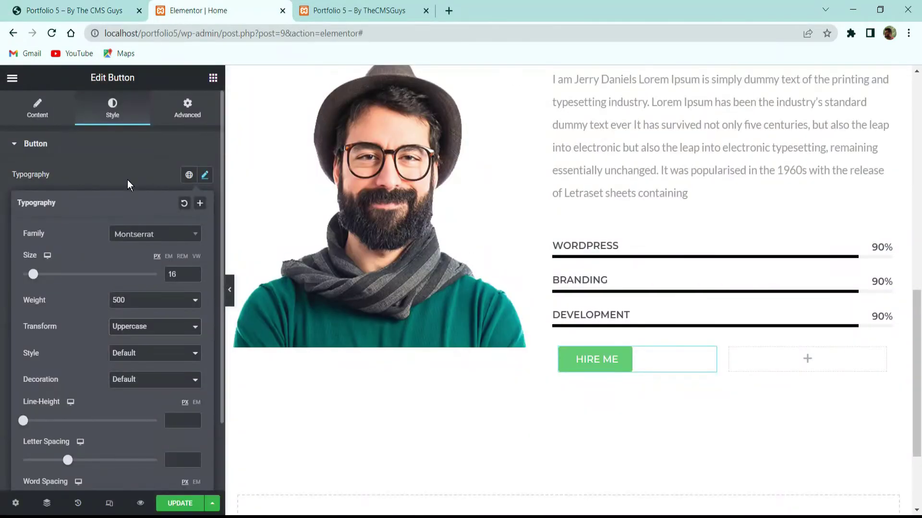
pyautogui.click(128, 179)
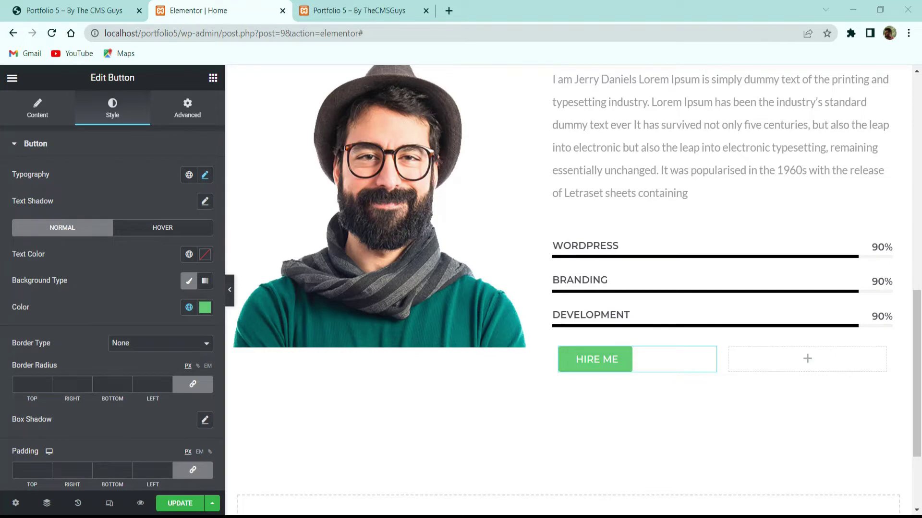
# Set the button text colour to black #000000.
pyautogui.click(205, 257)
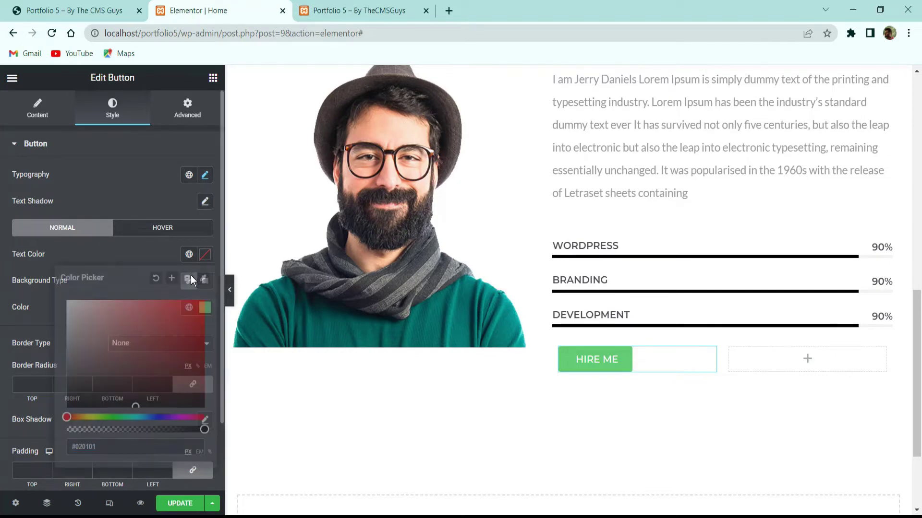
pyautogui.click(67, 302)
pyautogui.click(121, 253)
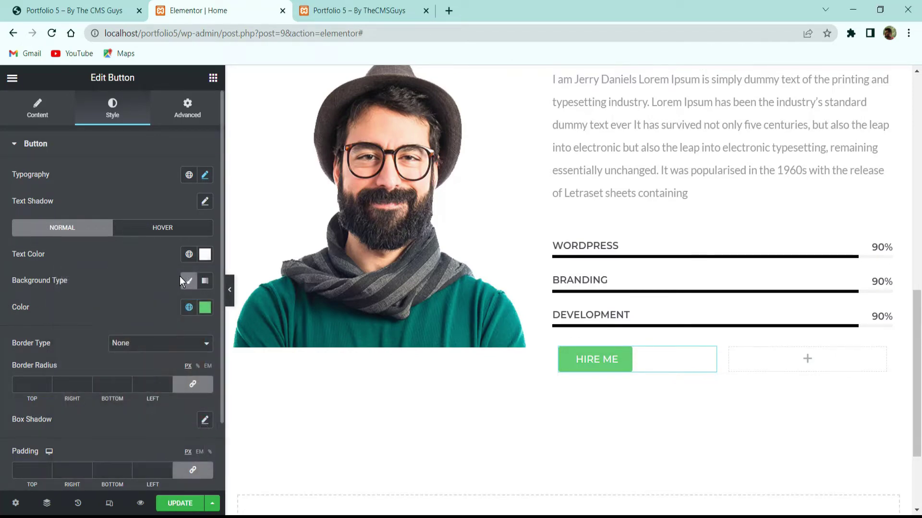
pyautogui.click(205, 254)
pyautogui.write('#000000')
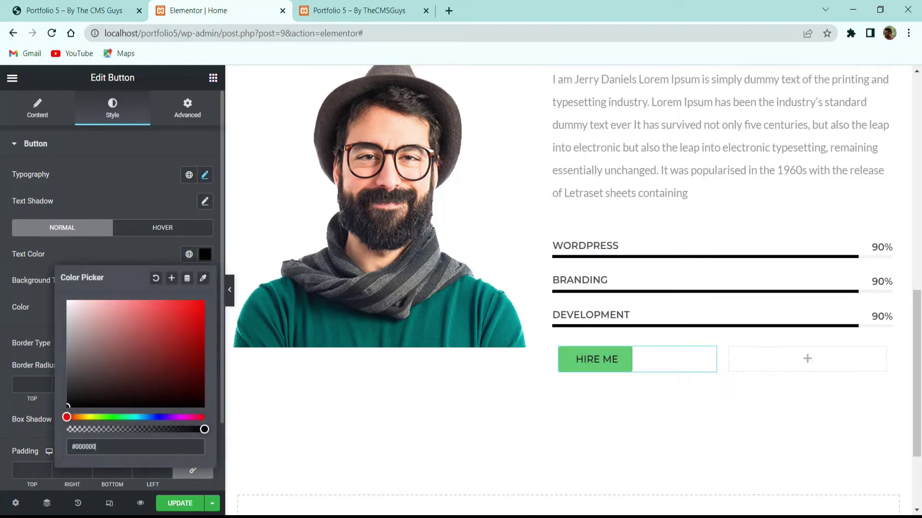
pyautogui.click(27, 344)
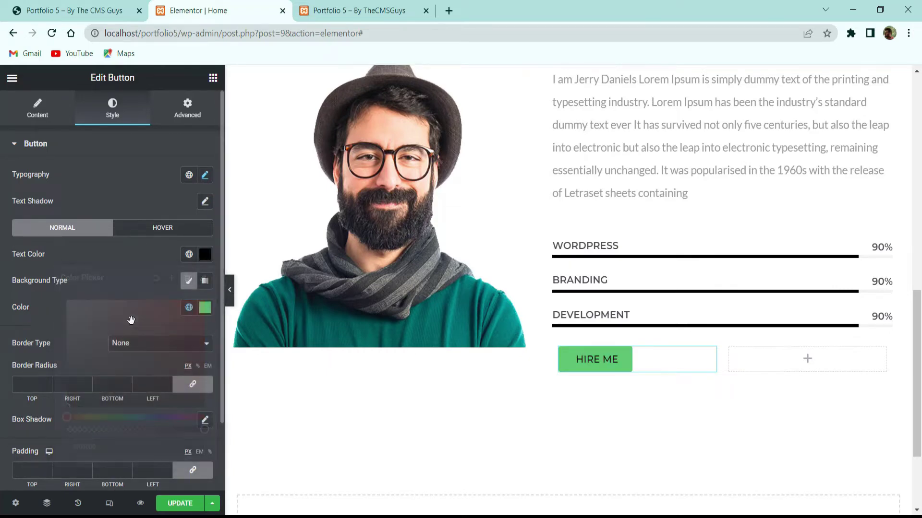
# Give the button a white background and a solid border of width 1.
pyautogui.click(205, 307)
pyautogui.click(67, 129)
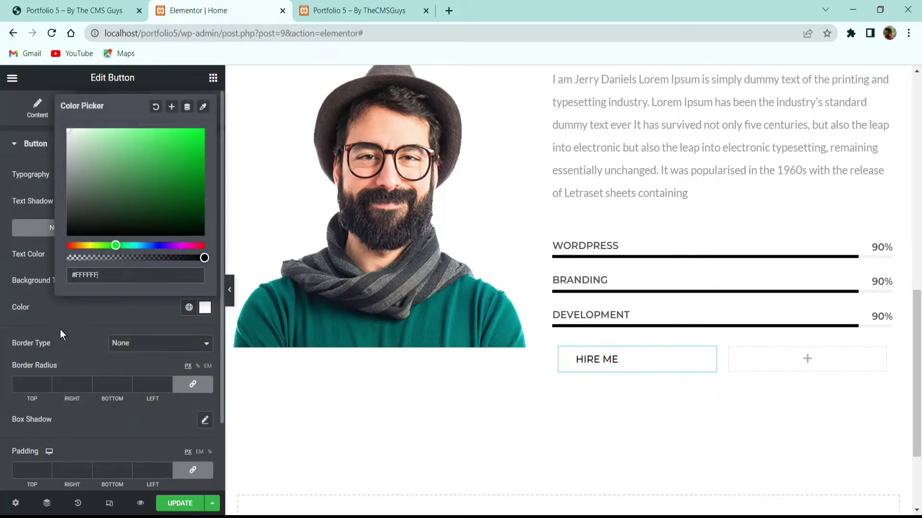
pyautogui.click(116, 328)
pyautogui.click(129, 344)
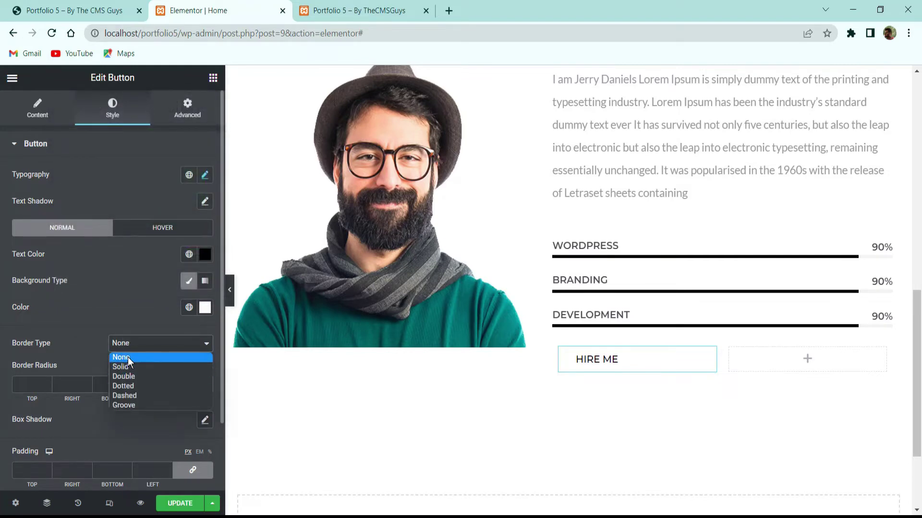
pyautogui.click(121, 367)
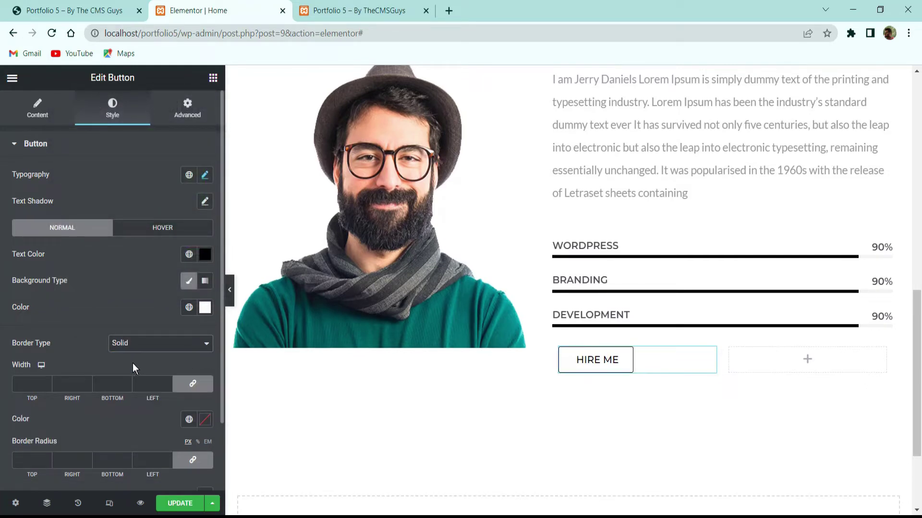
pyautogui.click(47, 383)
pyautogui.scroll(-3, 80, 312)
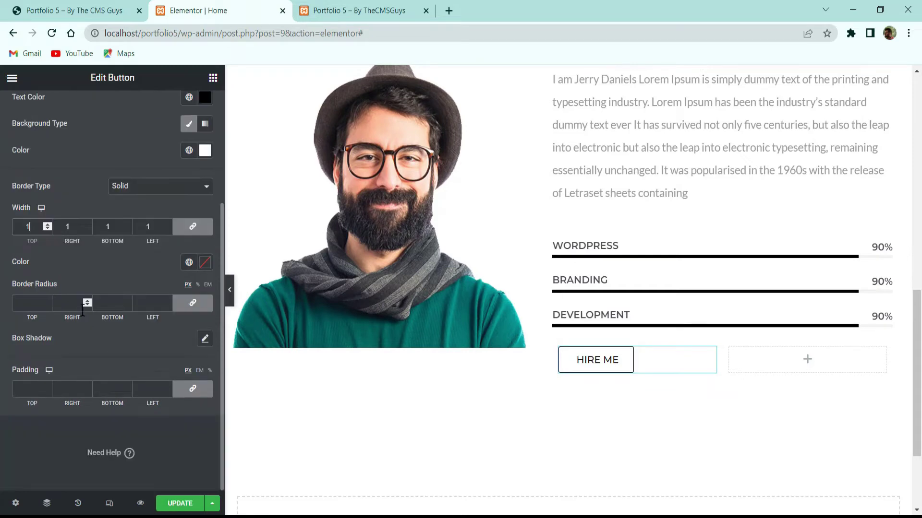
# Make the button border black and set all corner radii to 0.
pyautogui.click(207, 267)
pyautogui.moveTo(133, 309); pyautogui.dragTo(19, 467)
pyautogui.click(19, 467)
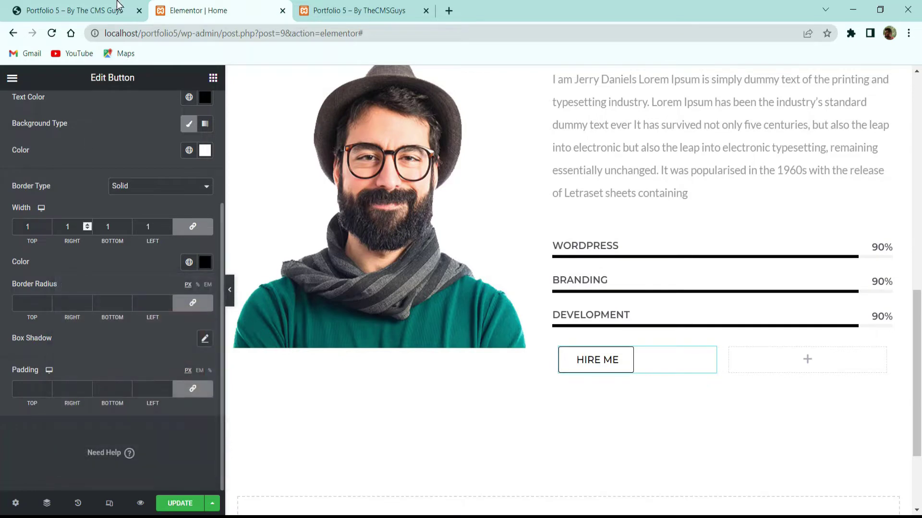
pyautogui.click(67, 10)
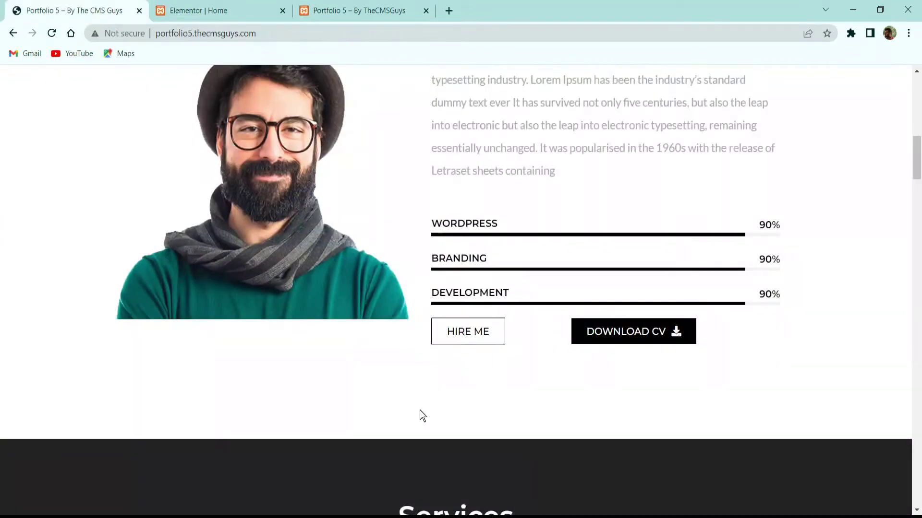
pyautogui.click(226, 18)
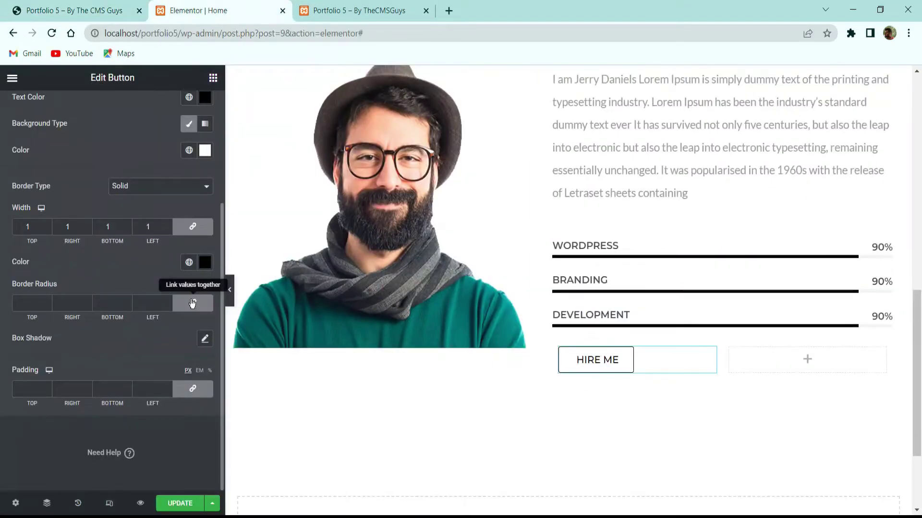
pyautogui.click(193, 303)
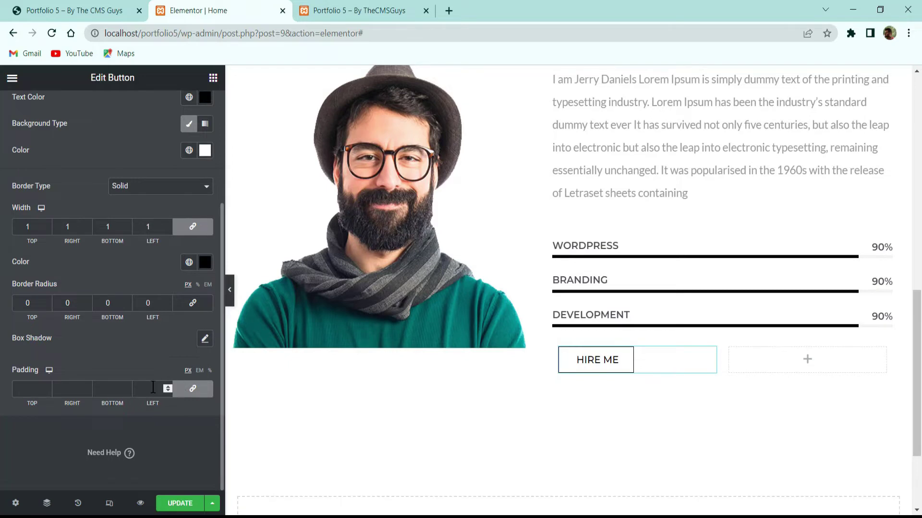
# Set button padding to 12 top/bottom and 25 left/right, then compare with the live page.
pyautogui.click(77, 392)
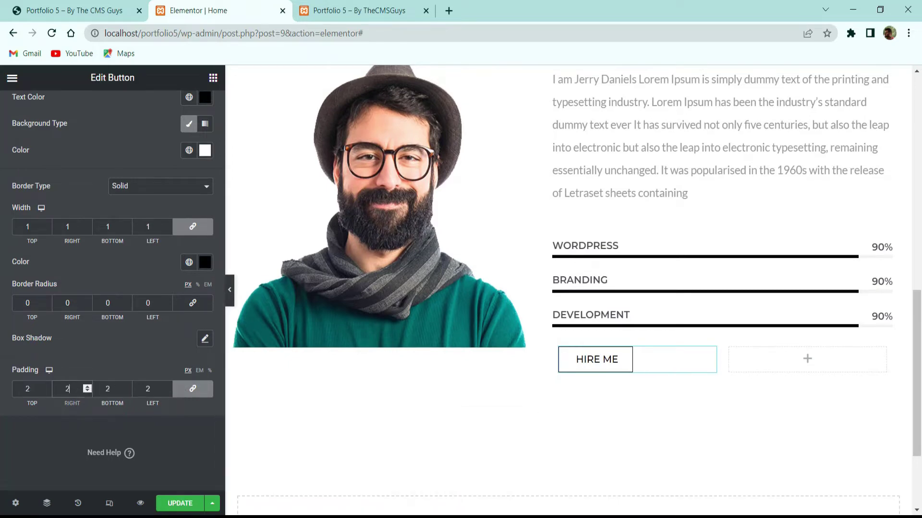
pyautogui.write('25')
pyautogui.click(192, 389)
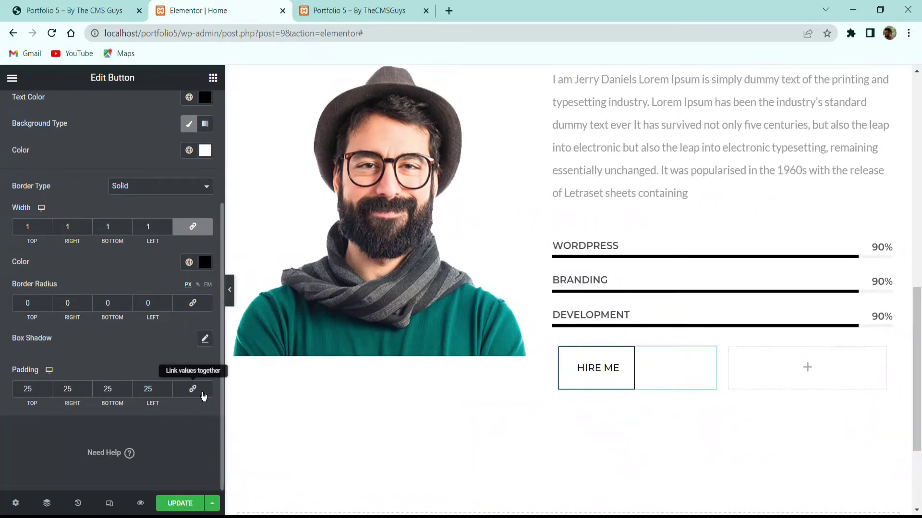
pyautogui.doubleClick(40, 388)
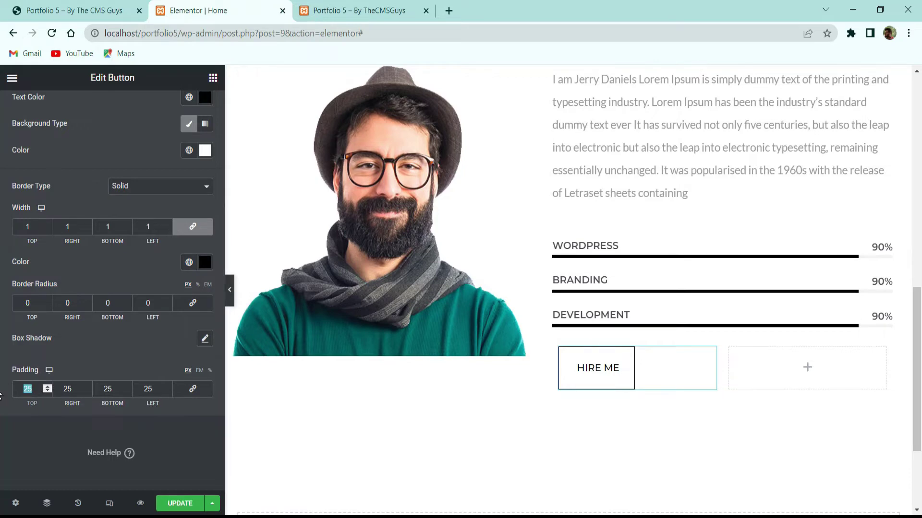
pyautogui.write('12')
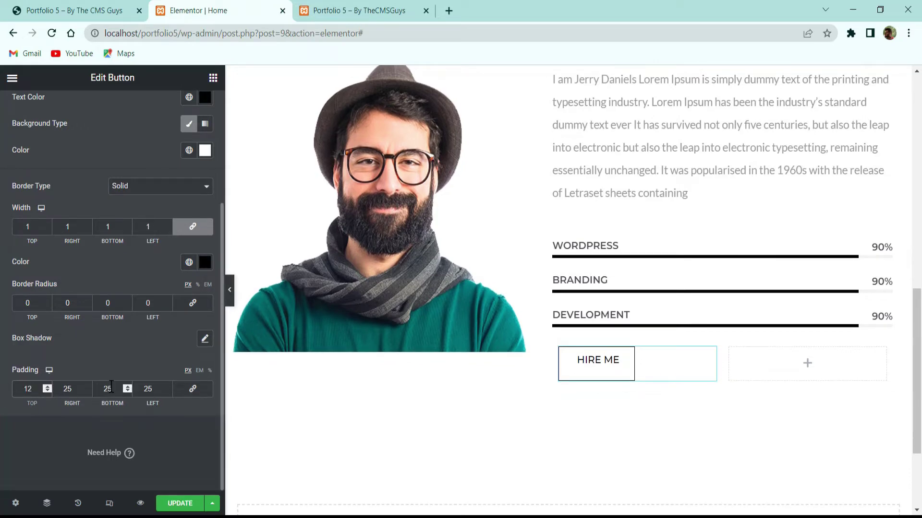
pyautogui.doubleClick(112, 389)
pyautogui.write('12')
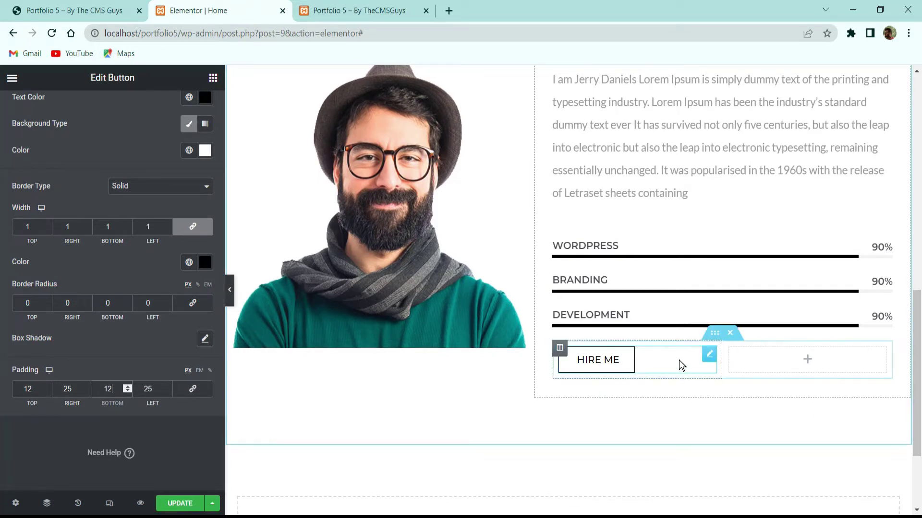
pyautogui.click(72, 11)
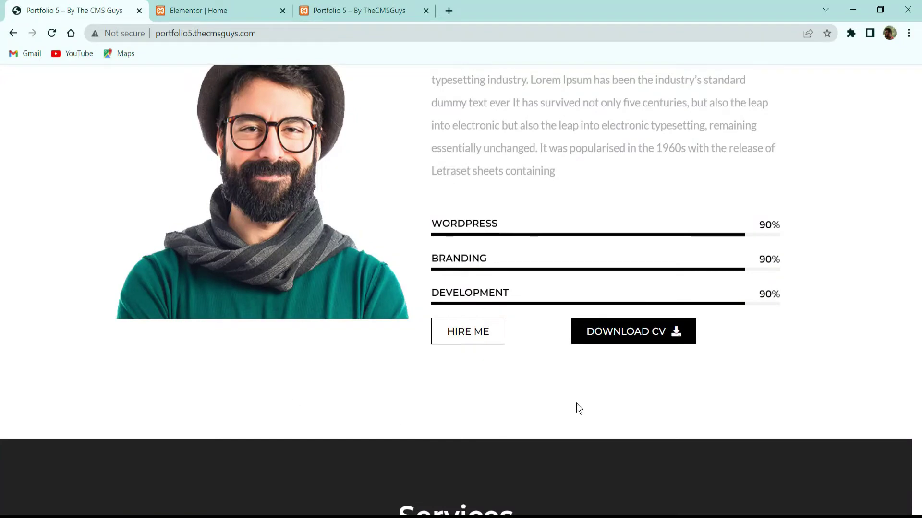
# Copy the HIRE ME button and paste it into the empty right column.
pyautogui.click(200, 9)
pyautogui.rightClick(628, 361)
pyautogui.click(725, 376)
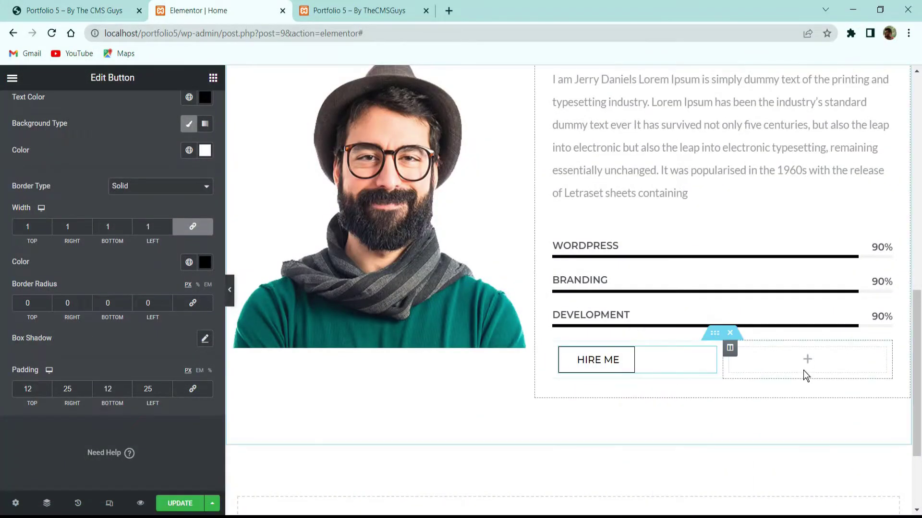
pyautogui.rightClick(790, 371)
pyautogui.click(812, 418)
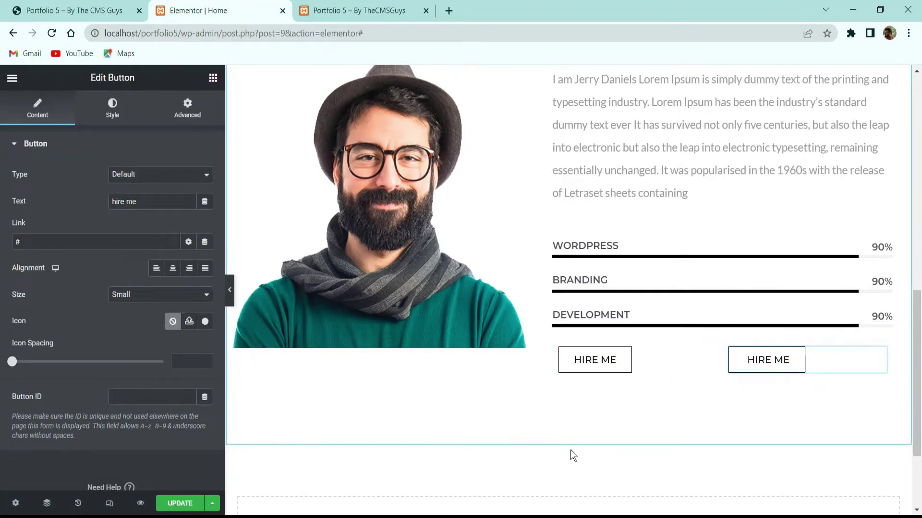
# Relabel the pasted button 'download CV'.
pyautogui.click(114, 120)
pyautogui.click(57, 116)
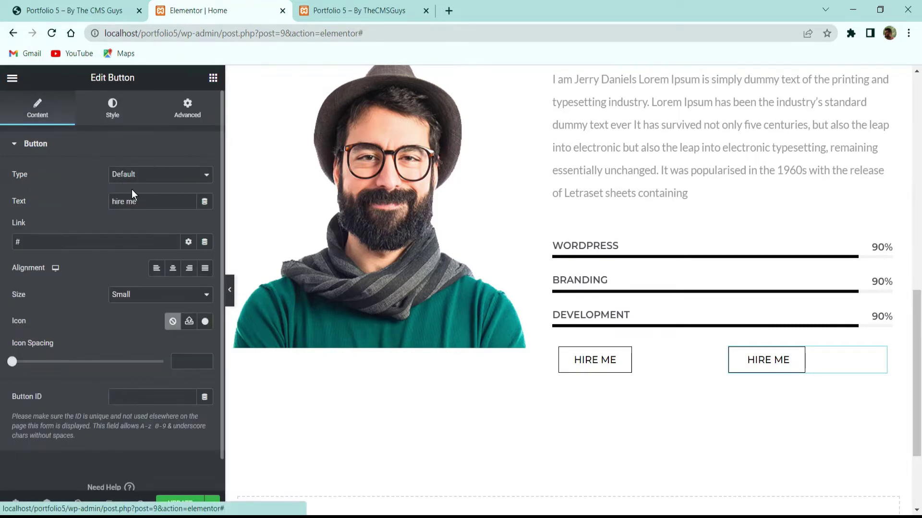
pyautogui.moveTo(144, 202); pyautogui.dragTo(81, 205)
pyautogui.write('download CV')
pyautogui.click(65, 11)
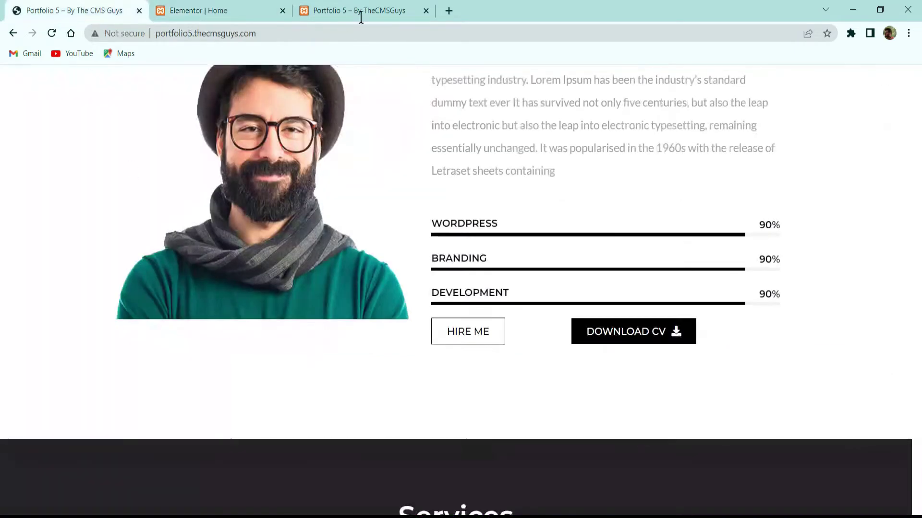
pyautogui.click(225, 10)
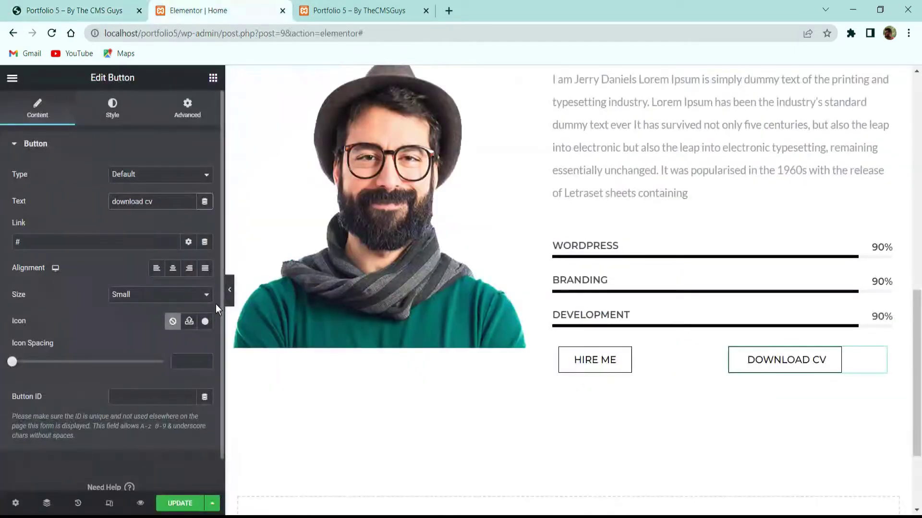
# Insert the Download icon from the Icon Library and position it after the label.
pyautogui.click(205, 321)
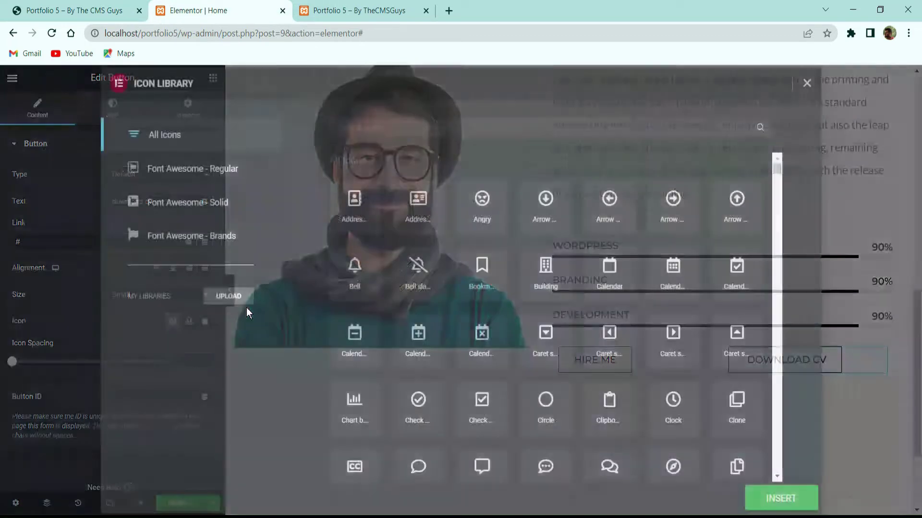
pyautogui.write('downloa')
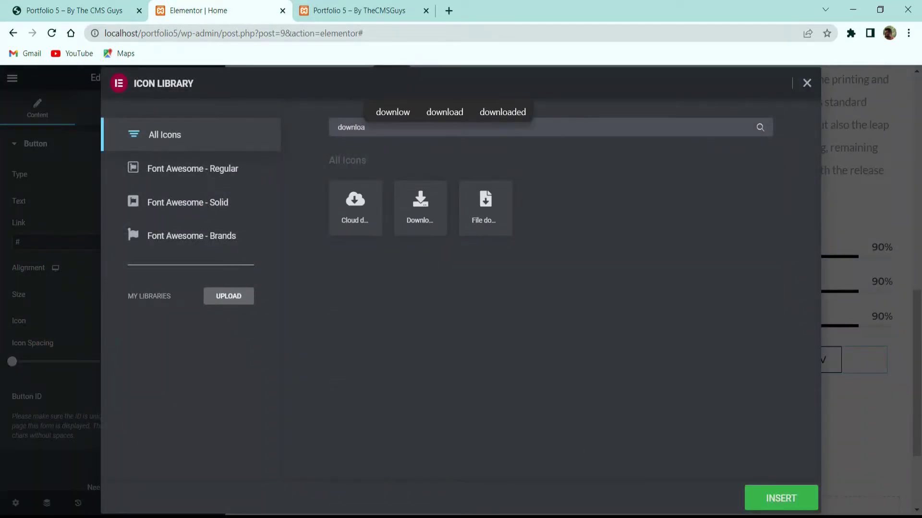
pyautogui.click(433, 199)
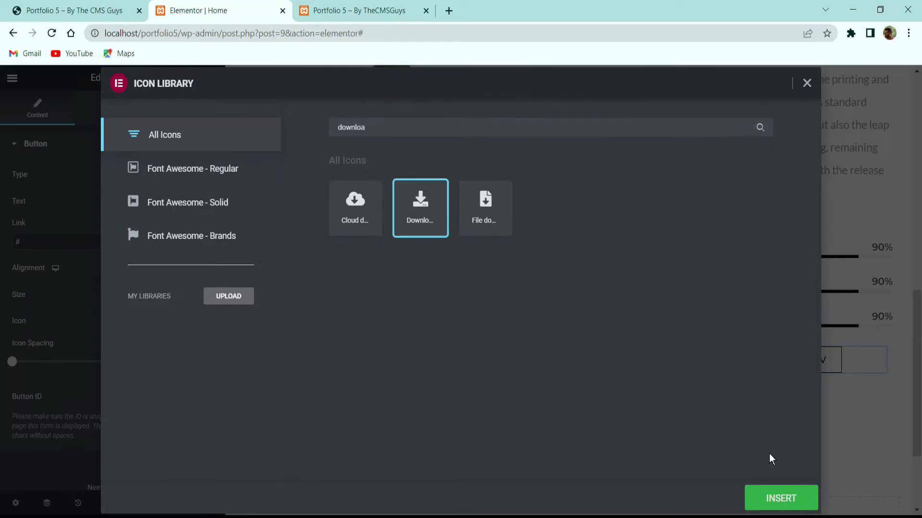
pyautogui.click(770, 498)
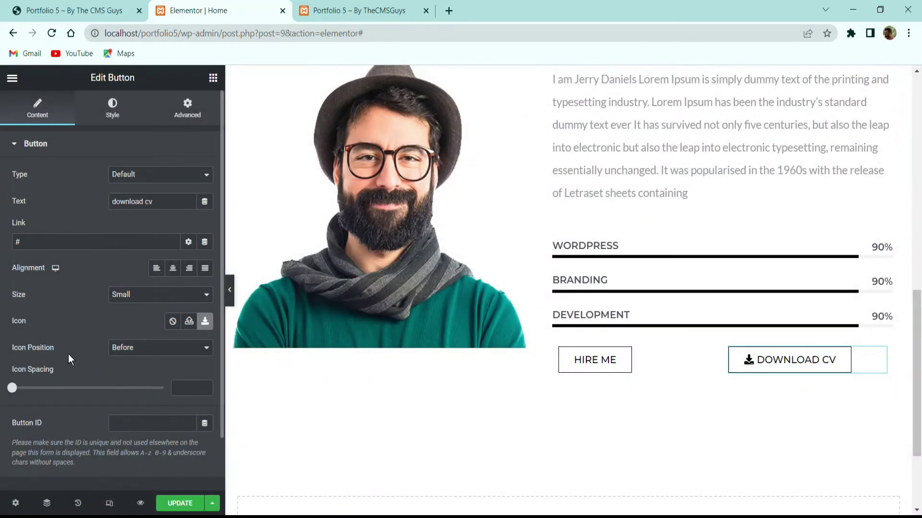
pyautogui.click(130, 349)
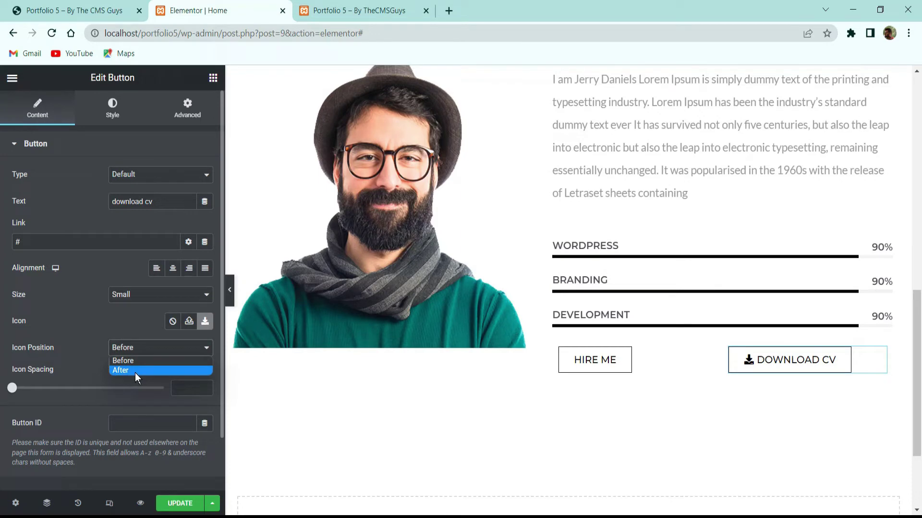
pyautogui.click(135, 371)
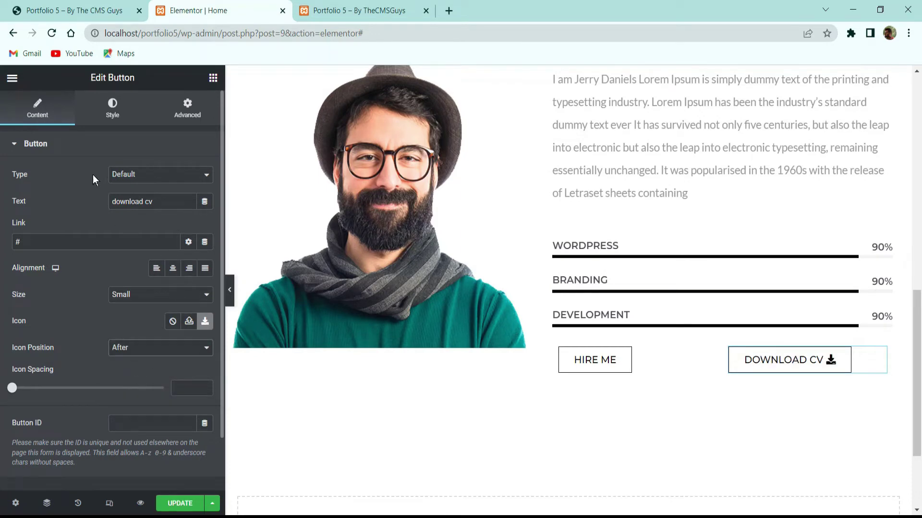
pyautogui.click(113, 110)
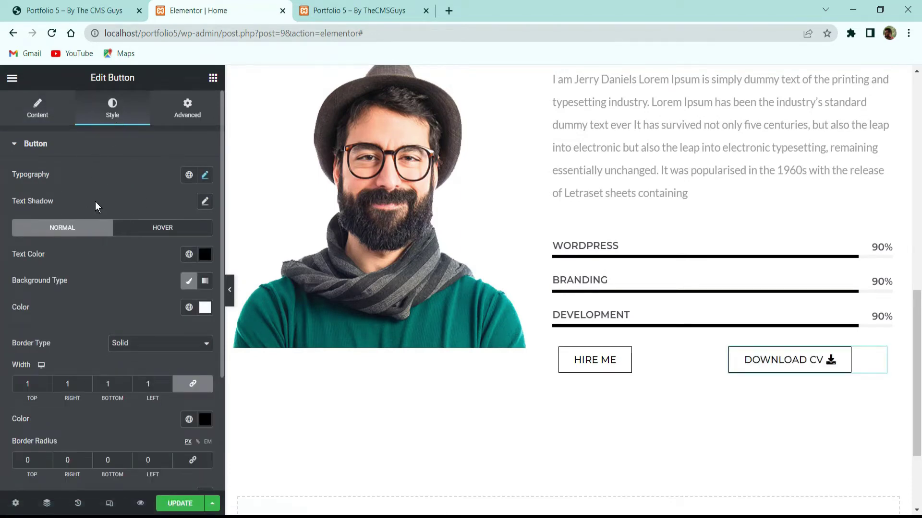
# Set the DOWNLOAD CV button text to white #FFFFFF and its background to black #000000.
pyautogui.click(205, 255)
pyautogui.moveTo(148, 344); pyautogui.dragTo(68, 302)
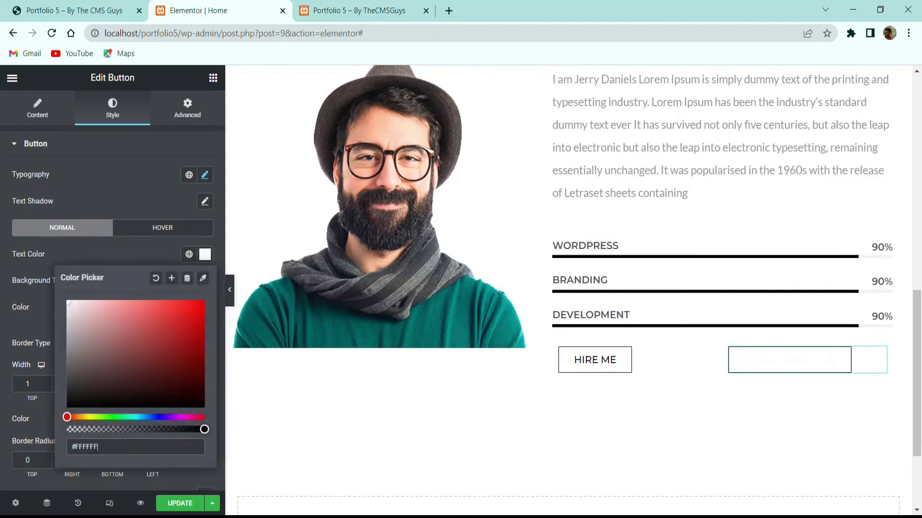
pyautogui.click(73, 252)
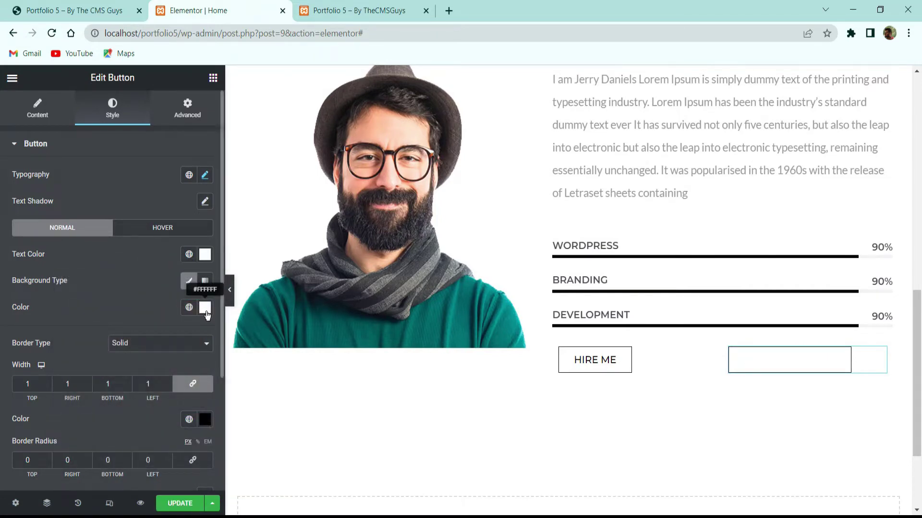
pyautogui.click(206, 308)
pyautogui.moveTo(129, 199); pyautogui.dragTo(120, 240)
pyautogui.click(45, 324)
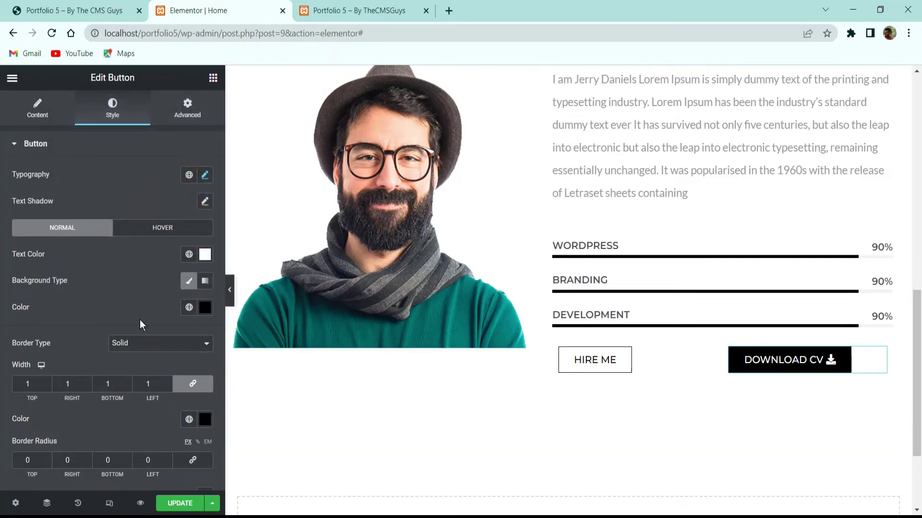
pyautogui.scroll(-3, 97, 356)
pyautogui.scroll(2, 806, 406)
pyautogui.scroll(-2, 811, 406)
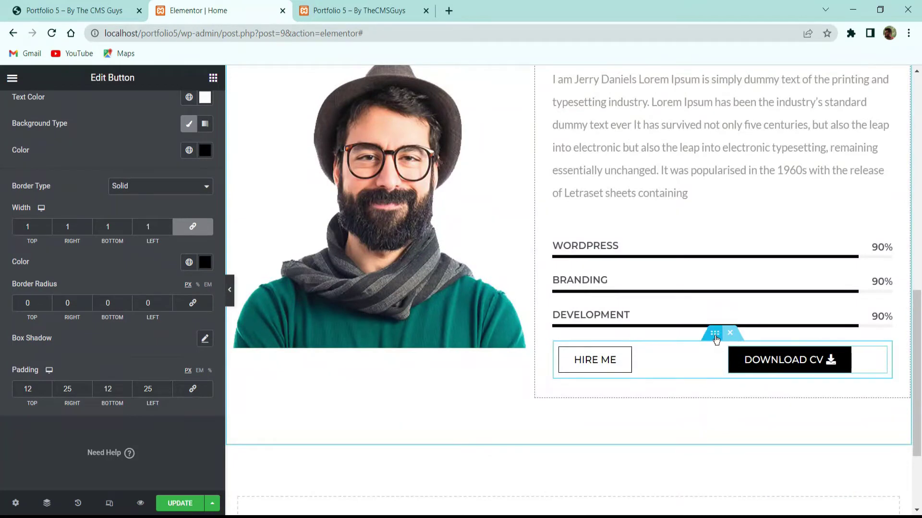
pyautogui.click(660, 354)
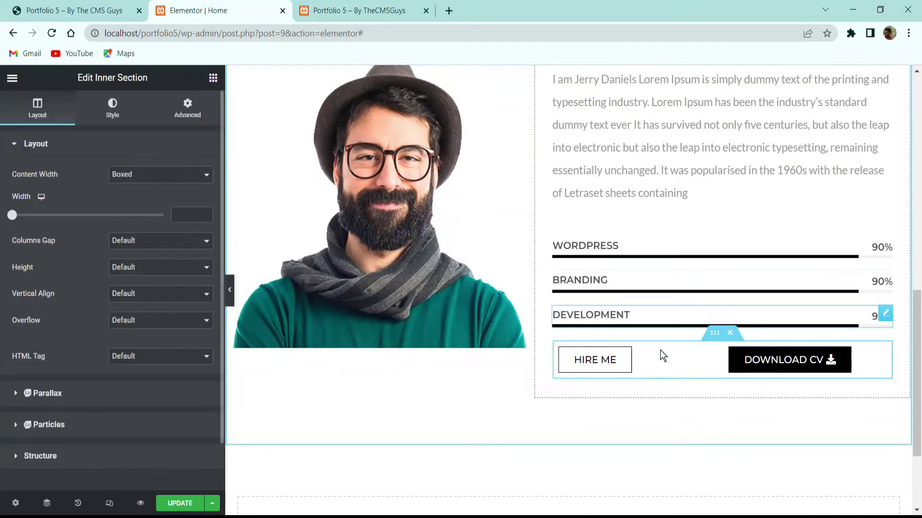
# Set the buttons section's advanced spacing to 10 and save the page.
pyautogui.click(188, 108)
pyautogui.write('10')
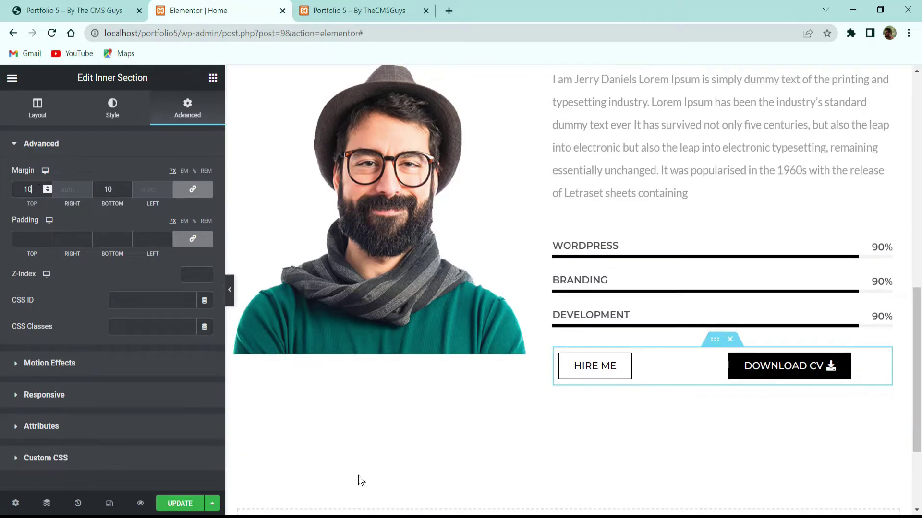
pyautogui.click(180, 503)
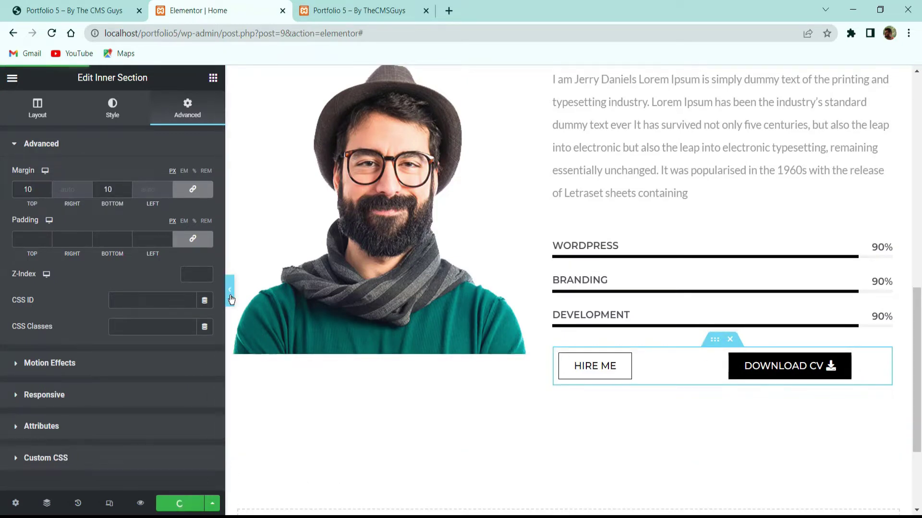
# Preview the page full-width and check the live site's Services section before returning.
pyautogui.click(230, 295)
pyautogui.scroll(5, 564, 303)
pyautogui.scroll(-5, 566, 301)
pyautogui.click(56, 10)
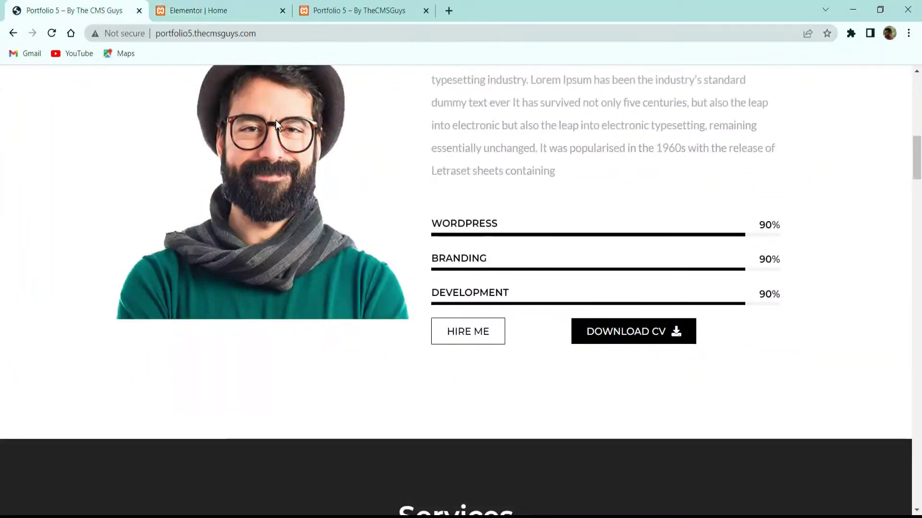
pyautogui.scroll(-3, 332, 165)
pyautogui.scroll(-5, 332, 166)
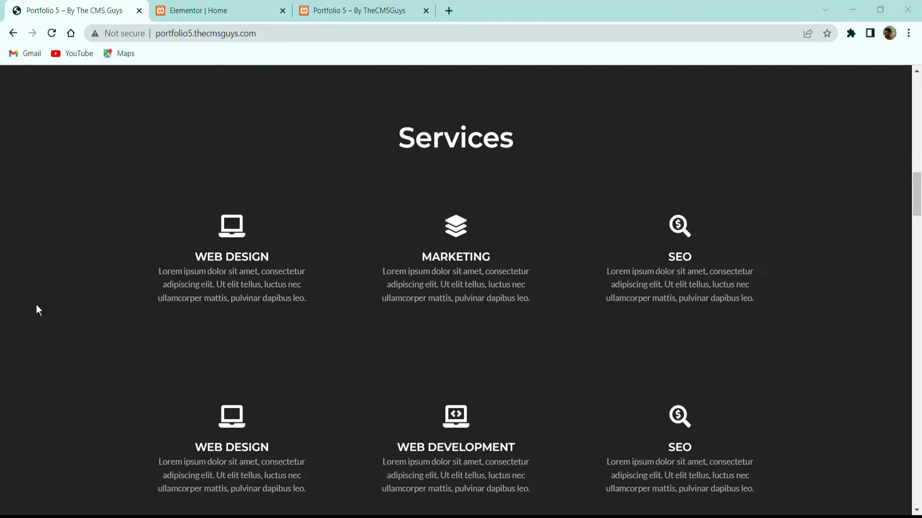
pyautogui.click(226, 9)
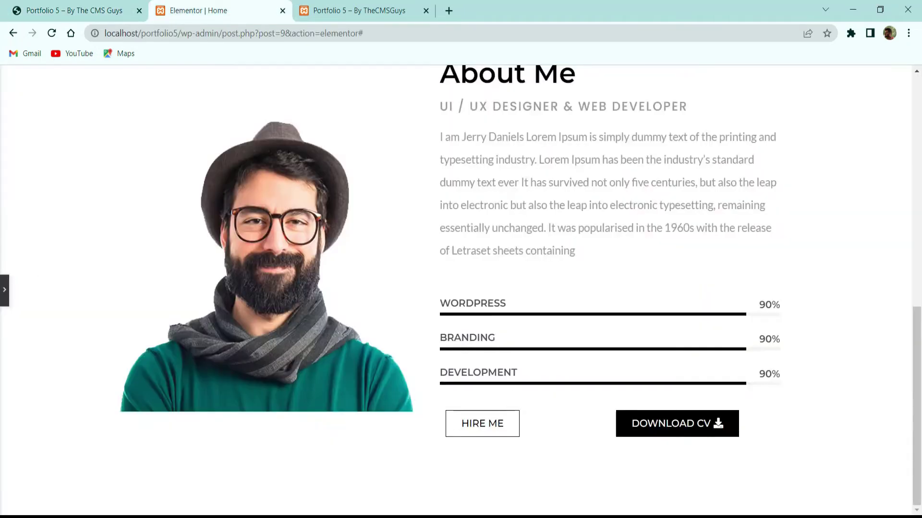
# Add a single-column section below About Me with Vertical Align set to Middle.
pyautogui.click(5, 290)
pyautogui.scroll(-4, 549, 377)
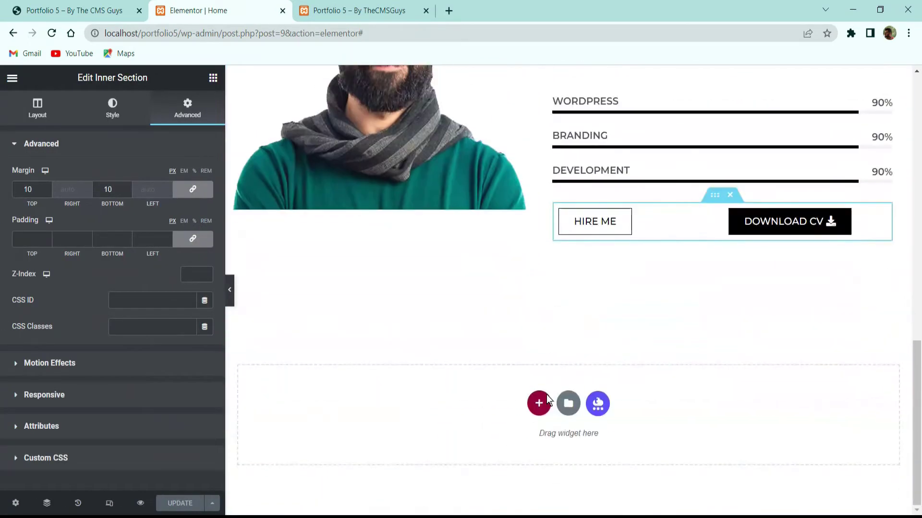
pyautogui.click(540, 404)
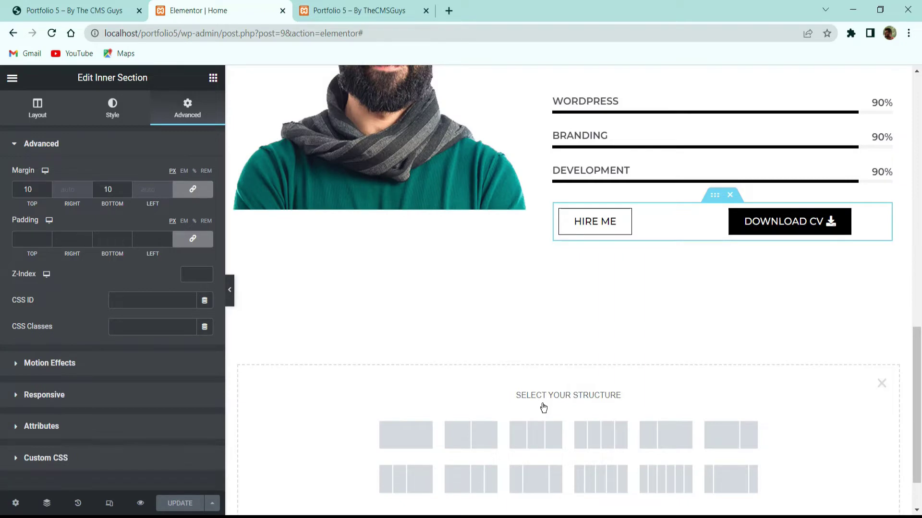
pyautogui.click(421, 436)
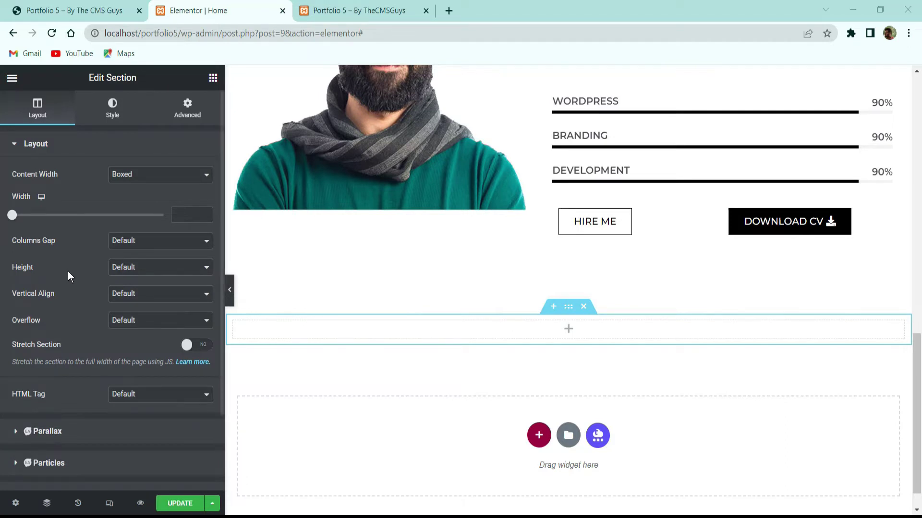
pyautogui.click(124, 293)
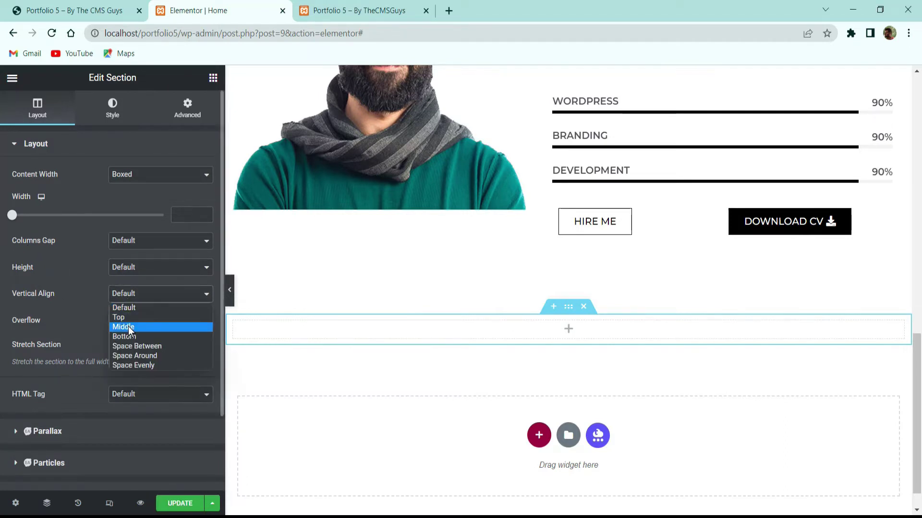
pyautogui.click(129, 326)
pyautogui.moveTo(142, 278); pyautogui.dragTo(111, 179)
# Give the section a Classic background colour of 232323.
pyautogui.click(114, 105)
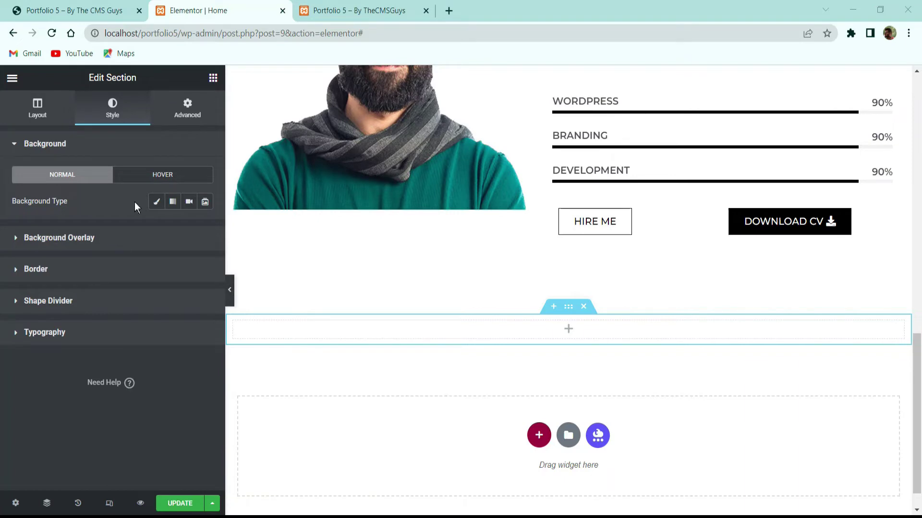
pyautogui.click(156, 202)
pyautogui.click(205, 228)
pyautogui.write('232323')
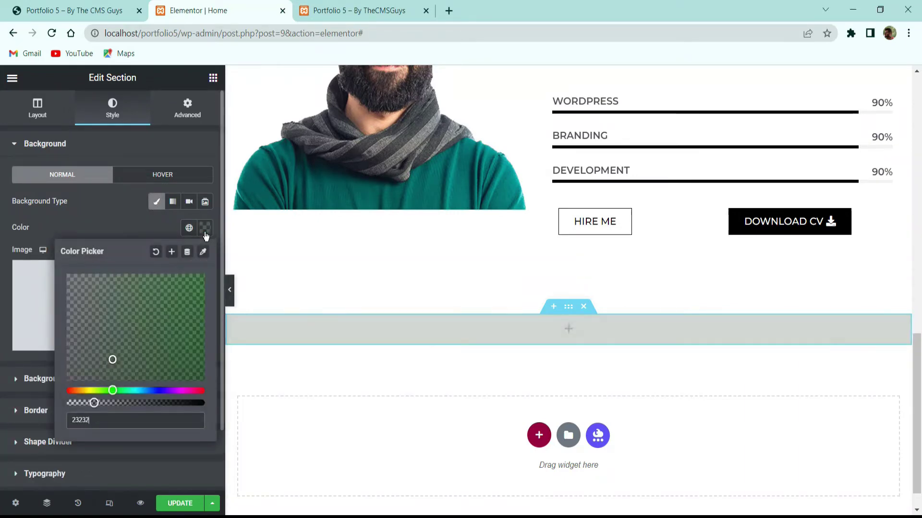
pyautogui.click(125, 235)
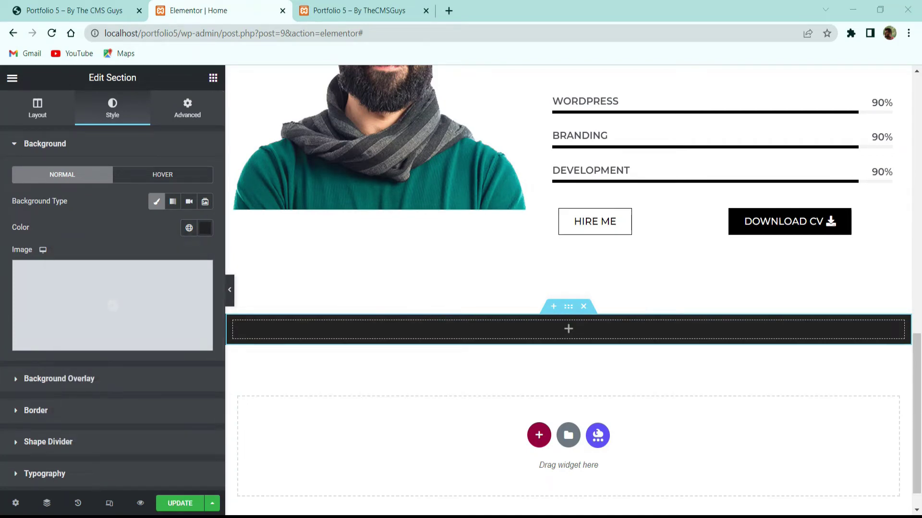
# Set the section's padding to 5em top and bottom.
pyautogui.click(187, 108)
pyautogui.click(185, 220)
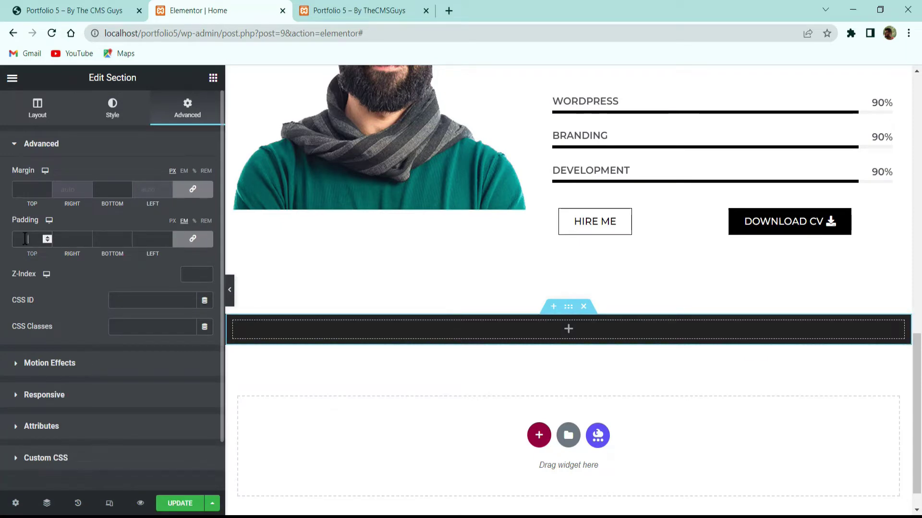
pyautogui.write('5')
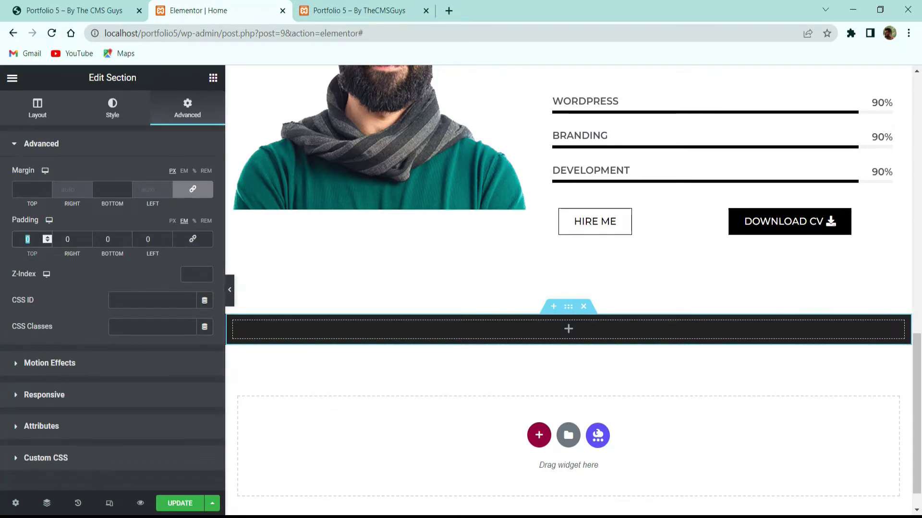
pyautogui.press('Tab')
pyautogui.press('Tab')
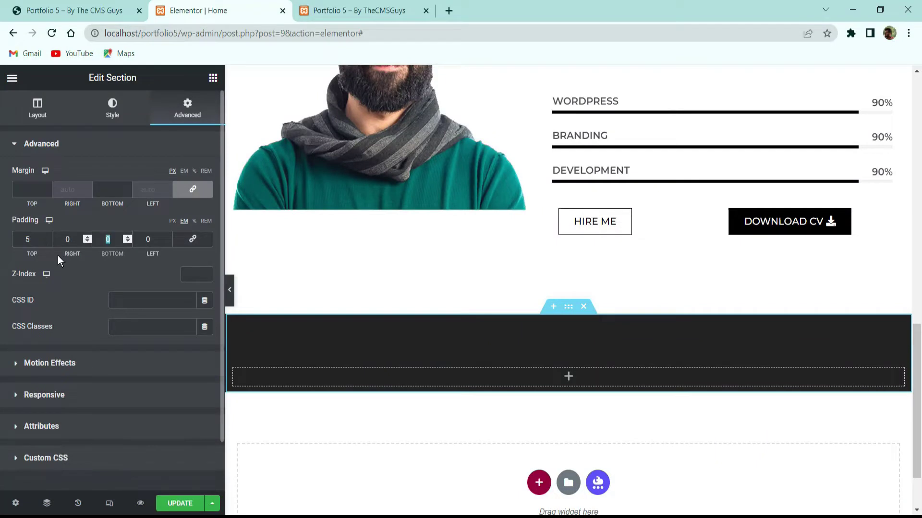
pyautogui.write('5')
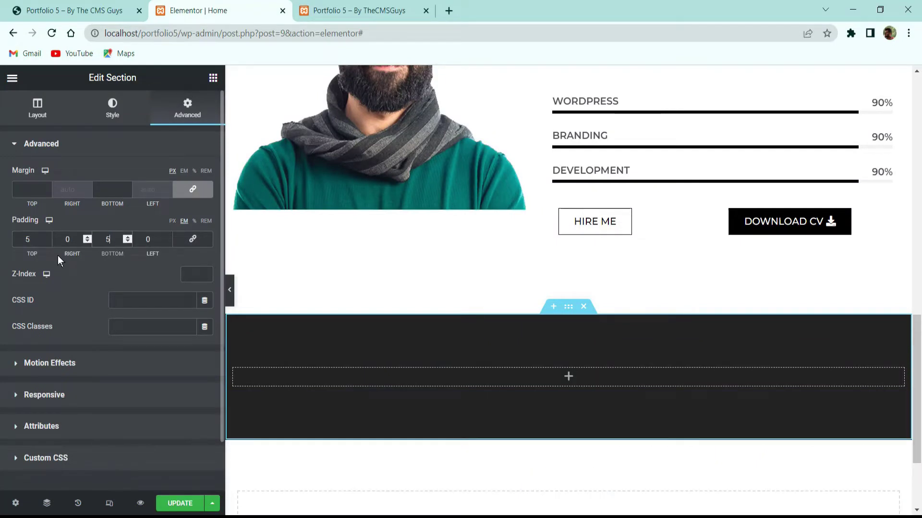
pyautogui.click(77, 10)
# Copy the About Me heading and paste it into the empty dark section.
pyautogui.doubleClick(444, 135)
pyautogui.click(260, 11)
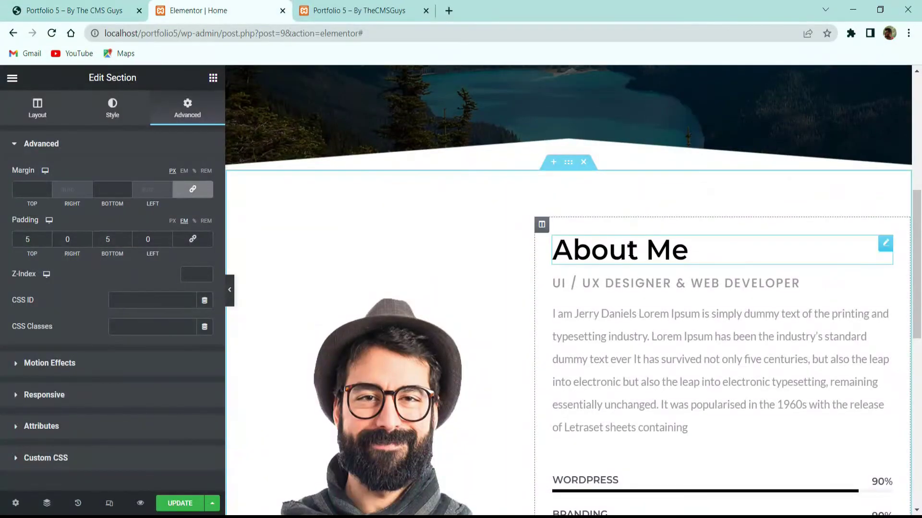
pyautogui.click(598, 245)
pyautogui.click(115, 10)
pyautogui.click(226, 7)
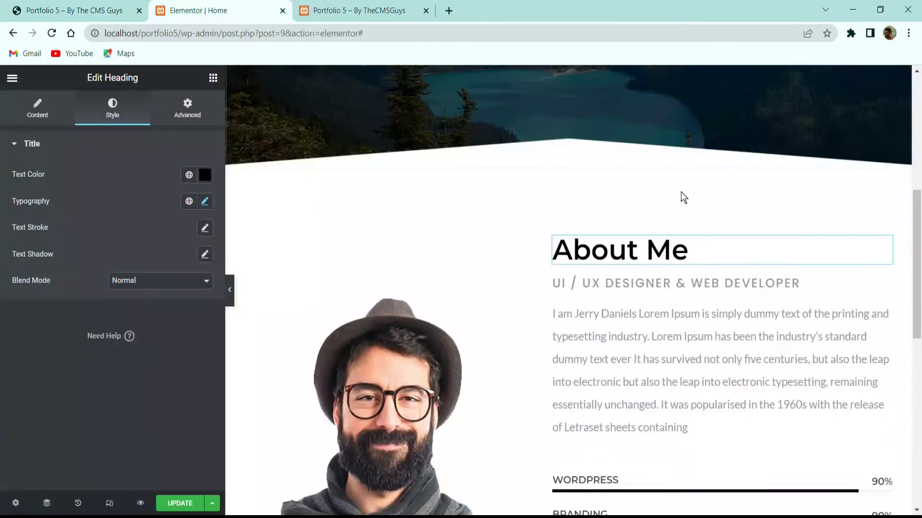
pyautogui.rightClick(666, 243)
pyautogui.click(701, 297)
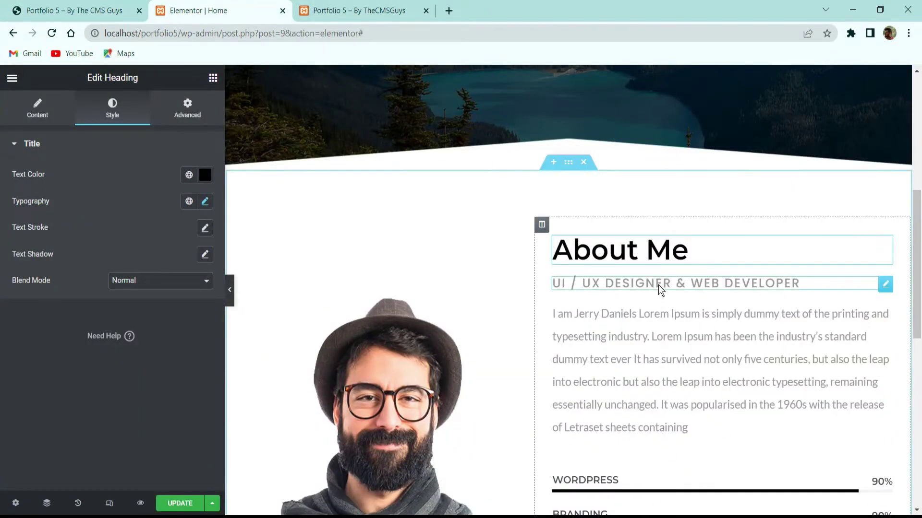
pyautogui.scroll(-7, 600, 396)
pyautogui.rightClick(526, 379)
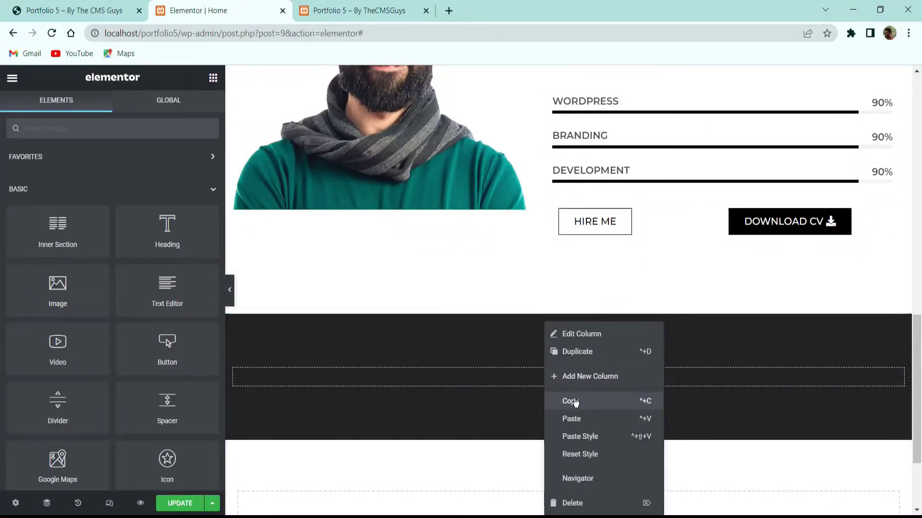
pyautogui.click(569, 415)
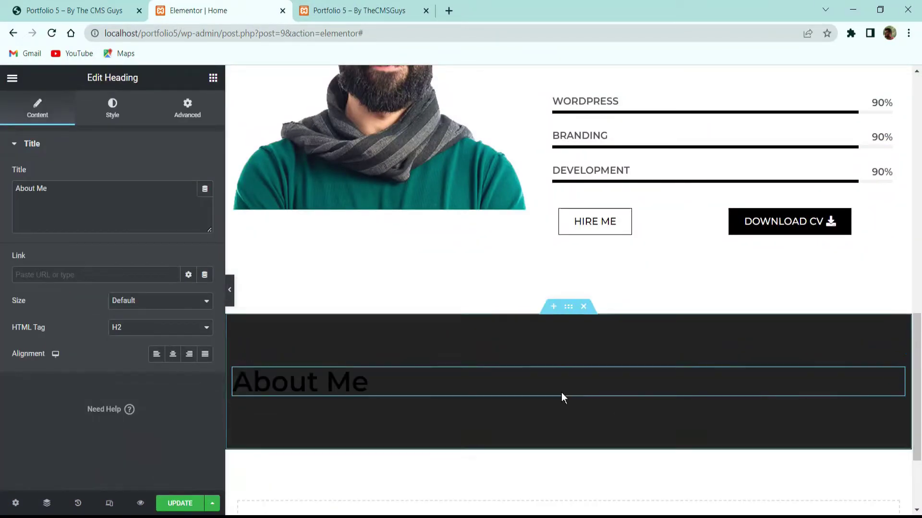
# Make the pasted heading white #FFFFFF, retitle it 'Services' and centre-align it.
pyautogui.click(109, 121)
pyautogui.click(205, 176)
pyautogui.moveTo(164, 274); pyautogui.dragTo(3, 127)
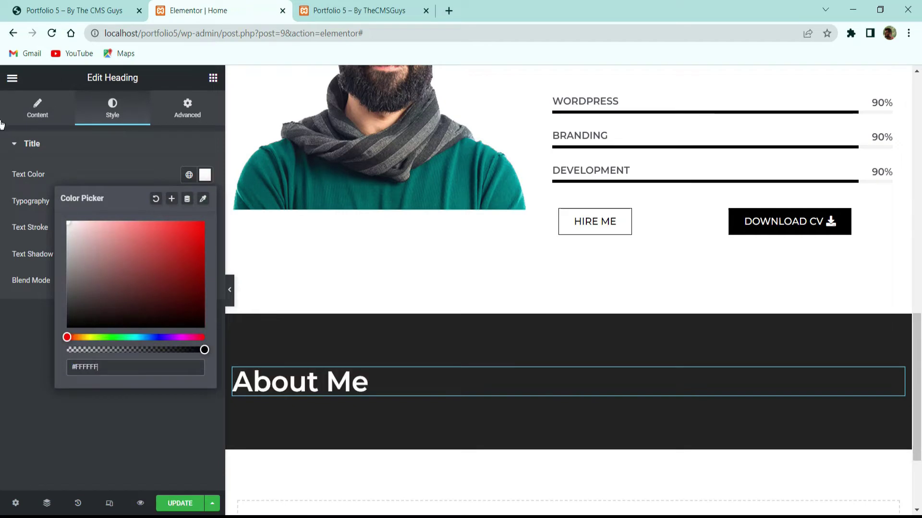
pyautogui.click(28, 108)
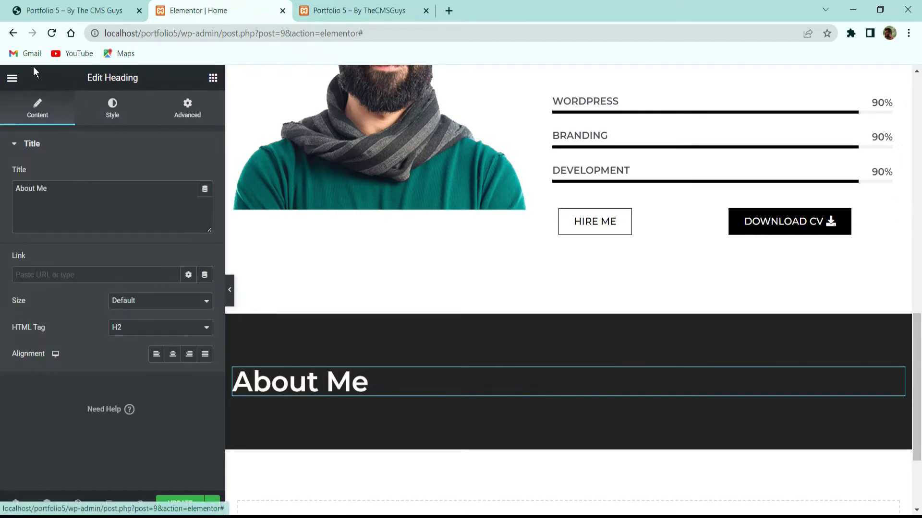
pyautogui.click(92, 209)
pyautogui.hotkey('ctrl', 'a')
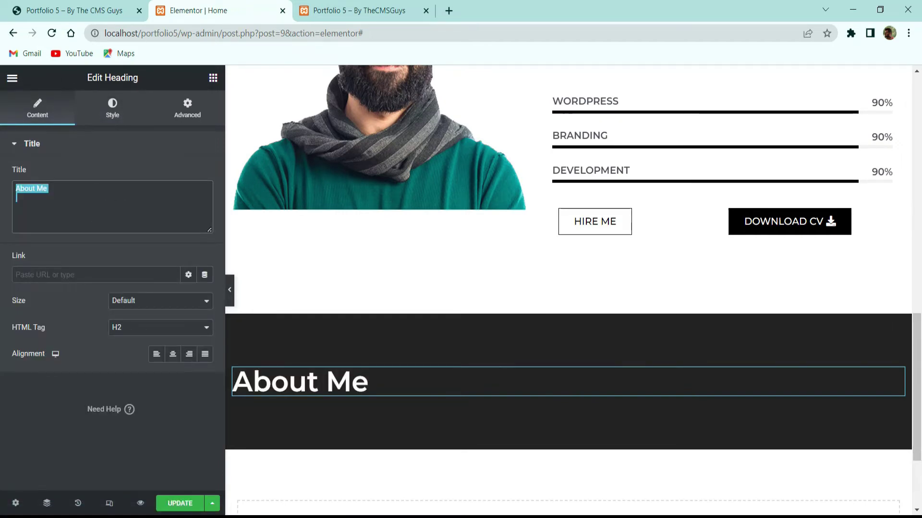
pyautogui.write('Services')
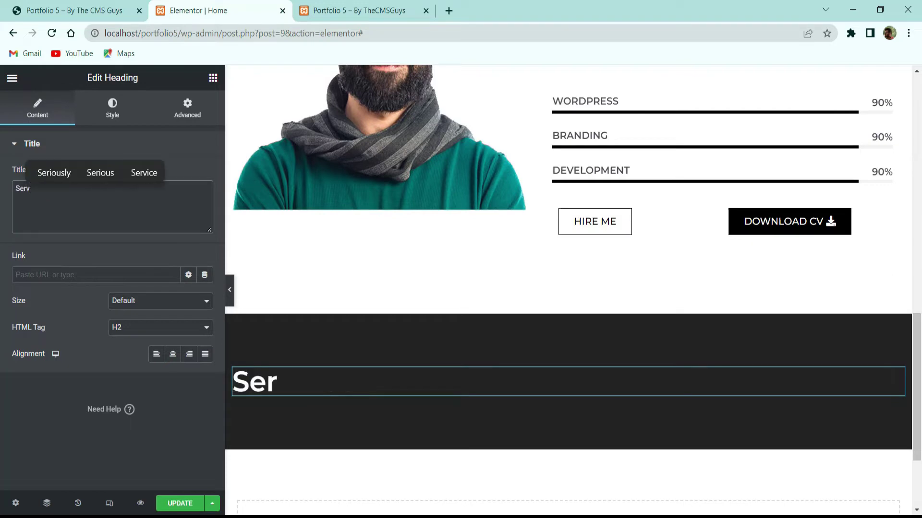
pyautogui.click(170, 355)
# Compare the new Services heading against the live site's Services section.
pyautogui.hotkey('ctrl', '1')
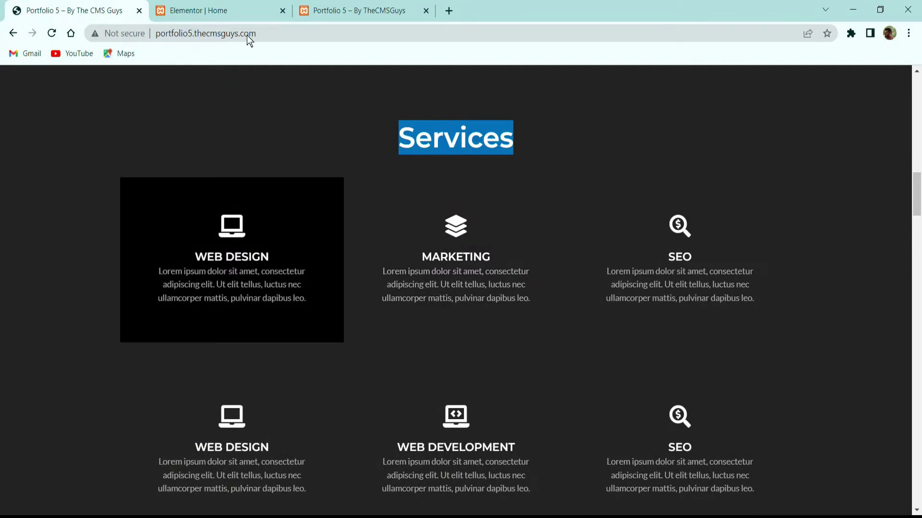
pyautogui.click(223, 15)
pyautogui.click(86, 10)
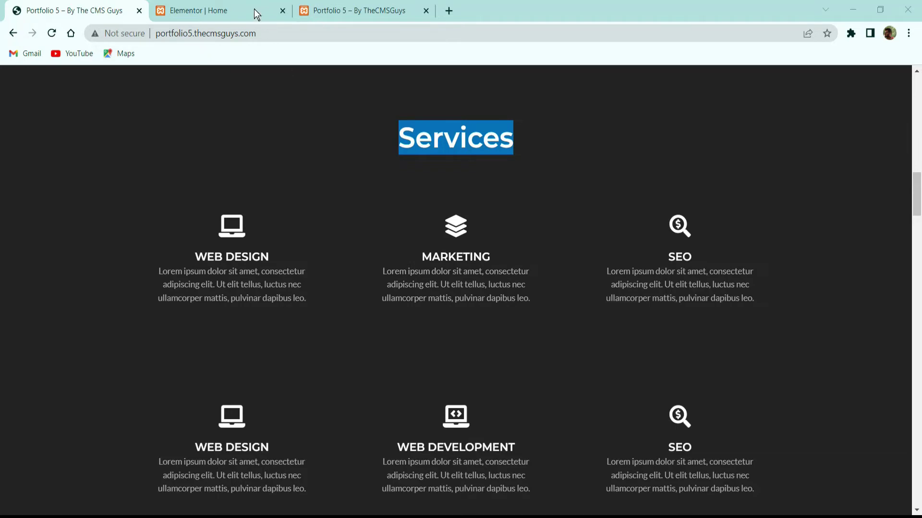
pyautogui.click(202, 6)
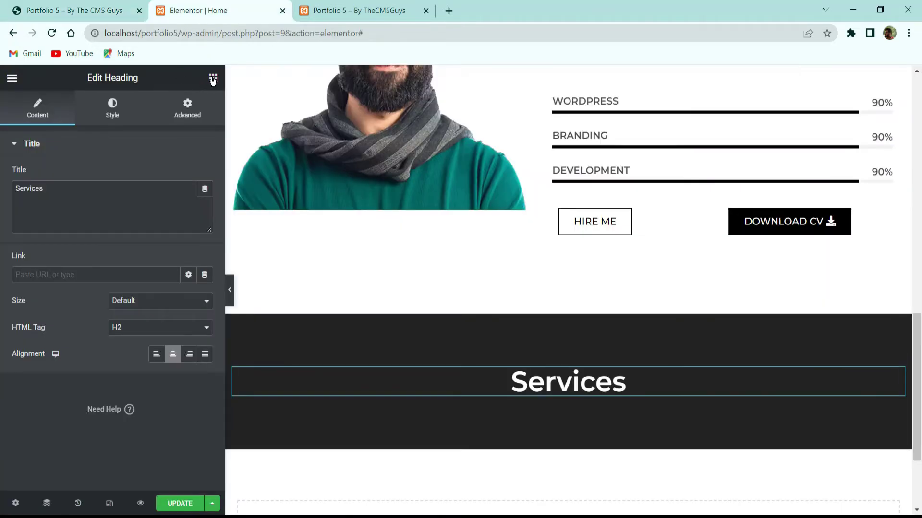
# Place a three-column inner section under the Services heading with no column gap.
pyautogui.click(213, 81)
pyautogui.moveTo(51, 222); pyautogui.dragTo(572, 397)
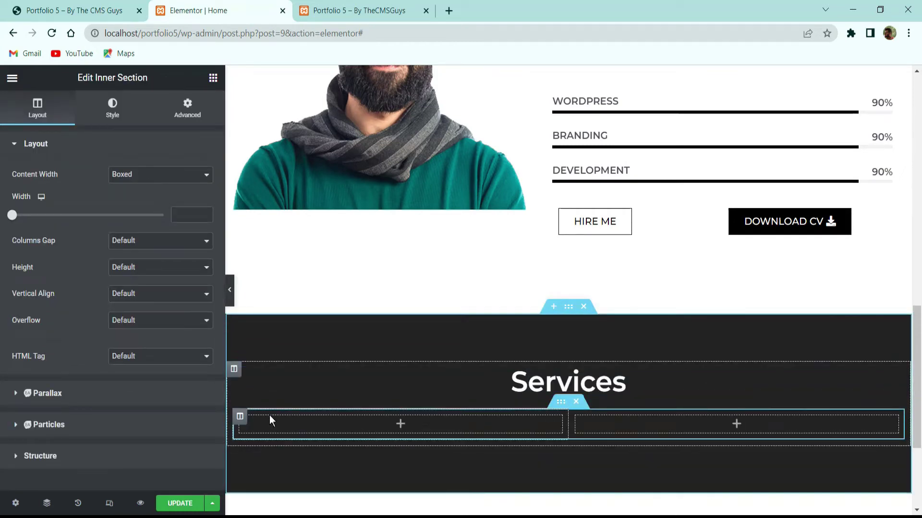
pyautogui.rightClick(242, 420)
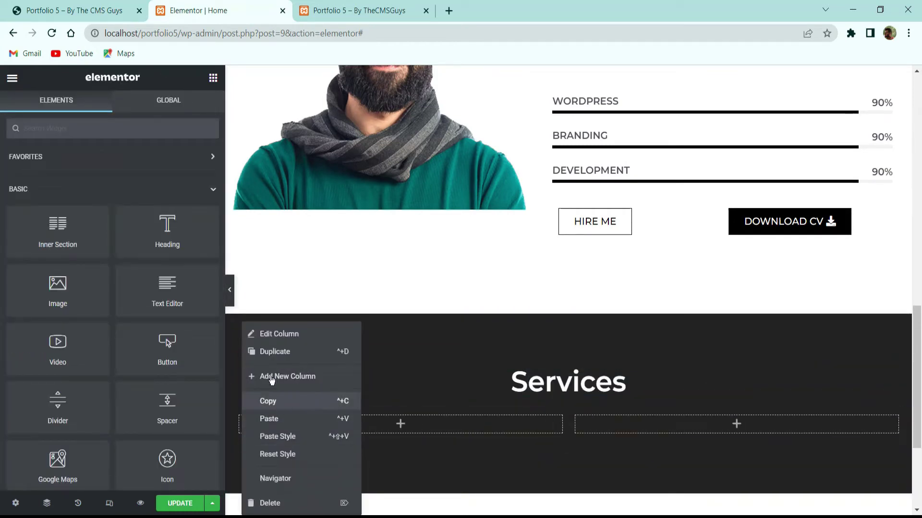
pyautogui.click(314, 347)
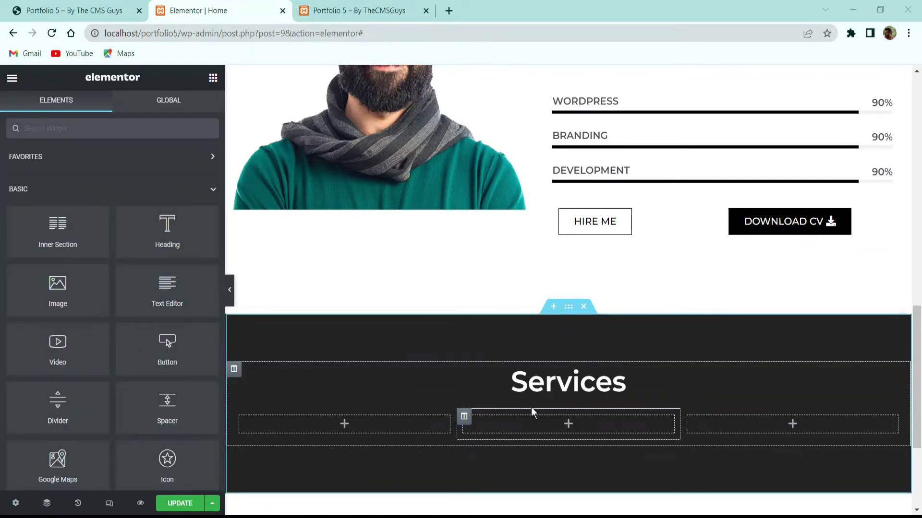
pyautogui.click(326, 417)
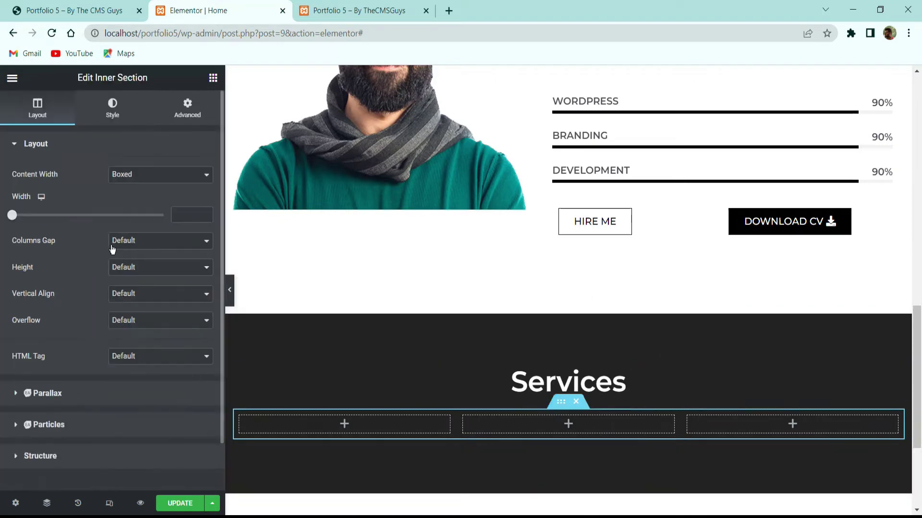
pyautogui.click(112, 248)
pyautogui.click(124, 264)
# Set the inner section's top and bottom margin to 20 px.
pyautogui.click(186, 119)
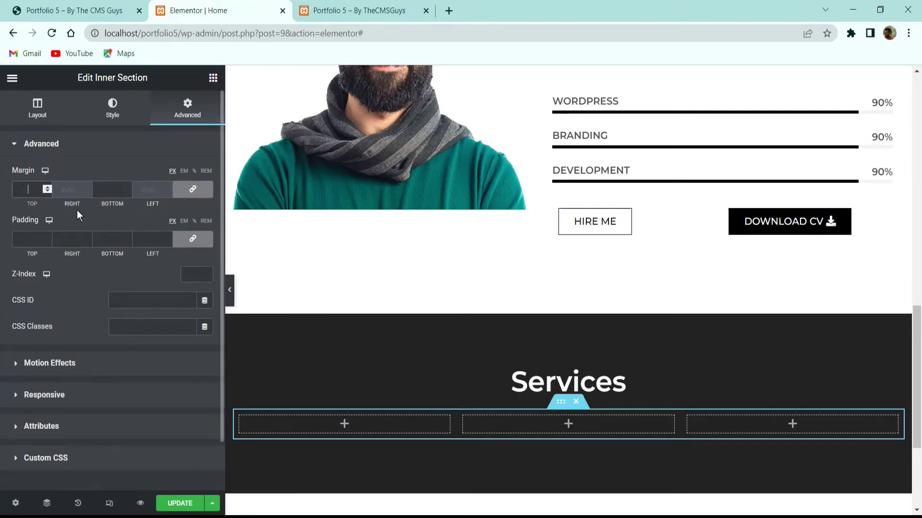
pyautogui.write('20')
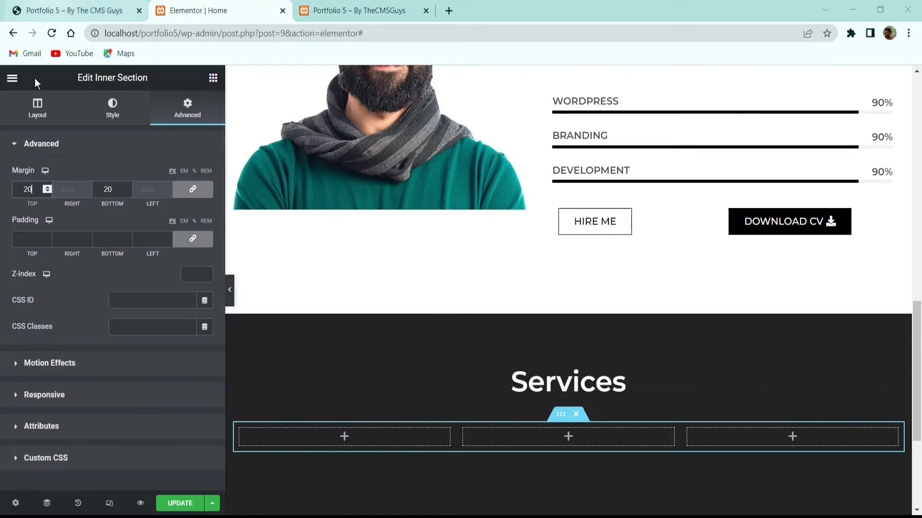
pyautogui.click(72, 10)
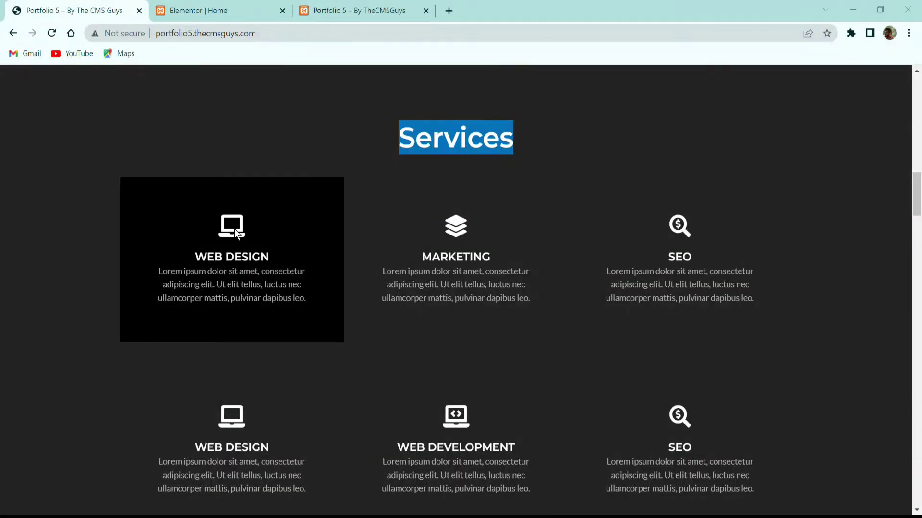
pyautogui.click(187, 6)
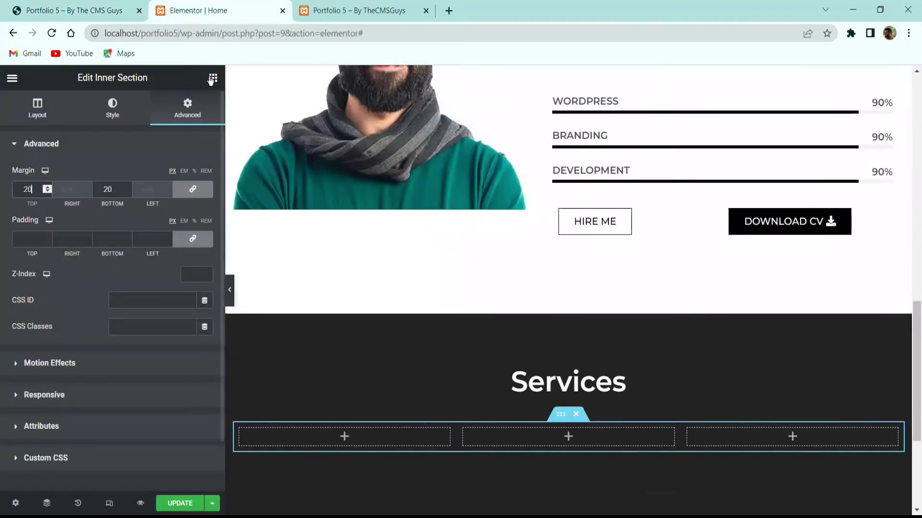
# Search 'icon' and drop an Icon Box widget into the first Services column.
pyautogui.click(213, 78)
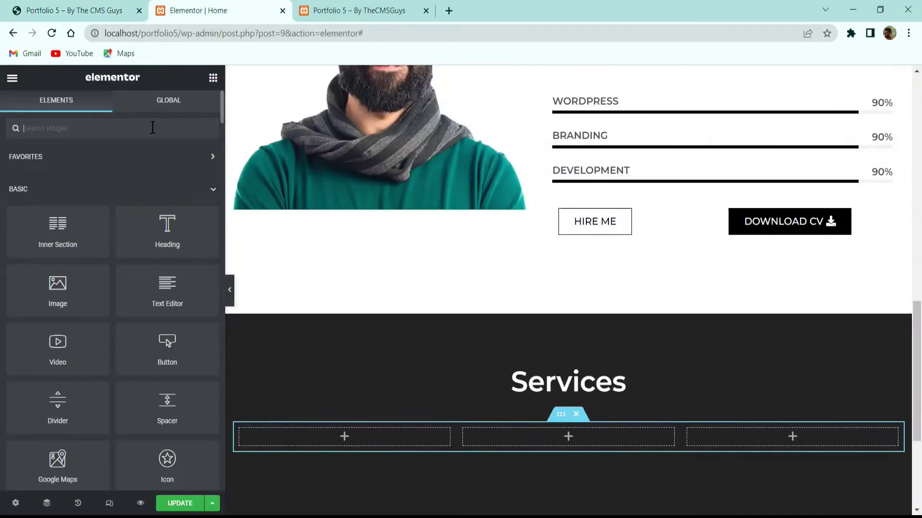
pyautogui.write('icon')
pyautogui.moveTo(162, 174); pyautogui.dragTo(304, 436)
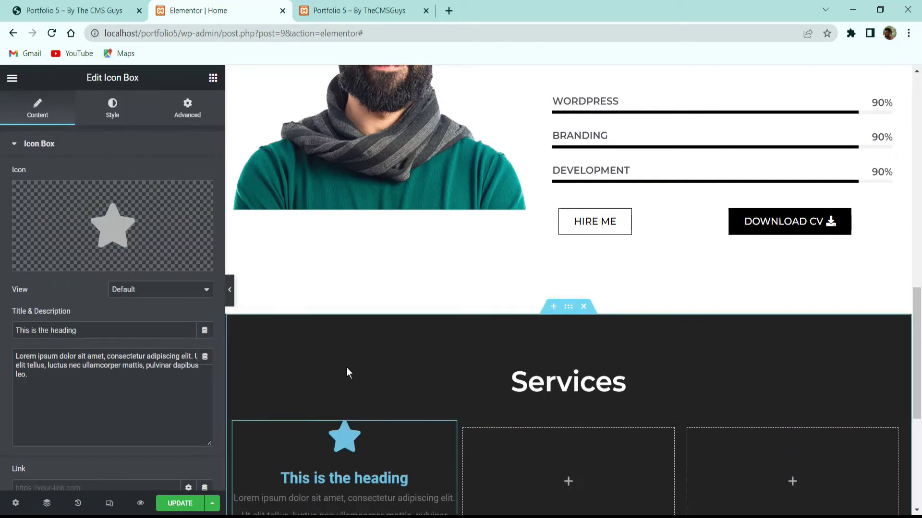
pyautogui.scroll(-3, 221, 288)
pyautogui.scroll(-3, 237, 288)
pyautogui.scroll(3, 140, 284)
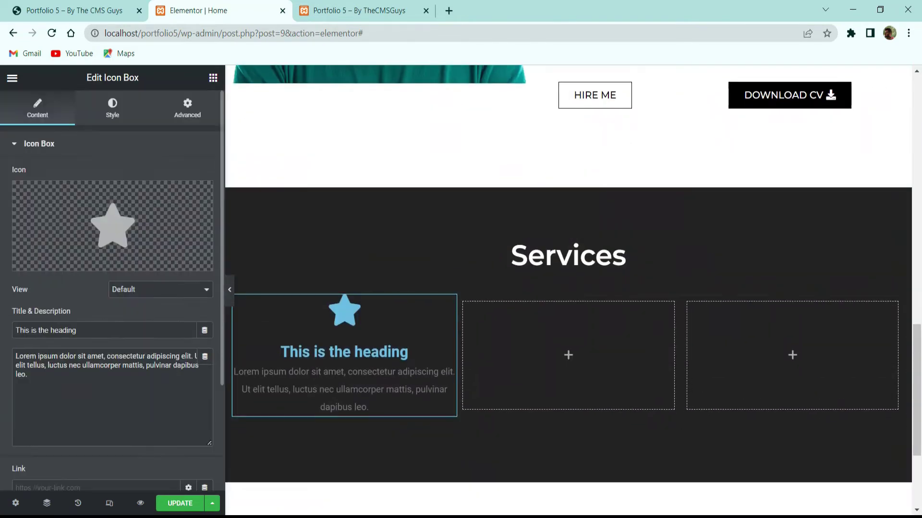
# Replace the icon box's star with the Laptop icon from the Icon Library.
pyautogui.click(111, 224)
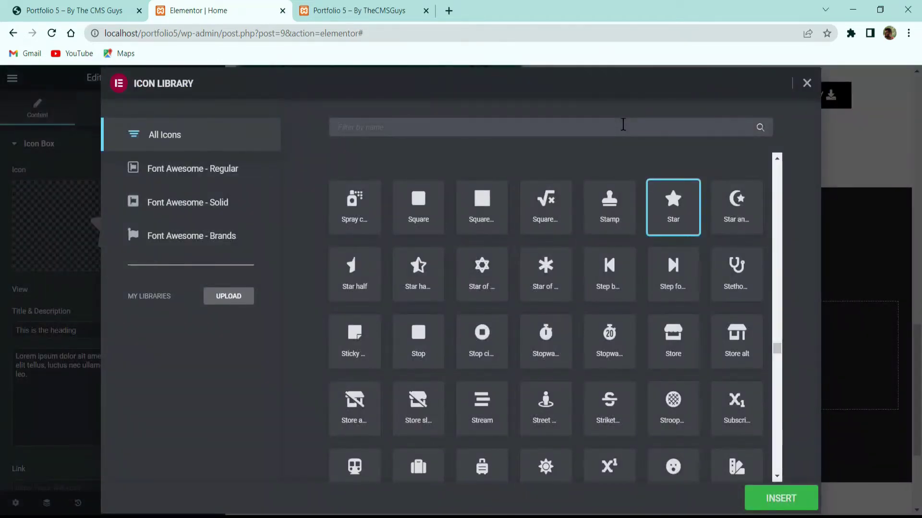
pyautogui.click(623, 126)
pyautogui.write('laptop')
pyautogui.click(343, 212)
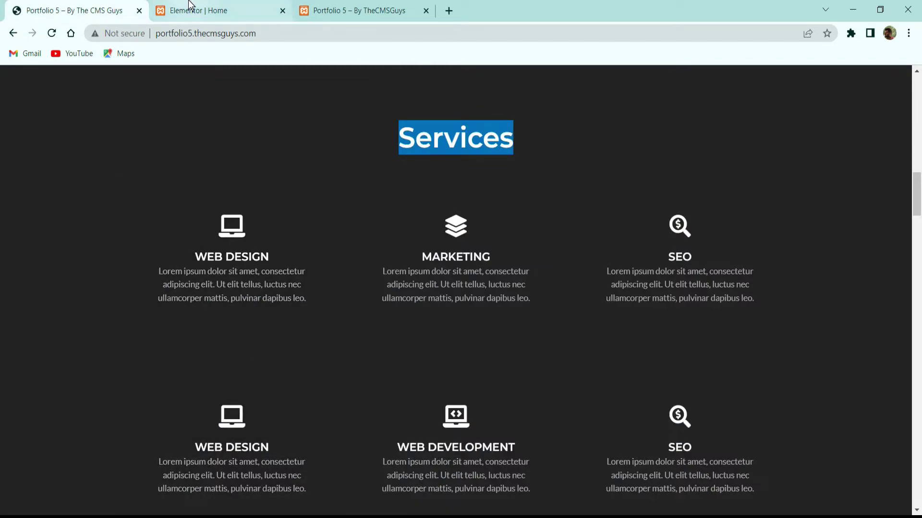
pyautogui.click(189, 5)
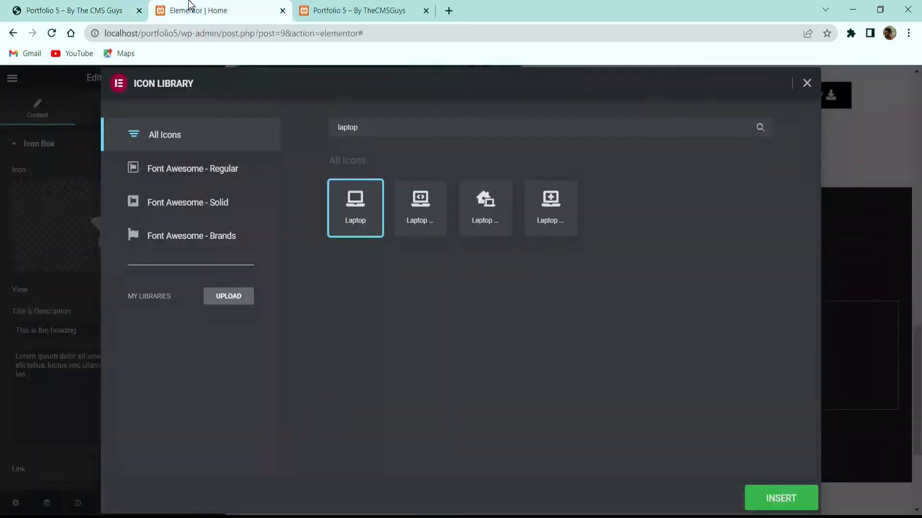
pyautogui.click(781, 499)
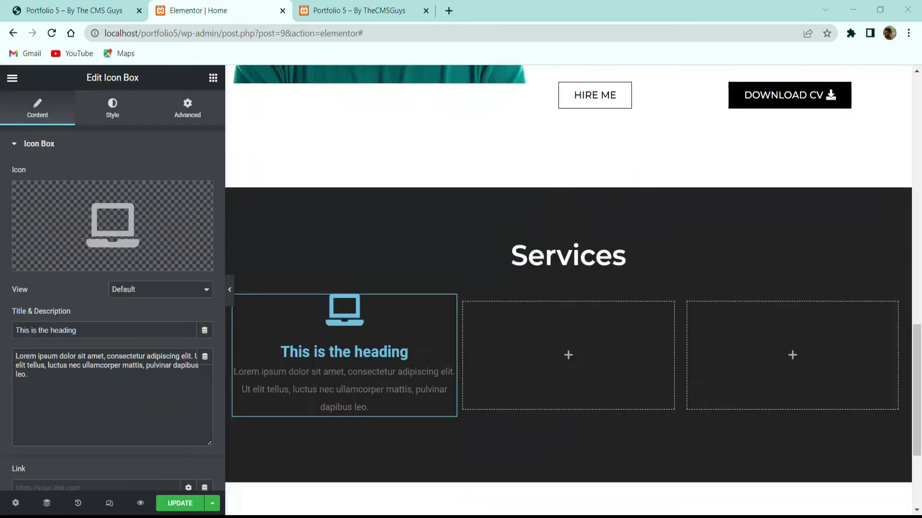
# Set the icon box title to WEB DESIGN, copied from the live site.
pyautogui.click(30, 9)
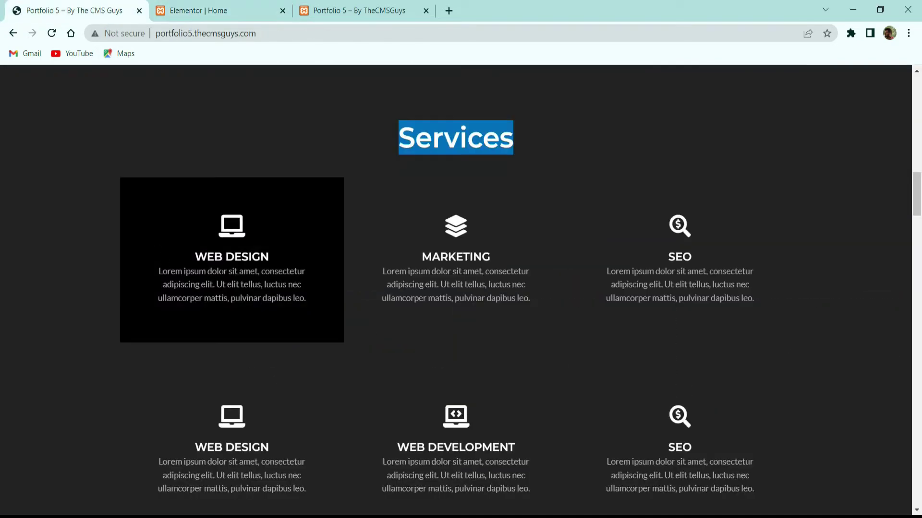
pyautogui.tripleClick(235, 257)
pyautogui.hotkey('ctrl', 'c')
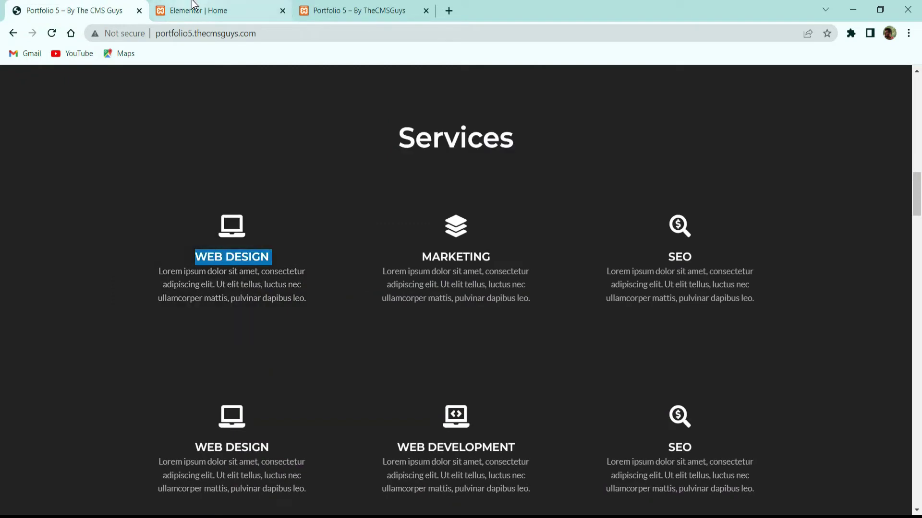
pyautogui.click(195, 10)
pyautogui.tripleClick(97, 326)
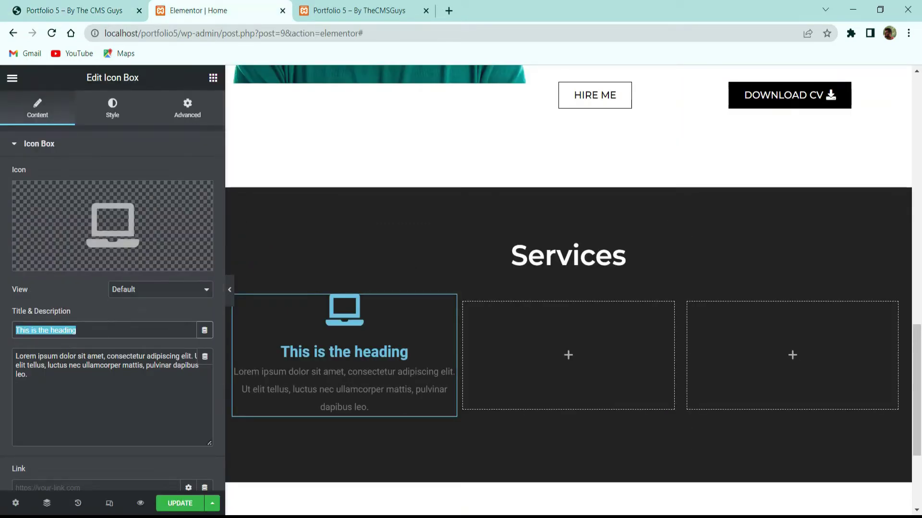
pyautogui.hotkey('ctrl', 'v')
# Replace the description with the live site's Web Design lorem ipsum paragraph.
pyautogui.click(79, 6)
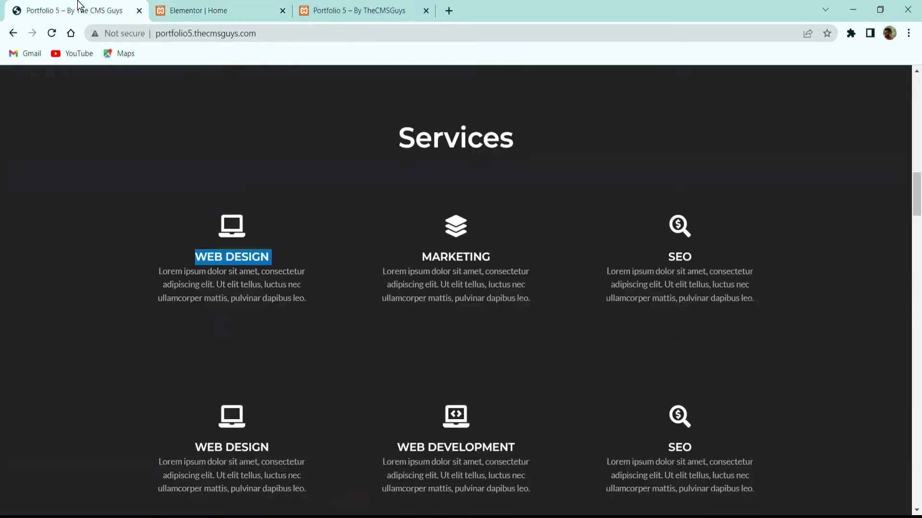
pyautogui.tripleClick(268, 291)
pyautogui.hotkey('ctrl', 'c')
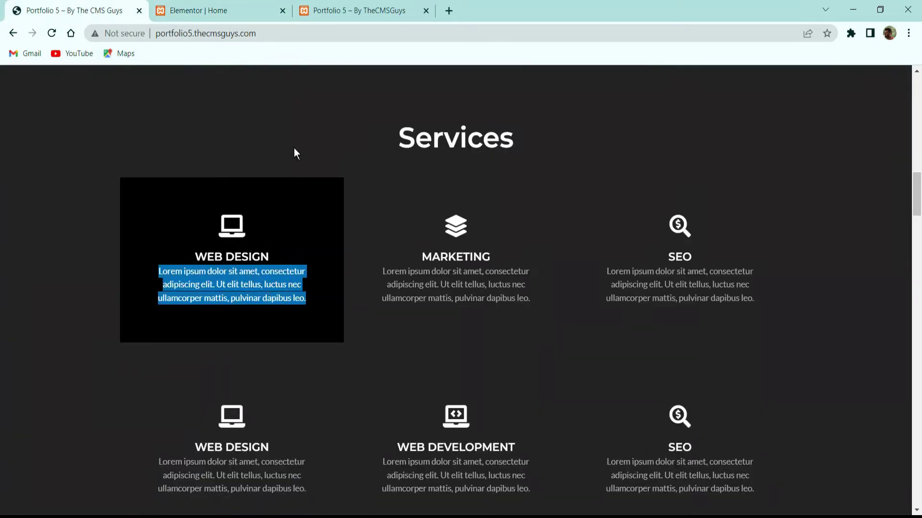
pyautogui.click(255, 7)
pyautogui.tripleClick(144, 389)
pyautogui.hotkey('ctrl', 'v')
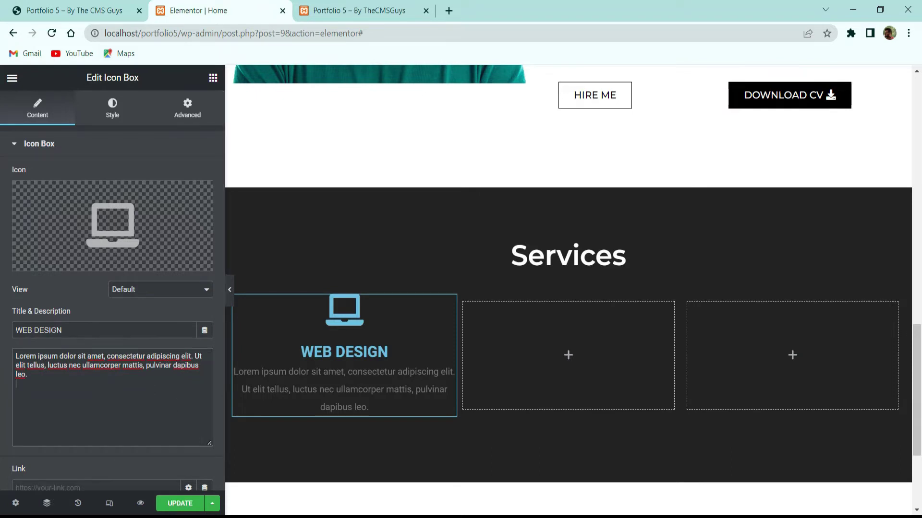
pyautogui.scroll(-3, 132, 362)
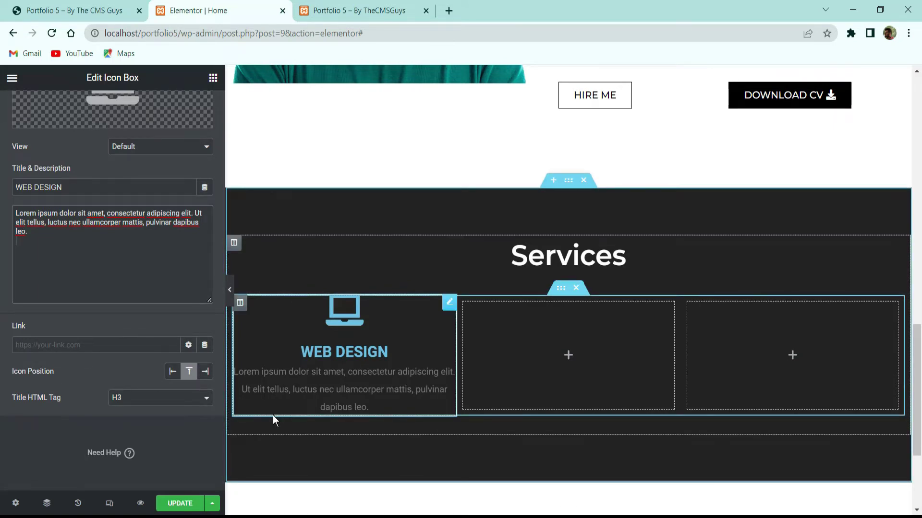
pyautogui.scroll(5, 128, 351)
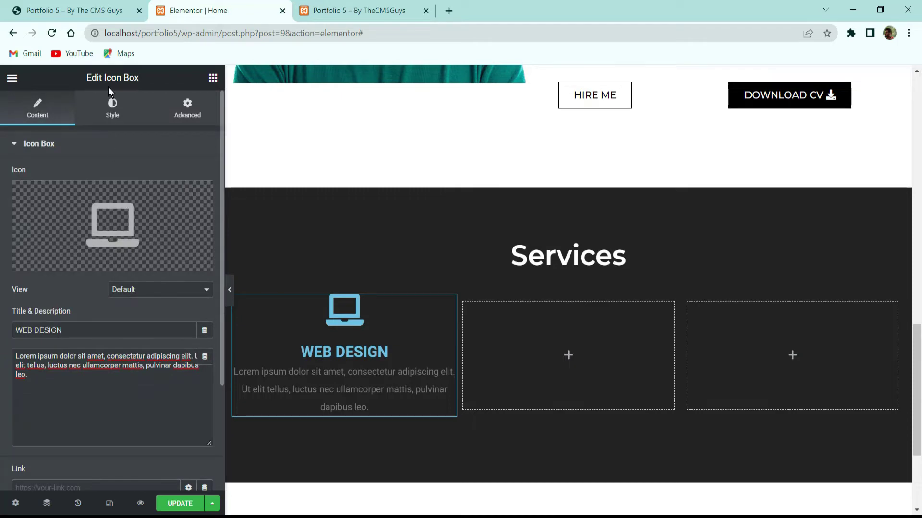
# Style the laptop icon white #FFFFFF with spacing 10 and size 35.
pyautogui.click(112, 108)
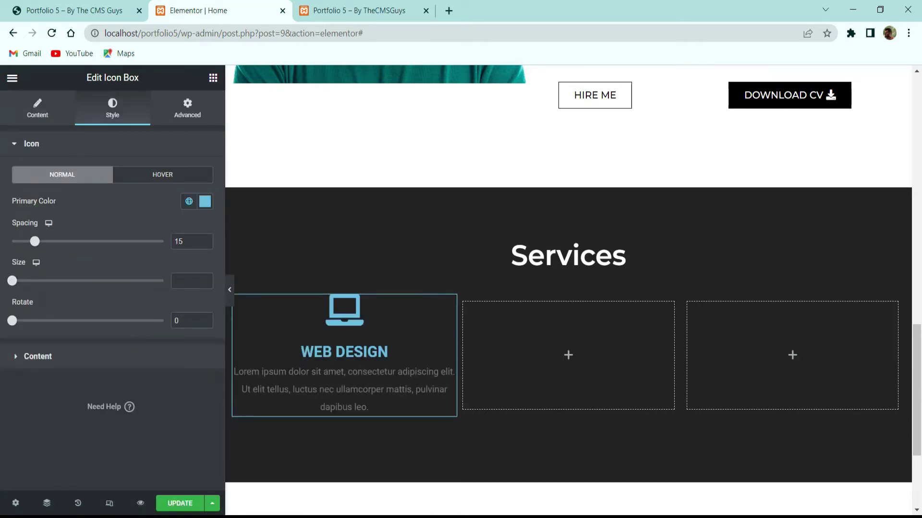
pyautogui.click(205, 202)
pyautogui.write('#FFFFFF')
pyautogui.click(99, 201)
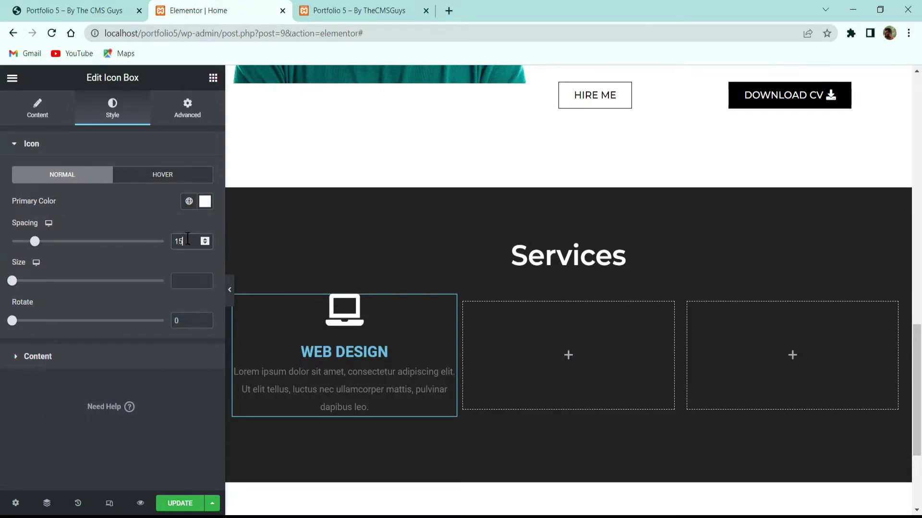
pyautogui.write('10')
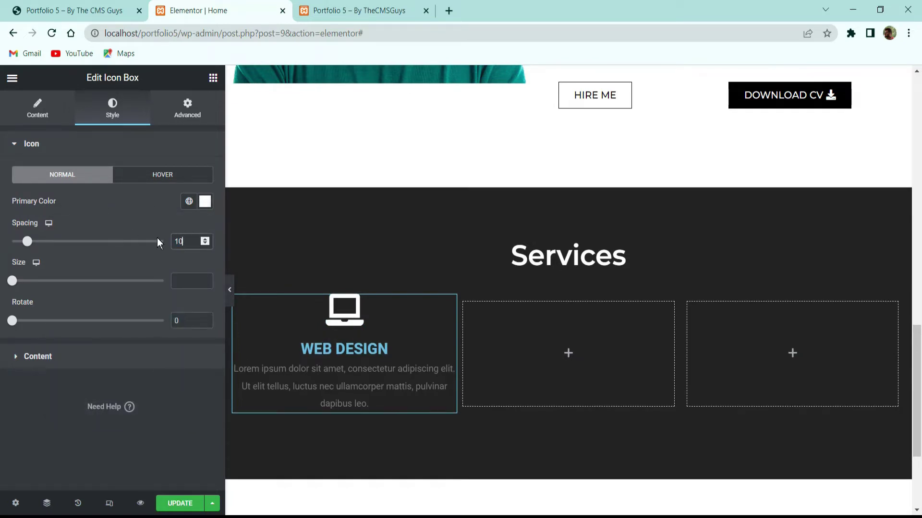
pyautogui.click(178, 281)
pyautogui.write('35')
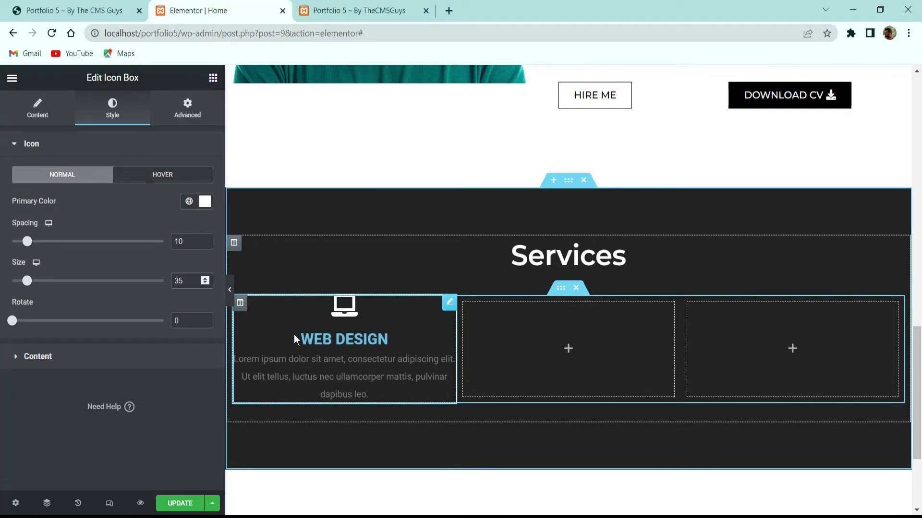
pyautogui.click(77, 356)
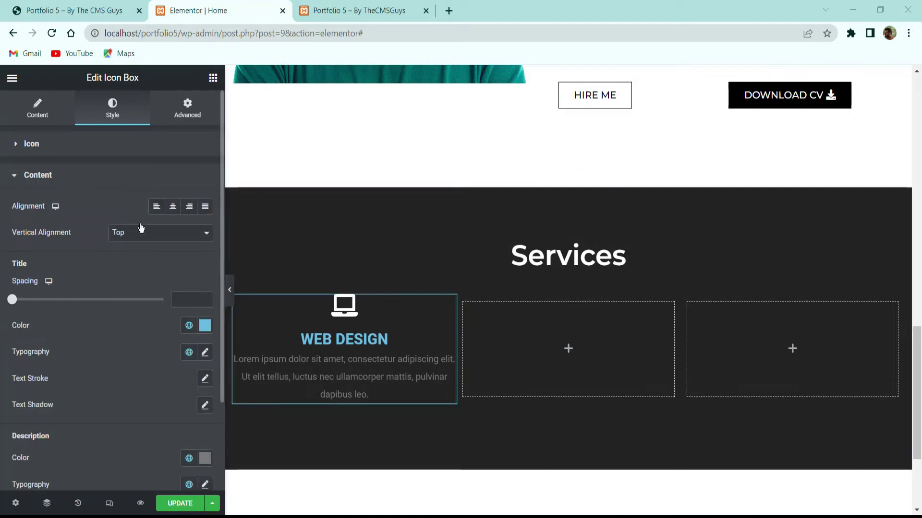
# Centre-align the icon box content and make the WEB DESIGN title white.
pyautogui.click(172, 206)
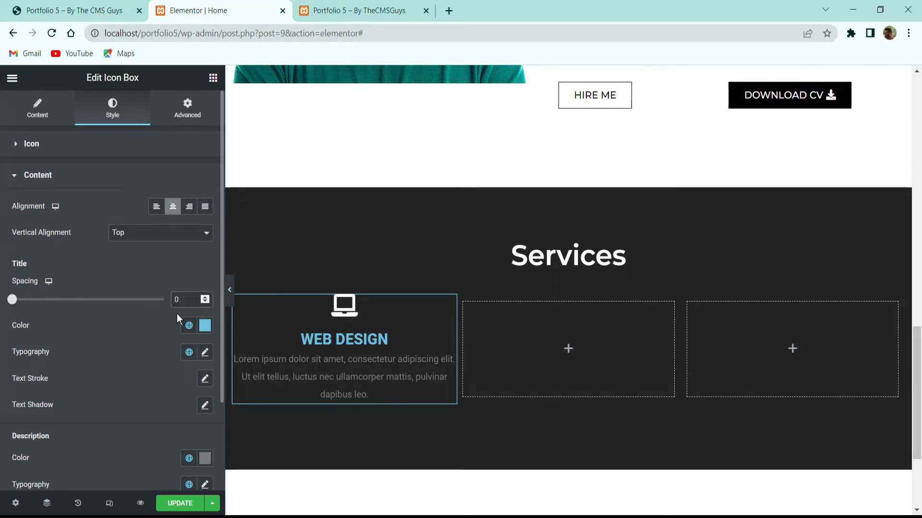
pyautogui.click(205, 326)
pyautogui.write('#FFFFFF')
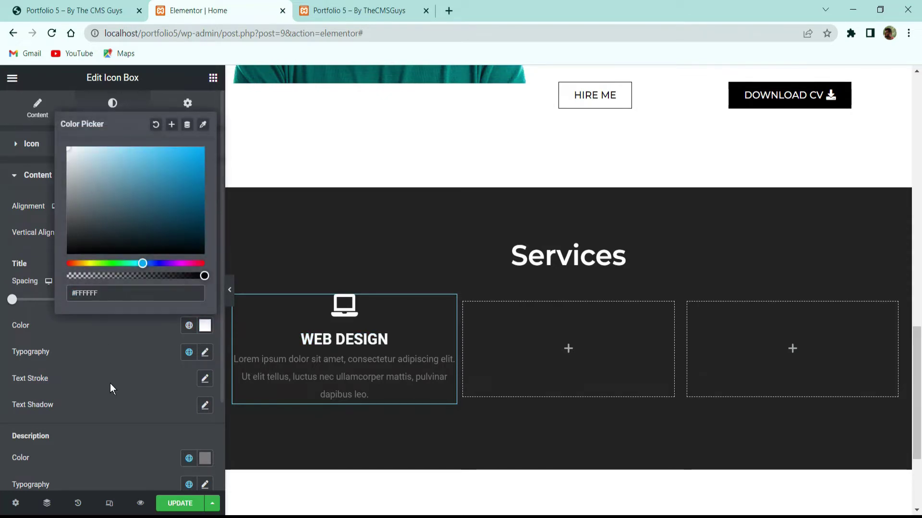
pyautogui.click(144, 350)
# Set the title typography to Montserrat, size 18, weight 600.
pyautogui.click(205, 352)
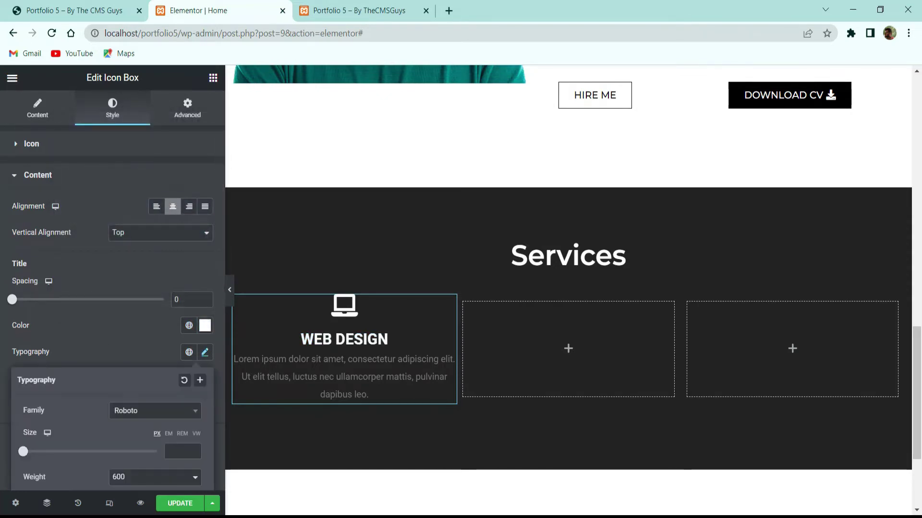
pyautogui.scroll(-3, 134, 317)
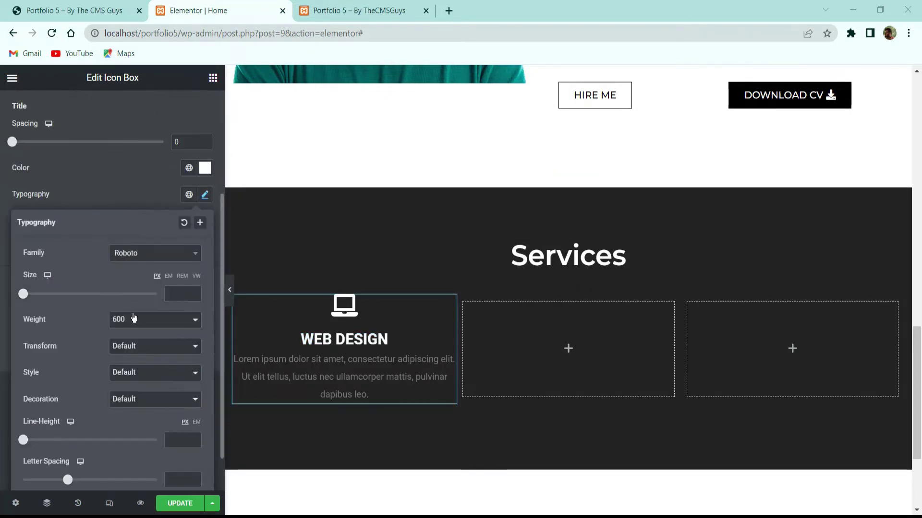
pyautogui.click(140, 253)
pyautogui.write('monts')
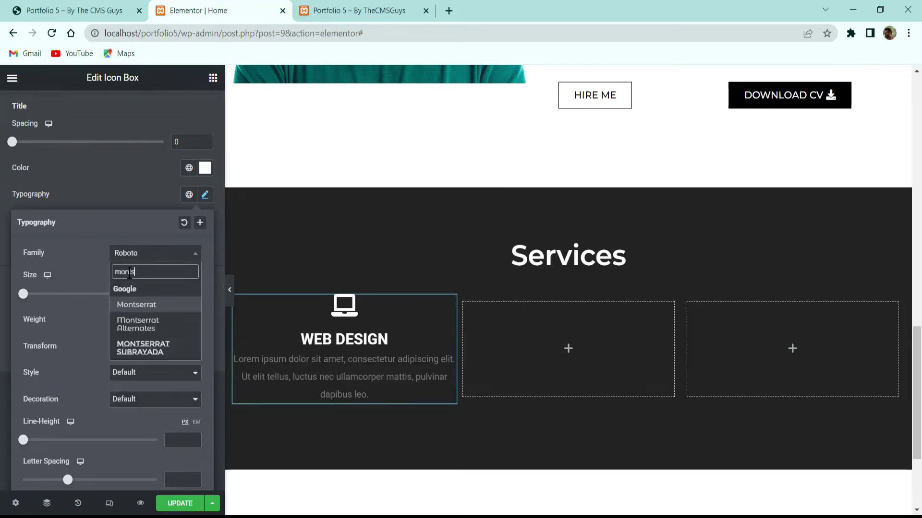
pyautogui.press('Return')
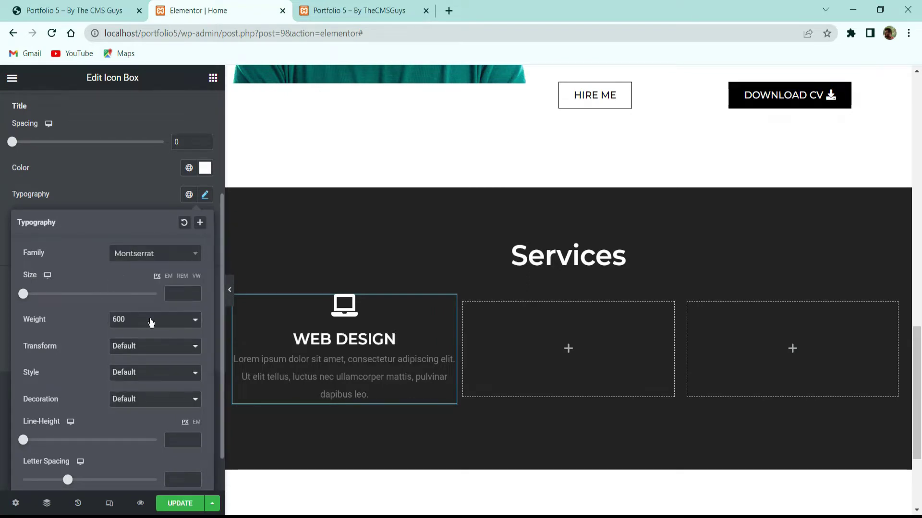
pyautogui.click(178, 294)
pyautogui.write('18')
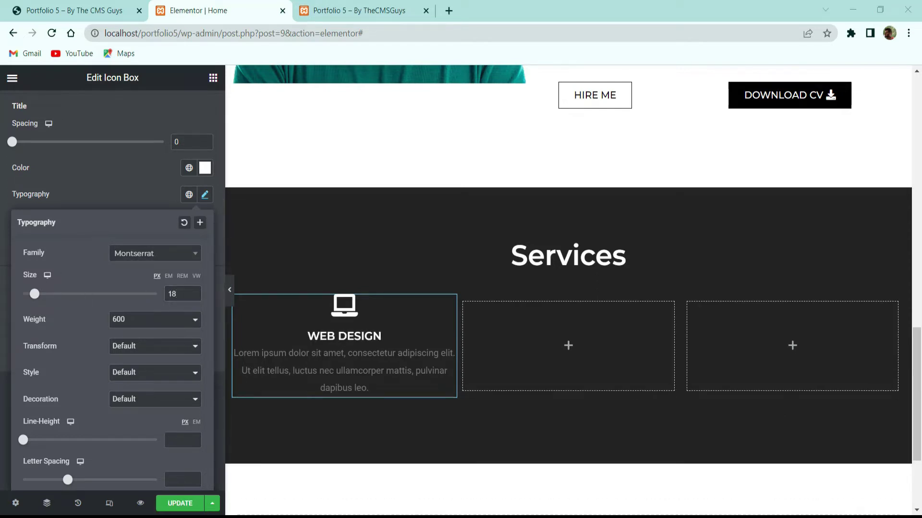
pyautogui.click(115, 196)
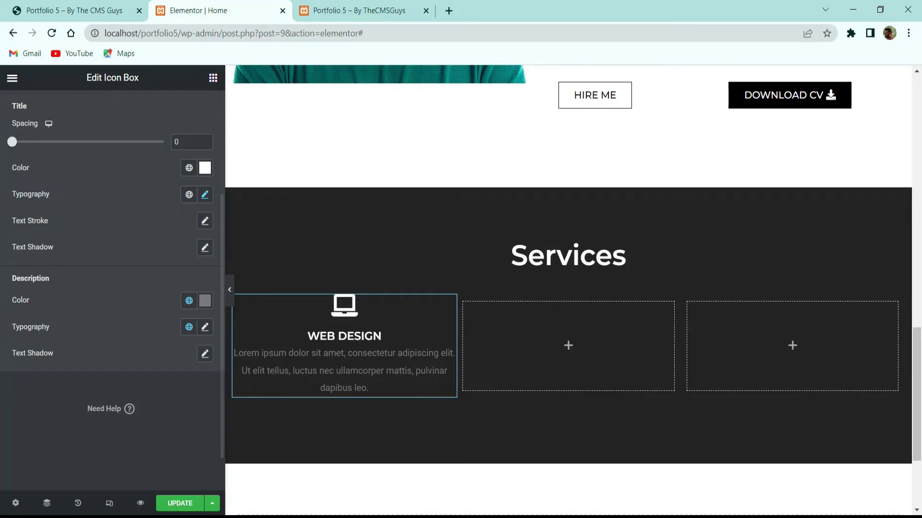
# Set the description colour to grey #999999.
pyautogui.click(205, 301)
pyautogui.click(126, 317)
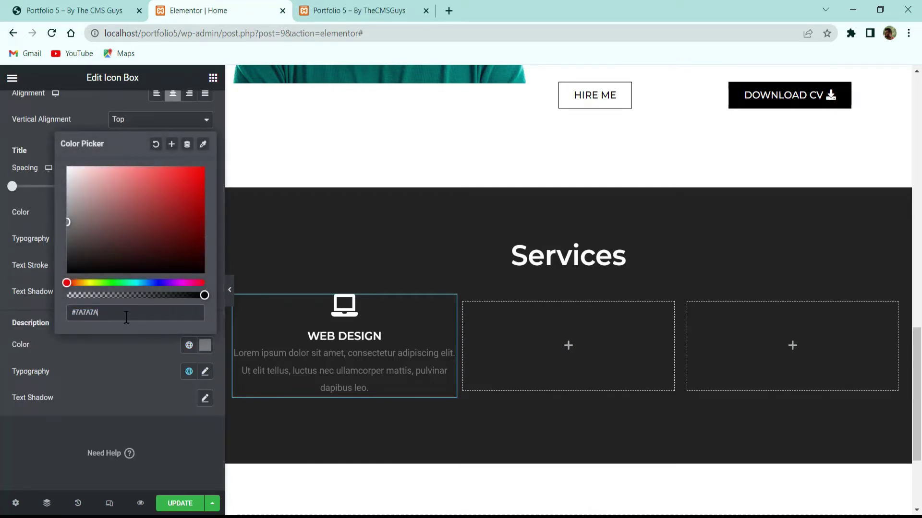
pyautogui.press('BackSpace')
pyautogui.press('BackSpace')
pyautogui.press('BackSpace')
pyautogui.write('9')
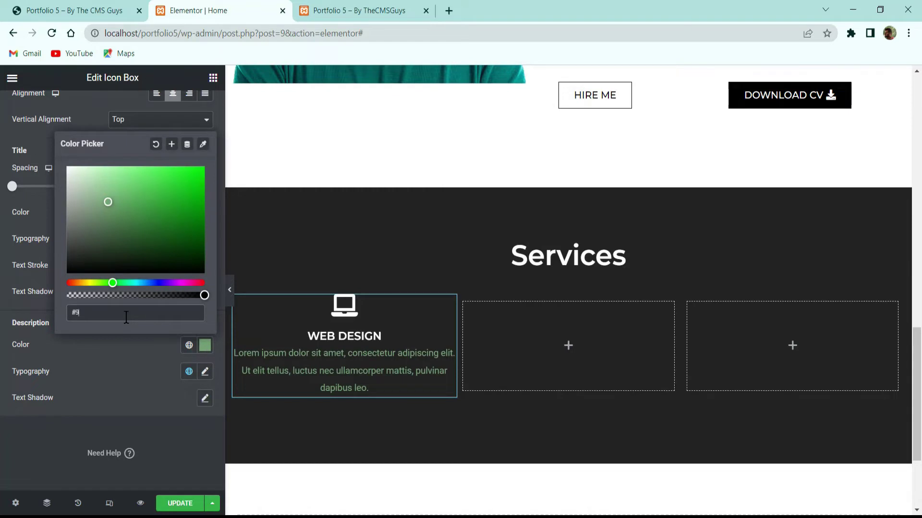
pyautogui.write('99999')
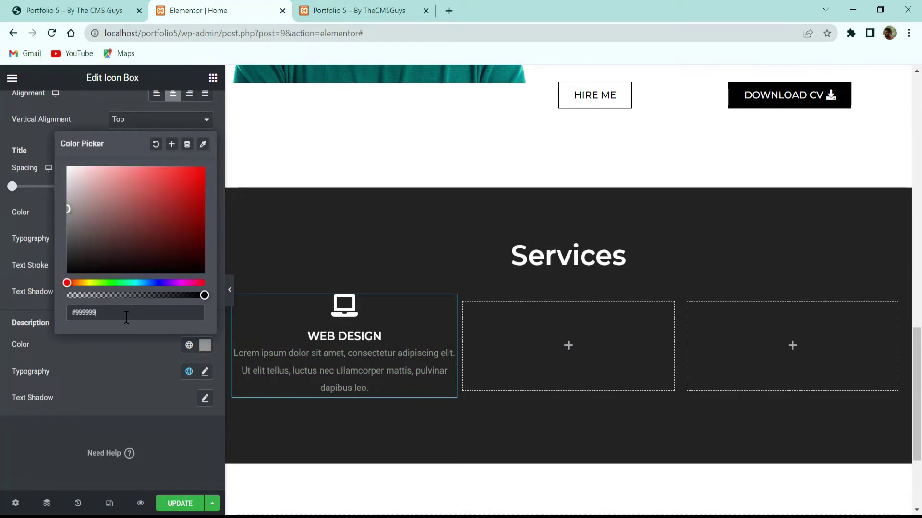
pyautogui.click(214, 381)
# Set the description typography to Lato, 14 px, with 1.5 em line height.
pyautogui.click(204, 371)
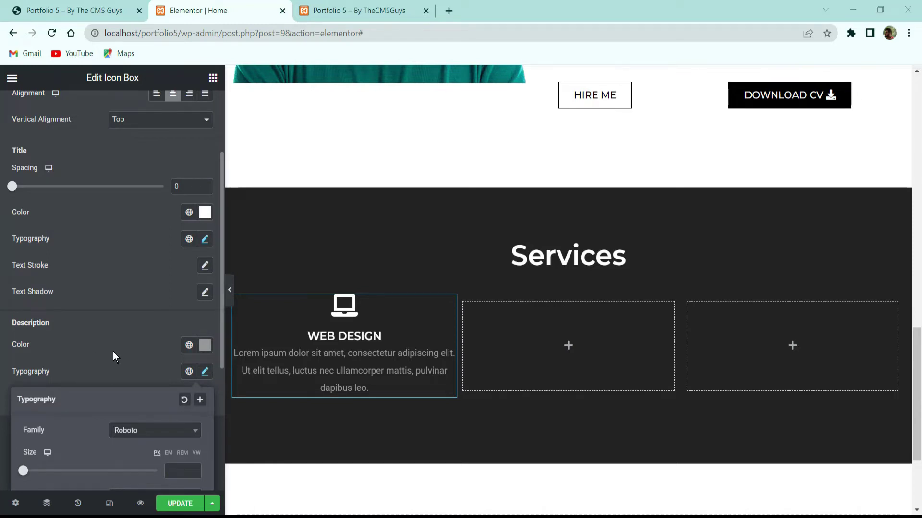
pyautogui.scroll(-5, 125, 408)
pyautogui.click(149, 211)
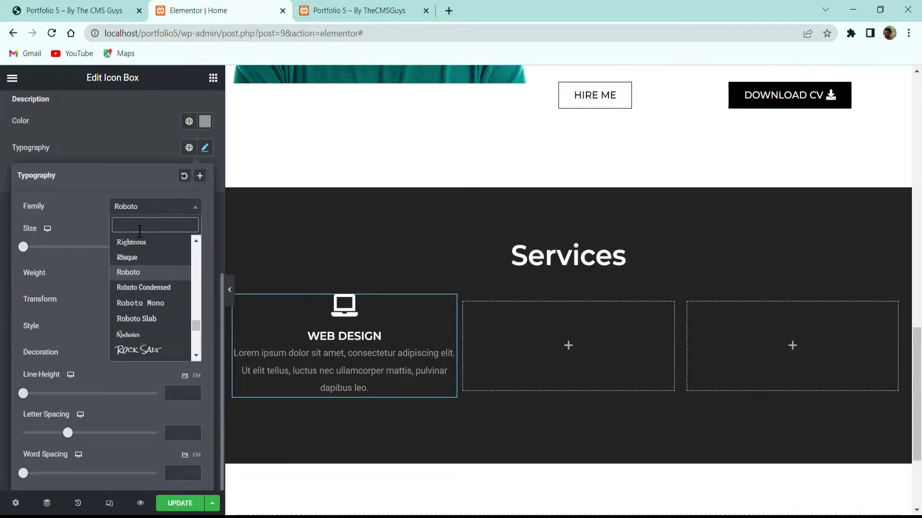
pyautogui.write('latop')
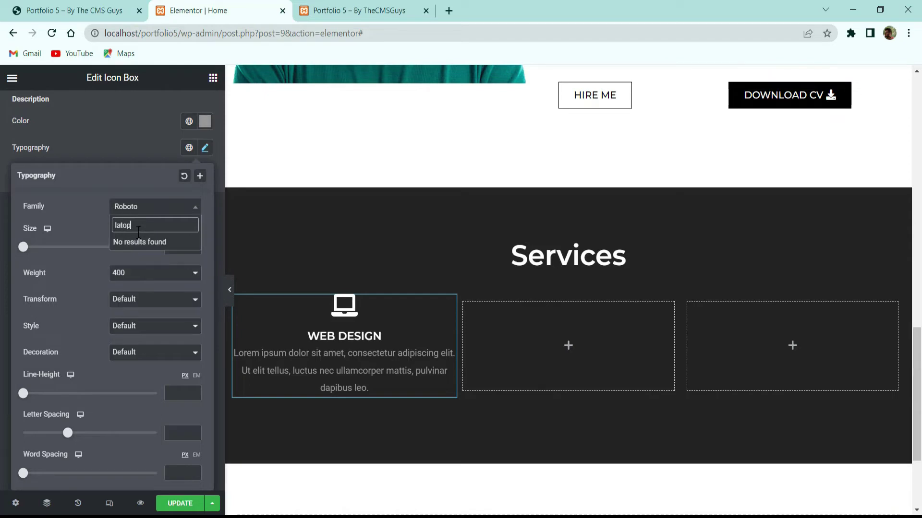
pyautogui.press('BackSpace')
pyautogui.press('BackSpace')
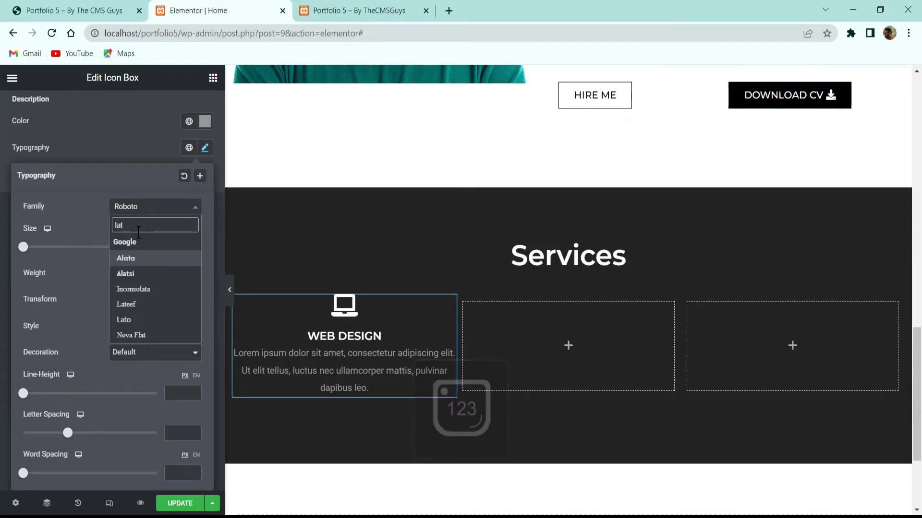
pyautogui.write('l')
pyautogui.press('BackSpace')
pyautogui.write('o')
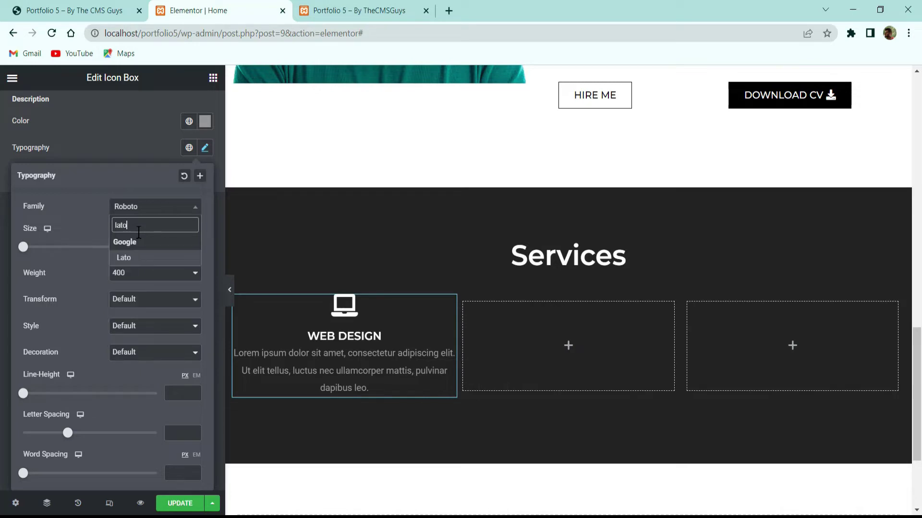
pyautogui.press('Return')
pyautogui.click(173, 248)
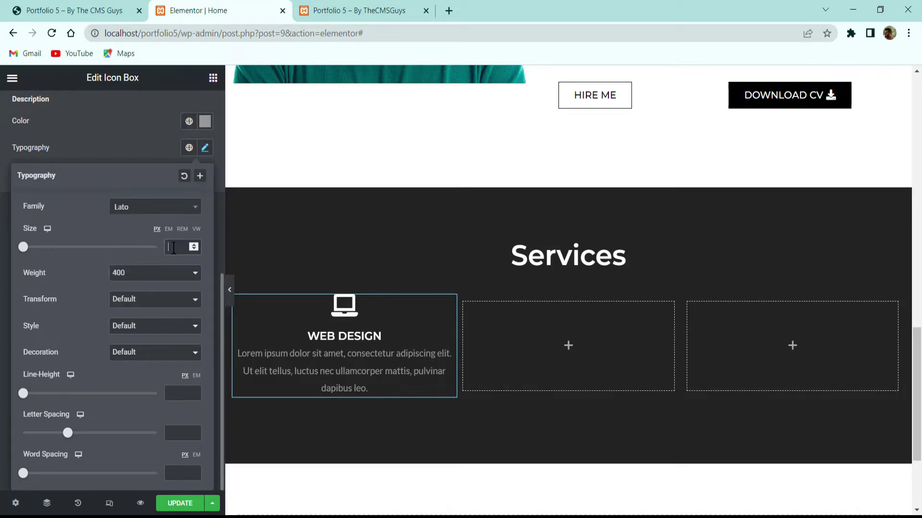
pyautogui.write('14')
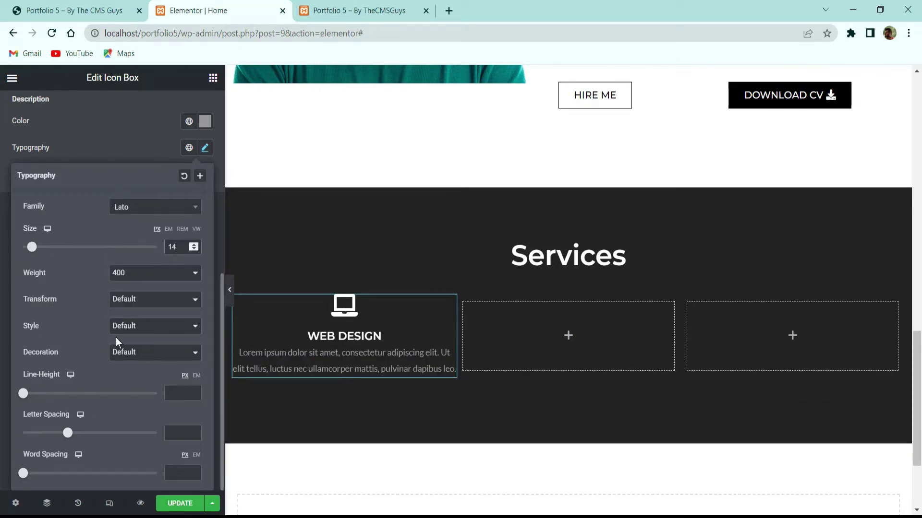
pyautogui.click(196, 376)
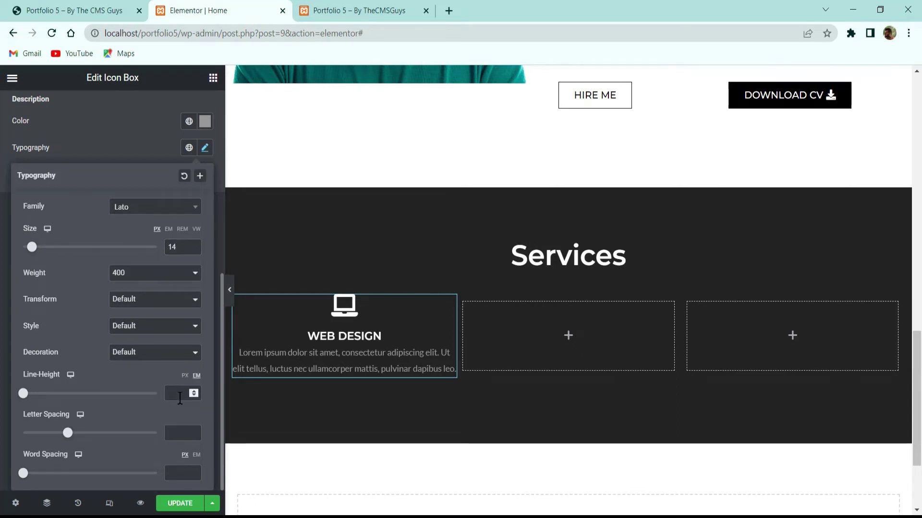
pyautogui.write('1.5')
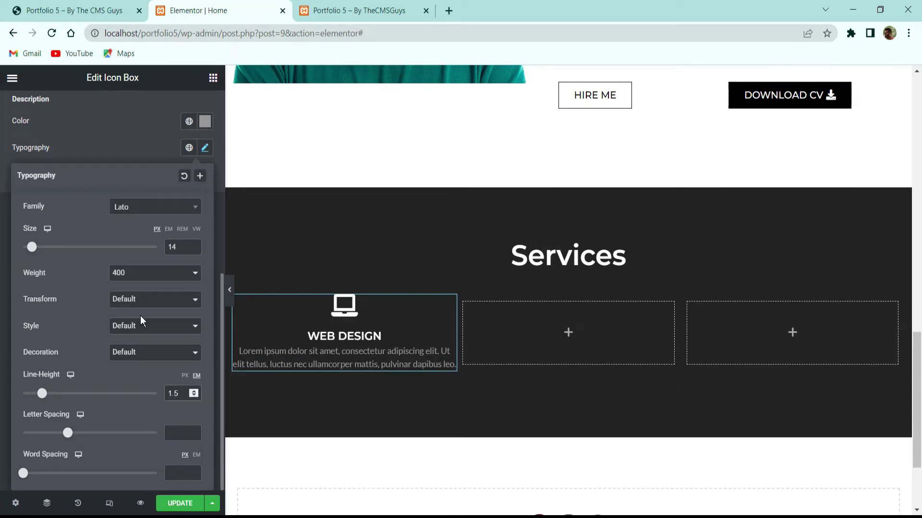
pyautogui.click(108, 126)
pyautogui.scroll(5, 149, 258)
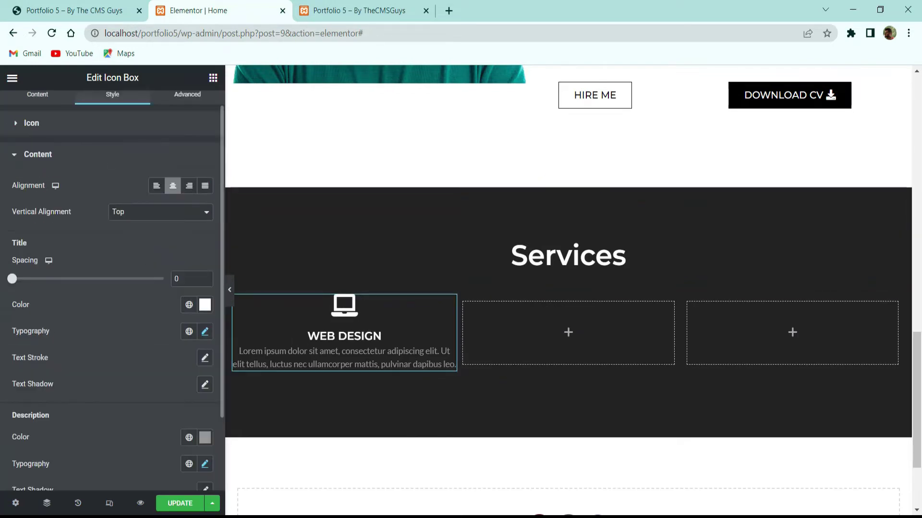
# Give the Web Design icon box 30 px padding on all sides and preview it.
pyautogui.scroll(1, 178, 136)
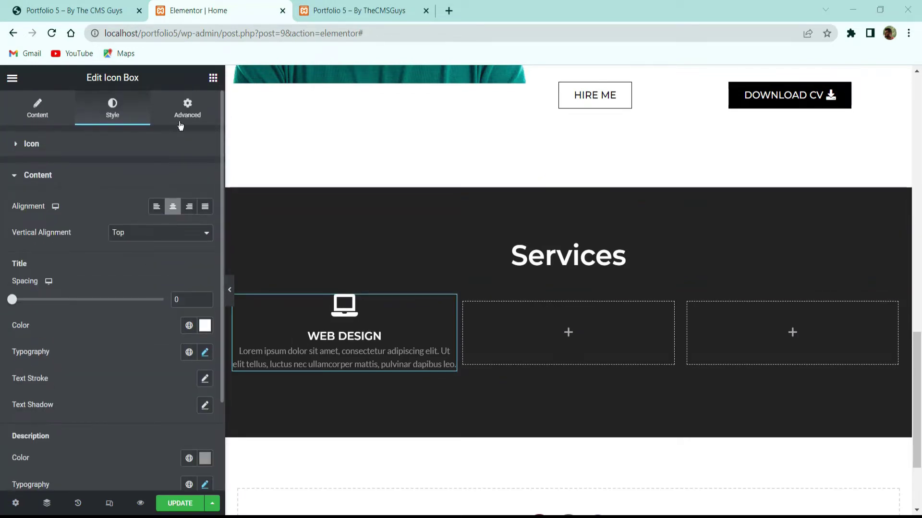
pyautogui.click(186, 108)
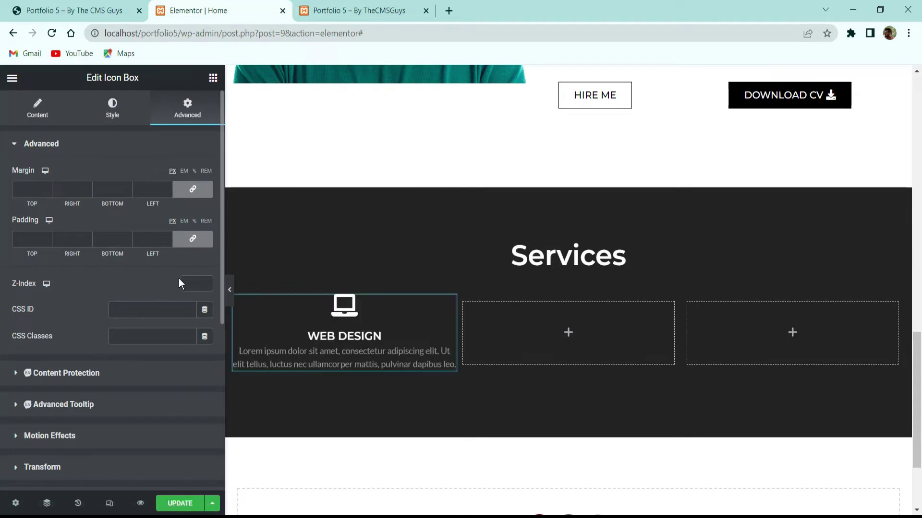
pyautogui.click(116, 240)
pyautogui.write('3')
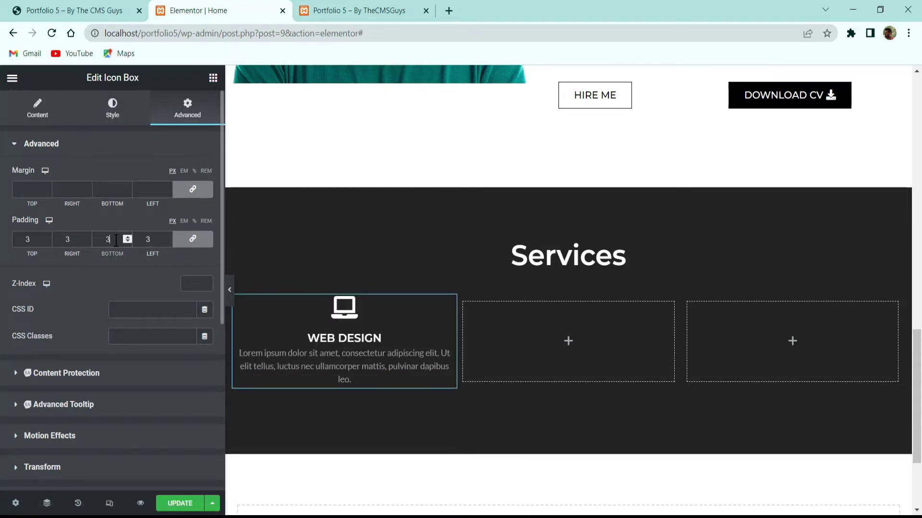
pyautogui.write('0')
pyautogui.press('Up')
pyautogui.press('Up')
pyautogui.press('Up')
pyautogui.press('Up')
pyautogui.press('Up')
pyautogui.press('Up')
pyautogui.press('Up')
pyautogui.press('Up')
pyautogui.press('Up')
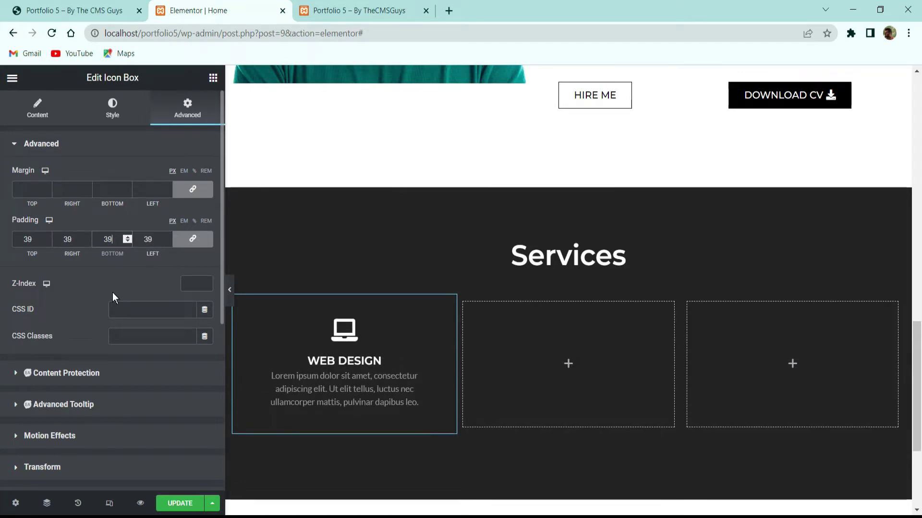
pyautogui.press('BackSpace')
pyautogui.press('BackSpace')
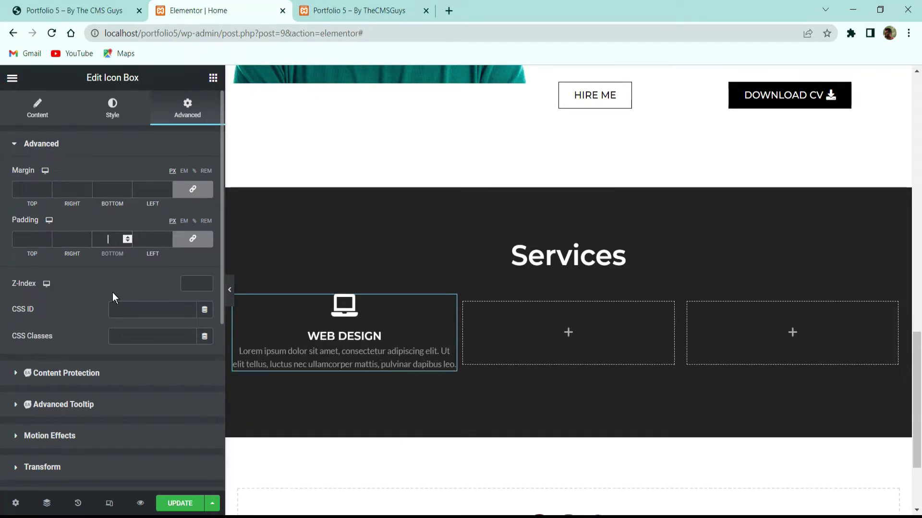
pyautogui.write('30')
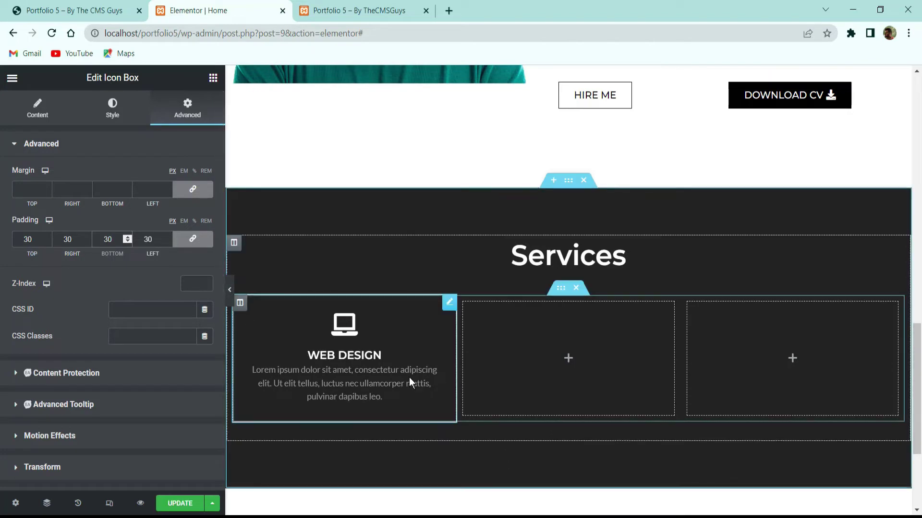
pyautogui.click(229, 290)
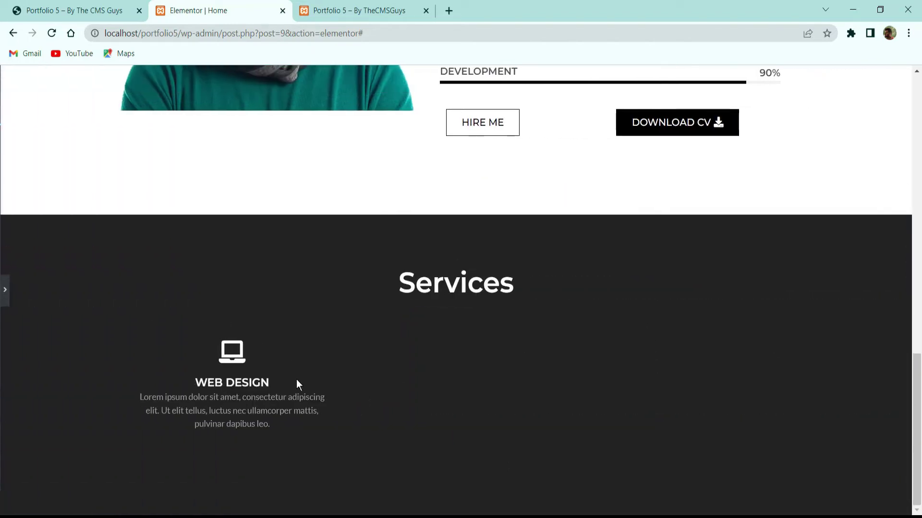
pyautogui.click(4, 290)
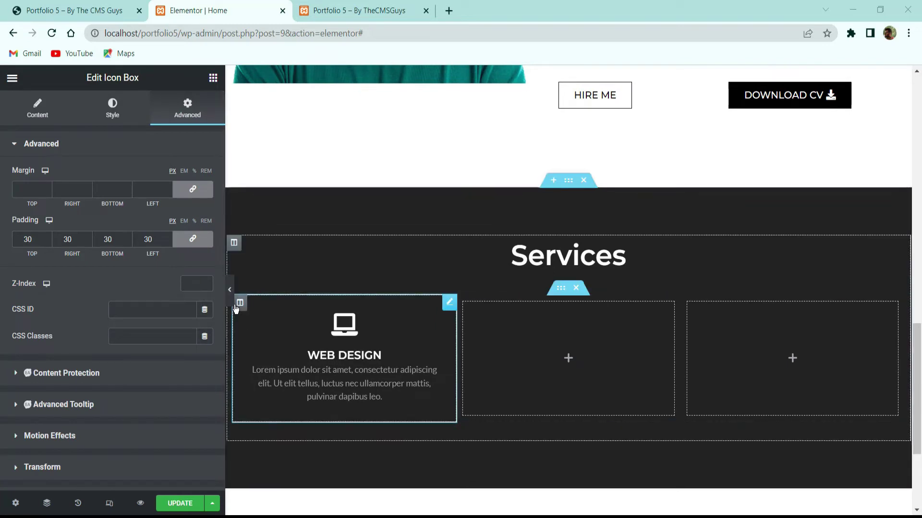
pyautogui.click(240, 303)
# Set the Web Design column's linked padding to 35 on every side.
pyautogui.click(204, 121)
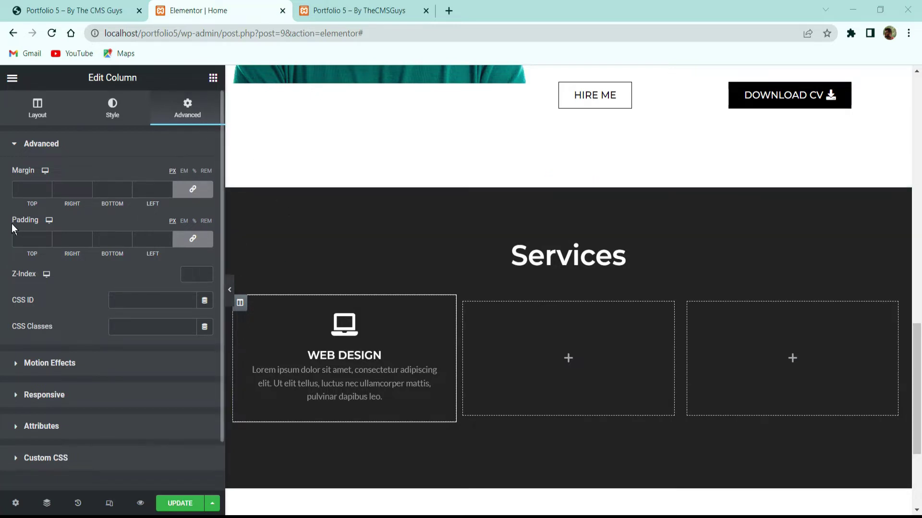
pyautogui.click(28, 236)
pyautogui.write('17')
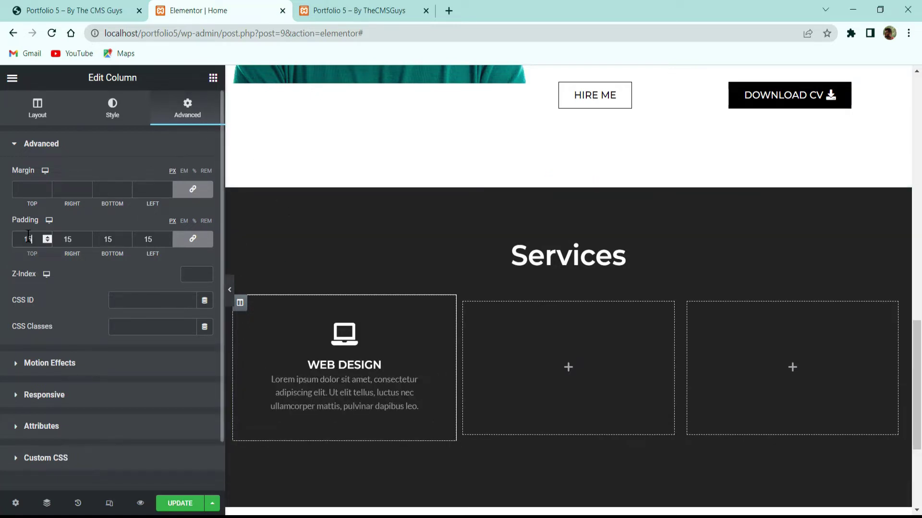
pyautogui.press('Up')
pyautogui.press('Up')
pyautogui.press('Up')
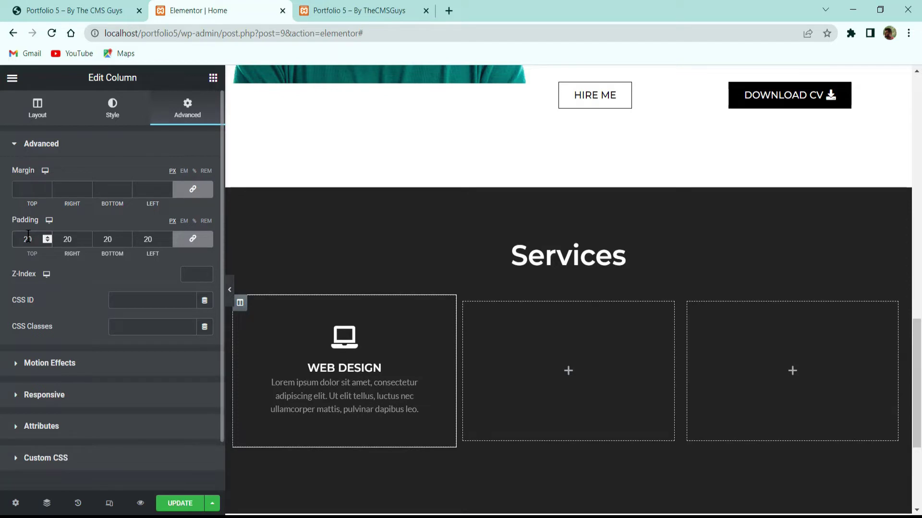
pyautogui.press('Up')
pyautogui.press('Up')
pyautogui.press('Up')
pyautogui.press('Up')
pyautogui.press('Up')
pyautogui.press('Up')
pyautogui.press('Up')
pyautogui.press('Up')
pyautogui.press('Up')
pyautogui.press('Up')
pyautogui.press('Up')
pyautogui.press('Up')
pyautogui.press('Up')
pyautogui.press('Up')
pyautogui.press('Up')
pyautogui.press('Up')
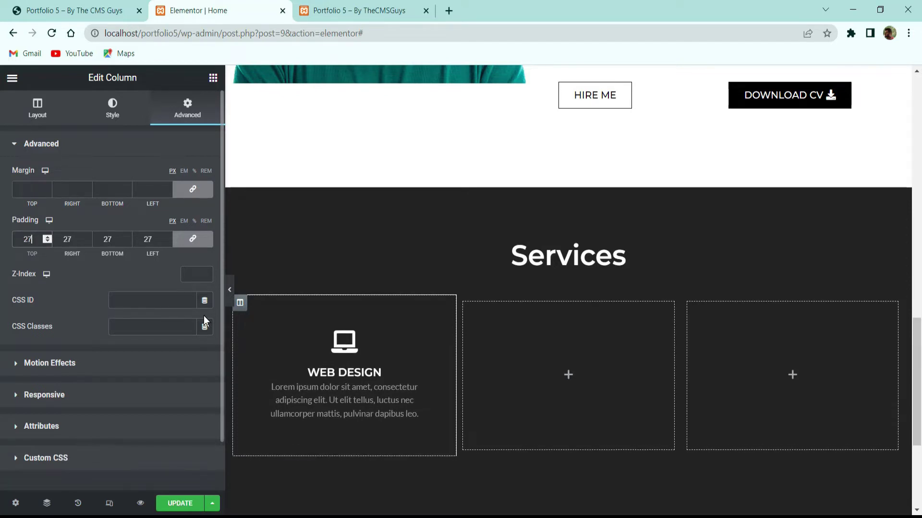
pyautogui.press('Up')
pyautogui.press('Up')
pyautogui.press('Up')
pyautogui.press('Up')
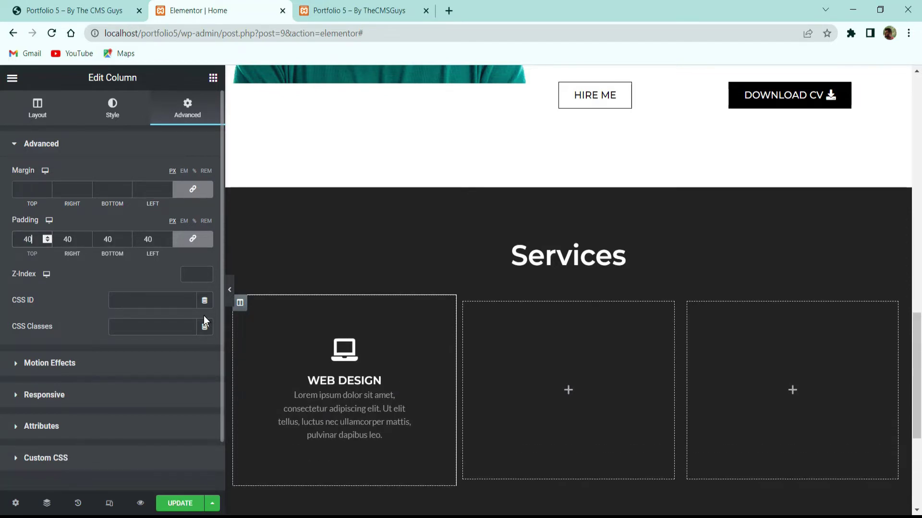
pyautogui.press('Down')
pyautogui.press('Down')
pyautogui.press('Down')
pyautogui.press('Down')
pyautogui.press('Down')
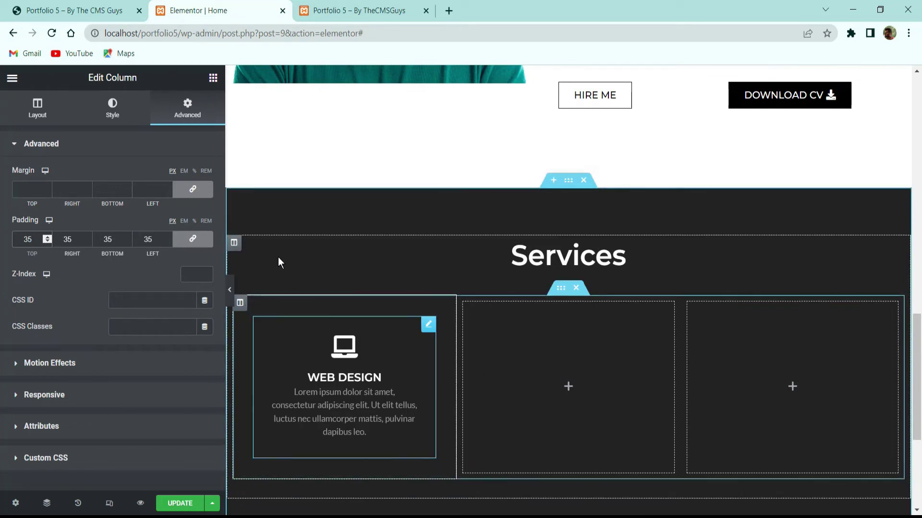
pyautogui.click(94, 11)
# Back in the editor, show the Web Design column's Hover background style options.
pyautogui.click(452, 389)
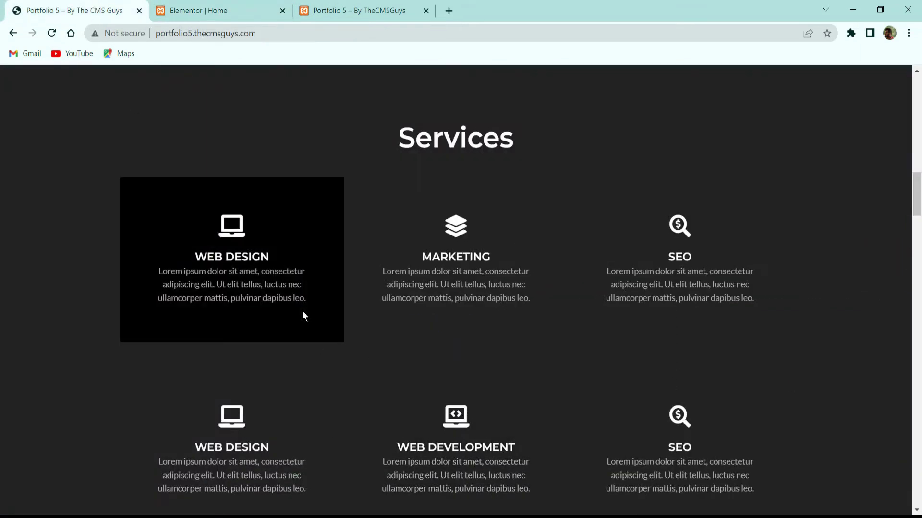
pyautogui.click(246, 8)
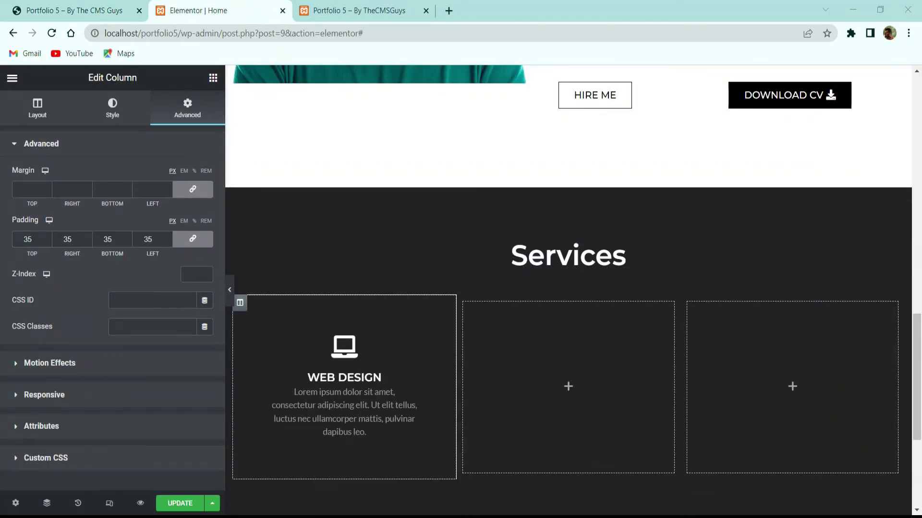
pyautogui.click(113, 108)
pyautogui.click(153, 174)
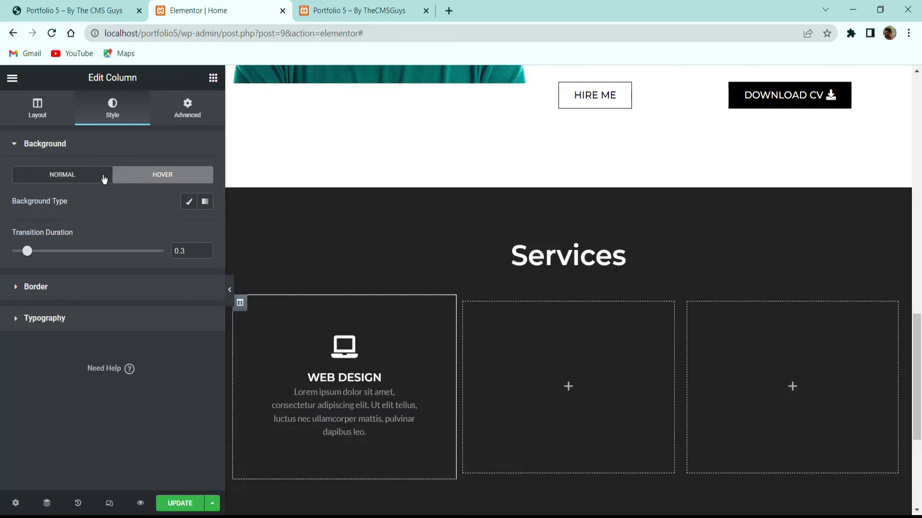
# Give the Web Design column a classic black hover background with a 3-second transition.
pyautogui.click(189, 202)
pyautogui.click(205, 229)
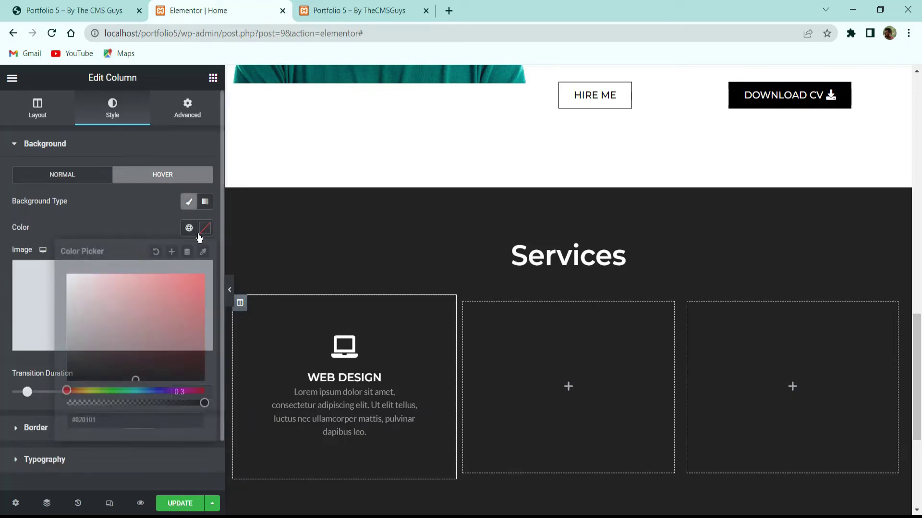
pyautogui.click(28, 369)
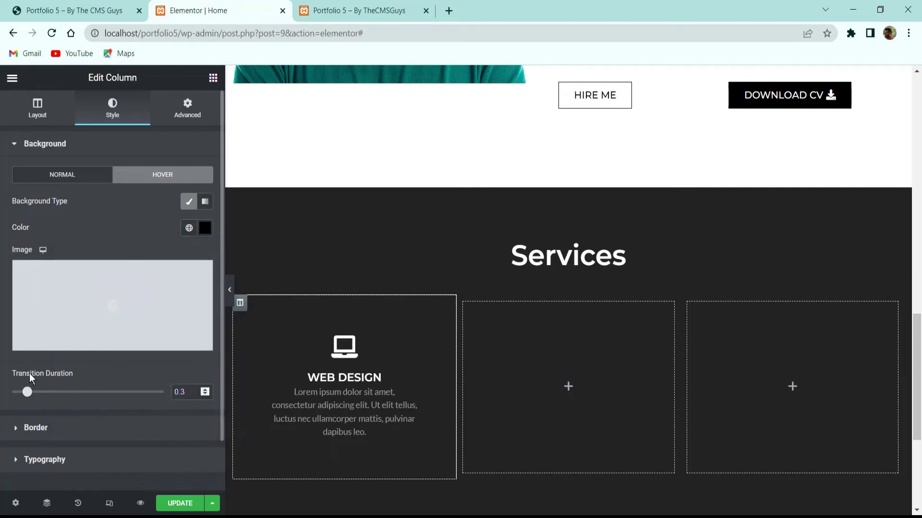
pyautogui.moveTo(27, 393); pyautogui.dragTo(163, 392)
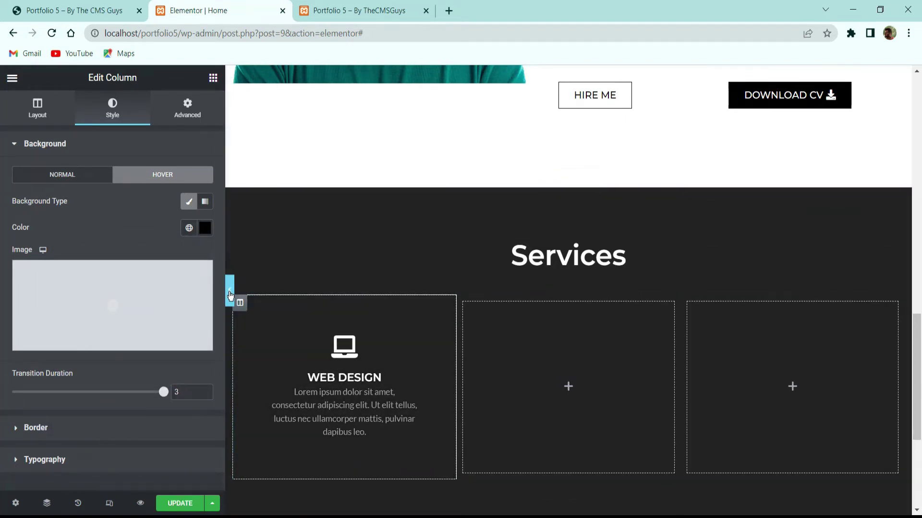
pyautogui.click(229, 289)
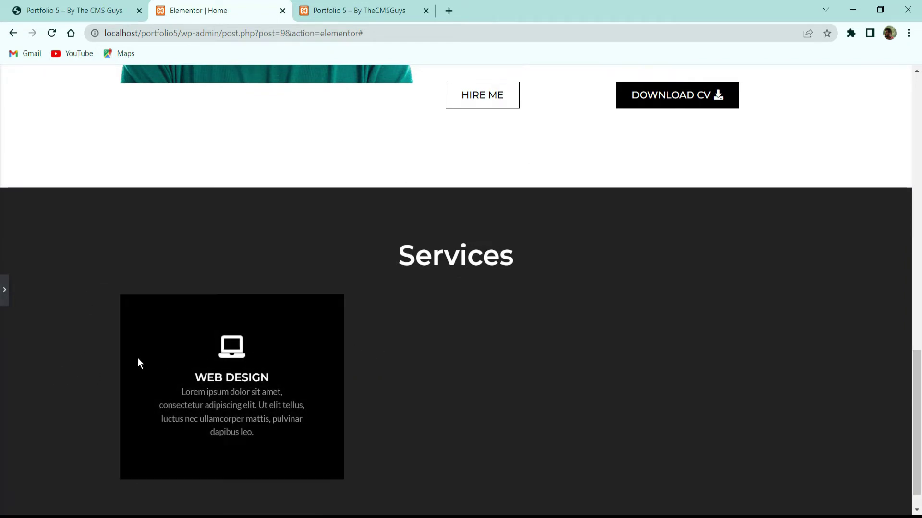
pyautogui.click(11, 289)
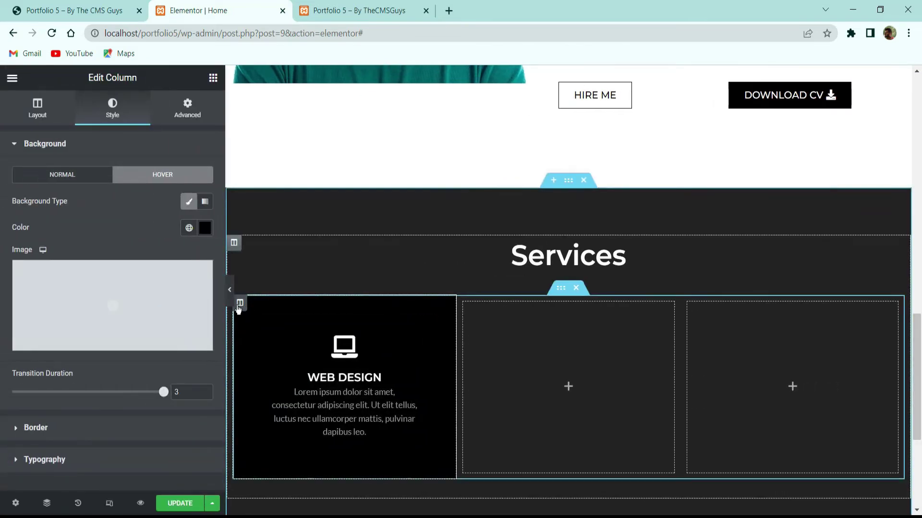
# Duplicate the Web Design column twice to get three identical columns.
pyautogui.rightClick(240, 302)
pyautogui.click(268, 339)
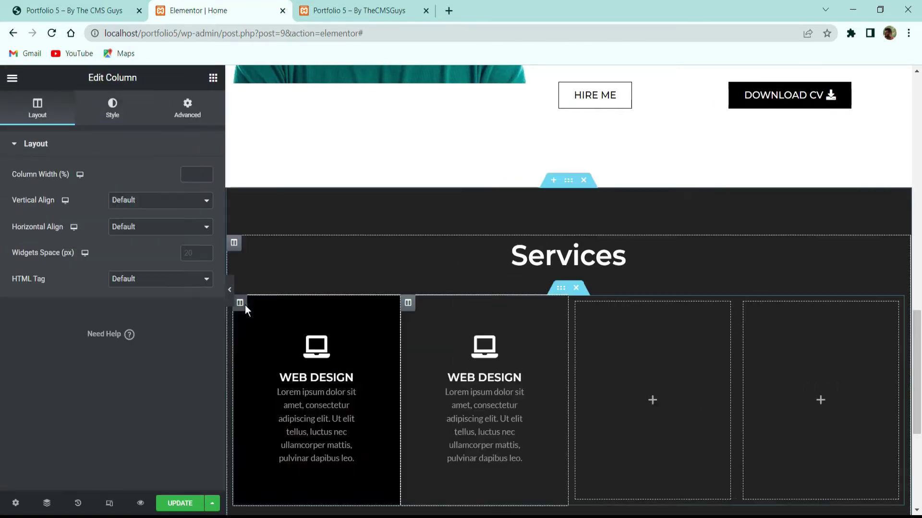
pyautogui.rightClick(247, 302)
pyautogui.hotkey('ctrl', 'd')
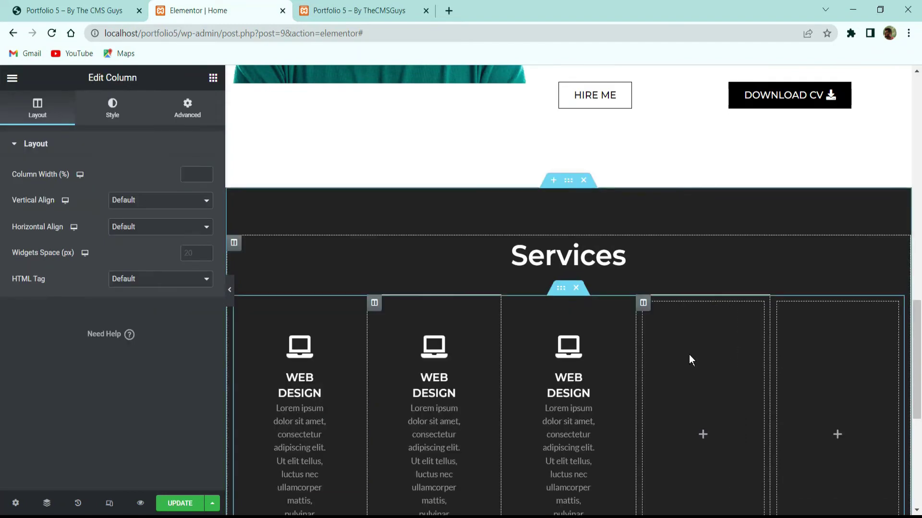
# Delete the empty fourth column, update the page and preview the row.
pyautogui.rightClick(690, 320)
pyautogui.click(706, 502)
pyautogui.rightClick(793, 399)
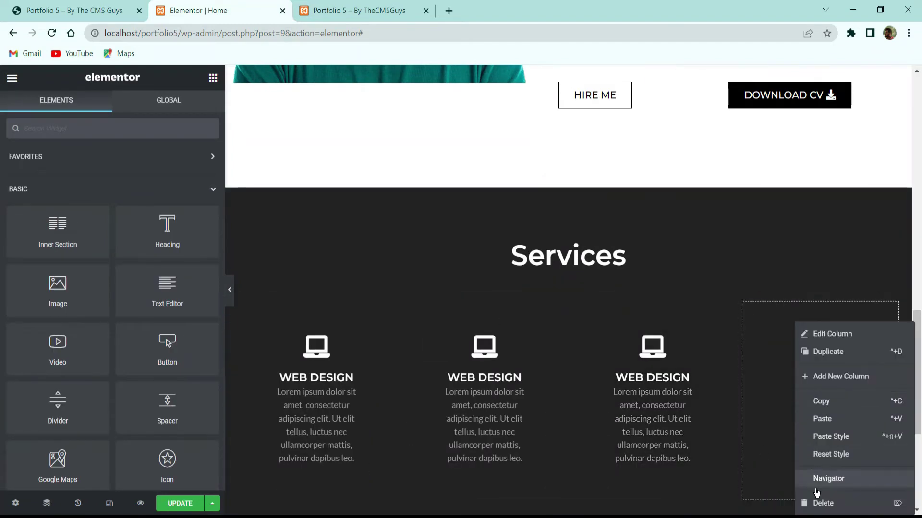
pyautogui.click(800, 500)
pyautogui.click(202, 502)
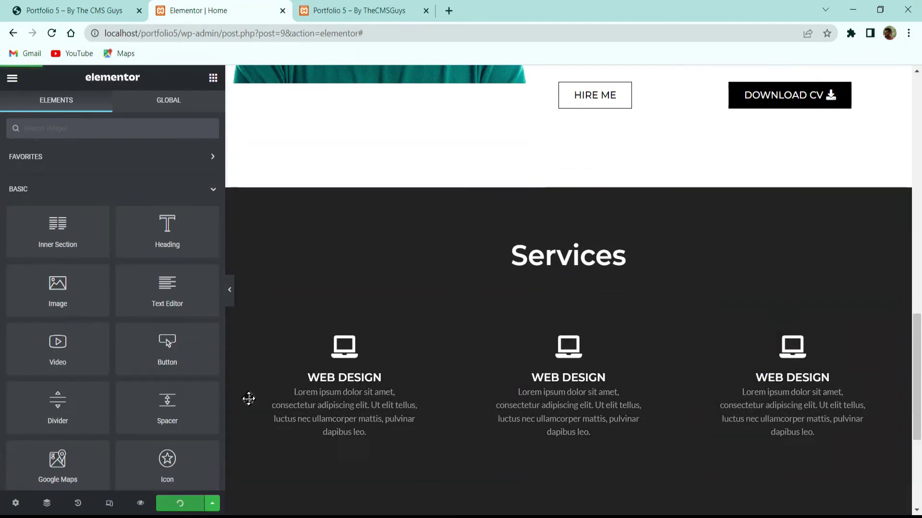
pyautogui.click(230, 289)
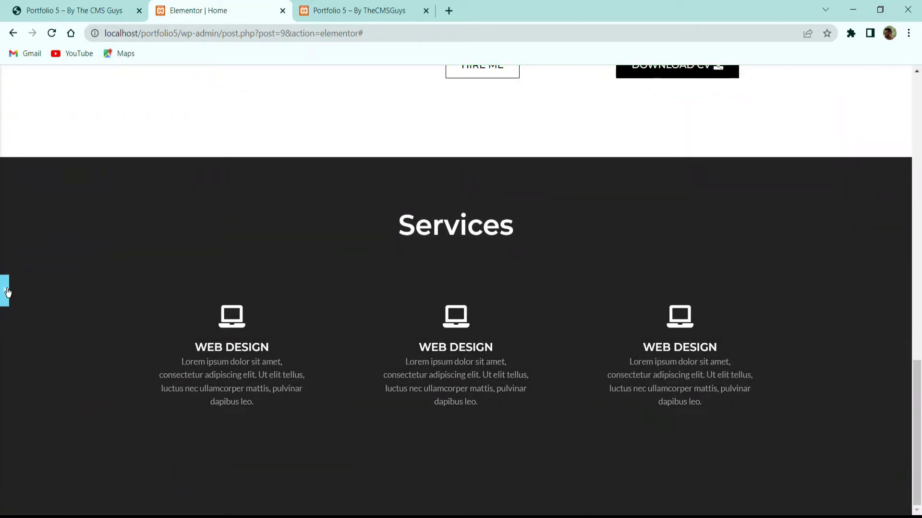
pyautogui.click(8, 291)
pyautogui.rightClick(560, 258)
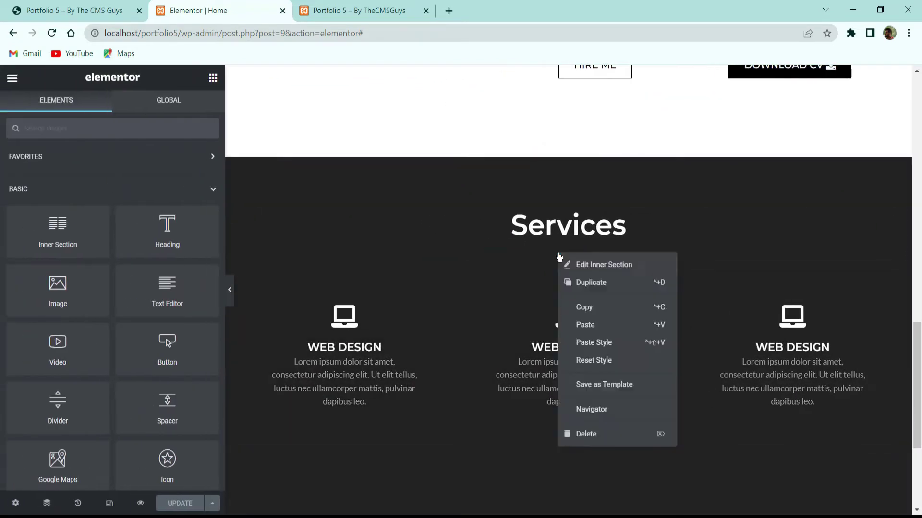
# Duplicate the row of service boxes to create a second row of three Web Design boxes.
pyautogui.click(594, 284)
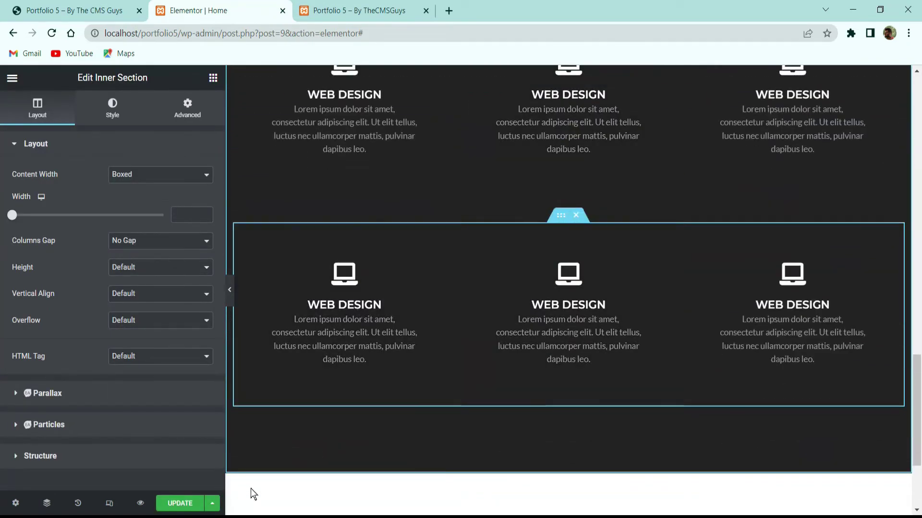
pyautogui.click(72, 10)
pyautogui.scroll(-3, 439, 236)
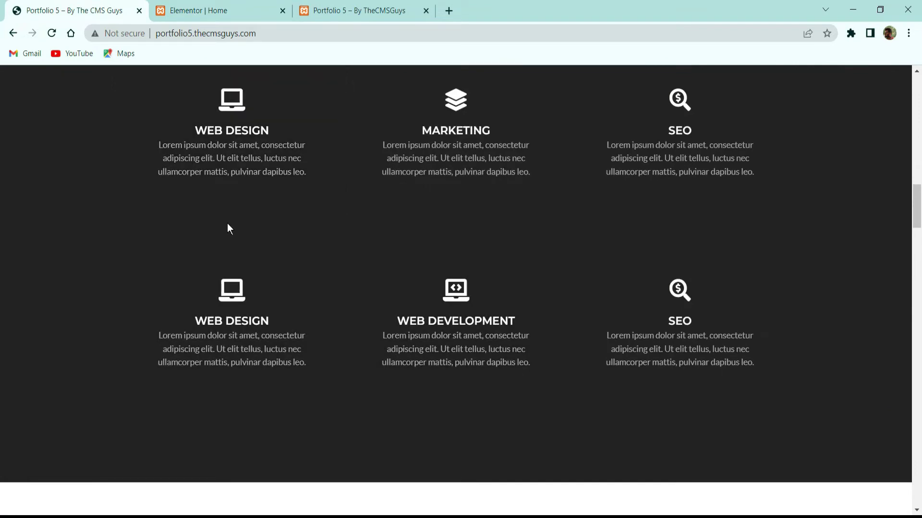
pyautogui.scroll(3, 225, 222)
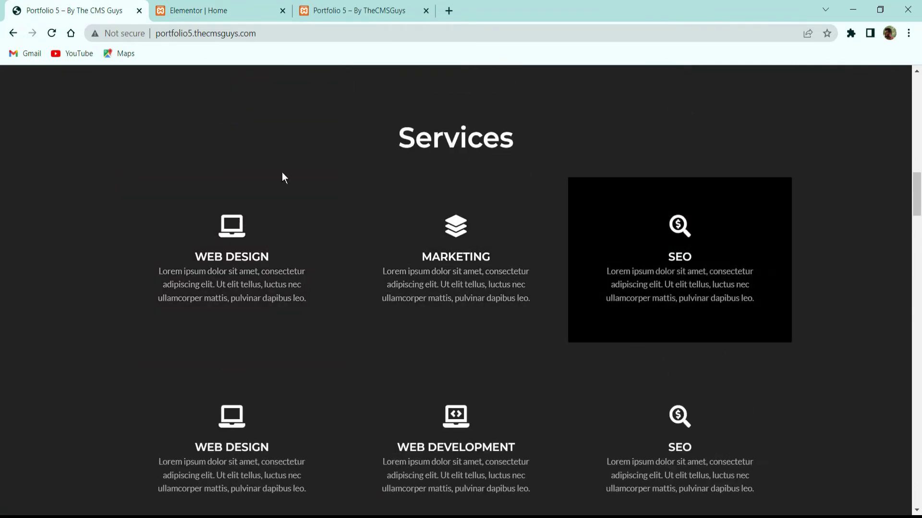
pyautogui.click(198, 10)
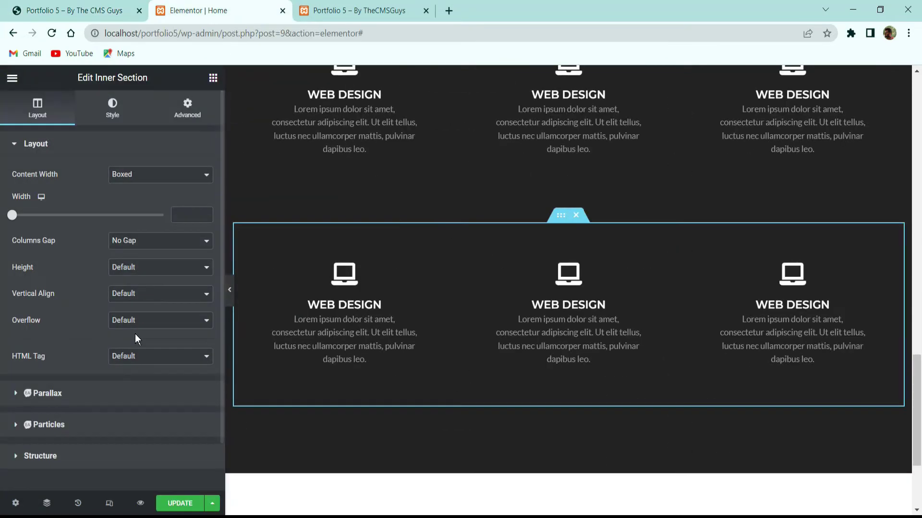
pyautogui.click(229, 289)
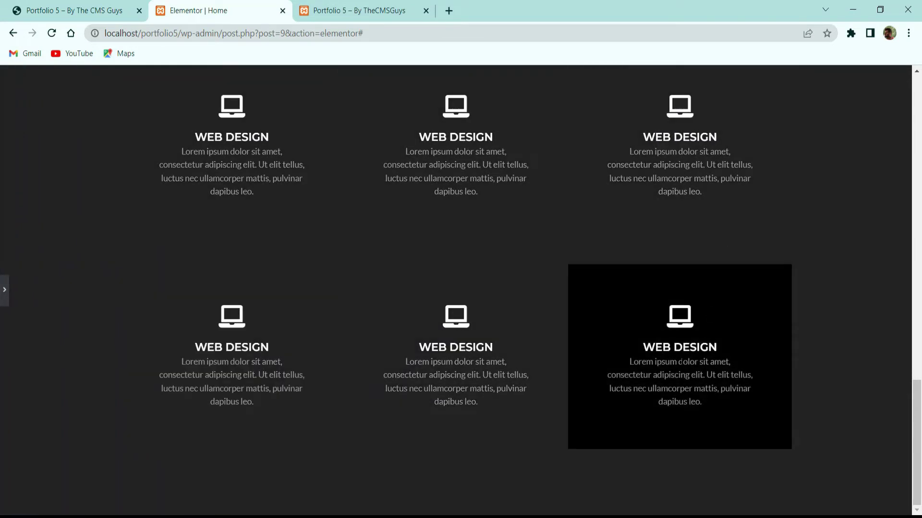
pyautogui.click(4, 292)
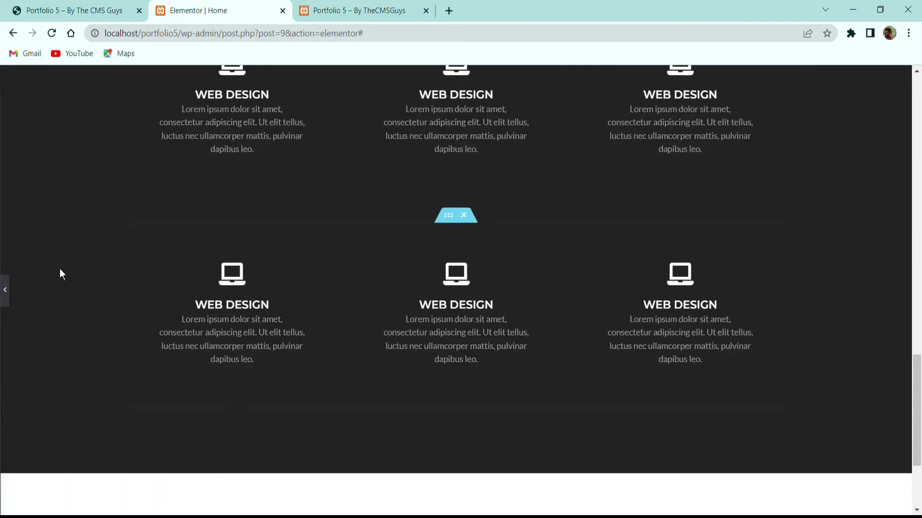
# Check the new row's service boxes against the live site's Services section.
pyautogui.click(259, 274)
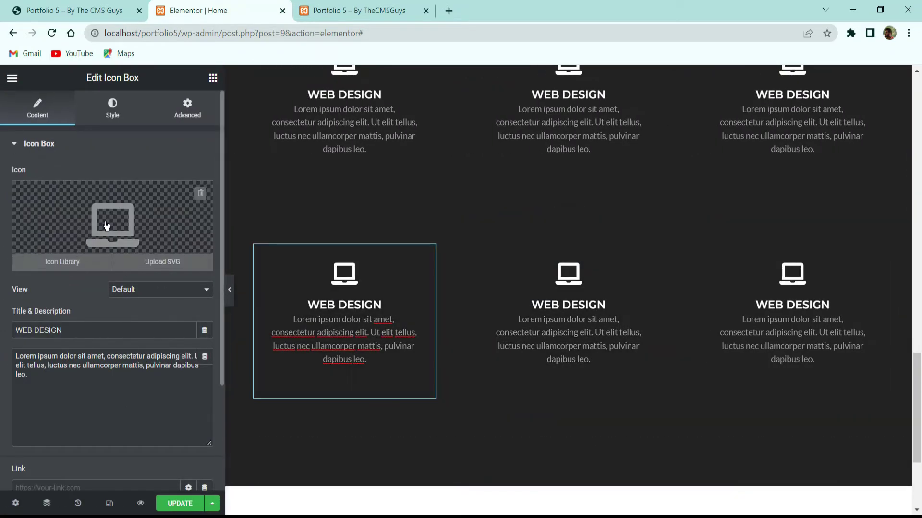
pyautogui.click(101, 5)
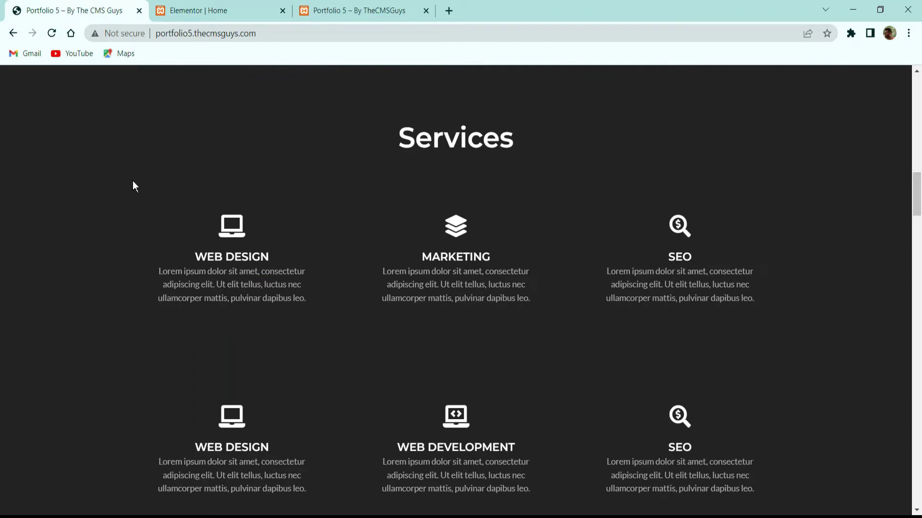
pyautogui.click(251, 7)
pyautogui.click(87, 11)
pyautogui.scroll(-12, 259, 237)
pyautogui.scroll(-1, 259, 237)
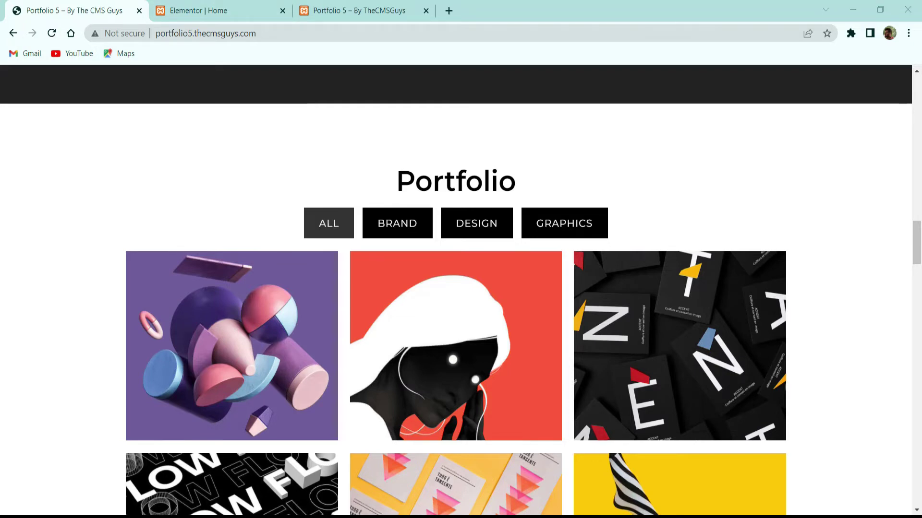
pyautogui.click(235, 8)
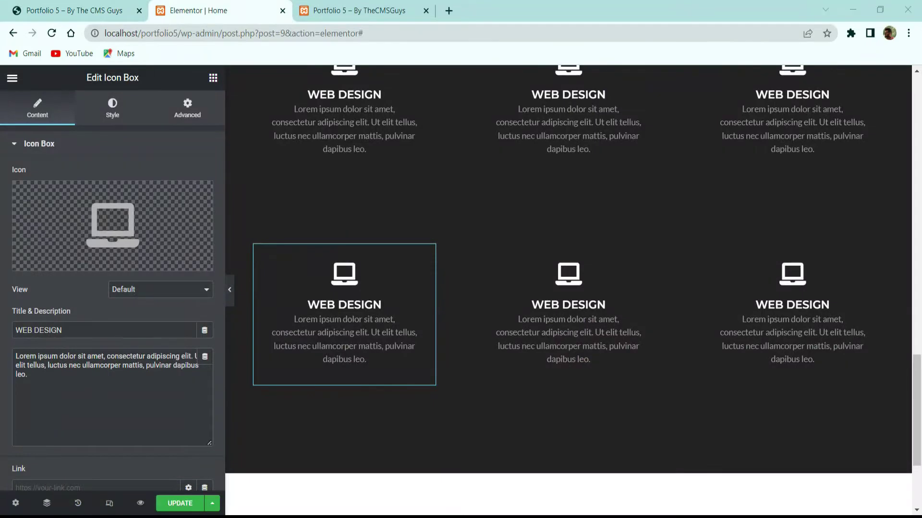
pyautogui.scroll(-3, 588, 328)
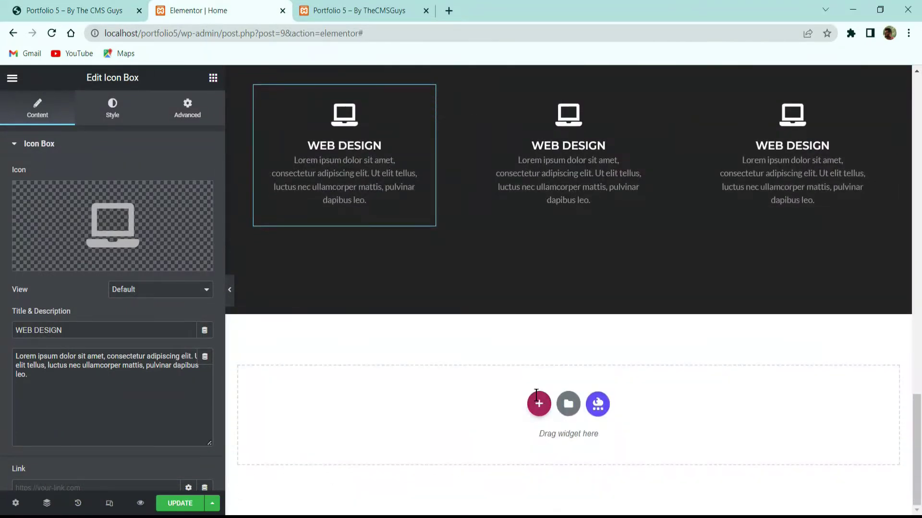
# Add a single-column section below Services with its content aligned to the middle.
pyautogui.click(540, 402)
pyautogui.click(382, 440)
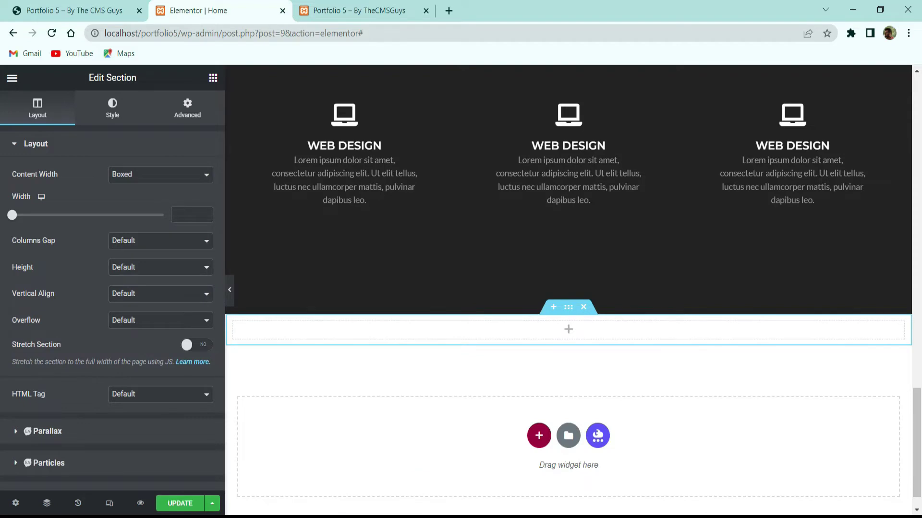
pyautogui.click(133, 292)
pyautogui.click(126, 325)
# Clear the section's padding, set 5 EM top and bottom margins, and check the live Portfolio section.
pyautogui.click(166, 111)
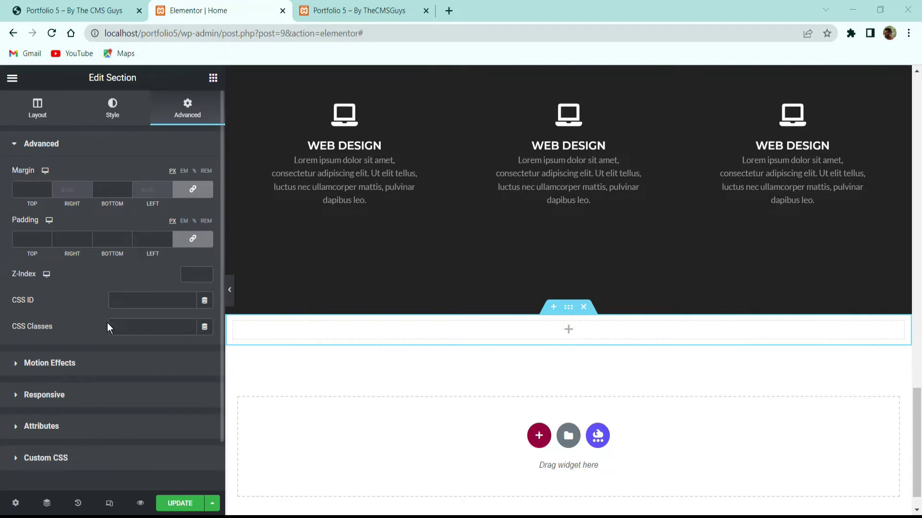
pyautogui.click(184, 221)
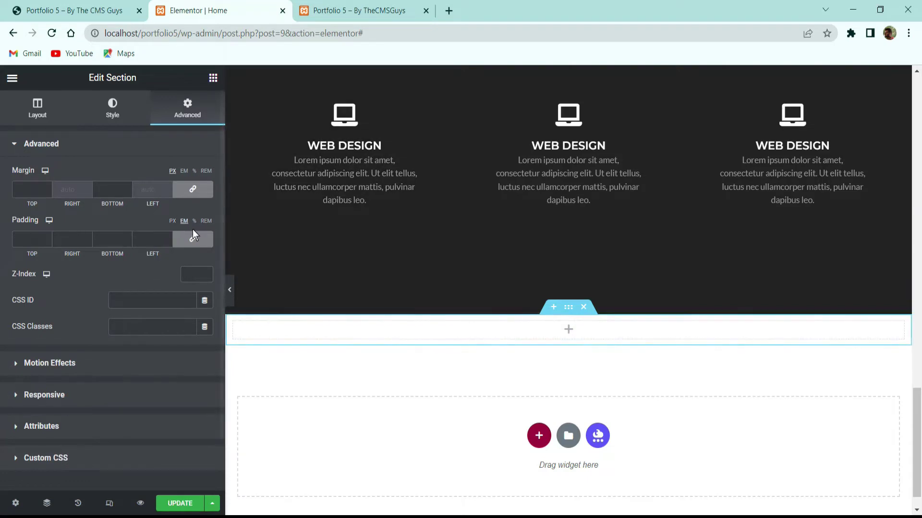
pyautogui.click(193, 237)
pyautogui.doubleClick(32, 239)
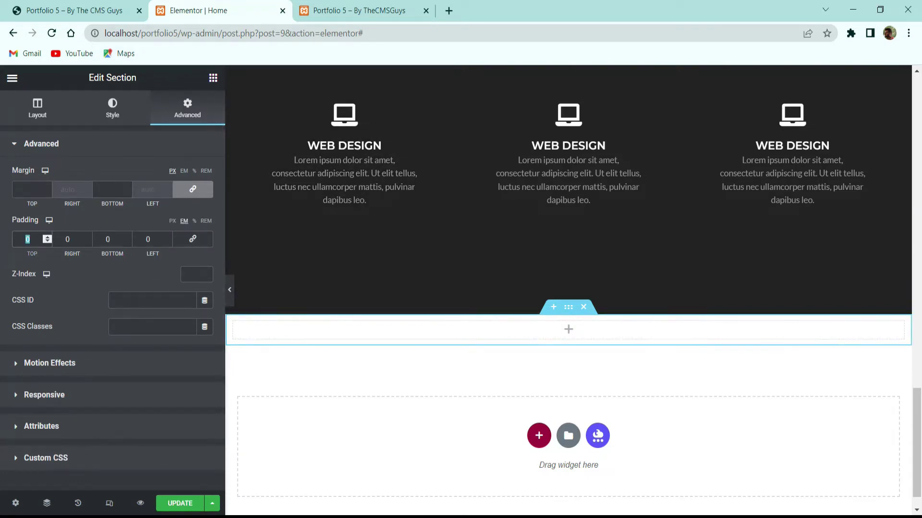
pyautogui.write('5')
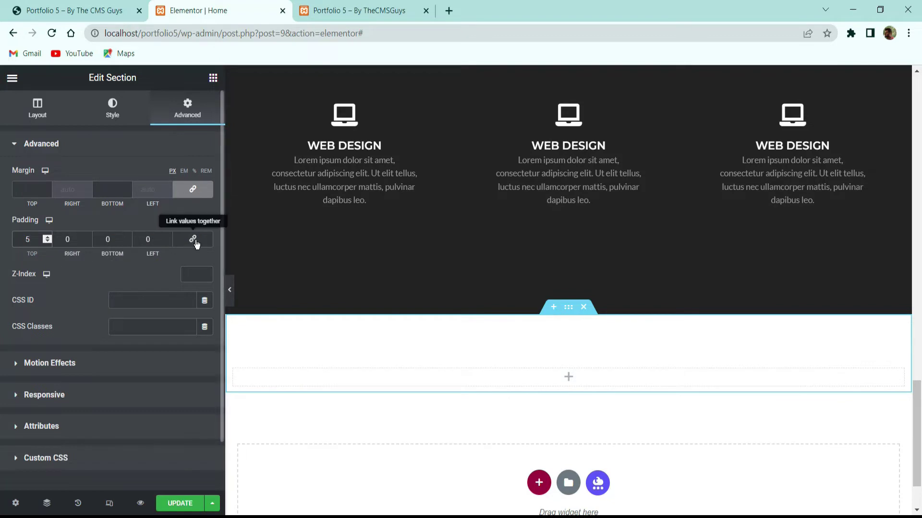
pyautogui.click(192, 239)
pyautogui.doubleClick(148, 239)
pyautogui.press('BackSpace')
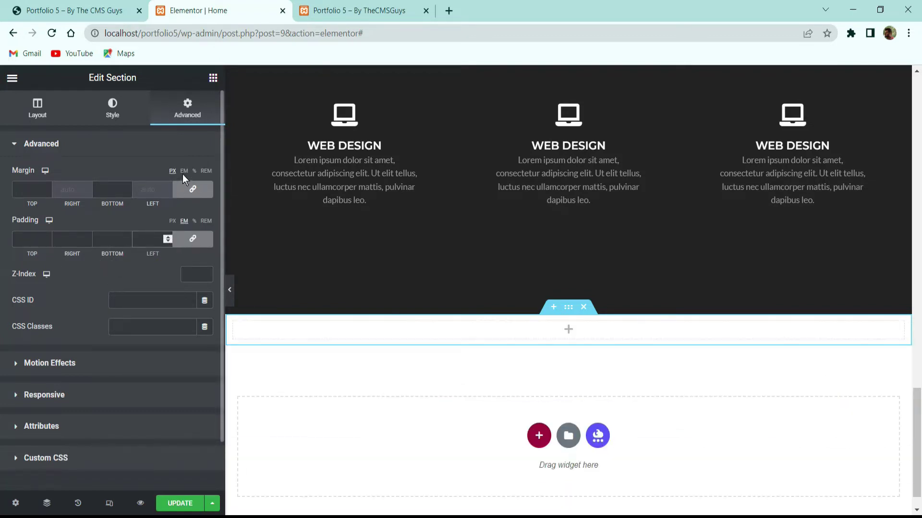
pyautogui.click(25, 190)
pyautogui.write('5')
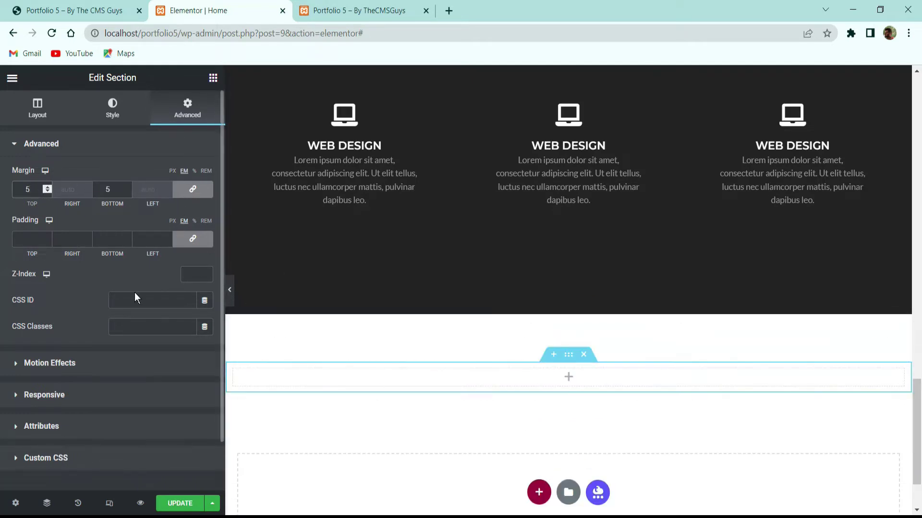
pyautogui.click(77, 11)
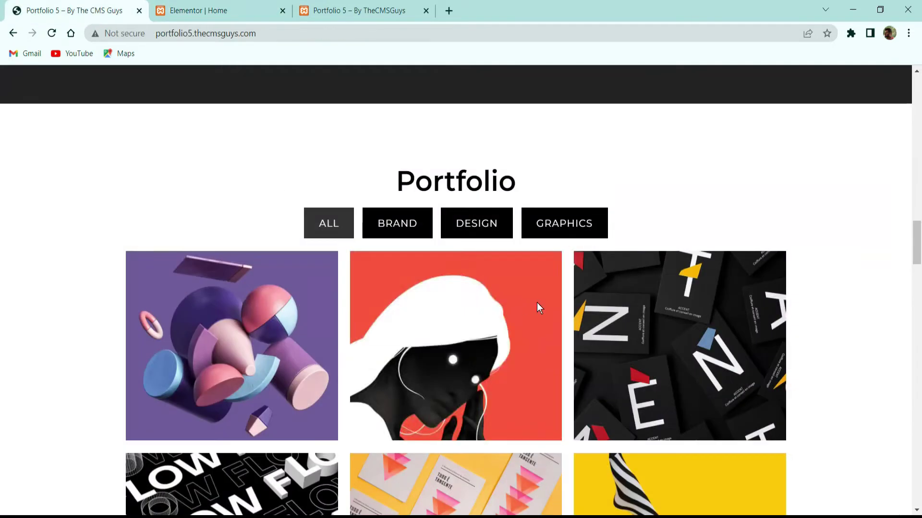
# Copy the About Me heading and paste it into the empty section's column.
pyautogui.click(216, 10)
pyautogui.scroll(10, 451, 273)
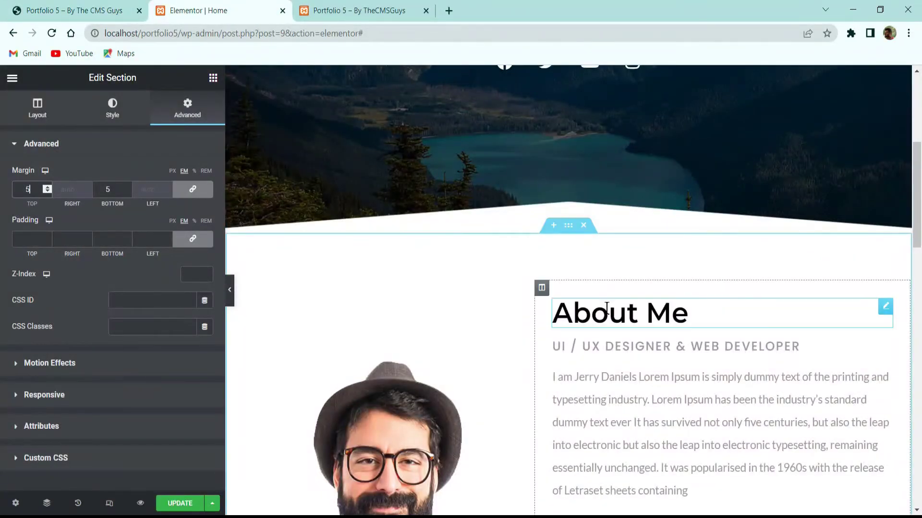
pyautogui.rightClick(608, 309)
pyautogui.click(632, 362)
pyautogui.scroll(-20, 565, 300)
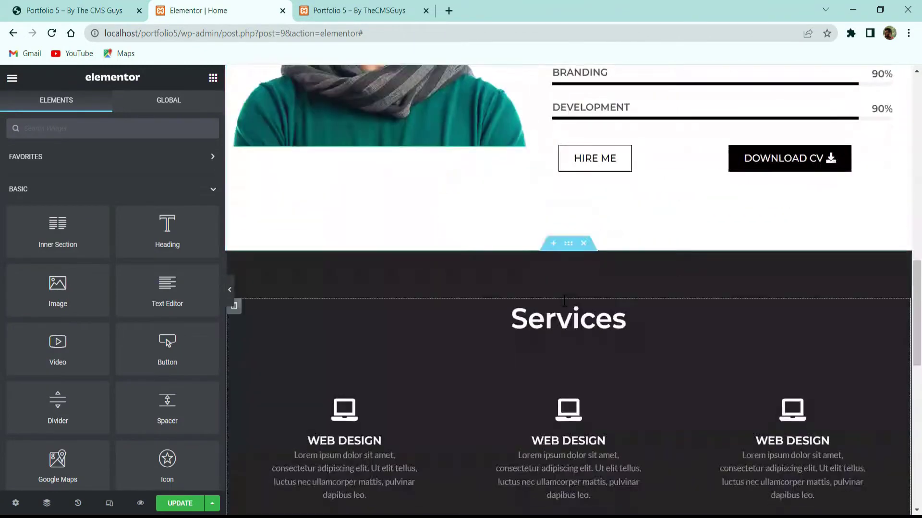
pyautogui.rightClick(563, 291)
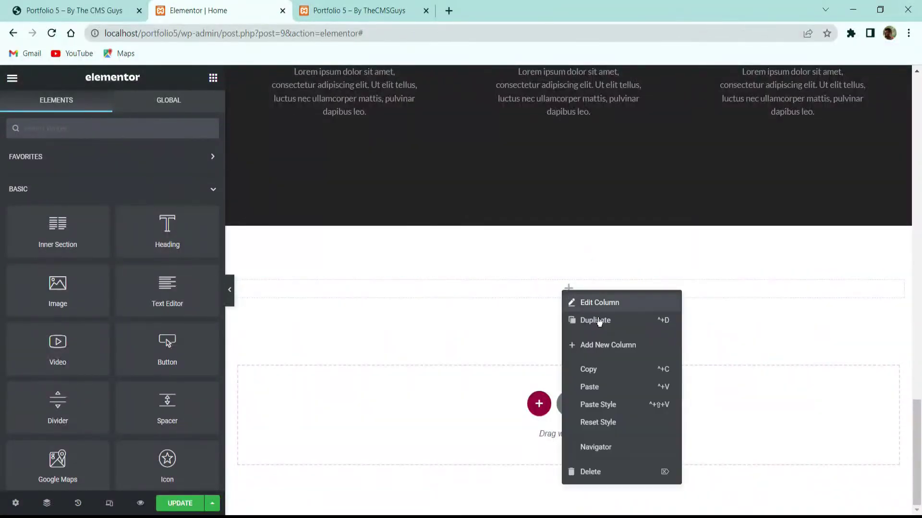
pyautogui.click(606, 386)
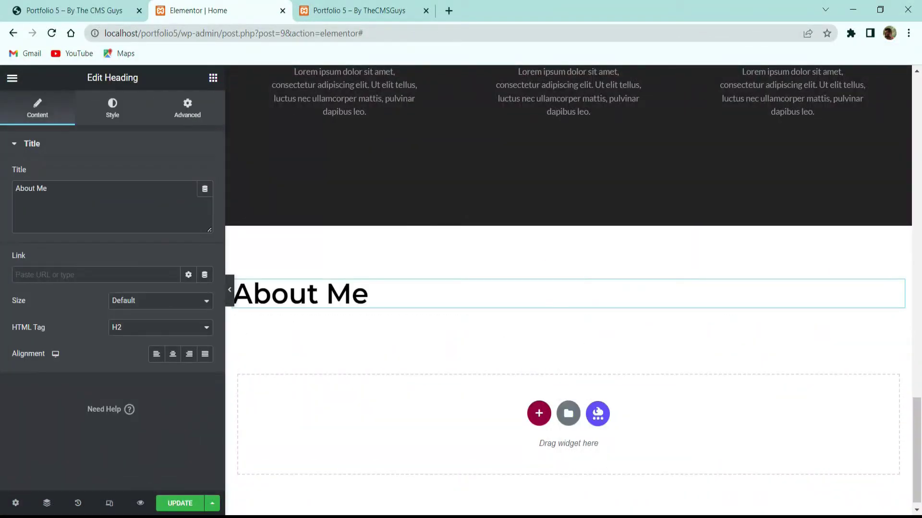
# Retitle the pasted heading 'Portfolio' using the reference site's text and centre it.
pyautogui.click(87, 5)
pyautogui.doubleClick(468, 177)
pyautogui.click(206, 9)
pyautogui.hotkey('ctrl', 'v')
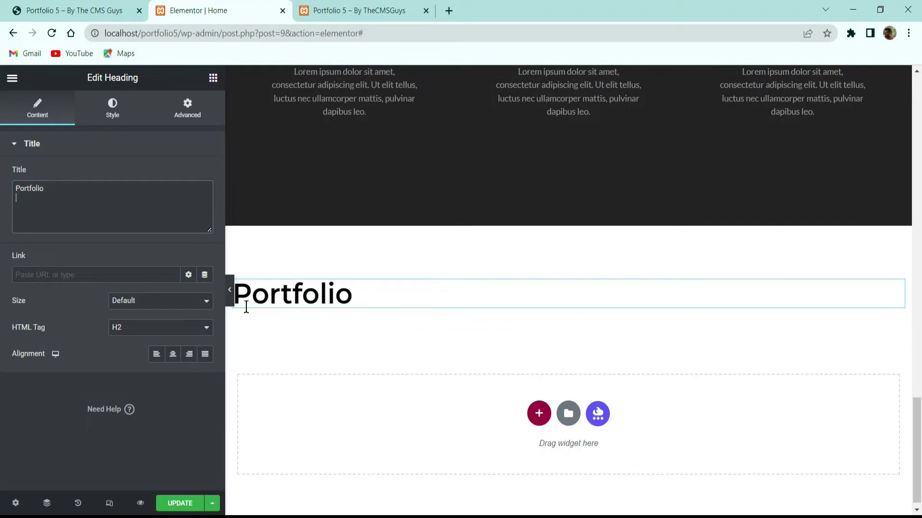
pyautogui.click(172, 358)
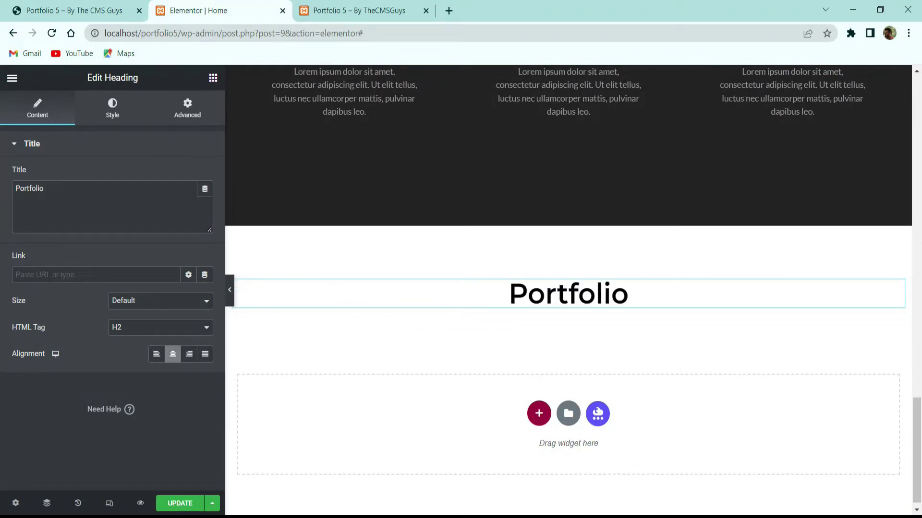
# Try the live site's Brand, Design, Graphics and All gallery filters.
pyautogui.click(130, 6)
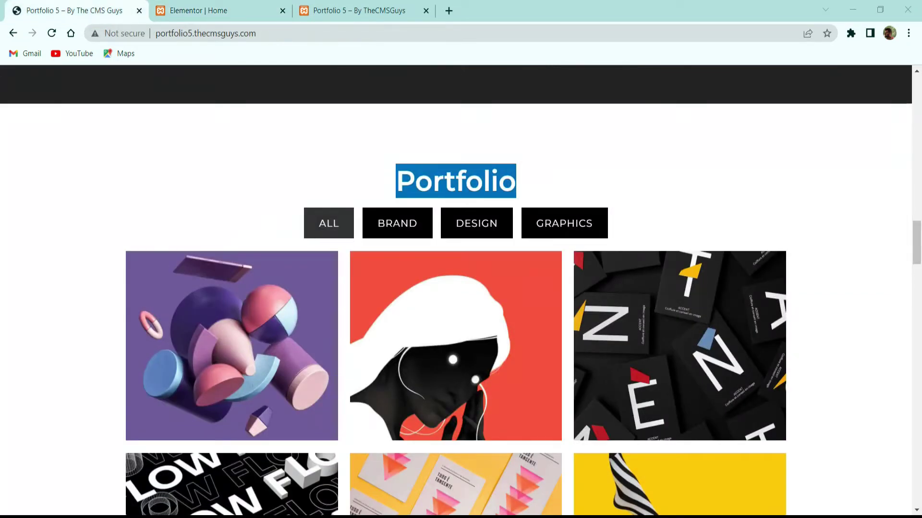
pyautogui.click(404, 222)
pyautogui.click(460, 224)
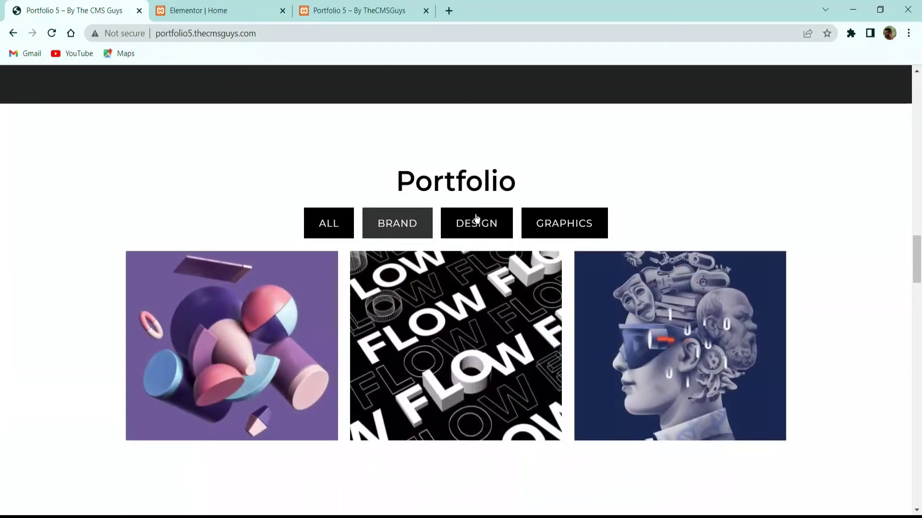
pyautogui.click(566, 233)
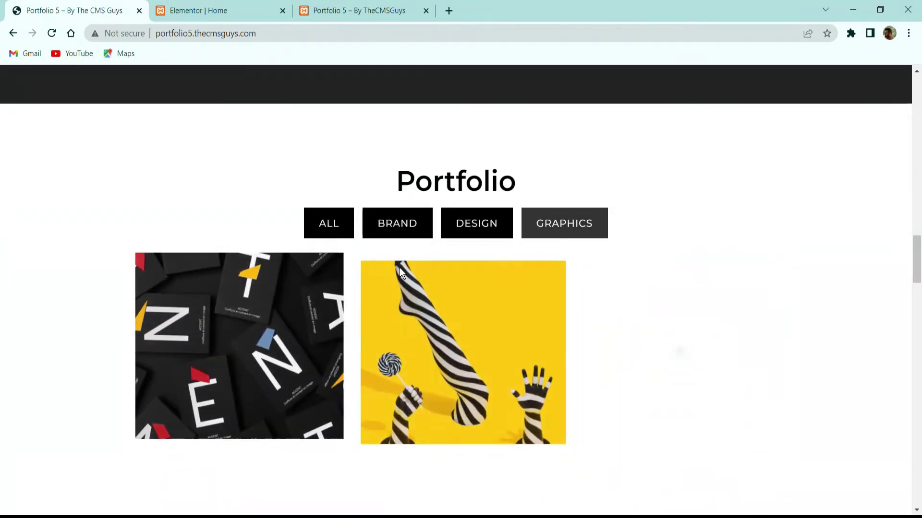
pyautogui.click(334, 225)
pyautogui.scroll(-7, 396, 297)
pyautogui.scroll(3, 444, 356)
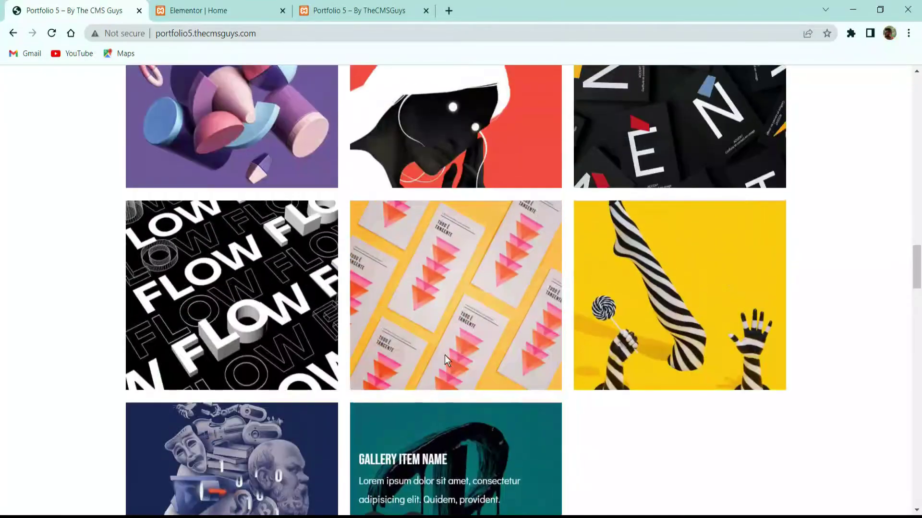
pyautogui.scroll(5, 430, 352)
# Examine the reference gallery item's name text, then open the editor's widget list.
pyautogui.moveTo(244, 308)
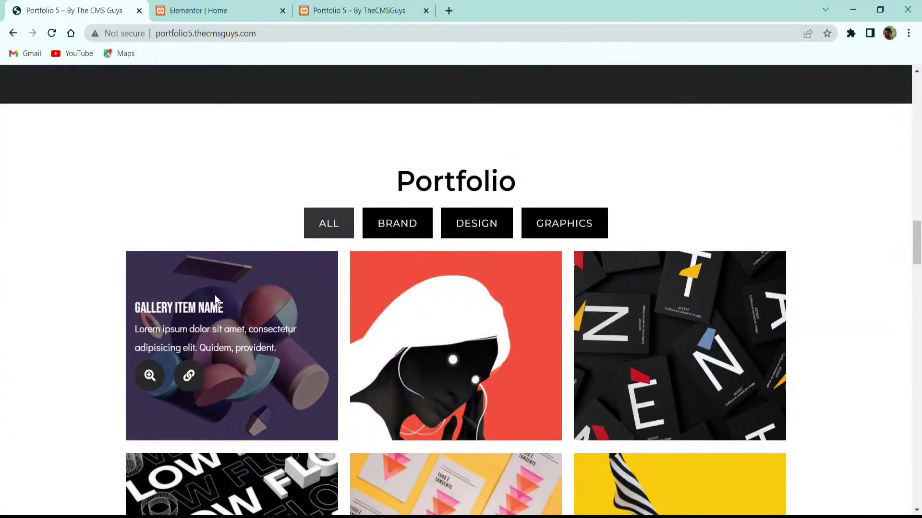
pyautogui.moveTo(146, 307); pyautogui.dragTo(246, 309)
pyautogui.click(227, 334)
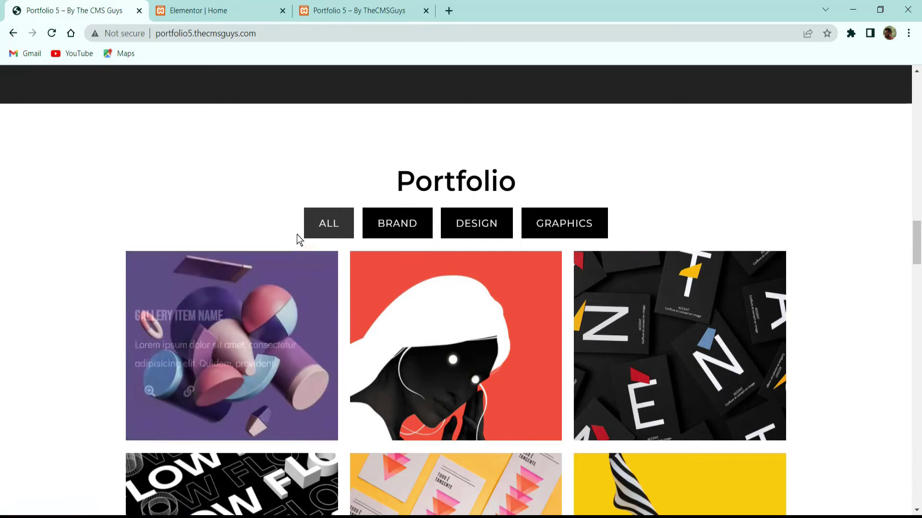
pyautogui.click(230, 8)
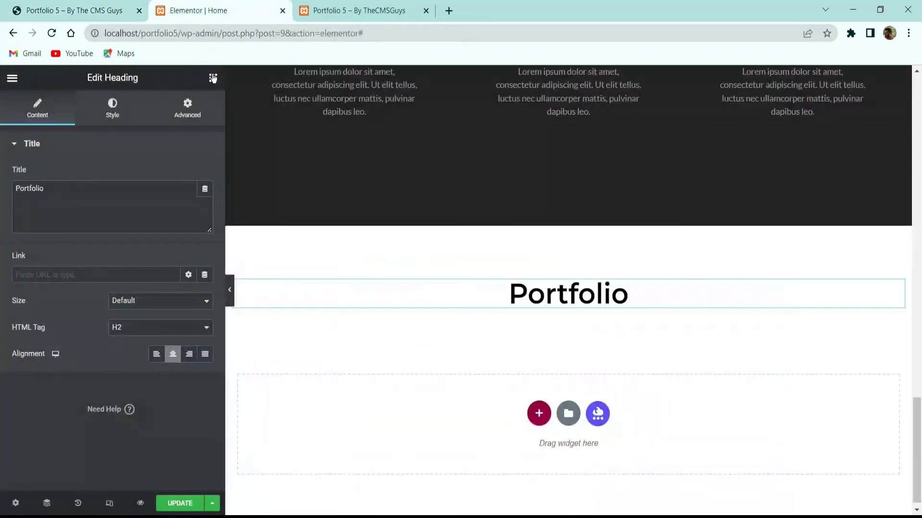
pyautogui.click(212, 78)
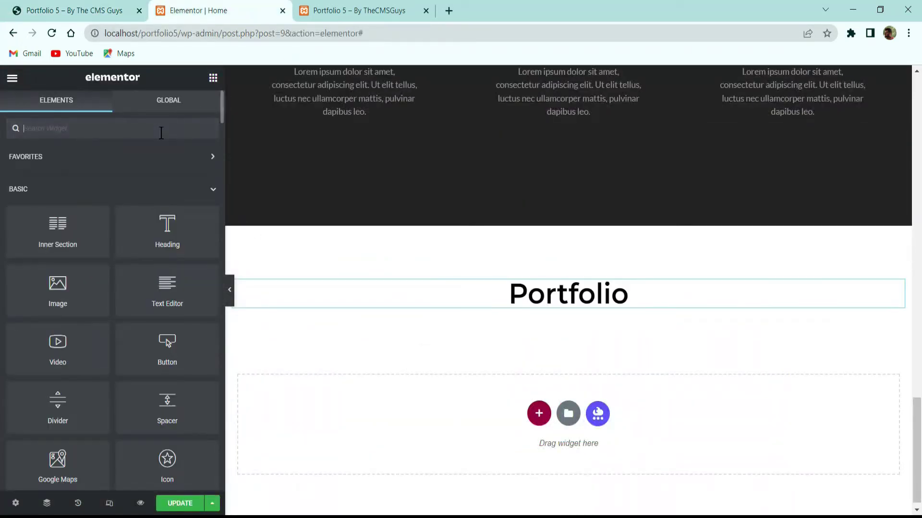
# Search for the Filterable Gallery widget and place it below the Portfolio heading.
pyautogui.write('fil')
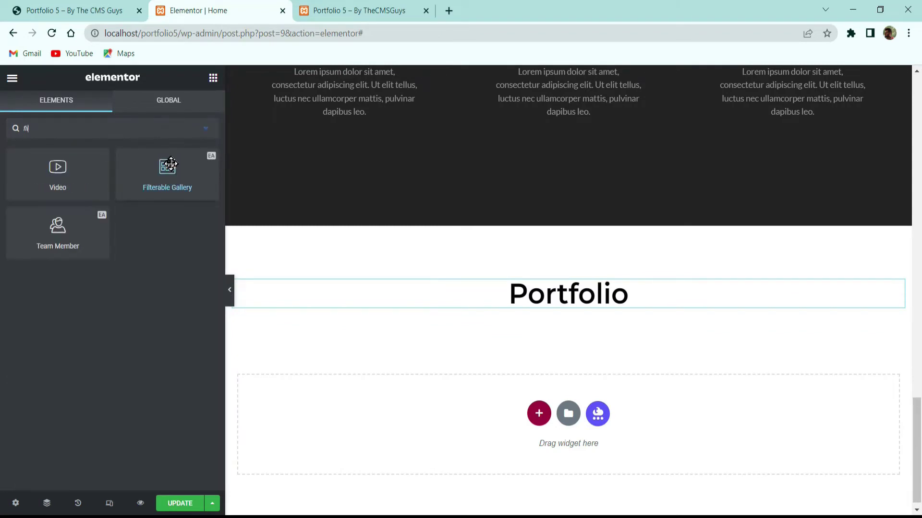
pyautogui.moveTo(171, 167); pyautogui.dragTo(611, 303)
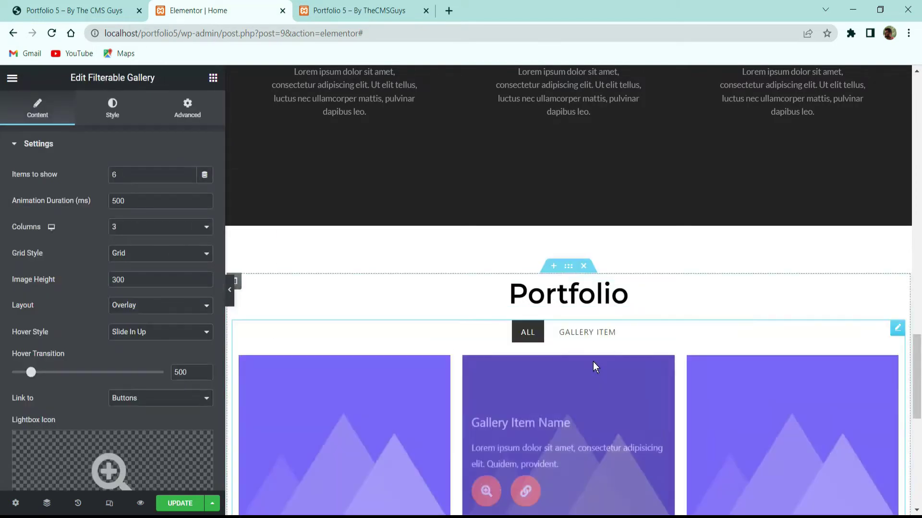
# Unlink the gallery's margin and set its top margin to 50 px.
pyautogui.click(196, 116)
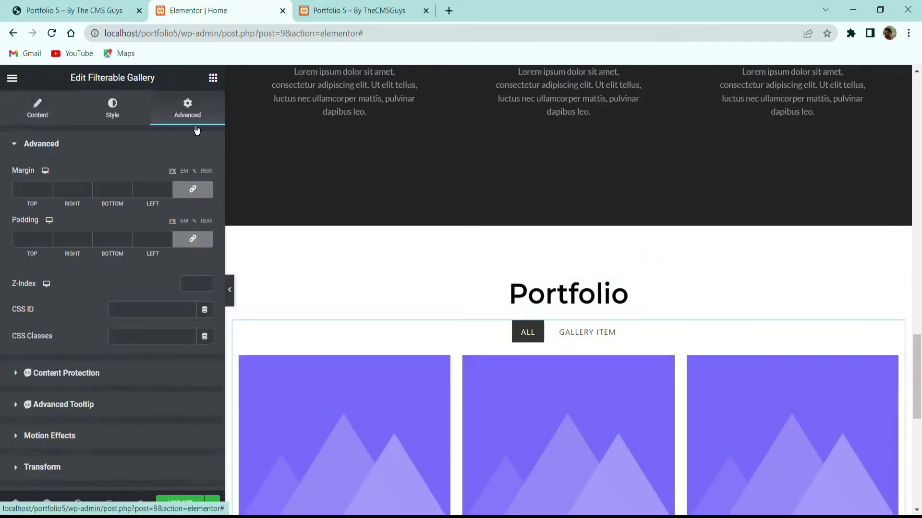
pyautogui.click(192, 189)
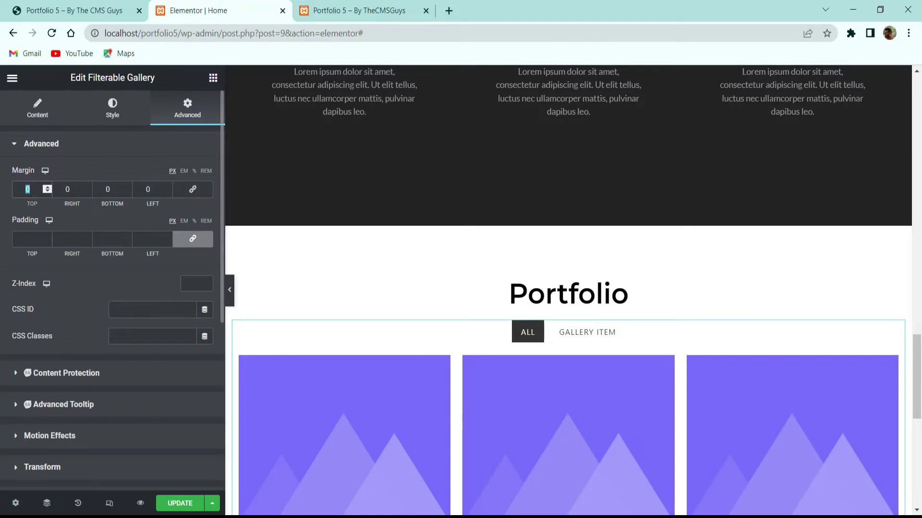
pyautogui.write('20')
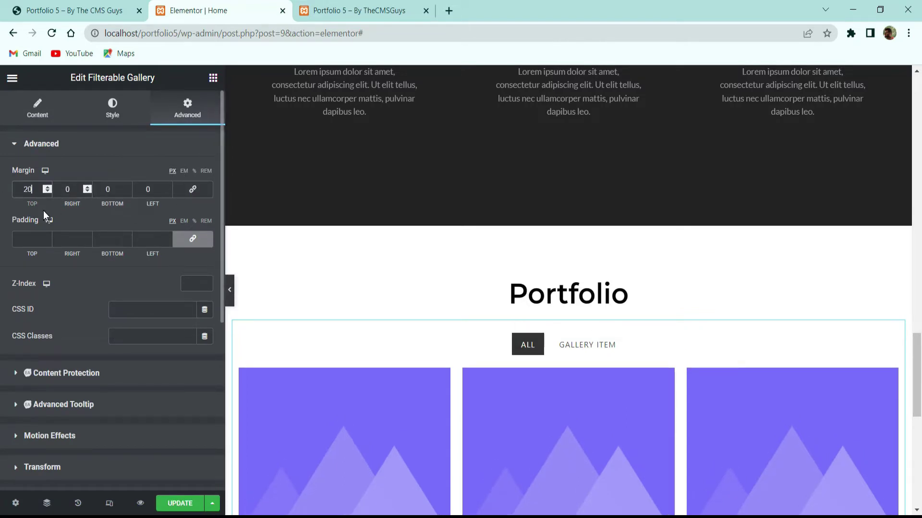
pyautogui.doubleClick(36, 193)
pyautogui.write('50')
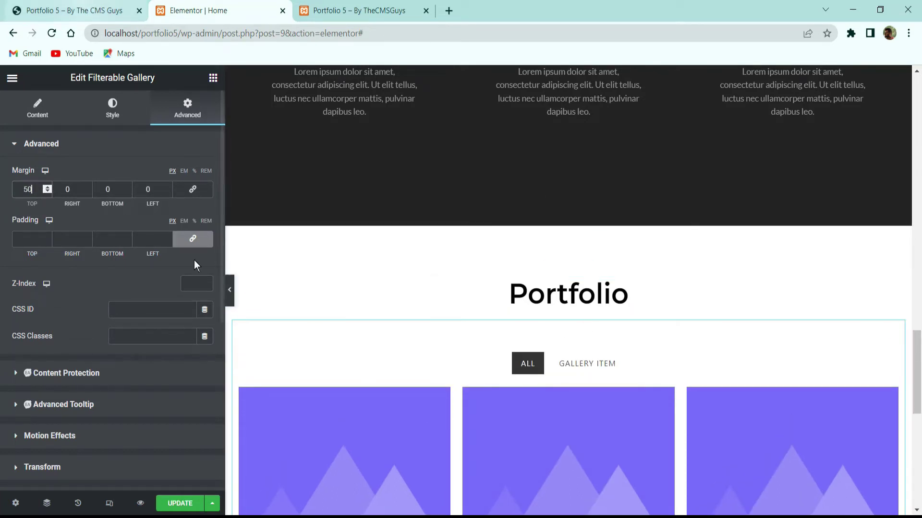
pyautogui.scroll(-1, 582, 332)
pyautogui.scroll(-2, 582, 331)
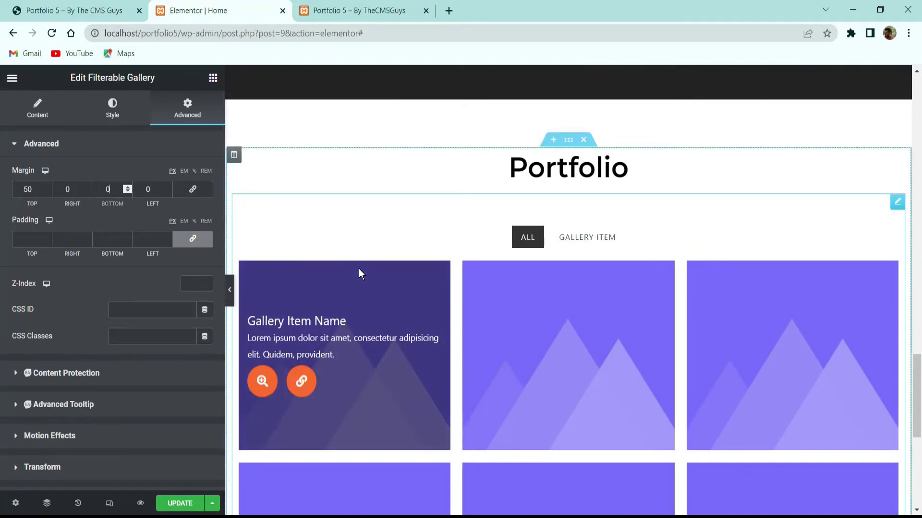
pyautogui.scroll(-5, 462, 335)
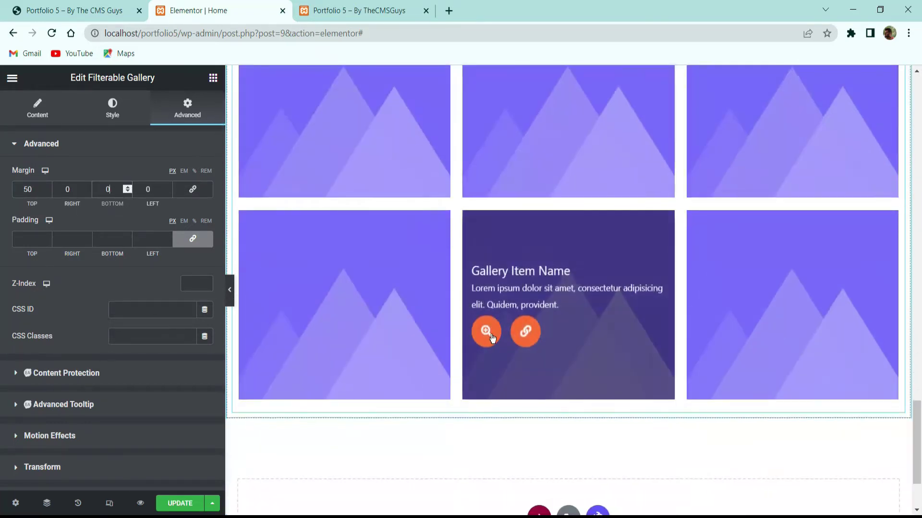
pyautogui.click(102, 4)
pyautogui.scroll(-10, 406, 240)
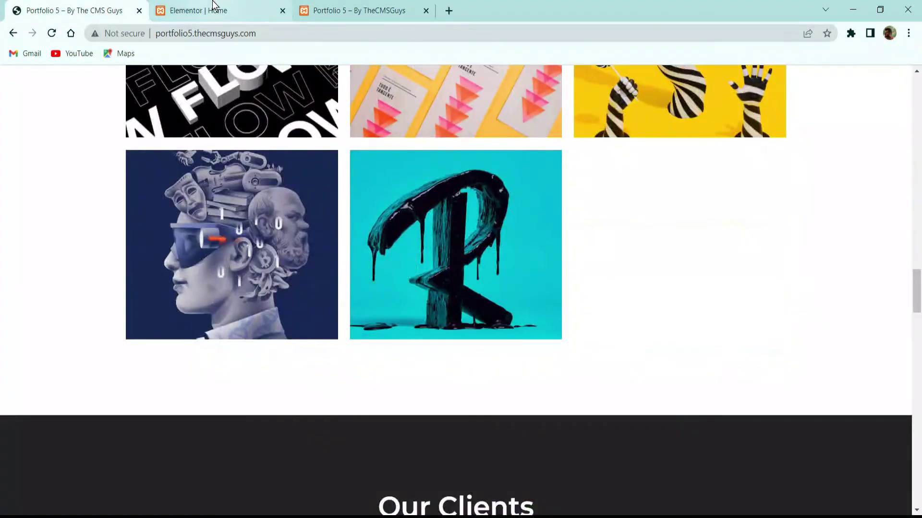
pyautogui.click(213, 6)
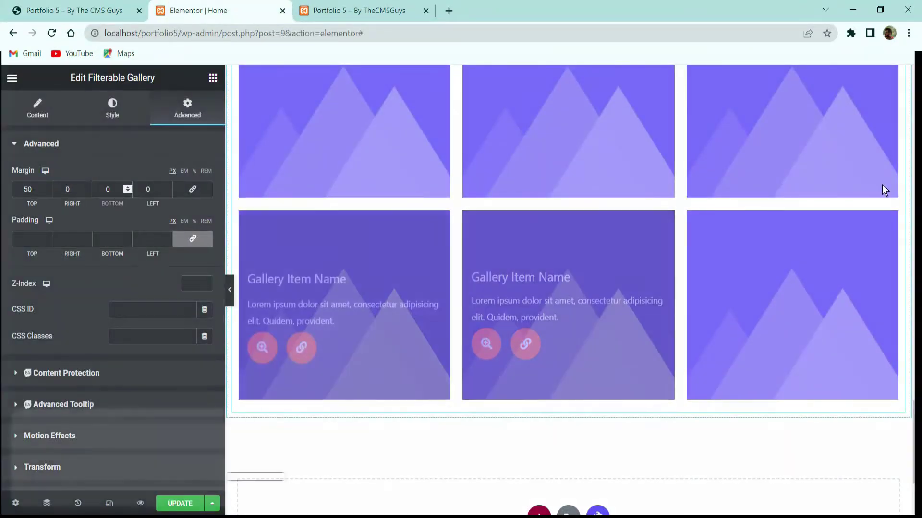
pyautogui.scroll(3, 692, 219)
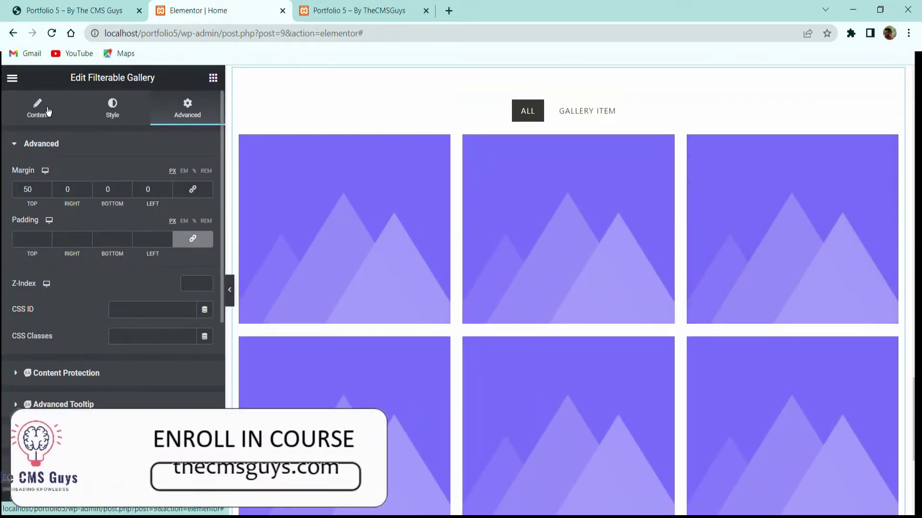
pyautogui.click(48, 111)
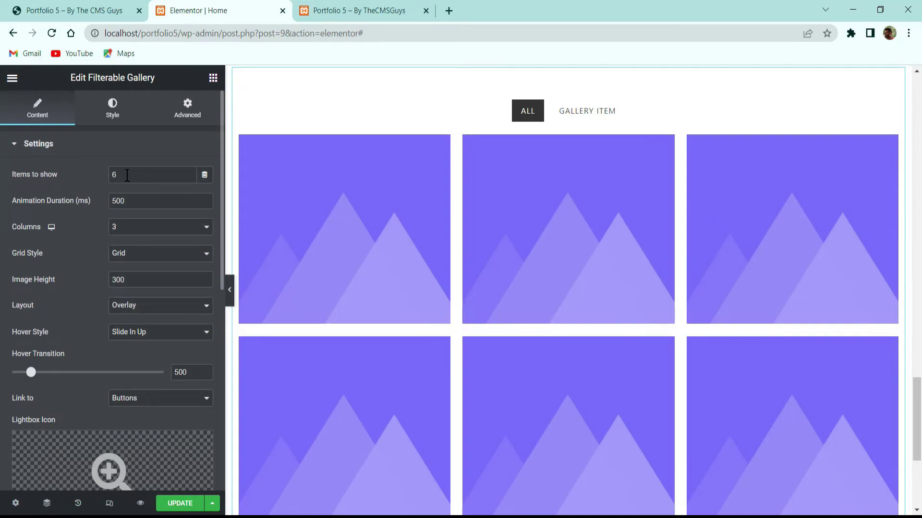
# Set the gallery's Items to show to 8 after checking the live portfolio.
pyautogui.hotkey('ctrl', '1')
pyautogui.scroll(8, 483, 206)
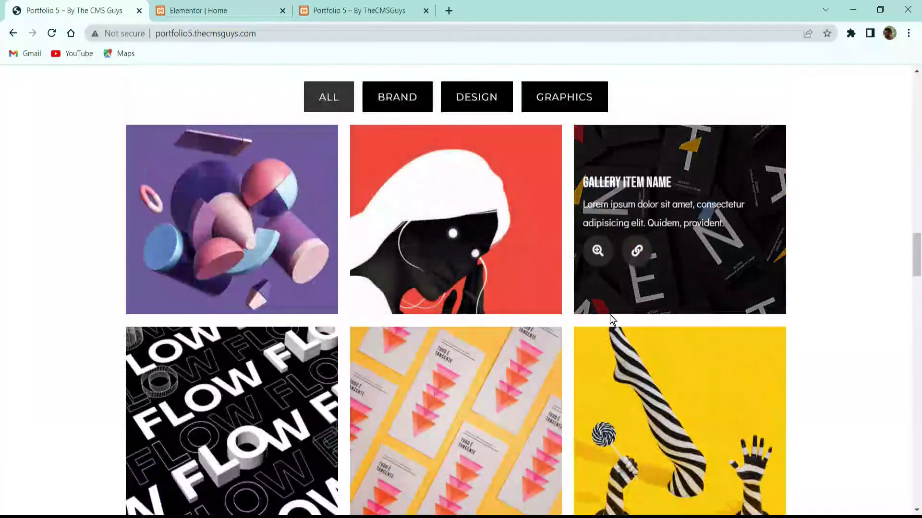
pyautogui.scroll(-5, 610, 317)
pyautogui.click(259, 10)
pyautogui.doubleClick(151, 181)
pyautogui.write('8')
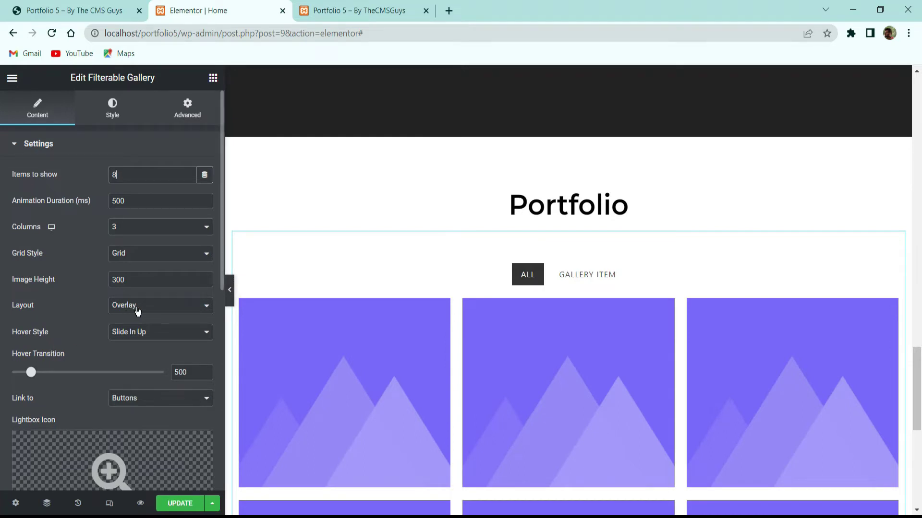
# Keep the Slide In Up hover style and expand the Filterable Controls section.
pyautogui.scroll(-3, 126, 282)
pyautogui.click(117, 179)
pyautogui.click(116, 179)
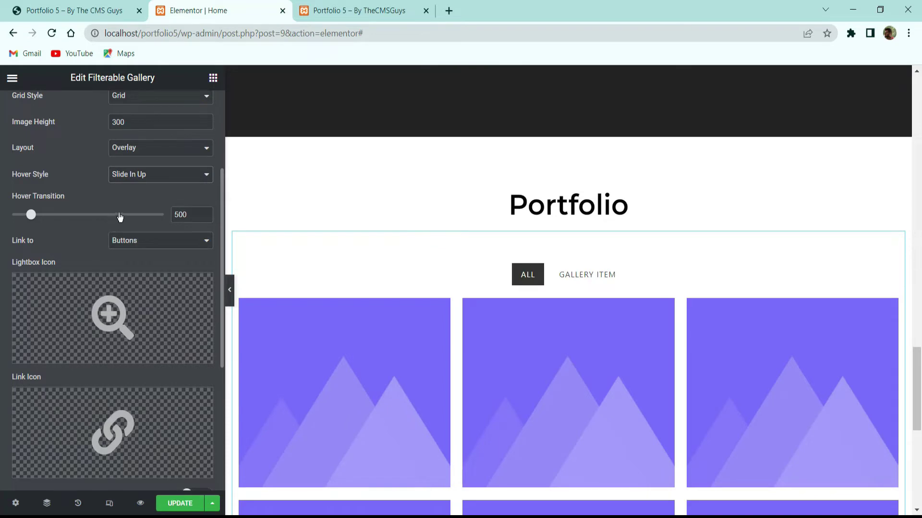
pyautogui.scroll(-3, 72, 221)
pyautogui.scroll(-2, 126, 206)
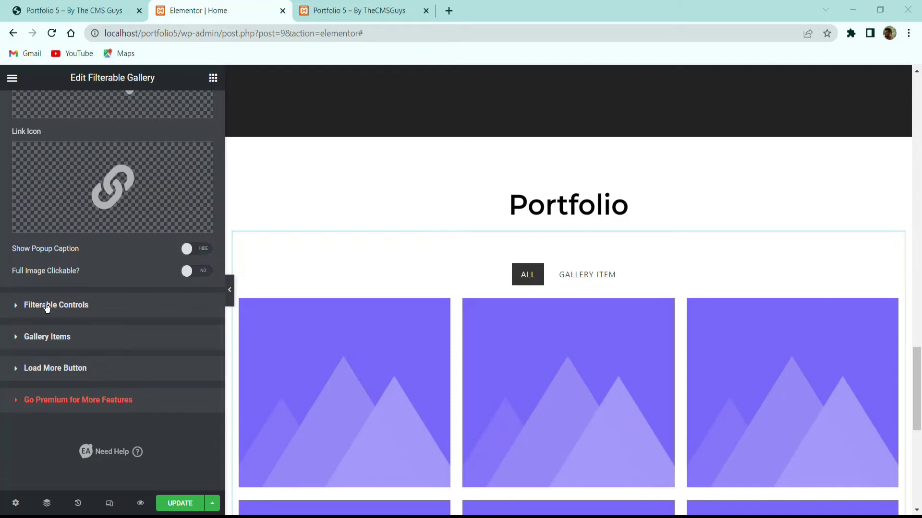
pyautogui.click(71, 308)
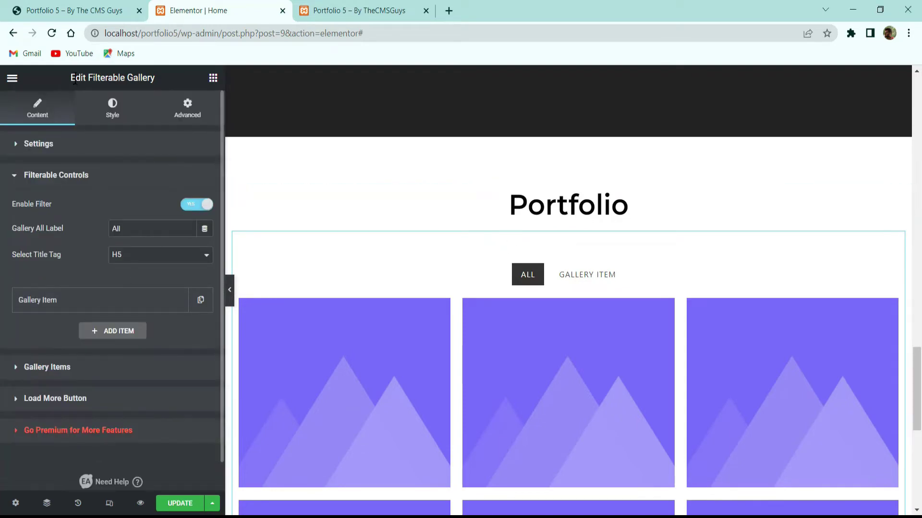
# Rename the first filter control item to 'brand'.
pyautogui.click(72, 10)
pyautogui.scroll(5, 301, 352)
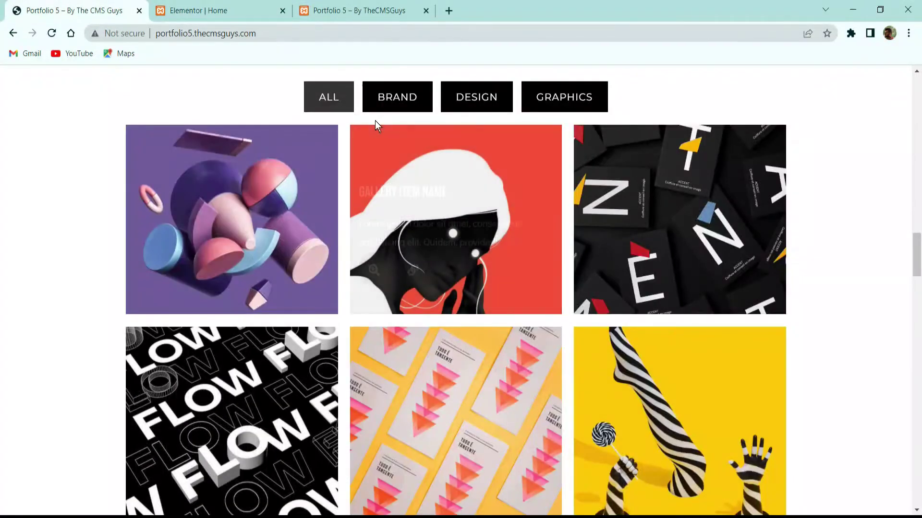
pyautogui.click(218, 10)
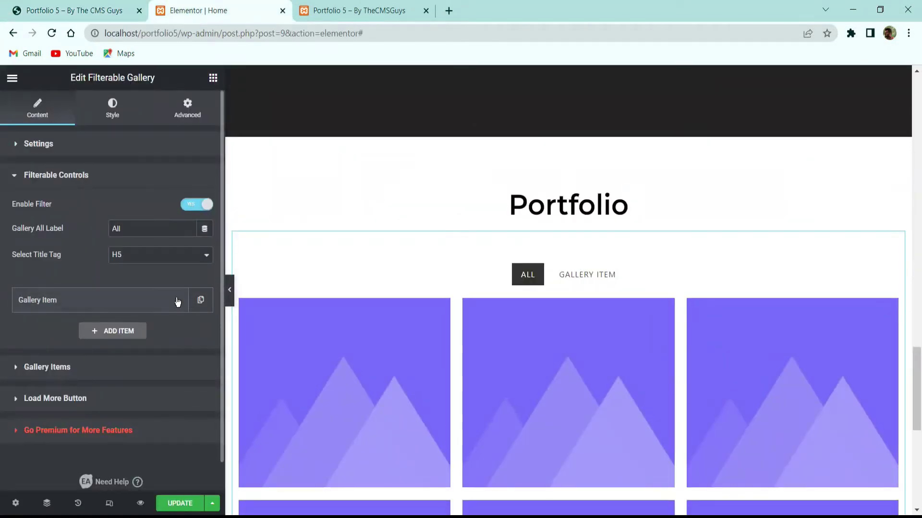
pyautogui.click(152, 303)
pyautogui.hotkey('ctrl', 'a')
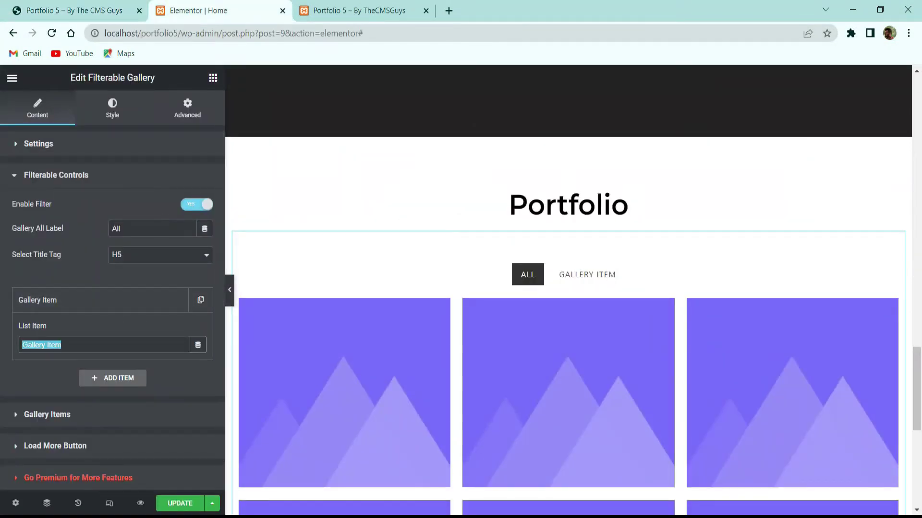
pyautogui.write('brand')
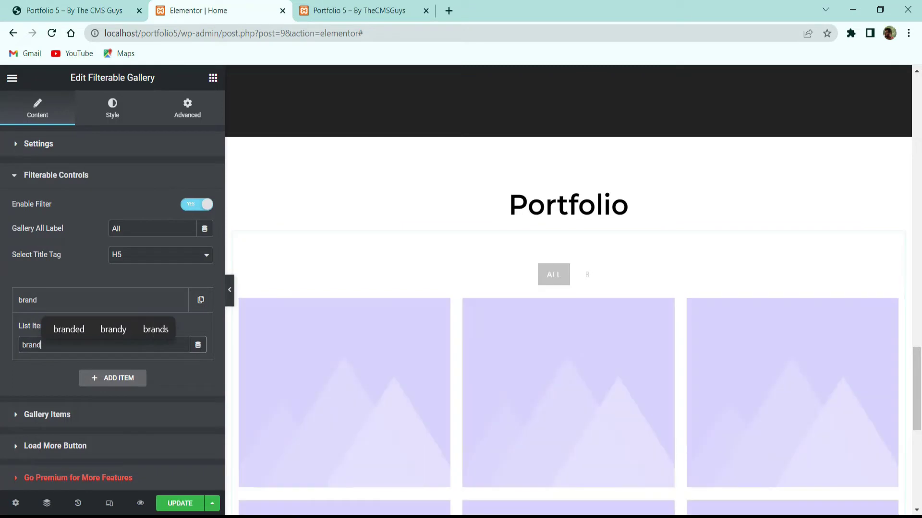
pyautogui.click(142, 302)
# Duplicate the brand filter twice and rename the second entry 'design'.
pyautogui.click(200, 300)
pyautogui.click(176, 332)
pyautogui.click(110, 338)
pyautogui.click(99, 375)
pyautogui.hotkey('ctrl', 'a')
pyautogui.write('de')
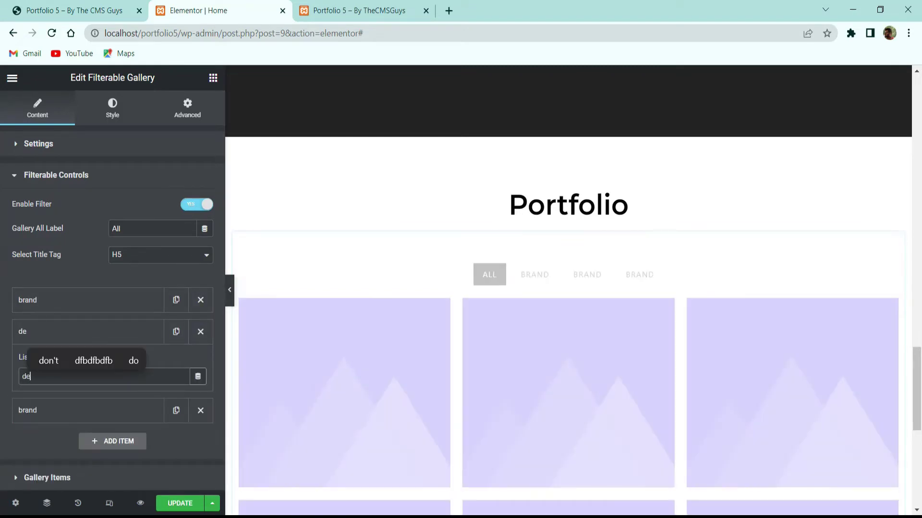
pyautogui.write('sign')
# Rename the third filter entry 'graphics' and expand the Gallery Items list.
pyautogui.click(57, 411)
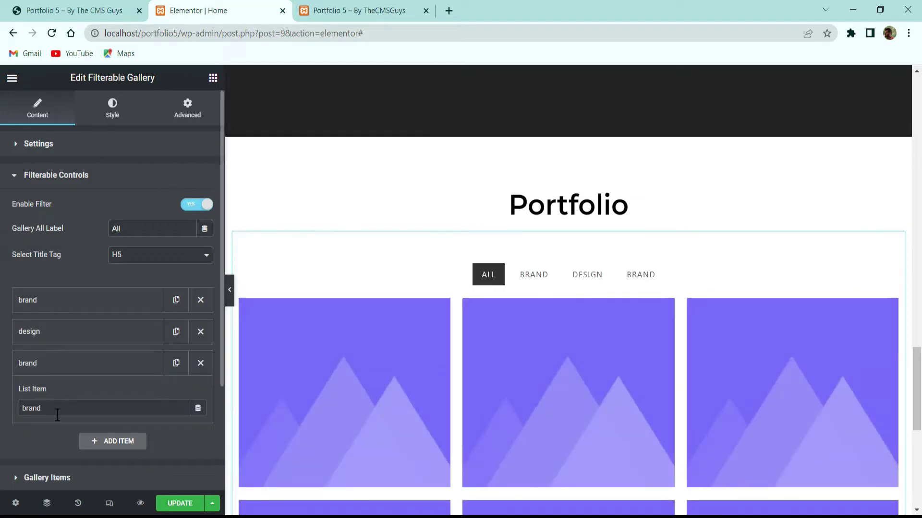
pyautogui.hotkey('ctrl', 'a')
pyautogui.write('graphioc')
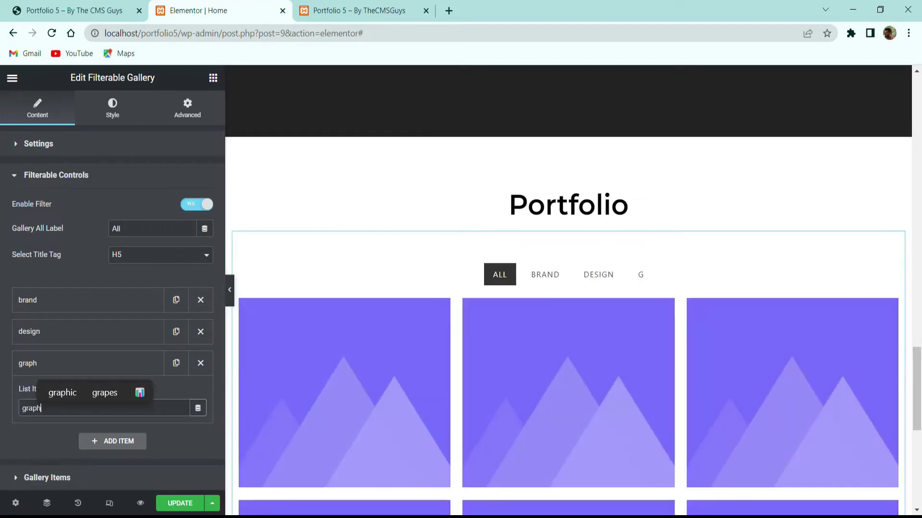
pyautogui.press('BackSpace')
pyautogui.press('BackSpace')
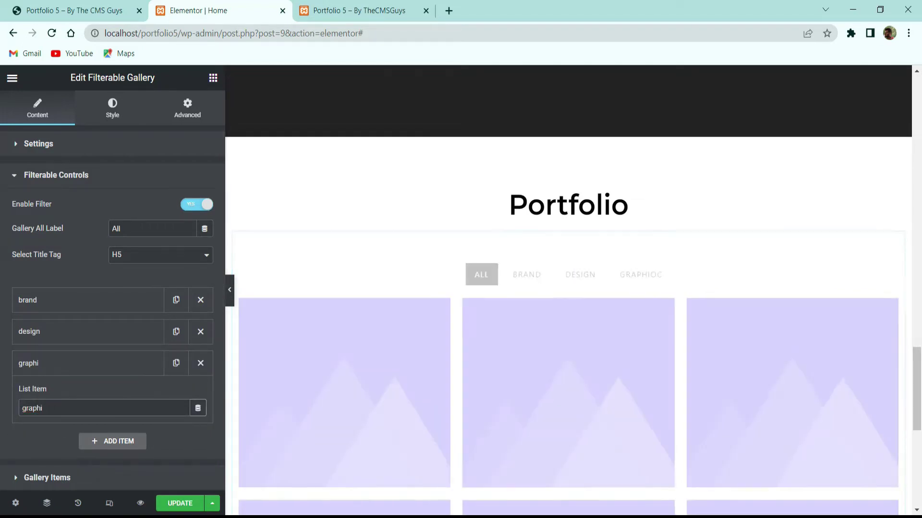
pyautogui.write('cs')
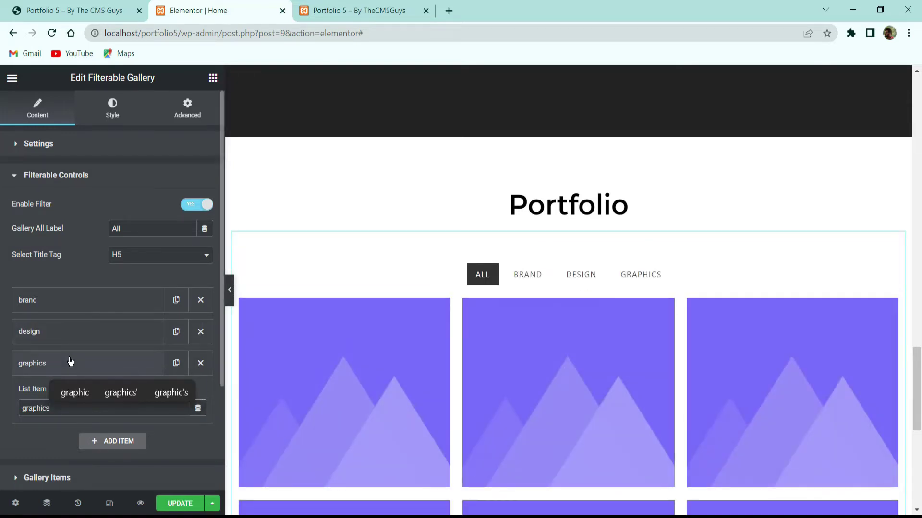
pyautogui.click(54, 254)
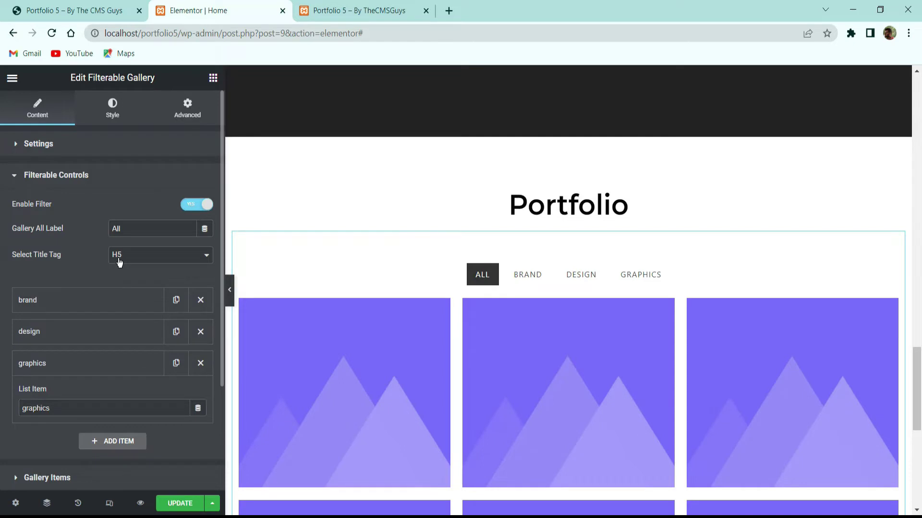
pyautogui.scroll(-3, 110, 326)
pyautogui.click(102, 336)
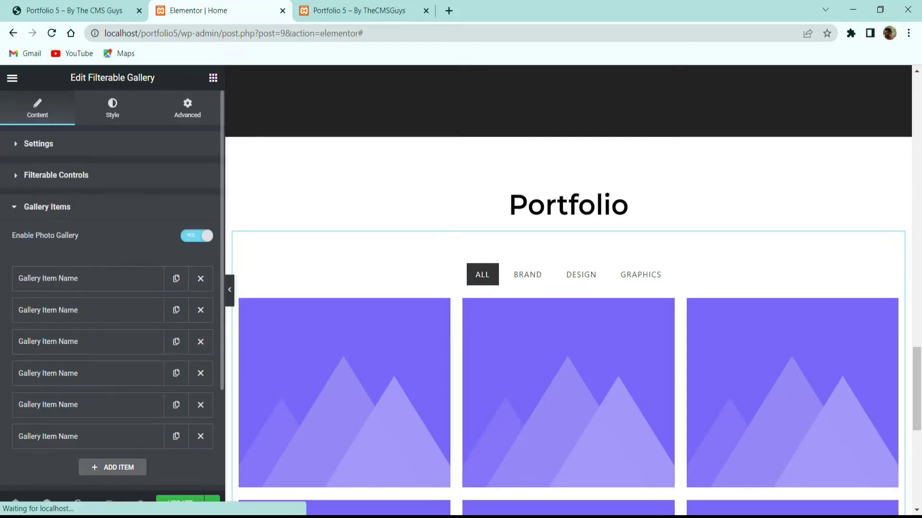
# Delete the extra gallery items and set the remaining item's control name to 'brand'.
pyautogui.click(201, 310)
pyautogui.click(201, 310)
pyautogui.click(201, 310)
pyautogui.click(200, 310)
pyautogui.click(200, 310)
pyautogui.click(138, 284)
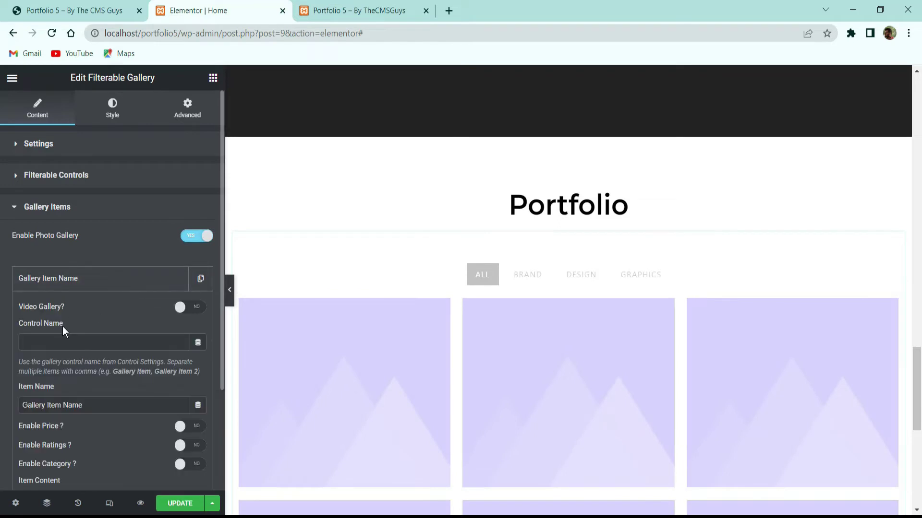
pyautogui.click(69, 342)
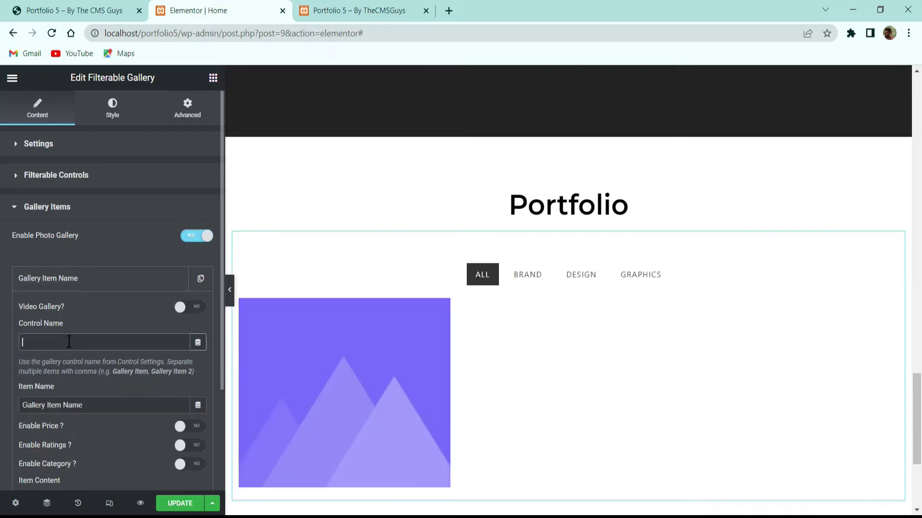
pyautogui.write('br')
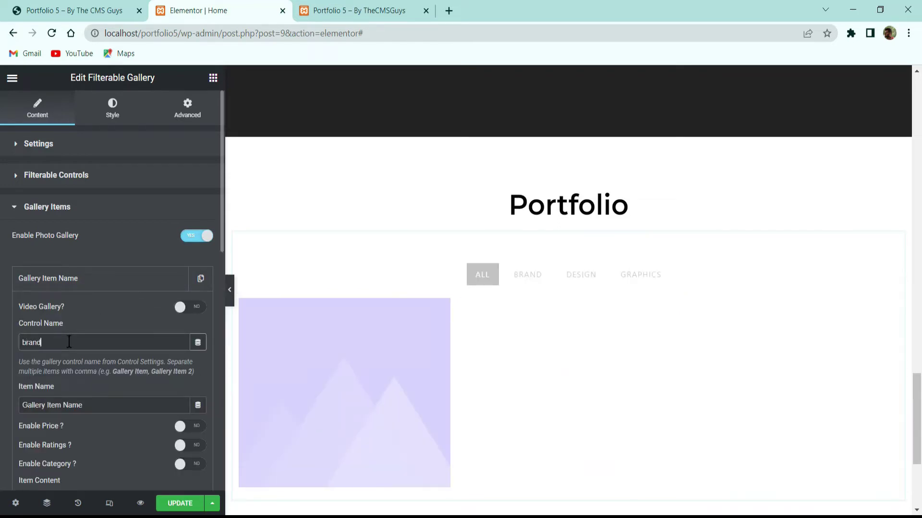
pyautogui.write('and')
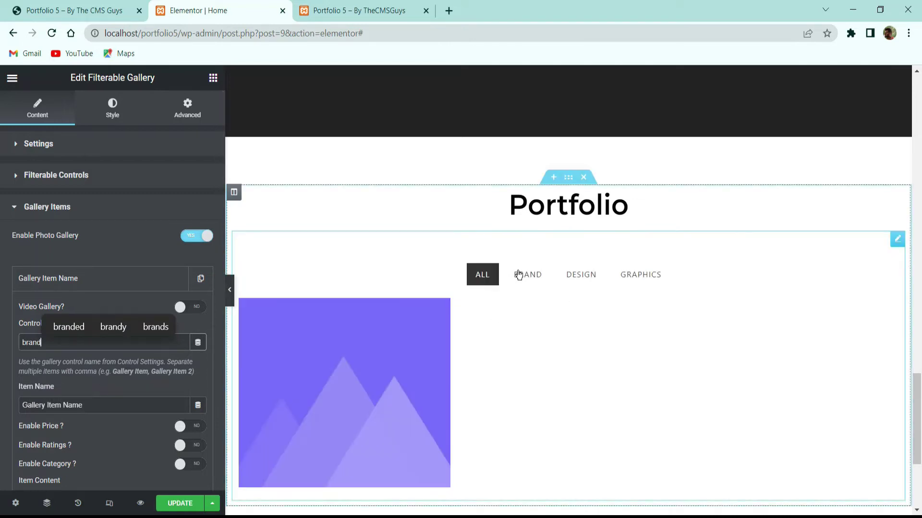
# Test the BRAND and All filters in the gallery preview.
pyautogui.click(518, 274)
pyautogui.click(495, 278)
pyautogui.click(91, 287)
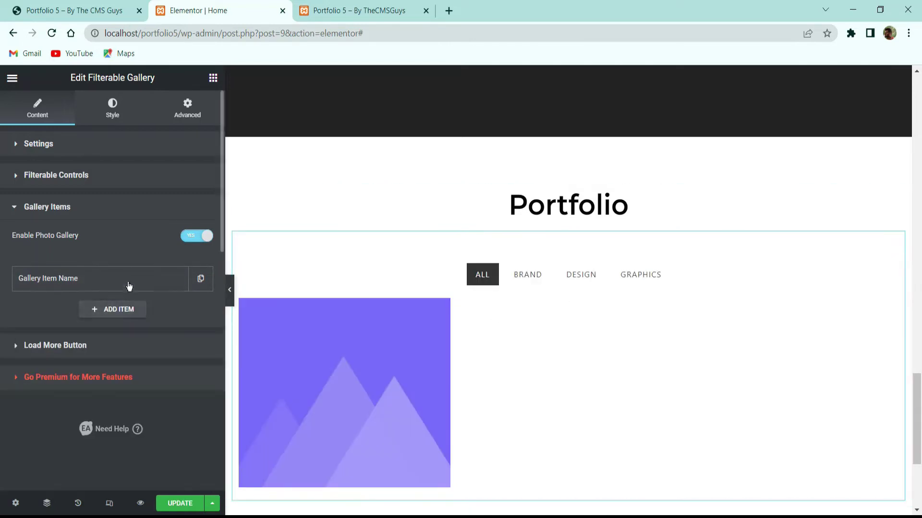
pyautogui.click(532, 277)
pyautogui.click(482, 281)
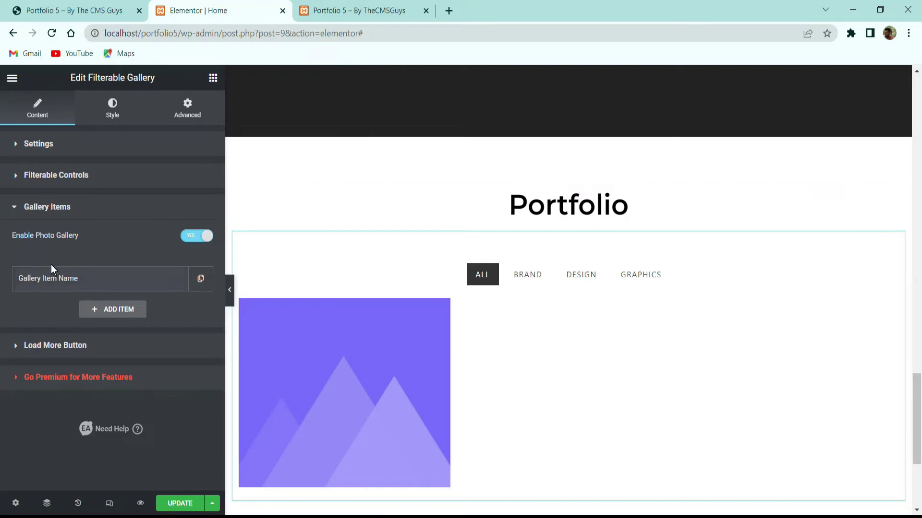
pyautogui.click(69, 279)
# Compare the gallery item's overlay and hover text with the live portfolio.
pyautogui.scroll(-3, 83, 356)
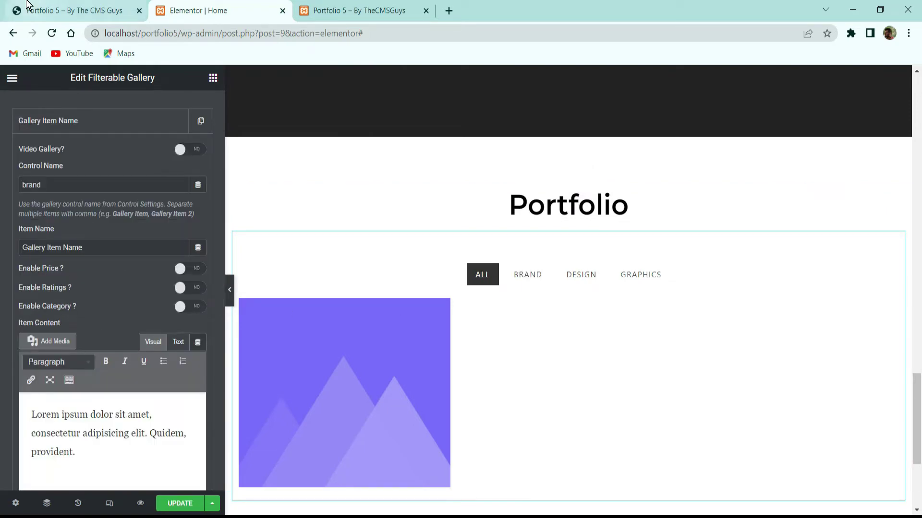
pyautogui.click(43, 10)
pyautogui.click(180, 4)
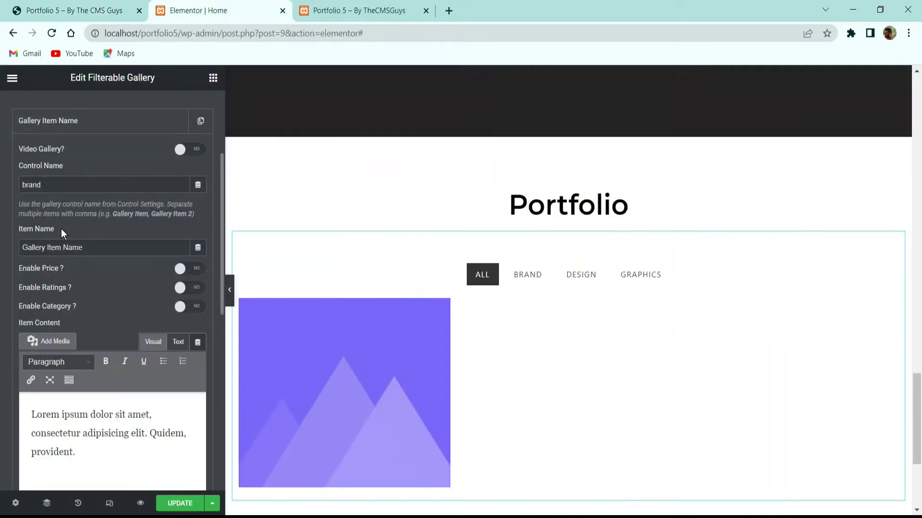
pyautogui.click(99, 5)
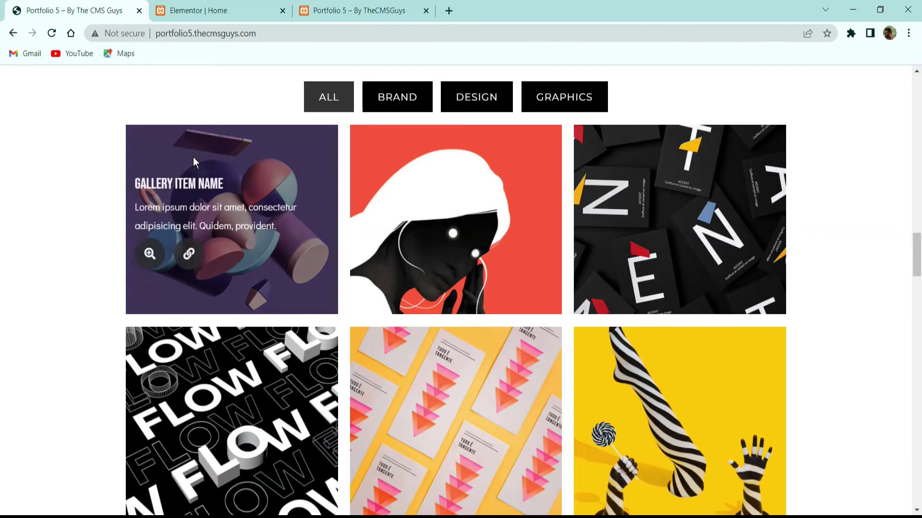
pyautogui.click(219, 10)
pyautogui.scroll(-3, 77, 331)
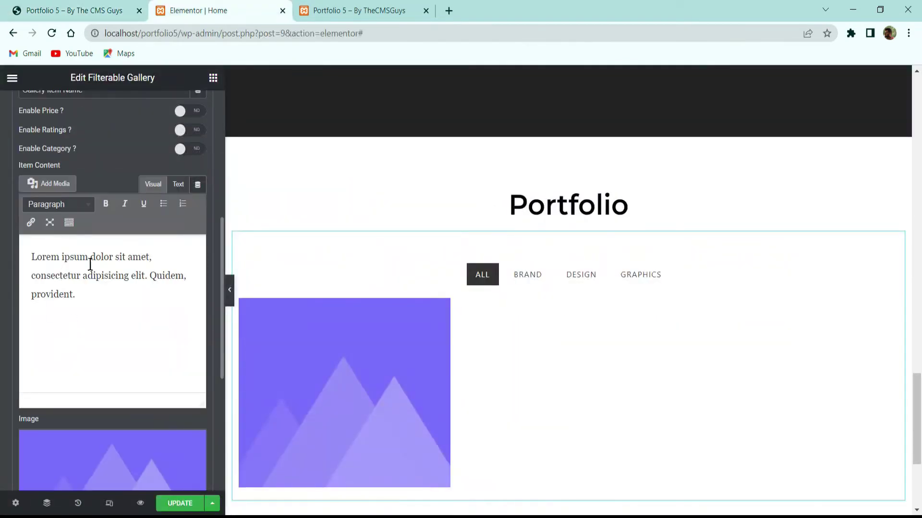
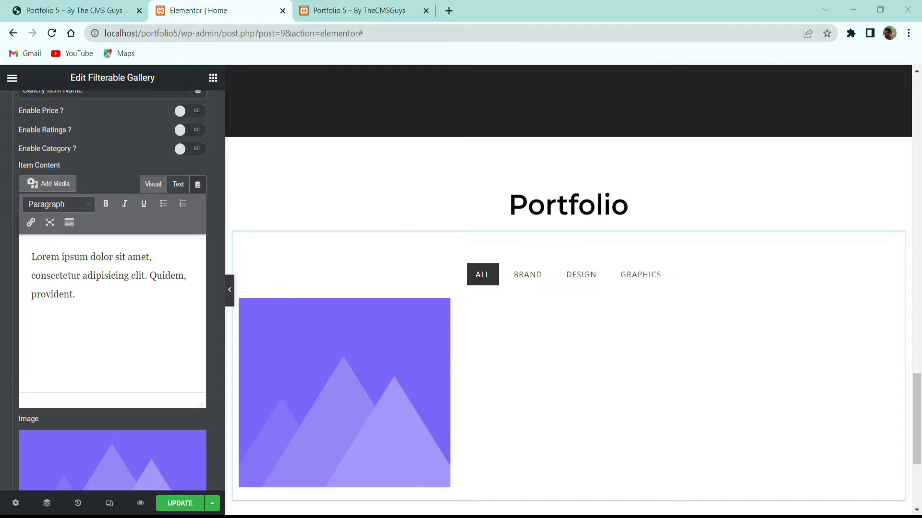
# Give the gallery item the purple abstract image 9.jpg.
pyautogui.click(70, 456)
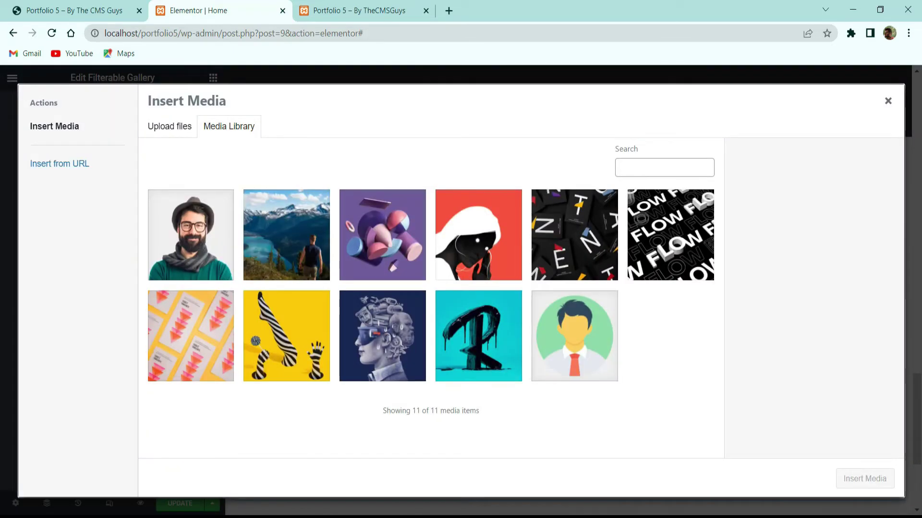
pyautogui.click(402, 230)
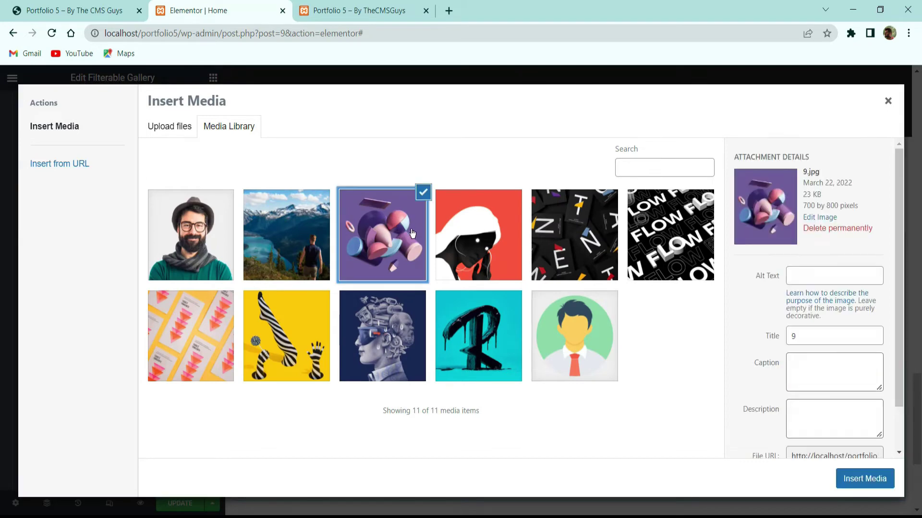
pyautogui.click(859, 479)
pyautogui.moveTo(369, 408)
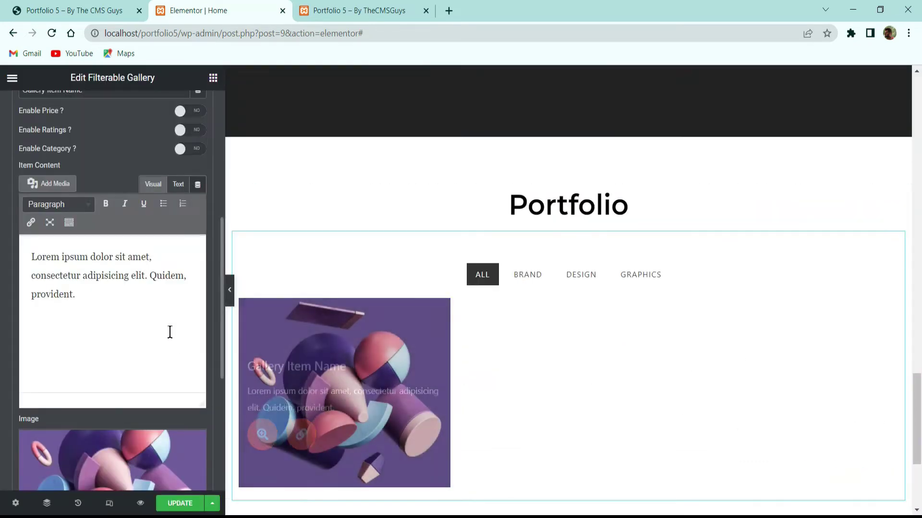
pyautogui.scroll(7, 101, 192)
# Duplicate the gallery item until there are eight identical items.
pyautogui.click(93, 287)
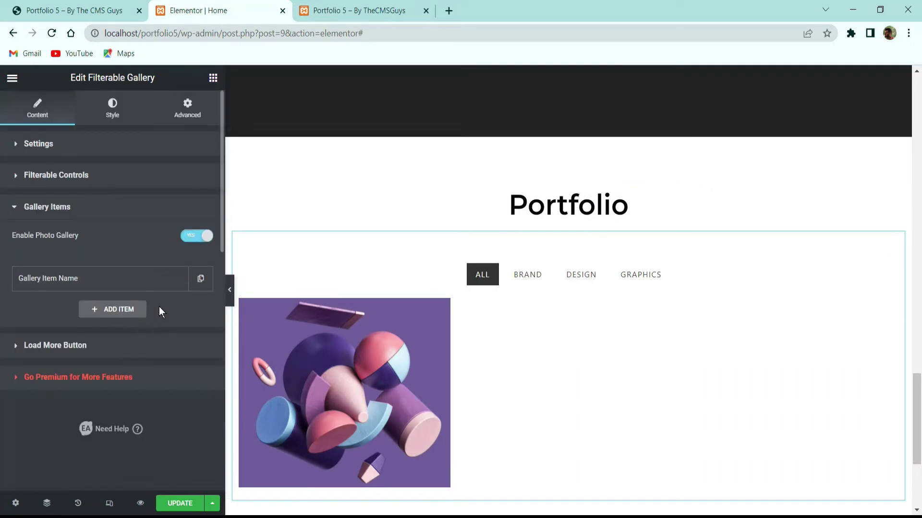
pyautogui.click(198, 283)
pyautogui.click(176, 310)
pyautogui.click(176, 342)
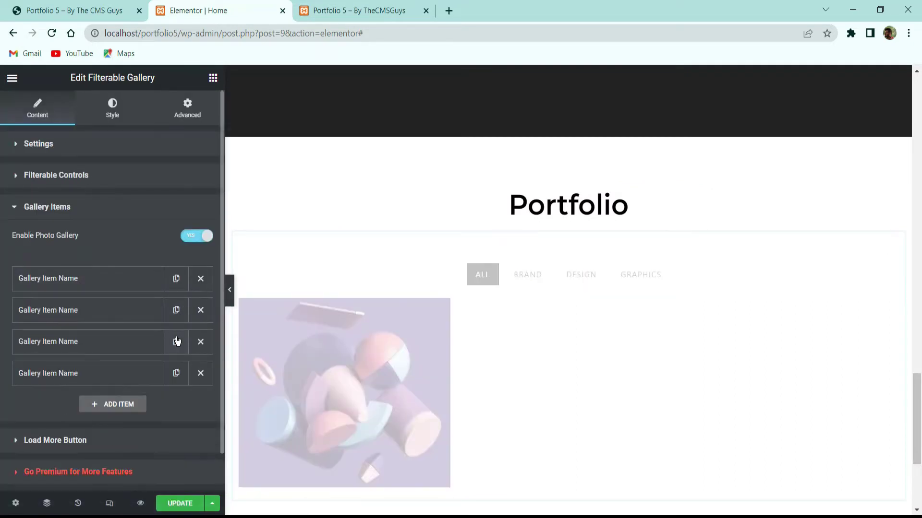
pyautogui.click(176, 373)
pyautogui.click(176, 404)
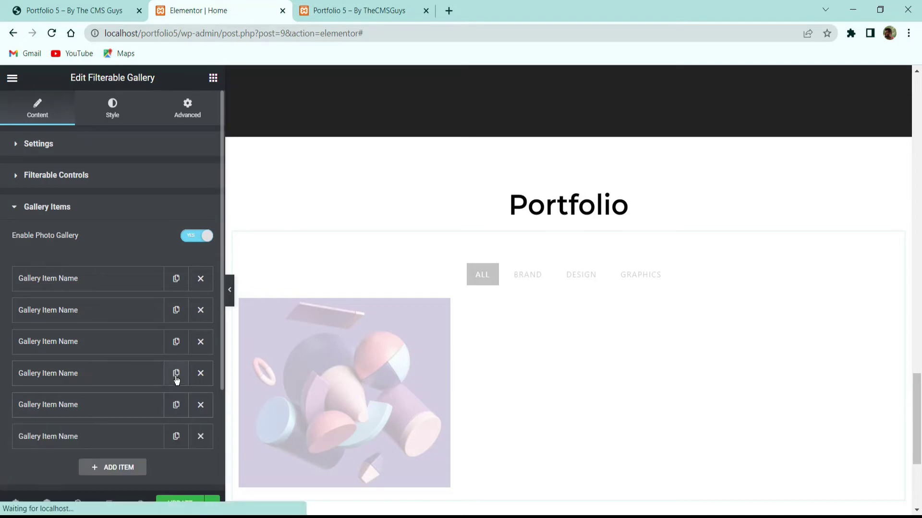
pyautogui.scroll(-3, 176, 206)
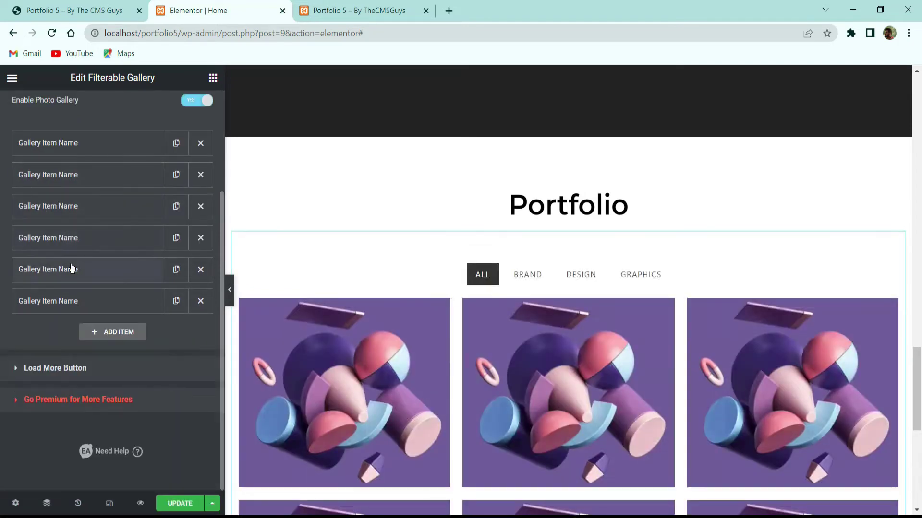
pyautogui.click(176, 301)
pyautogui.click(176, 332)
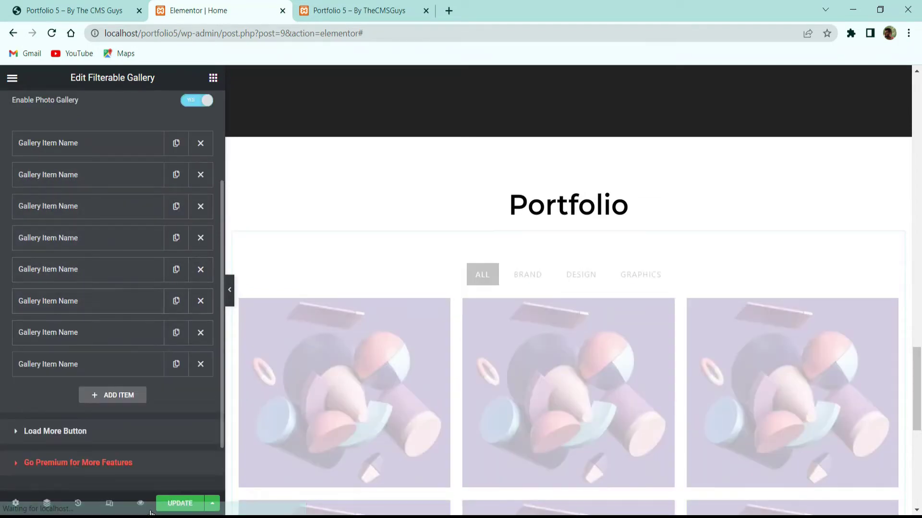
pyautogui.scroll(-6, 576, 307)
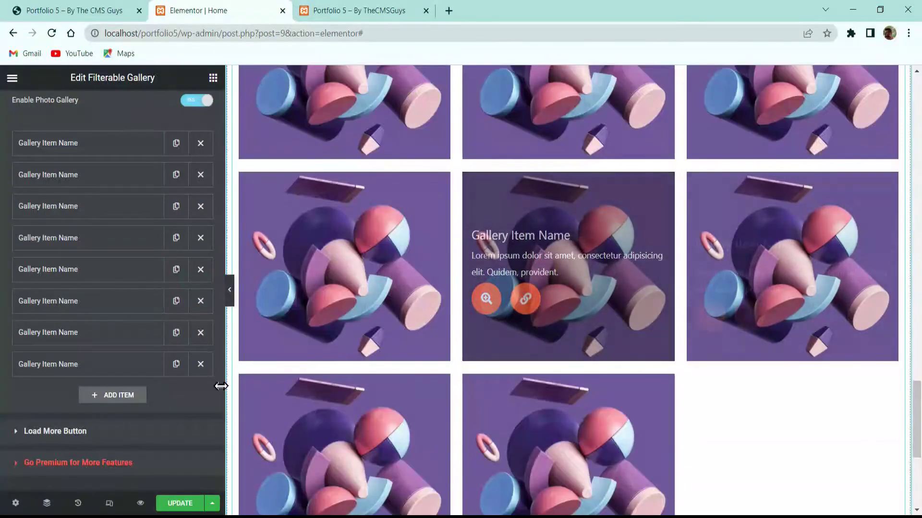
pyautogui.click(72, 175)
# Preview the gallery's DESIGN, GRAPHICS and BRAND filters.
pyautogui.scroll(5, 543, 213)
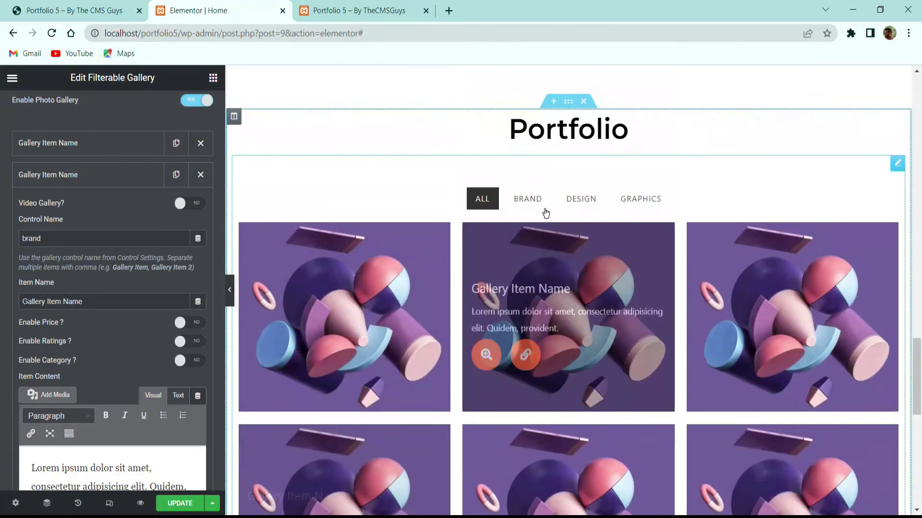
pyautogui.click(576, 209)
pyautogui.click(641, 277)
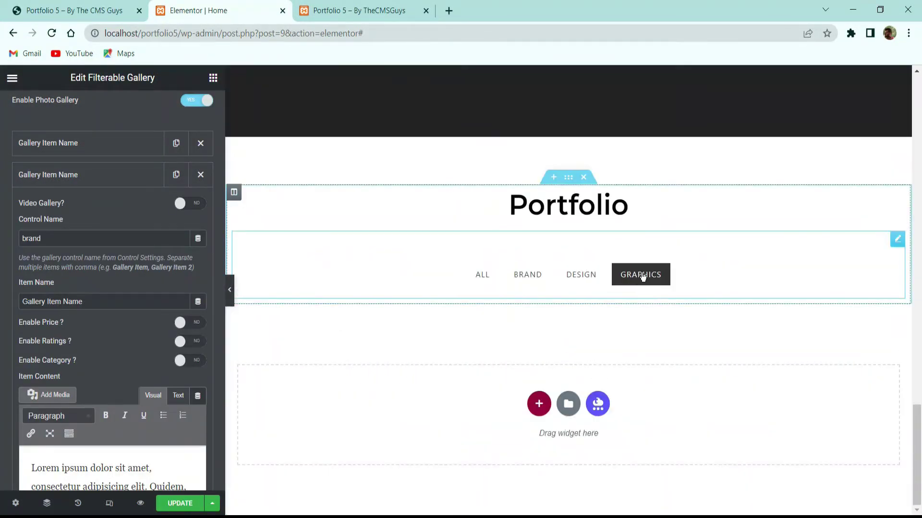
pyautogui.click(524, 277)
pyautogui.scroll(-5, 701, 249)
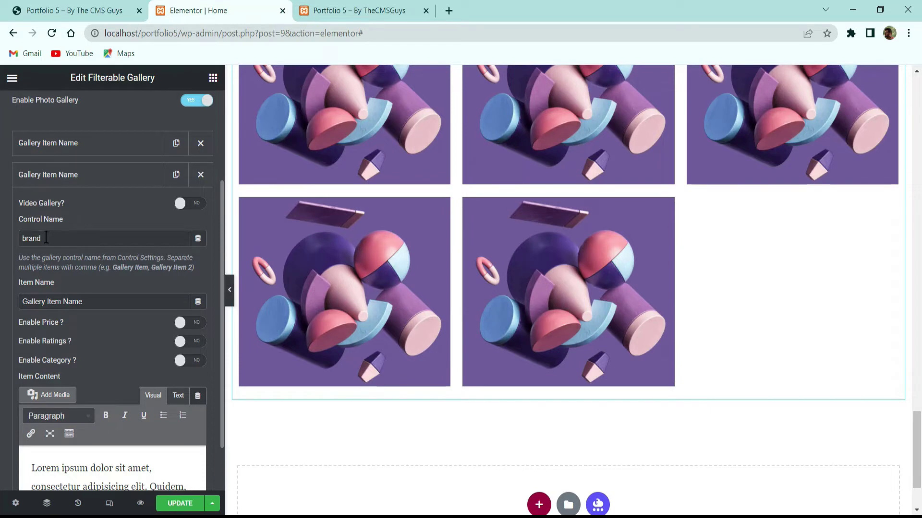
# Change the fourth item's control name from 'brand' to 'graphics' and check the GRAPHICS filter.
pyautogui.click(78, 184)
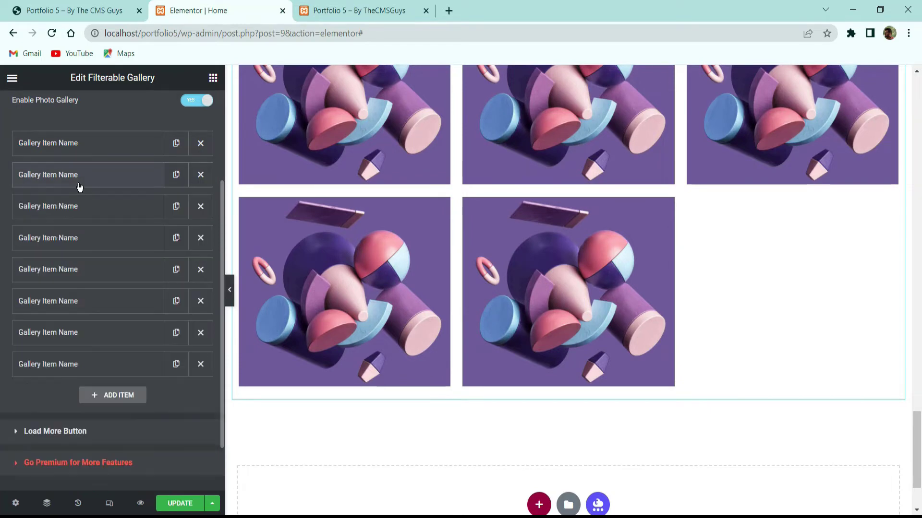
pyautogui.click(85, 235)
pyautogui.doubleClick(32, 301)
pyautogui.scroll(3, 809, 453)
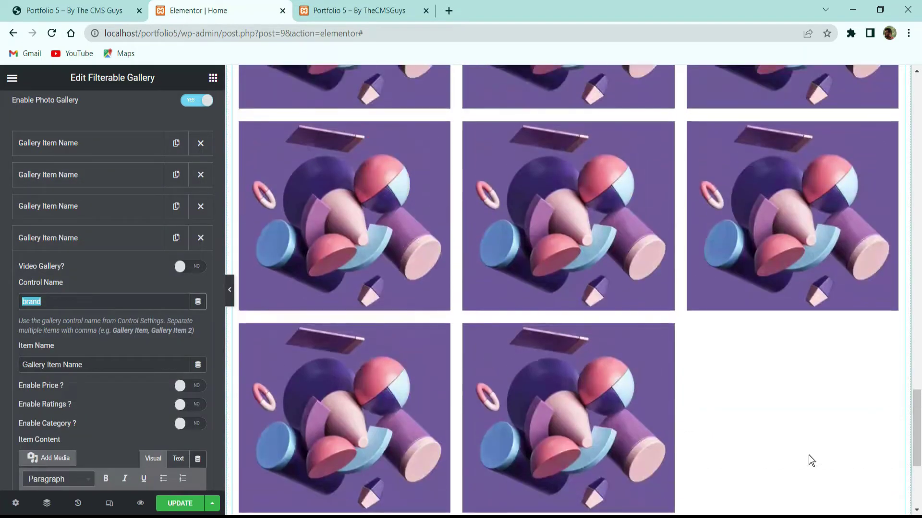
pyautogui.write('gra')
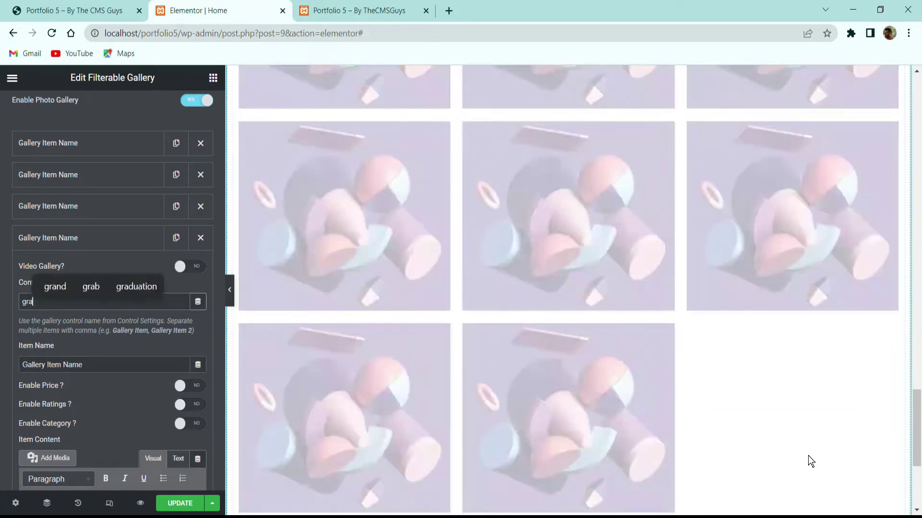
pyautogui.write('phics')
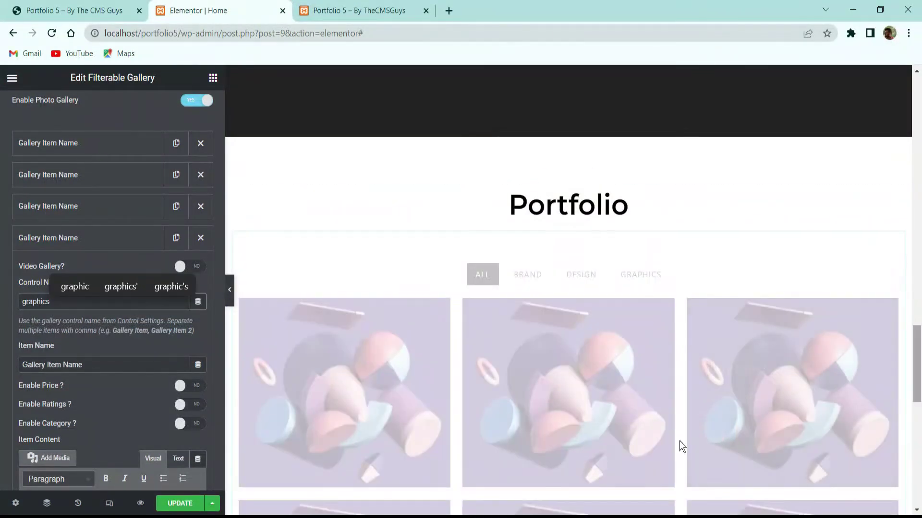
pyautogui.click(641, 275)
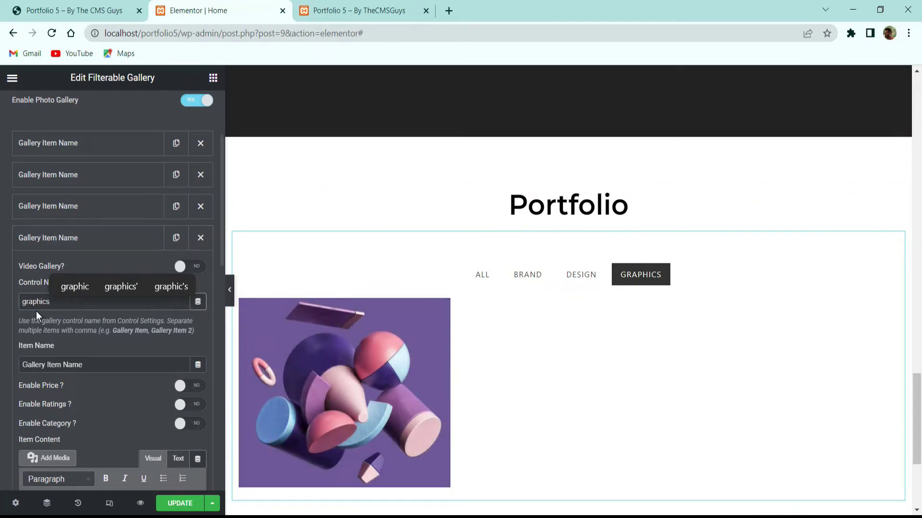
pyautogui.click(47, 296)
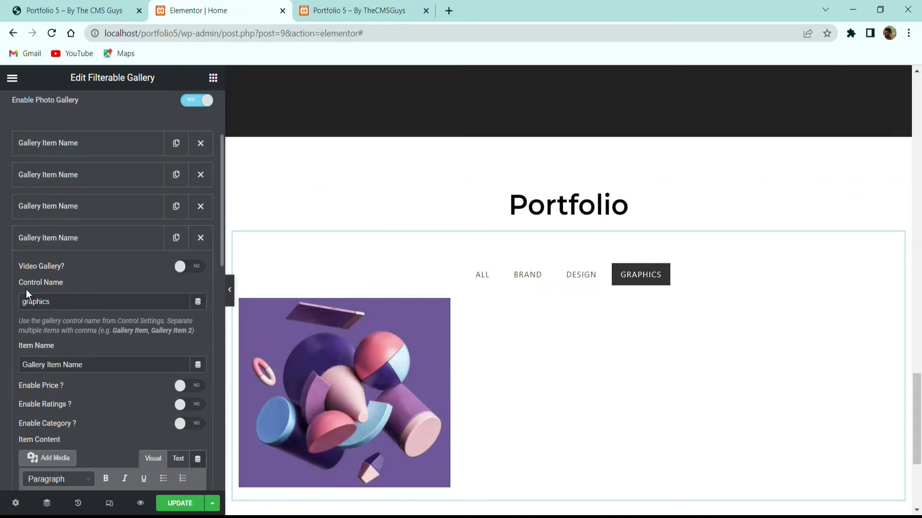
pyautogui.scroll(-5, 66, 297)
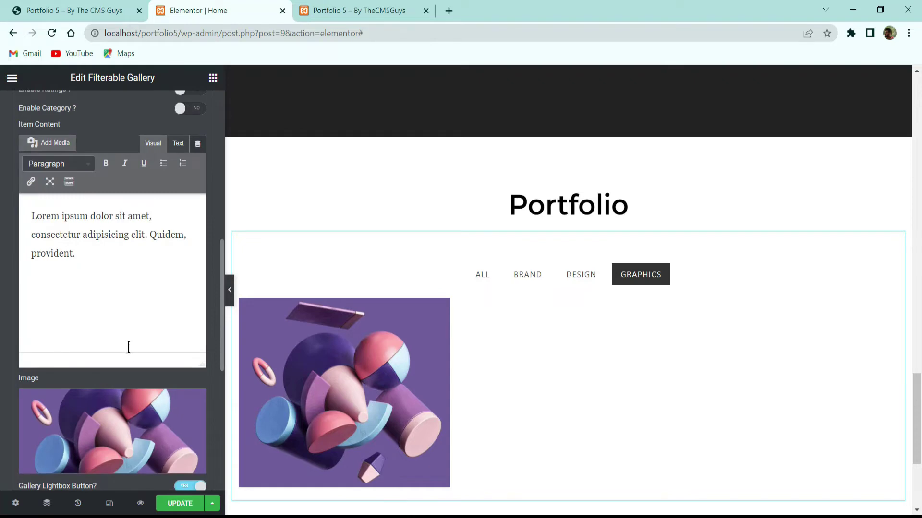
# Replace the graphics item's image with the red and black portrait.
pyautogui.click(112, 432)
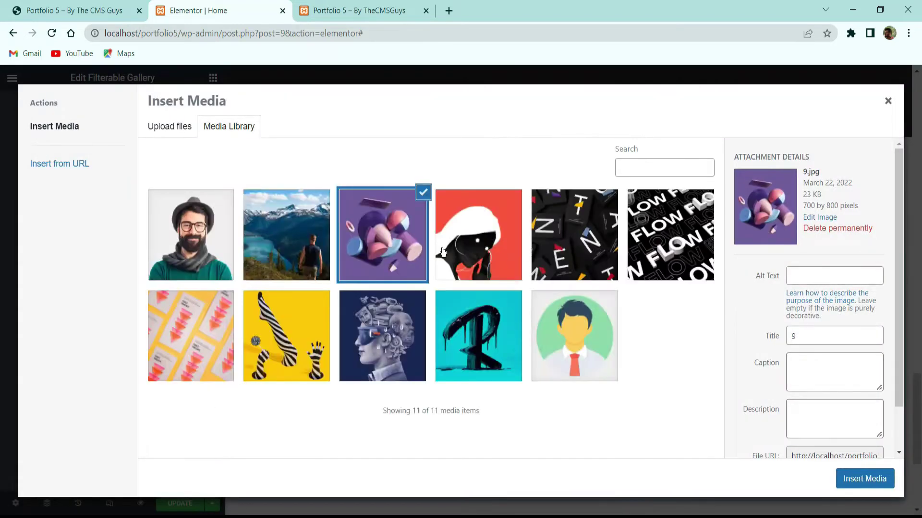
pyautogui.click(475, 240)
pyautogui.click(887, 484)
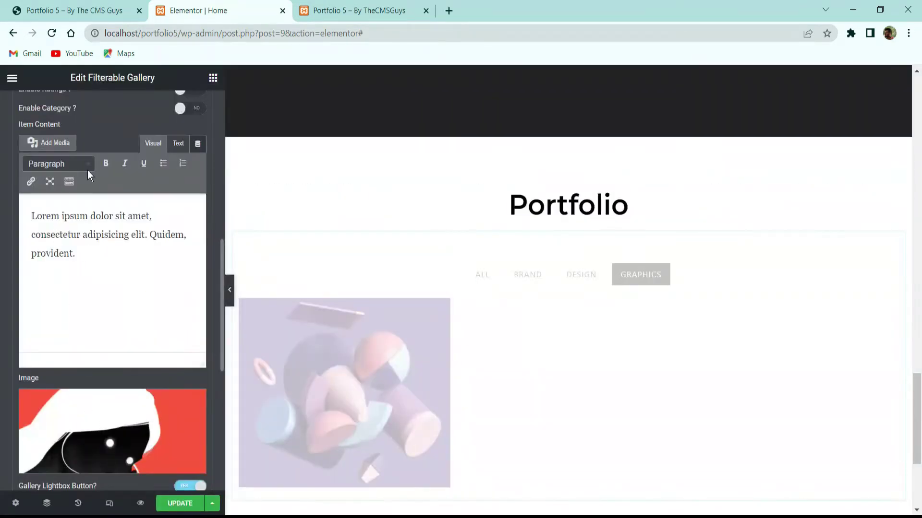
pyautogui.scroll(5, 81, 216)
pyautogui.click(82, 240)
# Give the last gallery item the black lettering image 7.jpg.
pyautogui.click(79, 302)
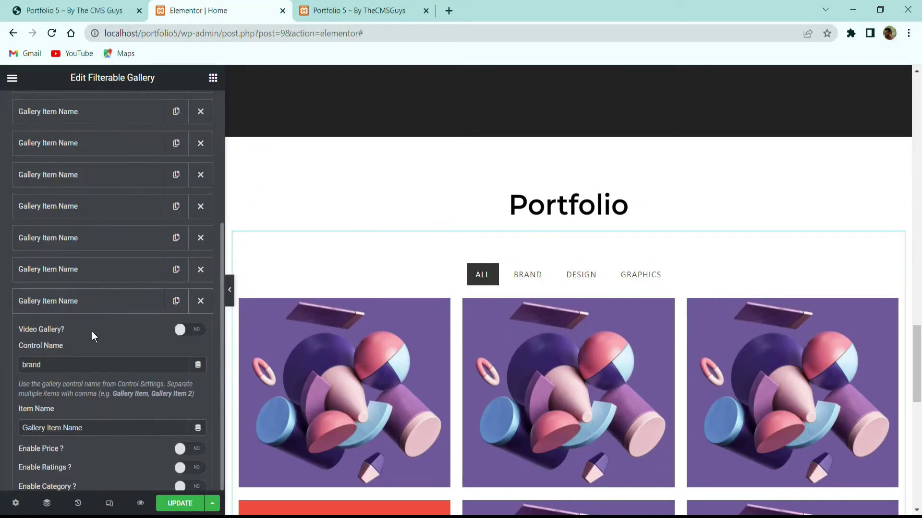
pyautogui.scroll(-10, 84, 384)
pyautogui.click(112, 370)
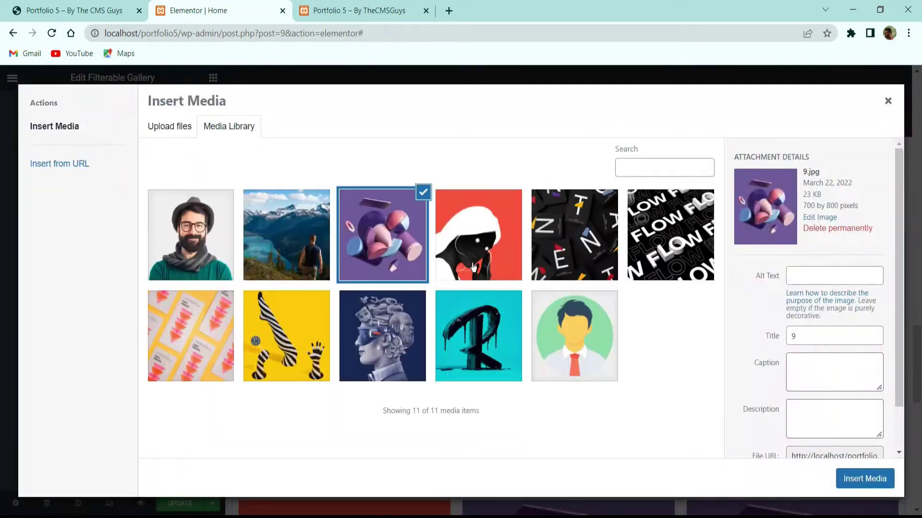
pyautogui.click(605, 274)
pyautogui.click(865, 479)
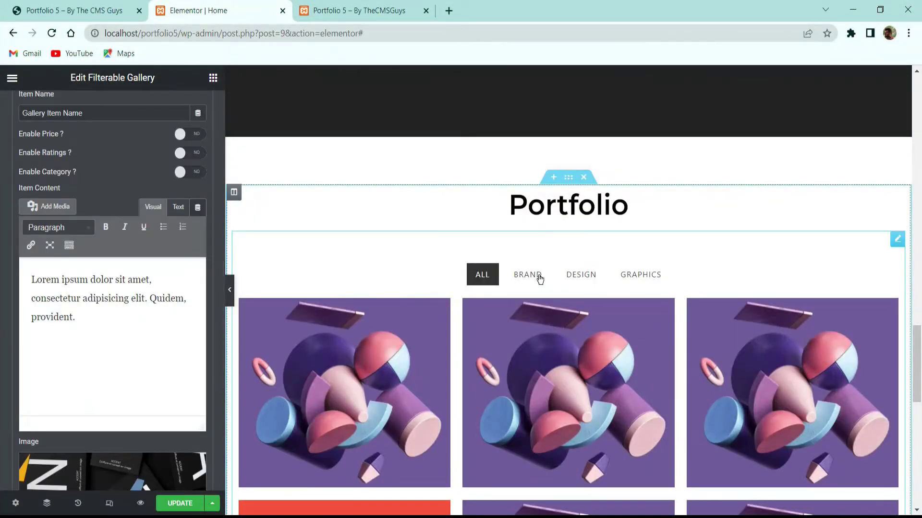
# Test the BRAND, DESIGN and GRAPHICS filters to confirm the new images.
pyautogui.click(536, 276)
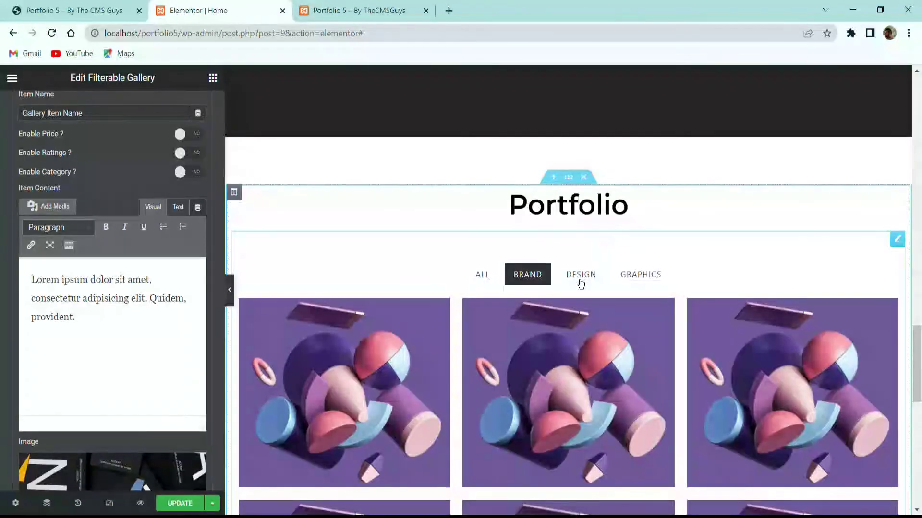
pyautogui.click(581, 279)
pyautogui.click(624, 276)
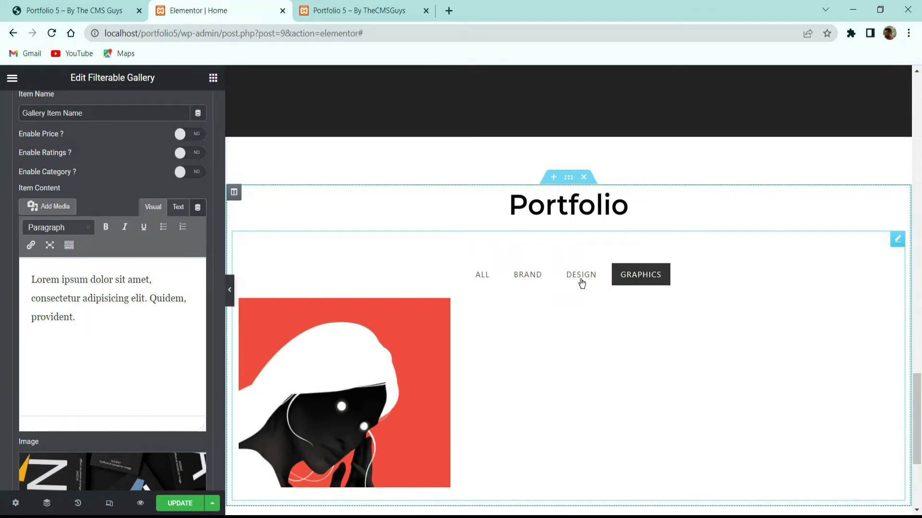
pyautogui.click(569, 278)
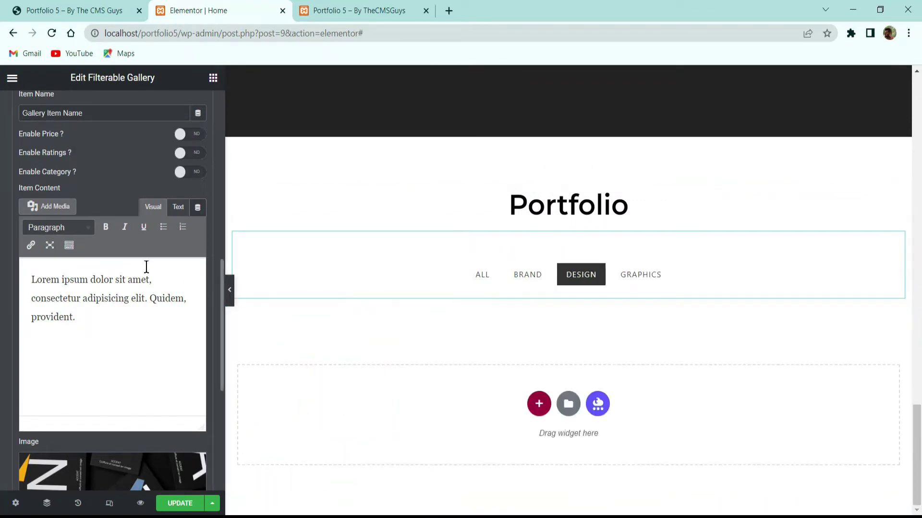
# Recategorise two gallery items from 'brand' to 'design'.
pyautogui.scroll(6, 98, 151)
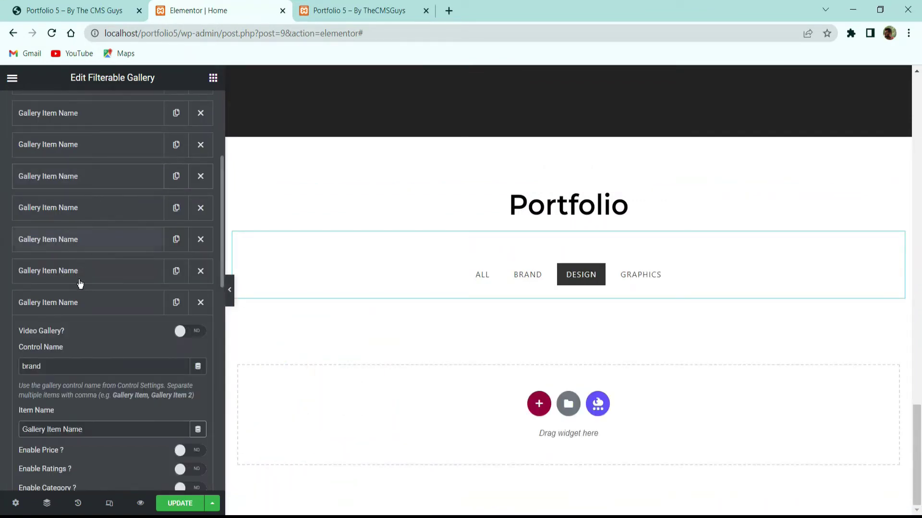
pyautogui.doubleClick(73, 364)
pyautogui.write('design')
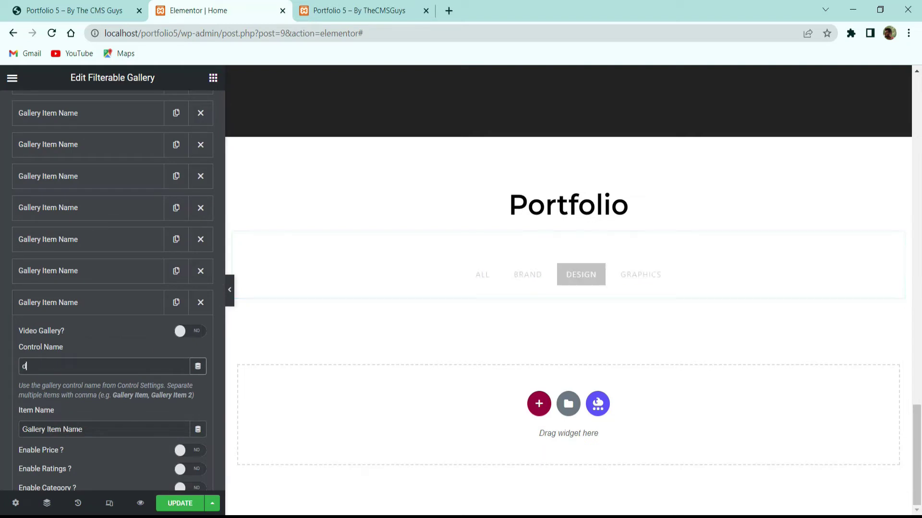
pyautogui.click(86, 283)
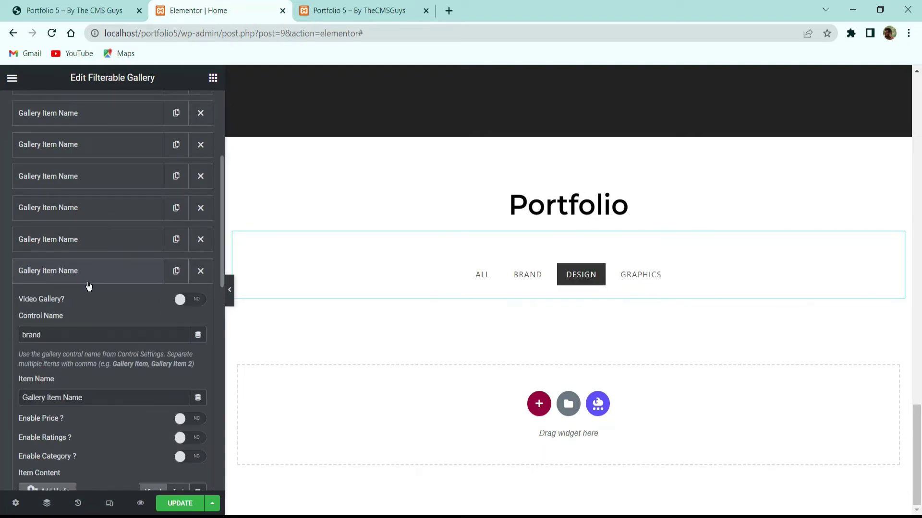
pyautogui.click(71, 276)
pyautogui.click(71, 276)
pyautogui.doubleClick(31, 334)
pyautogui.write('desin')
pyautogui.press('BackSpace')
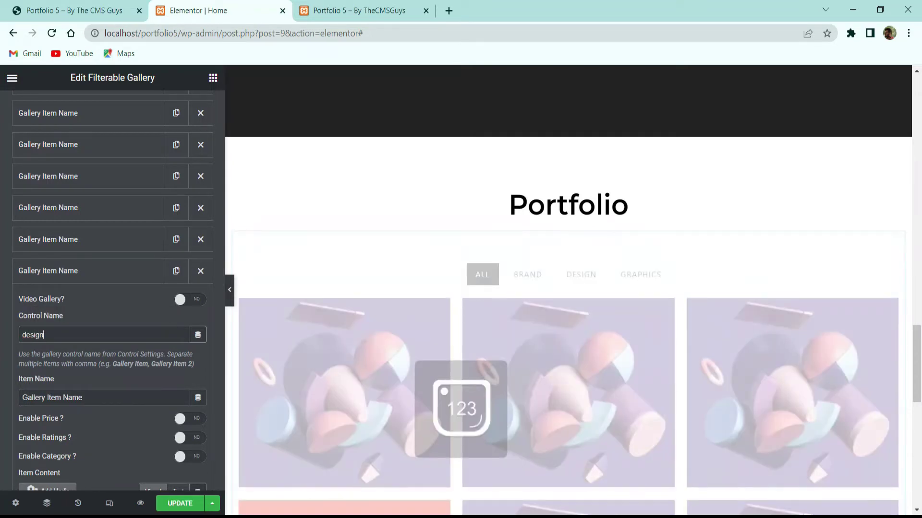
pyautogui.scroll(-3, 110, 413)
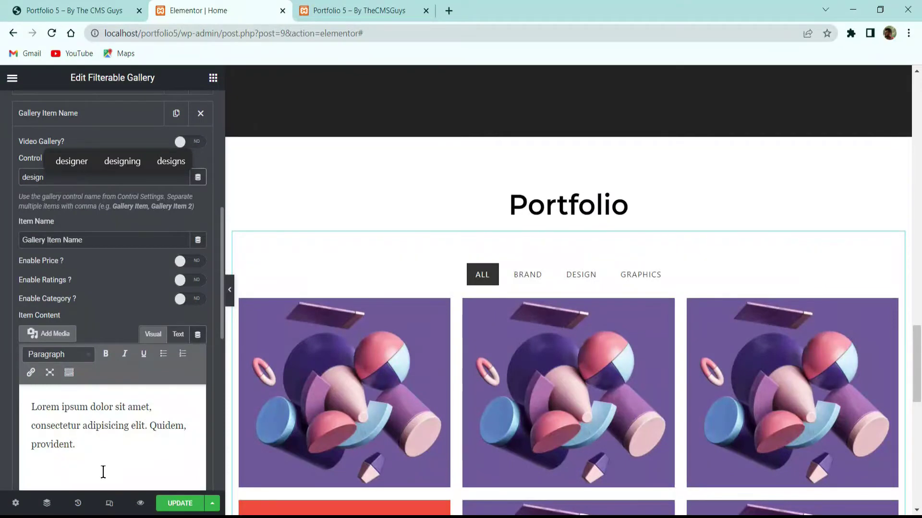
pyautogui.scroll(-6, 216, 341)
# Give a gallery item the yellow striped image 4.jpg and preview the DESIGN filter.
pyautogui.click(113, 312)
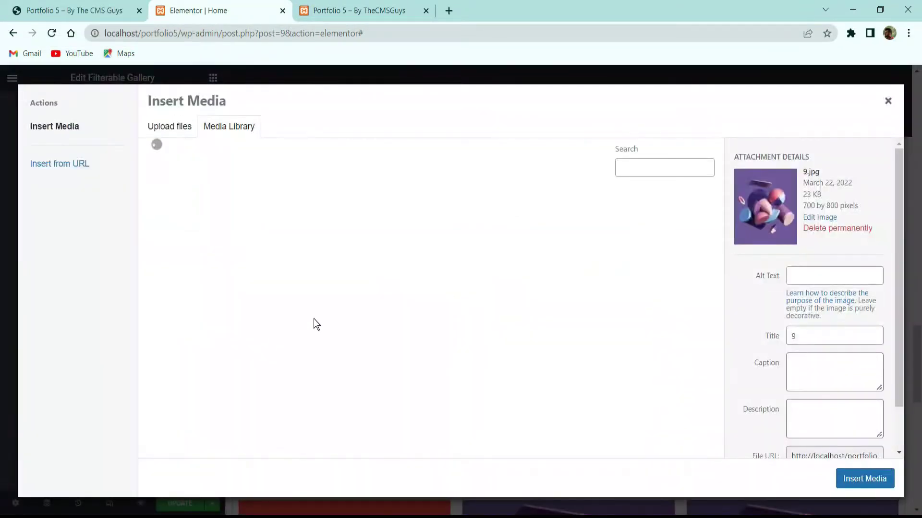
pyautogui.click(315, 348)
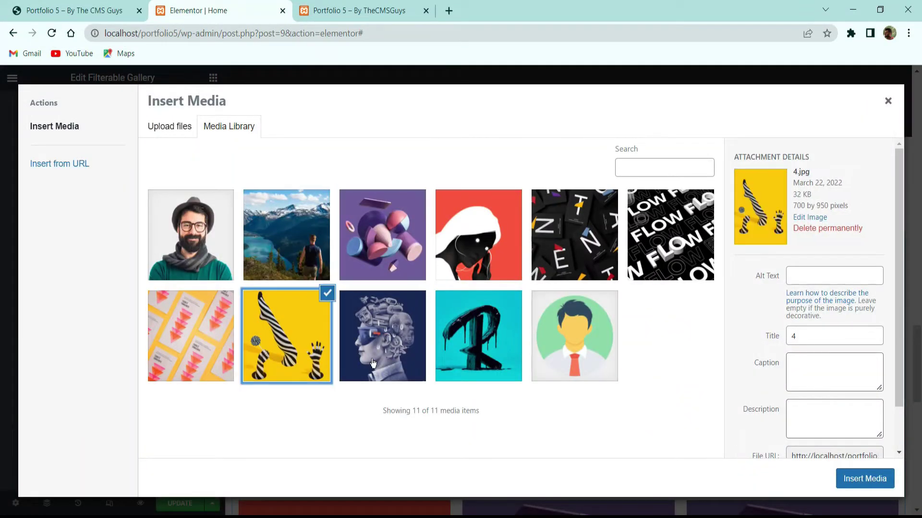
pyautogui.click(864, 479)
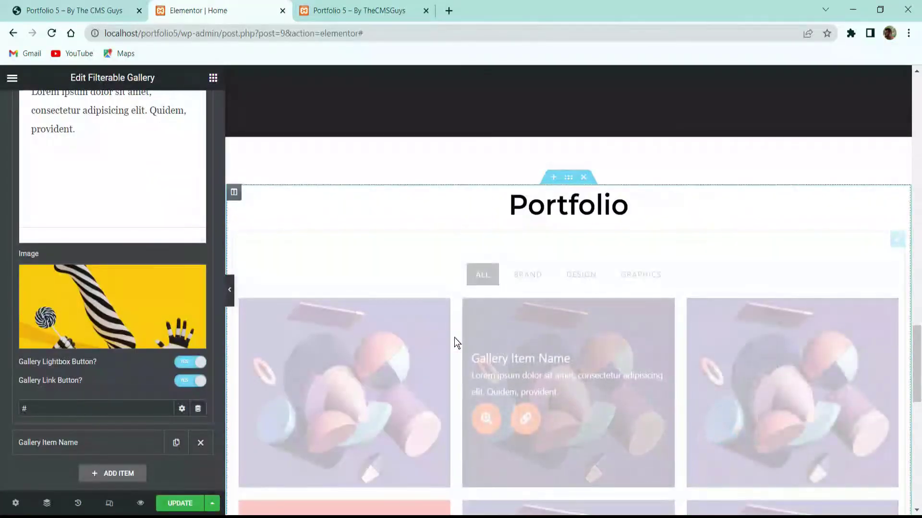
pyautogui.click(573, 275)
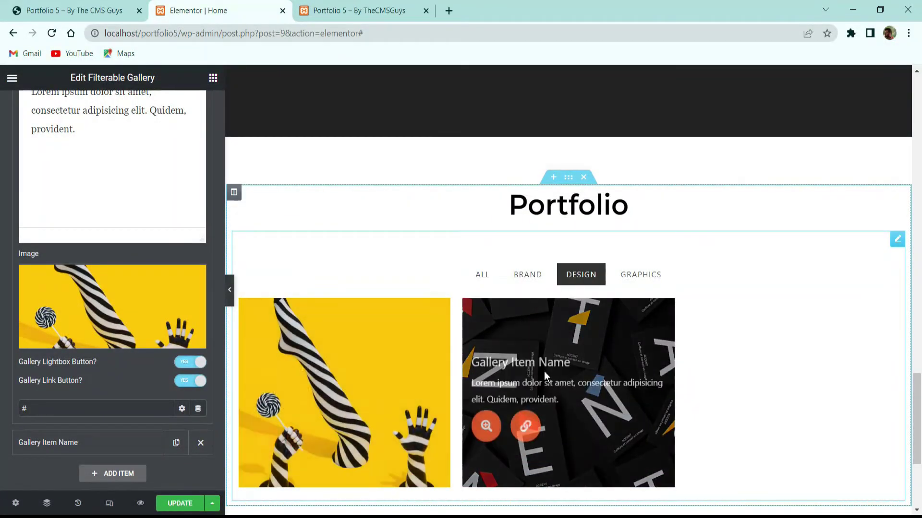
pyautogui.scroll(10, 105, 177)
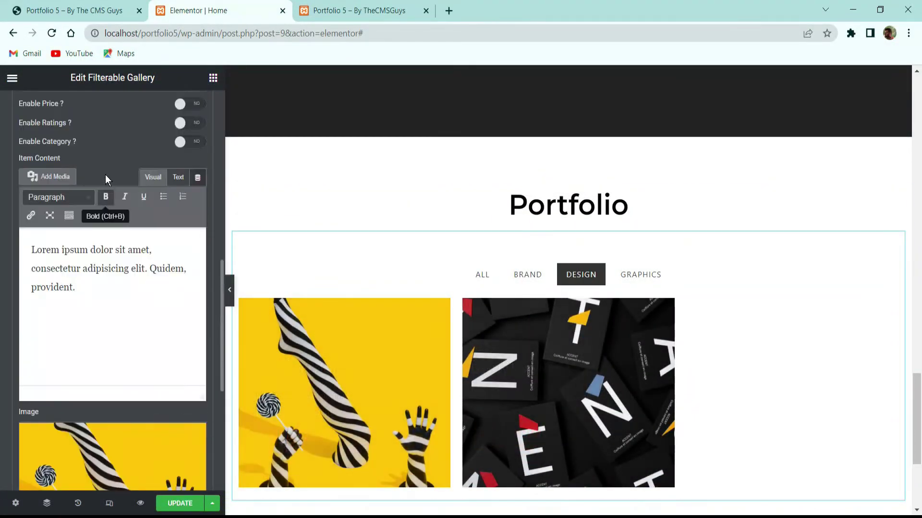
# Give the previous gallery item the pink-arrow cards image 5.jpg.
pyautogui.click(64, 273)
pyautogui.click(76, 242)
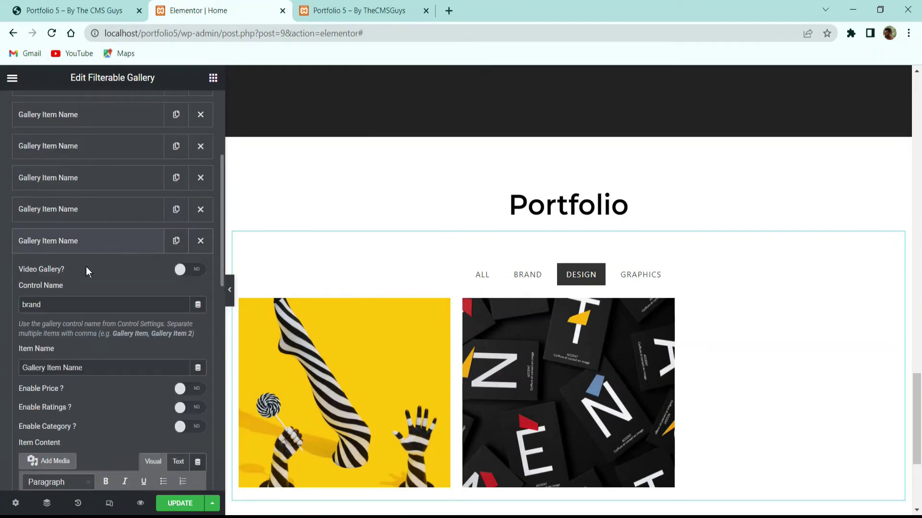
pyautogui.scroll(-6, 76, 389)
pyautogui.click(81, 404)
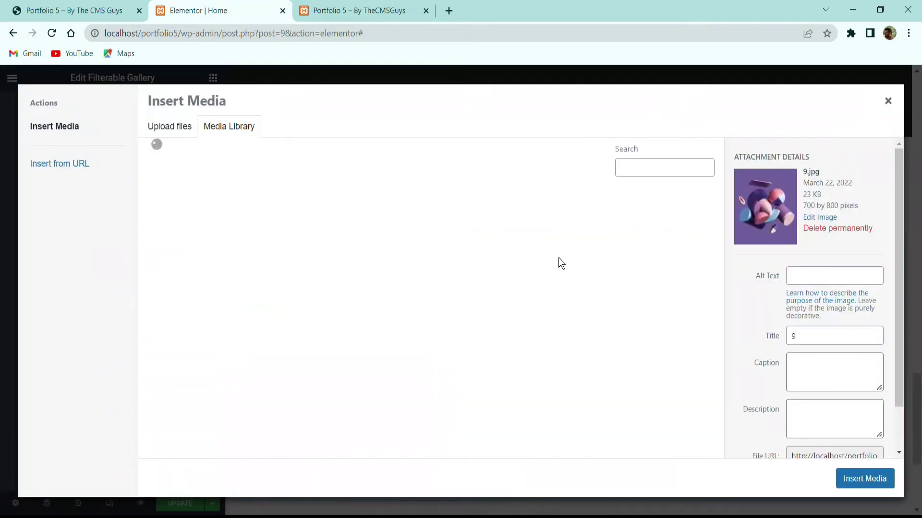
pyautogui.click(209, 334)
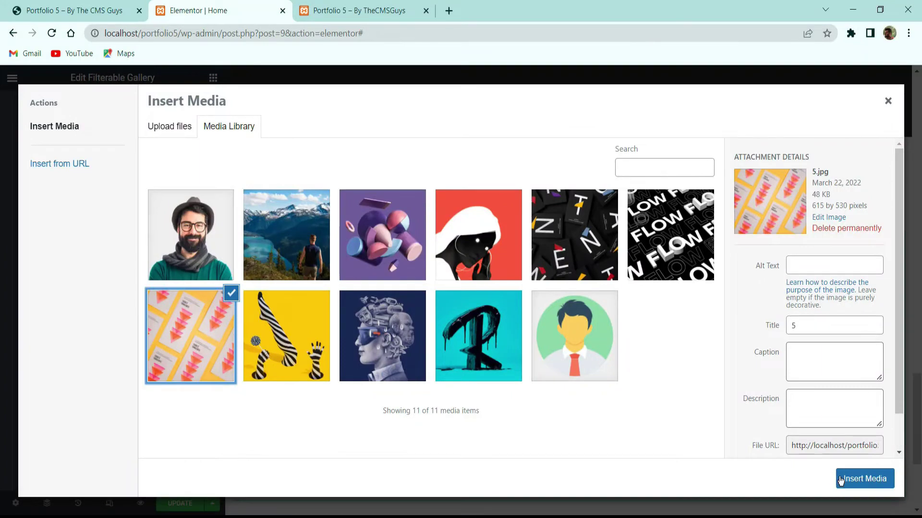
pyautogui.click(837, 477)
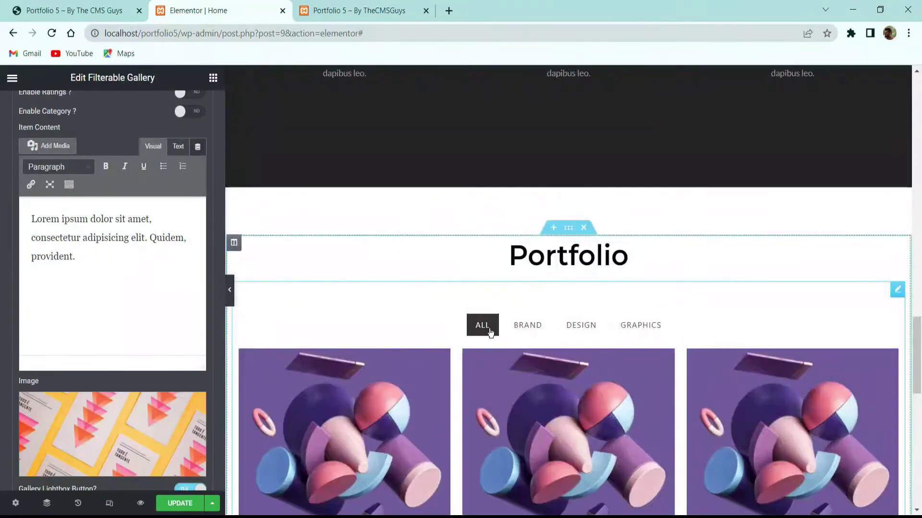
pyautogui.scroll(-13, 490, 332)
pyautogui.scroll(5, 618, 312)
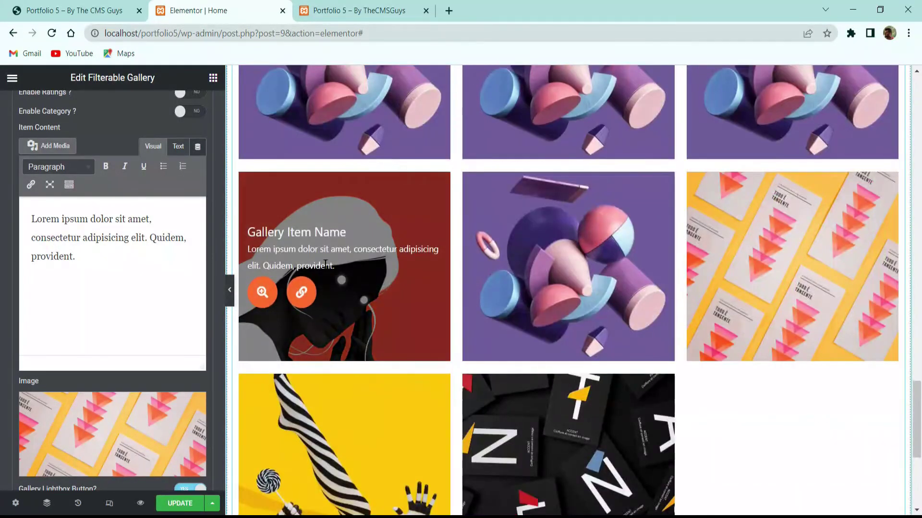
pyautogui.scroll(5, 398, 293)
pyautogui.scroll(6, 105, 194)
pyautogui.scroll(5, 105, 194)
pyautogui.click(112, 108)
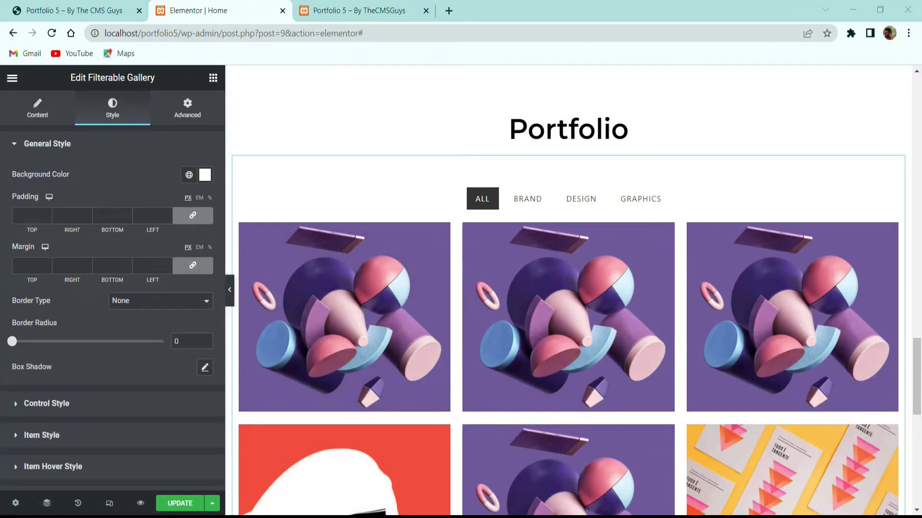
# Make the gallery's General Style background fully transparent.
pyautogui.click(205, 175)
pyautogui.moveTo(194, 350); pyautogui.dragTo(14, 365)
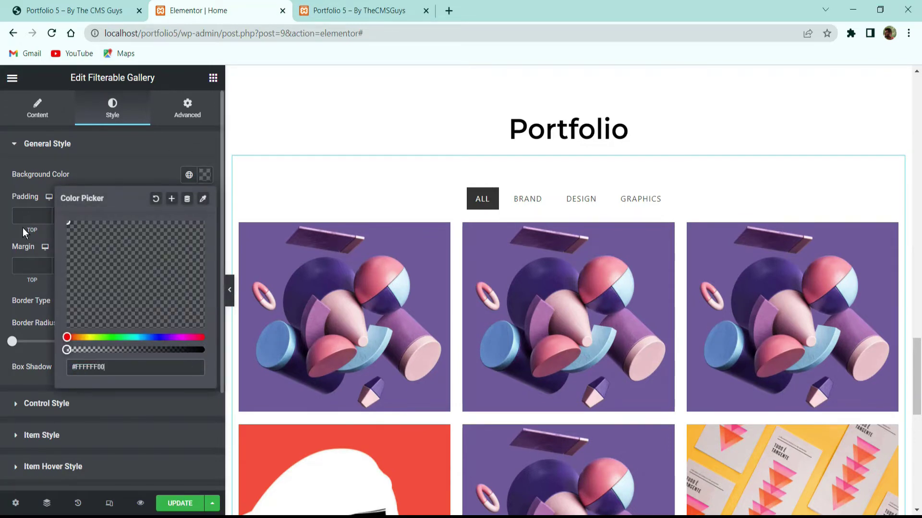
pyautogui.click(37, 175)
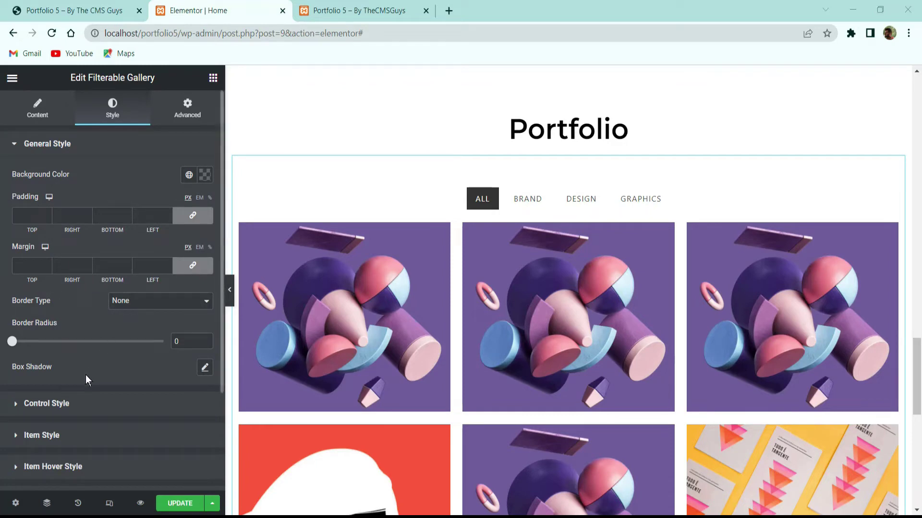
# Set the filter button padding to 10/25/10/25.
pyautogui.click(74, 402)
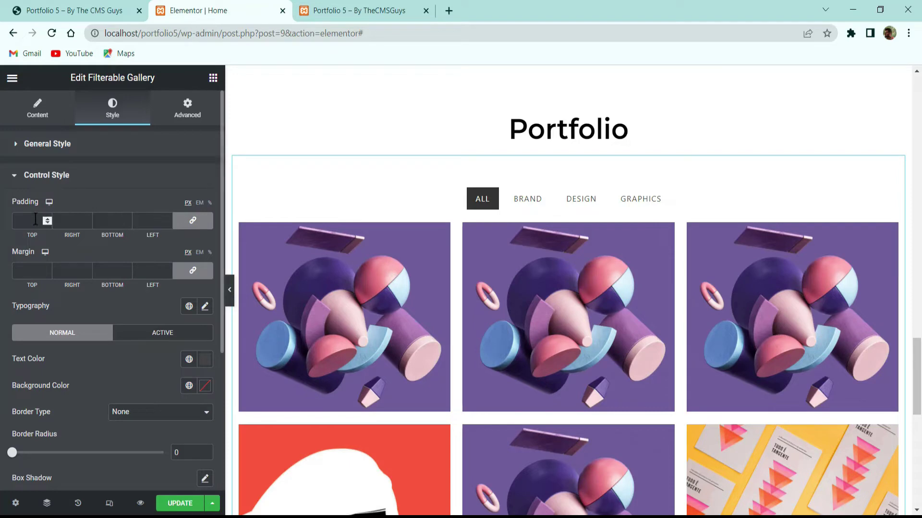
pyautogui.click(75, 224)
pyautogui.write('25')
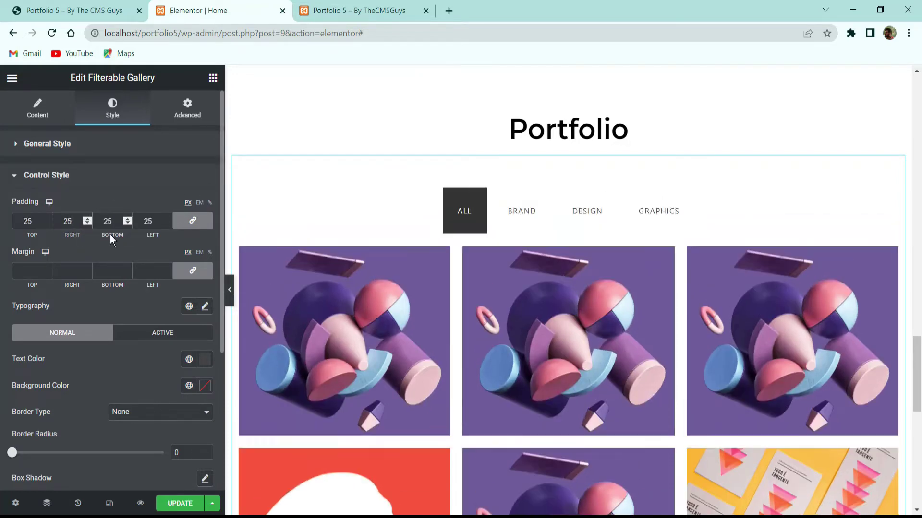
pyautogui.click(192, 221)
pyautogui.doubleClick(39, 219)
pyautogui.write('10')
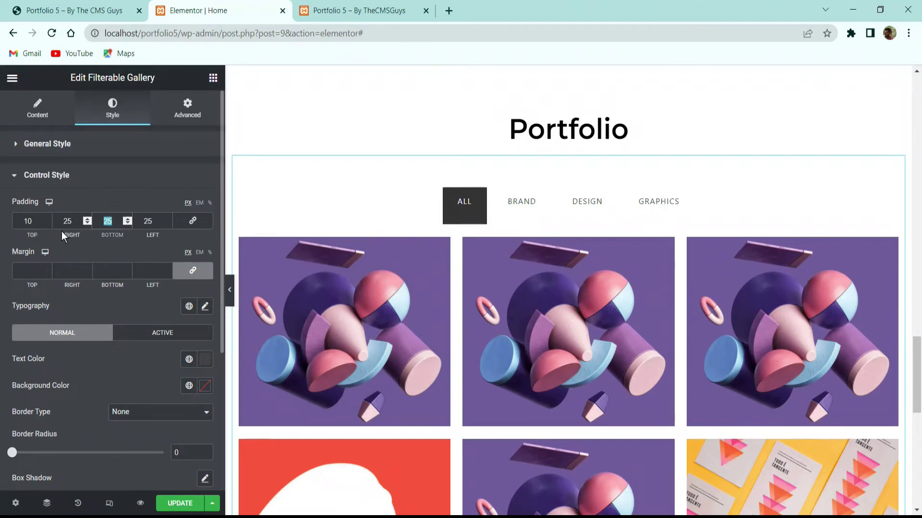
pyautogui.write('10')
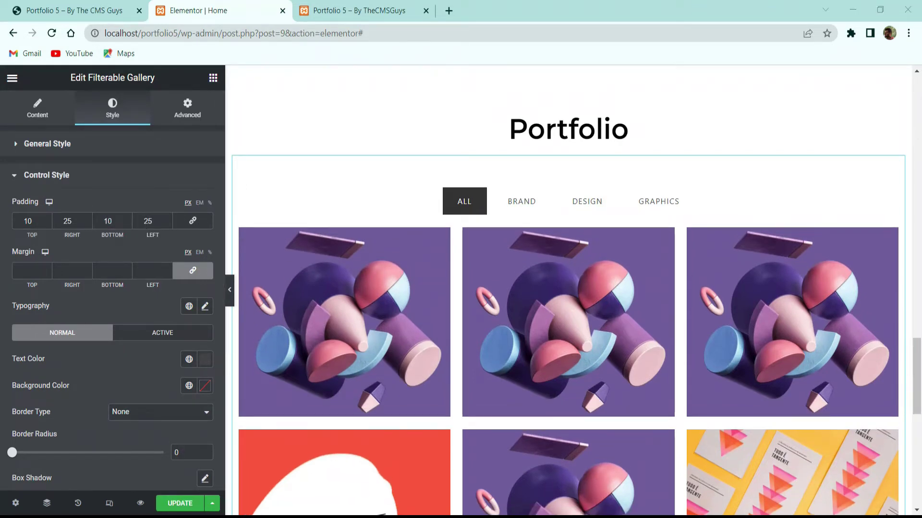
# Set the filter button typography to Montserrat, size 16.
pyautogui.click(205, 307)
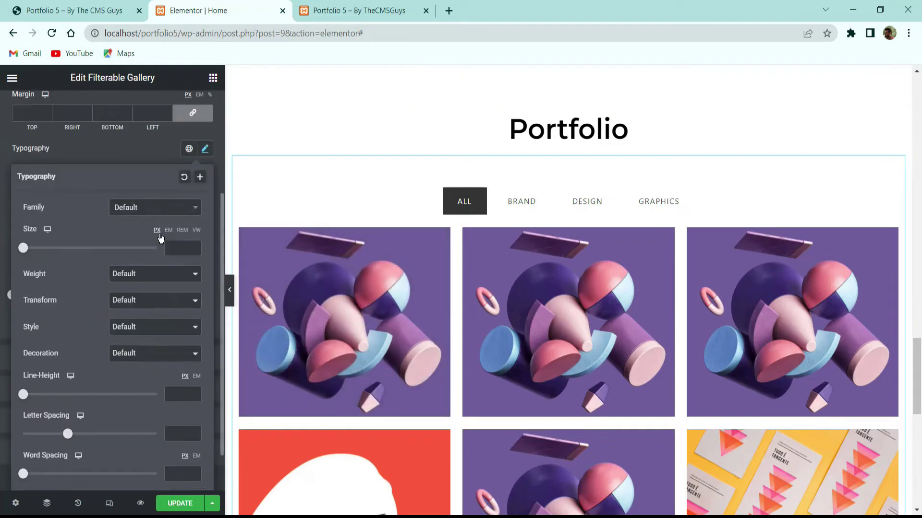
pyautogui.click(128, 210)
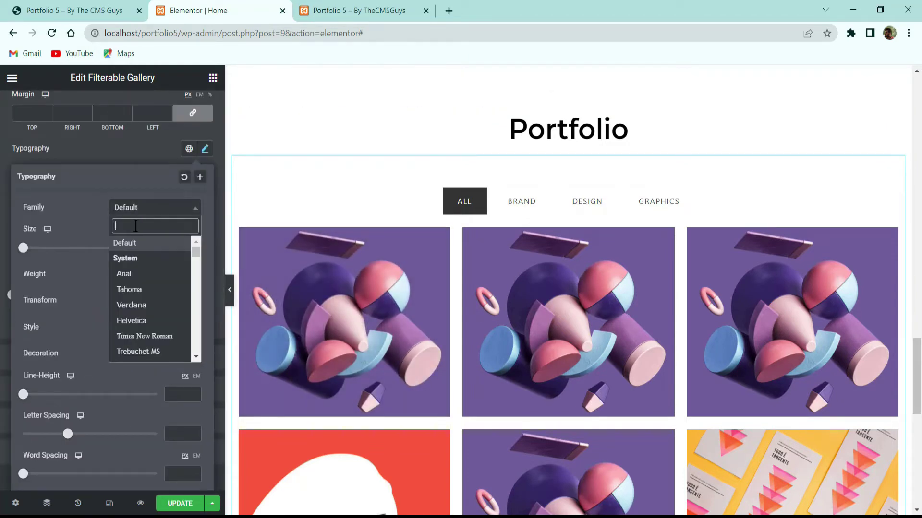
pyautogui.write('montse')
pyautogui.press('Return')
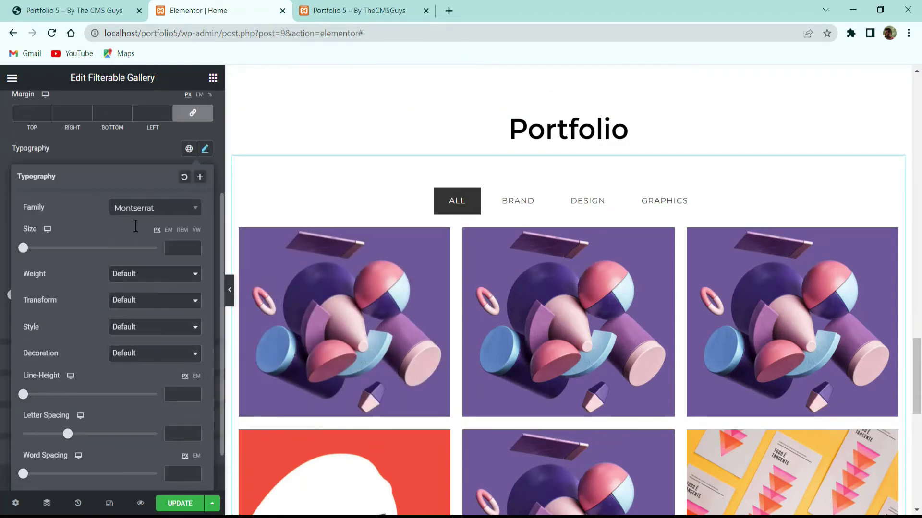
pyautogui.write('16')
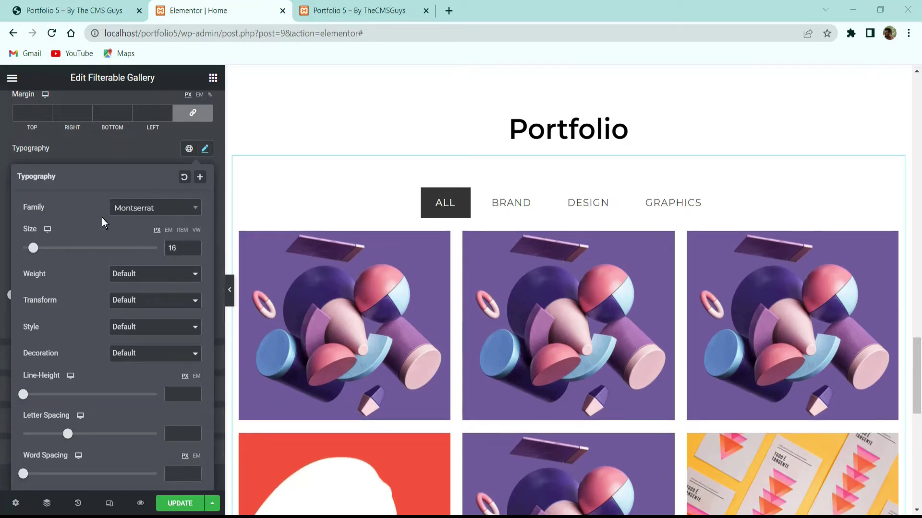
pyautogui.click(102, 162)
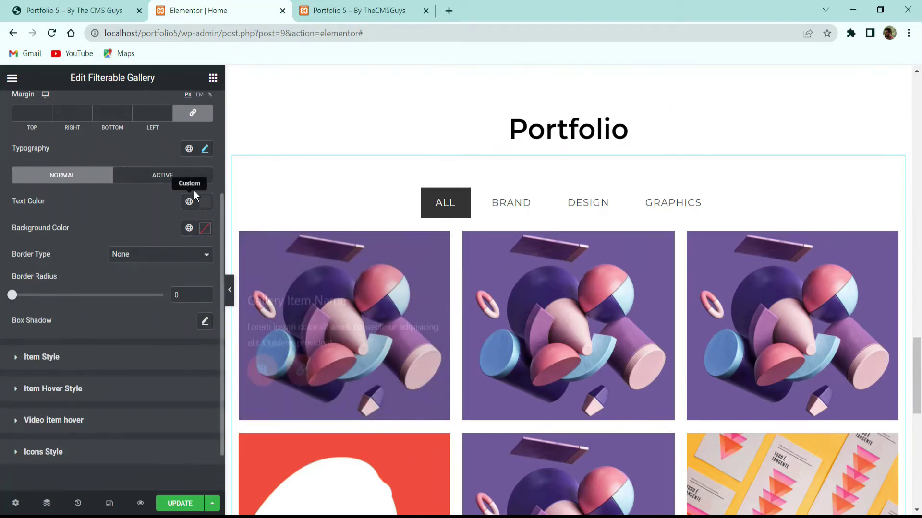
# Give the filter buttons #FFFFFF text on a #000000 background.
pyautogui.click(205, 202)
pyautogui.write('#FFFFFF')
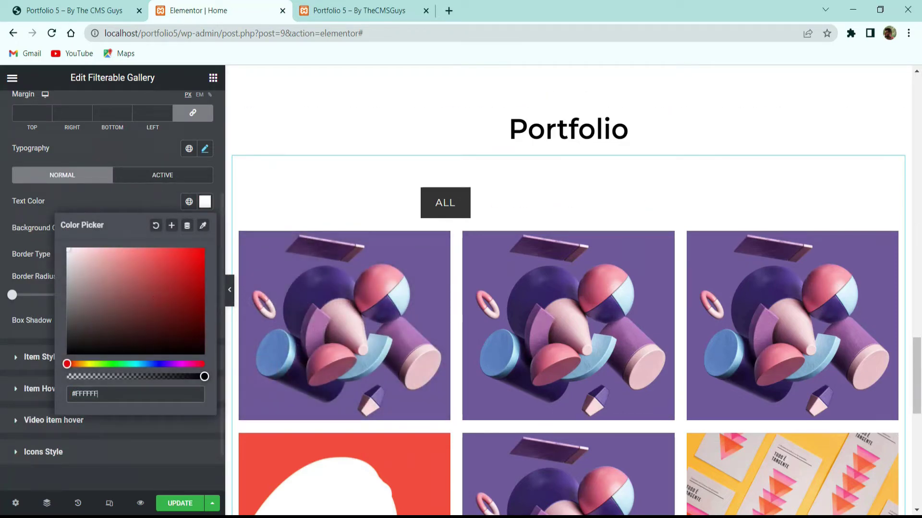
pyautogui.click(116, 201)
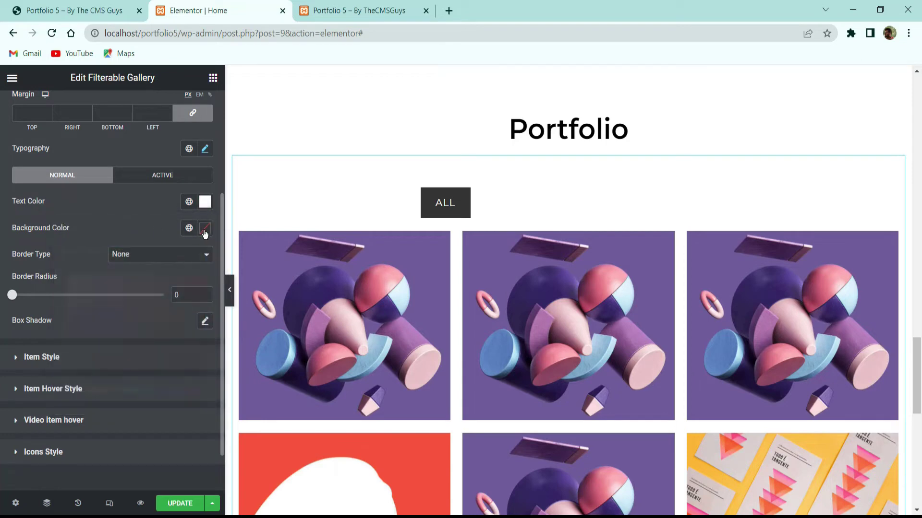
pyautogui.click(204, 230)
pyautogui.write('#000000')
pyautogui.click(97, 208)
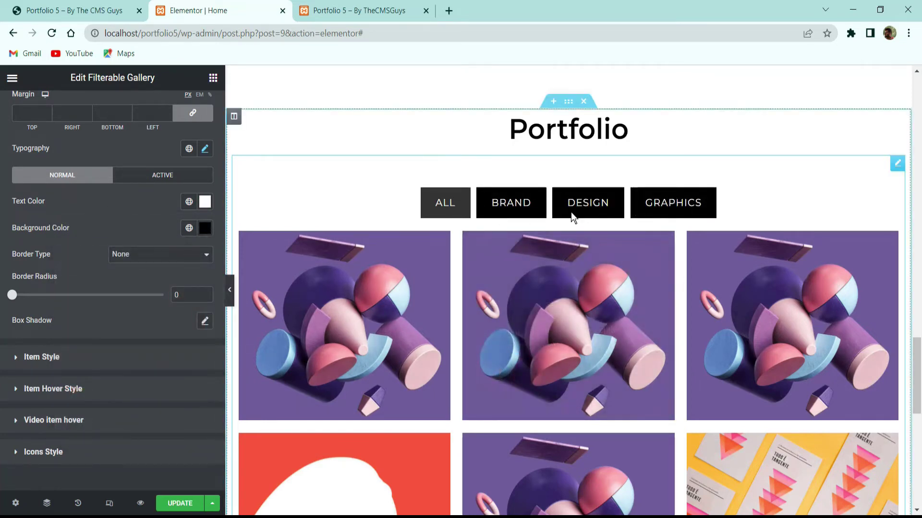
pyautogui.click(162, 175)
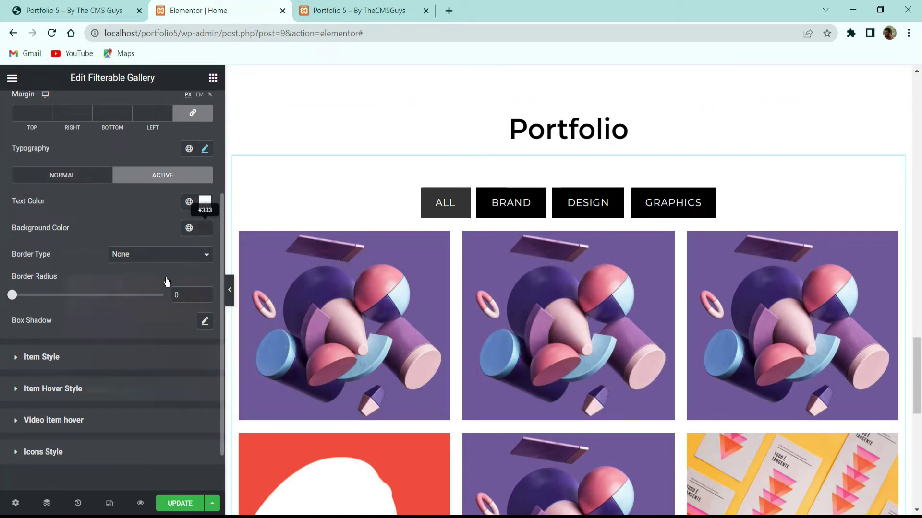
# Try a red background for the active filter button and preview it across filters.
pyautogui.click(205, 228)
pyautogui.moveTo(114, 325); pyautogui.dragTo(176, 281)
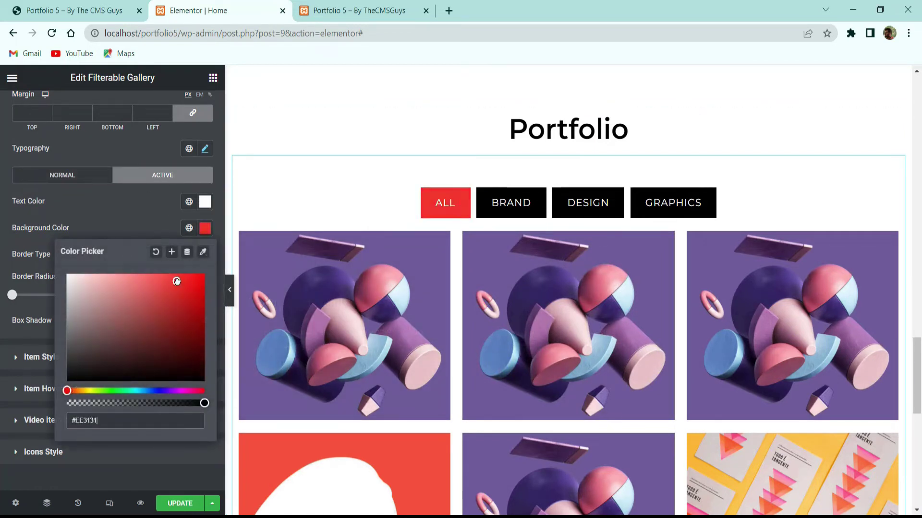
pyautogui.click(505, 200)
pyautogui.click(584, 201)
pyautogui.click(684, 202)
pyautogui.click(595, 204)
pyautogui.click(523, 204)
pyautogui.click(464, 205)
# Change the active filter button background to grey #8B8B8B and preview it on BRAND.
pyautogui.moveTo(157, 269)
pyautogui.mouseDown()
pyautogui.moveTo(117, 288)
pyautogui.moveTo(195, 273)
pyautogui.moveTo(146, 293)
pyautogui.mouseUp()
pyautogui.moveTo(56, 310); pyautogui.dragTo(52, 323)
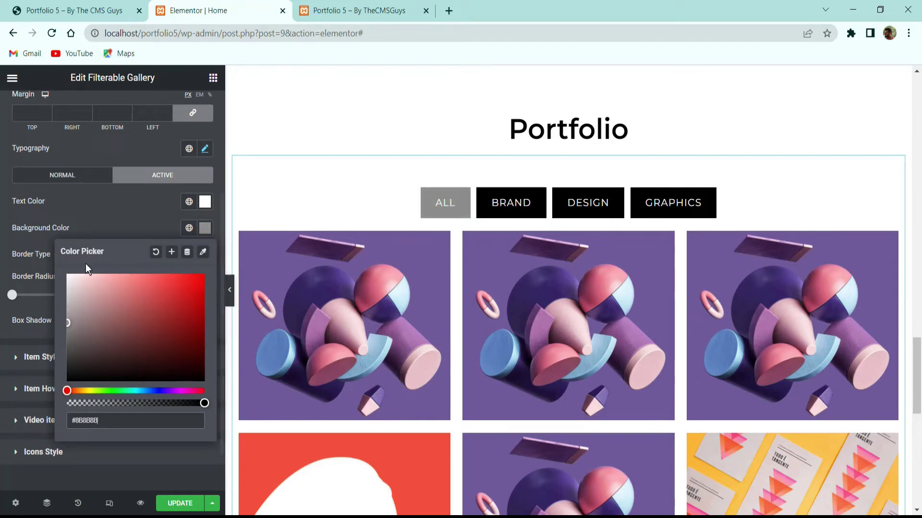
pyautogui.click(105, 220)
pyautogui.click(513, 207)
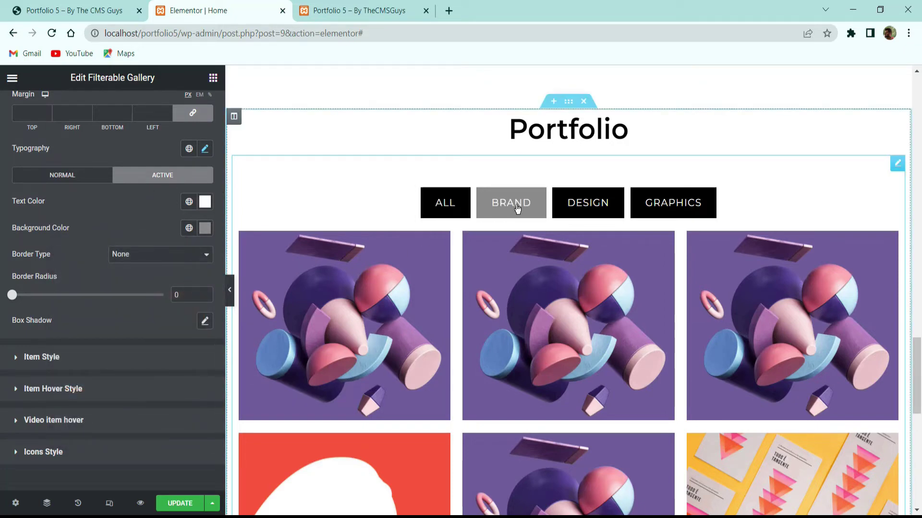
pyautogui.click(42, 357)
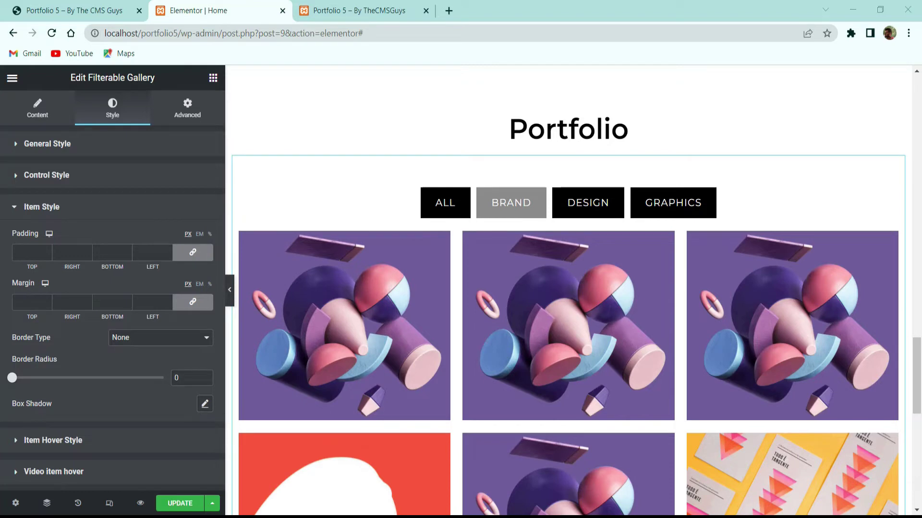
# Review the Item Hover Style settings, including the overlay background colour.
pyautogui.scroll(-3, 47, 287)
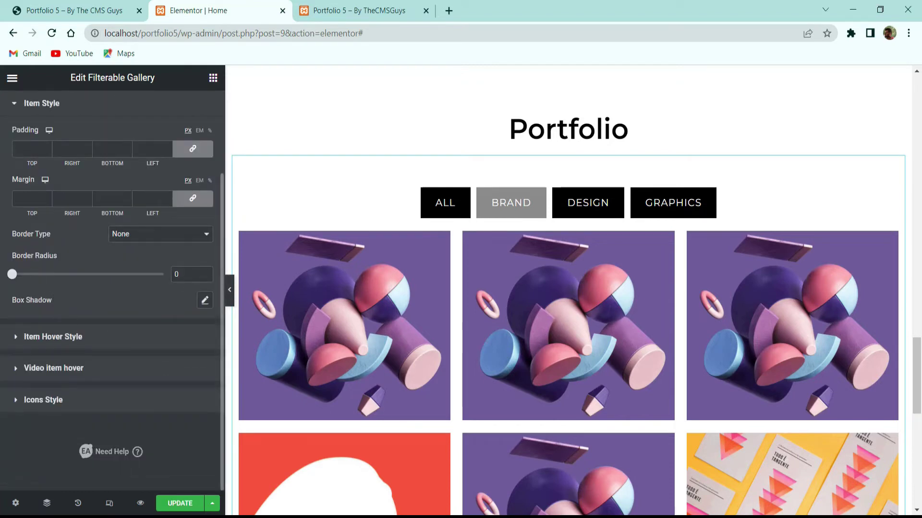
pyautogui.click(53, 337)
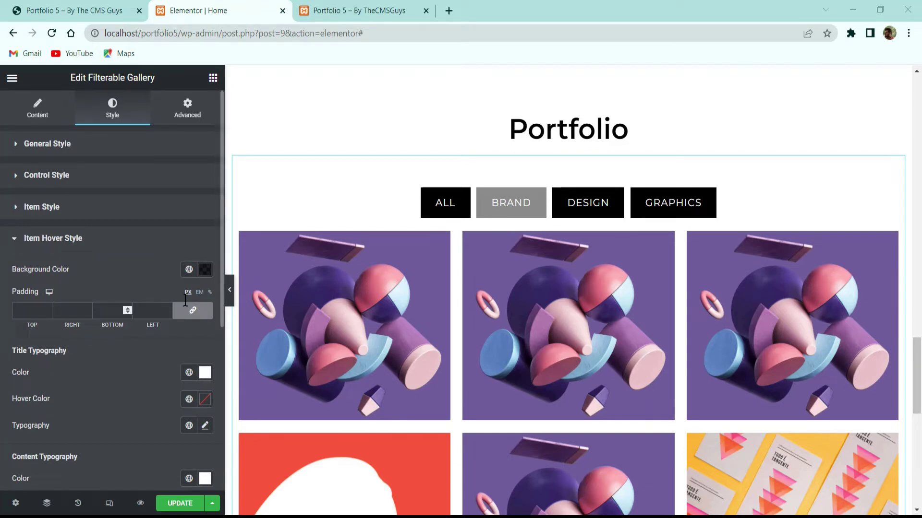
pyautogui.click(205, 270)
pyautogui.click(206, 271)
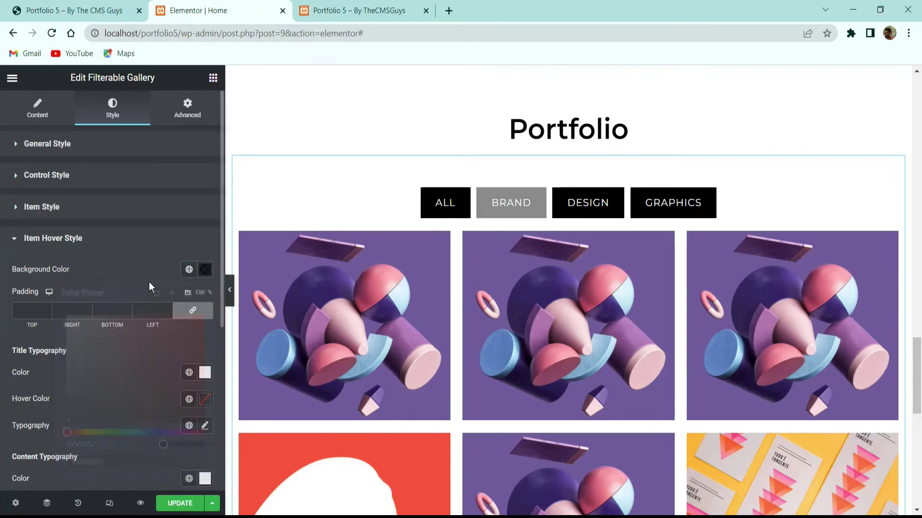
pyautogui.scroll(-3, 148, 281)
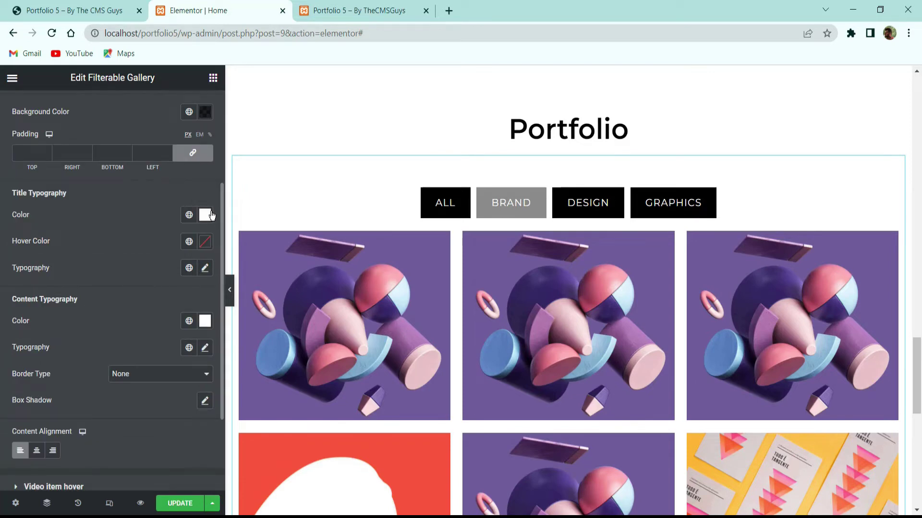
pyautogui.scroll(-2, 62, 319)
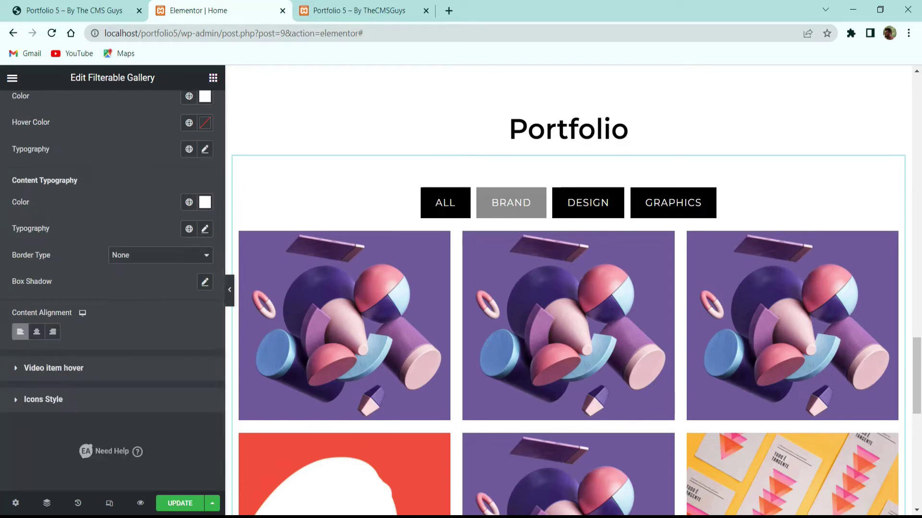
pyautogui.scroll(3, 91, 312)
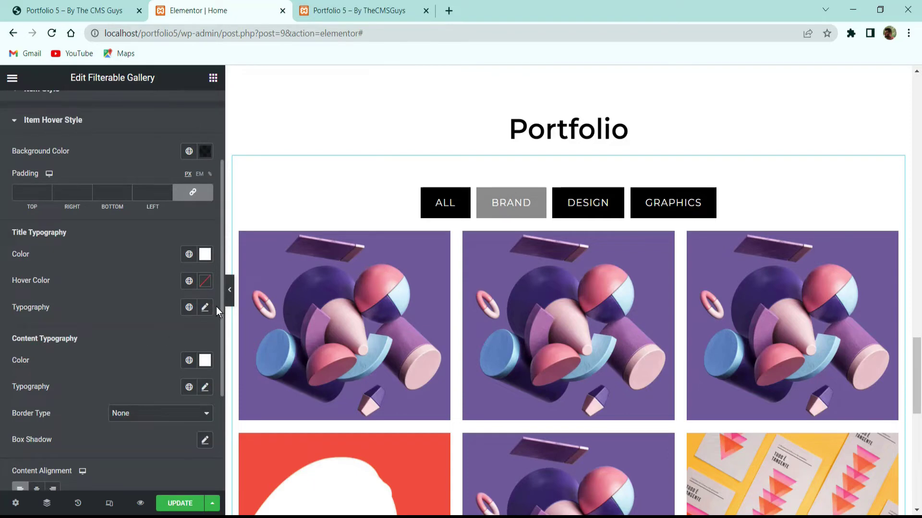
pyautogui.moveTo(220, 312); pyautogui.dragTo(230, 310)
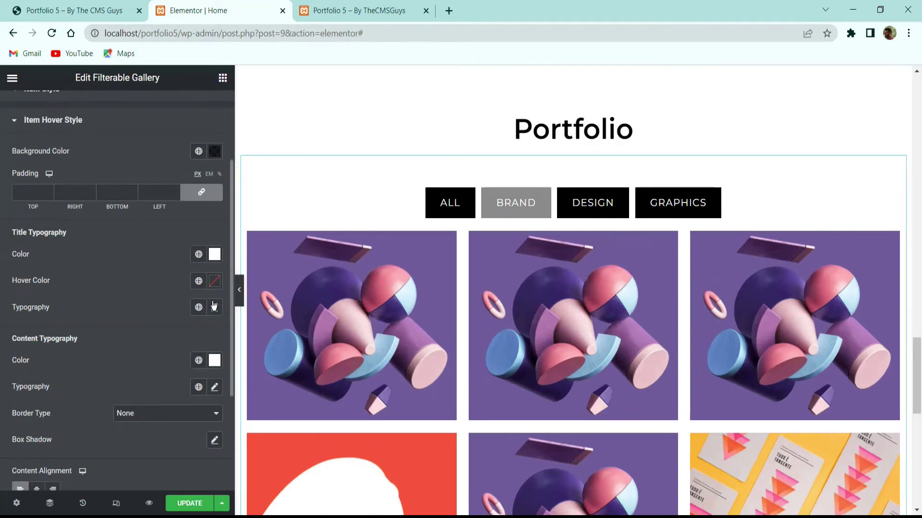
# Set the overlay title typography to Bebas Neue, size 24.
pyautogui.click(215, 308)
pyautogui.click(160, 367)
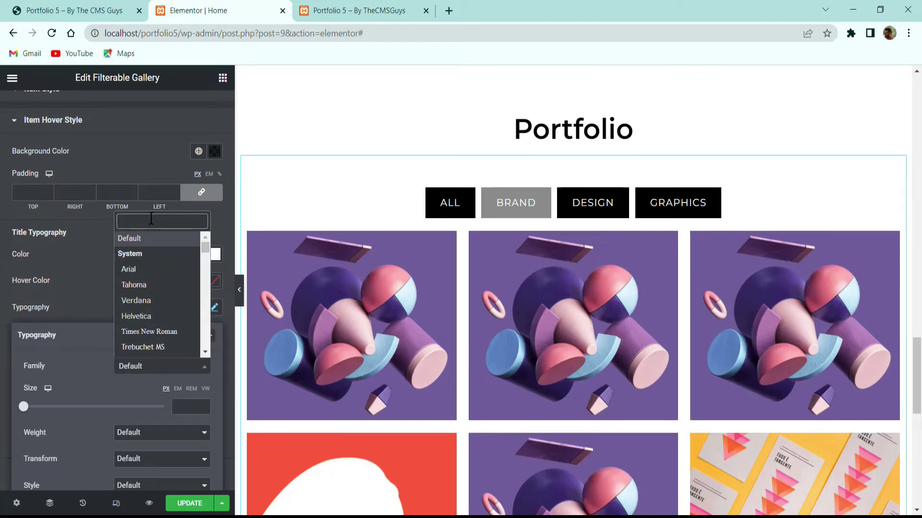
pyautogui.write('bebas')
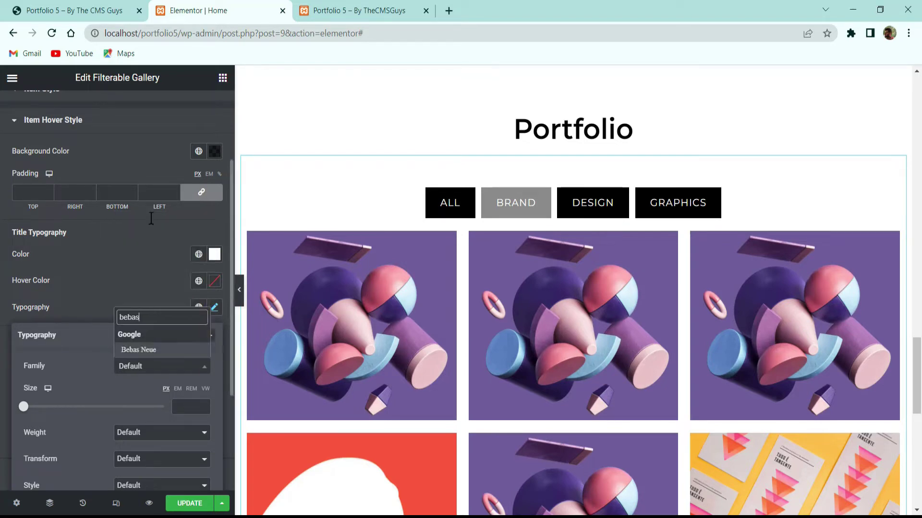
pyautogui.press('Return')
pyautogui.click(186, 406)
pyautogui.write('24')
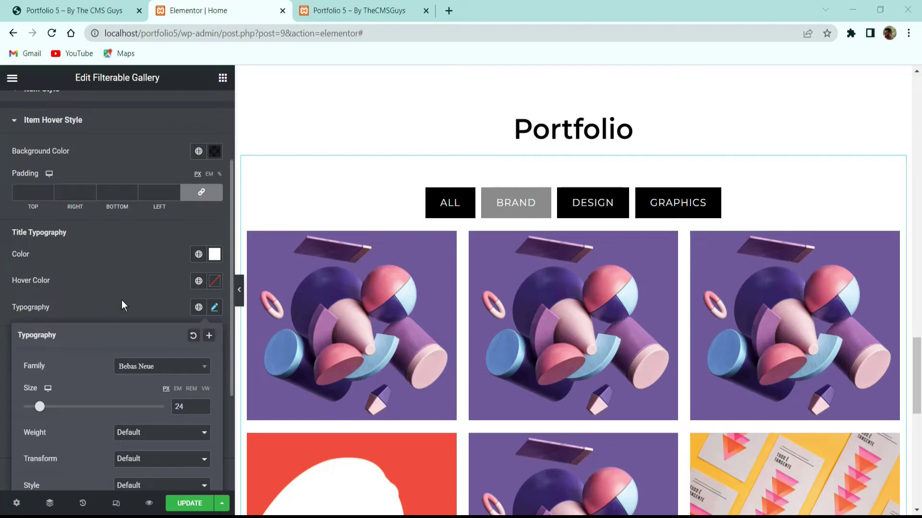
pyautogui.click(139, 312)
# Set the description text typography to Didact Gothic, size 16.
pyautogui.scroll(-3, 202, 383)
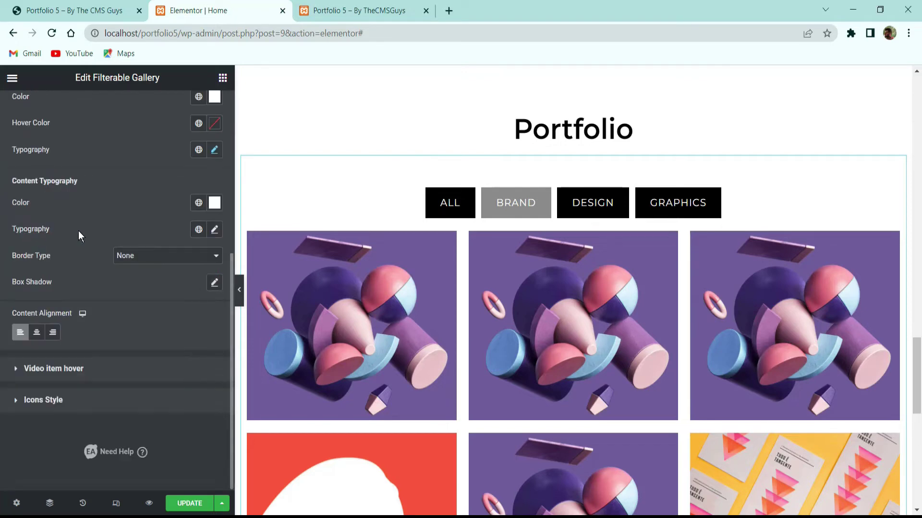
pyautogui.click(215, 230)
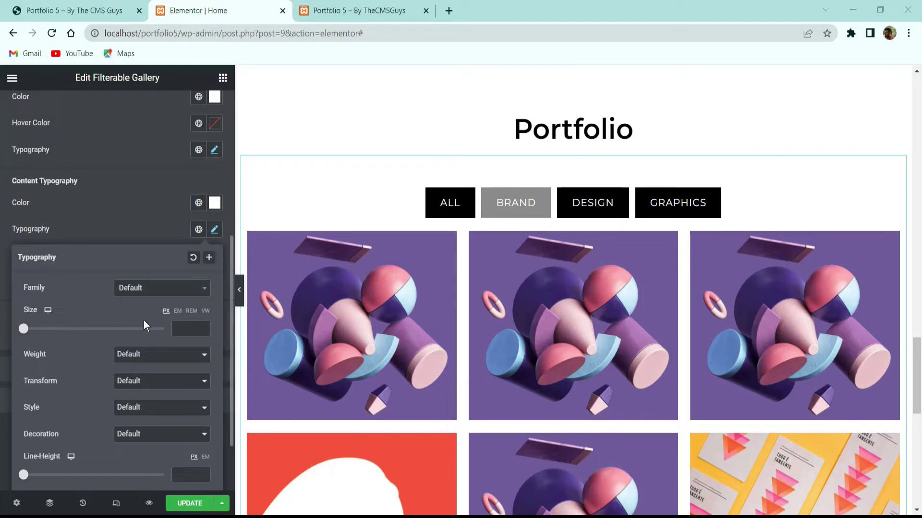
pyautogui.click(164, 287)
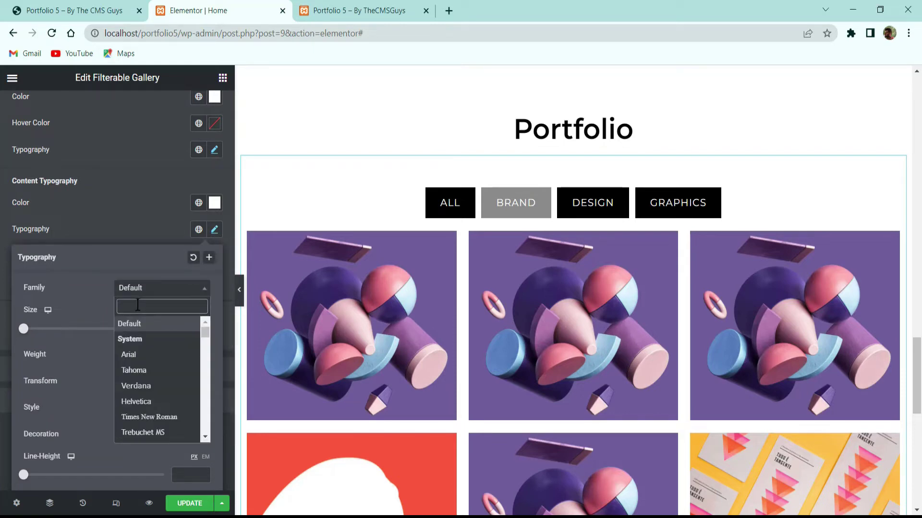
pyautogui.write('didax')
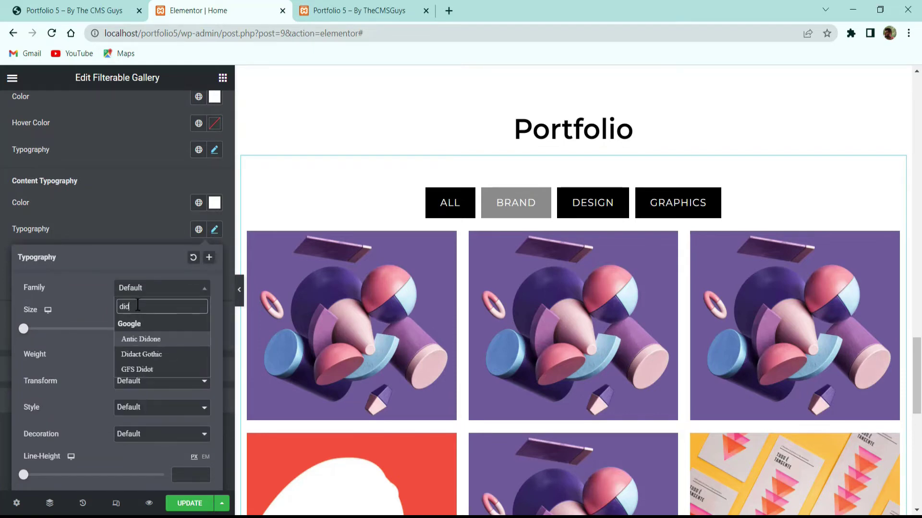
pyautogui.press('BackSpace')
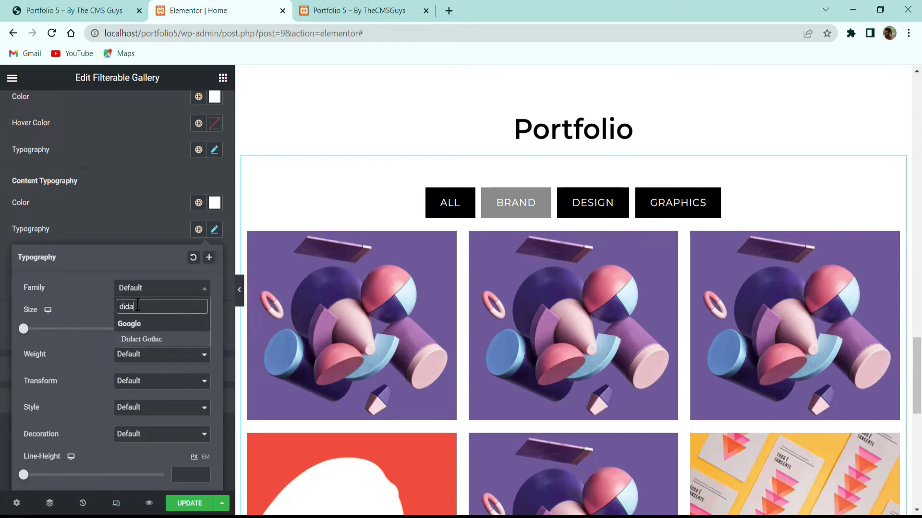
pyautogui.press('Return')
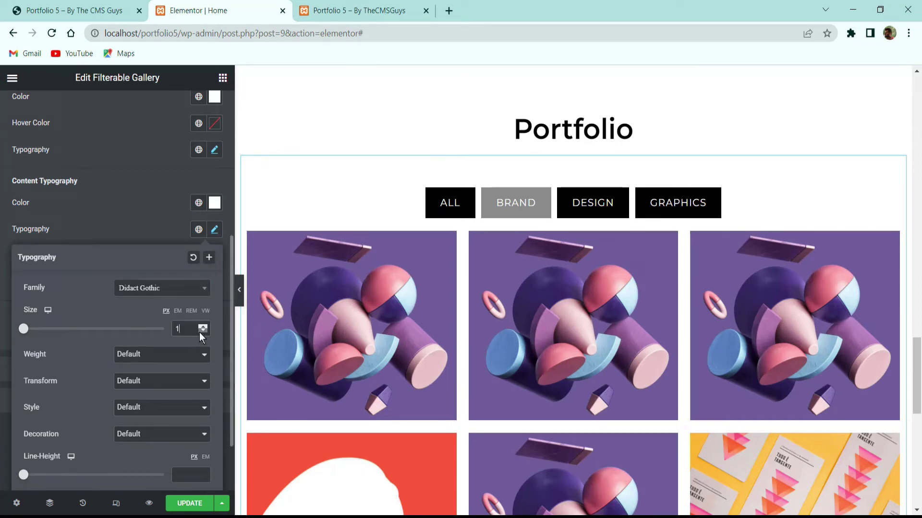
pyautogui.click(190, 331)
pyautogui.write('16')
pyautogui.scroll(-2, 74, 339)
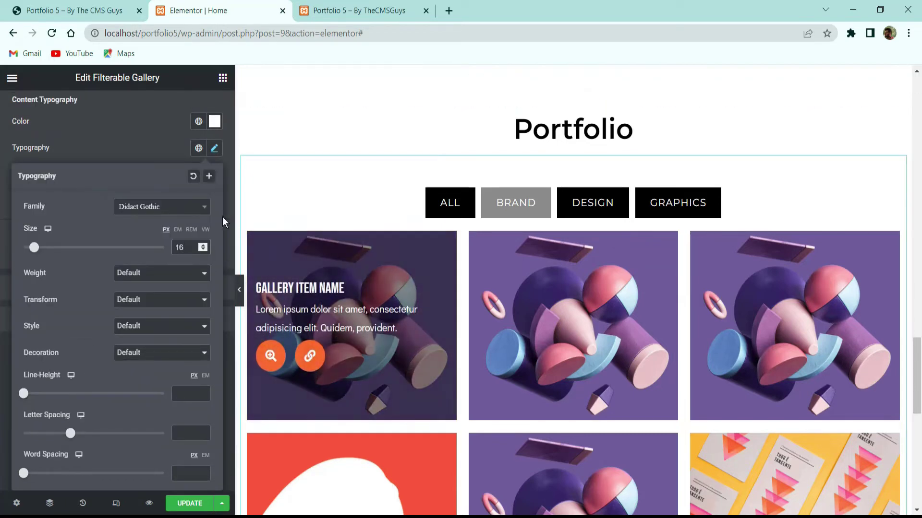
pyautogui.click(227, 226)
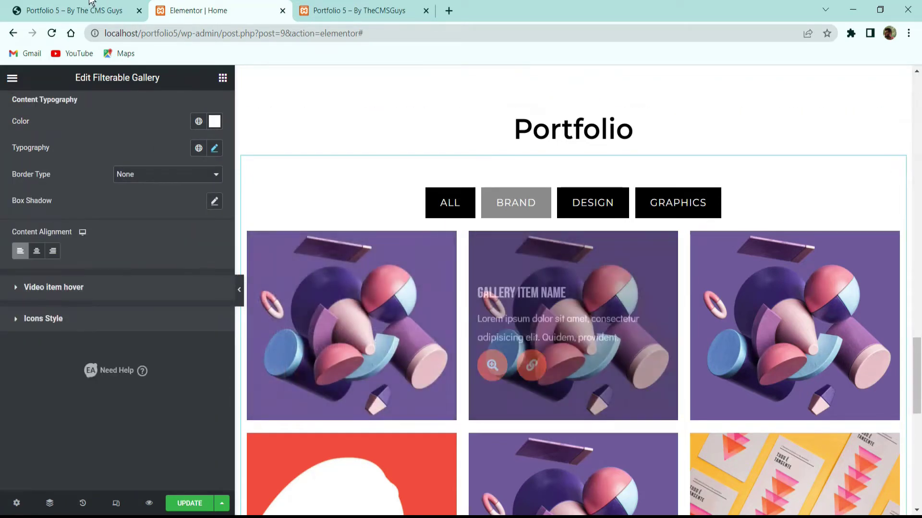
# Compare the hover overlay with the live site's gallery, then return to the editor.
pyautogui.click(110, 2)
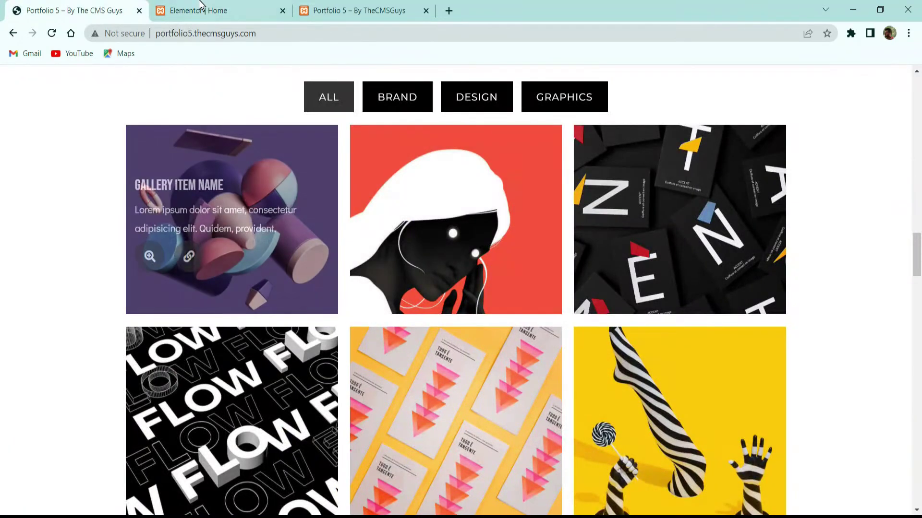
pyautogui.click(200, 3)
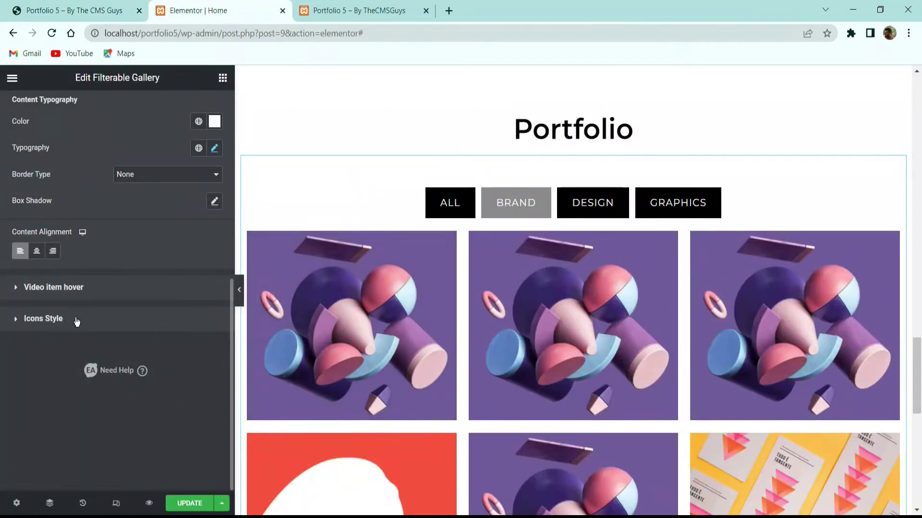
pyautogui.click(76, 321)
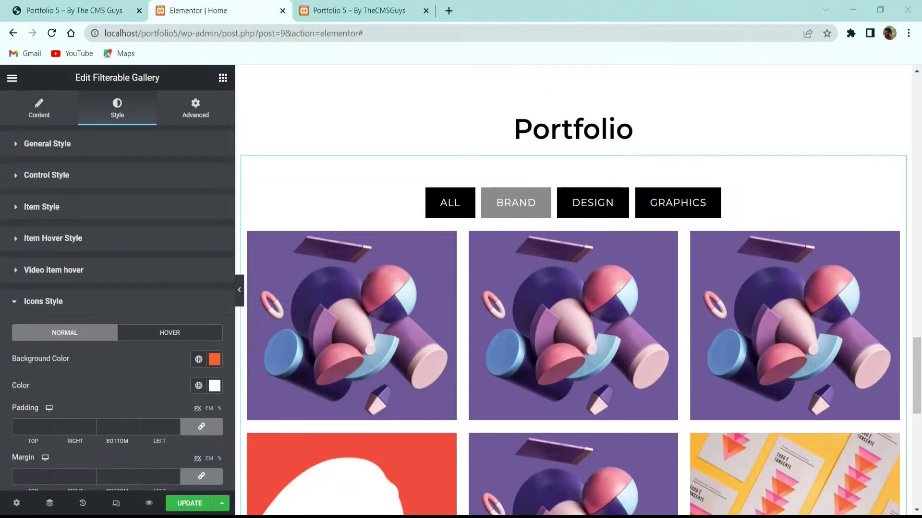
# Change the gallery icons' normal background colour from orange to black.
pyautogui.scroll(-5, 85, 298)
pyautogui.scroll(3, 85, 297)
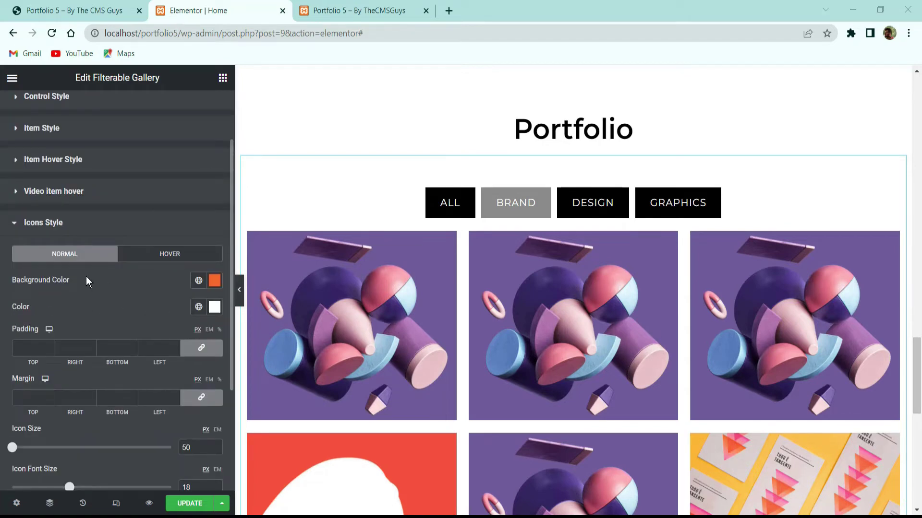
pyautogui.click(207, 283)
pyautogui.moveTo(144, 326); pyautogui.dragTo(68, 442)
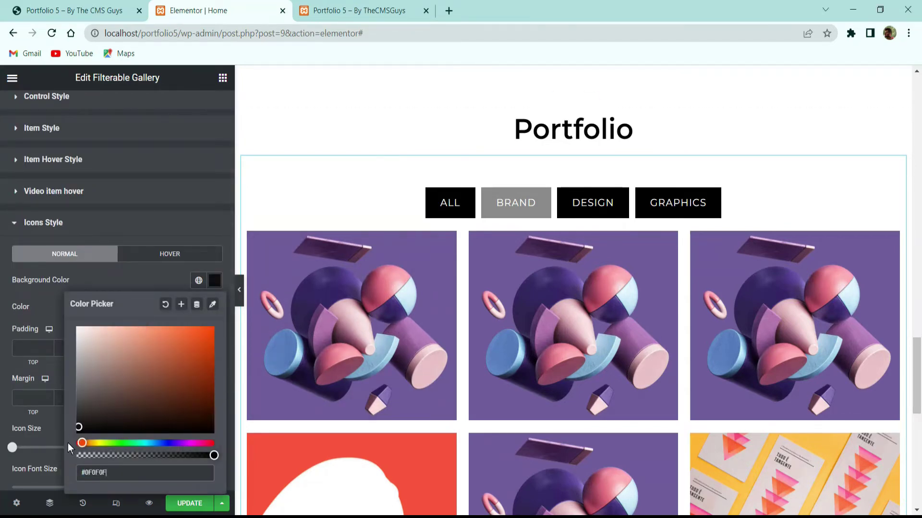
pyautogui.click(60, 307)
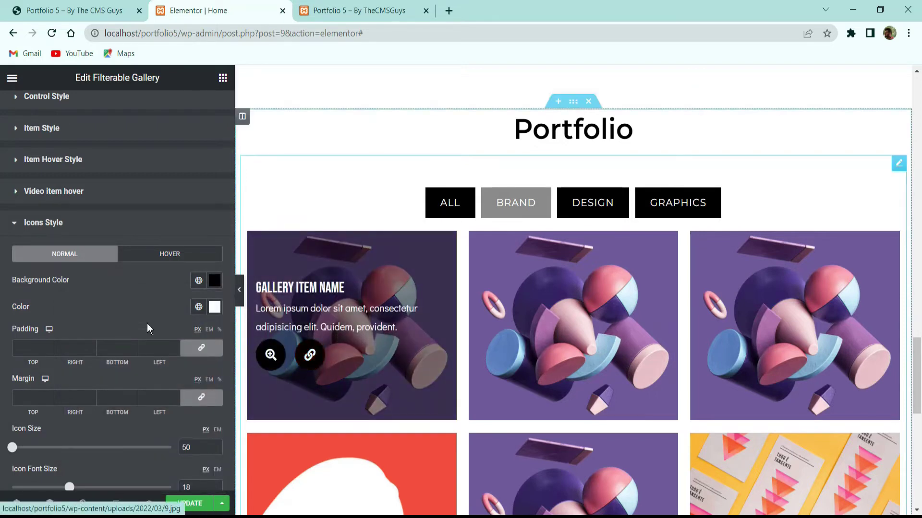
# Set the icons' hover background colour to dark grey #292929.
pyautogui.hotkey('ctrl', 'shift', 'Tab')
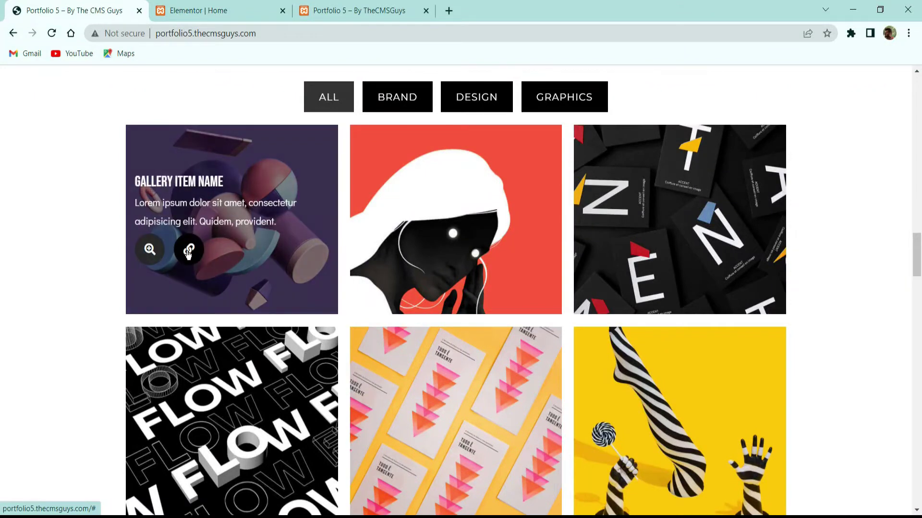
pyautogui.click(230, 10)
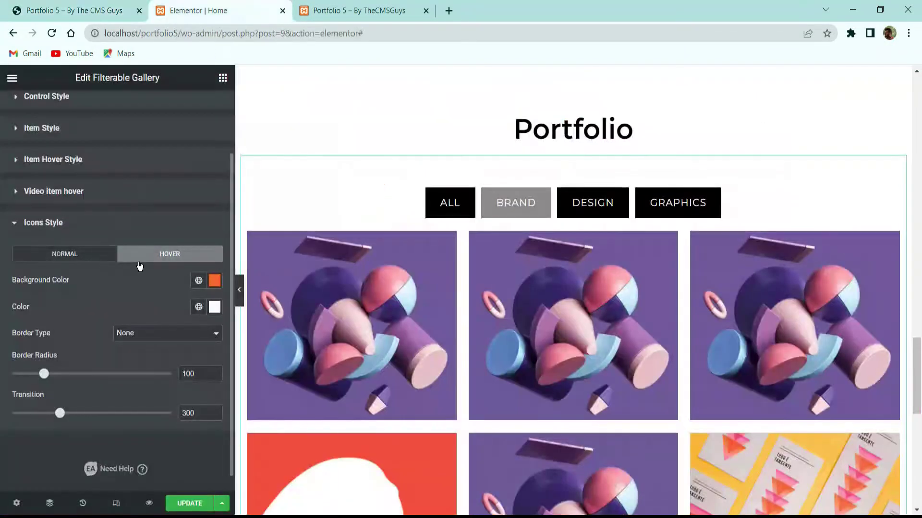
pyautogui.click(214, 280)
pyautogui.click(77, 416)
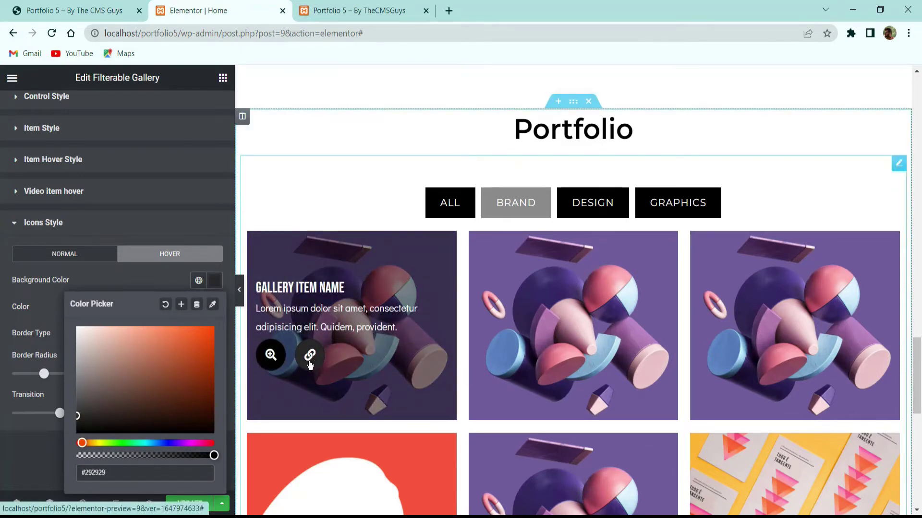
pyautogui.click(124, 278)
pyautogui.scroll(-5, 574, 291)
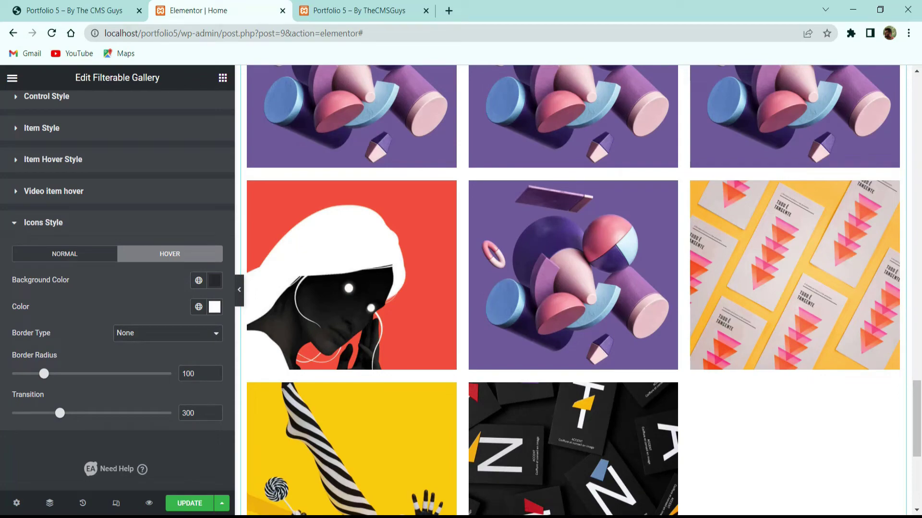
pyautogui.scroll(7, 412, 271)
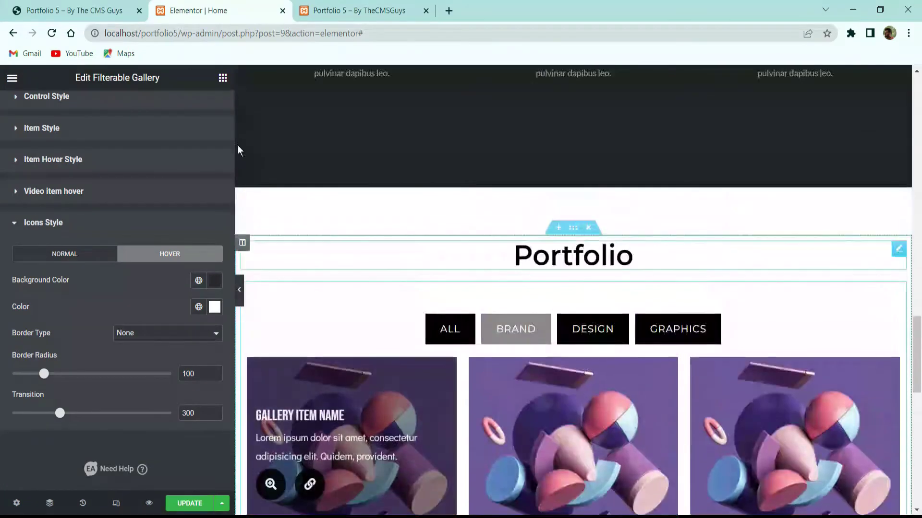
# Save the page and compare the icons with the live site.
pyautogui.click(189, 502)
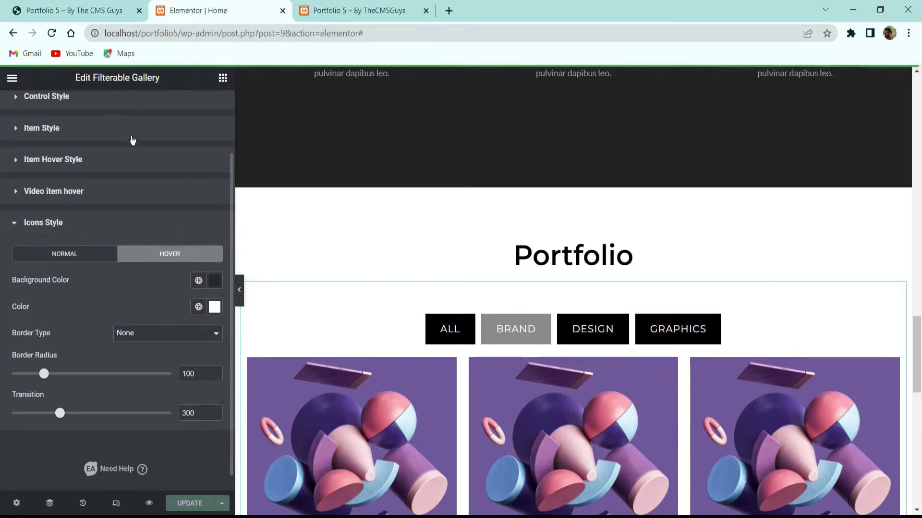
pyautogui.click(101, 14)
pyautogui.scroll(-13, 341, 182)
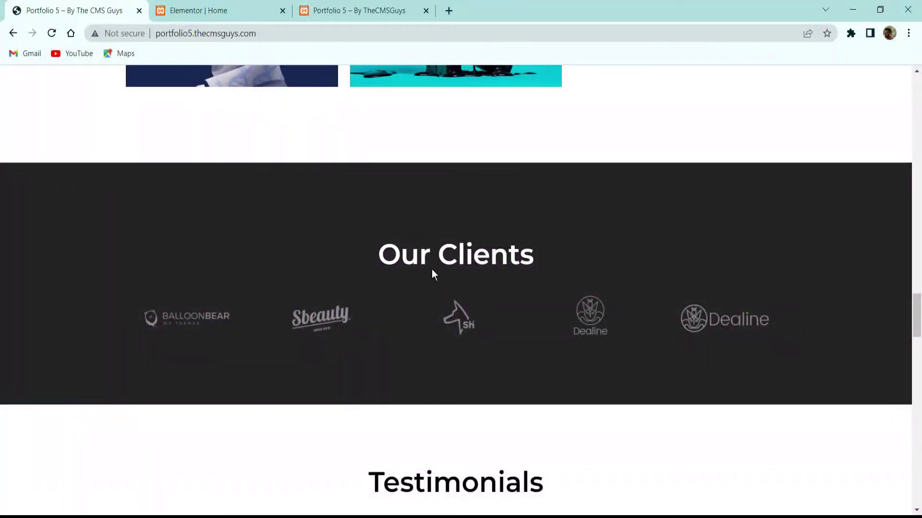
# Duplicate the Services section and move the copy below the portfolio grid.
pyautogui.scroll(-3, 451, 267)
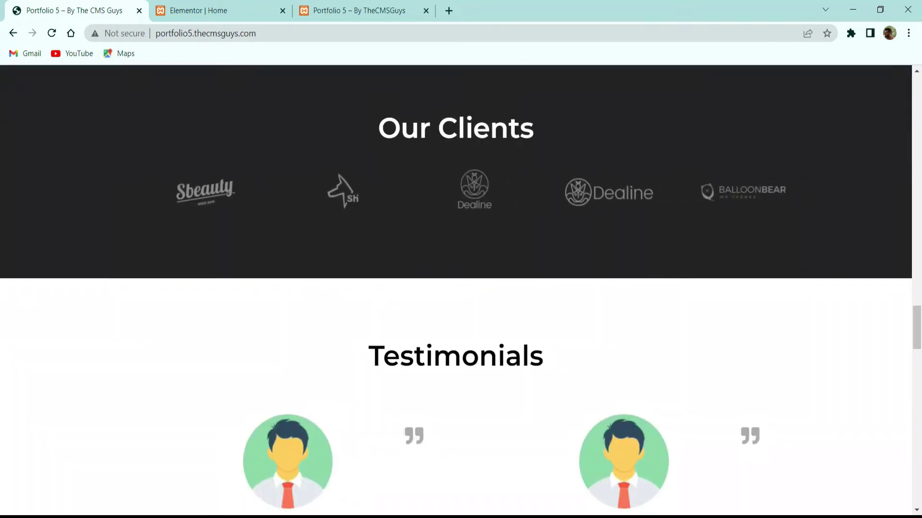
pyautogui.click(226, 10)
pyautogui.scroll(10, 574, 154)
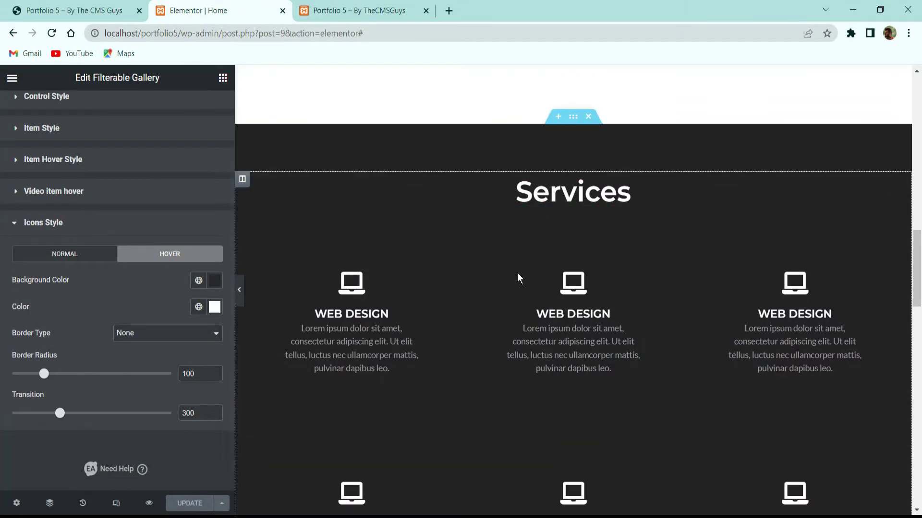
pyautogui.rightClick(576, 121)
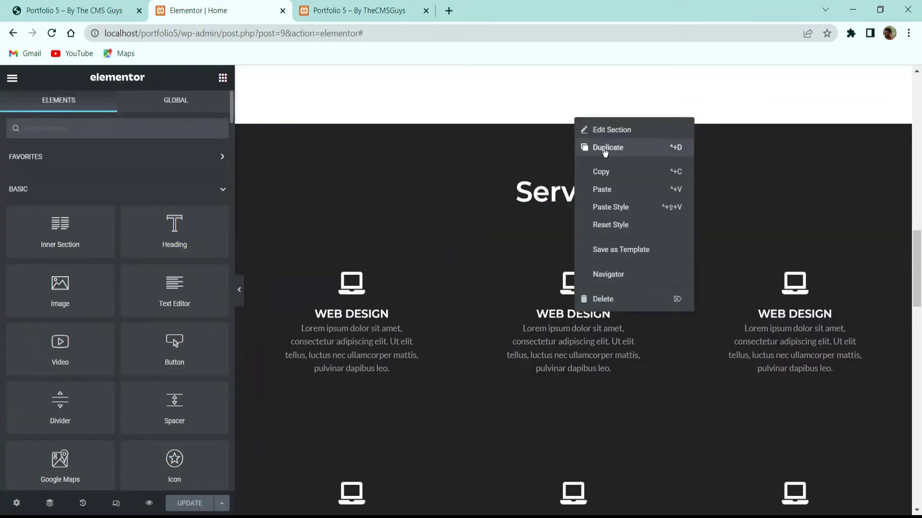
pyautogui.hotkey('ctrl', 'd')
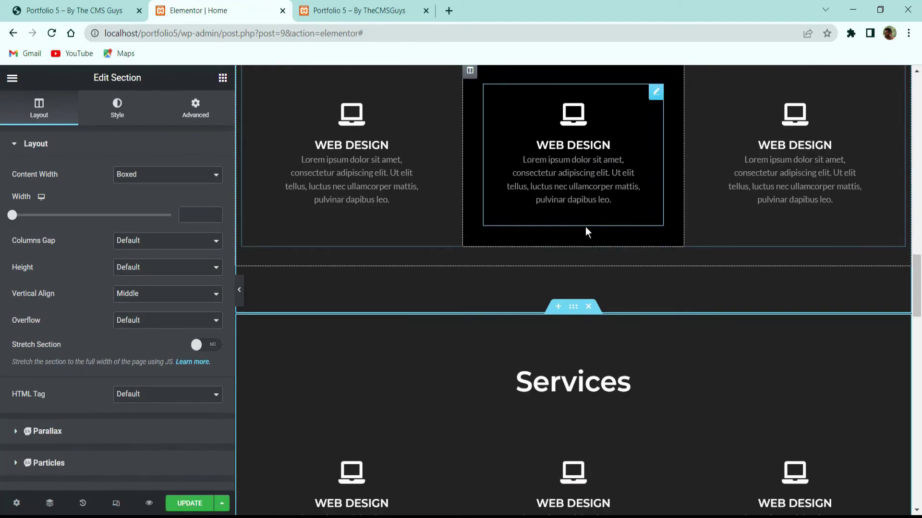
pyautogui.moveTo(571, 183); pyautogui.dragTo(628, 430)
# Delete both Web Design rows from the copied section.
pyautogui.scroll(-8, 619, 430)
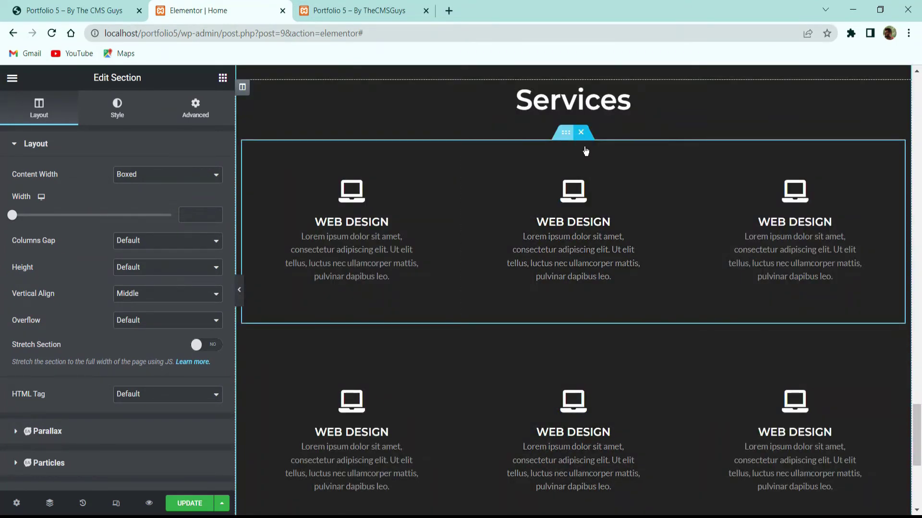
pyautogui.click(581, 132)
pyautogui.click(581, 132)
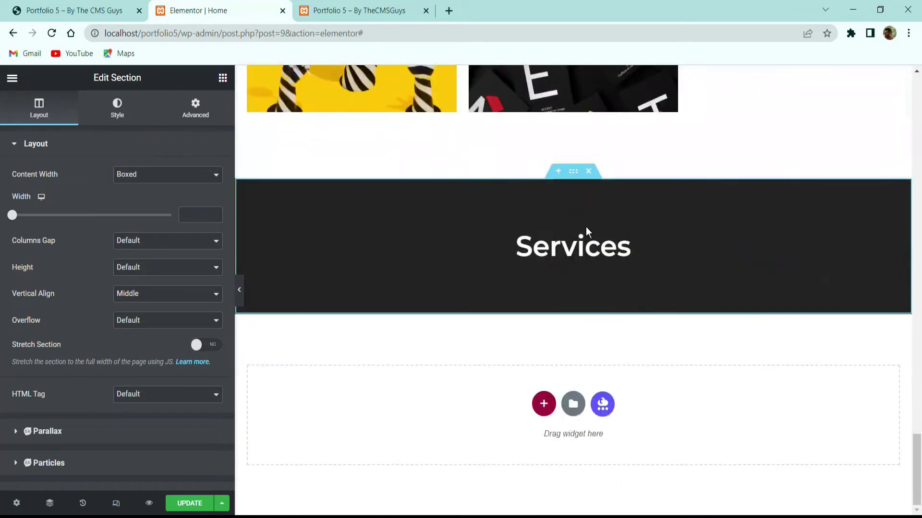
# Replace the copied section's heading with 'Our Clients', copied from the live site.
pyautogui.click(571, 250)
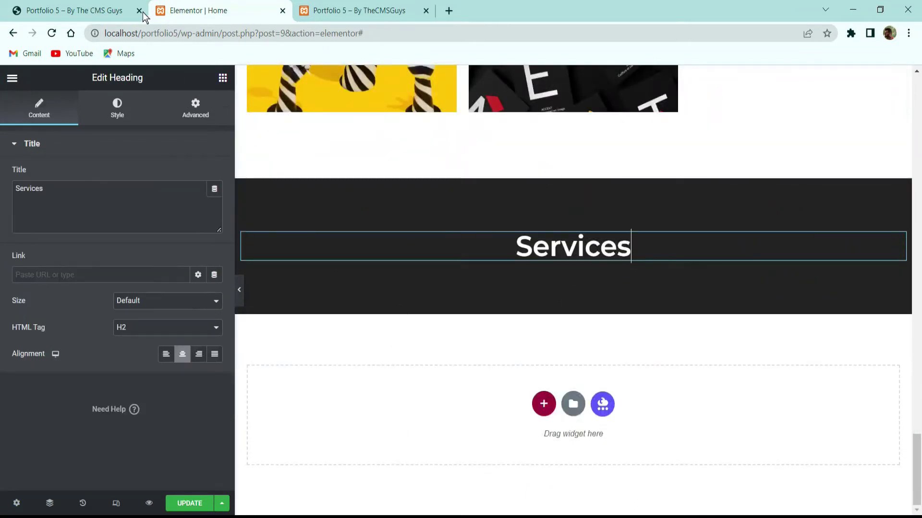
pyautogui.click(94, 10)
pyautogui.tripleClick(486, 136)
pyautogui.hotkey('ctrl', 'c')
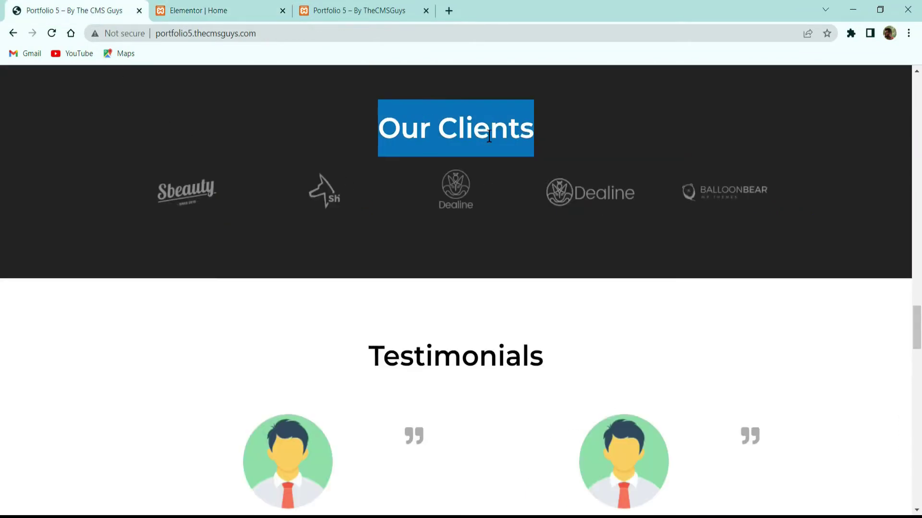
pyautogui.click(214, 4)
pyautogui.tripleClick(117, 198)
pyautogui.hotkey('ctrl', 'v')
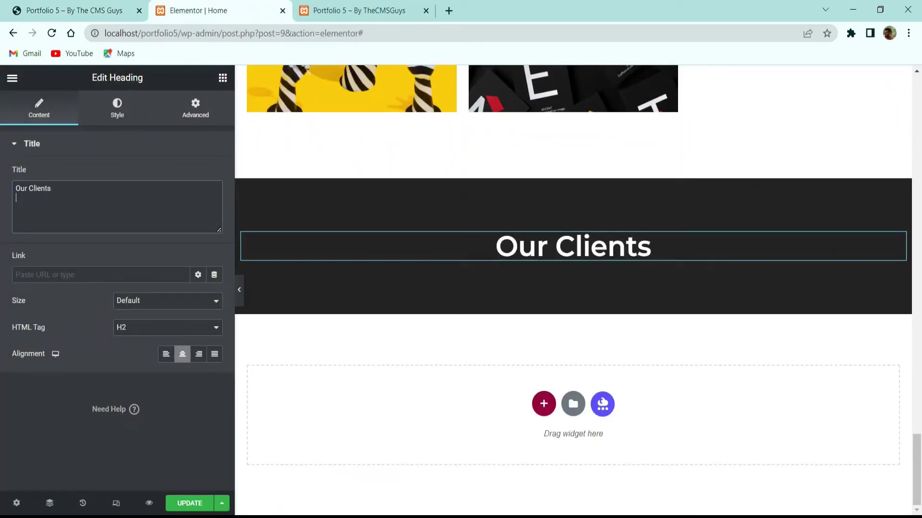
pyautogui.click(65, 6)
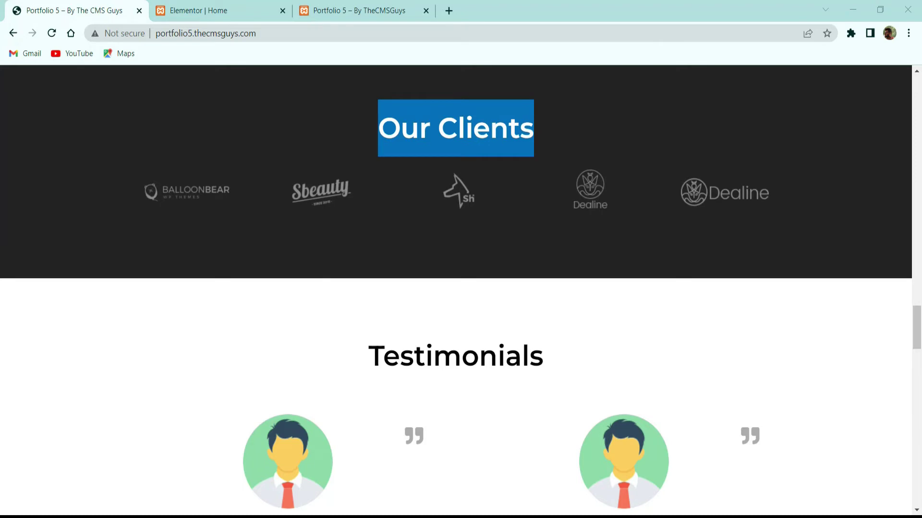
pyautogui.click(221, 10)
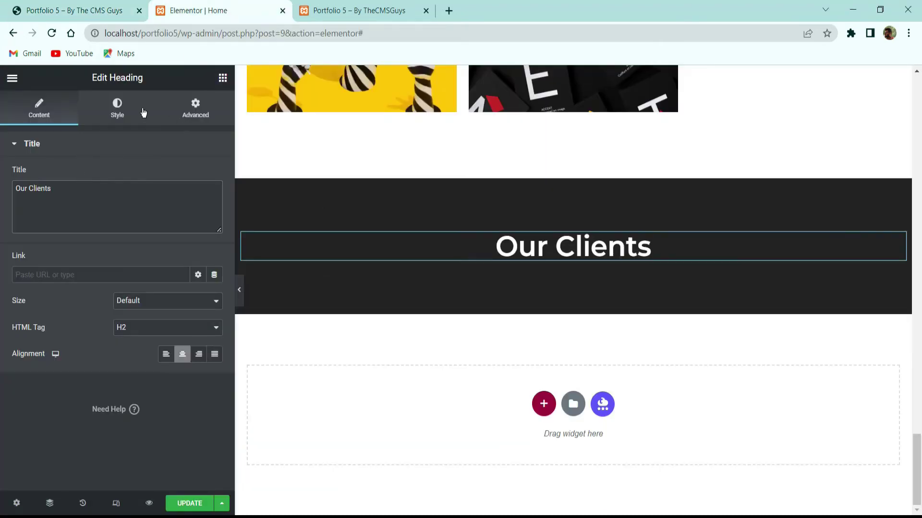
# Place an Image Carousel widget below the Our Clients heading.
pyautogui.click(223, 78)
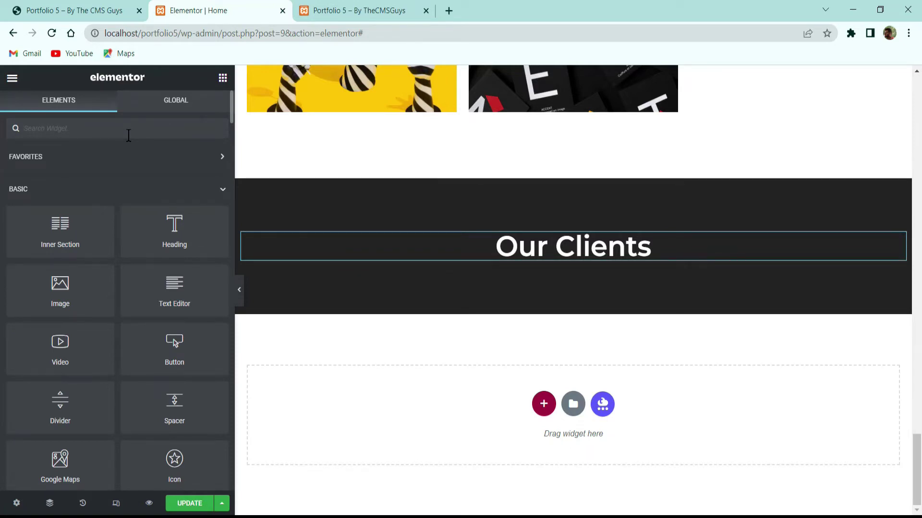
pyautogui.write('image ca')
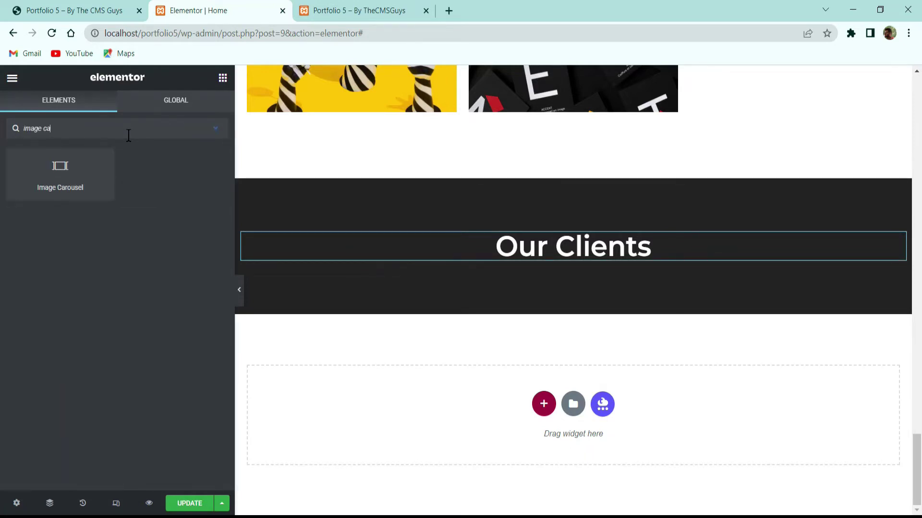
pyautogui.moveTo(42, 173); pyautogui.dragTo(521, 269)
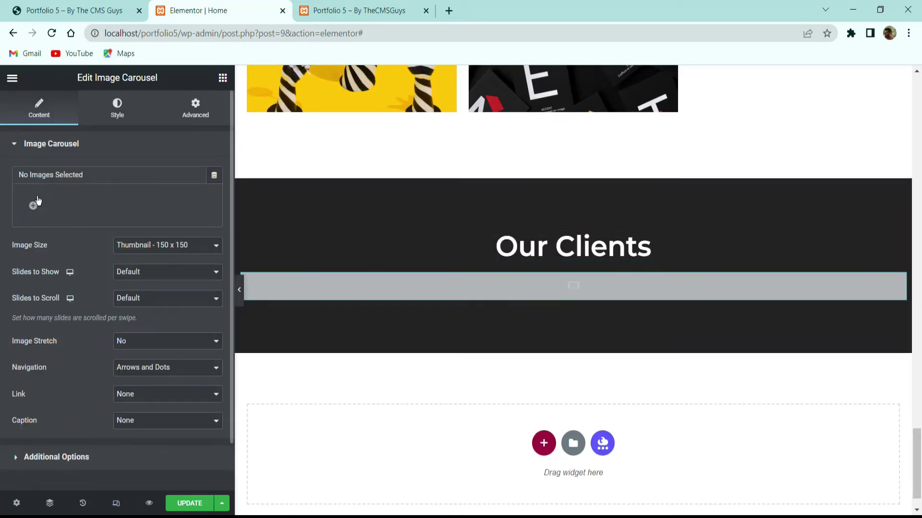
# Upload the first four client logo files into the carousel gallery.
pyautogui.click(33, 206)
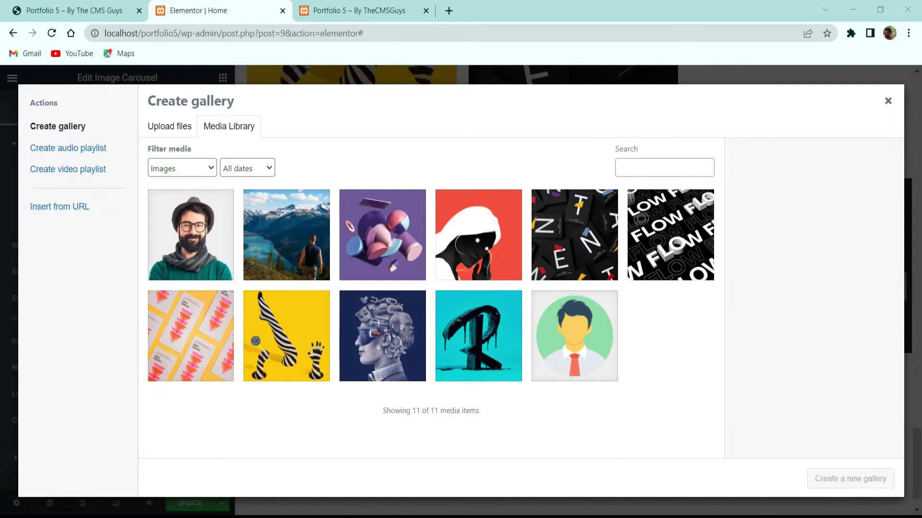
pyautogui.hotkey('alt', 'Tab')
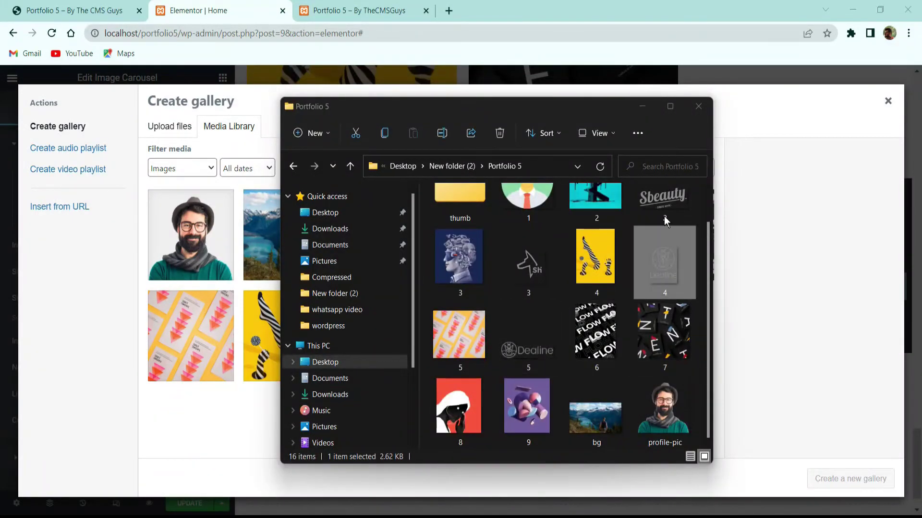
pyautogui.scroll(1, 663, 236)
pyautogui.keyDown('ctrl'); pyautogui.click(662, 230); pyautogui.keyUp('ctrl')
pyautogui.keyDown('ctrl'); pyautogui.click(538, 306); pyautogui.keyUp('ctrl')
pyautogui.keyDown('ctrl'); pyautogui.click(537, 379); pyautogui.keyUp('ctrl')
pyautogui.moveTo(664, 312); pyautogui.dragTo(485, 336)
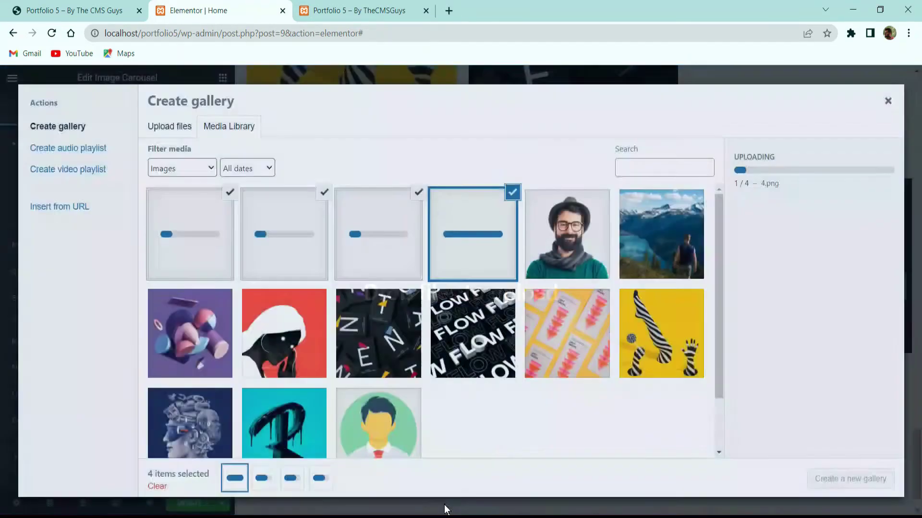
# Upload four more logos, then create and insert the eight-logo gallery.
pyautogui.moveTo(396, 507)
pyautogui.click(442, 456)
pyautogui.moveTo(659, 289); pyautogui.dragTo(542, 401)
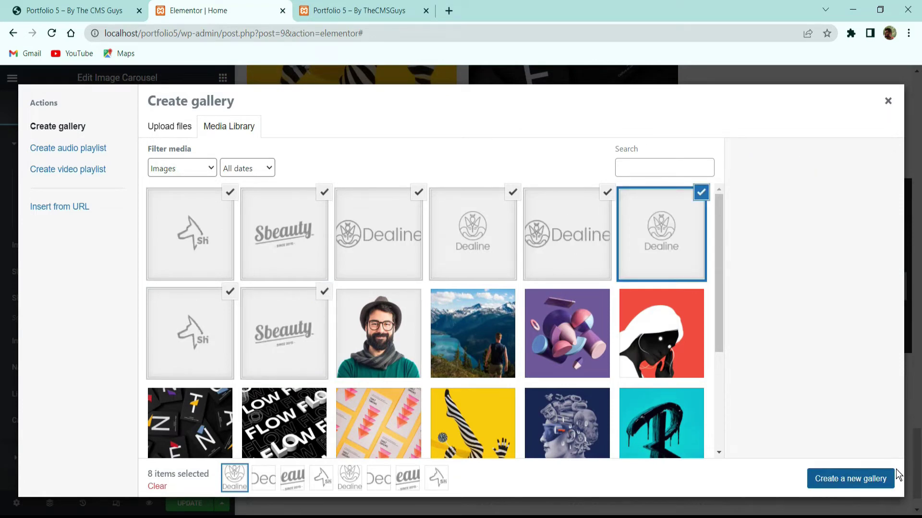
pyautogui.click(855, 484)
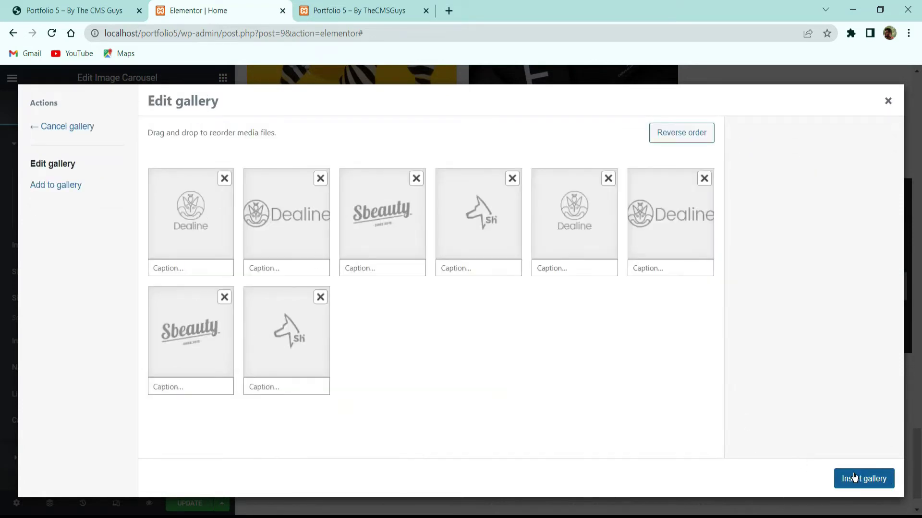
pyautogui.click(854, 479)
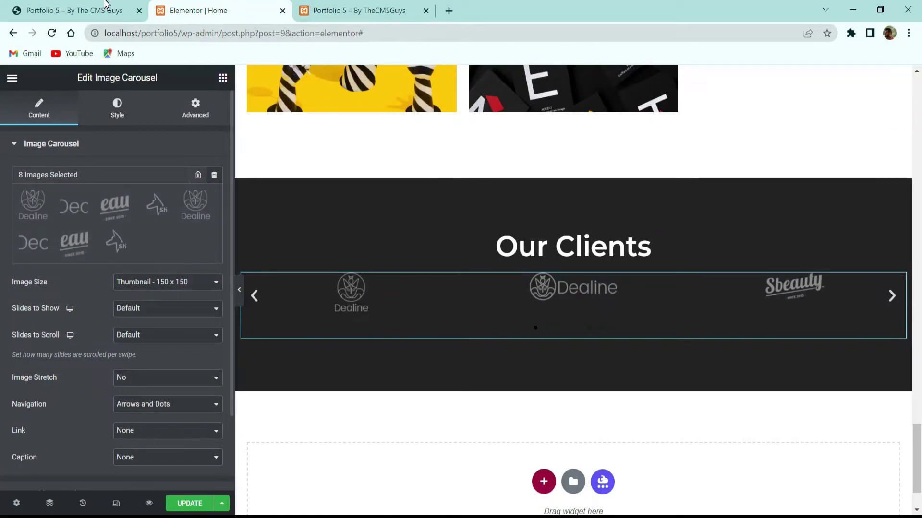
# Set the carousel's image size to Full.
pyautogui.click(109, 6)
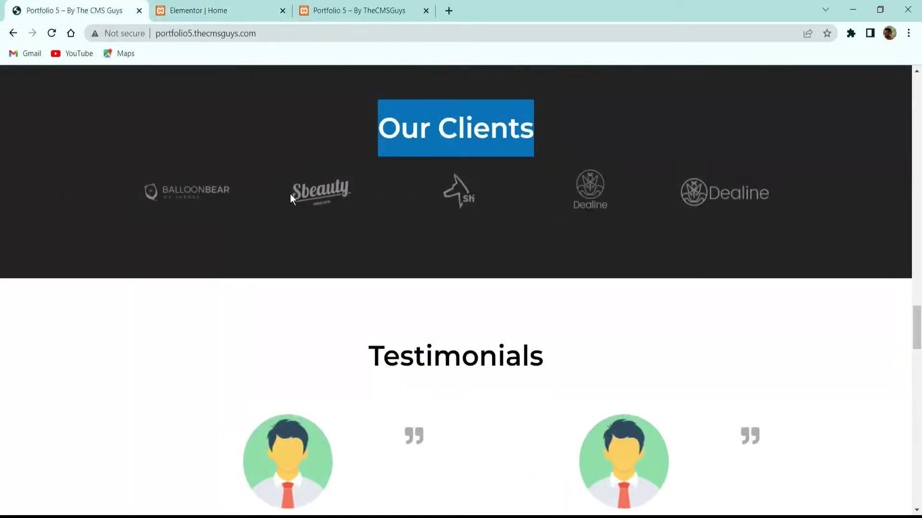
pyautogui.click(211, 10)
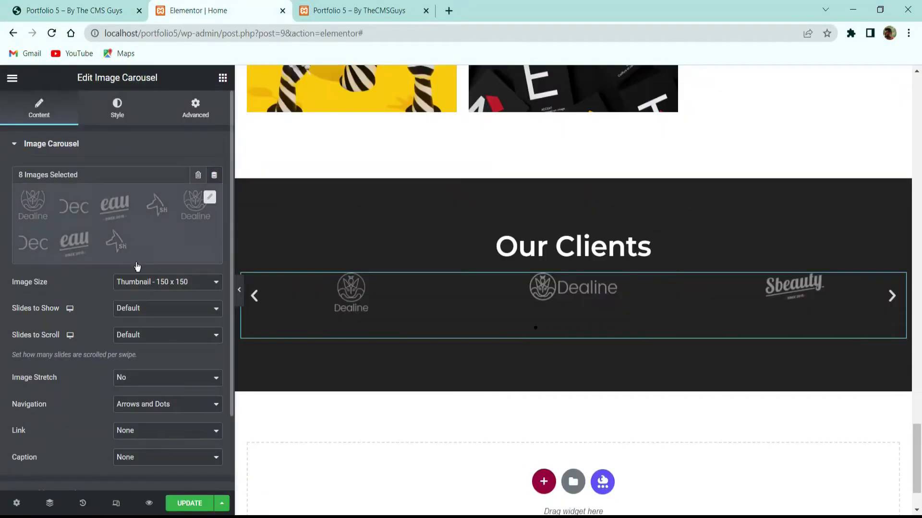
pyautogui.click(140, 283)
pyautogui.click(137, 344)
pyautogui.click(144, 283)
pyautogui.click(139, 353)
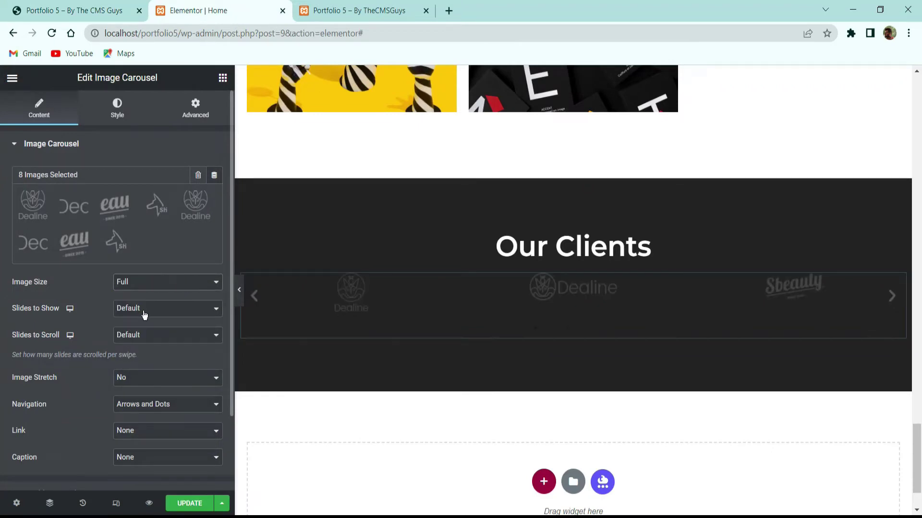
# Show 5 logos at once, scroll 1 at a time, and leave image stretch off.
pyautogui.click(143, 312)
pyautogui.click(131, 361)
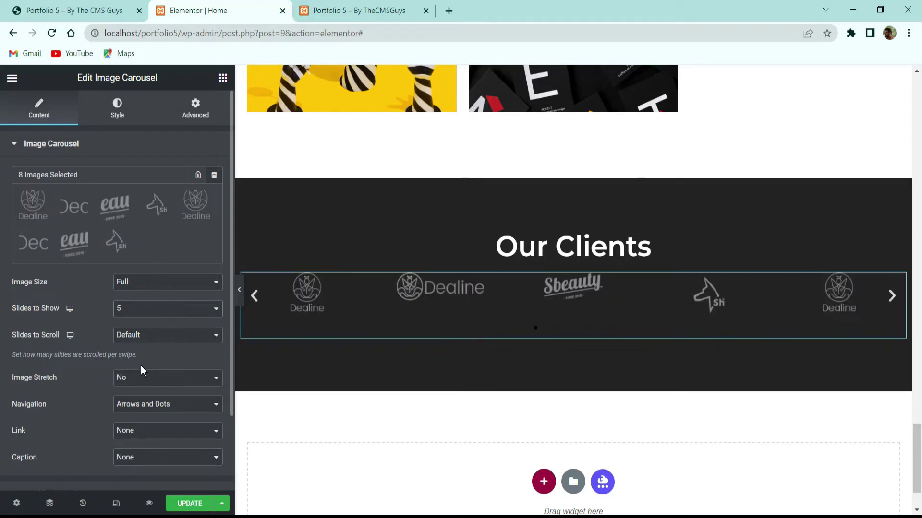
pyautogui.click(151, 339)
pyautogui.click(148, 345)
pyautogui.click(155, 378)
pyautogui.click(154, 387)
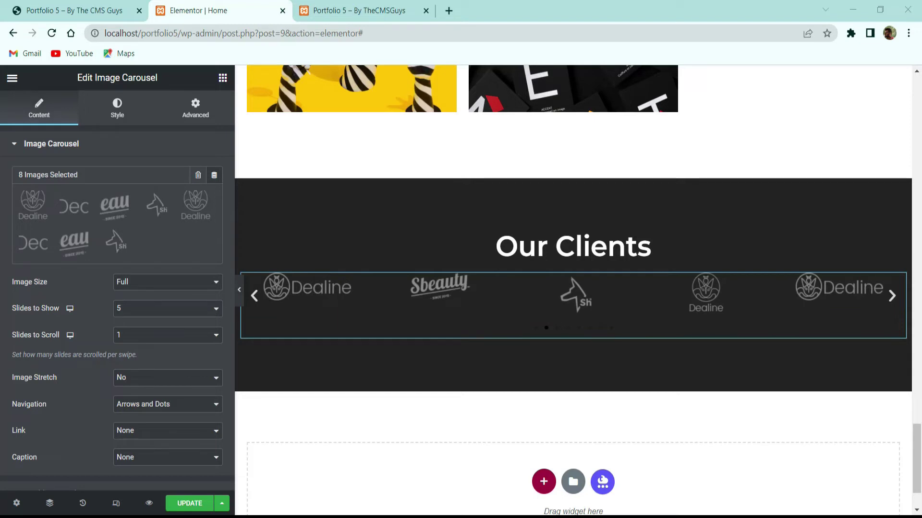
# Set carousel navigation to None, removing arrows and dots.
pyautogui.click(138, 406)
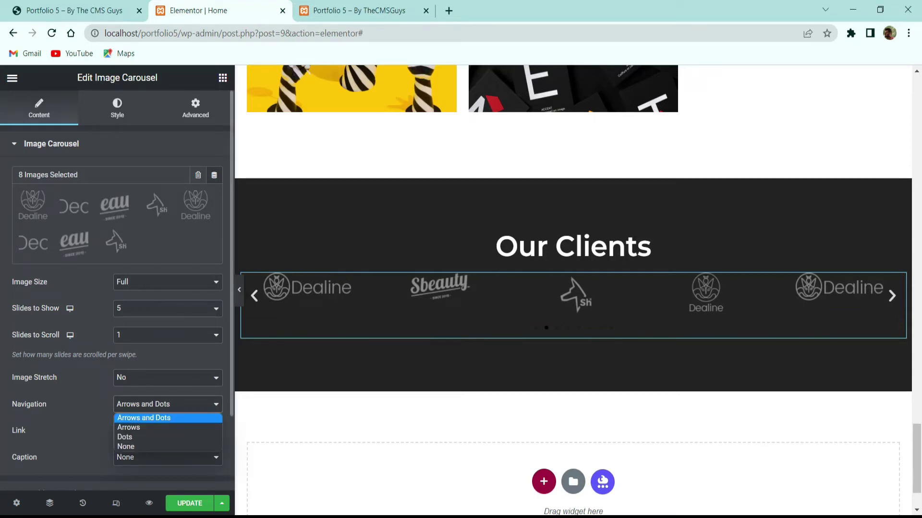
pyautogui.press('Escape')
pyautogui.hotkey('ctrl', '1')
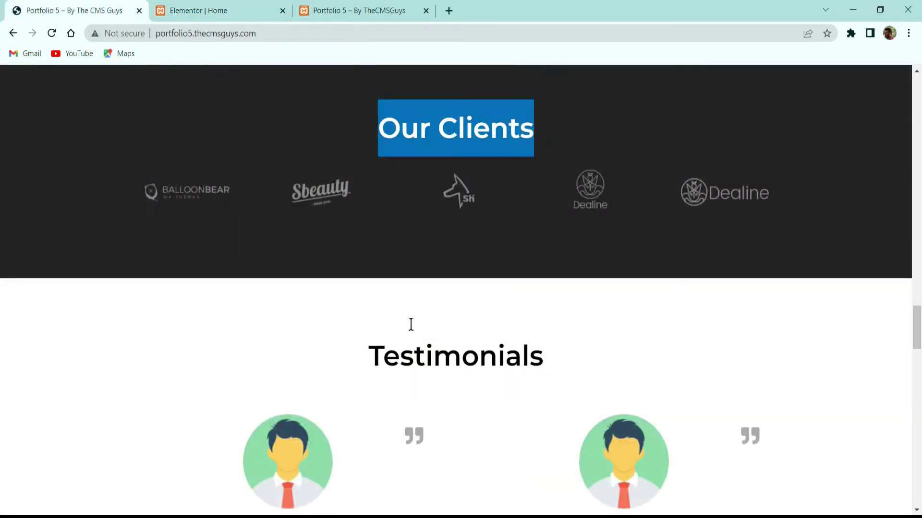
pyautogui.click(231, 8)
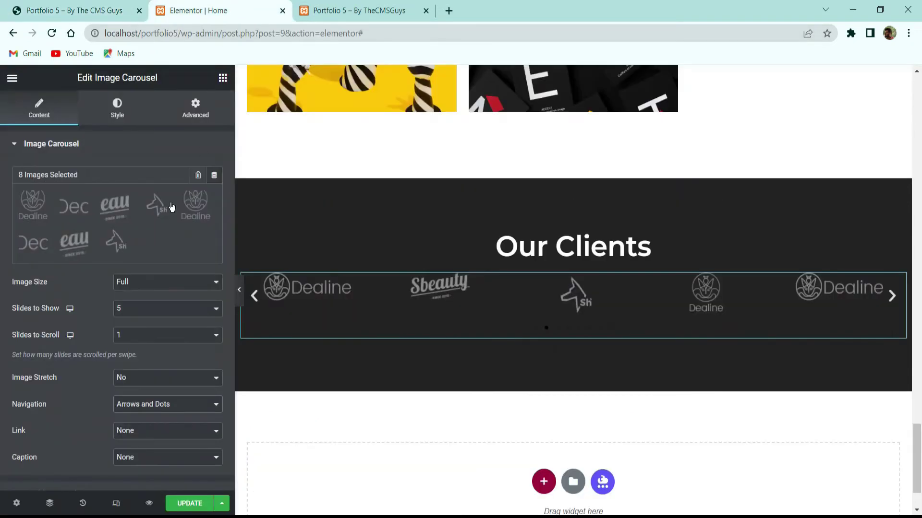
pyautogui.click(140, 409)
pyautogui.click(131, 447)
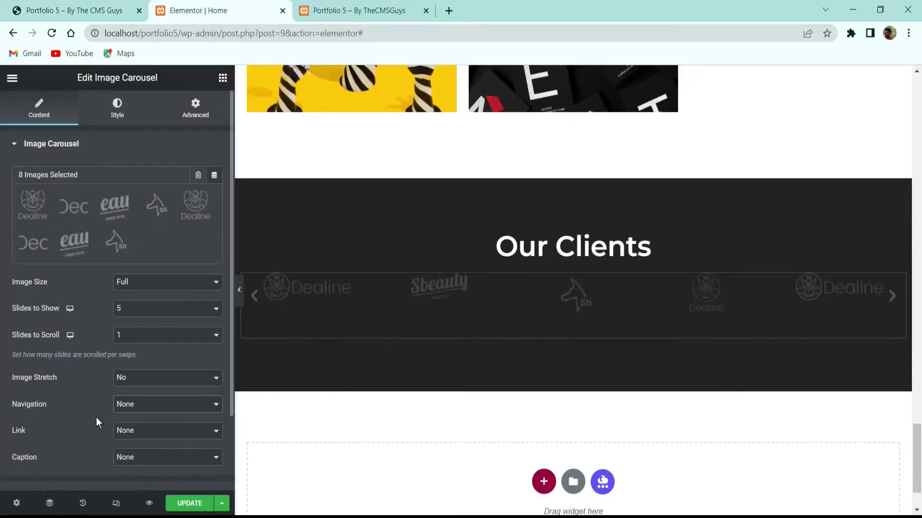
pyautogui.scroll(-2, 43, 413)
pyautogui.click(53, 403)
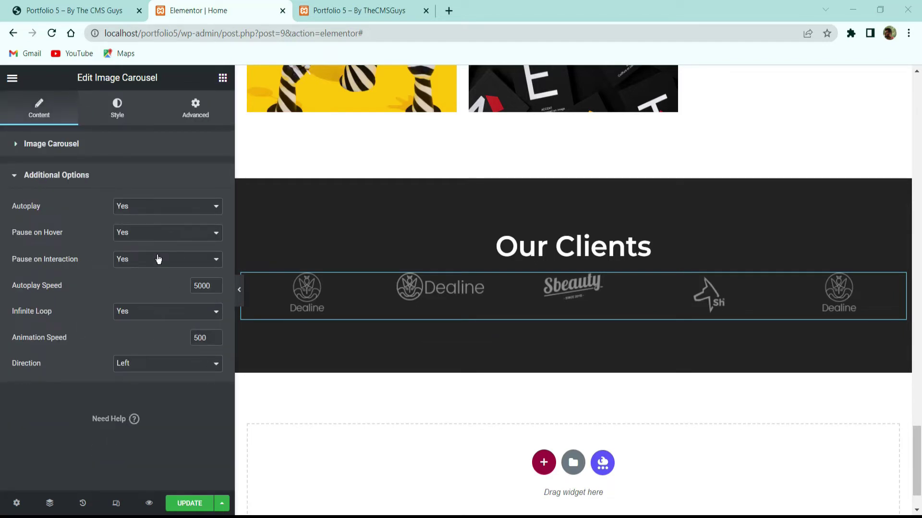
# Centre the logos vertically in the carousel style and save the page.
pyautogui.click(117, 108)
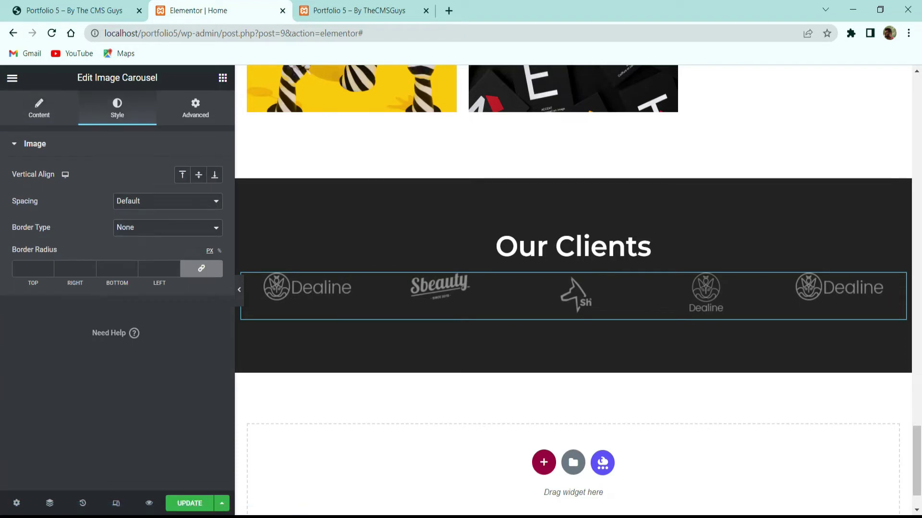
pyautogui.click(199, 174)
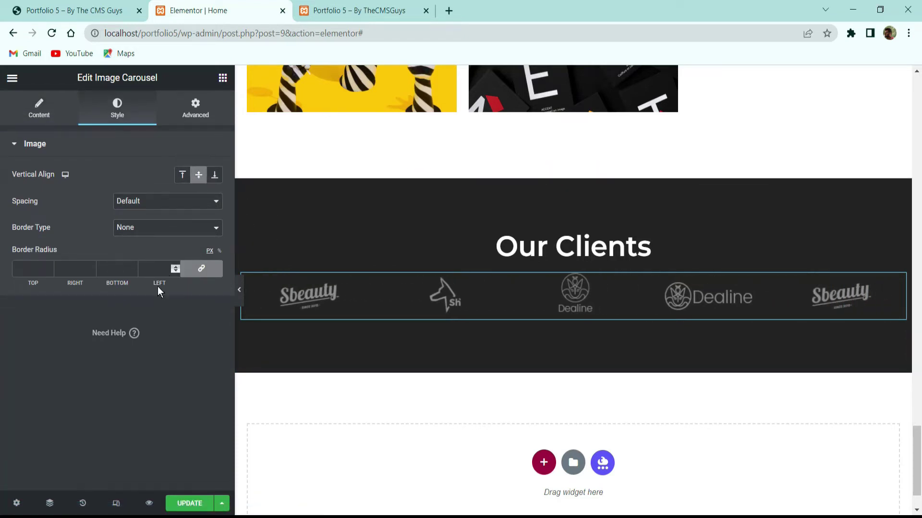
pyautogui.click(169, 508)
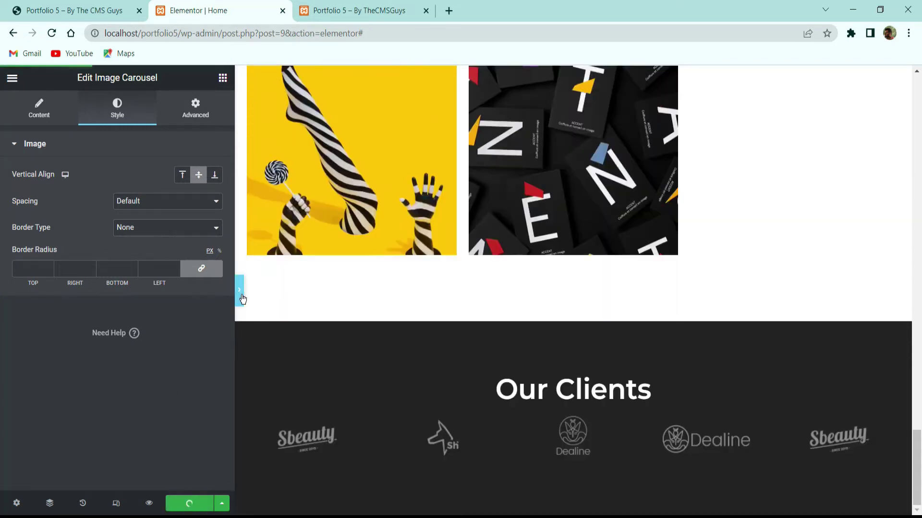
pyautogui.click(243, 298)
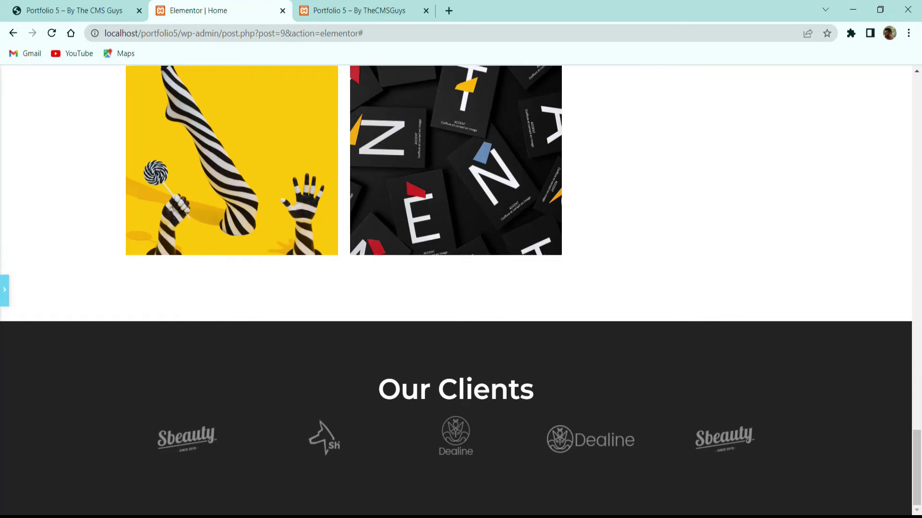
# Add a new single-column section below Our Clients.
pyautogui.click(5, 289)
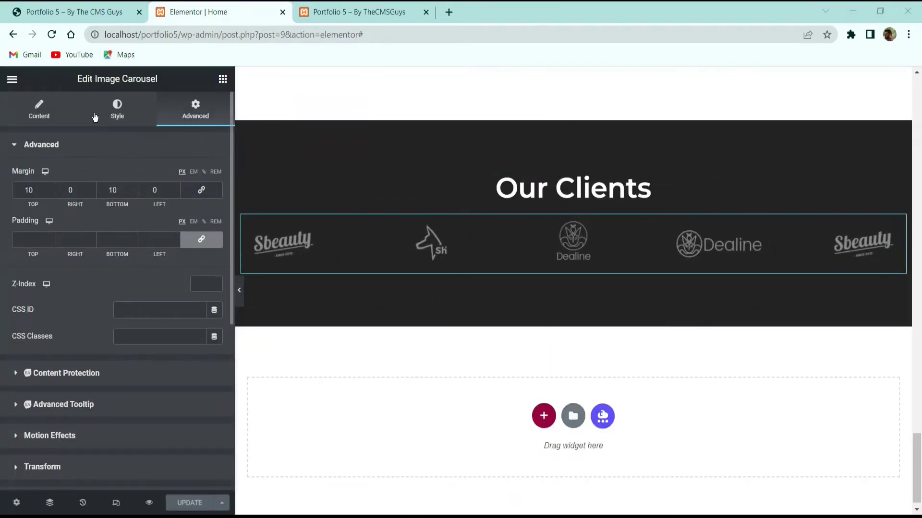
pyautogui.click(76, 11)
pyautogui.scroll(-5, 424, 288)
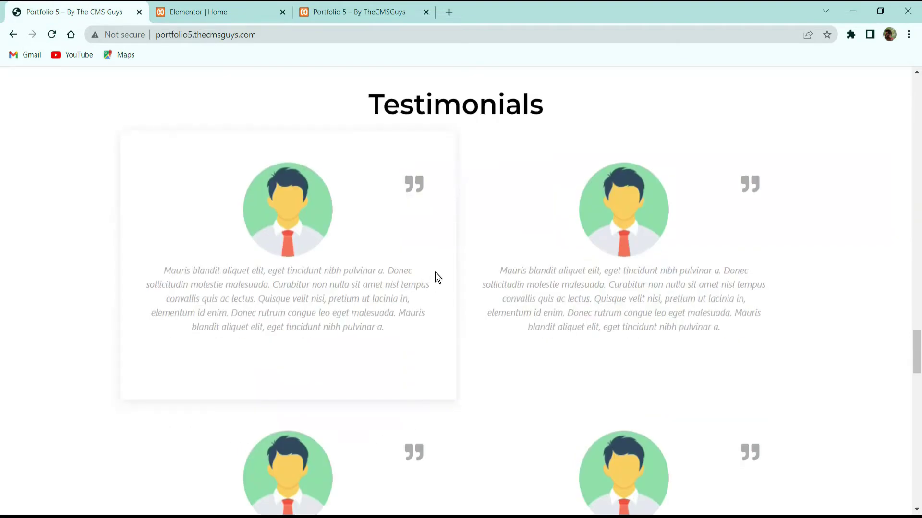
pyautogui.scroll(-3, 582, 300)
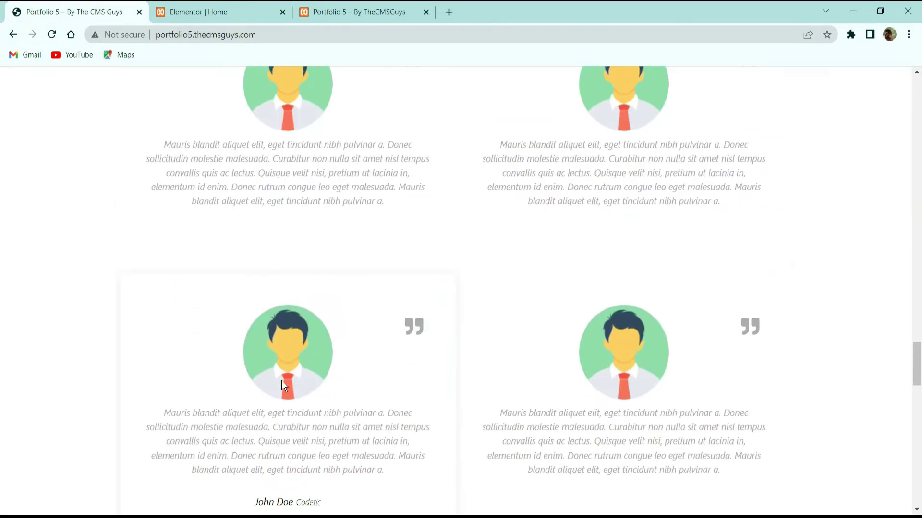
pyautogui.scroll(6, 421, 247)
pyautogui.click(221, 13)
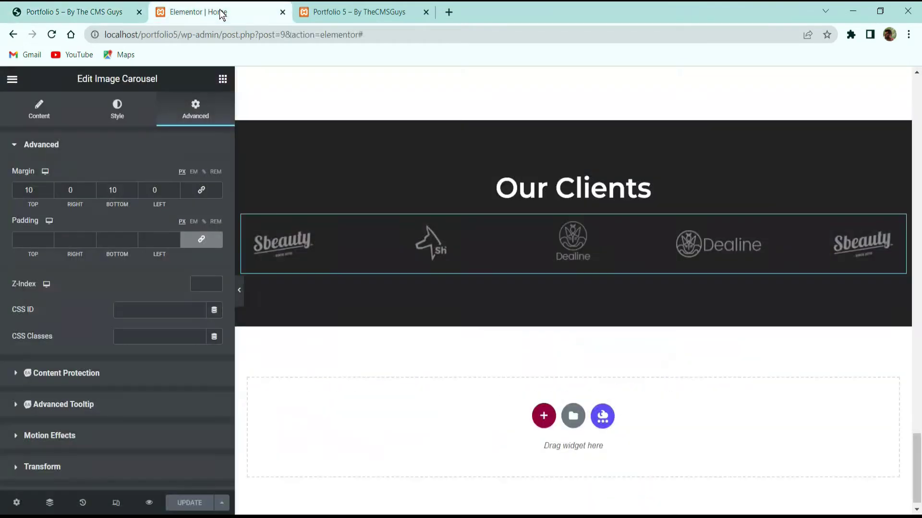
pyautogui.click(544, 416)
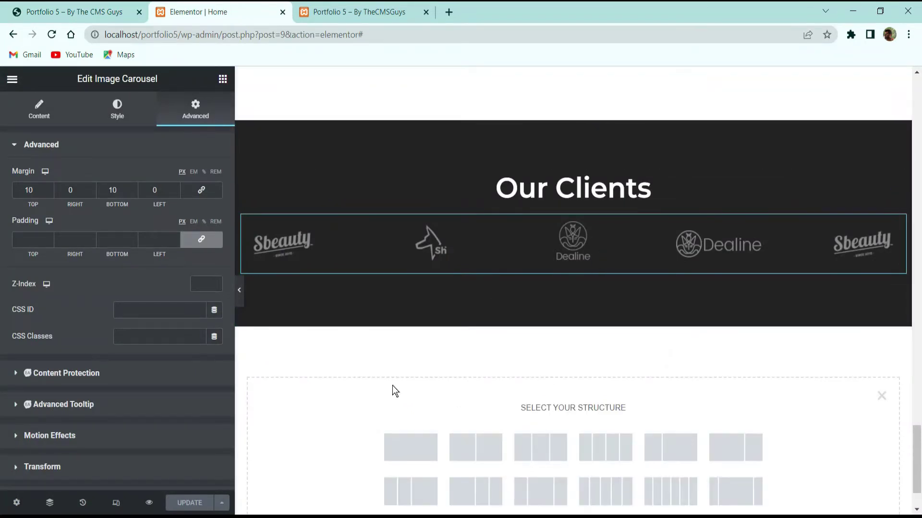
pyautogui.click(415, 442)
# Set the new section's vertical alignment to Middle.
pyautogui.scroll(10, 439, 343)
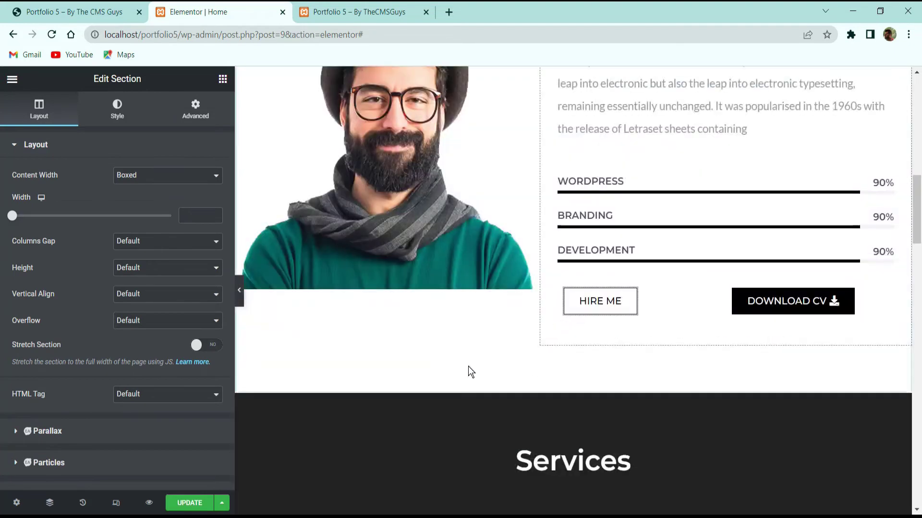
pyautogui.scroll(-15, 493, 381)
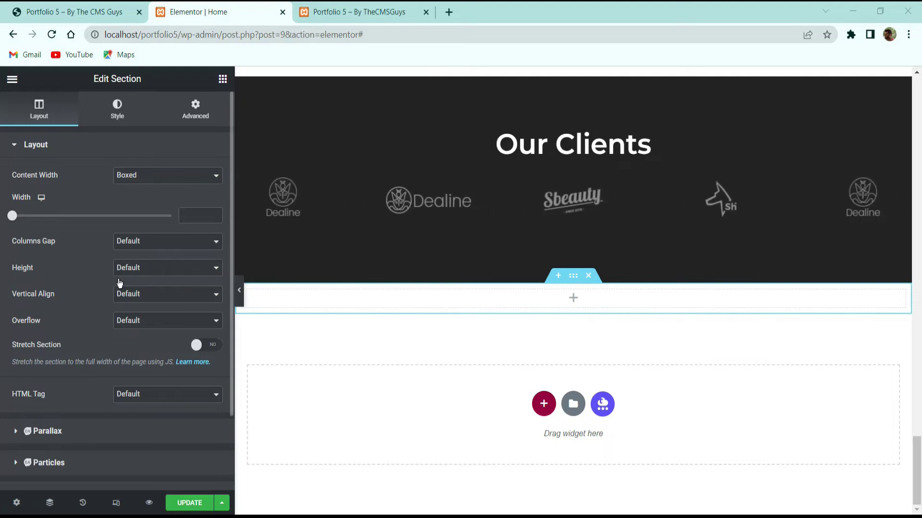
pyautogui.click(130, 294)
pyautogui.click(134, 327)
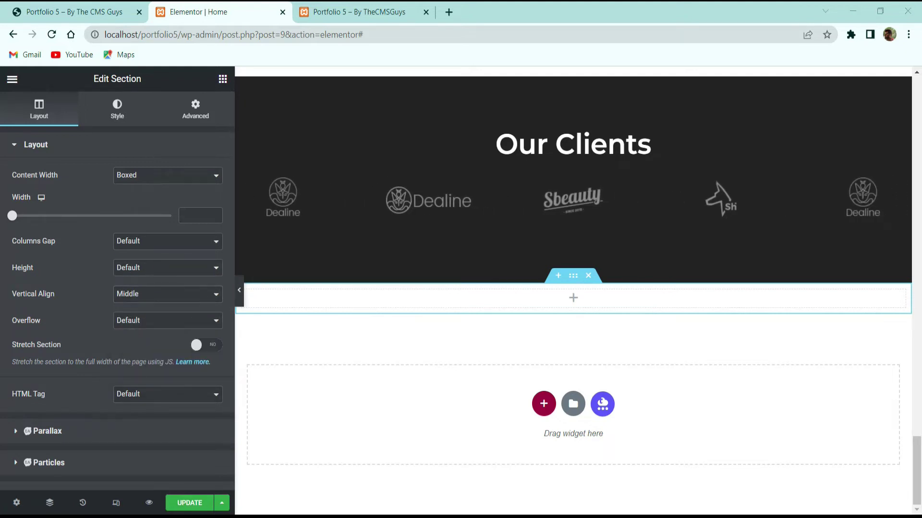
# Set the section's padding to 0 and its top and bottom margin to 5 em.
pyautogui.click(192, 114)
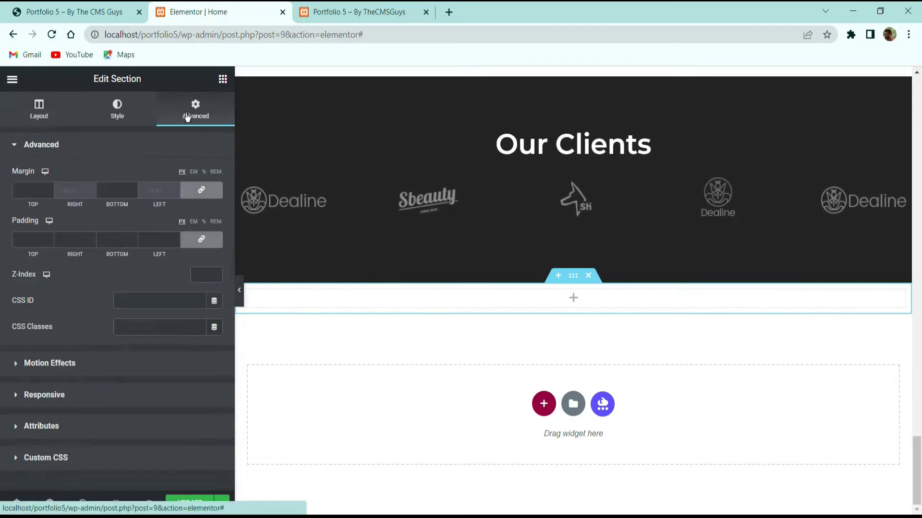
pyautogui.click(201, 239)
pyautogui.click(201, 239)
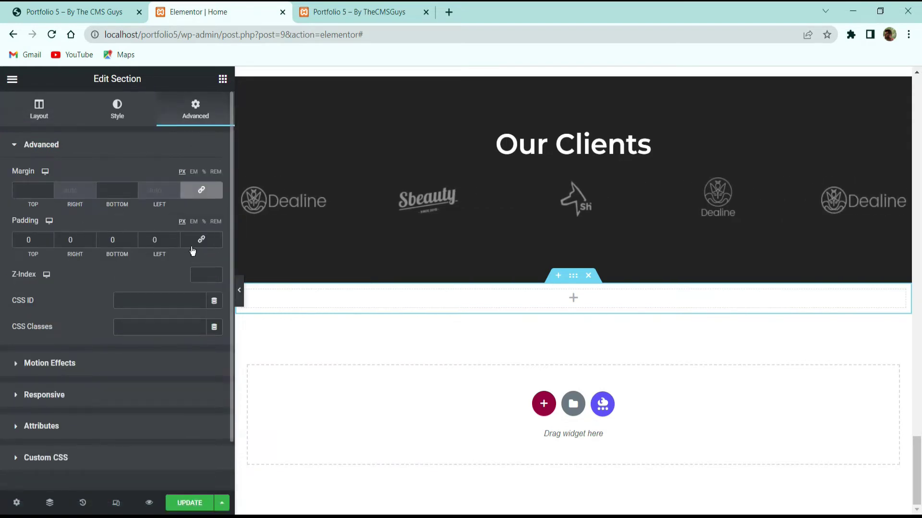
pyautogui.click(29, 190)
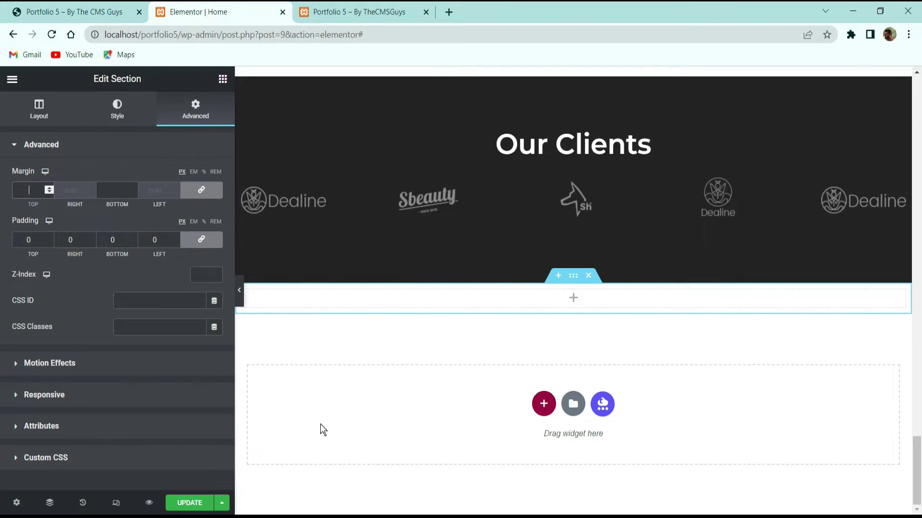
pyautogui.click(193, 172)
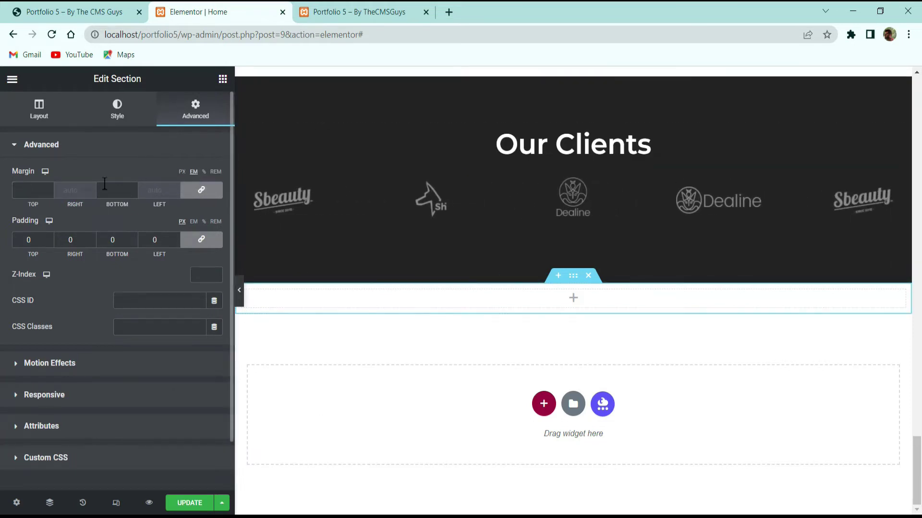
pyautogui.write('5')
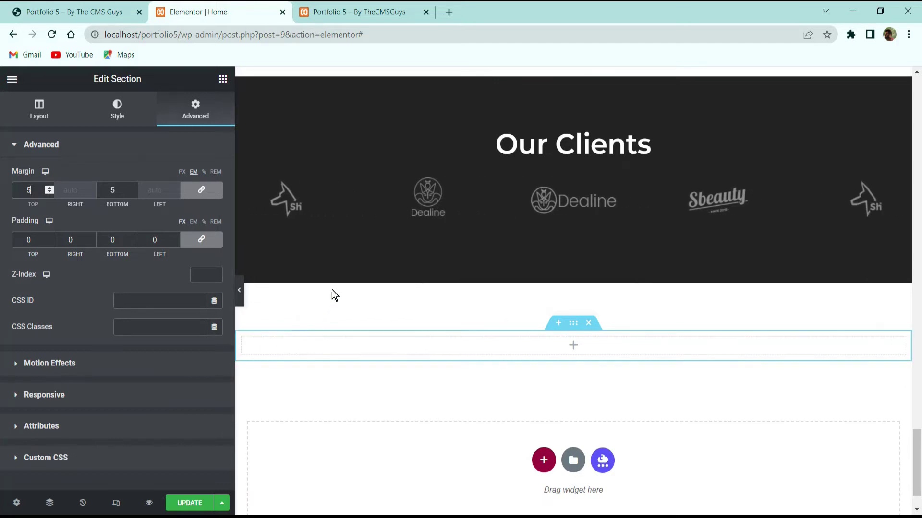
# Copy the 'Testimonials' title from the live site and copy the Portfolio heading.
pyautogui.click(43, 6)
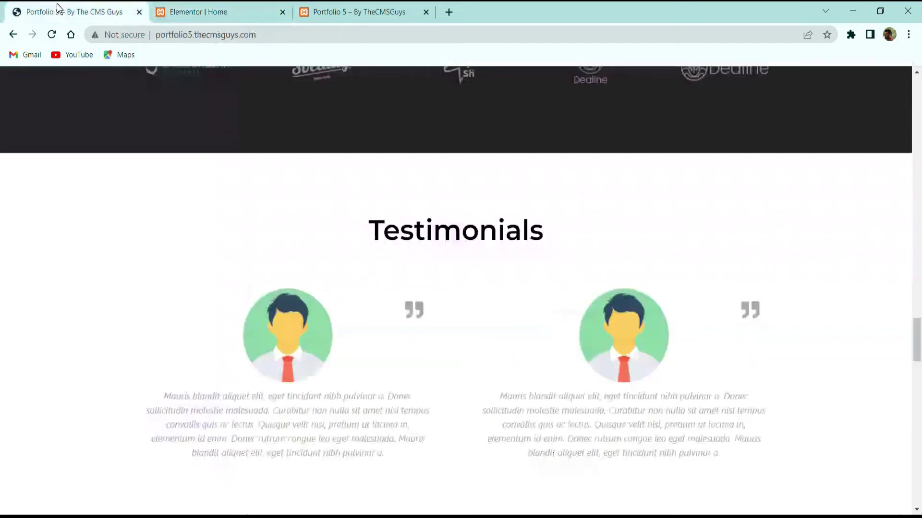
pyautogui.doubleClick(477, 230)
pyautogui.hotkey('ctrl', 'c')
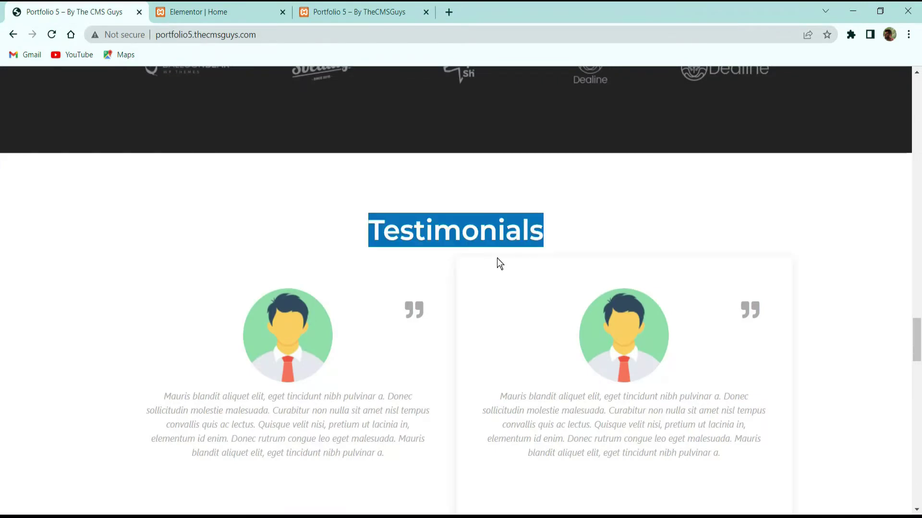
pyautogui.click(186, 10)
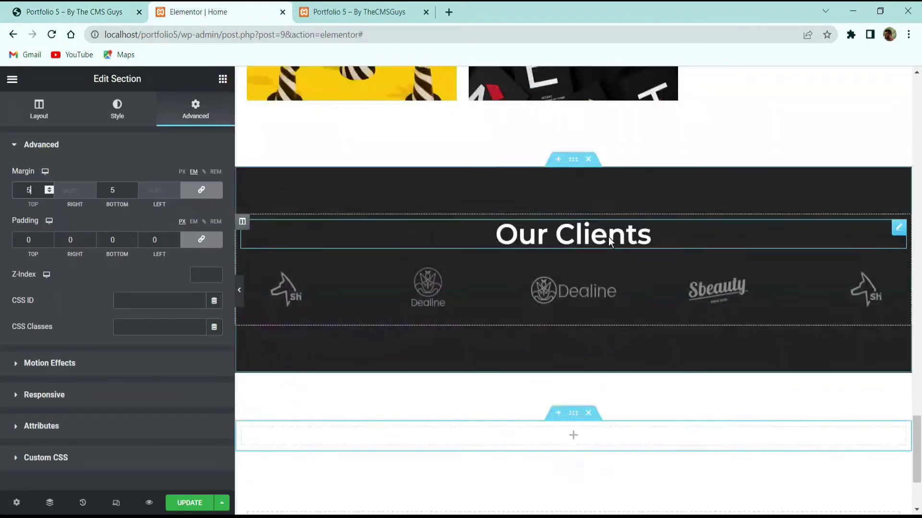
pyautogui.scroll(10, 607, 236)
pyautogui.scroll(6, 599, 264)
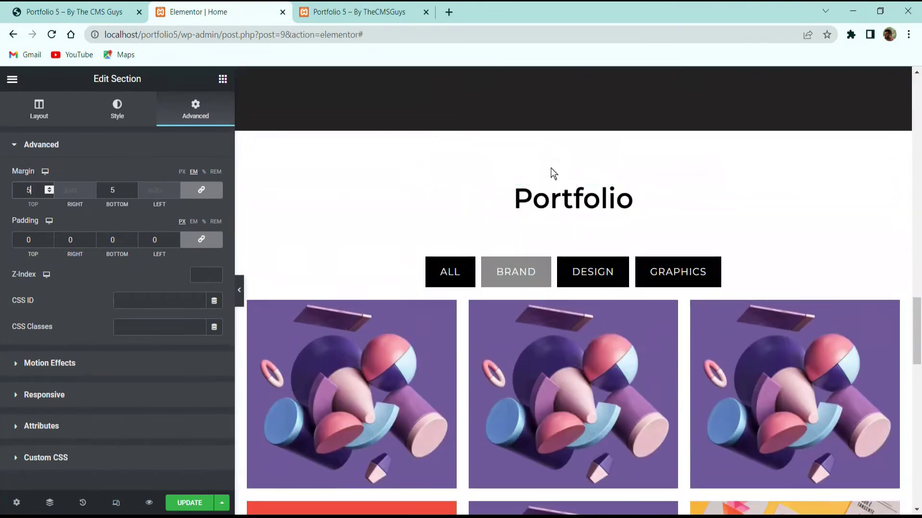
pyautogui.rightClick(567, 202)
pyautogui.press('Escape')
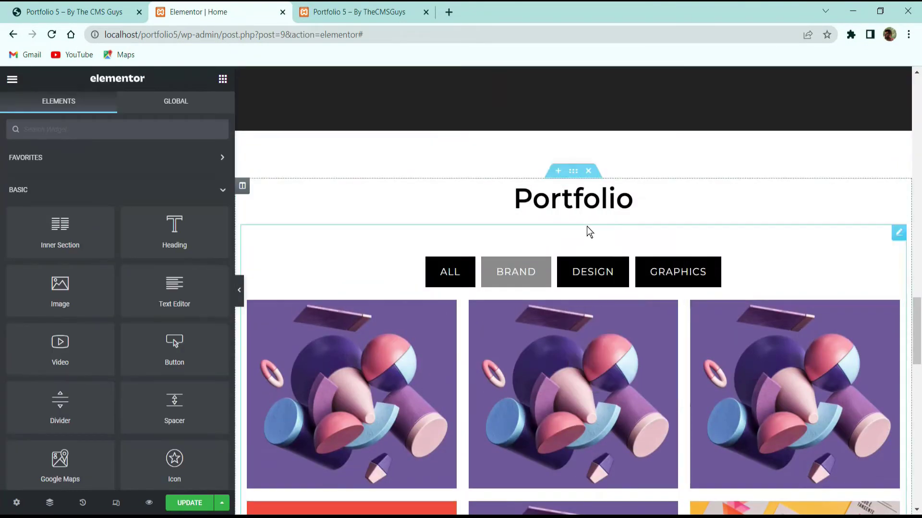
# Paste the copied heading into the new section's empty column.
pyautogui.scroll(-10, 596, 235)
pyautogui.scroll(-4, 602, 236)
pyautogui.rightClick(541, 302)
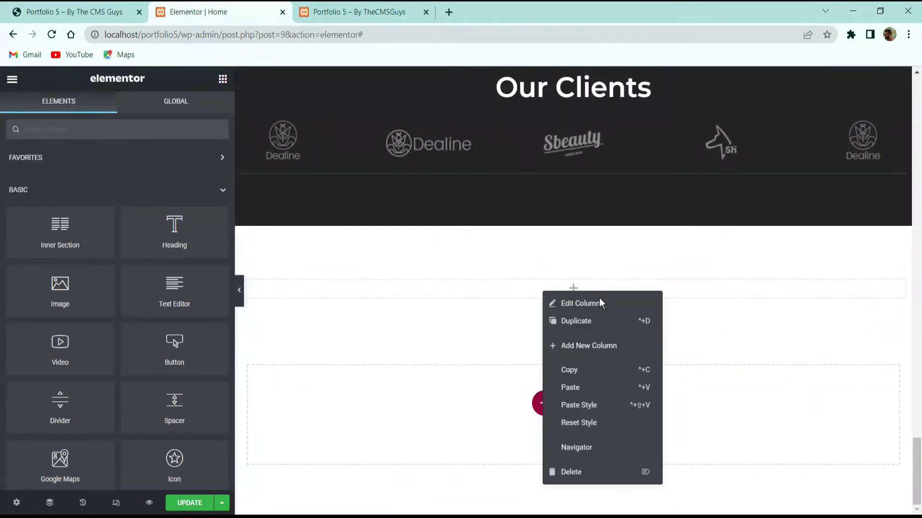
pyautogui.click(568, 388)
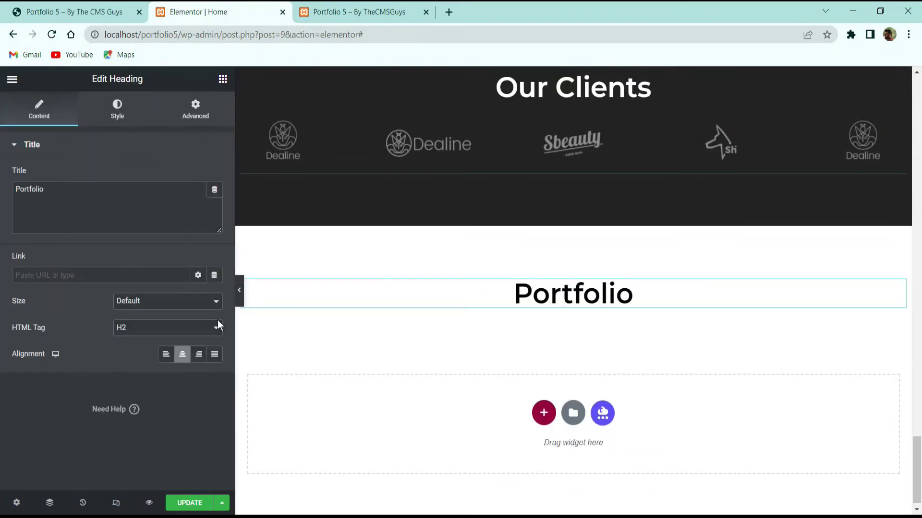
# Change the pasted heading's title to 'Testimonials'.
pyautogui.click(145, 210)
pyautogui.hotkey('ctrl', 'a')
pyautogui.hotkey('ctrl', 'v')
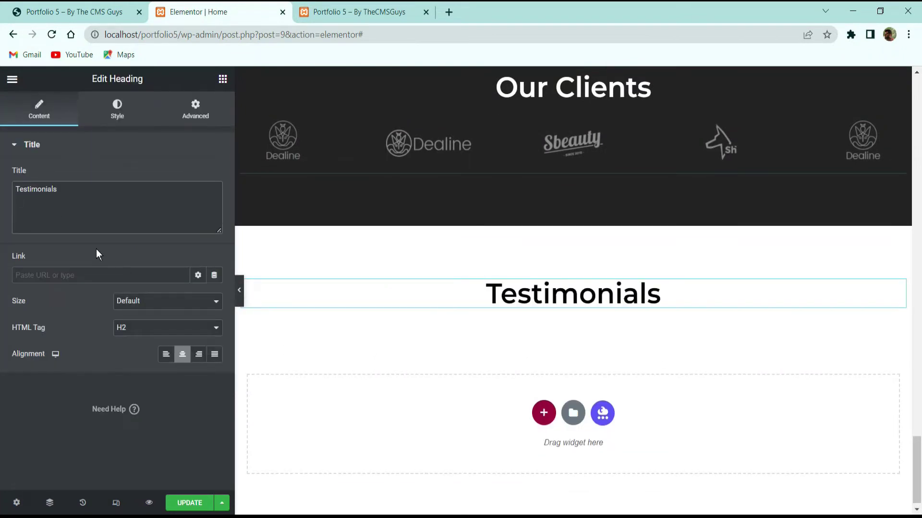
pyautogui.click(99, 11)
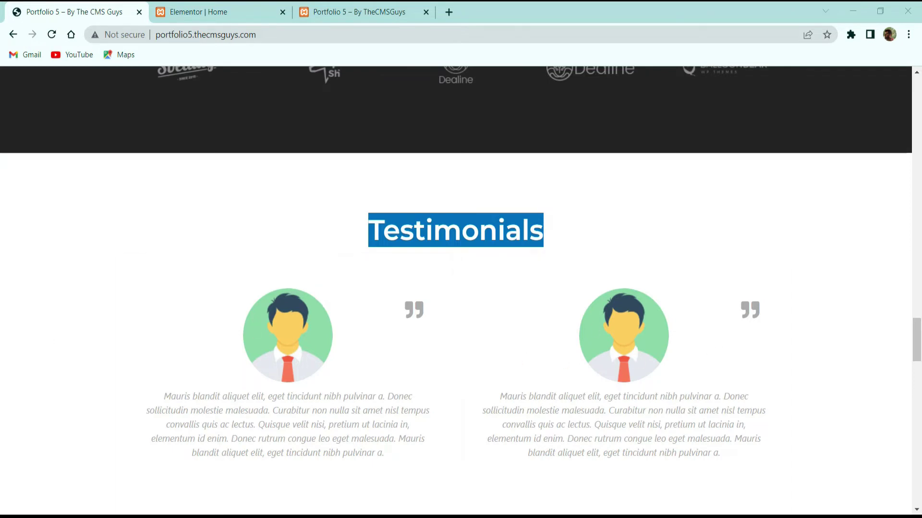
pyautogui.click(275, 11)
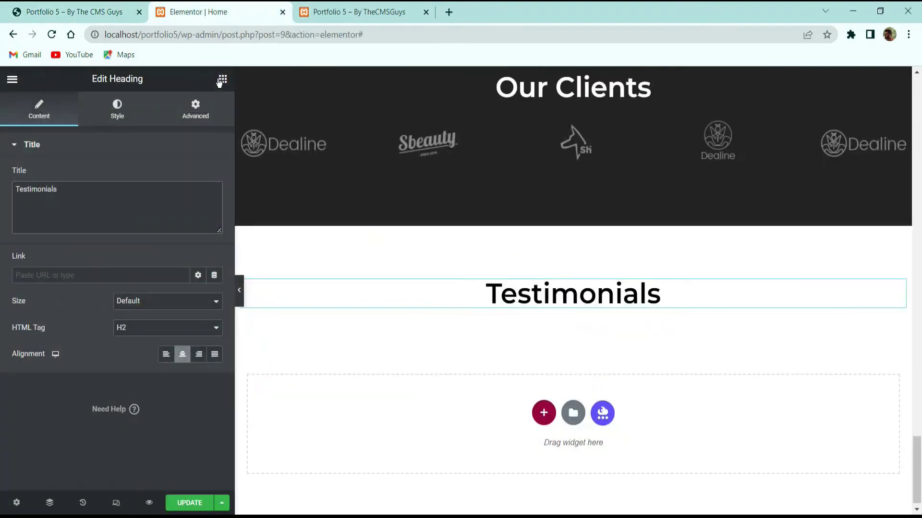
# Add an inner section under the Testimonials heading with No Gap between columns.
pyautogui.click(223, 79)
pyautogui.moveTo(60, 229); pyautogui.dragTo(519, 310)
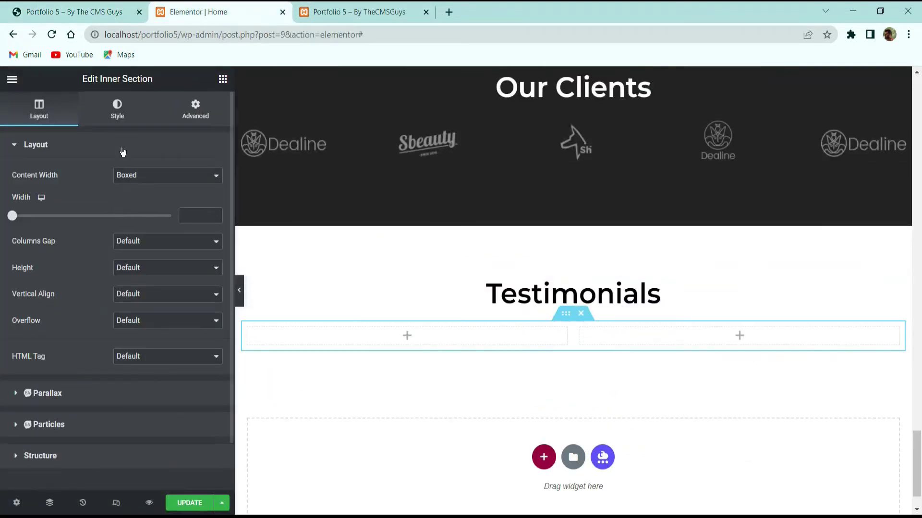
pyautogui.click(157, 241)
pyautogui.click(142, 261)
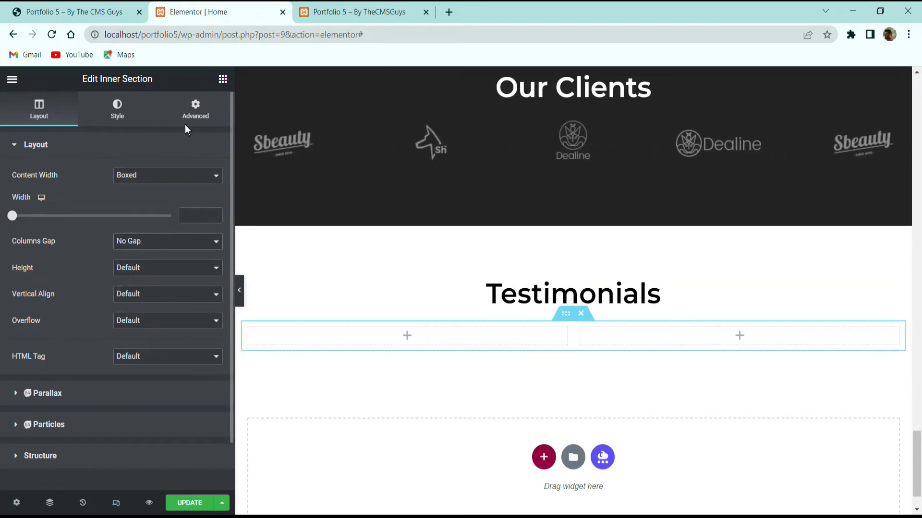
# Set the inner section's top and bottom margin to 20 px.
pyautogui.click(211, 102)
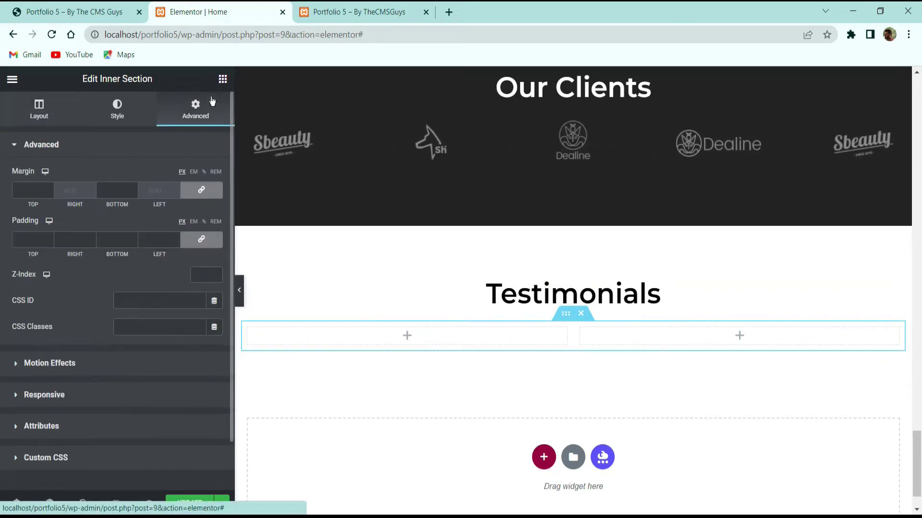
pyautogui.click(35, 192)
pyautogui.write('20')
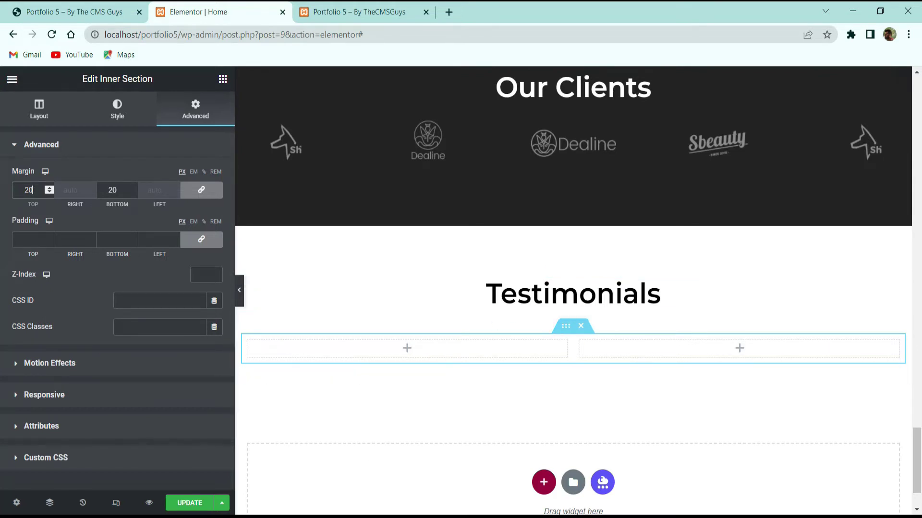
# Add a Testimonial widget to the left column.
pyautogui.click(223, 78)
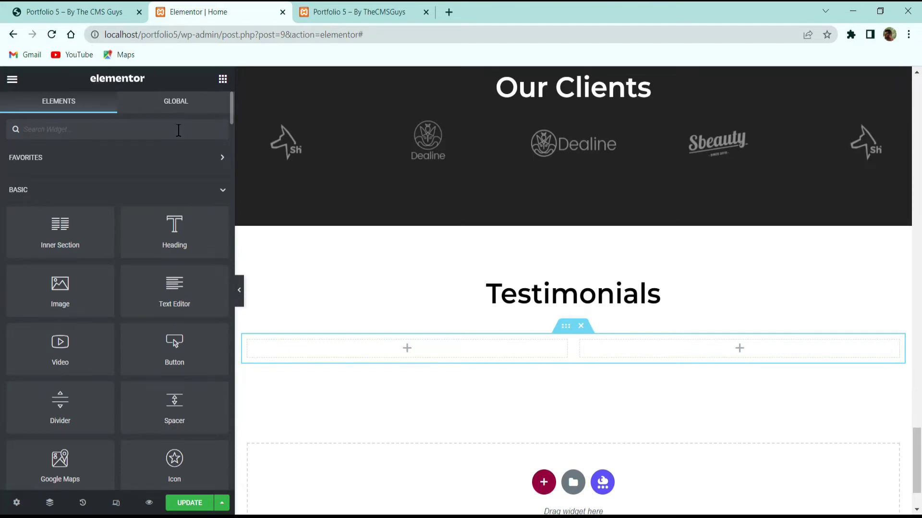
pyautogui.write('test')
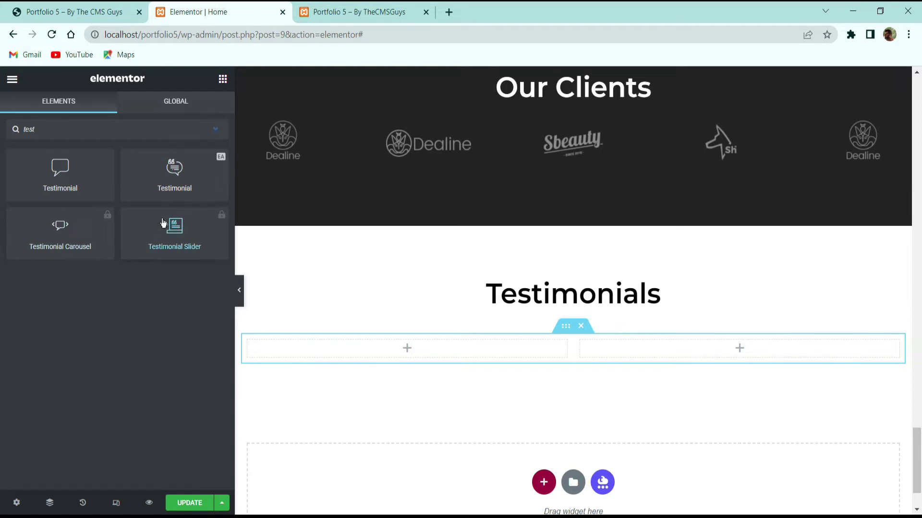
pyautogui.moveTo(177, 170); pyautogui.dragTo(394, 357)
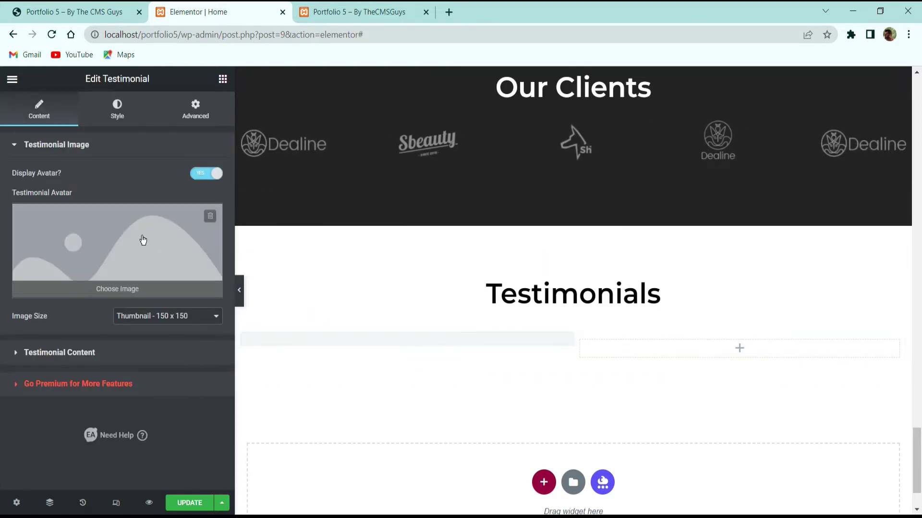
# Set the testimonial's avatar to the illustration from the media library.
pyautogui.click(140, 238)
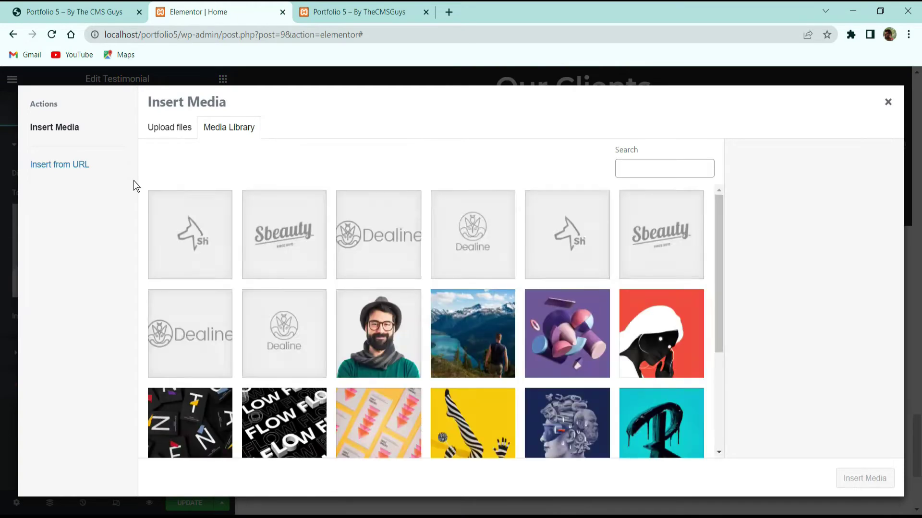
pyautogui.scroll(-3, 243, 355)
pyautogui.click(207, 355)
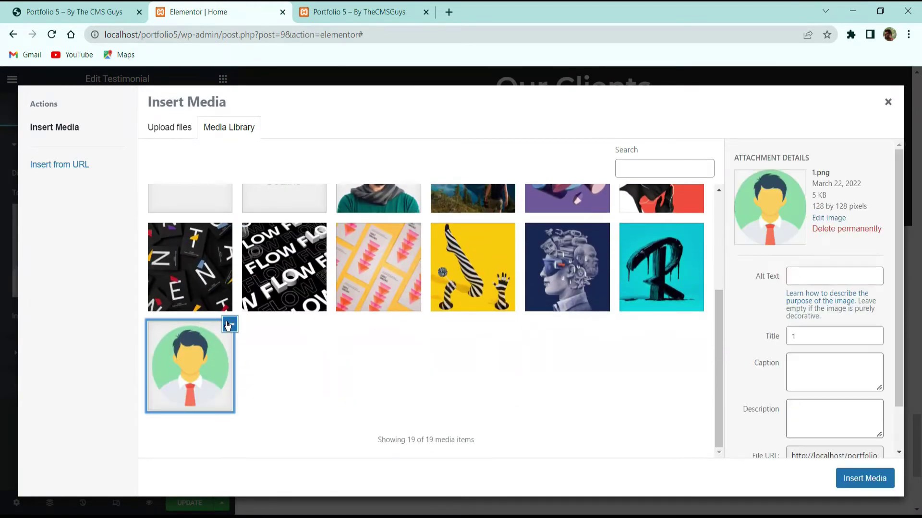
pyautogui.click(864, 478)
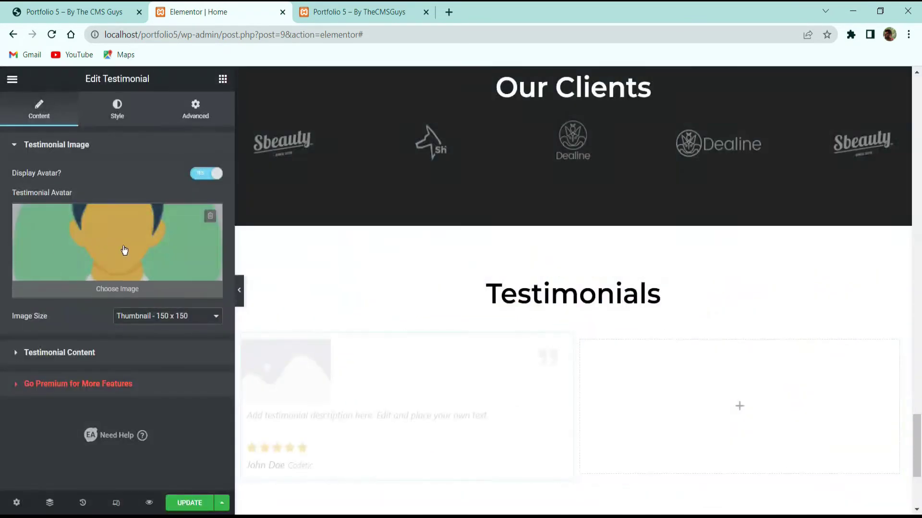
# Open the testimonial's content settings and find the sample text on the live site's card.
pyautogui.click(79, 353)
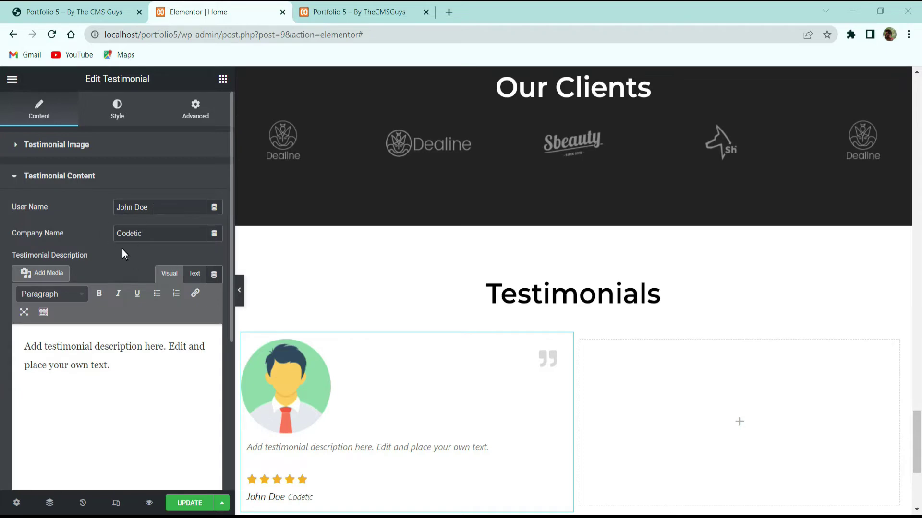
pyautogui.scroll(-3, 363, 405)
pyautogui.hotkey('ctrl', 'shift', 'Tab')
pyautogui.scroll(-4, 331, 336)
pyautogui.scroll(-1, 299, 218)
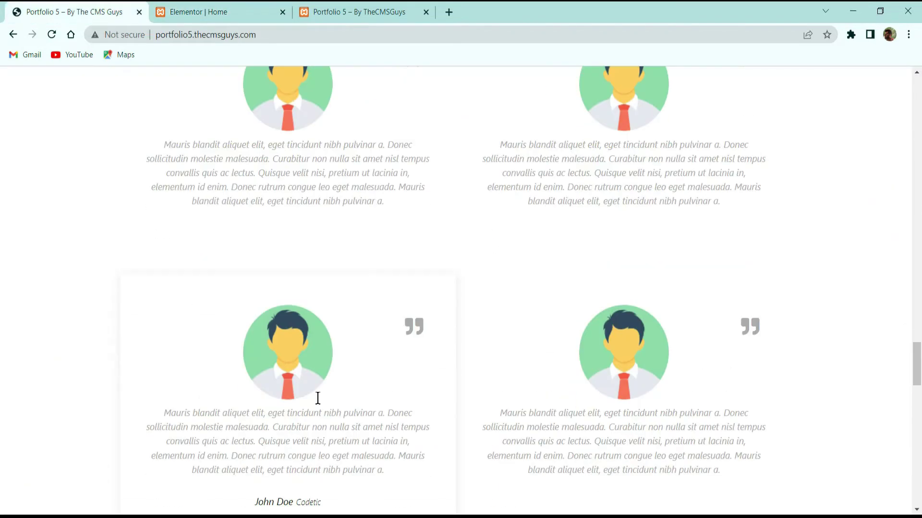
pyautogui.moveTo(226, 199)
pyautogui.mouseDown()
pyautogui.moveTo(333, 240)
pyautogui.moveTo(236, 185)
pyautogui.mouseUp()
pyautogui.click(282, 2)
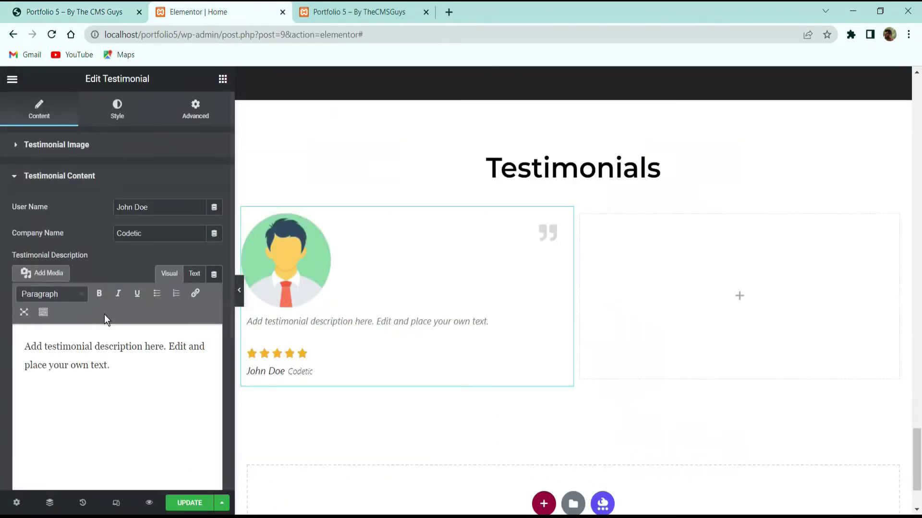
pyautogui.click(72, 12)
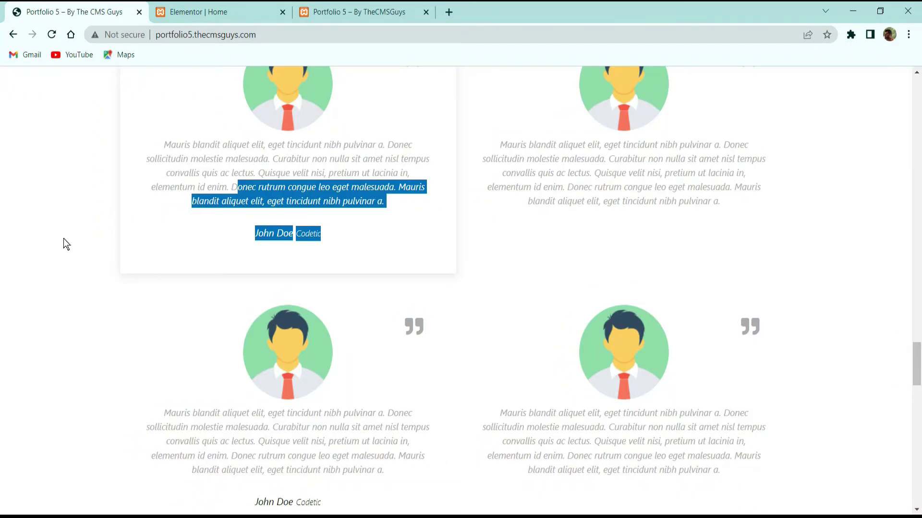
pyautogui.click(194, 159)
pyautogui.click(214, 10)
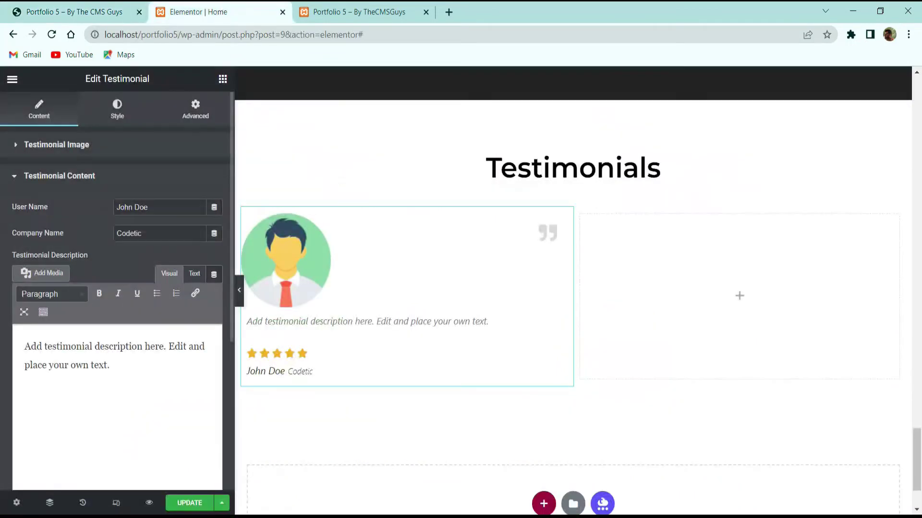
# Copy the live card's Mauris blandit lorem paragraph over the placeholder description.
pyautogui.click(80, 12)
pyautogui.doubleClick(325, 186)
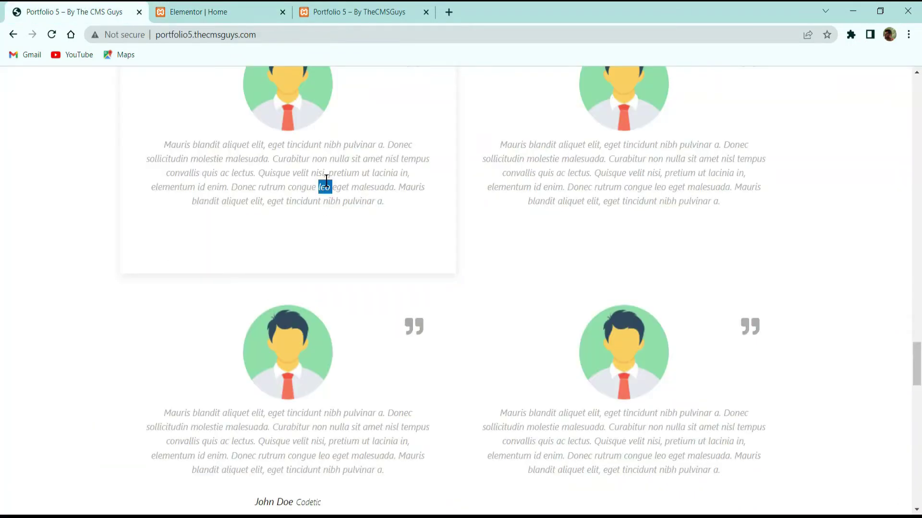
pyautogui.tripleClick(325, 187)
pyautogui.hotkey('ctrl', 'c')
pyautogui.click(198, 12)
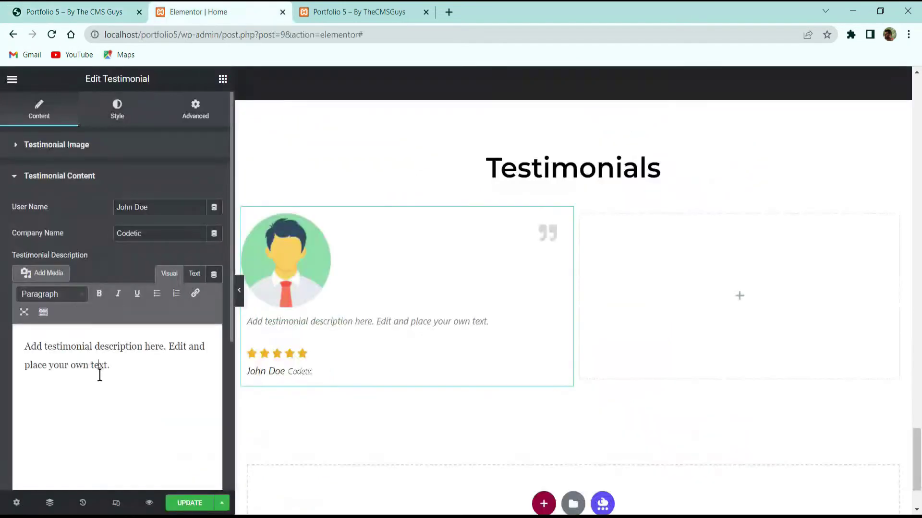
pyautogui.hotkey('ctrl', 'a')
pyautogui.hotkey('ctrl', 'v')
pyautogui.scroll(-1, 158, 360)
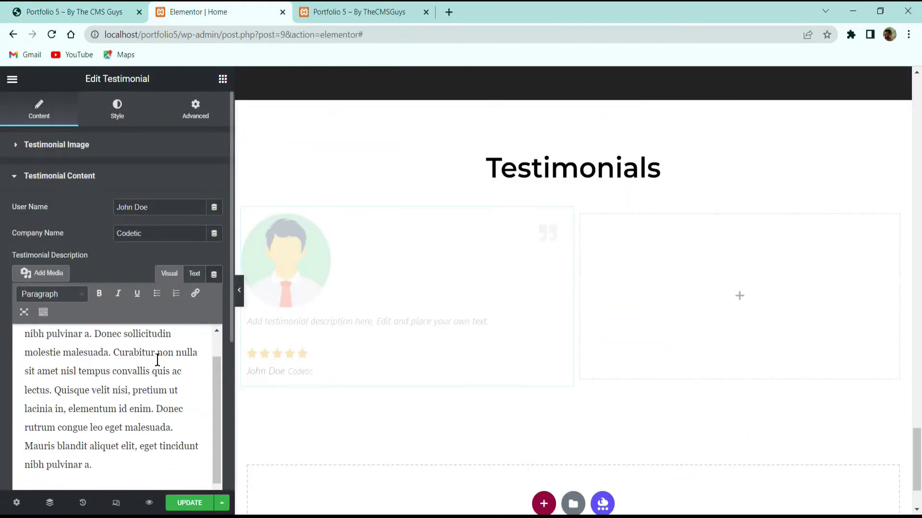
pyautogui.scroll(-4, 158, 360)
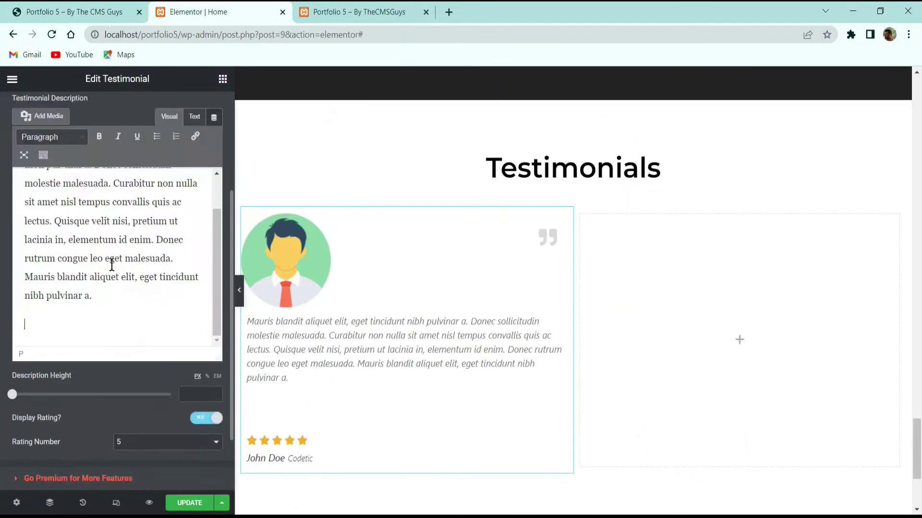
# Switch off the testimonial card's star rating.
pyautogui.click(210, 418)
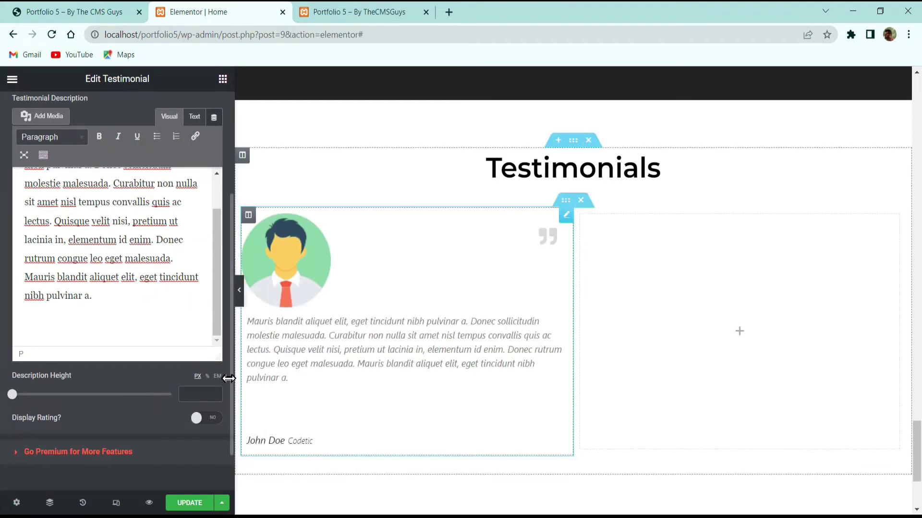
pyautogui.scroll(1, 124, 336)
pyautogui.scroll(5, 113, 107)
pyautogui.click(118, 111)
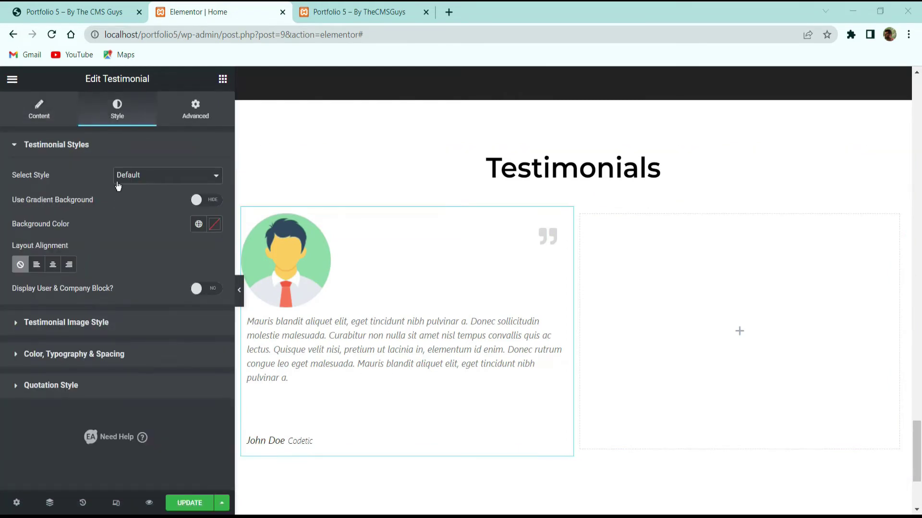
# Try the Classic, Icon/Image | Content and Content | Icon/Image testimonial layouts.
pyautogui.click(143, 175)
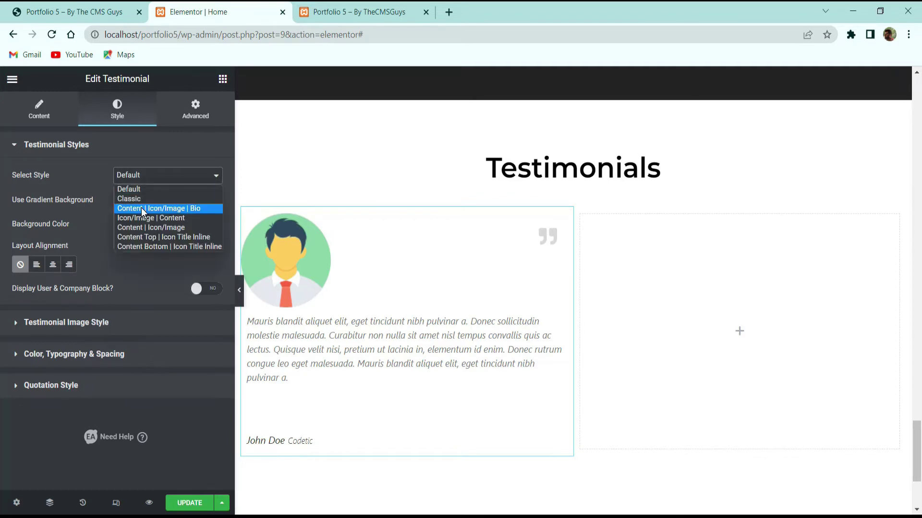
pyautogui.click(144, 198)
pyautogui.click(144, 176)
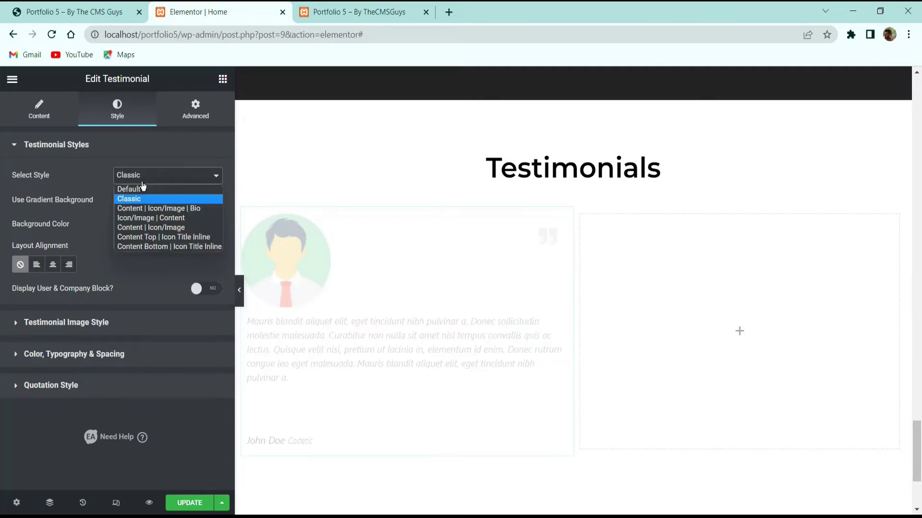
pyautogui.click(145, 218)
pyautogui.click(163, 176)
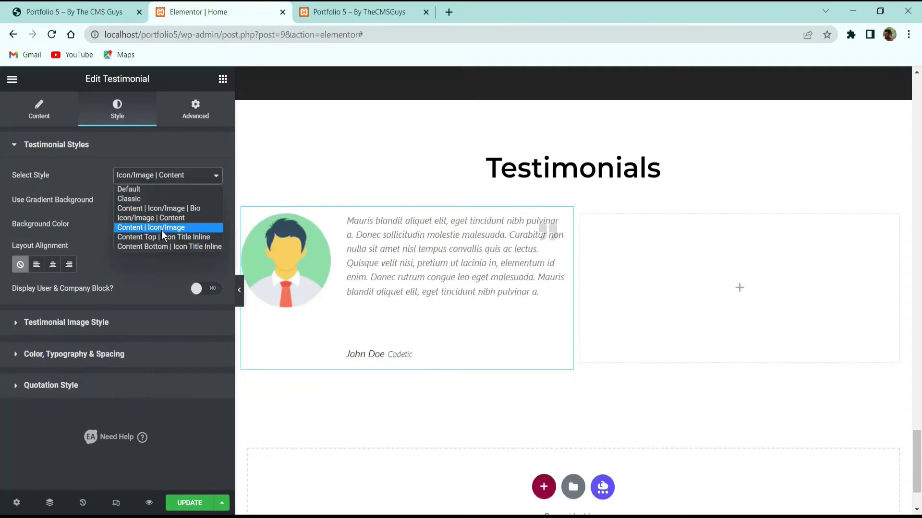
pyautogui.click(162, 228)
# Return to the Default layout and centre-align the card's image, text and name.
pyautogui.click(159, 177)
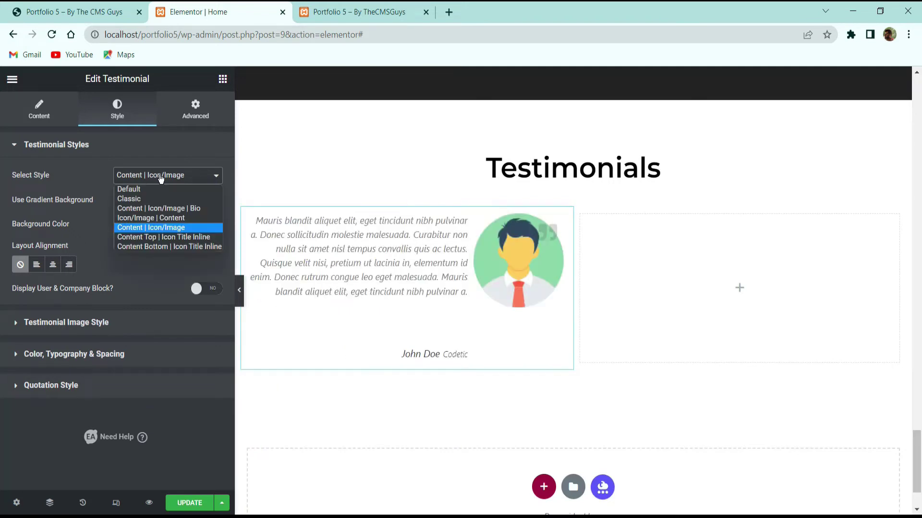
pyautogui.click(154, 186)
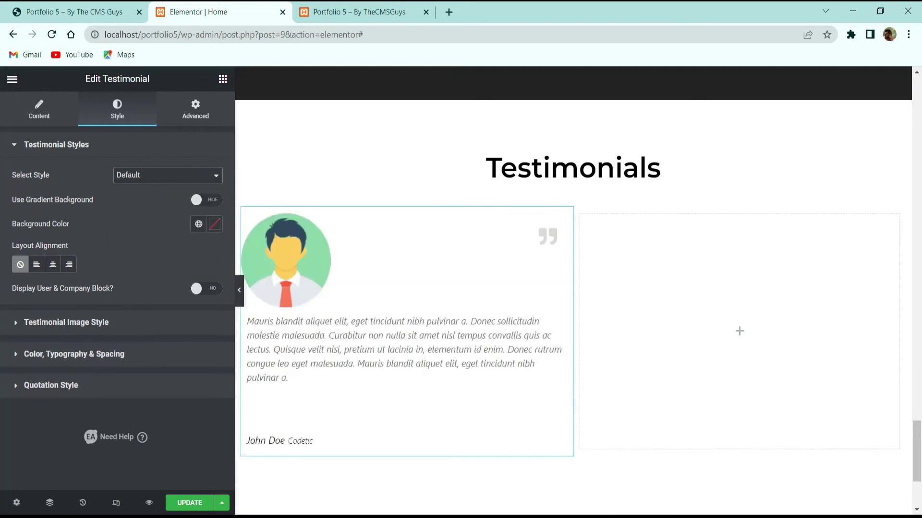
pyautogui.click(50, 267)
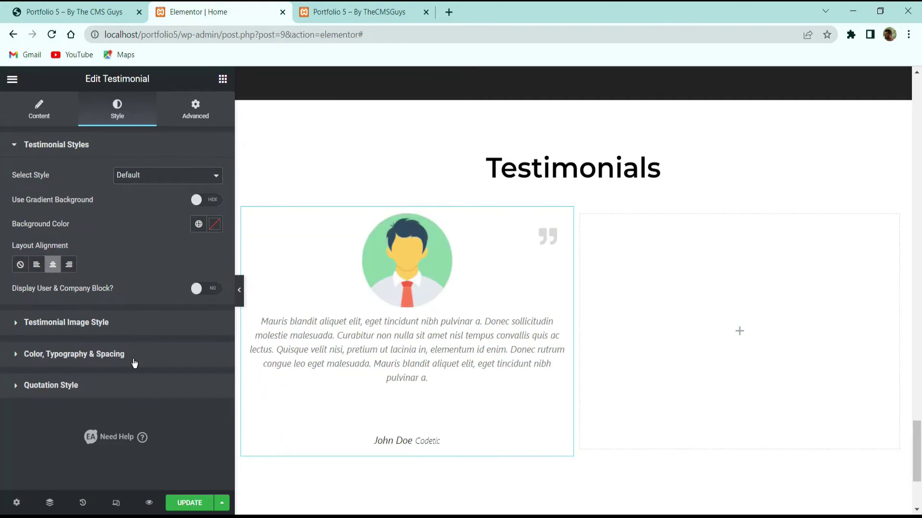
pyautogui.click(95, 323)
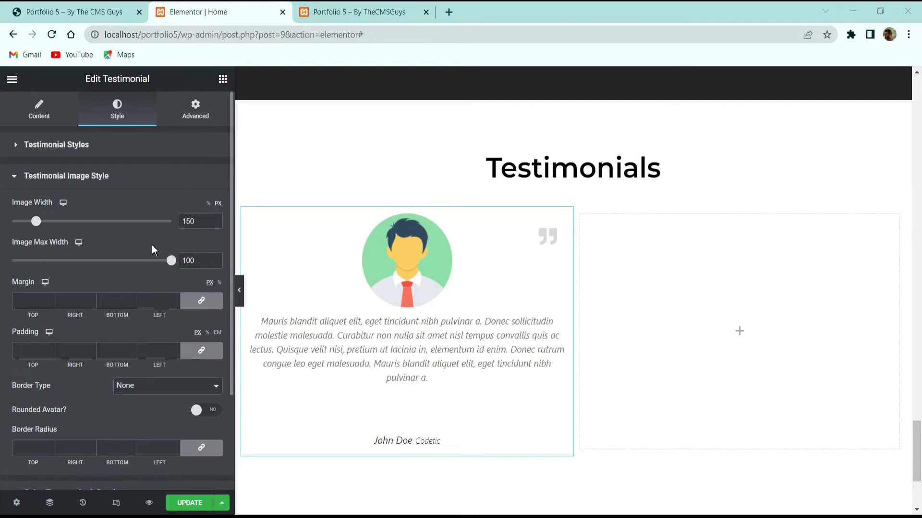
# Keep the avatar image width at 150 px and turn on Rounded Avatar.
pyautogui.click(193, 224)
pyautogui.moveTo(35, 226); pyautogui.dragTo(53, 225)
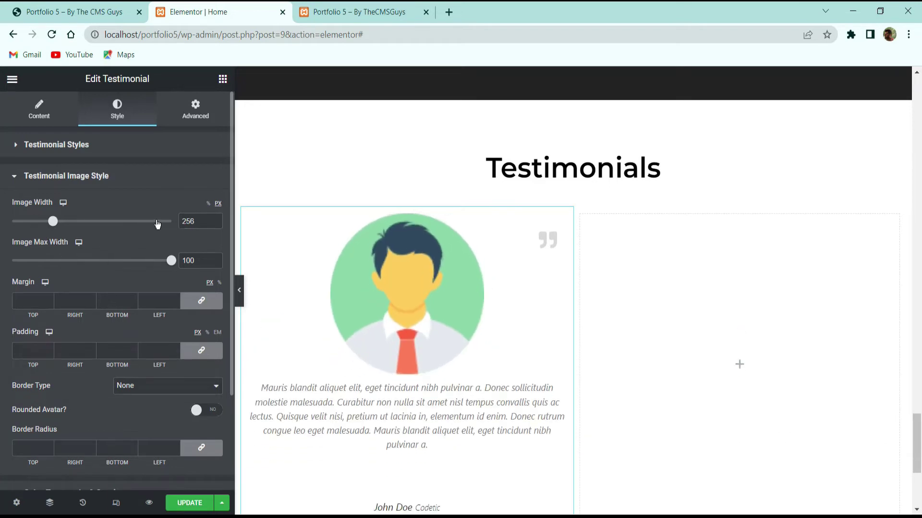
pyautogui.write('150')
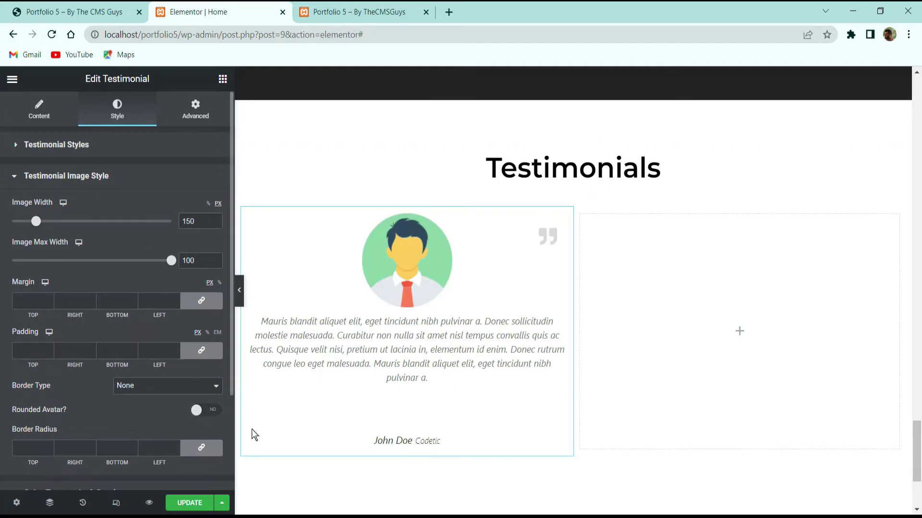
pyautogui.click(205, 411)
pyautogui.scroll(-2, 160, 353)
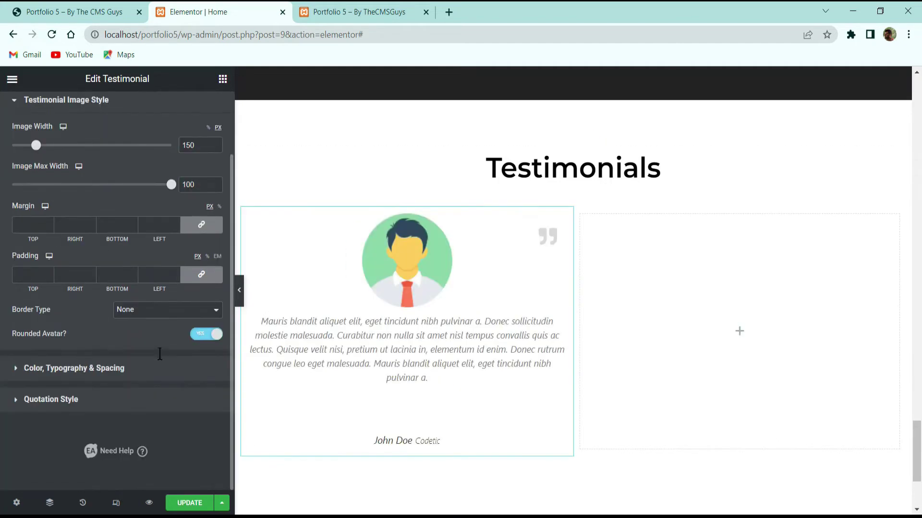
pyautogui.click(100, 369)
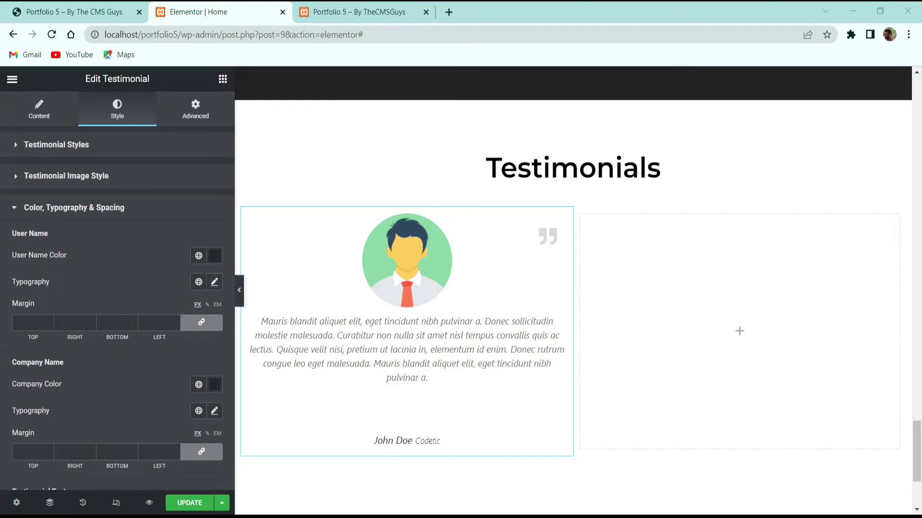
# Make the user name #000000 black and set its font family to Montserrat.
pyautogui.click(217, 257)
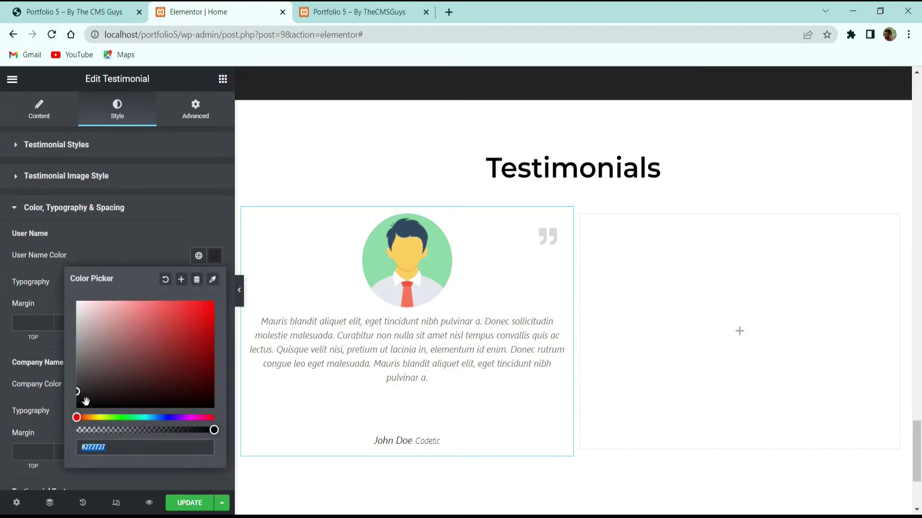
pyautogui.moveTo(76, 393); pyautogui.dragTo(33, 422)
pyautogui.click(51, 289)
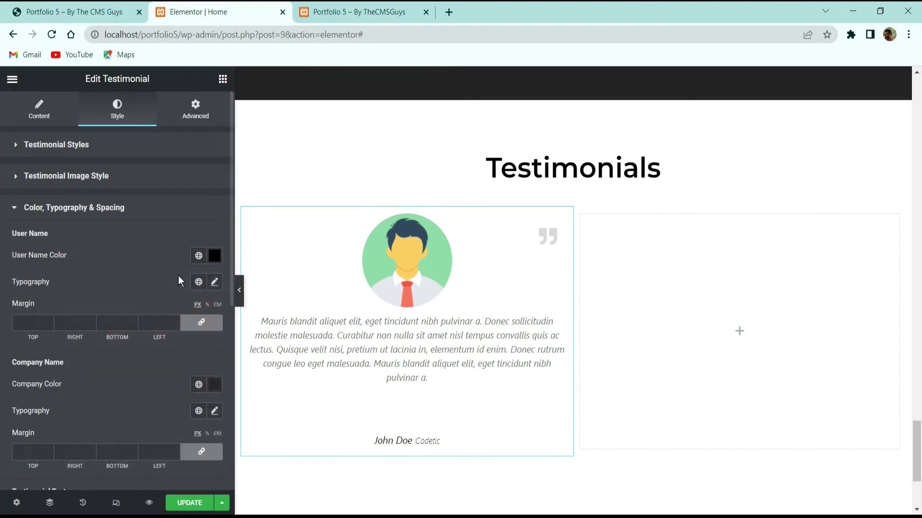
pyautogui.click(214, 282)
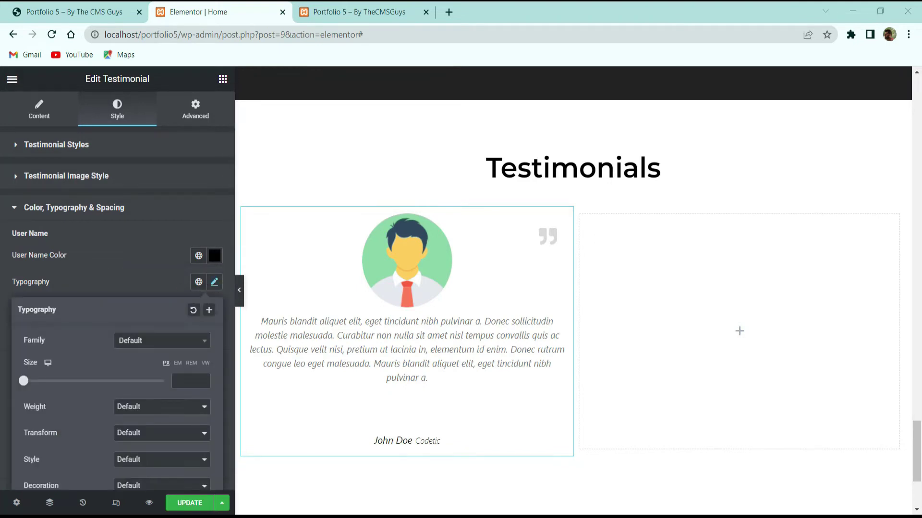
pyautogui.click(138, 340)
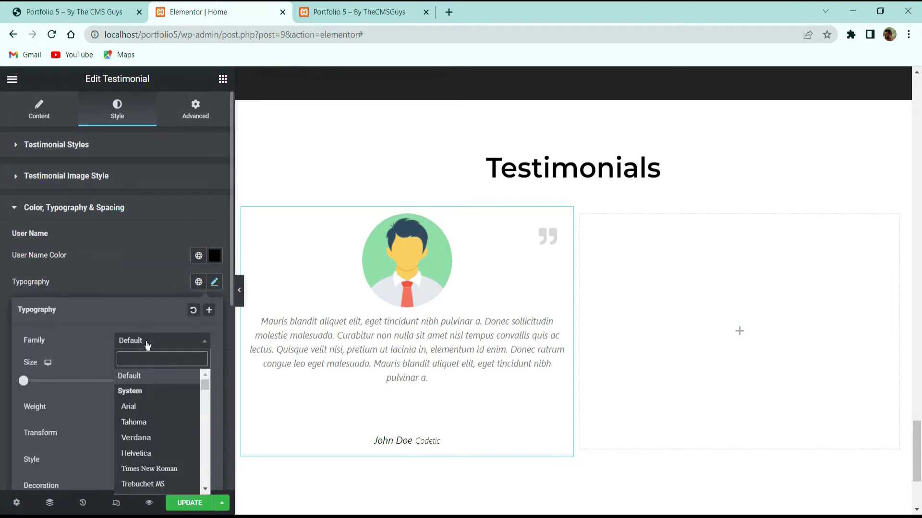
pyautogui.write('monts')
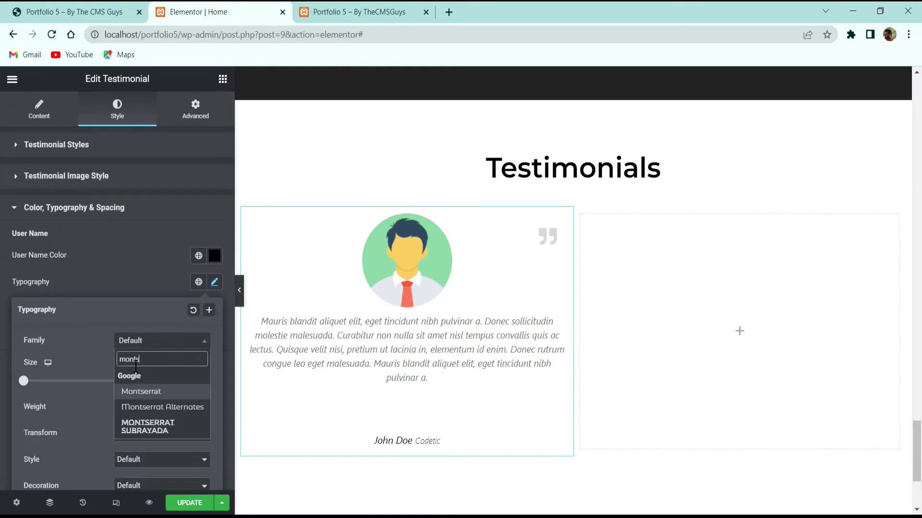
pyautogui.press('Return')
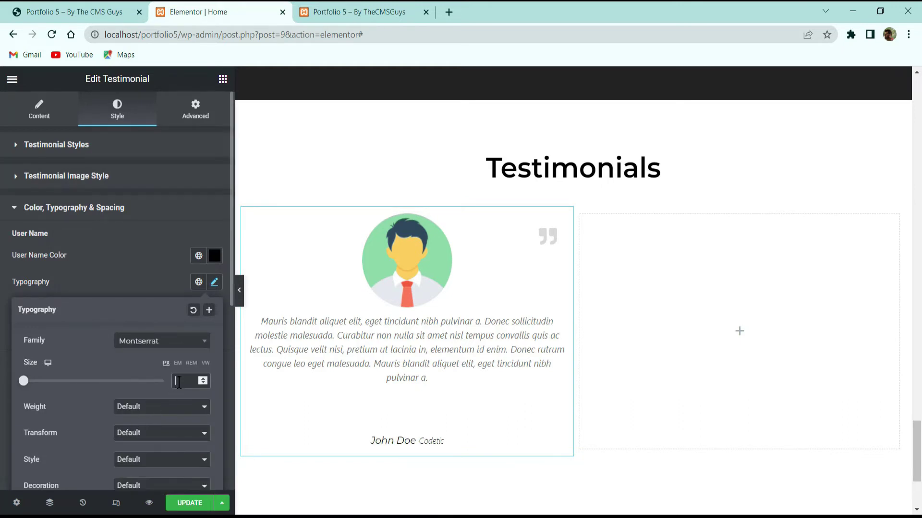
pyautogui.scroll(-5, 139, 351)
pyautogui.scroll(5, 139, 351)
pyautogui.click(134, 284)
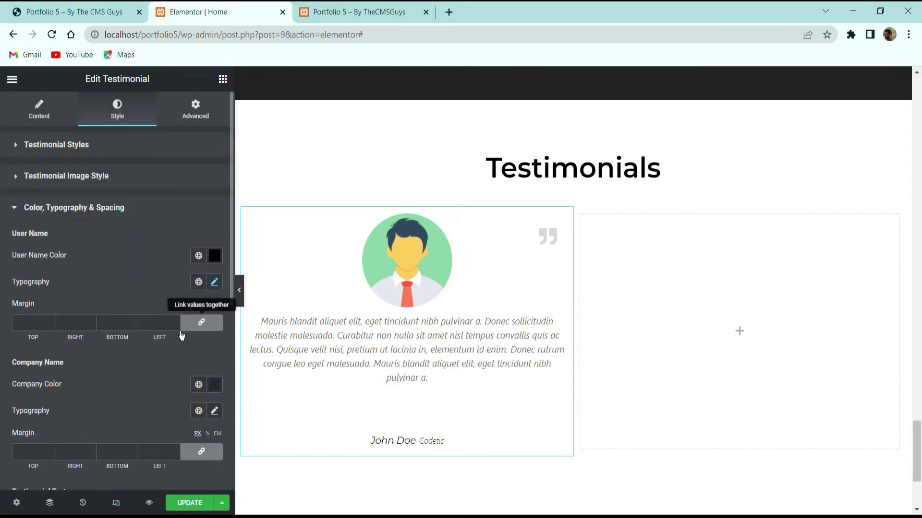
# Set the company name's font family to Poppins.
pyautogui.click(214, 411)
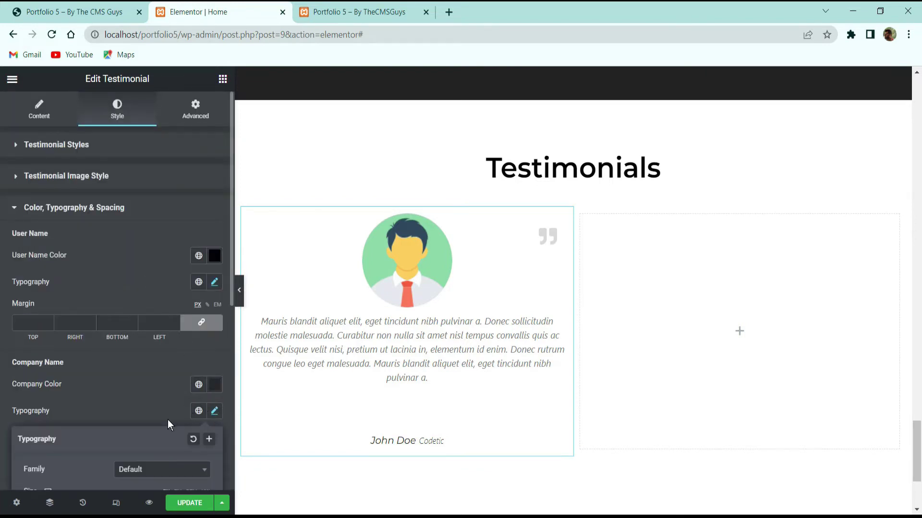
pyautogui.scroll(-6, 161, 312)
pyautogui.click(149, 157)
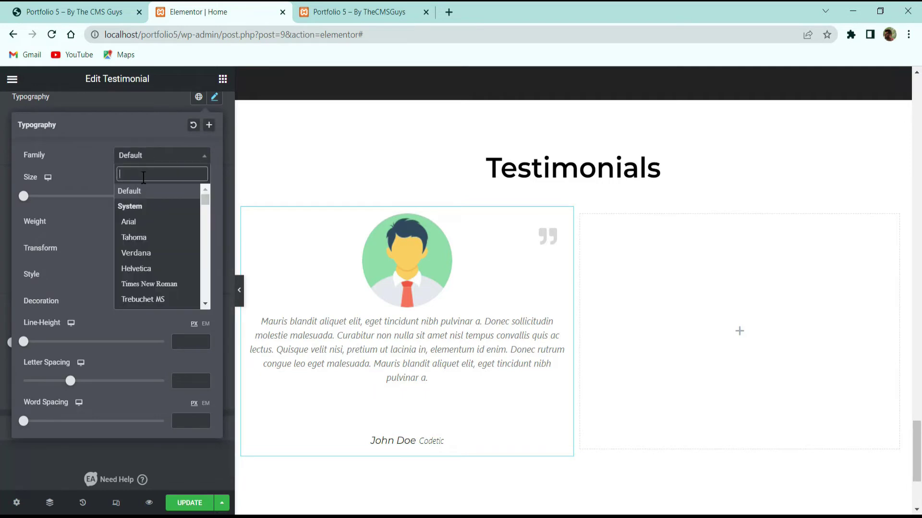
pyautogui.write('popp')
pyautogui.click(135, 208)
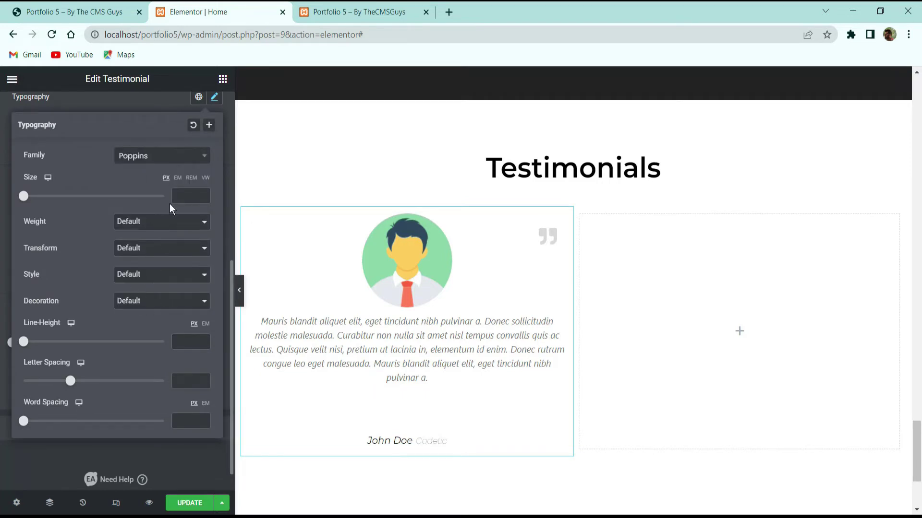
pyautogui.click(132, 111)
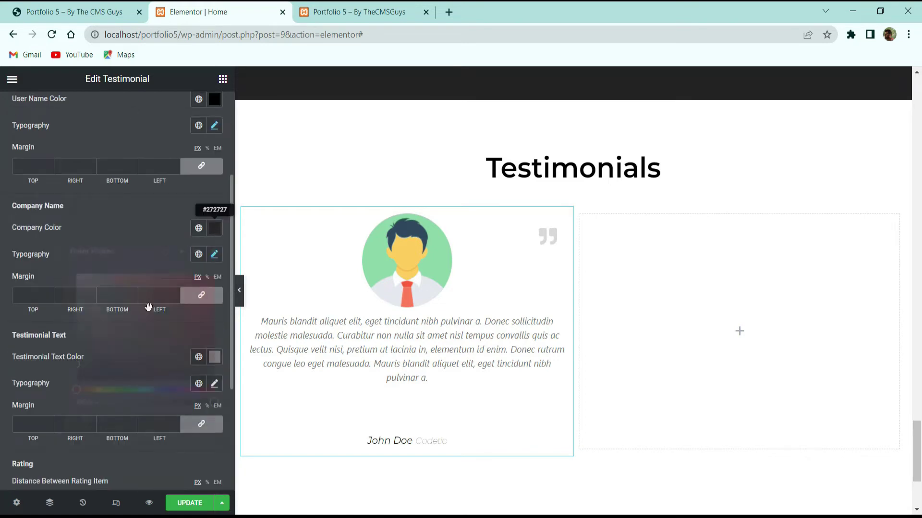
# Set the company name colour to #272727 and the testimonial text colour to #ababab.
pyautogui.click(215, 228)
pyautogui.click(89, 215)
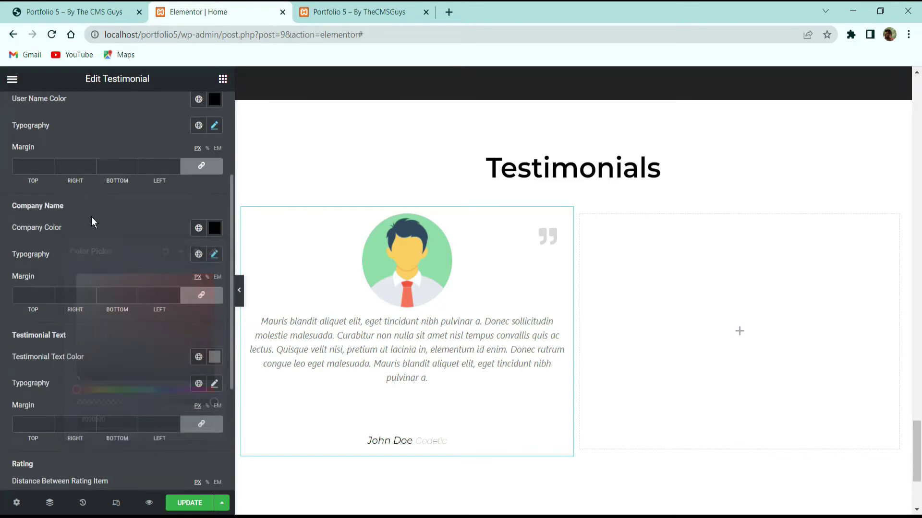
pyautogui.click(214, 228)
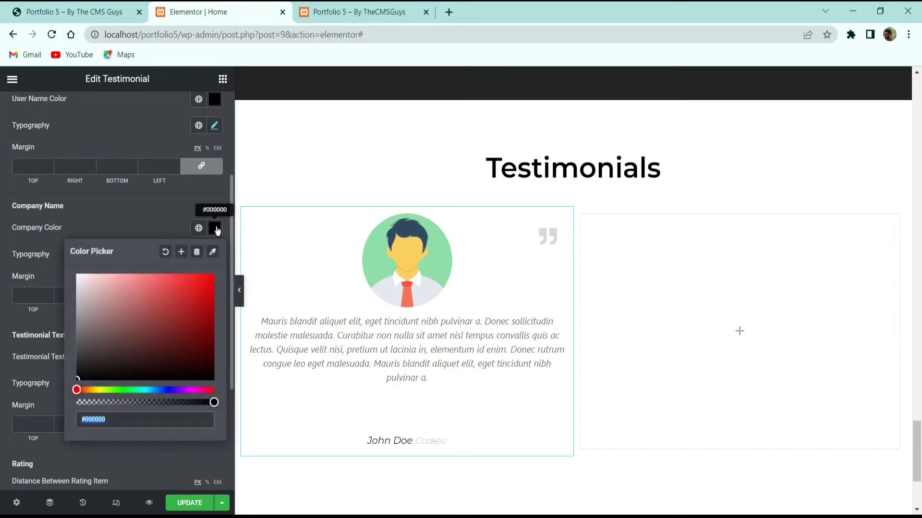
pyautogui.write('272727')
pyautogui.click(129, 199)
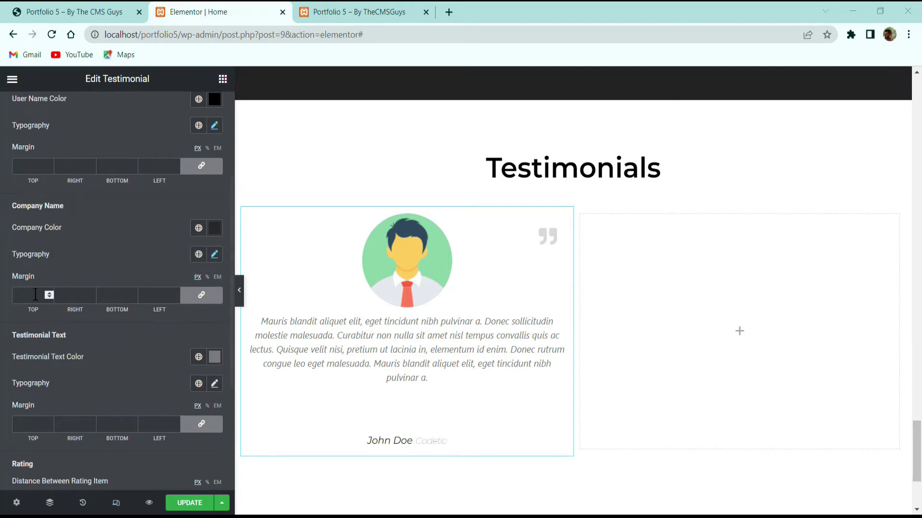
pyautogui.click(215, 358)
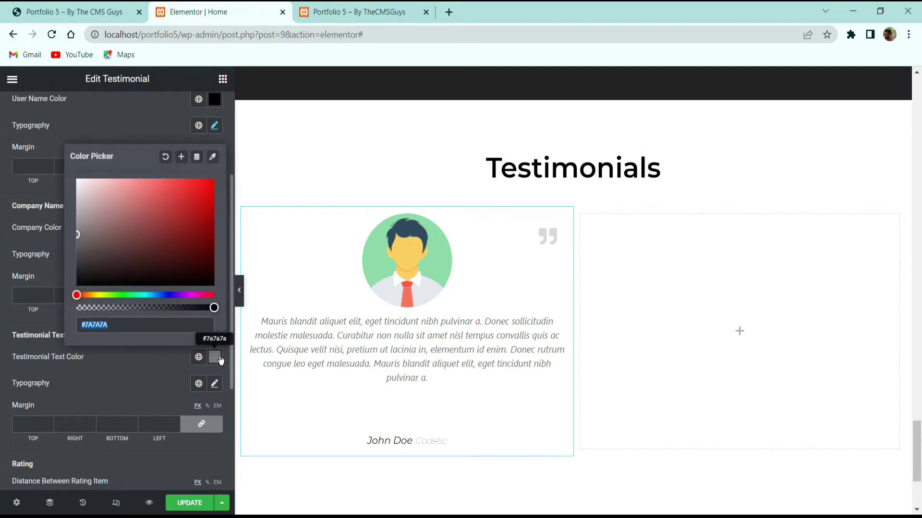
pyautogui.write('ababab')
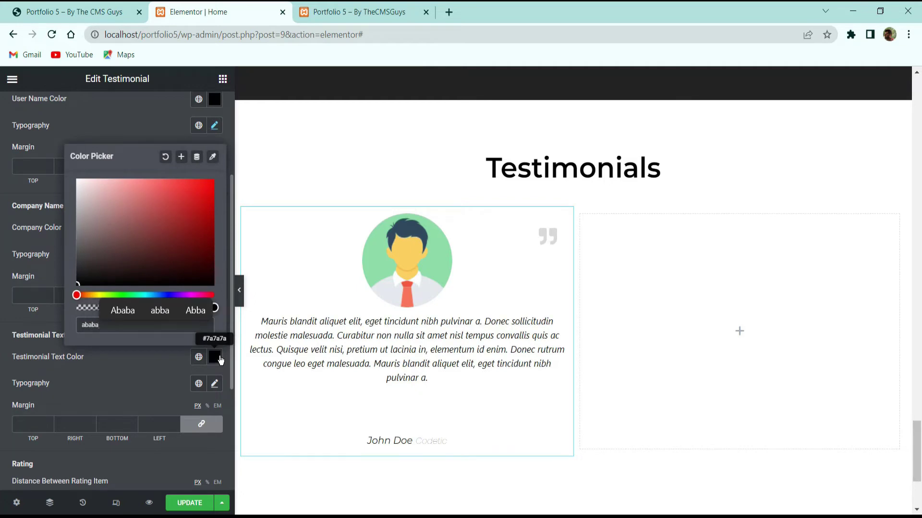
pyautogui.click(174, 373)
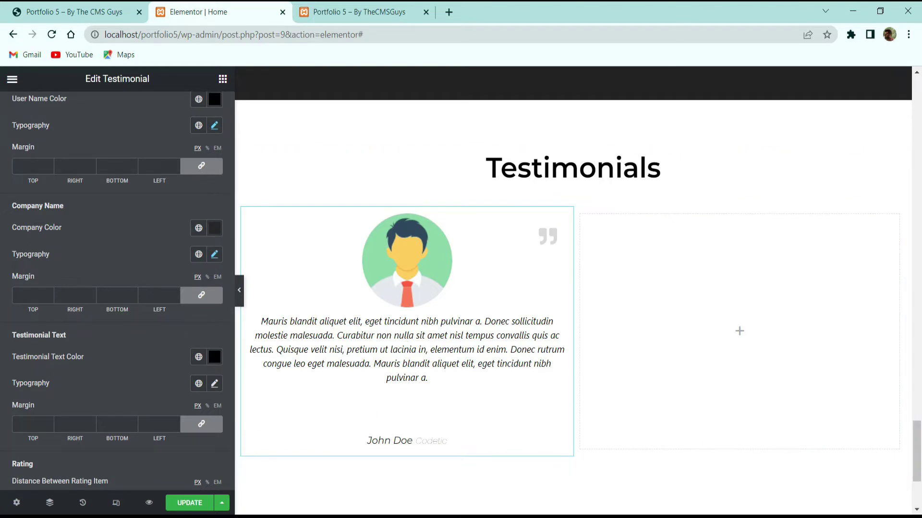
# Clear the rating spacing and unlink the testimonial text and company name margins to 0.
pyautogui.scroll(-4, 42, 355)
pyautogui.moveTo(11, 343); pyautogui.dragTo(71, 343)
pyautogui.click(197, 341)
pyautogui.press('BackSpace')
pyautogui.press('BackSpace')
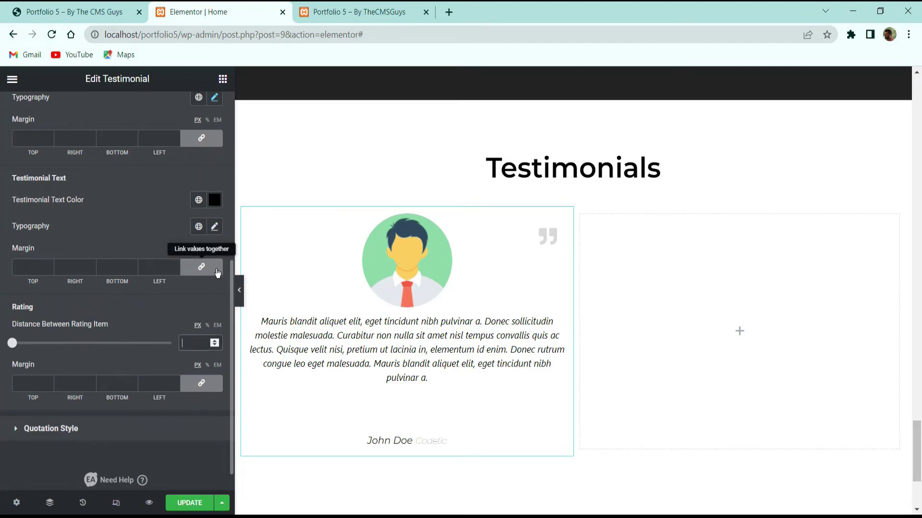
pyautogui.click(202, 267)
pyautogui.click(210, 143)
# Expand Quotation Style and save the page with UPDATE.
pyautogui.scroll(3, 130, 257)
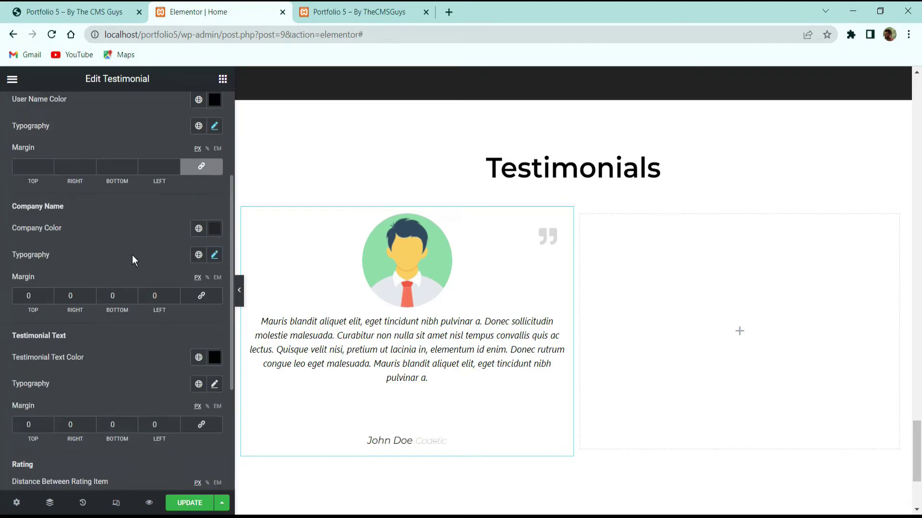
pyautogui.scroll(3, 188, 240)
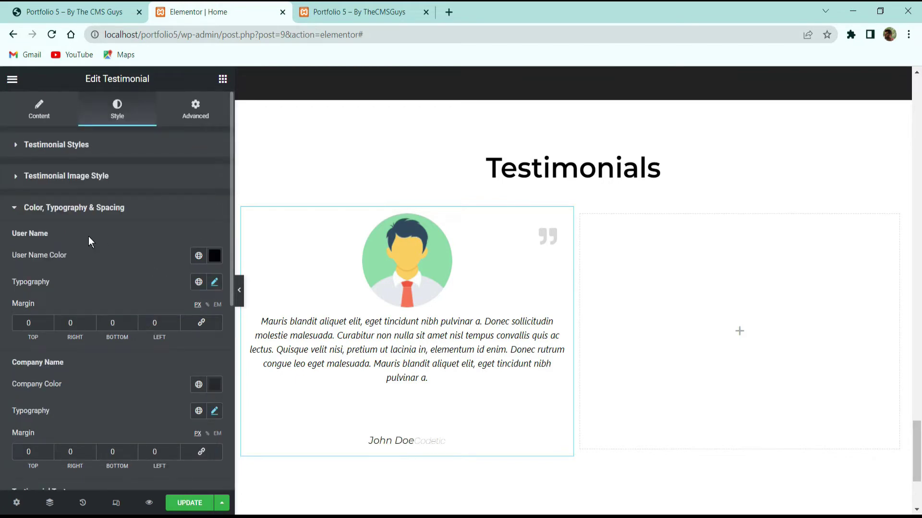
pyautogui.scroll(-7, 104, 242)
pyautogui.click(98, 402)
pyautogui.click(190, 502)
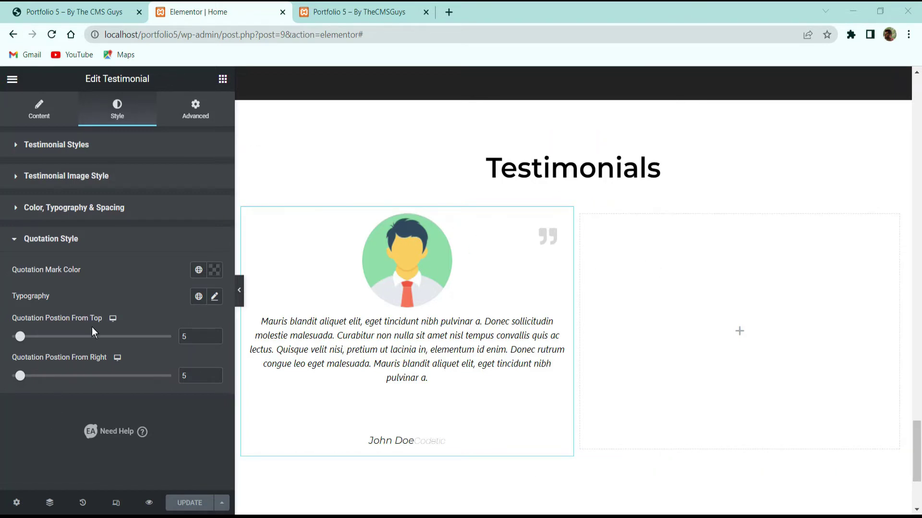
# Set the quotation mark colour to #ababab and save the page.
pyautogui.click(214, 270)
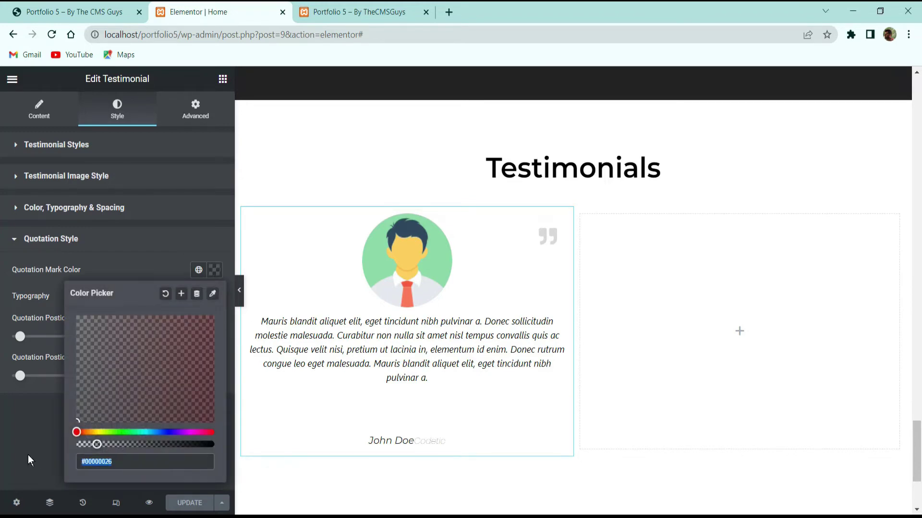
pyautogui.write('ababab')
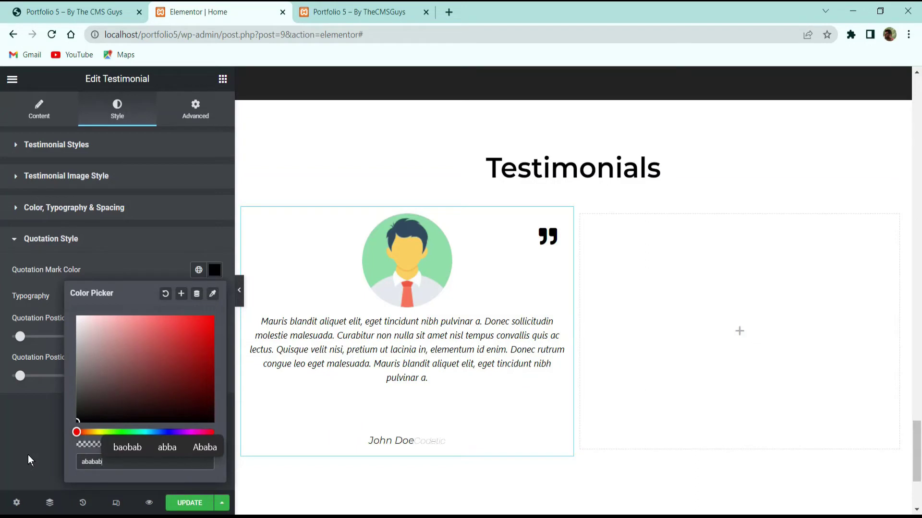
pyautogui.press('Return')
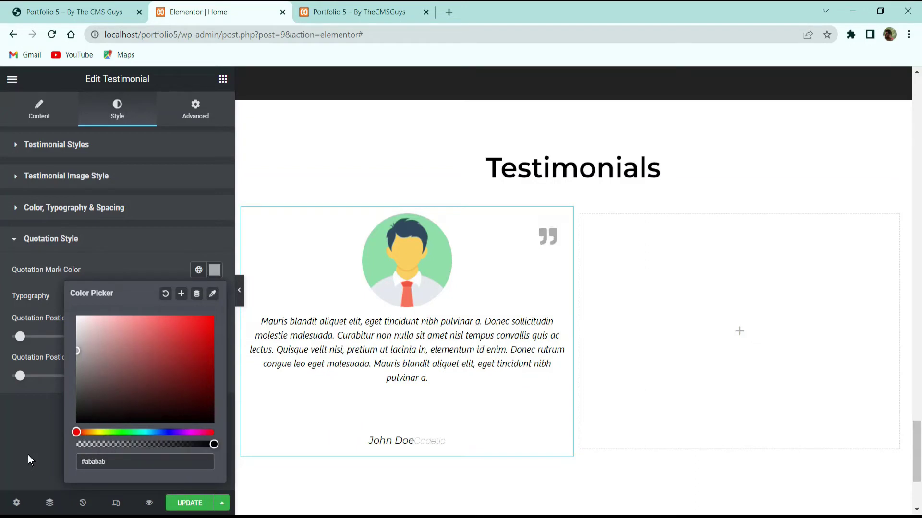
pyautogui.click(22, 432)
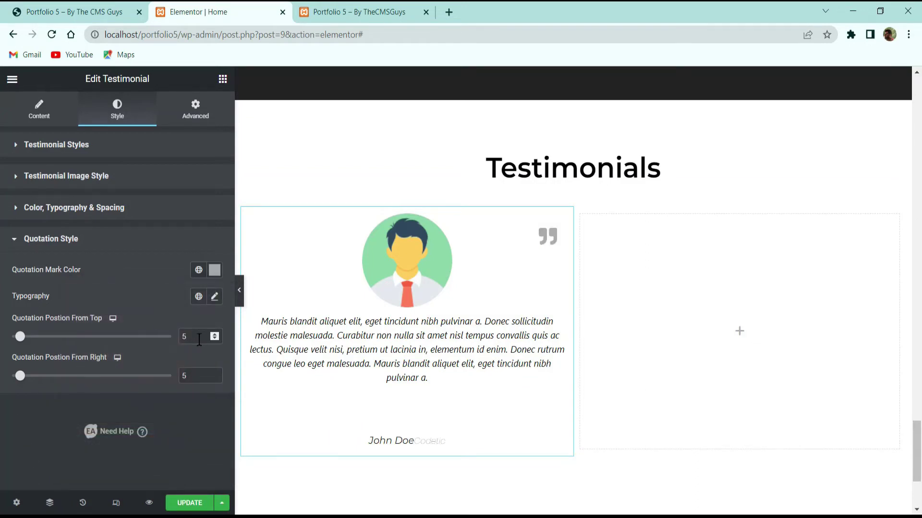
pyautogui.click(190, 503)
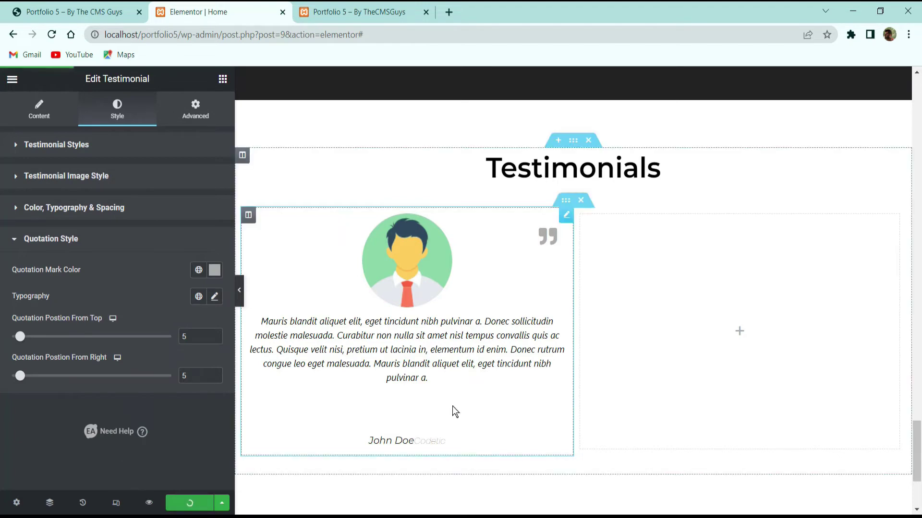
# Reset the user name's right margin to 0 and save again.
pyautogui.click(53, 218)
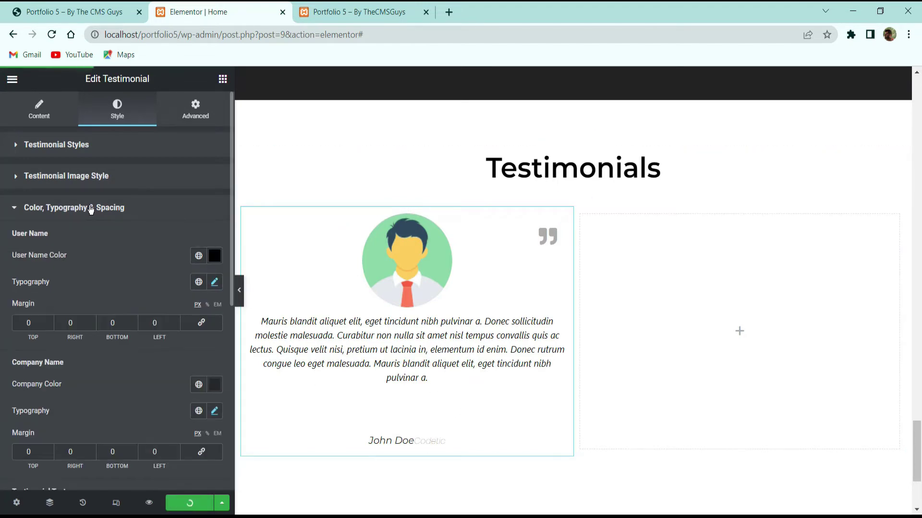
pyautogui.click(92, 322)
pyautogui.hotkey('ctrl', 'a')
pyautogui.write('0')
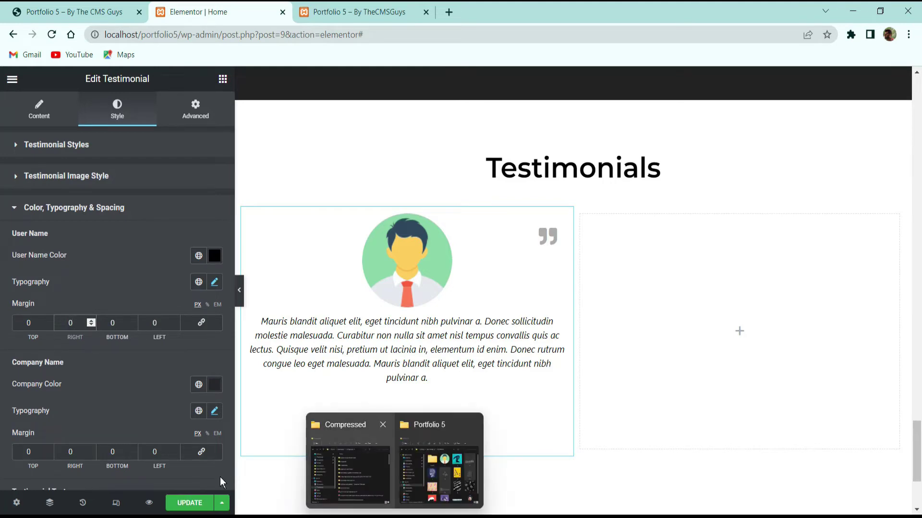
pyautogui.click(190, 502)
pyautogui.click(421, 402)
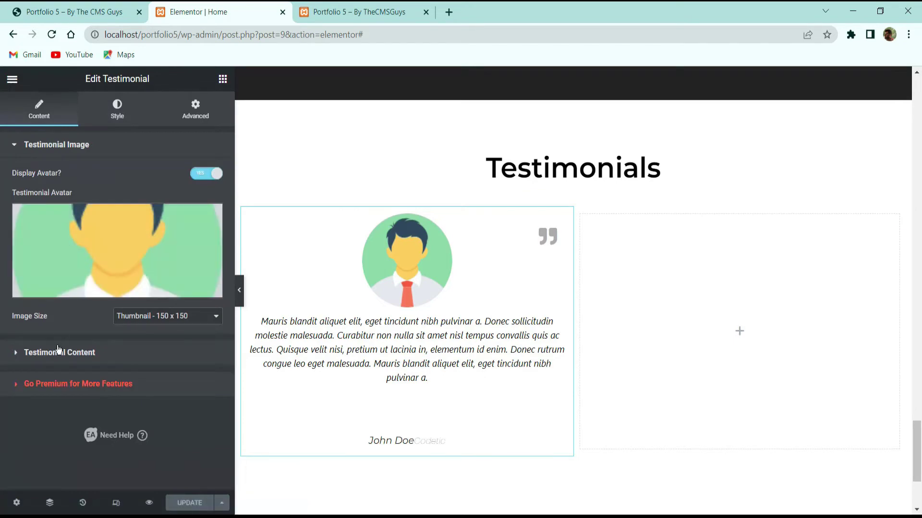
# Expand the Testimonial Content fields and review the testimonial description.
pyautogui.click(68, 353)
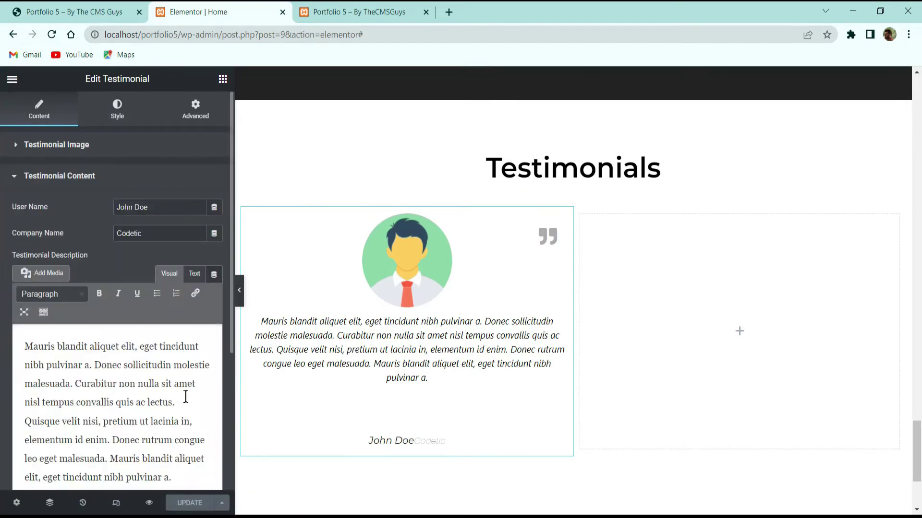
pyautogui.click(176, 477)
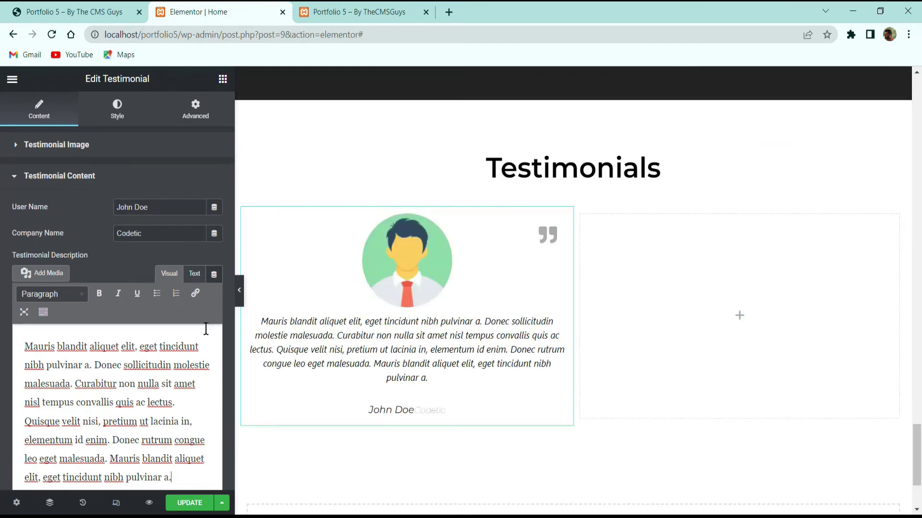
pyautogui.scroll(-3, 470, 365)
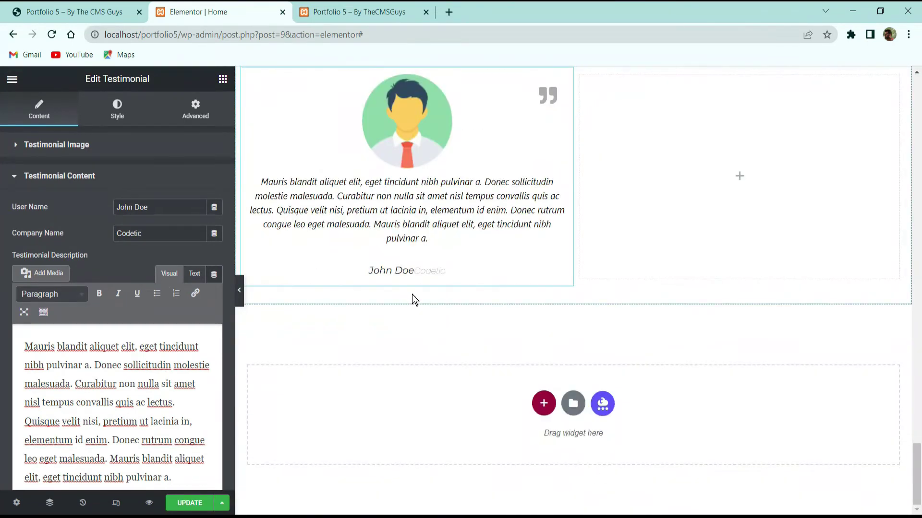
pyautogui.scroll(-3, 158, 331)
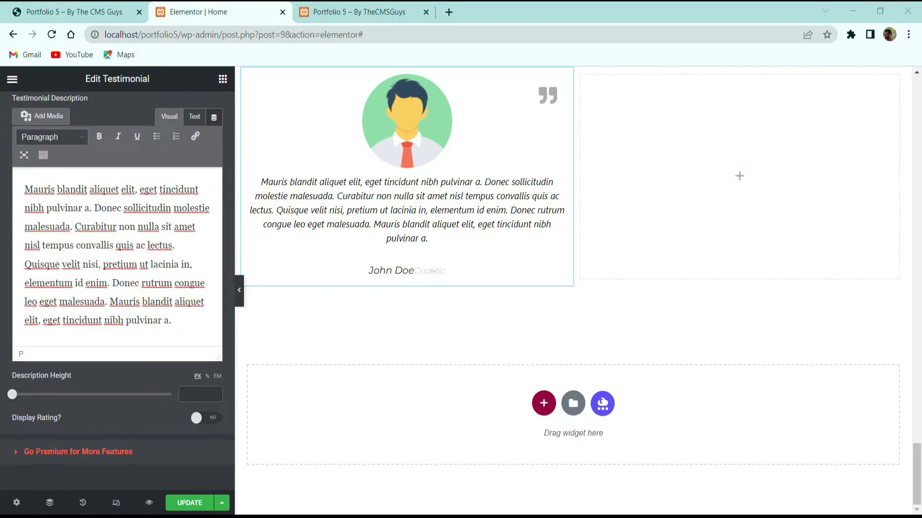
pyautogui.scroll(3, 117, 288)
# Give the testimonial widget 35 px linked padding on all sides.
pyautogui.click(196, 110)
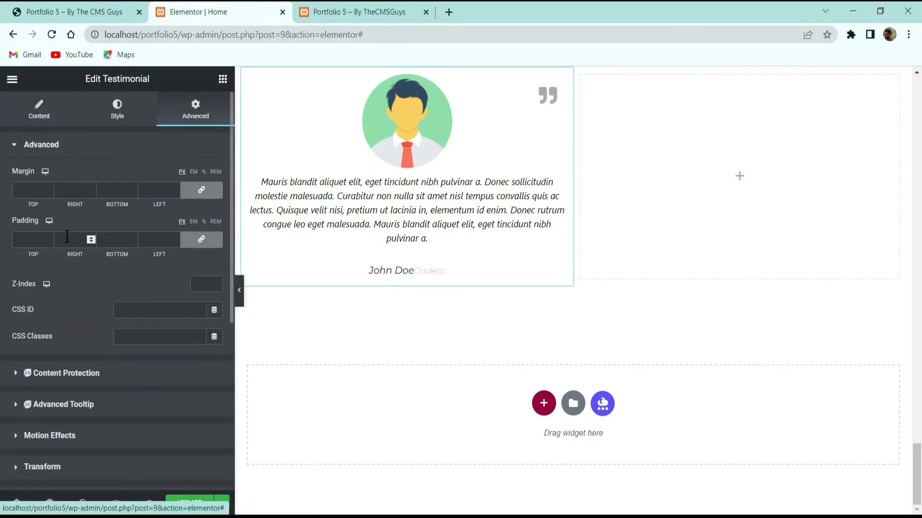
pyautogui.click(39, 240)
pyautogui.write('30')
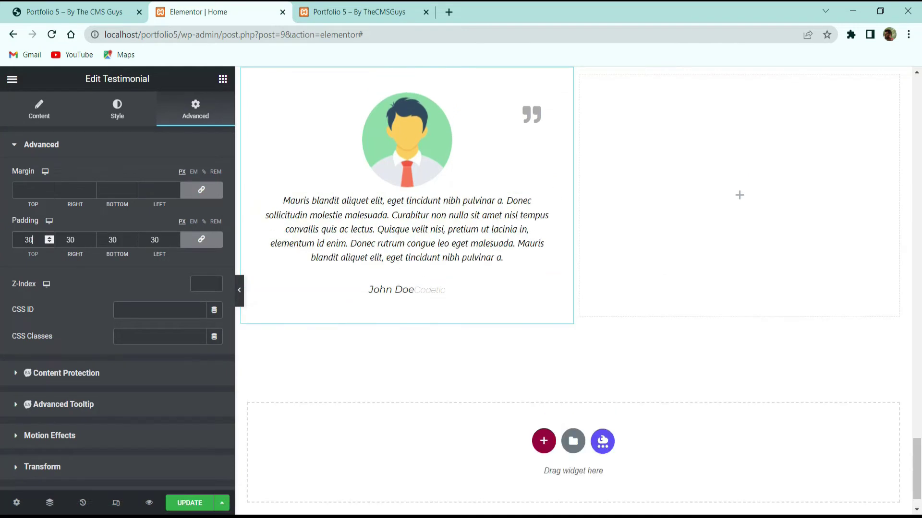
pyautogui.click(51, 238)
pyautogui.click(51, 237)
pyautogui.click(50, 237)
pyautogui.click(51, 237)
pyautogui.click(51, 237)
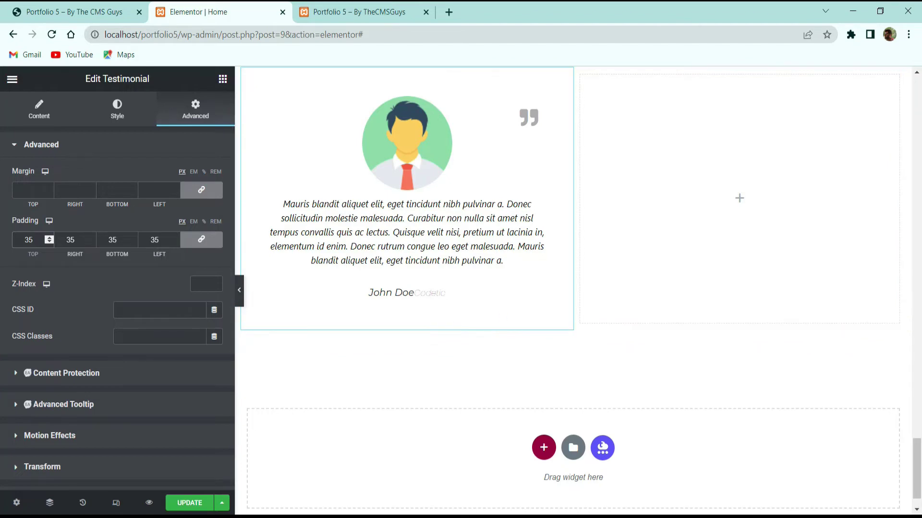
pyautogui.scroll(3, 573, 288)
pyautogui.click(248, 201)
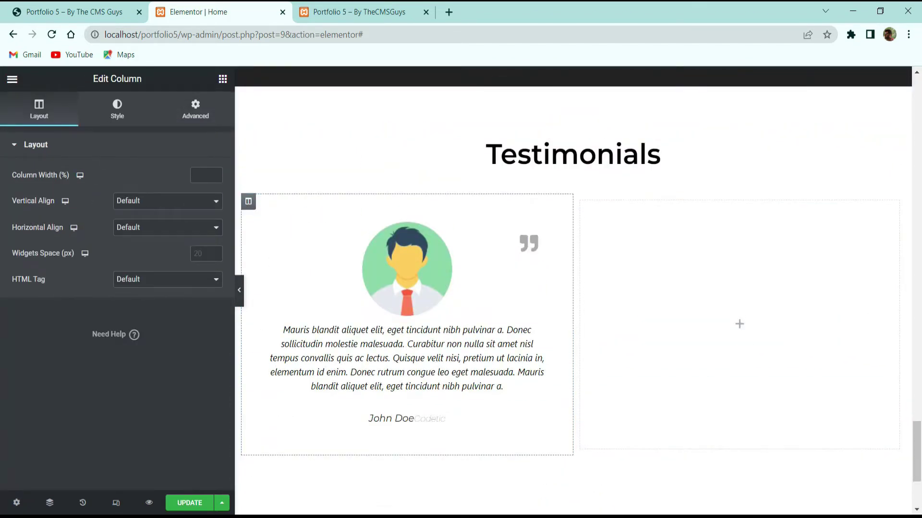
# Open the column's Style settings and compare with the live site's testimonial cards.
pyautogui.click(118, 114)
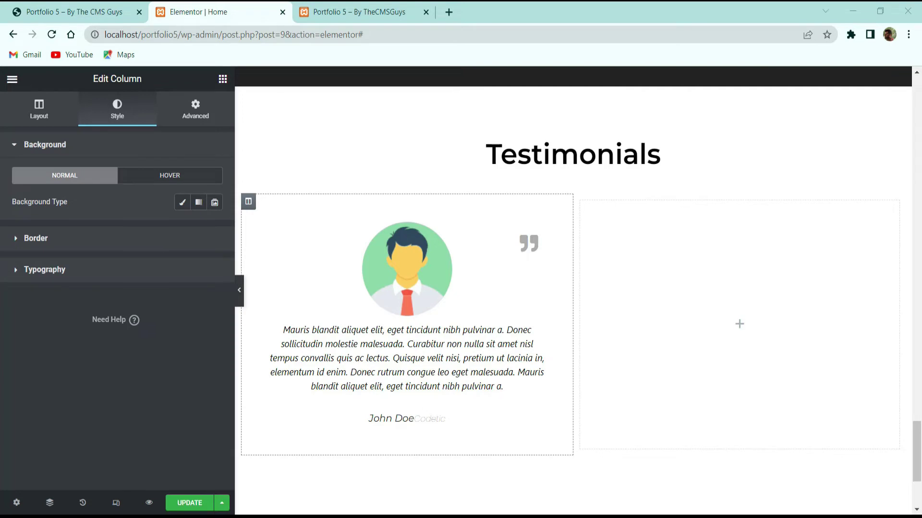
pyautogui.click(72, 11)
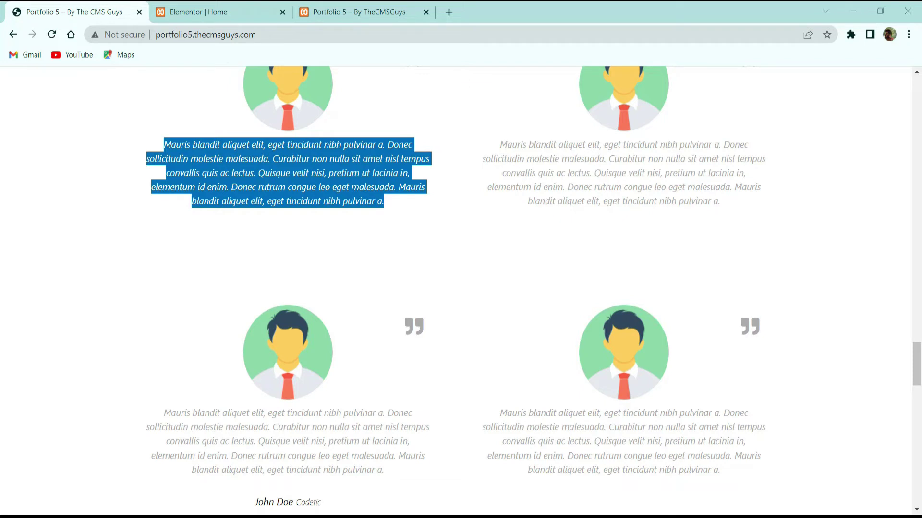
pyautogui.click(177, 11)
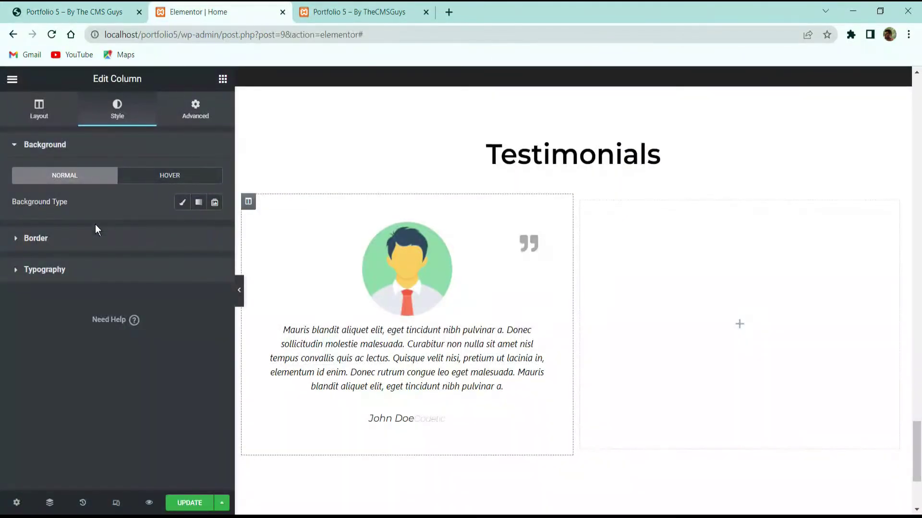
# Give the column a hover box shadow with vertical offset 3 and blur 15.
pyautogui.click(115, 240)
pyautogui.click(167, 207)
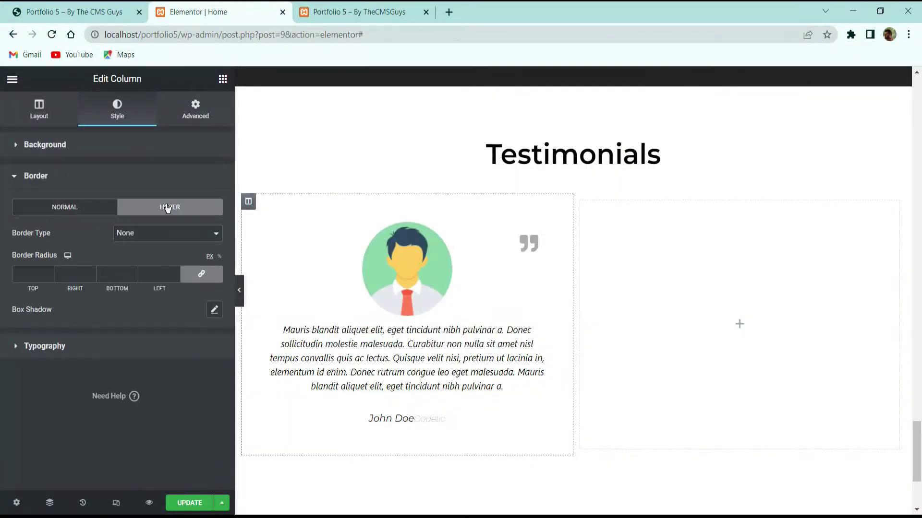
pyautogui.click(215, 310)
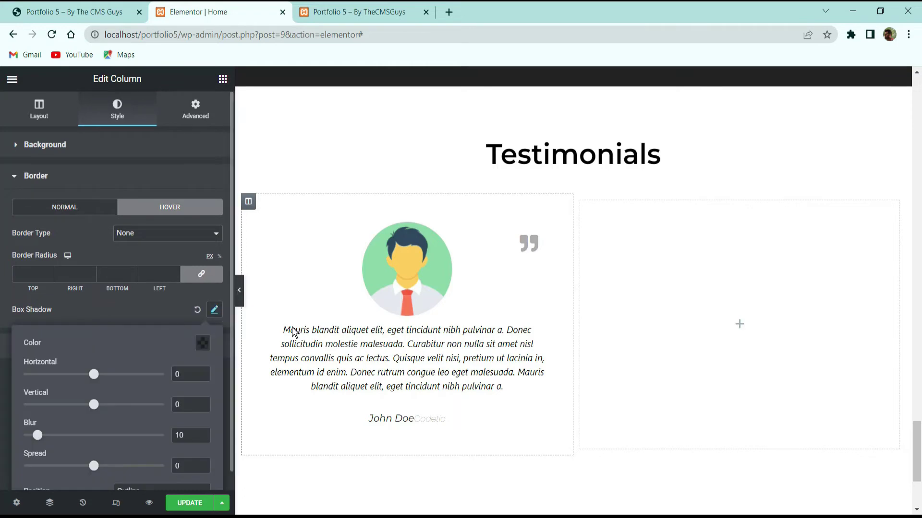
pyautogui.click(202, 343)
pyautogui.click(115, 311)
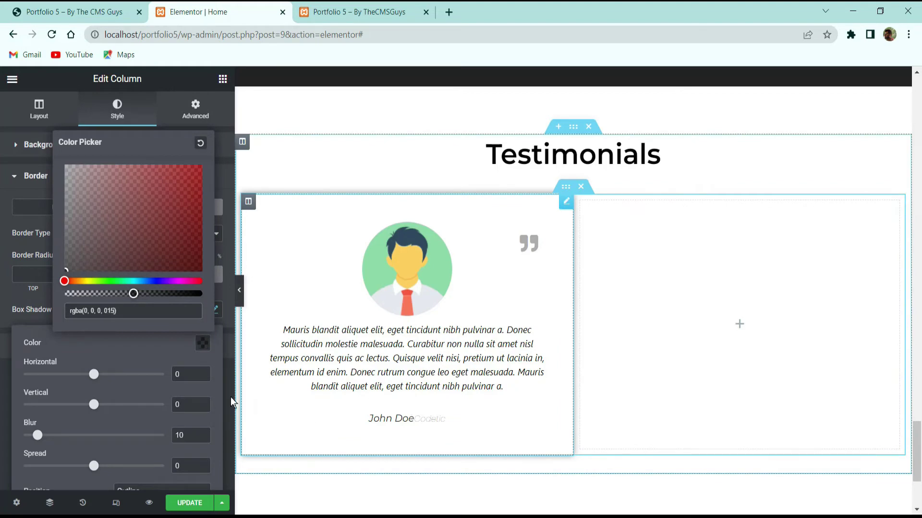
pyautogui.click(66, 408)
pyautogui.write('3')
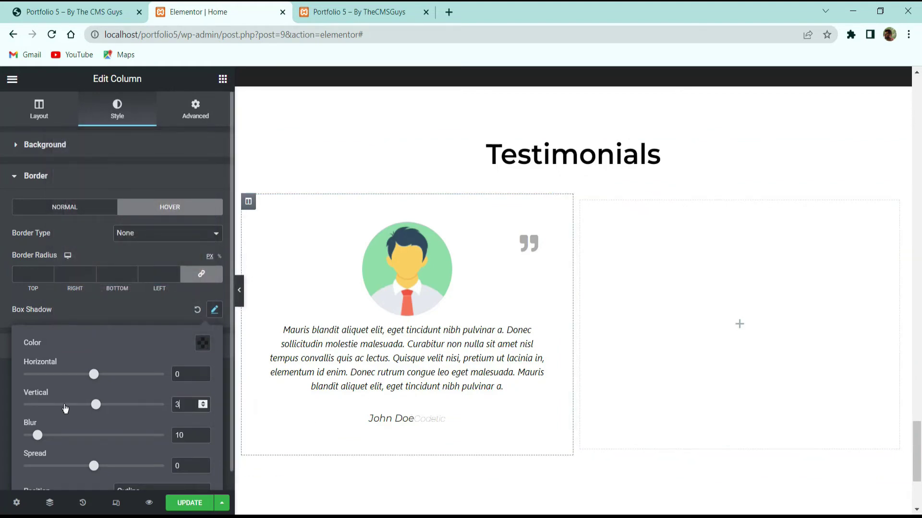
pyautogui.press('Tab')
pyautogui.write('15')
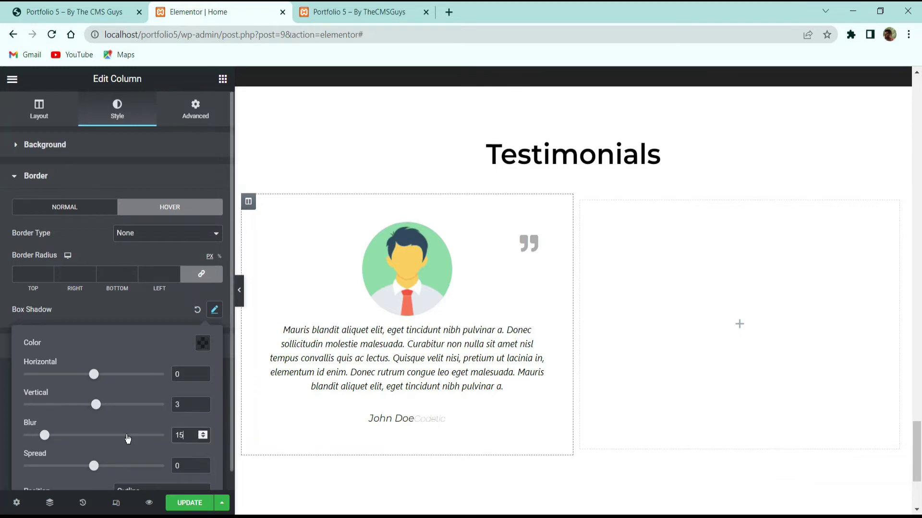
pyautogui.click(137, 318)
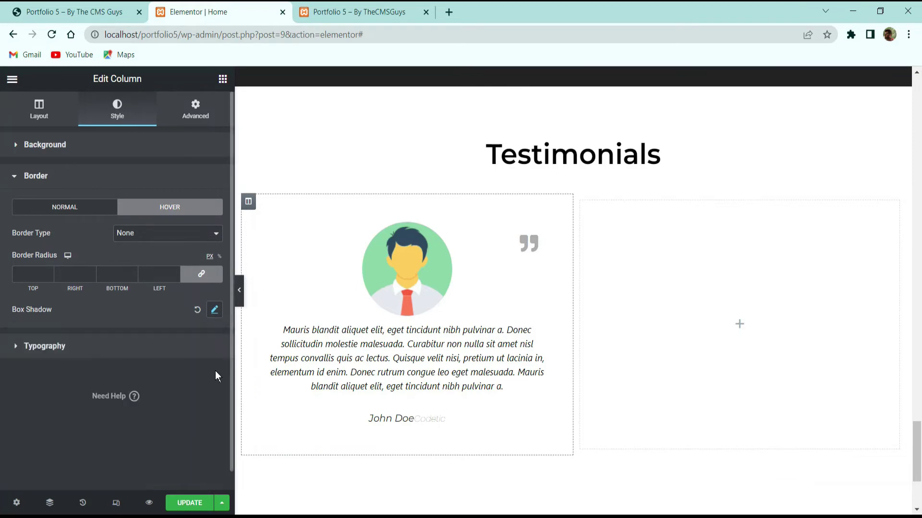
pyautogui.click(239, 291)
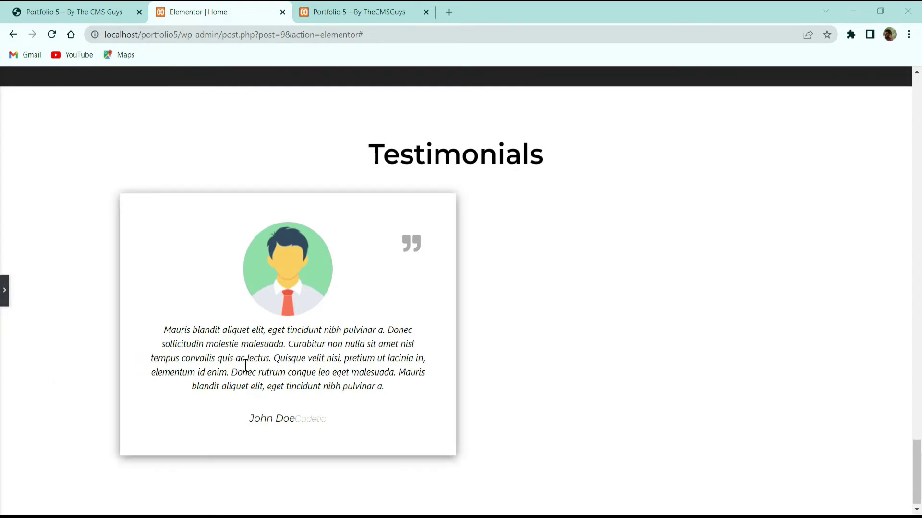
# Confirm the shadow colour rgba(0,0,0,0.15) and preview the hover card.
pyautogui.click(4, 289)
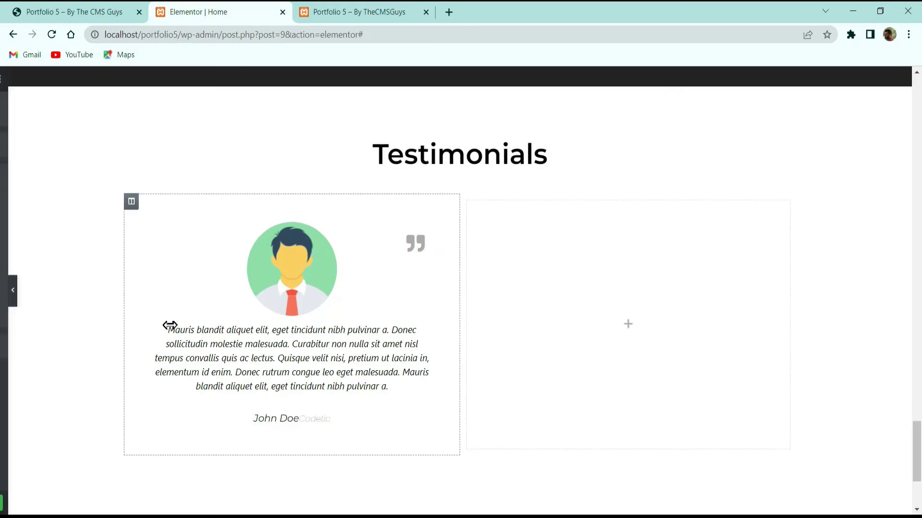
pyautogui.click(215, 310)
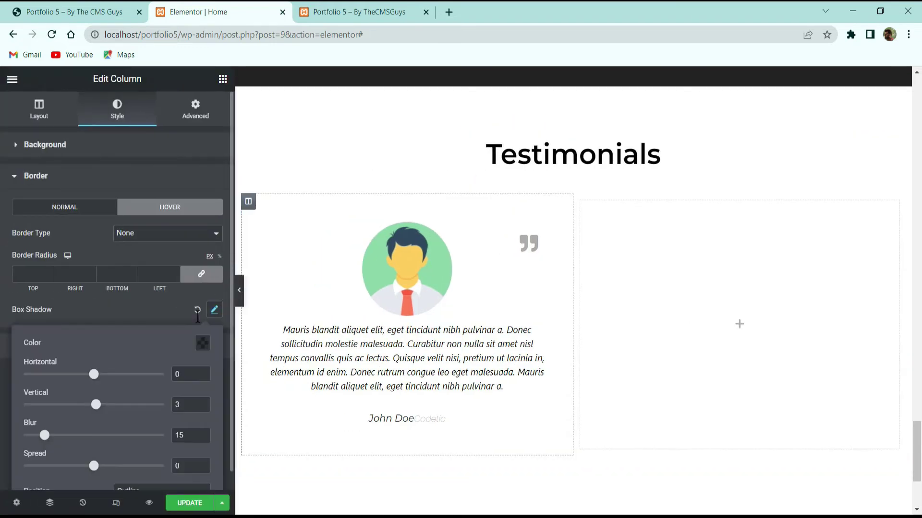
pyautogui.click(203, 343)
pyautogui.click(114, 311)
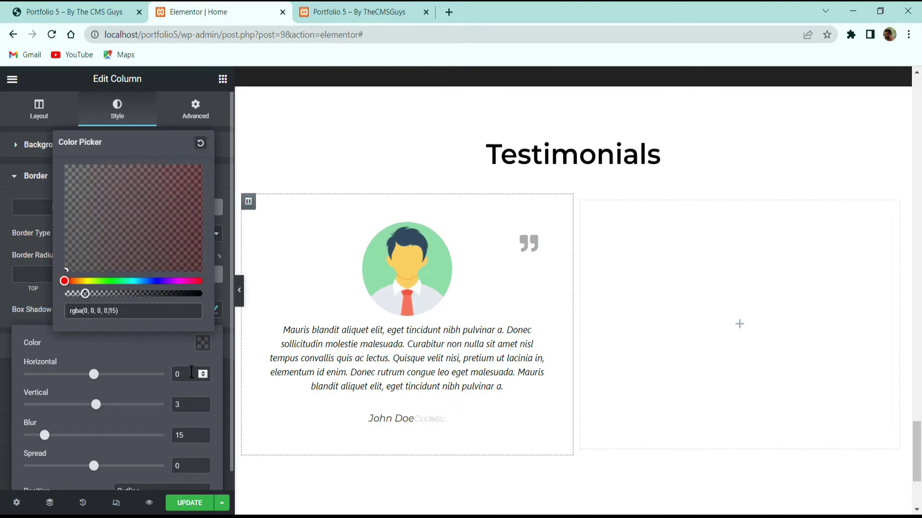
pyautogui.click(231, 402)
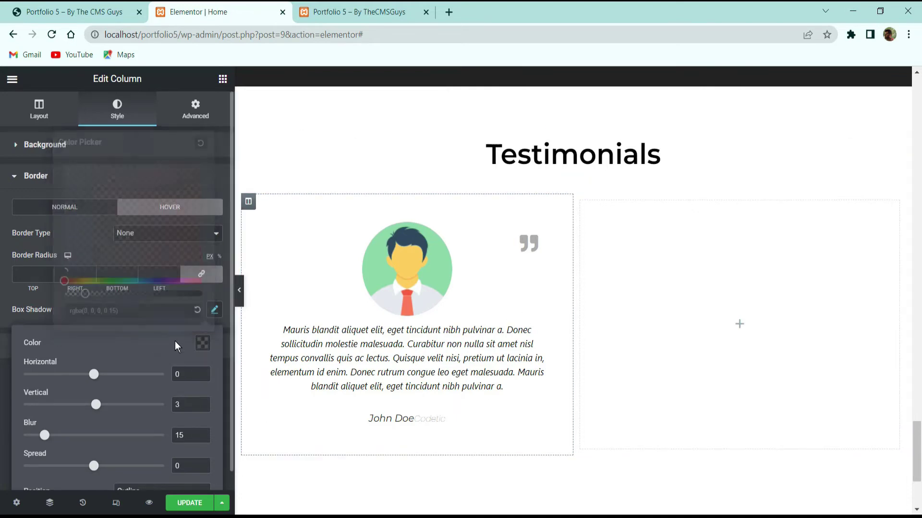
pyautogui.click(239, 290)
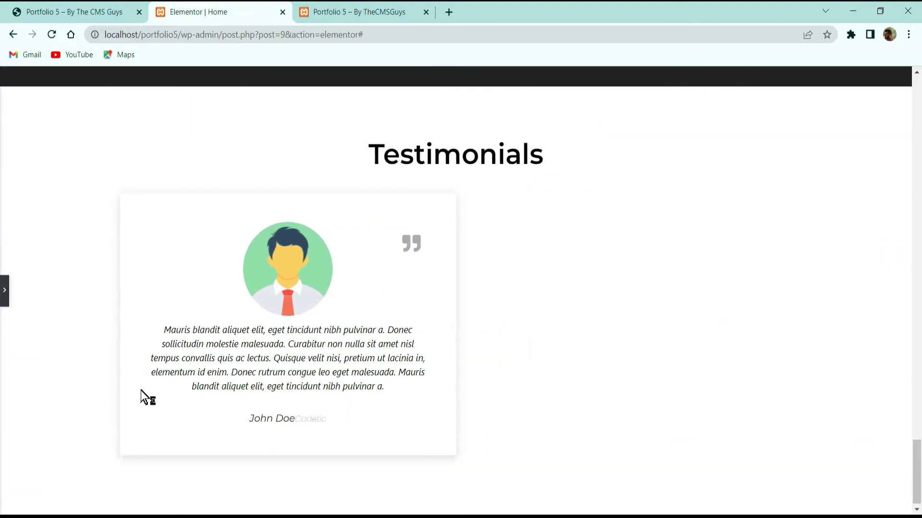
pyautogui.click(5, 296)
# Duplicate the card column and its row into a 2×2 grid, delete the empty column, and save.
pyautogui.rightClick(246, 207)
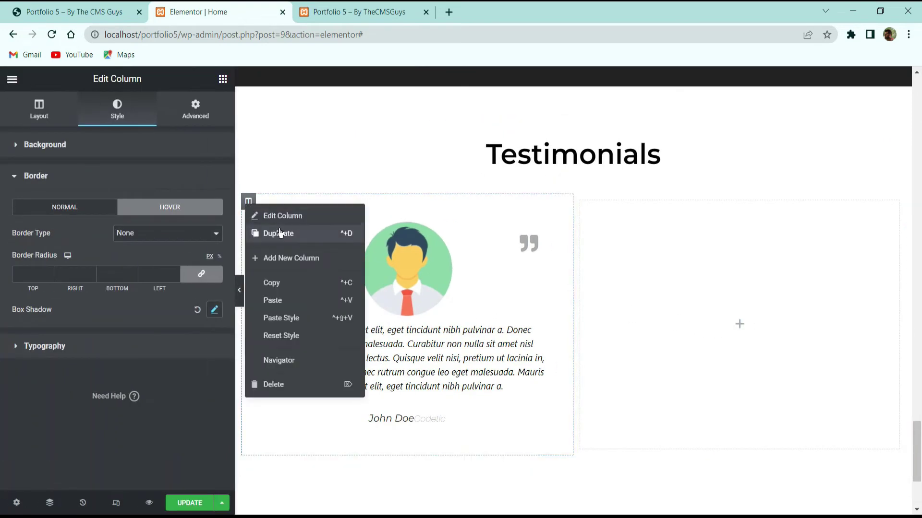
pyautogui.click(284, 257)
pyautogui.click(770, 433)
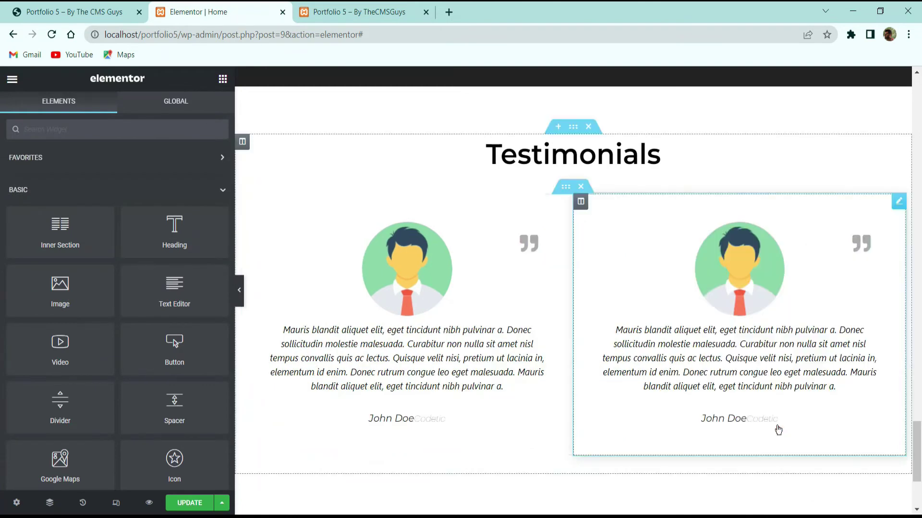
pyautogui.rightClick(572, 191)
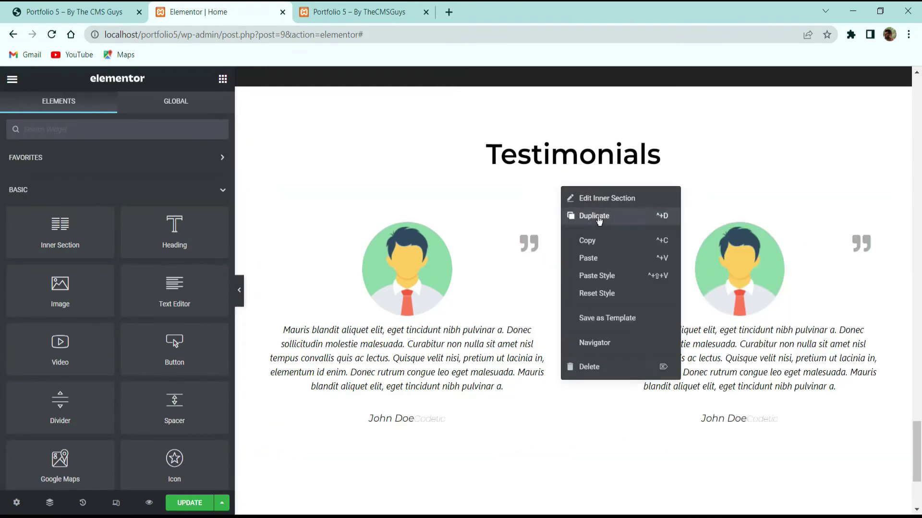
pyautogui.click(583, 215)
pyautogui.scroll(-3, 309, 405)
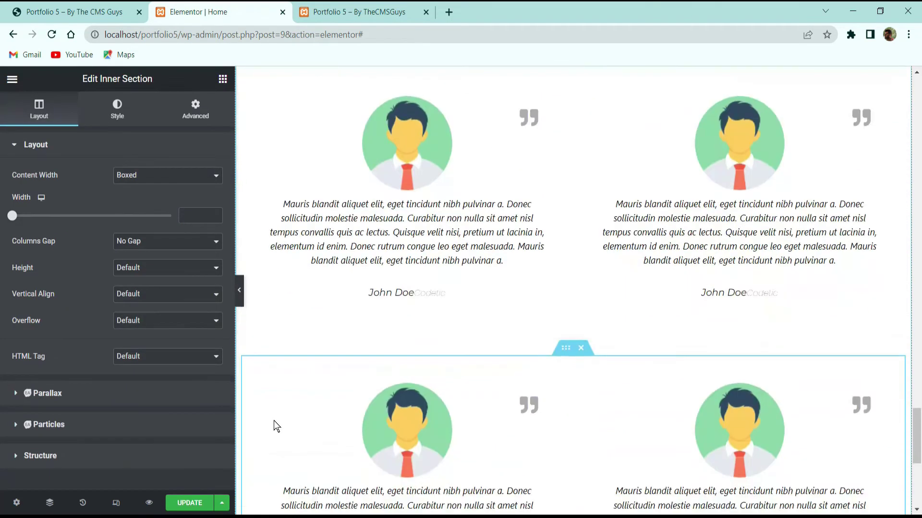
pyautogui.click(205, 505)
# Compare the updated Testimonials grid against the live site.
pyautogui.hotkey('ctrl', '1')
pyautogui.scroll(-5, 336, 240)
pyautogui.scroll(3, 388, 257)
pyautogui.scroll(3, 290, 211)
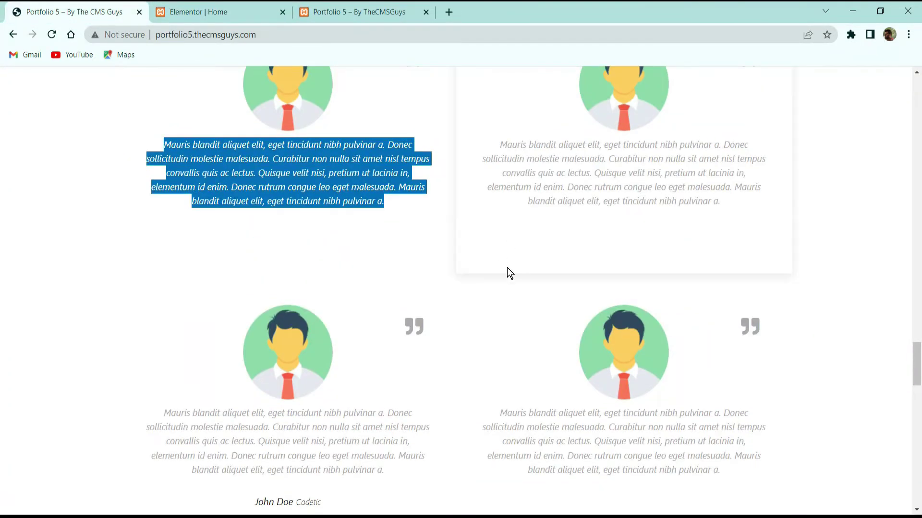
pyautogui.click(218, 12)
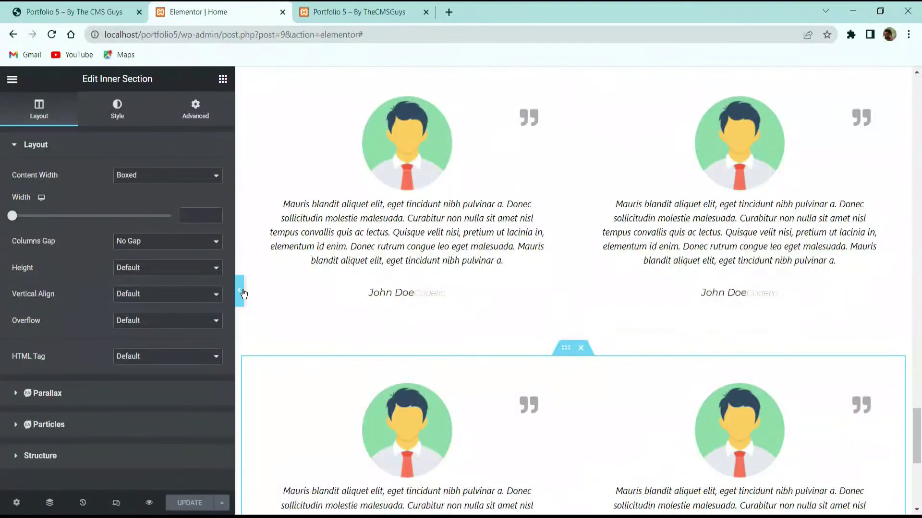
pyautogui.scroll(-1, 557, 304)
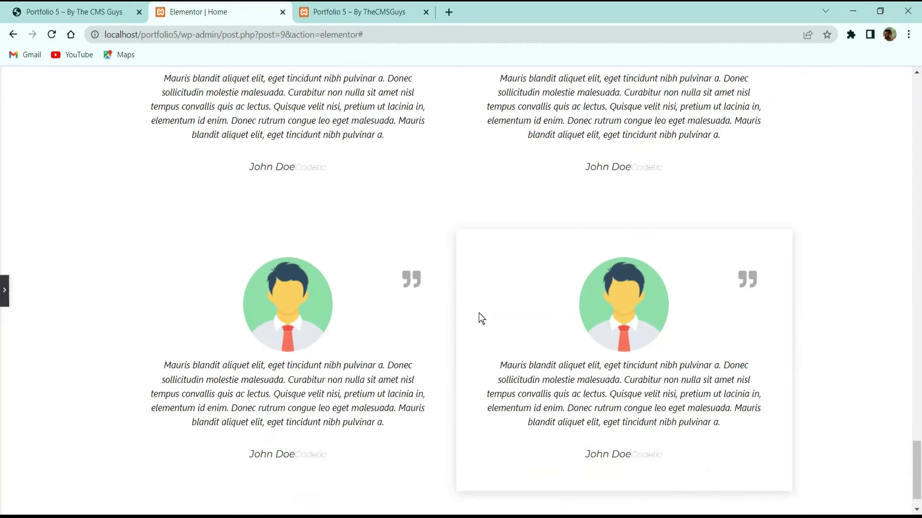
pyautogui.scroll(4, 453, 214)
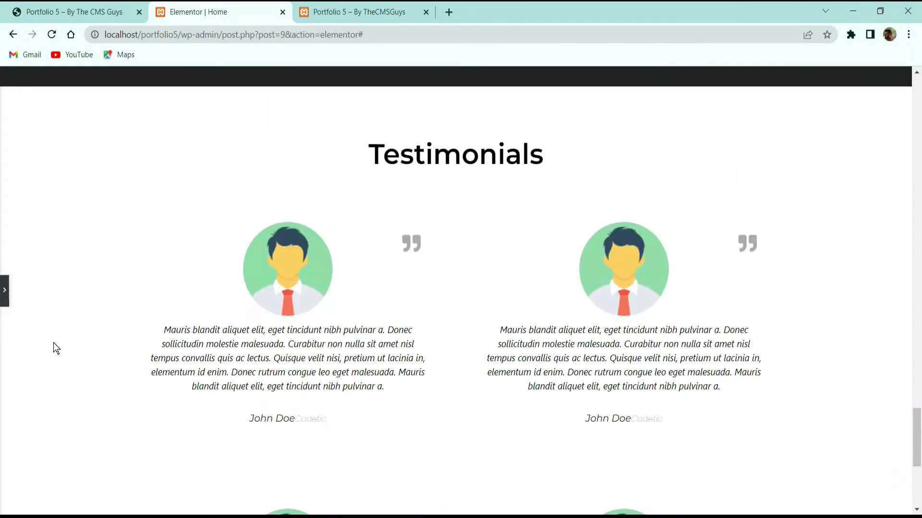
pyautogui.click(101, 188)
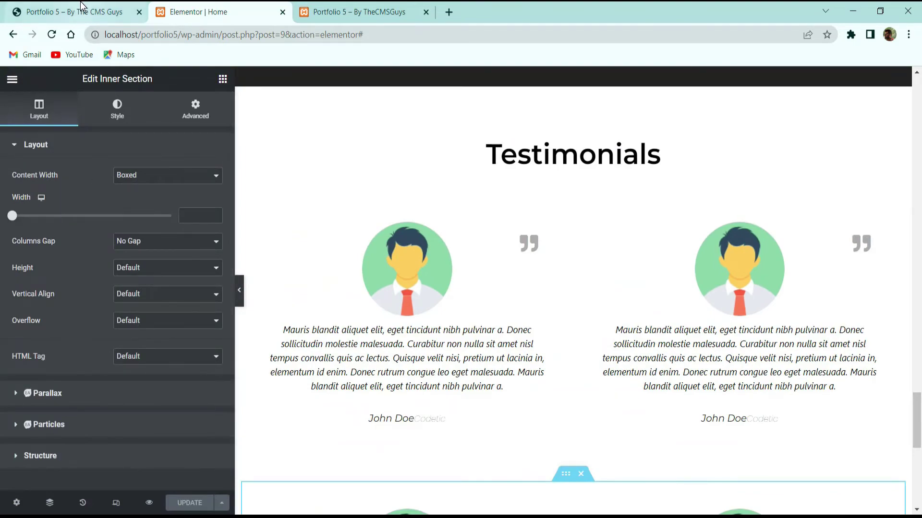
pyautogui.scroll(-3, 323, 254)
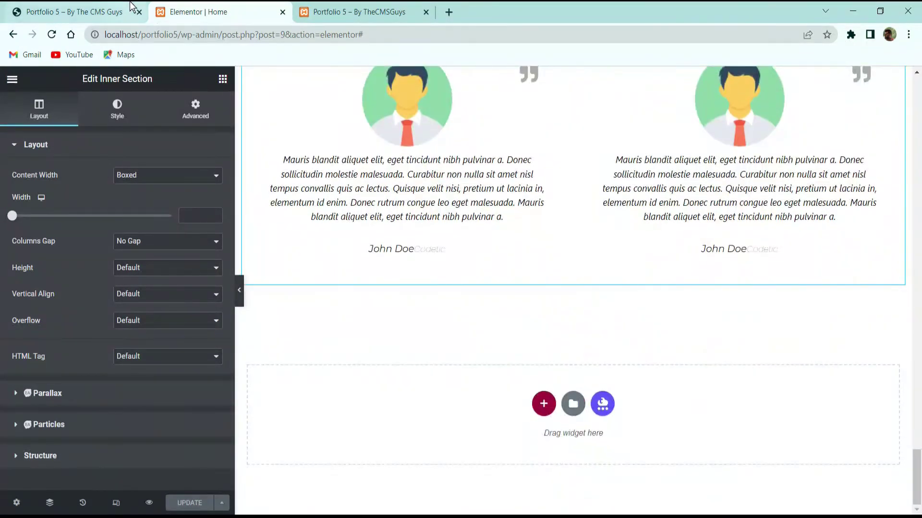
pyautogui.click(77, 12)
pyautogui.scroll(-10, 245, 267)
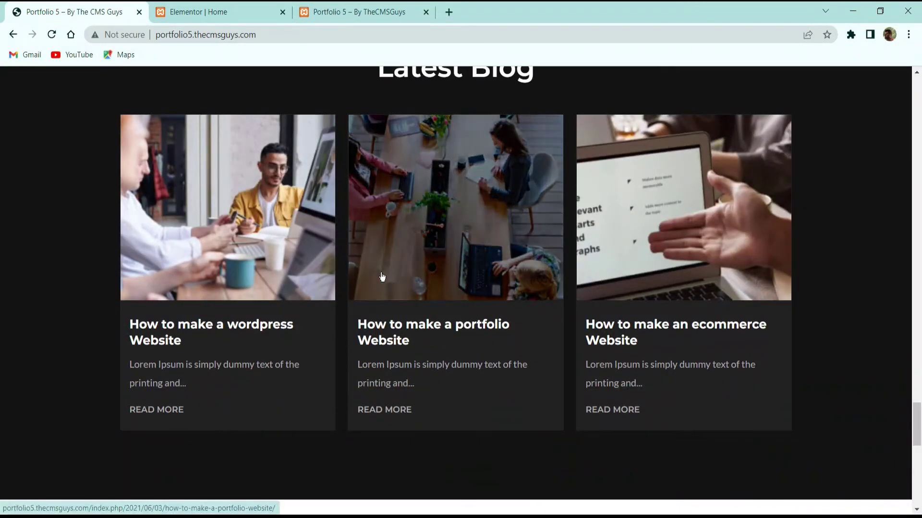
# Review the live site's Latest Blog section, then return to the Elementor | Home editor tab.
pyautogui.scroll(3, 381, 277)
pyautogui.scroll(-3, 414, 369)
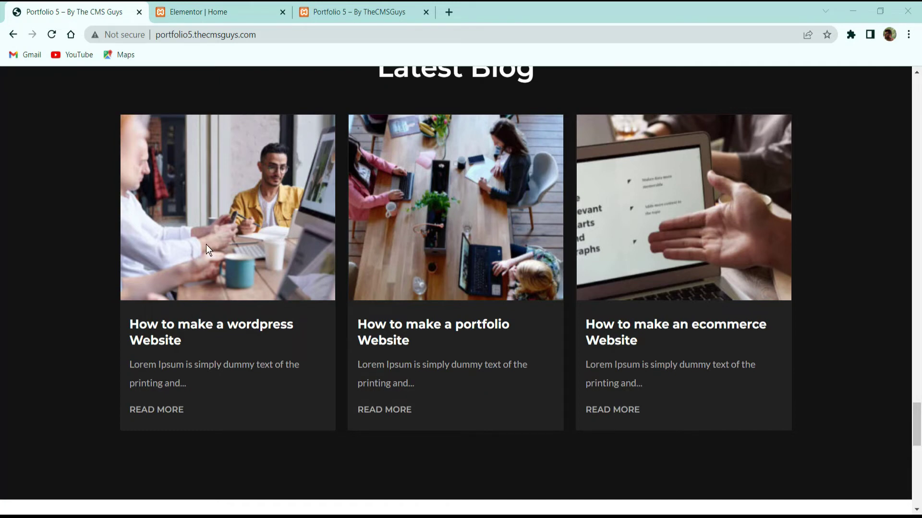
pyautogui.click(209, 6)
pyautogui.hotkey('ctrl', 'shift', 'Tab')
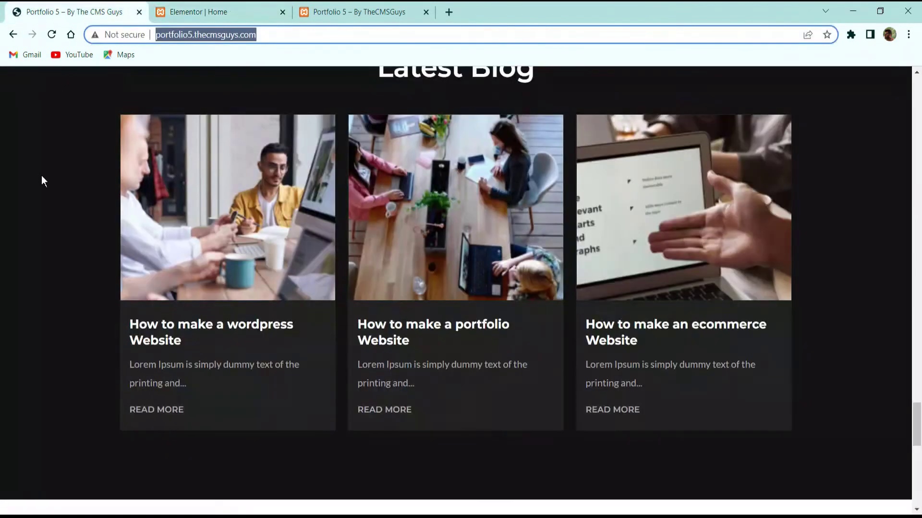
pyautogui.click(226, 9)
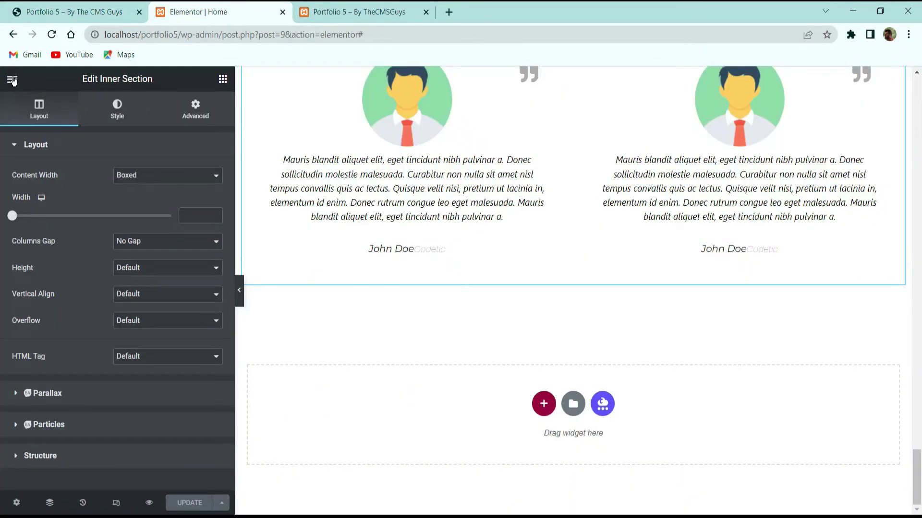
# Choose Exit to Dashboard from the Elementor main menu.
pyautogui.click(12, 80)
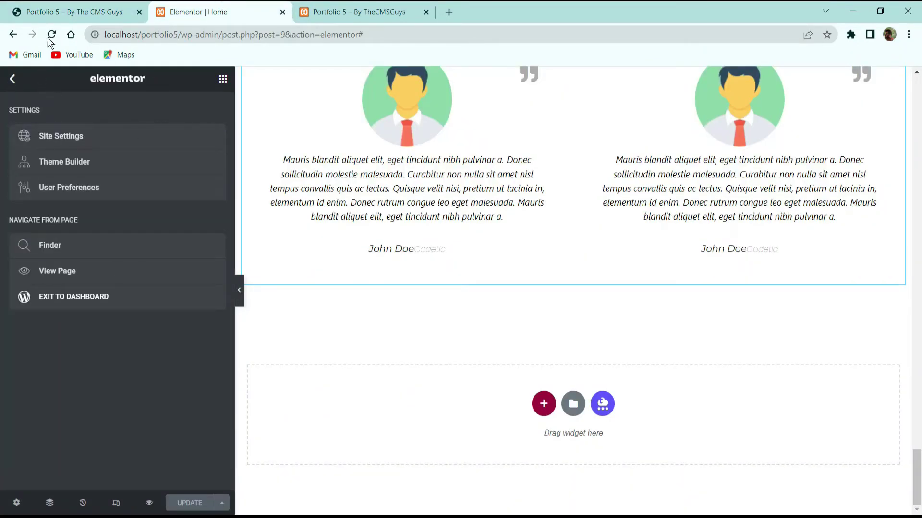
pyautogui.click(65, 293)
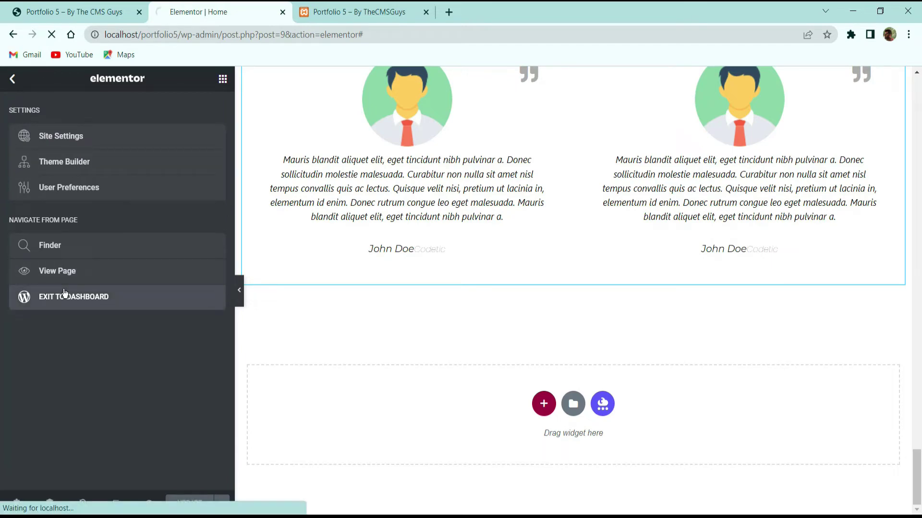
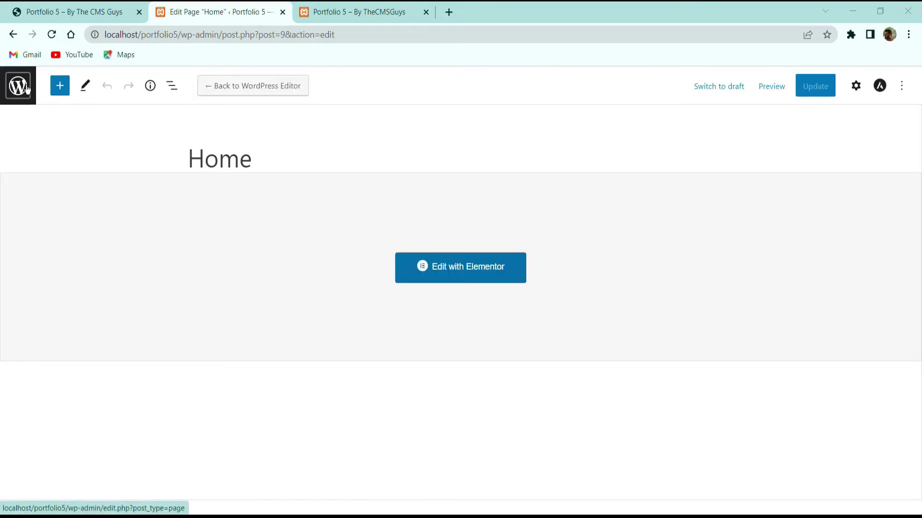
# Copy the live site's first blog title, How to make a wordpress Website, and open the empty Posts list.
pyautogui.click(27, 91)
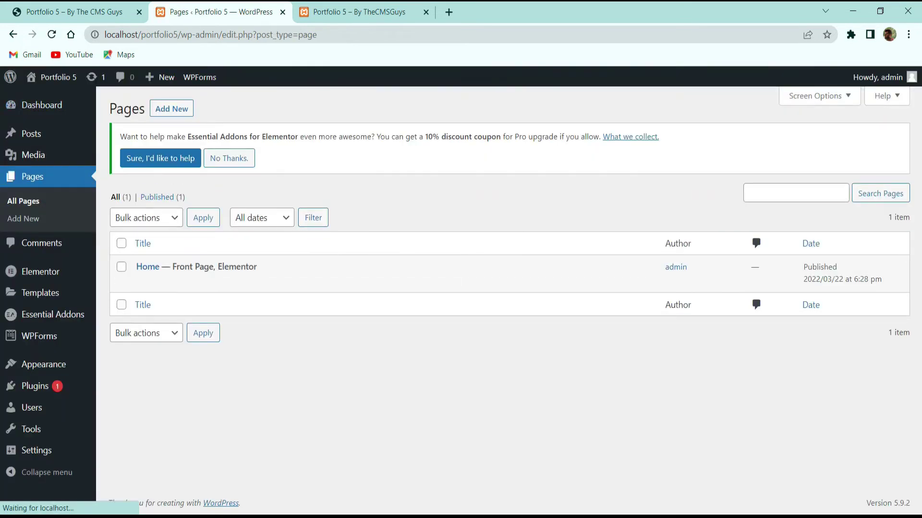
pyautogui.click(32, 135)
pyautogui.click(75, 11)
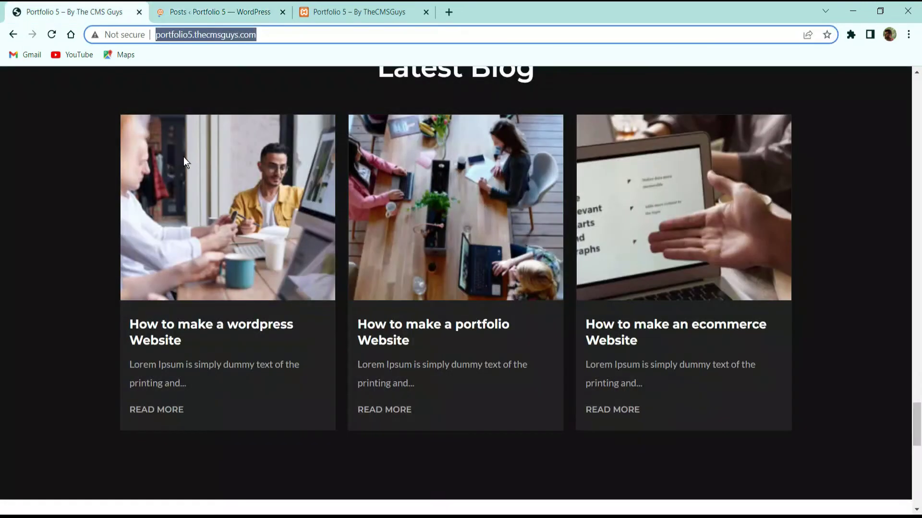
pyautogui.tripleClick(155, 332)
pyautogui.hotkey('ctrl', 'c')
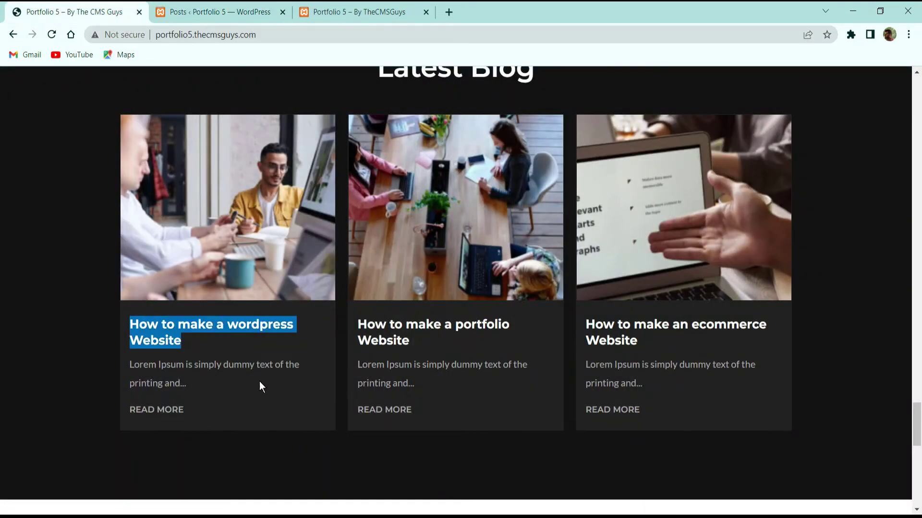
pyautogui.click(206, 12)
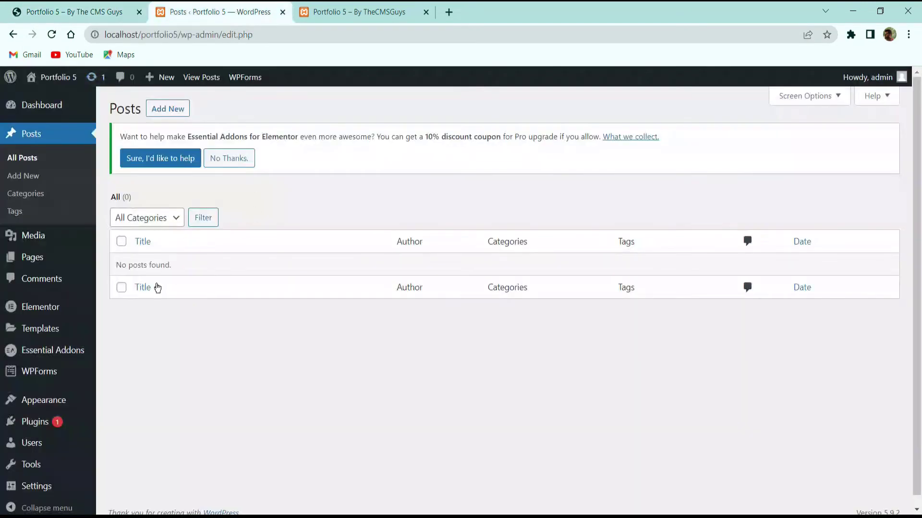
# Start a new post titled How to make a wordpress Website with a pasted Lorem Ipsum paragraph.
pyautogui.click(163, 111)
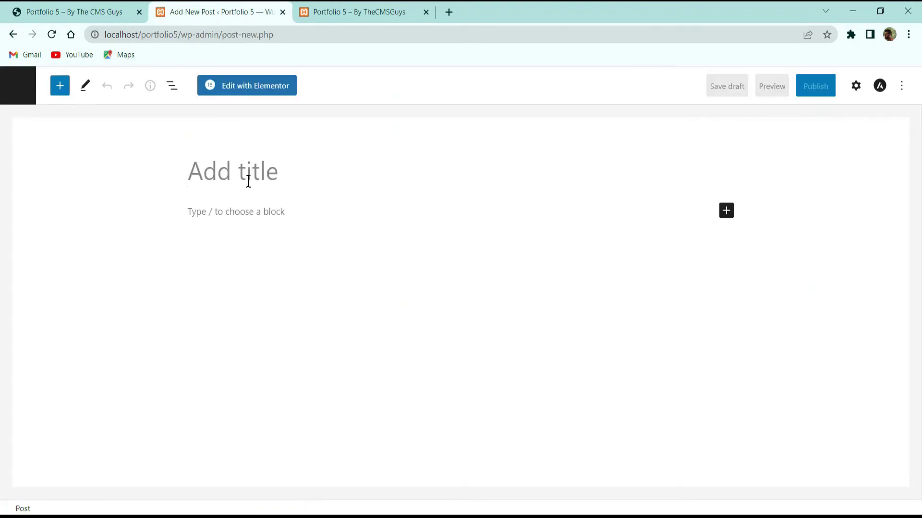
pyautogui.hotkey('ctrl', 'v')
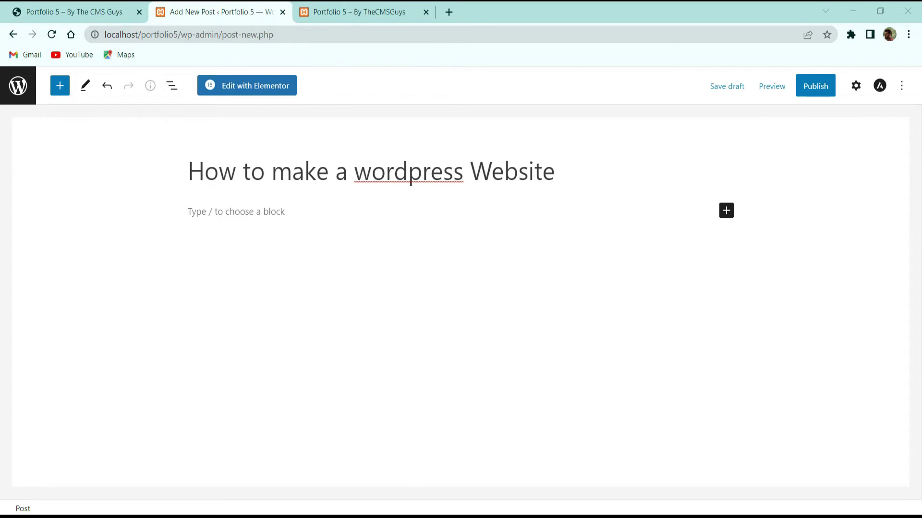
pyautogui.click(259, 213)
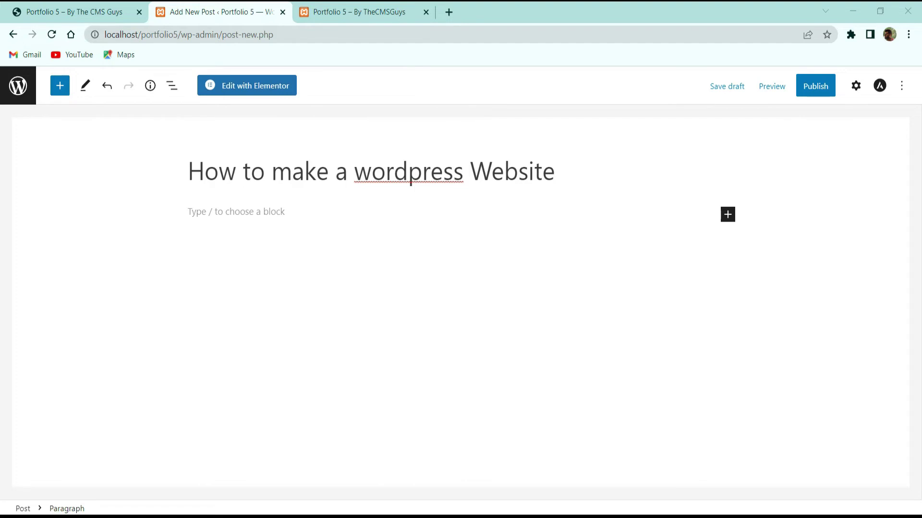
pyautogui.click(263, 212)
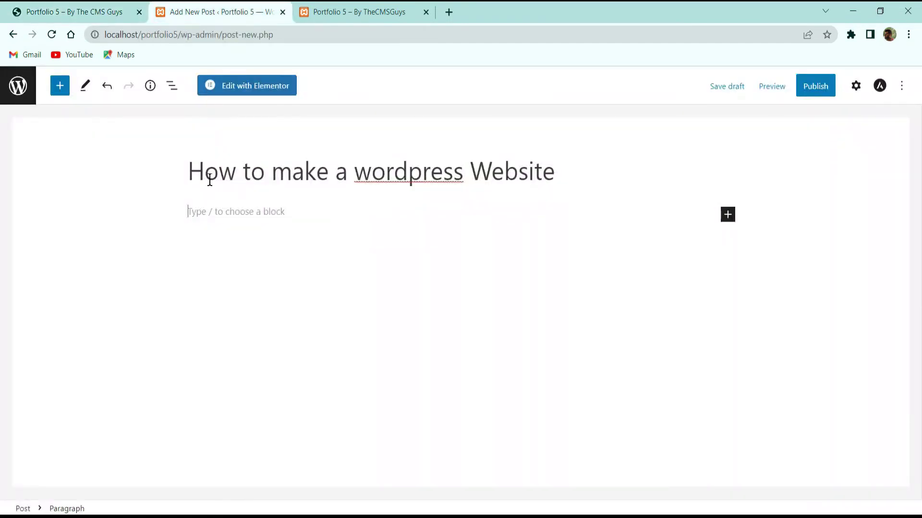
pyautogui.click(206, 206)
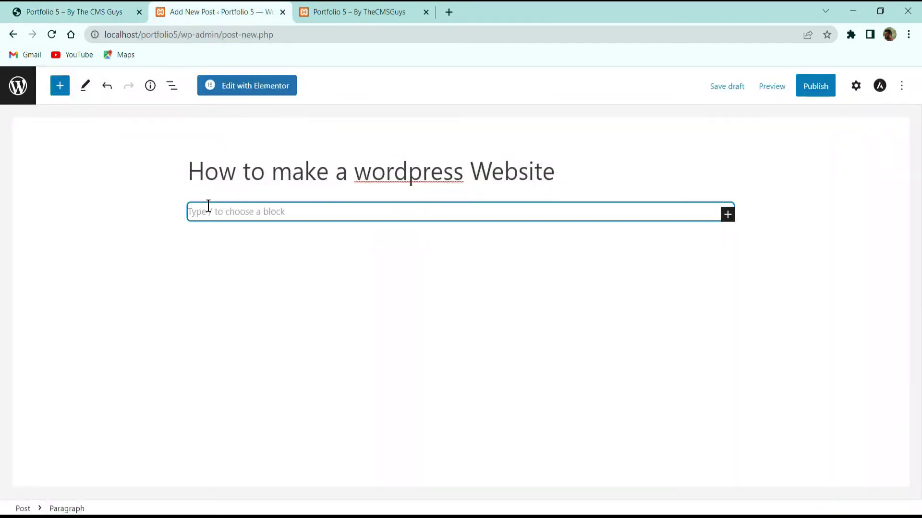
pyautogui.write("Lorem Ipsum is simply dummy text of the printing and typesetting industry. Lorem Ipsum has been the industry's standard dummy text ever since the 1500s, when an unknown printer took a galley of type and scrambled it to make a type specimen book. It has survived not only five centuries, but also the leap into electronic typesetting, remaining essentially unchanged. It was popularised in the 1960s with the release of Letraset sheets containing Lorem Ipsum passages, and more recently with desktop publishing software like Aldus PageMaker including versions of Lorem Ipsum.")
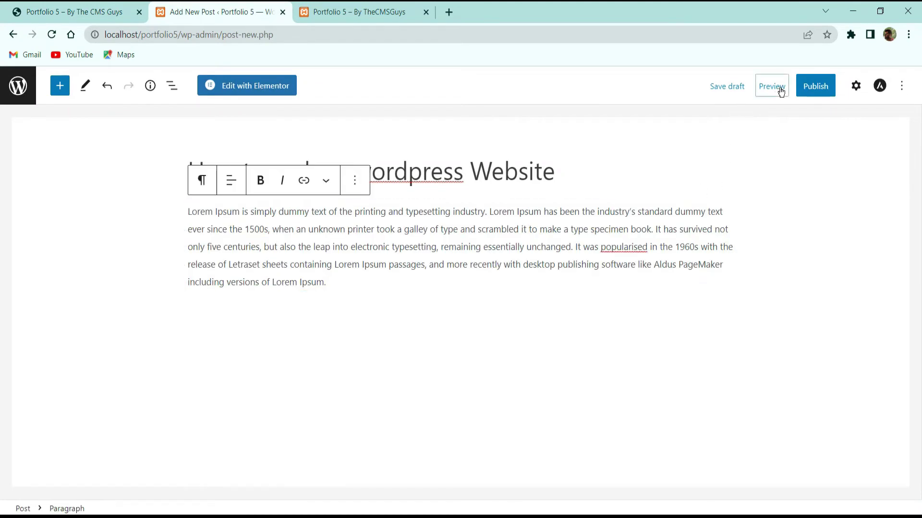
# Publish the post and close the post-published panel.
pyautogui.click(808, 89)
pyautogui.click(802, 89)
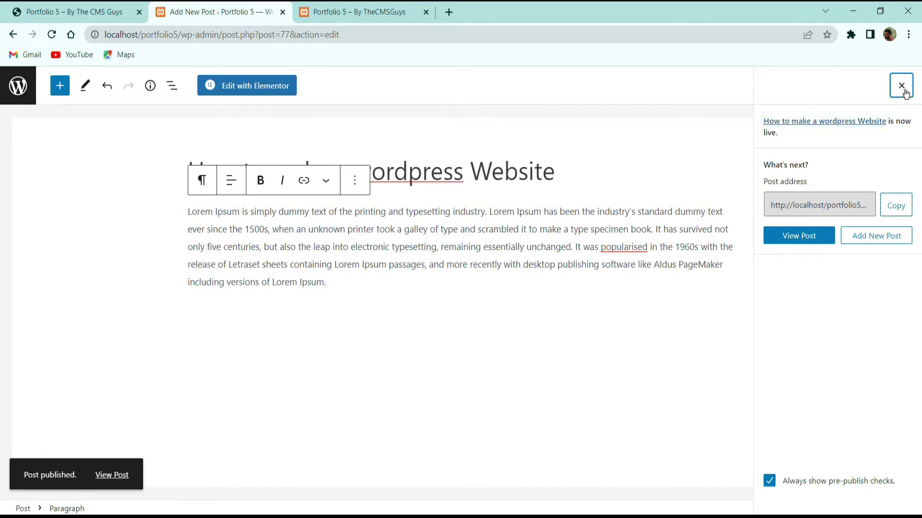
pyautogui.click(901, 85)
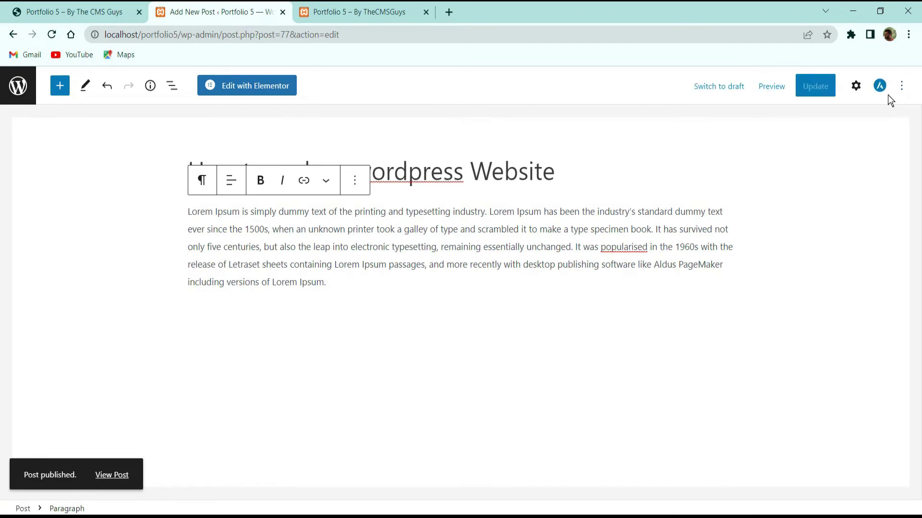
pyautogui.click(855, 85)
pyautogui.click(99, 11)
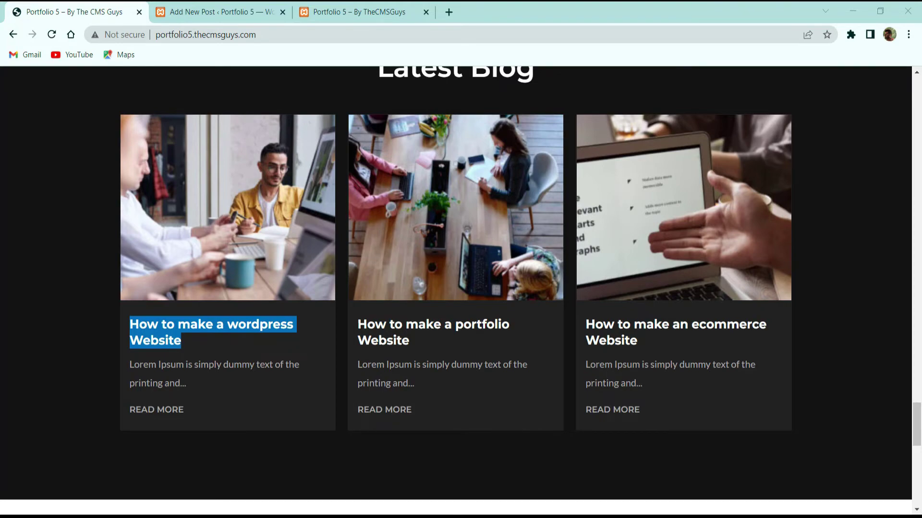
# Set the pink-and-yellow 5.jpg image as the post's featured image.
pyautogui.hotkey('ctrl', 'Tab')
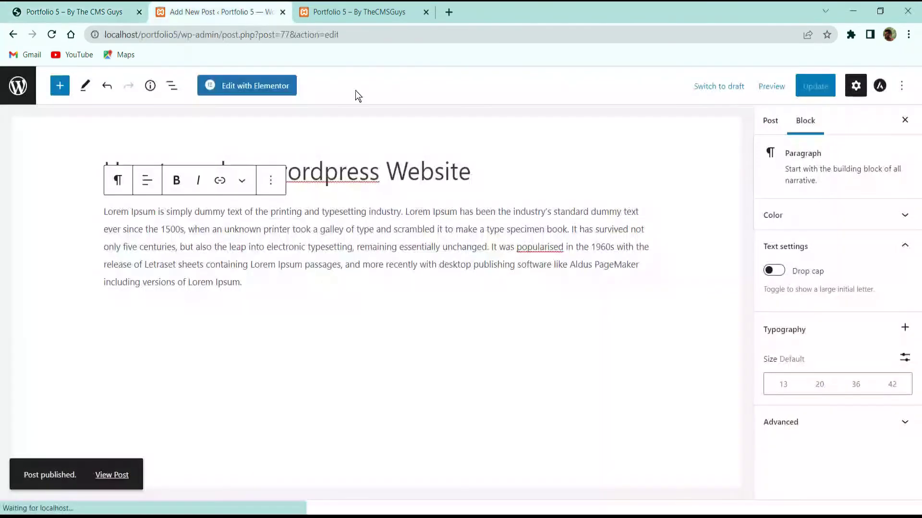
pyautogui.click(770, 120)
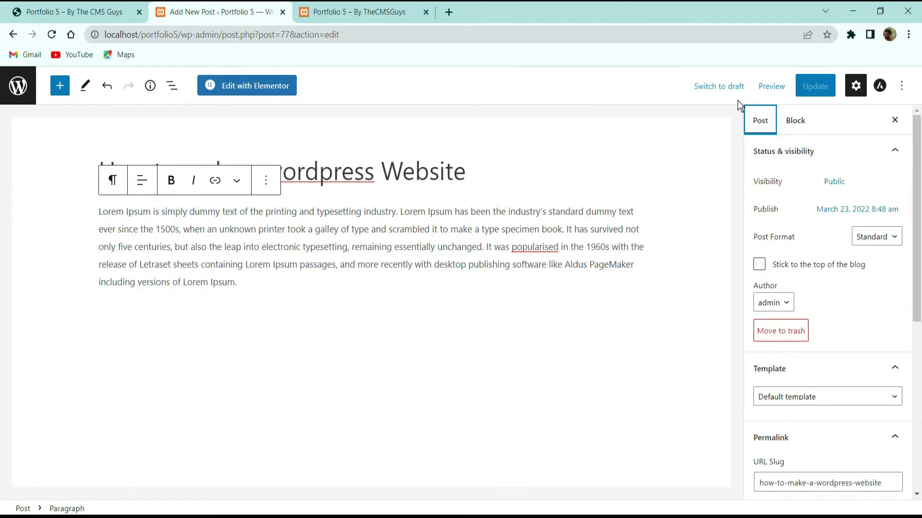
pyautogui.scroll(-3, 798, 333)
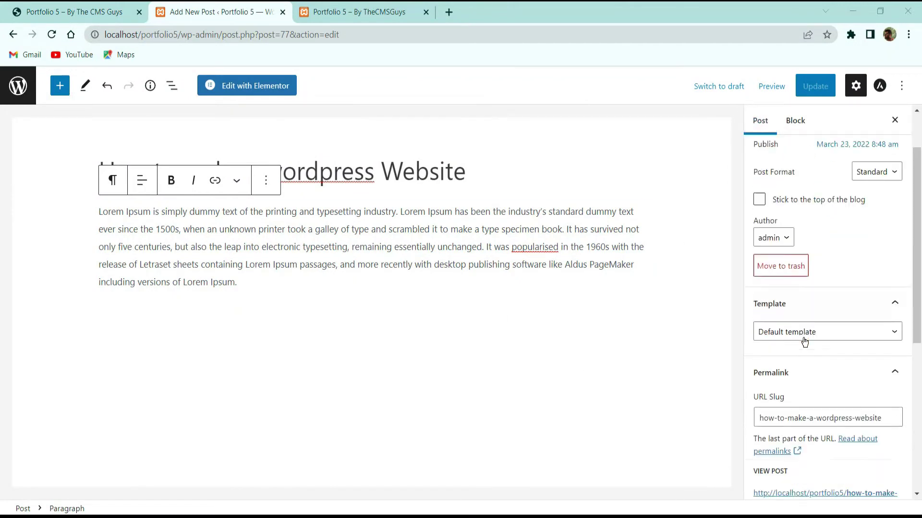
pyautogui.scroll(-3, 800, 314)
pyautogui.scroll(5, 803, 330)
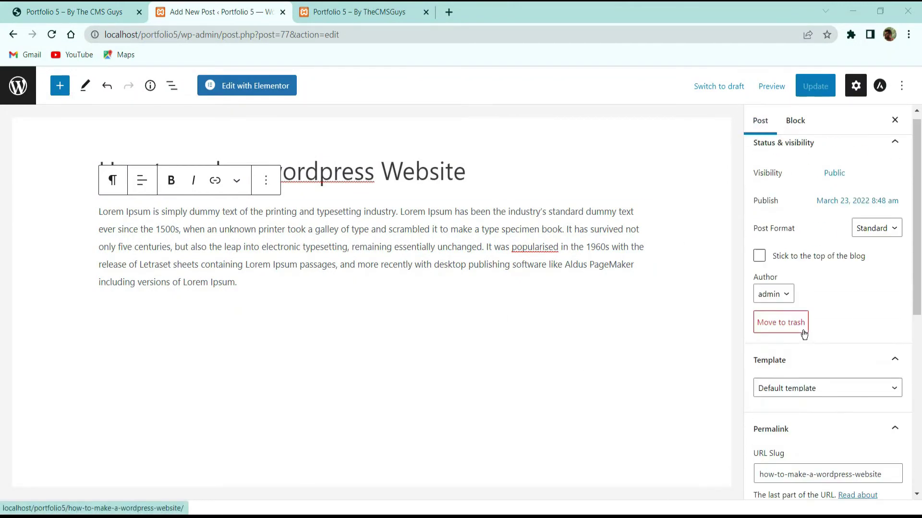
pyautogui.scroll(-7, 806, 309)
pyautogui.click(783, 359)
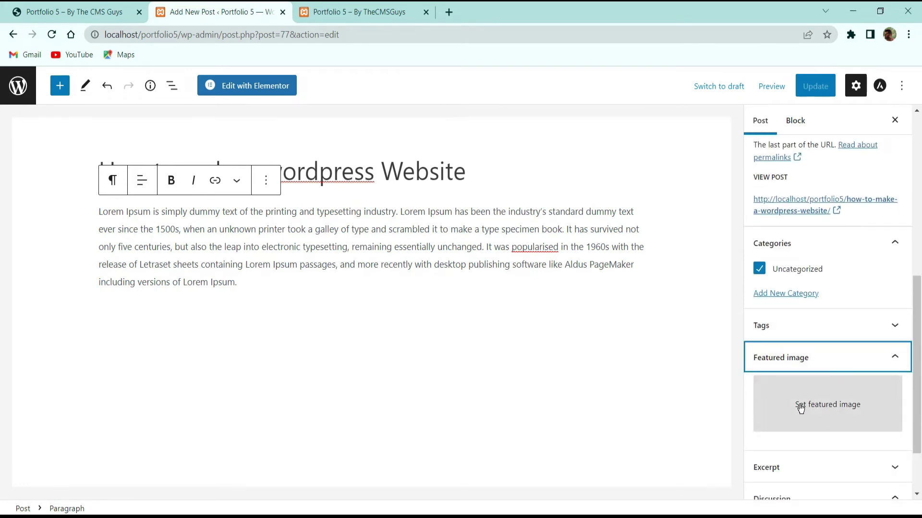
pyautogui.click(806, 396)
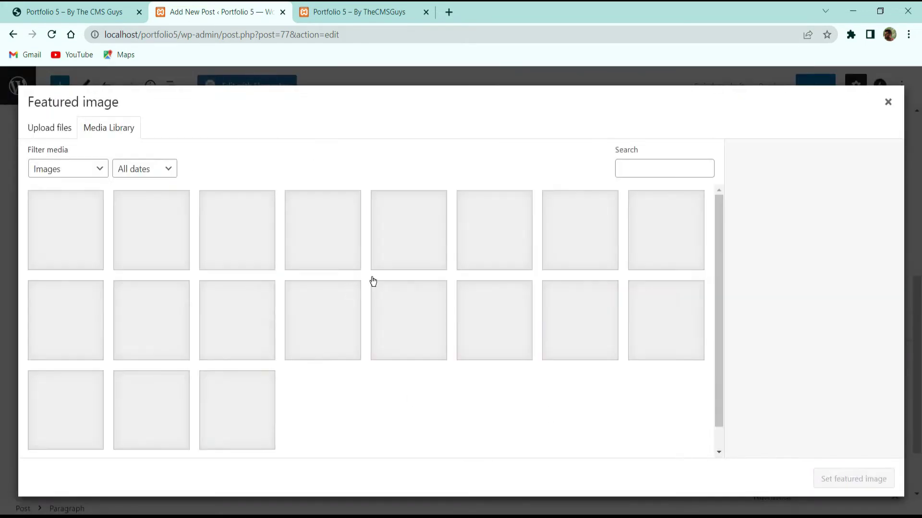
pyautogui.scroll(-2, 336, 370)
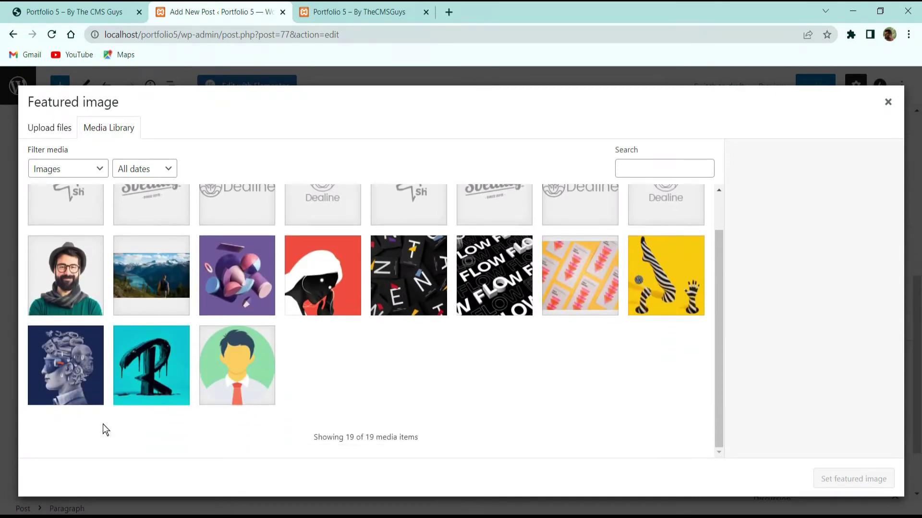
pyautogui.click(323, 288)
pyautogui.click(561, 309)
pyautogui.click(657, 284)
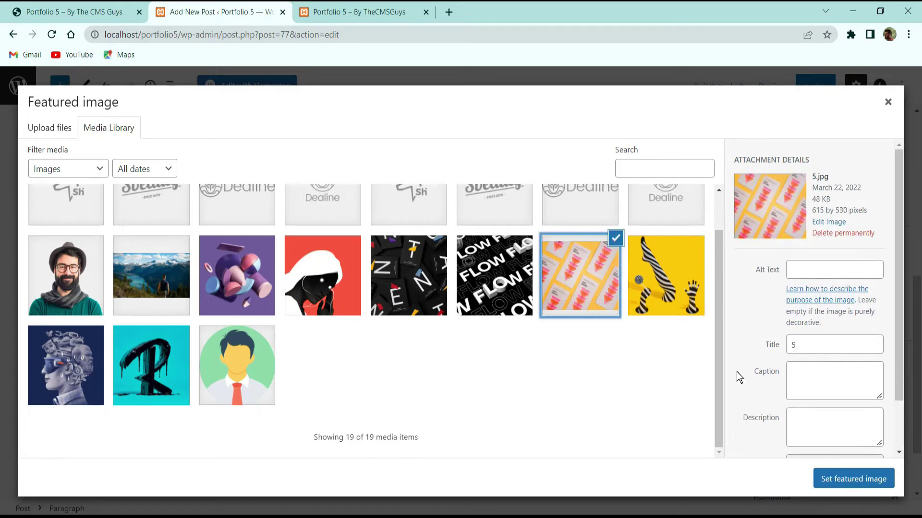
pyautogui.click(840, 478)
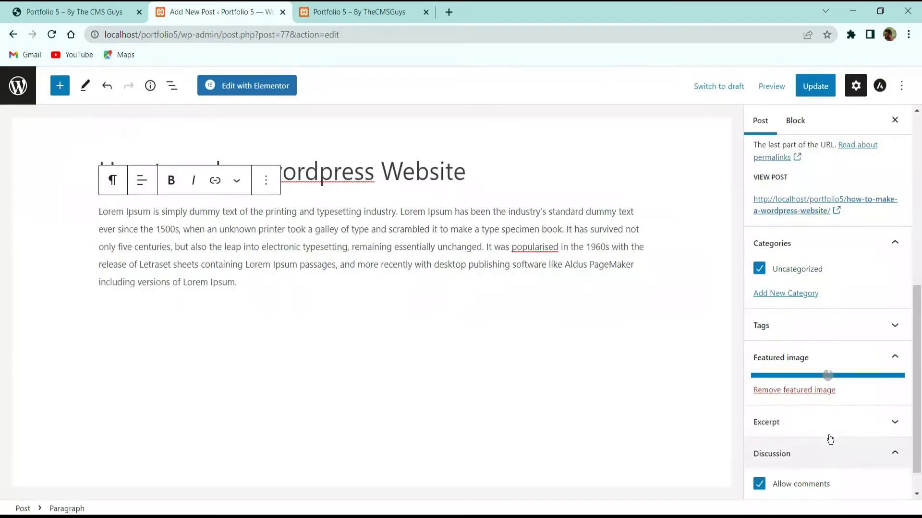
# Open the new category form, then save the post with Update.
pyautogui.scroll(5, 782, 300)
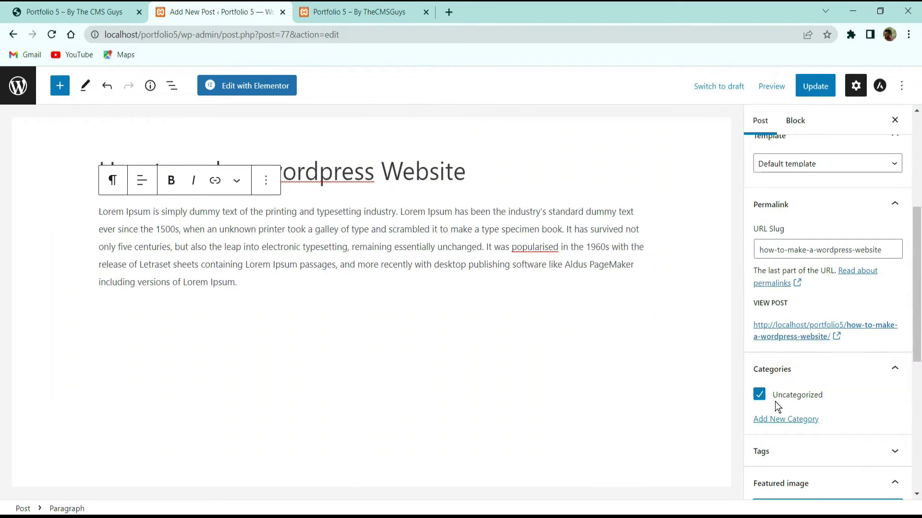
pyautogui.click(768, 419)
pyautogui.scroll(-3, 796, 402)
pyautogui.click(807, 336)
pyautogui.scroll(-6, 800, 314)
pyautogui.scroll(5, 800, 321)
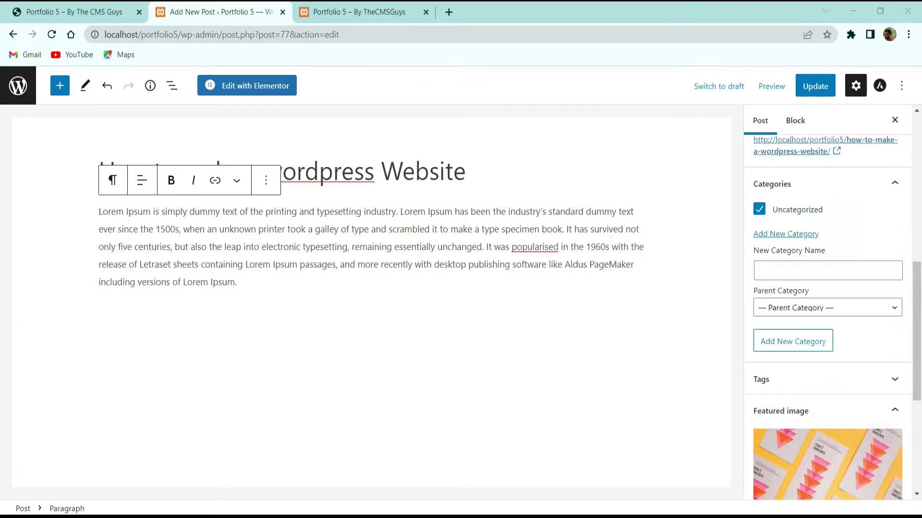
pyautogui.scroll(-5, 849, 313)
pyautogui.click(816, 86)
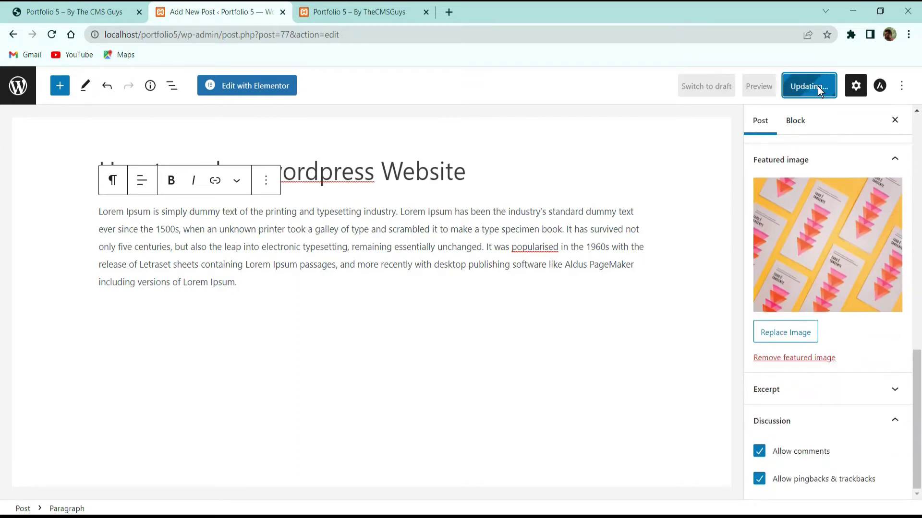
# Copy the How to make a portfolio Website title from the live site into the new post's title.
pyautogui.click(27, 10)
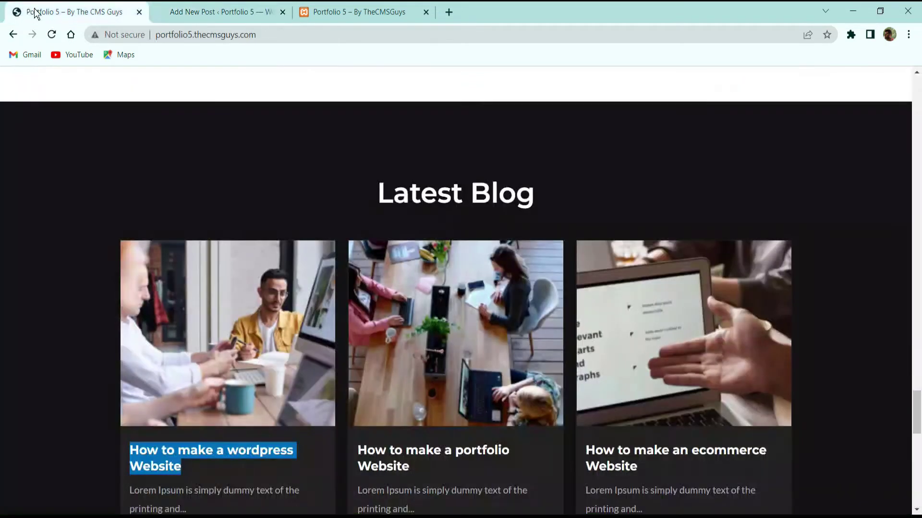
pyautogui.scroll(-3, 401, 332)
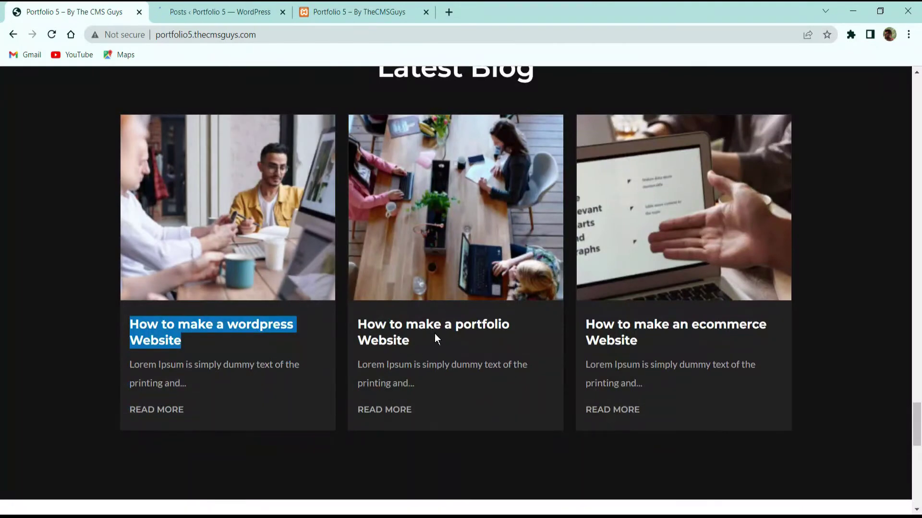
pyautogui.click(197, 10)
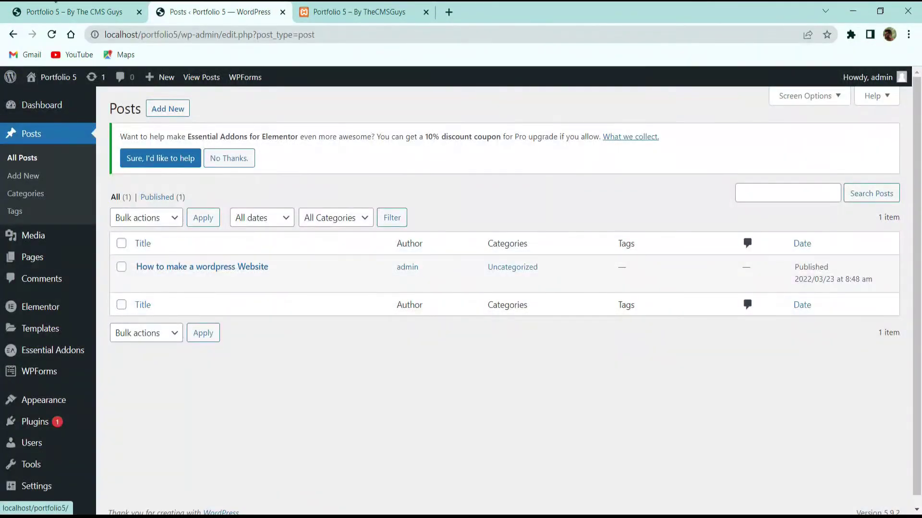
pyautogui.click(87, 12)
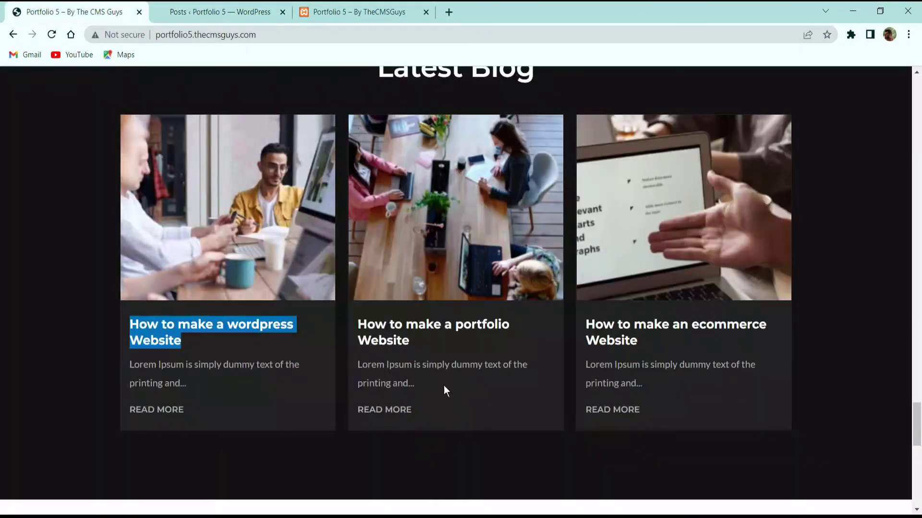
pyautogui.moveTo(413, 342); pyautogui.dragTo(357, 323)
pyautogui.hotkey('ctrl', 'c')
pyautogui.click(274, 8)
pyautogui.click(225, 172)
pyautogui.hotkey('ctrl', 'v')
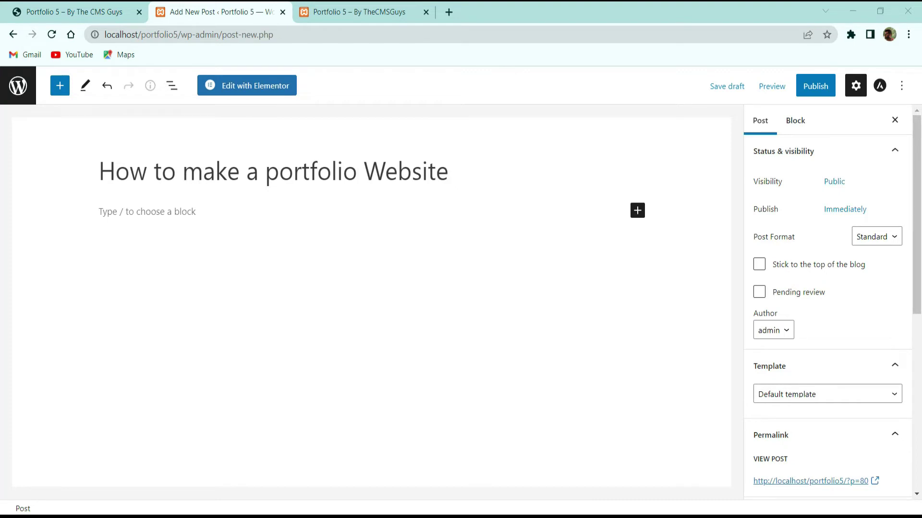
# Add the Lorem Ipsum paragraph and 5.jpg featured image, then publish the portfolio post.
pyautogui.click(185, 211)
pyautogui.hotkey('ctrl', 'v')
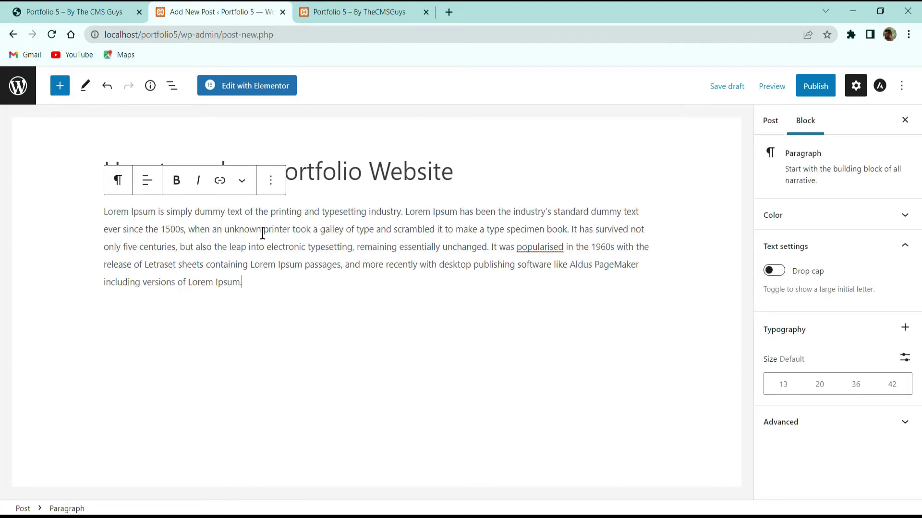
pyautogui.click(770, 121)
pyautogui.scroll(-5, 796, 303)
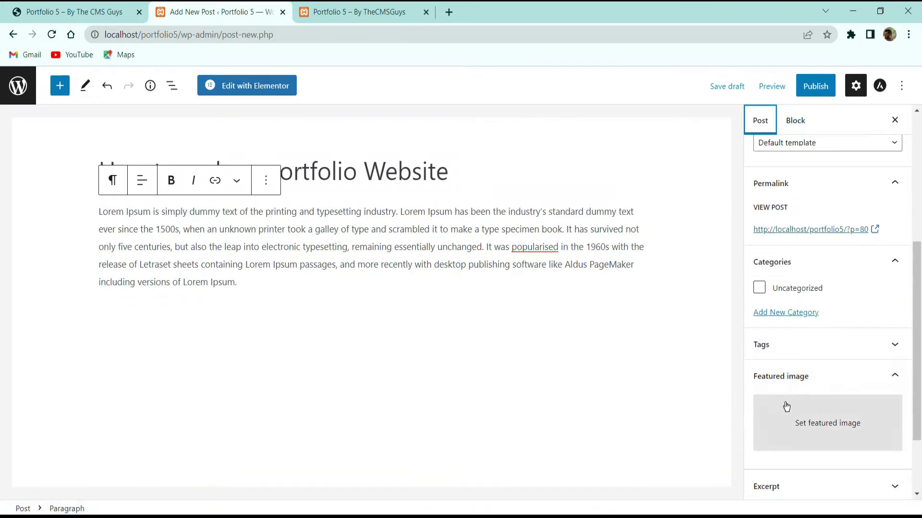
pyautogui.click(783, 396)
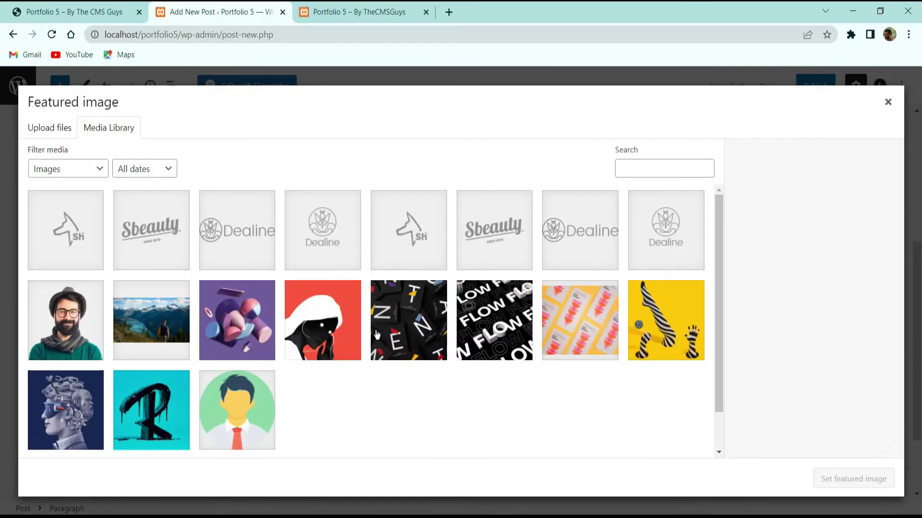
pyautogui.click(594, 329)
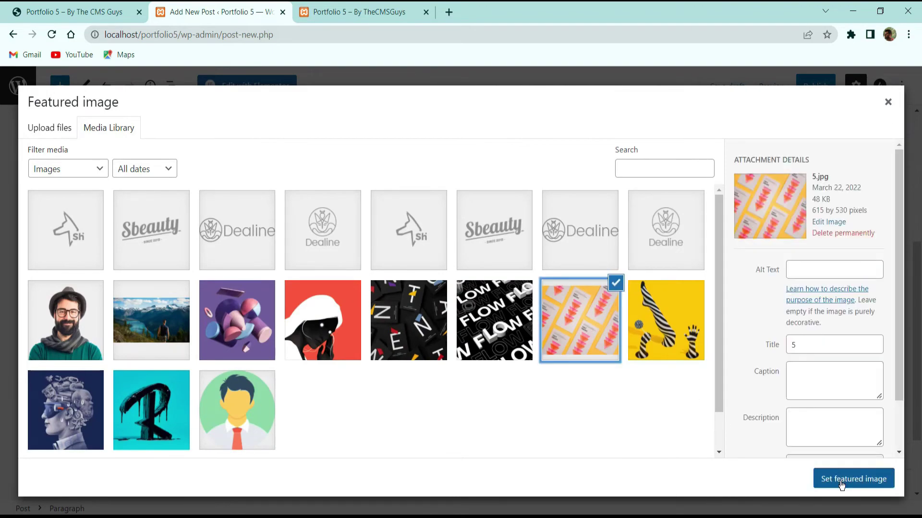
pyautogui.click(843, 480)
pyautogui.click(826, 91)
pyautogui.click(797, 86)
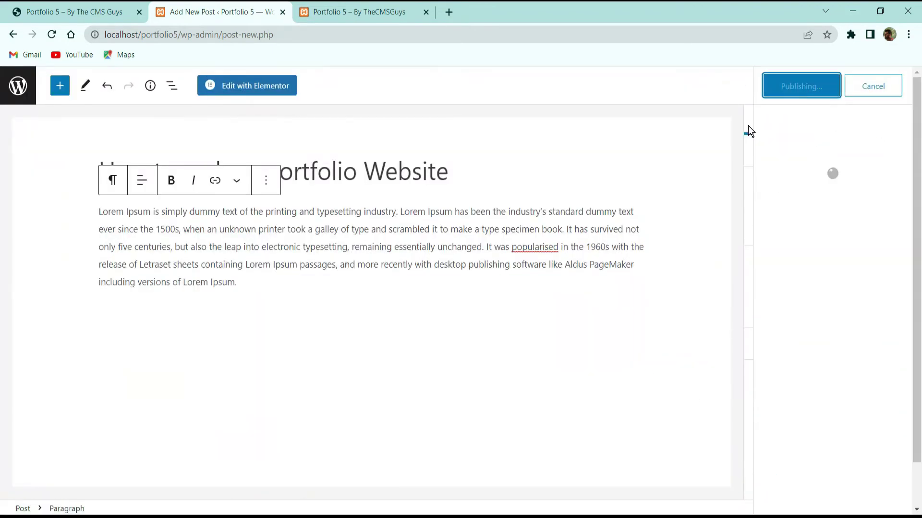
# Select the How to make an ecommerce Website title on the live site and start another new post.
pyautogui.click(74, 12)
pyautogui.moveTo(643, 346); pyautogui.dragTo(572, 326)
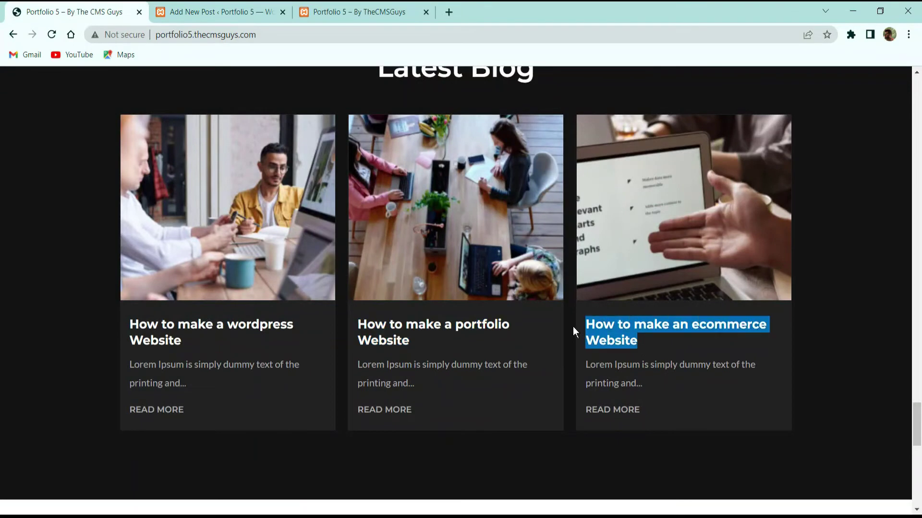
pyautogui.click(253, 5)
pyautogui.click(20, 86)
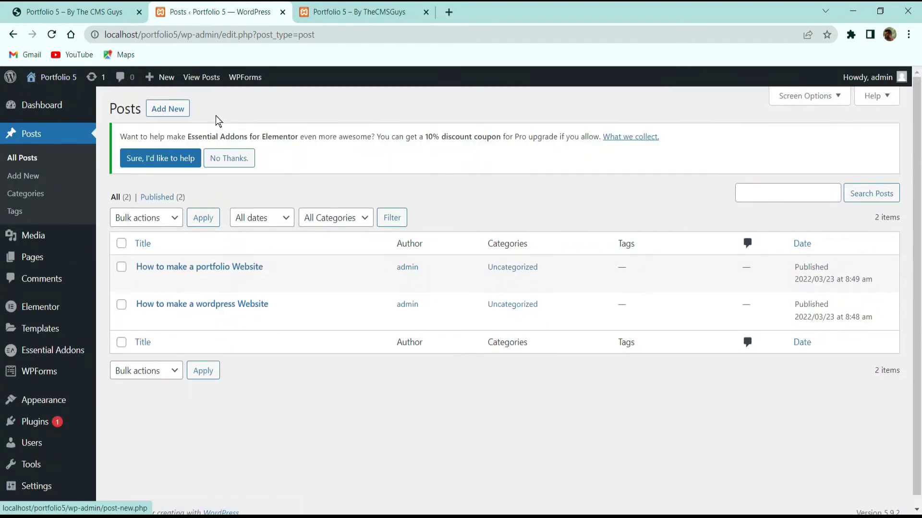
pyautogui.click(169, 116)
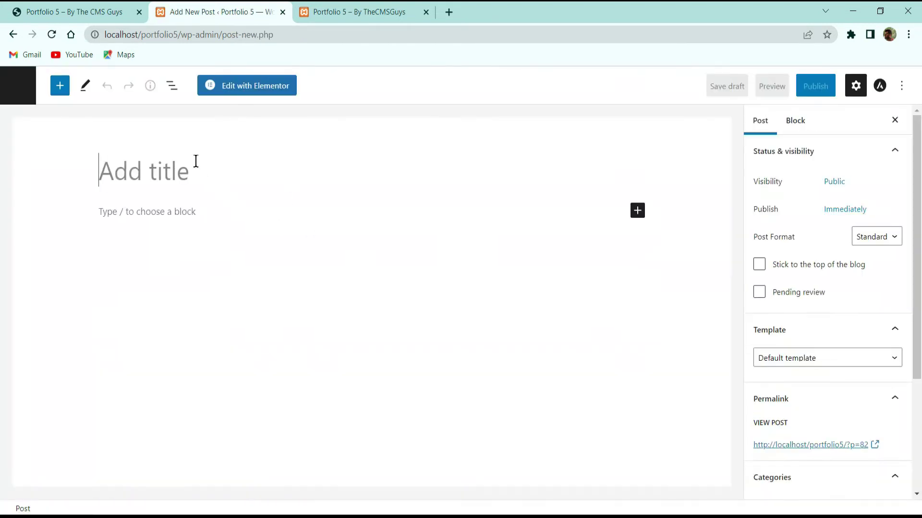
# Paste the ecommerce title and Lorem Ipsum paragraph, and set 5.jpg as the featured image.
pyautogui.hotkey('ctrl', 'v')
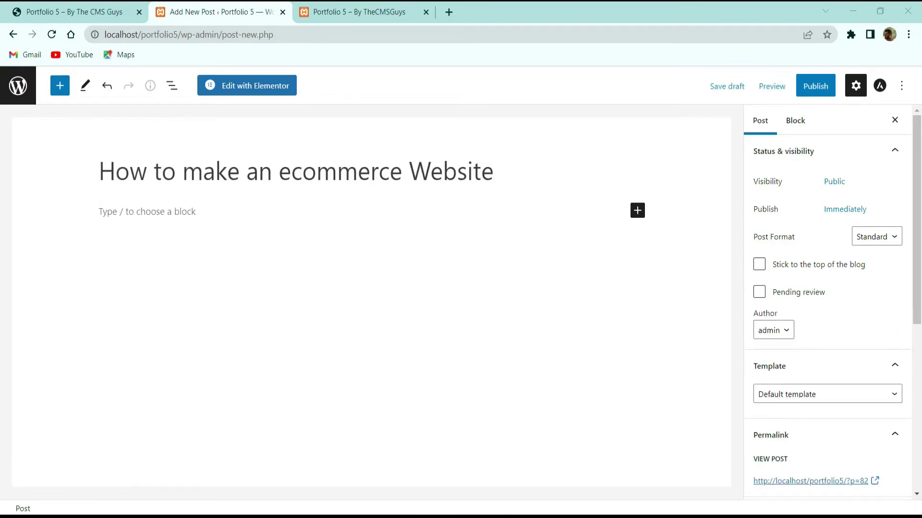
pyautogui.click(214, 215)
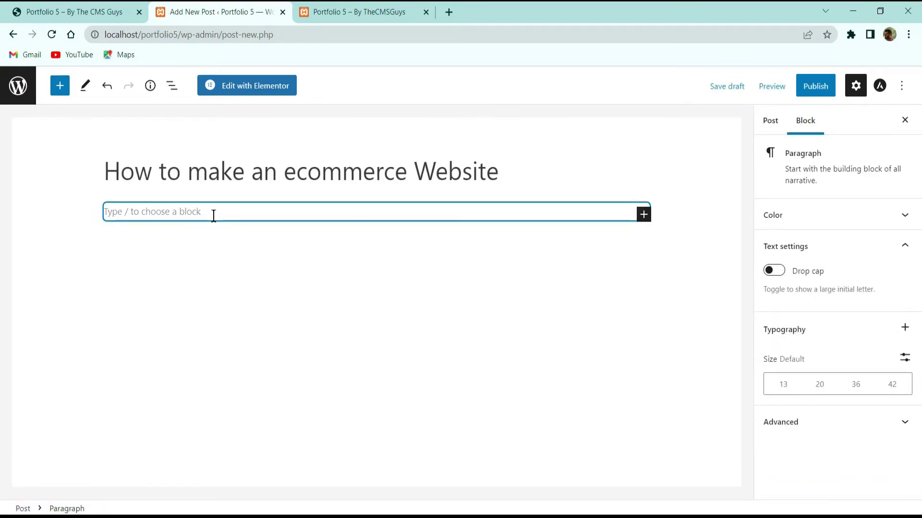
pyautogui.write('Lorem Ipsum is simply dummy text of the printing and typesetting industry. Lorem Ipsum has been the industry’s standard dummy text ever since the 1500s, when an unknown printer took a galley of type and scrambled it to make a type specimen book. It has survived not only five centuries, but also the leap into electronic typesetting, remaining essentially unchanged. It was popularised in the 1960s with the release of Letraset sheets containing Lorem Ipsum passages, and more recently with desktop publishing software like Aldus PageMaker including versions of Lorem Ipsum.')
pyautogui.click(770, 120)
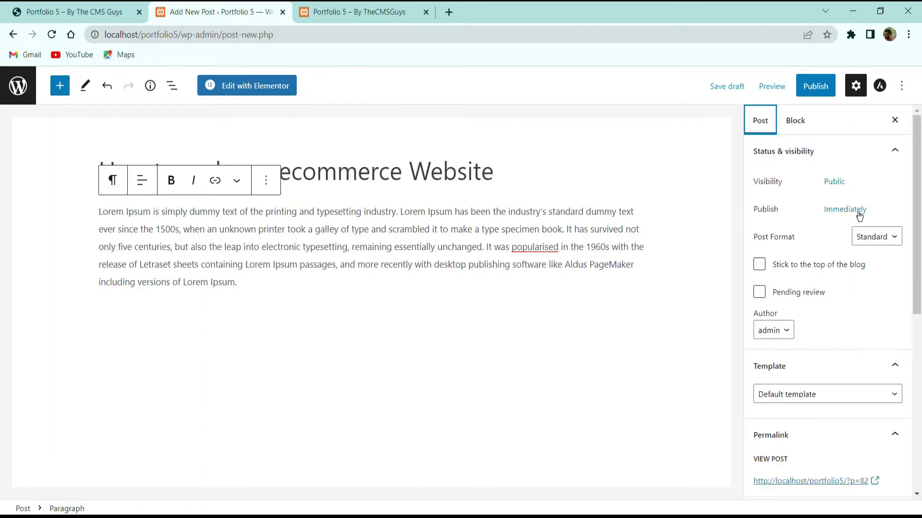
pyautogui.scroll(-5, 831, 365)
pyautogui.click(828, 420)
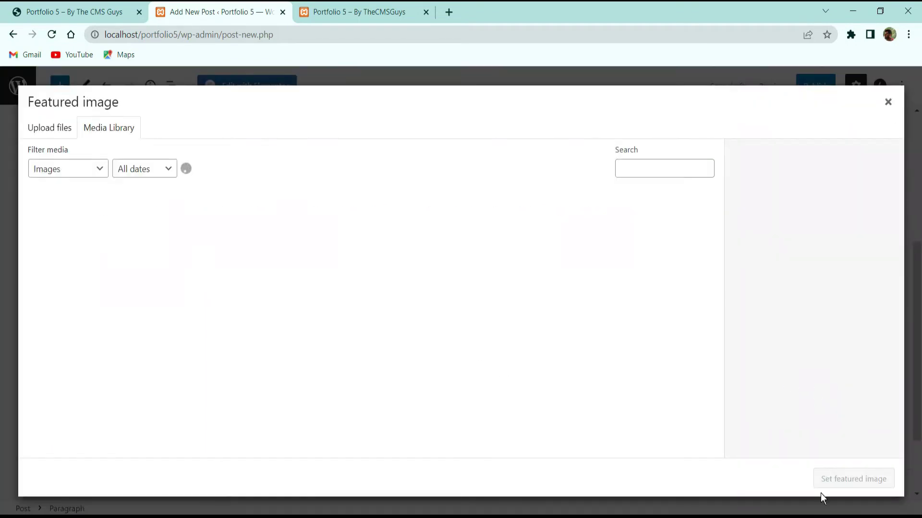
pyautogui.click(602, 326)
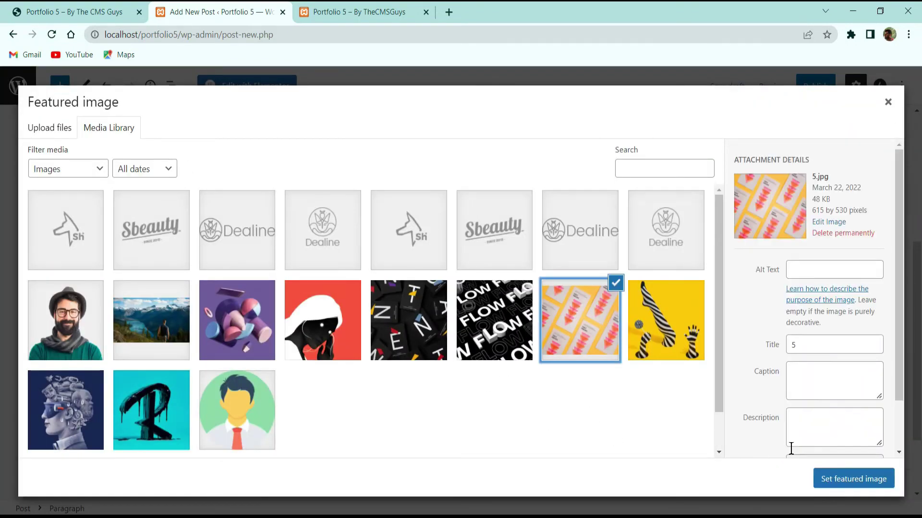
pyautogui.click(834, 479)
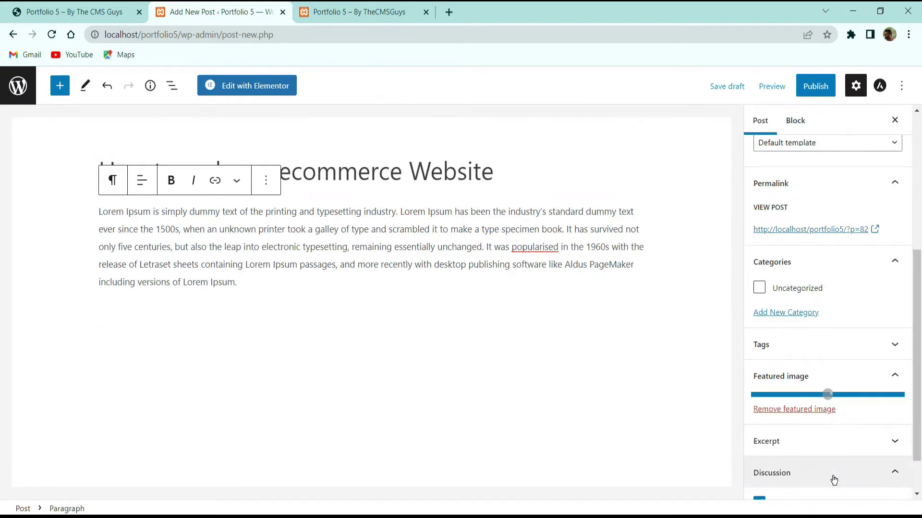
# Publish the ecommerce post and check it on the live site.
pyautogui.click(818, 86)
pyautogui.click(792, 89)
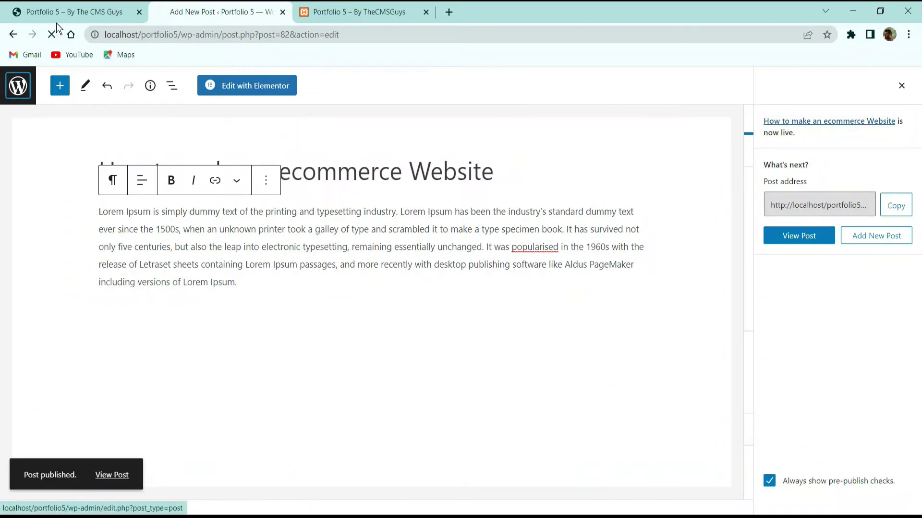
pyautogui.click(67, 12)
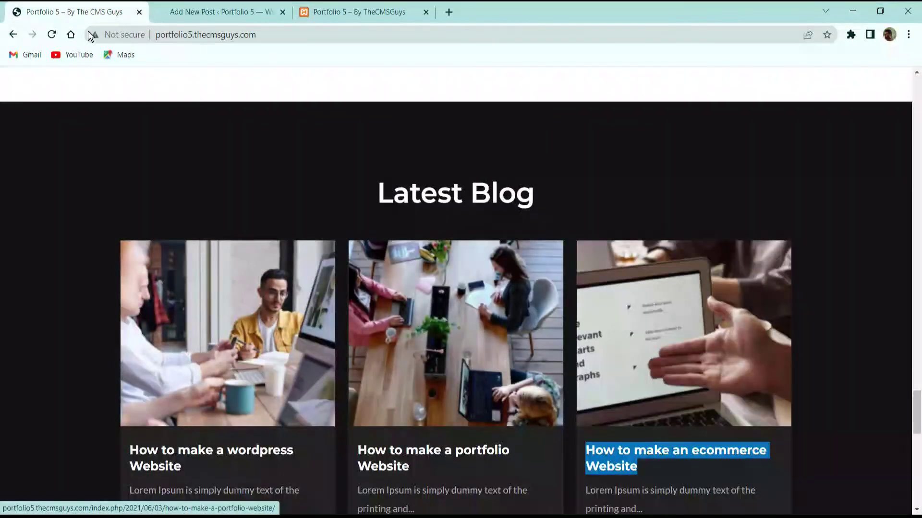
pyautogui.click(221, 12)
pyautogui.click(67, 12)
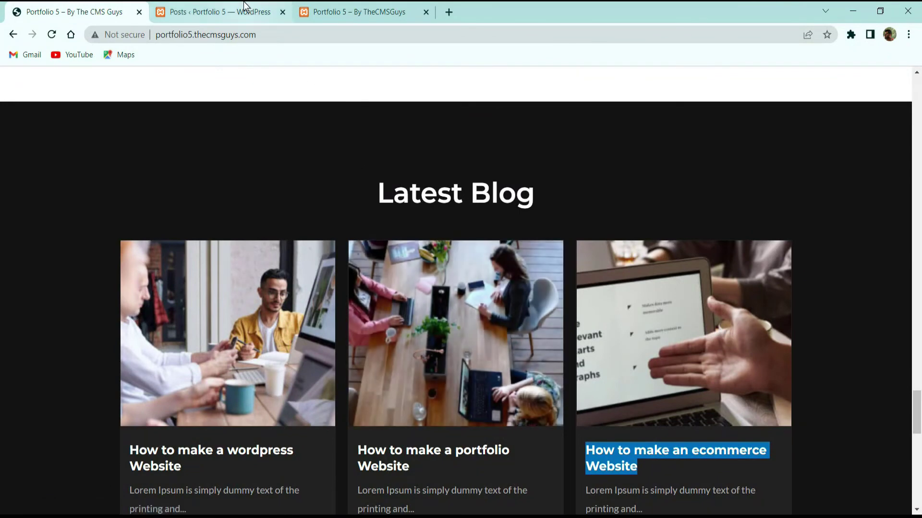
# From the Pages list, launch Edit with Elementor on the Home page.
pyautogui.click(240, 10)
pyautogui.click(43, 266)
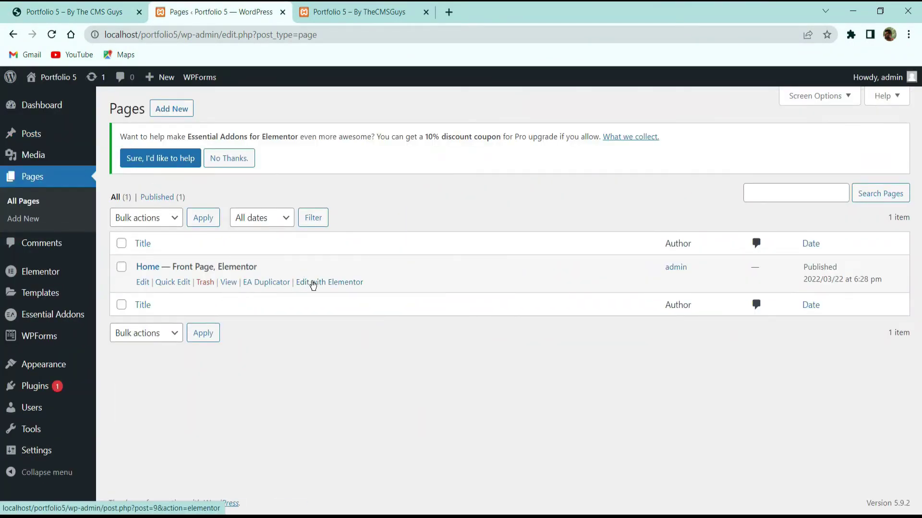
pyautogui.click(321, 282)
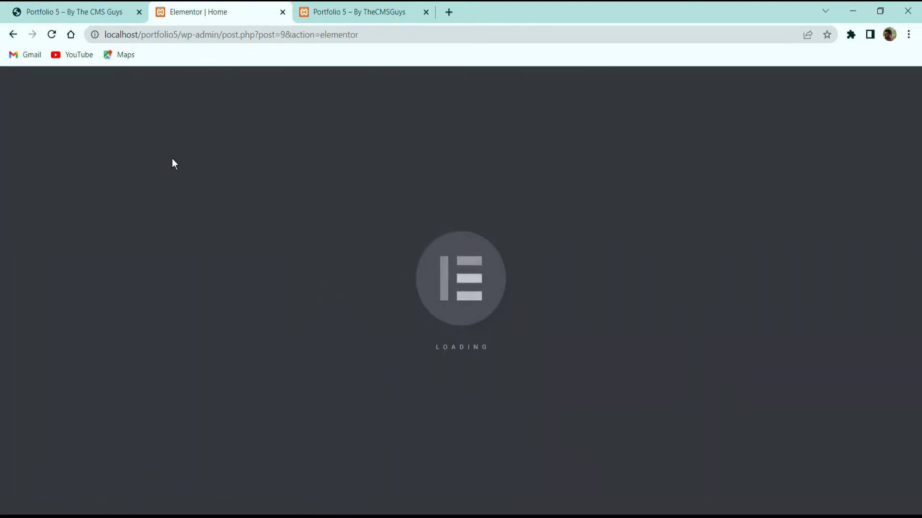
# Duplicate the Our Clients section and move the copy further down the page.
pyautogui.click(106, 9)
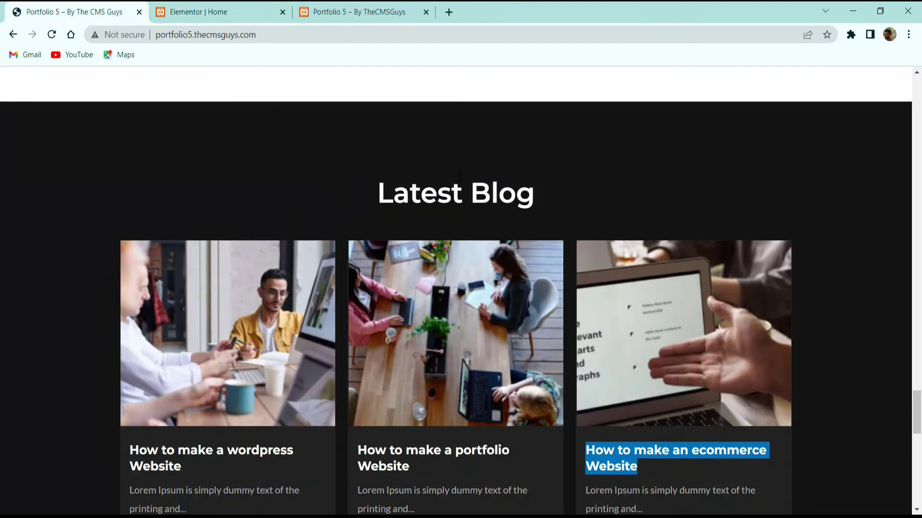
pyautogui.scroll(-3, 424, 178)
pyautogui.click(185, 10)
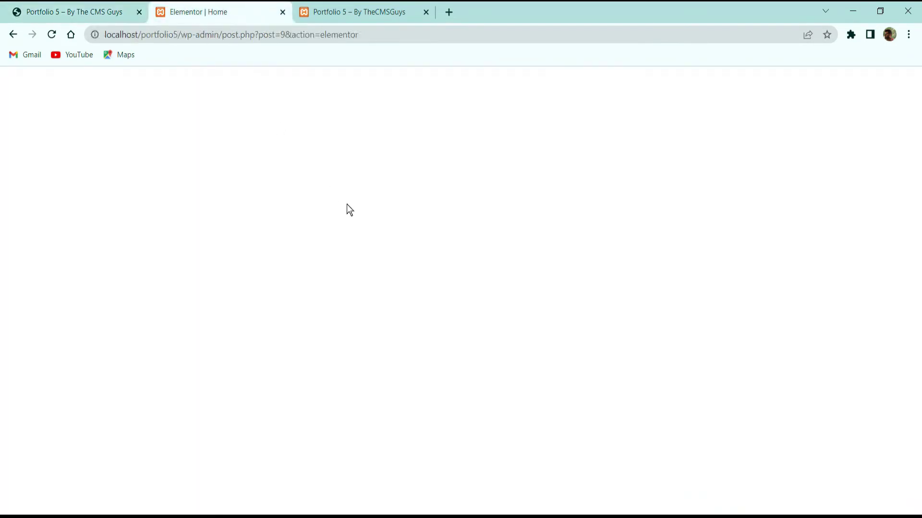
pyautogui.scroll(-15, 440, 283)
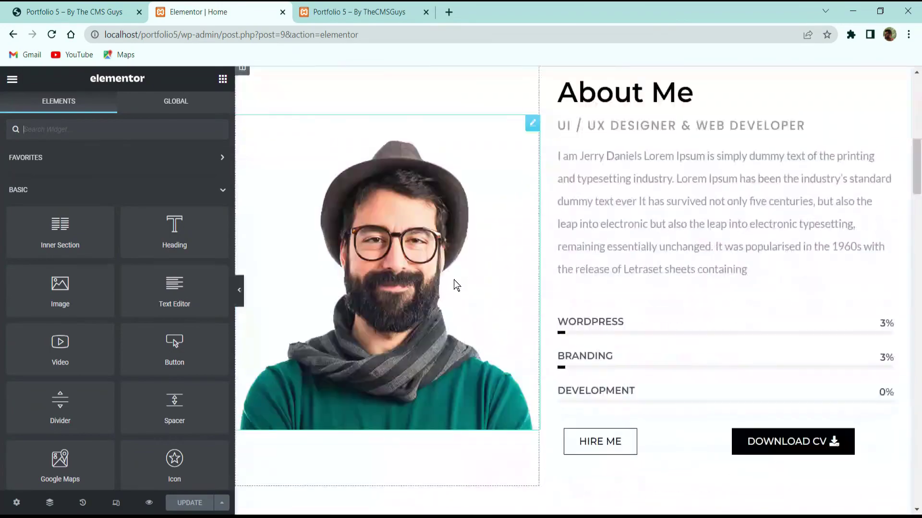
pyautogui.scroll(-15, 465, 291)
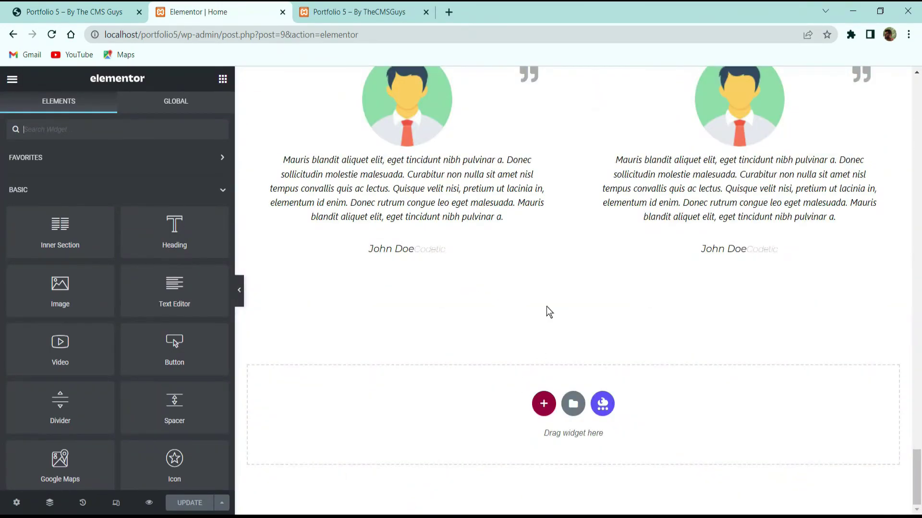
pyautogui.scroll(12, 532, 344)
pyautogui.scroll(-5, 532, 344)
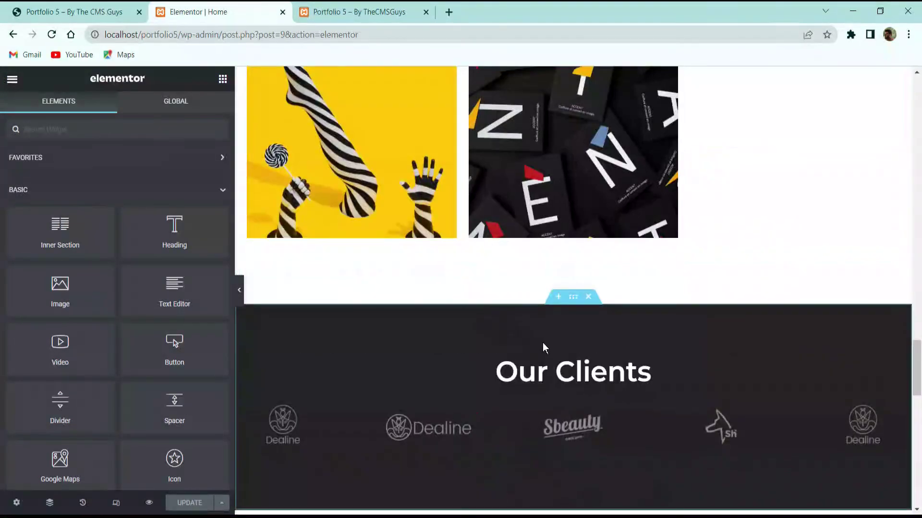
pyautogui.rightClick(591, 329)
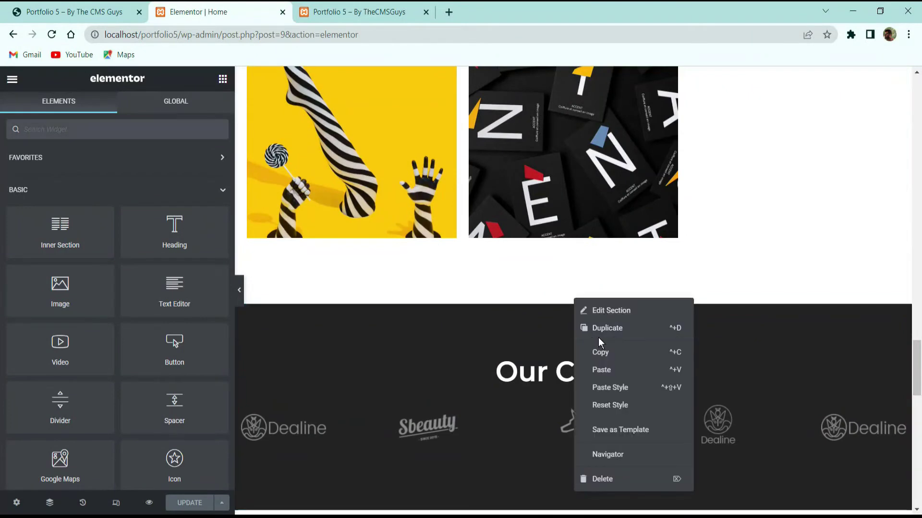
pyautogui.click(604, 331)
pyautogui.moveTo(574, 126); pyautogui.dragTo(606, 382)
# Rename the copied section's heading to Latest Blog, taken from the live site.
pyautogui.scroll(2, 526, 163)
pyautogui.scroll(-8, 526, 163)
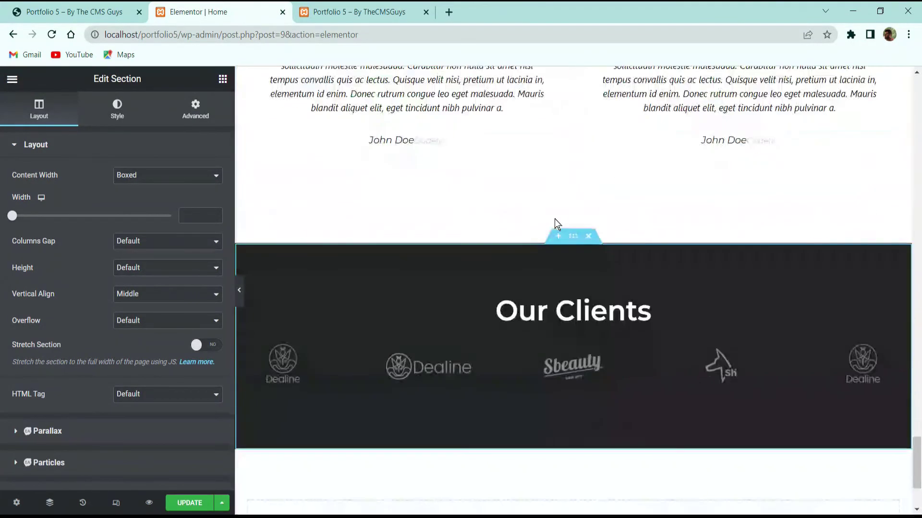
pyautogui.click(574, 202)
pyautogui.click(138, 5)
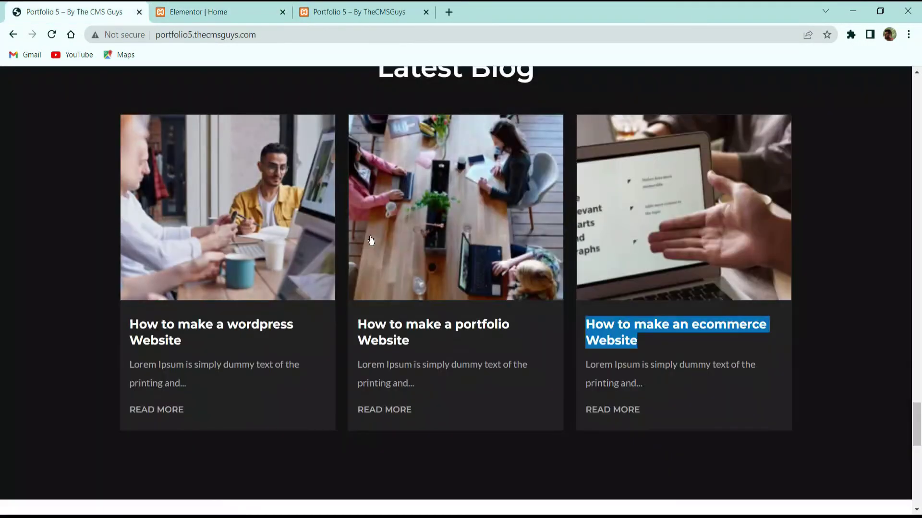
pyautogui.scroll(3, 426, 233)
pyautogui.moveTo(378, 197); pyautogui.dragTo(494, 240)
pyautogui.hotkey('ctrl', 'c')
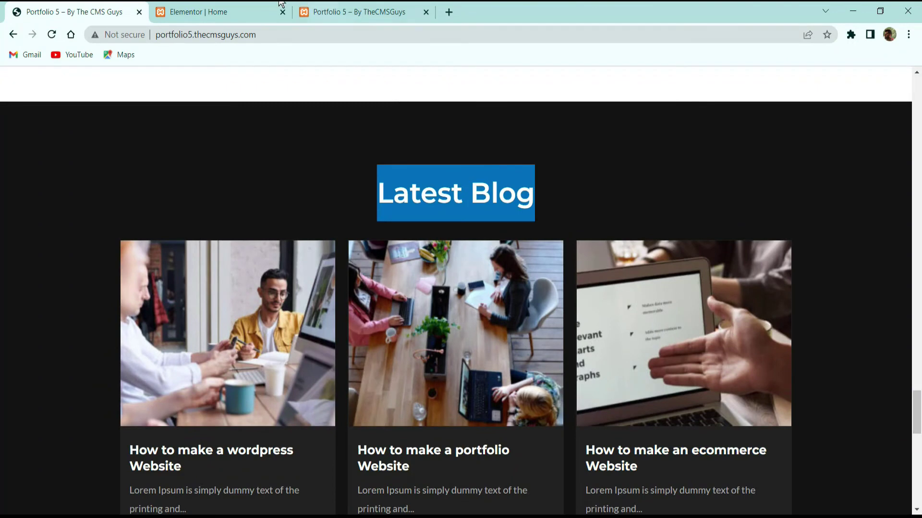
pyautogui.click(221, 12)
pyautogui.click(112, 221)
pyautogui.hotkey('ctrl', 'a')
pyautogui.hotkey('ctrl', 'v')
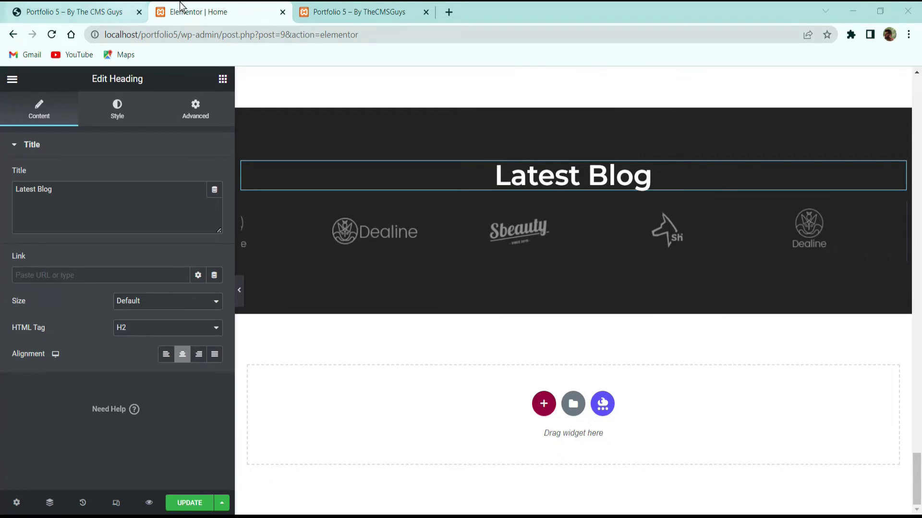
# Delete the logo carousel from the Latest Blog section.
pyautogui.click(76, 11)
pyautogui.click(249, 6)
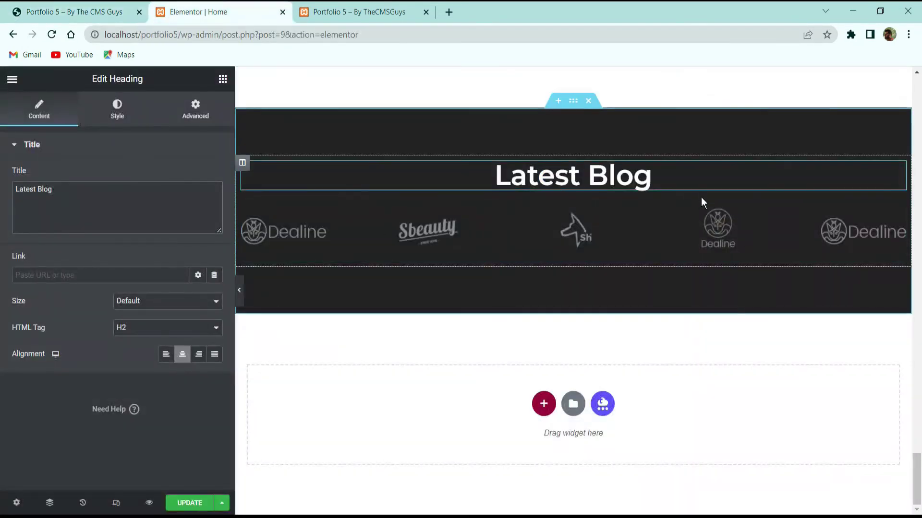
pyautogui.rightClick(701, 214)
pyautogui.click(713, 391)
pyautogui.click(176, 134)
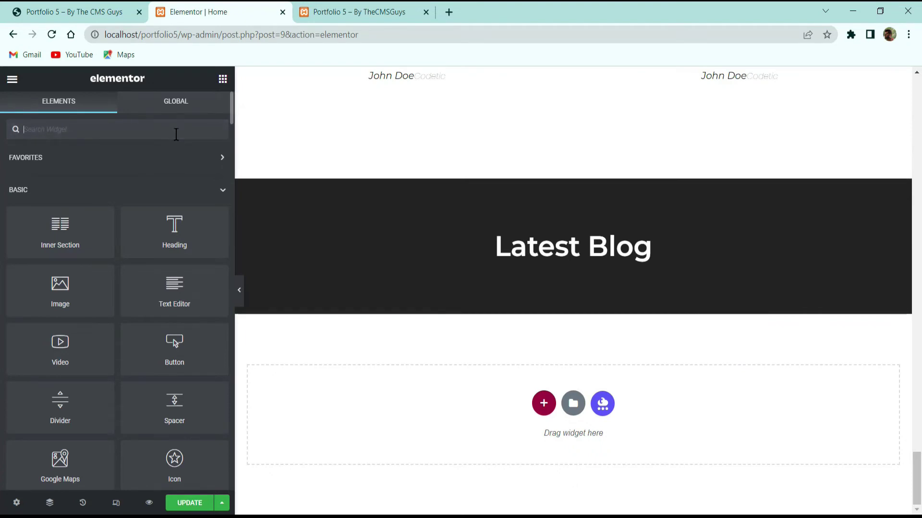
# Search 'post', drop a Post Grid into Latest Blog, and set Posts Per Page to 3.
pyautogui.write('post')
pyautogui.moveTo(73, 156); pyautogui.dragTo(564, 207)
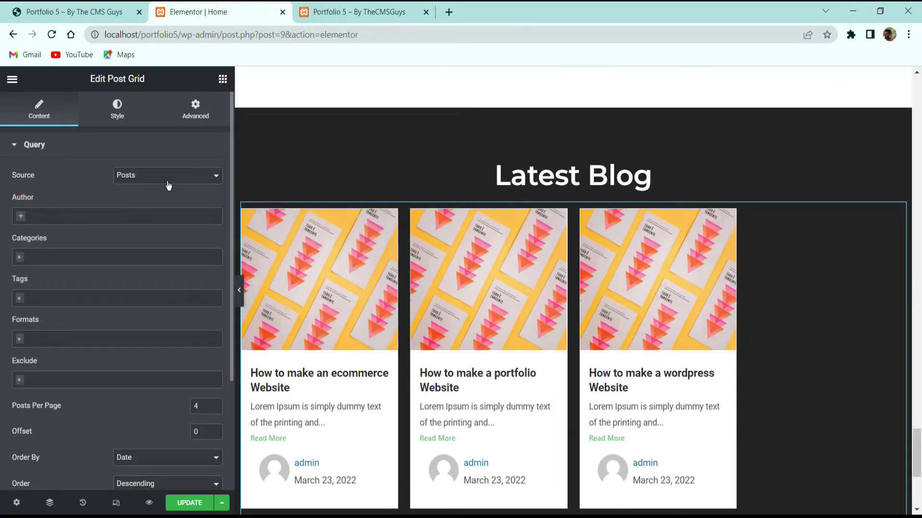
pyautogui.scroll(-3, 130, 254)
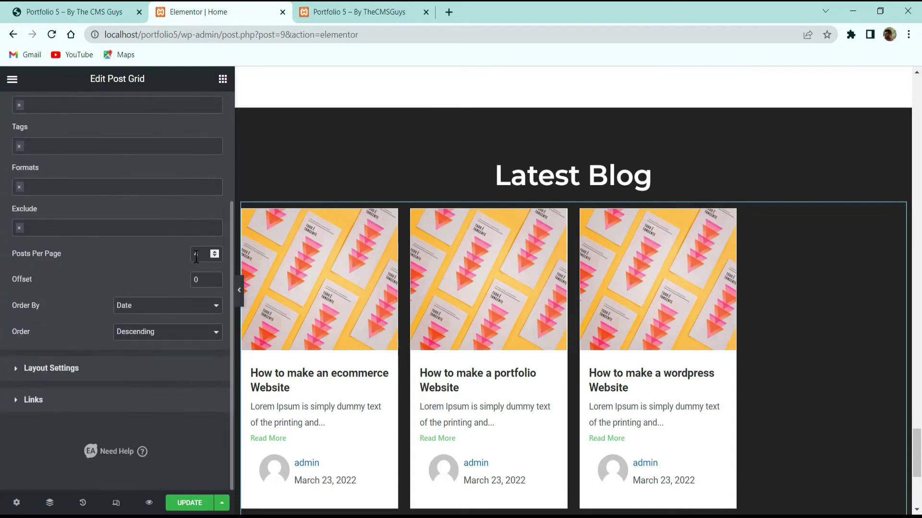
pyautogui.write('3')
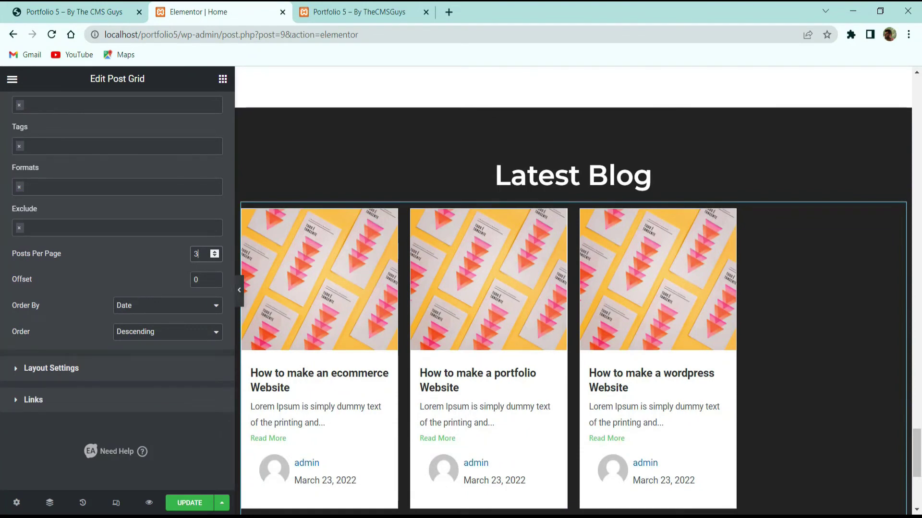
# Set the Post Grid to 3 columns with the Default (Lite) template, keeping post images.
pyautogui.click(91, 365)
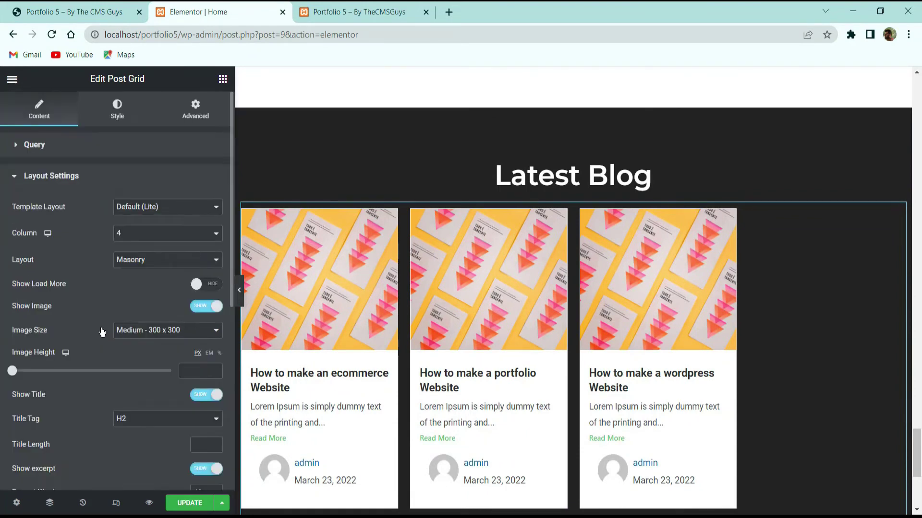
pyautogui.click(159, 233)
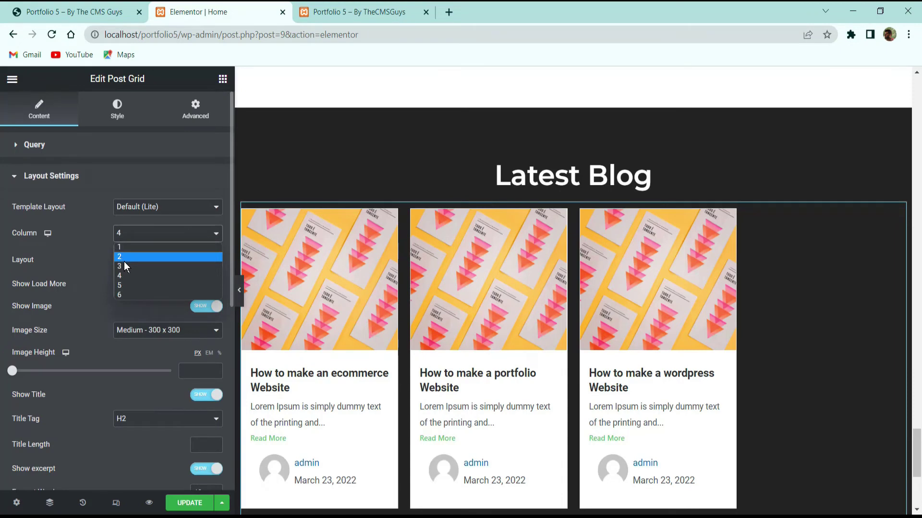
pyautogui.click(124, 265)
pyautogui.click(152, 208)
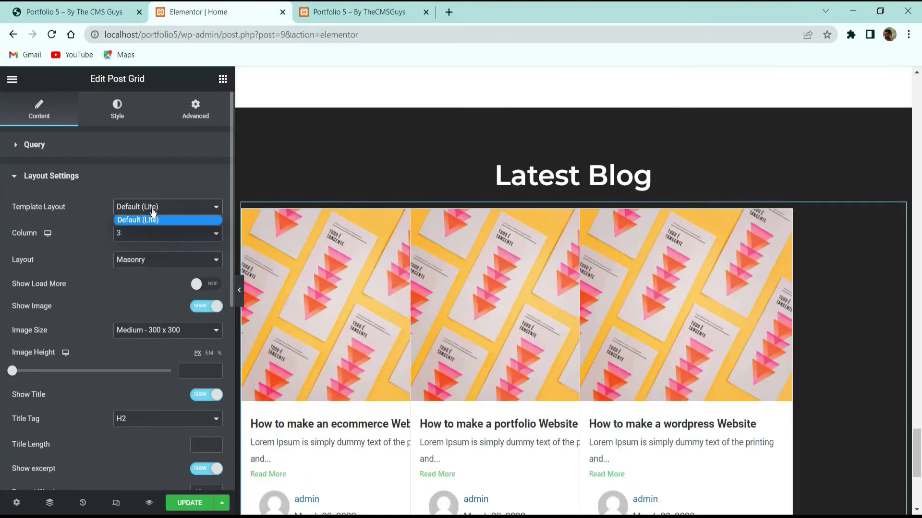
pyautogui.click(143, 223)
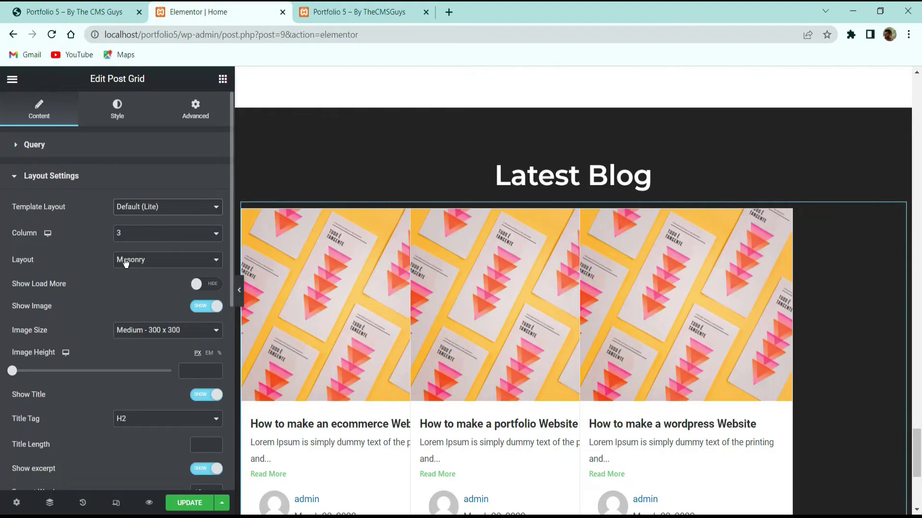
pyautogui.click(208, 299)
pyautogui.click(209, 305)
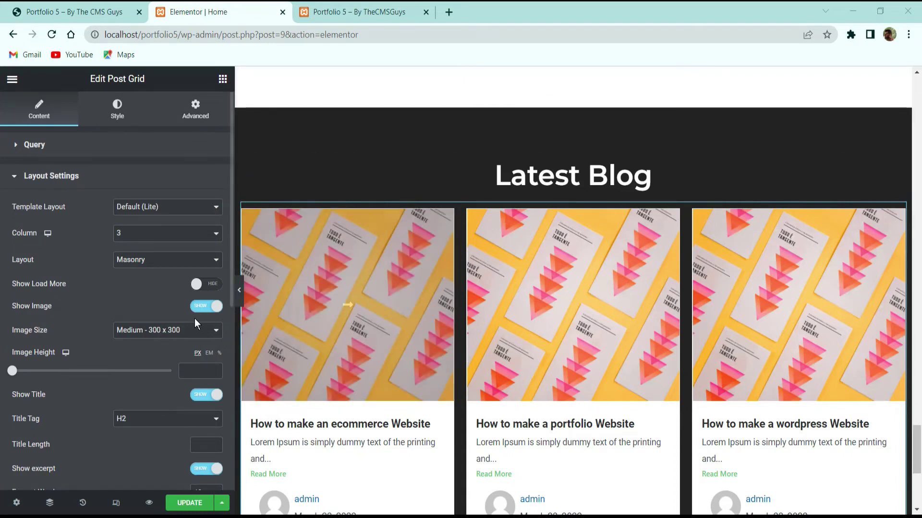
# Hide the avatar, author name and date on the post cards.
pyautogui.scroll(-3, 181, 333)
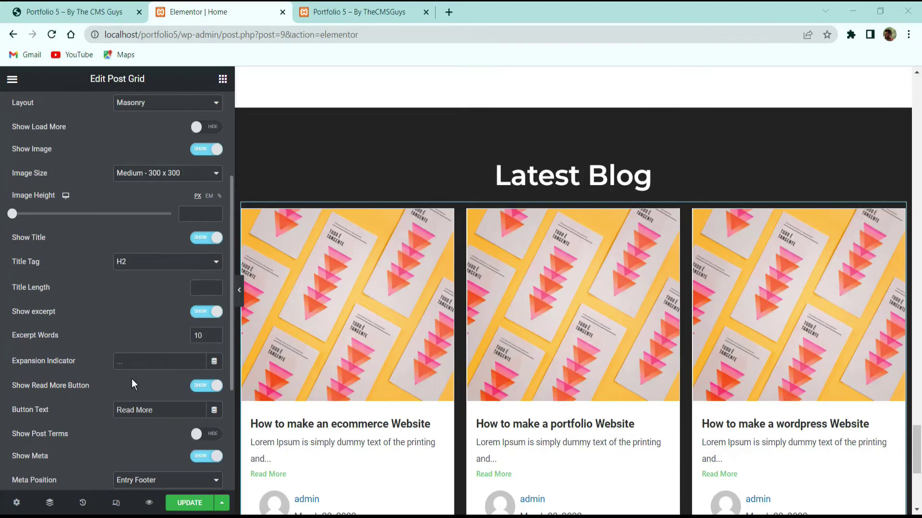
pyautogui.click(72, 11)
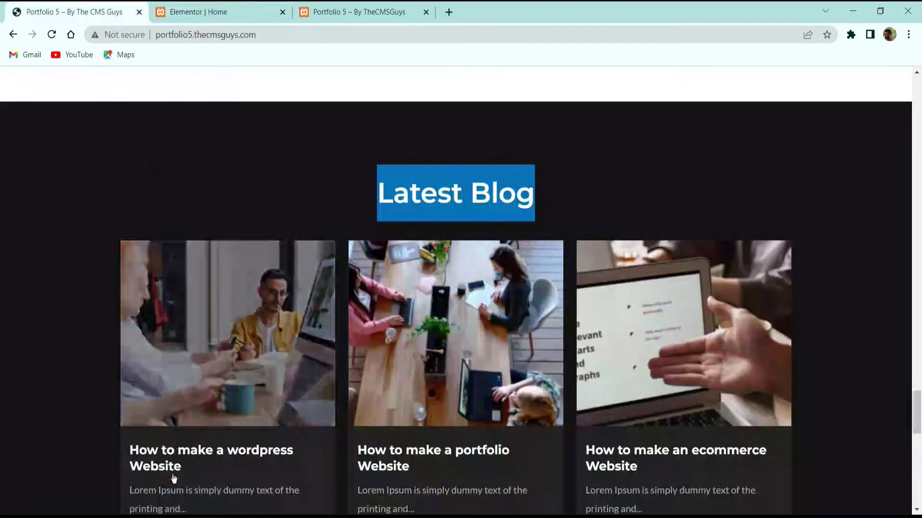
pyautogui.scroll(-2, 186, 471)
pyautogui.click(181, 9)
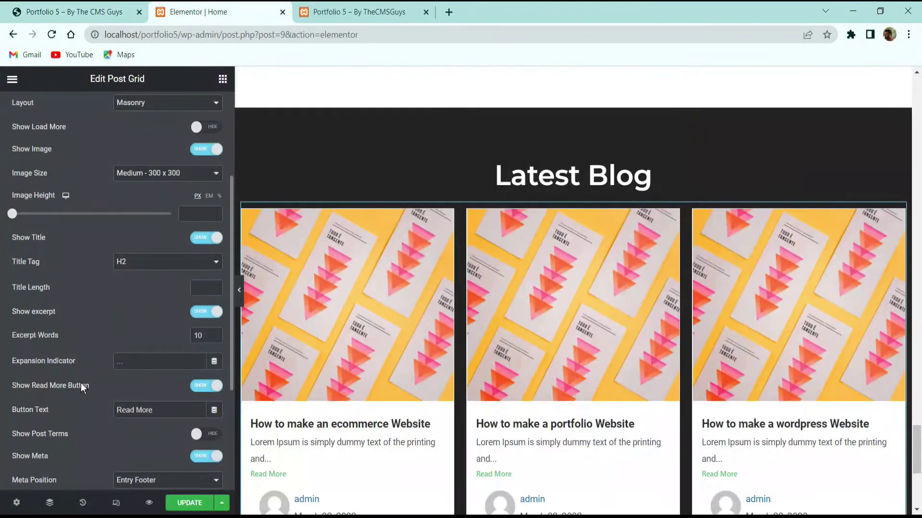
pyautogui.scroll(-3, 191, 400)
pyautogui.scroll(-2, 329, 373)
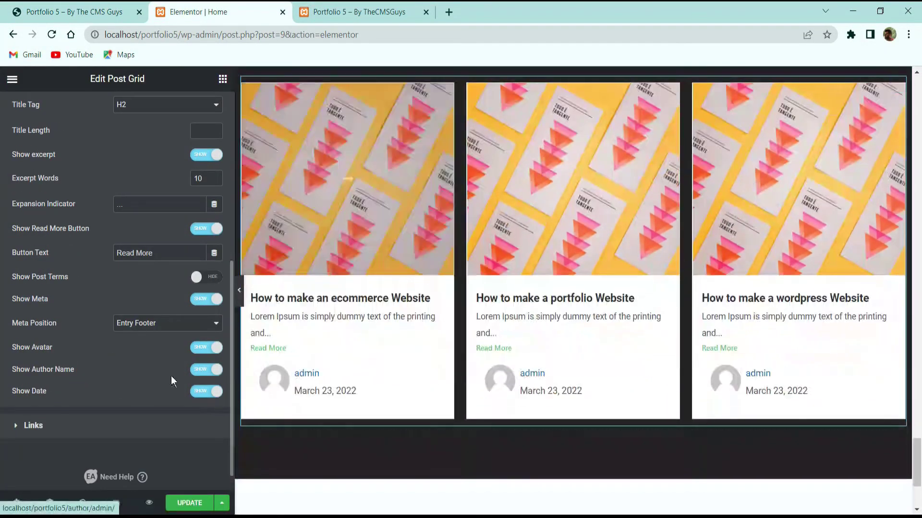
pyautogui.click(213, 350)
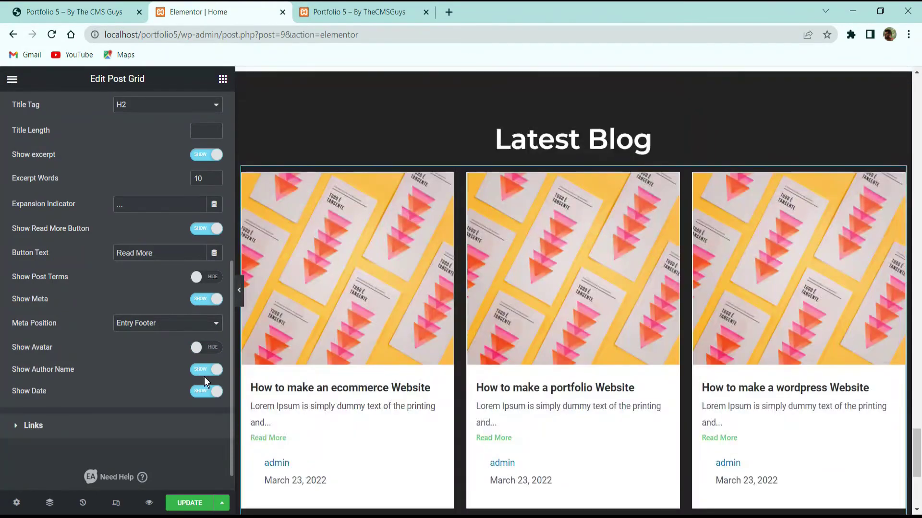
pyautogui.click(204, 373)
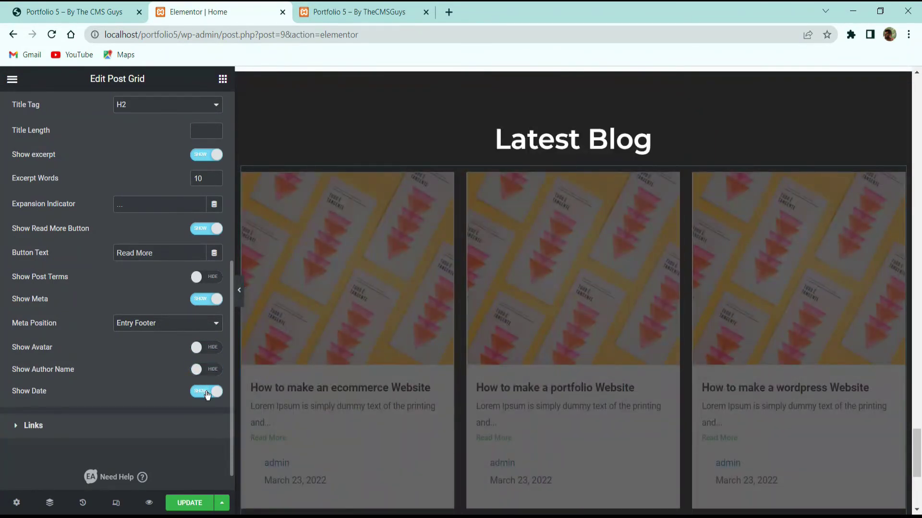
pyautogui.click(205, 391)
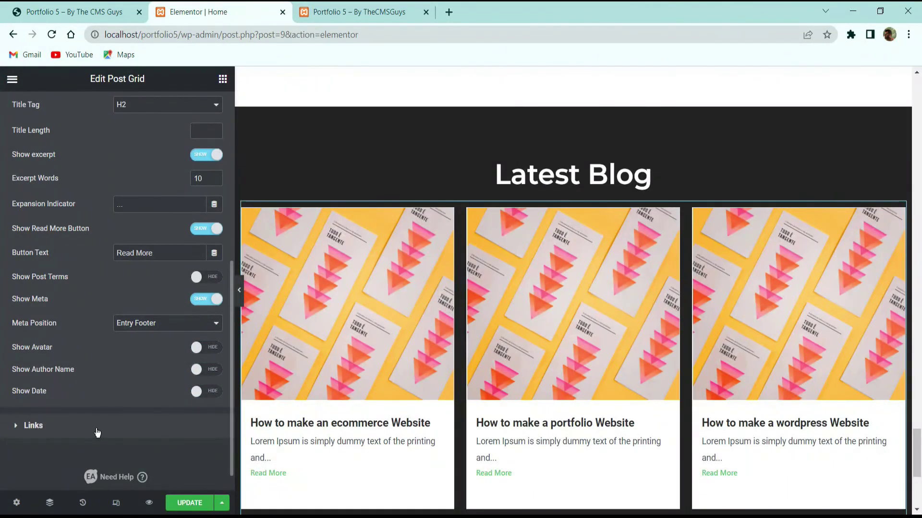
# Make the Image, Title and Read More links No Follow, none opening in a new tab.
pyautogui.click(100, 426)
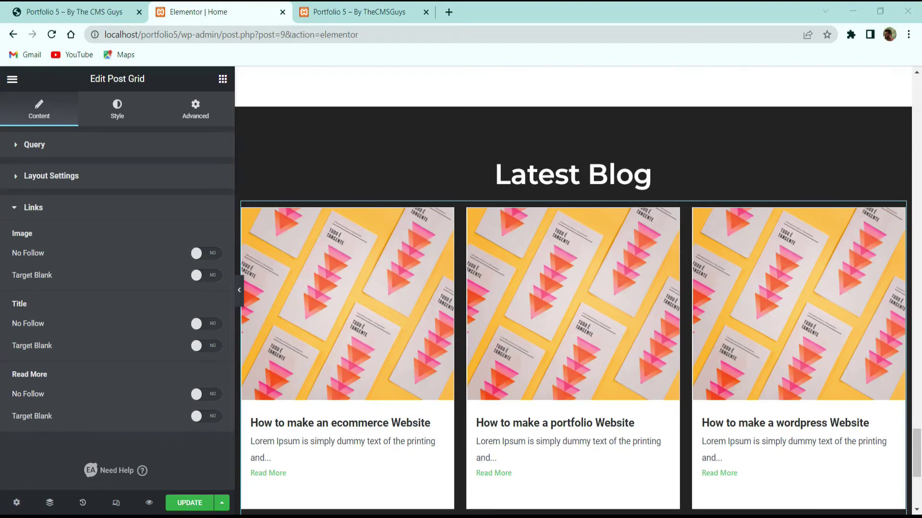
pyautogui.click(205, 253)
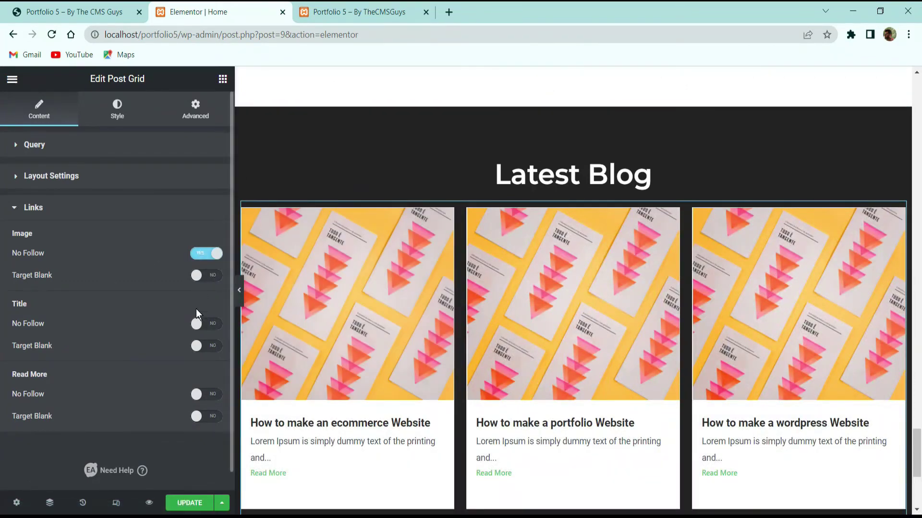
pyautogui.click(203, 279)
pyautogui.click(214, 257)
pyautogui.click(214, 278)
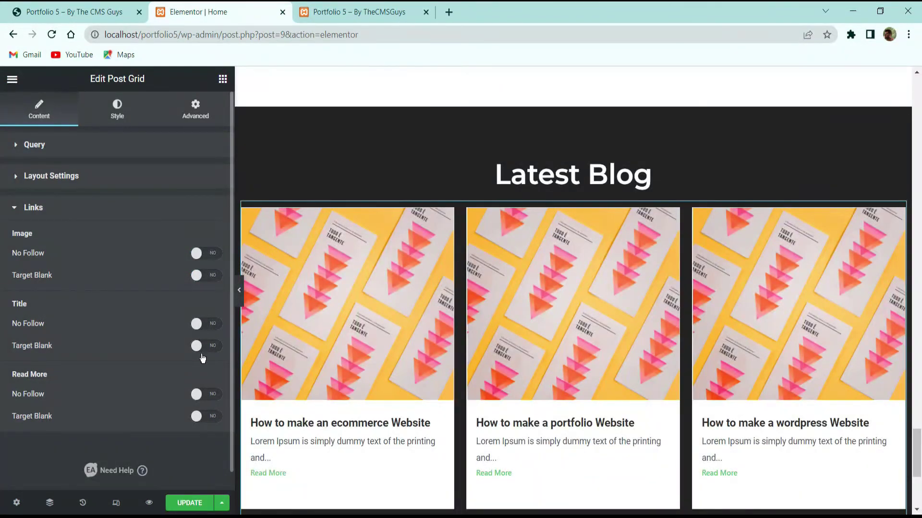
pyautogui.click(207, 346)
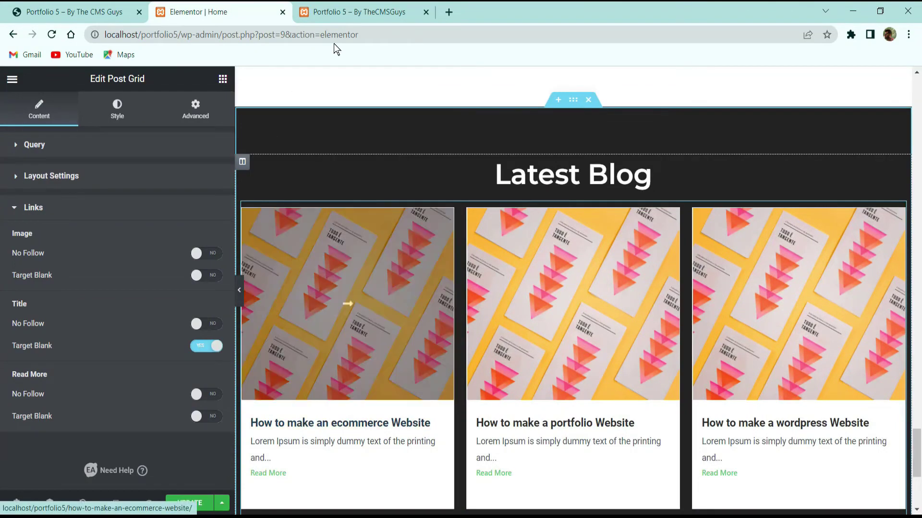
pyautogui.click(206, 324)
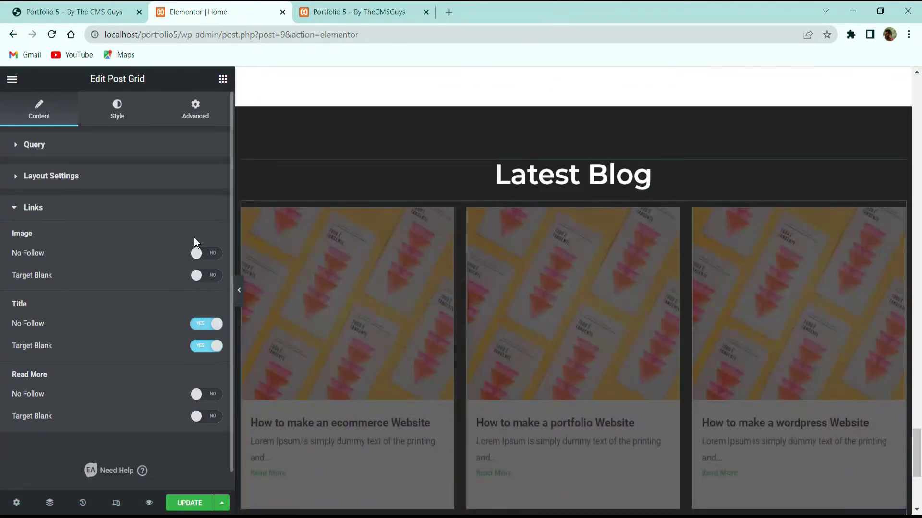
pyautogui.click(206, 253)
pyautogui.click(207, 394)
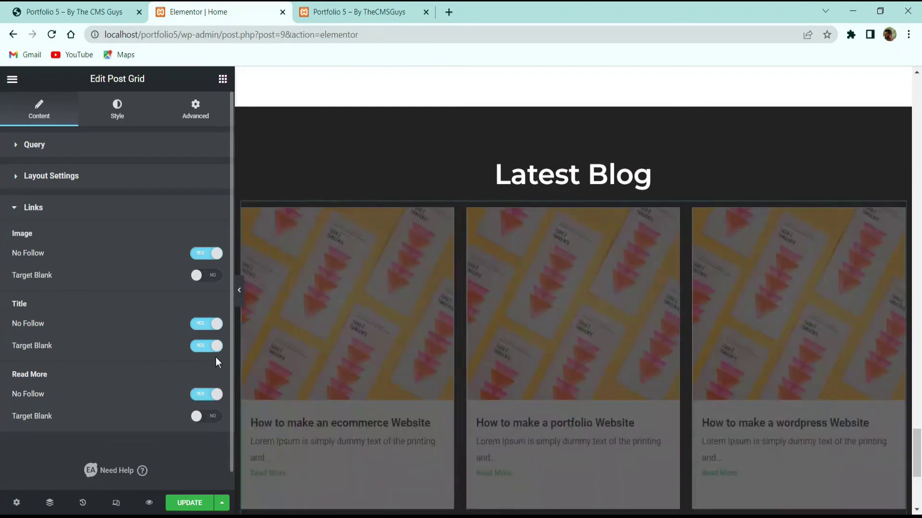
pyautogui.click(206, 346)
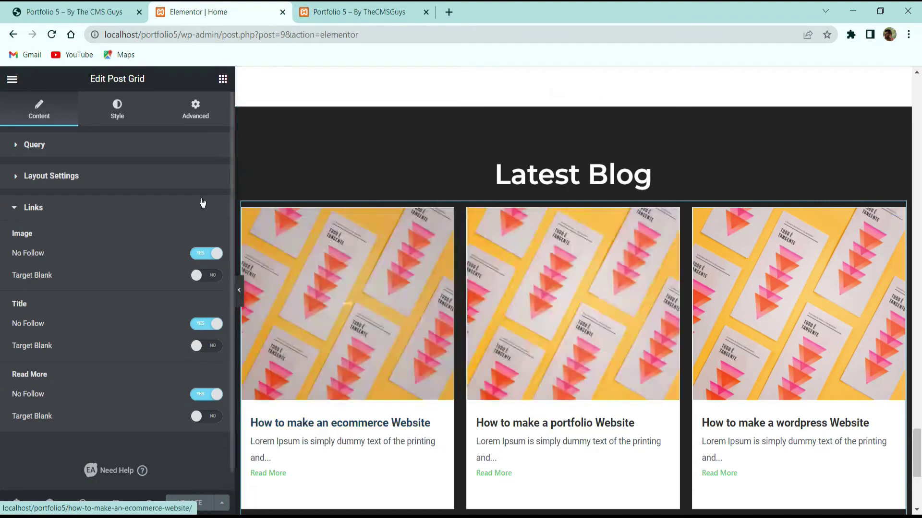
pyautogui.click(118, 110)
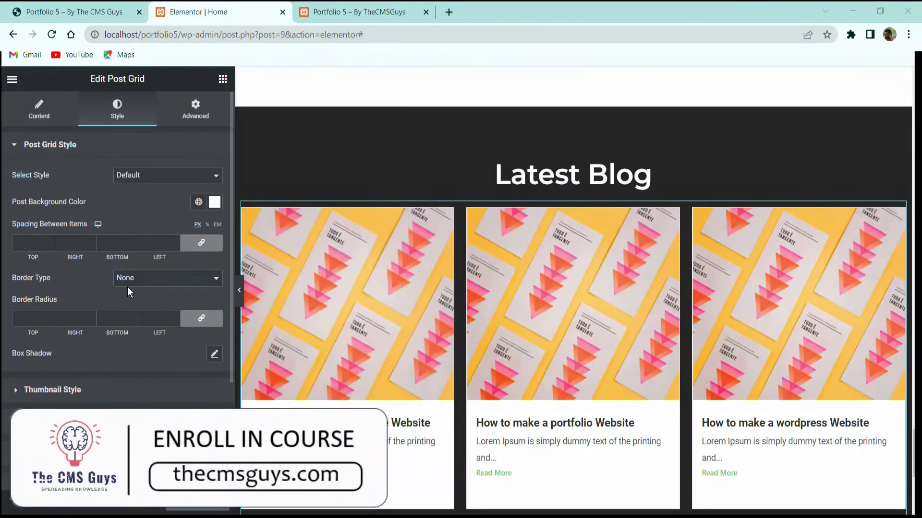
# Make the post card background transparent, keep the Default grid style, and set thumbnail corner radius to 0.
pyautogui.click(214, 202)
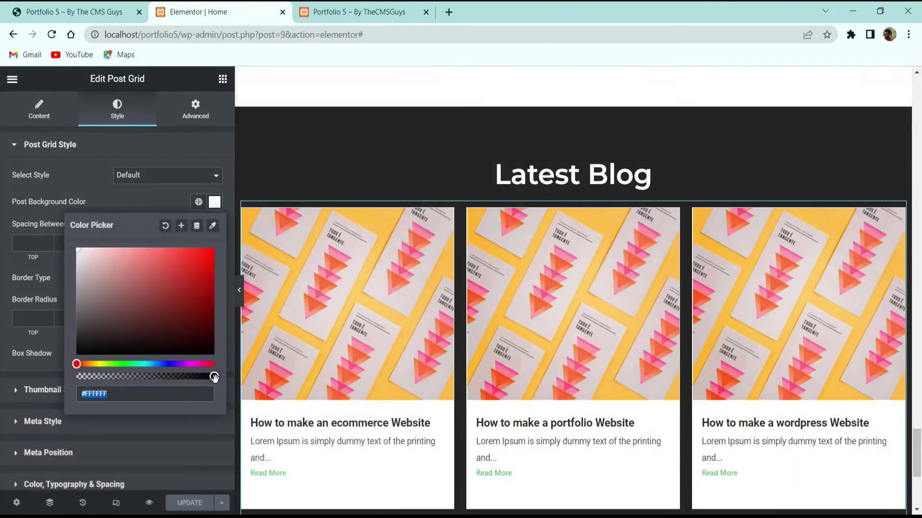
pyautogui.moveTo(213, 376); pyautogui.dragTo(76, 376)
pyautogui.click(48, 264)
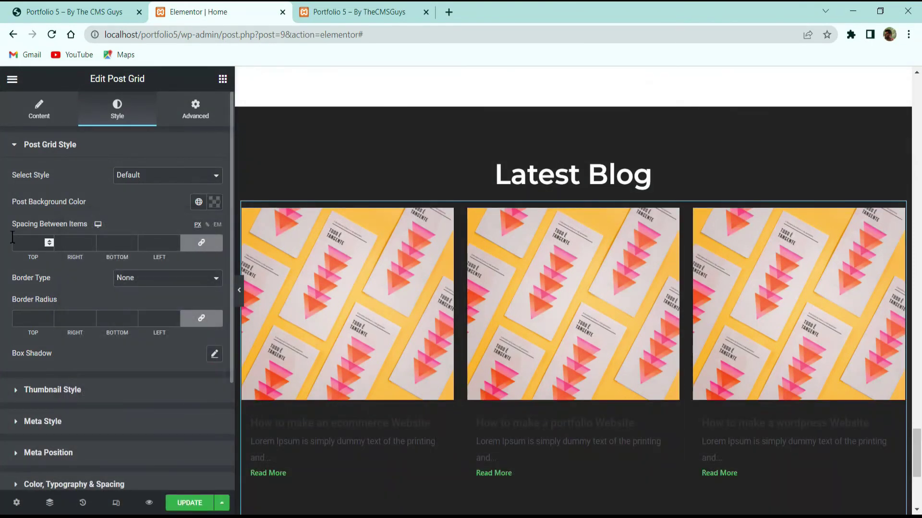
pyautogui.click(137, 176)
pyautogui.click(135, 177)
pyautogui.click(88, 395)
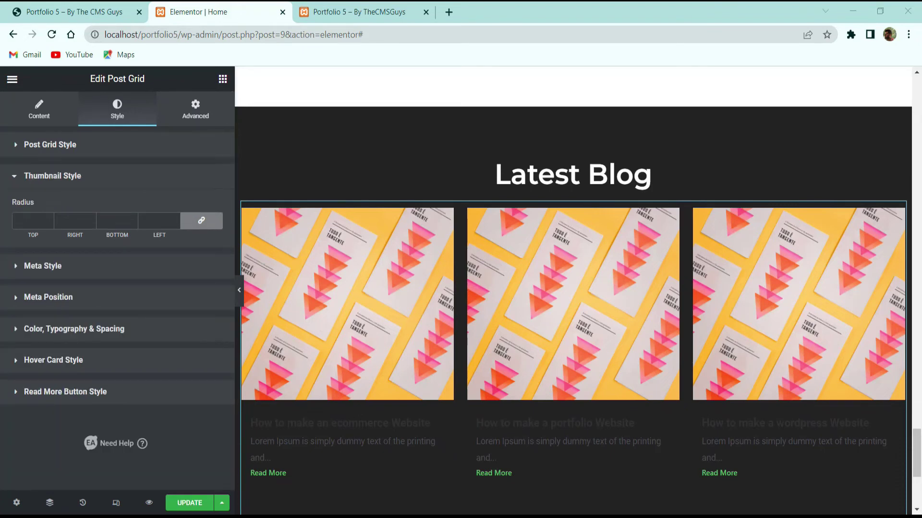
pyautogui.click(200, 220)
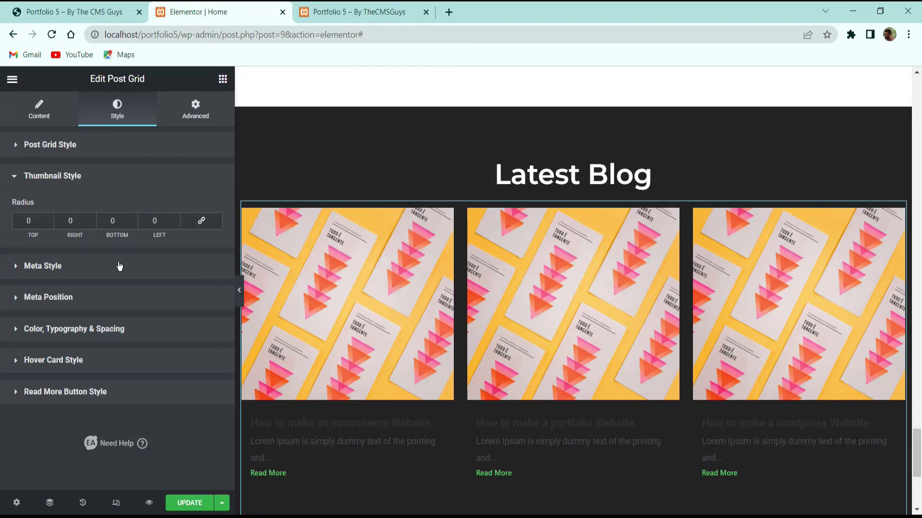
pyautogui.click(75, 269)
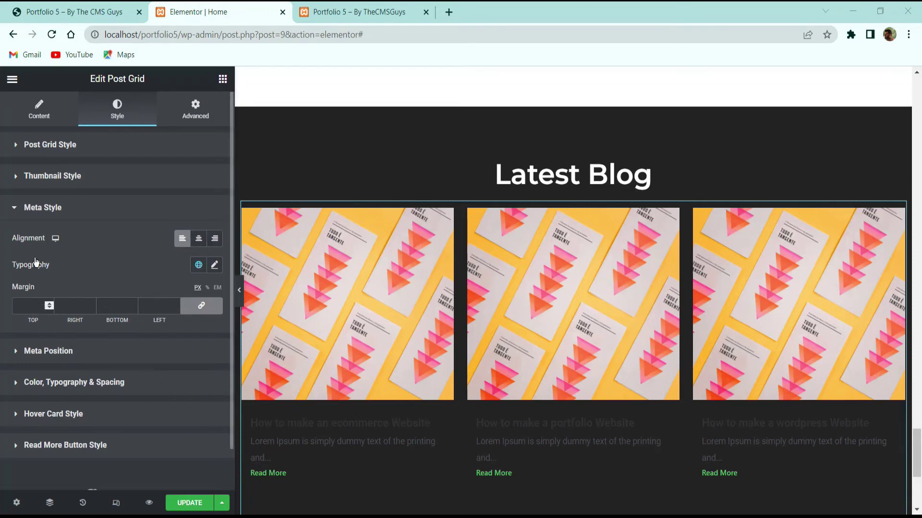
pyautogui.click(47, 215)
pyautogui.click(49, 240)
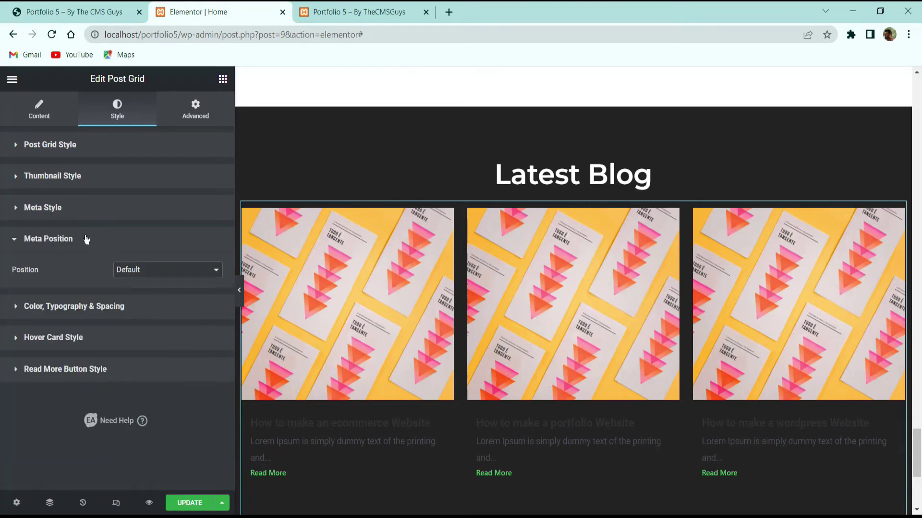
pyautogui.click(67, 240)
# Set the post title colour and hover colour to white #FFFFFF.
pyautogui.click(83, 268)
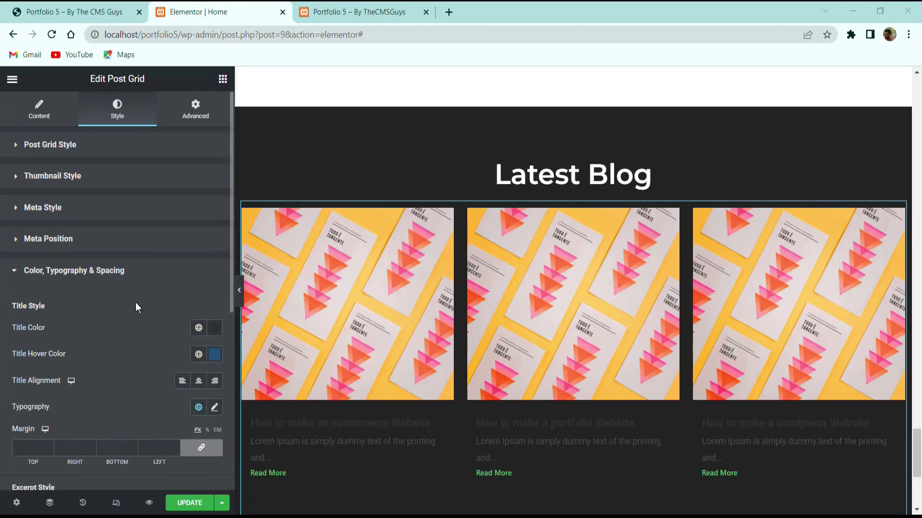
pyautogui.click(214, 328)
pyautogui.moveTo(130, 235); pyautogui.dragTo(30, 100)
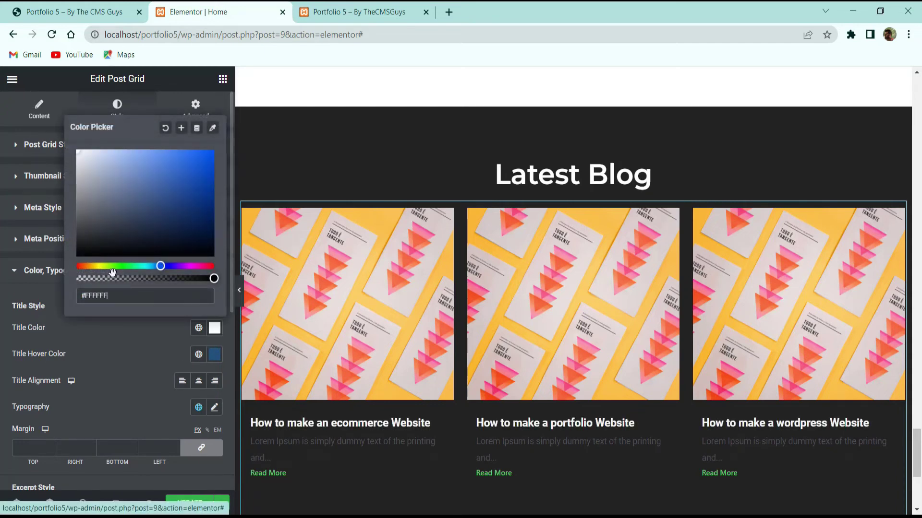
pyautogui.click(124, 327)
pyautogui.click(210, 361)
pyautogui.tripleClick(144, 322)
pyautogui.write('#FFFFFF')
pyautogui.click(159, 379)
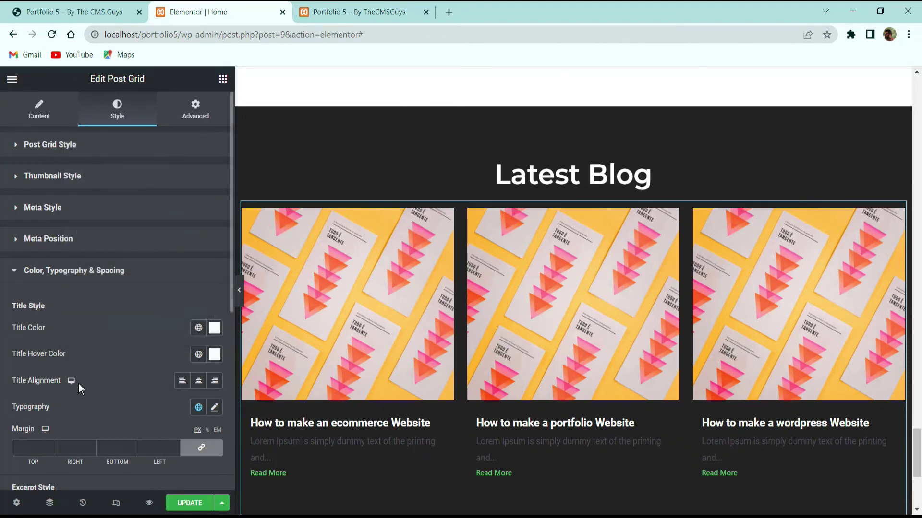
# Left-align the post titles in Montserrat 20 px, weight 700.
pyautogui.scroll(-3, 79, 384)
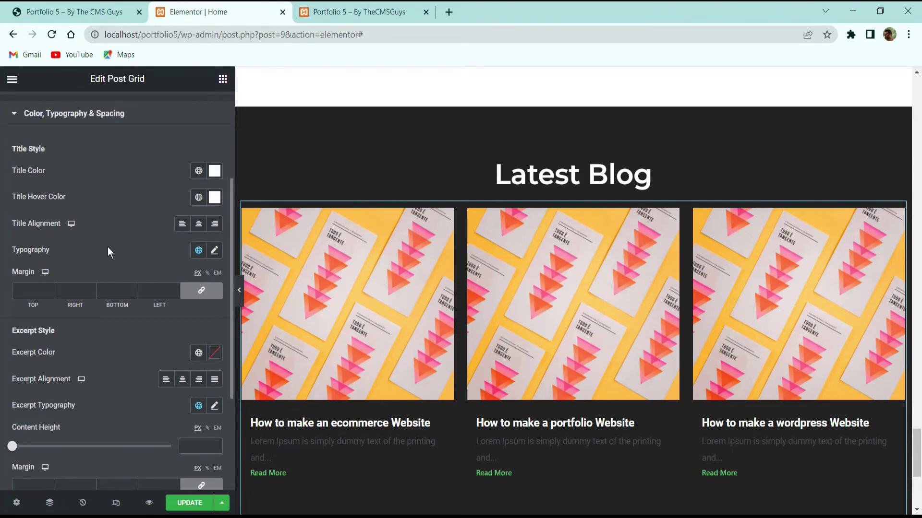
pyautogui.click(198, 223)
pyautogui.click(181, 224)
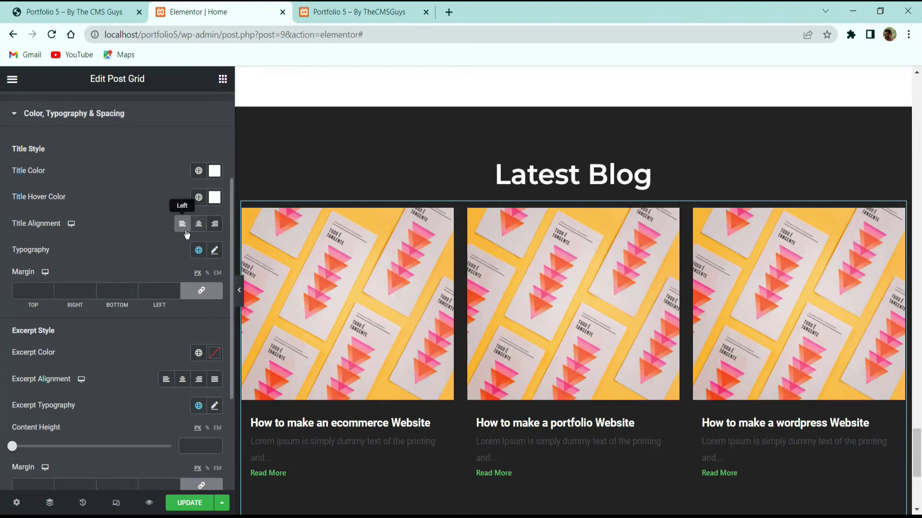
pyautogui.click(214, 251)
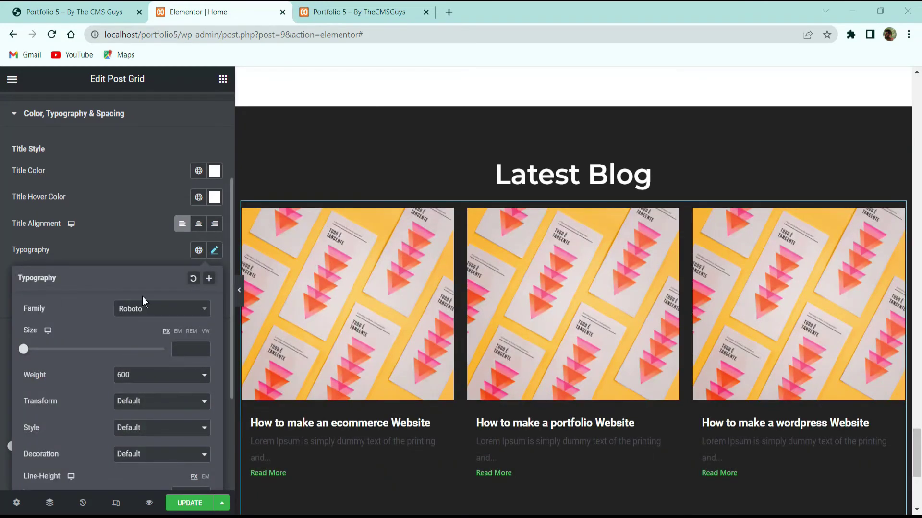
pyautogui.click(151, 317)
pyautogui.write('montser')
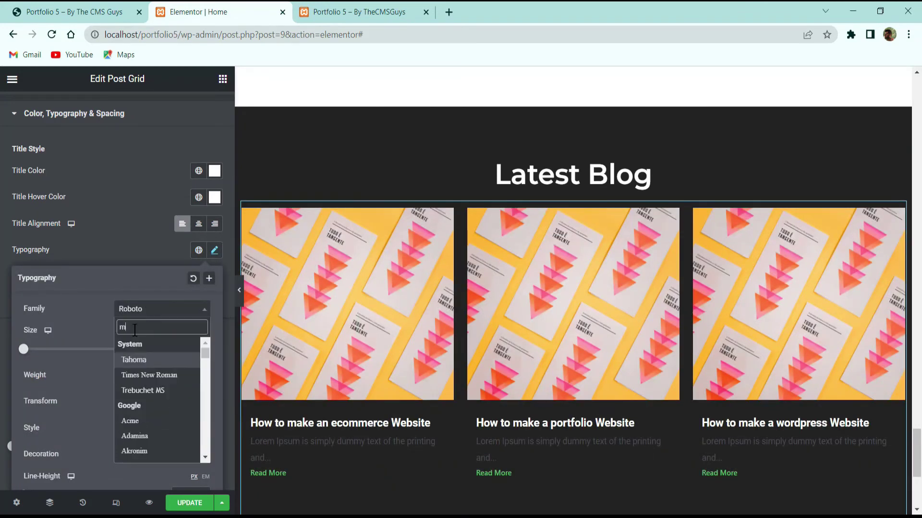
pyautogui.press('Return')
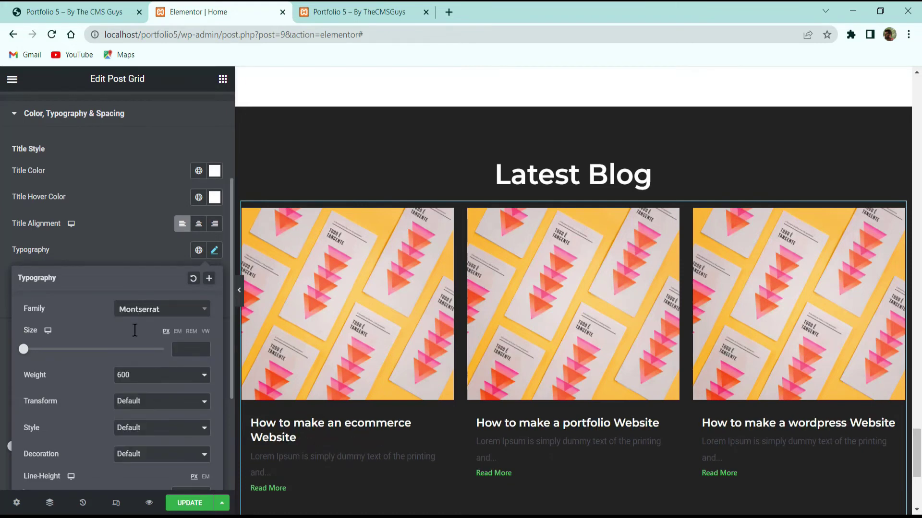
pyautogui.write('20')
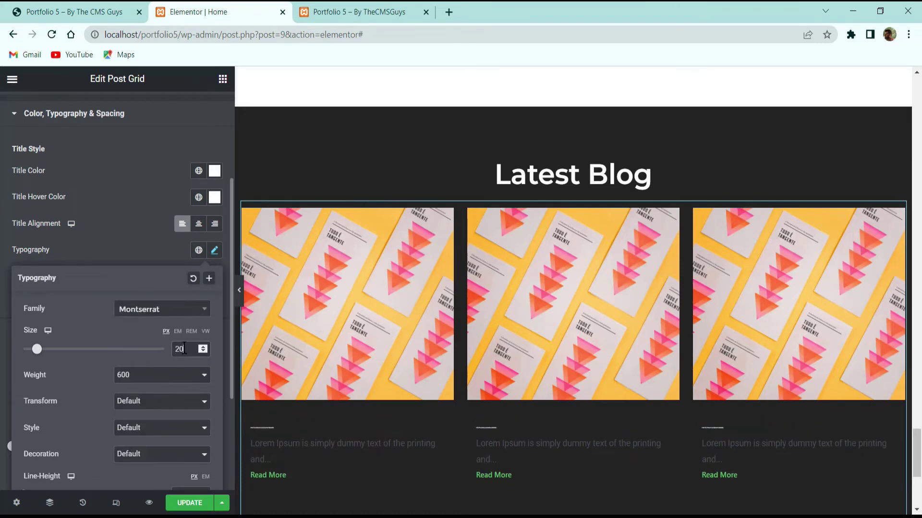
pyautogui.click(149, 379)
pyautogui.click(136, 443)
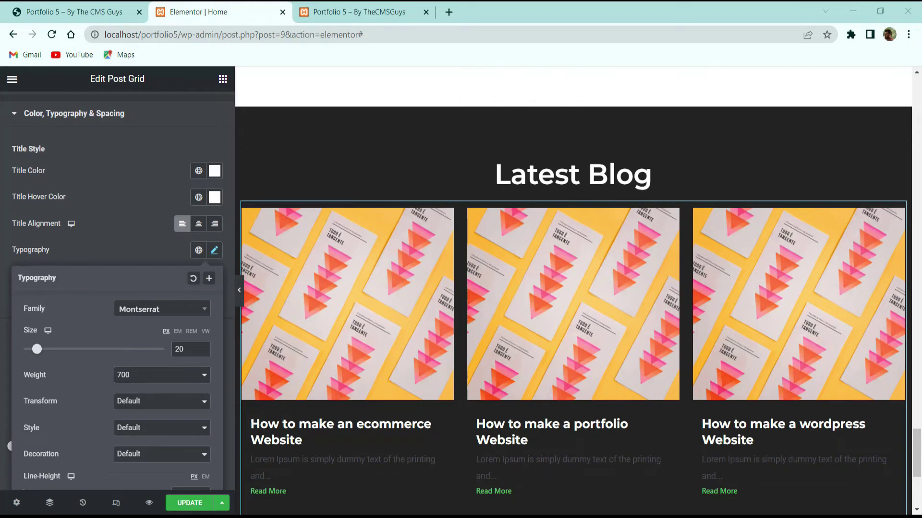
pyautogui.click(98, 274)
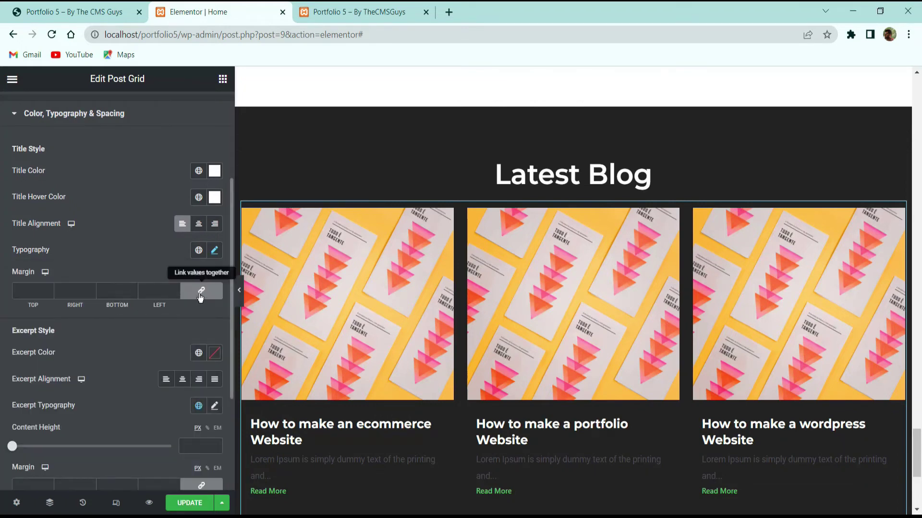
# Unlink the title margins and set top and bottom to 10.
pyautogui.click(32, 291)
pyautogui.write('0')
pyautogui.doubleClick(29, 288)
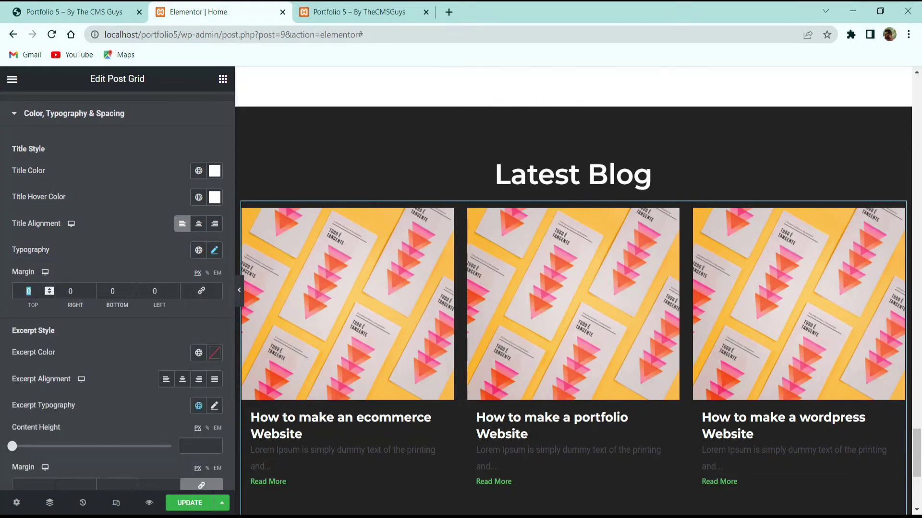
pyautogui.write('10')
pyautogui.click(117, 289)
pyautogui.write('10')
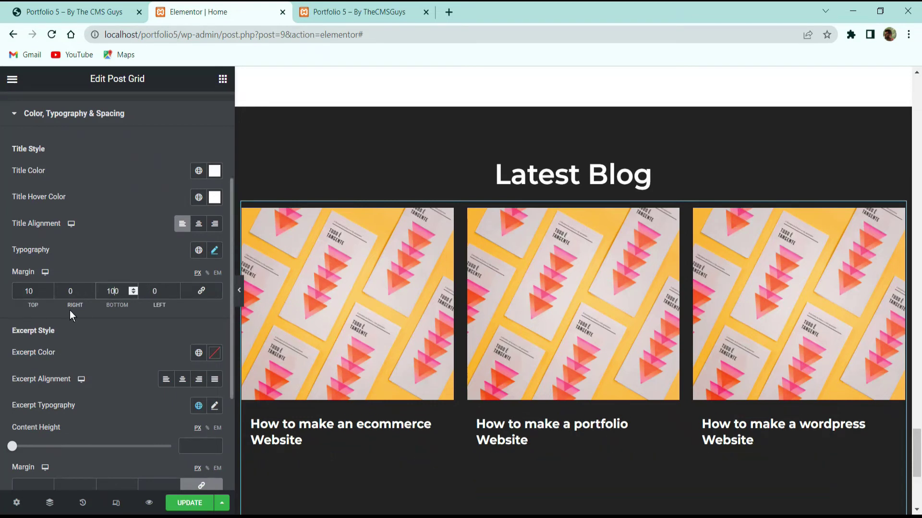
pyautogui.press('Delete')
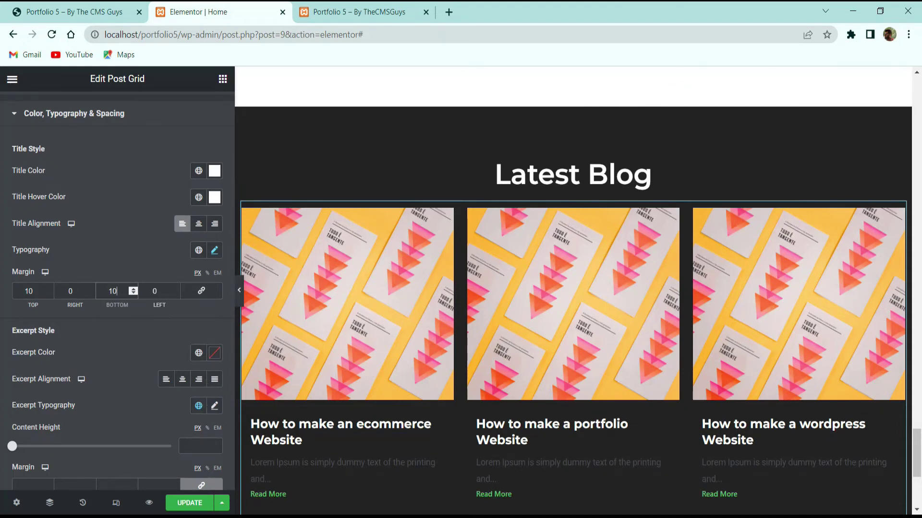
# Set the excerpt colour to light grey #ababab.
pyautogui.click(215, 353)
pyautogui.write('ababab')
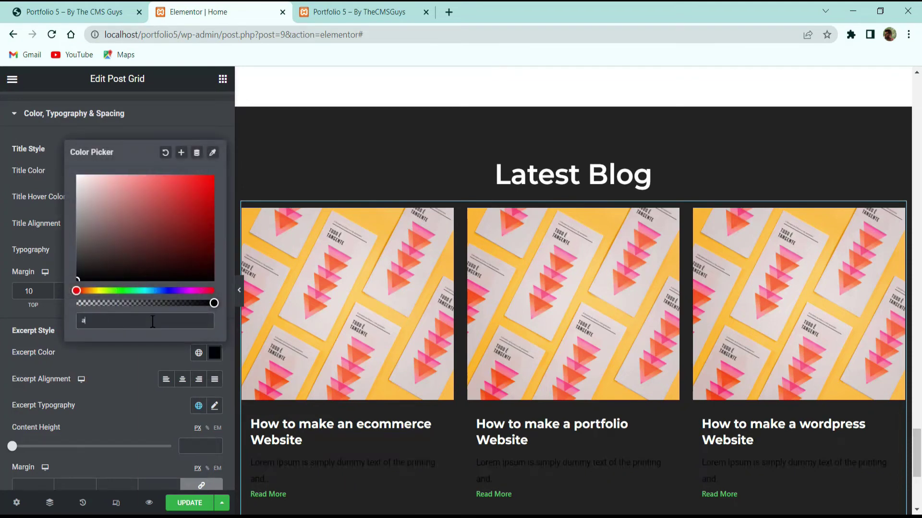
pyautogui.click(136, 365)
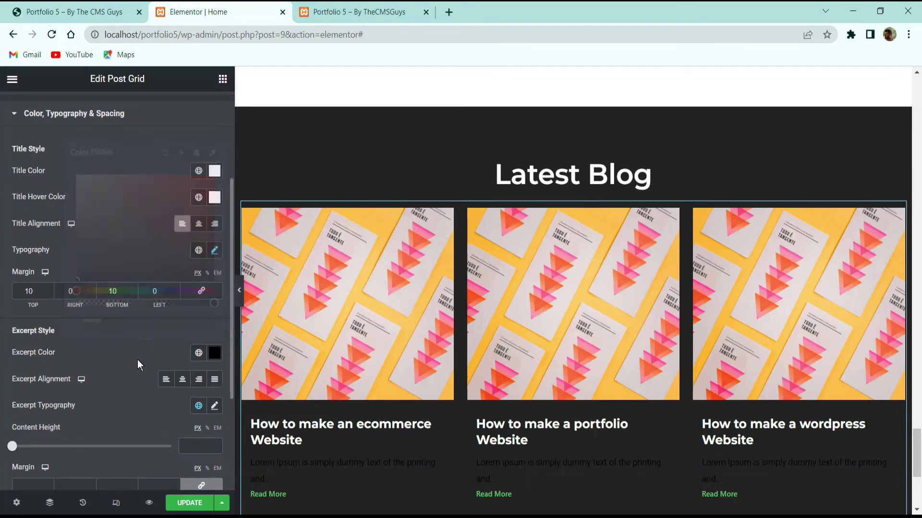
pyautogui.click(214, 353)
pyautogui.press('Return')
pyautogui.click(114, 349)
# Give the excerpts Poppins typography at 16 px.
pyautogui.click(214, 406)
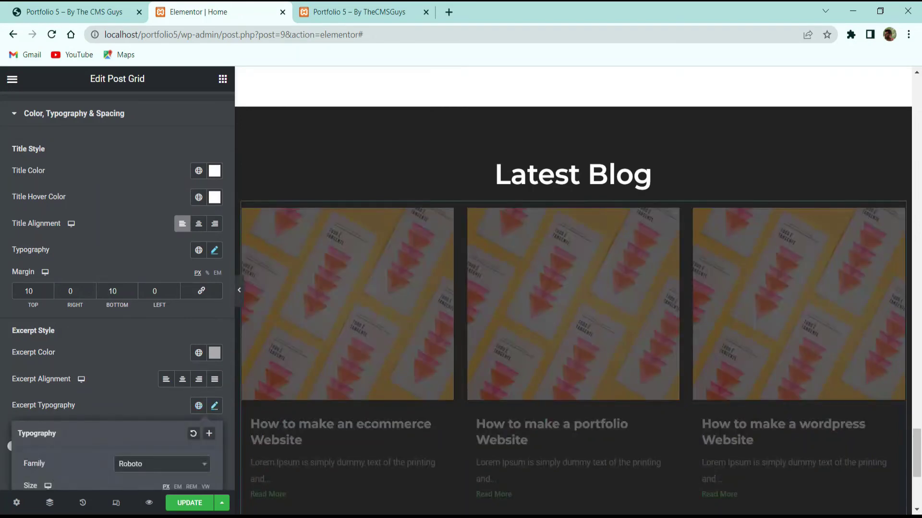
pyautogui.scroll(-5, 170, 382)
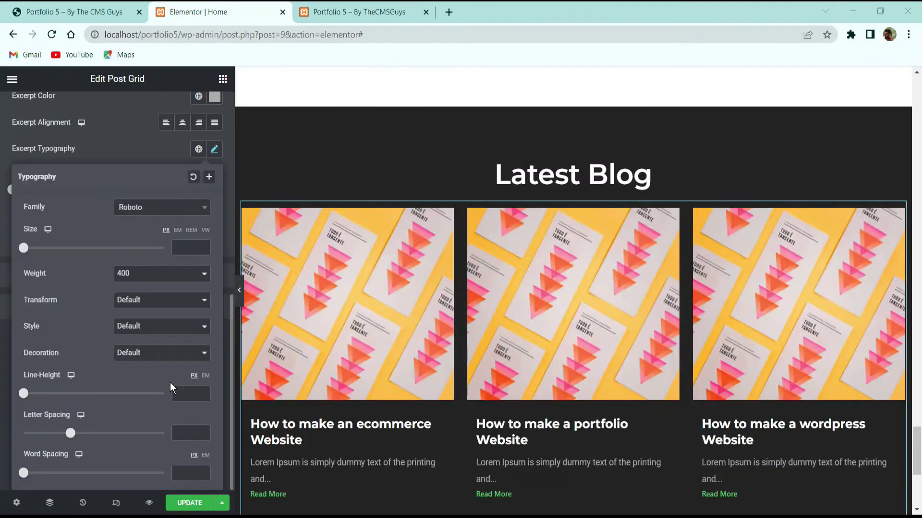
pyautogui.click(151, 211)
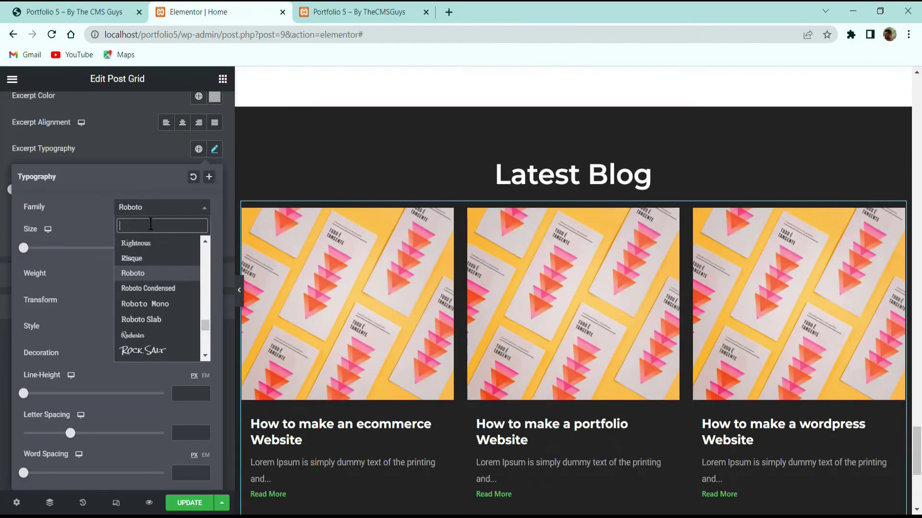
pyautogui.write('pop')
pyautogui.click(144, 259)
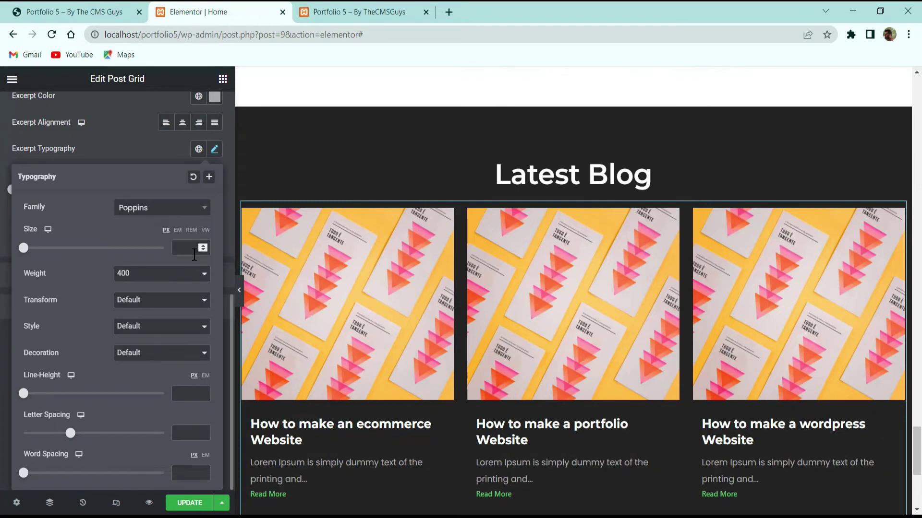
pyautogui.click(181, 245)
pyautogui.write('16')
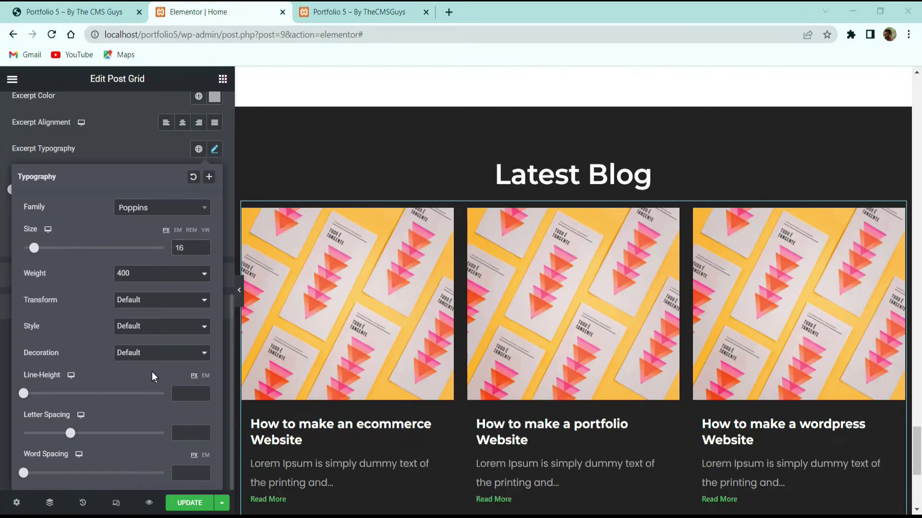
pyautogui.click(83, 159)
# Set the excerpt top and bottom margins to 10.
pyautogui.scroll(2, 79, 235)
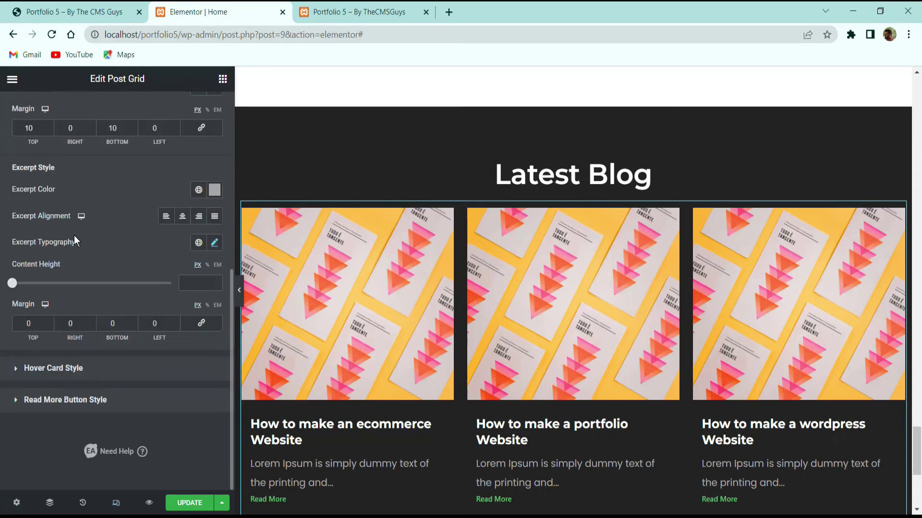
pyautogui.doubleClick(30, 322)
pyautogui.write('10')
pyautogui.press('capslock')
pyautogui.press('capslock')
pyautogui.press('Tab')
pyautogui.press('Tab')
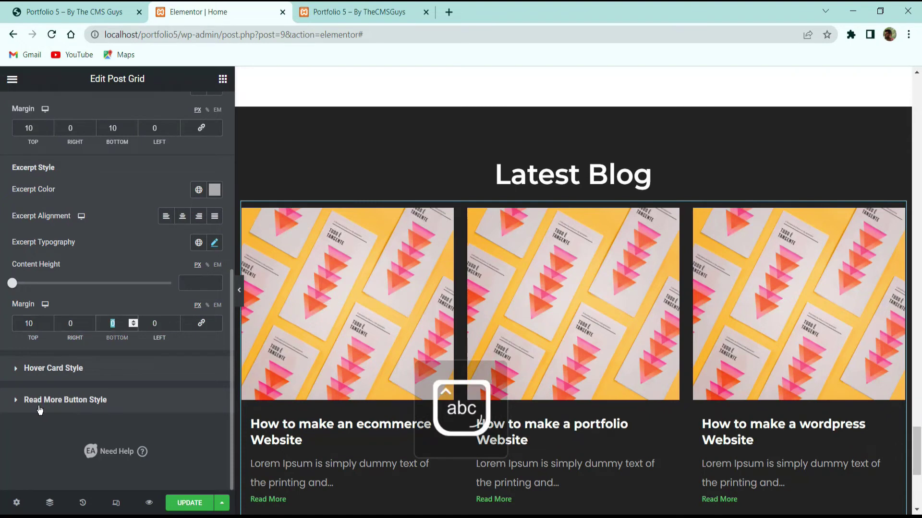
pyautogui.write('10')
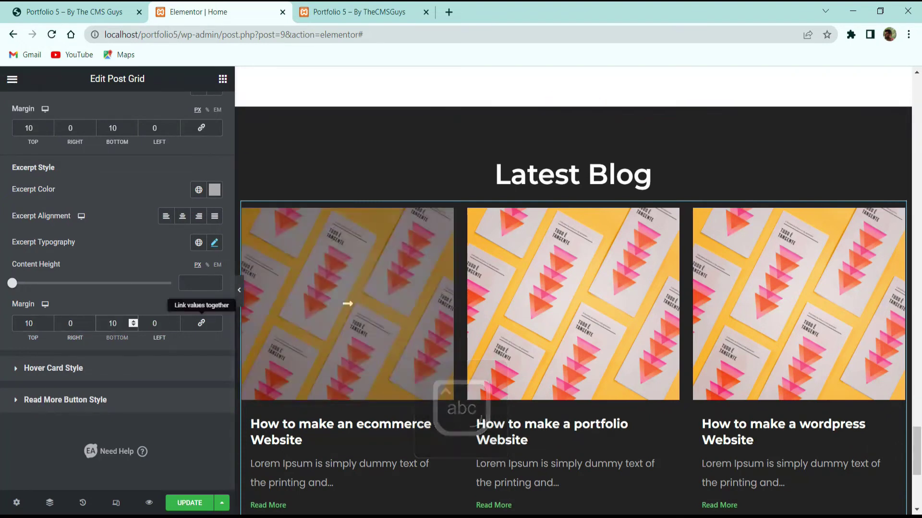
pyautogui.click(68, 369)
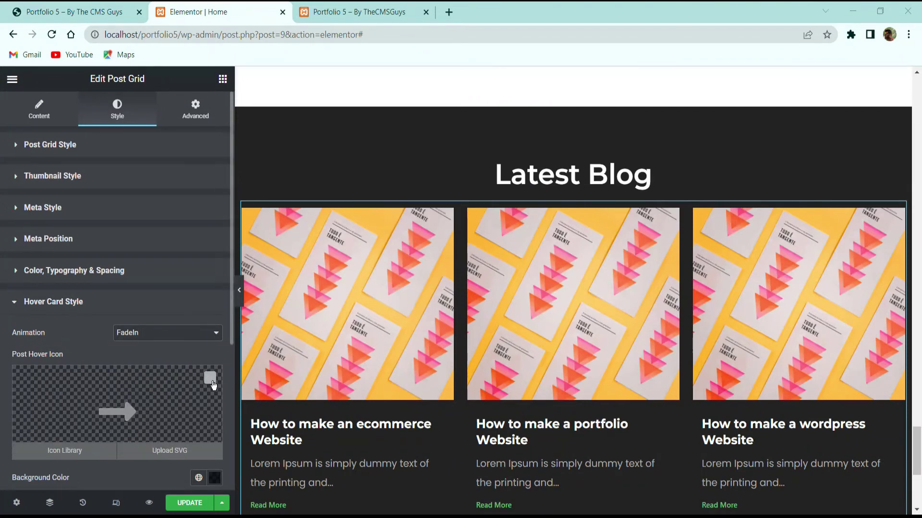
# Remove the arrow hover icon from the post cards.
pyautogui.click(205, 388)
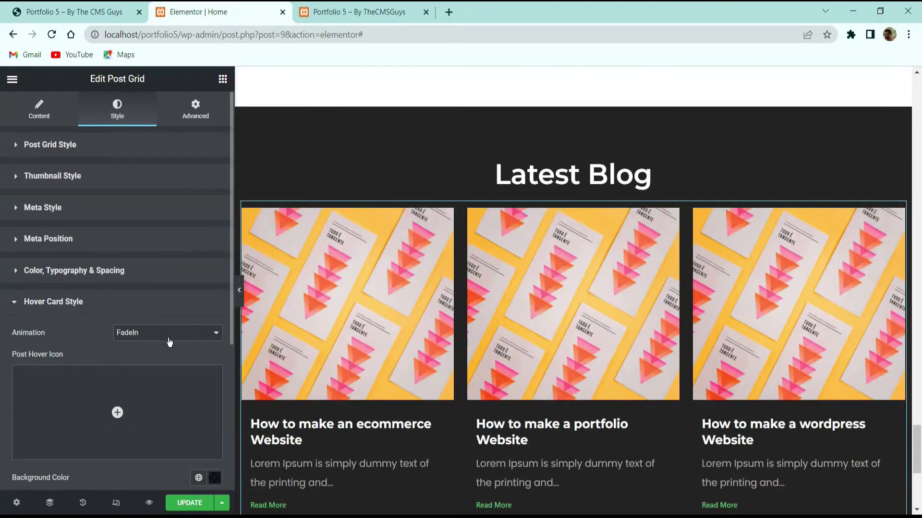
pyautogui.scroll(-5, 166, 320)
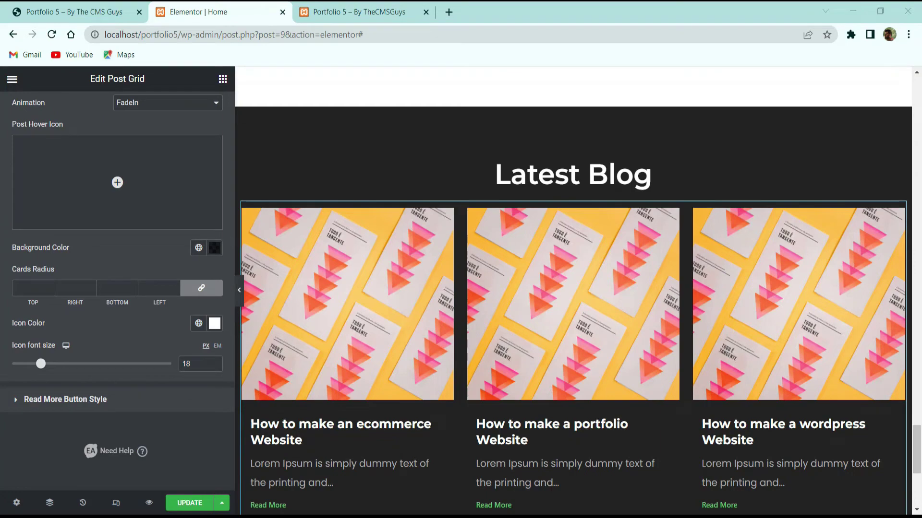
pyautogui.scroll(-3, 312, 318)
pyautogui.click(133, 399)
pyautogui.scroll(-3, 307, 312)
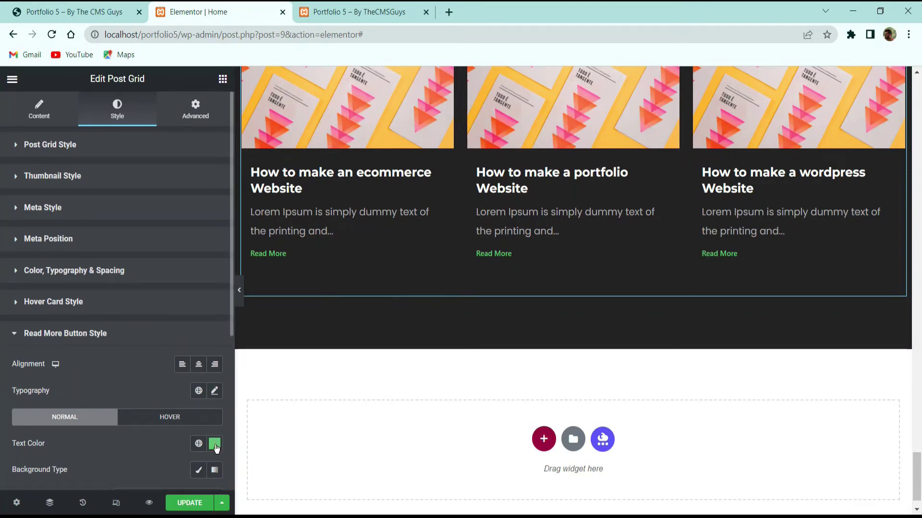
# Set the Read More link font to Montserrat at 14 px.
pyautogui.click(218, 395)
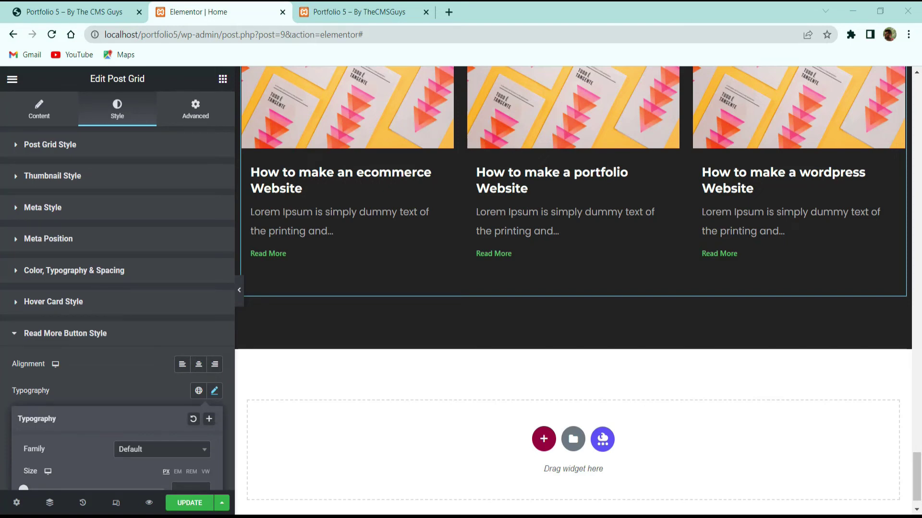
pyautogui.scroll(-3, 192, 336)
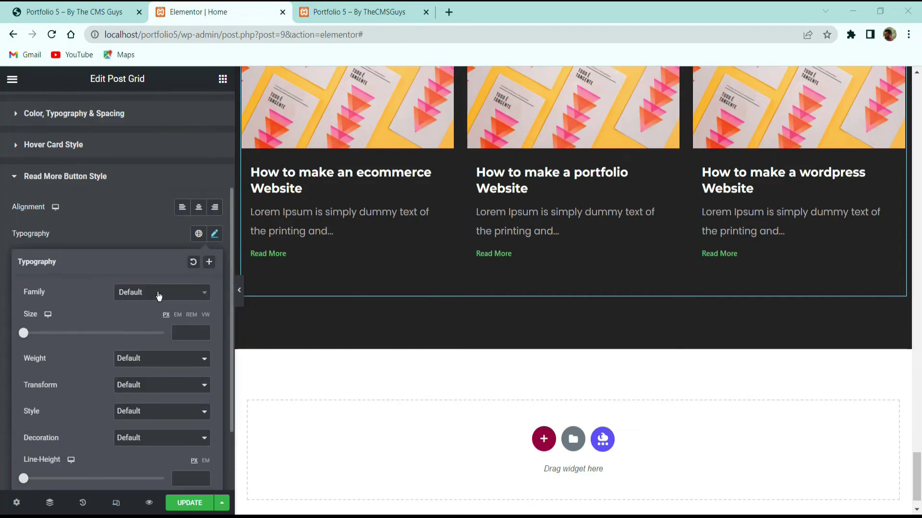
pyautogui.click(158, 293)
pyautogui.write('monts')
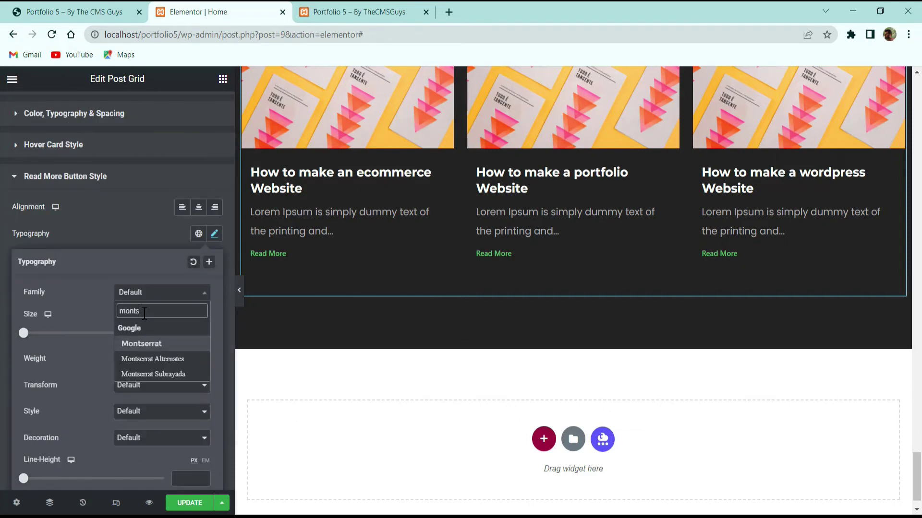
pyautogui.press('Return')
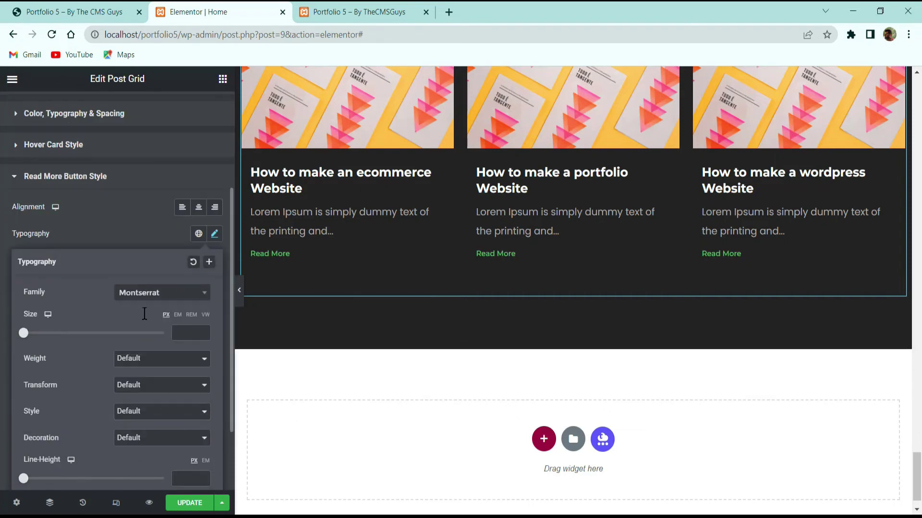
pyautogui.click(196, 332)
pyautogui.write('14')
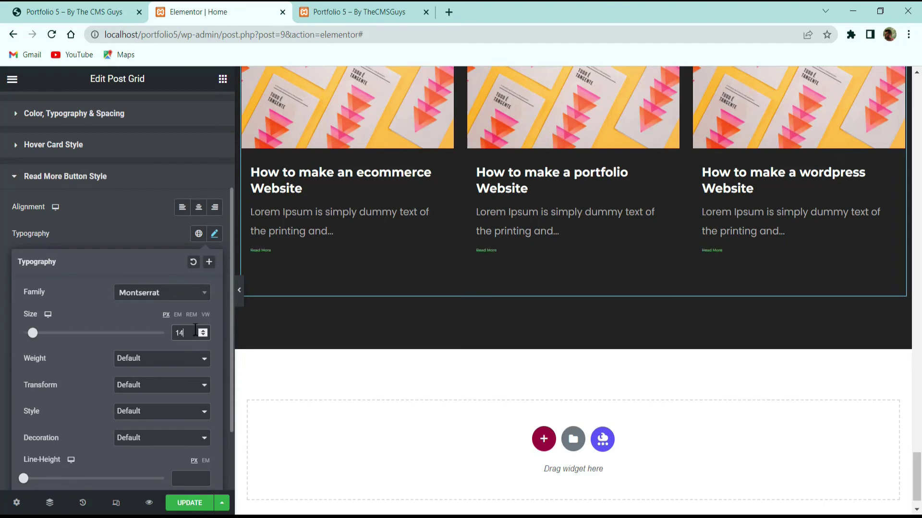
# Make the Read More text uppercase, weight 600, with 2.5em line height.
pyautogui.click(151, 377)
pyautogui.click(139, 406)
pyautogui.click(146, 360)
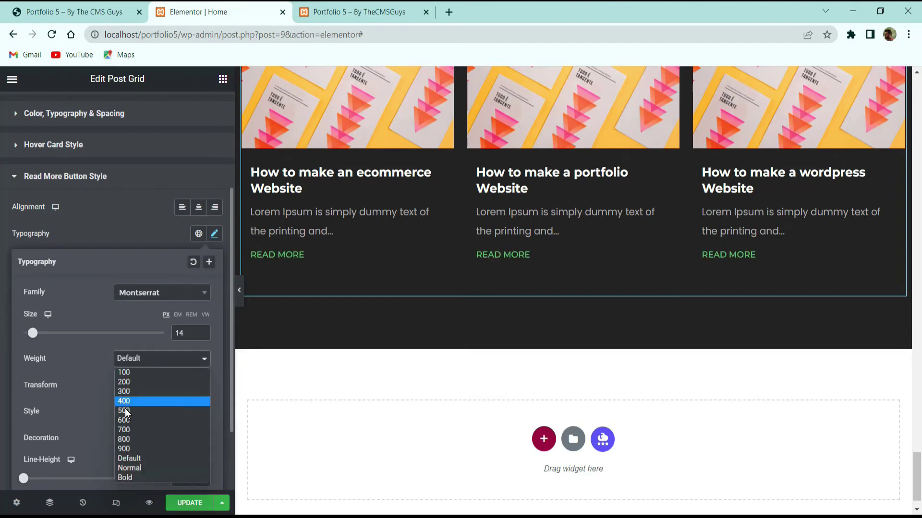
pyautogui.click(131, 419)
pyautogui.click(206, 461)
pyautogui.click(191, 478)
pyautogui.write('2.5')
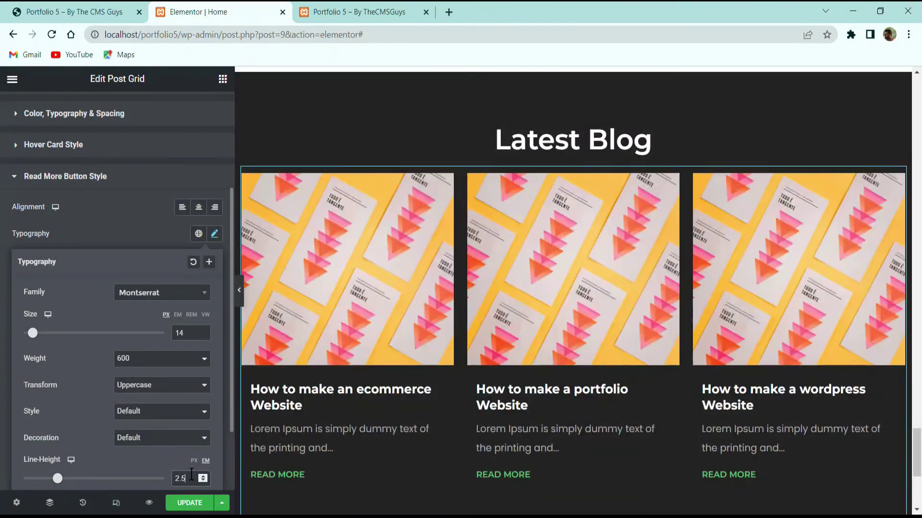
pyautogui.click(133, 242)
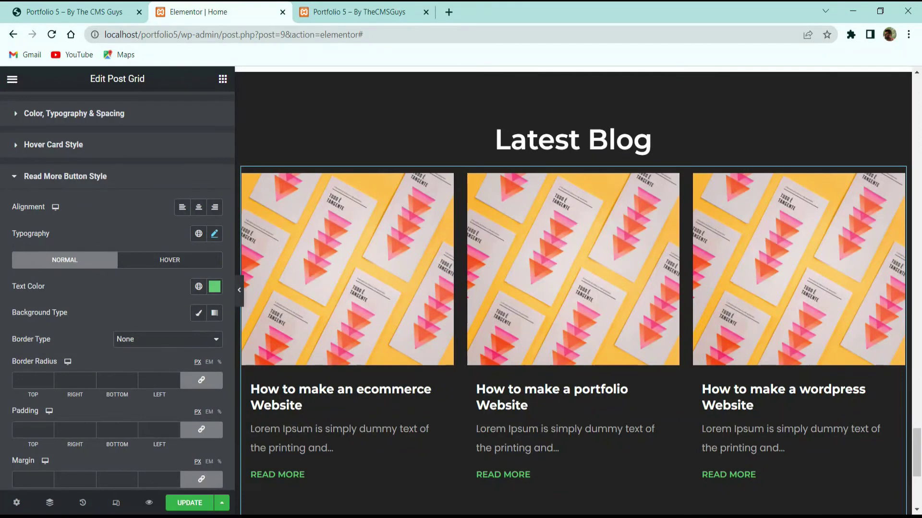
# Set the Read More text colour to #ababab and compare with the live site.
pyautogui.scroll(-2, 139, 267)
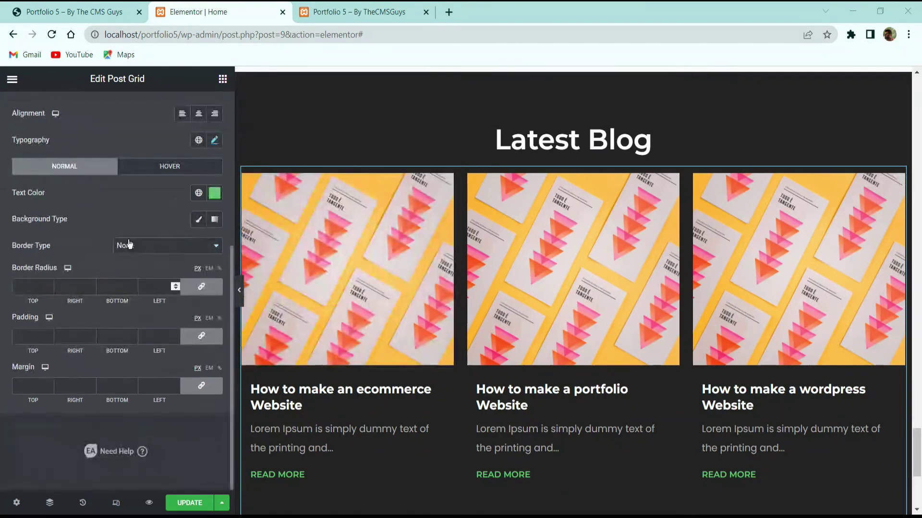
pyautogui.click(214, 193)
pyautogui.write('ababab')
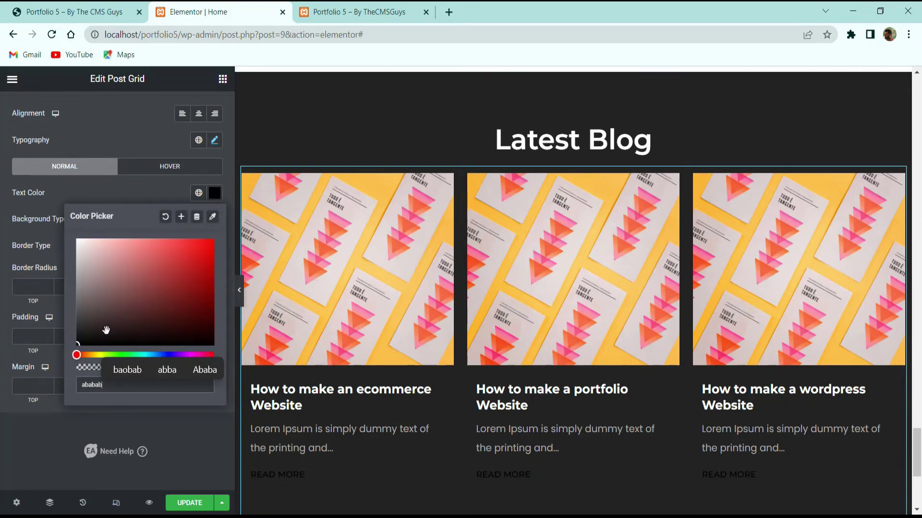
pyautogui.press('Return')
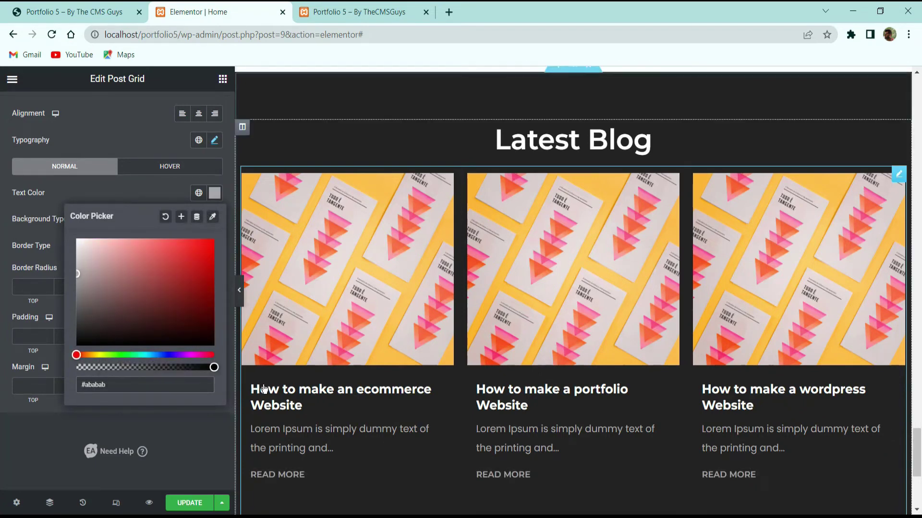
pyautogui.click(10, 439)
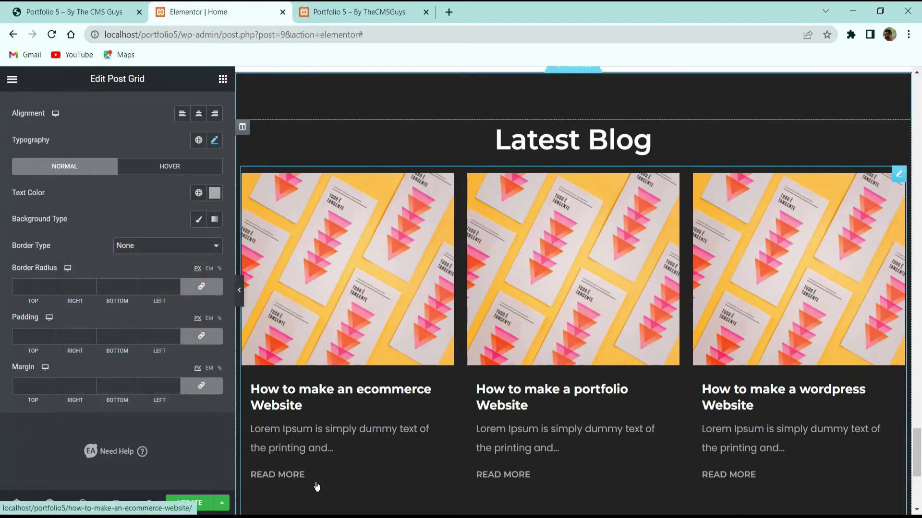
pyautogui.click(72, 11)
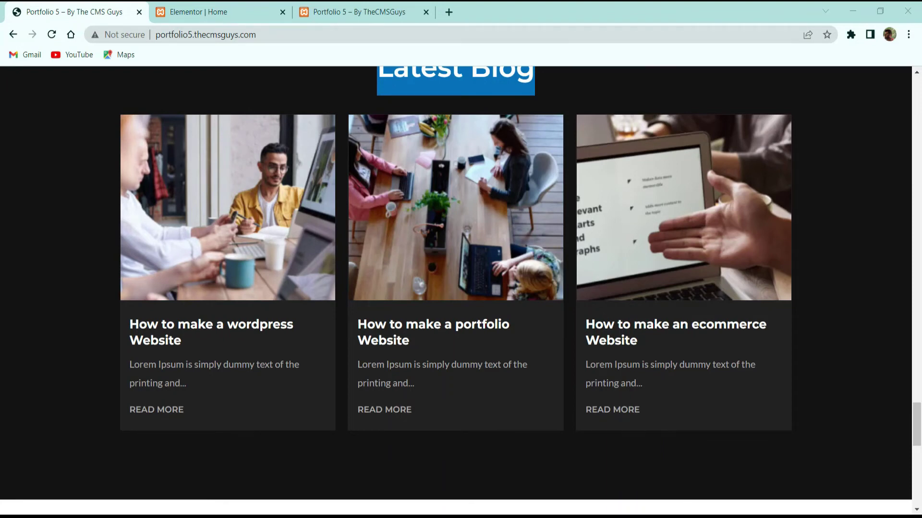
# Set the post card background to #ababab at nearly zero opacity.
pyautogui.click(183, 12)
pyautogui.scroll(5, 161, 231)
pyautogui.click(148, 146)
pyautogui.click(207, 207)
pyautogui.click(129, 399)
pyautogui.moveTo(123, 390); pyautogui.dragTo(99, 390)
pyautogui.write('ababab')
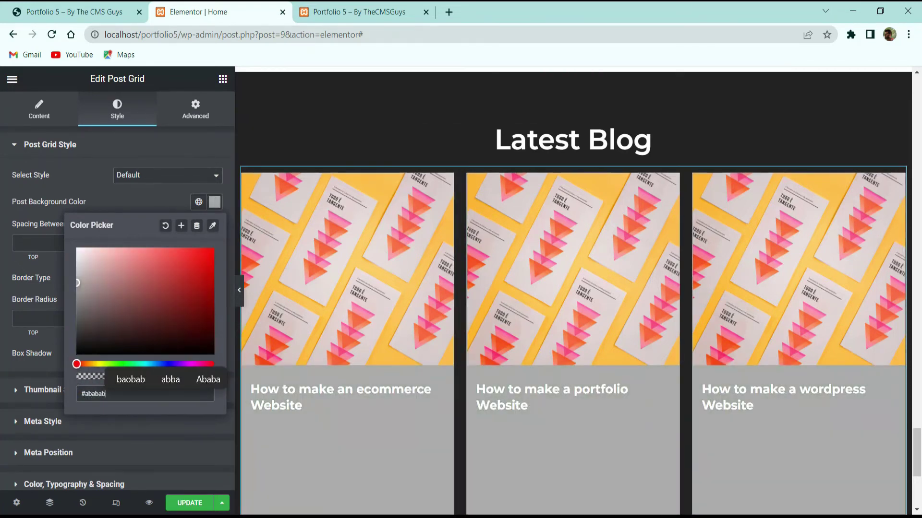
pyautogui.moveTo(92, 376); pyautogui.dragTo(85, 376)
pyautogui.click(47, 368)
# Preview the cards against the live site, then unlink the item spacing sides.
pyautogui.scroll(-5, 413, 391)
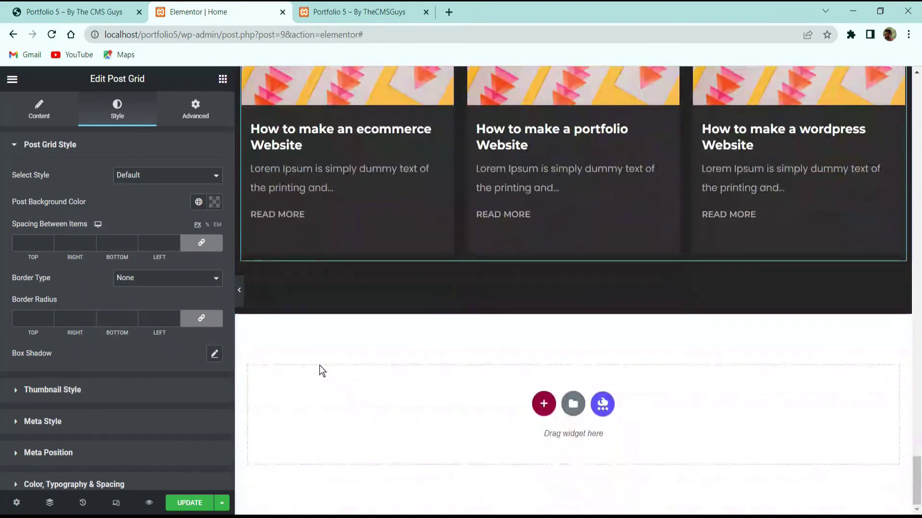
pyautogui.scroll(4, 269, 335)
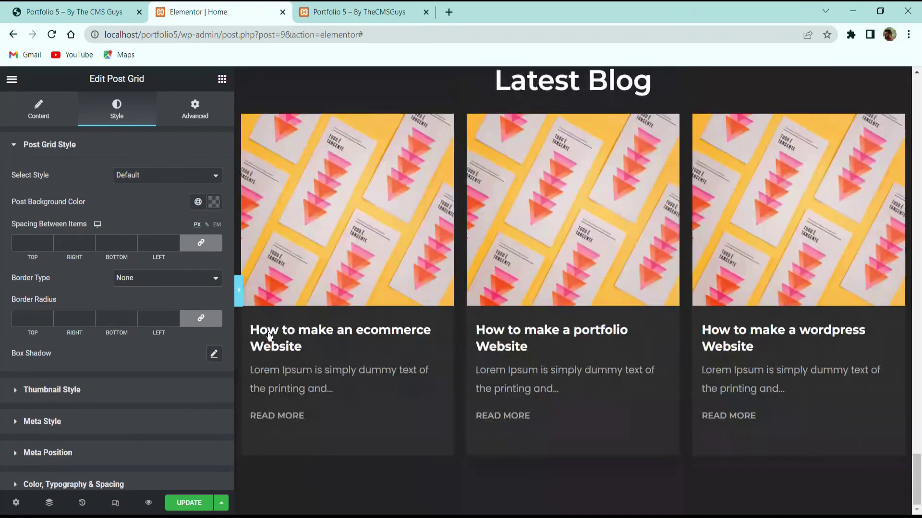
pyautogui.click(238, 290)
pyautogui.scroll(3, 257, 253)
pyautogui.hotkey('ctrl', 'shift', 'Tab')
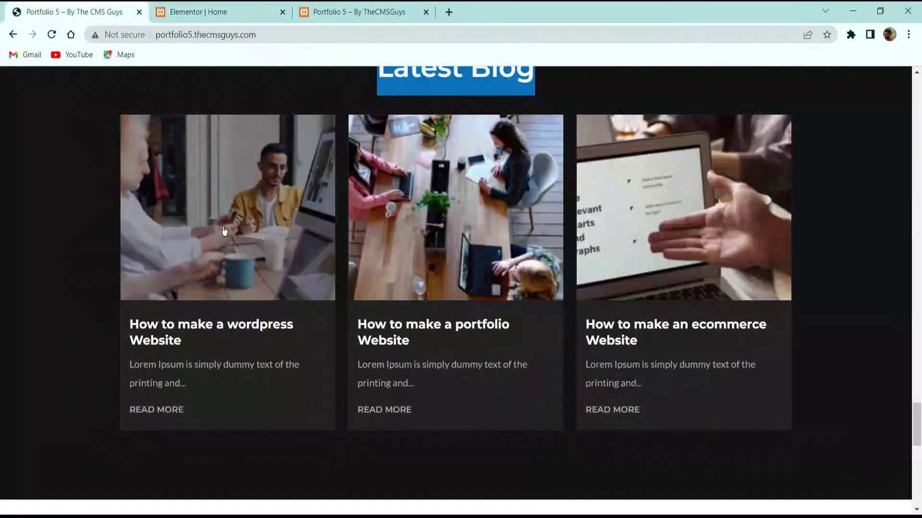
pyautogui.scroll(3, 369, 321)
pyautogui.scroll(-3, 885, 226)
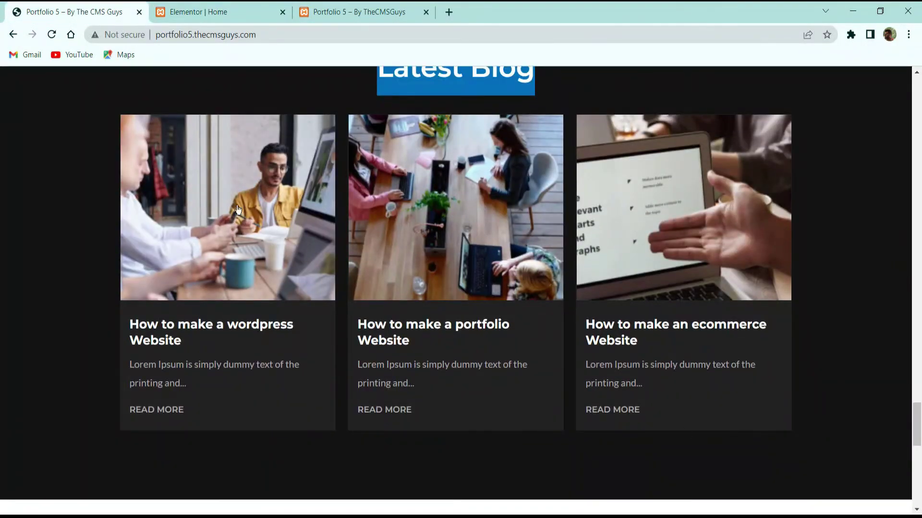
pyautogui.click(217, 11)
pyautogui.scroll(-1, 283, 177)
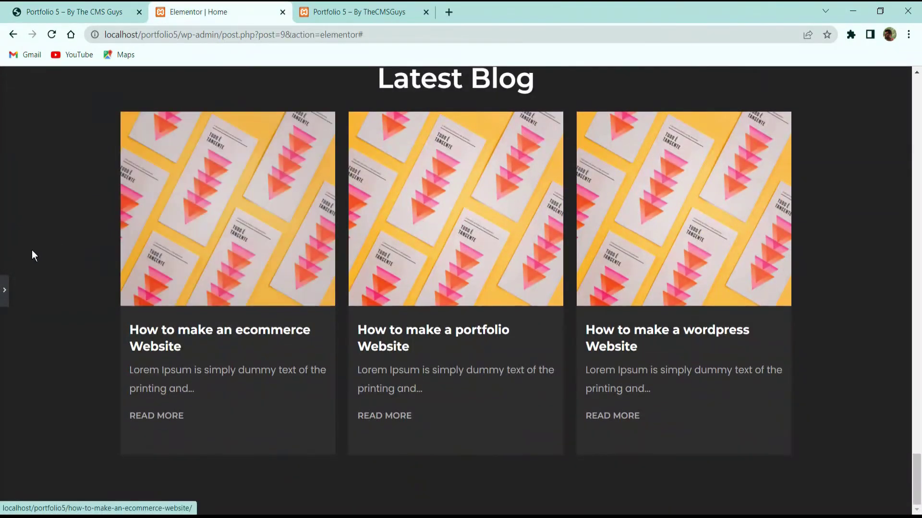
pyautogui.click(5, 290)
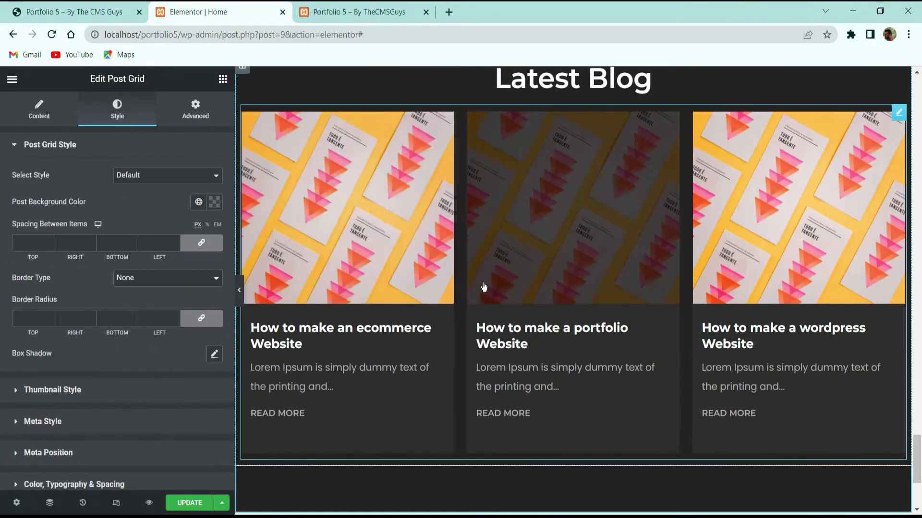
pyautogui.click(201, 246)
pyautogui.doubleClick(154, 243)
# Set the left and right item spacing to 20 and preview the grid.
pyautogui.write('20')
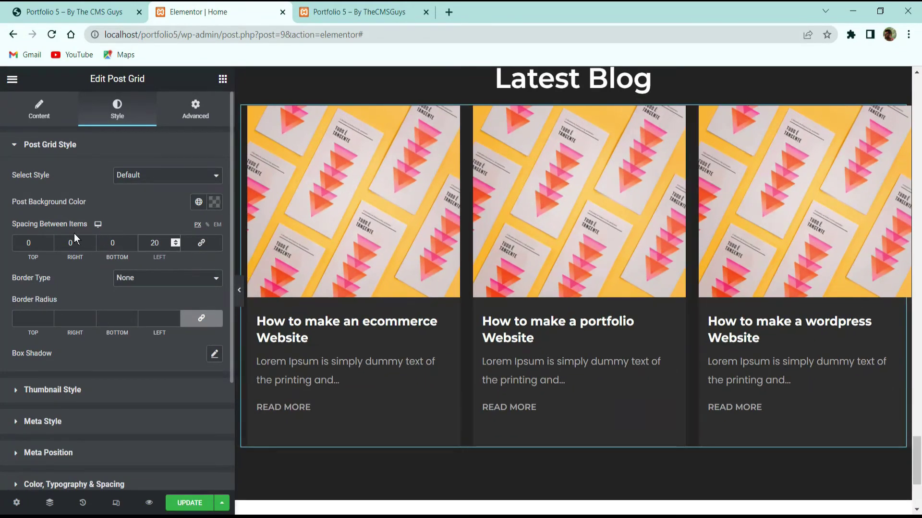
pyautogui.doubleClick(72, 243)
pyautogui.write('20')
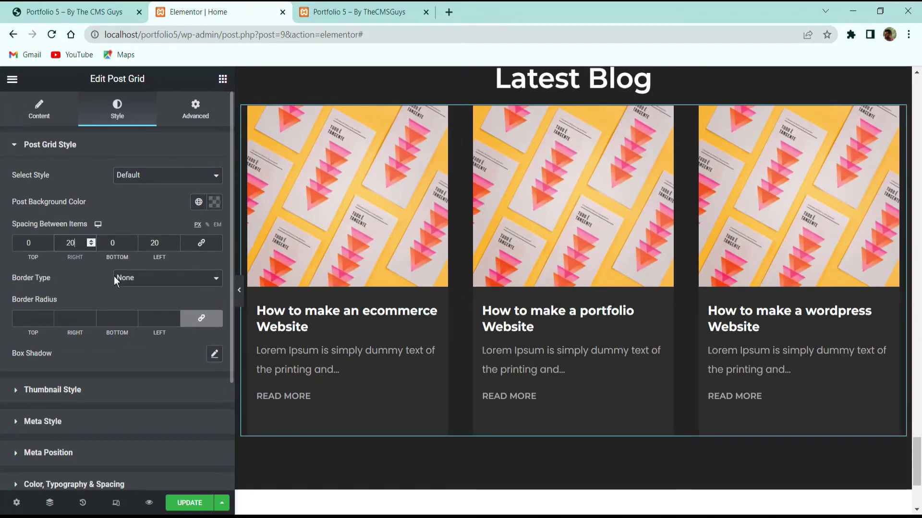
pyautogui.click(240, 293)
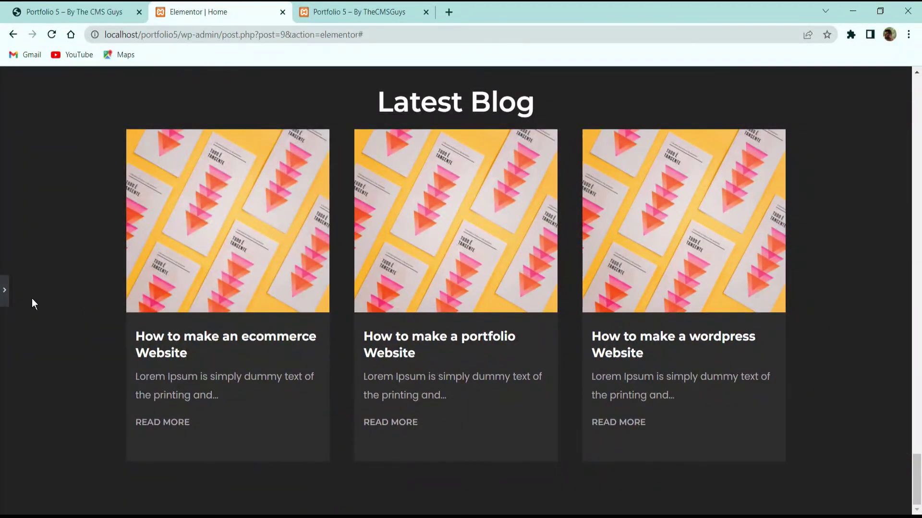
pyautogui.click(4, 290)
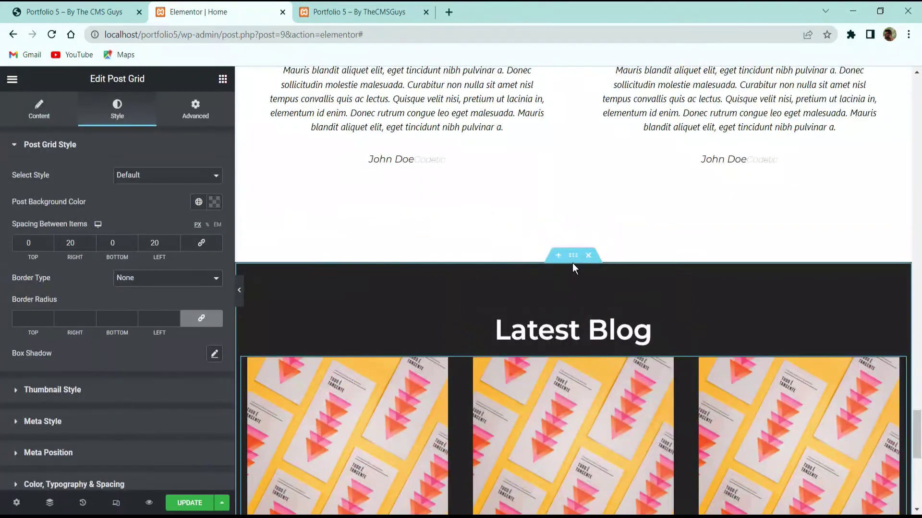
# Clear the Latest Blog section's 1350 width value.
pyautogui.click(551, 273)
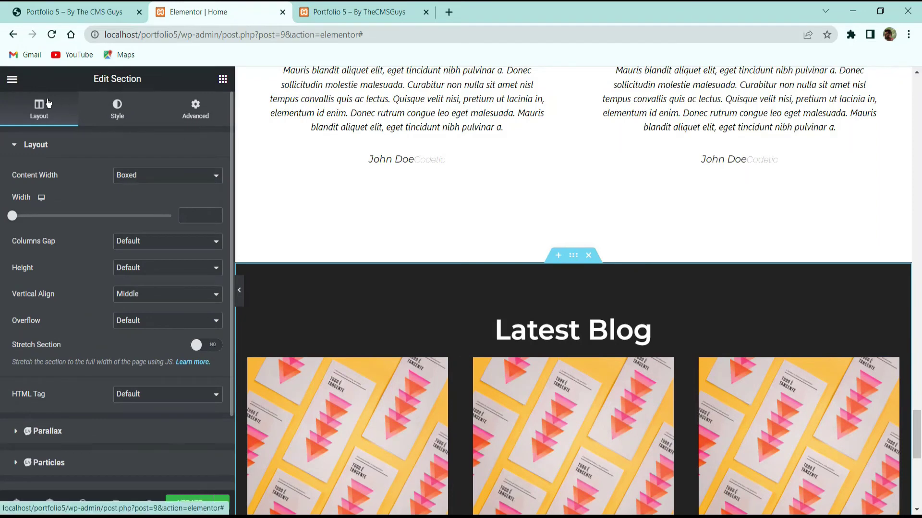
pyautogui.moveTo(12, 217); pyautogui.dragTo(136, 230)
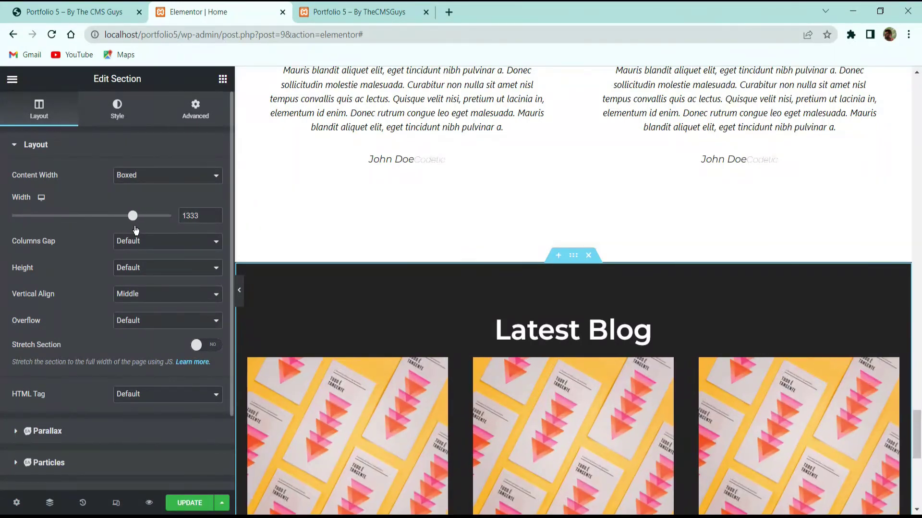
pyautogui.click(239, 290)
pyautogui.scroll(-3, 309, 272)
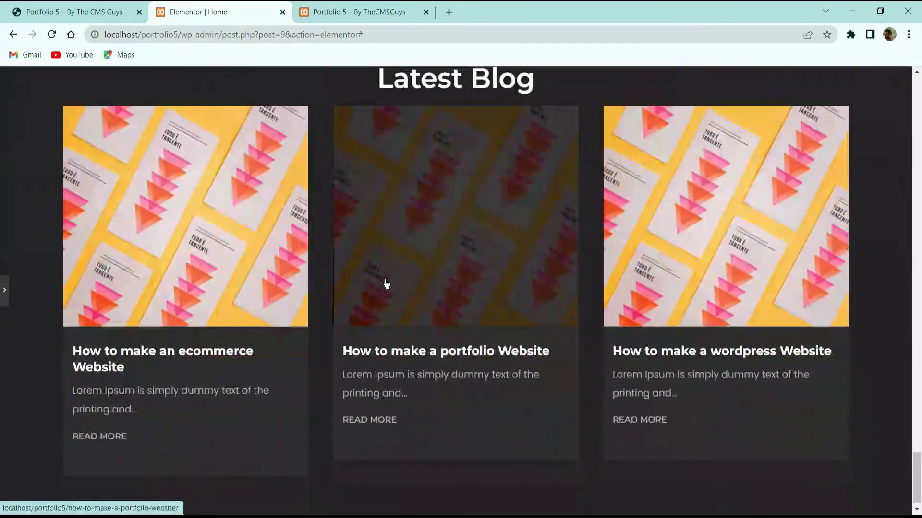
pyautogui.click(4, 290)
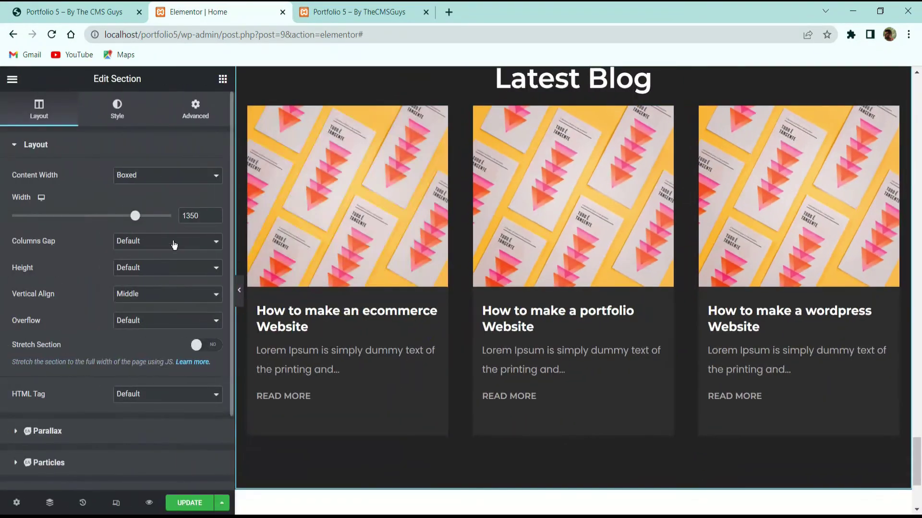
pyautogui.doubleClick(199, 215)
pyautogui.press('BackSpace')
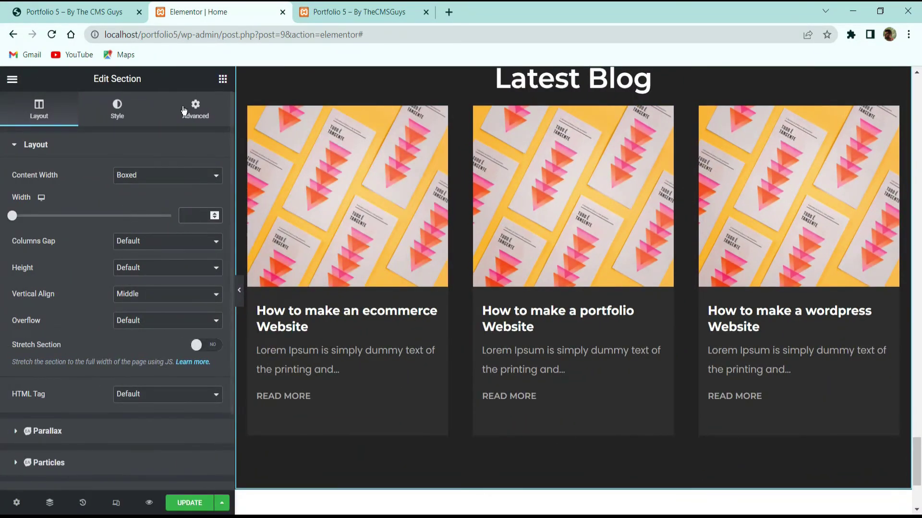
pyautogui.click(195, 109)
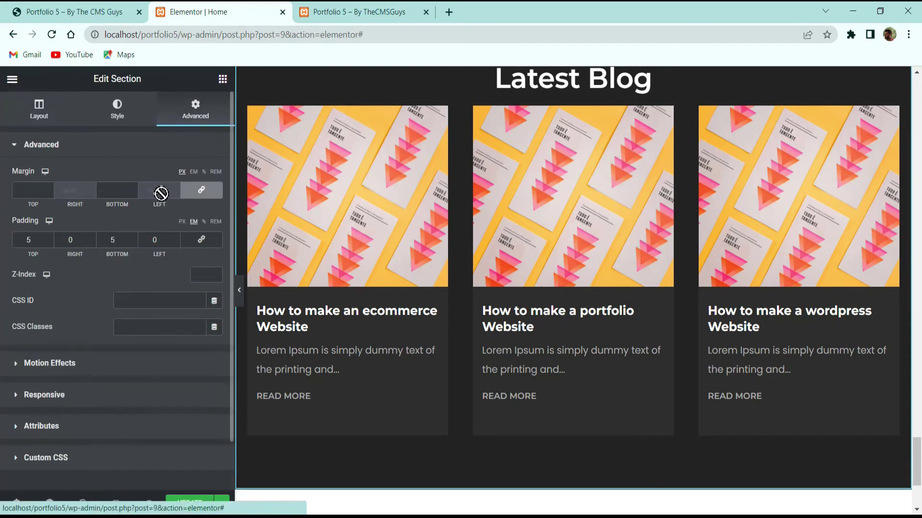
# Link the Post Grid item spacing at 20 on every side and save the page.
pyautogui.click(468, 249)
pyautogui.doubleClick(30, 243)
pyautogui.write('20')
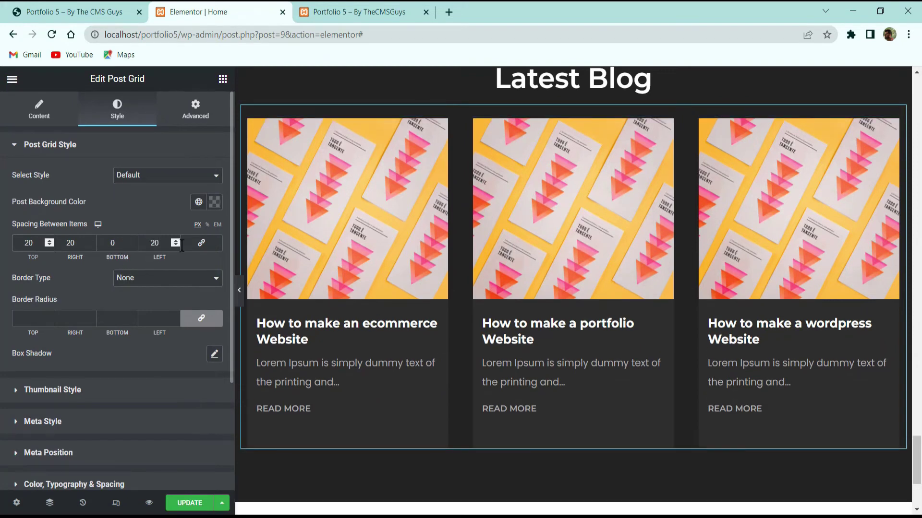
pyautogui.click(201, 242)
pyautogui.click(186, 503)
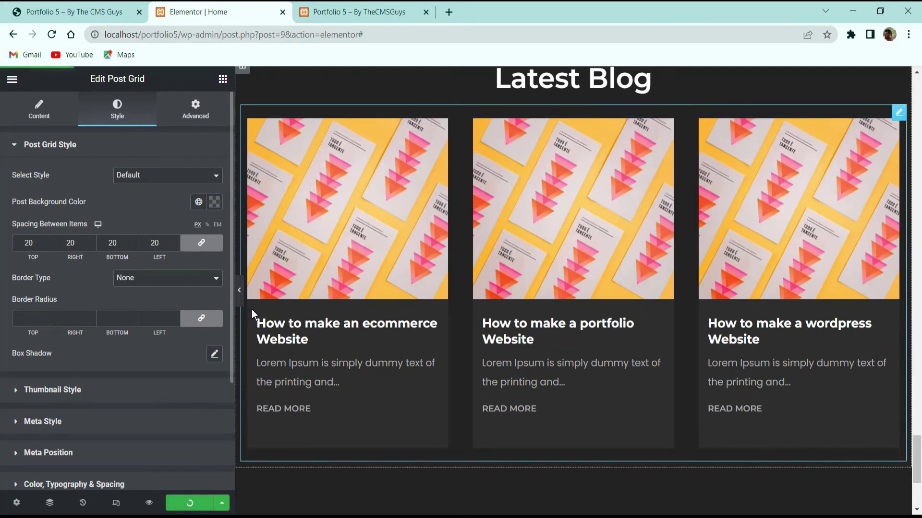
pyautogui.click(239, 290)
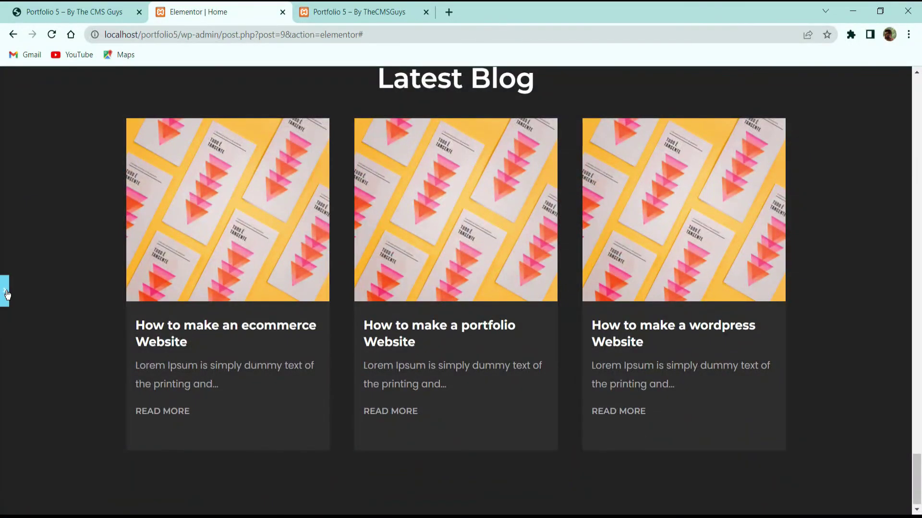
pyautogui.click(4, 291)
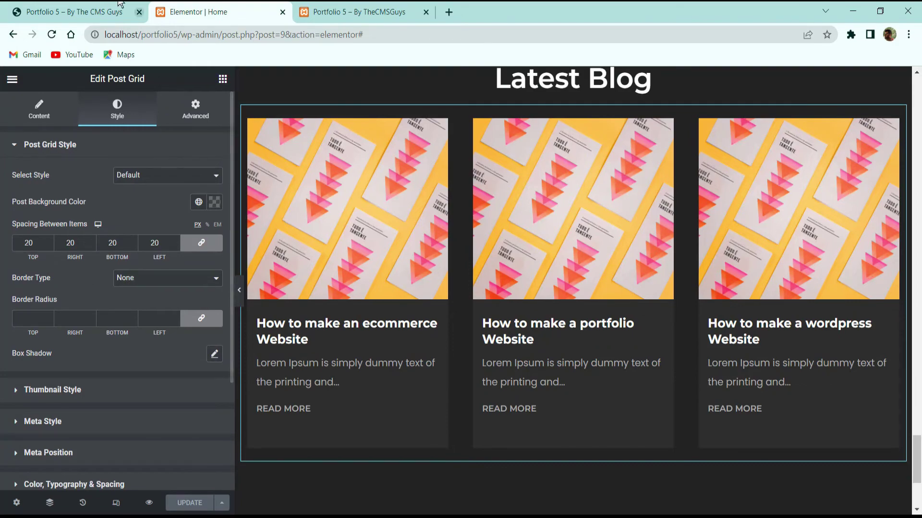
pyautogui.click(108, 11)
# Duplicate the Testimonials section and delete the copy's testimonial columns, keeping only its heading.
pyautogui.scroll(-8, 215, 356)
pyautogui.scroll(-5, 329, 296)
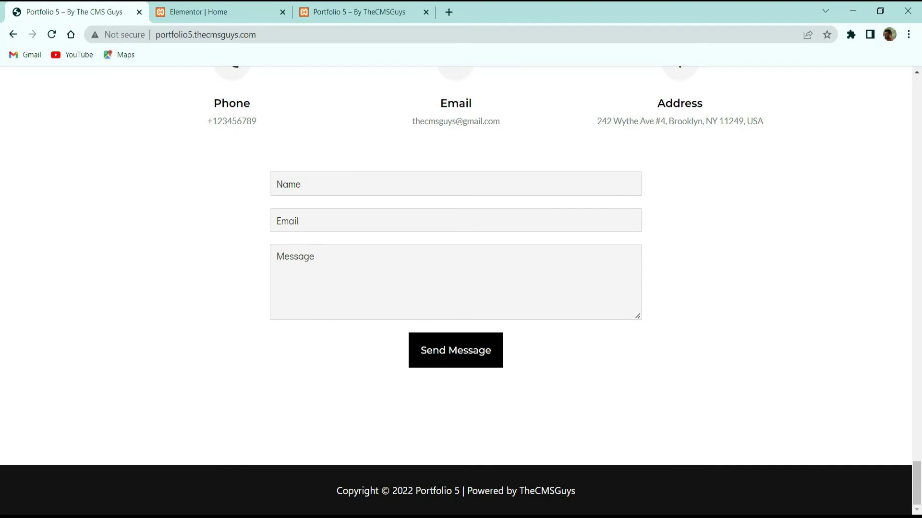
pyautogui.scroll(5, 376, 241)
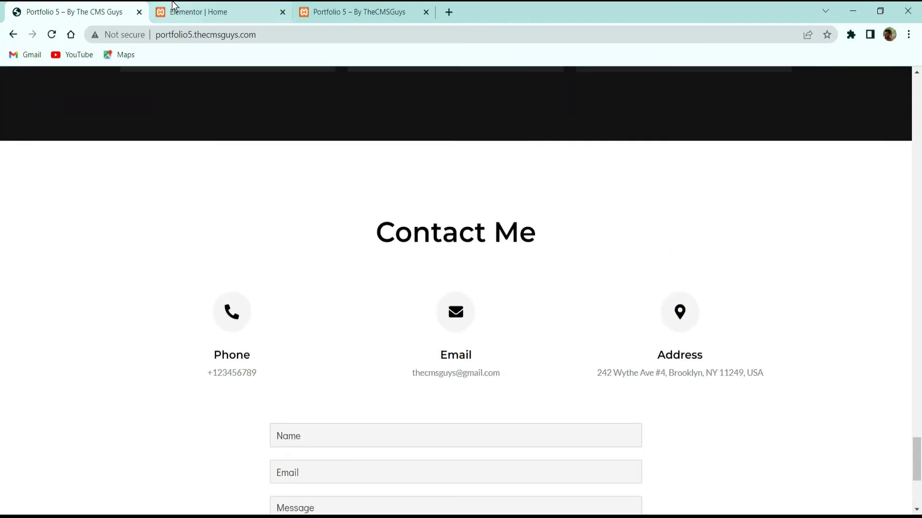
pyautogui.click(200, 11)
pyautogui.scroll(5, 433, 291)
pyautogui.scroll(10, 433, 291)
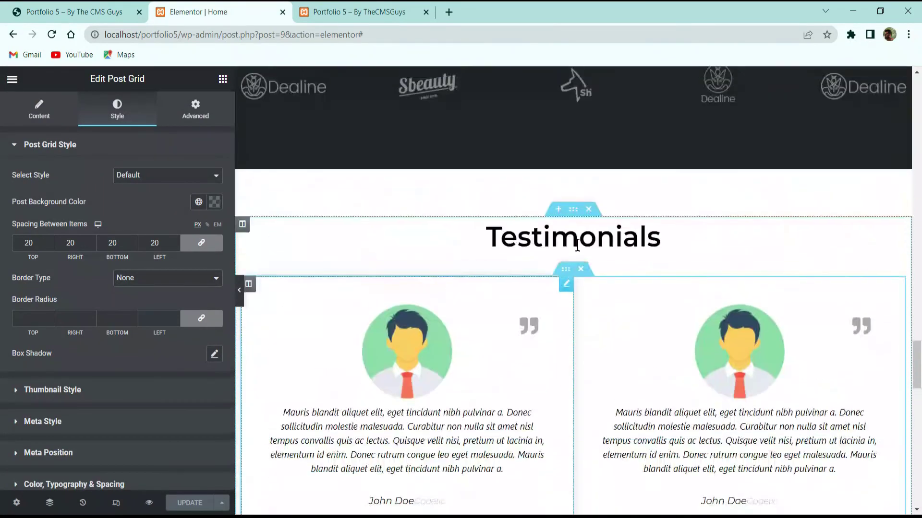
pyautogui.scroll(5, 558, 270)
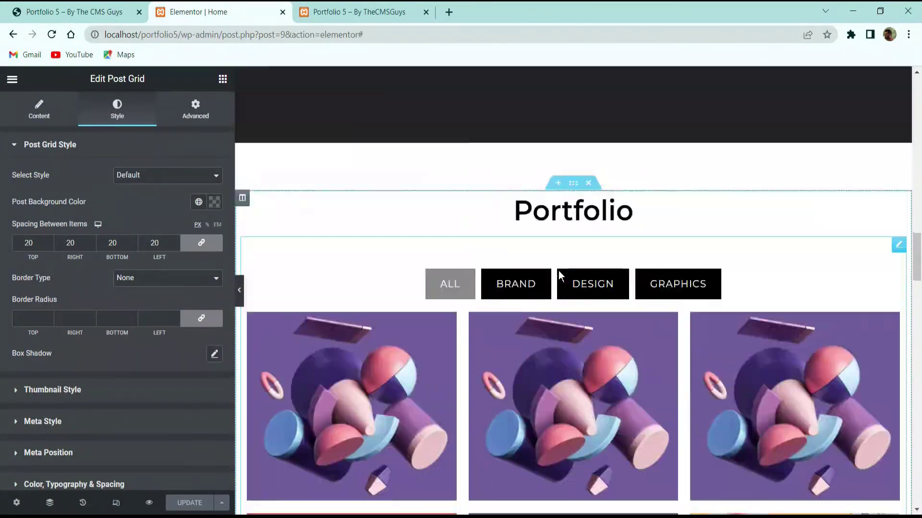
pyautogui.scroll(-15, 584, 251)
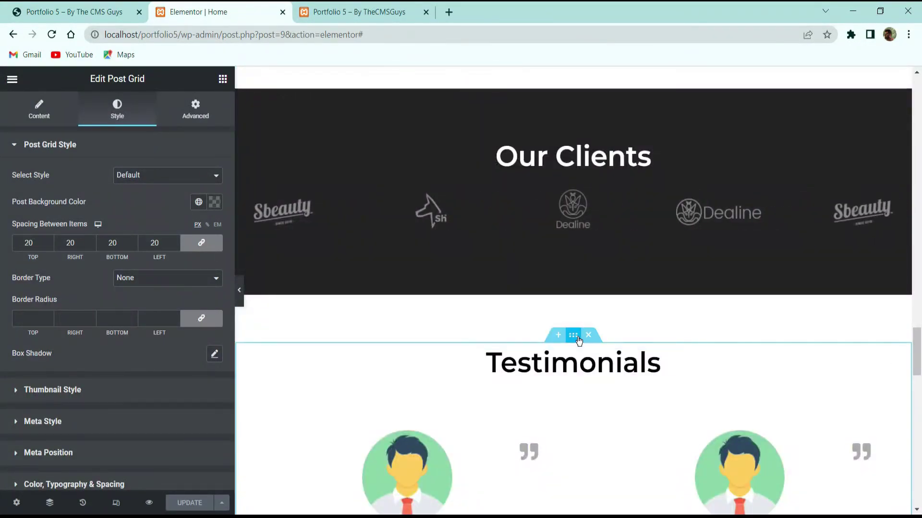
pyautogui.rightClick(582, 350)
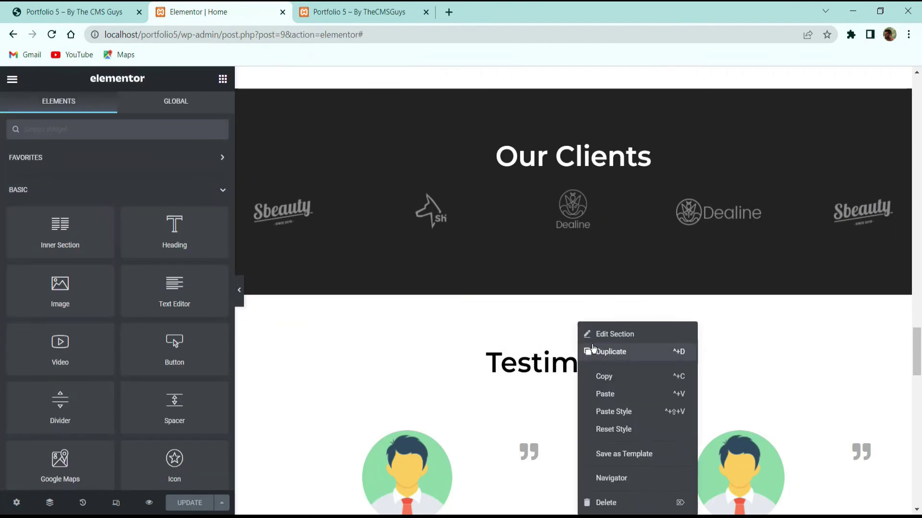
pyautogui.click(606, 351)
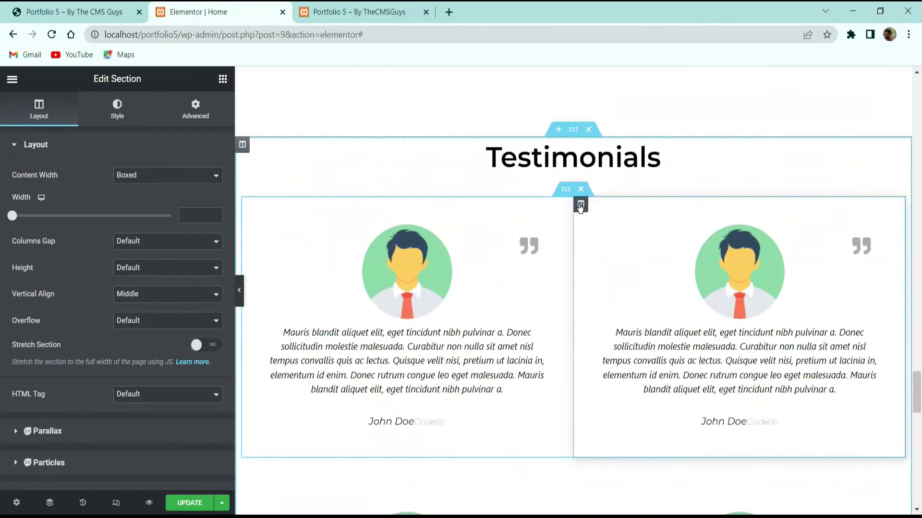
pyautogui.click(580, 188)
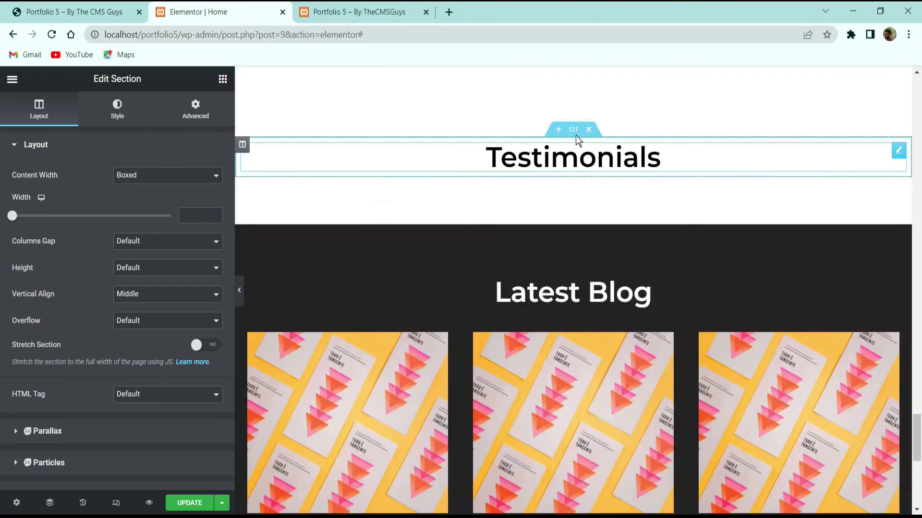
# Move the copied heading section below the Latest Blog posts and copy 'Contact Me' from the live site.
pyautogui.moveTo(574, 129); pyautogui.dragTo(526, 374)
pyautogui.hotkey('ctrl', 'shift', 'Tab')
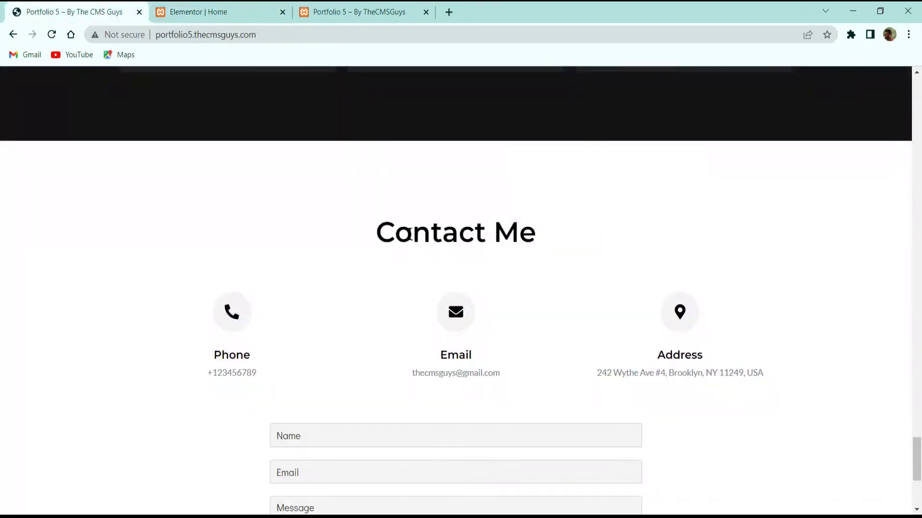
pyautogui.tripleClick(409, 234)
pyautogui.hotkey('ctrl', 'c')
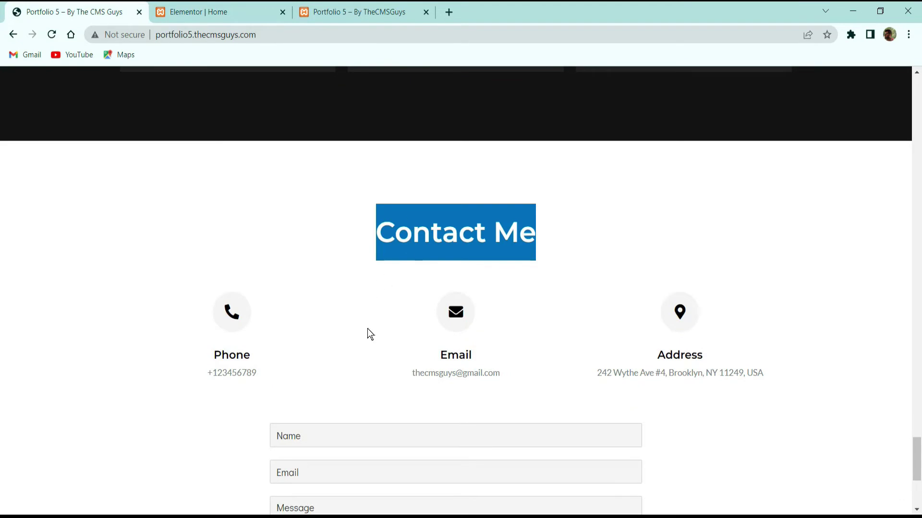
pyautogui.click(206, 10)
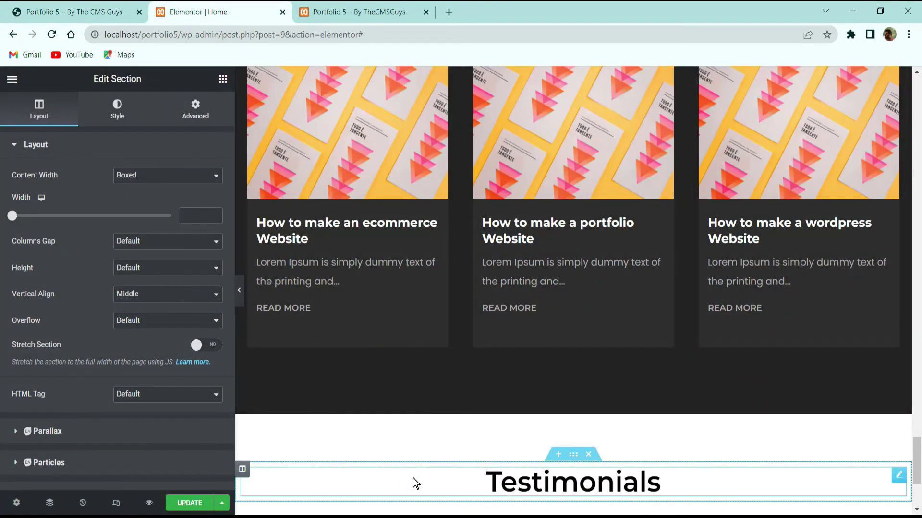
# Replace the Testimonials heading title with 'Contact Me' and bring up the widget list.
pyautogui.click(413, 481)
pyautogui.click(112, 195)
pyautogui.hotkey('ctrl', 'a')
pyautogui.hotkey('ctrl', 'v')
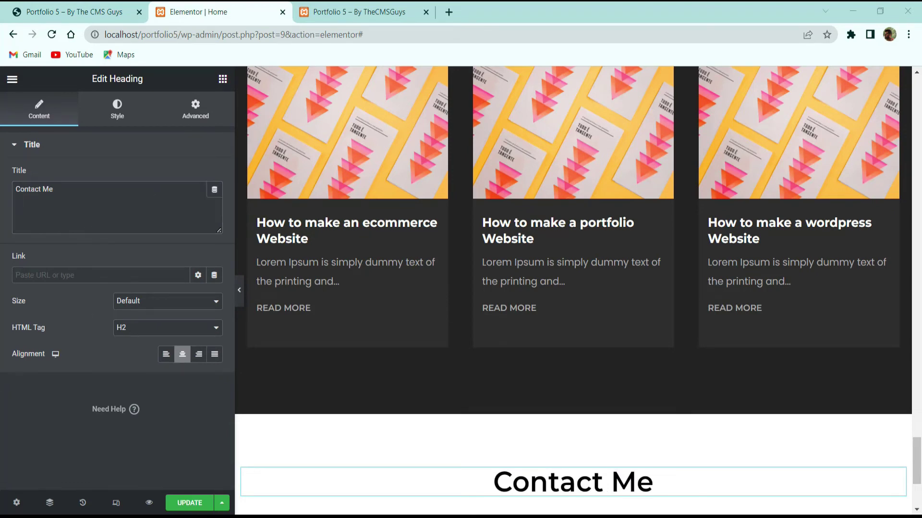
pyautogui.scroll(-3, 475, 442)
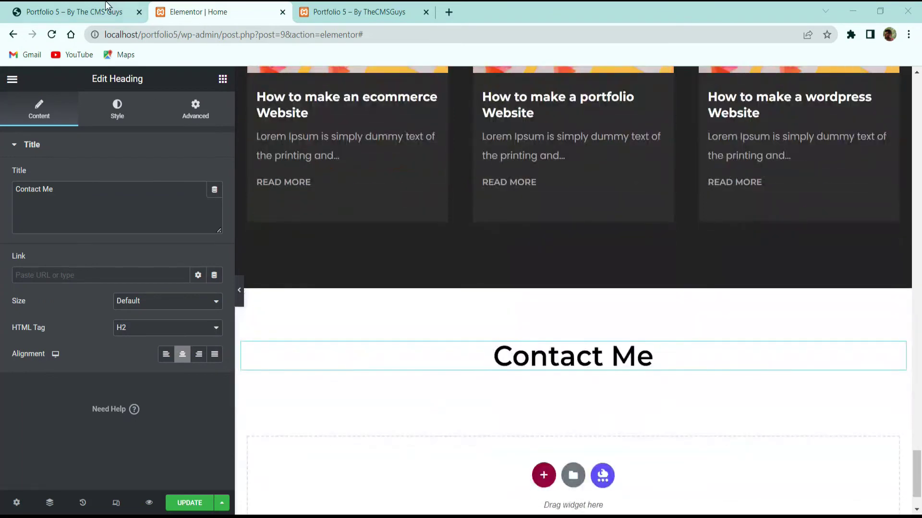
pyautogui.click(115, 9)
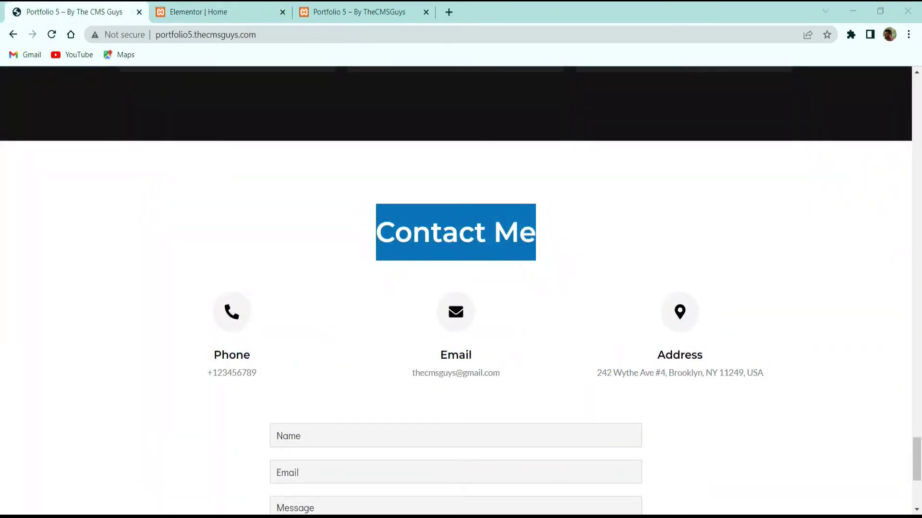
pyautogui.click(230, 10)
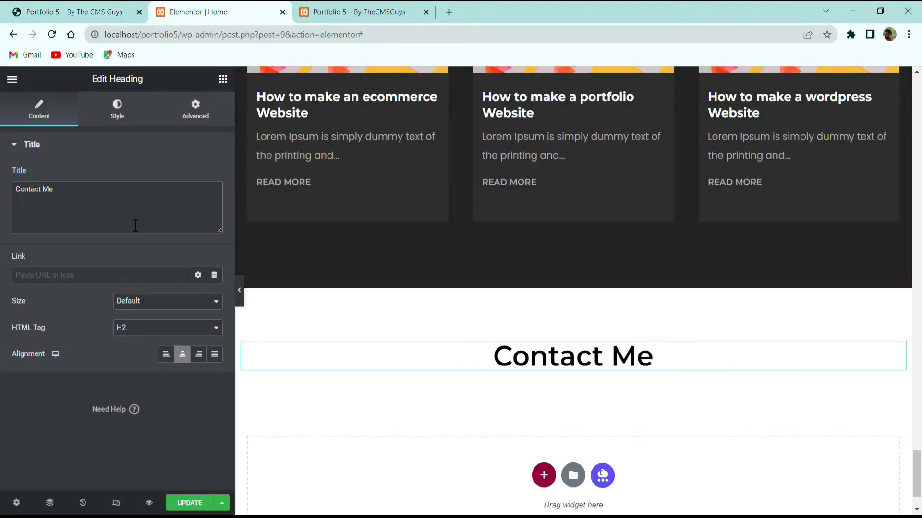
pyautogui.click(223, 78)
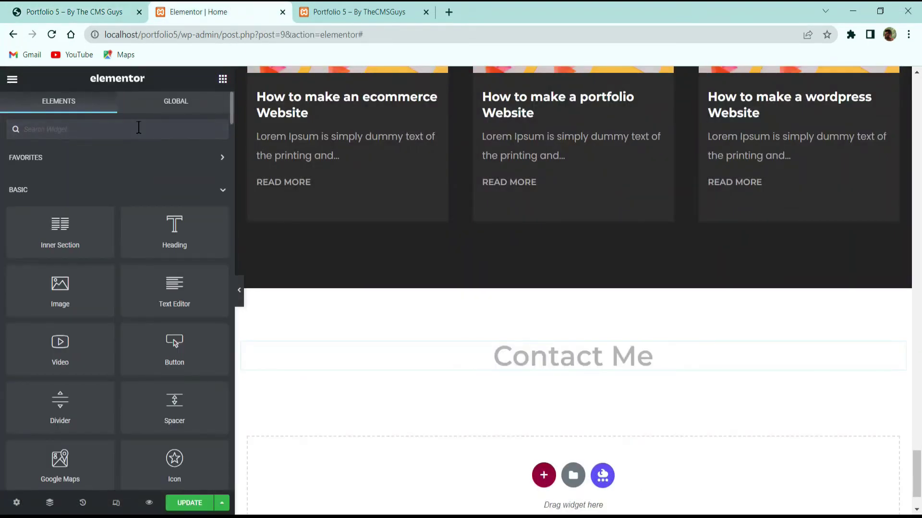
# Drop an Inner Section under Contact Me and add a third column to it.
pyautogui.moveTo(68, 229); pyautogui.dragTo(498, 373)
pyautogui.rightClick(248, 391)
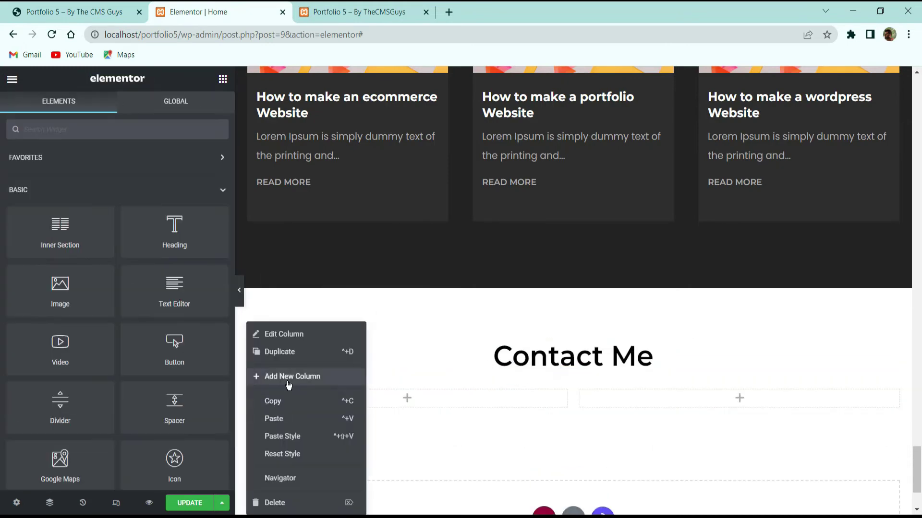
pyautogui.click(290, 374)
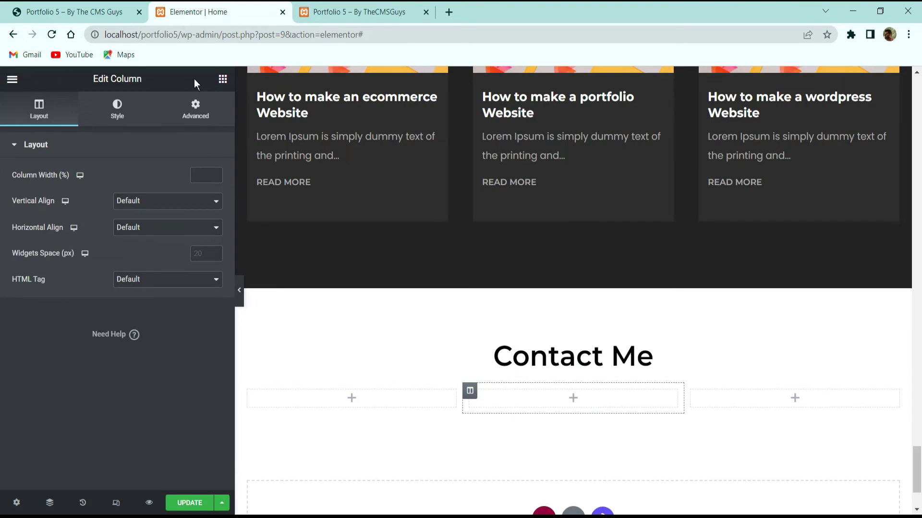
# Compare with the live site, then search the widget panel for 'icon'.
pyautogui.click(91, 7)
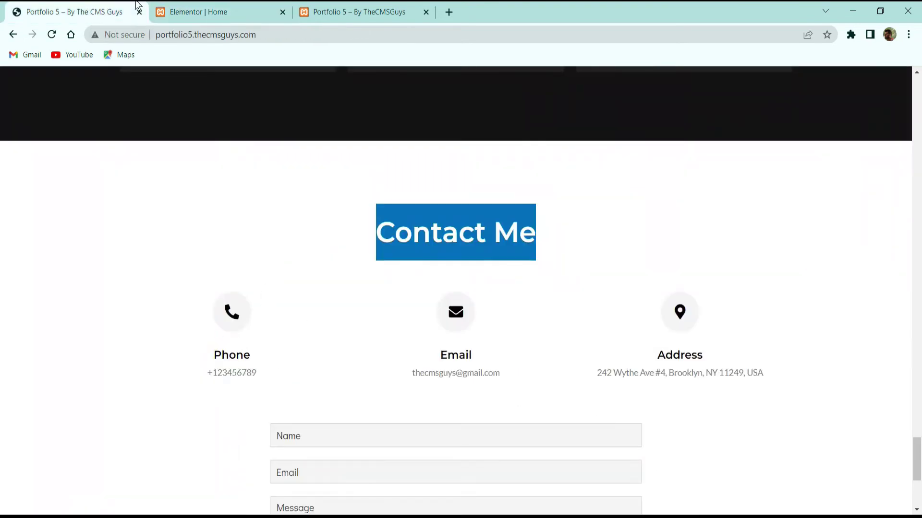
pyautogui.click(235, 9)
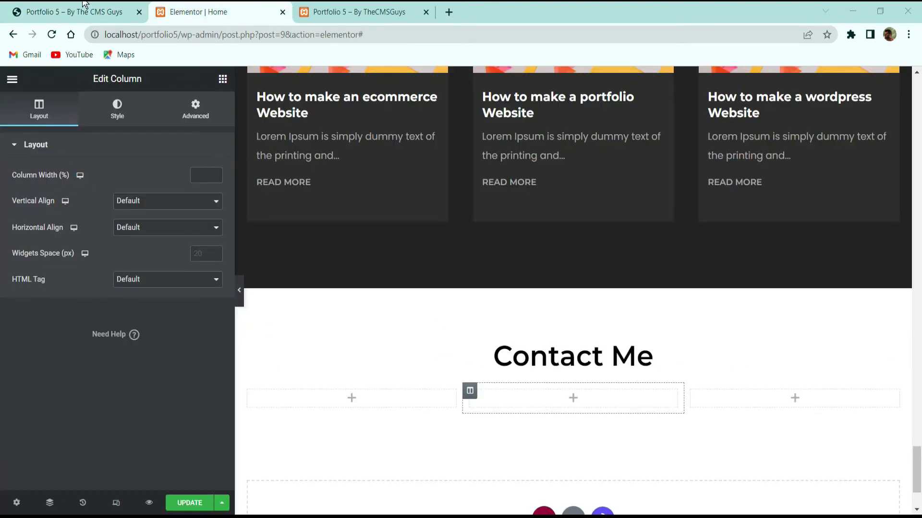
pyautogui.click(86, 4)
pyautogui.hotkey('ctrl', 'Tab')
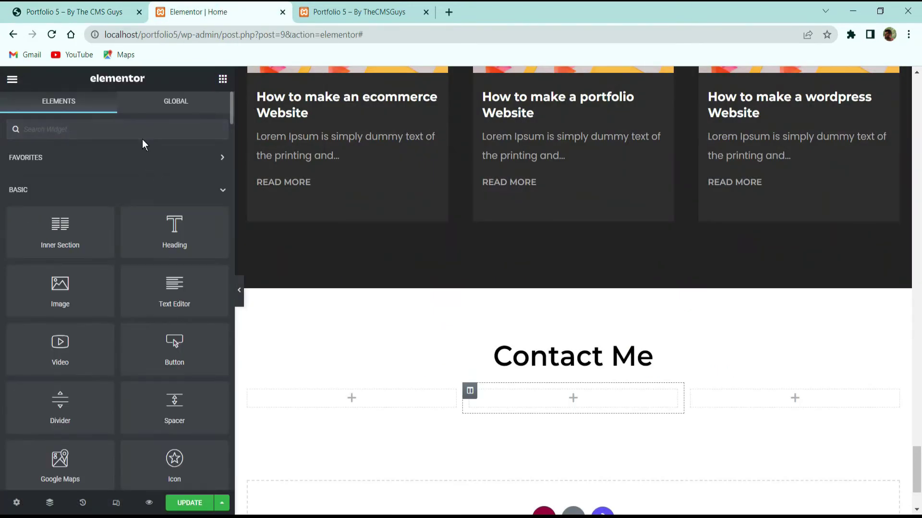
pyautogui.write('icon')
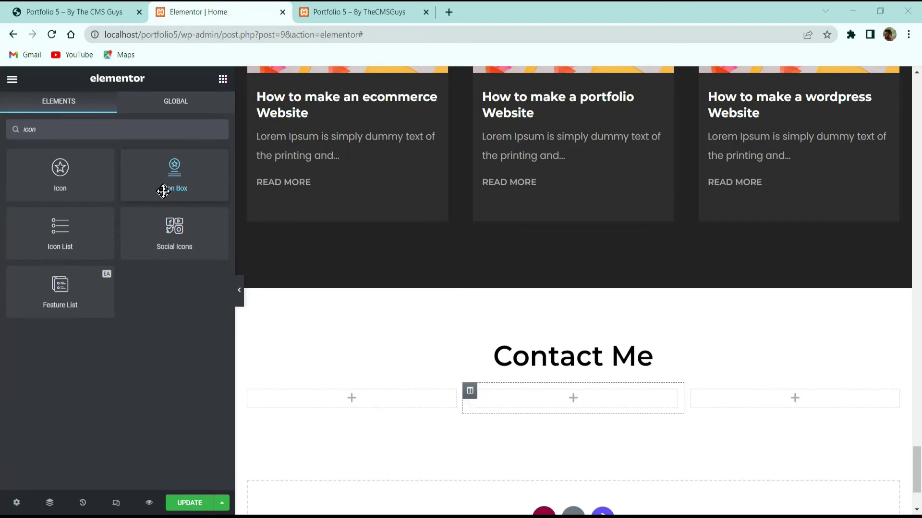
# Add an Icon Box with the phone icon from the Icon Library, stacked view.
pyautogui.moveTo(183, 187); pyautogui.dragTo(355, 407)
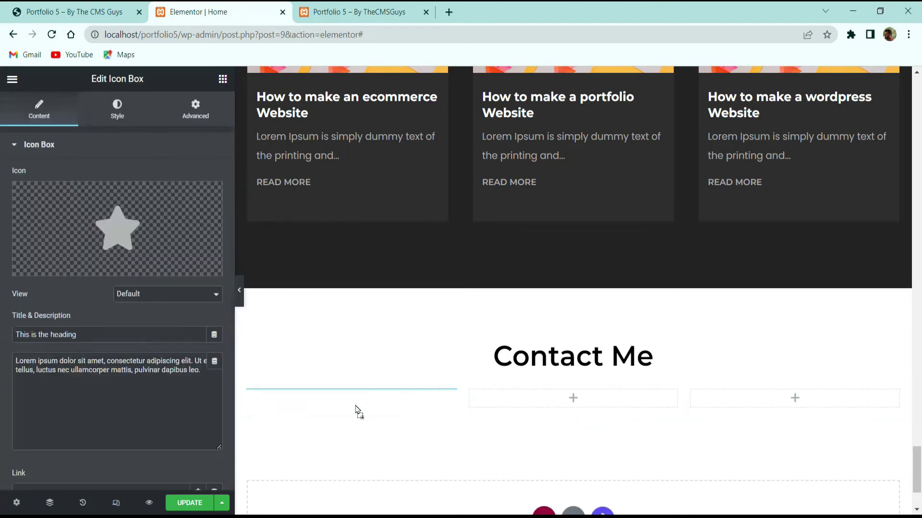
pyautogui.click(151, 239)
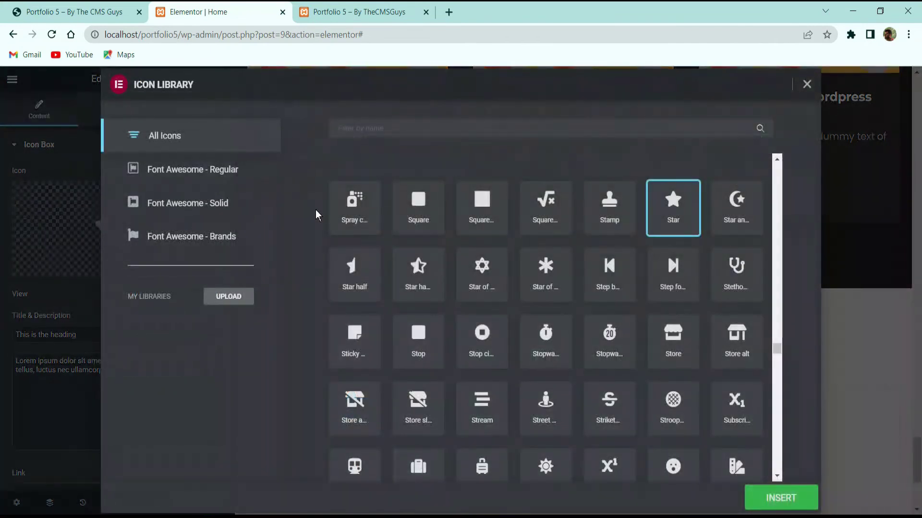
pyautogui.click(414, 126)
pyautogui.write('phone')
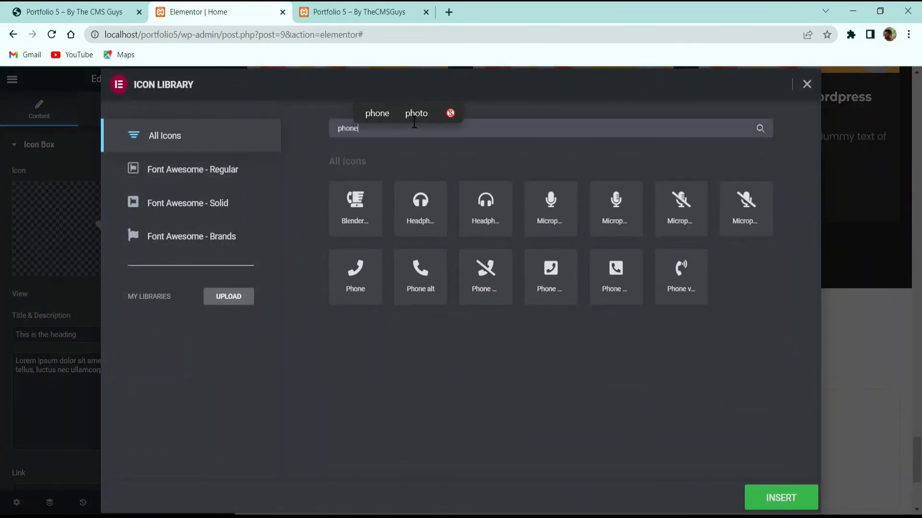
pyautogui.click(428, 279)
pyautogui.click(771, 494)
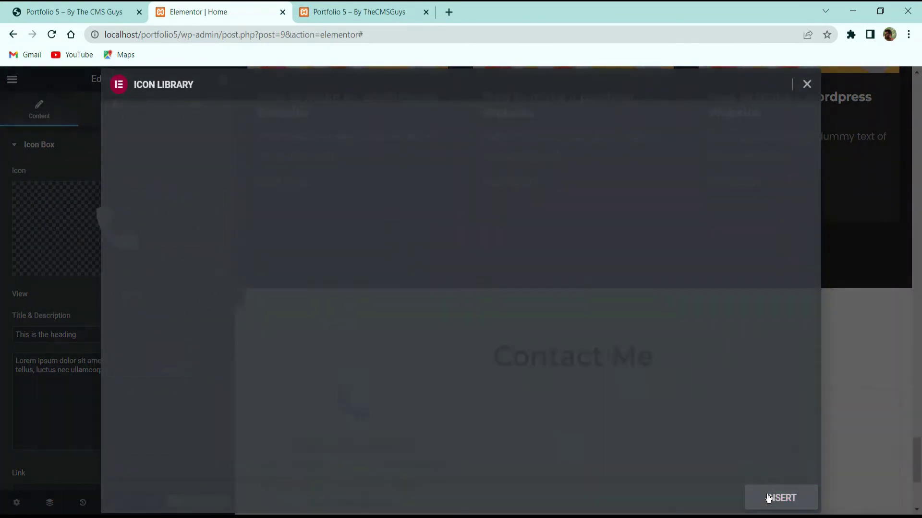
pyautogui.click(148, 296)
pyautogui.click(163, 315)
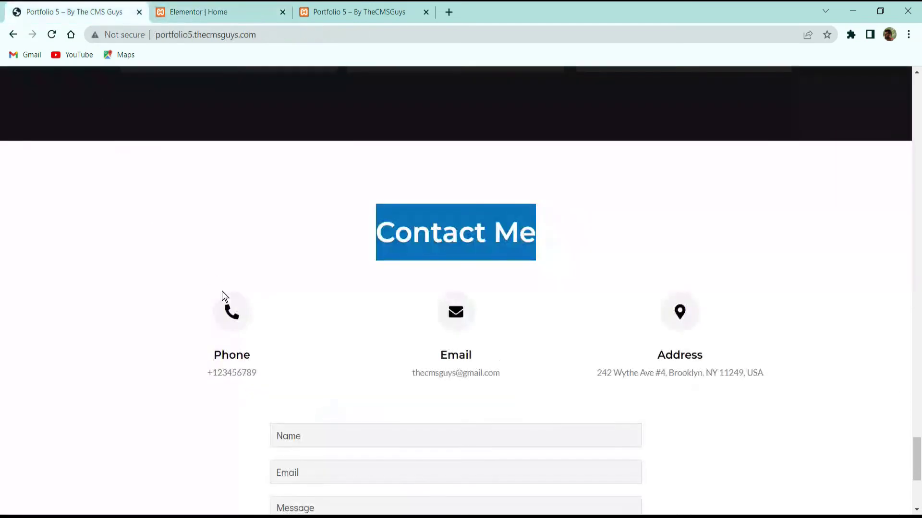
# Change the icon box title to 'Phone', copied from the reference site.
pyautogui.doubleClick(225, 356)
pyautogui.hotkey('ctrl', 'c')
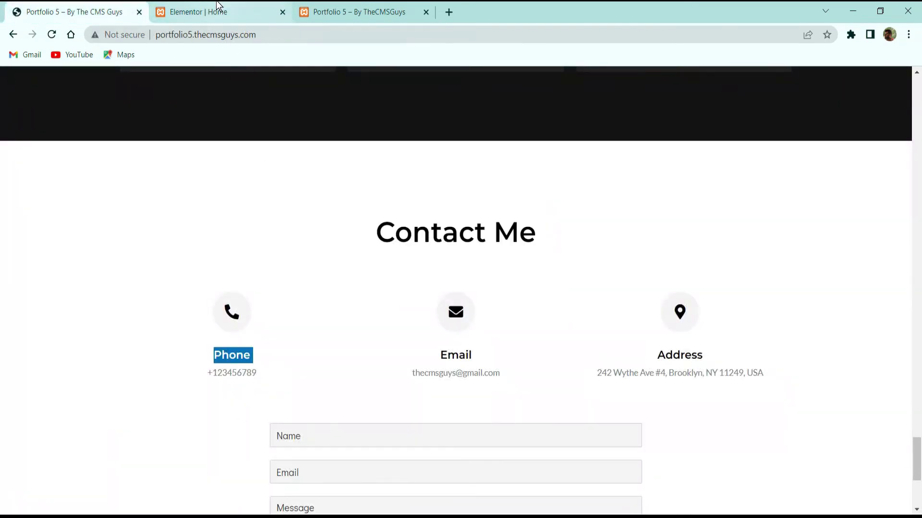
pyautogui.click(216, 11)
pyautogui.tripleClick(55, 362)
pyautogui.hotkey('ctrl', 'a')
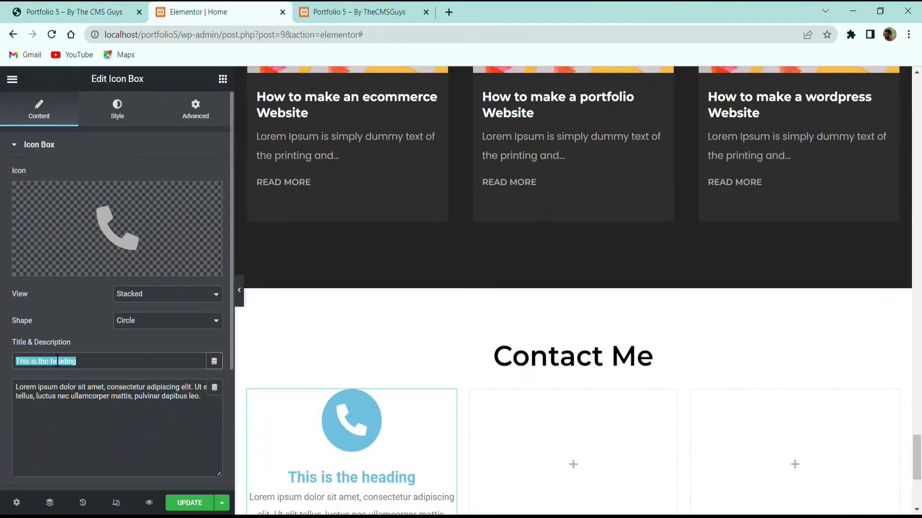
pyautogui.hotkey('ctrl', 'v')
# Paste the reference site's phone number as the icon box description.
pyautogui.click(120, 12)
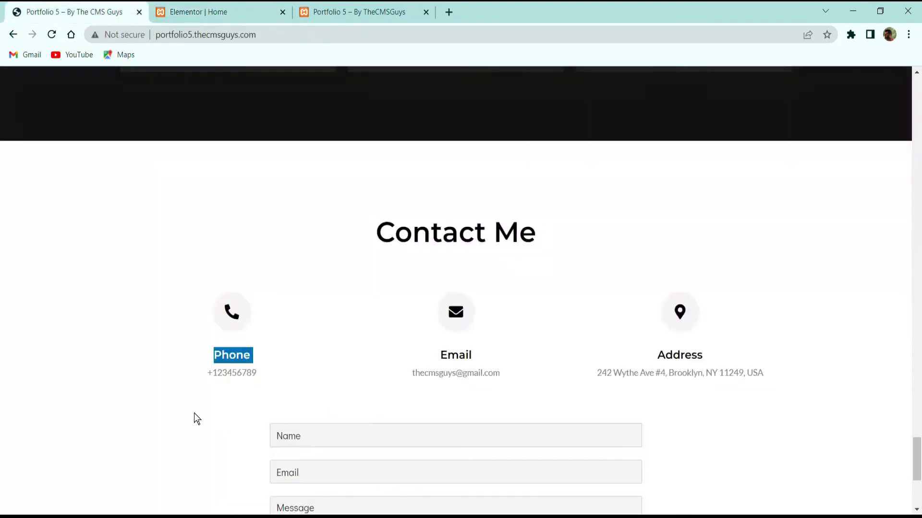
pyautogui.tripleClick(222, 373)
pyautogui.hotkey('ctrl', 'c')
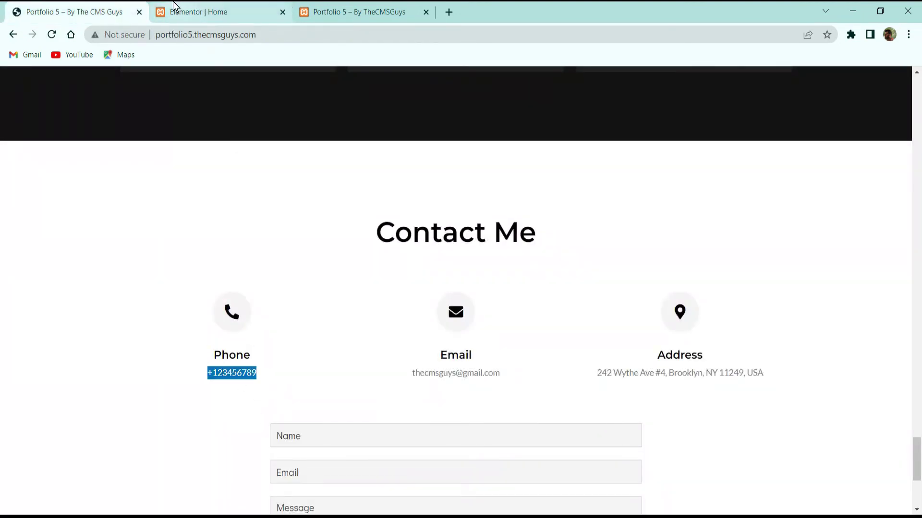
pyautogui.click(198, 11)
pyautogui.click(72, 402)
pyautogui.hotkey('ctrl', 'a')
pyautogui.hotkey('ctrl', 'v')
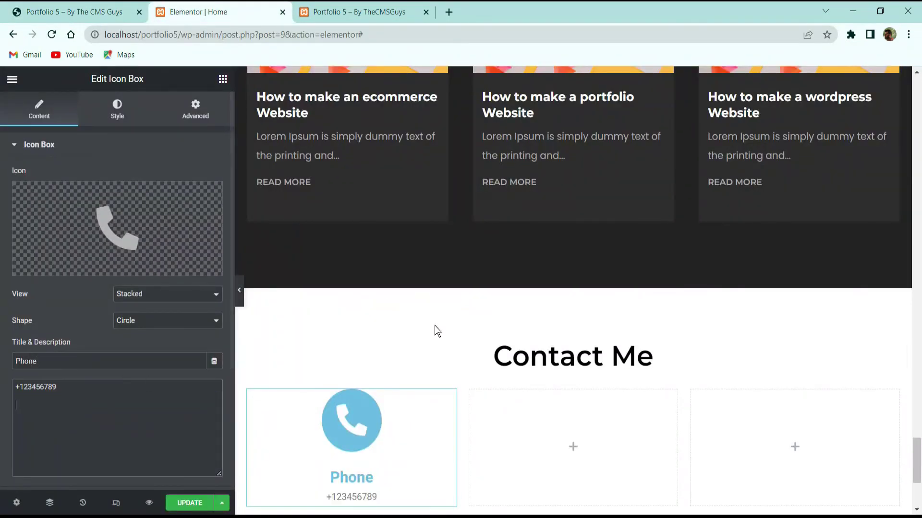
pyautogui.scroll(-3, 434, 330)
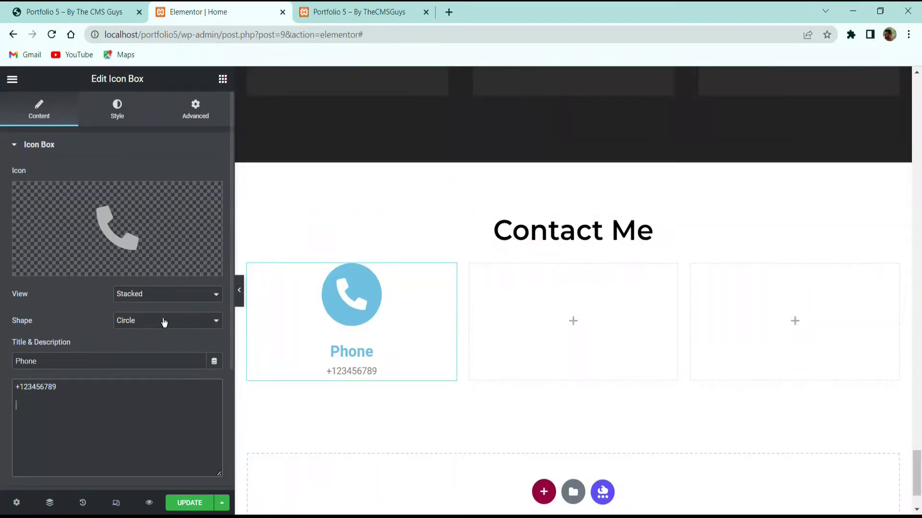
pyautogui.scroll(-3, 123, 376)
pyautogui.click(81, 346)
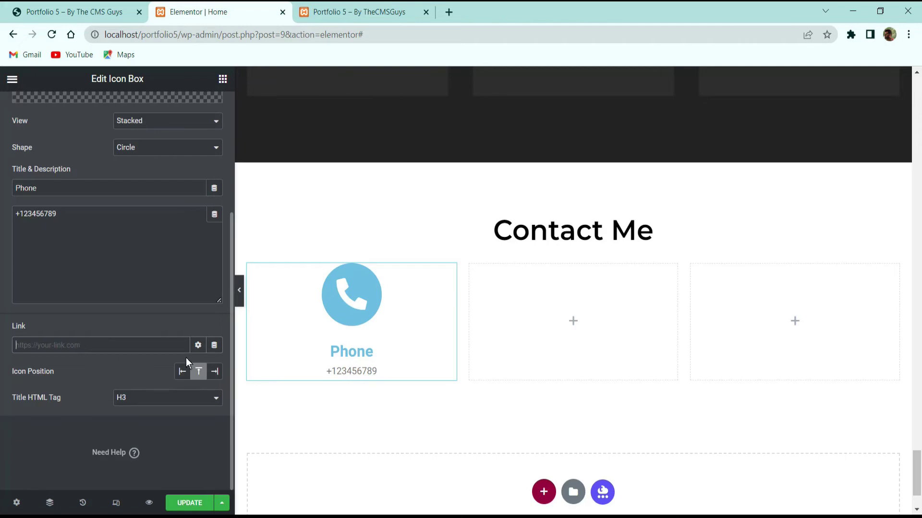
pyautogui.scroll(3, 189, 364)
pyautogui.click(126, 119)
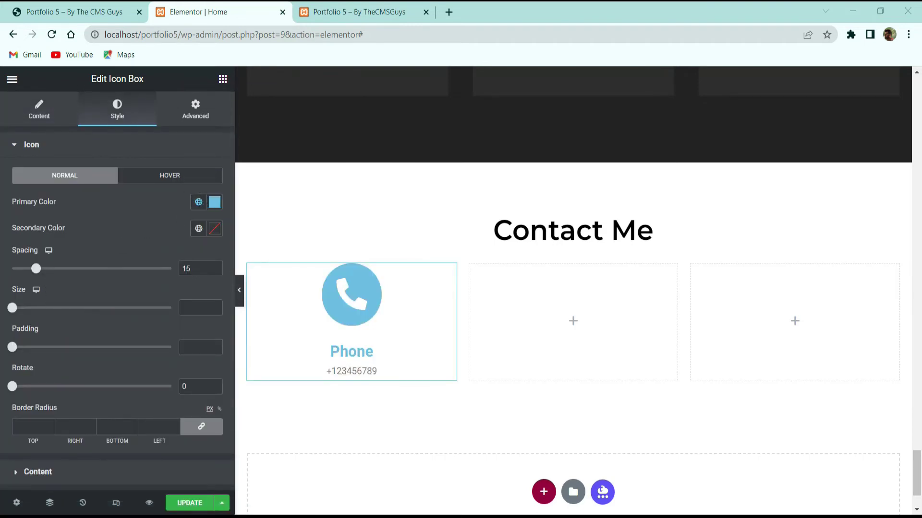
# Give the phone icon primary colour f4f4f4, black secondary colour, size 26 and padding 20.
pyautogui.click(214, 202)
pyautogui.write('f4f4f4')
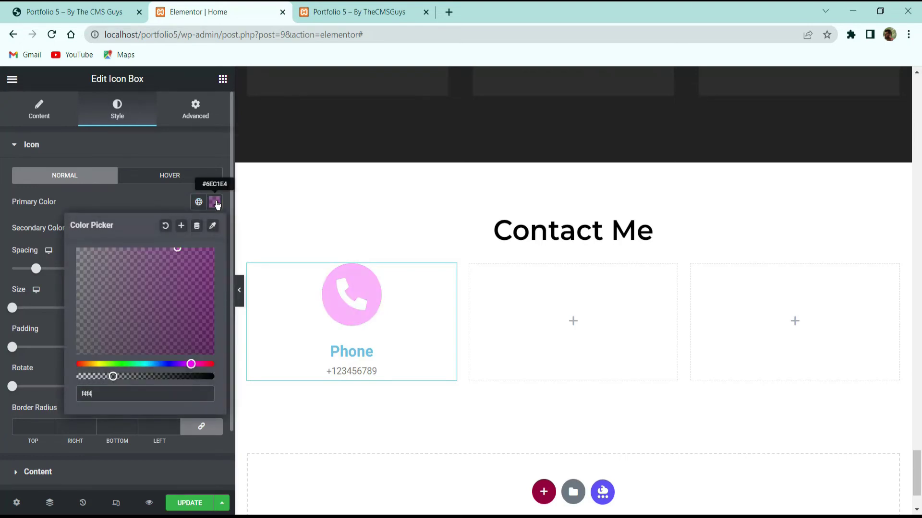
pyautogui.click(158, 209)
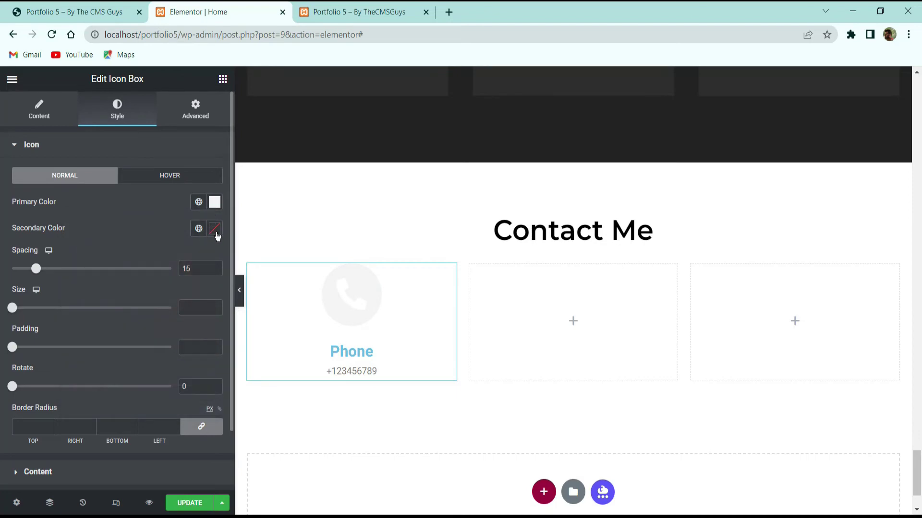
pyautogui.click(214, 228)
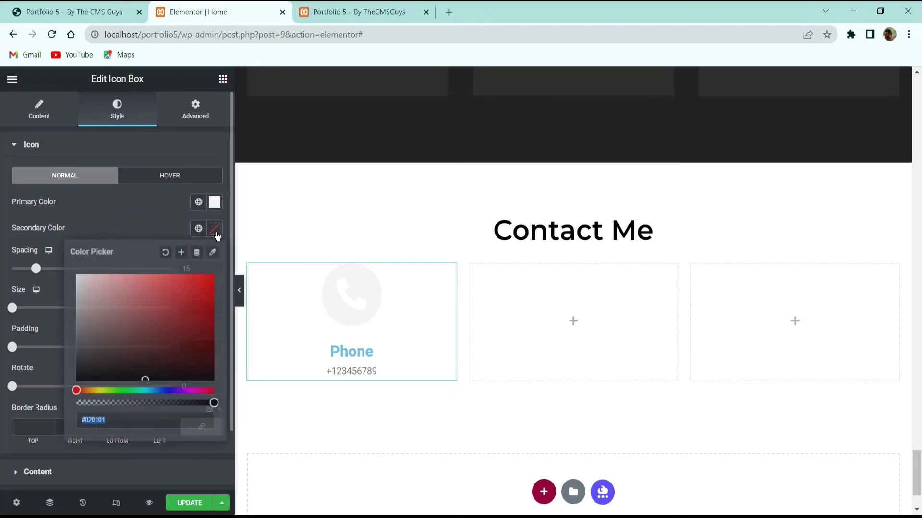
pyautogui.click(89, 215)
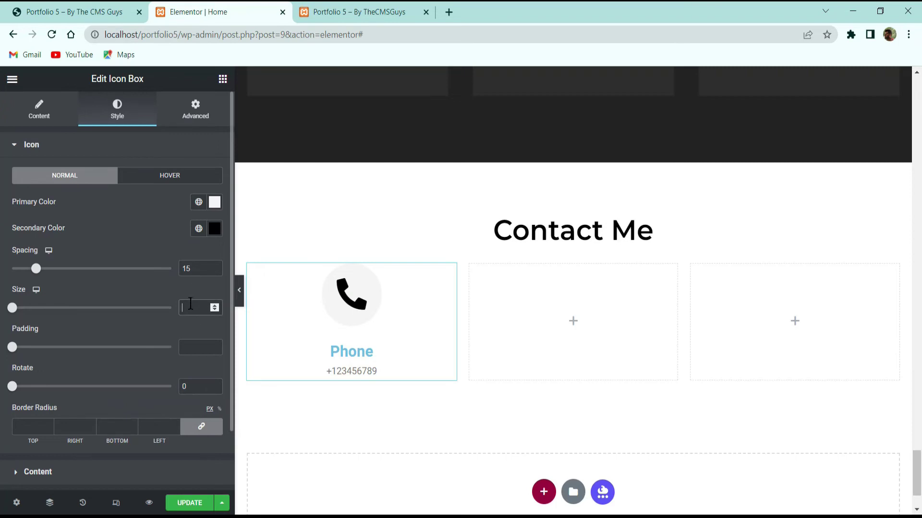
pyautogui.write('26')
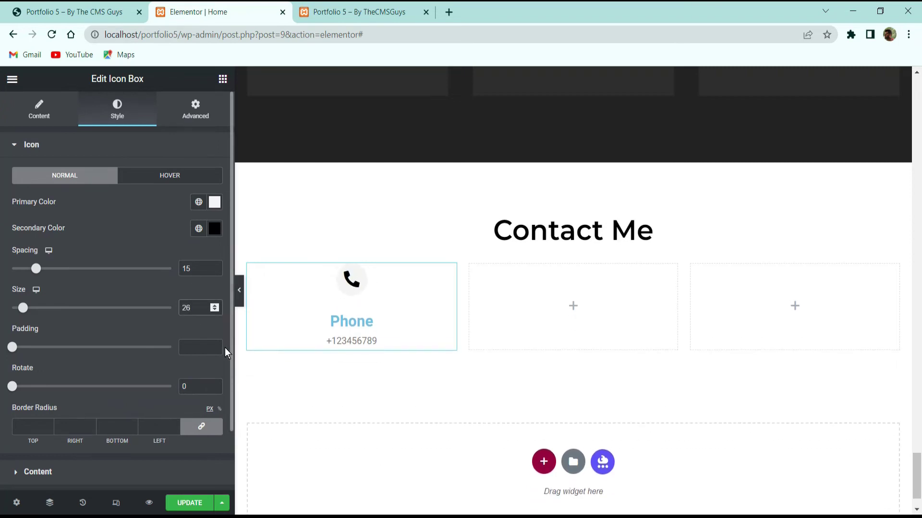
pyautogui.click(192, 347)
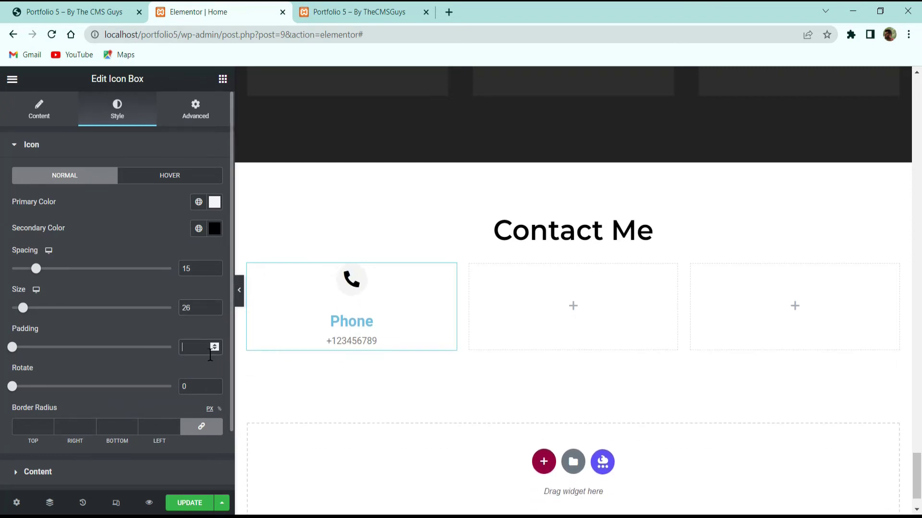
pyautogui.write('20')
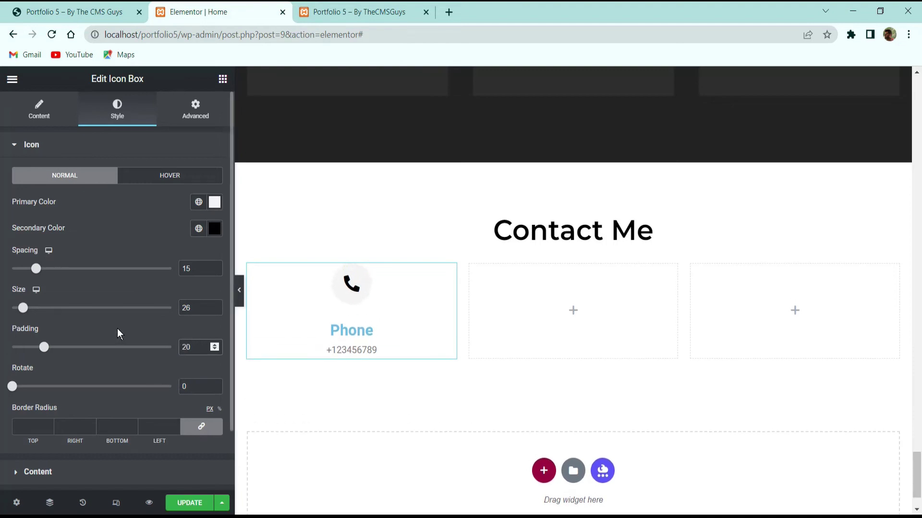
pyautogui.scroll(-2, 118, 331)
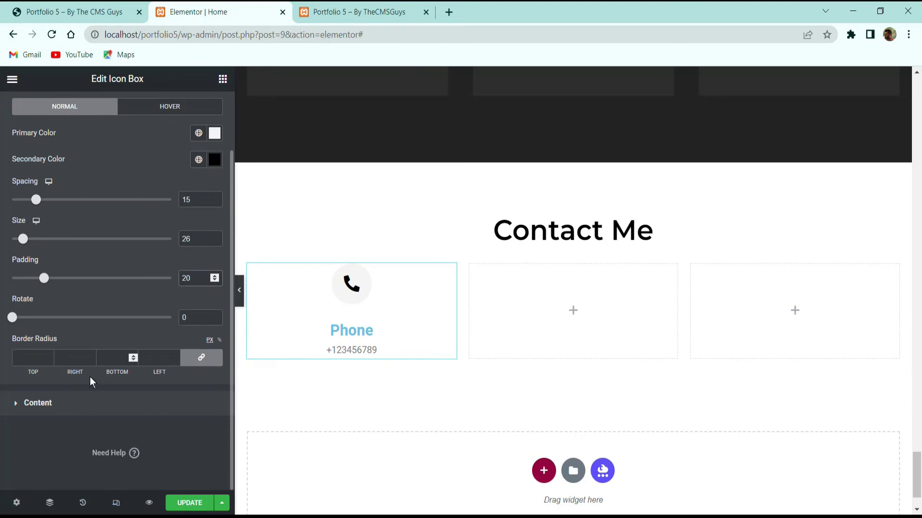
pyautogui.click(72, 402)
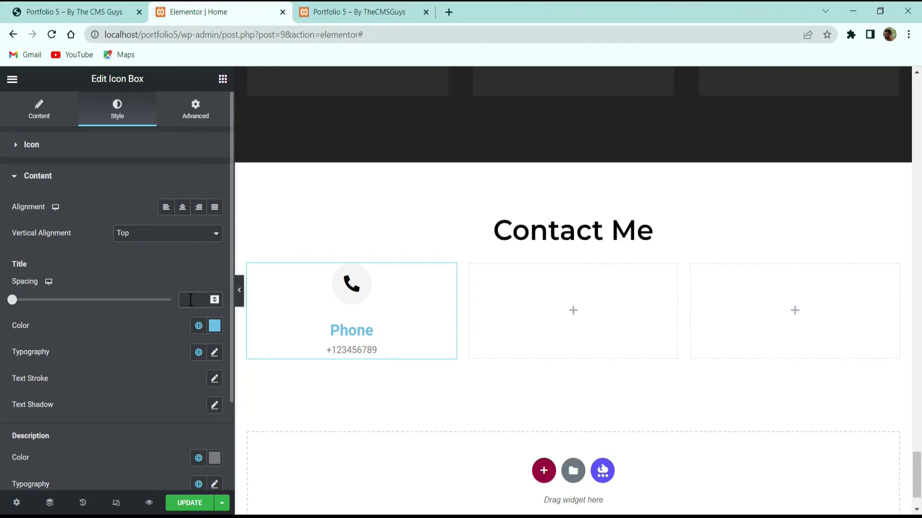
# Style the Phone title: spacing 5, black colour, Montserrat font at size 18.
pyautogui.click(191, 300)
pyautogui.write('5')
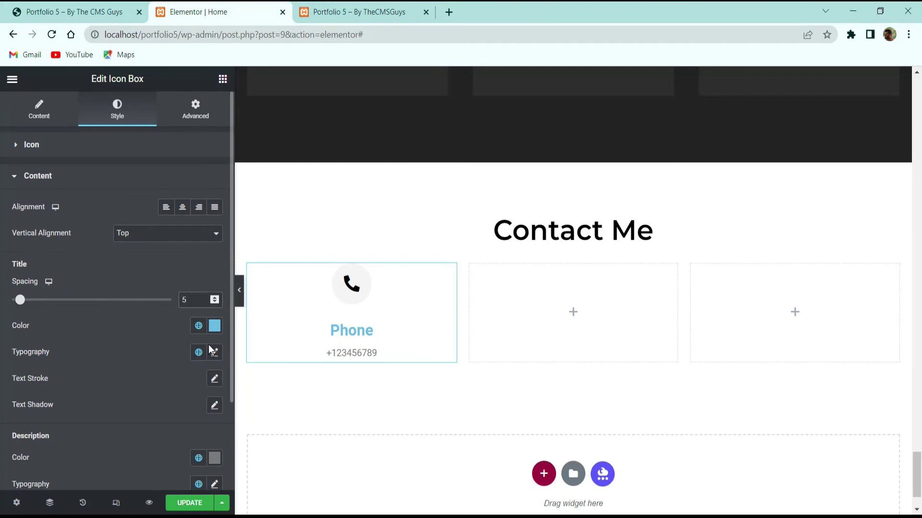
pyautogui.click(214, 326)
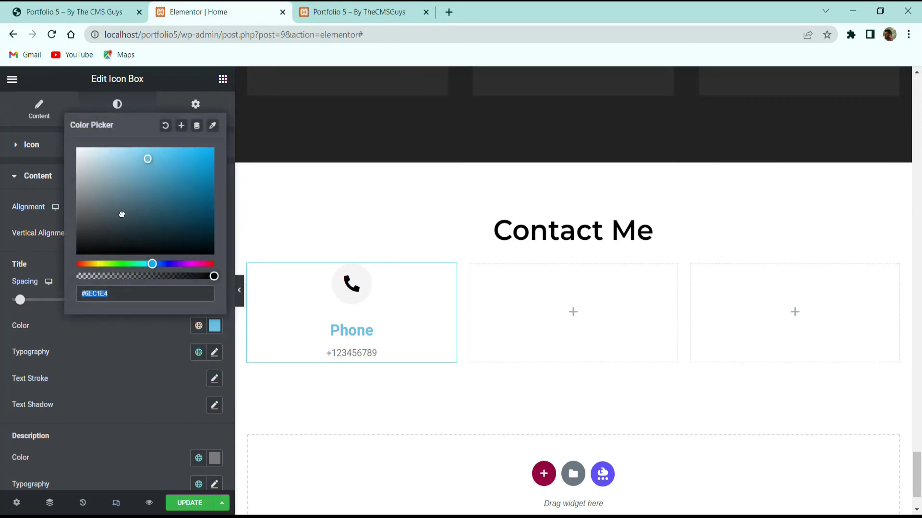
pyautogui.moveTo(135, 206); pyautogui.dragTo(8, 277)
pyautogui.click(119, 344)
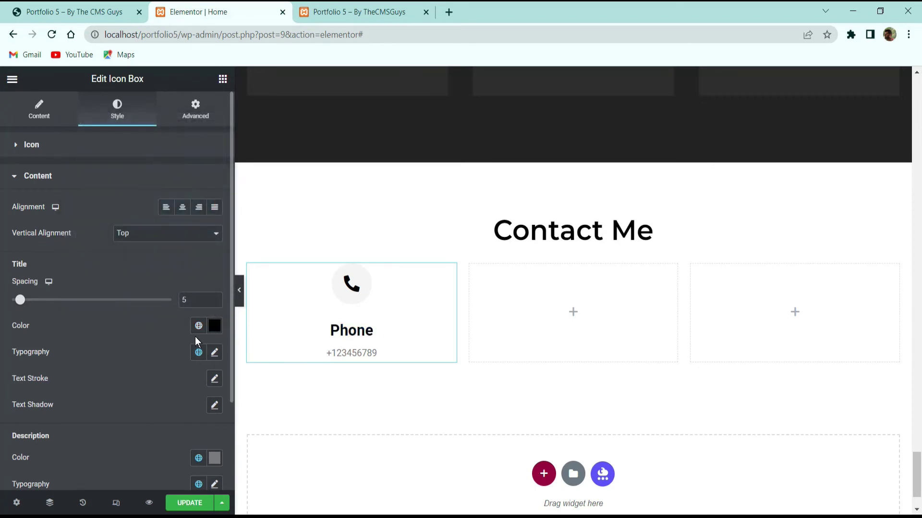
pyautogui.click(214, 353)
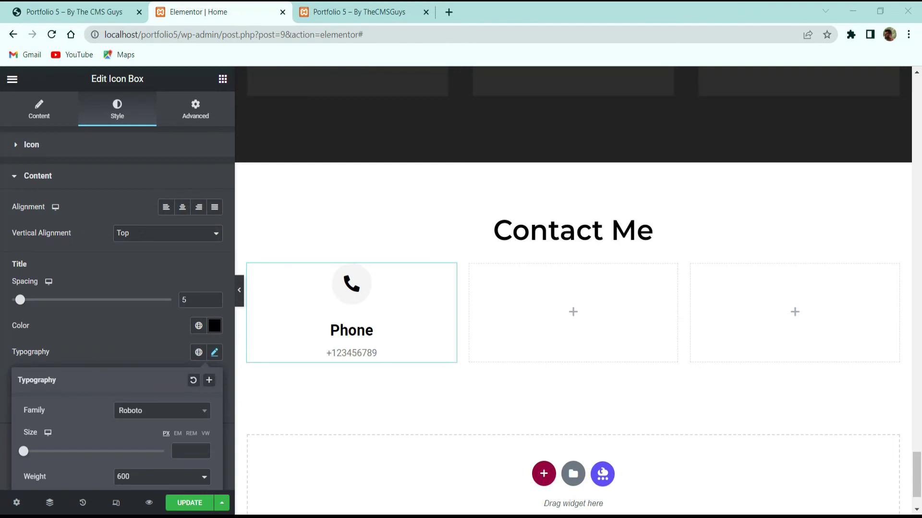
pyautogui.click(175, 411)
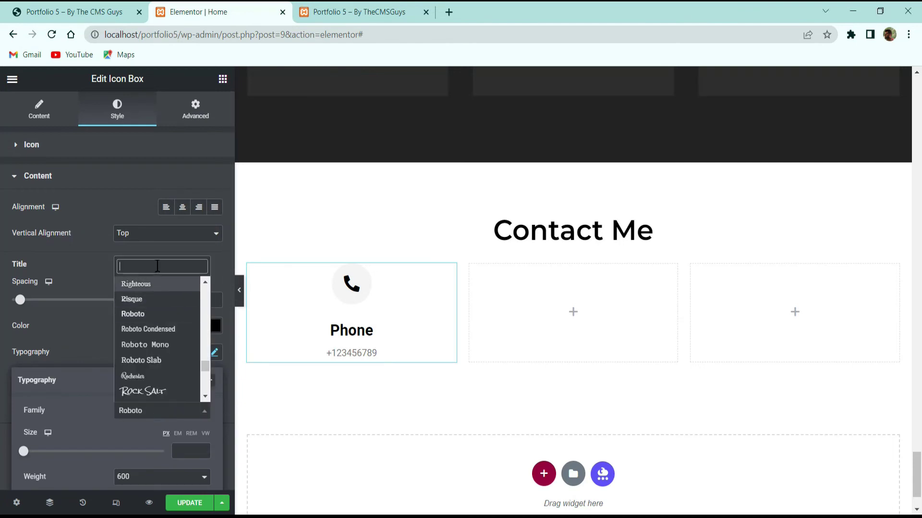
pyautogui.write('monts')
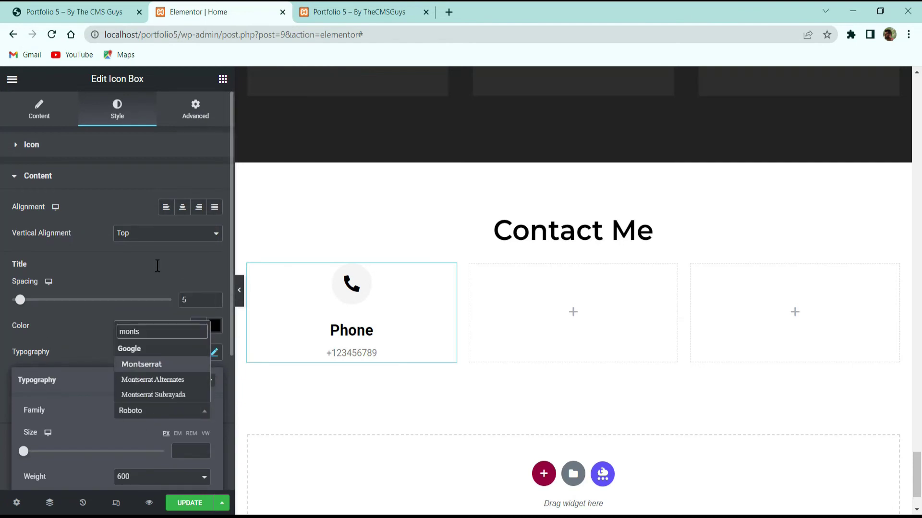
pyautogui.press('Return')
pyautogui.write('18')
pyautogui.scroll(-3, 154, 408)
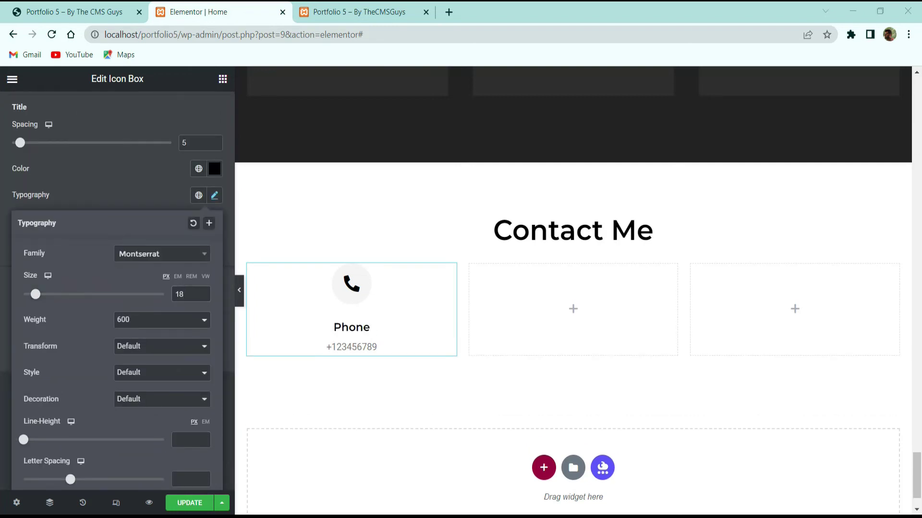
pyautogui.click(132, 197)
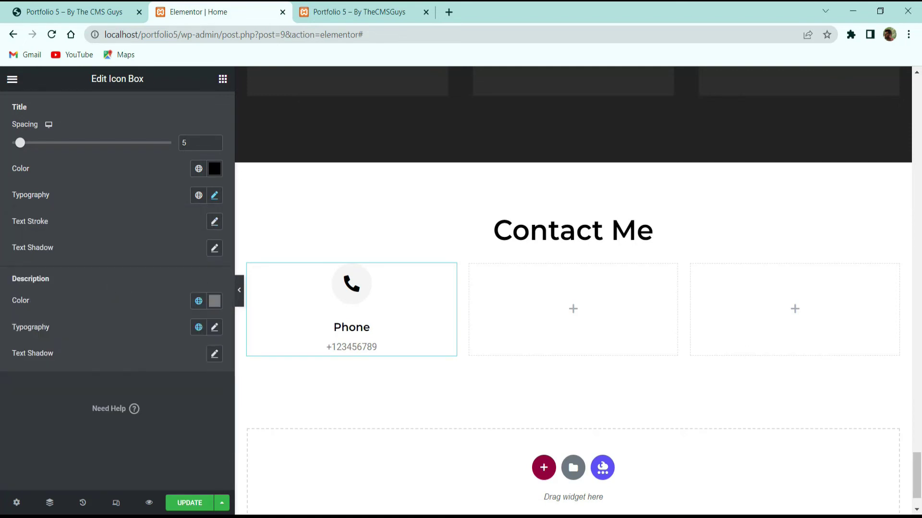
# Style the description text: colour #ababab, Poppins font at size 16.
pyautogui.click(217, 301)
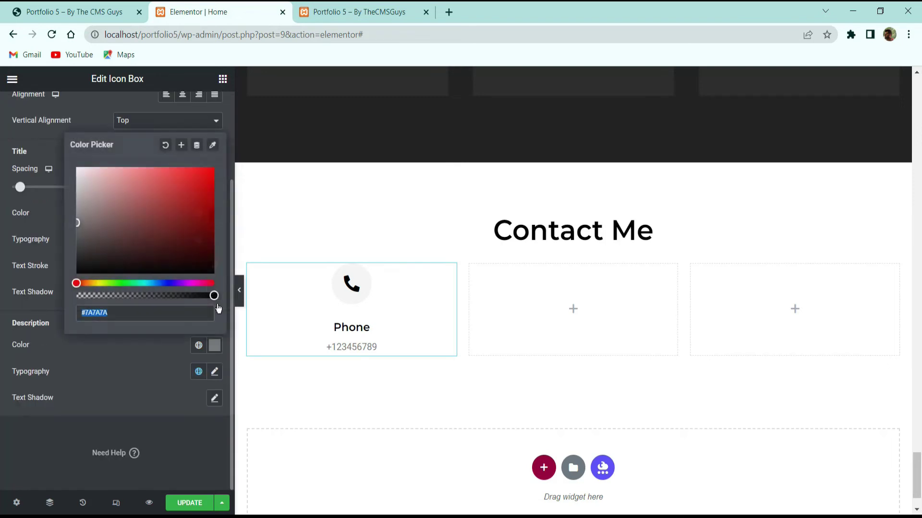
pyautogui.moveTo(83, 312); pyautogui.dragTo(160, 311)
pyautogui.write('ababab')
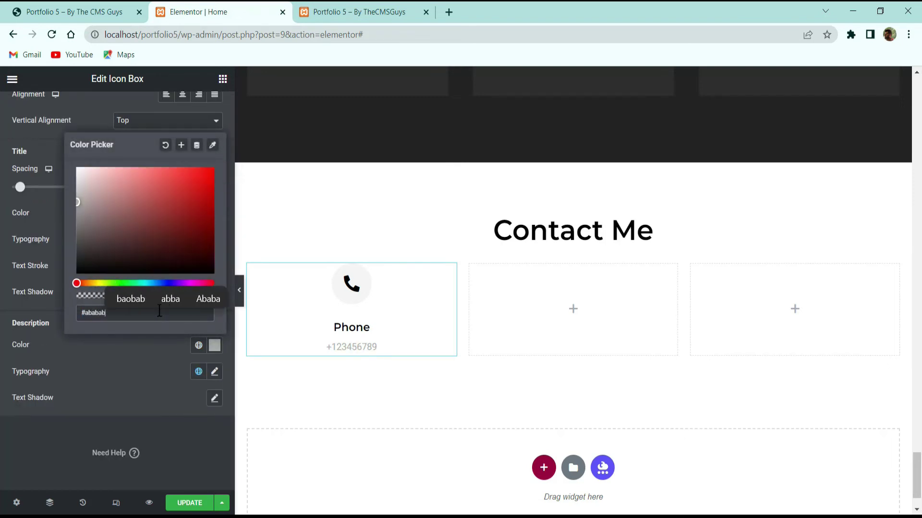
pyautogui.click(215, 372)
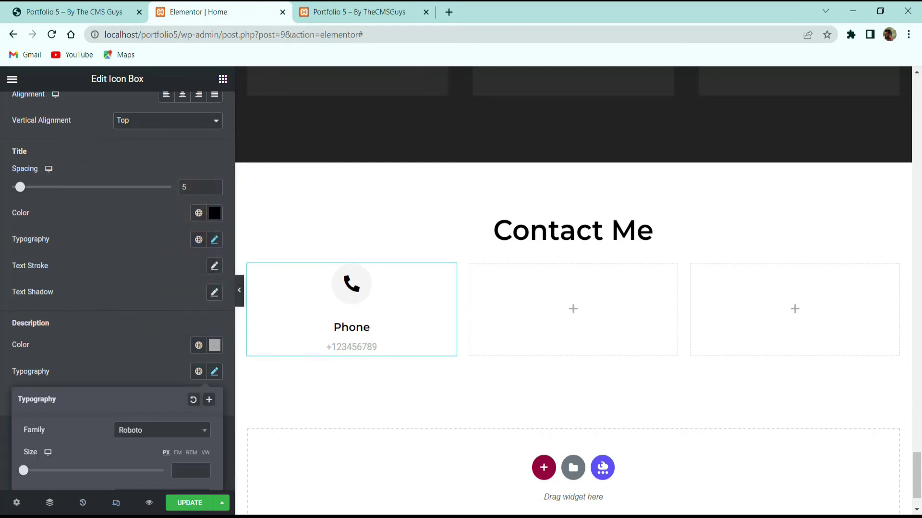
pyautogui.click(134, 430)
pyautogui.write('popp')
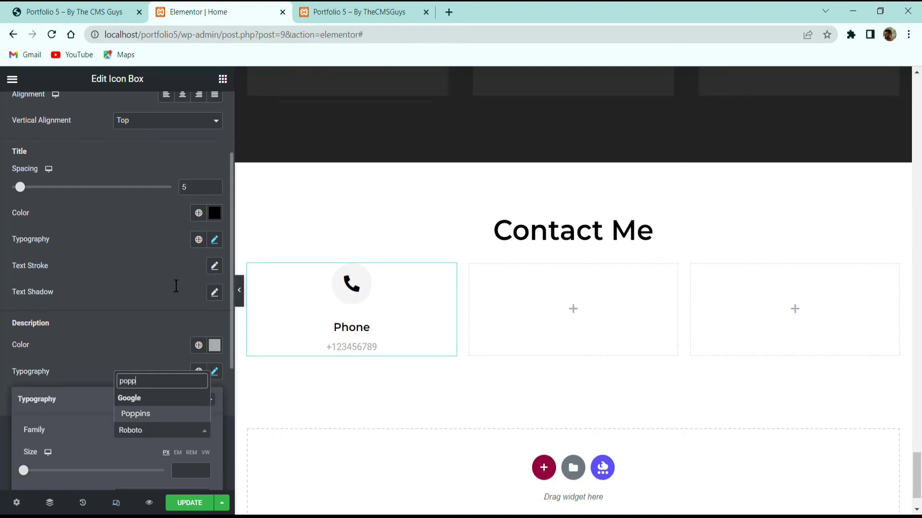
pyautogui.press('Return')
pyautogui.scroll(-3, 149, 340)
pyautogui.click(187, 312)
pyautogui.write('16')
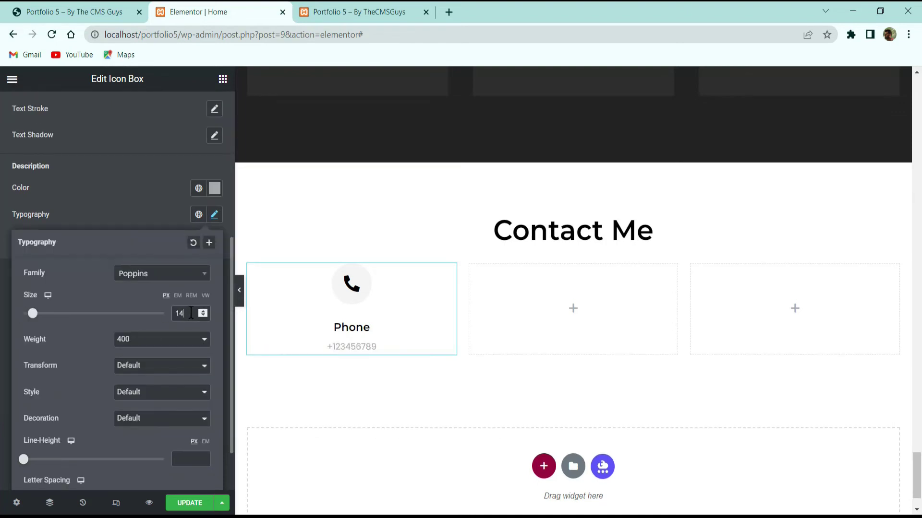
pyautogui.click(132, 189)
# Copy the Phone icon box and paste it into the middle and third columns.
pyautogui.click(77, 12)
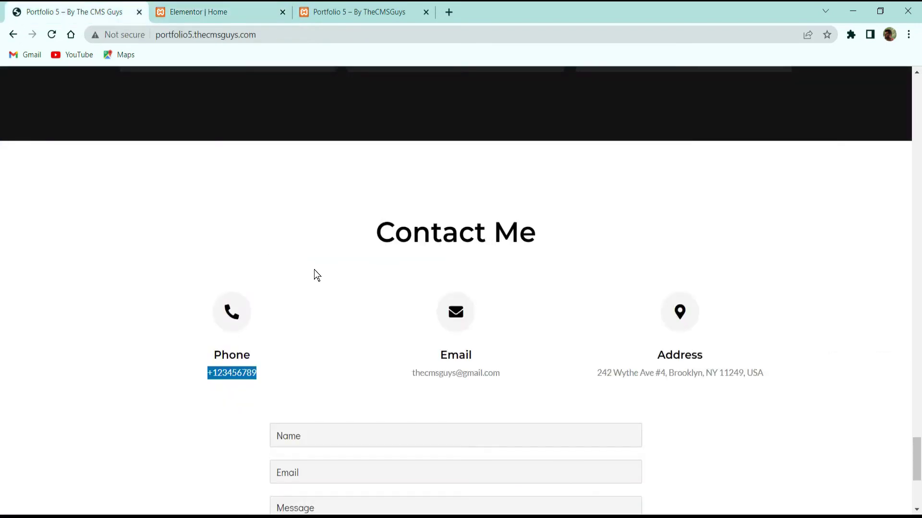
pyautogui.click(192, 12)
pyautogui.rightClick(368, 304)
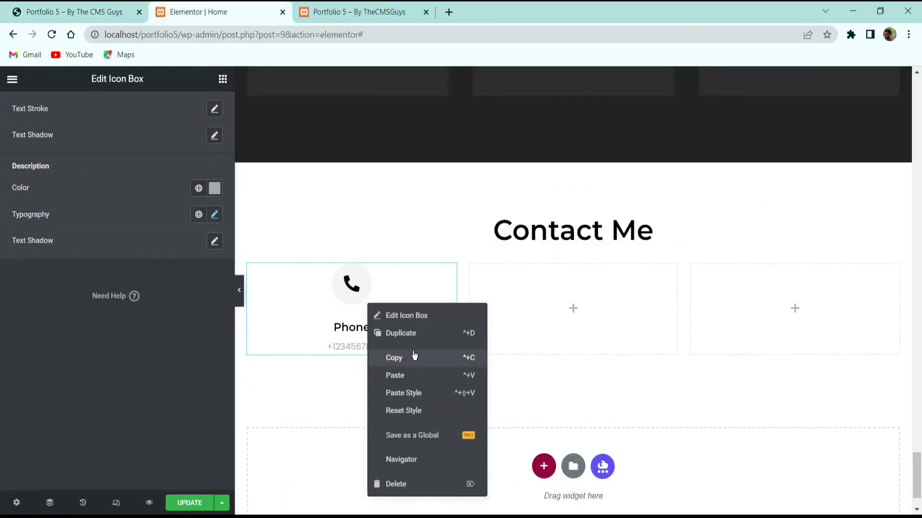
pyautogui.click(417, 354)
pyautogui.rightClick(565, 305)
pyautogui.click(595, 399)
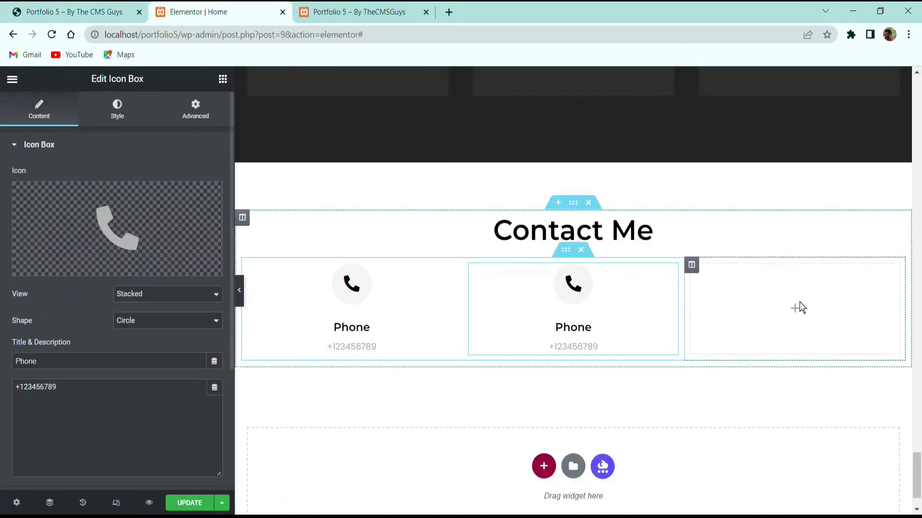
pyautogui.rightClick(798, 306)
pyautogui.click(824, 400)
# Save the page with Update and compare it against the live site.
pyautogui.click(200, 510)
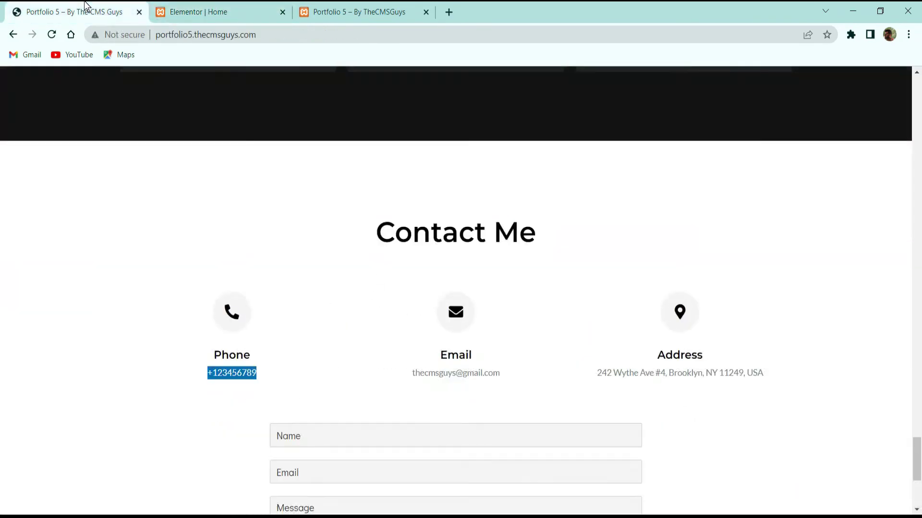
pyautogui.click(466, 326)
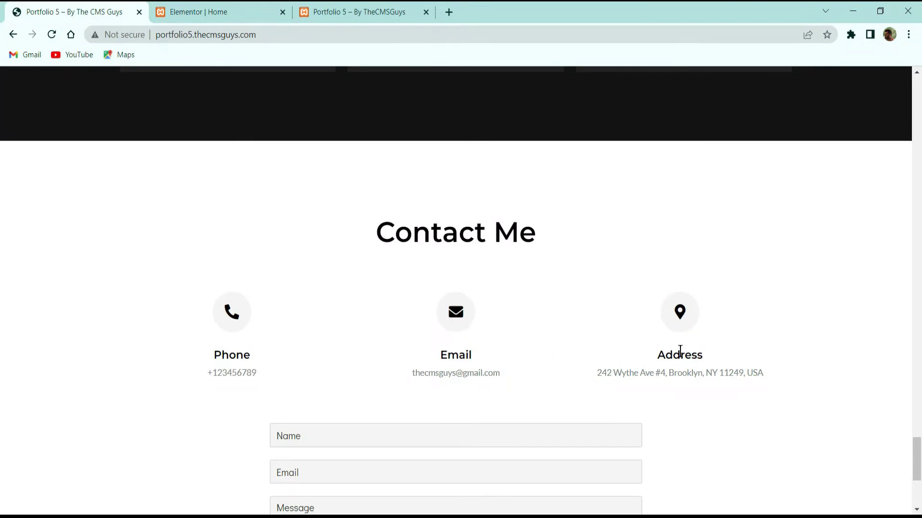
pyautogui.click(267, 10)
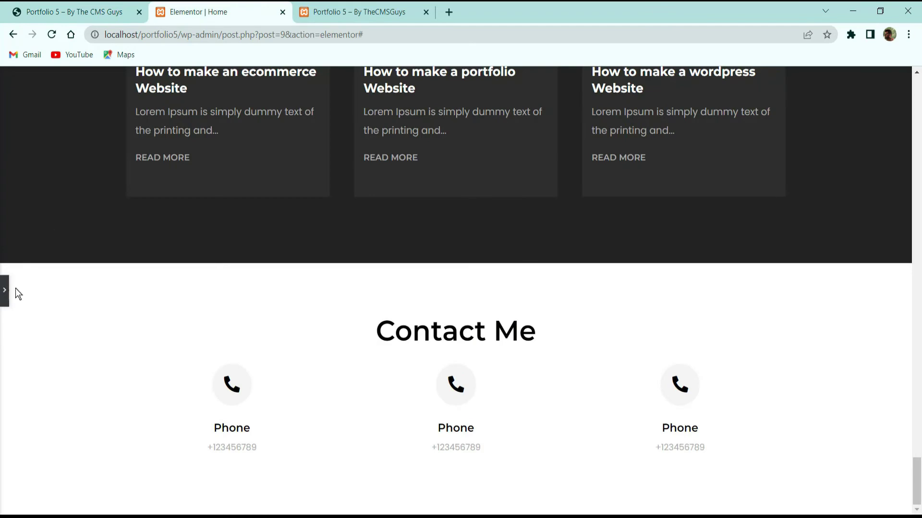
pyautogui.click(7, 294)
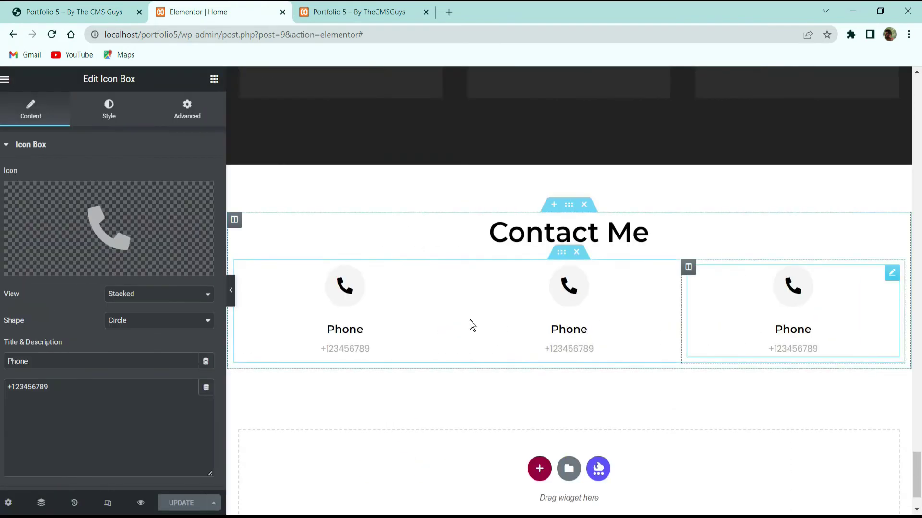
pyautogui.click(76, 12)
pyautogui.scroll(-3, 473, 370)
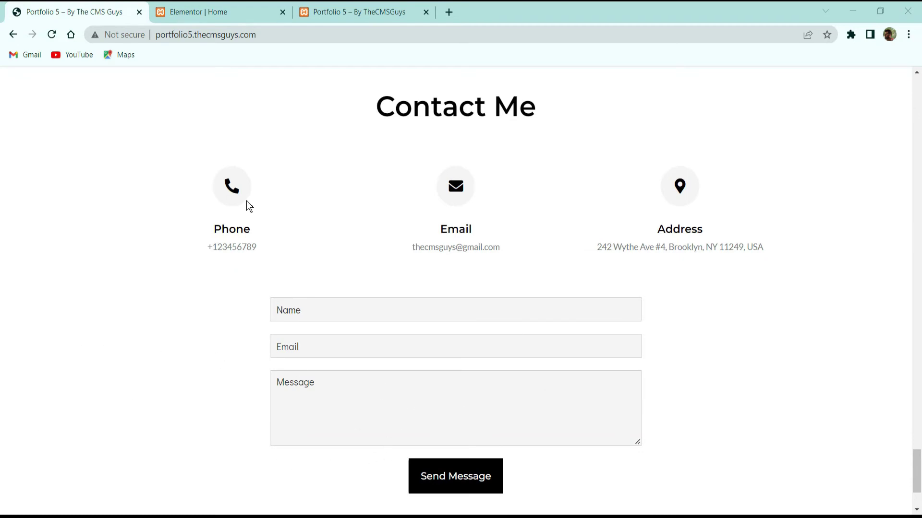
pyautogui.click(215, 11)
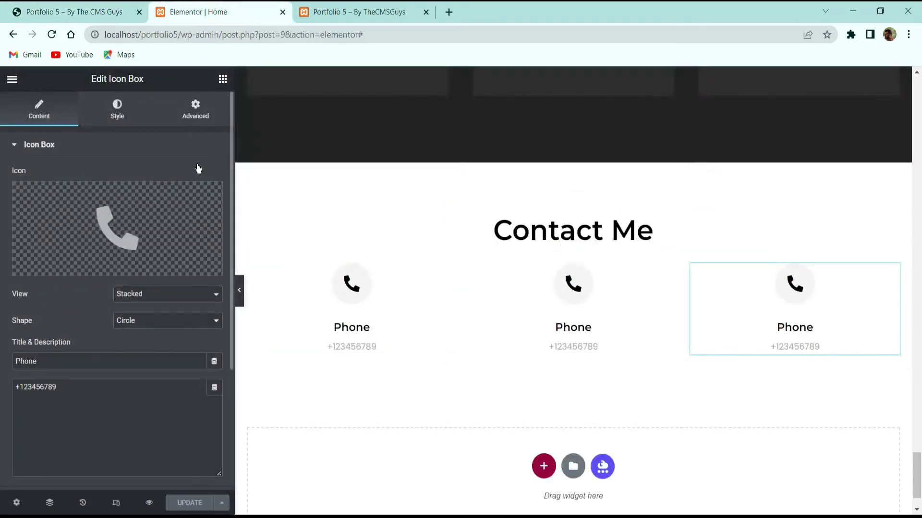
pyautogui.click(379, 10)
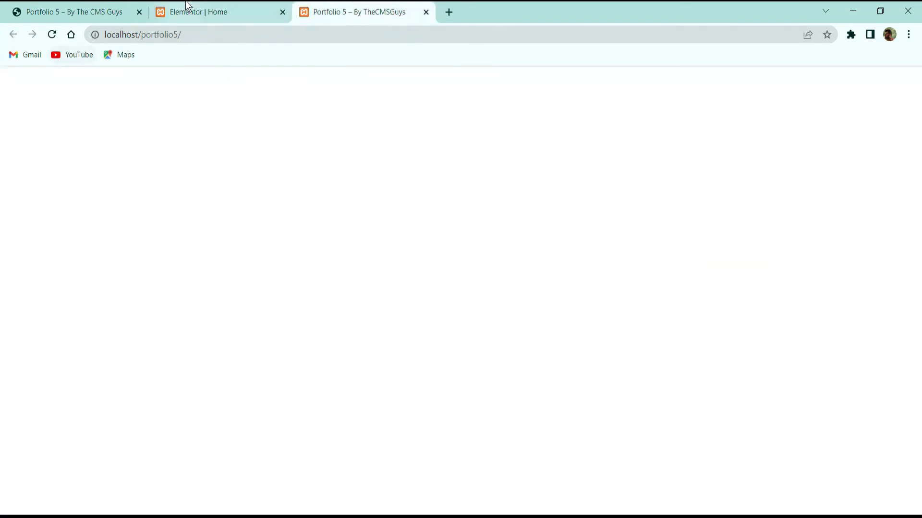
# Open the WordPress admin dashboard from the Elementor menu in a new tab.
pyautogui.click(185, 5)
pyautogui.click(12, 78)
pyautogui.middleClick(39, 303)
pyautogui.moveTo(375, 6); pyautogui.dragTo(221, 11)
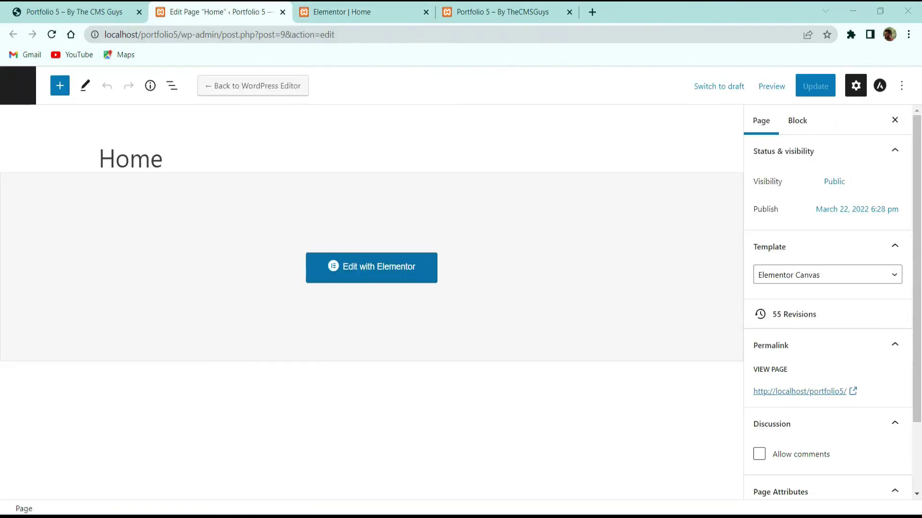
pyautogui.click(21, 98)
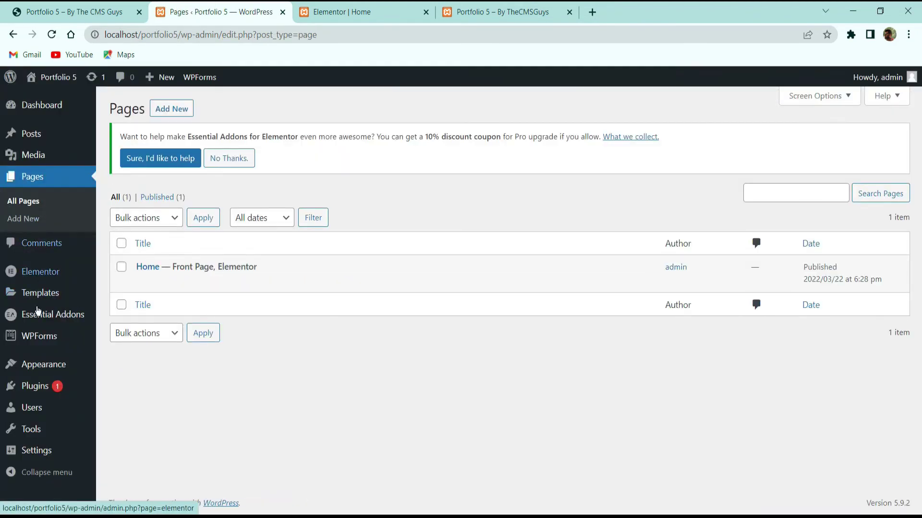
# Under WPForms > All Forms, add a new form using the Simple Contact Form template.
pyautogui.moveTo(41, 332)
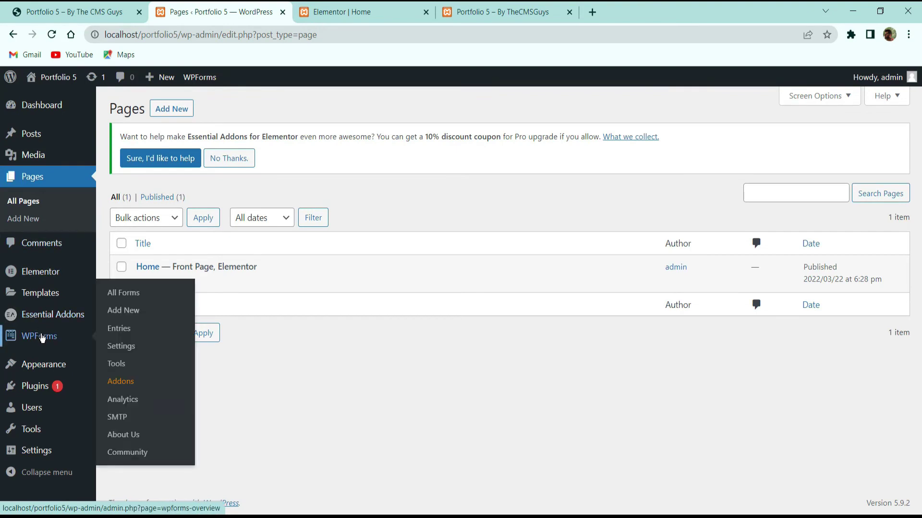
pyautogui.click(42, 339)
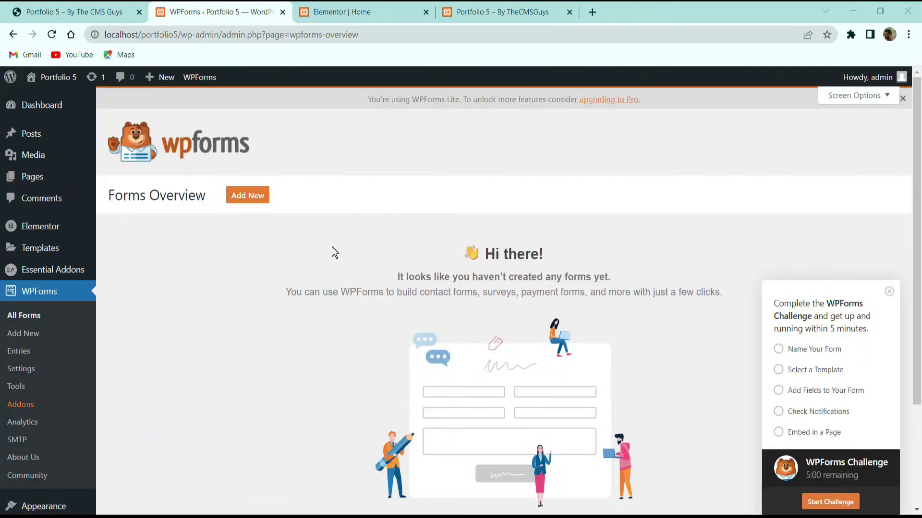
pyautogui.click(239, 200)
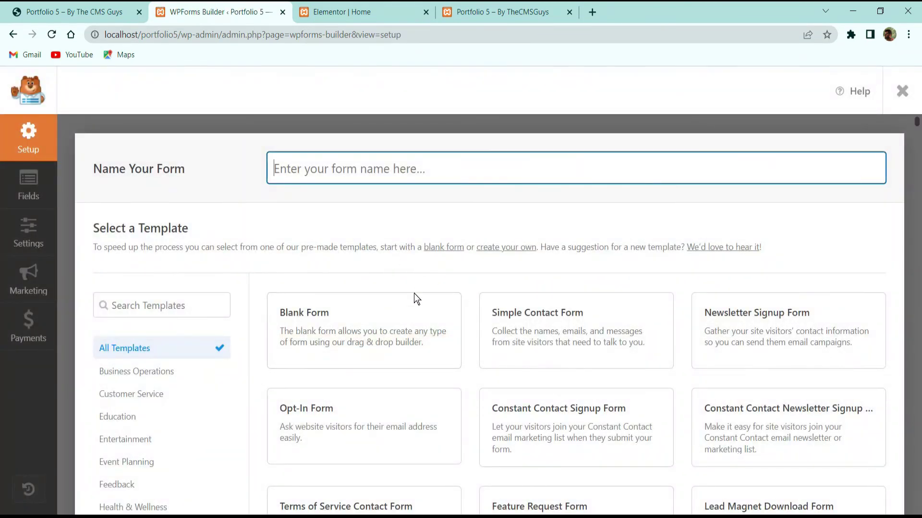
pyautogui.moveTo(556, 328)
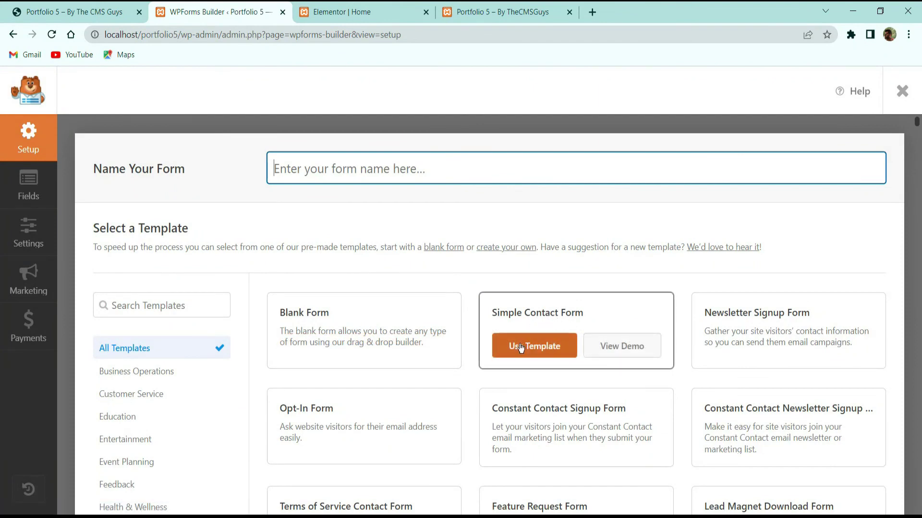
pyautogui.click(540, 353)
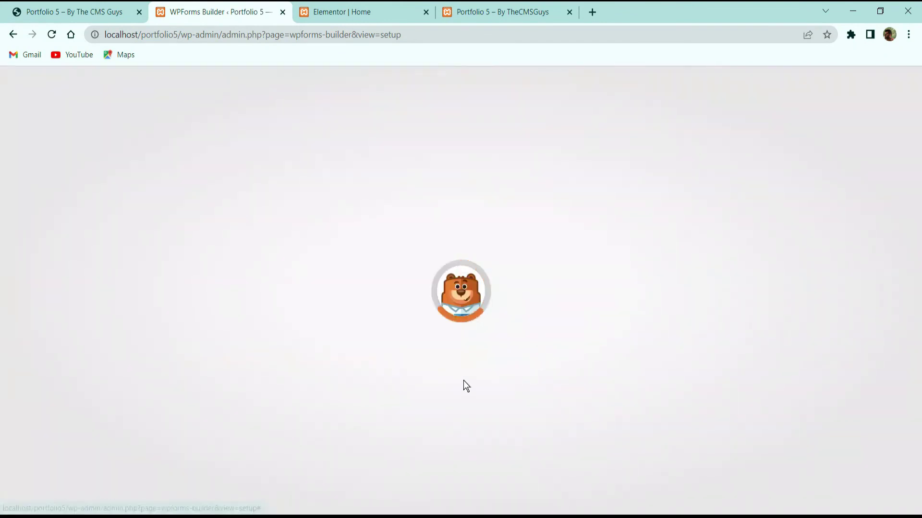
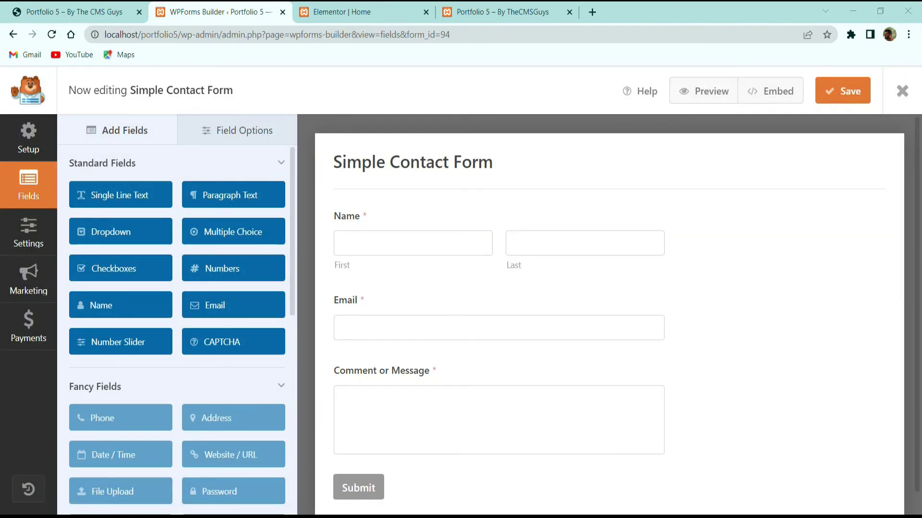
# Select the Name field and review its Advanced and Conditional Logic options.
pyautogui.click(582, 251)
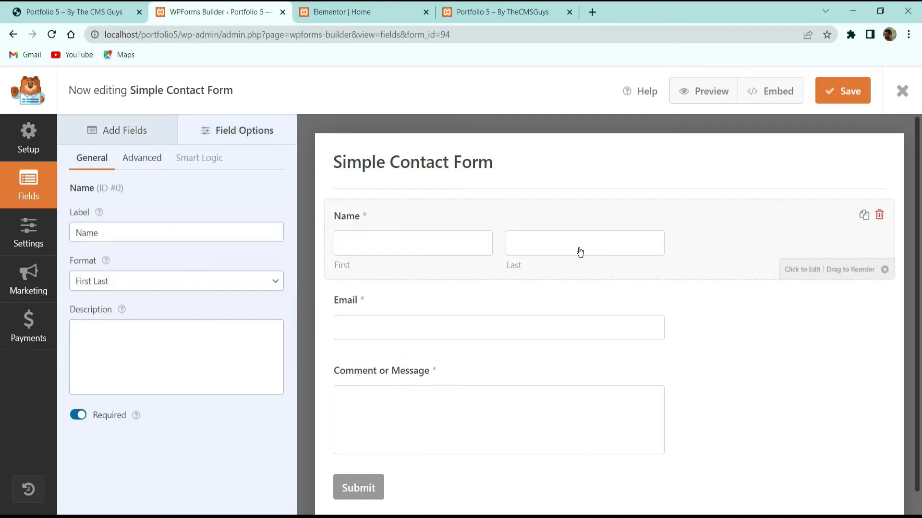
pyautogui.click(137, 159)
pyautogui.click(198, 159)
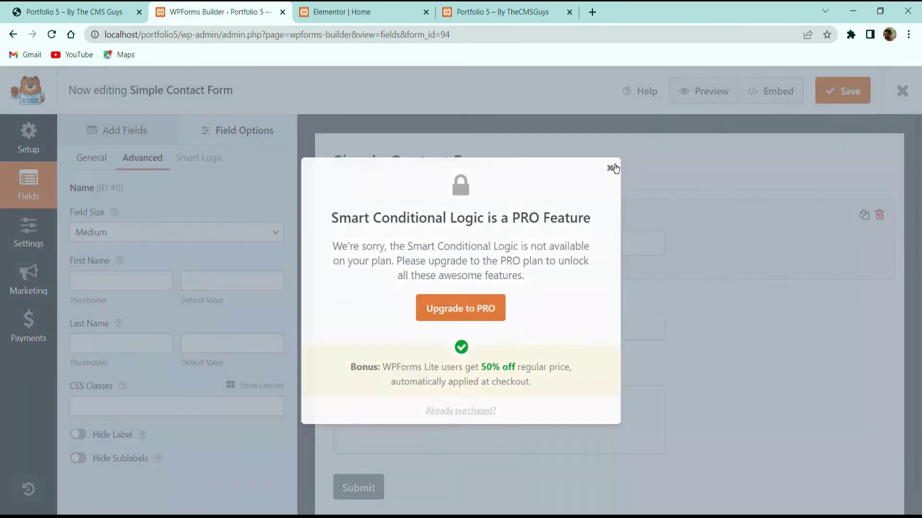
pyautogui.click(615, 165)
pyautogui.click(82, 163)
# Review the Name format choices and first-name placeholder, leaving First Last unchanged.
pyautogui.click(121, 233)
pyautogui.click(127, 290)
pyautogui.click(133, 274)
pyautogui.click(168, 287)
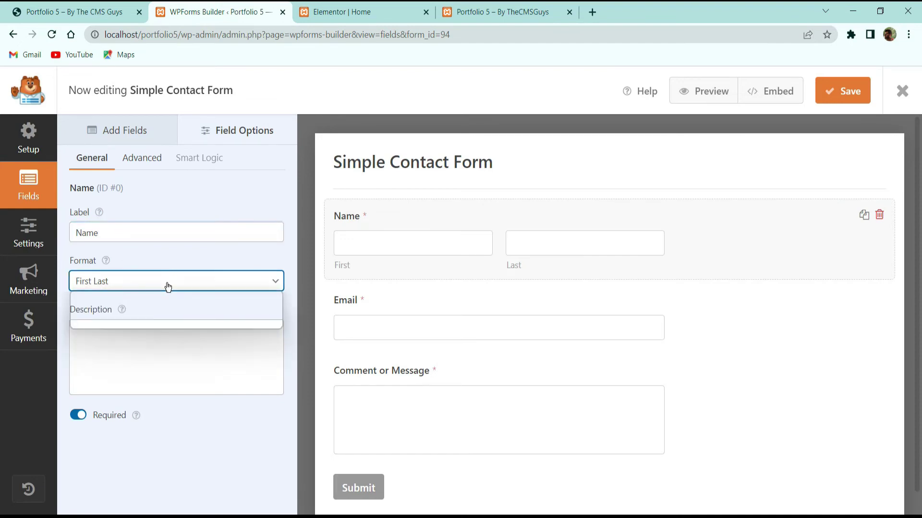
pyautogui.click(151, 307)
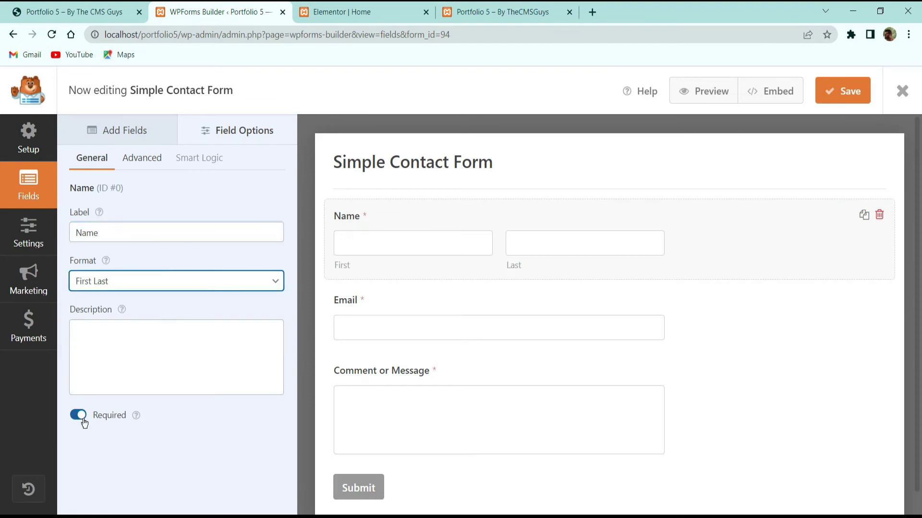
pyautogui.click(217, 131)
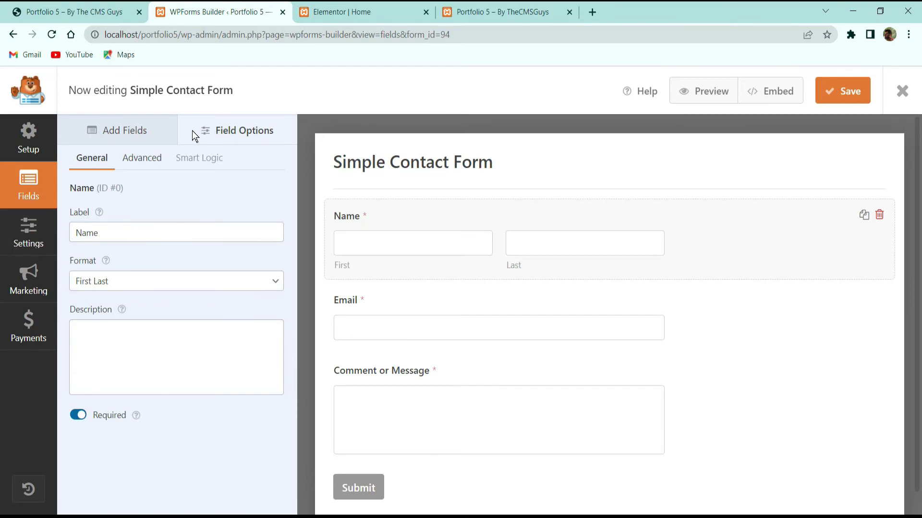
pyautogui.click(140, 160)
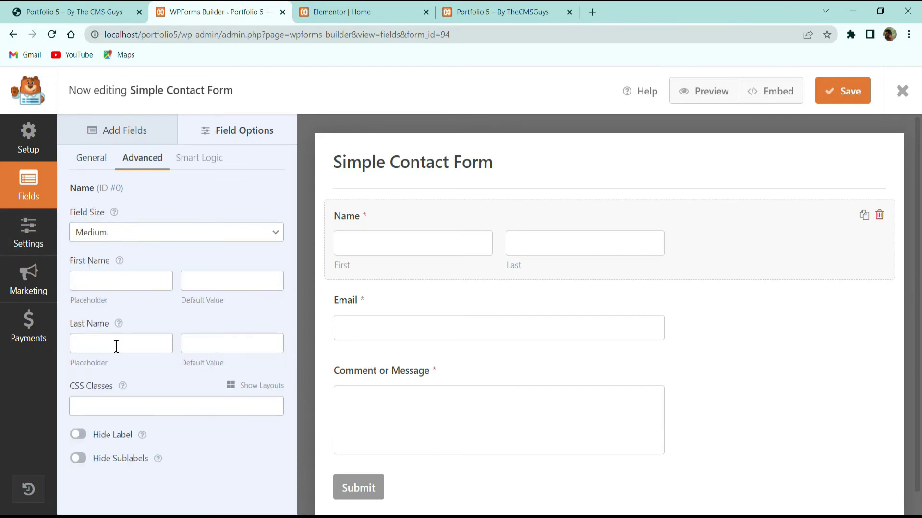
pyautogui.click(113, 281)
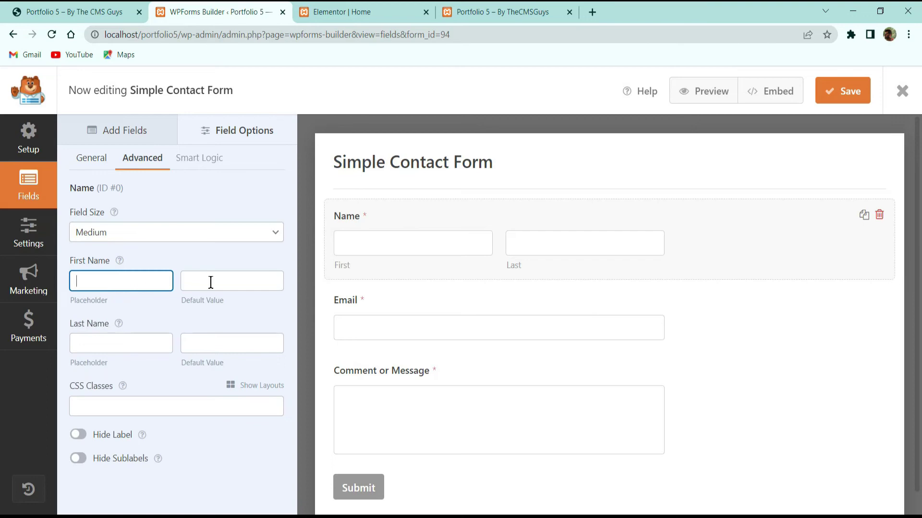
# Compare with the live site's contact form, then reselect the Name field.
pyautogui.click(120, 6)
pyautogui.click(197, 10)
pyautogui.click(77, 140)
pyautogui.click(392, 244)
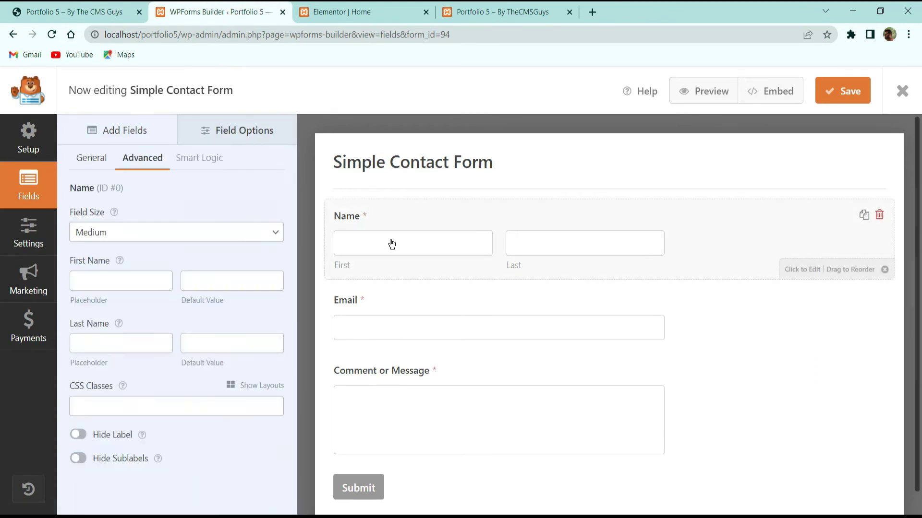
pyautogui.click(88, 160)
# Change the Name label text to 'Na' and set the name format to Simple.
pyautogui.click(120, 234)
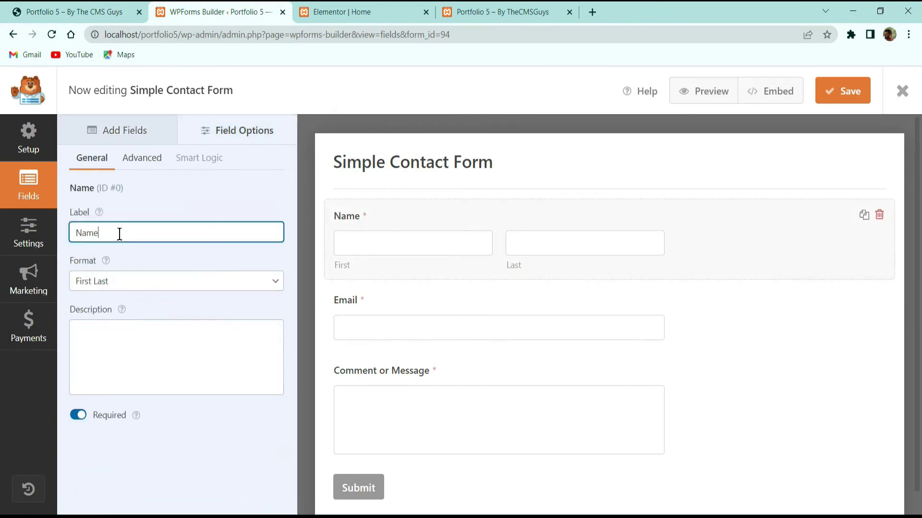
pyautogui.moveTo(120, 240); pyautogui.dragTo(23, 245)
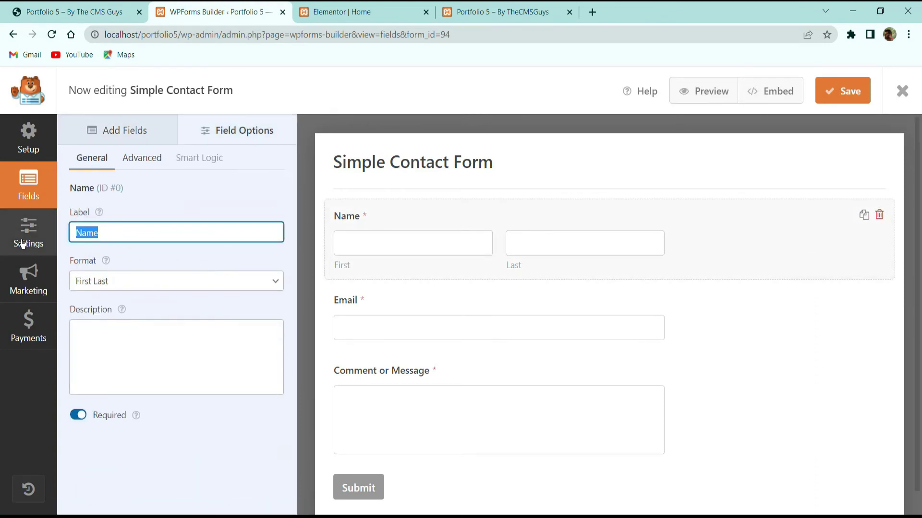
pyautogui.press('BackSpace')
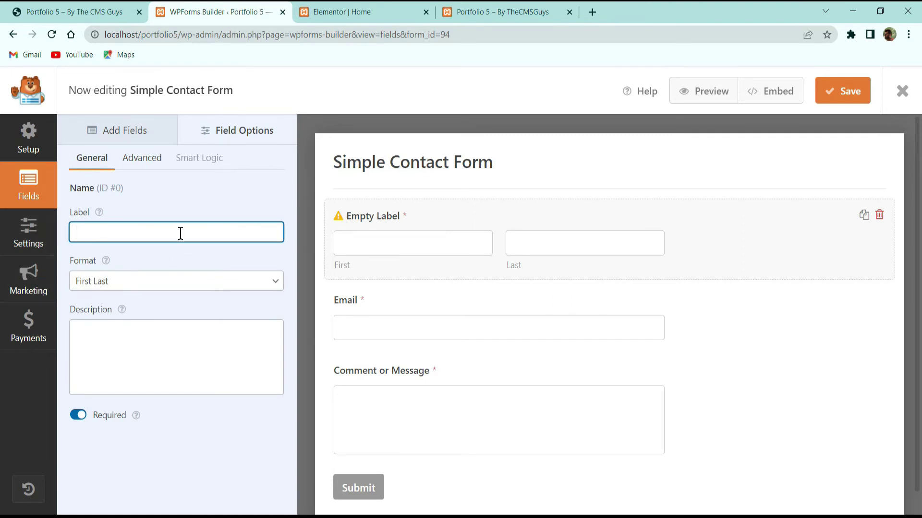
pyautogui.write('Name')
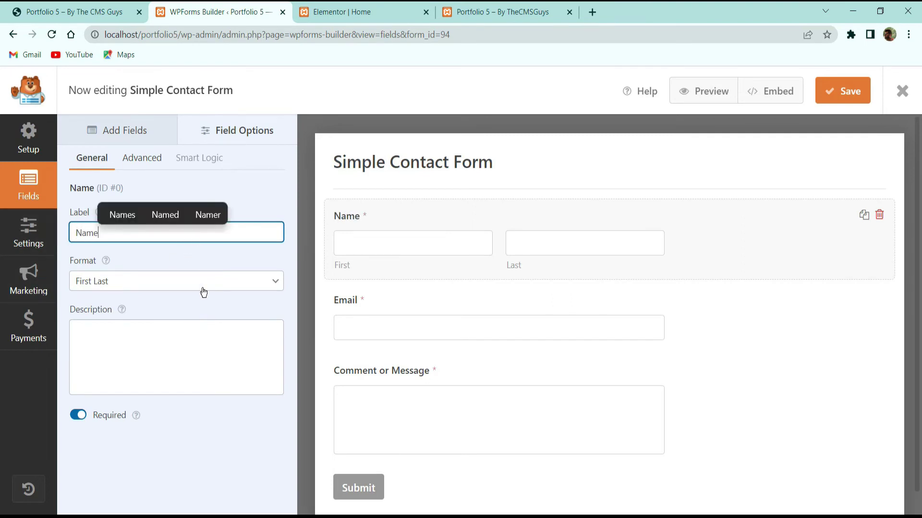
pyautogui.click(203, 292)
pyautogui.click(191, 302)
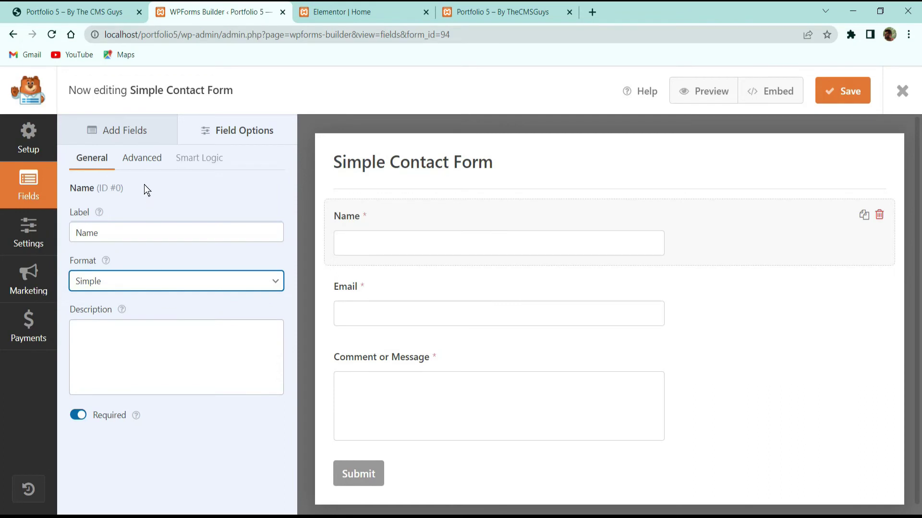
# Keep Medium field size, set placeholder 'Name' and hide the Name label.
pyautogui.click(153, 159)
pyautogui.click(121, 234)
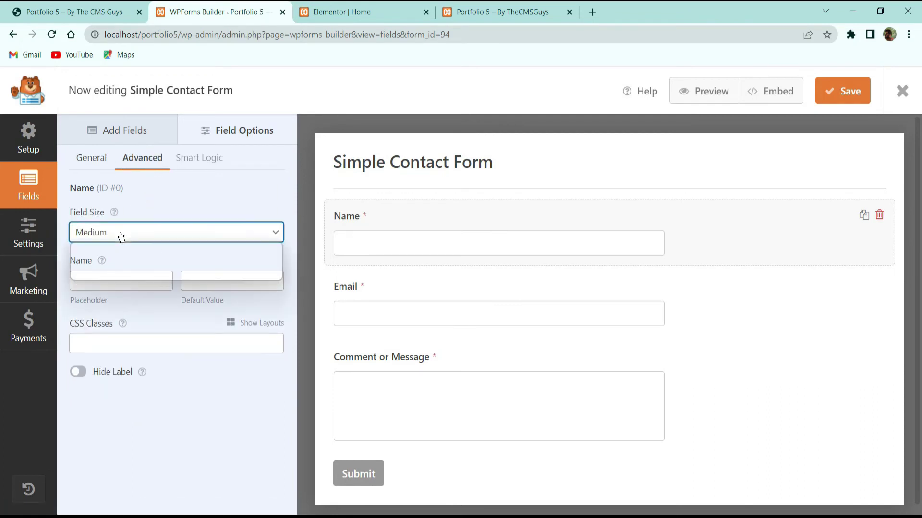
pyautogui.press('Escape')
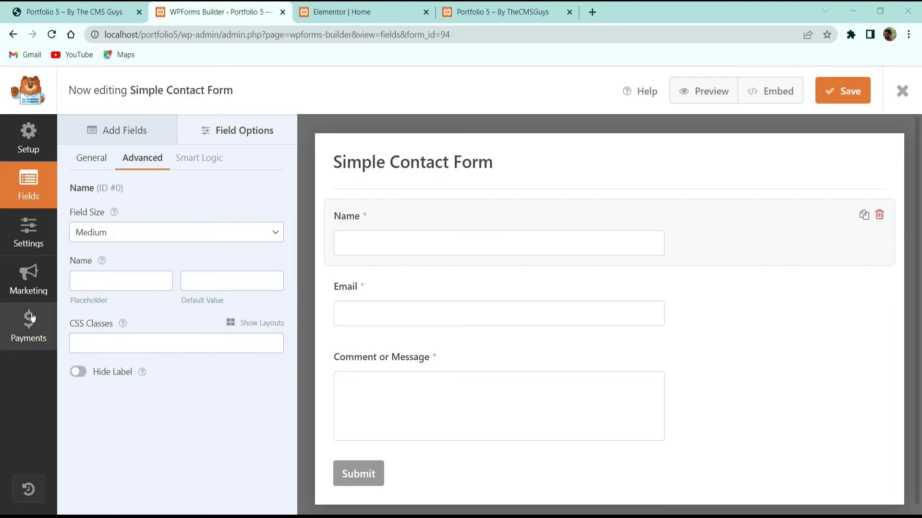
pyautogui.click(116, 283)
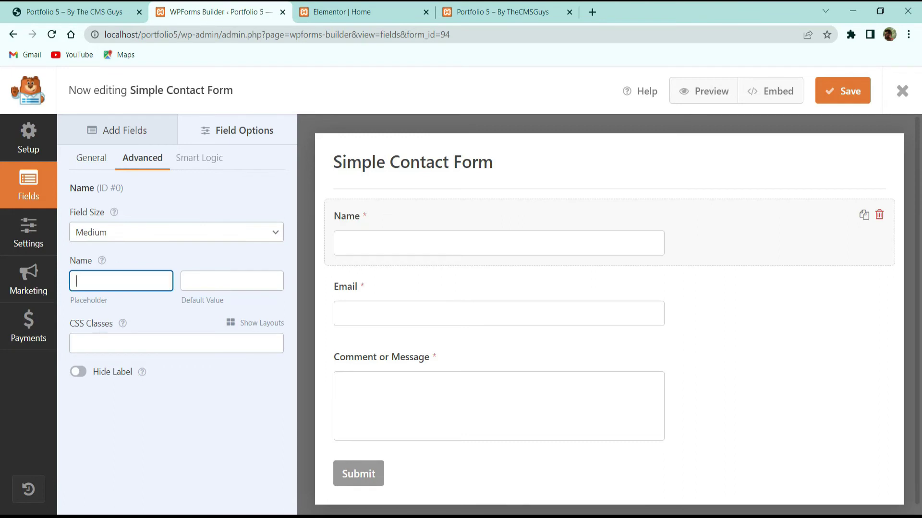
pyautogui.write('Name')
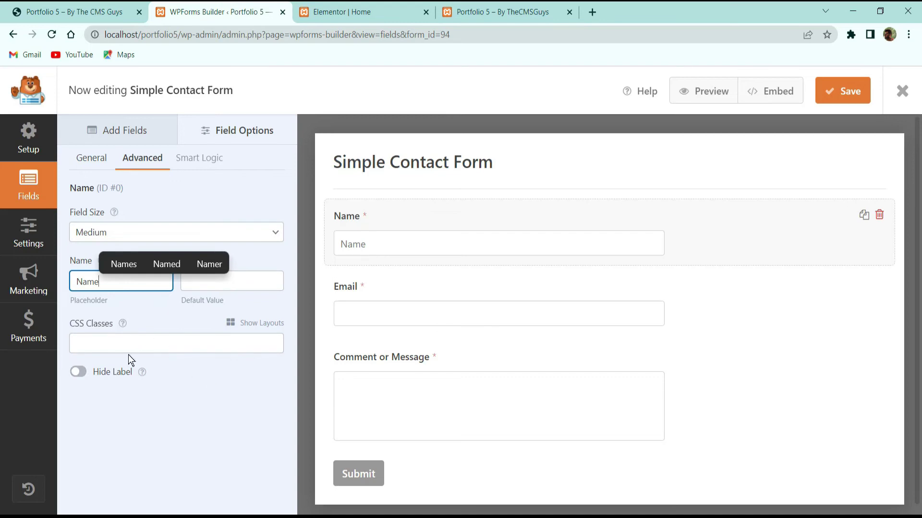
pyautogui.click(84, 372)
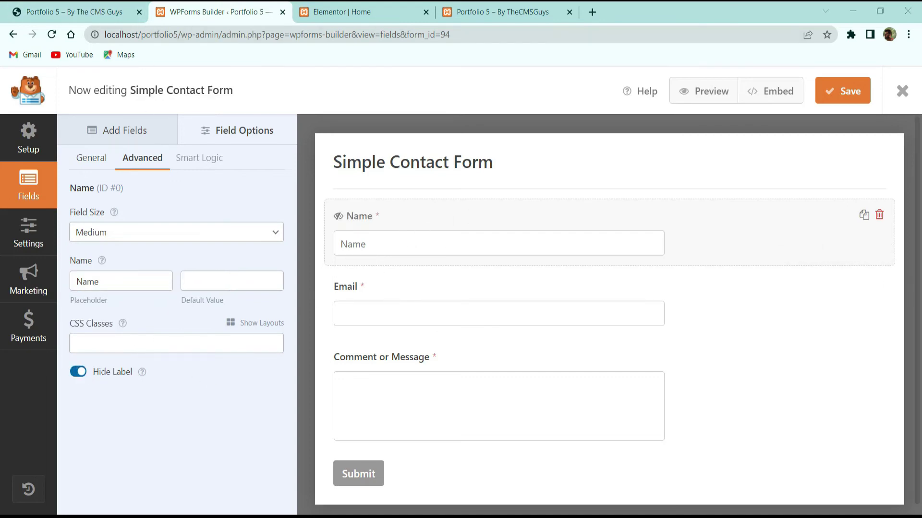
pyautogui.click(464, 271)
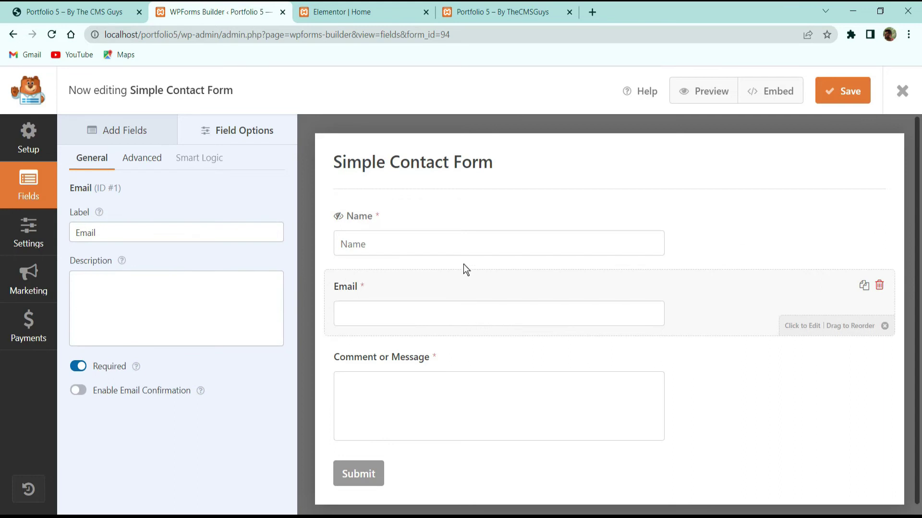
# Give the Email field placeholder 'Email' and hide its label and sublabels.
pyautogui.click(139, 151)
pyautogui.click(98, 281)
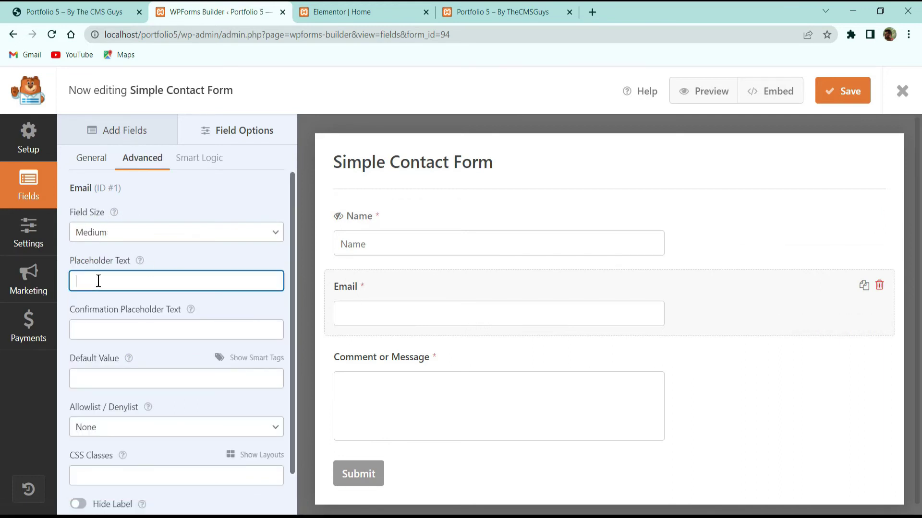
pyautogui.write('Email')
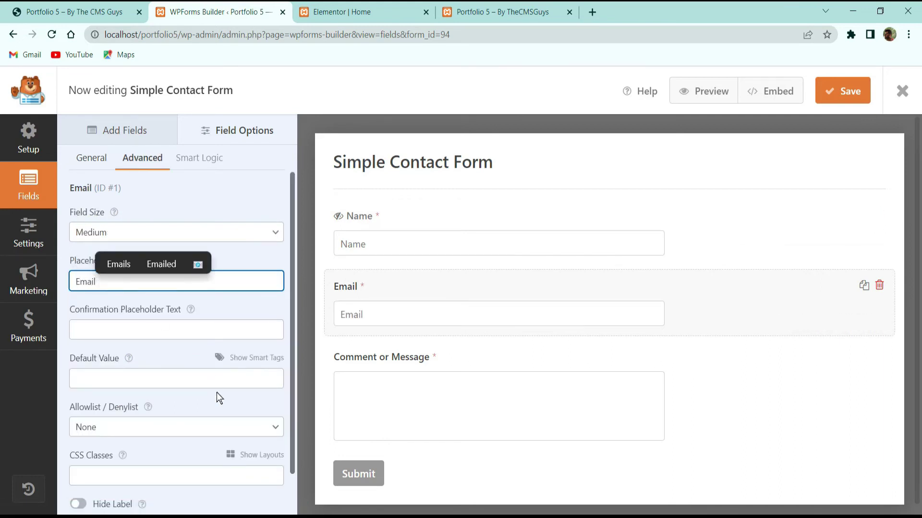
pyautogui.scroll(-1, 140, 394)
pyautogui.click(77, 460)
pyautogui.click(78, 484)
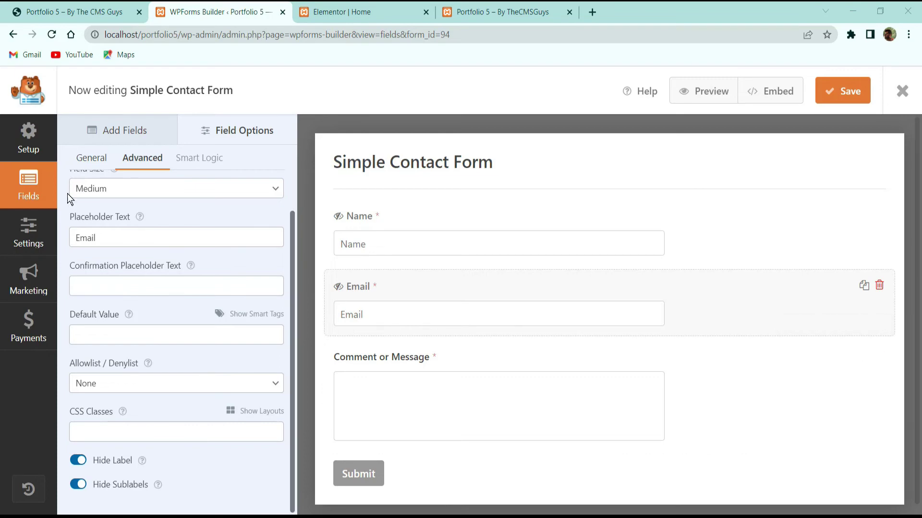
# Give the Comment or Message field placeholder 'Message' and hide its label.
pyautogui.hotkey('ctrl', '1')
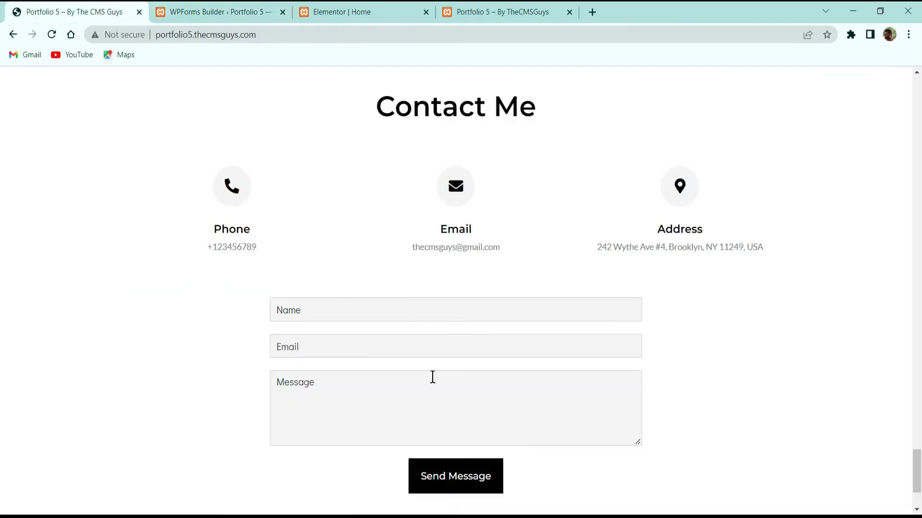
pyautogui.click(206, 6)
pyautogui.click(412, 358)
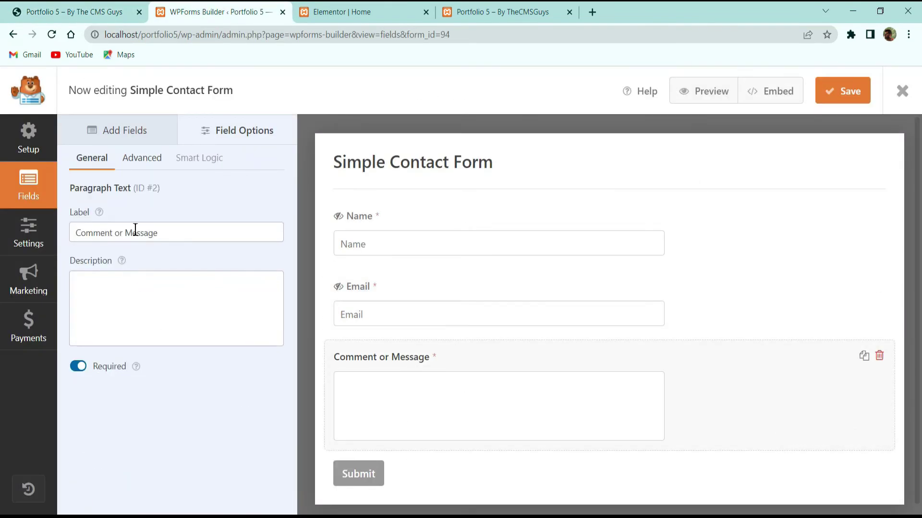
pyautogui.click(136, 159)
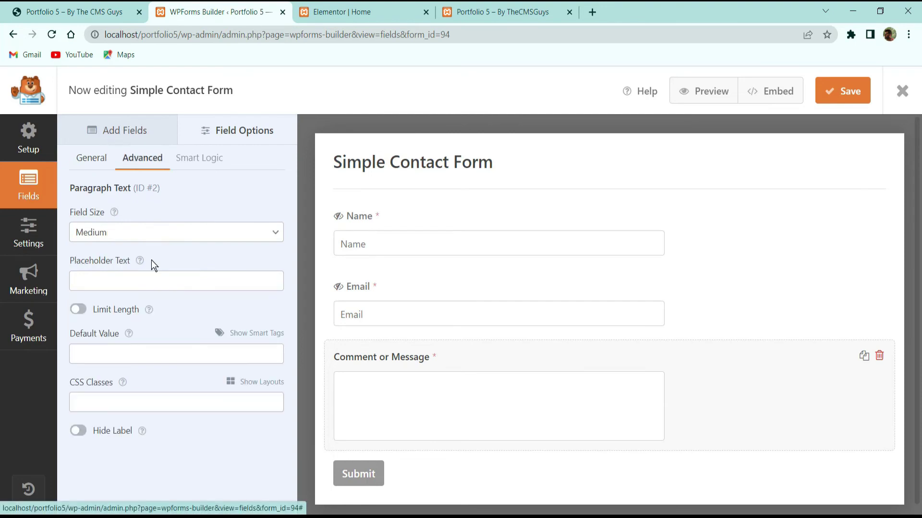
pyautogui.click(120, 281)
pyautogui.write('Message')
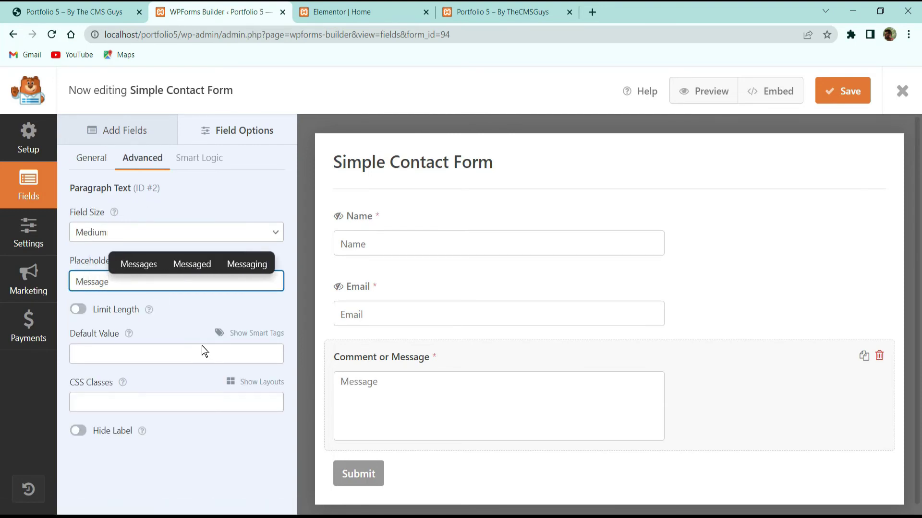
pyautogui.click(88, 431)
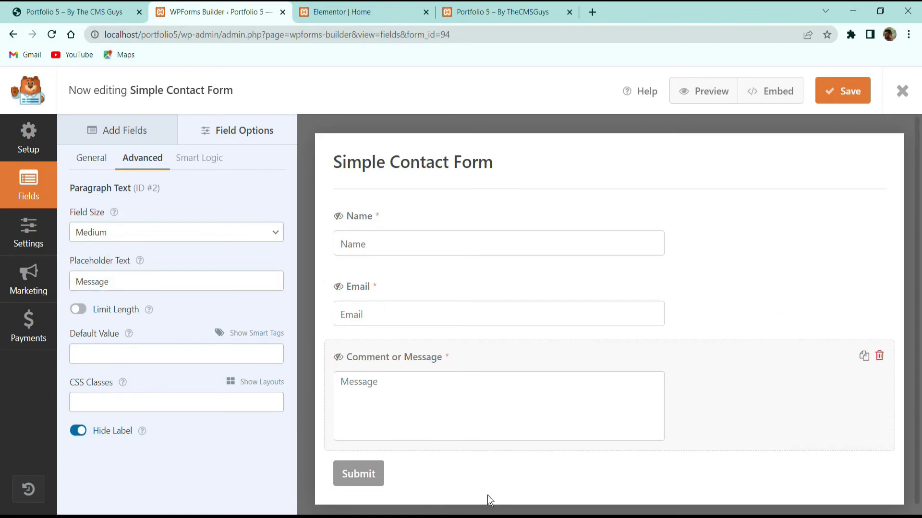
# Set the General settings' Submit Button Text to 'Send Message' and save the form.
pyautogui.click(366, 474)
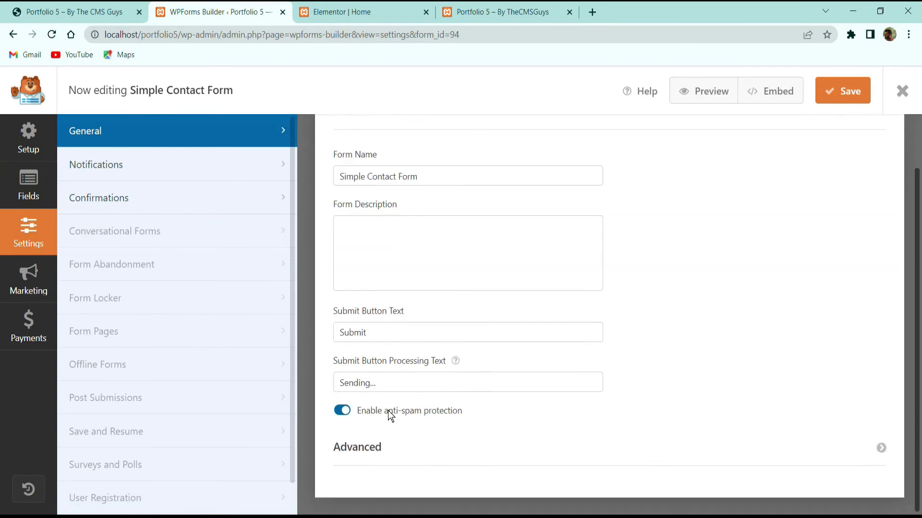
pyautogui.click(386, 331)
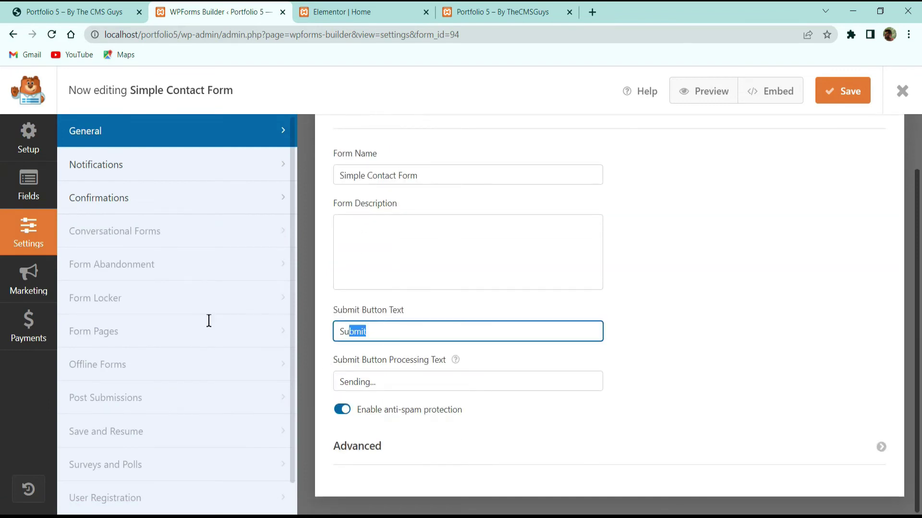
pyautogui.hotkey('ctrl', 'a')
pyautogui.write('a')
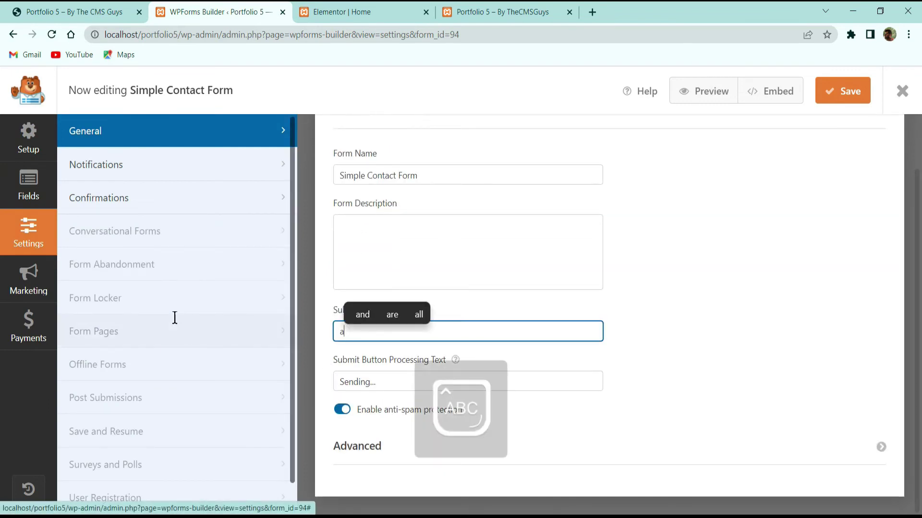
pyautogui.press('BackSpace')
pyautogui.write('Sen')
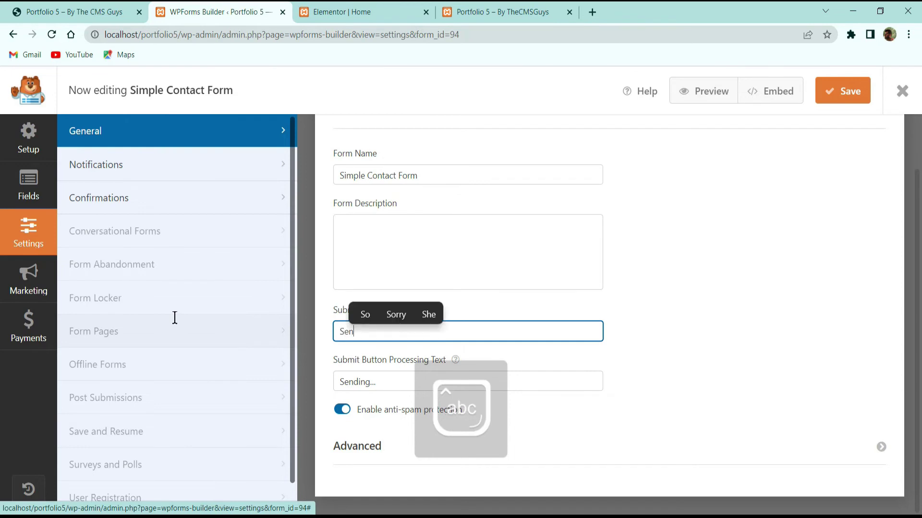
pyautogui.write('d Message')
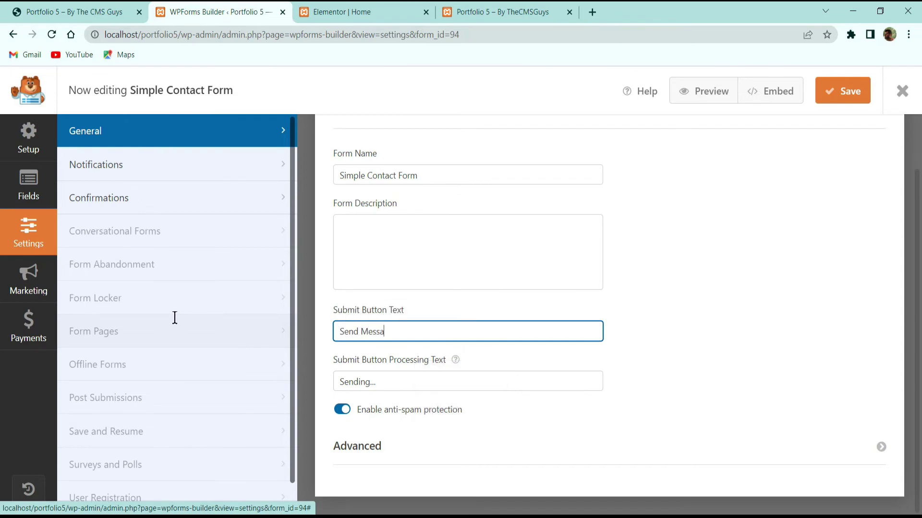
pyautogui.click(826, 96)
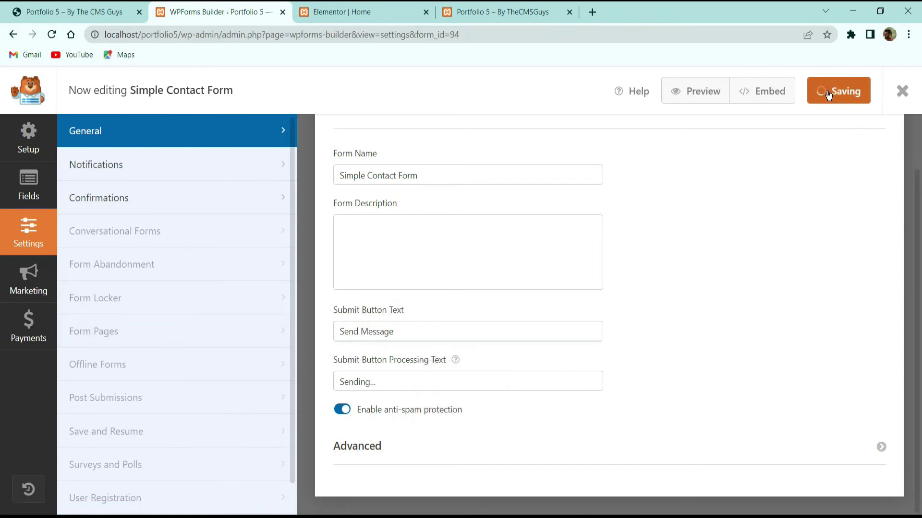
pyautogui.scroll(2, 528, 333)
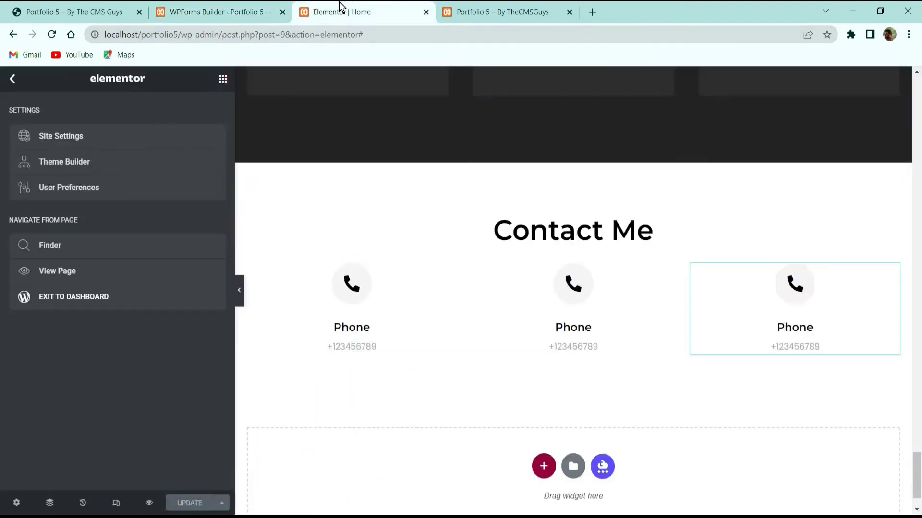
# Reload the editor and add a one-column Inner Section beneath the Phone entries.
pyautogui.click(341, 11)
pyautogui.click(51, 34)
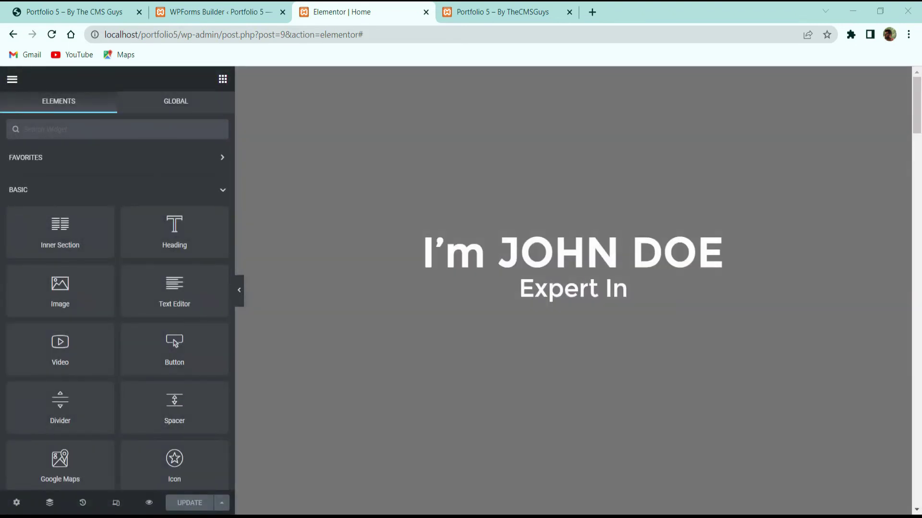
pyautogui.scroll(-20, 619, 319)
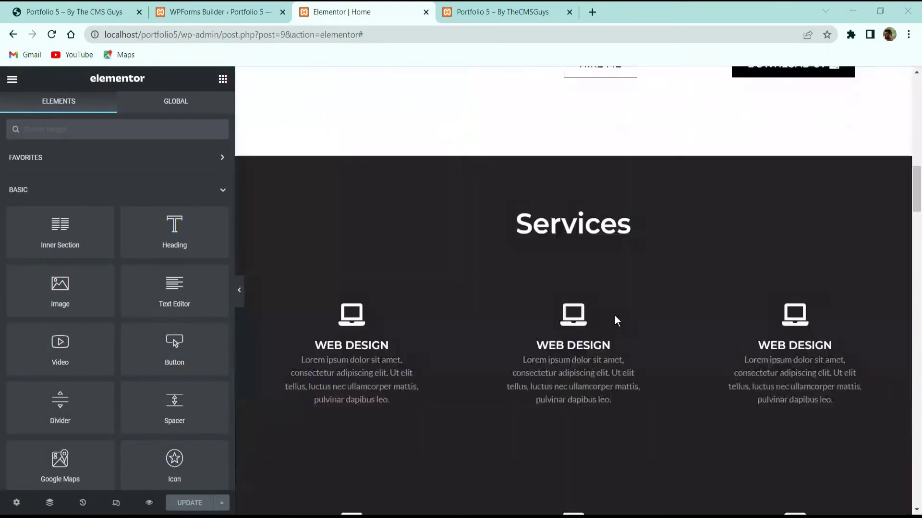
pyautogui.scroll(-10, 617, 320)
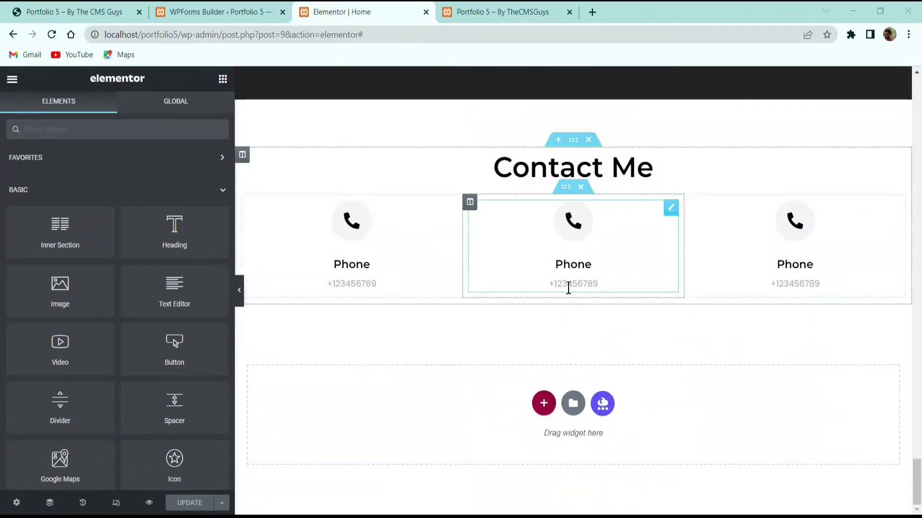
pyautogui.moveTo(62, 230); pyautogui.dragTo(603, 307)
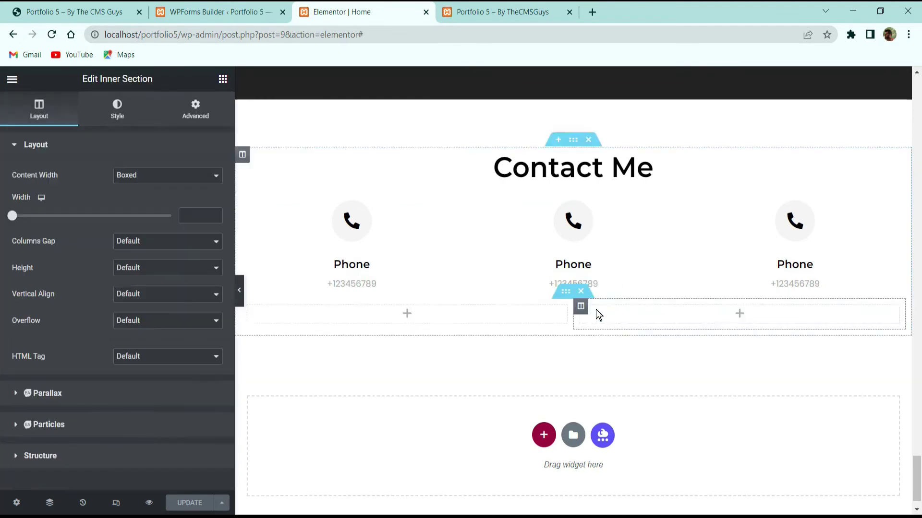
pyautogui.rightClick(580, 306)
pyautogui.click(611, 486)
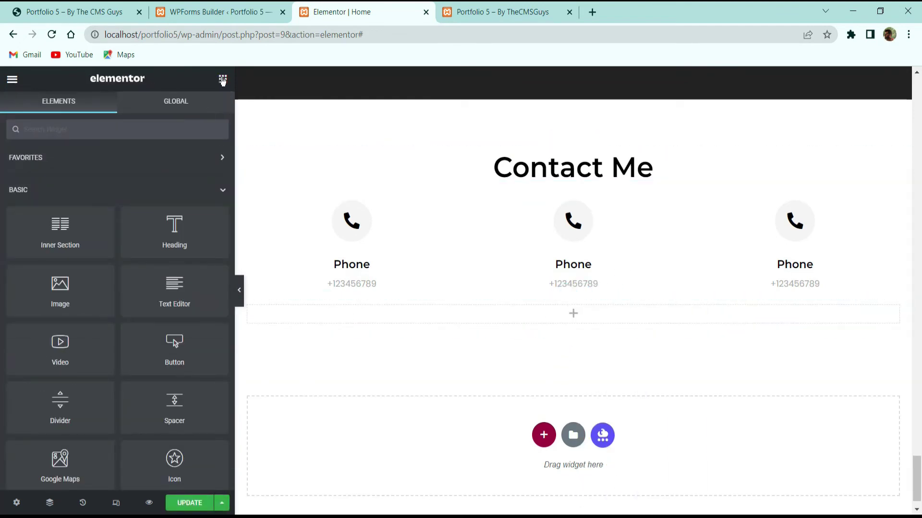
# Place a WPForms widget in the new section showing Simple Contact Form.
pyautogui.click(158, 124)
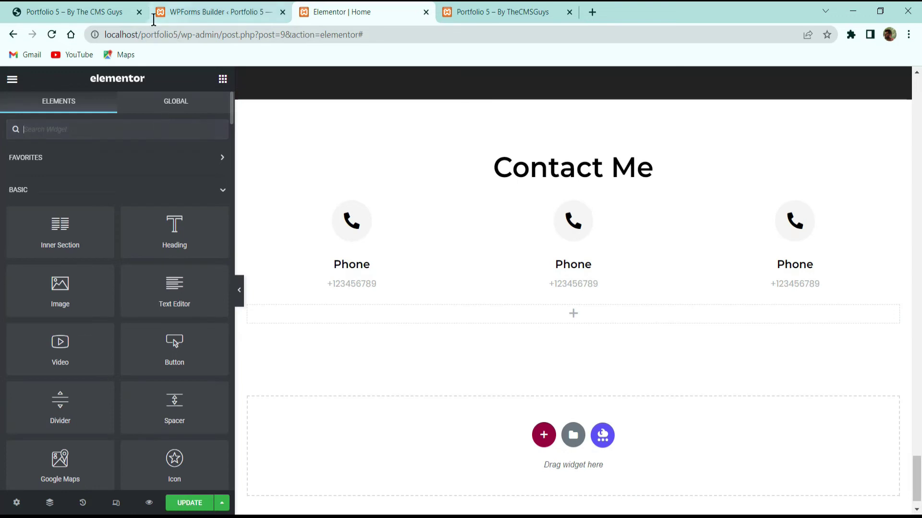
pyautogui.write('wp f')
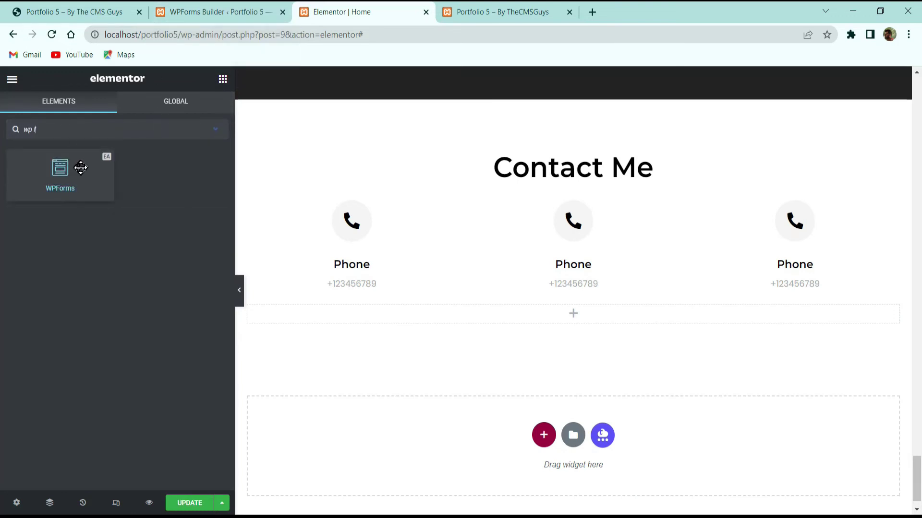
pyautogui.moveTo(54, 183); pyautogui.dragTo(468, 317)
pyautogui.click(111, 192)
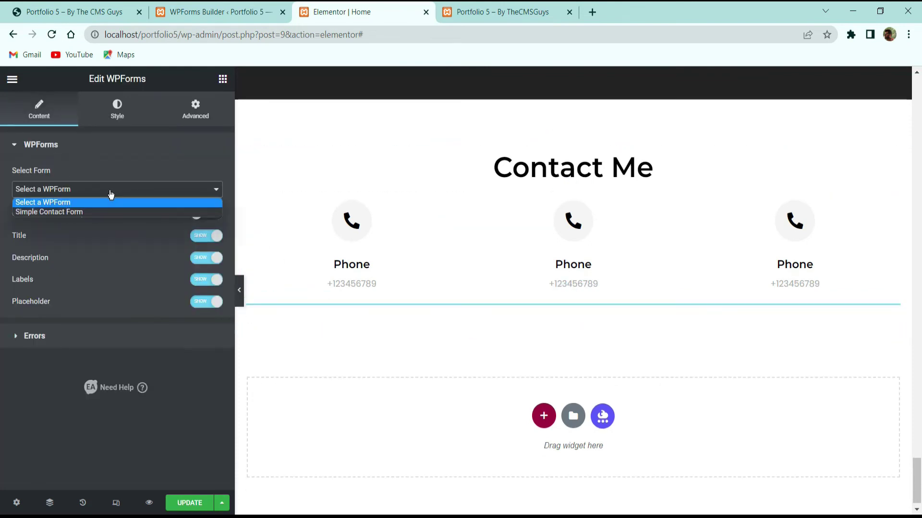
pyautogui.click(87, 213)
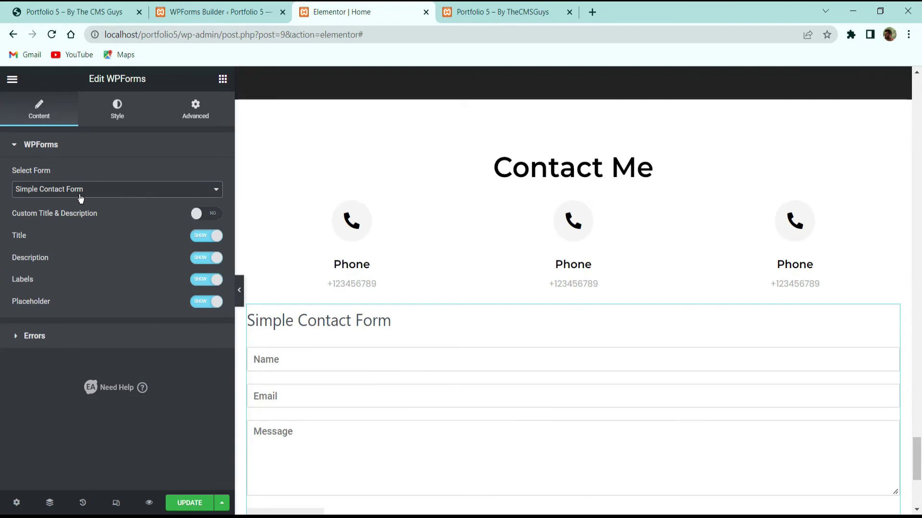
# Hide the form's title, description and field labels, keeping placeholders visible.
pyautogui.click(207, 235)
pyautogui.click(204, 258)
pyautogui.click(202, 281)
pyautogui.click(201, 303)
pyautogui.click(204, 304)
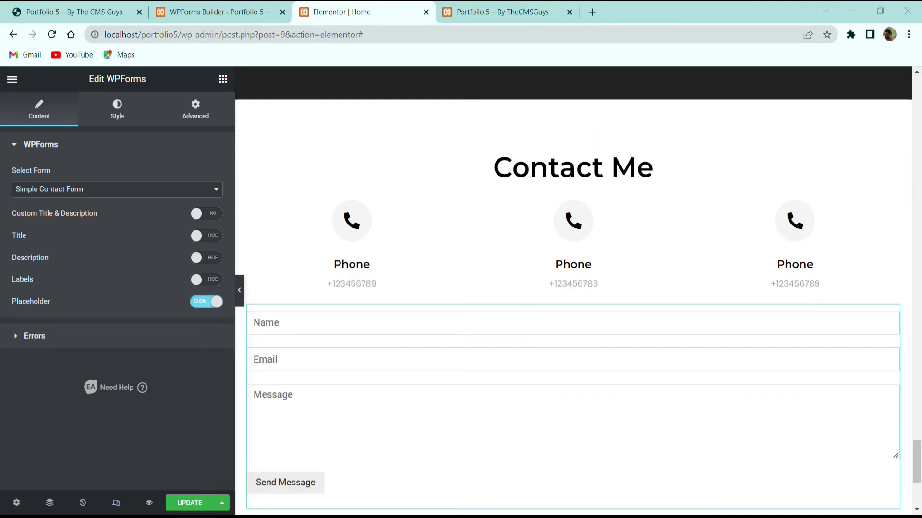
# Centre the form container and set its maximum width to 650 px.
pyautogui.click(194, 111)
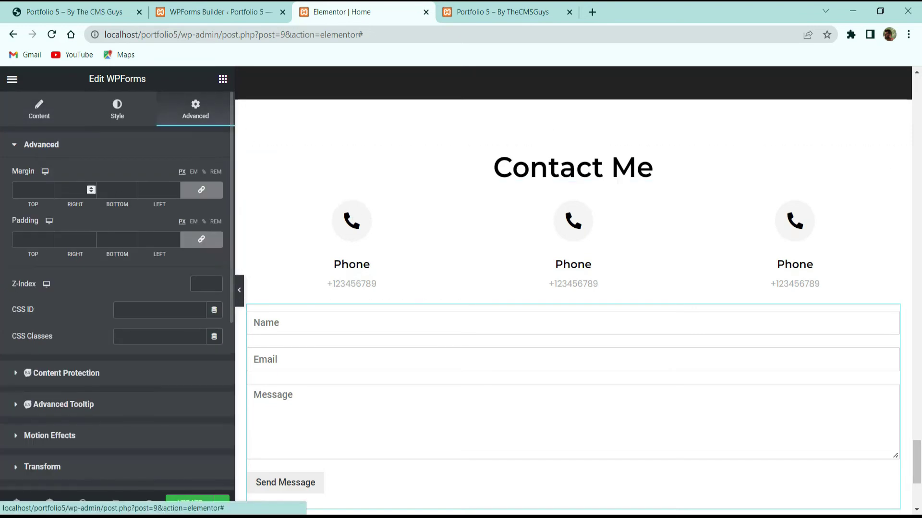
pyautogui.click(123, 116)
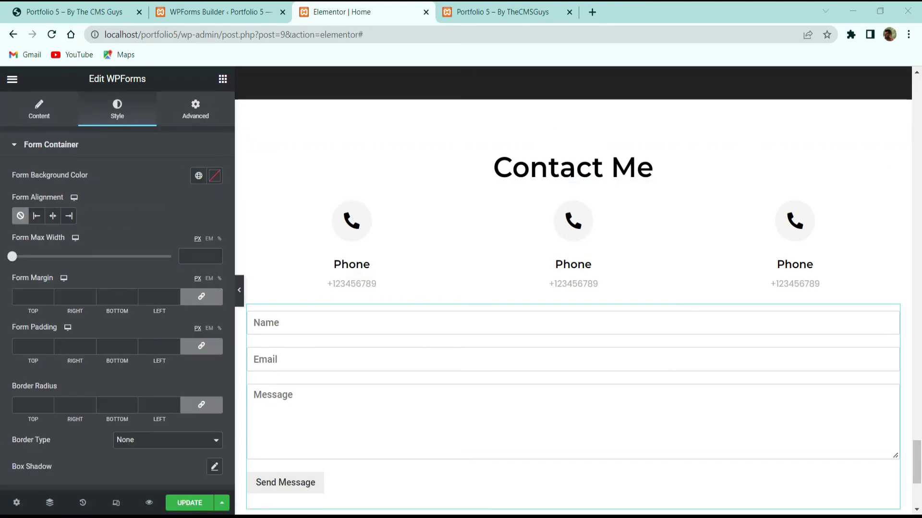
pyautogui.click(53, 216)
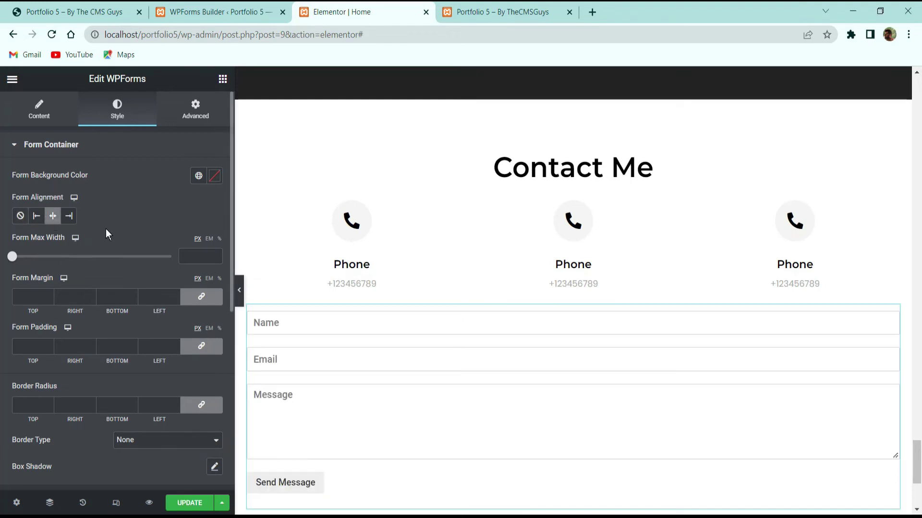
pyautogui.moveTo(24, 258); pyautogui.dragTo(69, 258)
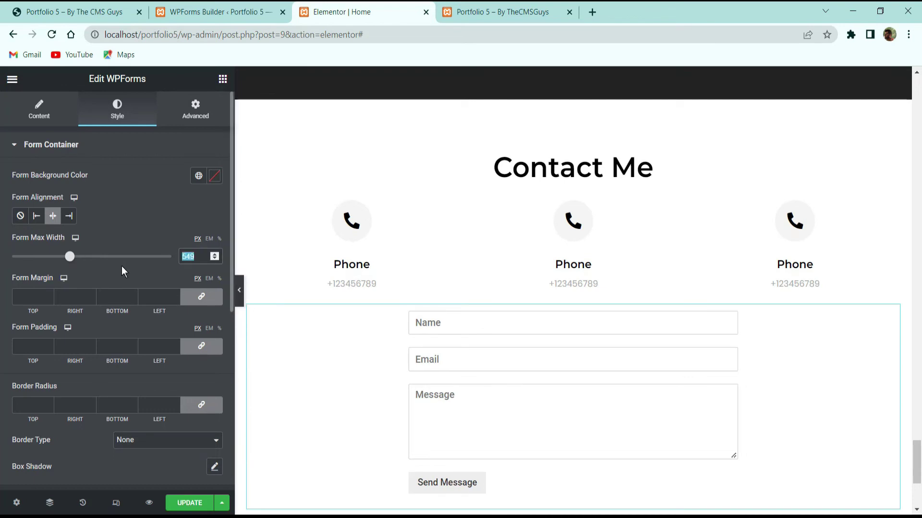
pyautogui.write('50')
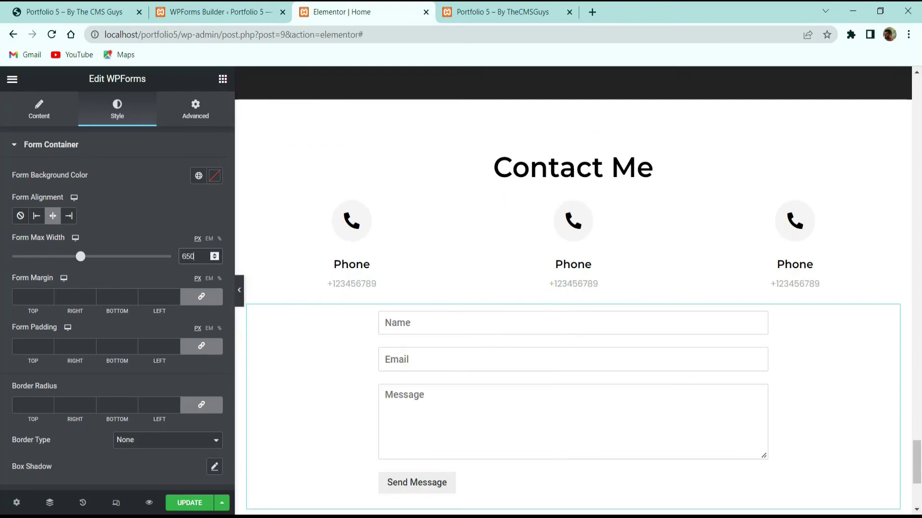
pyautogui.scroll(-7, 90, 407)
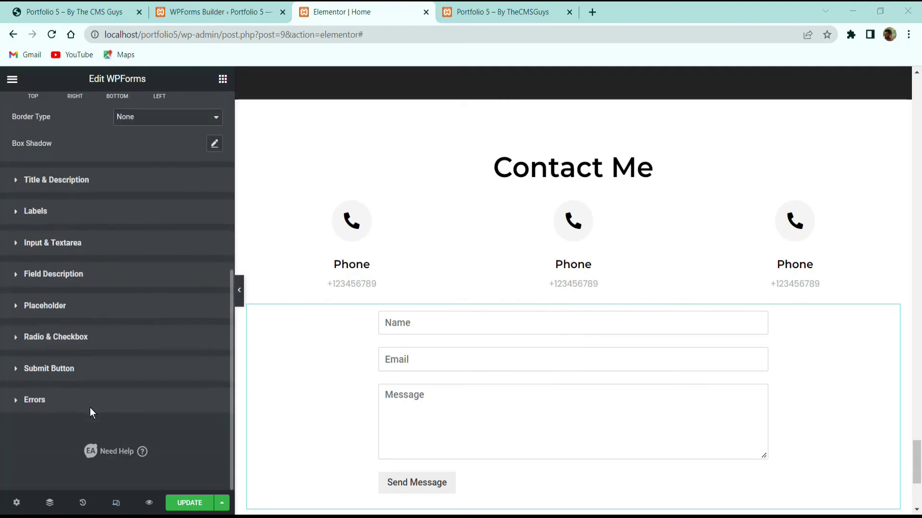
pyautogui.click(66, 186)
pyautogui.scroll(-5, 63, 317)
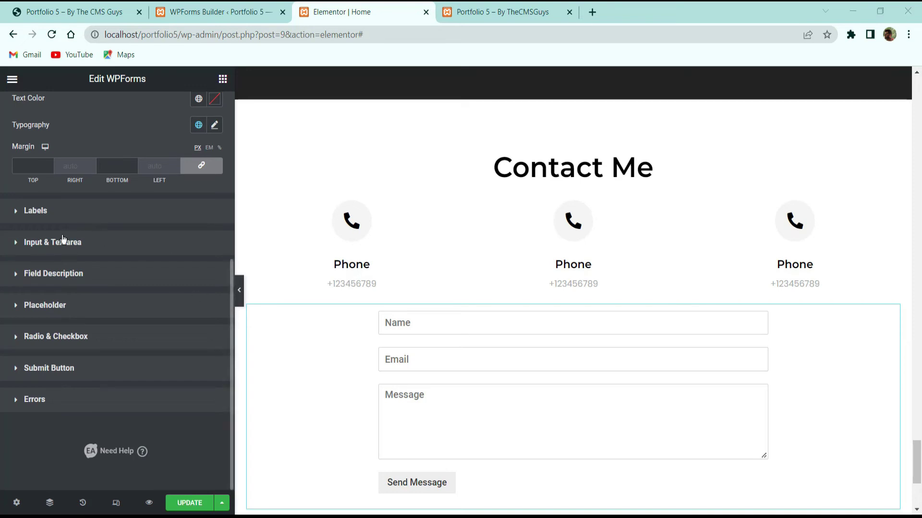
# Give the input and textarea fields a #f4f4f4 background and black text.
pyautogui.click(45, 243)
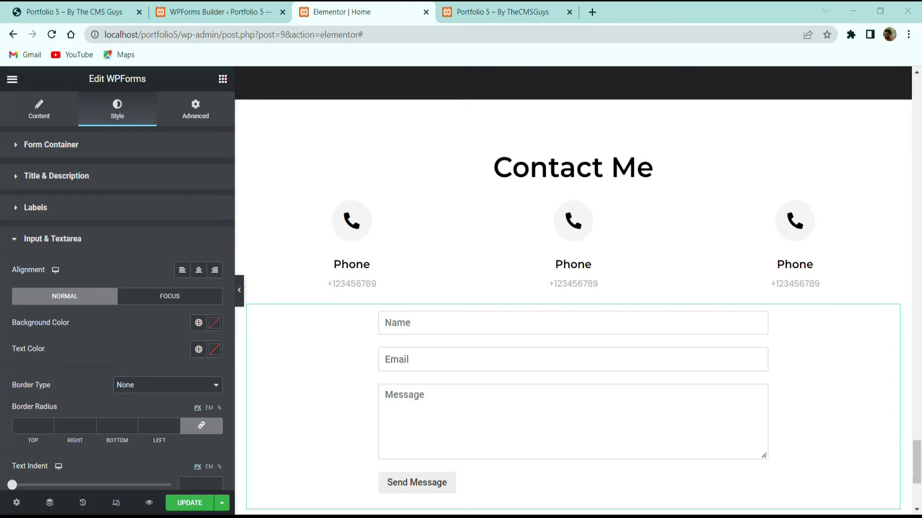
pyautogui.click(215, 324)
pyautogui.click(150, 291)
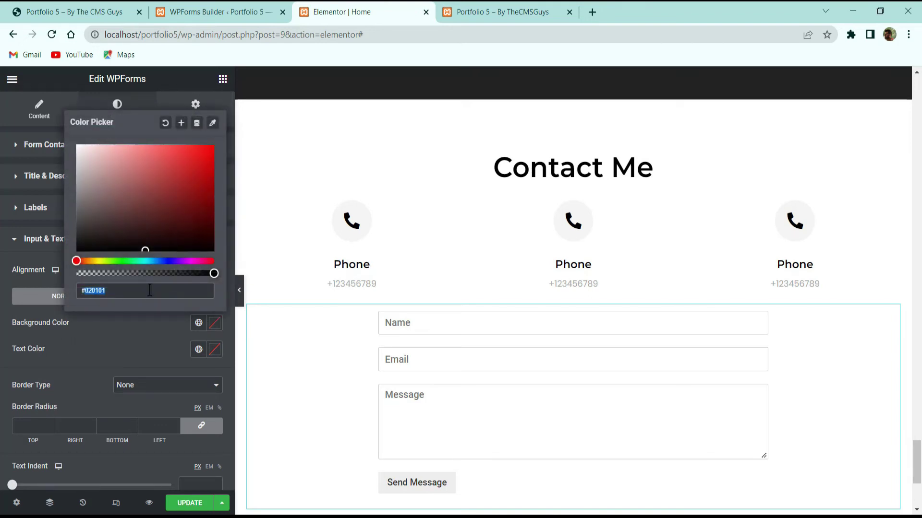
pyautogui.write('#f4f4f4')
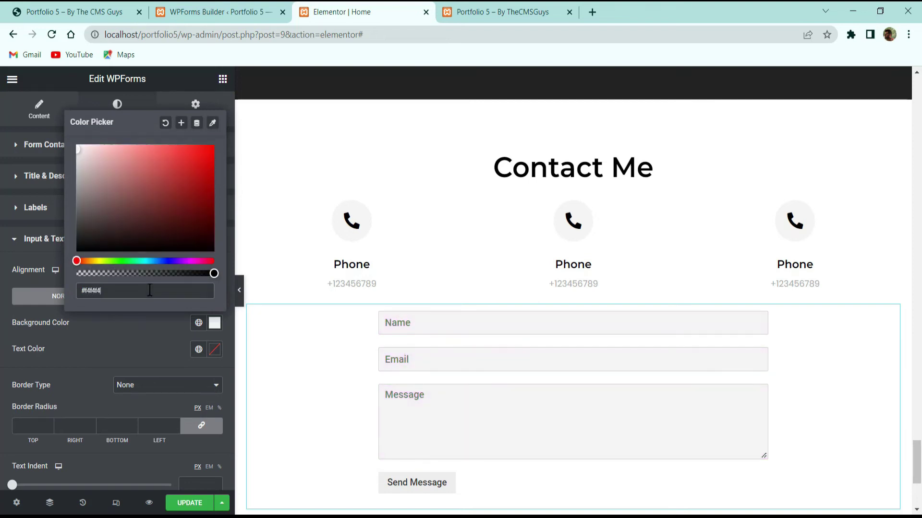
pyautogui.click(195, 344)
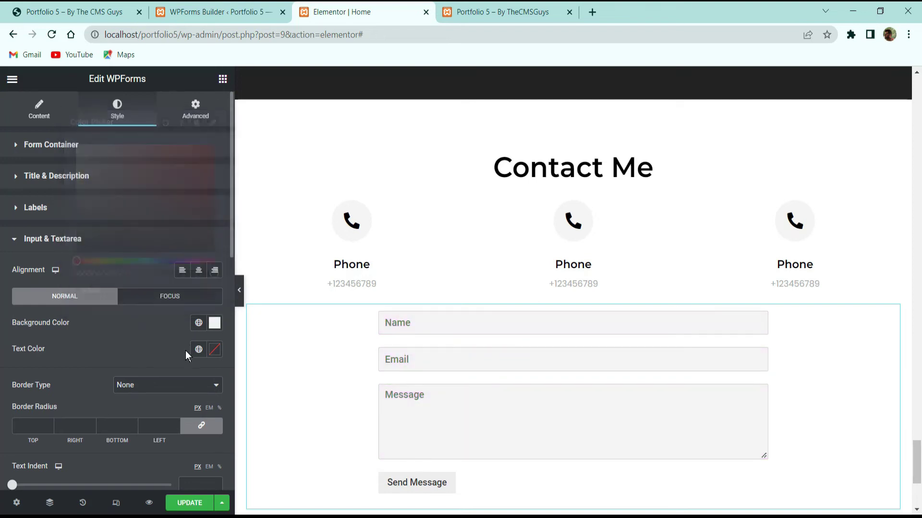
pyautogui.click(214, 350)
pyautogui.click(80, 345)
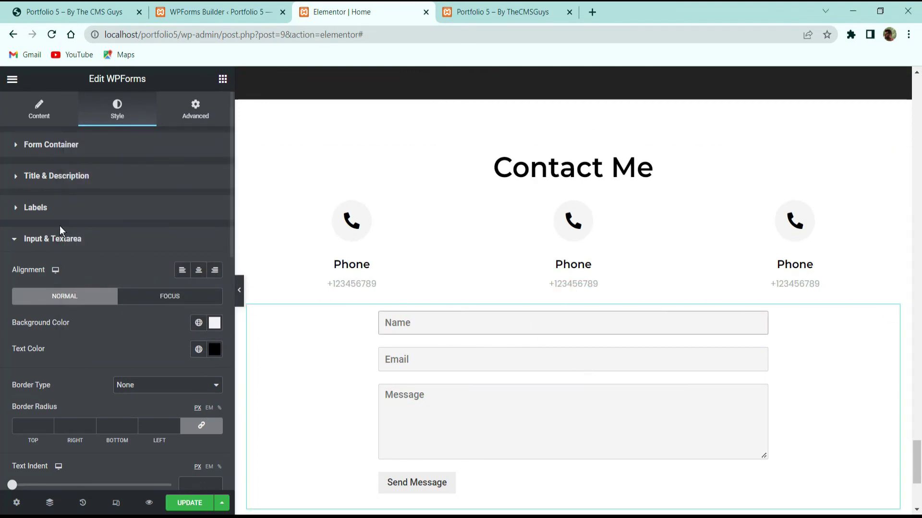
# Give focused fields a solid, 1 px, black border.
pyautogui.click(56, 5)
pyautogui.click(324, 313)
pyautogui.click(341, 11)
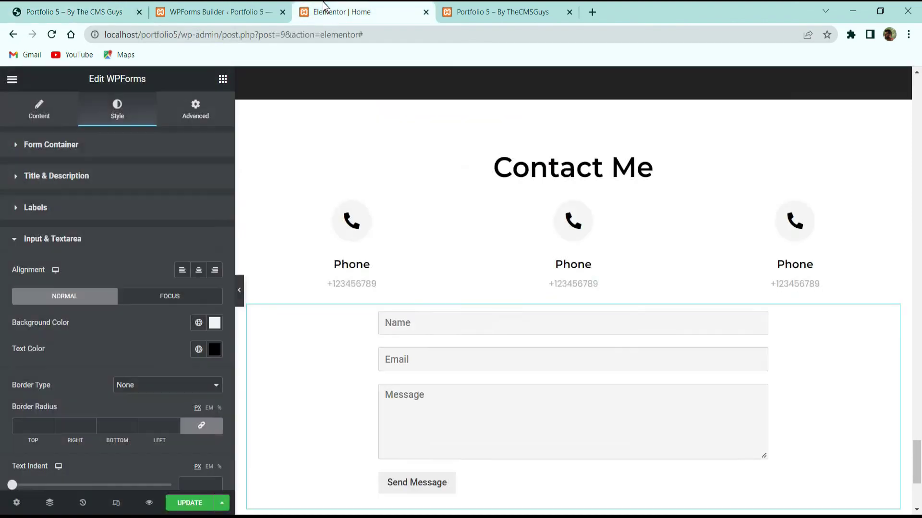
pyautogui.click(174, 300)
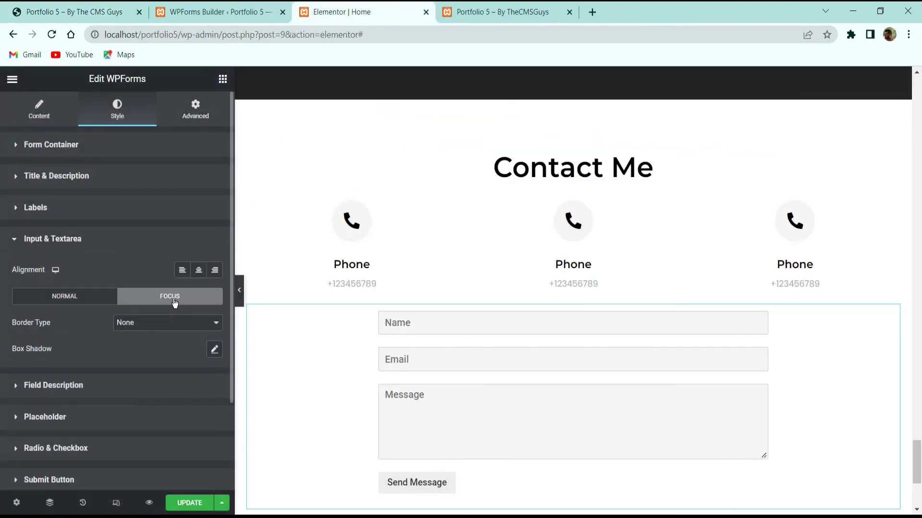
pyautogui.click(142, 323)
pyautogui.click(141, 341)
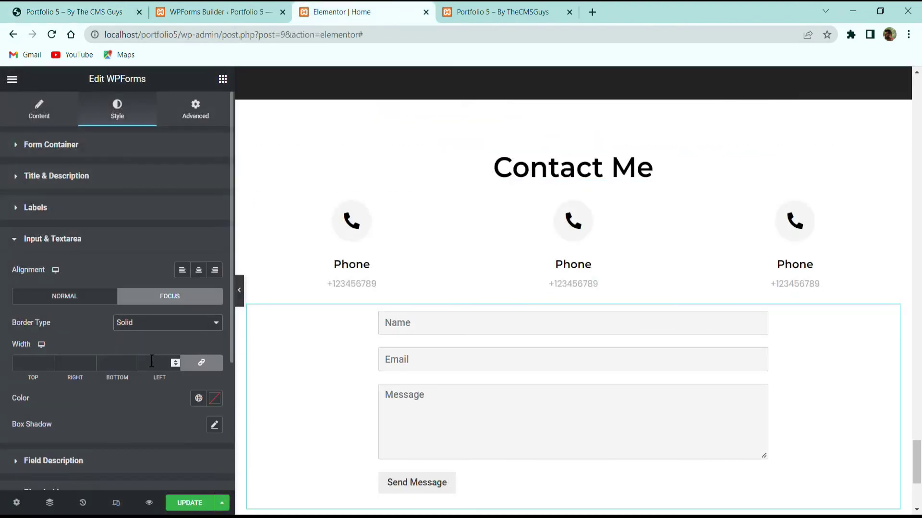
pyautogui.click(218, 403)
pyautogui.click(150, 323)
pyautogui.click(312, 384)
pyautogui.click(435, 317)
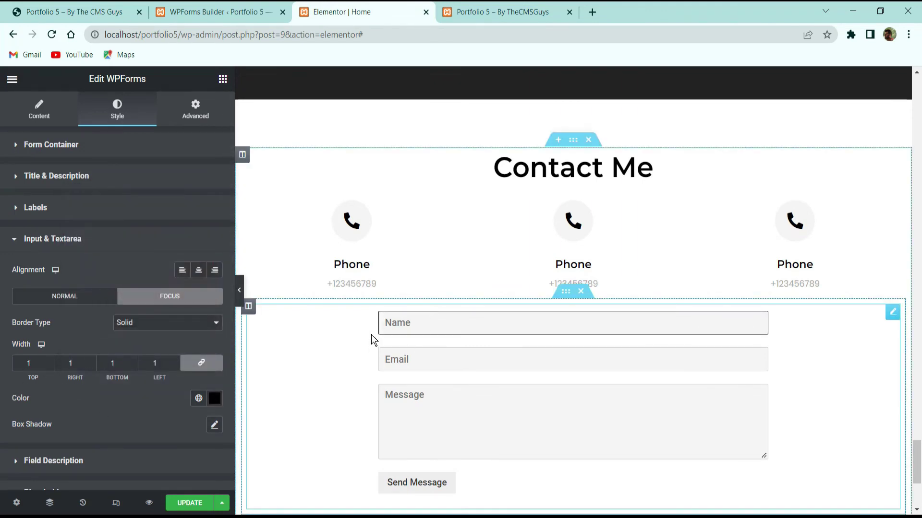
# Set the placeholder text colour to 232323.
pyautogui.scroll(-3, 105, 392)
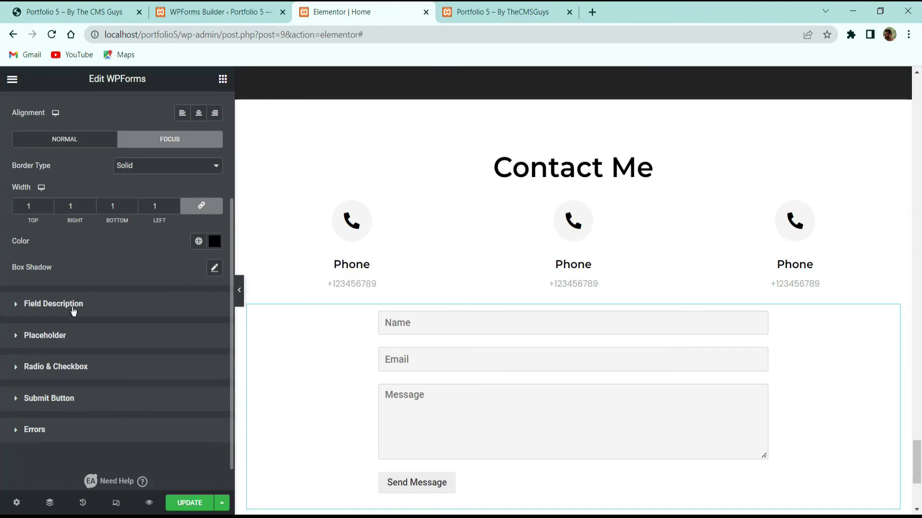
pyautogui.click(53, 303)
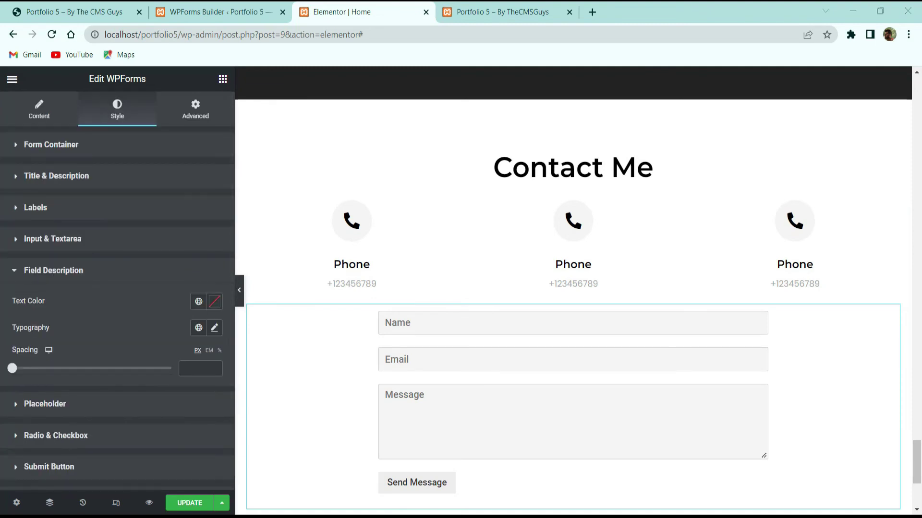
pyautogui.click(58, 407)
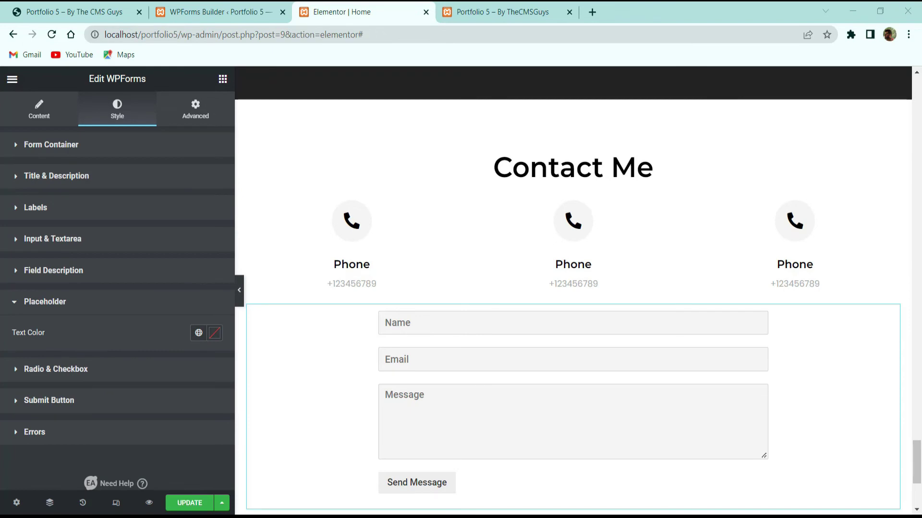
pyautogui.click(214, 338)
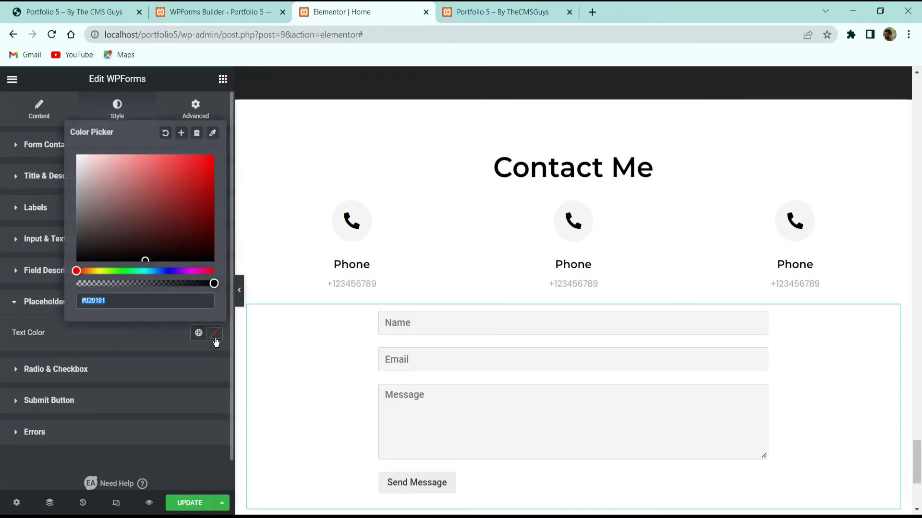
pyautogui.write('232323')
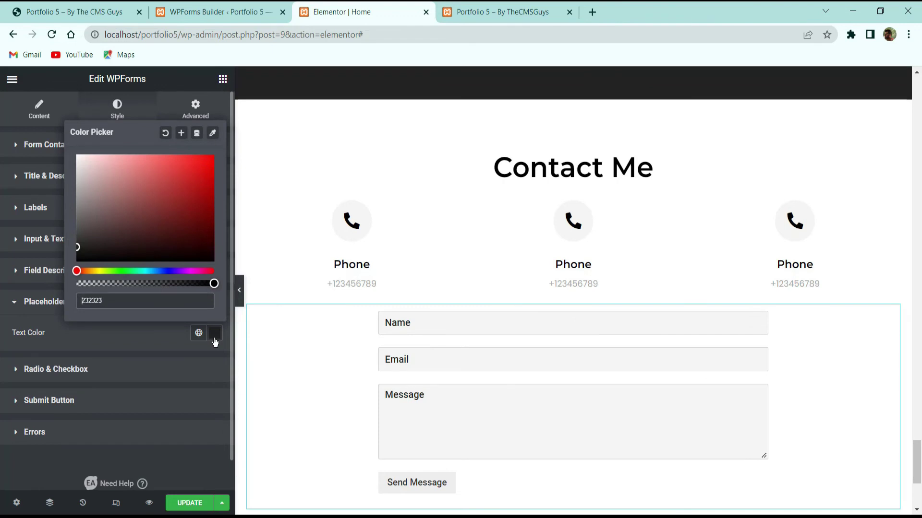
pyautogui.click(50, 341)
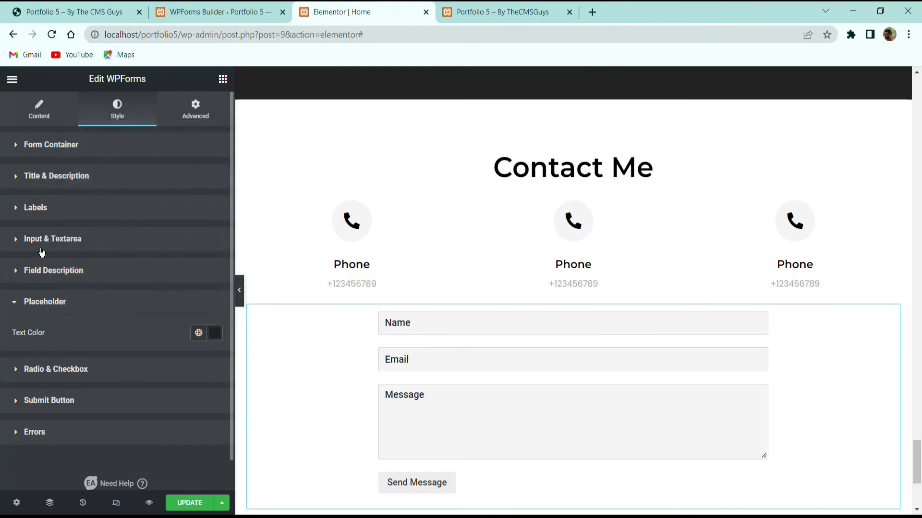
# Set the field text typography to Didact Gothic at size 16.
pyautogui.click(73, 238)
pyautogui.scroll(-3, 108, 284)
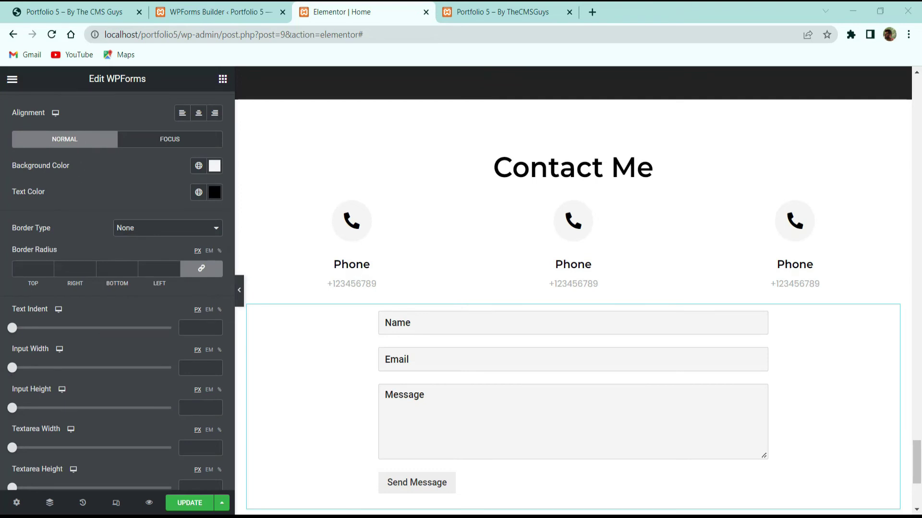
pyautogui.scroll(-6, 172, 250)
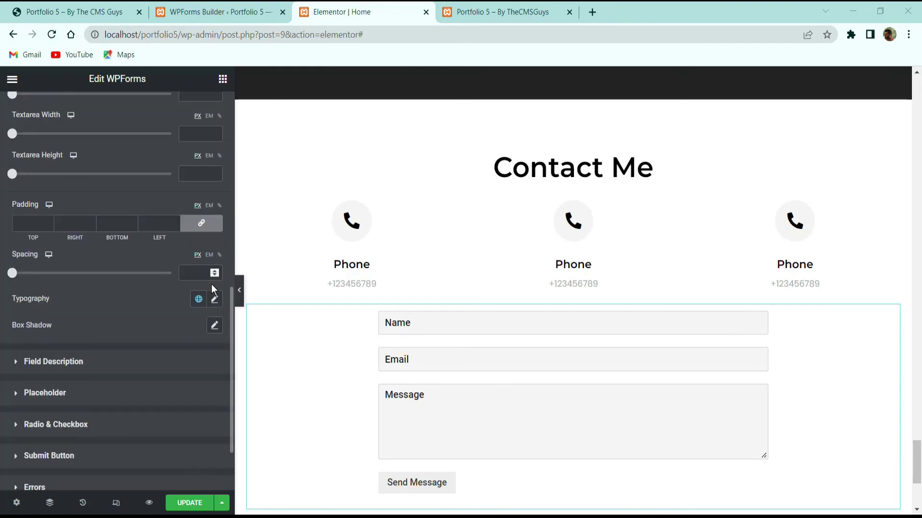
pyautogui.click(215, 300)
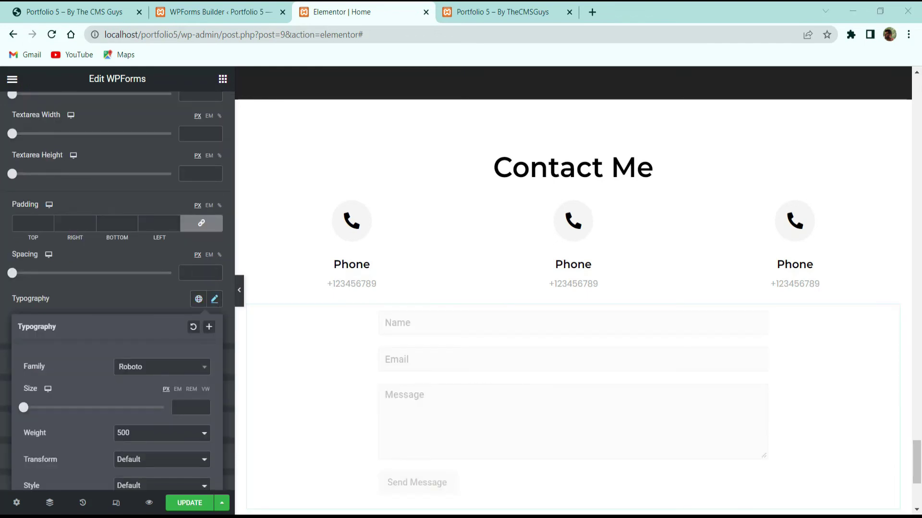
pyautogui.click(148, 367)
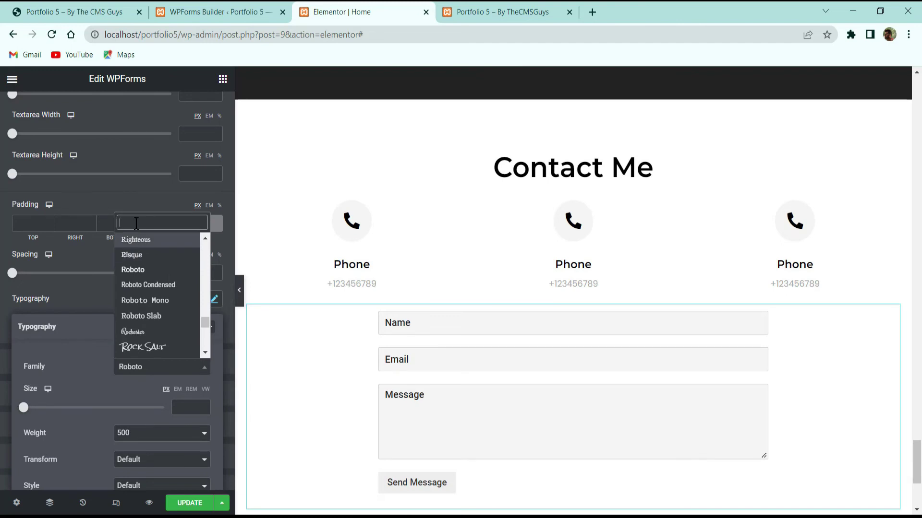
pyautogui.write('didact')
pyautogui.press('Return')
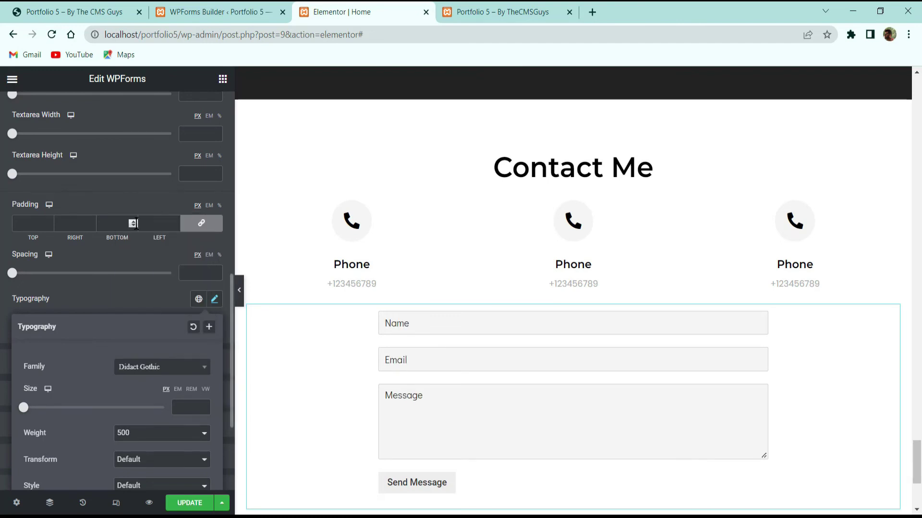
pyautogui.write('16')
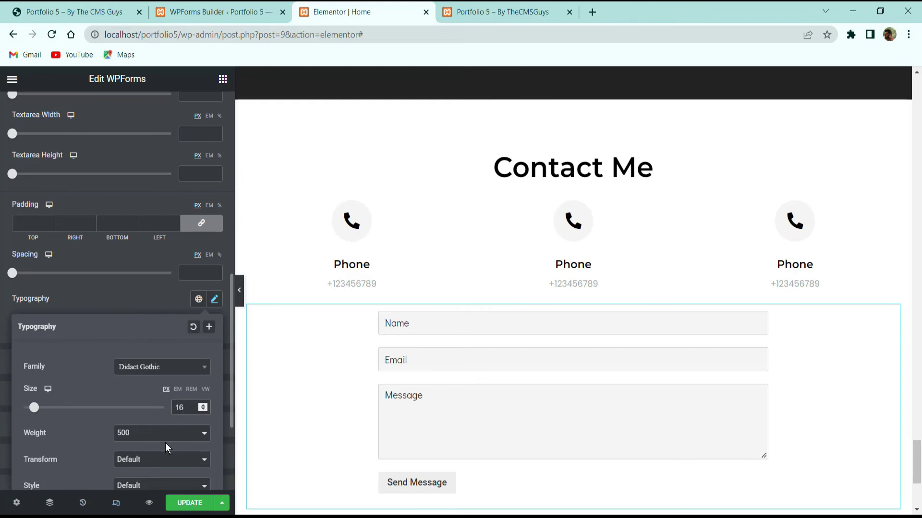
pyautogui.scroll(-3, 128, 411)
pyautogui.click(117, 142)
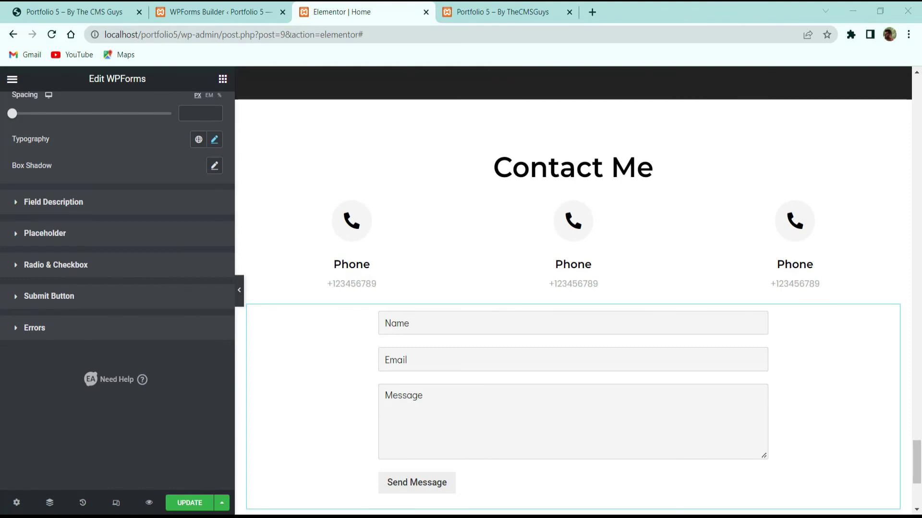
# Center the Send Message button, make it black with white text, and give it 20 padding.
pyautogui.click(62, 296)
pyautogui.scroll(-5, 77, 297)
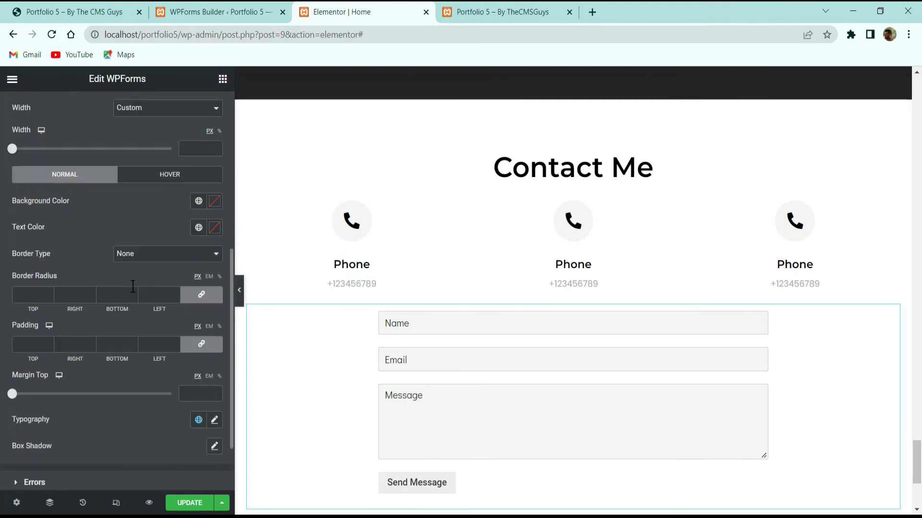
pyautogui.scroll(3, 201, 208)
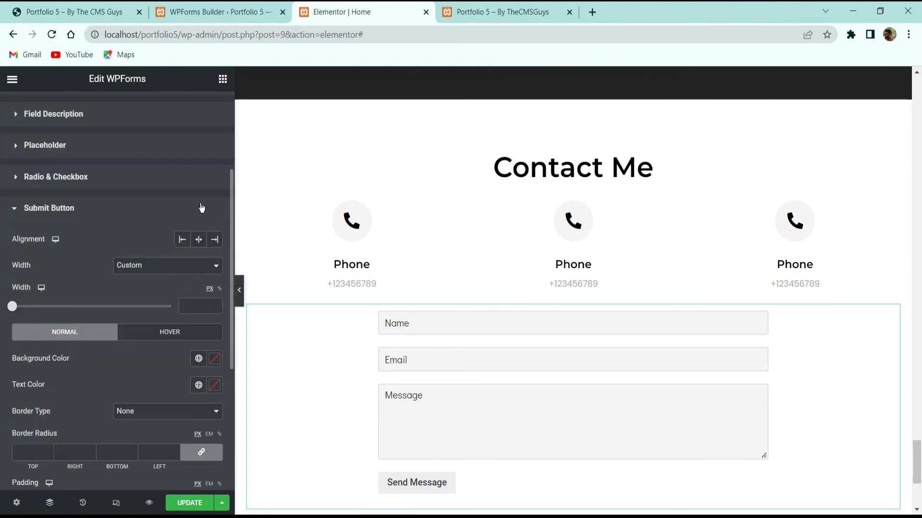
pyautogui.click(198, 239)
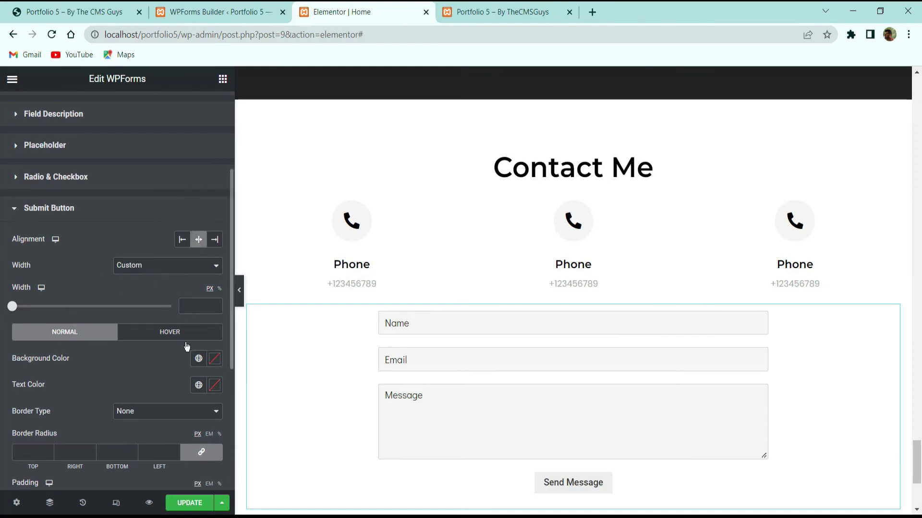
pyautogui.click(214, 358)
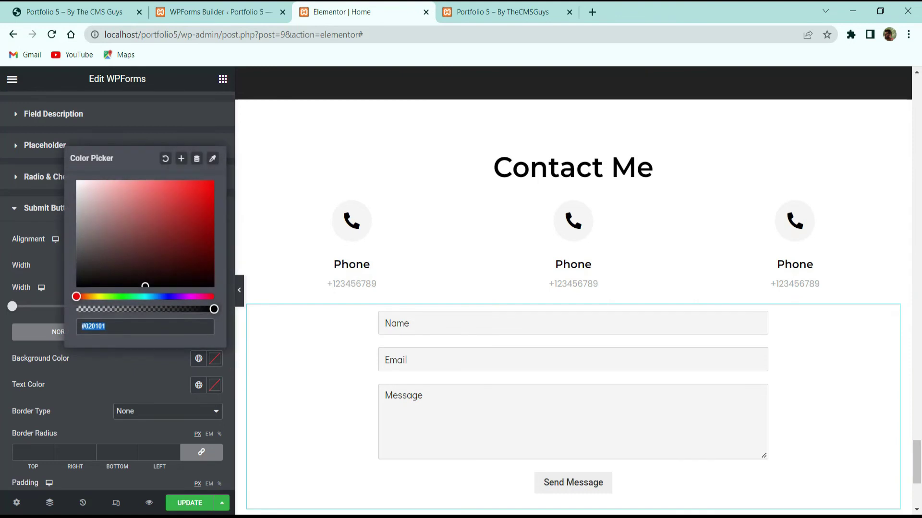
pyautogui.click(53, 372)
pyautogui.click(214, 385)
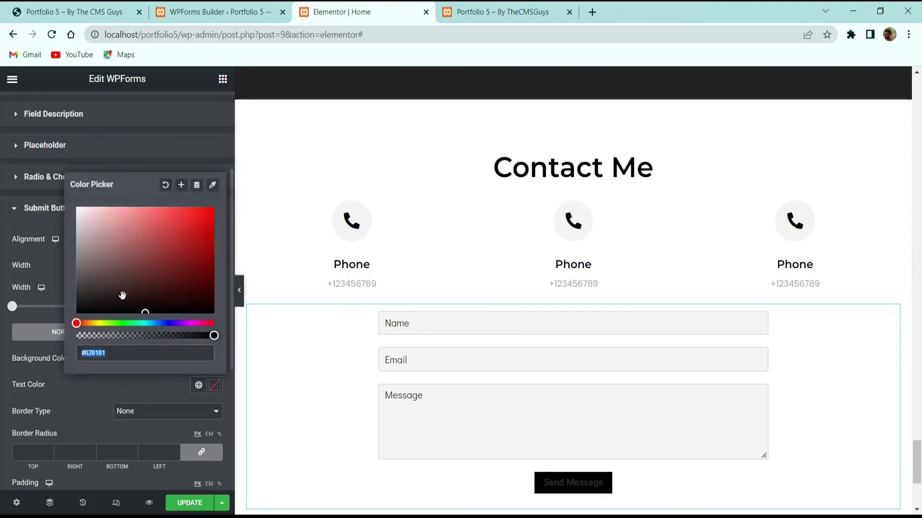
pyautogui.moveTo(122, 299); pyautogui.dragTo(26, 128)
pyautogui.click(91, 393)
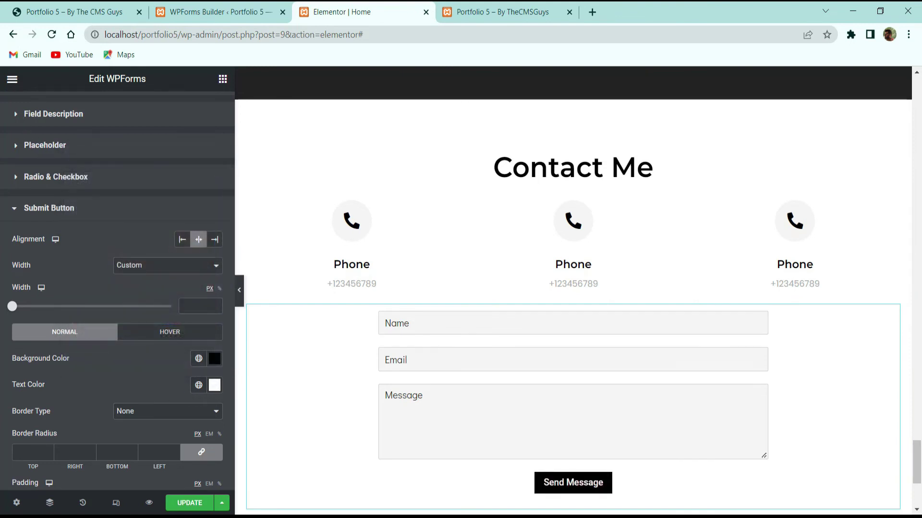
pyautogui.scroll(-3, 88, 385)
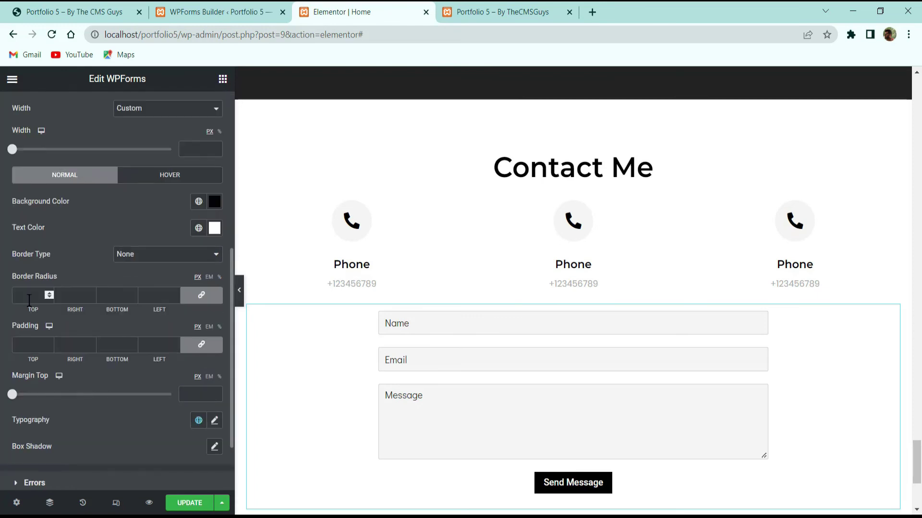
pyautogui.click(27, 343)
pyautogui.write('20')
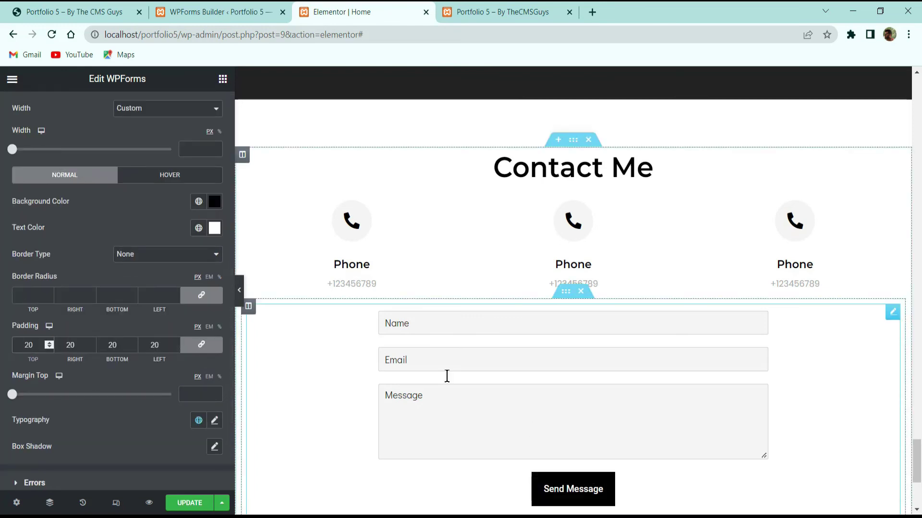
# Close the WPForms Builder tab and return to the Elementor editor.
pyautogui.click(178, 4)
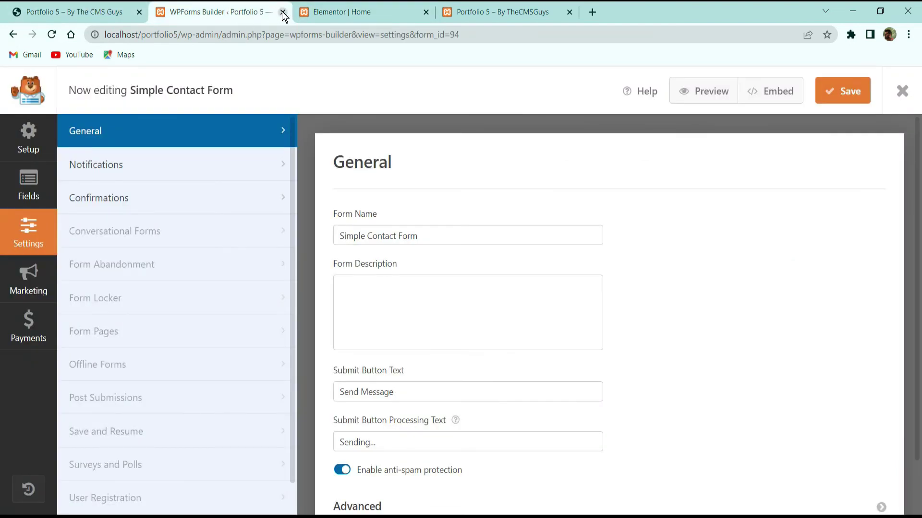
pyautogui.click(283, 12)
pyautogui.click(116, 14)
pyautogui.click(216, 12)
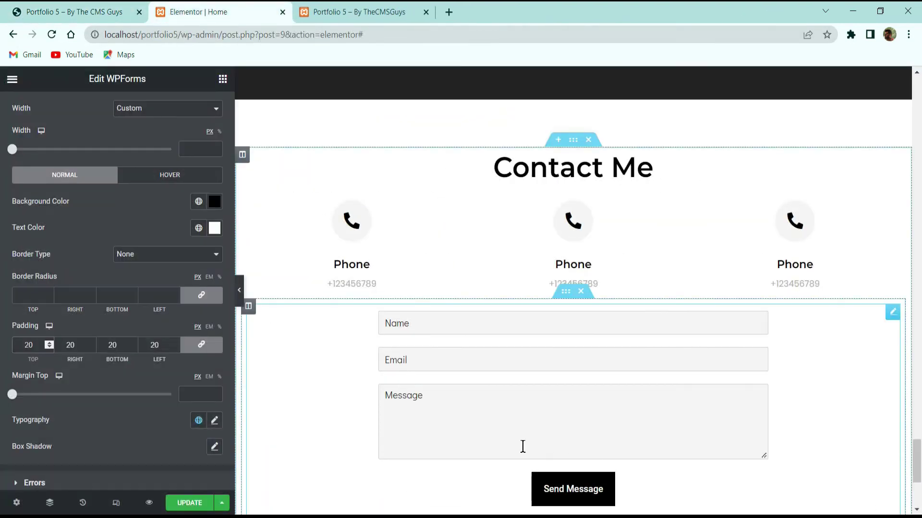
# Set the button text typography to Montserrat, 16 px, uppercase.
pyautogui.scroll(-3, 532, 446)
pyautogui.click(214, 420)
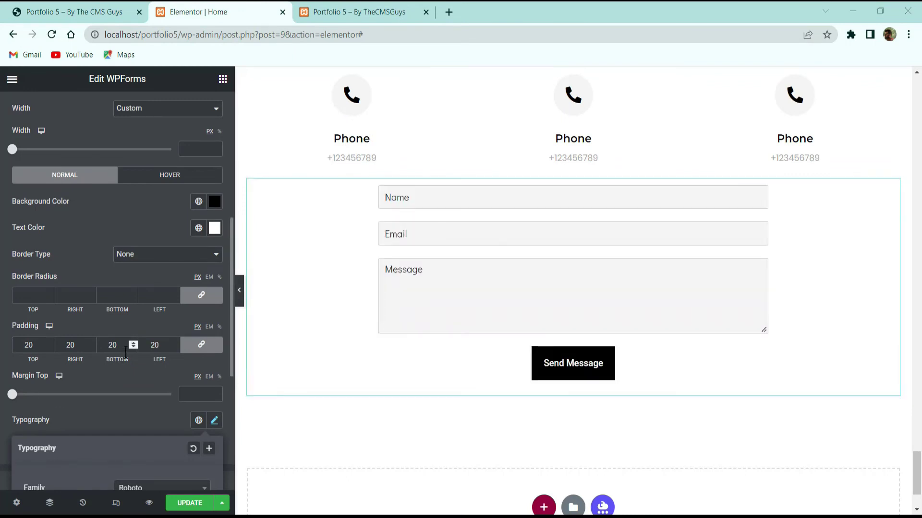
pyautogui.scroll(-3, 133, 344)
pyautogui.click(149, 336)
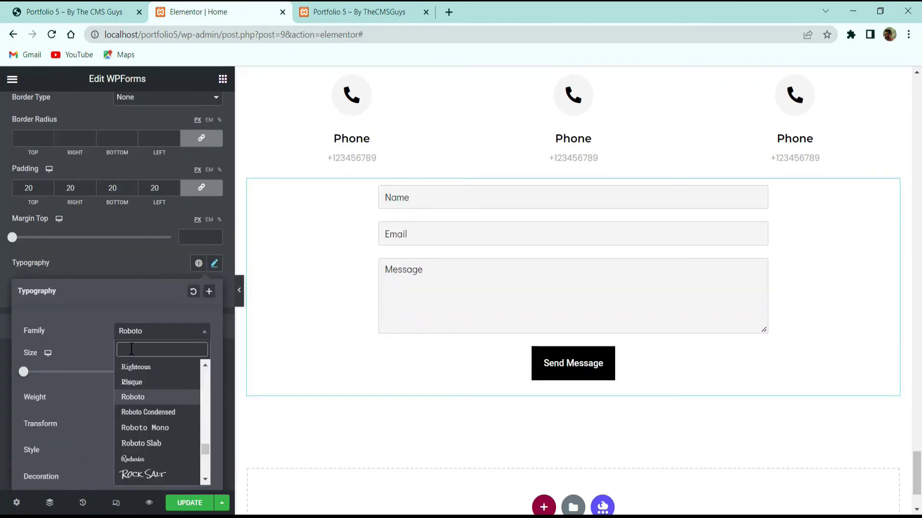
pyautogui.write('mont')
pyautogui.press('Return')
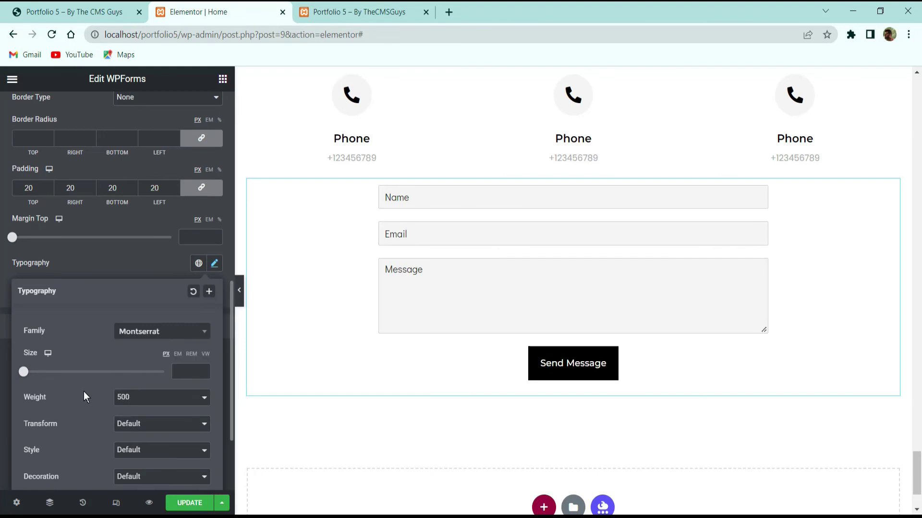
pyautogui.click(178, 373)
pyautogui.write('16')
pyautogui.scroll(-3, 107, 358)
pyautogui.click(132, 306)
pyautogui.click(134, 323)
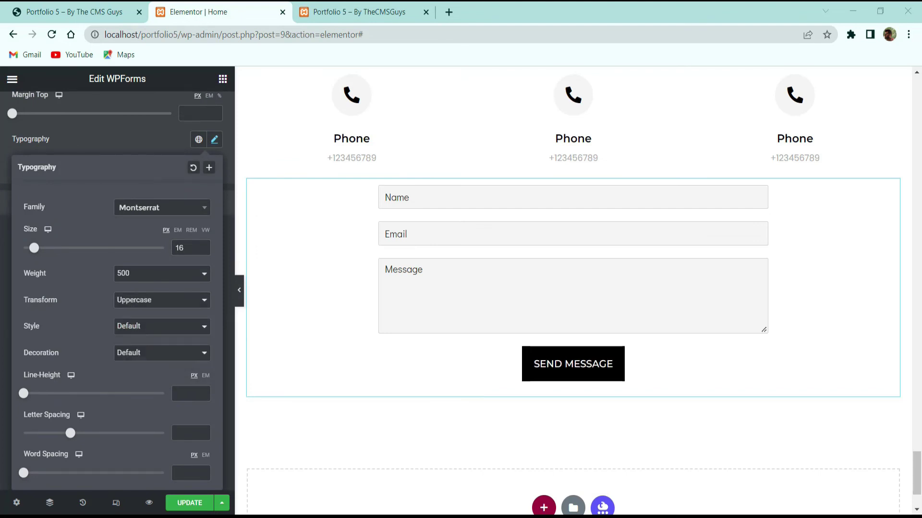
# Save the page and switch to the live site tab.
pyautogui.scroll(3, 499, 235)
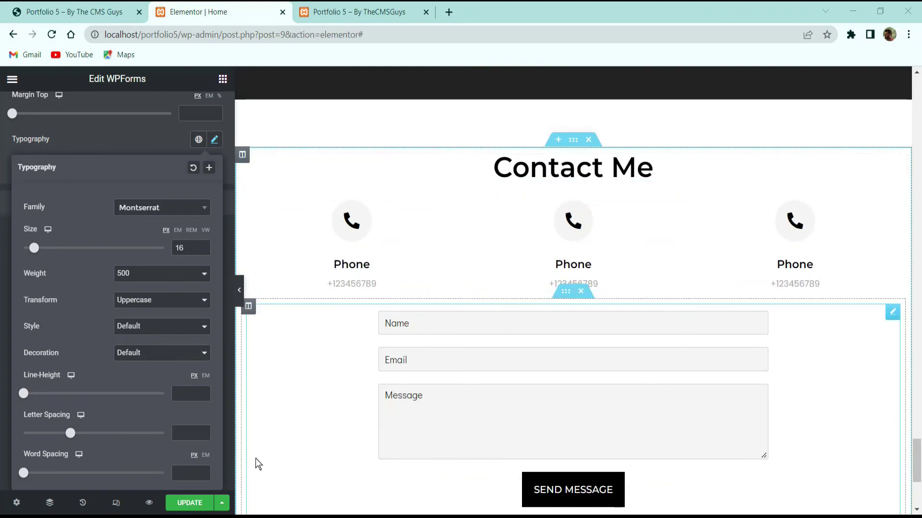
pyautogui.click(181, 504)
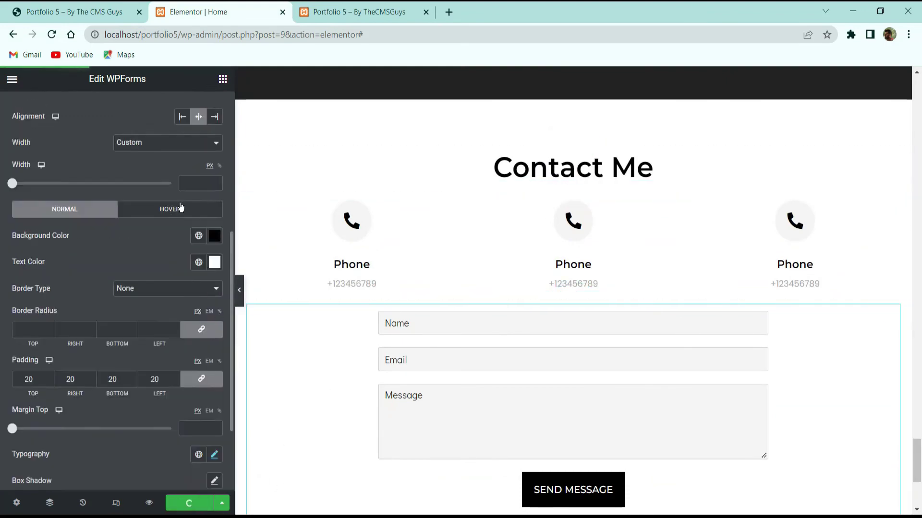
pyautogui.click(79, 10)
pyautogui.scroll(15, 412, 336)
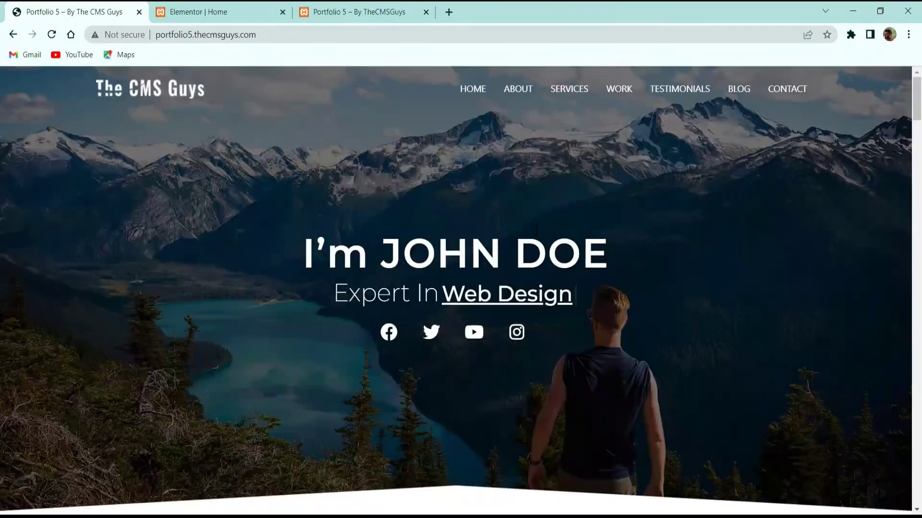
# Test the ABOUT, SERVICES and WORK menu links on the live site, then go back to the Elementor tab.
pyautogui.click(522, 99)
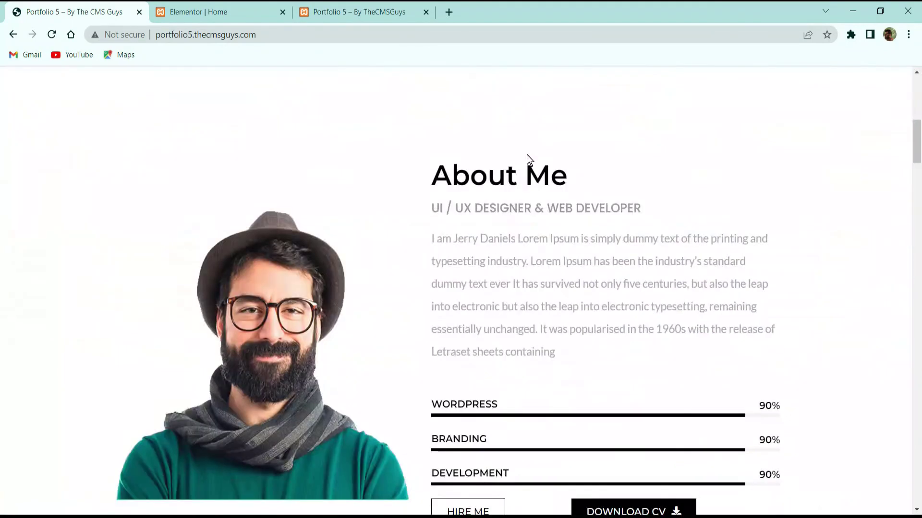
pyautogui.scroll(10, 557, 125)
pyautogui.click(568, 89)
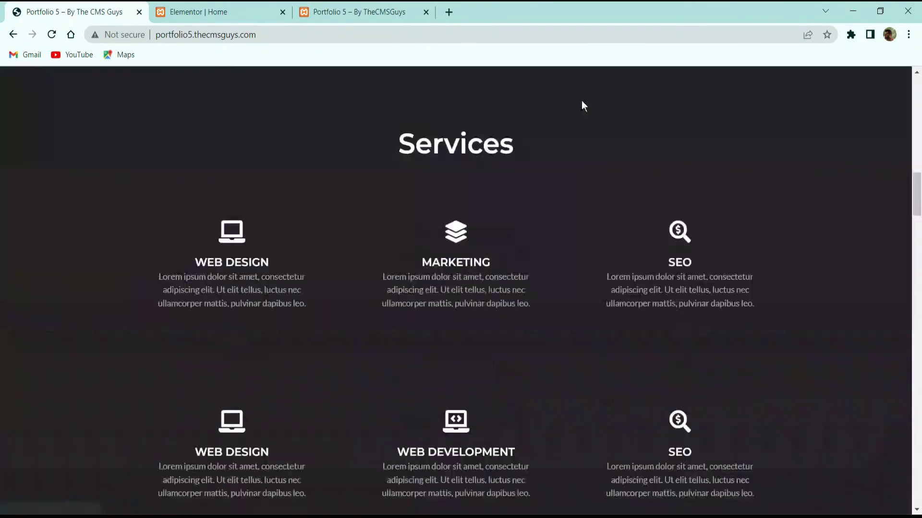
pyautogui.scroll(15, 576, 186)
pyautogui.scroll(-2, 575, 188)
pyautogui.scroll(2, 576, 187)
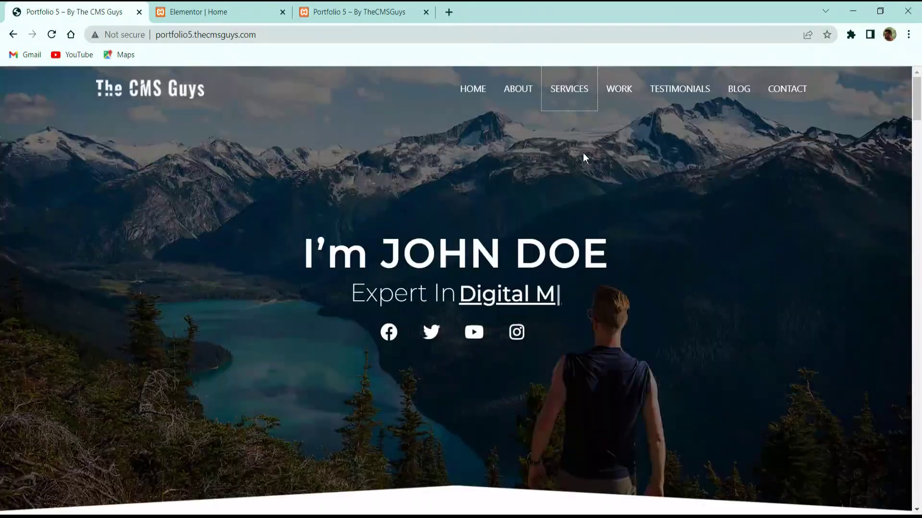
pyautogui.click(616, 94)
pyautogui.scroll(15, 491, 154)
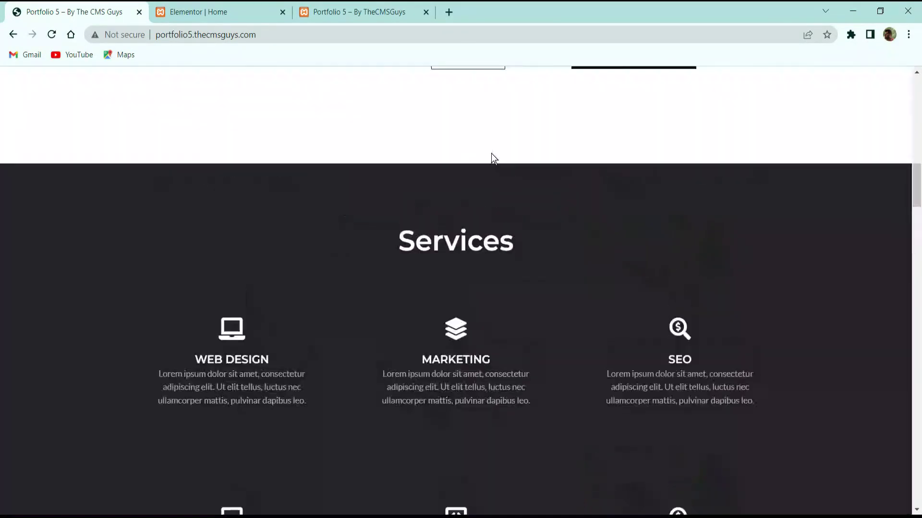
pyautogui.click(276, 16)
# Give the About Me section the CSS ID 'about'.
pyautogui.scroll(15, 456, 297)
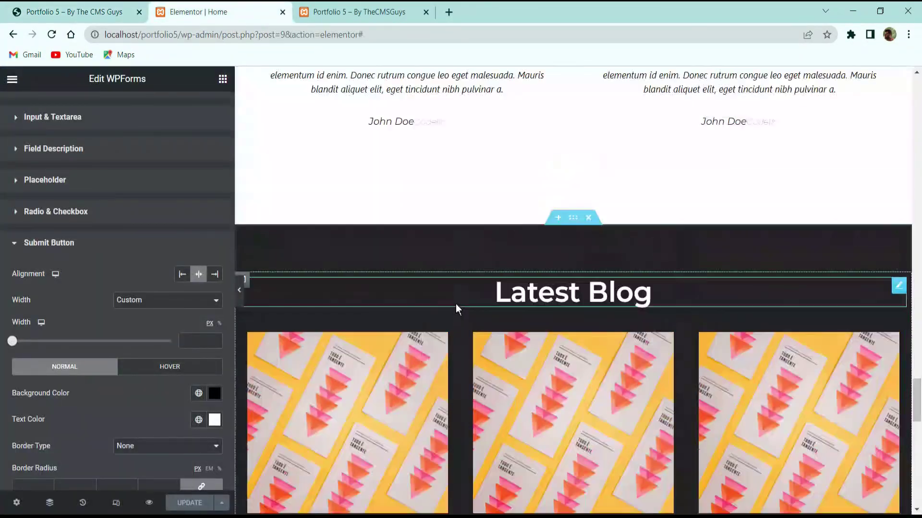
pyautogui.scroll(15, 459, 295)
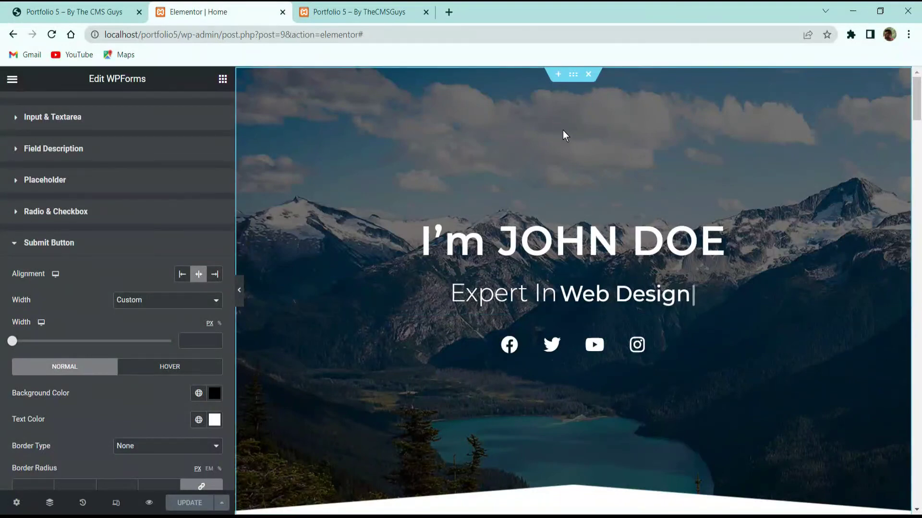
pyautogui.scroll(-5, 570, 126)
pyautogui.scroll(8, 555, 201)
pyautogui.scroll(-10, 586, 123)
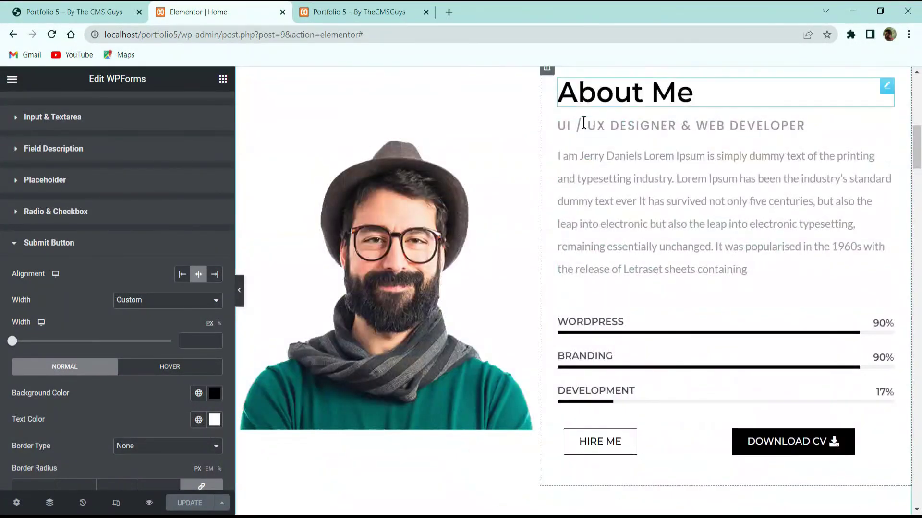
pyautogui.scroll(5, 562, 277)
pyautogui.click(573, 256)
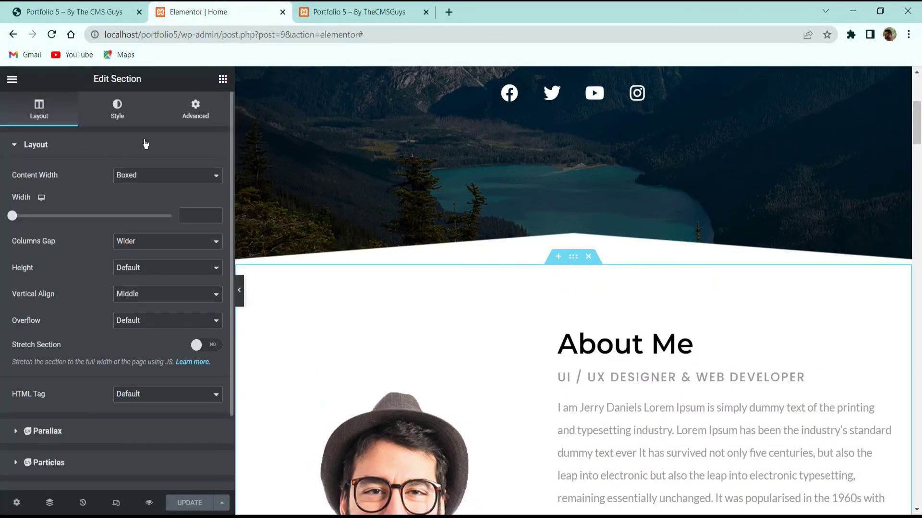
pyautogui.click(191, 112)
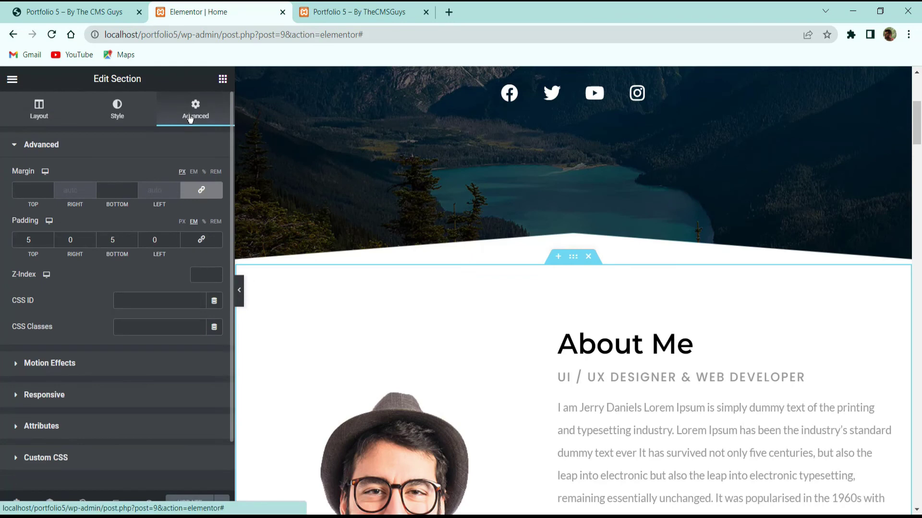
pyautogui.click(119, 301)
pyautogui.write('abou')
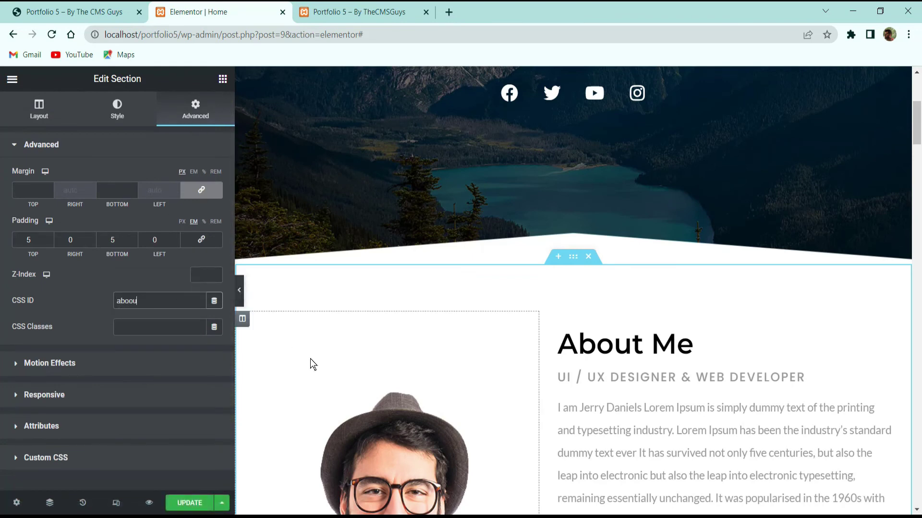
pyautogui.write('t')
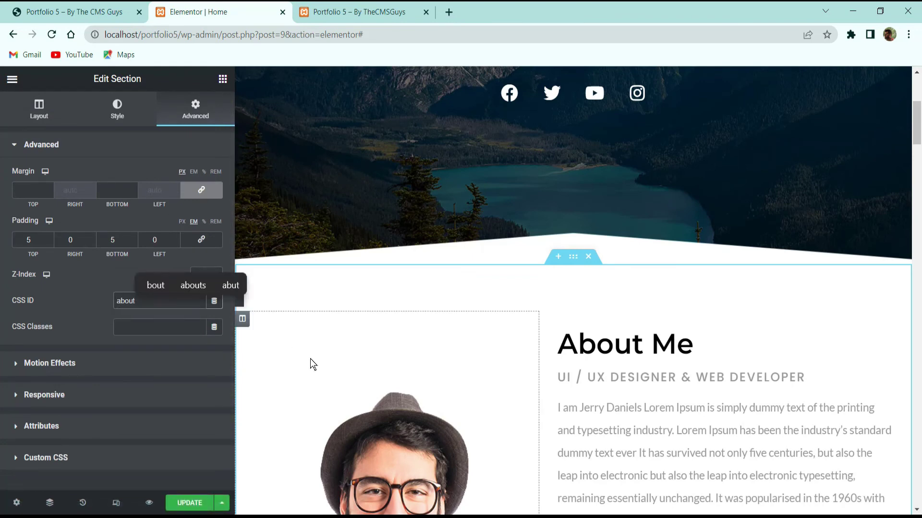
# Give the Services section the CSS ID 'service'.
pyautogui.scroll(-5, 467, 286)
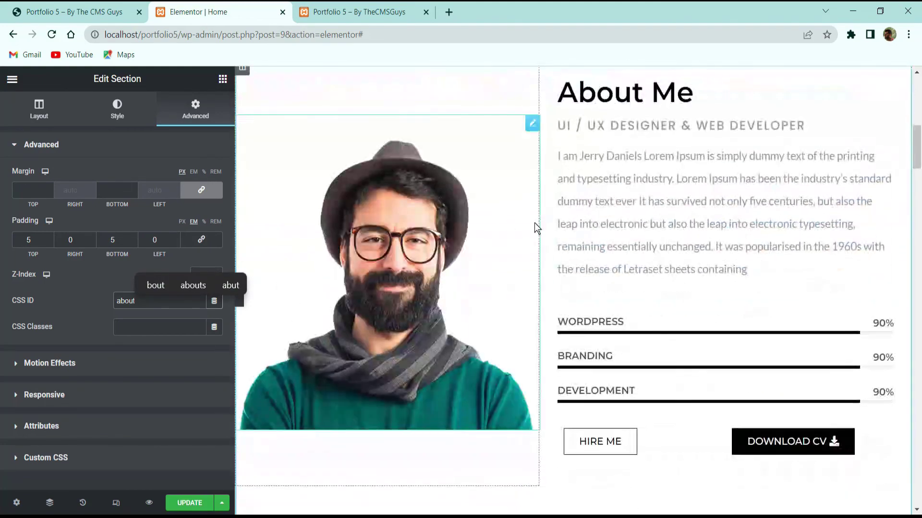
pyautogui.scroll(-5, 510, 228)
pyautogui.click(573, 276)
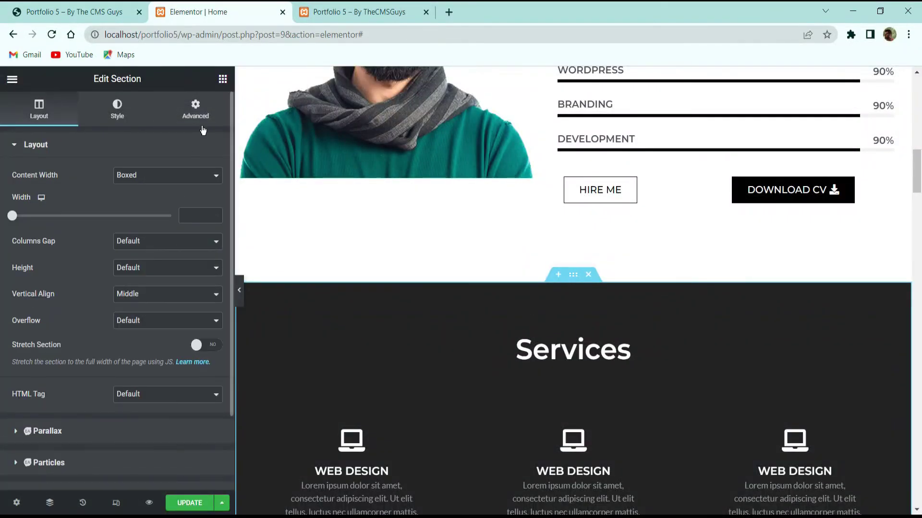
pyautogui.click(195, 108)
pyautogui.click(158, 301)
pyautogui.write('service')
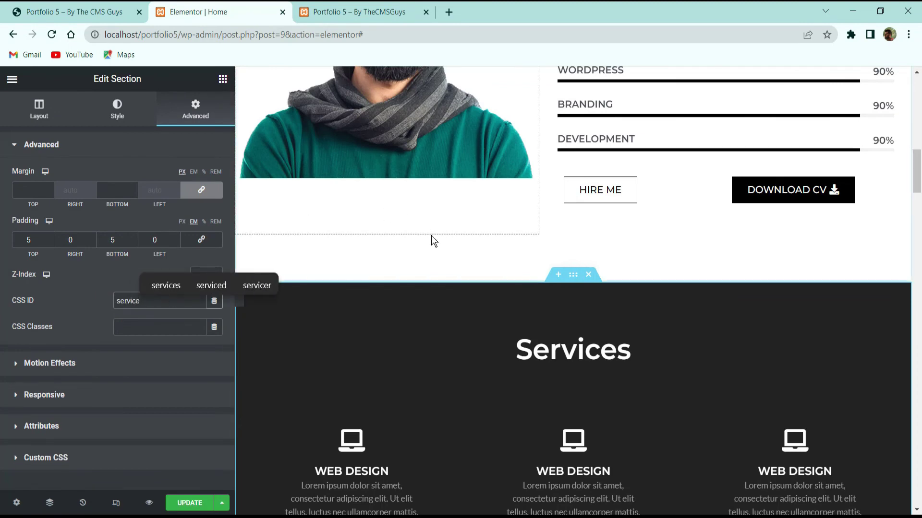
pyautogui.scroll(-6, 483, 261)
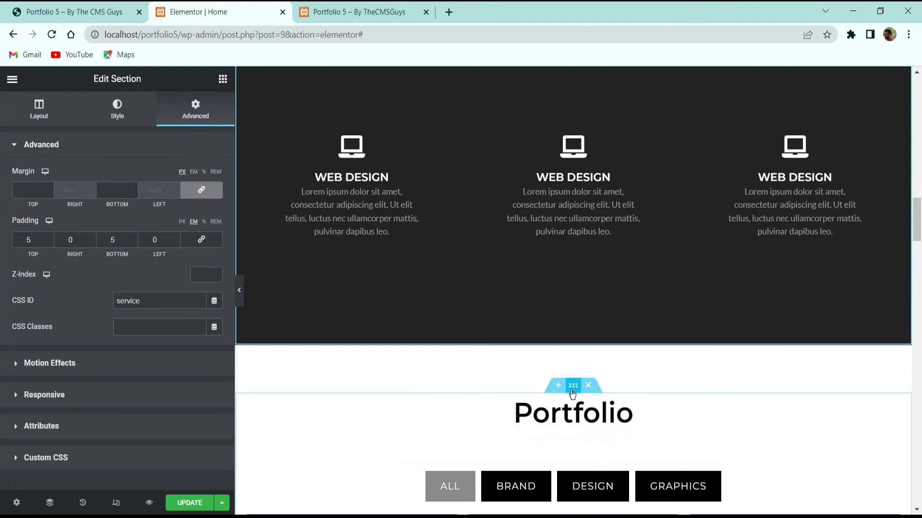
# Zero the Portfolio section's margins and set its top and bottom padding to 5.
pyautogui.click(567, 389)
pyautogui.click(197, 108)
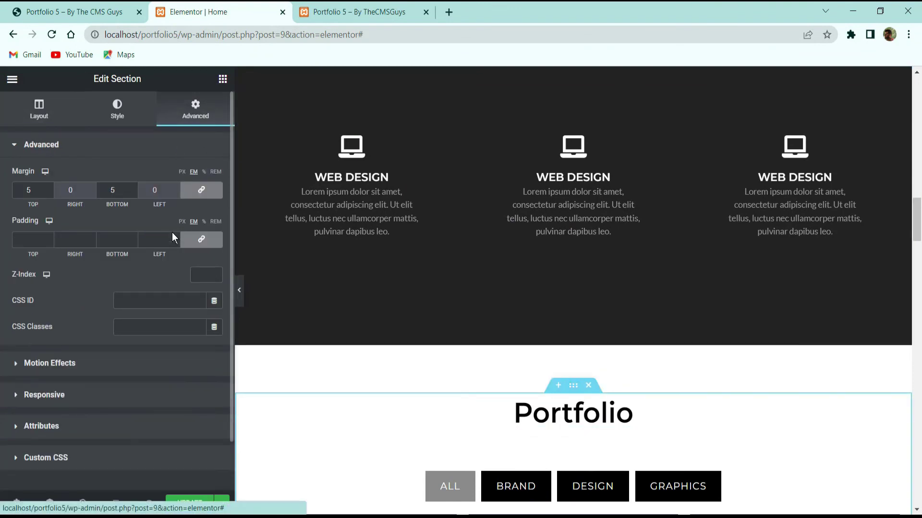
pyautogui.click(200, 190)
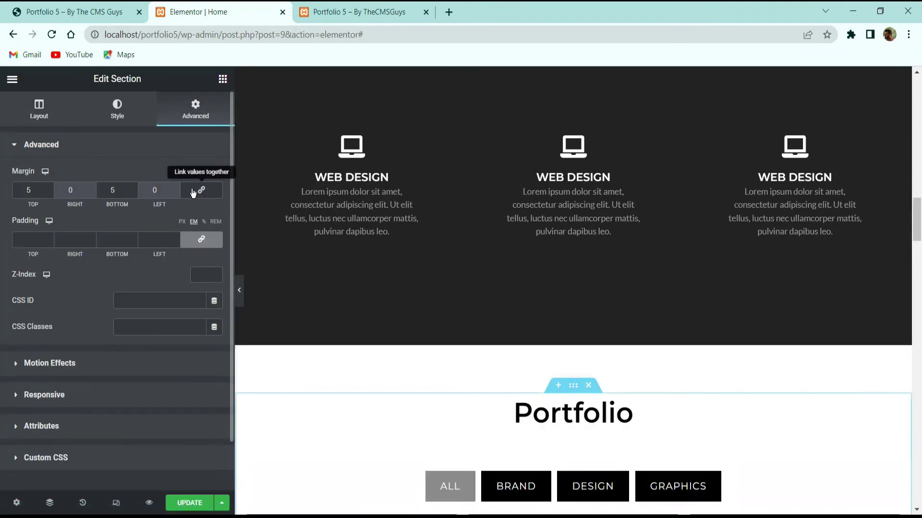
pyautogui.doubleClick(115, 191)
pyautogui.write('0')
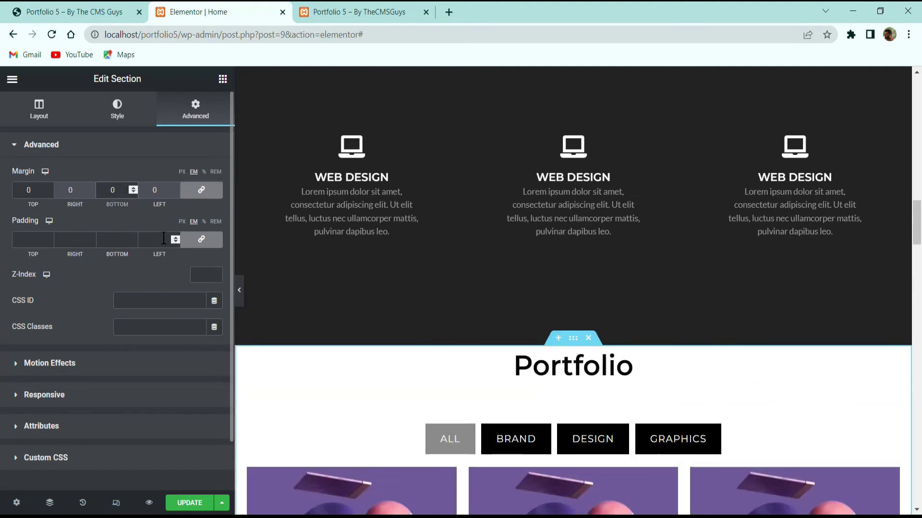
pyautogui.click(201, 239)
pyautogui.doubleClick(35, 241)
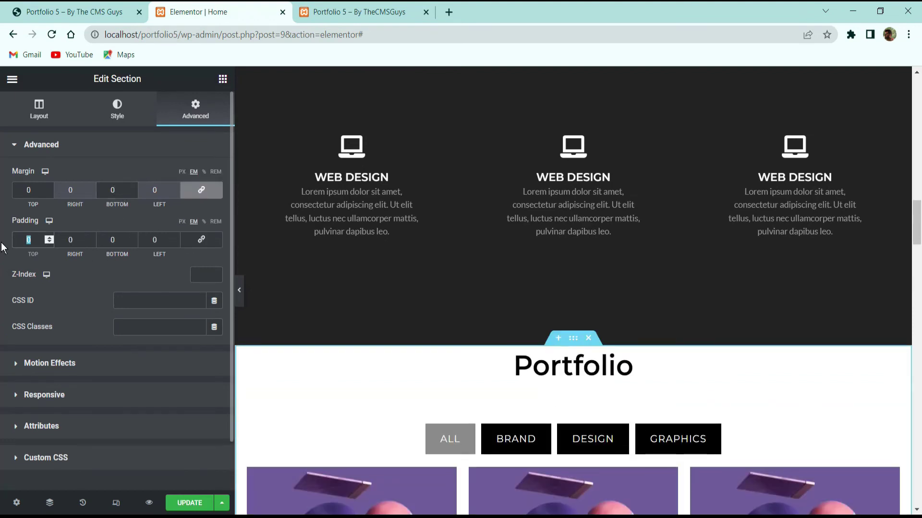
pyautogui.write('65')
pyautogui.press('BackSpace')
pyautogui.press('BackSpace')
pyautogui.write('05')
pyautogui.press('Tab')
pyautogui.press('Tab')
pyautogui.write('5')
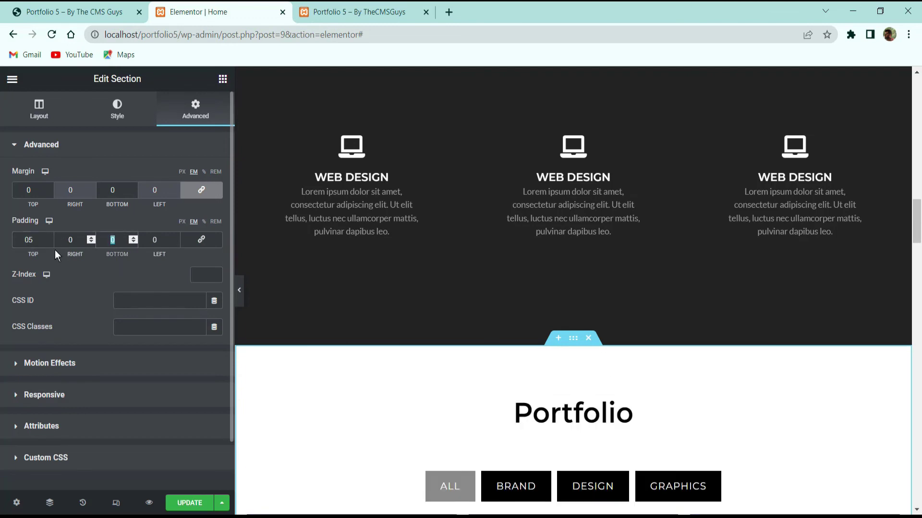
# Set the Portfolio section's CSS ID to 'portfolio'.
pyautogui.click(136, 295)
pyautogui.write('portfolio')
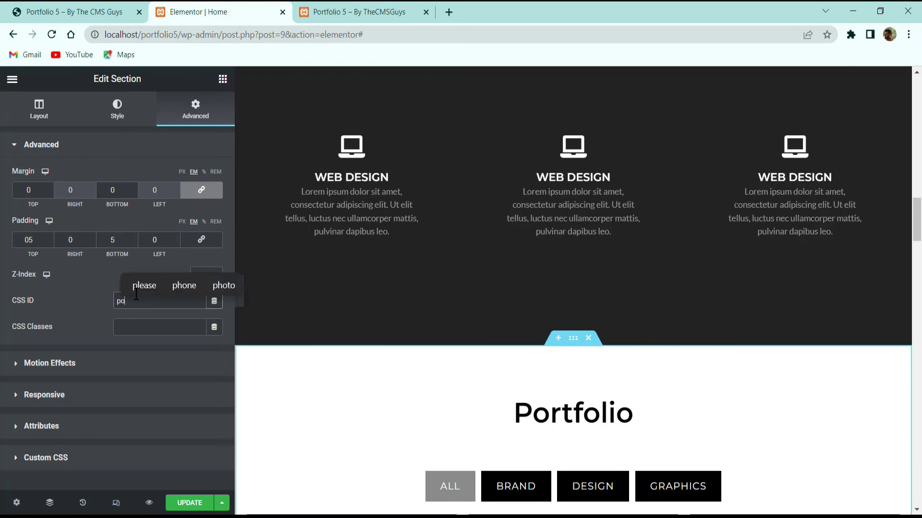
pyautogui.scroll(-15, 524, 263)
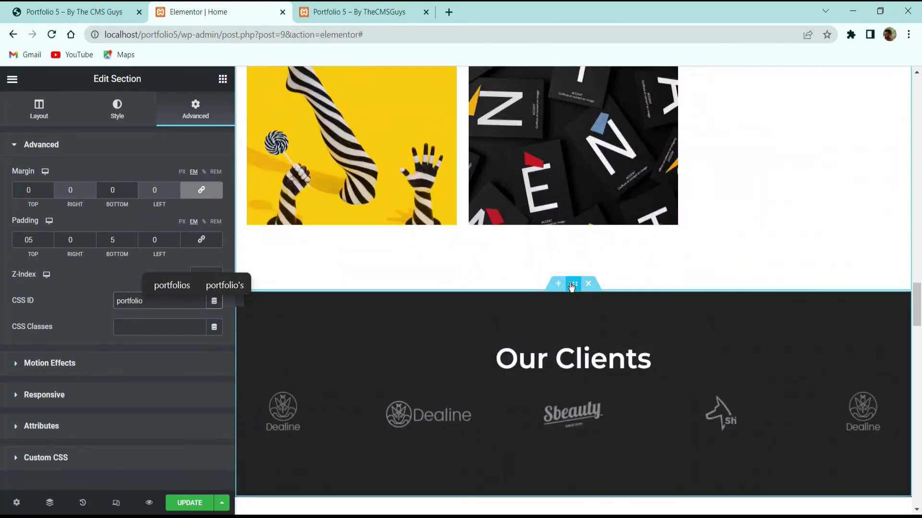
pyautogui.click(507, 313)
# Give the Our Clients section the CSS ID 'client'.
pyautogui.click(212, 120)
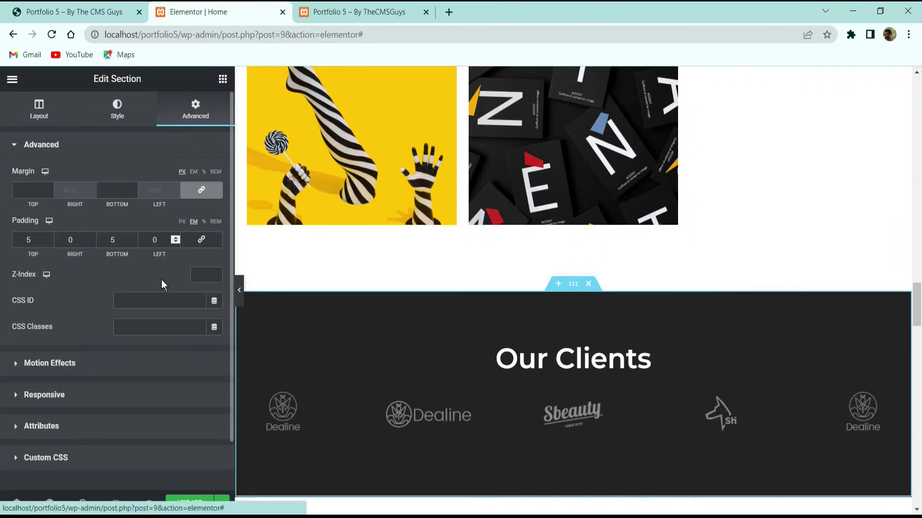
pyautogui.click(146, 302)
pyautogui.write('client')
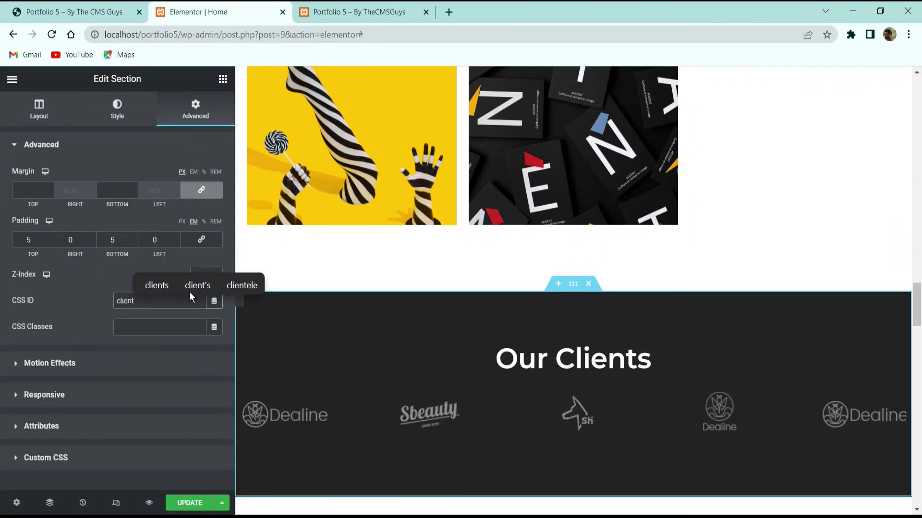
pyautogui.scroll(-5, 587, 417)
pyautogui.scroll(-3, 587, 417)
# Give the Testimonials section the CSS ID 'testimonial'.
pyautogui.click(569, 175)
pyautogui.click(197, 117)
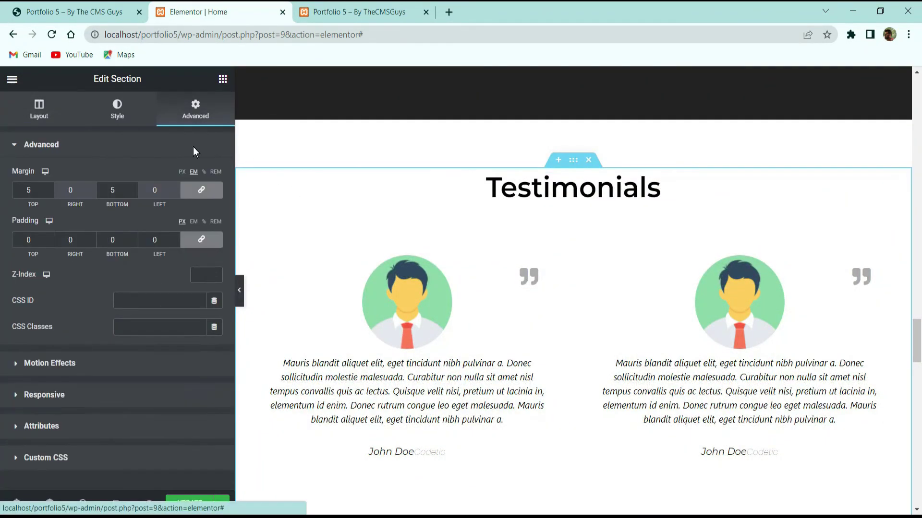
pyautogui.click(151, 302)
pyautogui.write('testimonial')
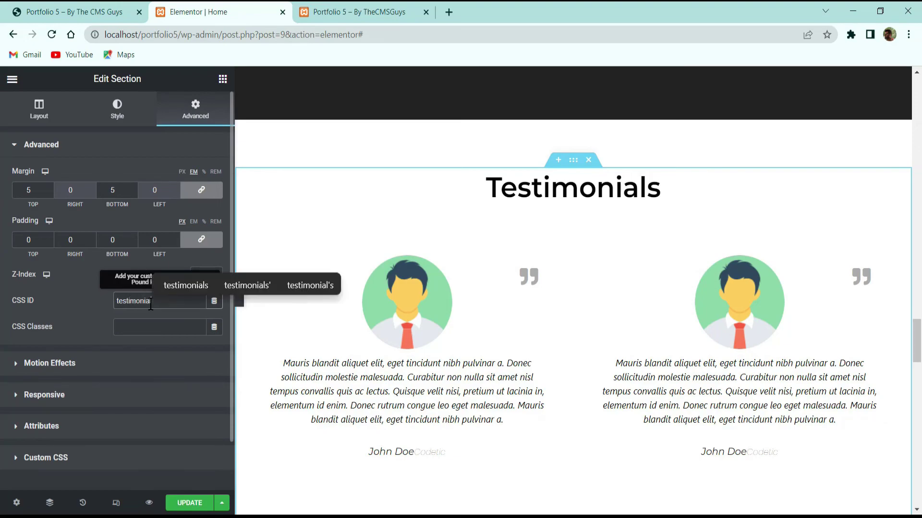
pyautogui.scroll(-15, 722, 235)
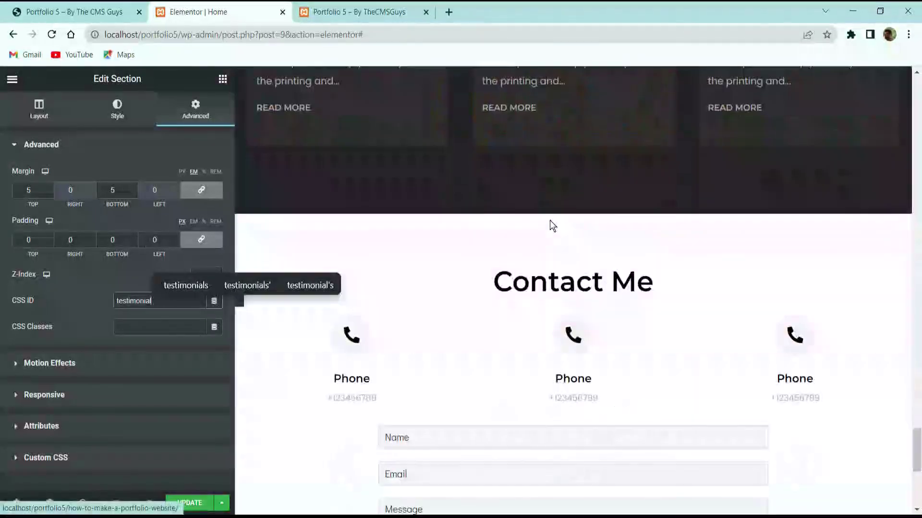
pyautogui.scroll(5, 551, 226)
pyautogui.scroll(5, 556, 177)
# Give the Latest Blog section the CSS ID 'blog'.
pyautogui.click(572, 206)
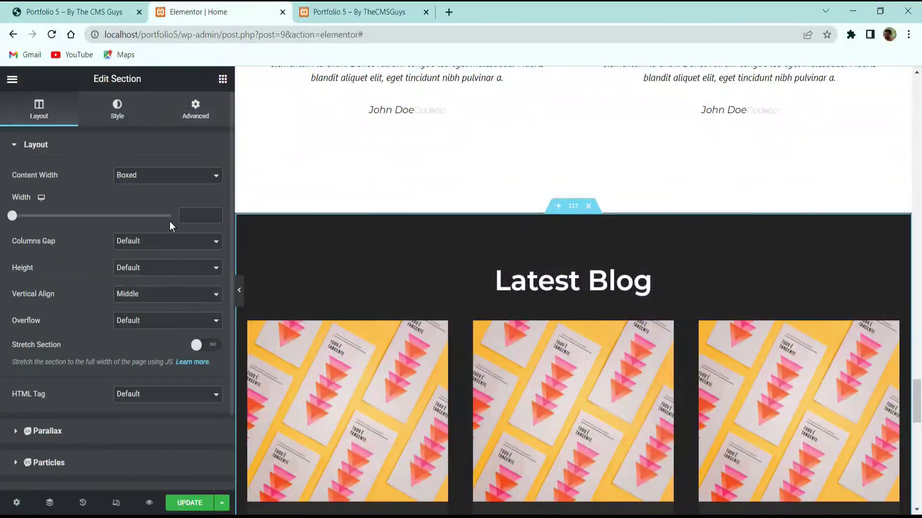
pyautogui.click(187, 126)
pyautogui.click(147, 302)
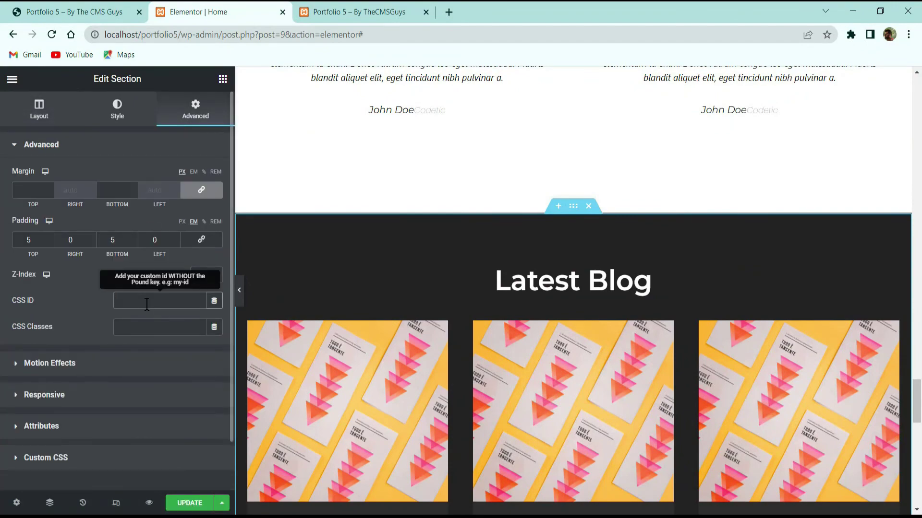
pyautogui.write('blog')
pyautogui.scroll(-10, 549, 259)
pyautogui.scroll(5, 544, 241)
# Set the Contact Me section's top and bottom margins to 0 and padding to 5 em.
pyautogui.click(574, 260)
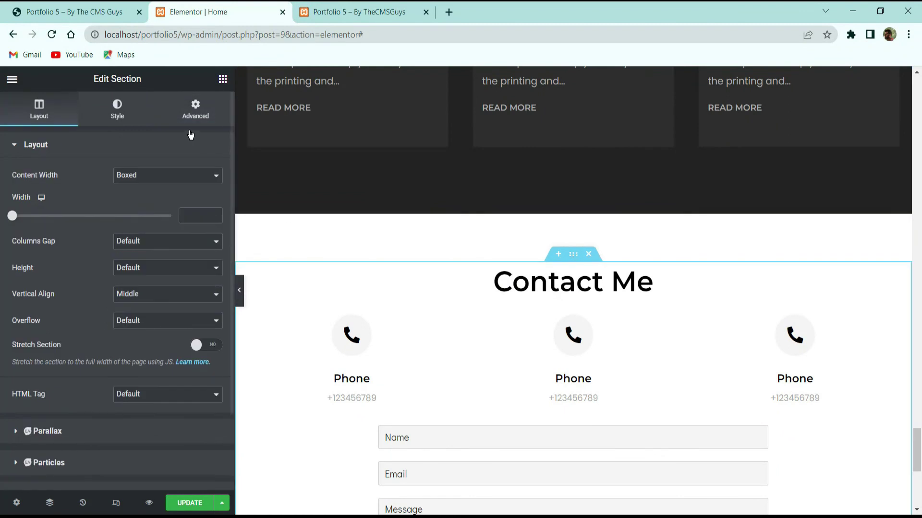
pyautogui.click(194, 111)
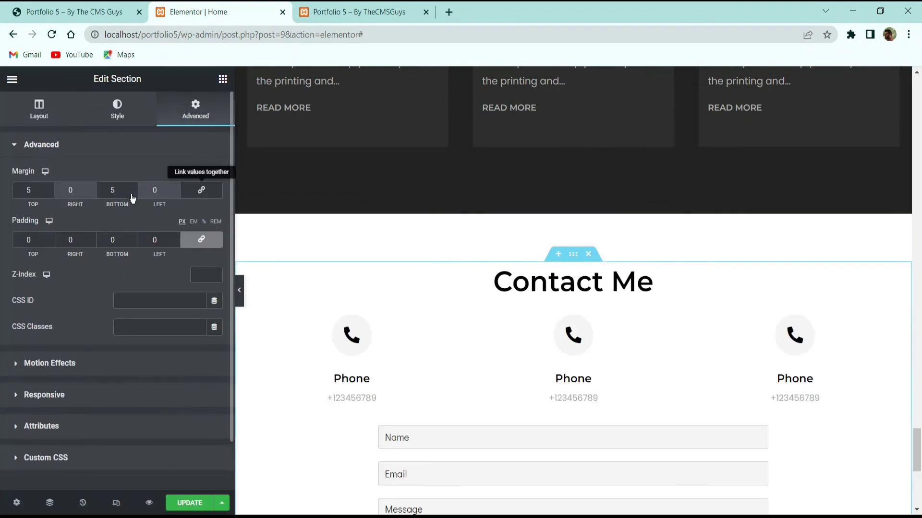
pyautogui.doubleClick(28, 190)
pyautogui.write('0')
pyautogui.doubleClick(112, 190)
pyautogui.write('0')
pyautogui.click(201, 240)
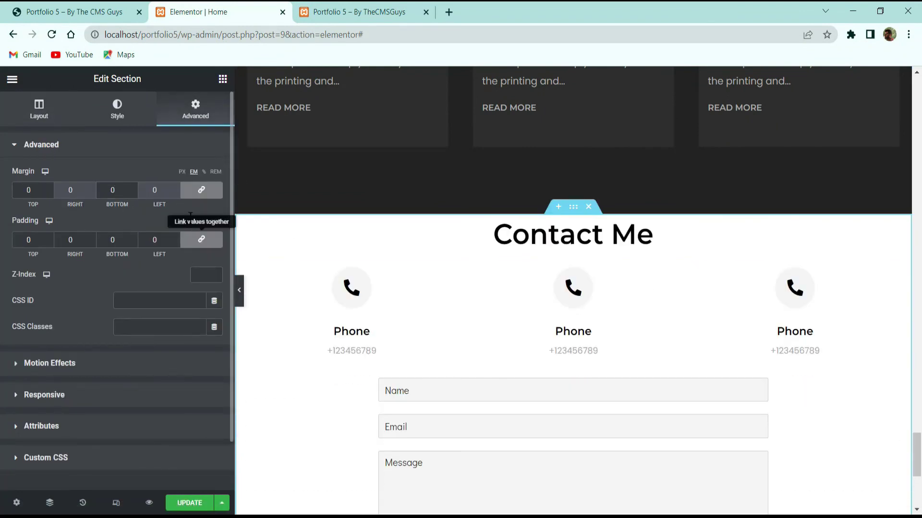
pyautogui.write('8')
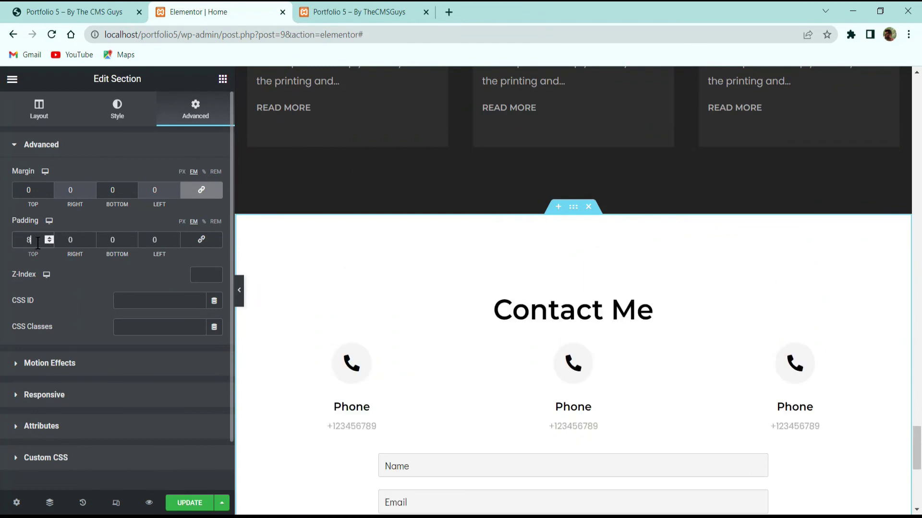
pyautogui.press('BackSpace')
pyautogui.write('05')
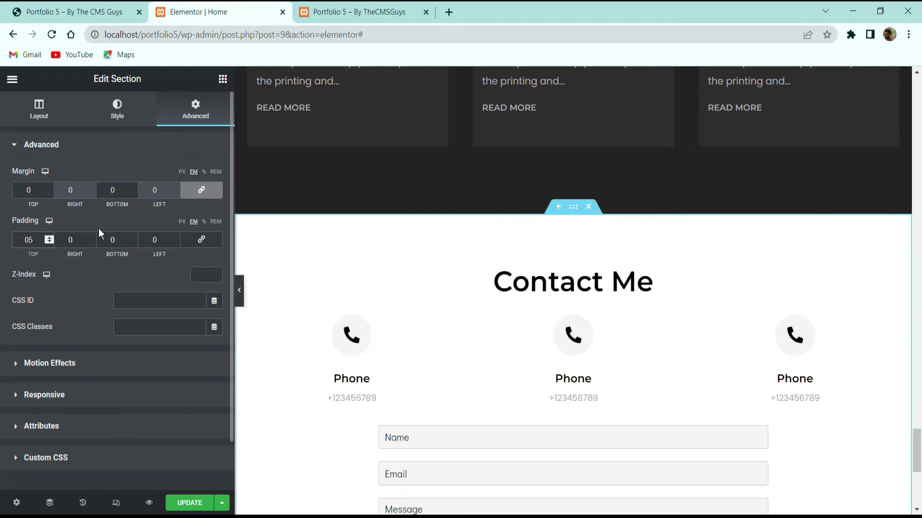
# Set the Contact Me section's CSS ID to 'contact' and save the page.
pyautogui.click(148, 296)
pyautogui.write('contact')
pyautogui.hotkey('ctrl', 's')
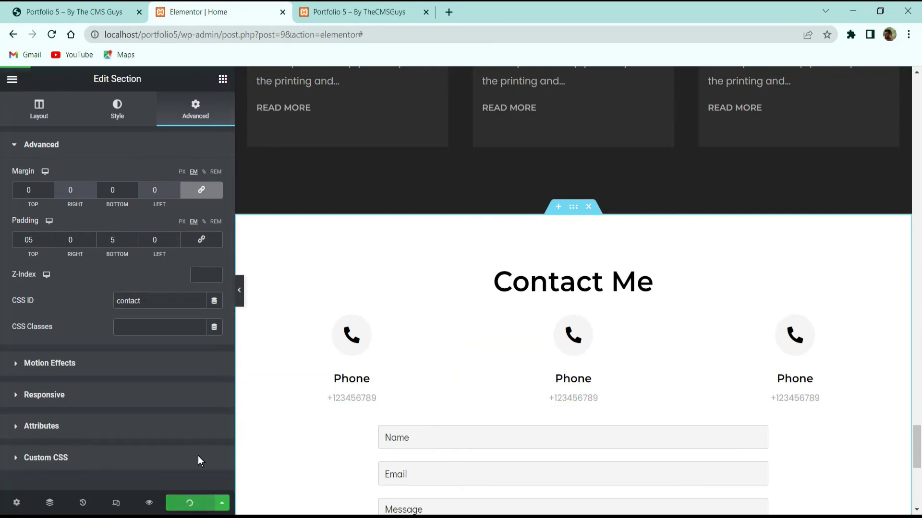
# Verify the live site's ABOUT link reaches About Me, then exit Elementor to the WordPress Edit Page screen.
pyautogui.scroll(-8, 566, 221)
pyautogui.scroll(20, 578, 257)
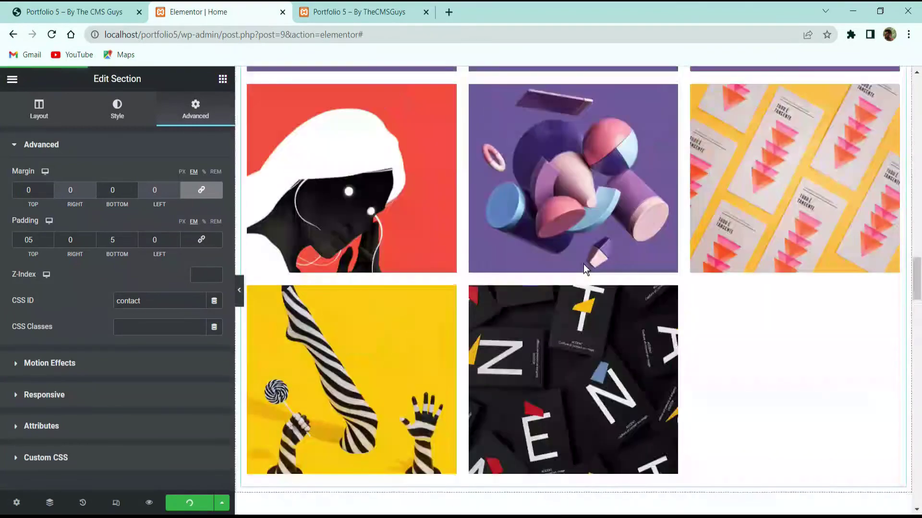
pyautogui.scroll(5, 484, 320)
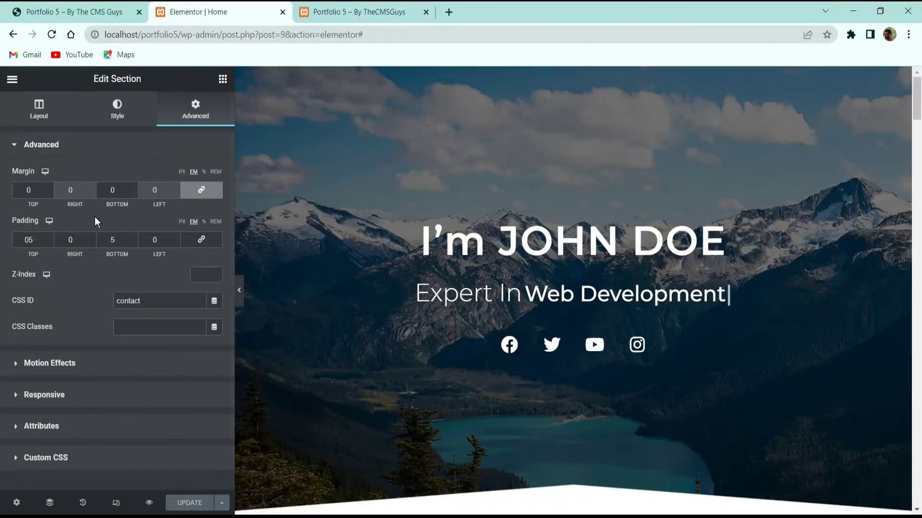
pyautogui.click(13, 80)
pyautogui.click(72, 12)
pyautogui.click(505, 89)
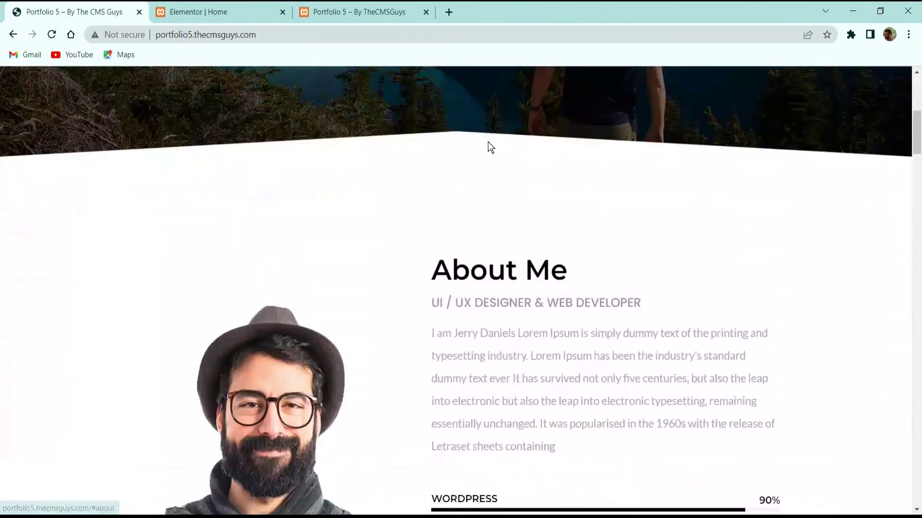
pyautogui.scroll(8, 498, 105)
pyautogui.click(169, 12)
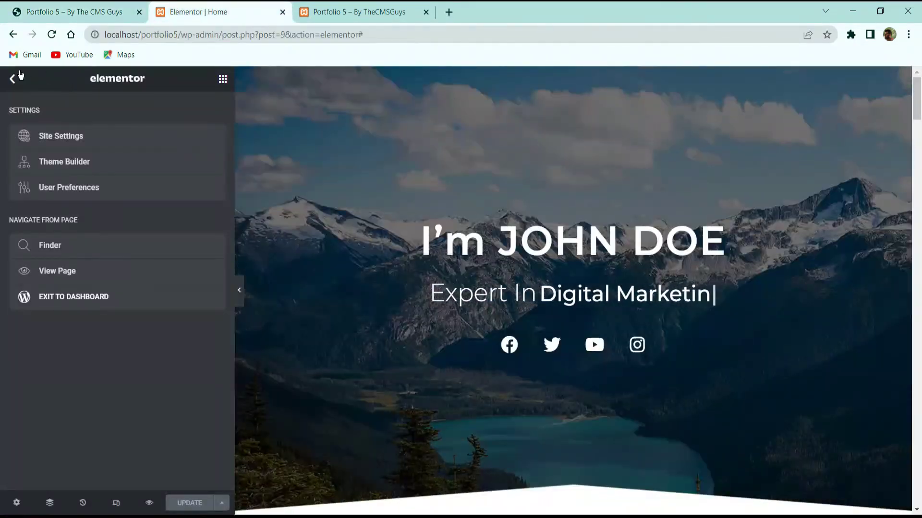
pyautogui.click(82, 298)
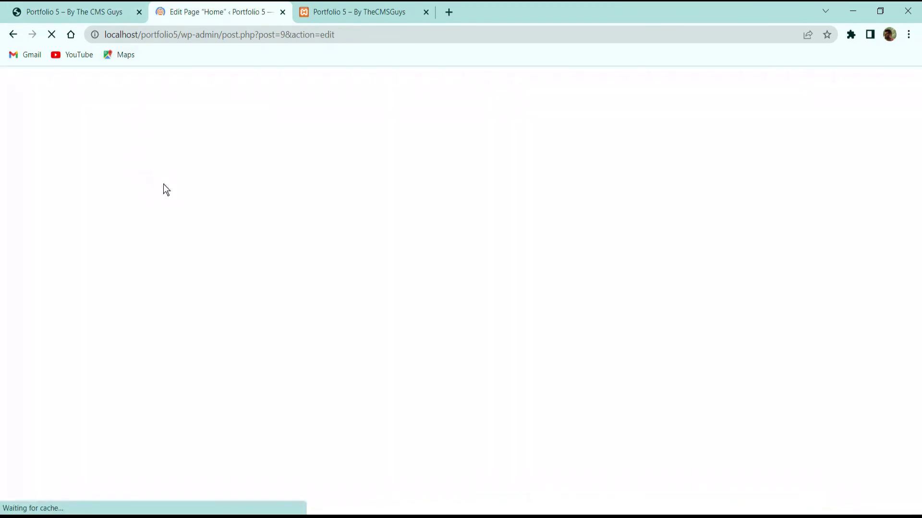
# Create a new navigation menu named 'Main Menu'.
pyautogui.click(12, 86)
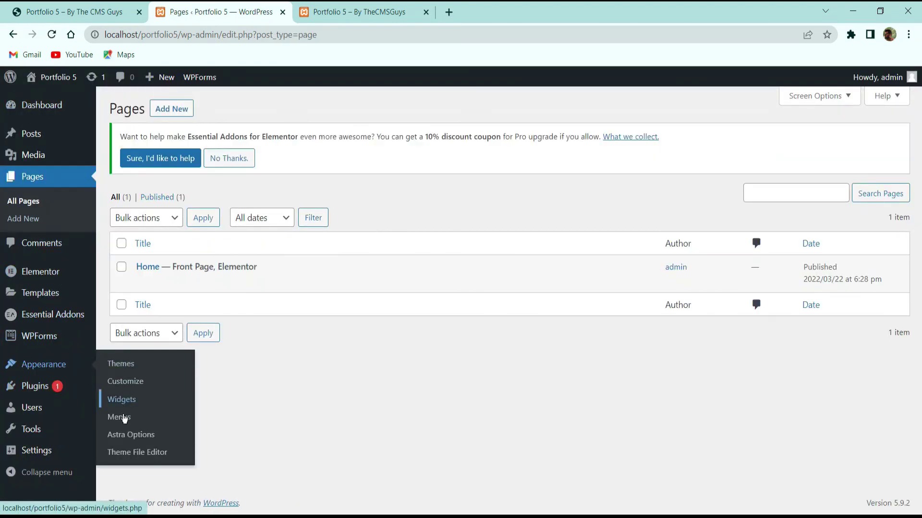
pyautogui.click(123, 418)
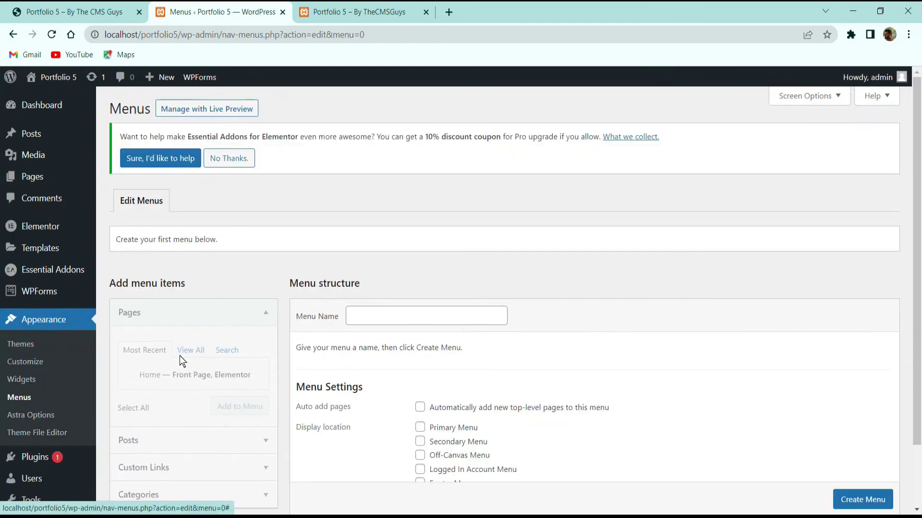
pyautogui.scroll(-2, 185, 360)
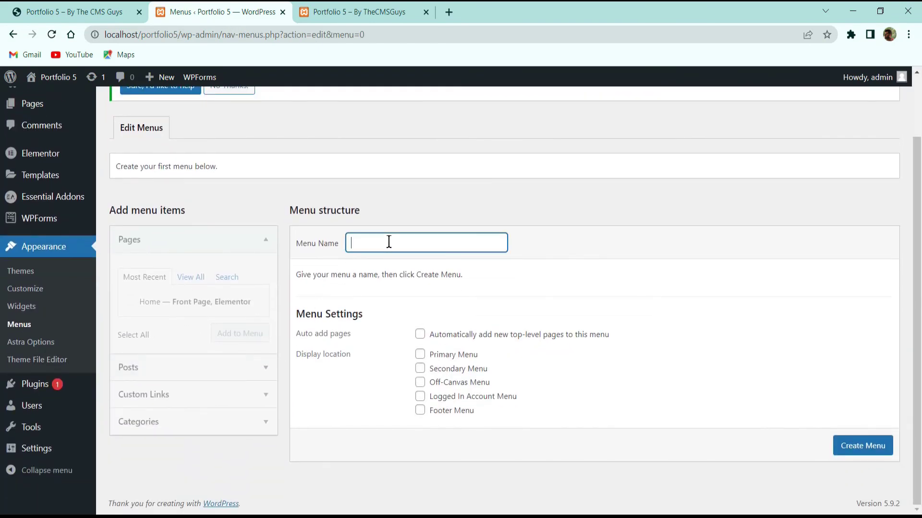
pyautogui.click(388, 242)
pyautogui.write('Main Menu')
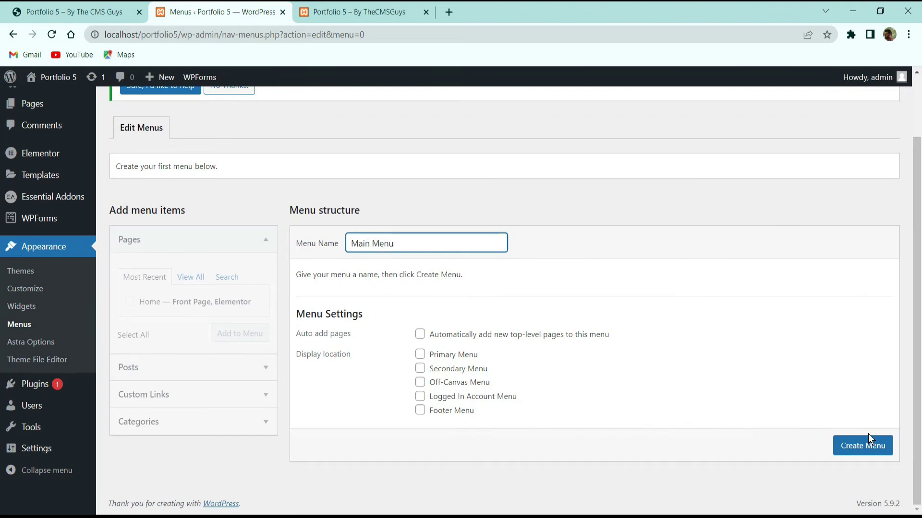
pyautogui.click(869, 454)
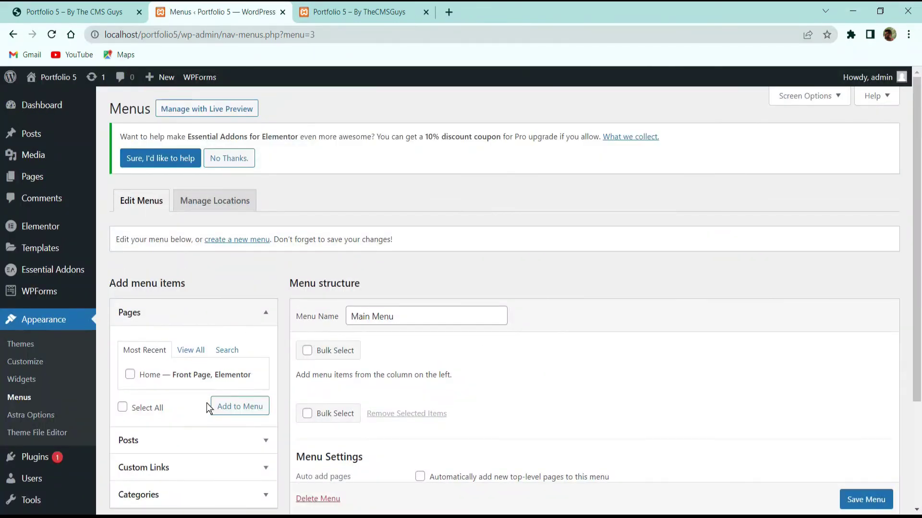
# Add the Home page to the Main Menu.
pyautogui.scroll(-3, 158, 426)
pyautogui.click(168, 349)
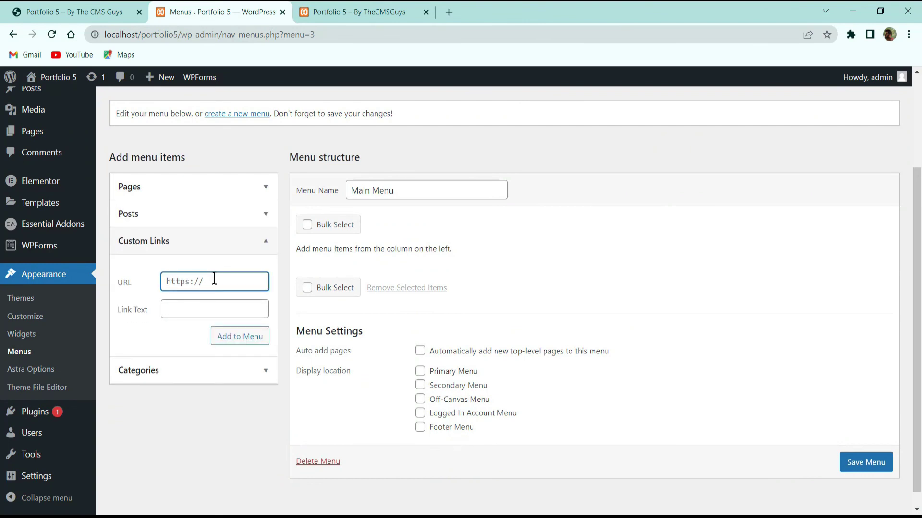
pyautogui.click(181, 192)
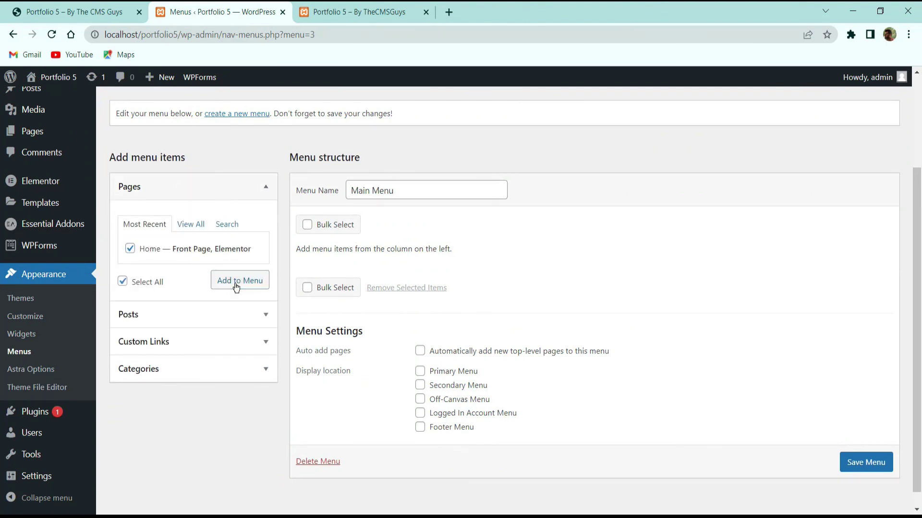
pyautogui.click(185, 341)
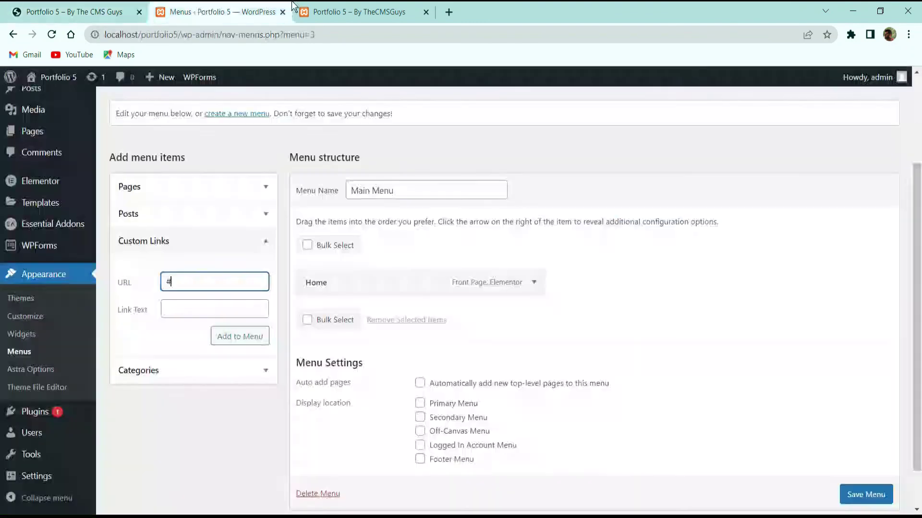
pyautogui.click(360, 11)
pyautogui.click(253, 10)
pyautogui.click(381, 6)
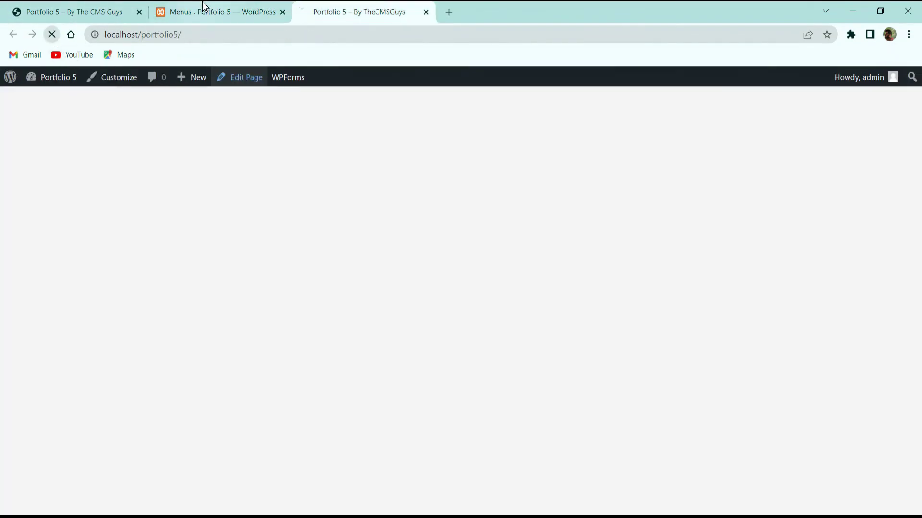
pyautogui.click(204, 7)
# Add an About custom link to the menu.
pyautogui.write('bout')
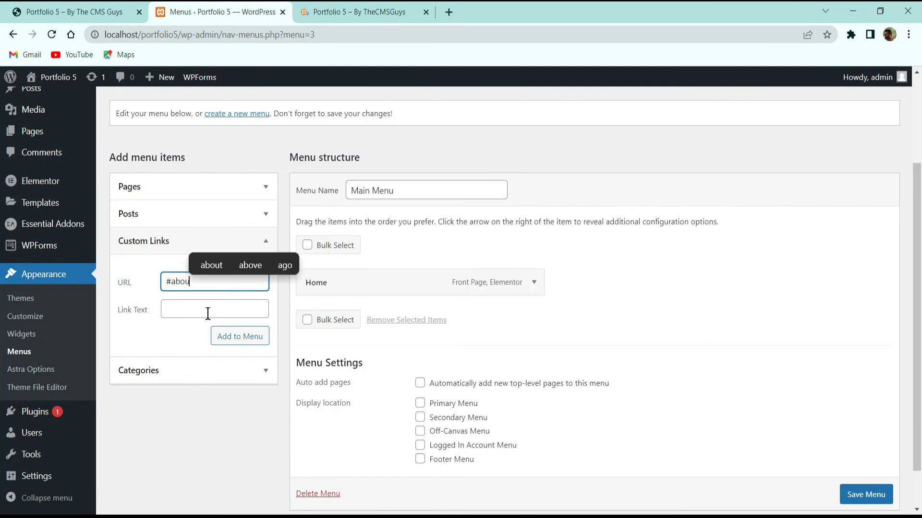
pyautogui.click(208, 313)
pyautogui.write('About')
pyautogui.press('Return')
pyautogui.click(367, 10)
pyautogui.scroll(-15, 482, 302)
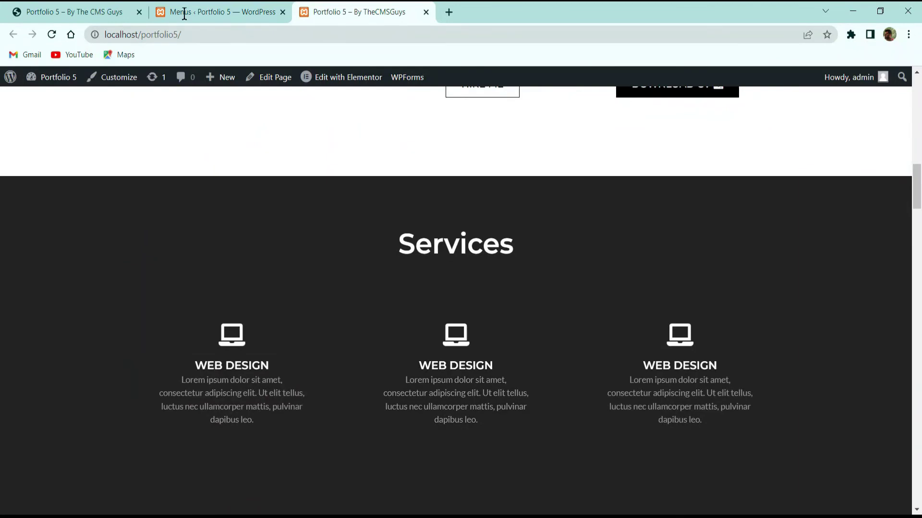
pyautogui.click(184, 13)
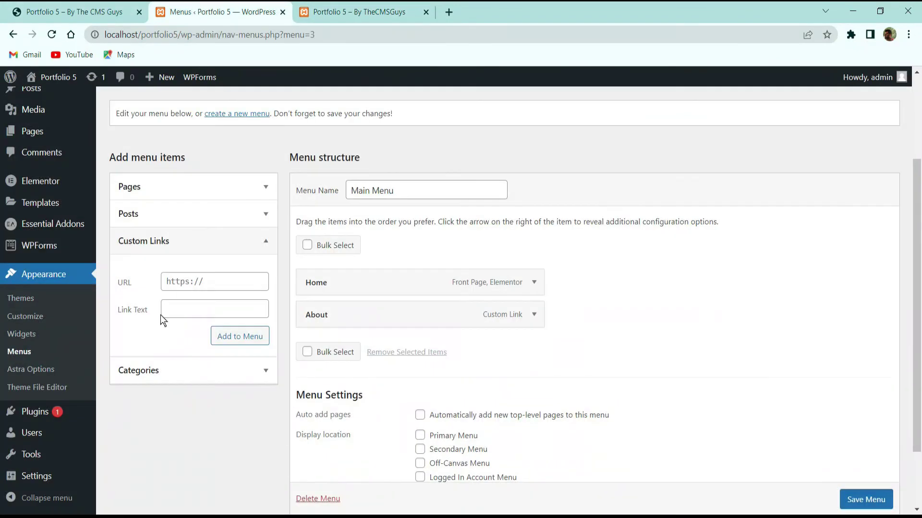
# Add a Services custom link pointing to #service.
pyautogui.click(195, 282)
pyautogui.write('#service')
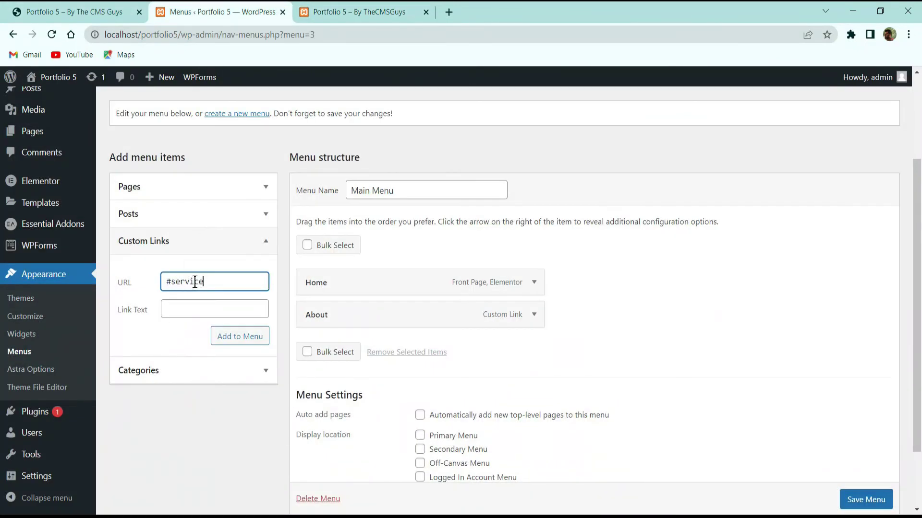
pyautogui.press('Tab')
pyautogui.write('S')
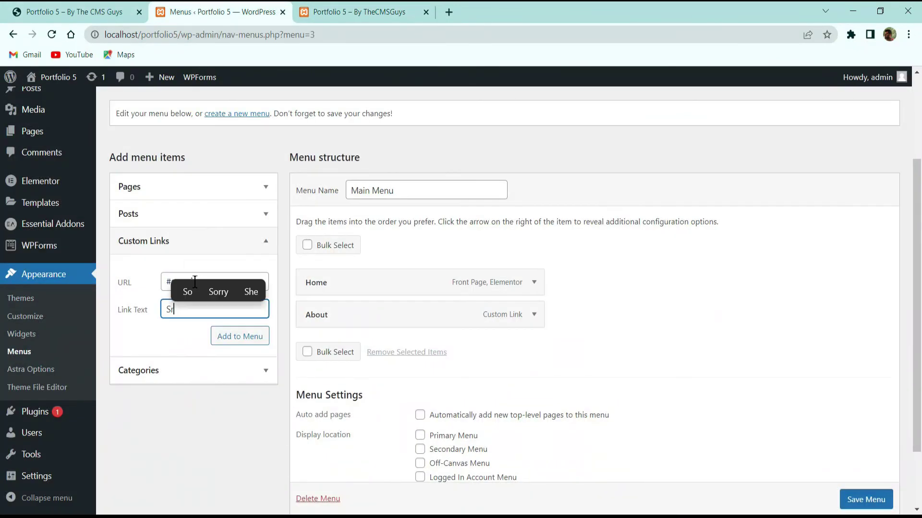
pyautogui.write('ervices')
pyautogui.press('Return')
pyautogui.click(320, 7)
pyautogui.scroll(-10, 475, 272)
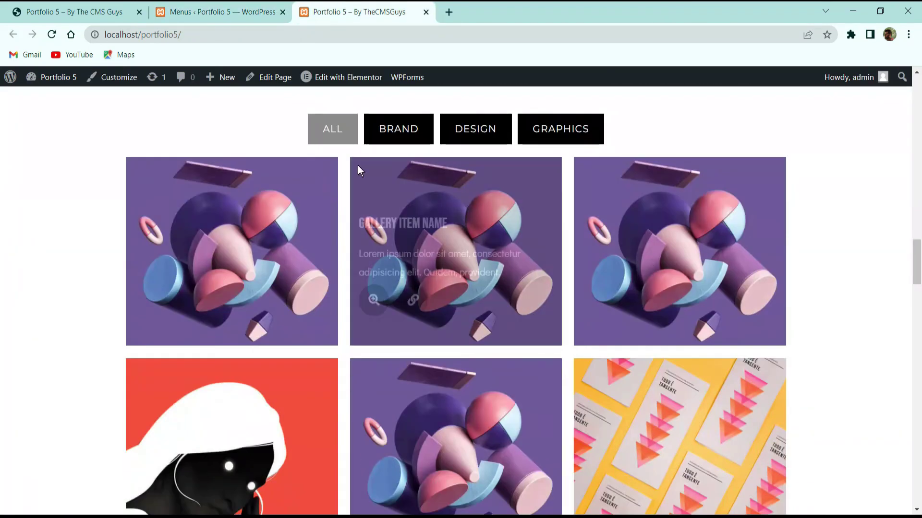
pyautogui.click(222, 11)
# Add a Portfolio custom link pointing to #portfolio.
pyautogui.click(201, 282)
pyautogui.write('#portfolio')
pyautogui.press('Tab')
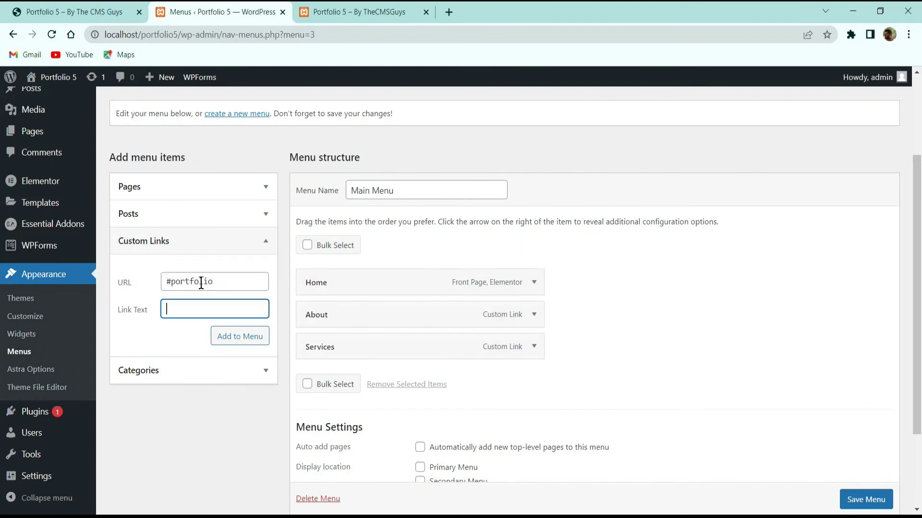
pyautogui.write('Portfolio')
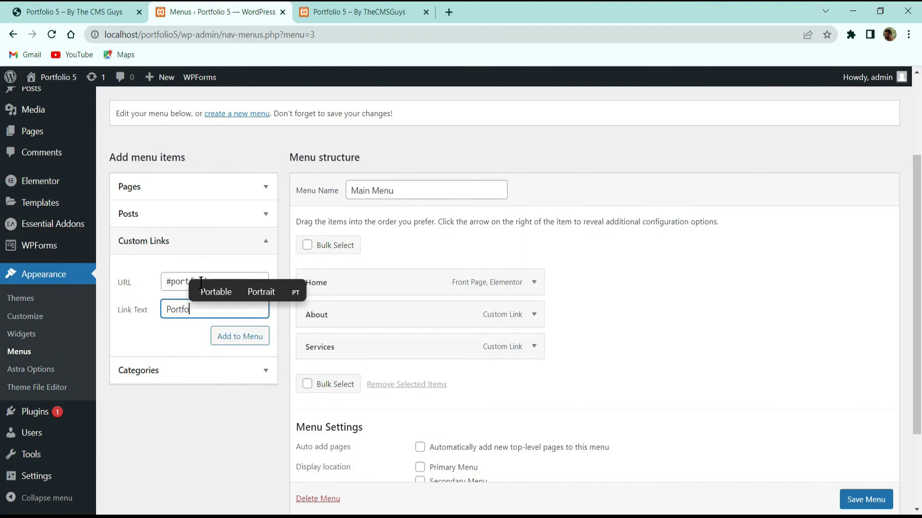
pyautogui.click(239, 336)
pyautogui.click(358, 11)
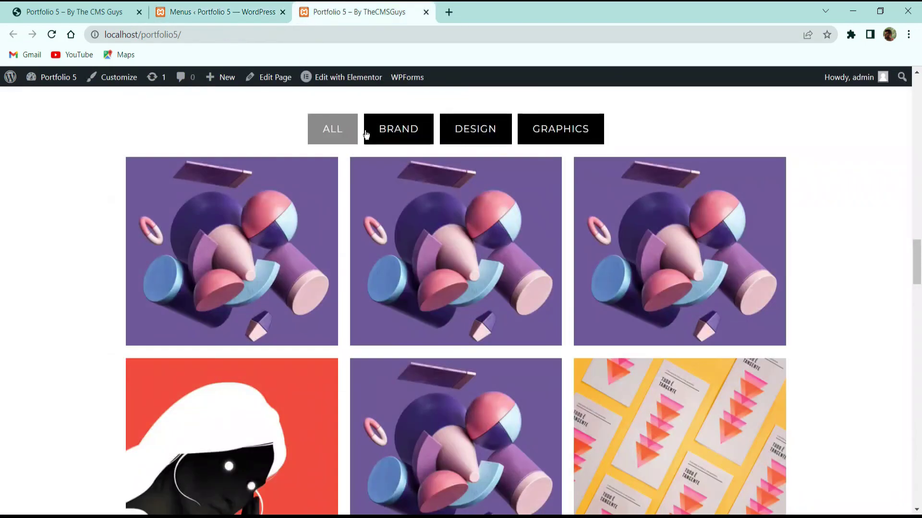
pyautogui.scroll(-5, 465, 365)
pyautogui.scroll(-5, 378, 262)
pyautogui.click(217, 6)
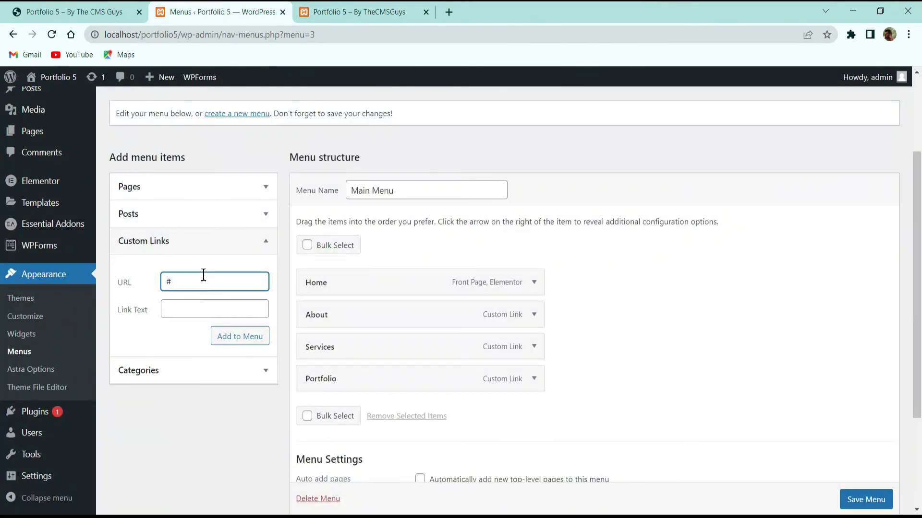
# Add a Client custom link pointing to #client.
pyautogui.press('Tab')
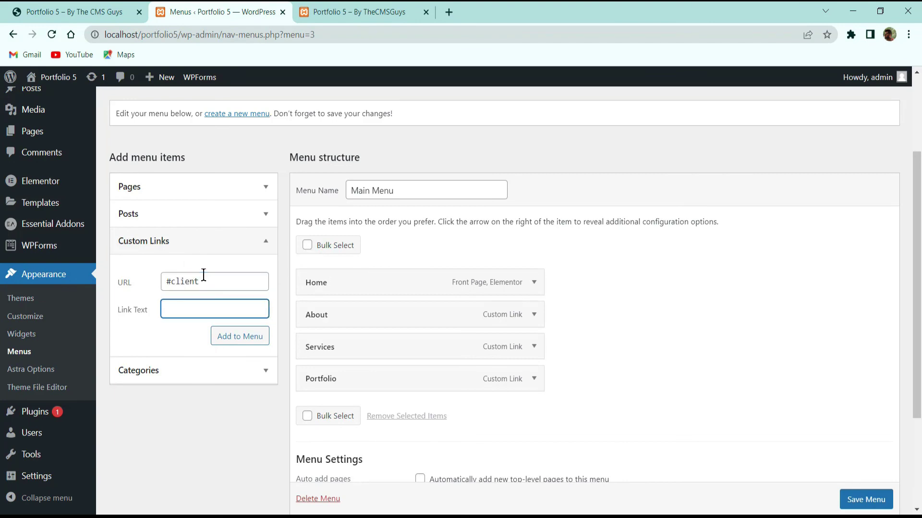
pyautogui.write('Client')
pyautogui.press('Return')
pyautogui.click(355, 11)
pyautogui.scroll(-10, 405, 282)
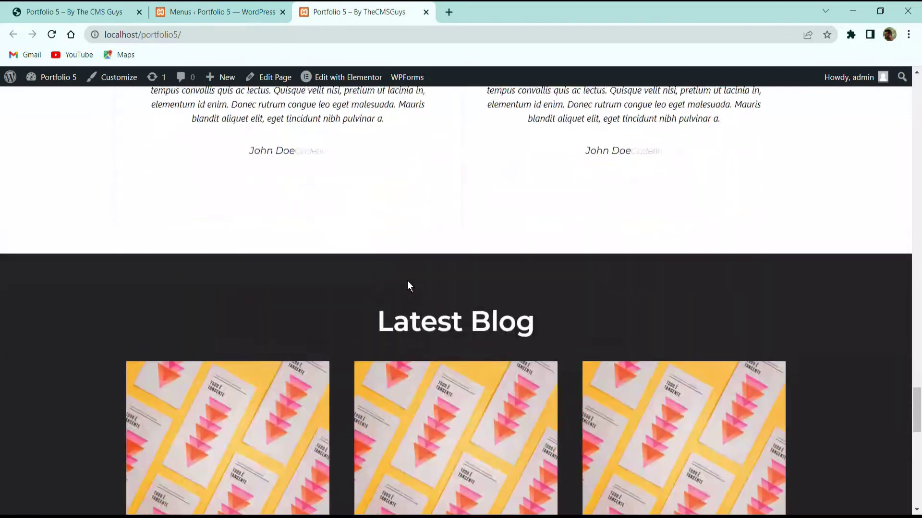
pyautogui.scroll(7, 407, 280)
# Add a Testimonial custom link pointing to #testimonail.
pyautogui.click(221, 11)
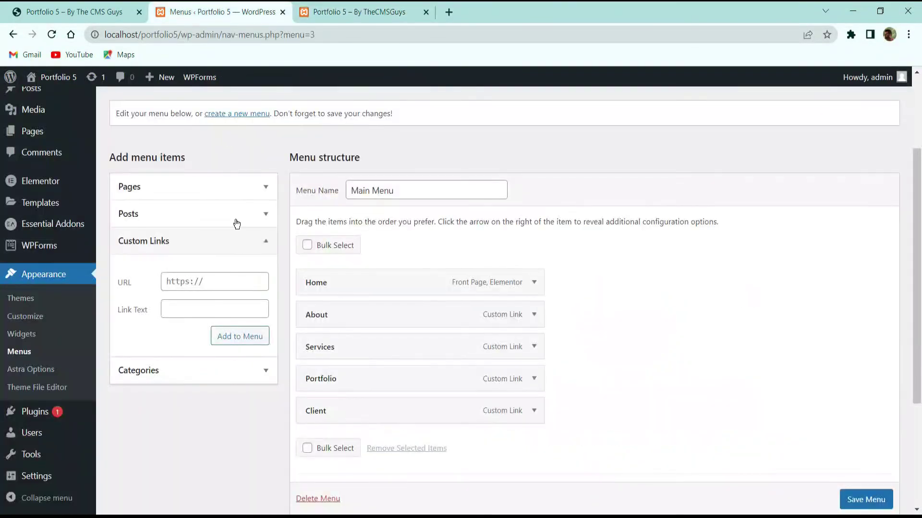
pyautogui.click(208, 284)
pyautogui.write('#testimonail')
pyautogui.press('Tab')
pyautogui.write('T')
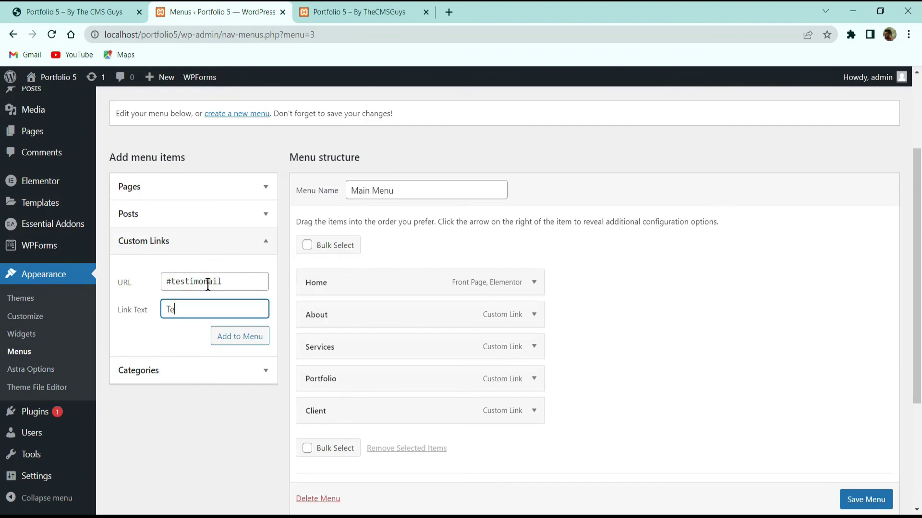
pyautogui.write('estimonail')
pyautogui.press('BackSpace')
pyautogui.press('BackSpace')
pyautogui.write('il')
pyautogui.click(374, 14)
pyautogui.scroll(-8, 450, 277)
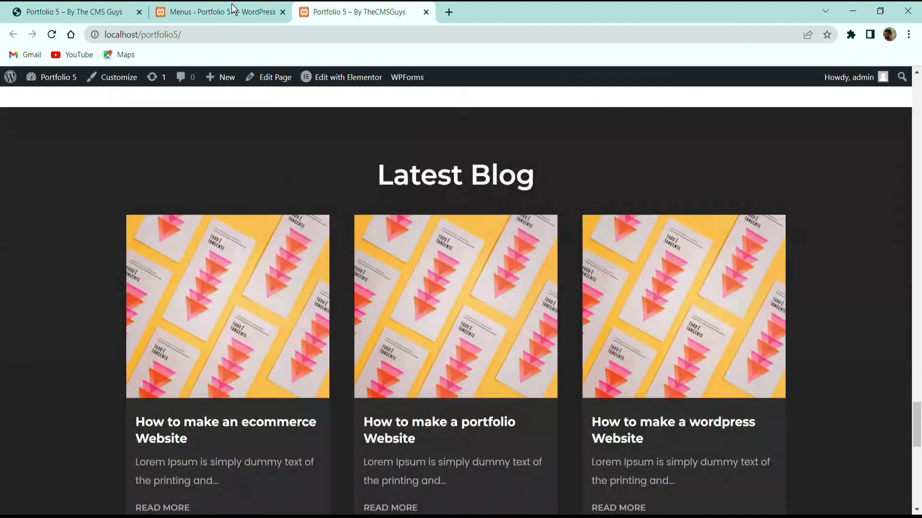
pyautogui.click(234, 13)
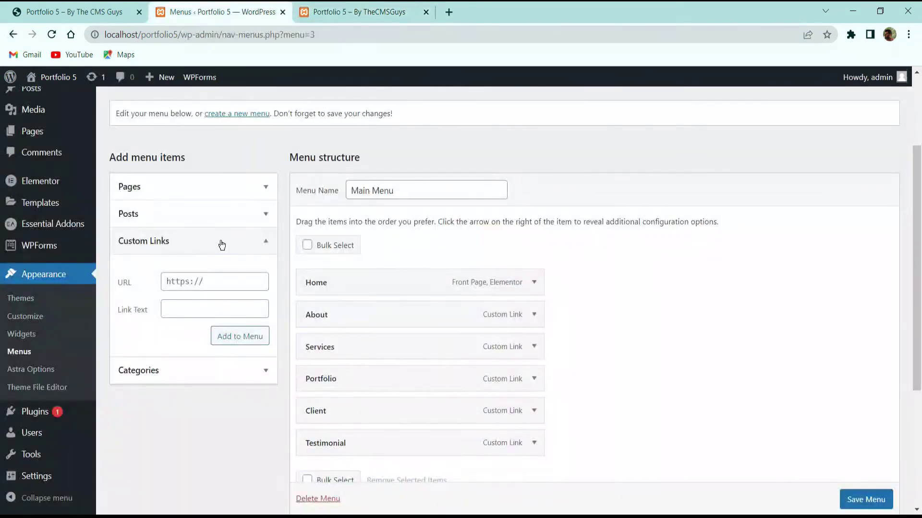
# Add a Blogs custom link pointing to #blog.
pyautogui.click(198, 283)
pyautogui.write('#blog')
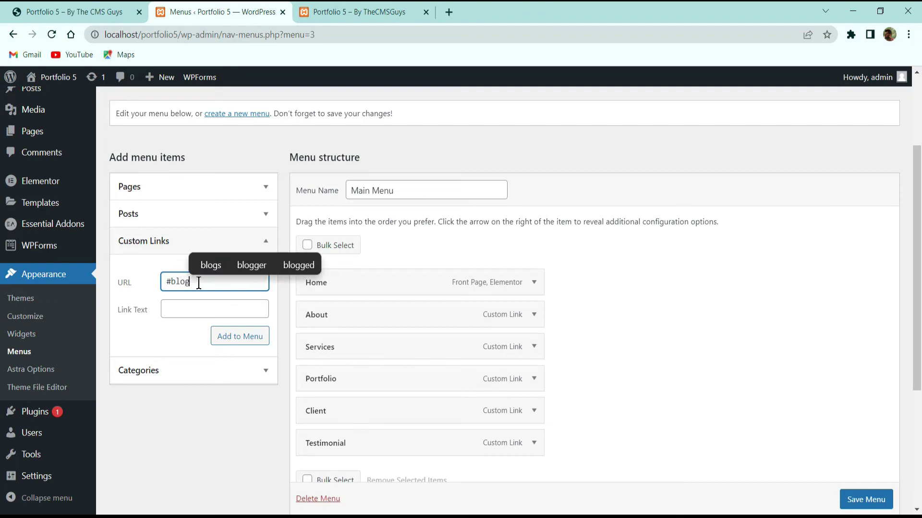
pyautogui.press('Tab')
pyautogui.write('Blogs')
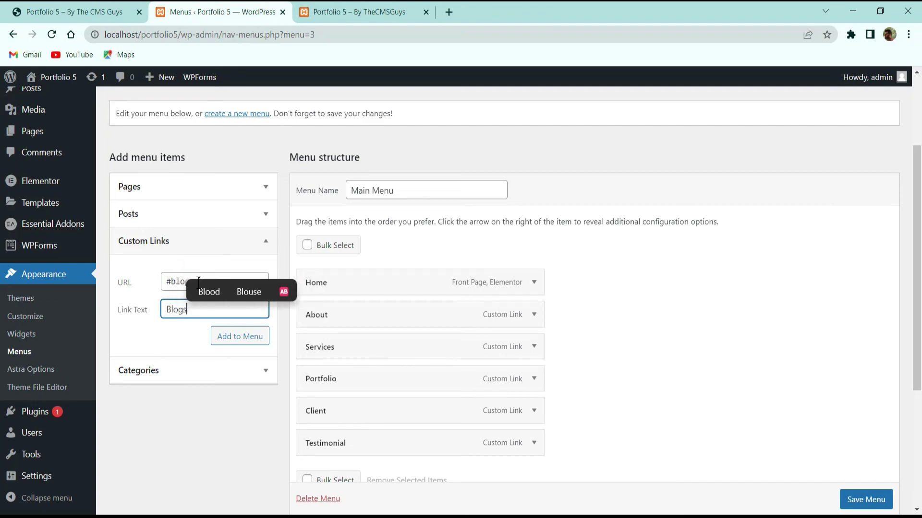
pyautogui.click(243, 339)
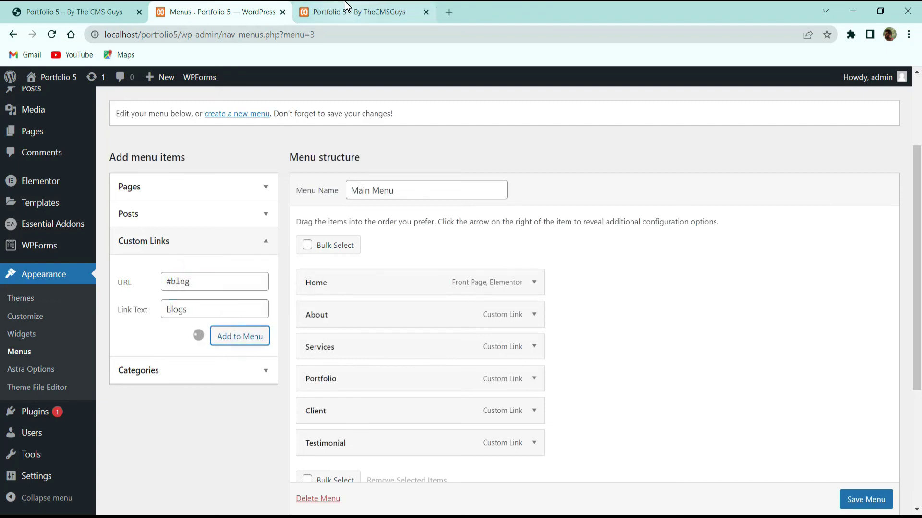
pyautogui.click(360, 12)
pyautogui.scroll(-5, 418, 214)
pyautogui.click(221, 12)
# Add a Contact custom link pointing to #contact.
pyautogui.click(191, 289)
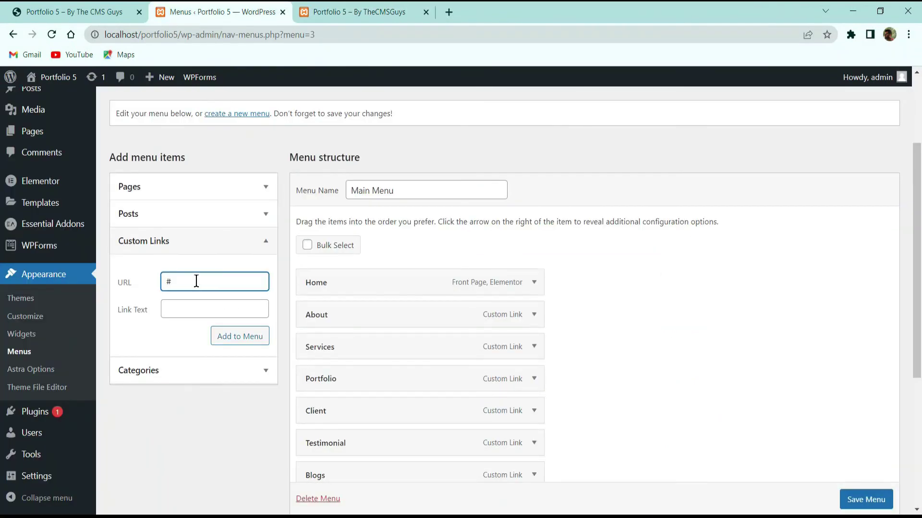
pyautogui.write('#contact')
pyautogui.press('Tab')
pyautogui.write('Conatact')
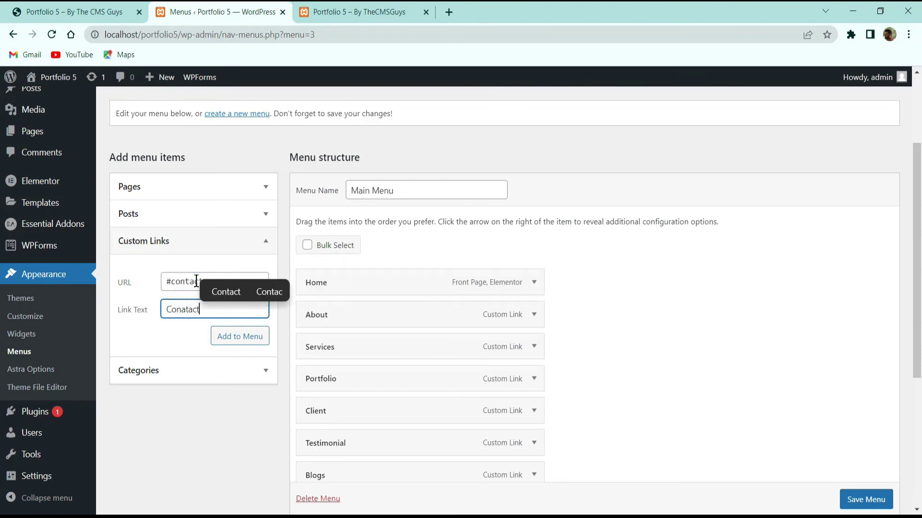
pyautogui.press('BackSpace')
pyautogui.press('BackSpace')
pyautogui.press('BackSpace')
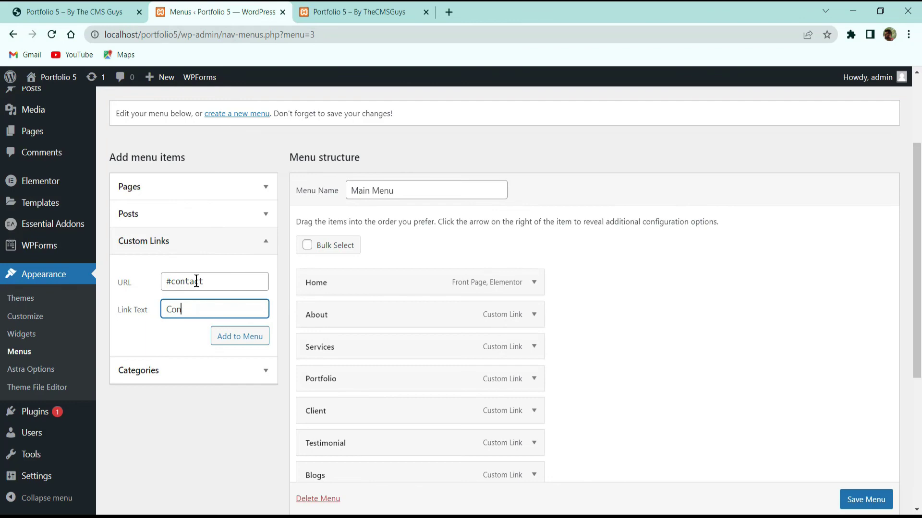
pyautogui.write('tact')
pyautogui.click(245, 340)
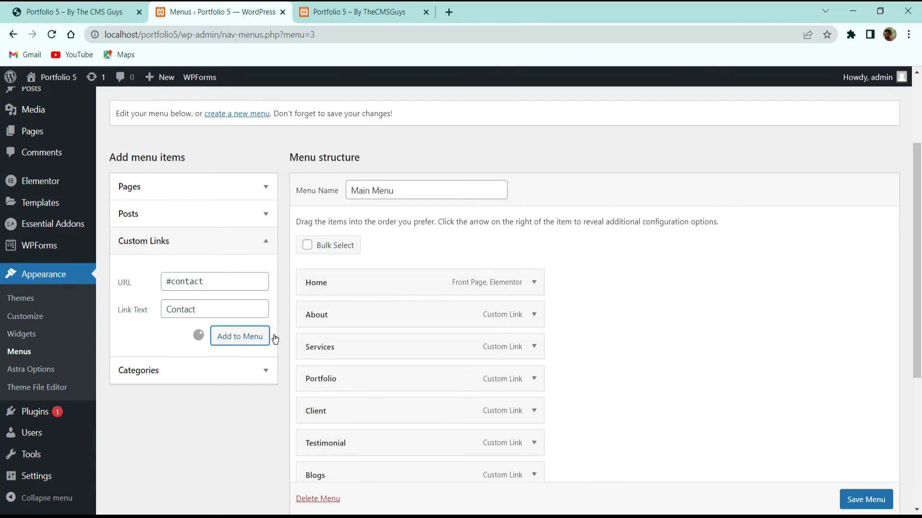
# Save the Main Menu.
pyautogui.scroll(-5, 504, 272)
pyautogui.scroll(3, 402, 246)
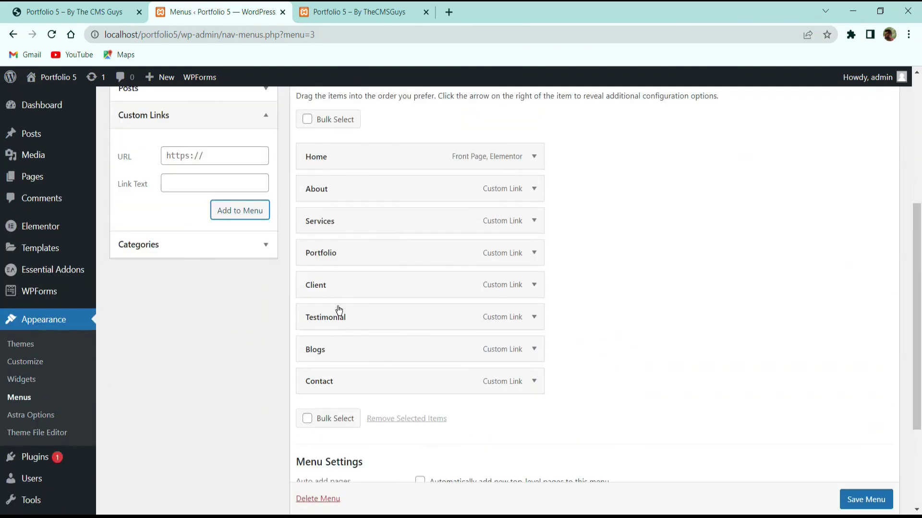
pyautogui.scroll(-3, 402, 339)
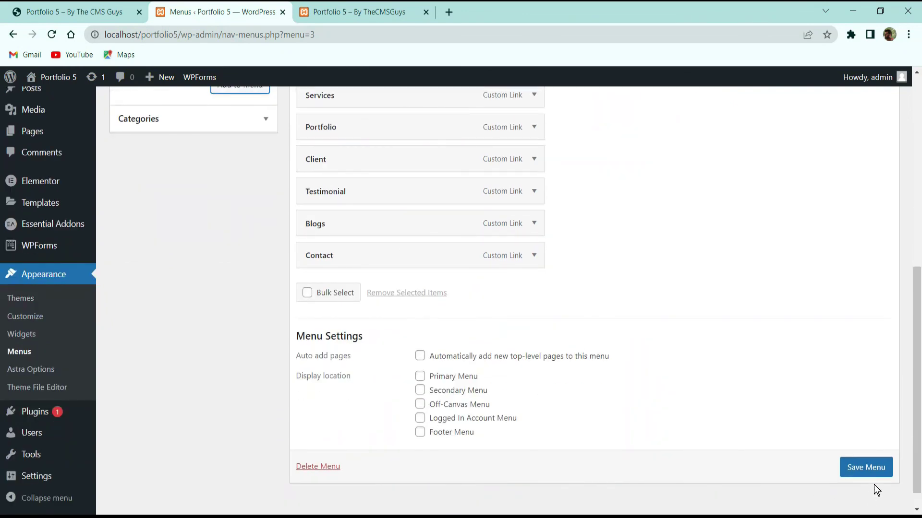
pyautogui.click(875, 469)
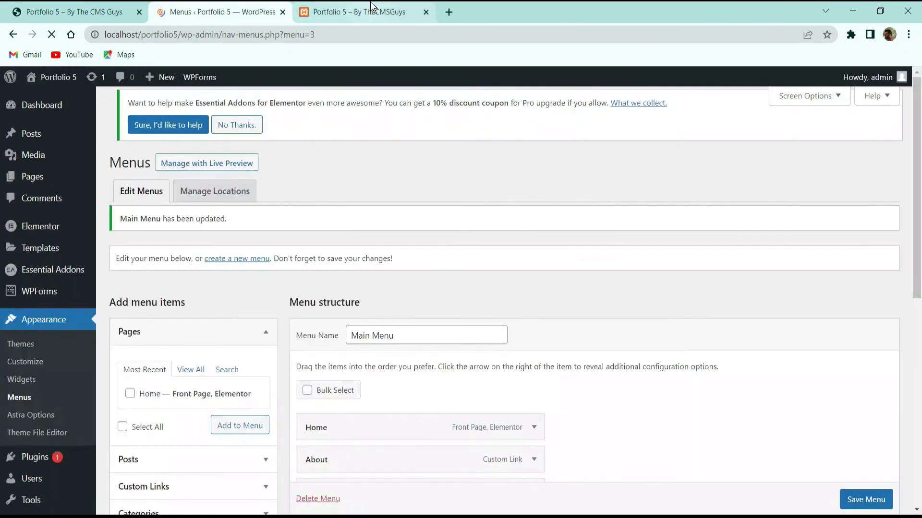
pyautogui.hotkey('ctrl', 'Tab')
# Set the Home page template to Elementor Full Width, update it and view the page.
pyautogui.scroll(20, 161, 153)
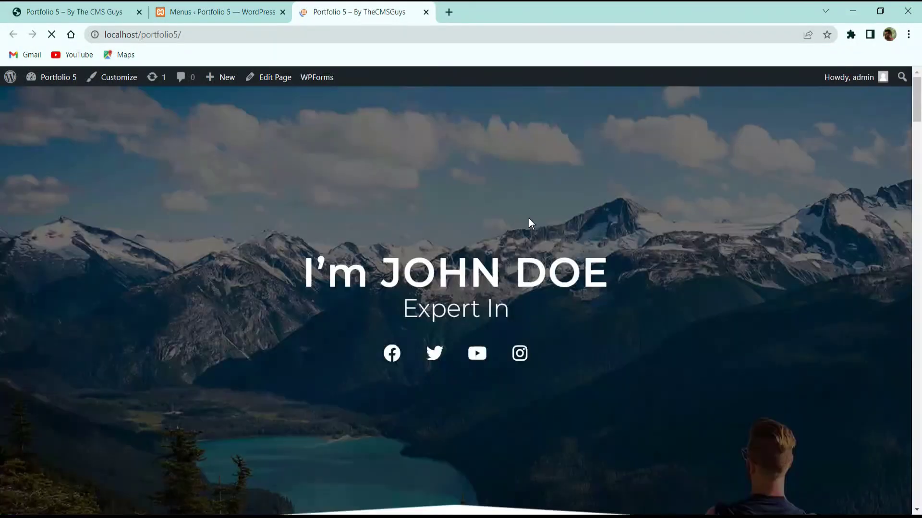
pyautogui.click(271, 79)
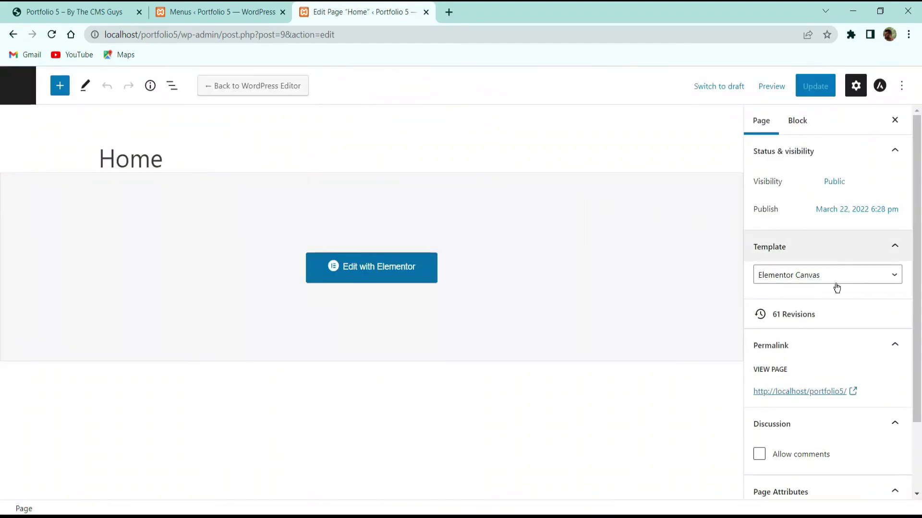
pyautogui.click(825, 280)
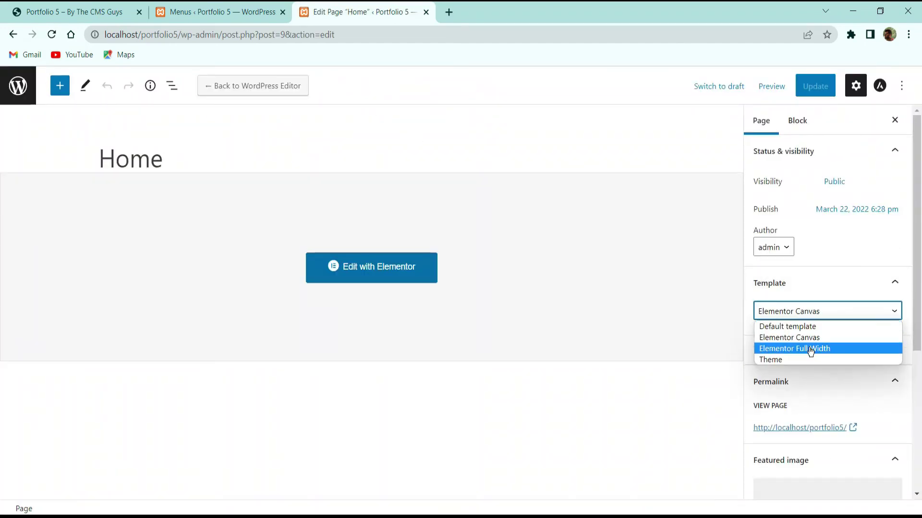
pyautogui.click(808, 346)
pyautogui.click(815, 379)
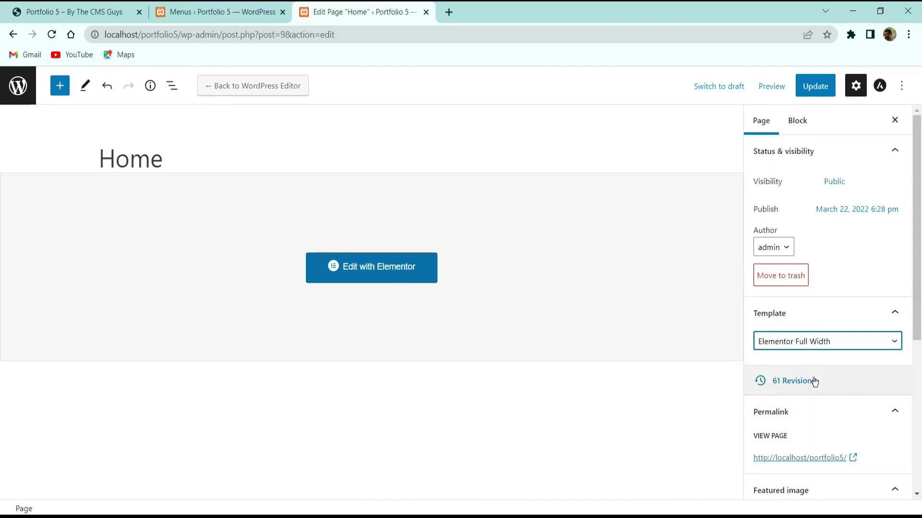
pyautogui.click(817, 95)
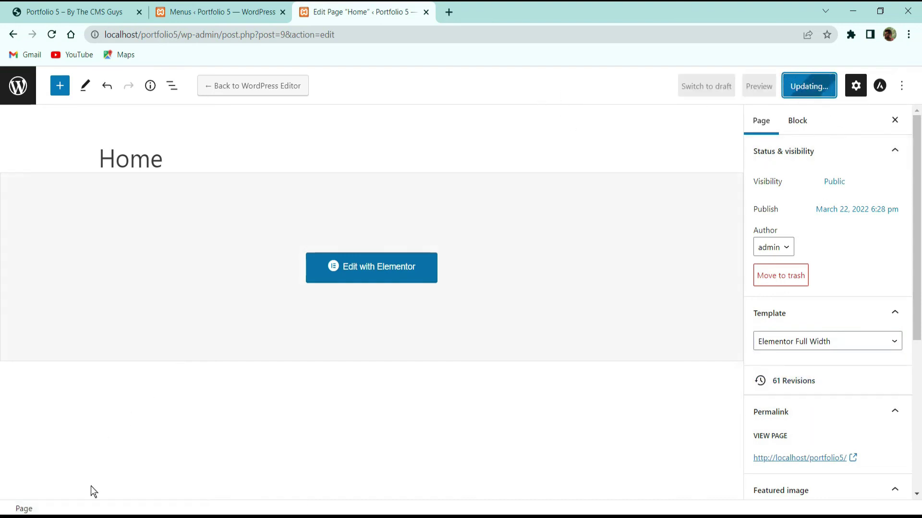
pyautogui.click(115, 477)
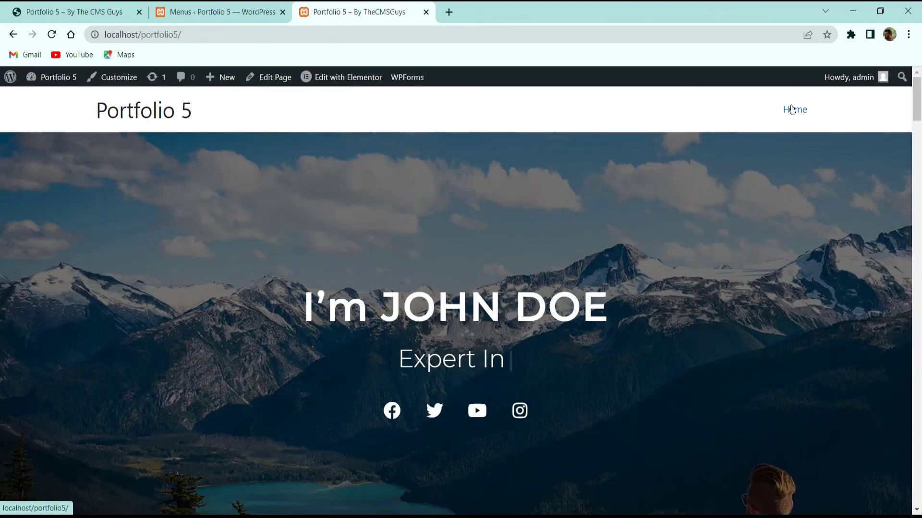
pyautogui.click(221, 12)
# Assign Main Menu as the Primary Menu, save it, and reload the live site.
pyautogui.scroll(-5, 405, 339)
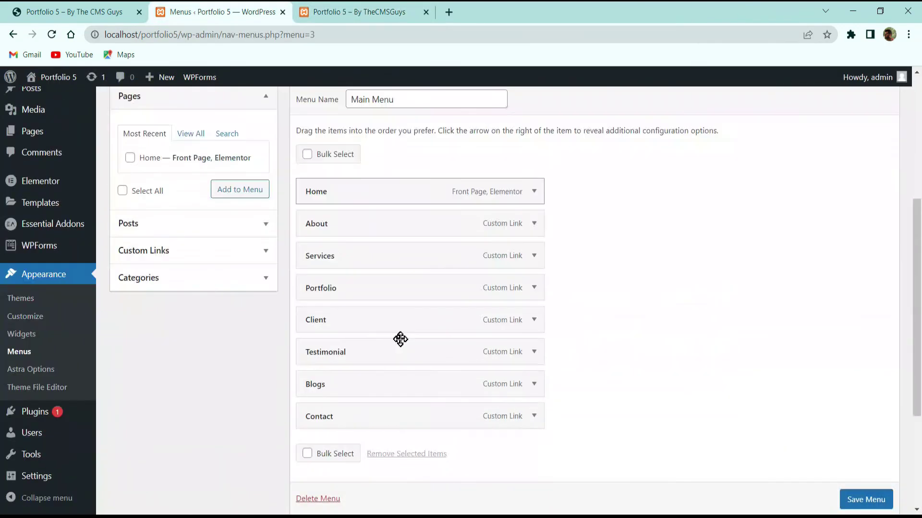
pyautogui.scroll(-3, 362, 376)
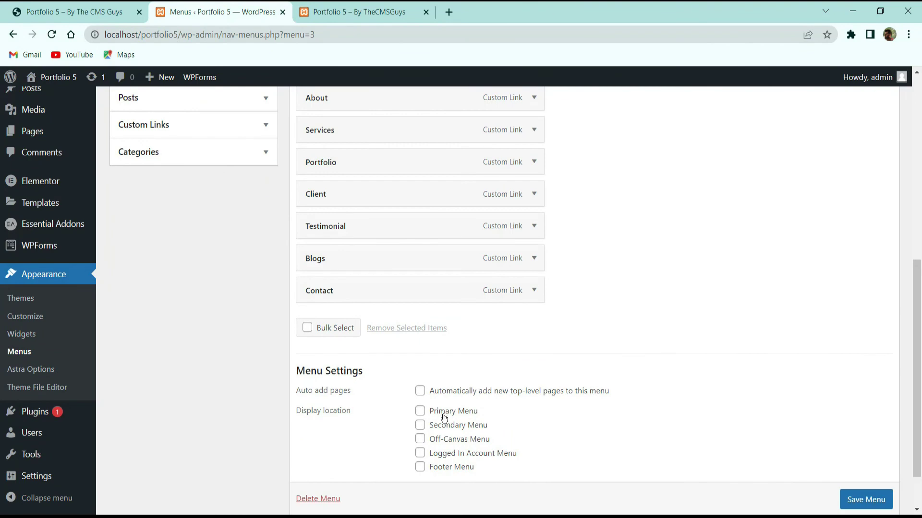
pyautogui.click(852, 502)
pyautogui.scroll(-1, 863, 504)
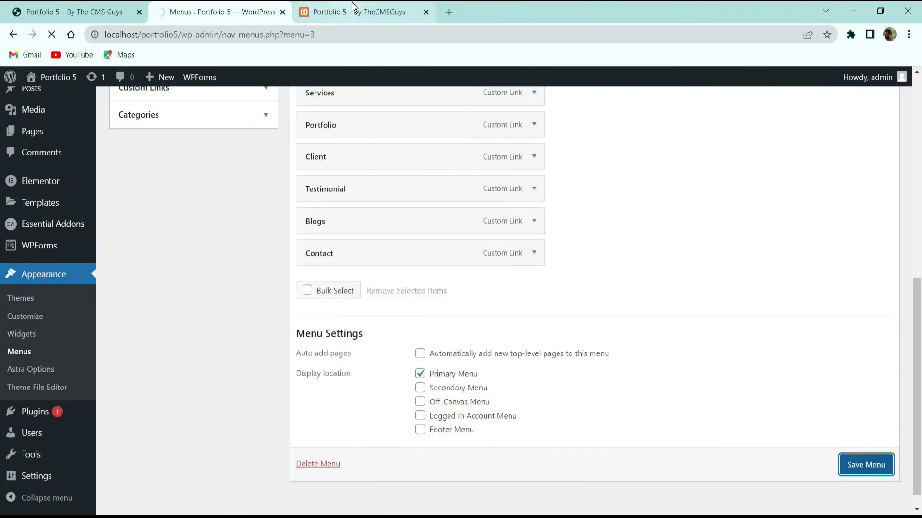
pyautogui.click(356, 11)
pyautogui.click(52, 34)
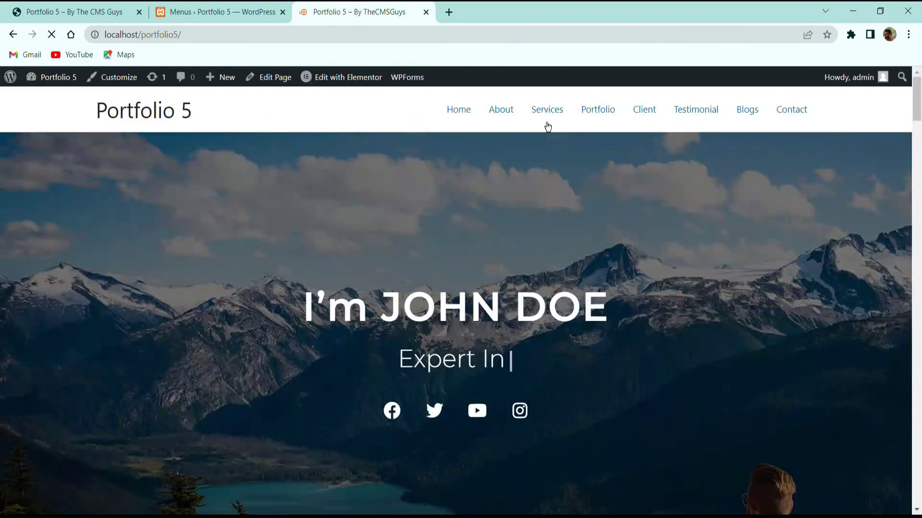
# Test the About, Services, Portfolio, Testimonial and Contact header links.
pyautogui.click(502, 109)
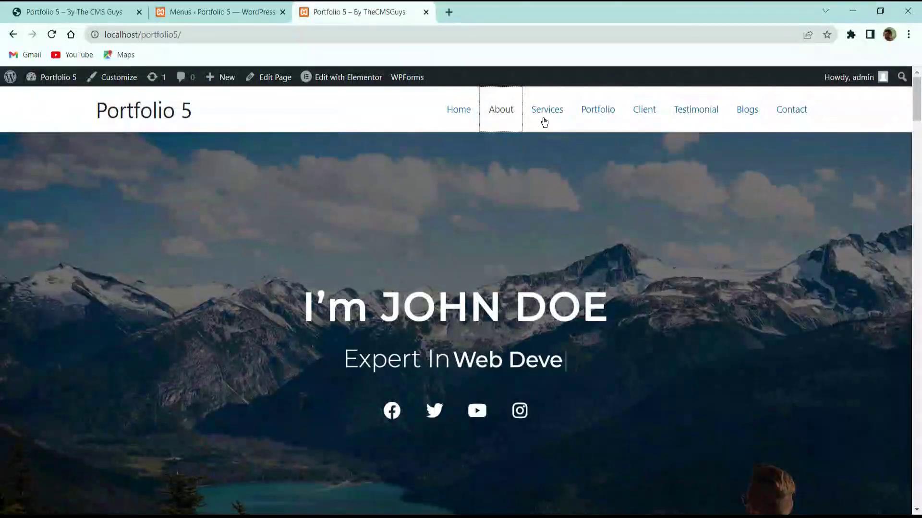
pyautogui.click(545, 123)
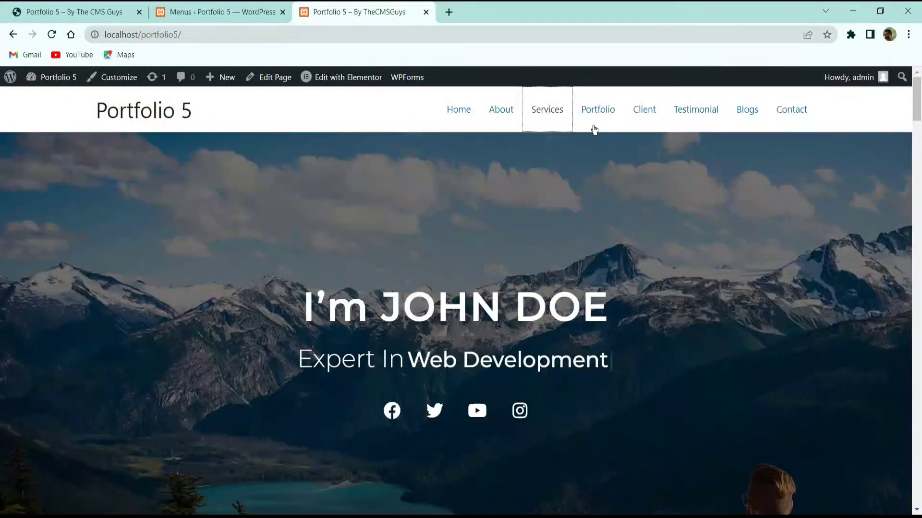
pyautogui.click(595, 114)
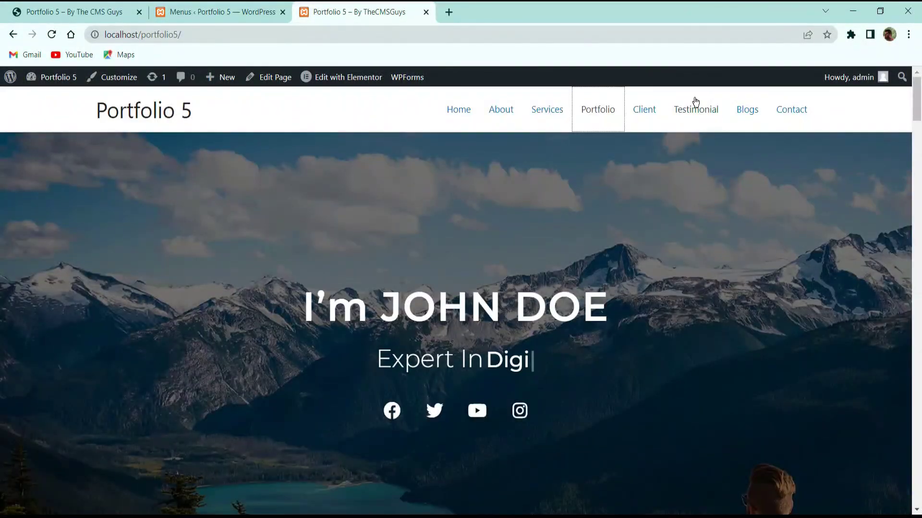
pyautogui.click(692, 112)
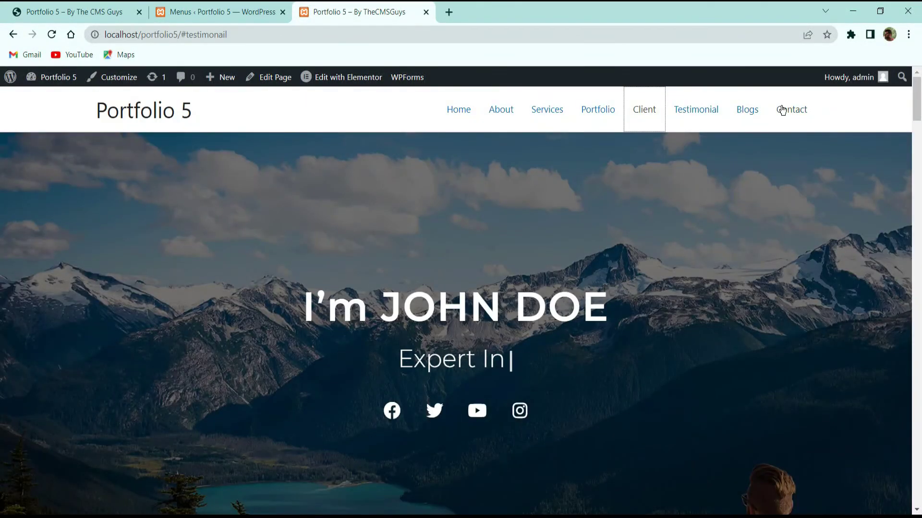
pyautogui.click(783, 110)
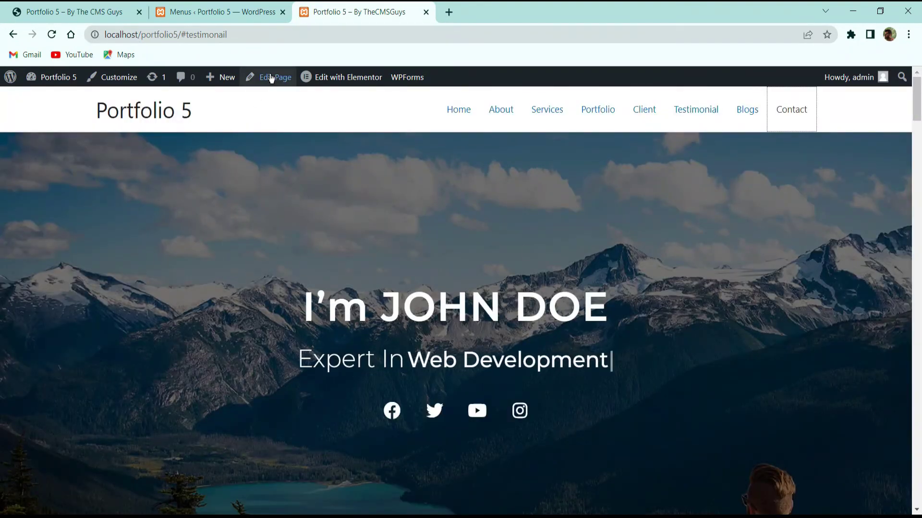
# Open the Customizer in a new tab beside the reference portfolio site and review it.
pyautogui.click(126, 78)
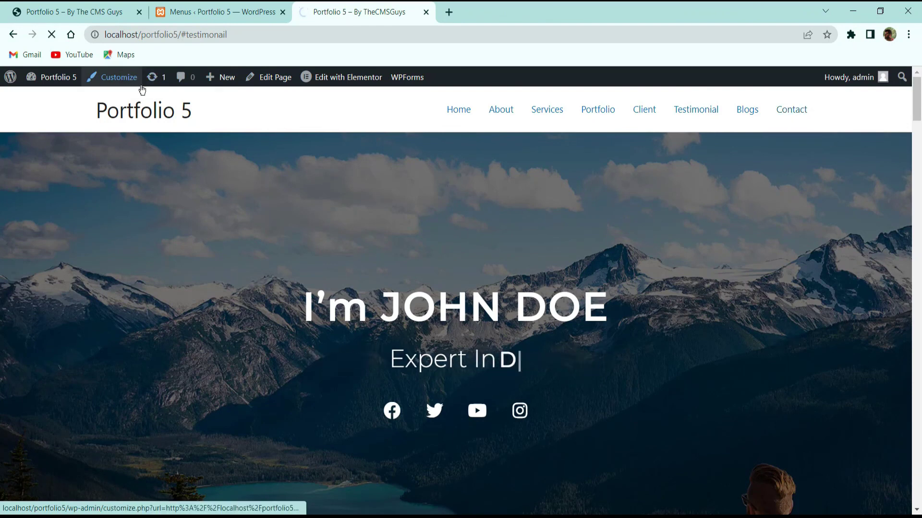
pyautogui.moveTo(318, 19); pyautogui.dragTo(221, 13)
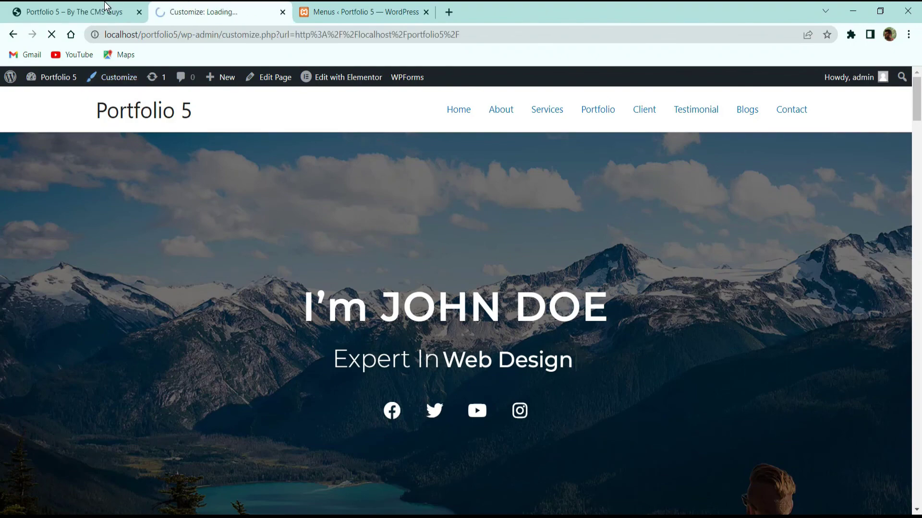
pyautogui.click(96, 12)
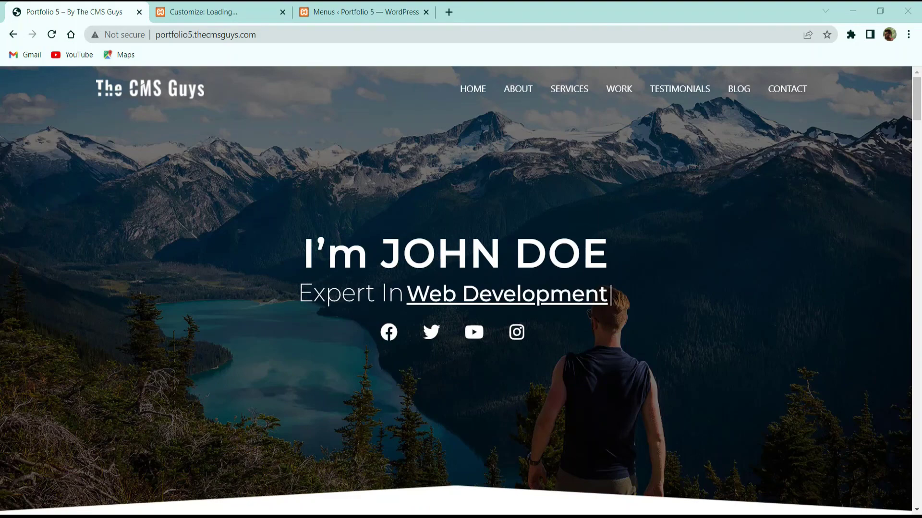
pyautogui.scroll(-1, 461, 288)
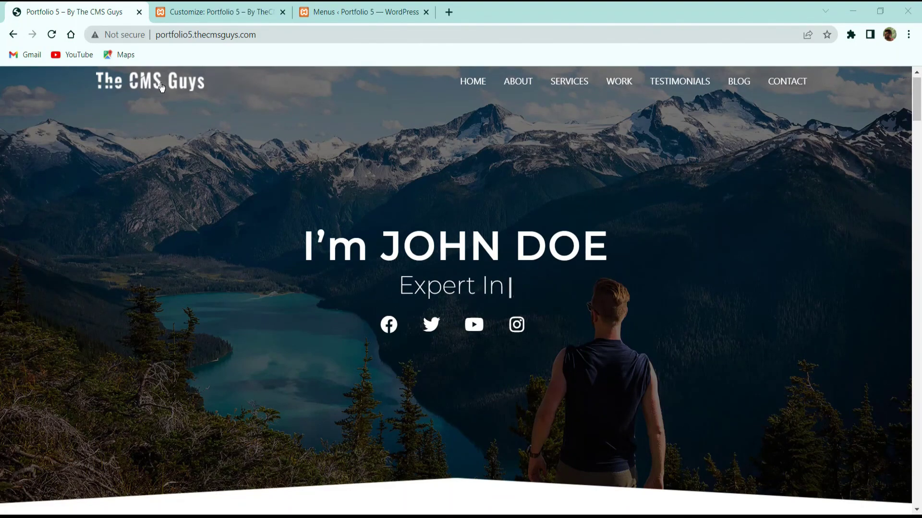
# Upload logo-white.png and set it, uncropped, as the header site logo.
pyautogui.click(186, 12)
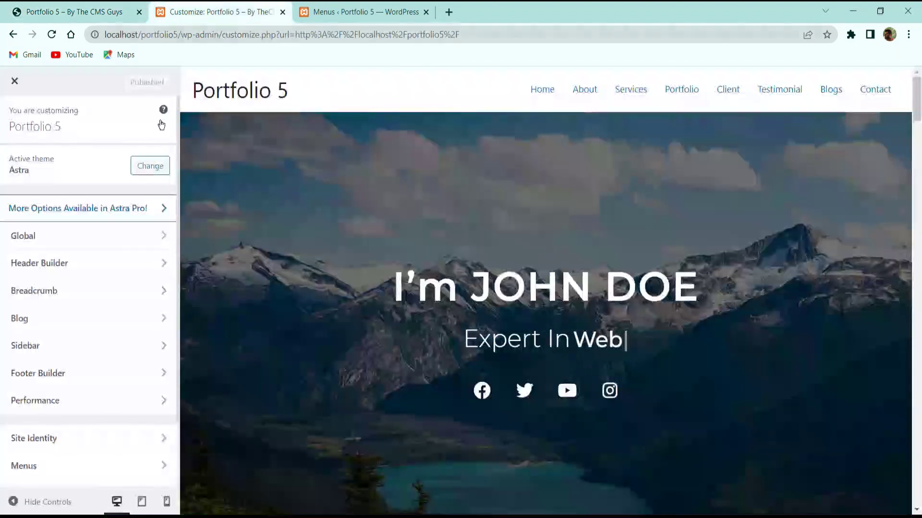
pyautogui.scroll(-3, 394, 150)
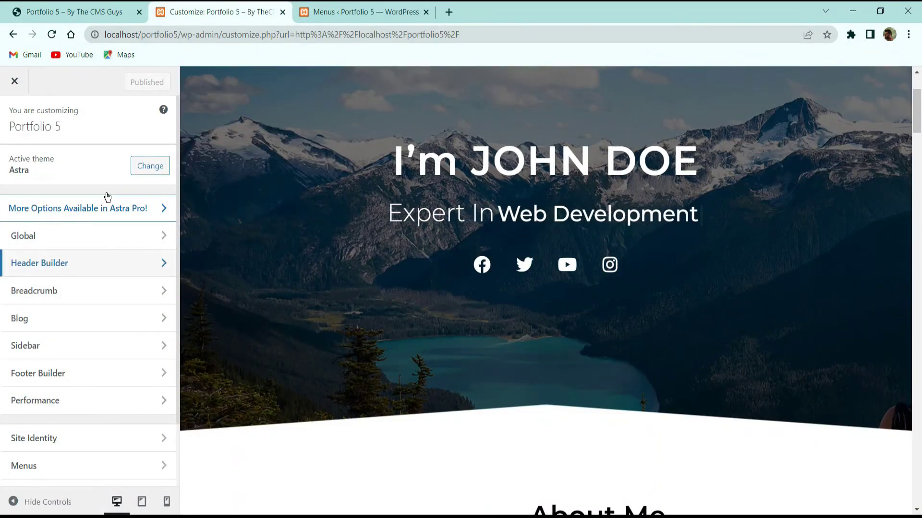
pyautogui.click(48, 263)
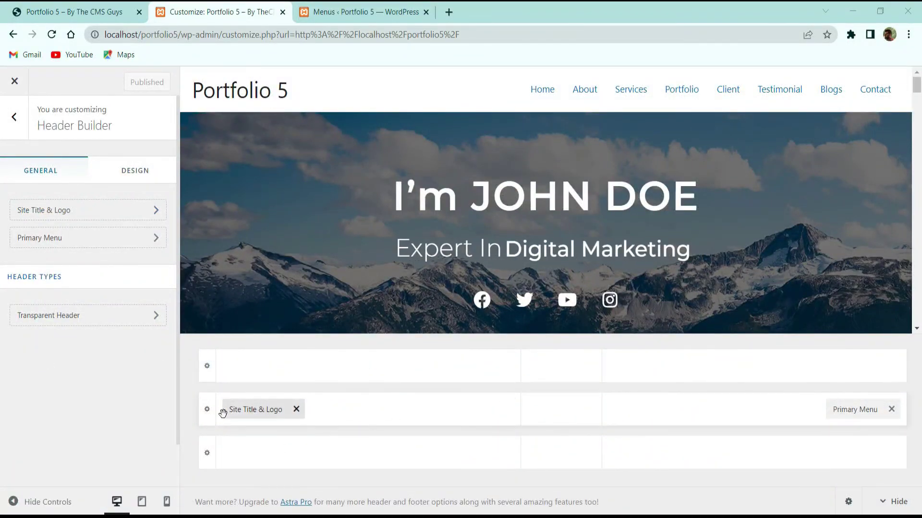
pyautogui.click(71, 211)
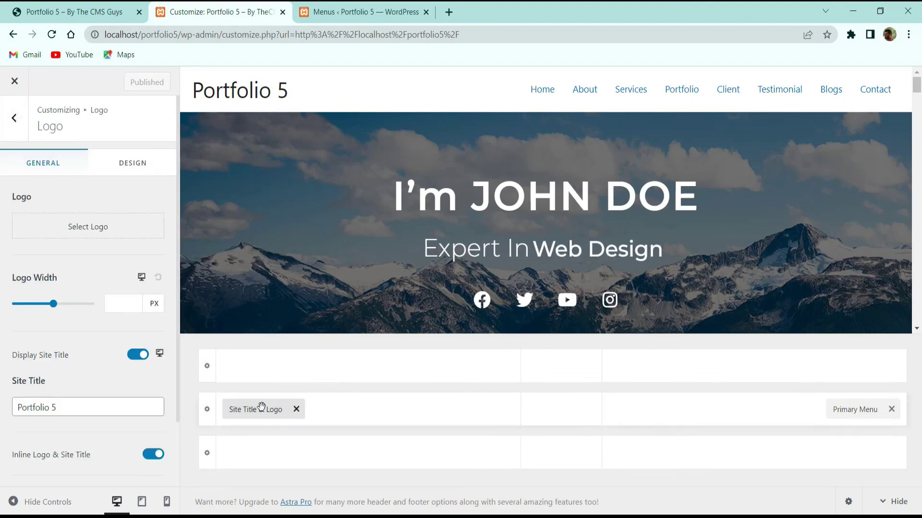
pyautogui.click(102, 229)
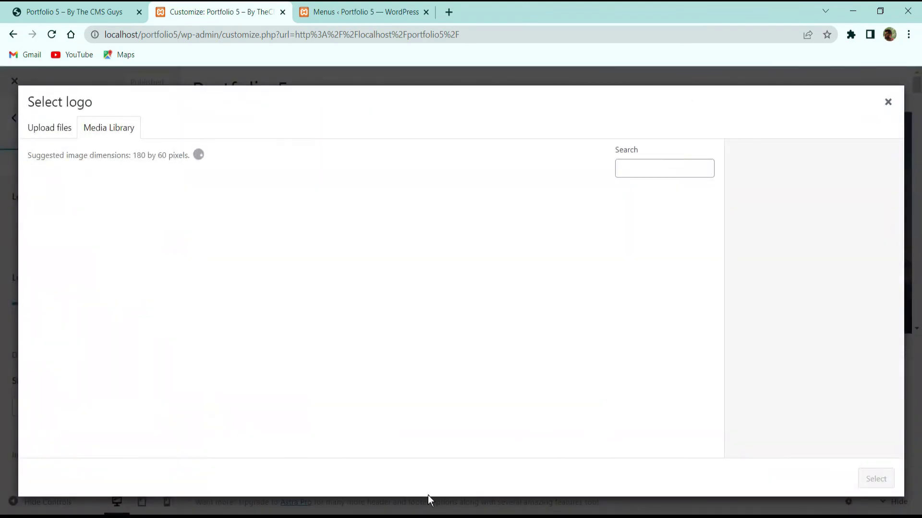
pyautogui.hotkey('alt', 'Tab')
pyautogui.click(631, 354)
pyautogui.moveTo(183, 315); pyautogui.dragTo(208, 334)
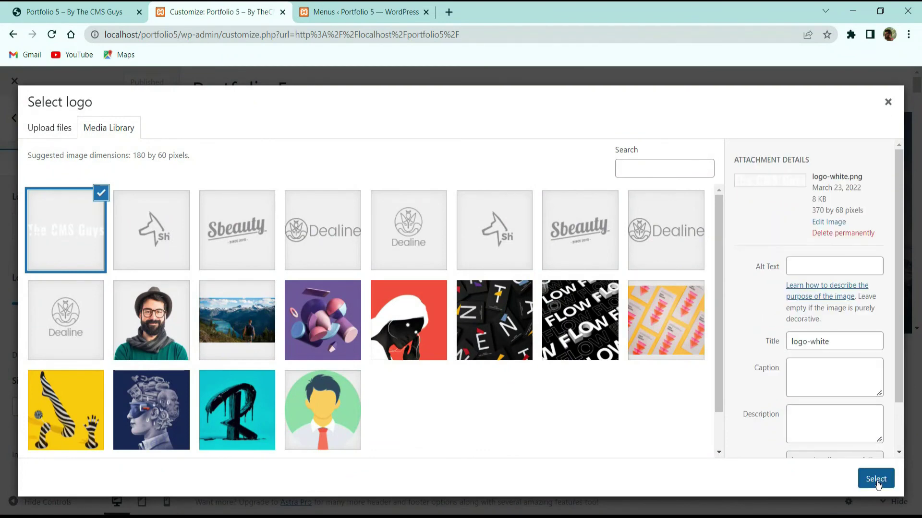
pyautogui.click(877, 479)
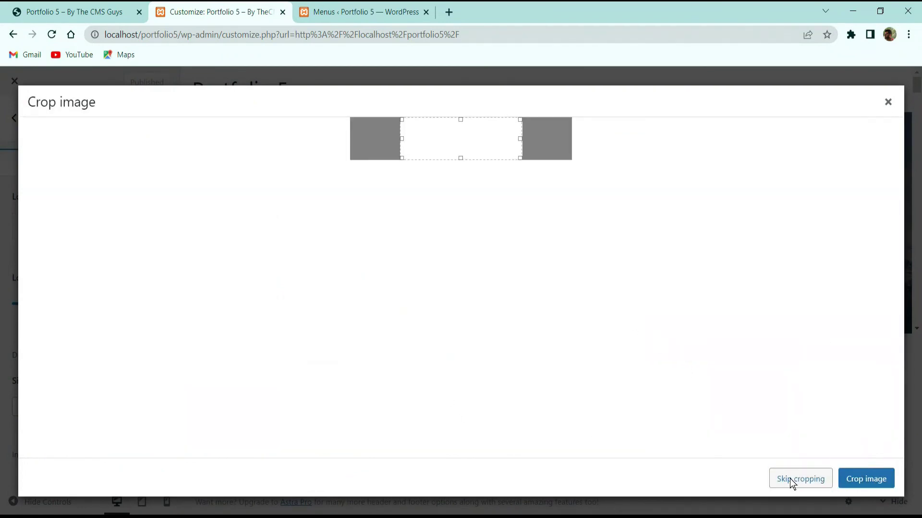
pyautogui.click(792, 480)
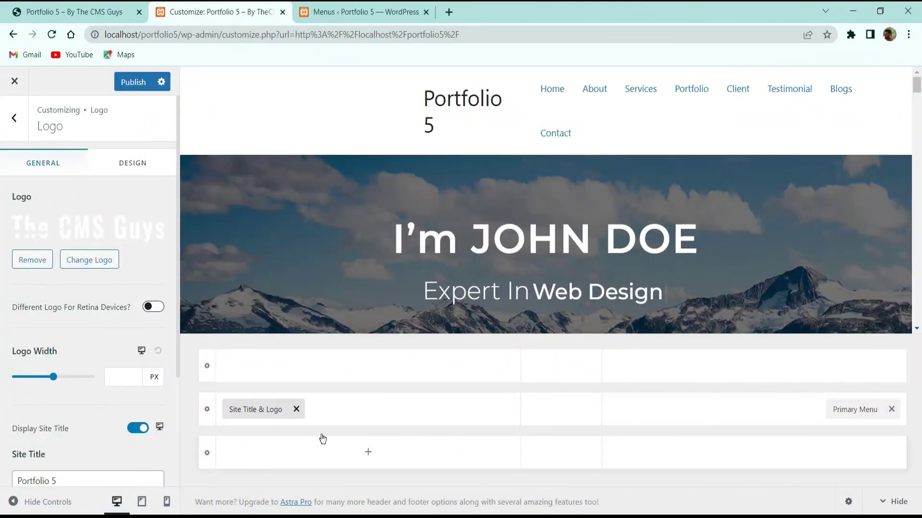
# Hide the site title text in the header, then return to the Header Builder settings.
pyautogui.scroll(-3, 134, 322)
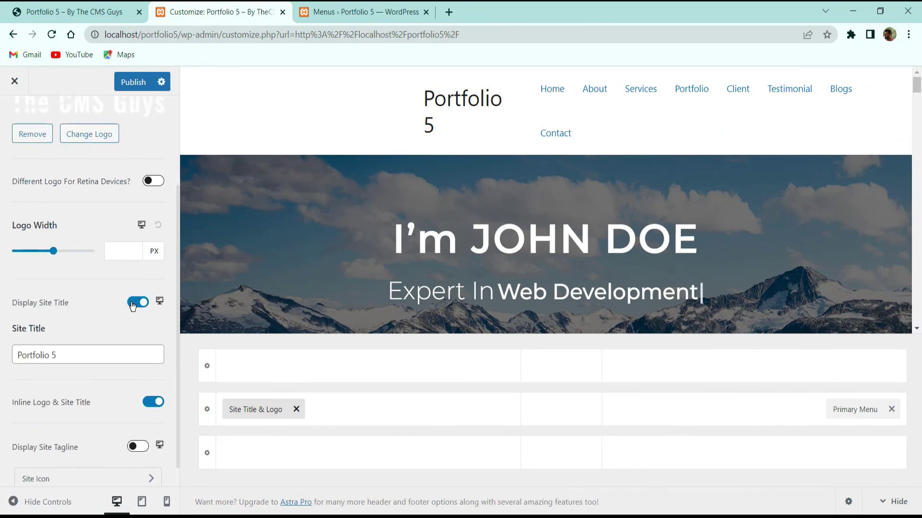
pyautogui.click(132, 304)
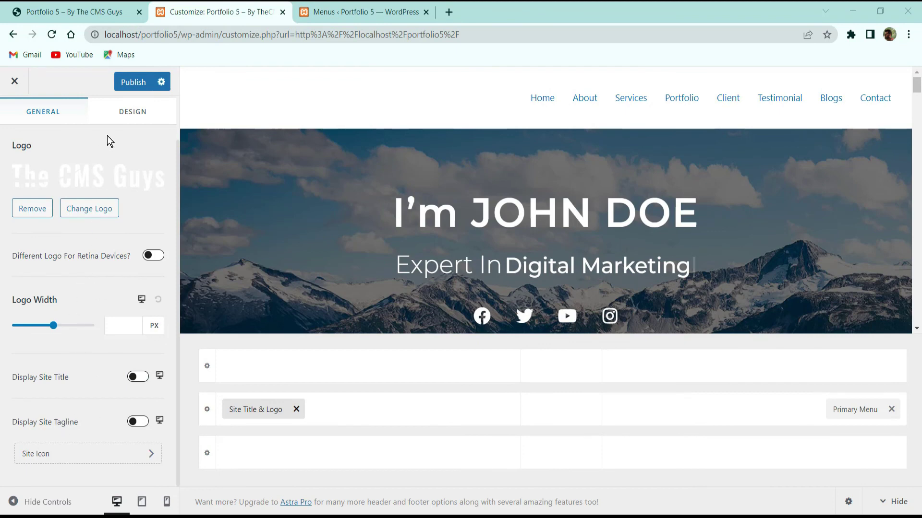
pyautogui.click(129, 111)
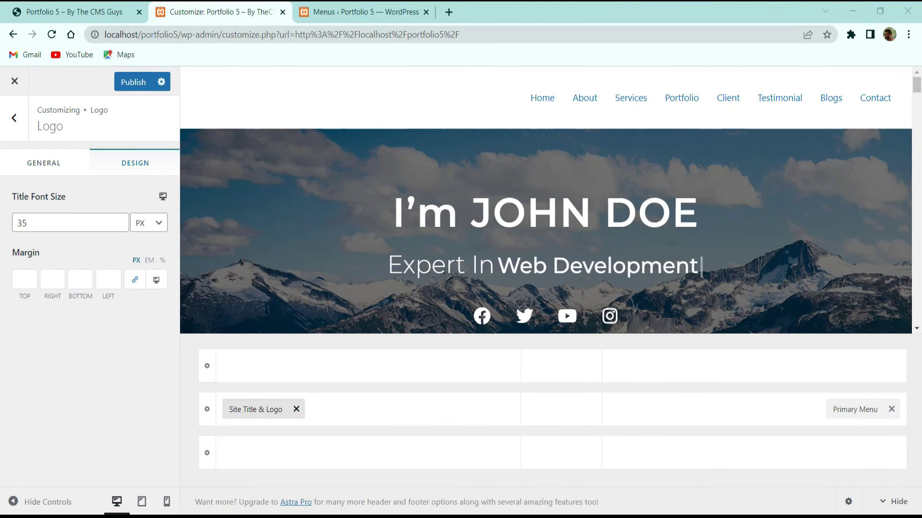
pyautogui.press('Escape')
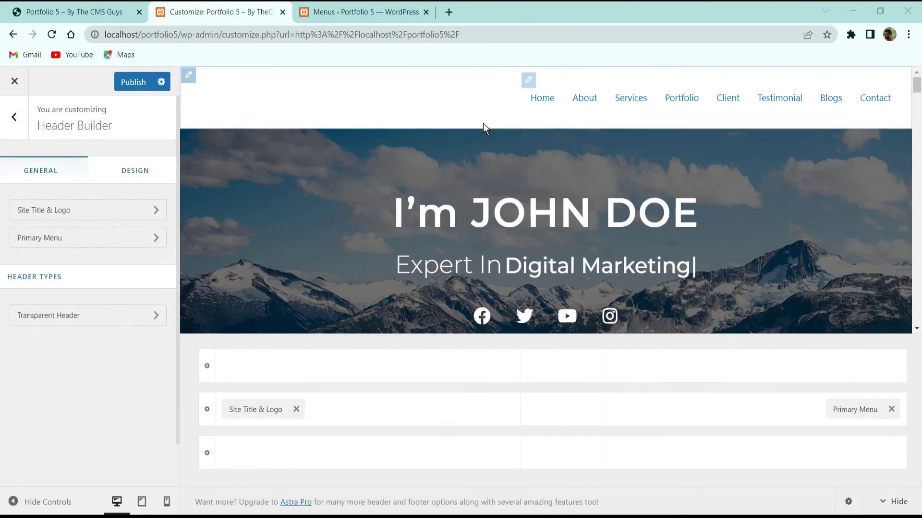
pyautogui.scroll(-3, 298, 226)
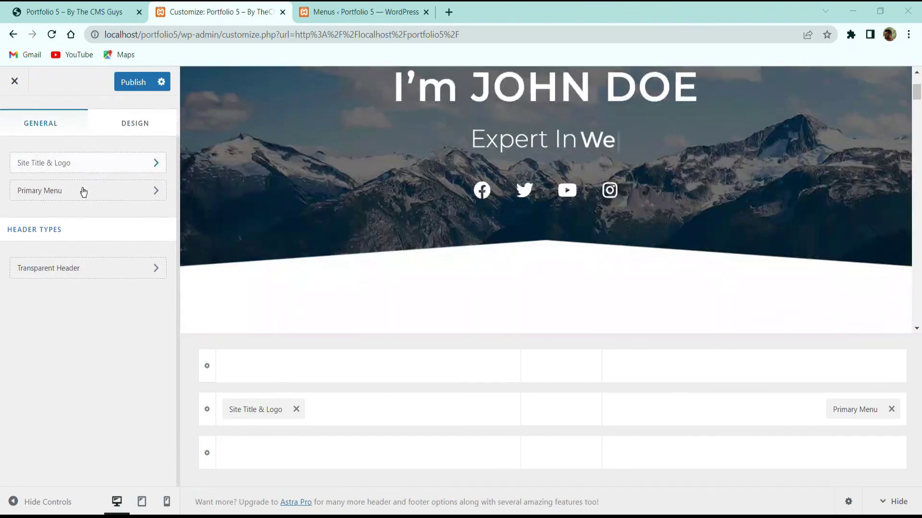
pyautogui.click(14, 117)
pyautogui.click(41, 264)
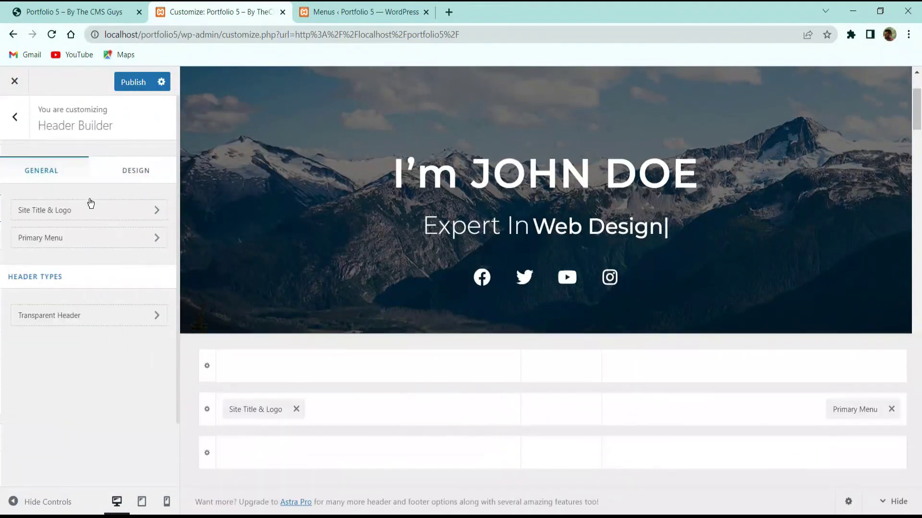
# Enable the transparent header on the complete website and disable it on pages.
pyautogui.click(72, 315)
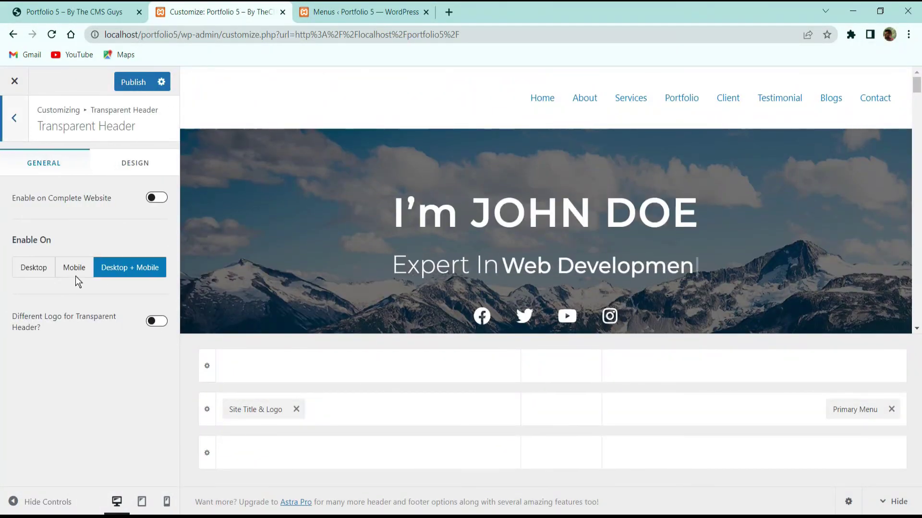
pyautogui.click(154, 198)
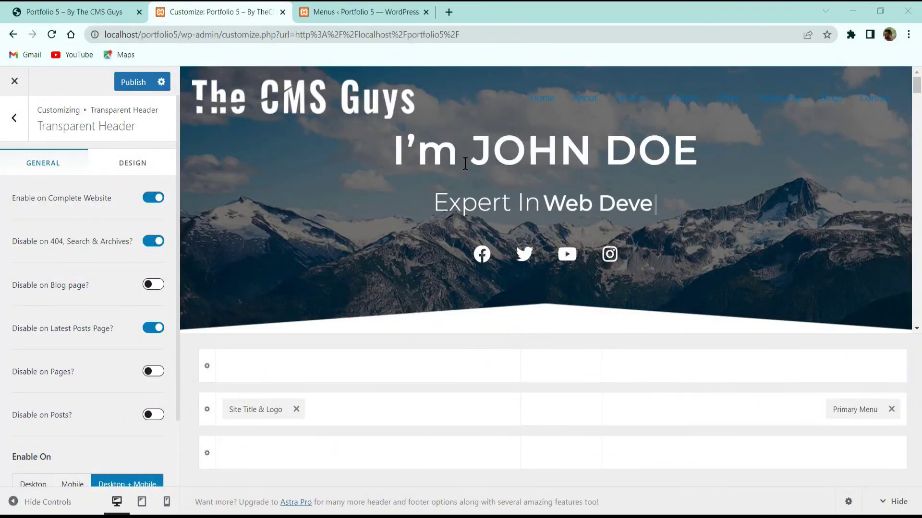
pyautogui.scroll(-2, 122, 294)
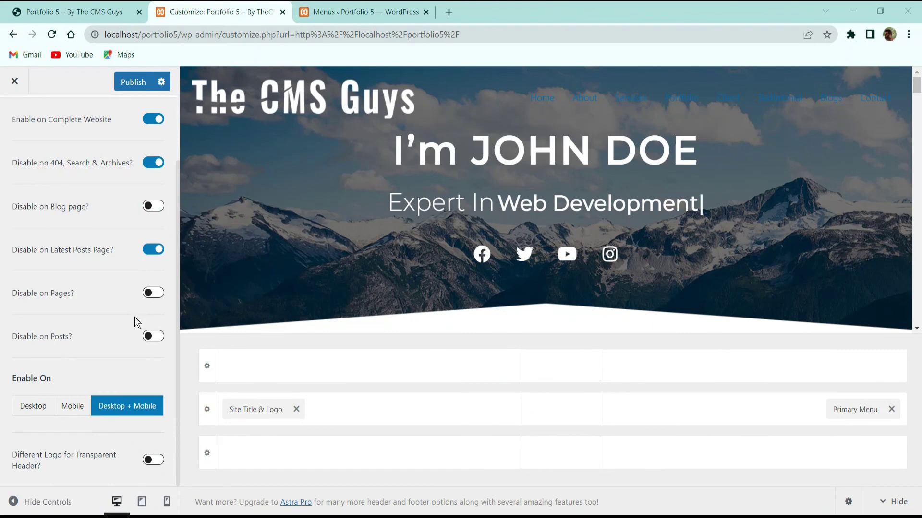
pyautogui.click(153, 293)
pyautogui.click(154, 206)
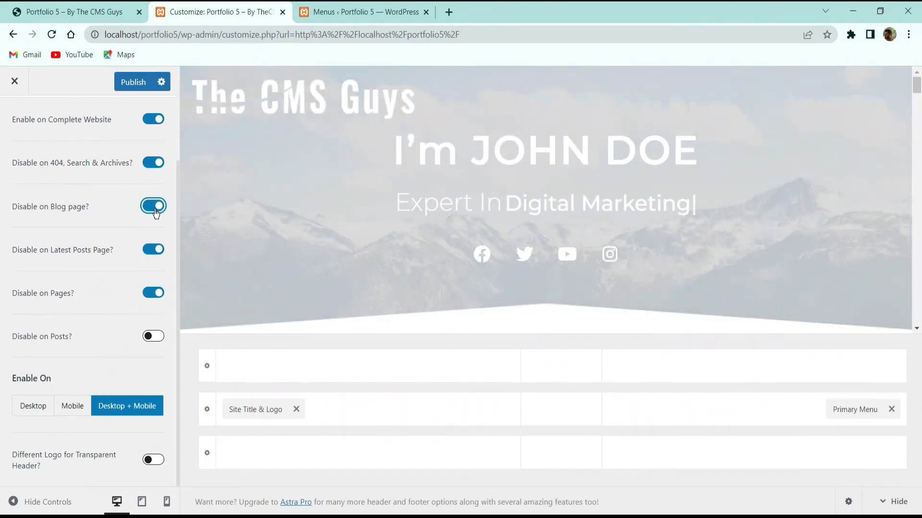
pyautogui.click(152, 163)
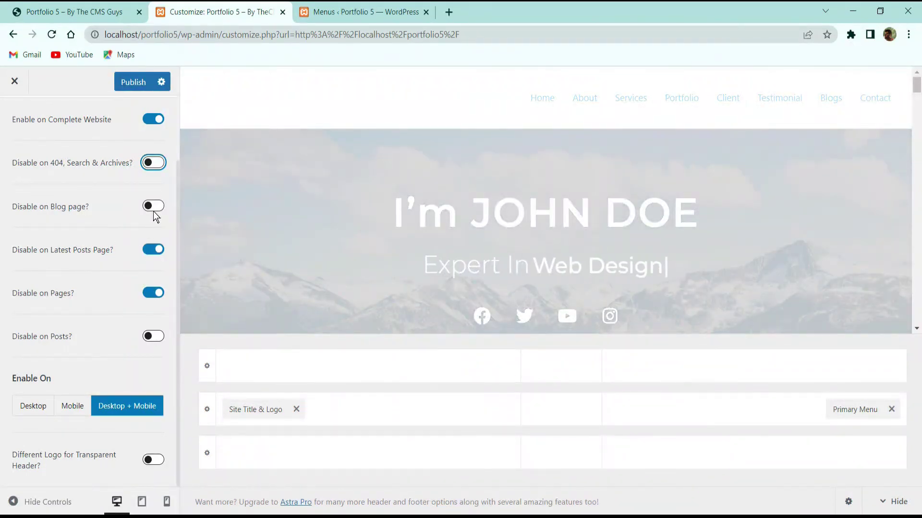
# Disable the transparent header on archives, the blog page and single posts, then reopen logo settings.
pyautogui.scroll(2, 142, 202)
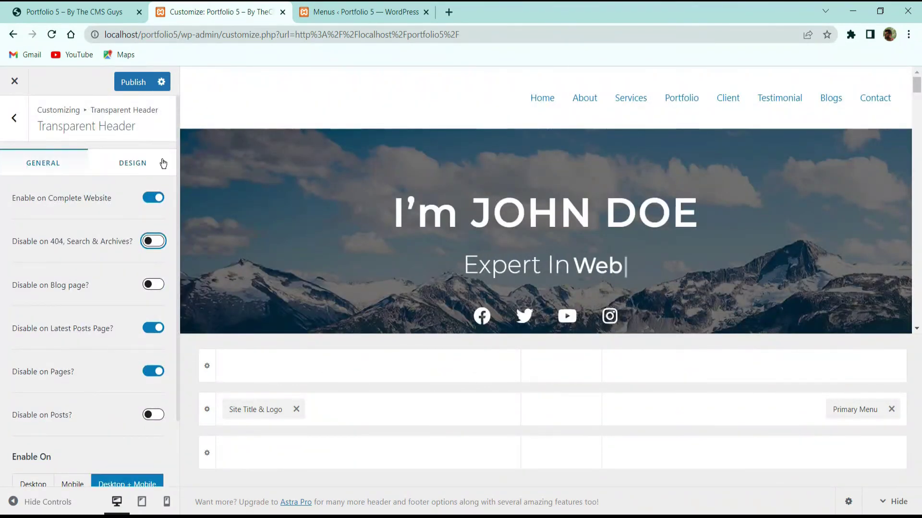
pyautogui.click(152, 241)
pyautogui.click(153, 283)
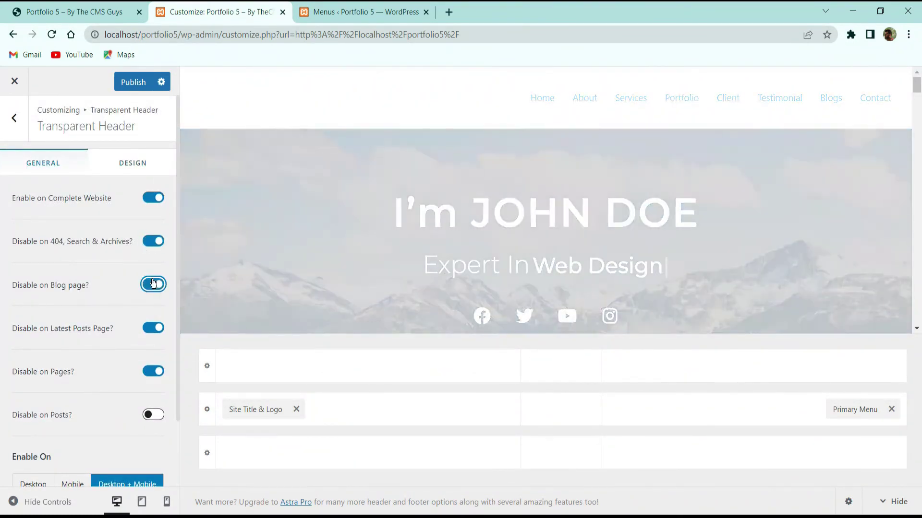
pyautogui.click(153, 414)
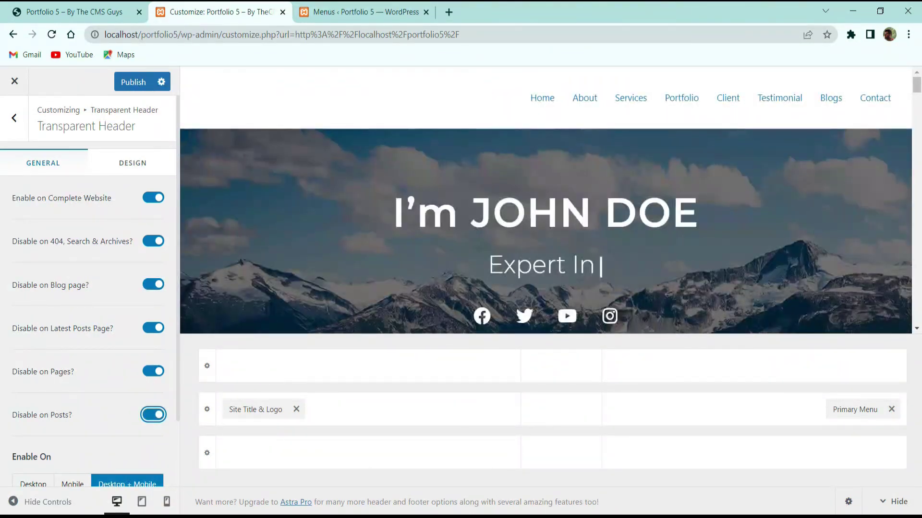
pyautogui.scroll(-2, 82, 421)
pyautogui.scroll(2, 148, 180)
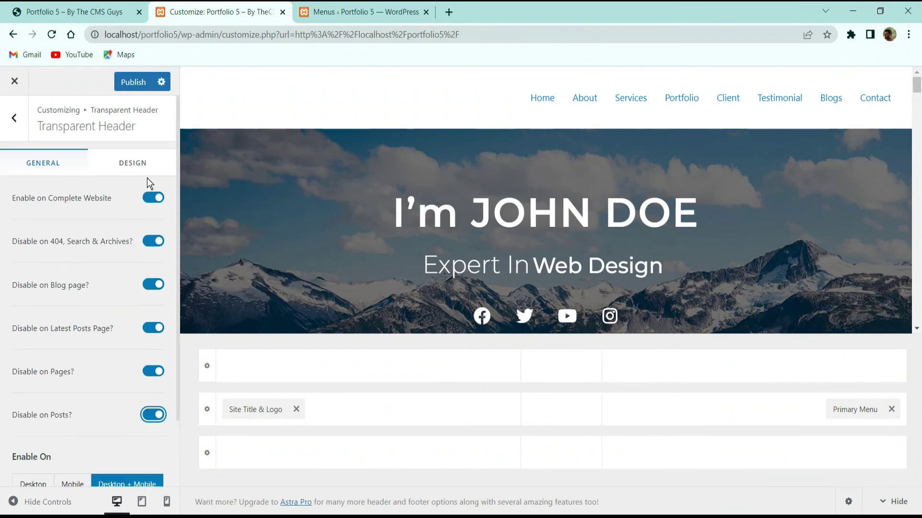
pyautogui.click(205, 97)
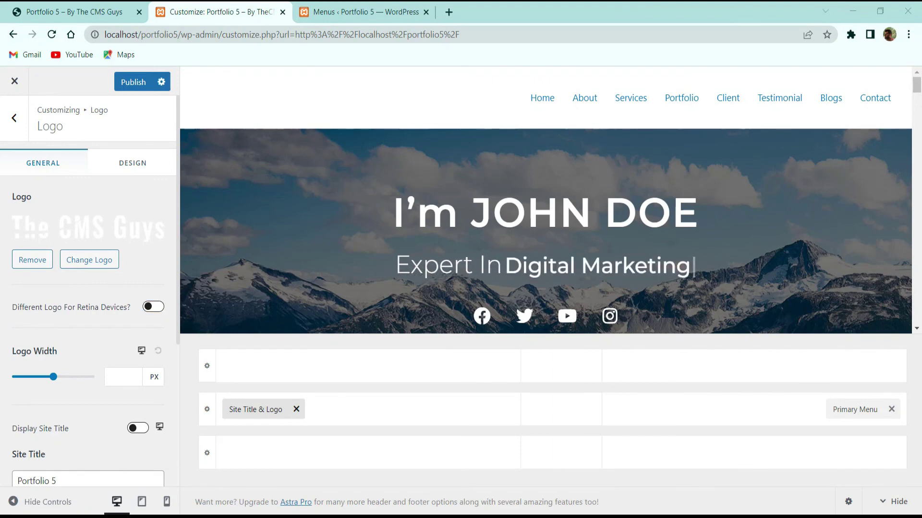
# Enter 15 as the logo width value.
pyautogui.click(122, 374)
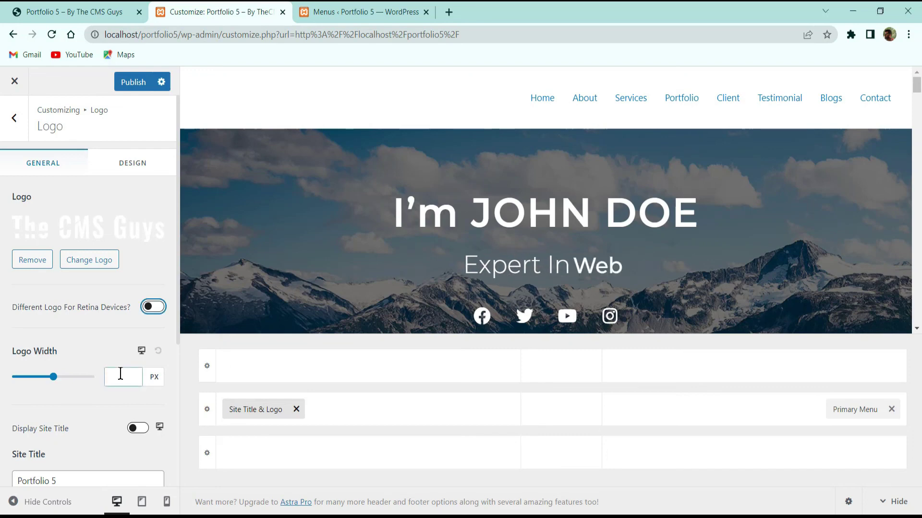
pyautogui.write('150')
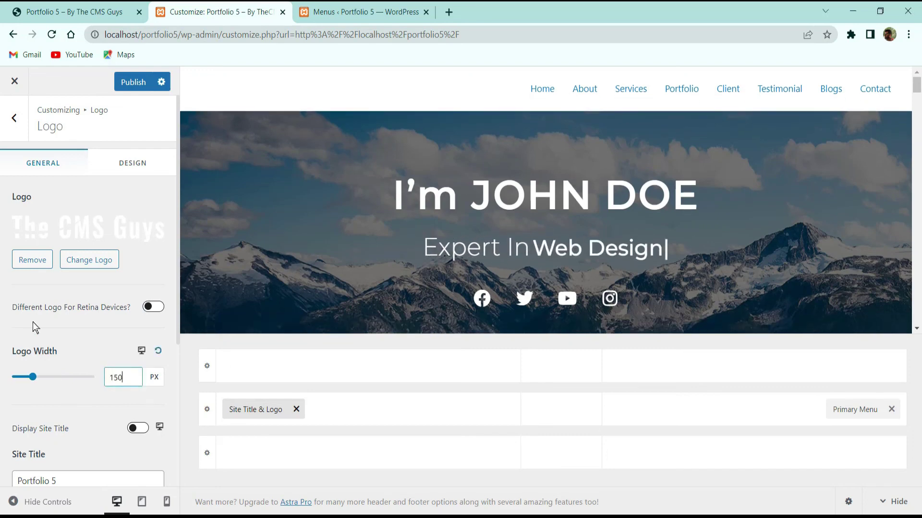
pyautogui.scroll(-3, 89, 379)
pyautogui.scroll(3, 82, 298)
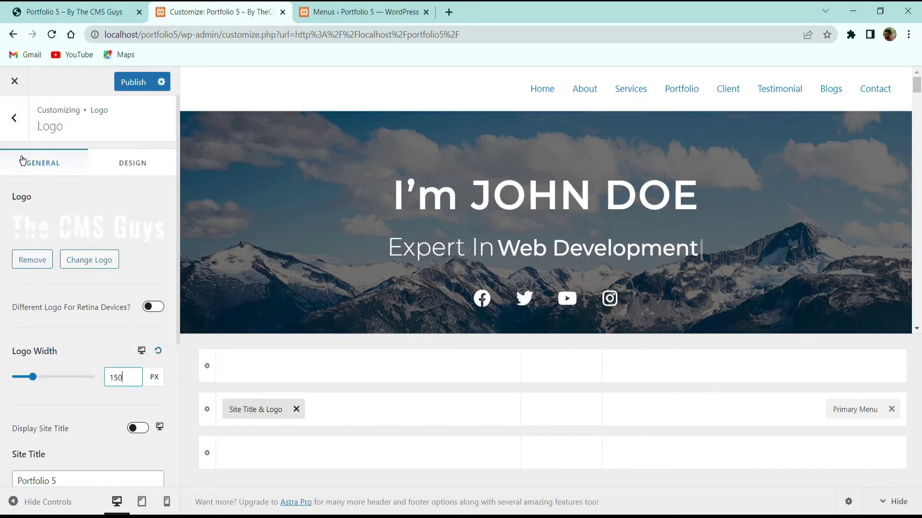
# Enable the transparent header on both desktop and mobile.
pyautogui.click(23, 127)
pyautogui.click(55, 313)
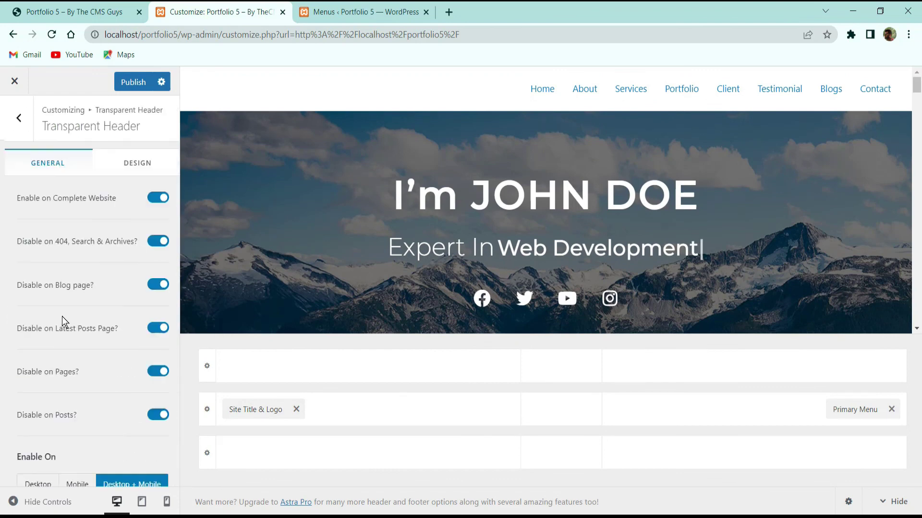
pyautogui.scroll(-2, 119, 379)
pyautogui.click(79, 408)
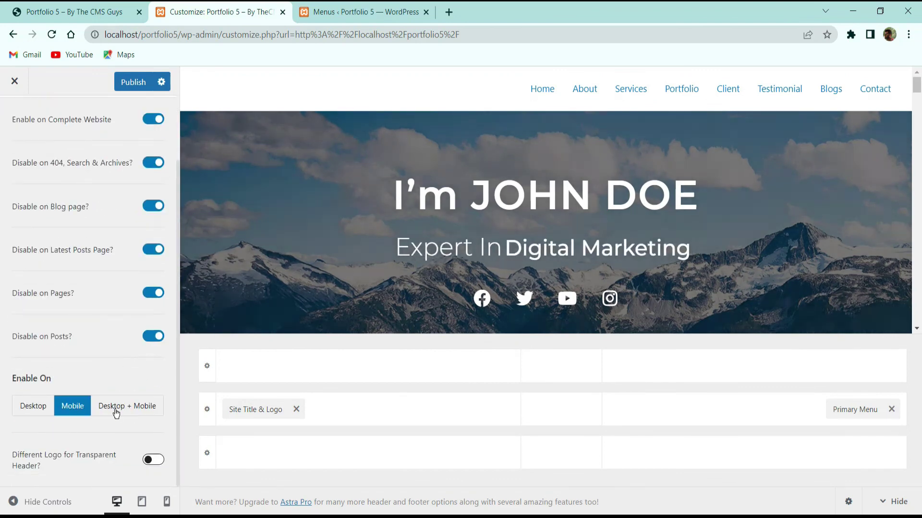
pyautogui.click(117, 412)
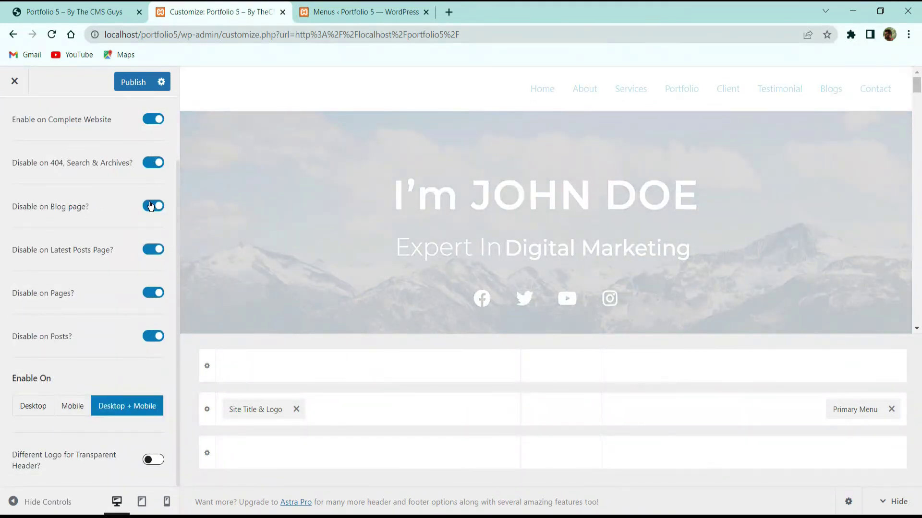
# Turn off the transparent header's disable options for blog, pages, latest posts, posts, and 404/search/archives.
pyautogui.click(150, 206)
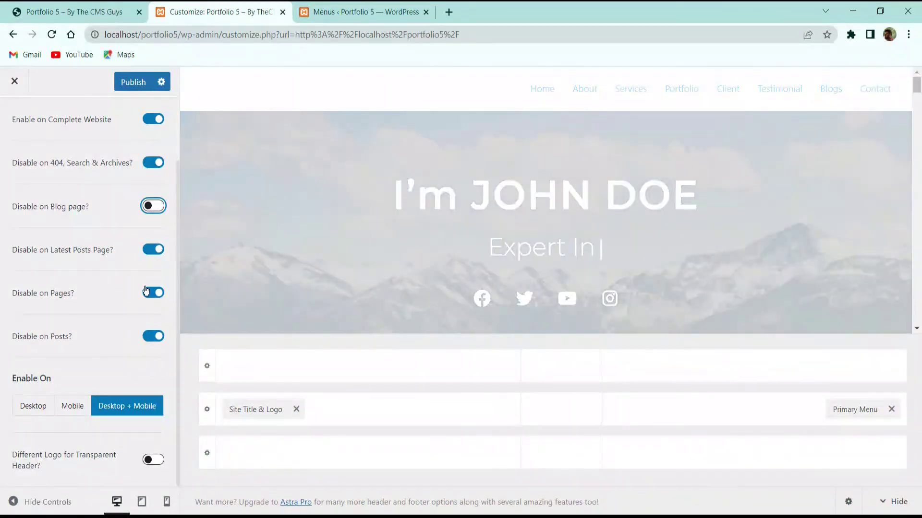
pyautogui.click(145, 290)
pyautogui.click(154, 253)
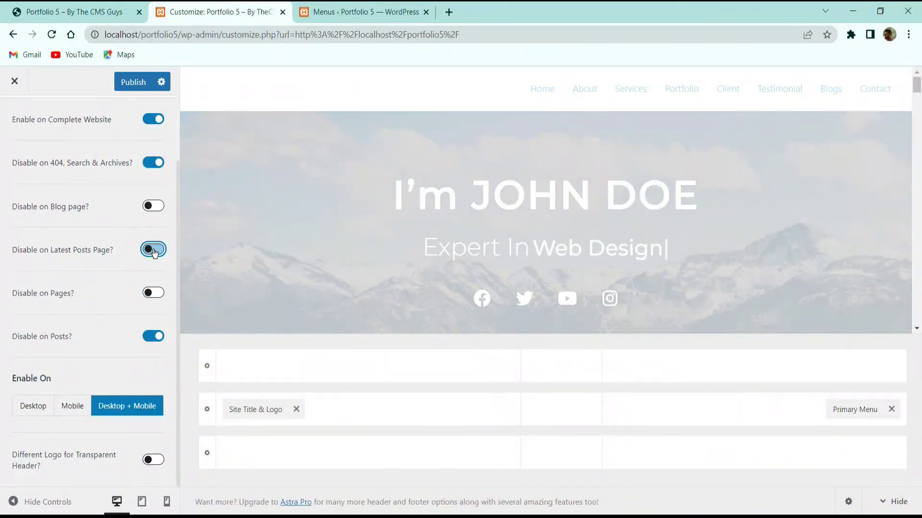
pyautogui.click(154, 335)
pyautogui.scroll(2, 123, 319)
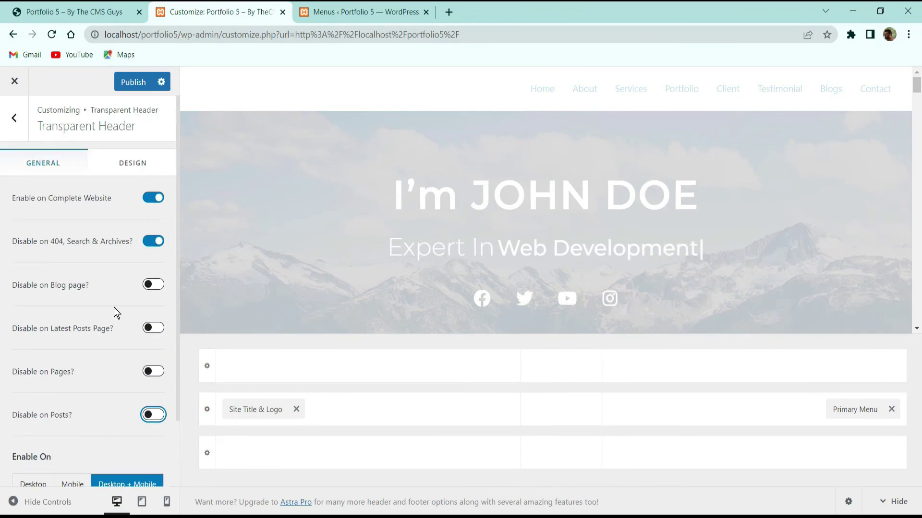
pyautogui.click(157, 241)
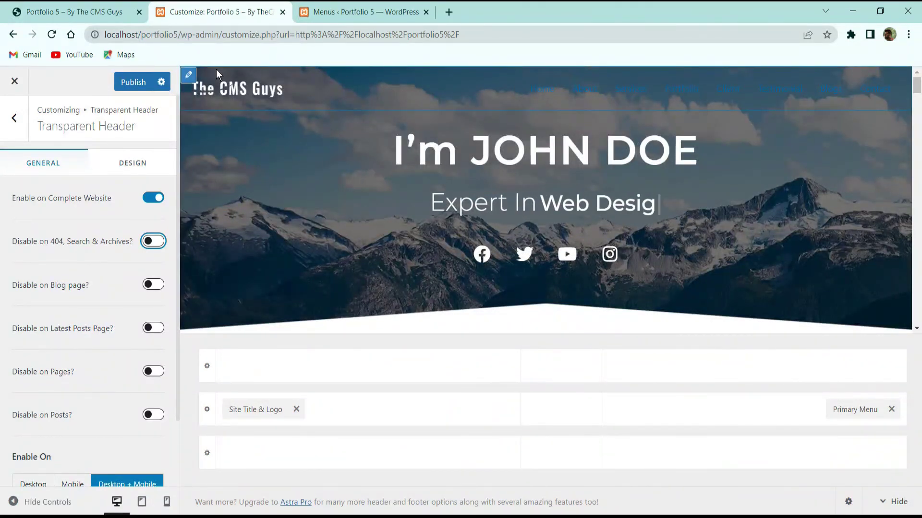
# Change the header logo width from 150 to 180 px.
pyautogui.click(124, 163)
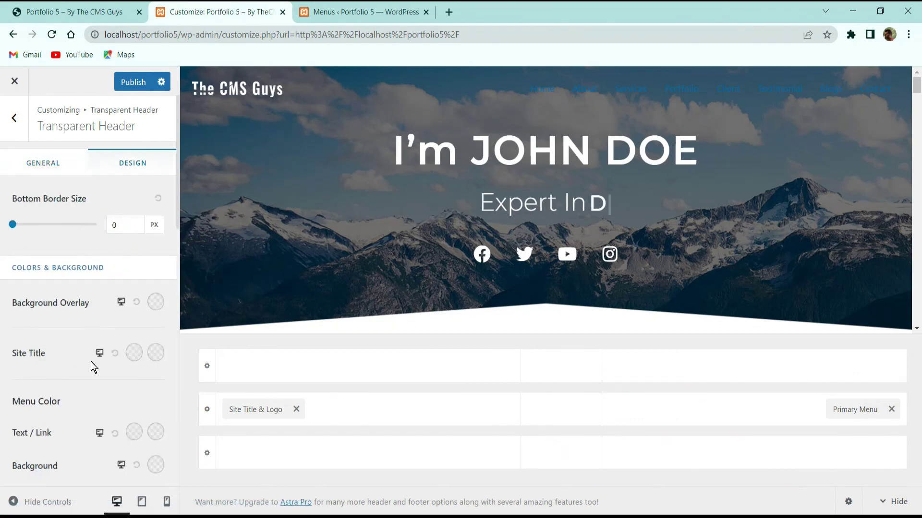
pyautogui.scroll(-5, 90, 363)
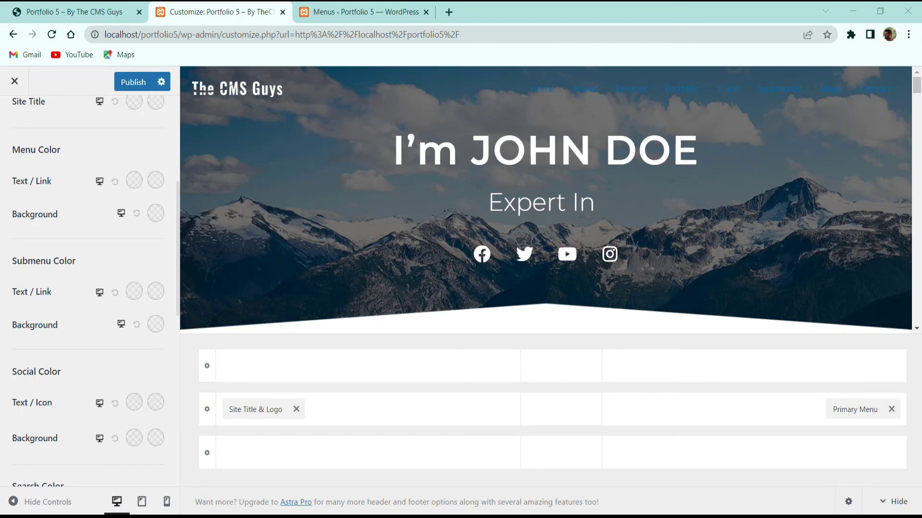
pyautogui.click(268, 409)
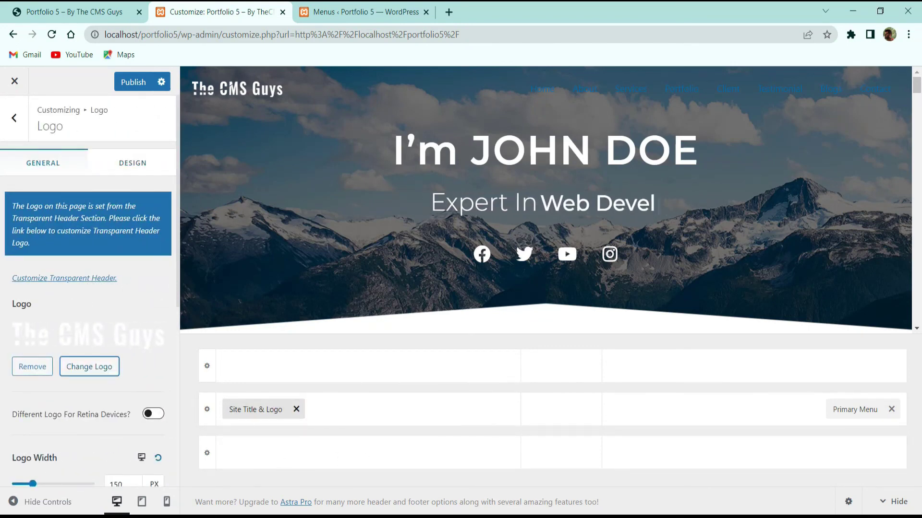
pyautogui.scroll(-3, 108, 376)
pyautogui.doubleClick(122, 355)
pyautogui.write('180')
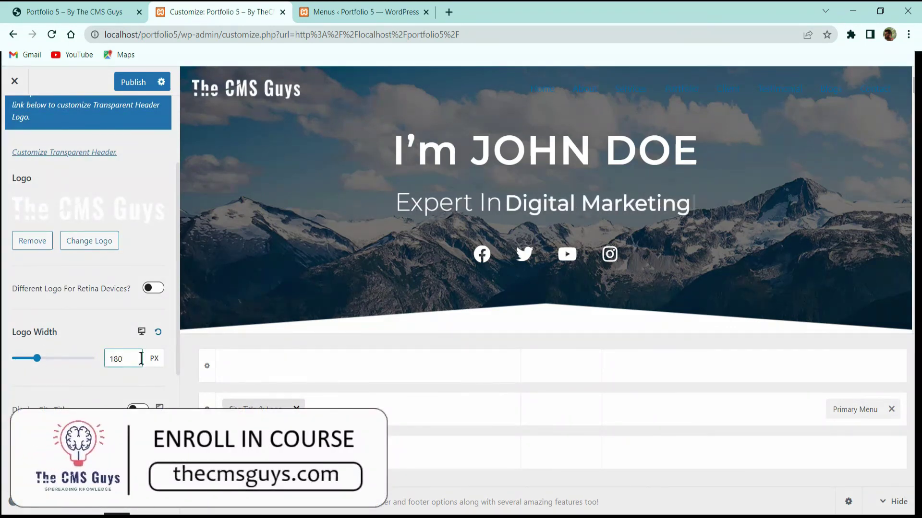
pyautogui.scroll(-5, 141, 359)
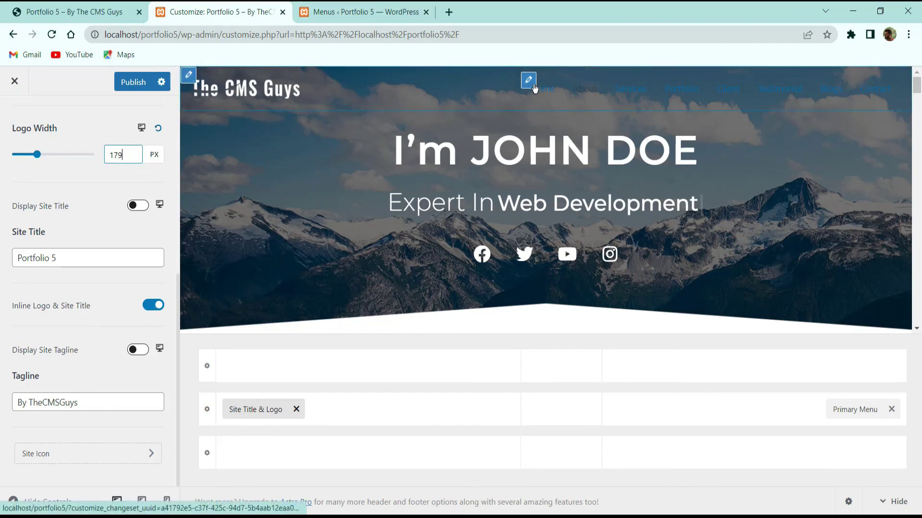
# Set the primary menu hover style to Underline and keep submenu animation at None.
pyautogui.click(528, 79)
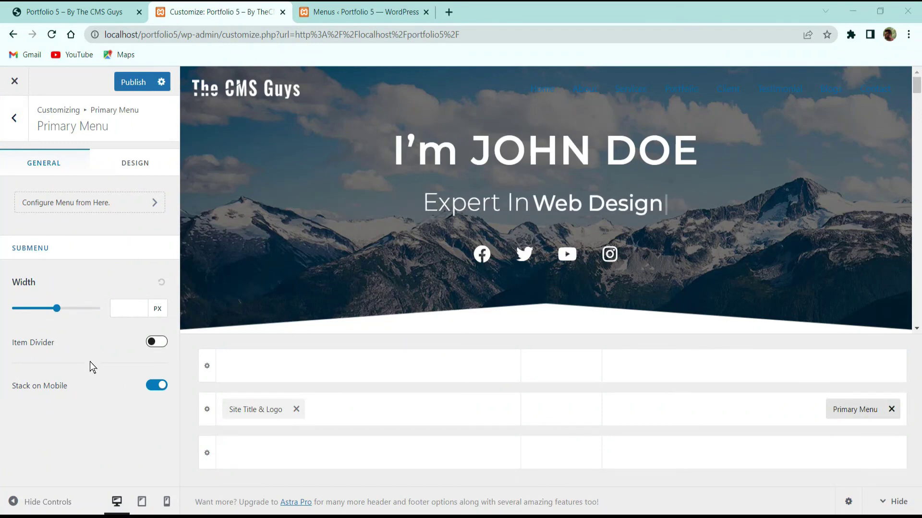
pyautogui.click(127, 166)
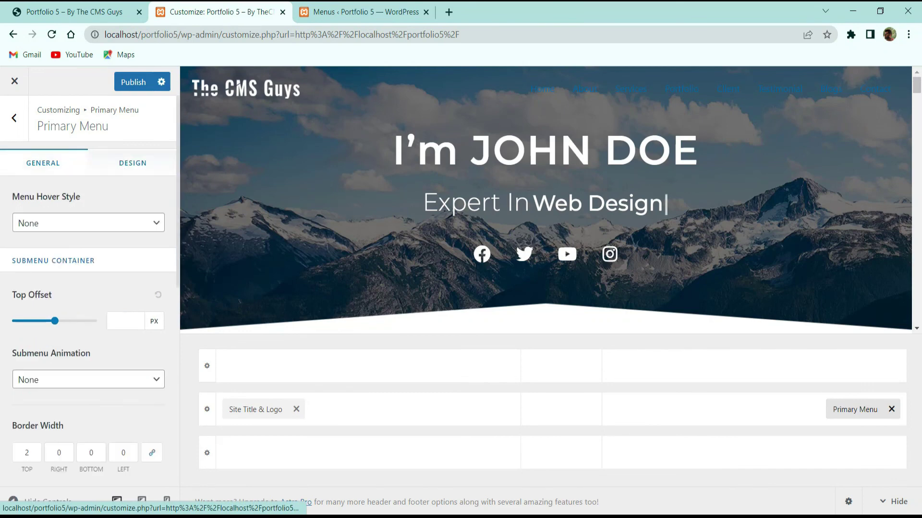
pyautogui.click(111, 223)
pyautogui.click(79, 252)
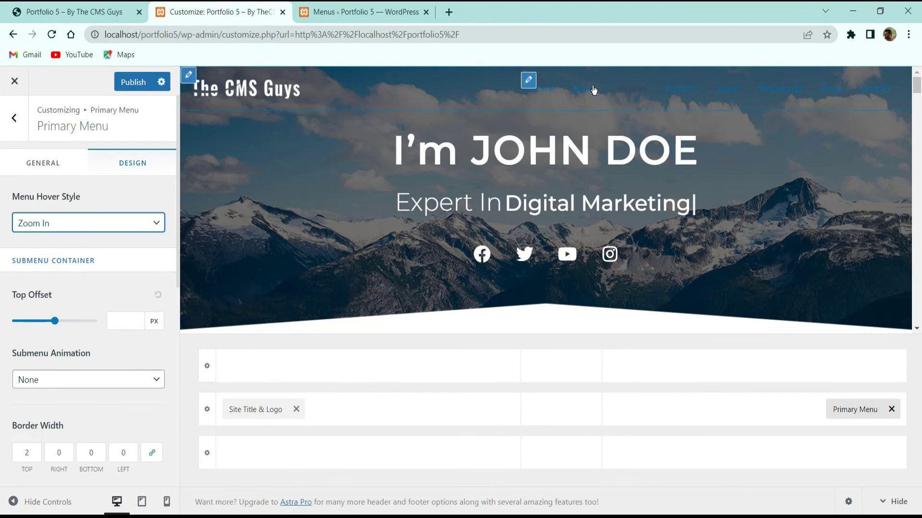
pyautogui.click(66, 225)
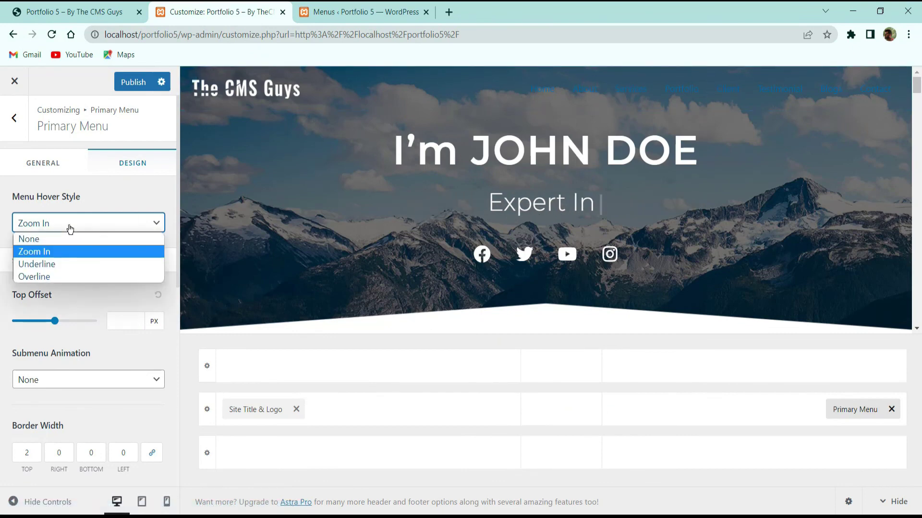
pyautogui.click(60, 262)
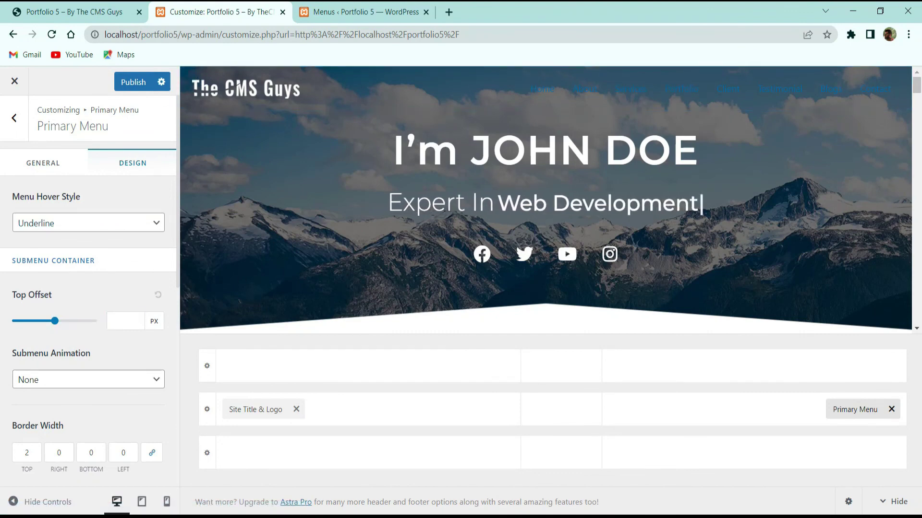
pyautogui.scroll(-3, 68, 334)
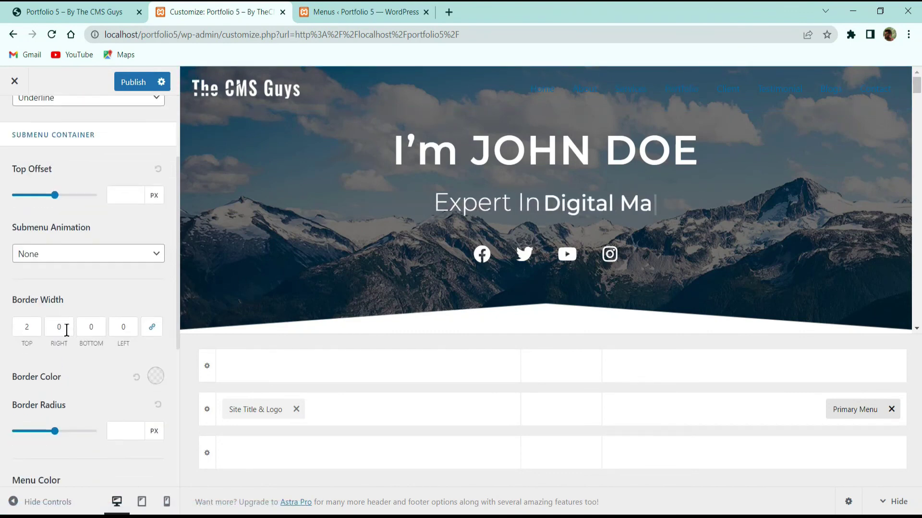
pyautogui.click(61, 256)
pyautogui.click(66, 270)
# Make the primary menu link text colour white.
pyautogui.scroll(-3, 70, 303)
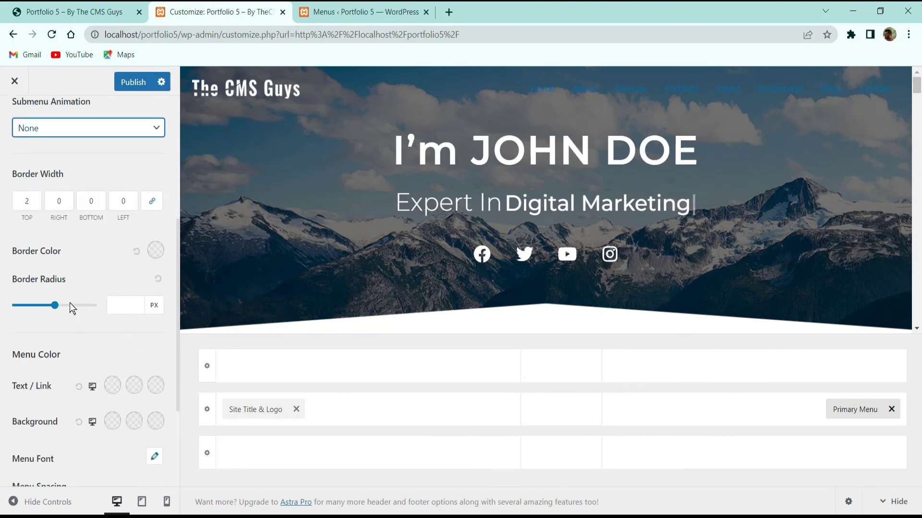
pyautogui.scroll(-3, 79, 293)
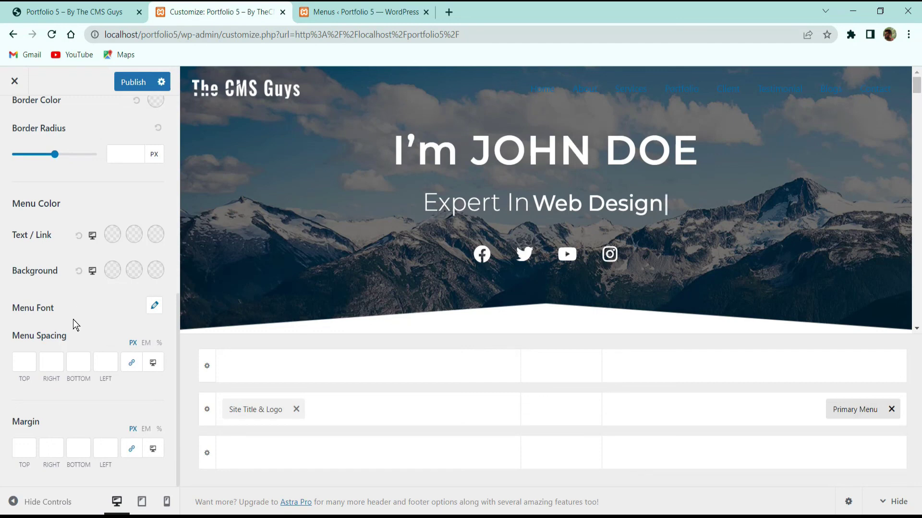
pyautogui.click(113, 234)
pyautogui.moveTo(107, 299); pyautogui.dragTo(15, 251)
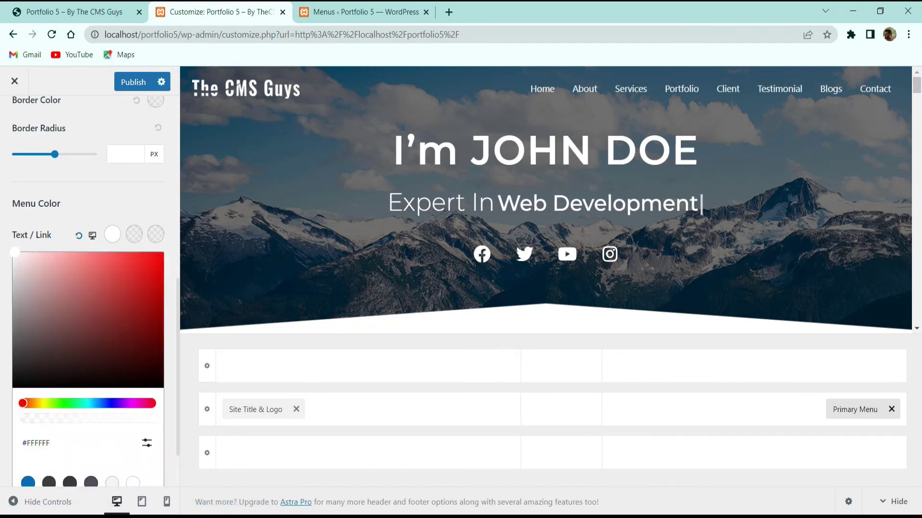
pyautogui.click(70, 220)
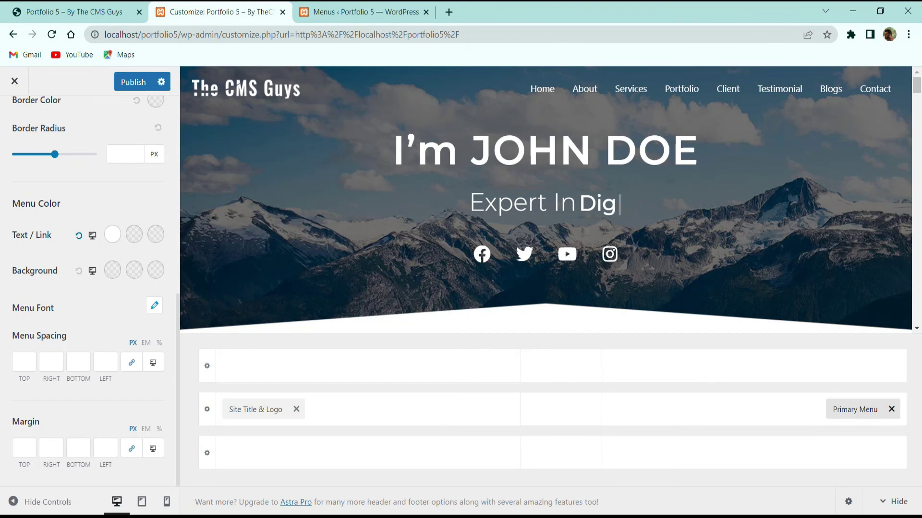
# Set the menu font to Uppercase text transform at size 13.
pyautogui.click(154, 305)
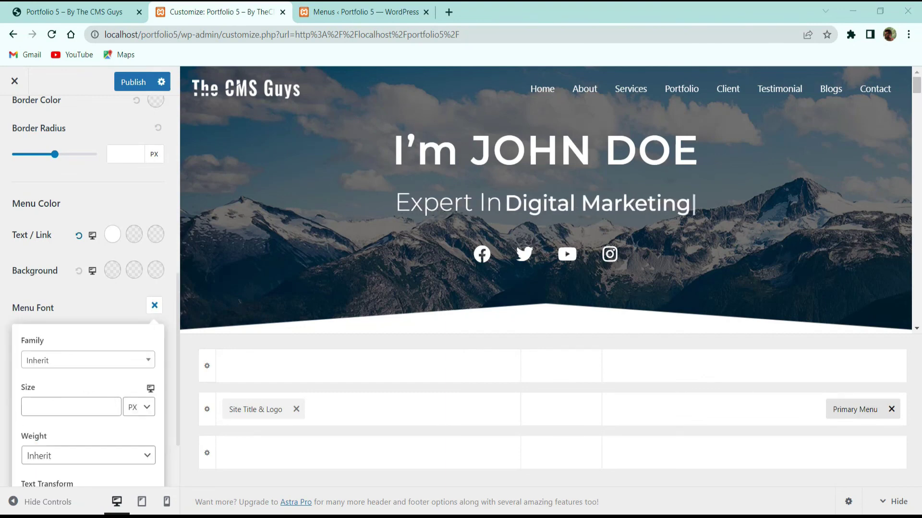
pyautogui.scroll(-2, 16, 329)
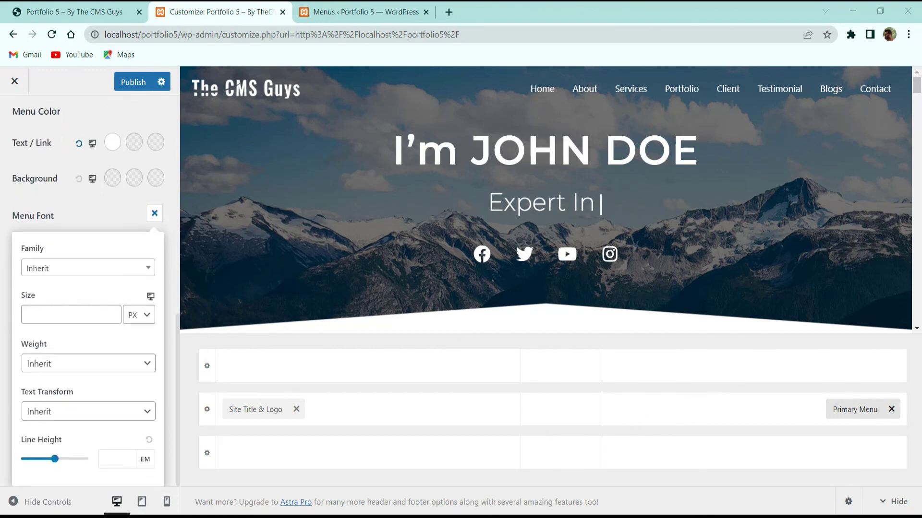
pyautogui.click(70, 413)
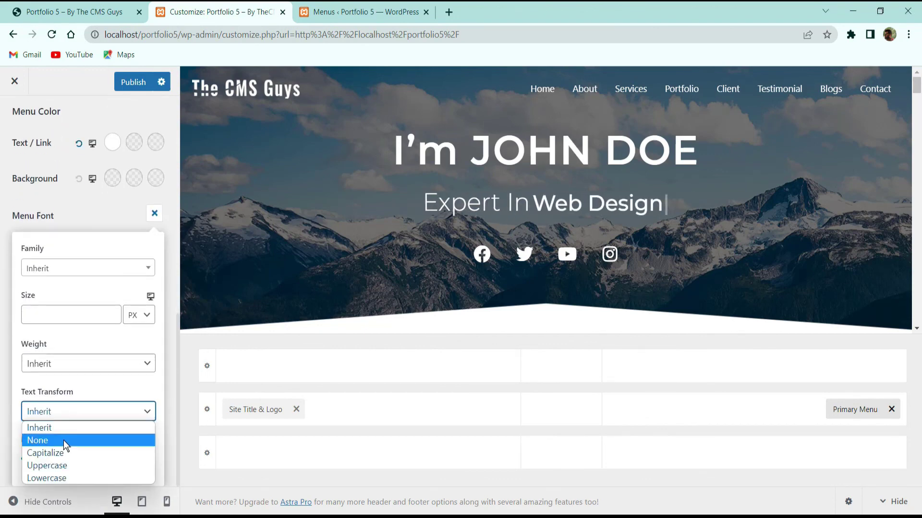
pyautogui.click(62, 467)
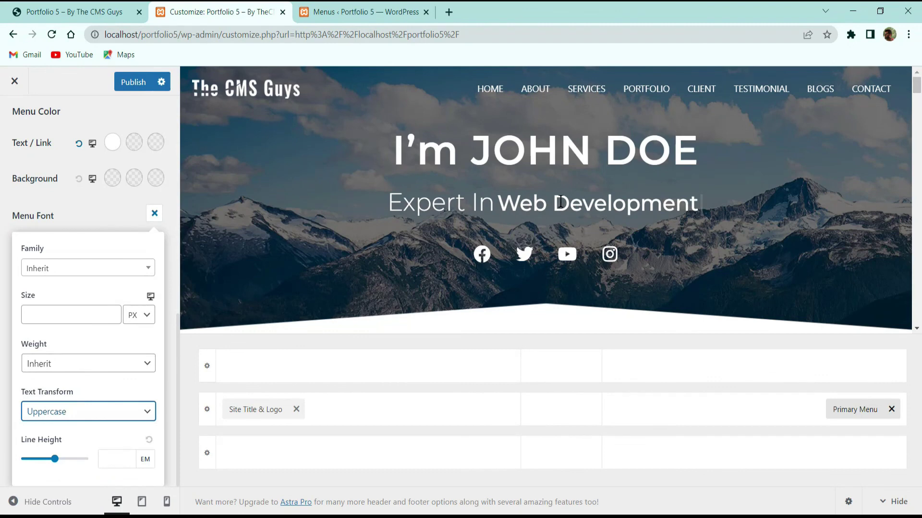
pyautogui.click(77, 309)
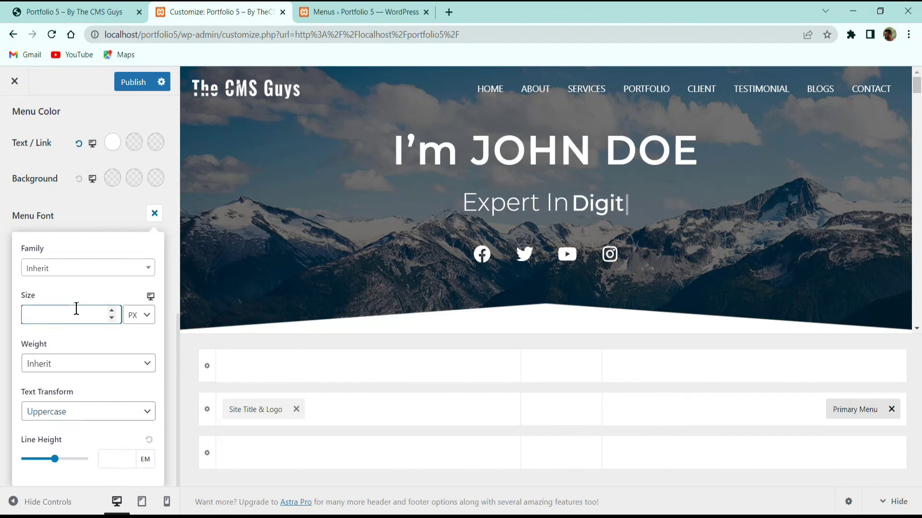
pyautogui.write('14')
pyautogui.press('BackSpace')
pyautogui.write('3')
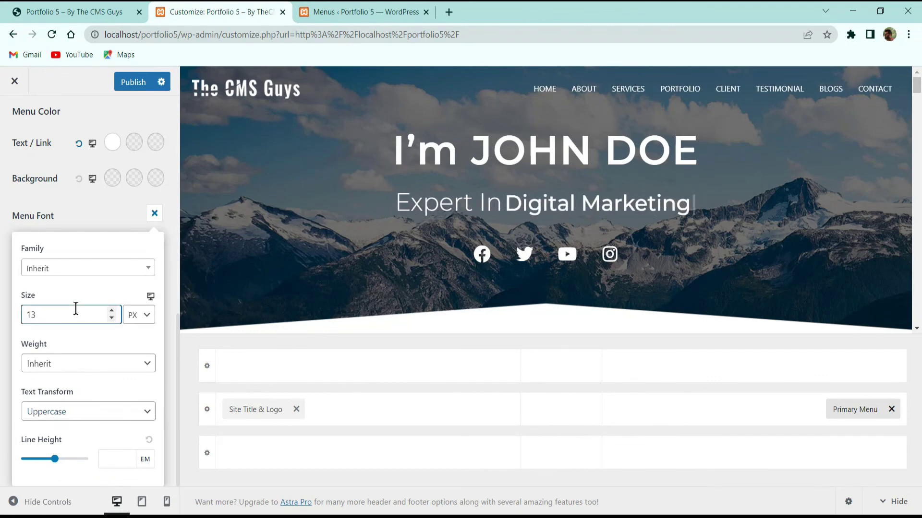
# Choose Montserrat as the menu font family and publish the changes.
pyautogui.click(53, 269)
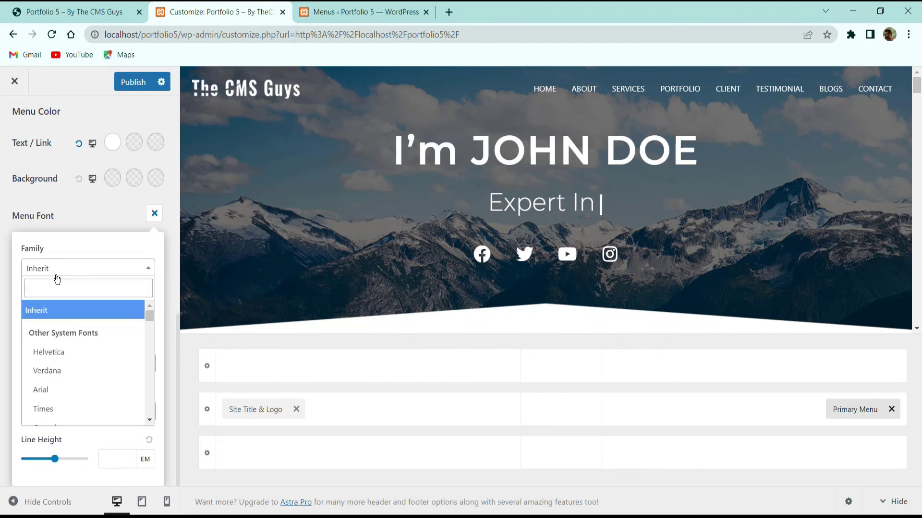
pyautogui.write('montse')
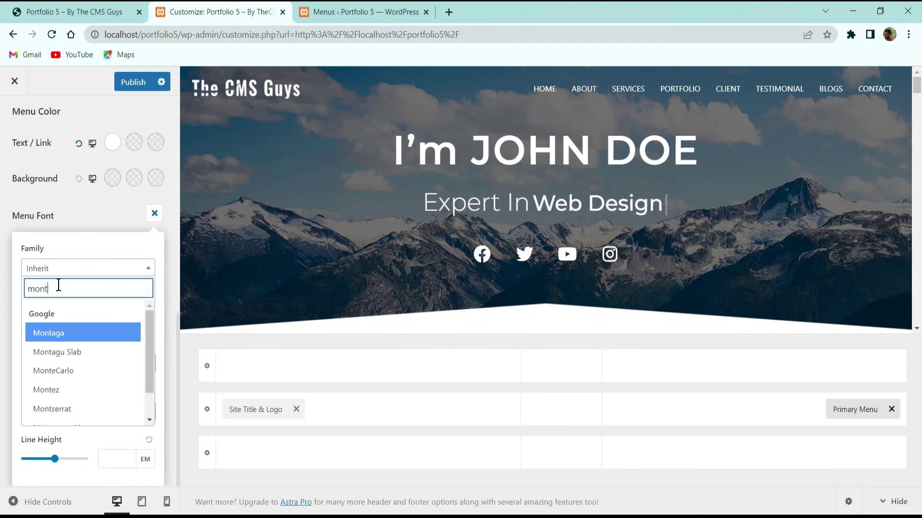
pyautogui.press('Return')
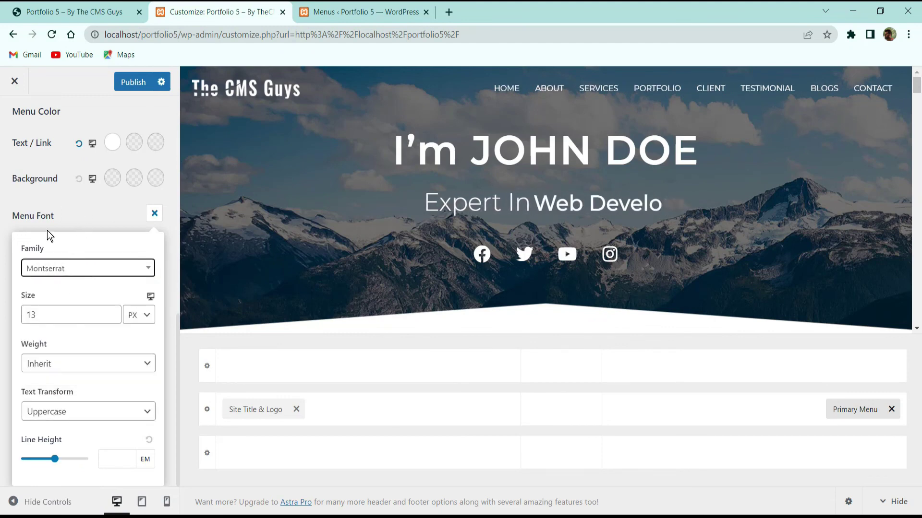
pyautogui.click(82, 220)
pyautogui.scroll(-1, 90, 288)
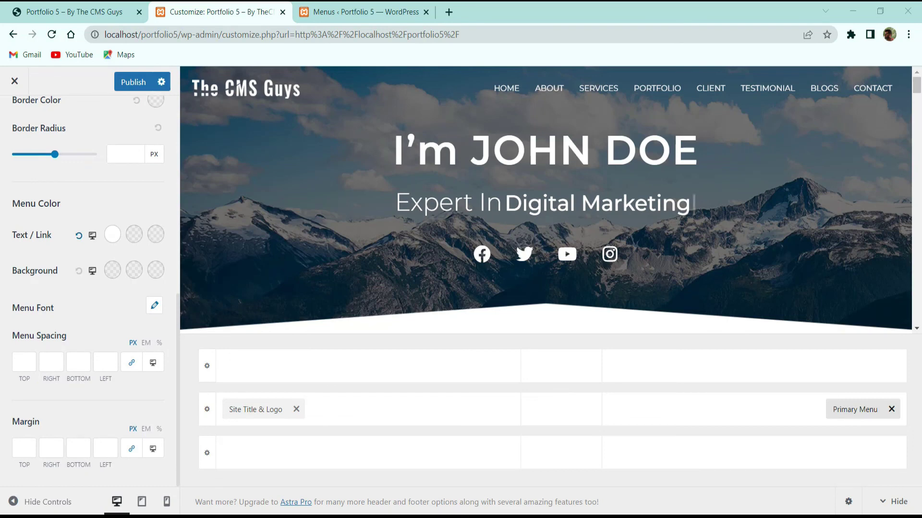
pyautogui.click(134, 83)
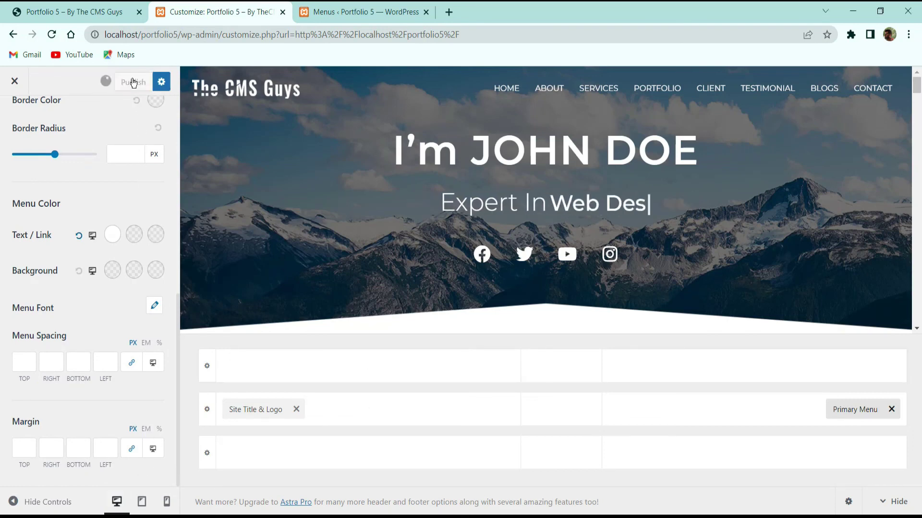
# Leave the Customizer and check the footer on the live site.
pyautogui.click(15, 82)
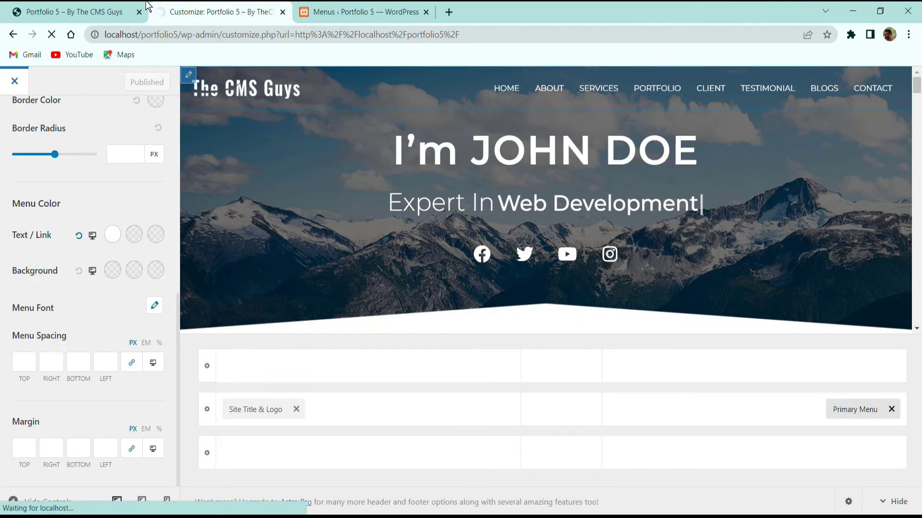
pyautogui.click(101, 7)
pyautogui.scroll(-15, 341, 341)
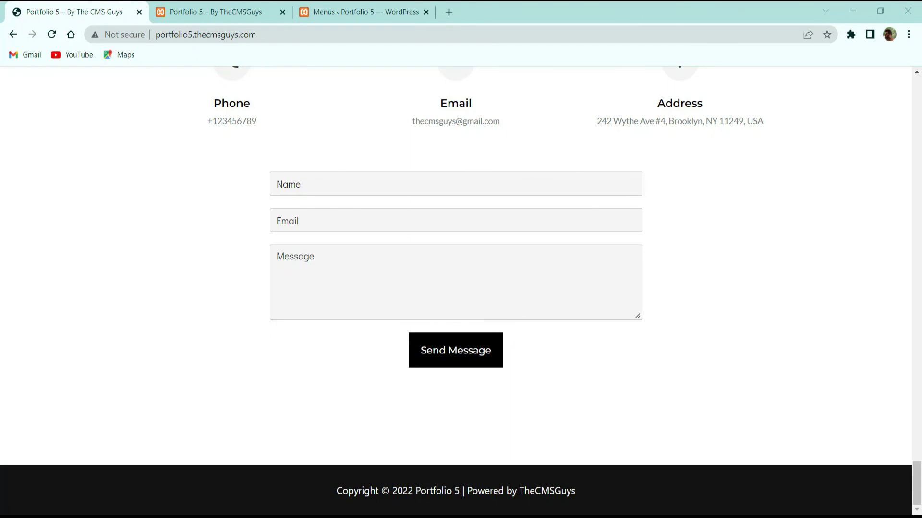
# Reopen the local site's Customizer on the Footer Builder's Copyright settings.
pyautogui.click(223, 10)
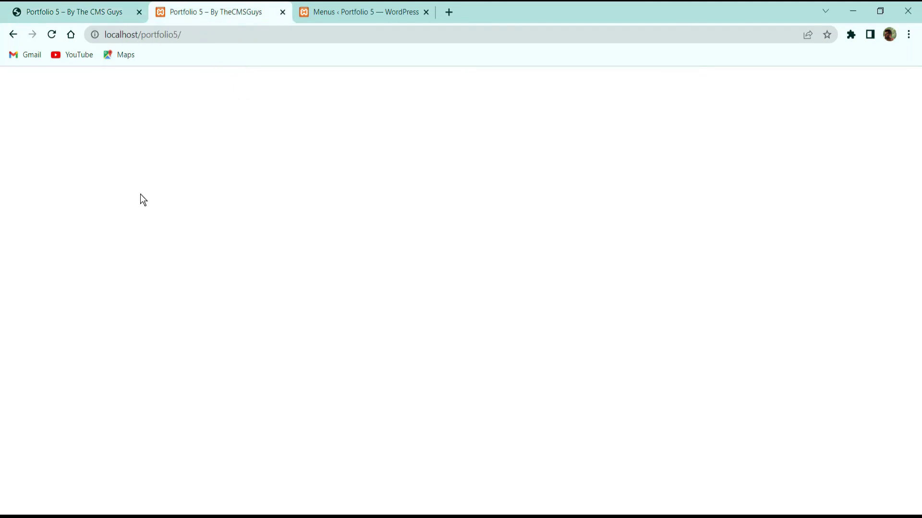
pyautogui.click(102, 83)
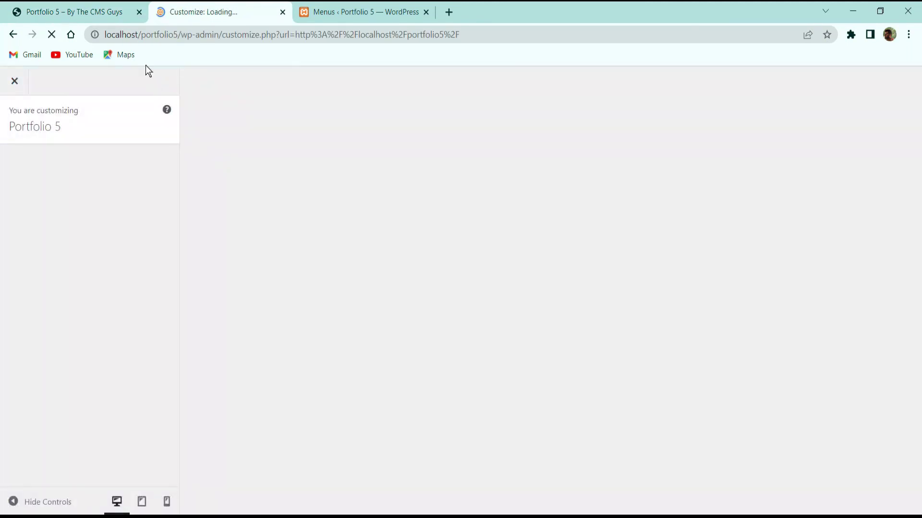
pyautogui.scroll(-2, 72, 336)
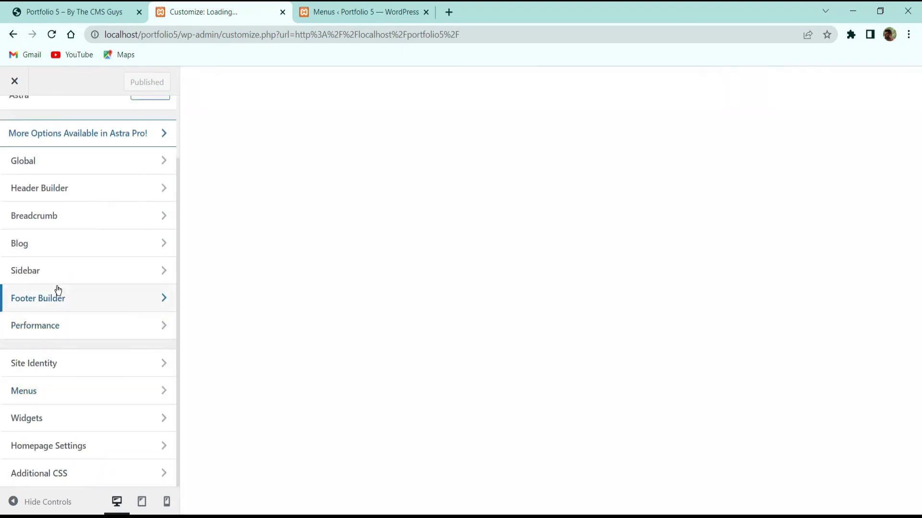
pyautogui.click(57, 296)
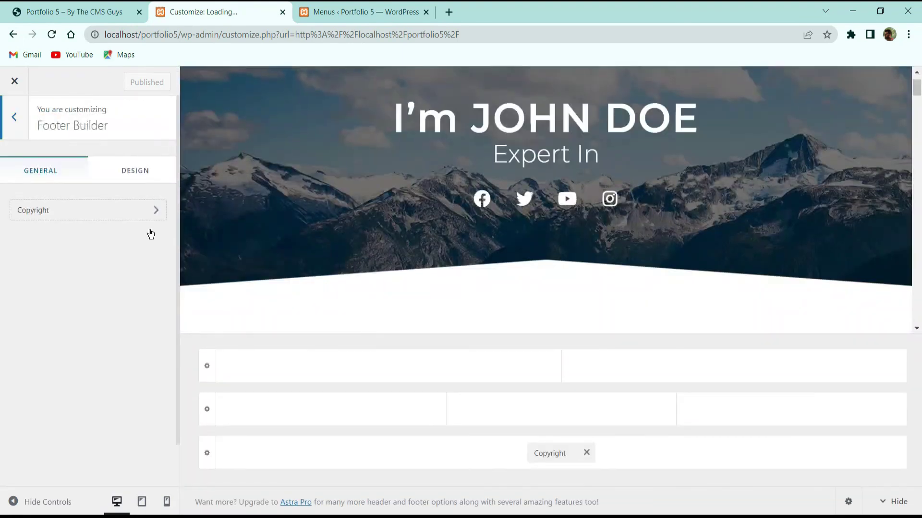
pyautogui.click(551, 451)
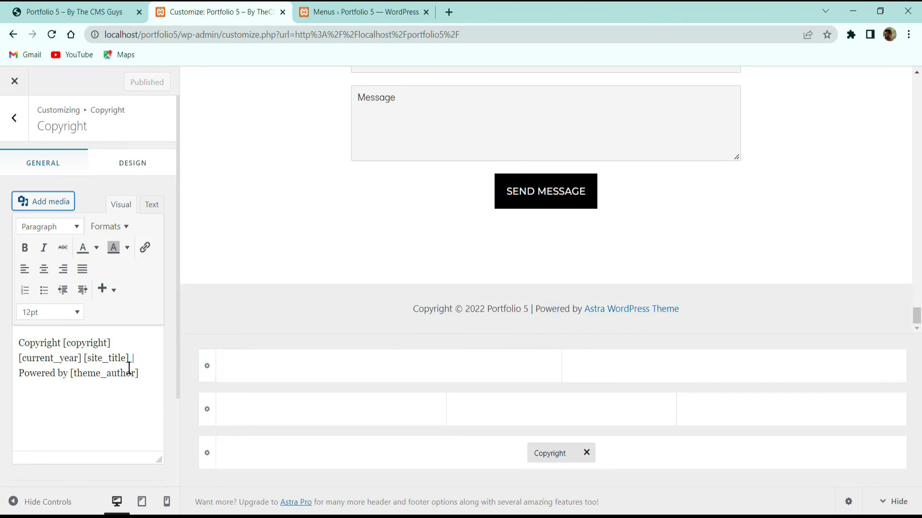
# Replace the [theme_author] placeholder in the copyright text with TheCMSGuys.
pyautogui.moveTo(70, 373); pyautogui.dragTo(141, 375)
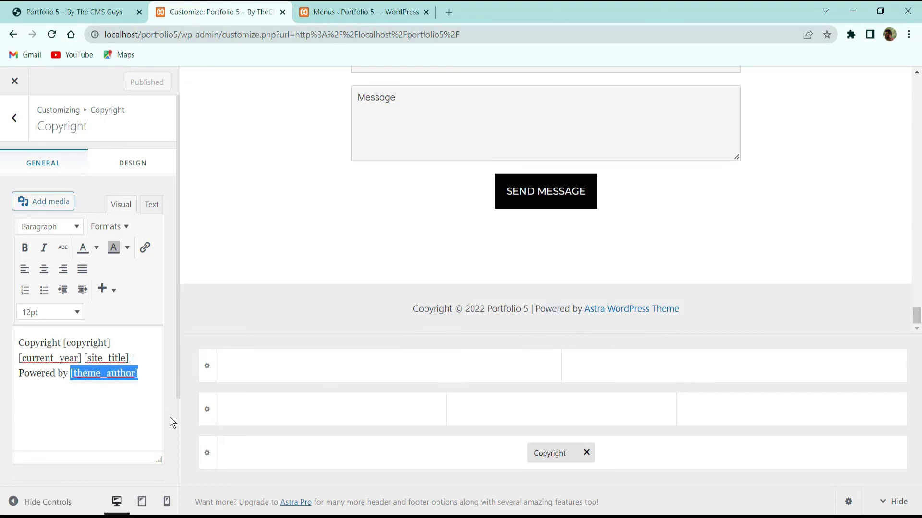
pyautogui.write('T')
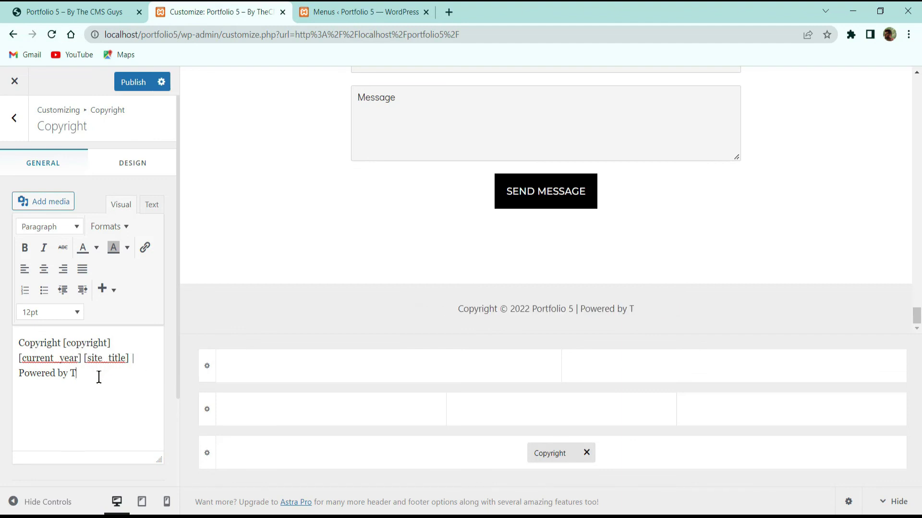
pyautogui.write('heCMSGuys')
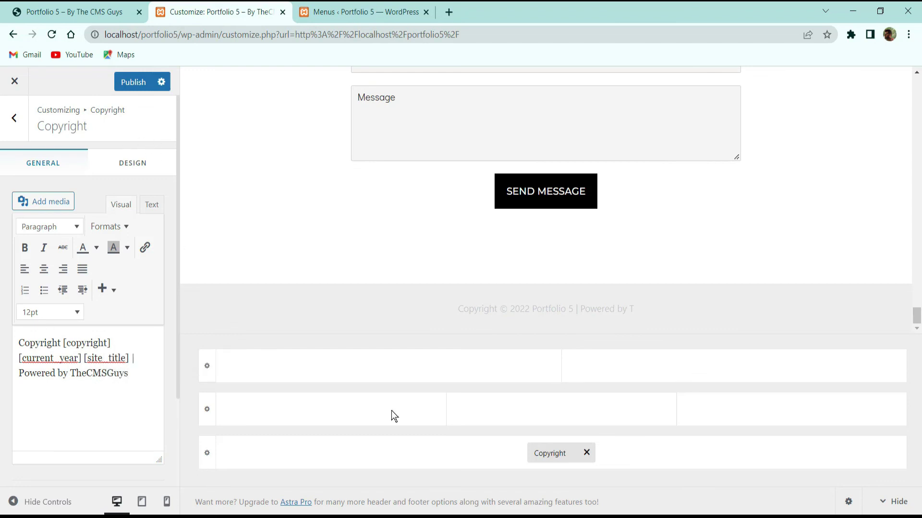
# Set the bottom footer row background to black.
pyautogui.click(141, 167)
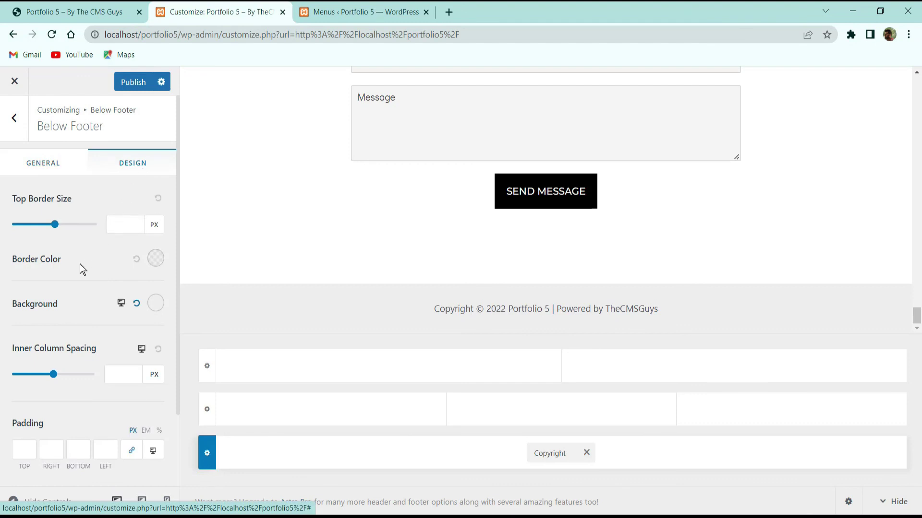
pyautogui.click(155, 303)
pyautogui.click(16, 427)
pyautogui.moveTo(16, 428); pyautogui.dragTo(15, 479)
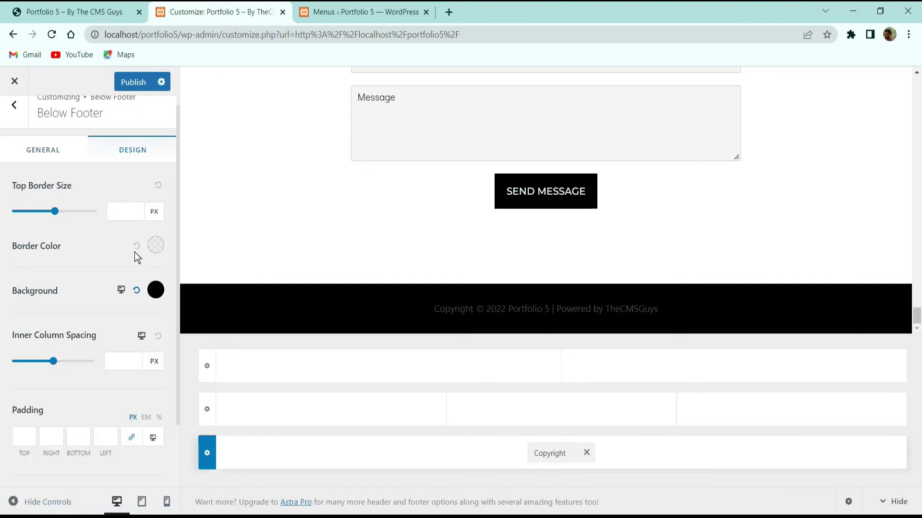
pyautogui.scroll(-2, 158, 272)
pyautogui.click(122, 282)
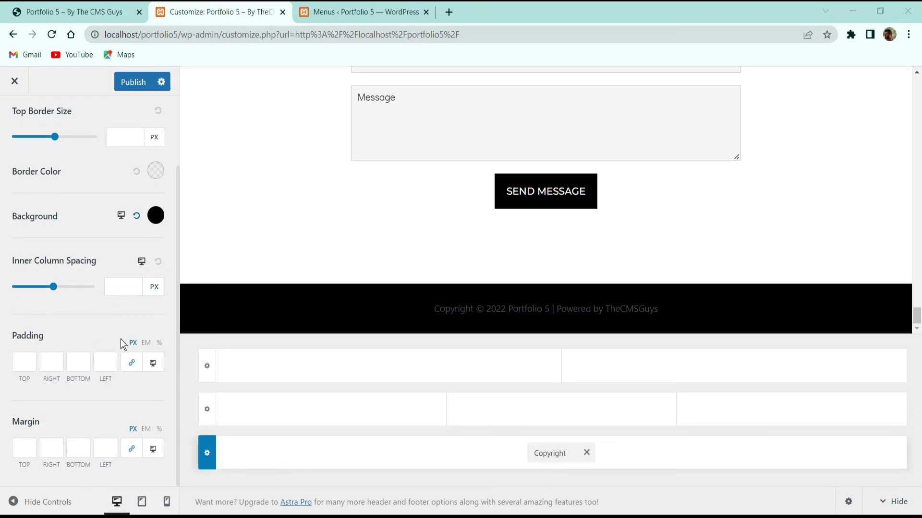
pyautogui.scroll(2, 128, 378)
pyautogui.scroll(-2, 128, 379)
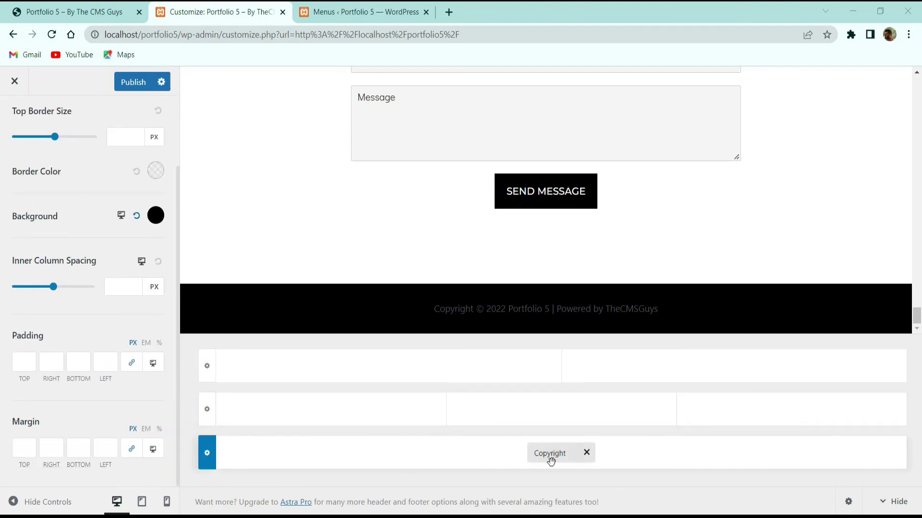
# Make the copyright text white at 16 px font size.
pyautogui.click(554, 473)
pyautogui.click(555, 453)
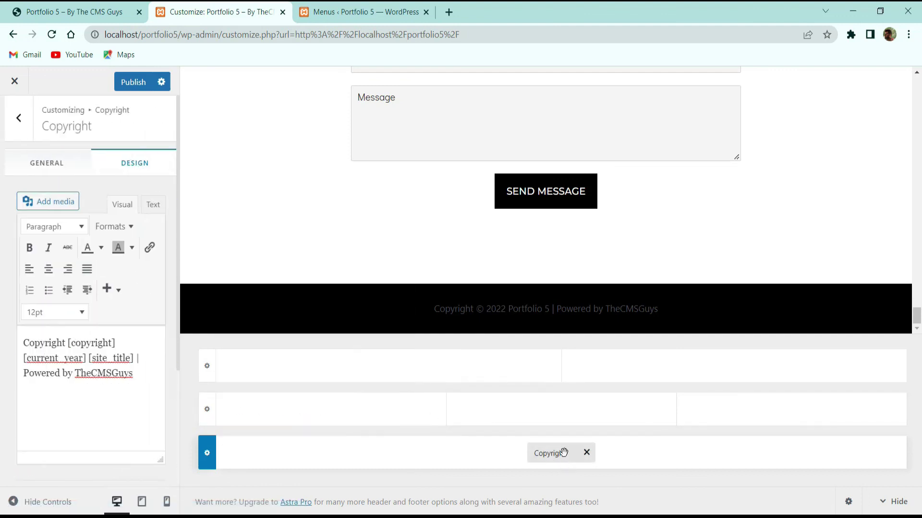
pyautogui.click(126, 162)
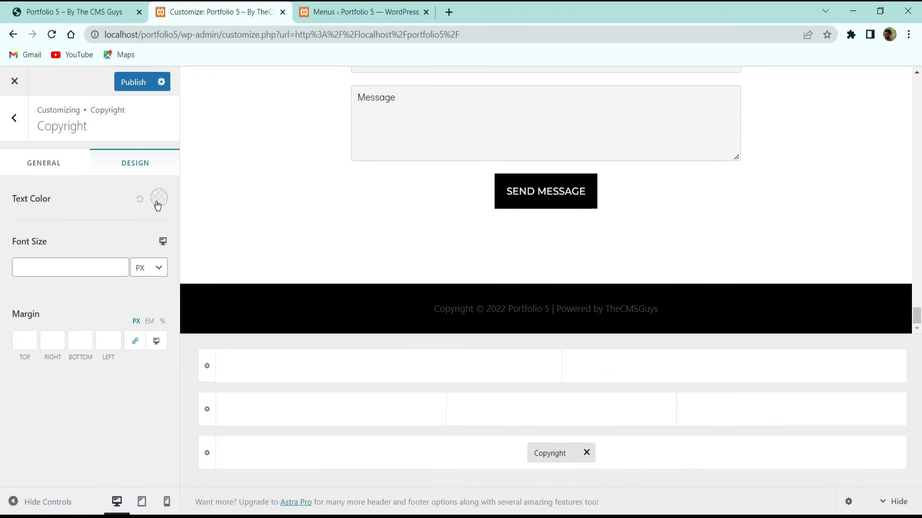
pyautogui.click(156, 198)
pyautogui.click(133, 449)
pyautogui.click(155, 198)
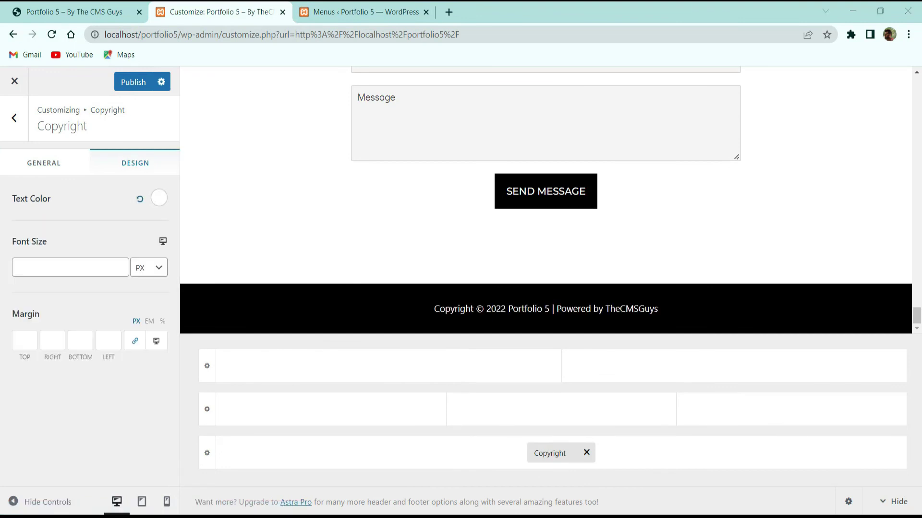
pyautogui.click(67, 268)
pyautogui.write('16')
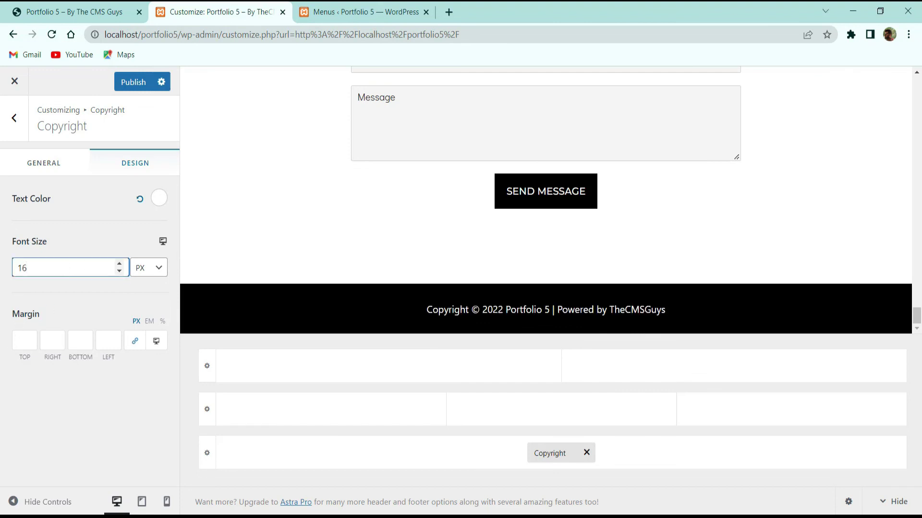
# Publish the footer changes and return to the live home page.
pyautogui.click(123, 84)
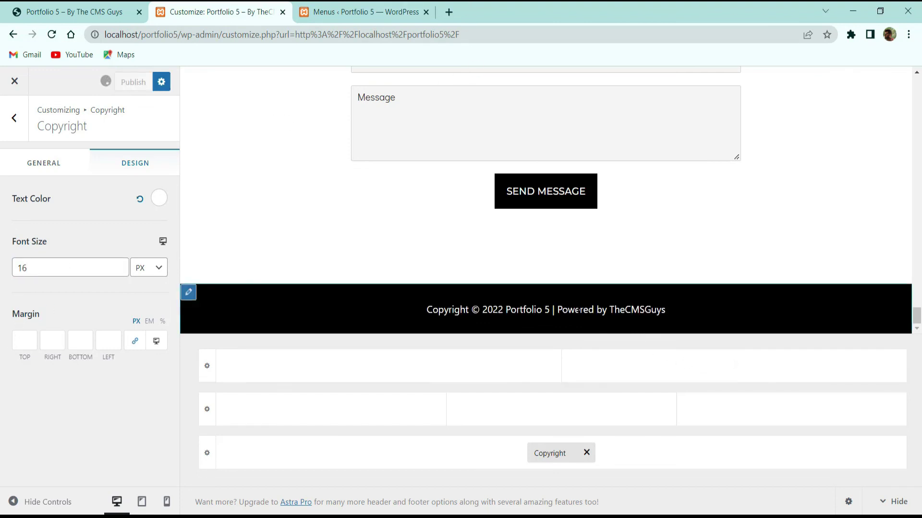
pyautogui.click(15, 81)
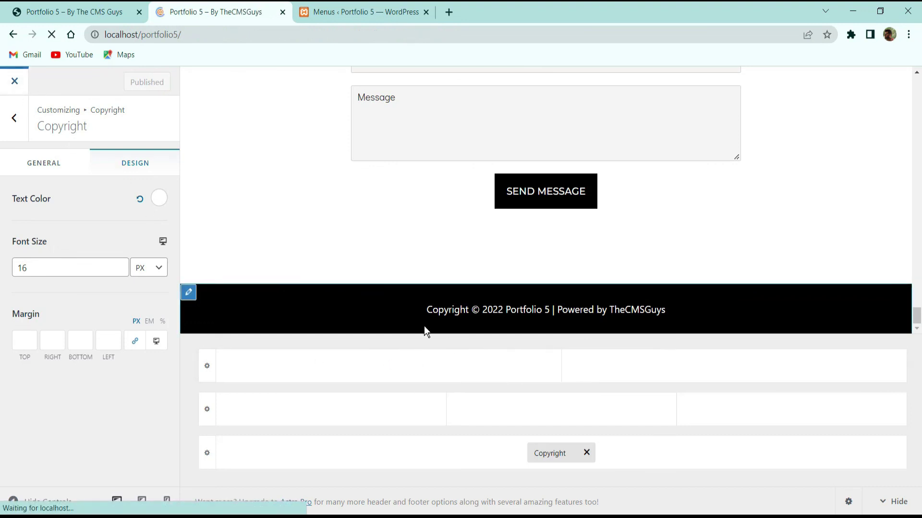
pyautogui.scroll(-15, 444, 261)
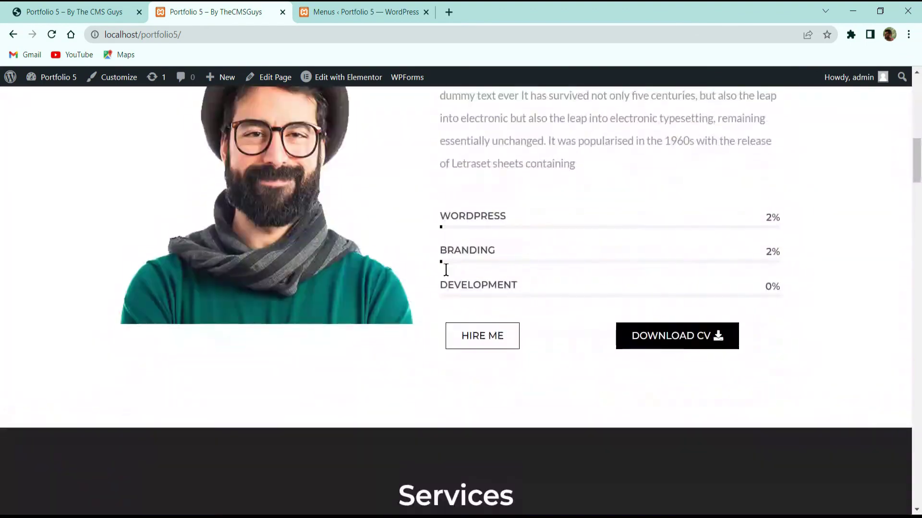
pyautogui.scroll(15, 425, 336)
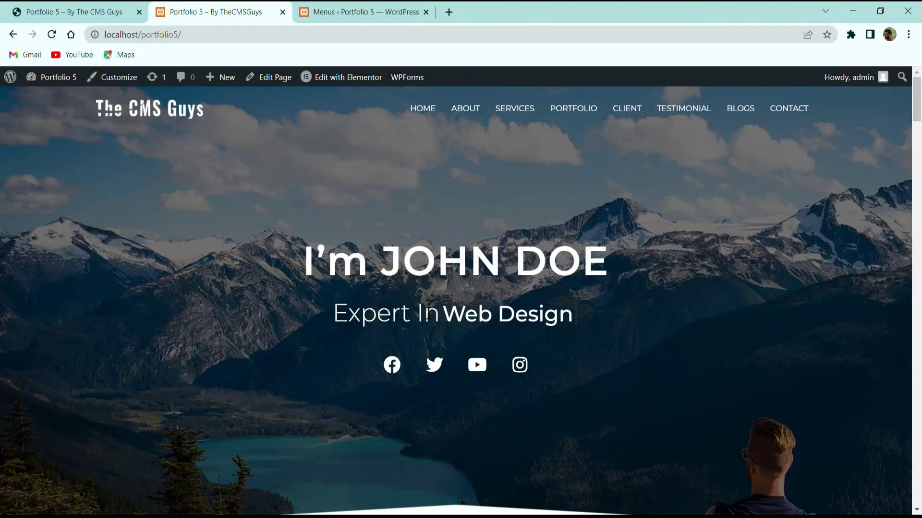